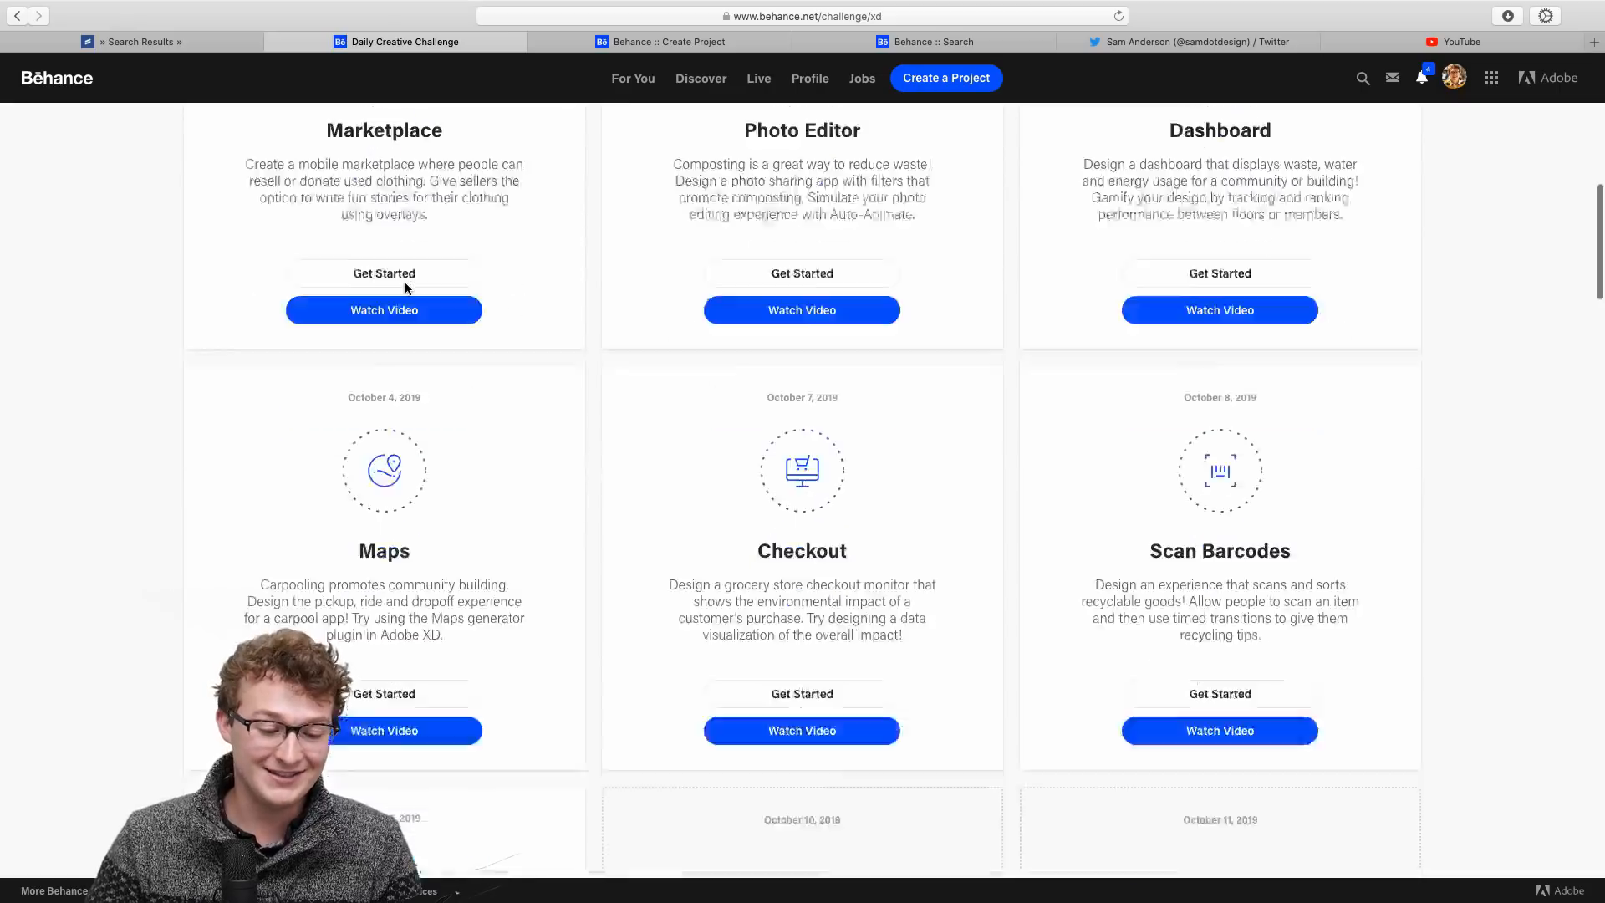
# Step: Review the October 9 Calendar challenge brief and the sections below it on the Behance challenge page
pyautogui.moveTo(371, 351); pyautogui.dragTo(422, 351)
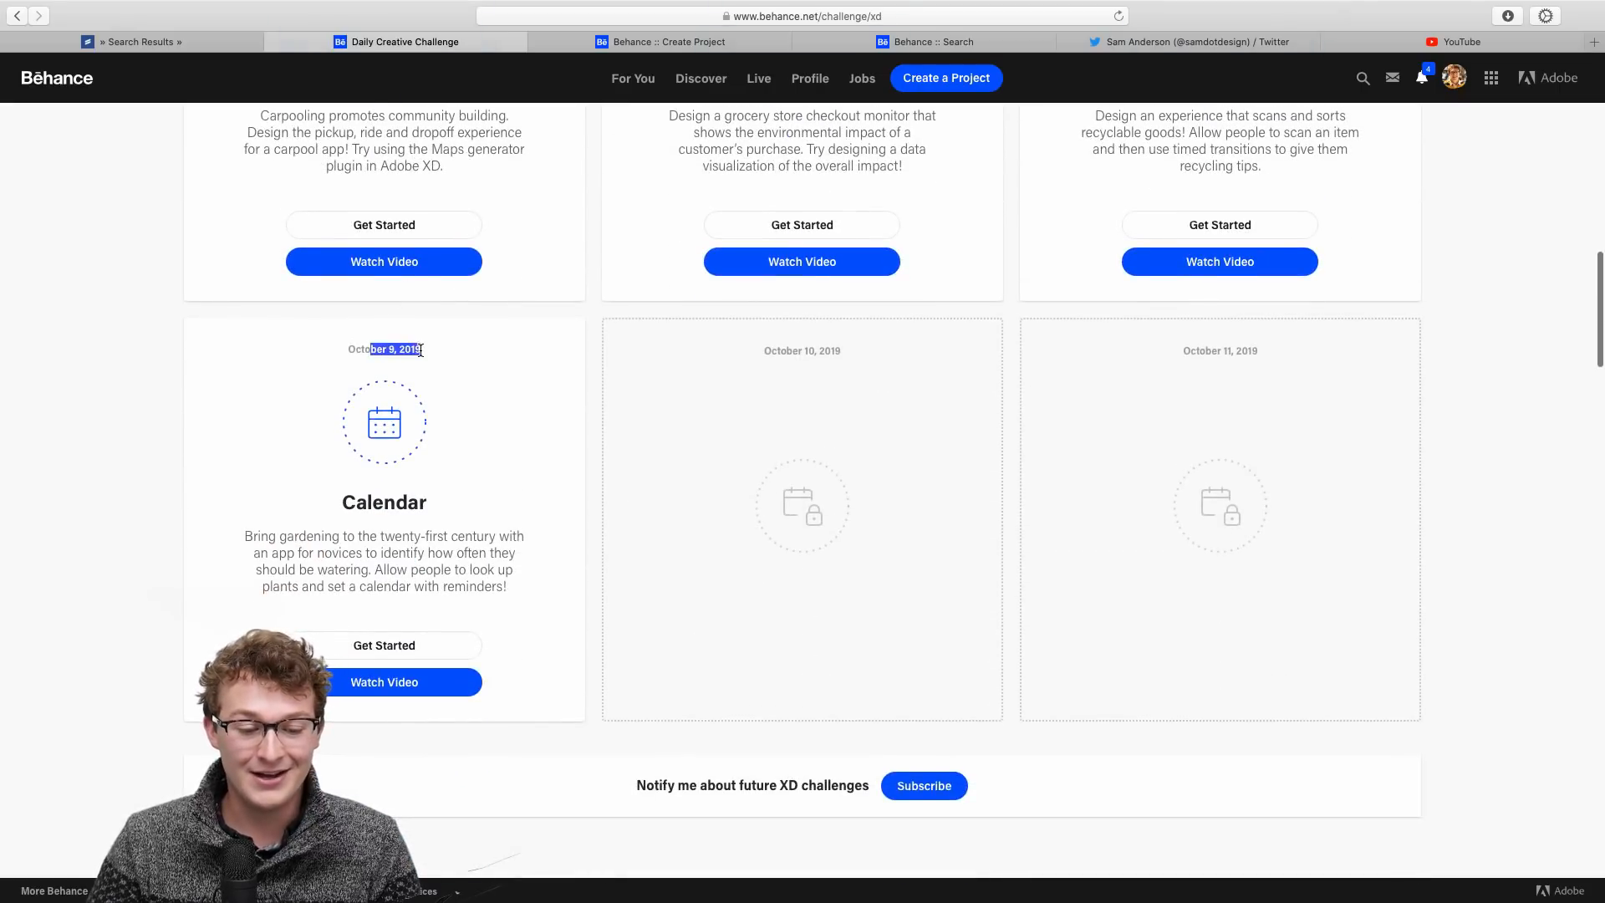
pyautogui.click(421, 356)
pyautogui.scroll(2, 375, 521)
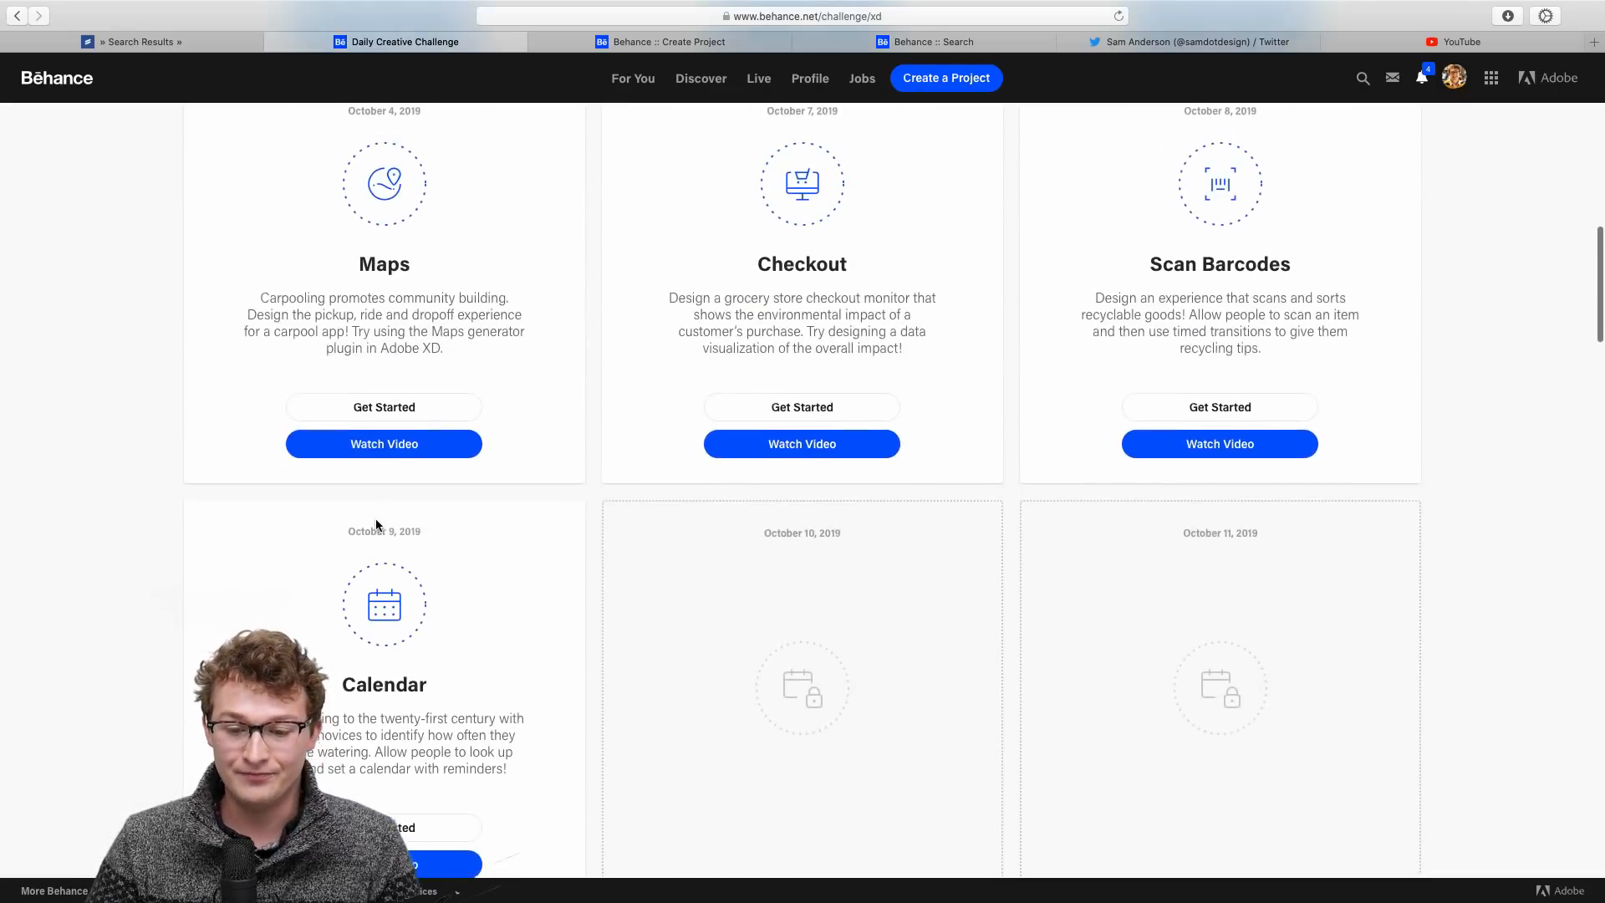
pyautogui.scroll(-2, 375, 521)
pyautogui.moveTo(334, 558); pyautogui.dragTo(518, 560)
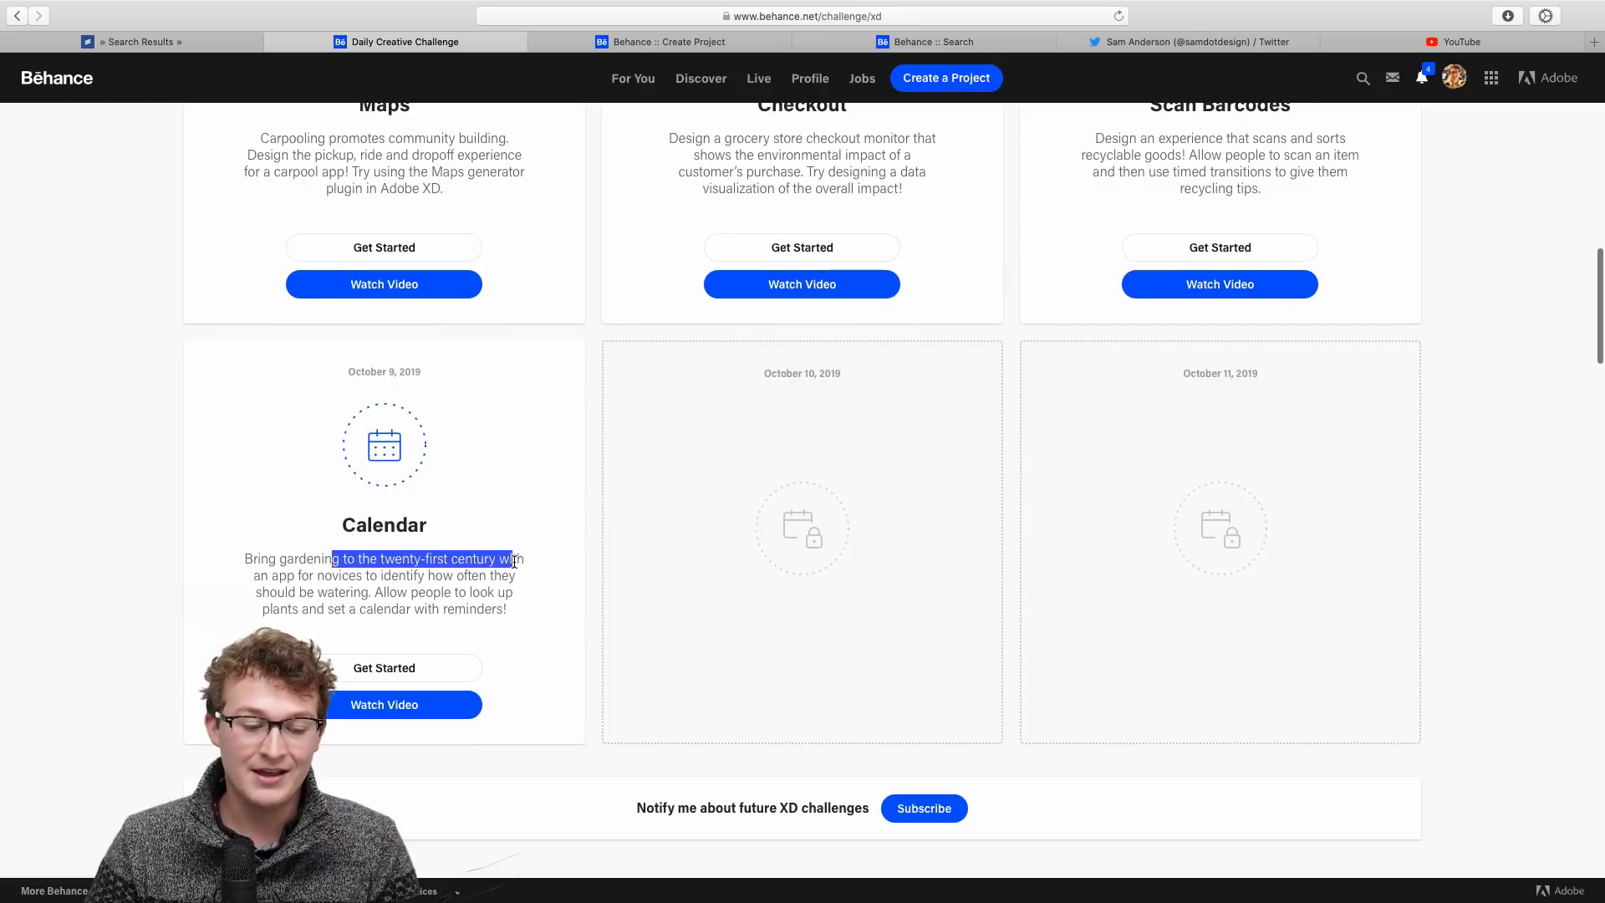
pyautogui.click(515, 560)
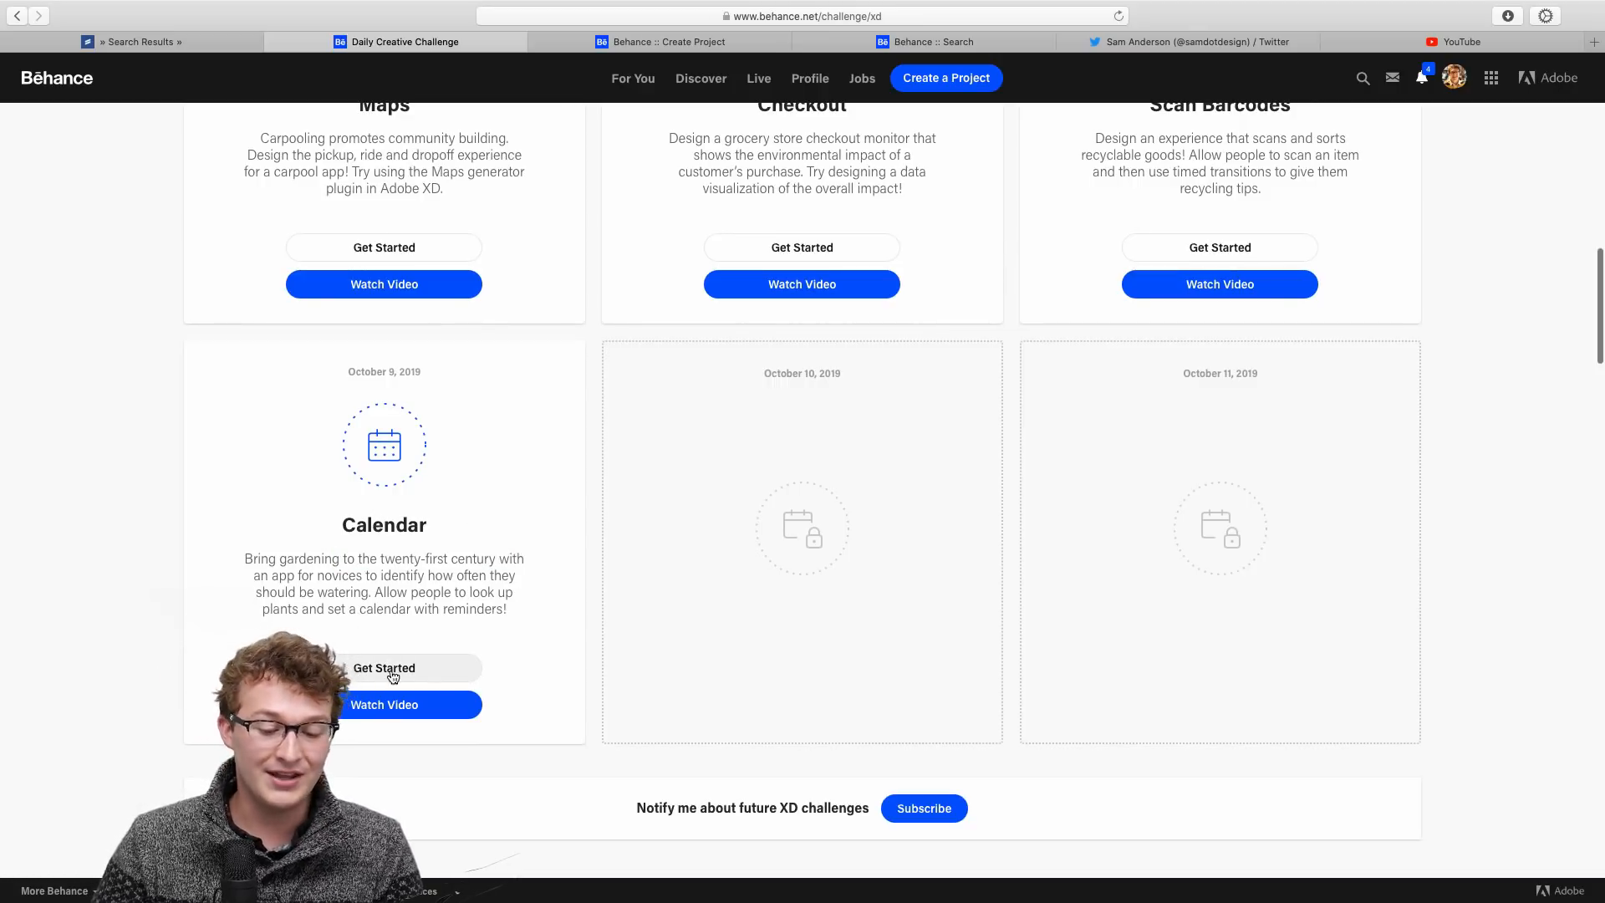
pyautogui.scroll(1, 449, 671)
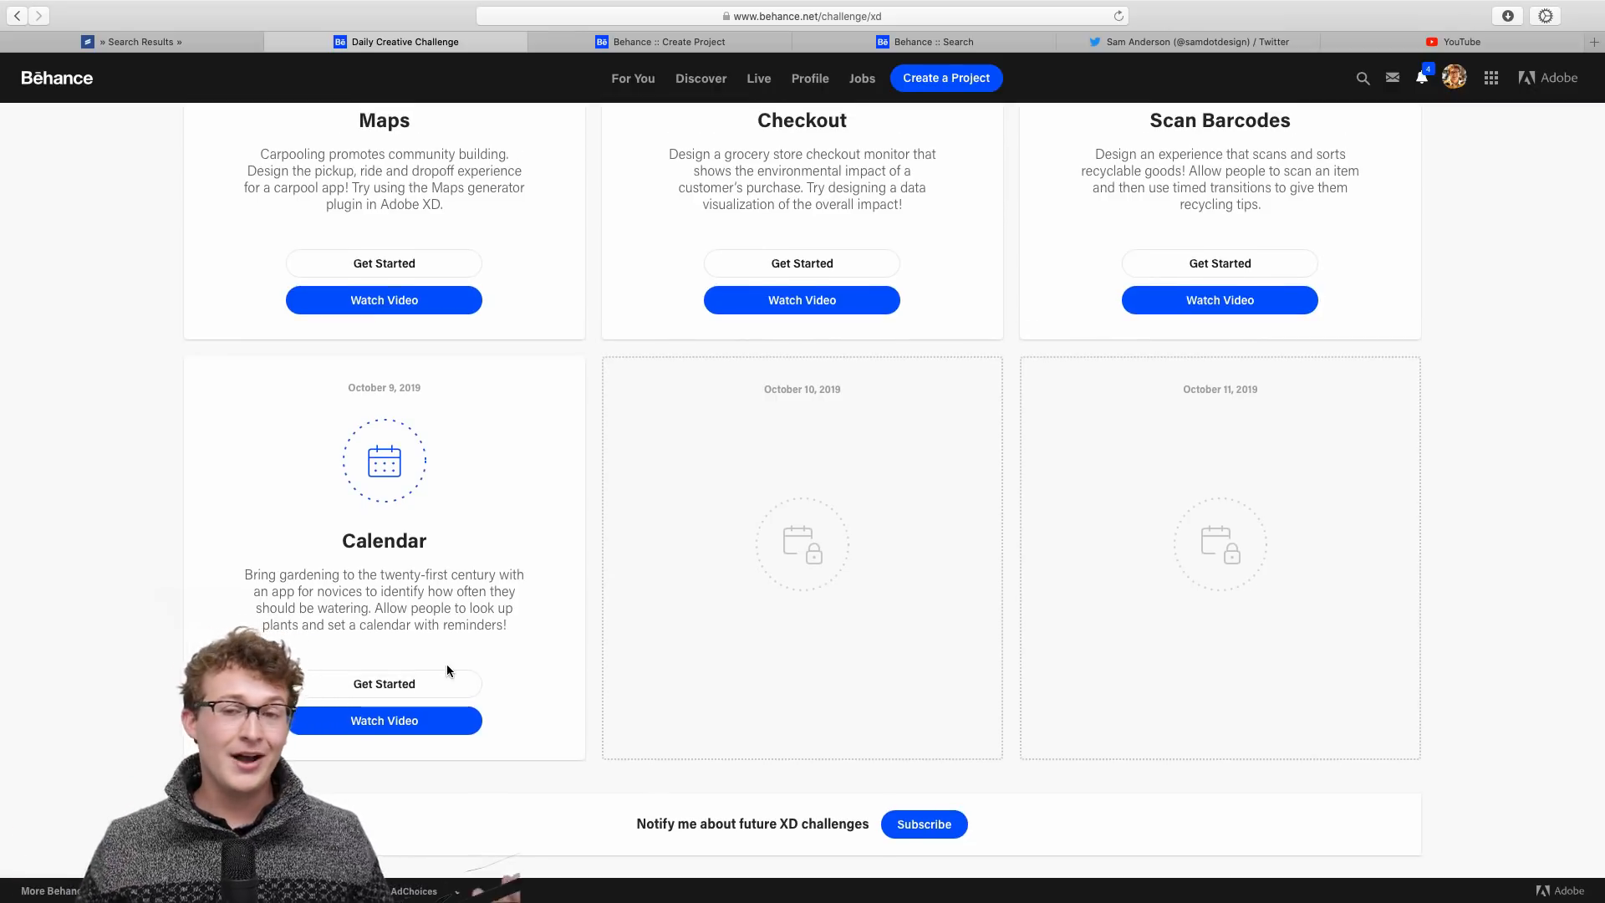
pyautogui.scroll(-5, 449, 667)
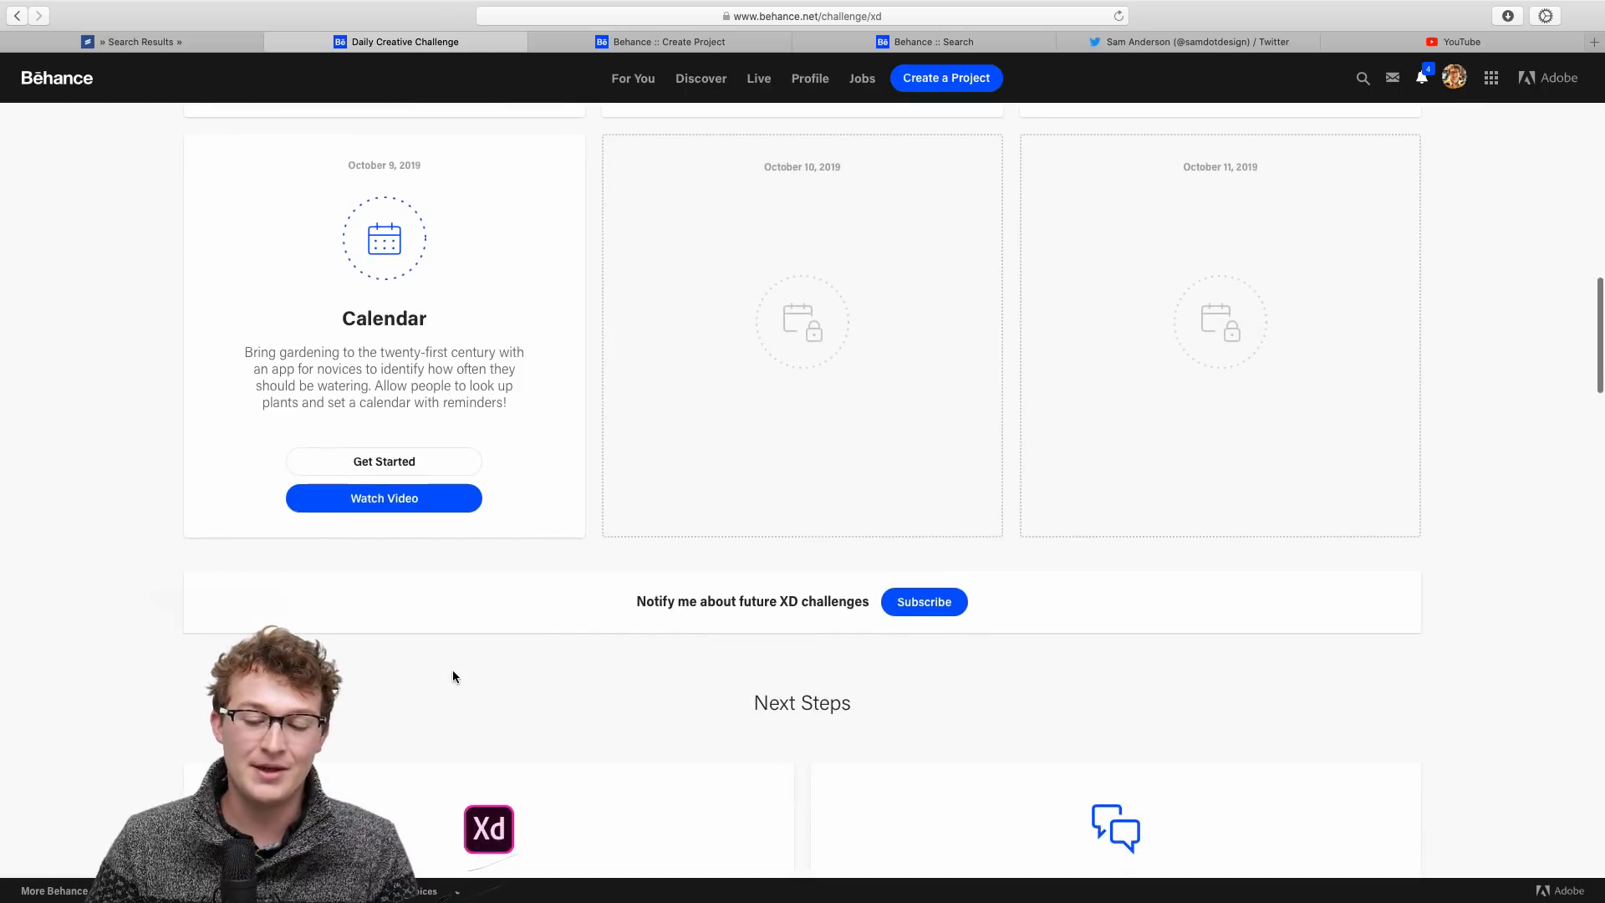
pyautogui.scroll(-8, 453, 675)
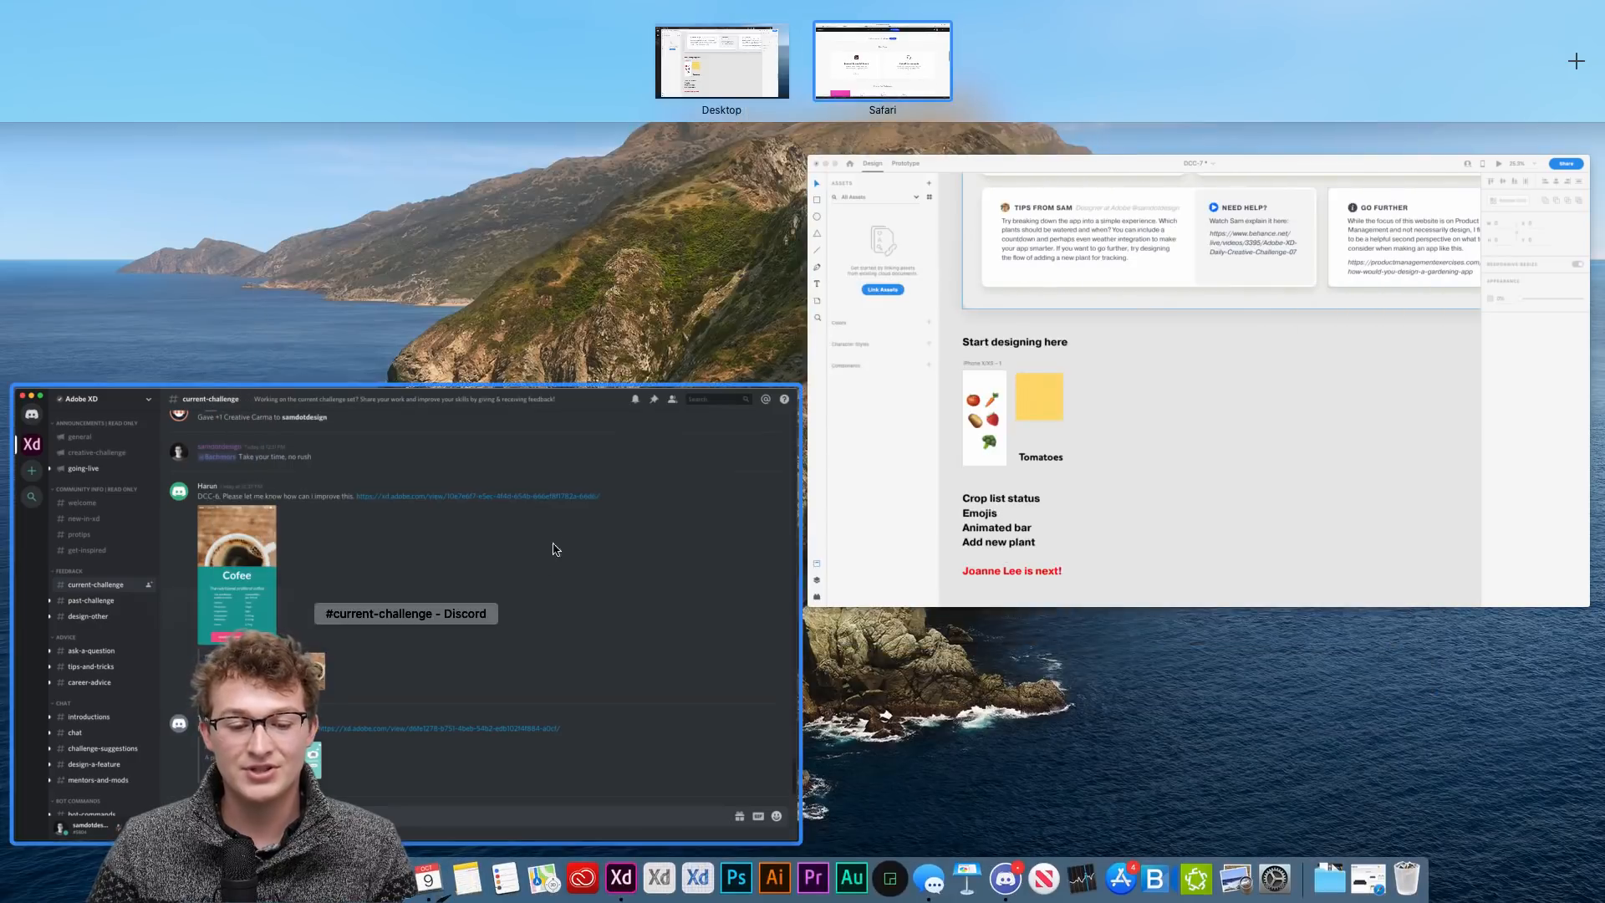
# Step: Switch to Discord and look through the recent posts in the current-challenge channel
pyautogui.click(555, 548)
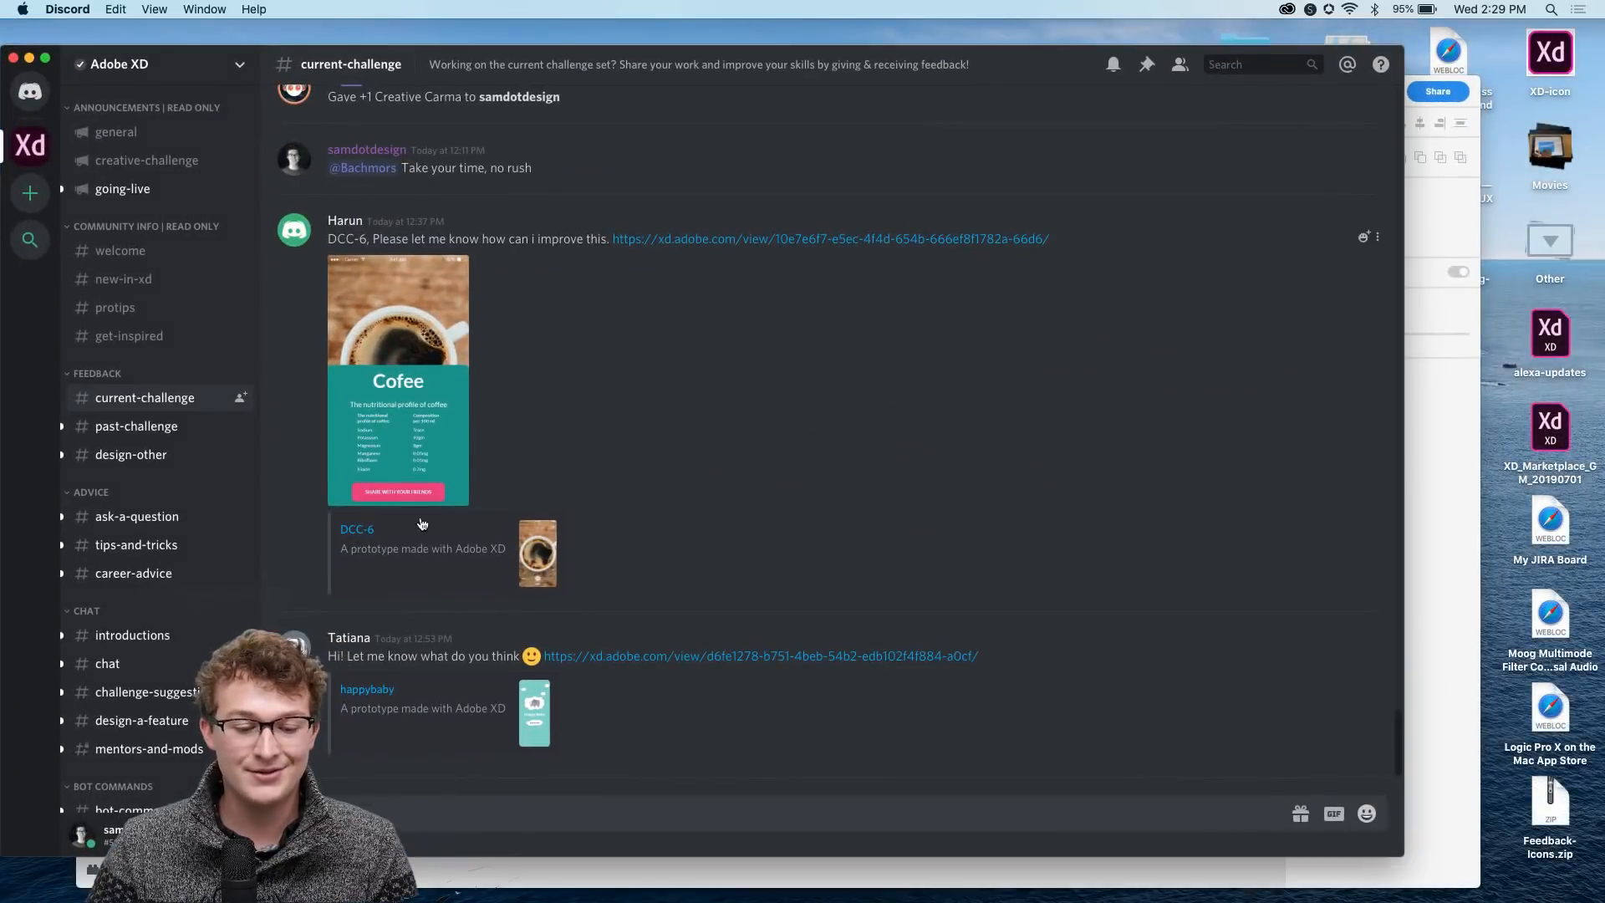
pyautogui.scroll(10, 616, 447)
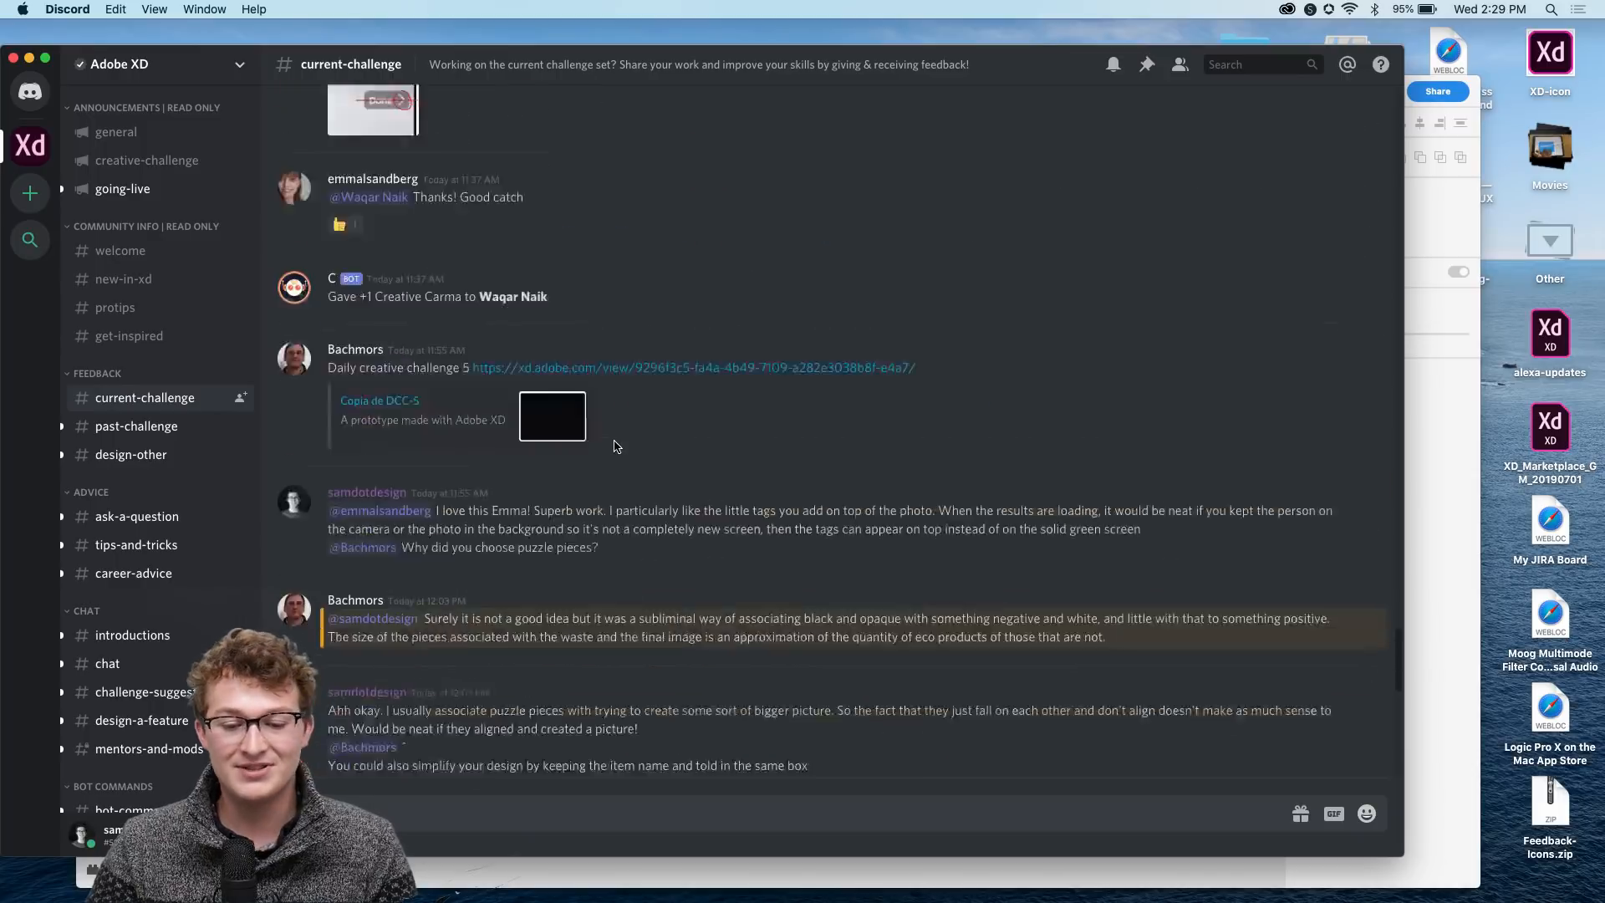
pyautogui.scroll(-10, 616, 447)
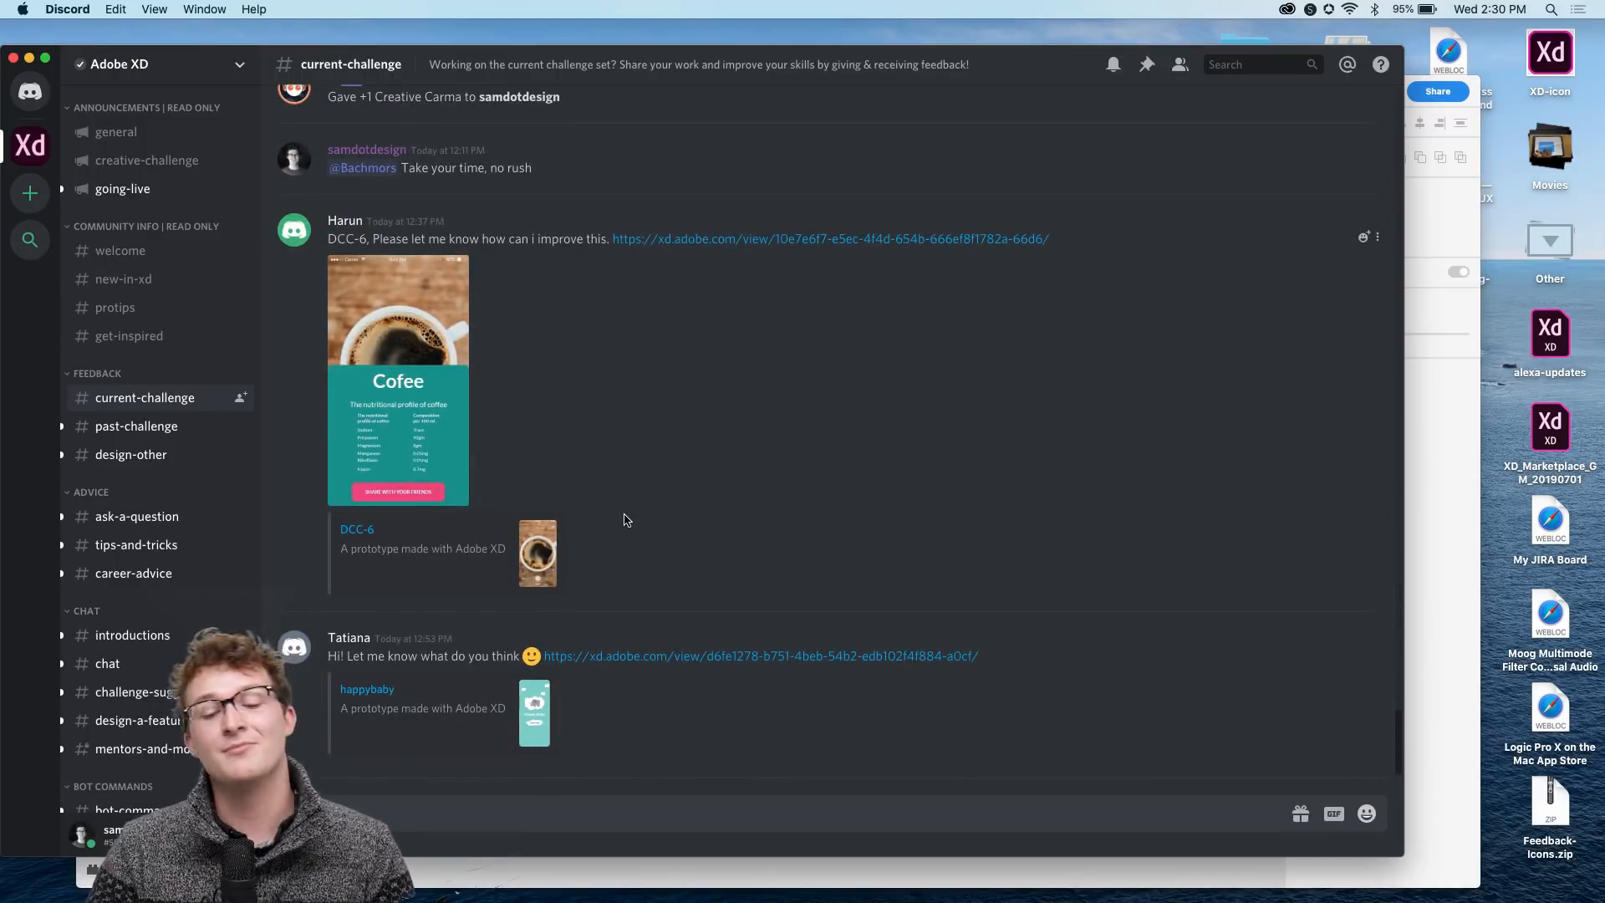
pyautogui.scroll(1, 624, 516)
pyautogui.scroll(-1, 624, 519)
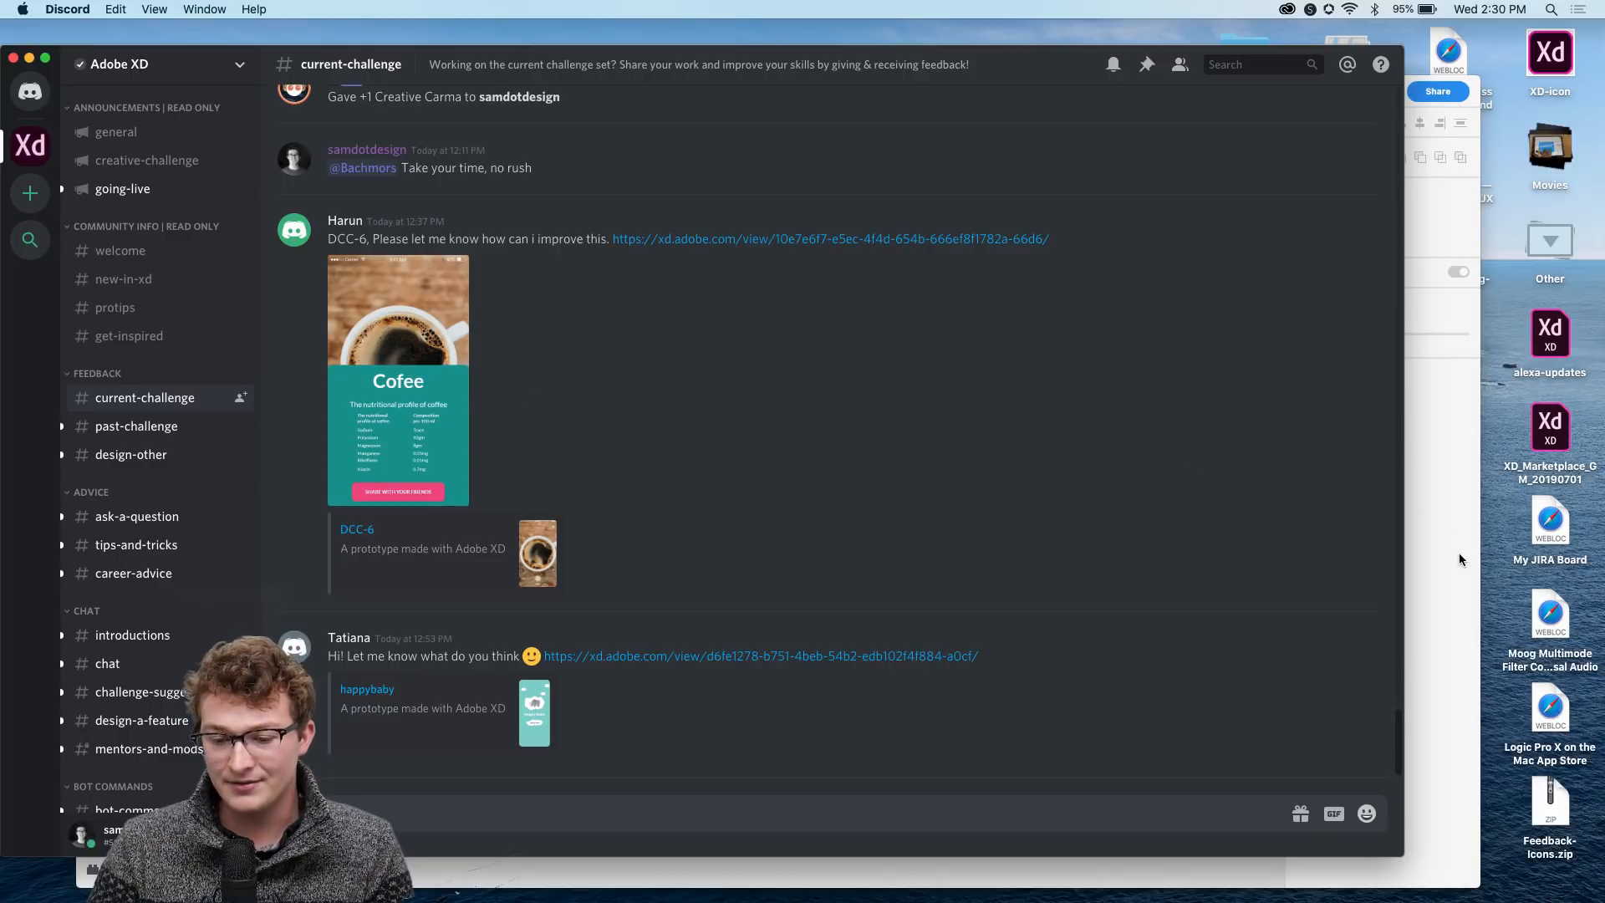
# Step: Return to Safari and show the host's already open Twitter profile and its full web address
pyautogui.hotkey('ctrl', 'Up')
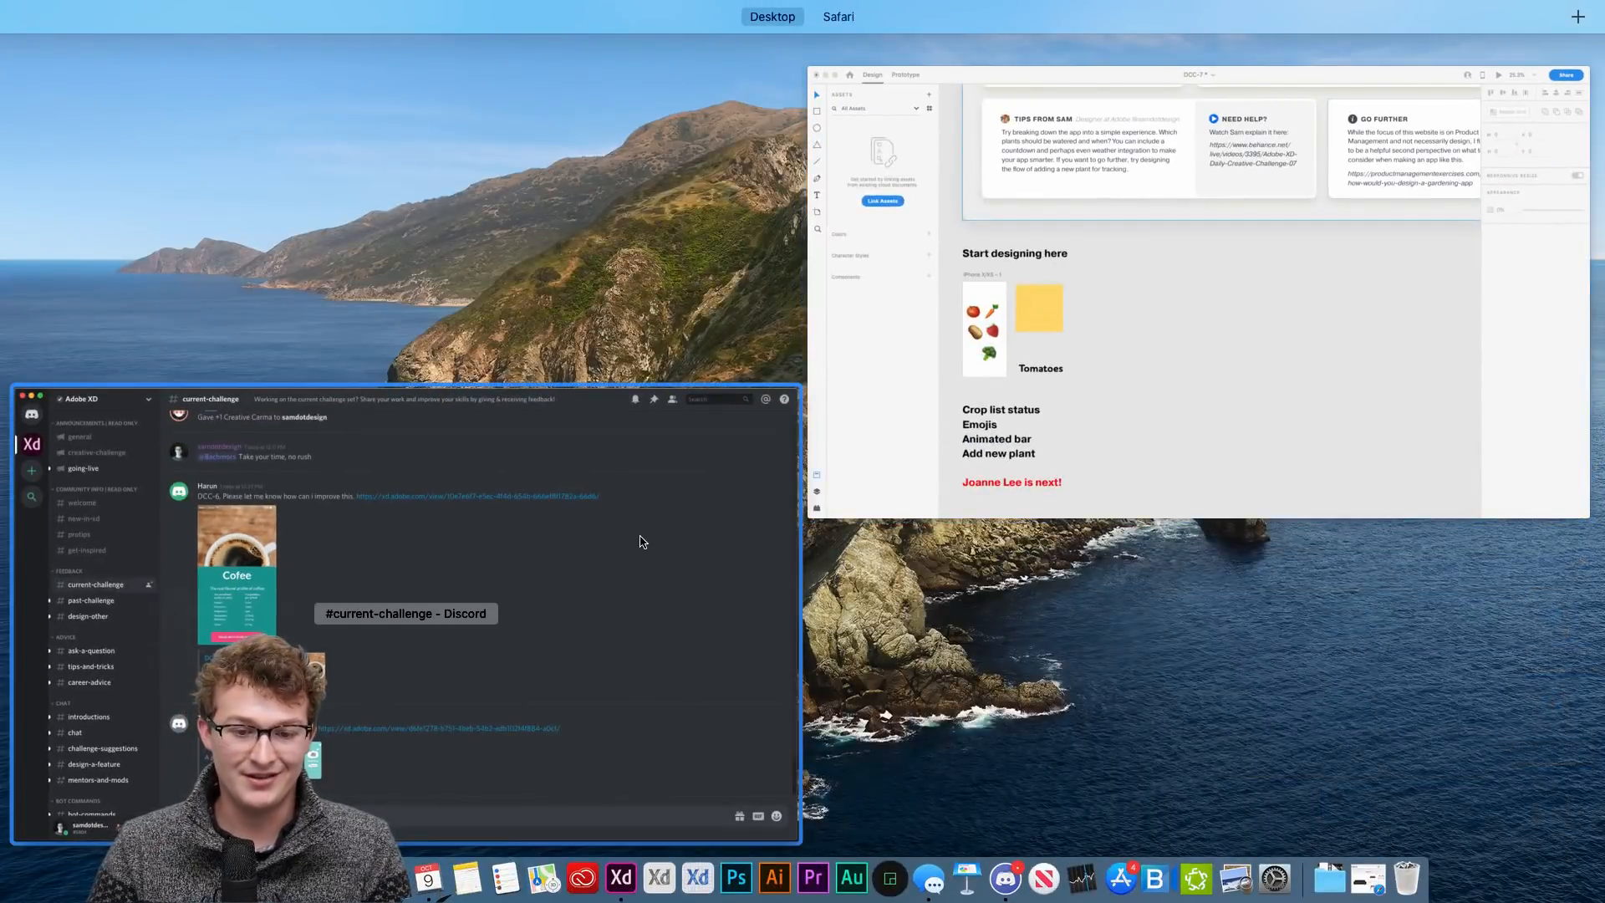
pyautogui.click(886, 59)
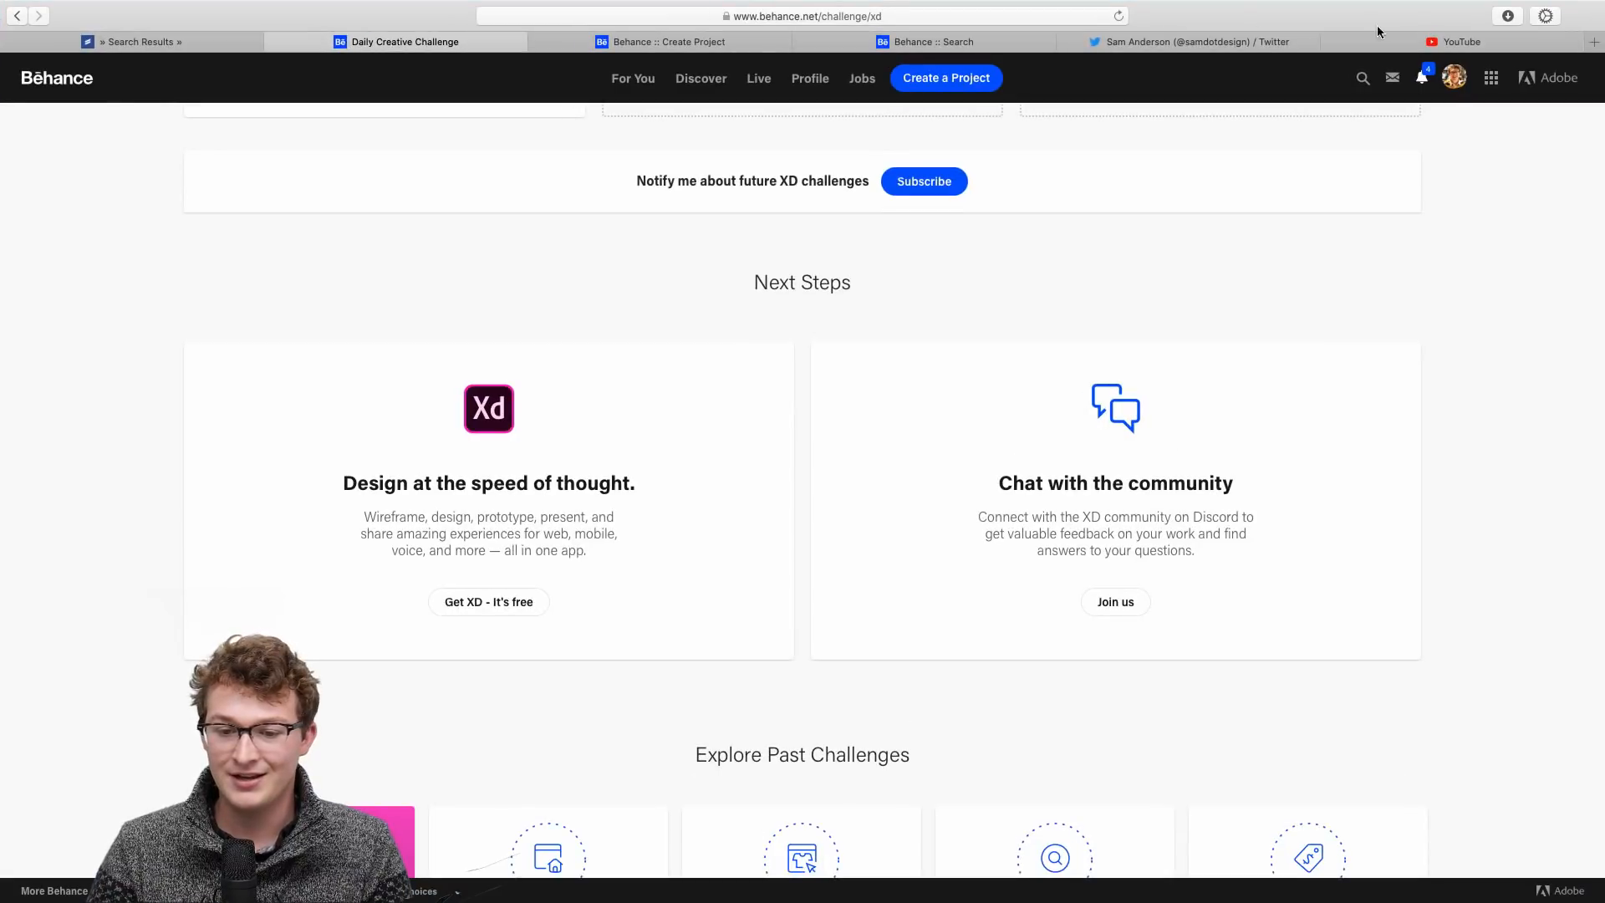
pyautogui.click(1151, 48)
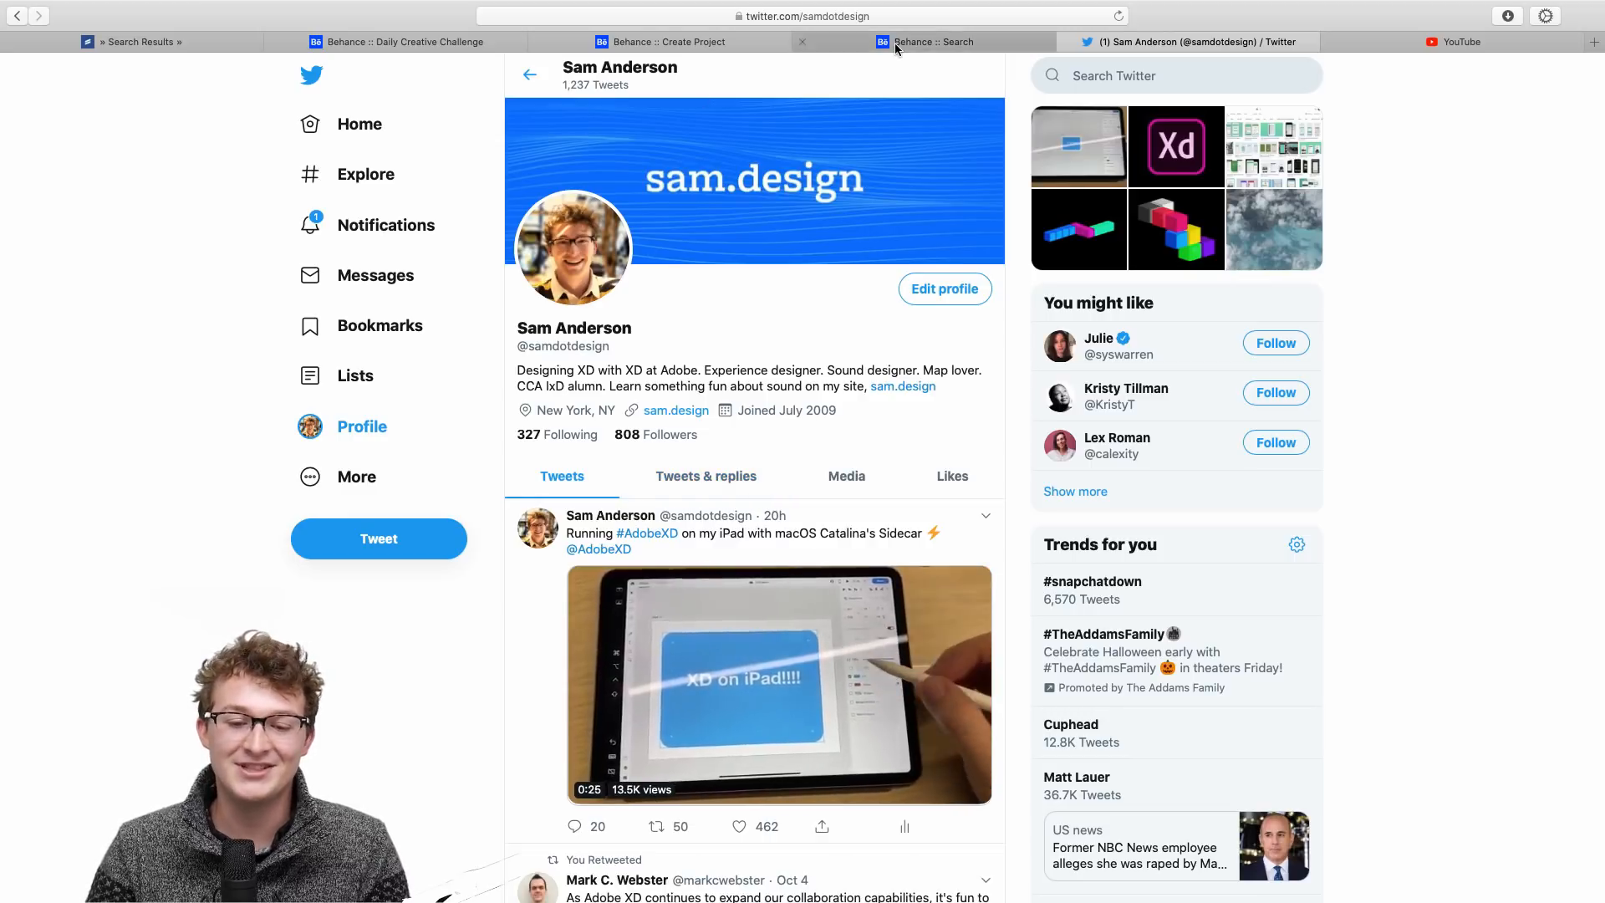
pyautogui.click(810, 18)
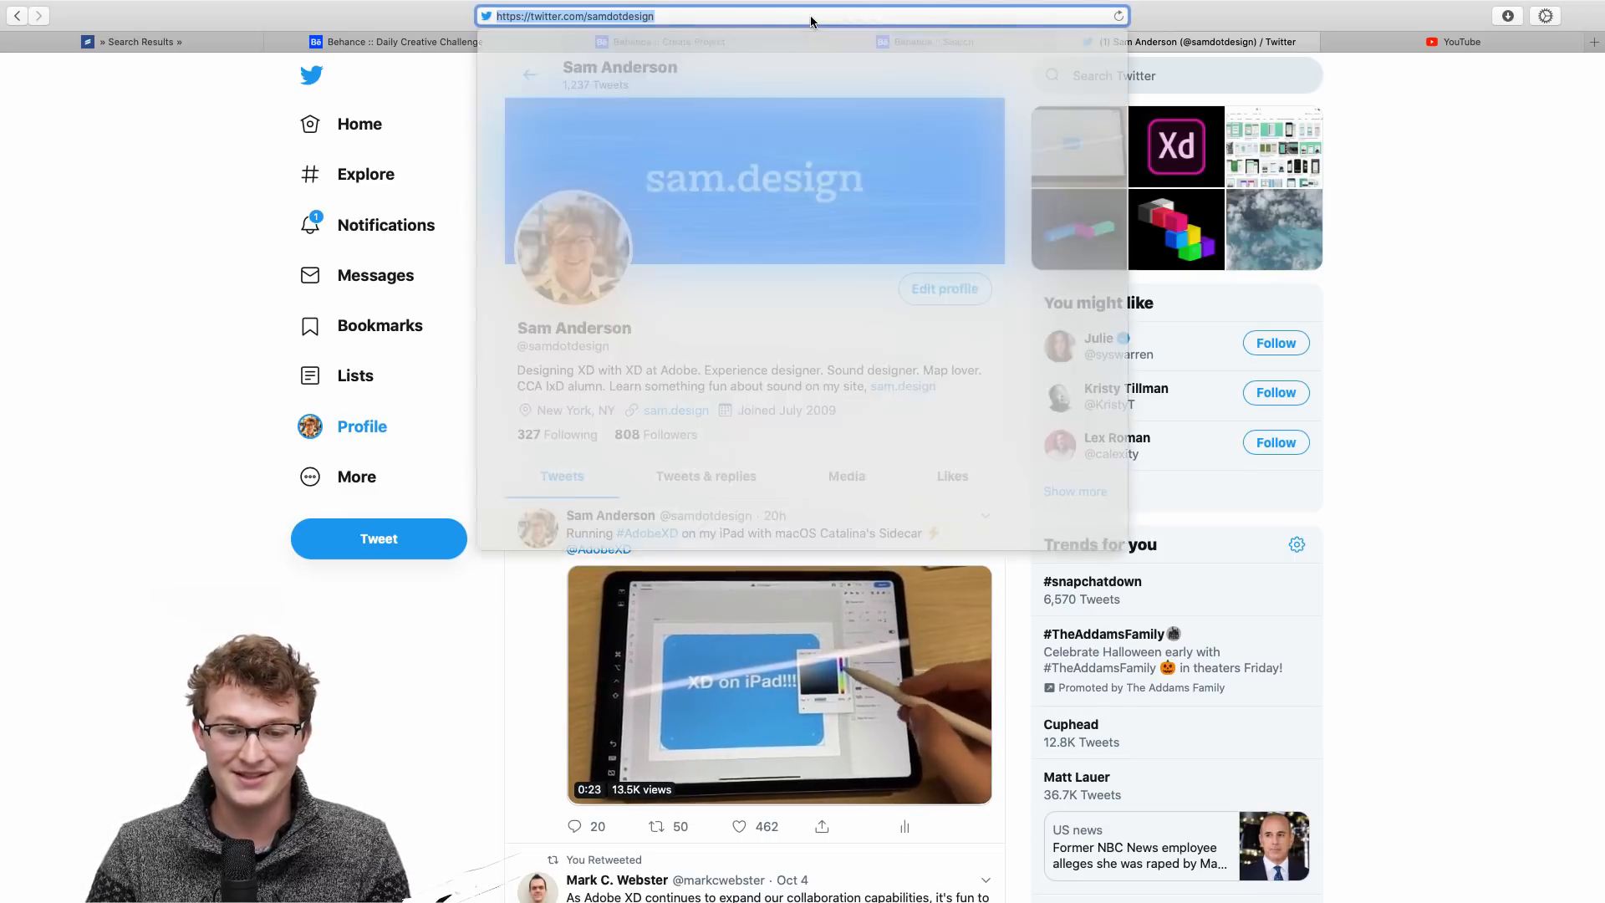
pyautogui.click(276, 642)
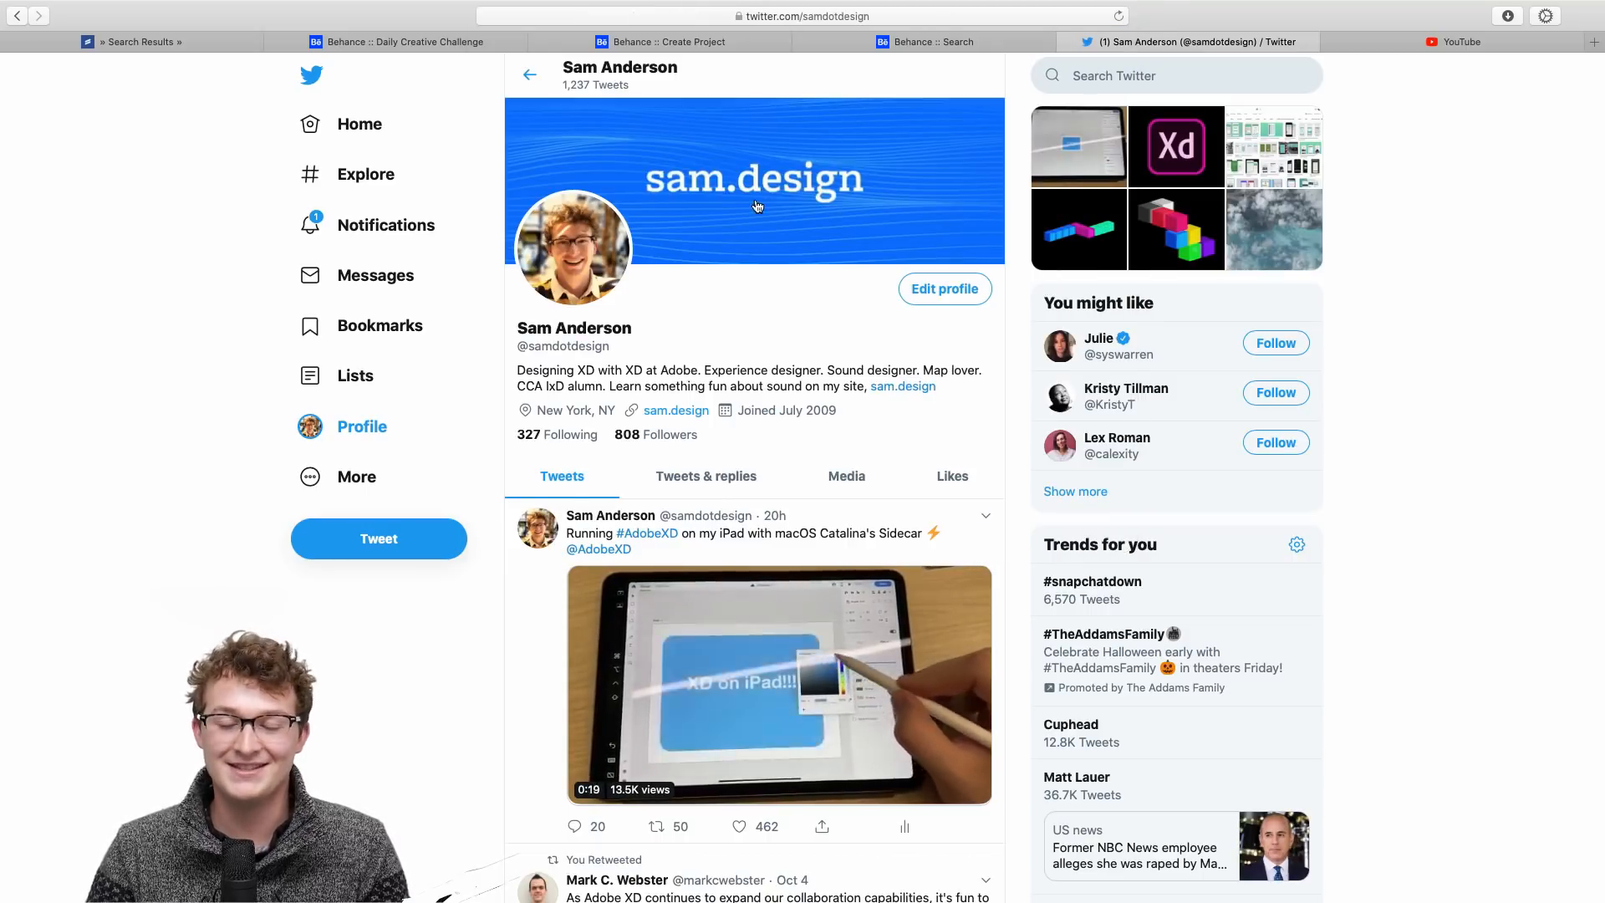
# Step: View the tweeted video of Adobe XD running on an iPad with Sidecar in full screen
pyautogui.scroll(-1, 792, 438)
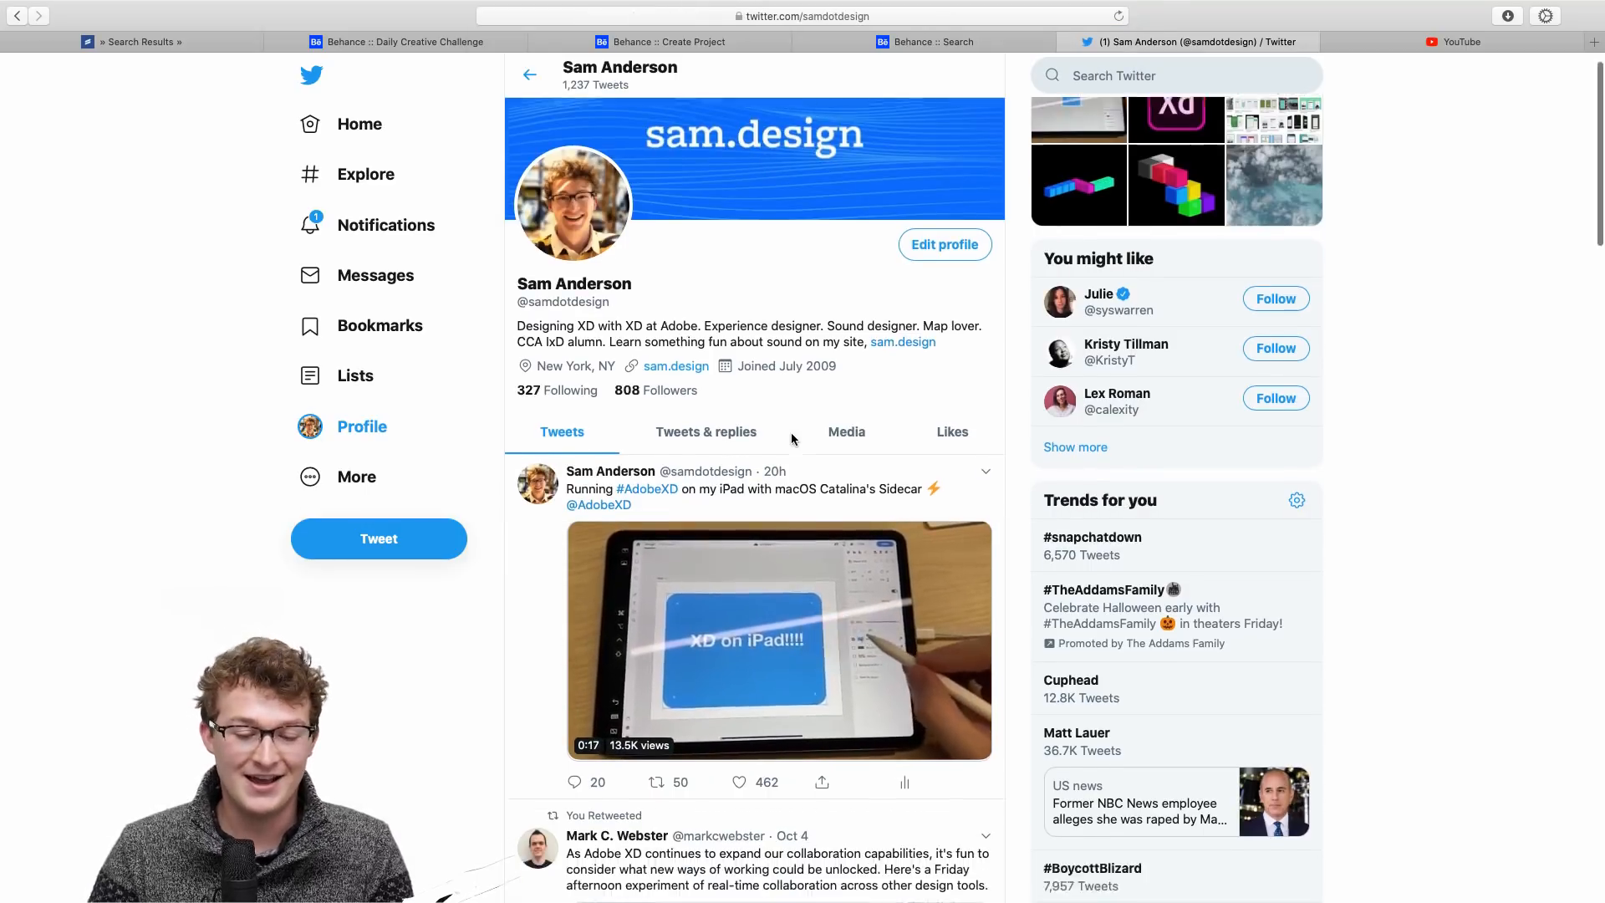
pyautogui.scroll(-5, 792, 438)
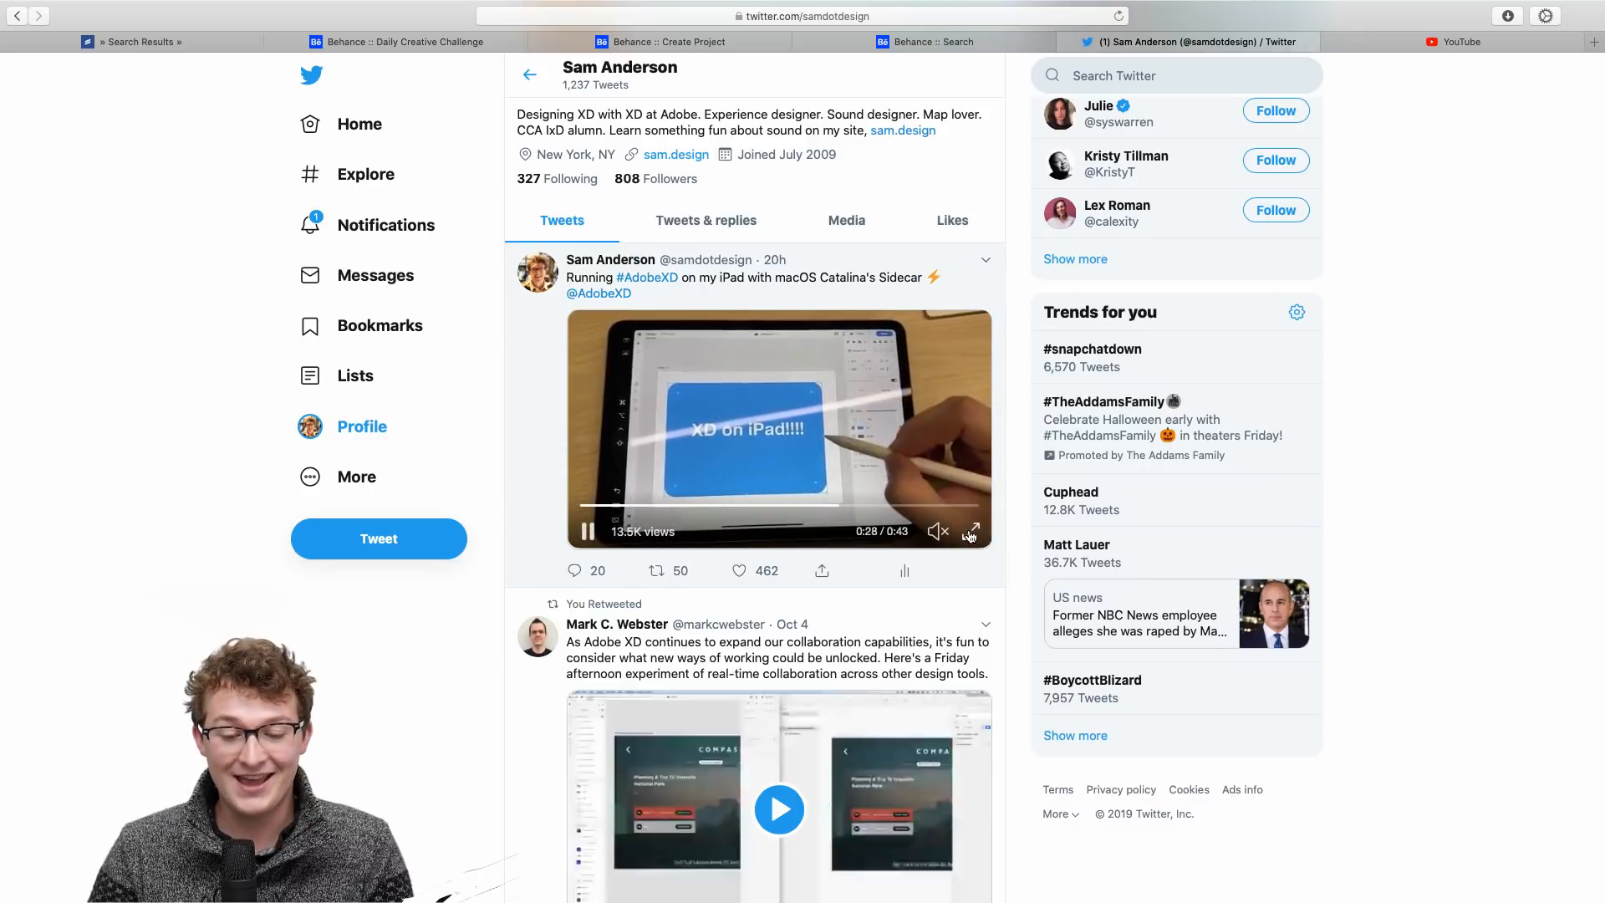
pyautogui.click(971, 531)
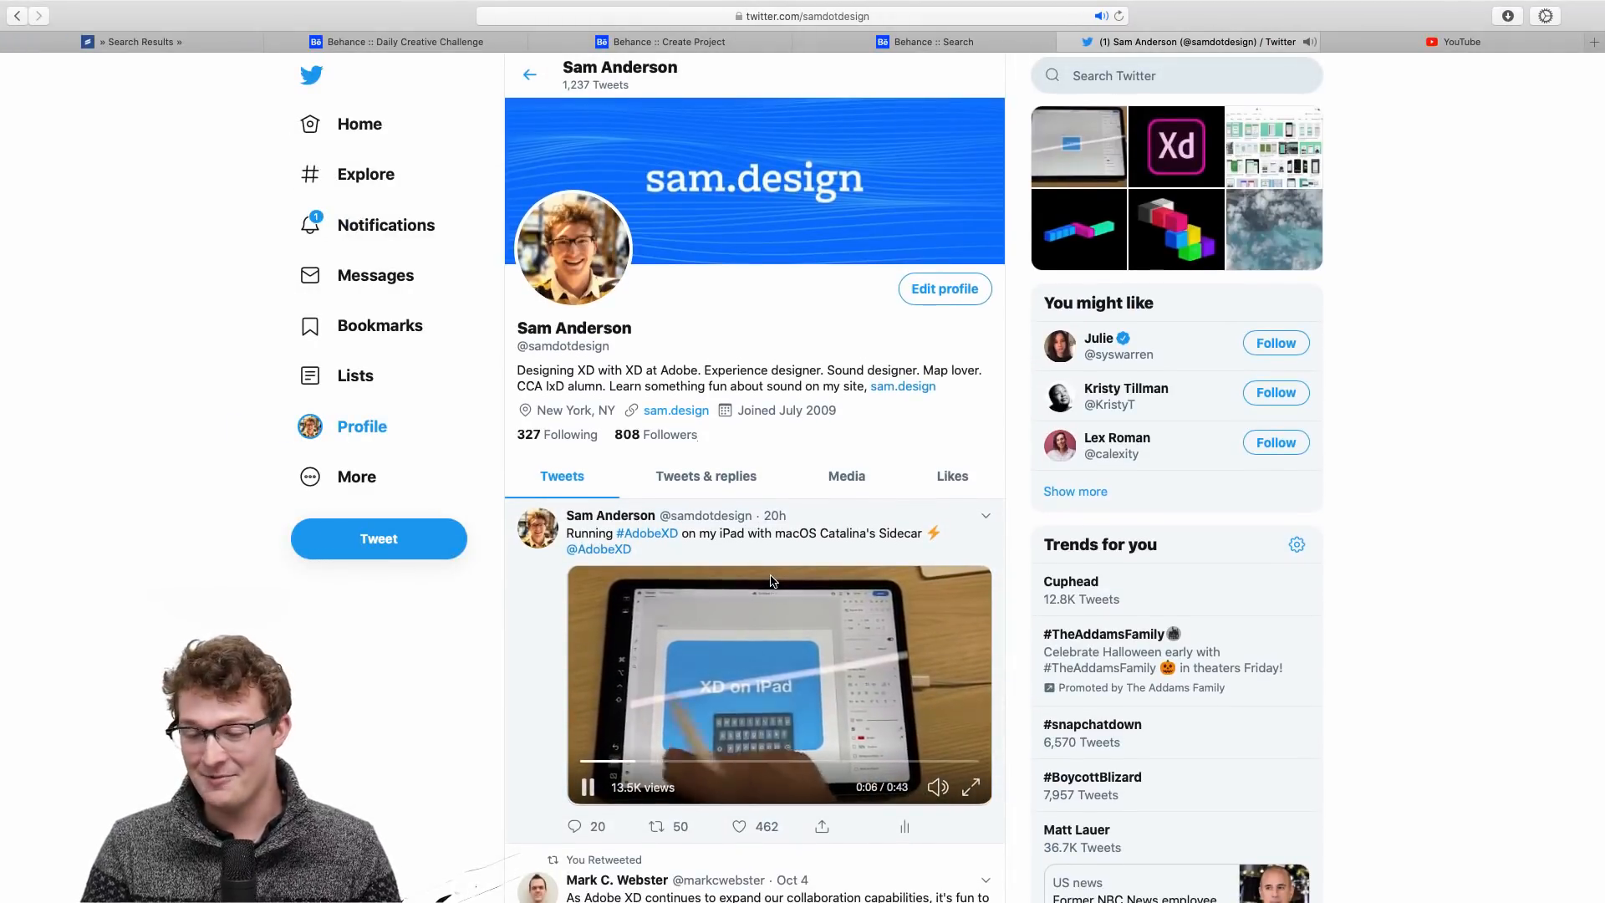
pyautogui.scroll(-1, 773, 580)
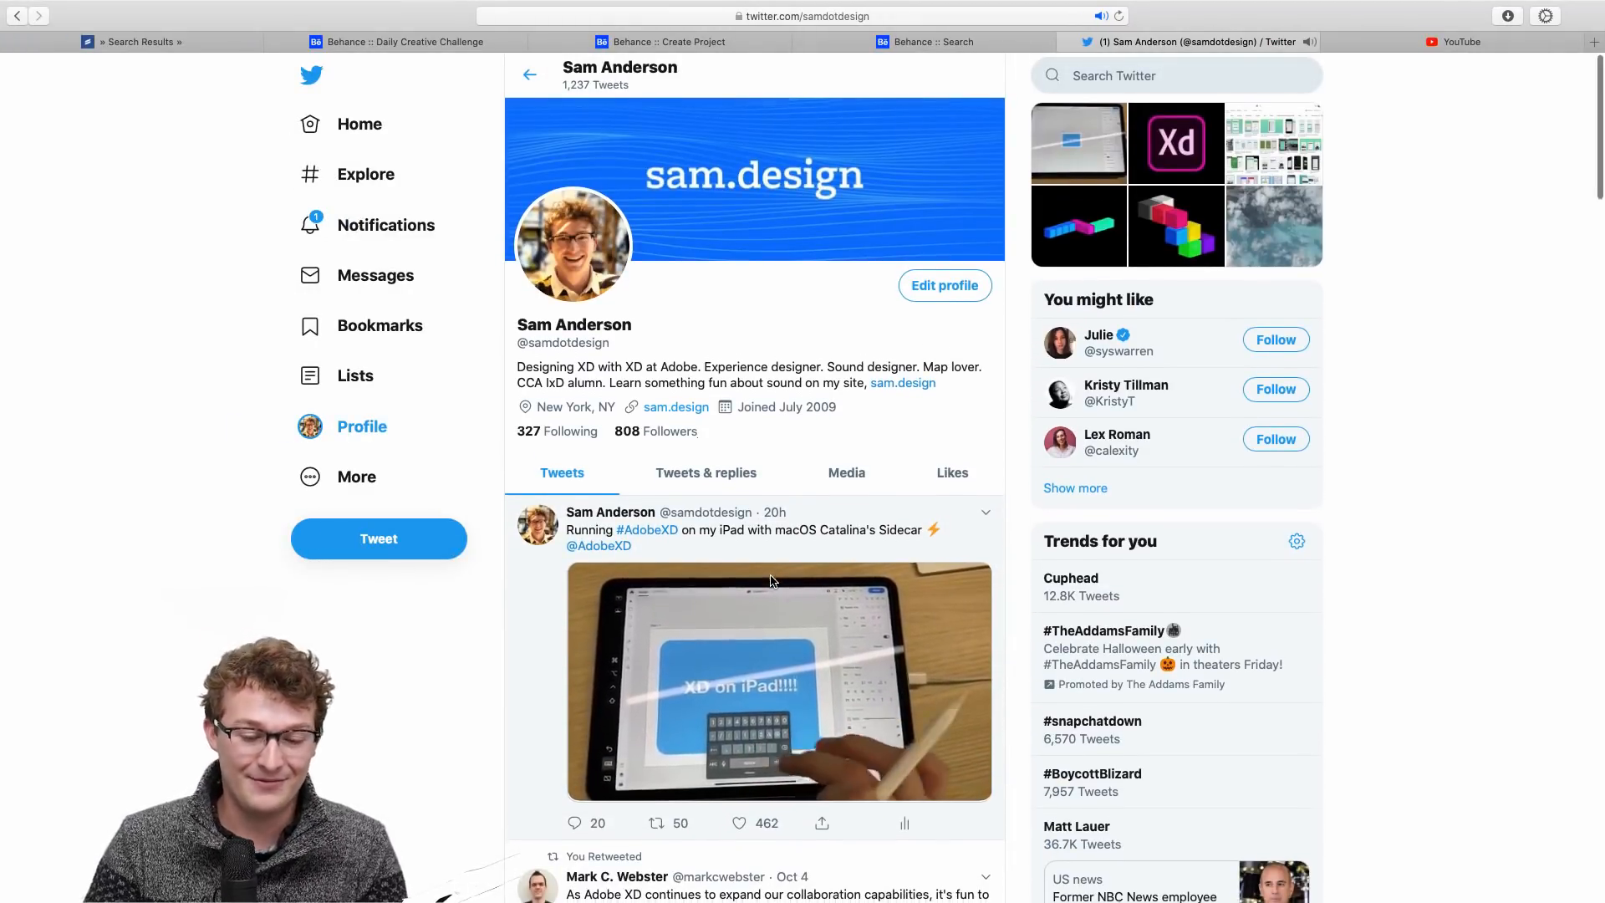
pyautogui.scroll(1, 773, 580)
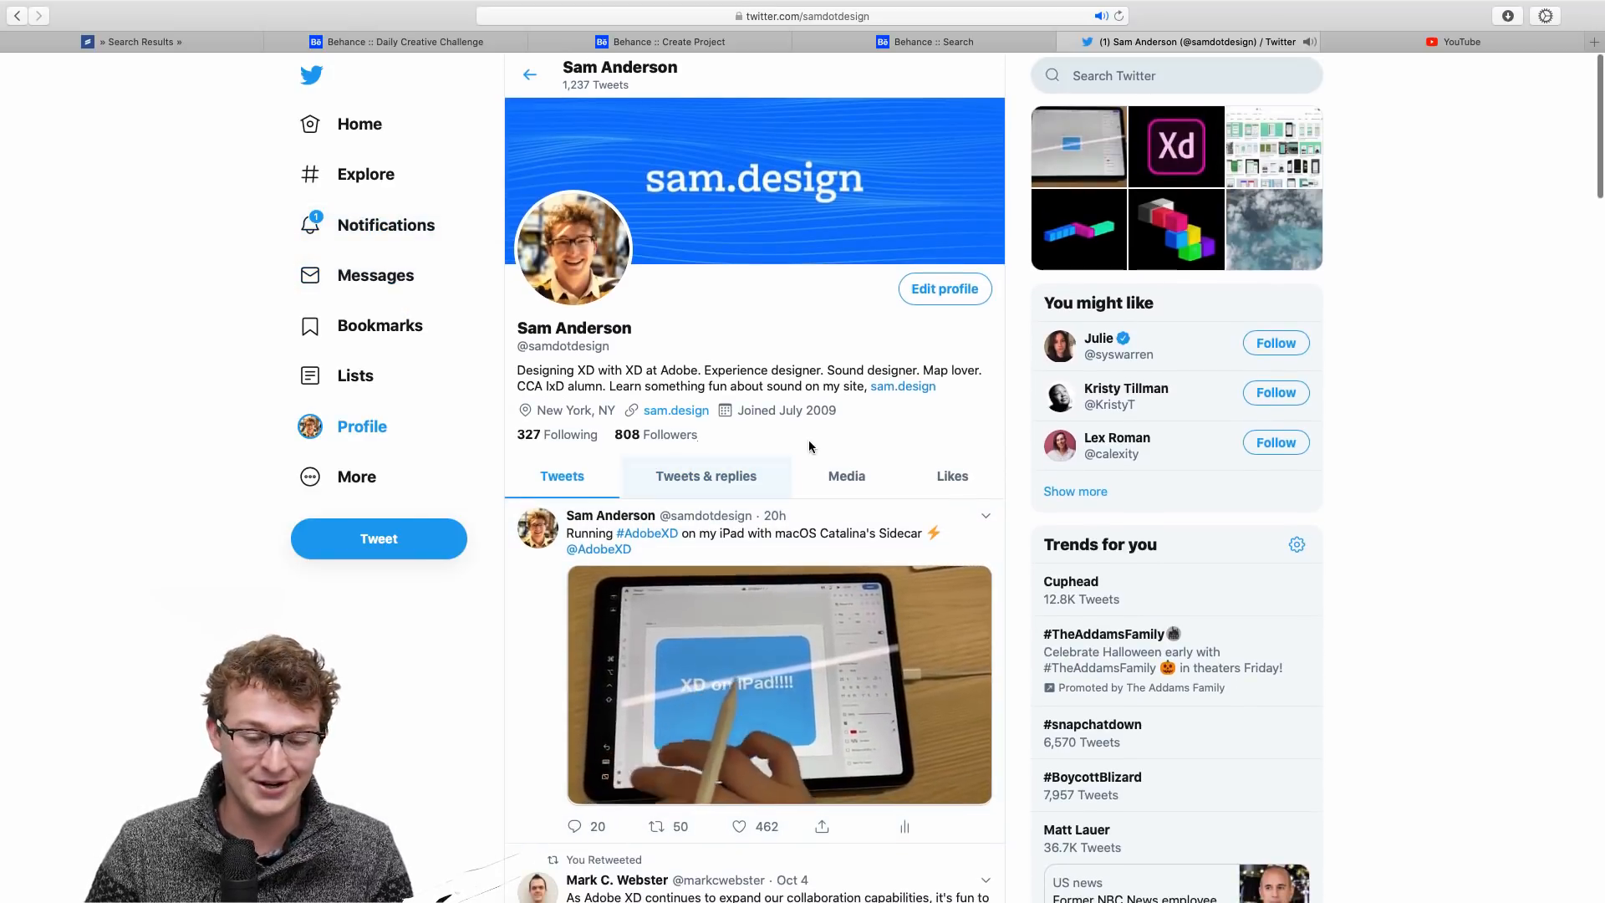
pyautogui.moveTo(1106, 5)
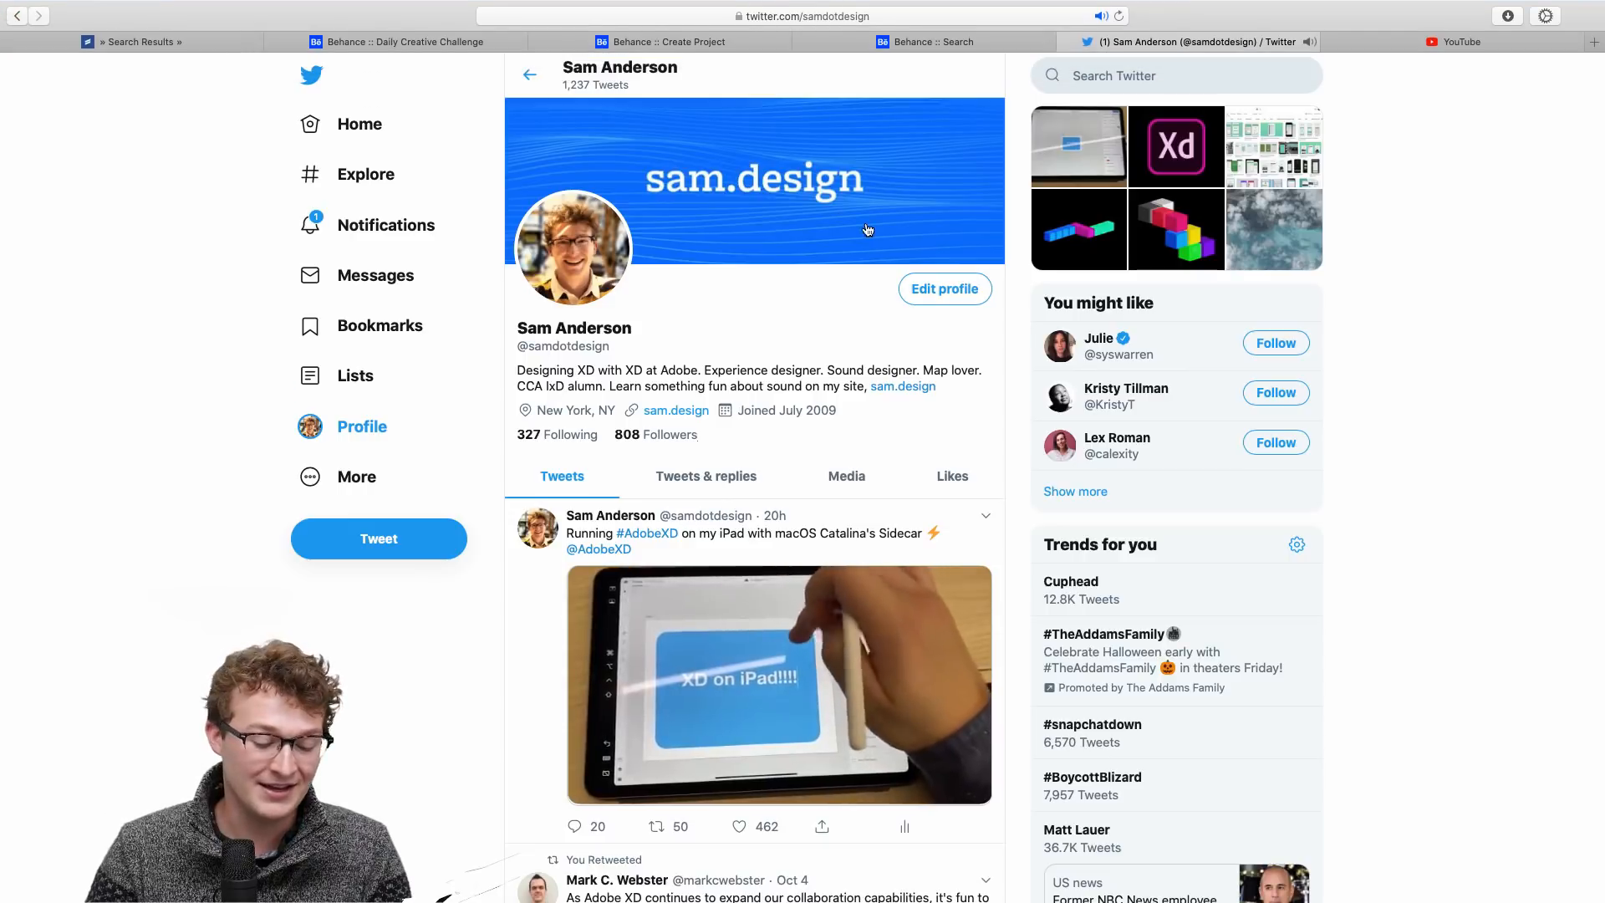
pyautogui.scroll(1, 786, 475)
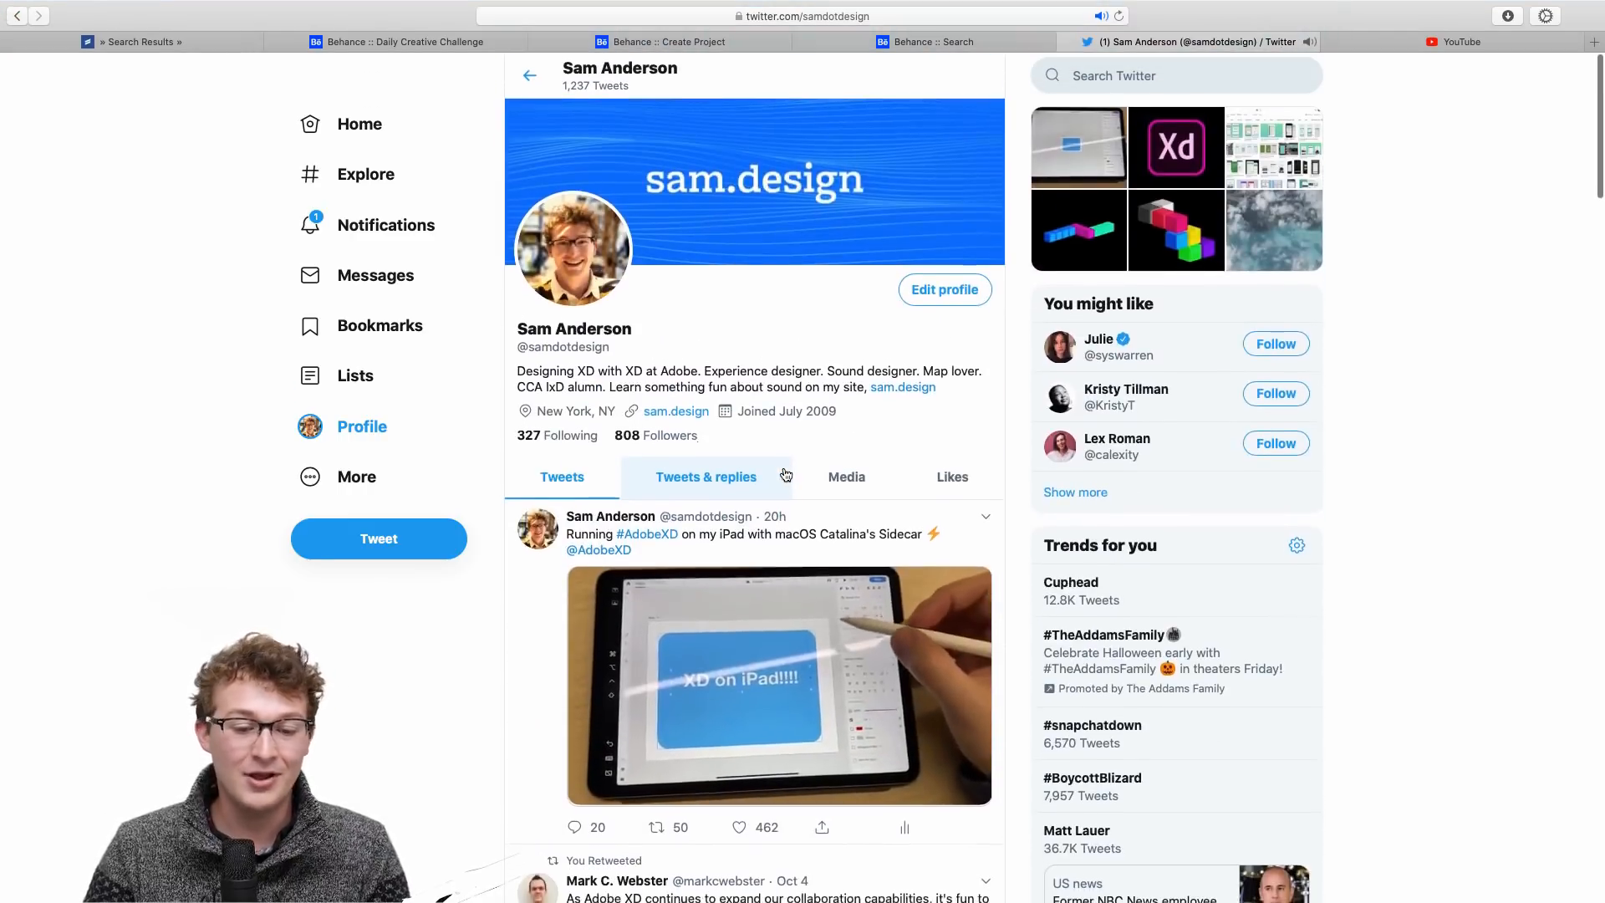
# Step: Browse the profile's older tweets, including the October 4 Adobe XD sneak peek video, and return to the newest one
pyautogui.scroll(-15, 781, 485)
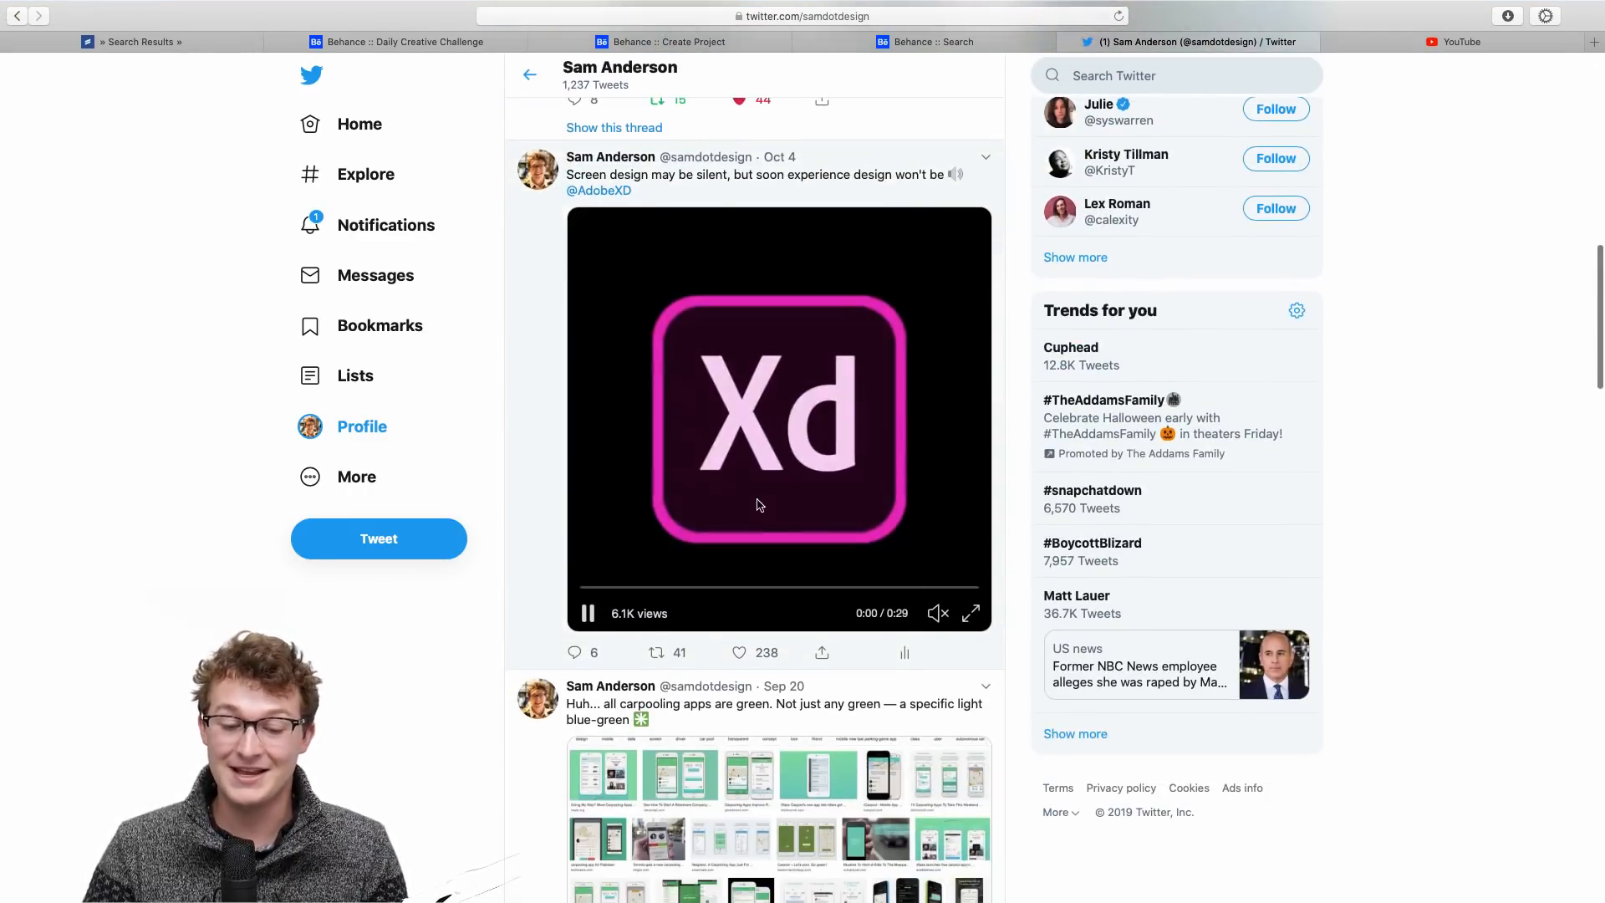
pyautogui.scroll(1, 760, 493)
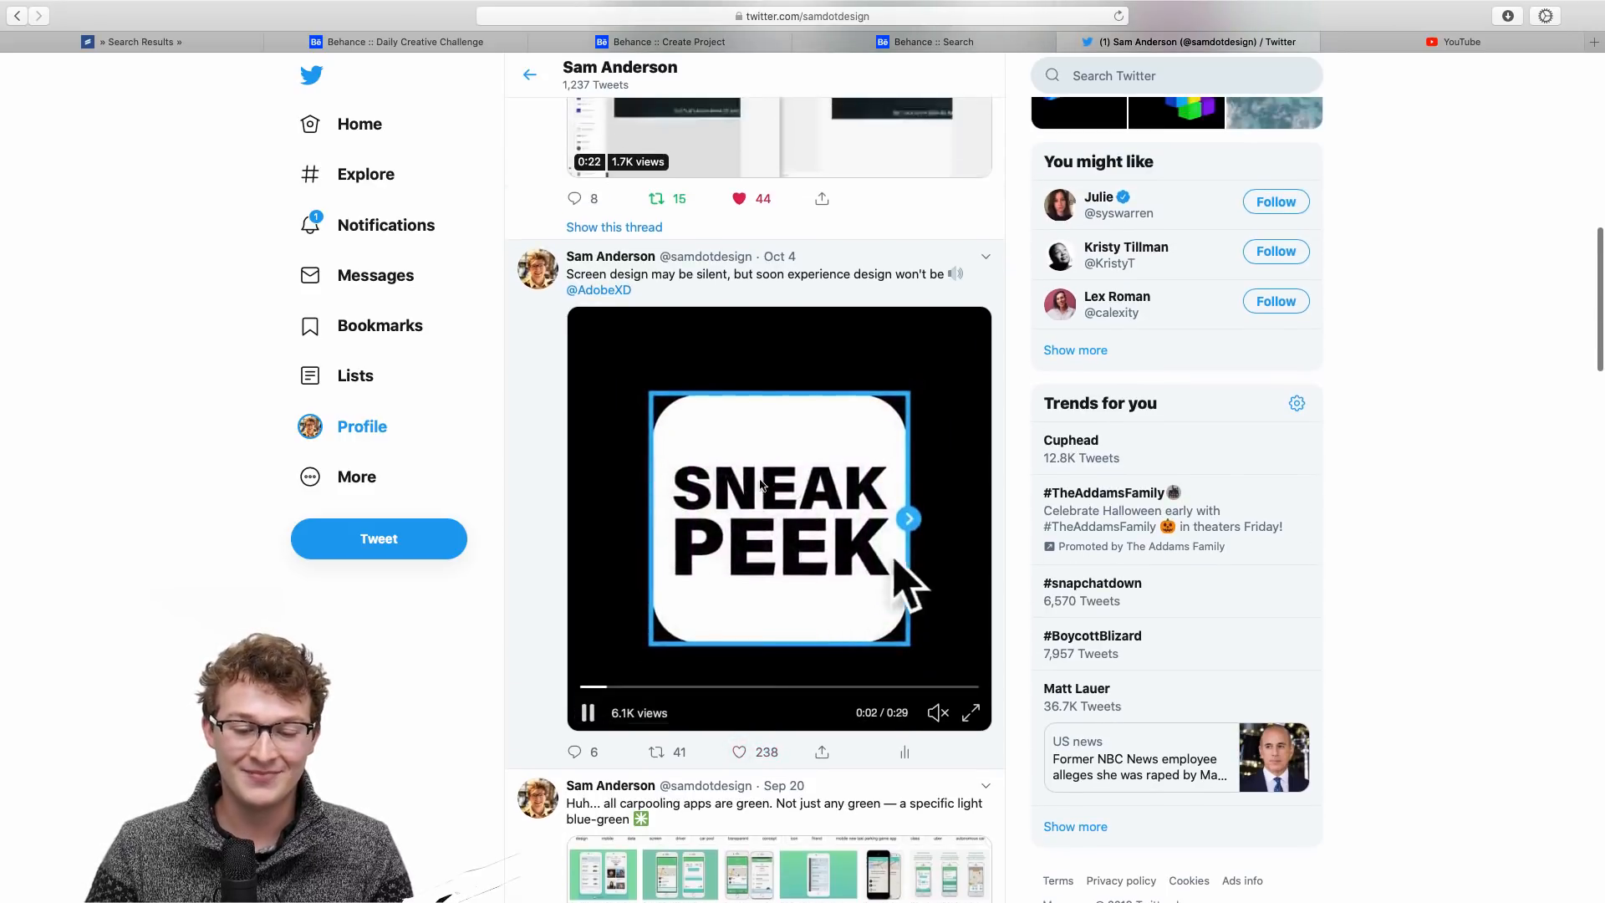
pyautogui.scroll(13, 756, 501)
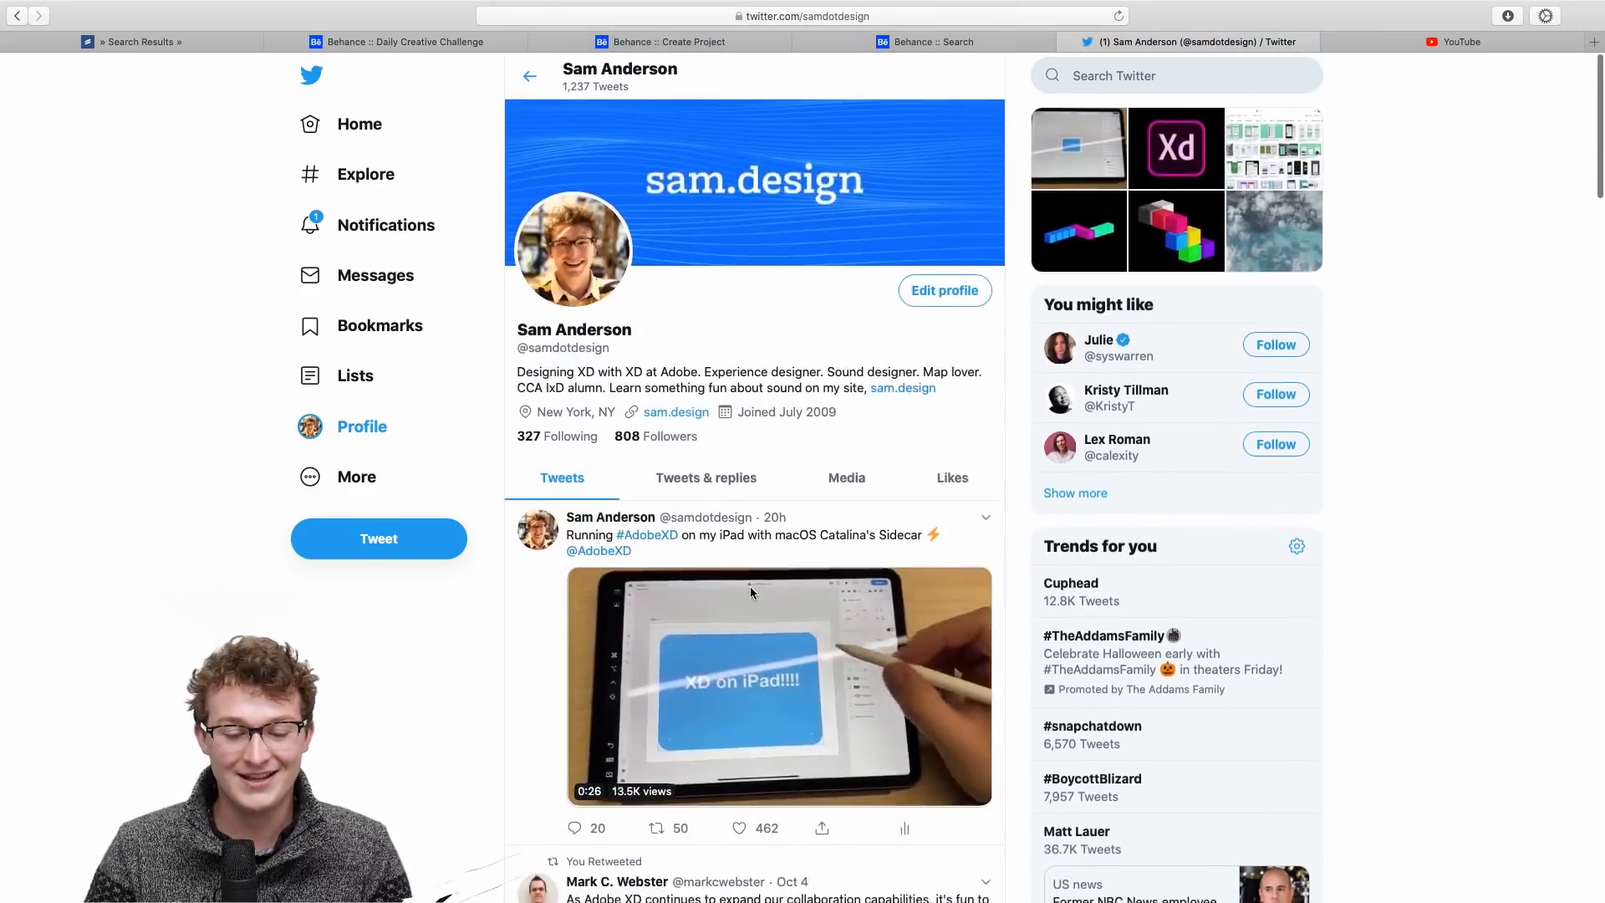
pyautogui.scroll(-12, 750, 593)
pyautogui.scroll(7, 694, 610)
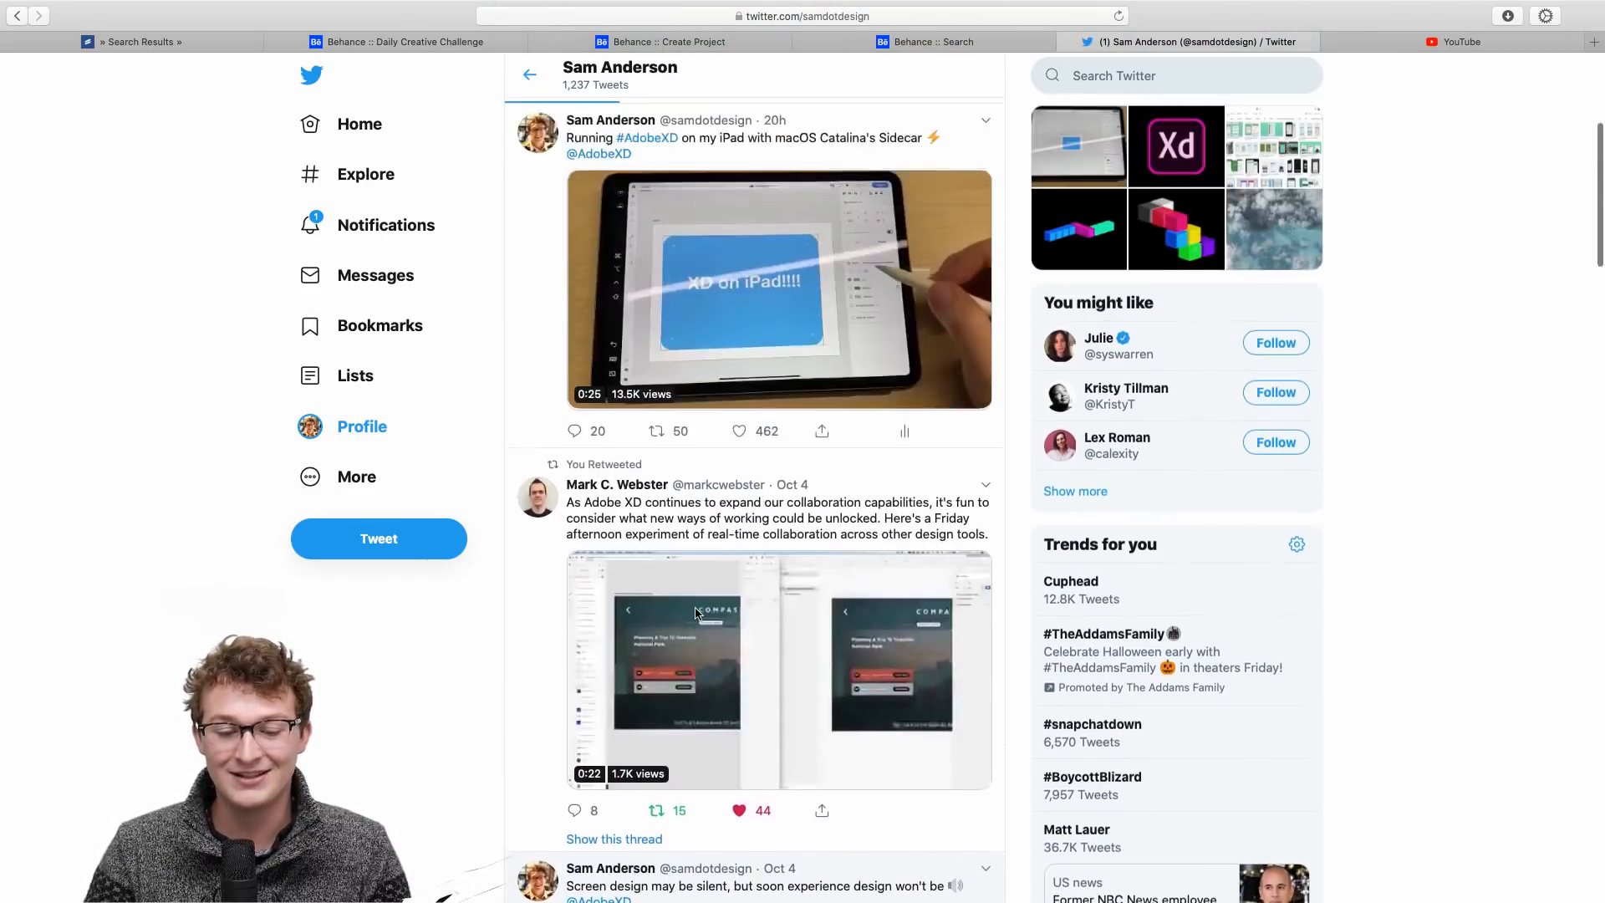
pyautogui.scroll(4, 695, 612)
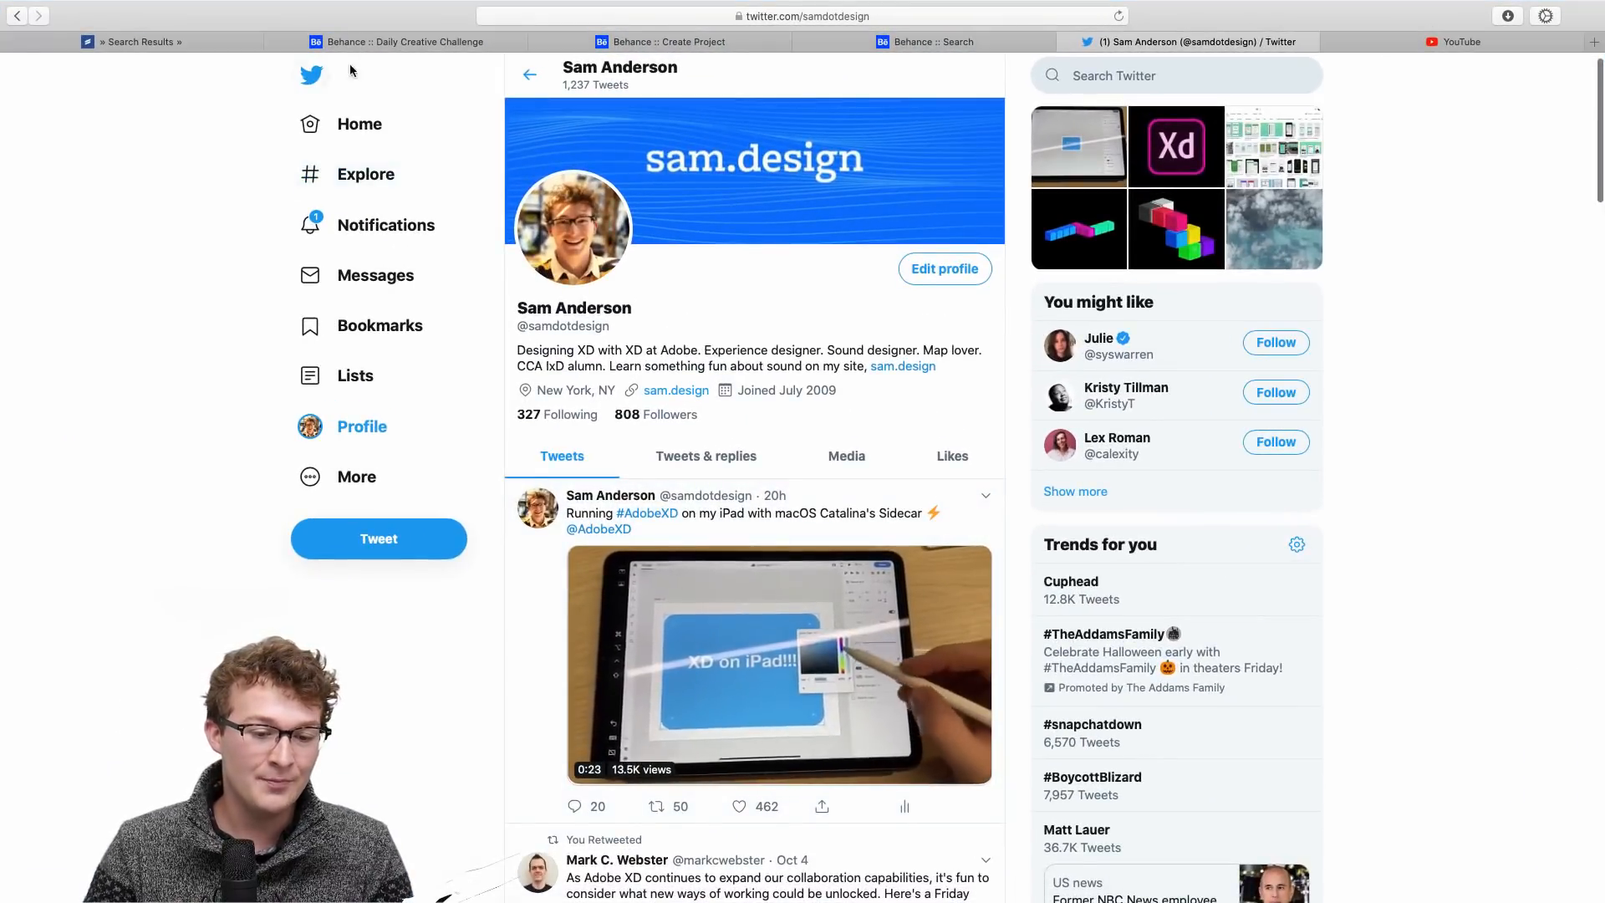
# Step: Show the past challenges on the Behance Daily Creative Challenge page and reopen the current-challenge channel in Discord
pyautogui.click(393, 42)
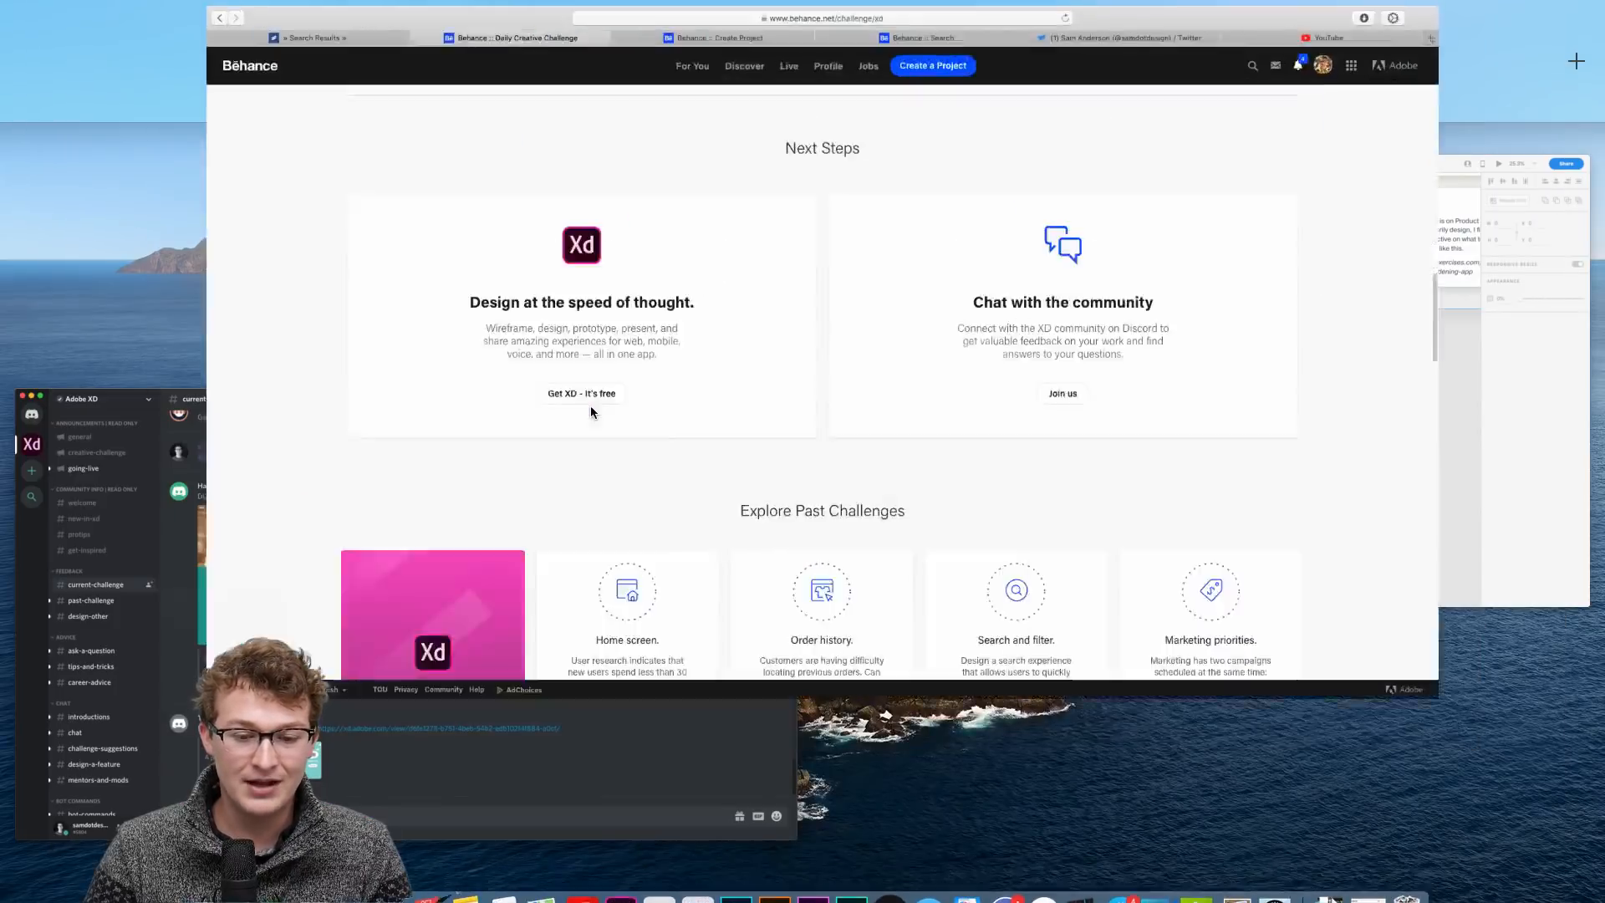
pyautogui.scroll(-5, 662, 221)
pyautogui.hotkey('ctrl', 'Up')
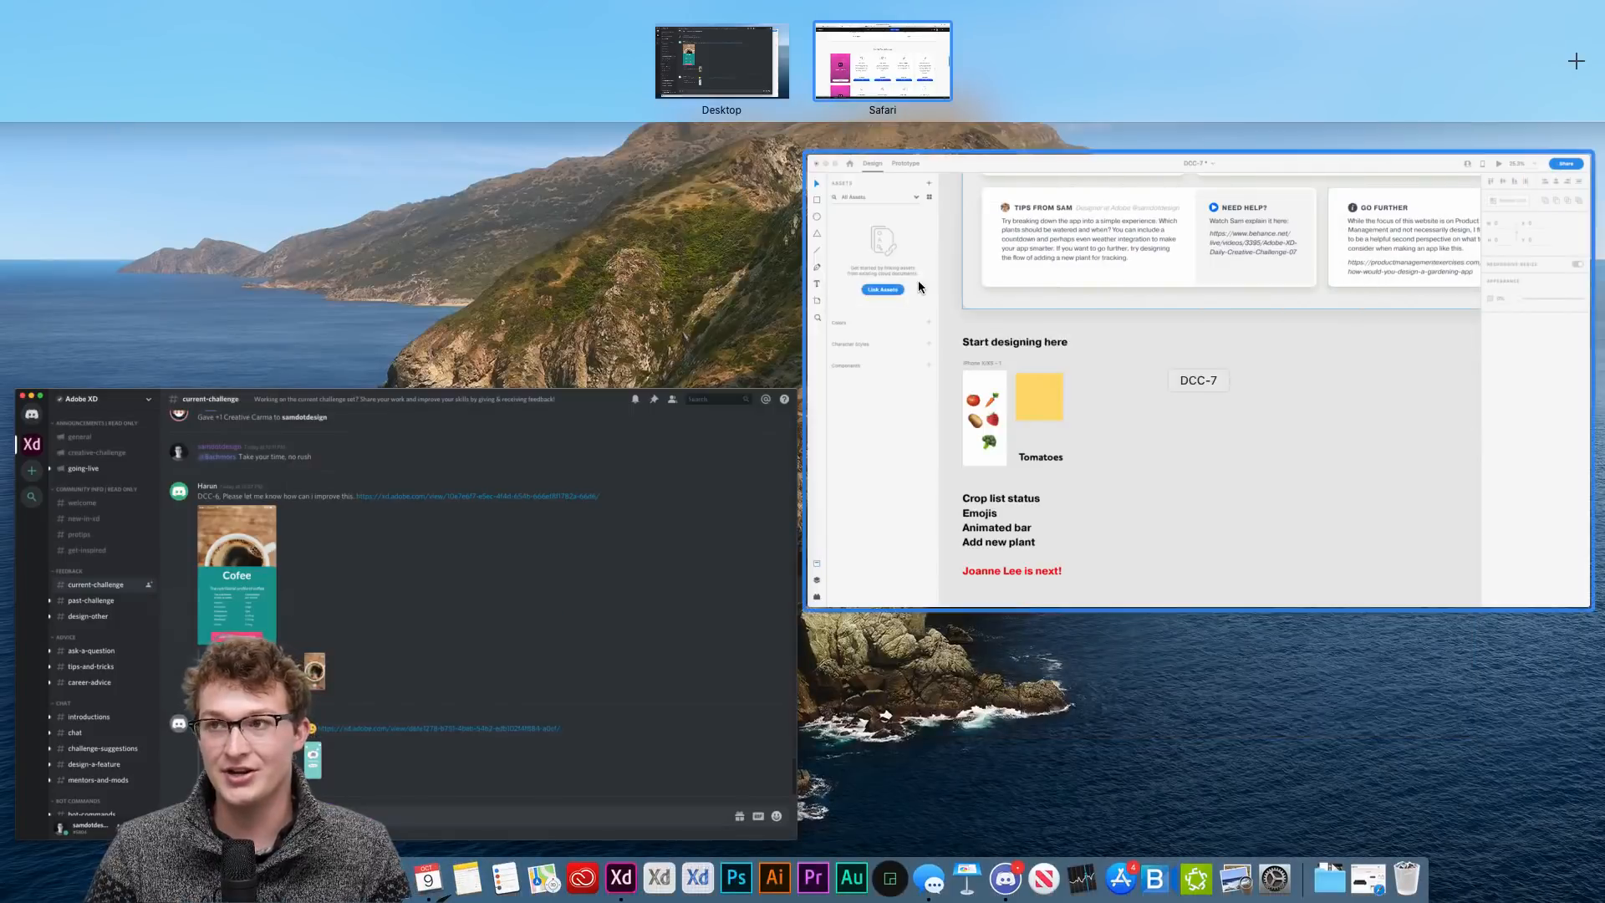
pyautogui.click(535, 500)
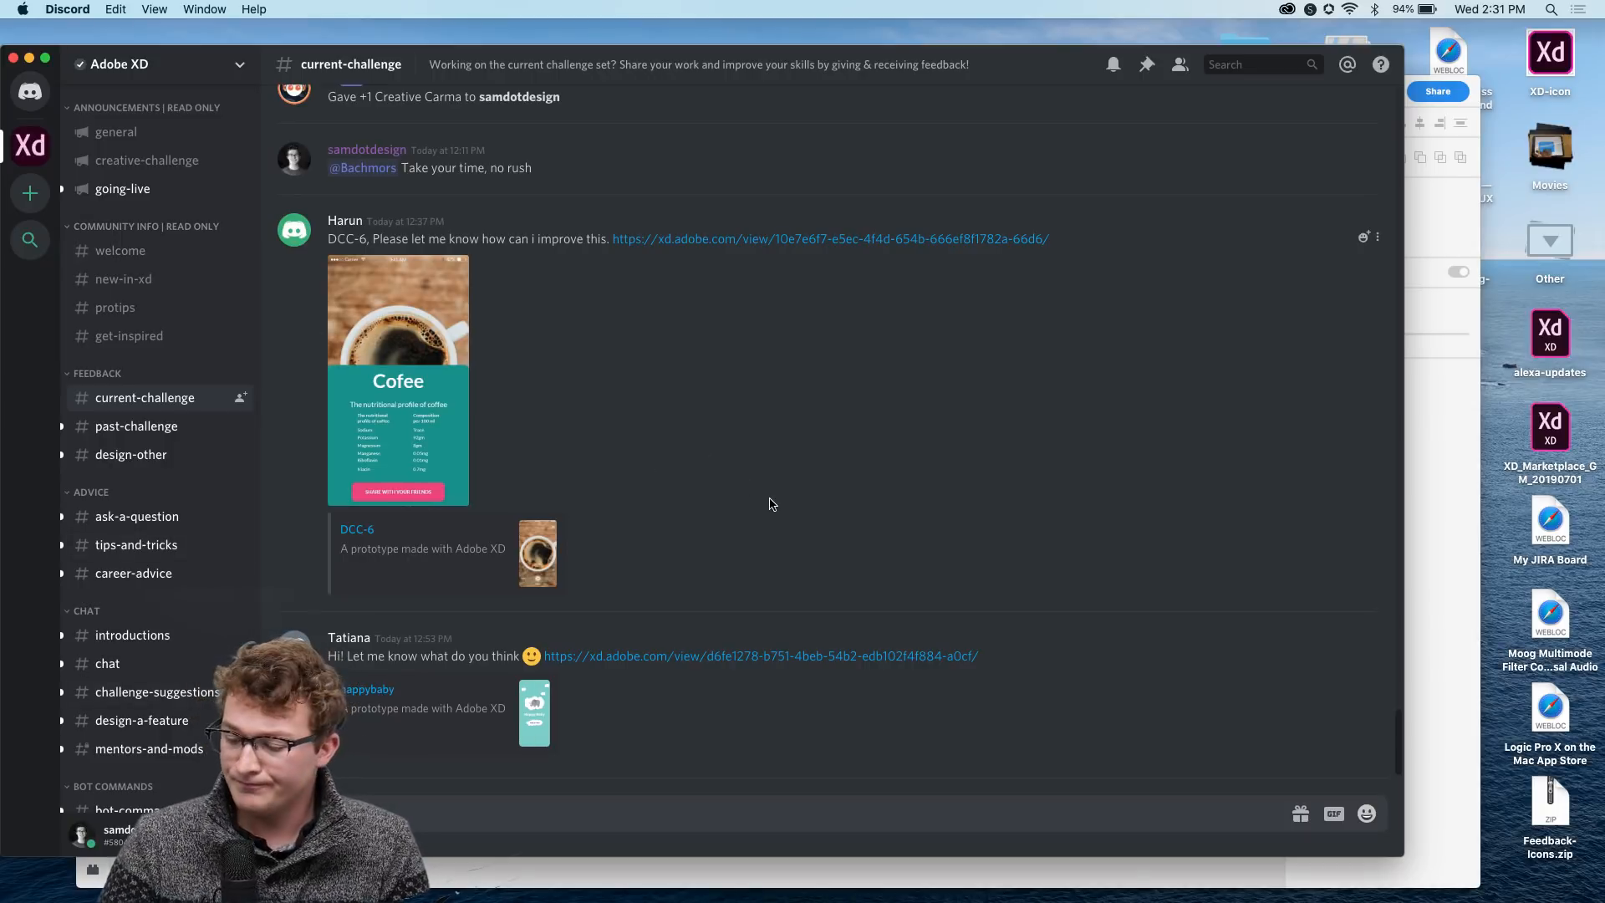
# Step: Switch to Adobe XD and examine the prompt, inspiration and tips on the DCC-7 challenge artboard
pyautogui.hotkey('ctrl', 'Up')
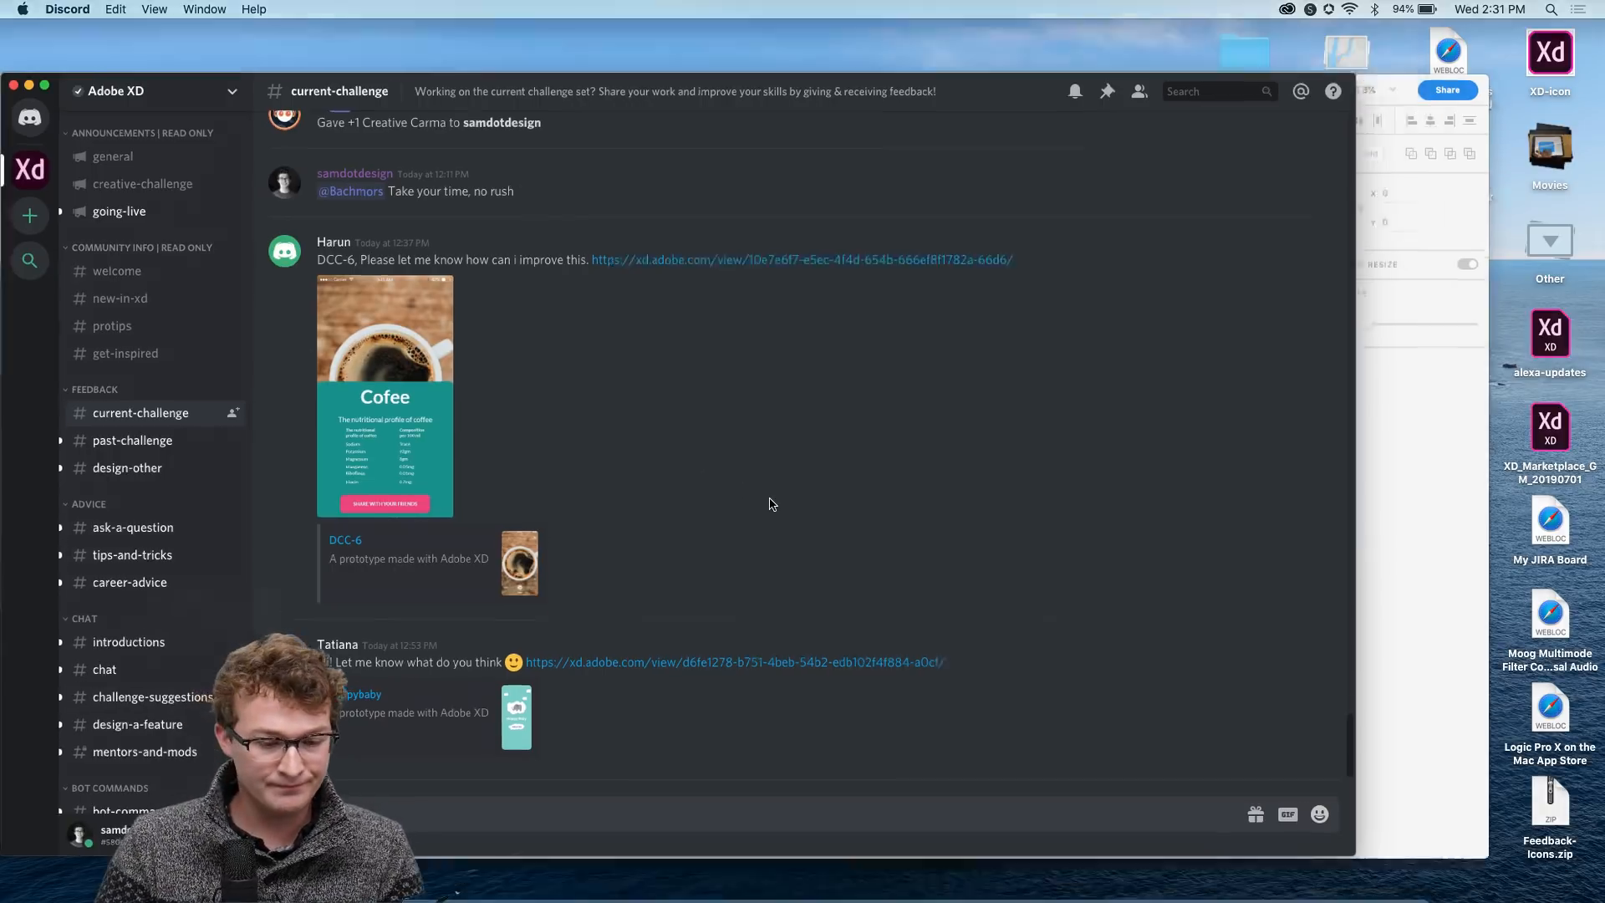
pyautogui.click(1190, 394)
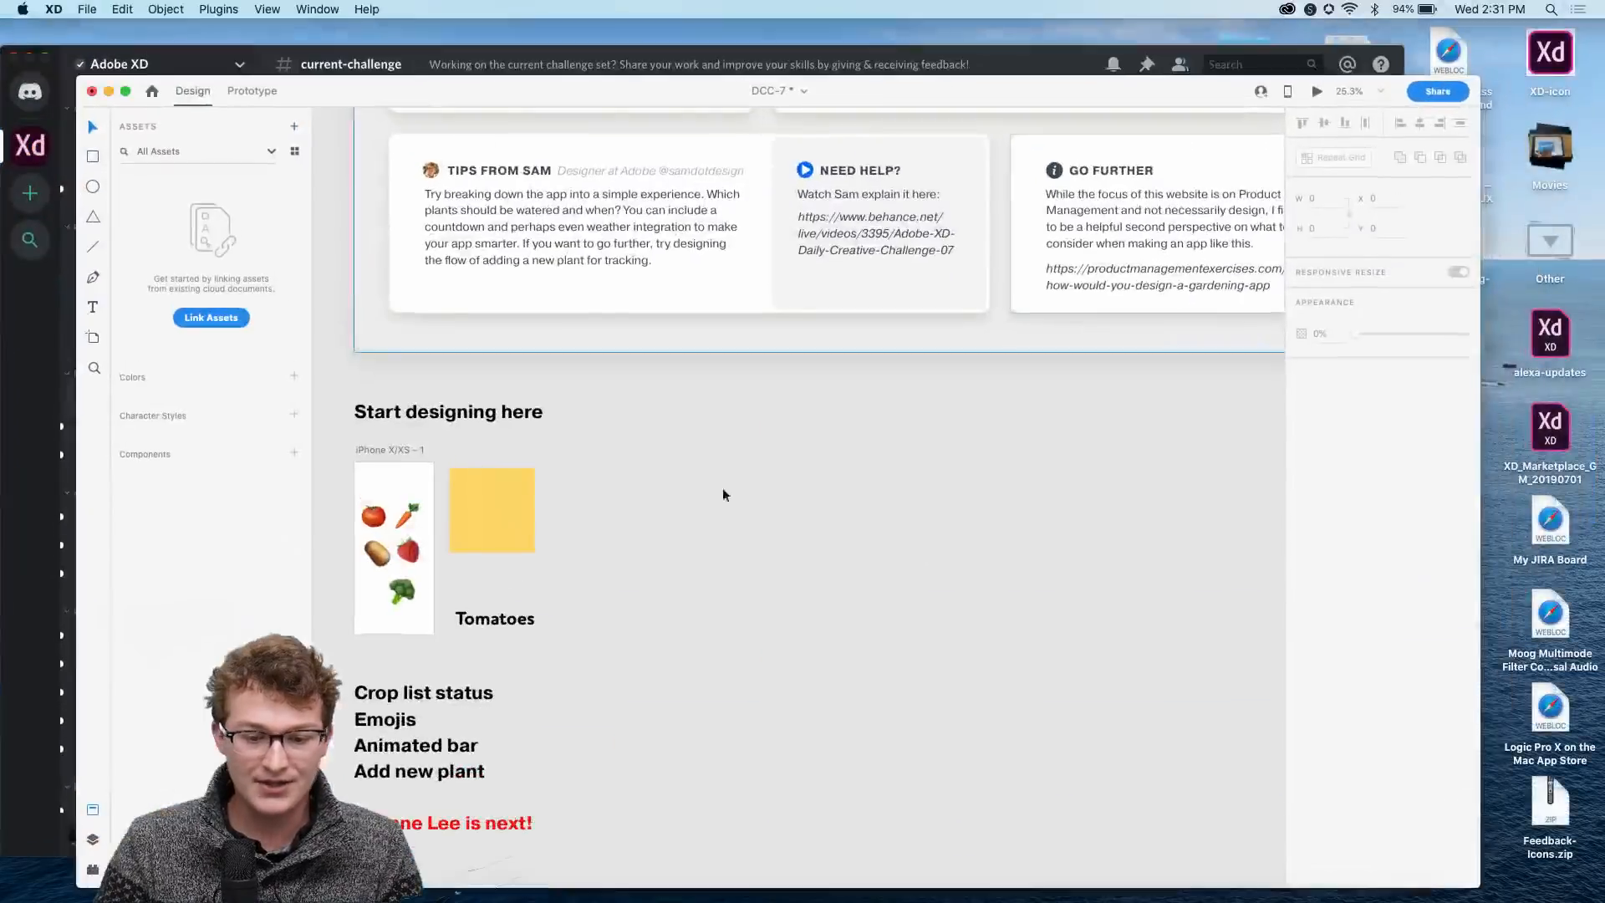
pyautogui.scroll(10, 674, 490)
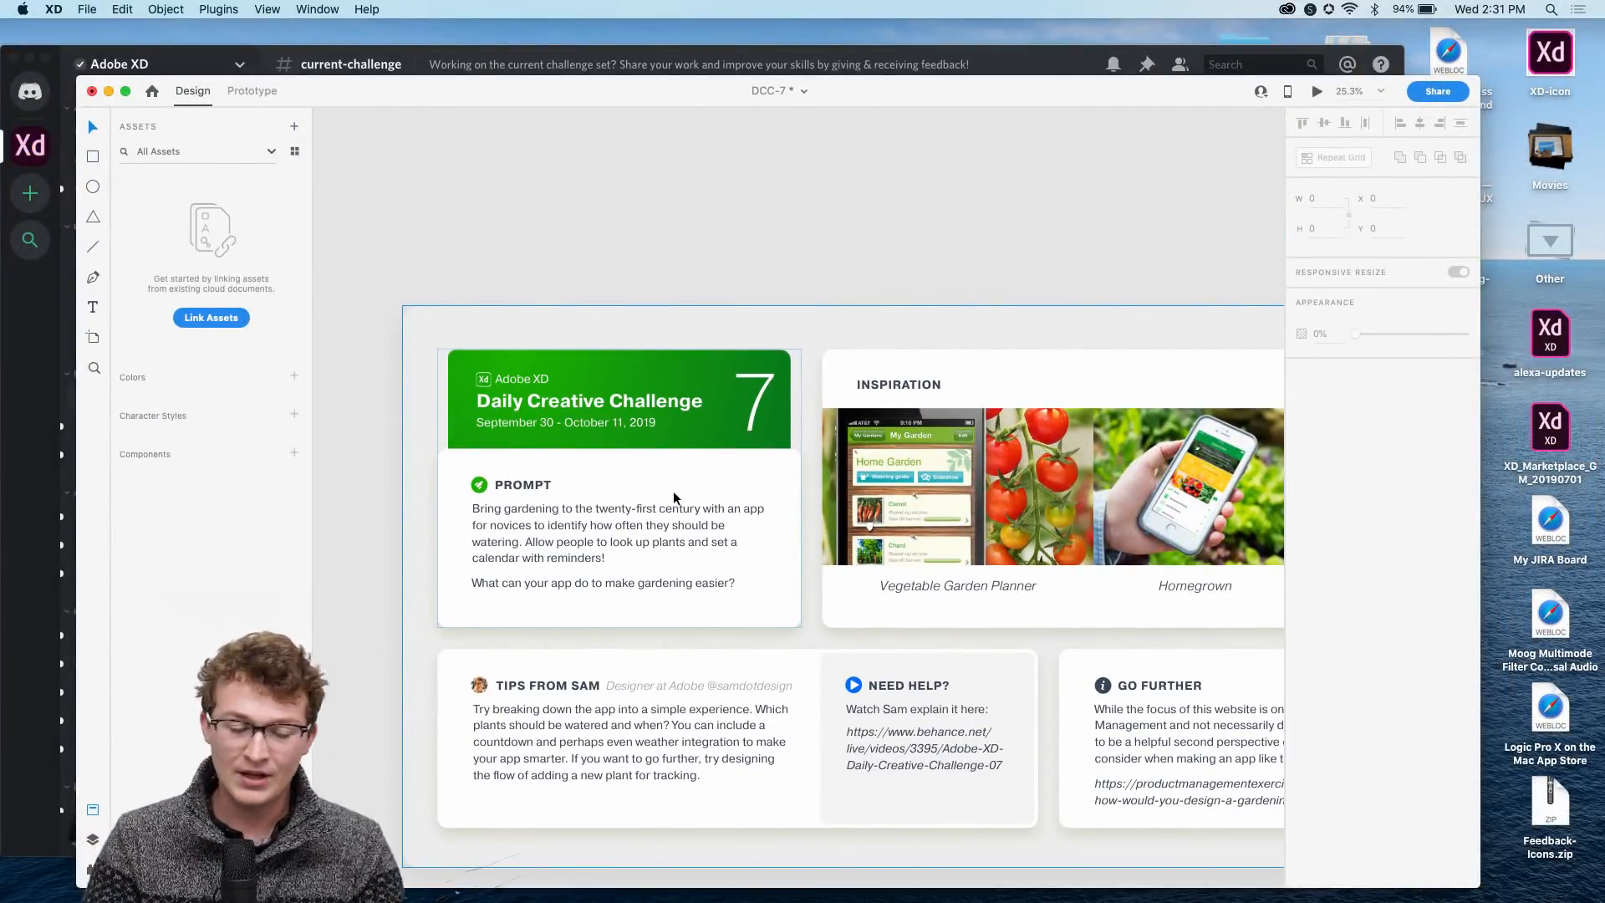
pyautogui.scroll(-5, 567, 502)
pyautogui.hscroll(6, 563, 502)
pyautogui.hscroll(-7, 565, 500)
pyautogui.hscroll(2, 655, 501)
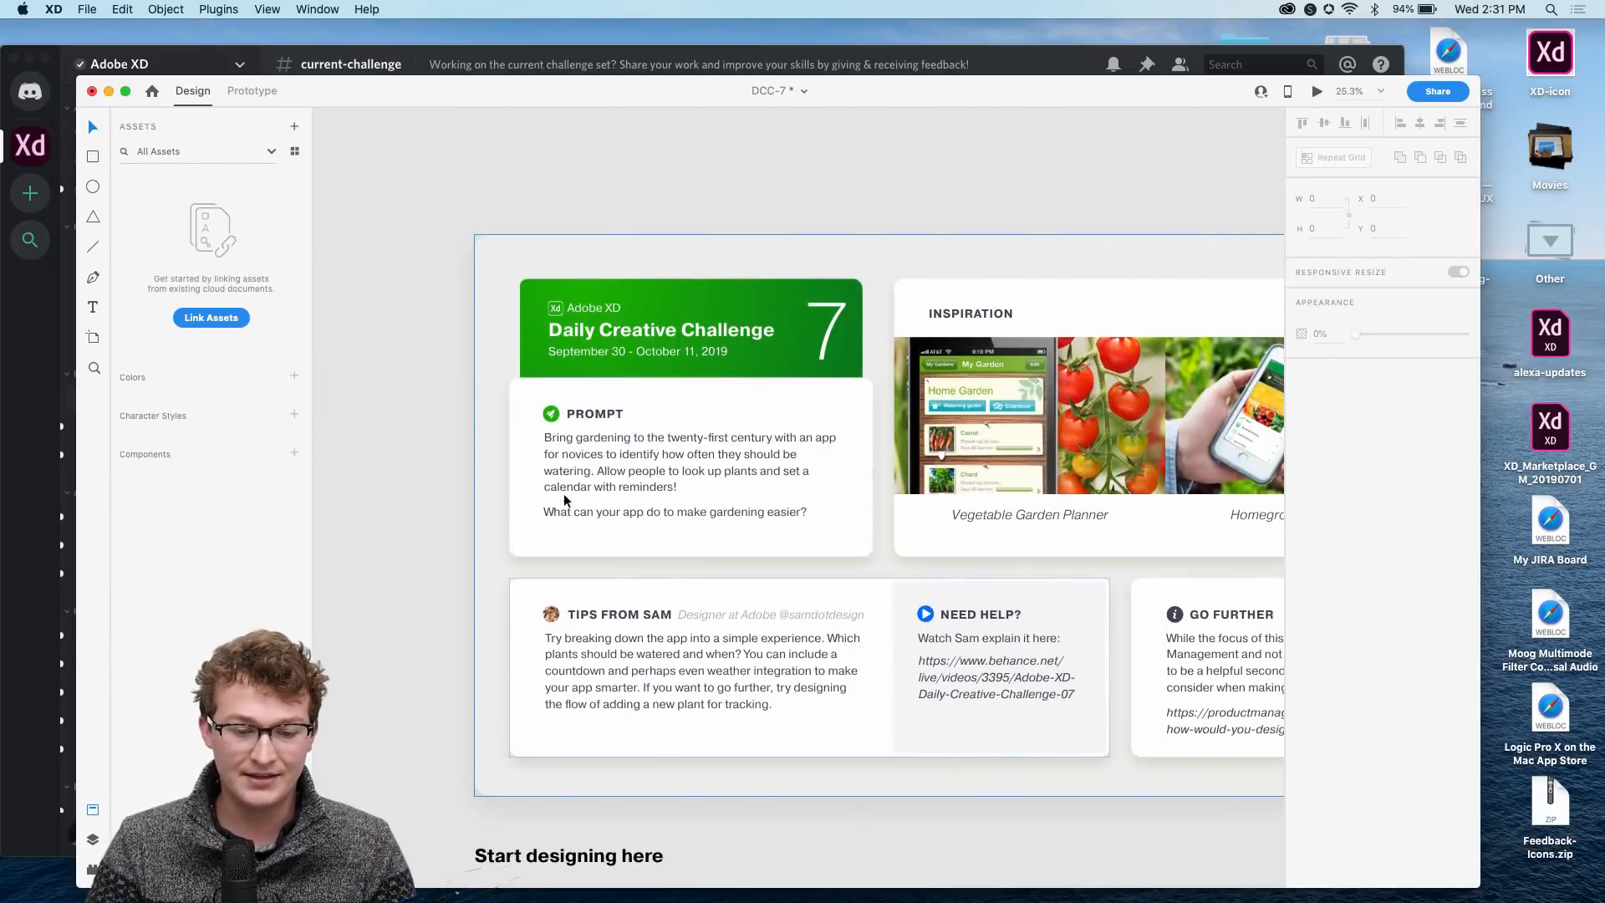
# Step: Read the gardening app prompt on the Daily Creative Challenge 7 artboard up close
pyautogui.scroll(5, 700, 459)
pyautogui.hscroll(3, 700, 459)
pyautogui.scroll(2, 700, 459)
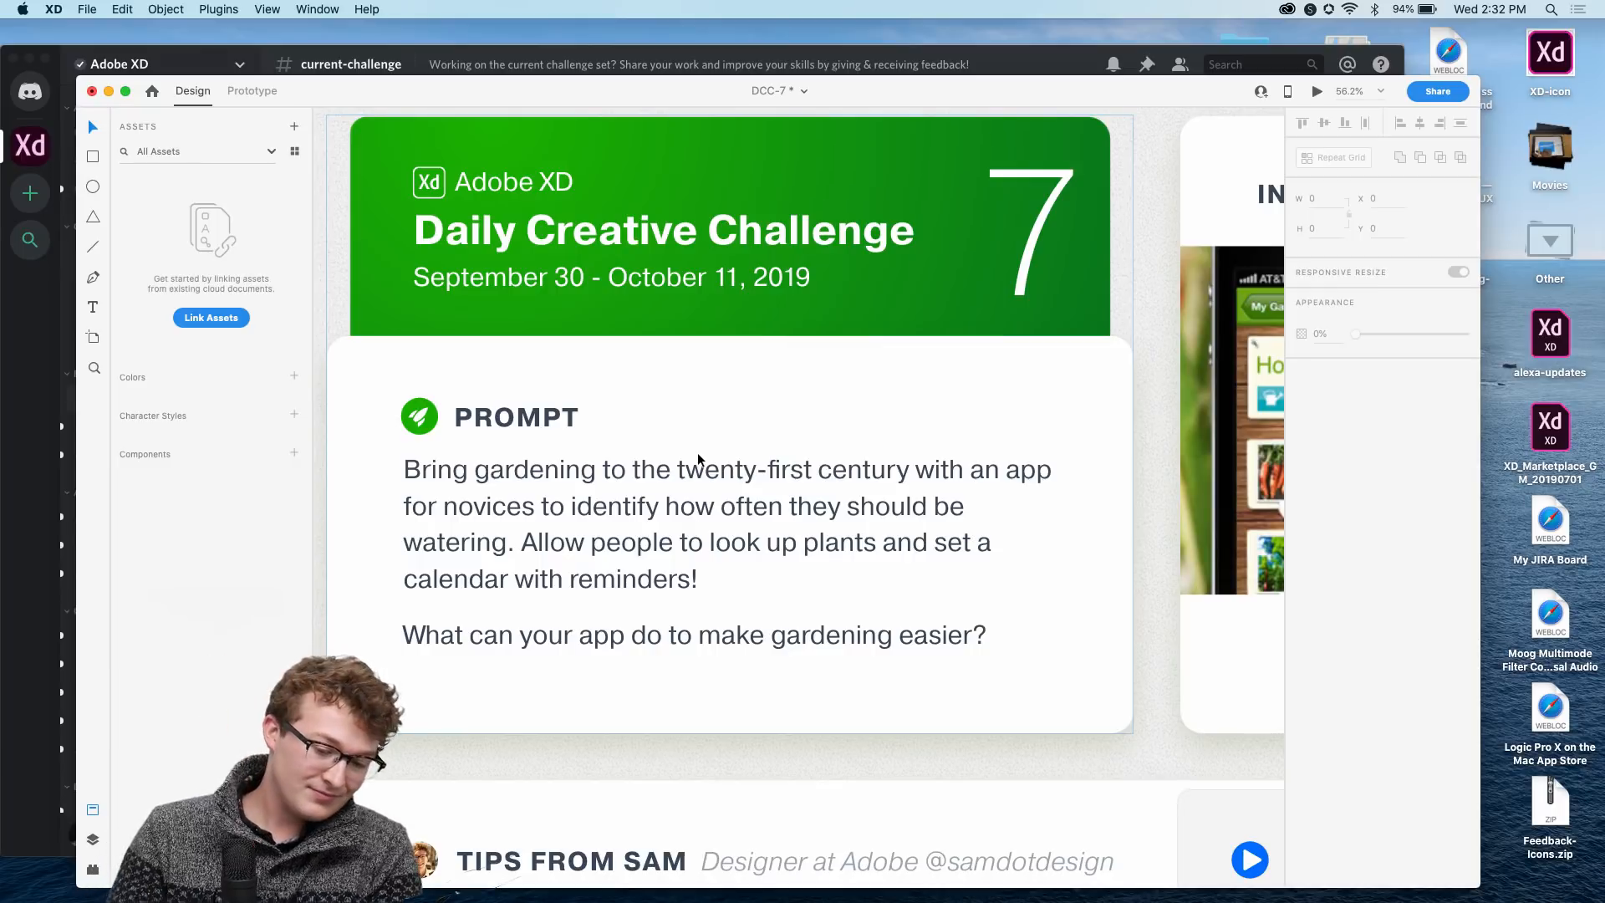
pyautogui.scroll(2, 793, 580)
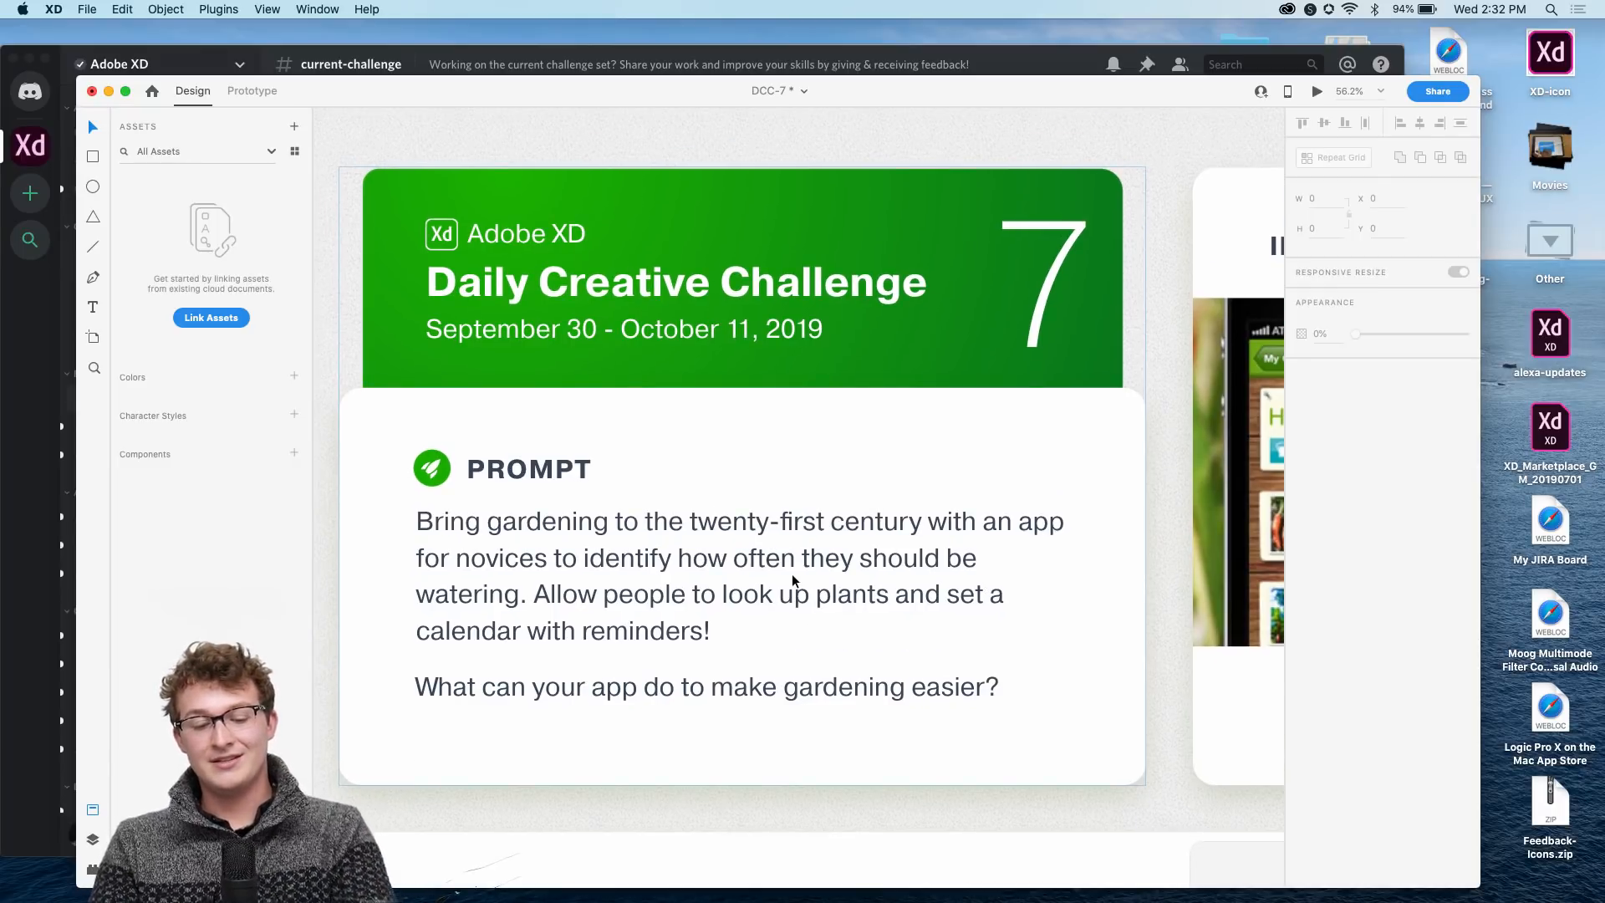
pyautogui.scroll(-2, 835, 641)
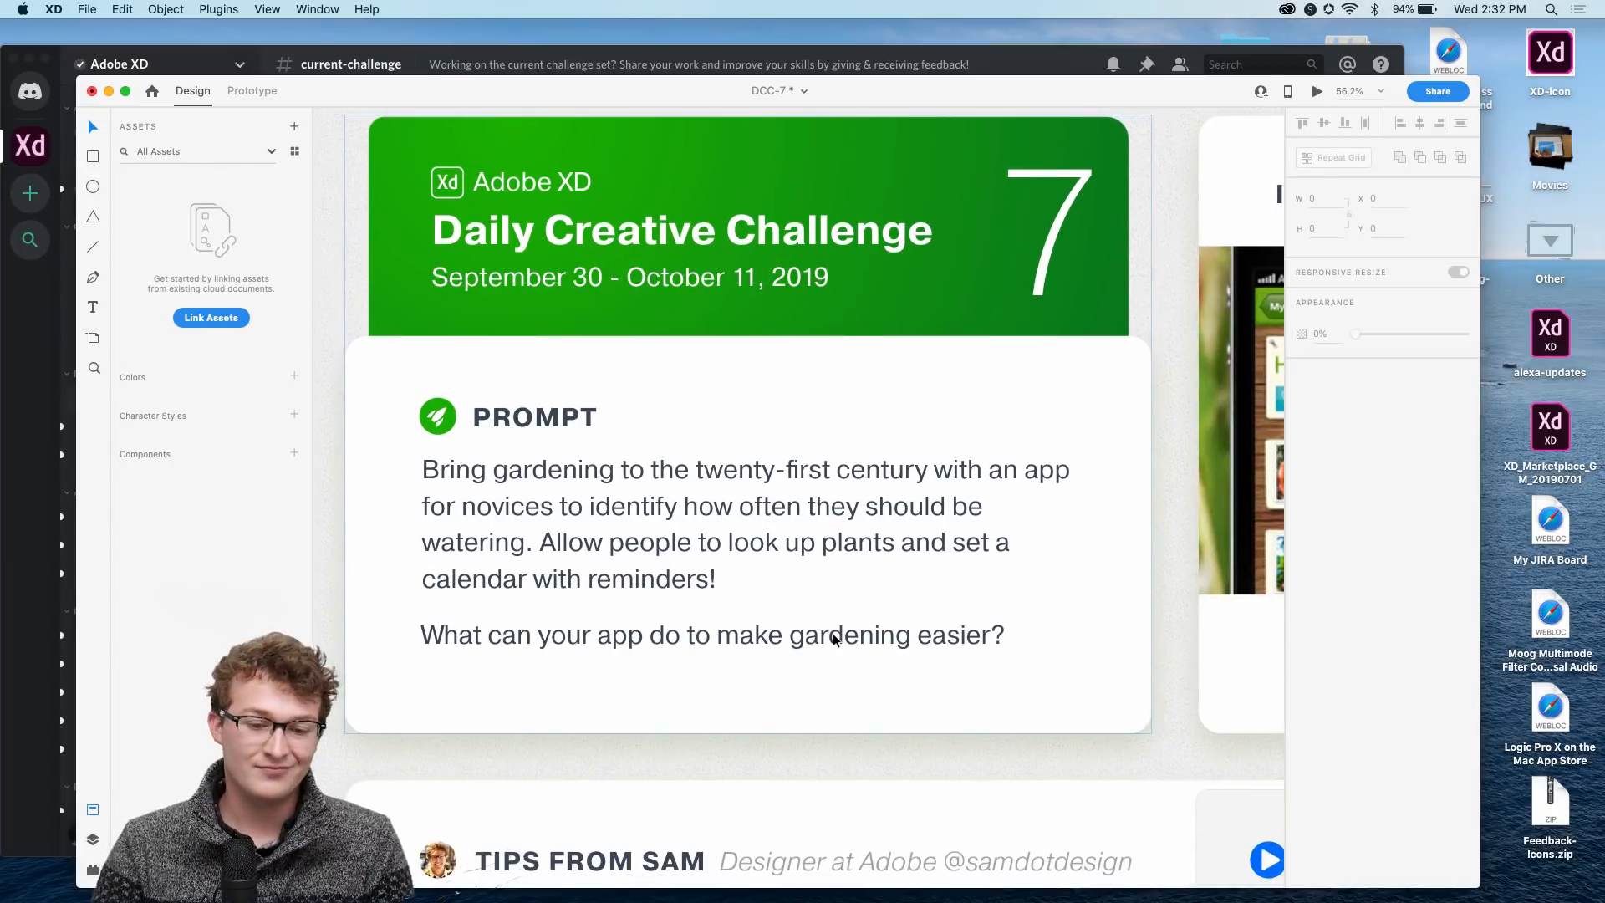
pyautogui.scroll(4, 834, 640)
pyautogui.scroll(-1, 835, 640)
# Step: Look over the Inspiration card with the Vegetable Garden Planner, Homegrown and Plantix examples
pyautogui.hscroll(10, 834, 641)
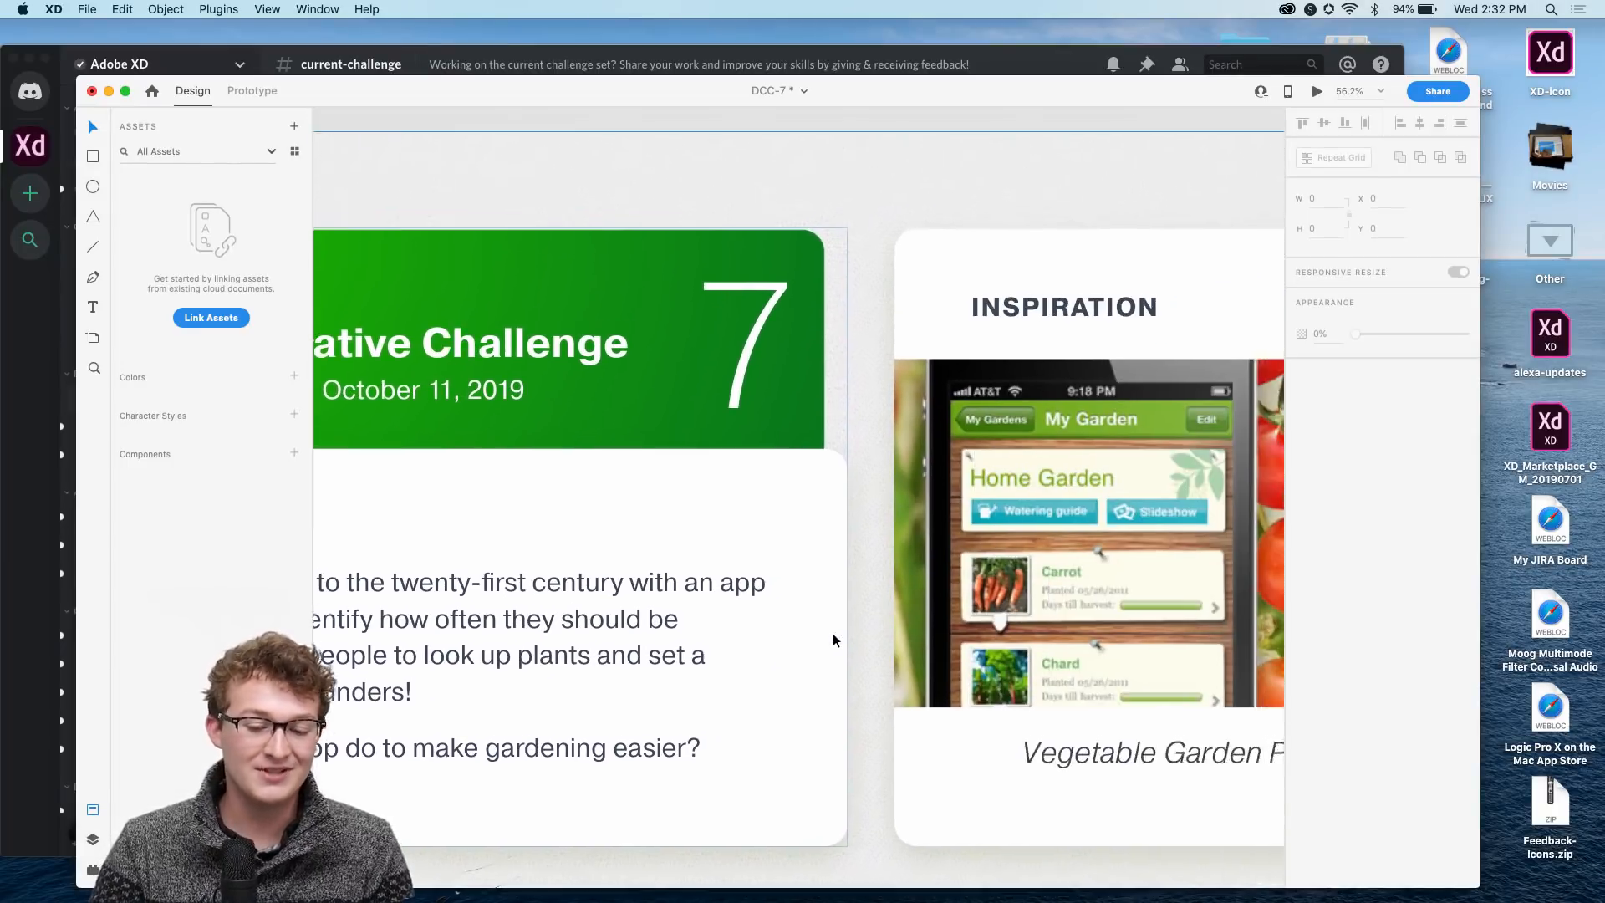
pyautogui.scroll(-3, 834, 641)
pyautogui.hscroll(5, 832, 641)
pyautogui.scroll(-3, 832, 641)
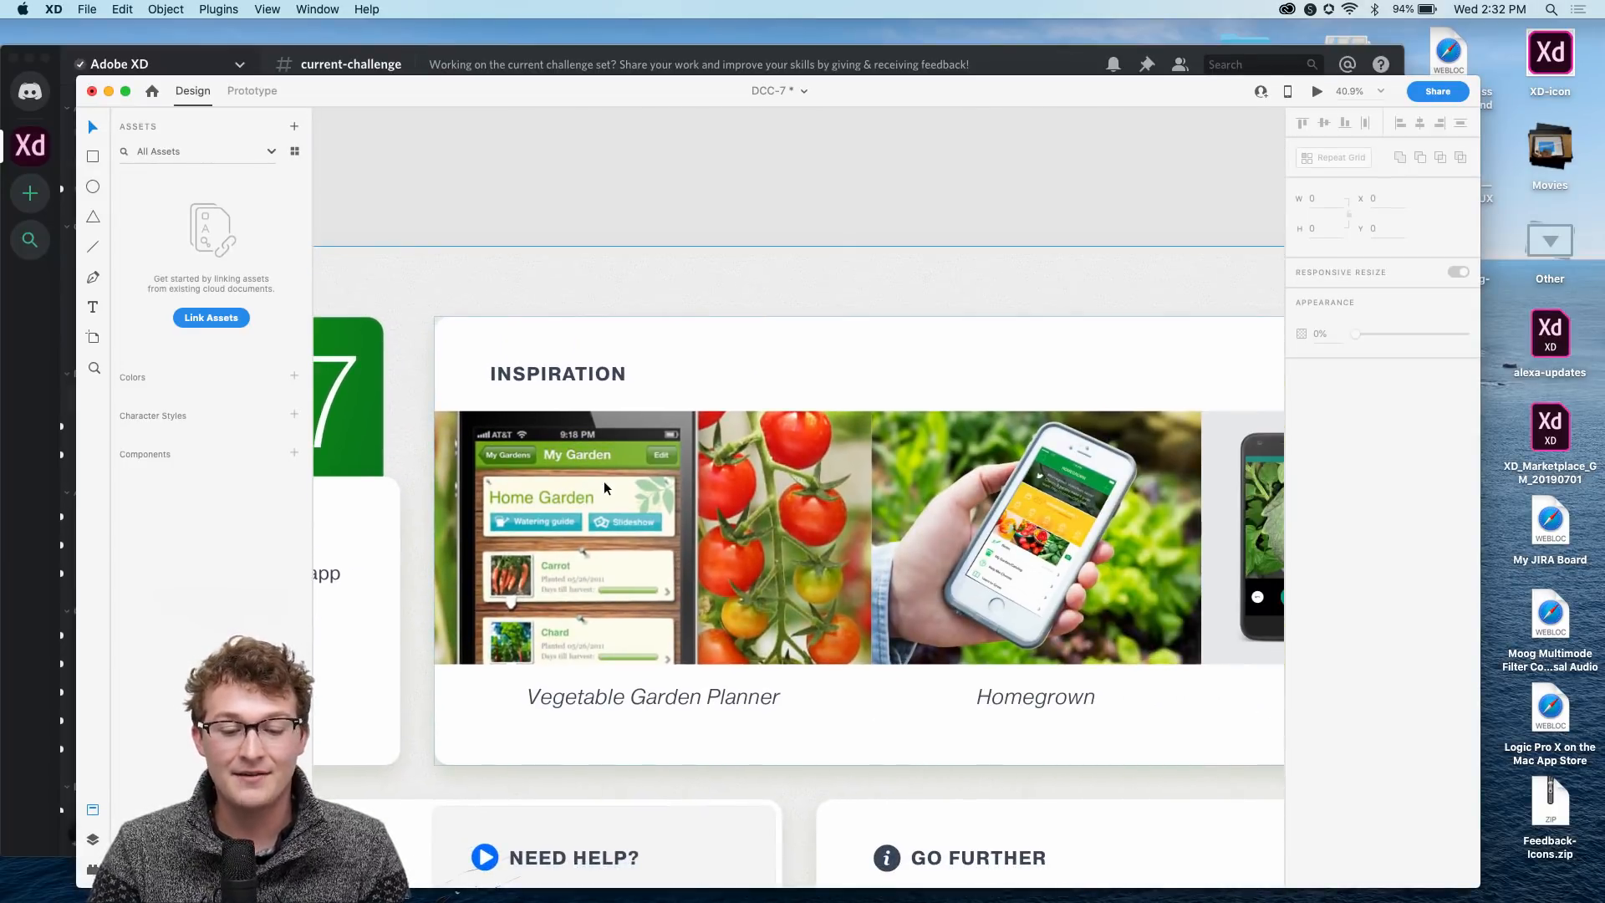
pyautogui.hscroll(3, 619, 474)
pyautogui.scroll(1, 620, 474)
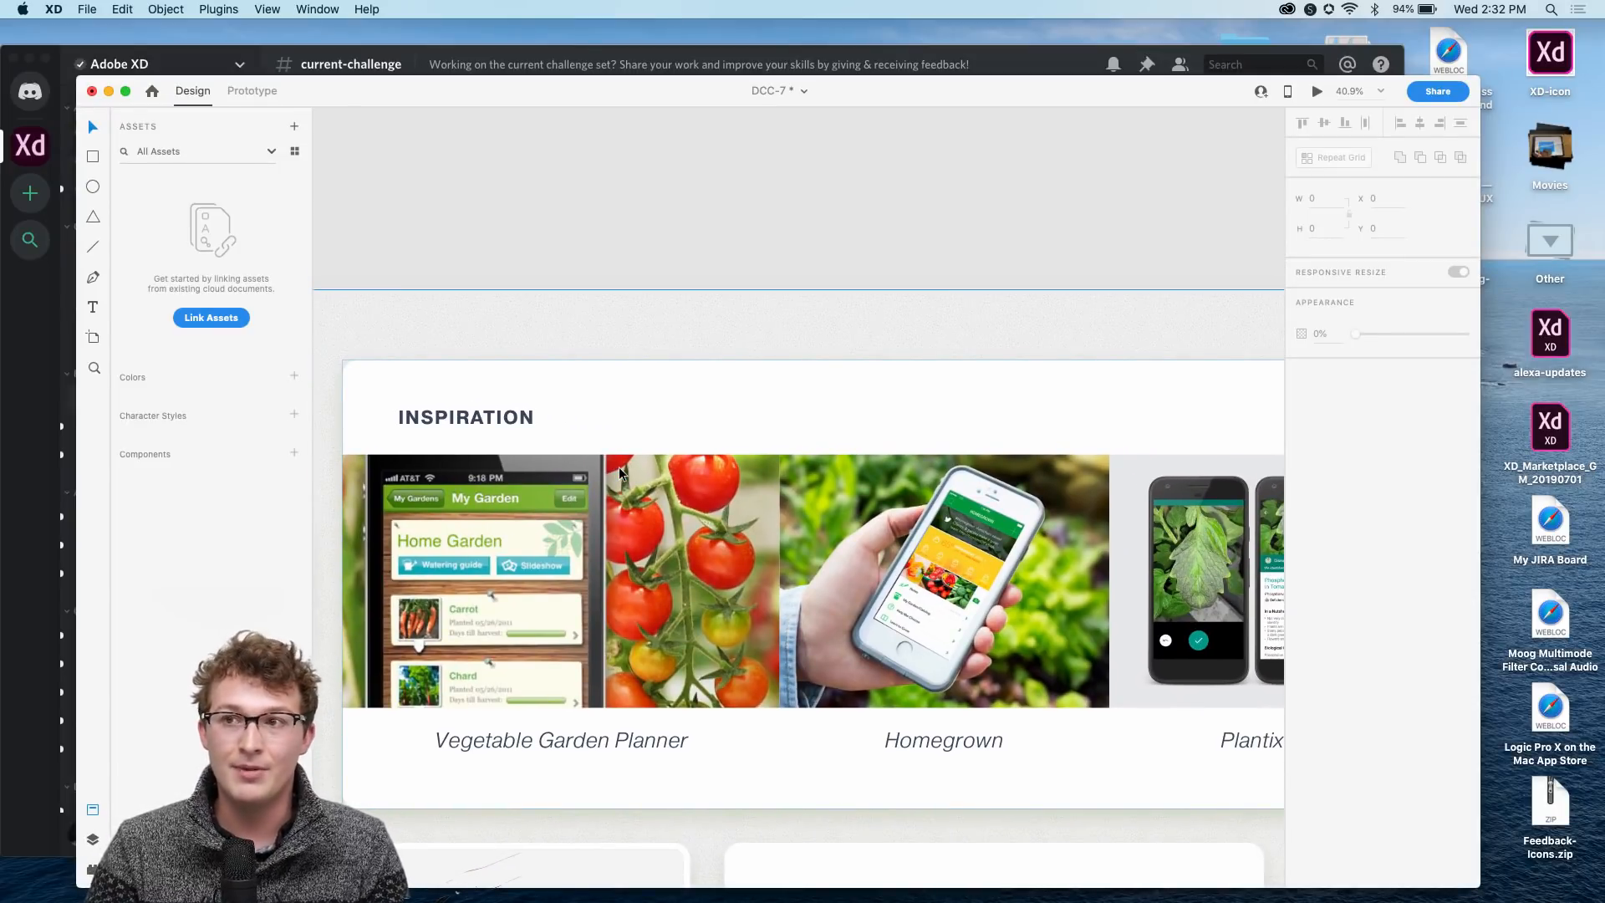
pyautogui.scroll(-3, 827, 277)
pyautogui.hscroll(-2, 827, 277)
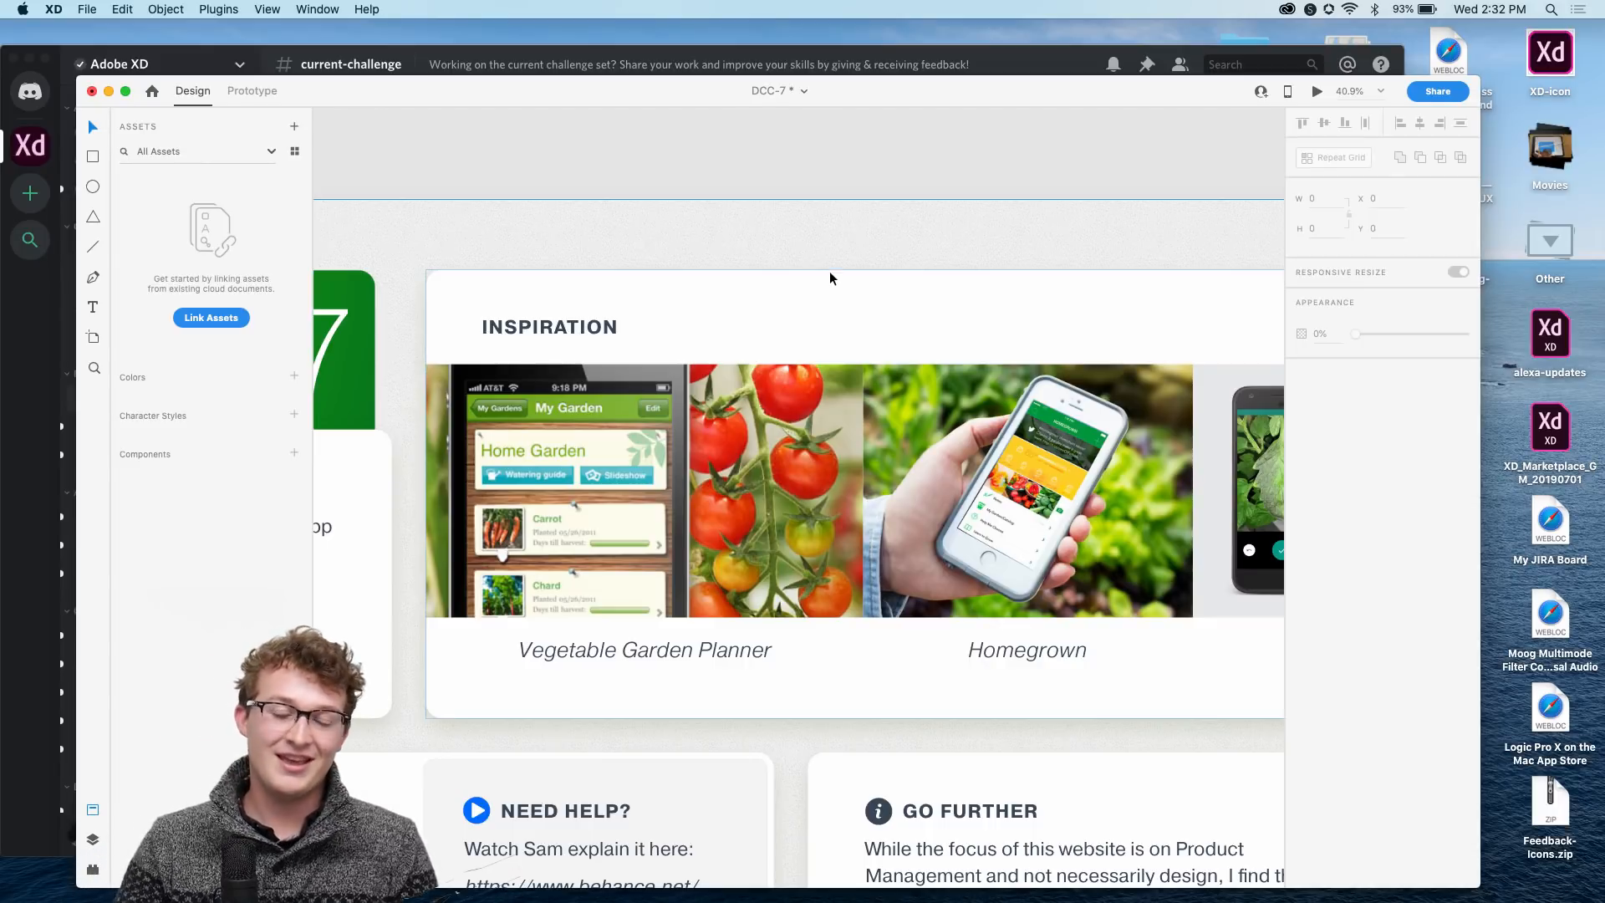
pyautogui.scroll(-2, 742, 150)
# Step: Survey the challenge artboard from the Inspiration and Go Further cards to the Tips from Sam card
pyautogui.moveTo(688, 95); pyautogui.dragTo(681, 92)
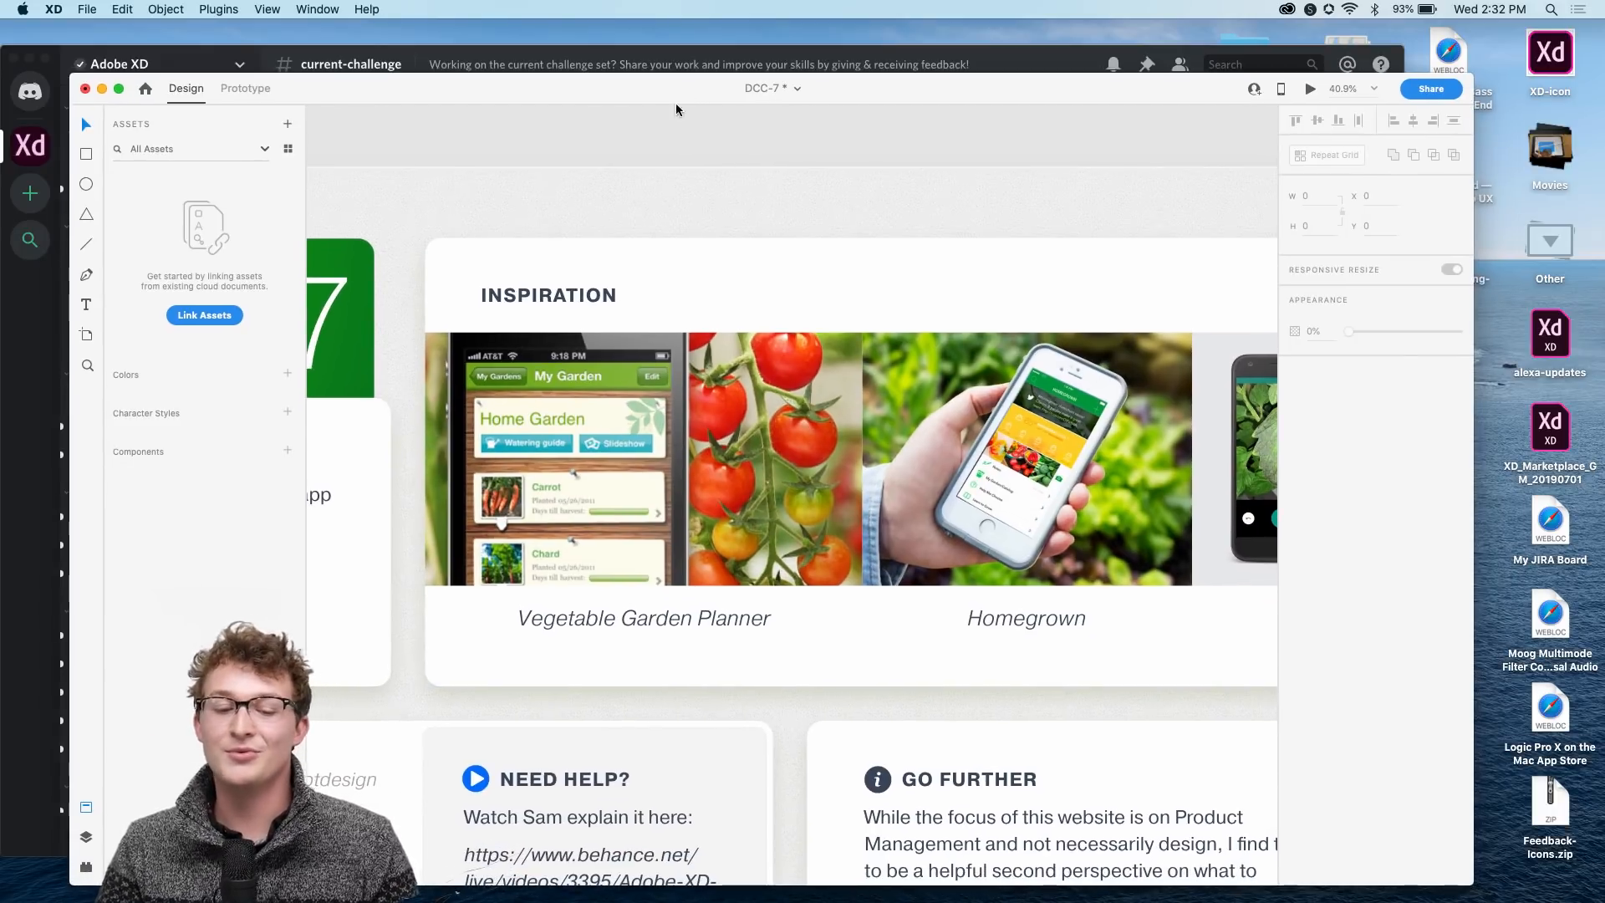
pyautogui.hscroll(-2, 689, 234)
pyautogui.hscroll(-8, 916, 287)
pyautogui.hscroll(2, 917, 293)
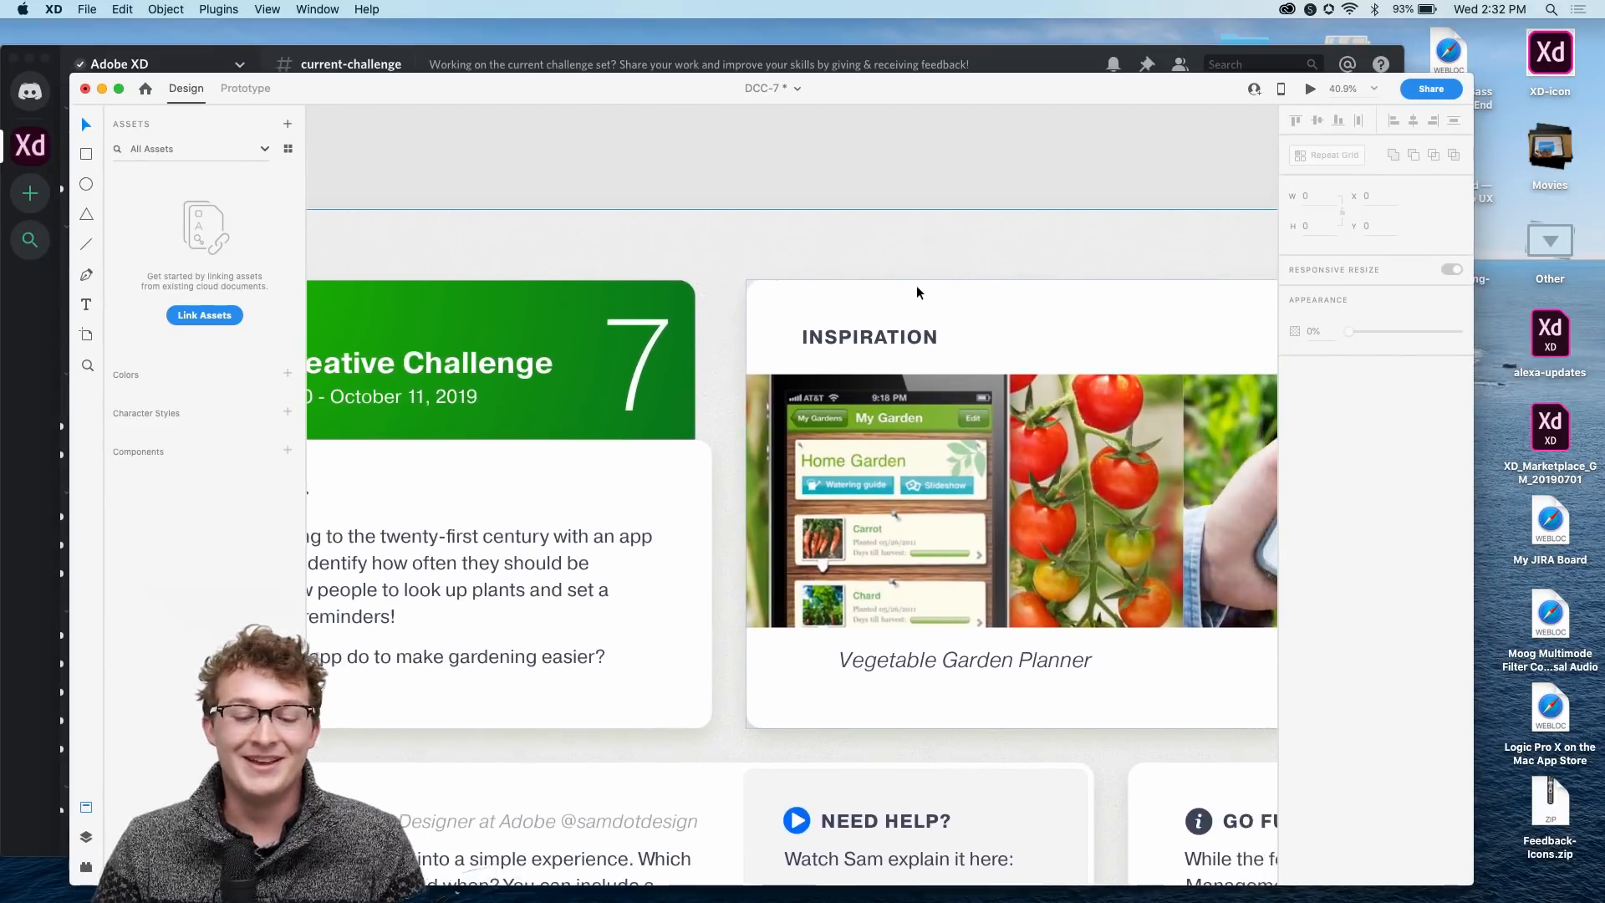
pyautogui.hscroll(4, 675, 178)
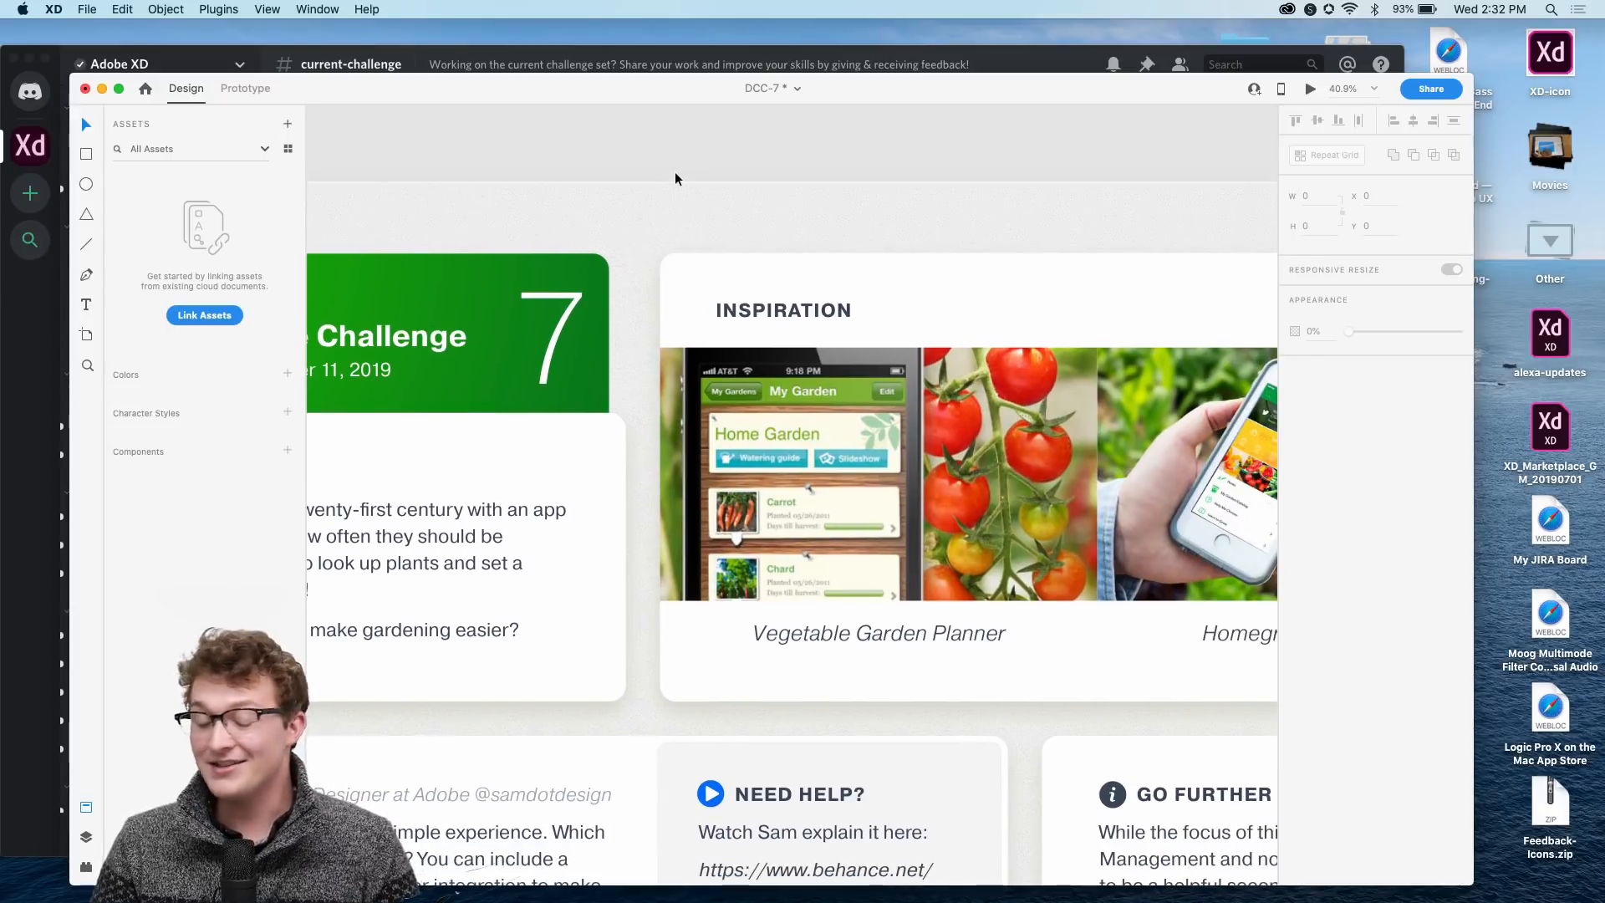
pyautogui.scroll(-3, 675, 178)
pyautogui.hscroll(6, 715, 292)
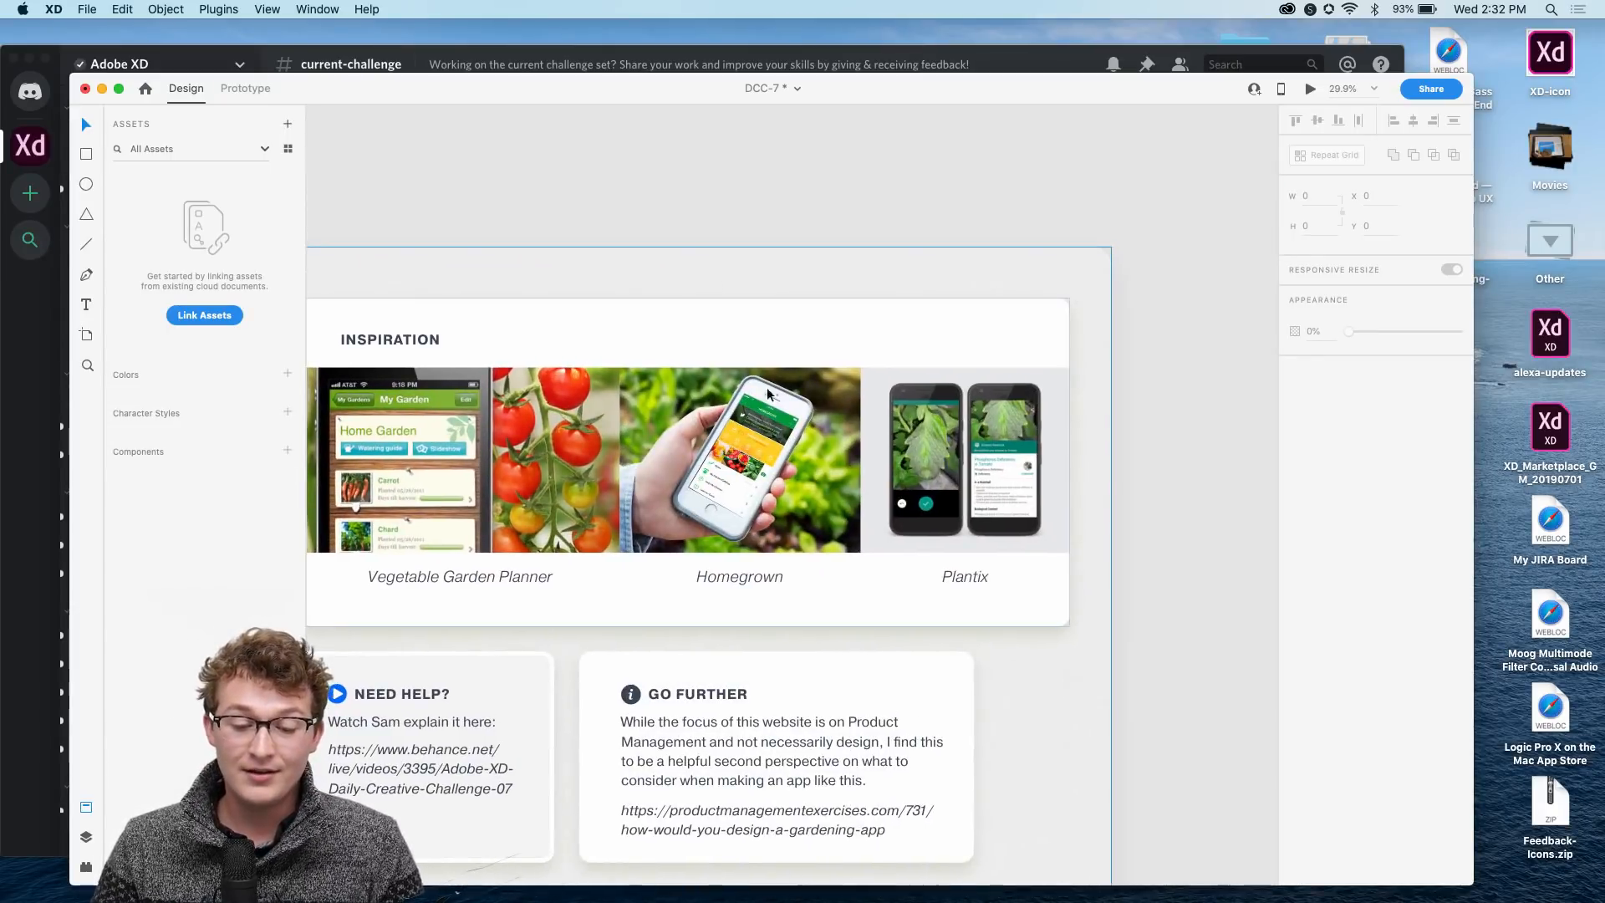
pyautogui.hscroll(-6, 773, 447)
pyautogui.scroll(3, 795, 459)
pyautogui.scroll(-3, 795, 467)
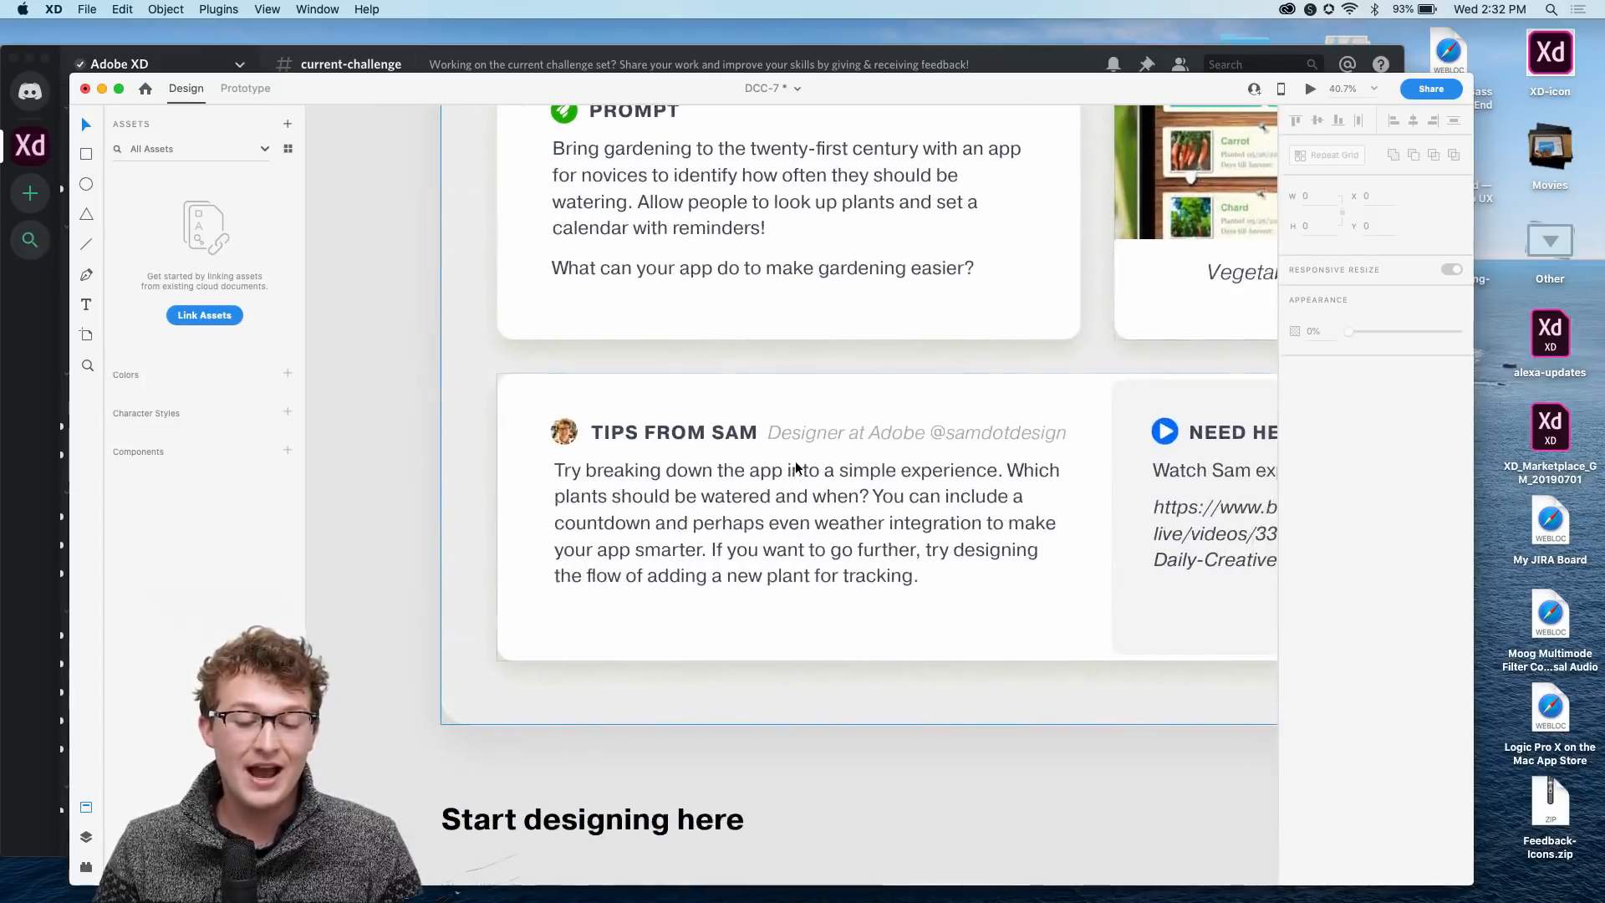
# Step: Examine the Vegetable Garden Planner example up close, including its Home Garden header and crop list
pyautogui.hscroll(6, 836, 452)
pyautogui.scroll(6, 947, 430)
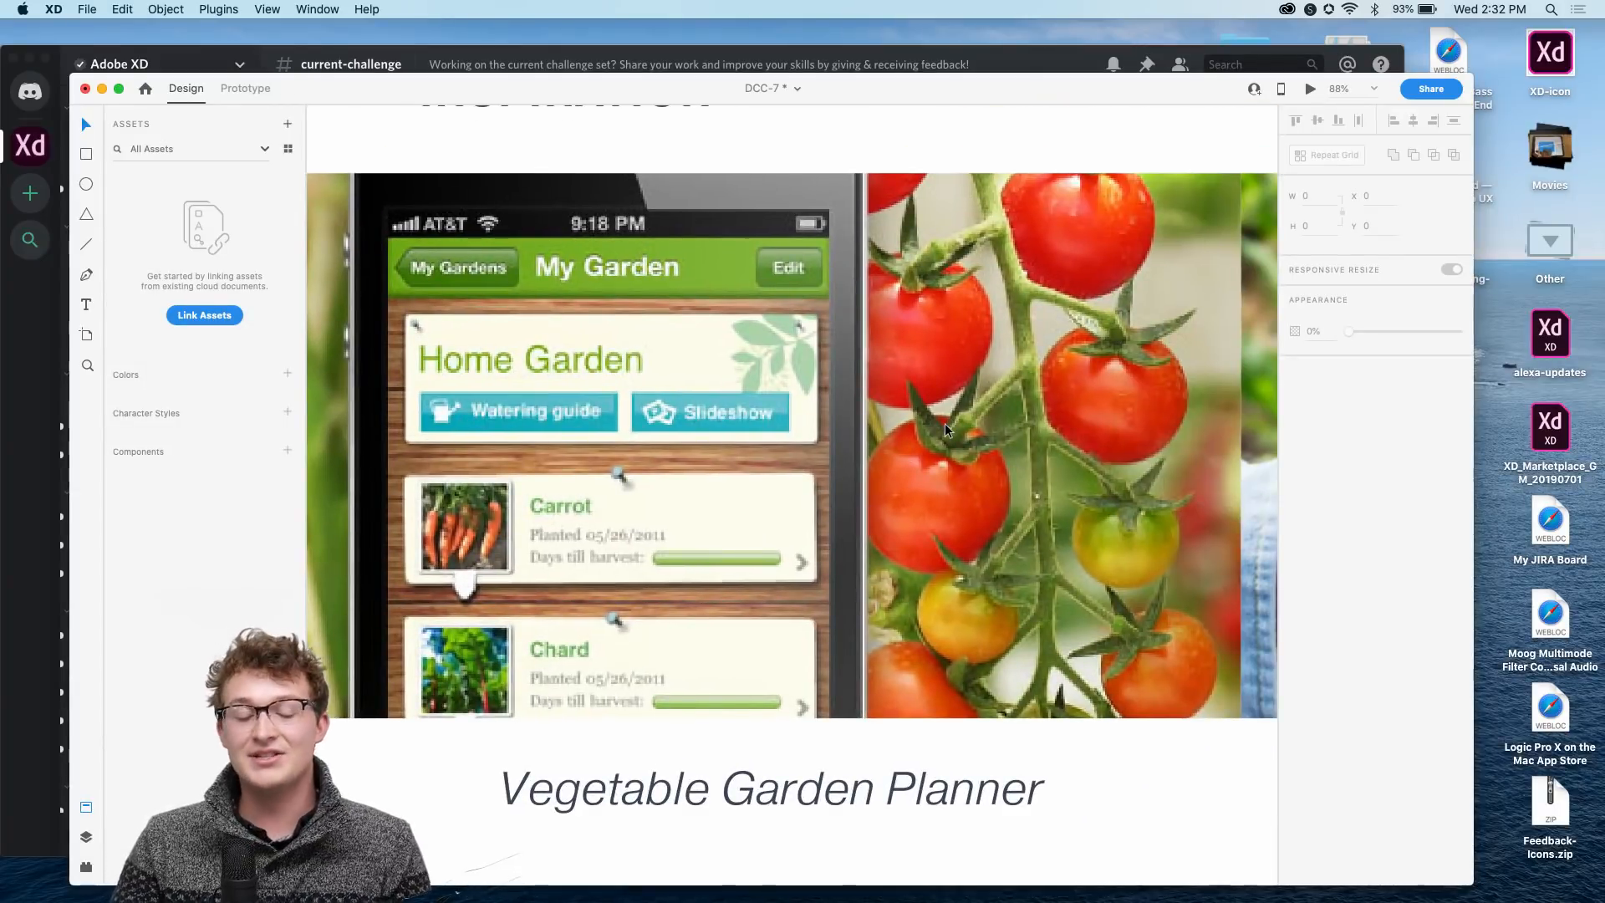
pyautogui.scroll(1, 947, 430)
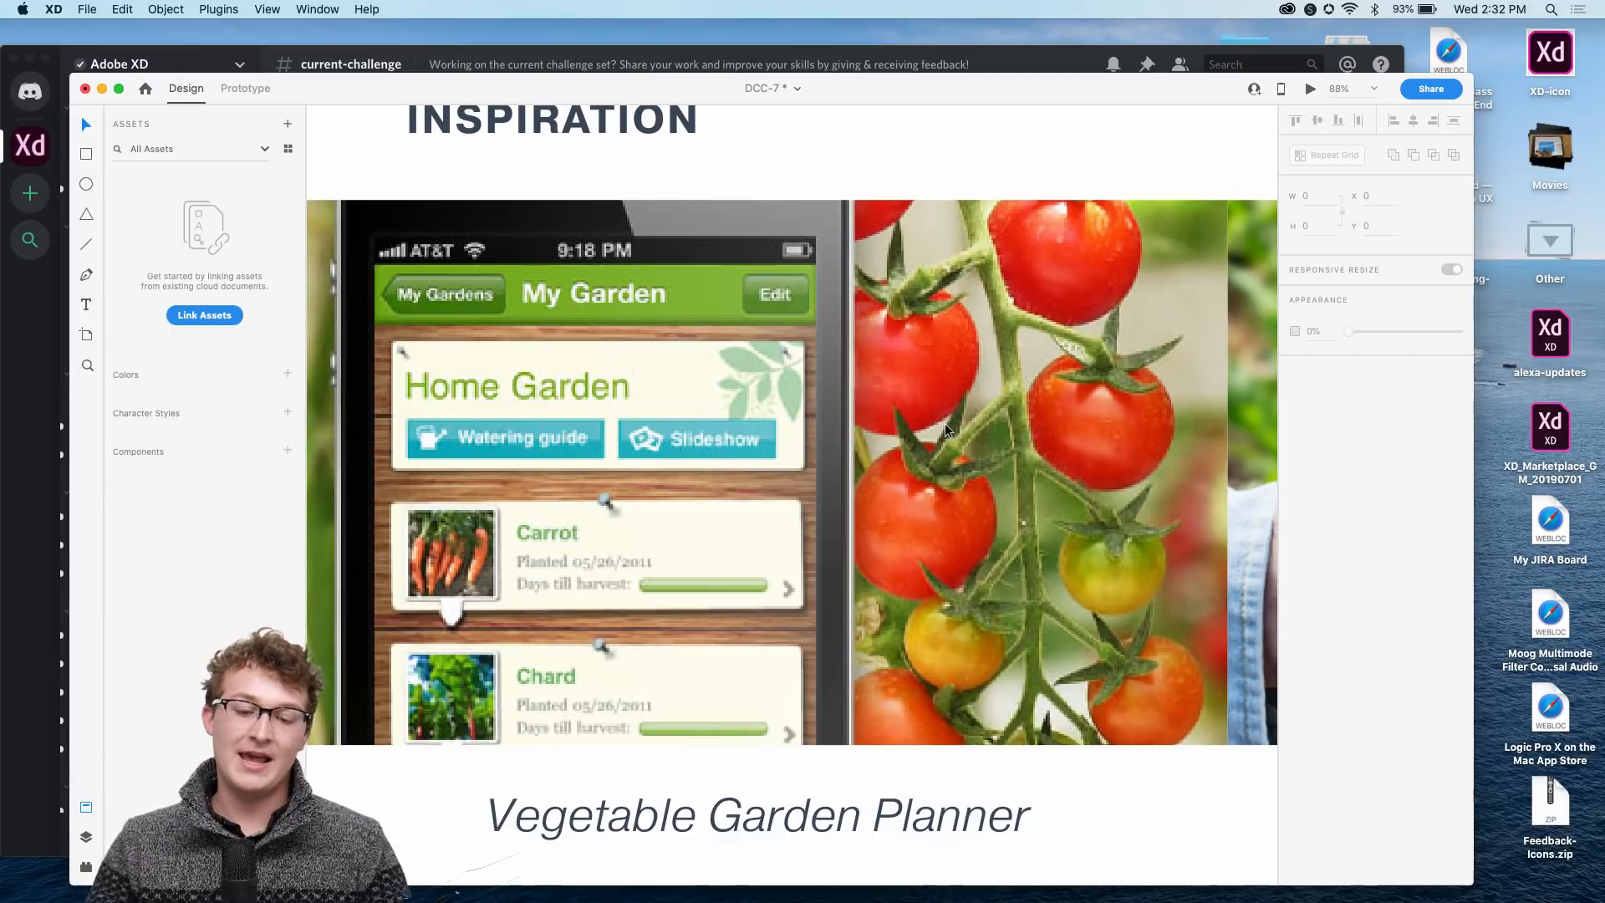
pyautogui.scroll(2, 952, 448)
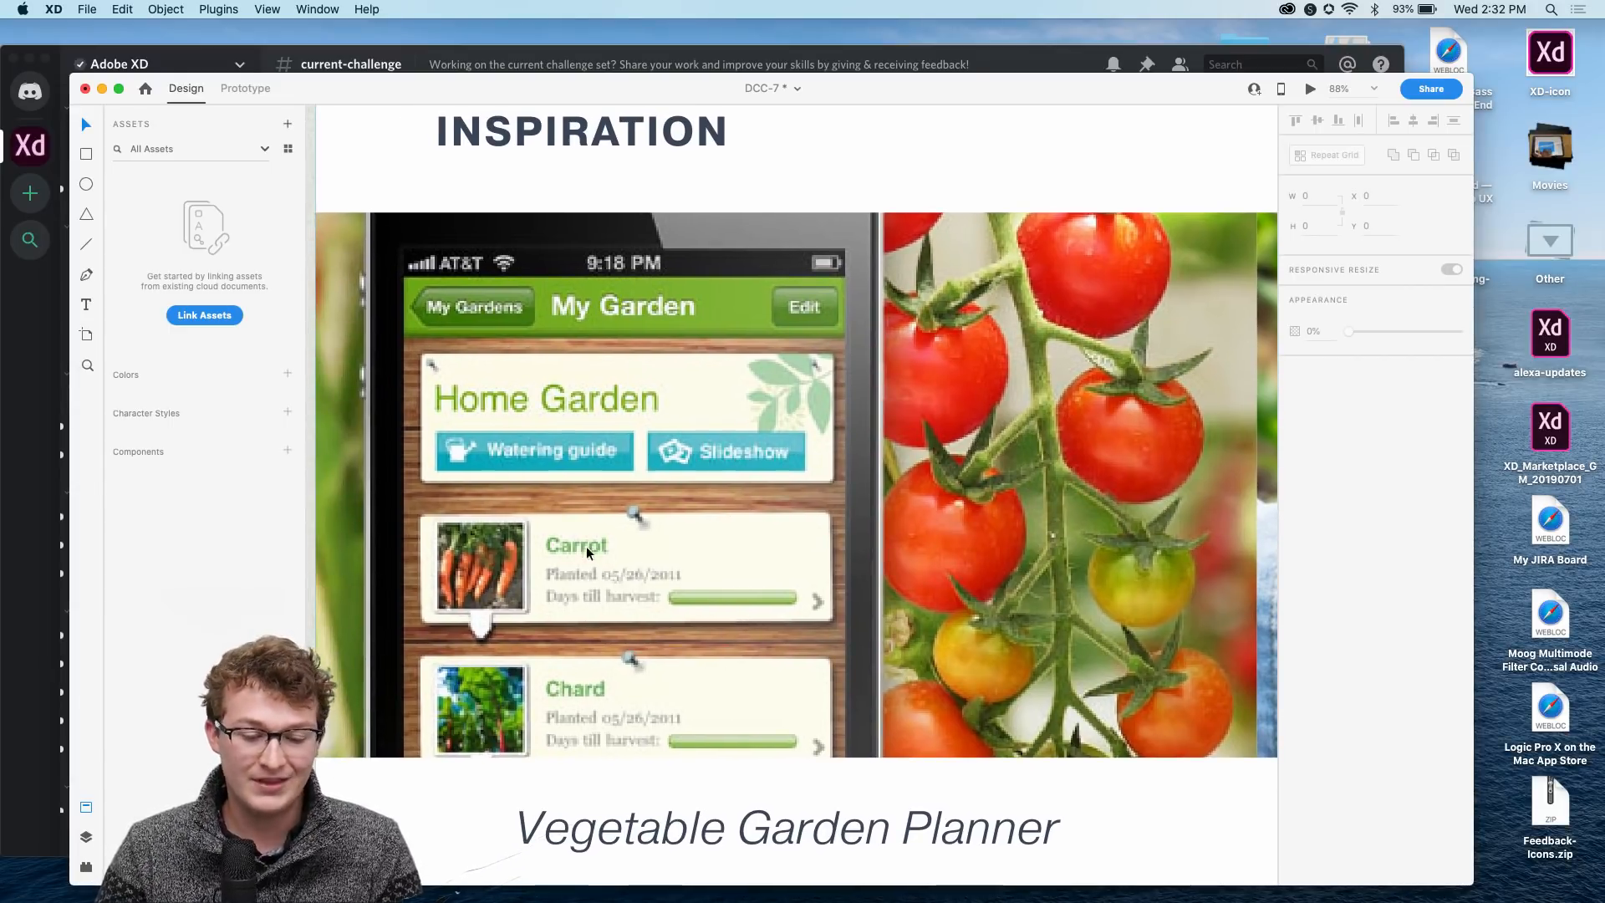
pyautogui.hscroll(-2, 595, 602)
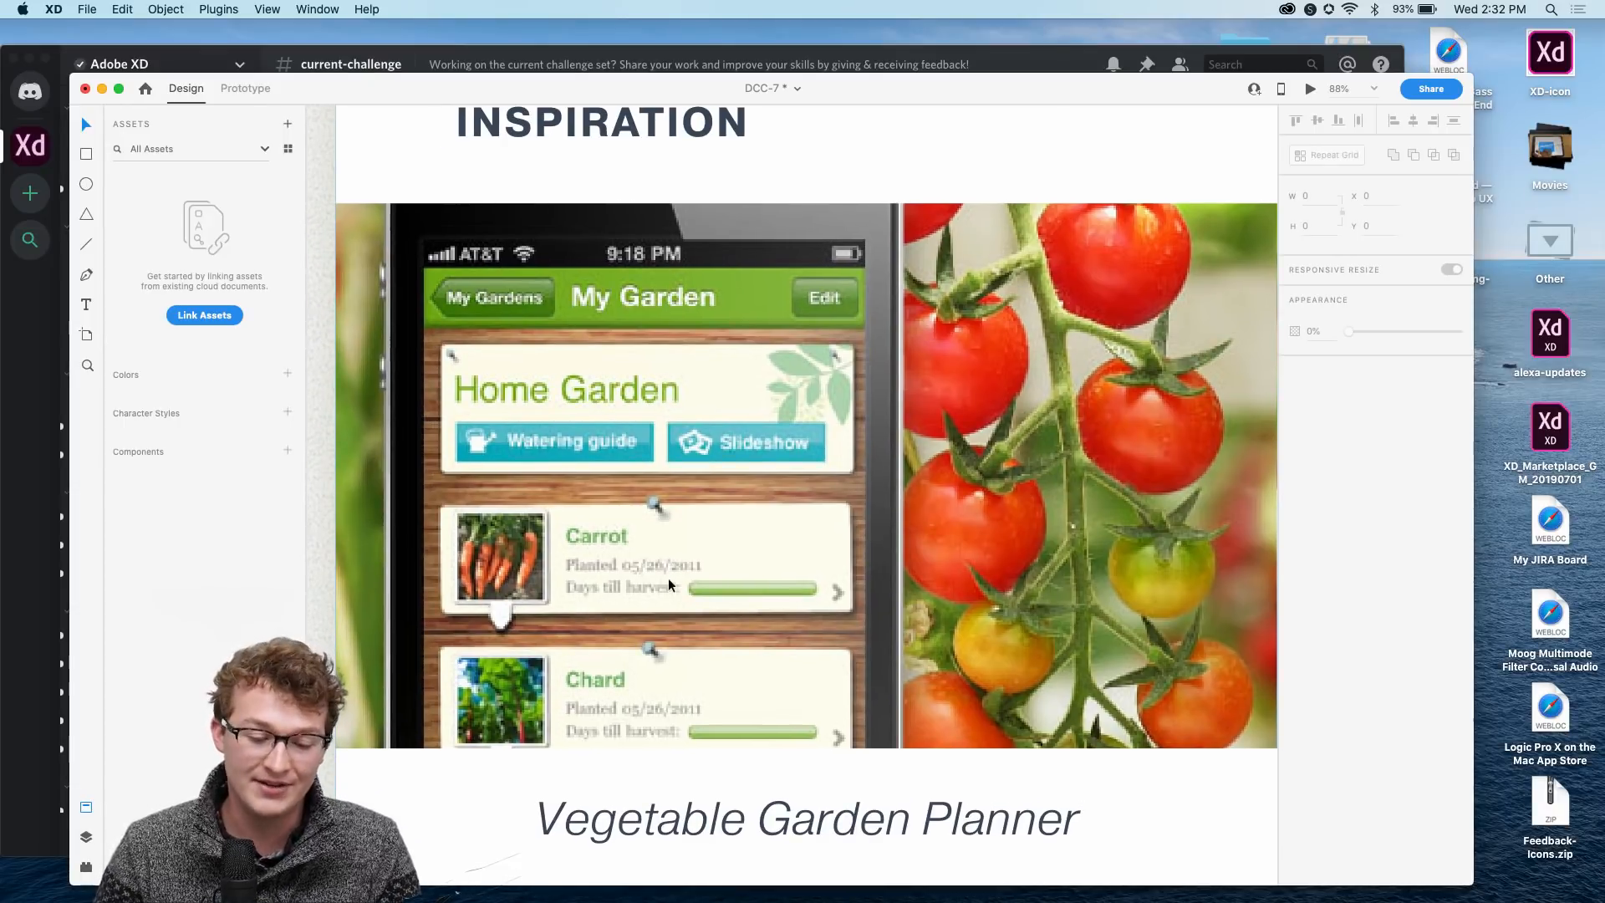
pyautogui.hscroll(3, 591, 700)
pyautogui.scroll(-2, 592, 700)
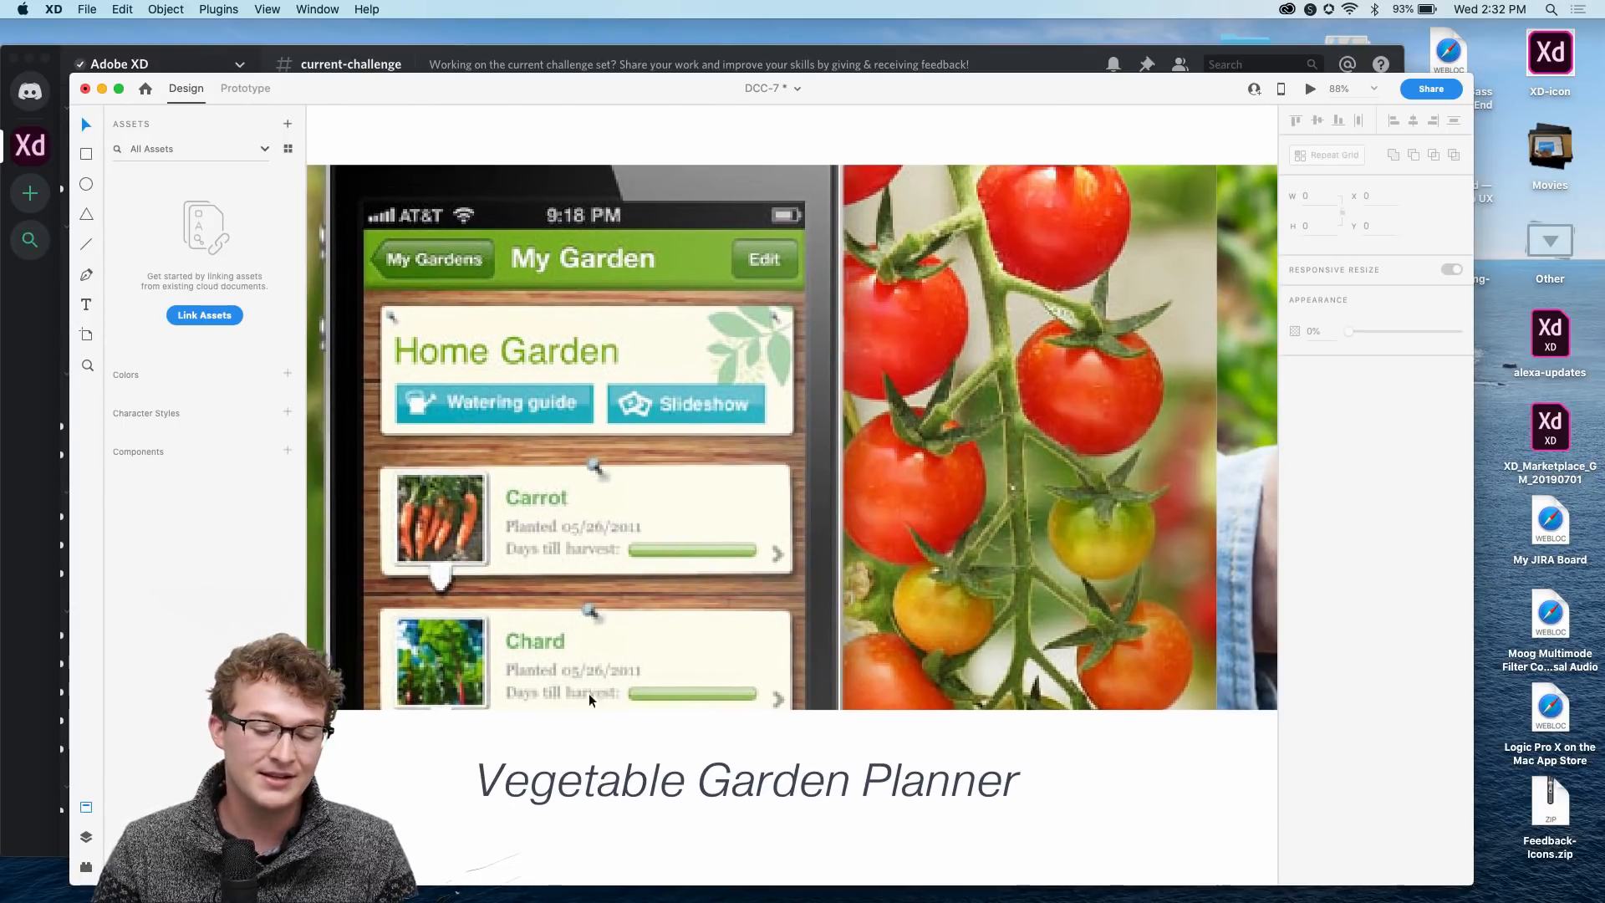
pyautogui.scroll(-5, 1003, 727)
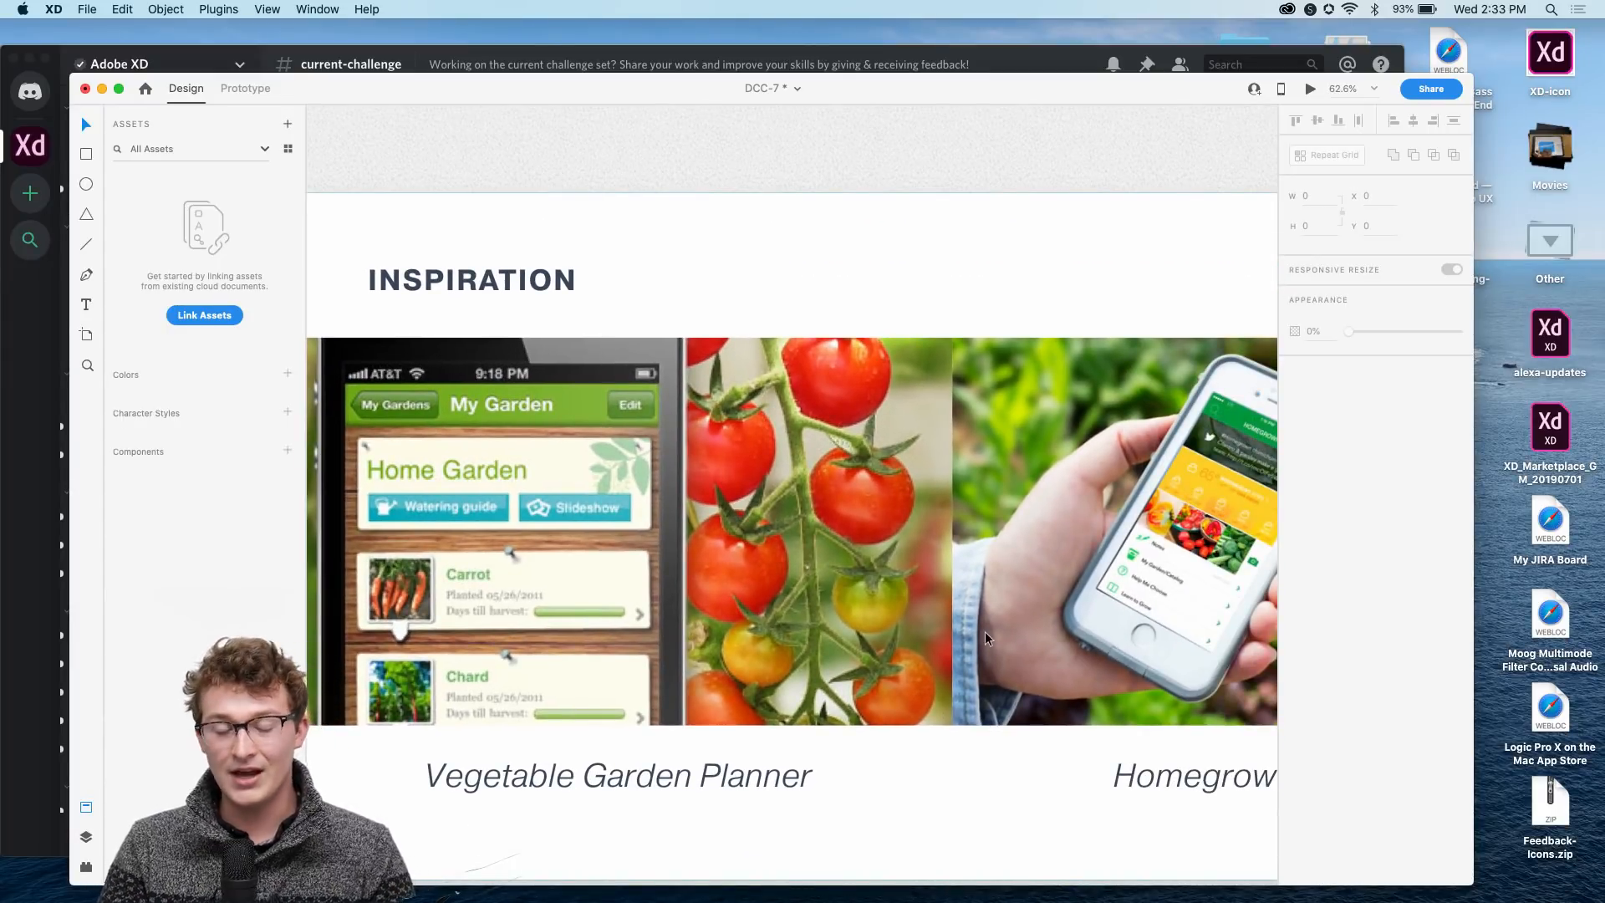
# Step: Examine the Homegrown and Plantix app examples on the Inspiration card
pyautogui.hscroll(10, 1149, 621)
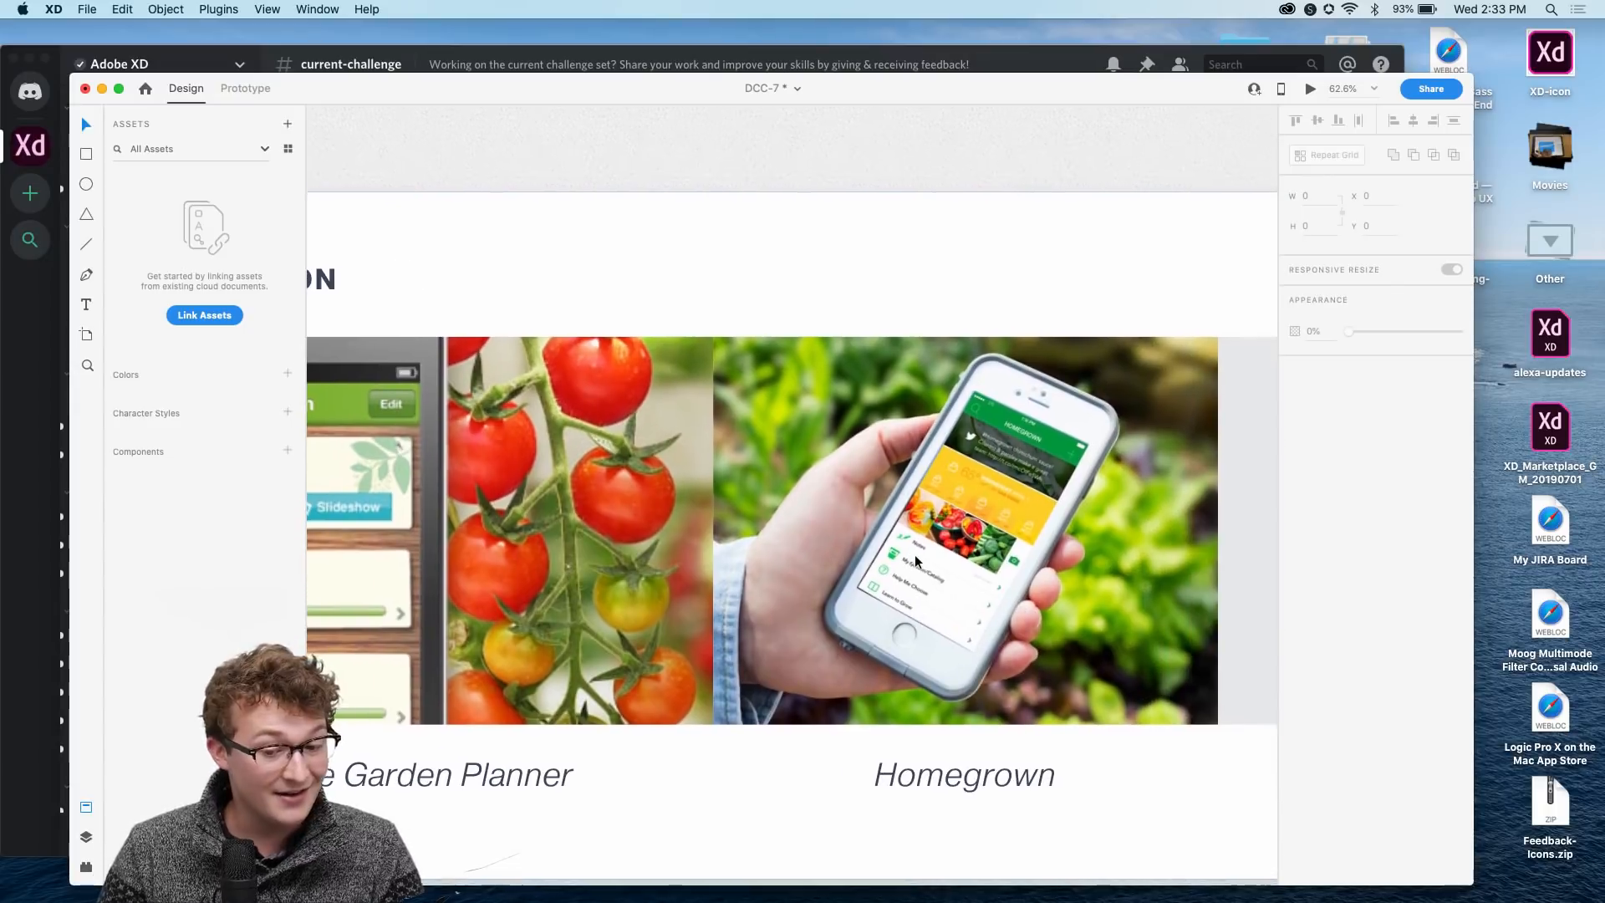
pyautogui.hscroll(9, 961, 548)
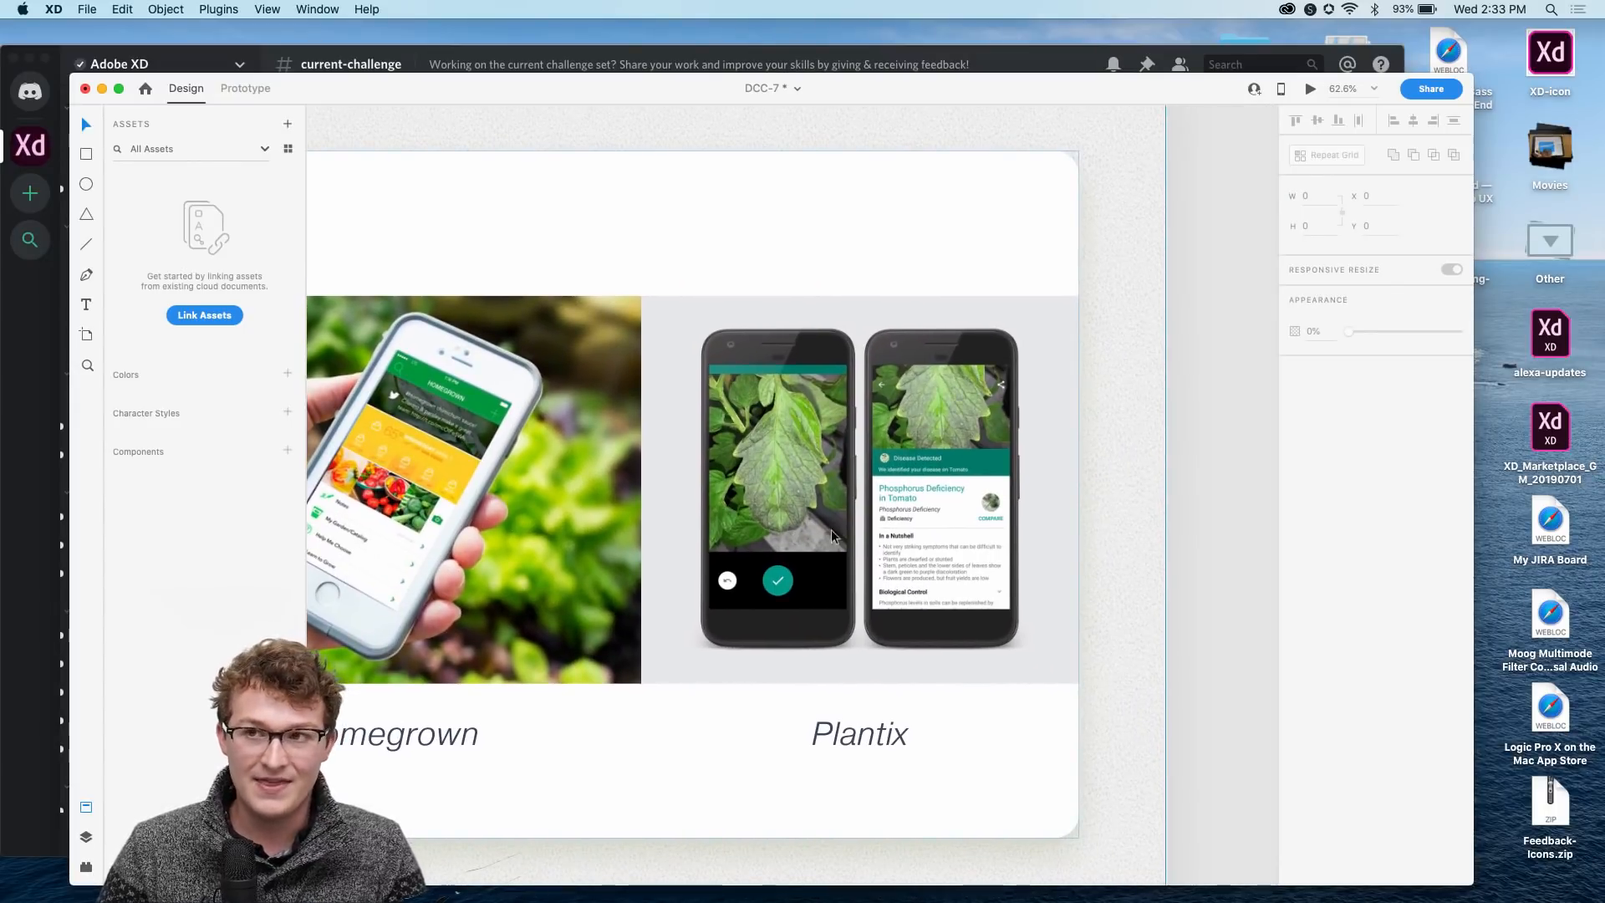
pyautogui.hscroll(-5, 1118, 547)
pyautogui.scroll(3, 652, 673)
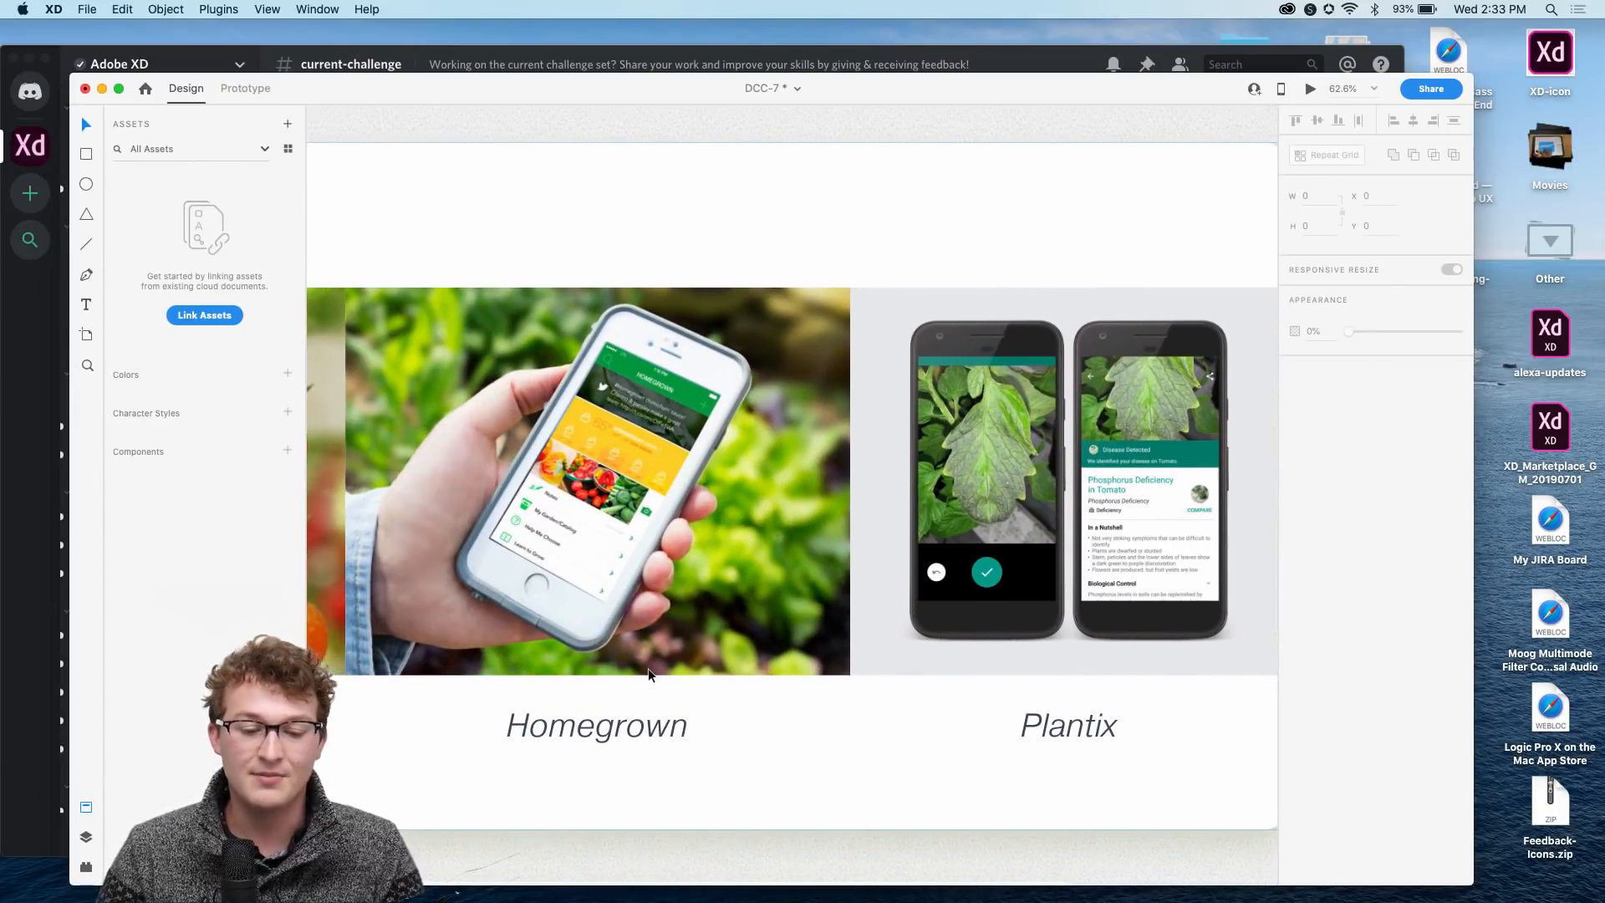
# Step: Go to the "Start designing here" area and view the produce images on the iPhone X/XS artboard
pyautogui.scroll(3, 650, 675)
pyautogui.scroll(-6, 650, 676)
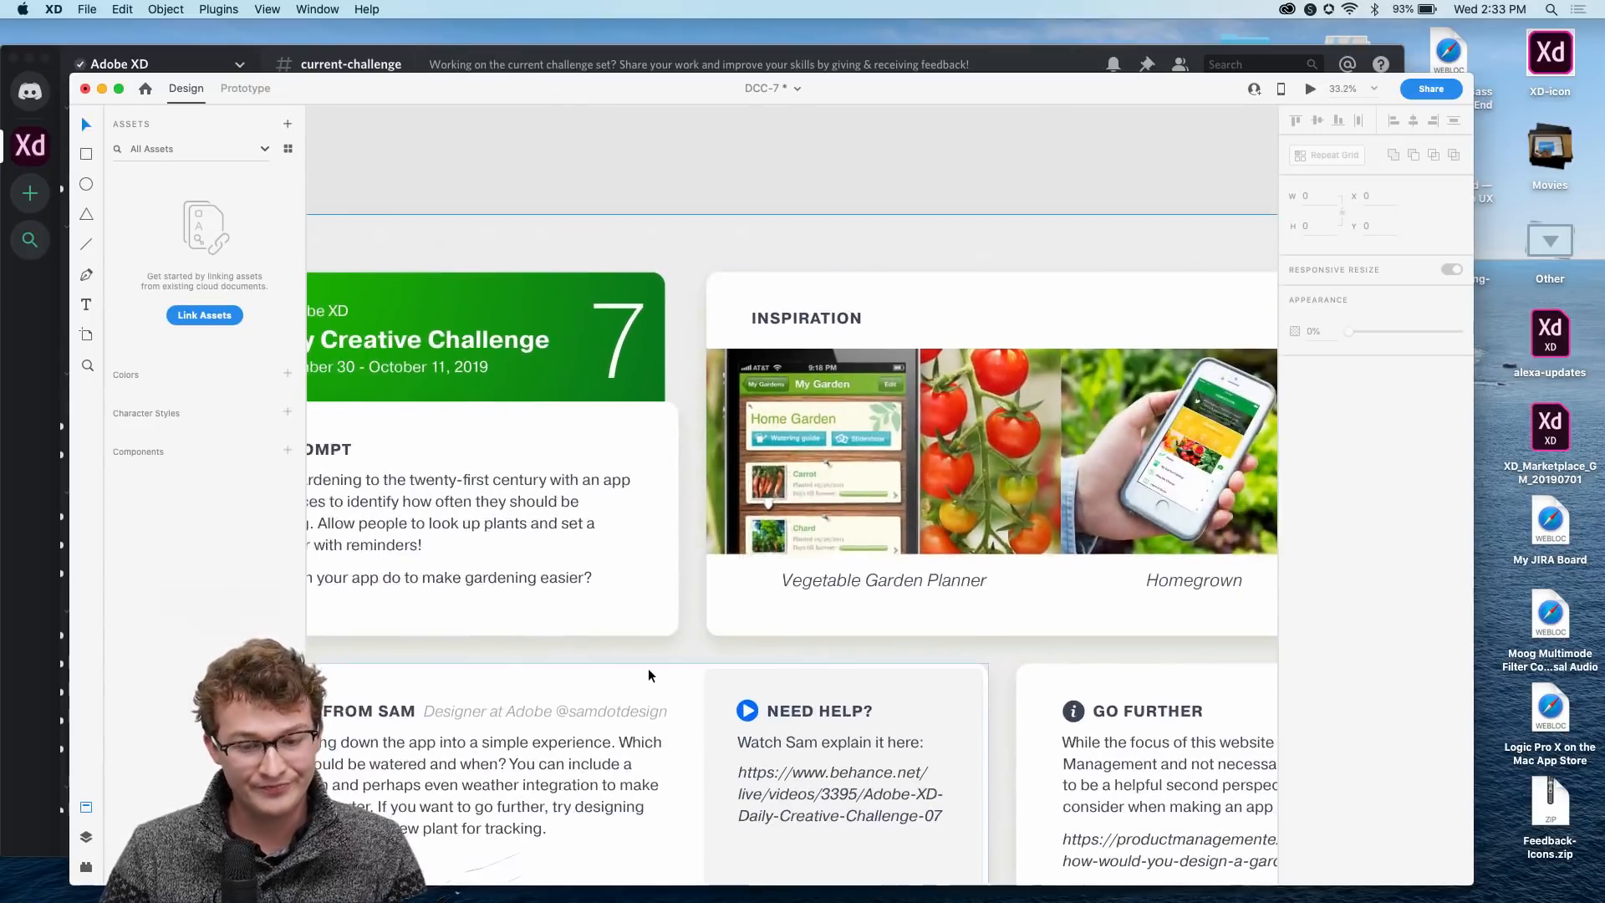
pyautogui.scroll(-5, 647, 669)
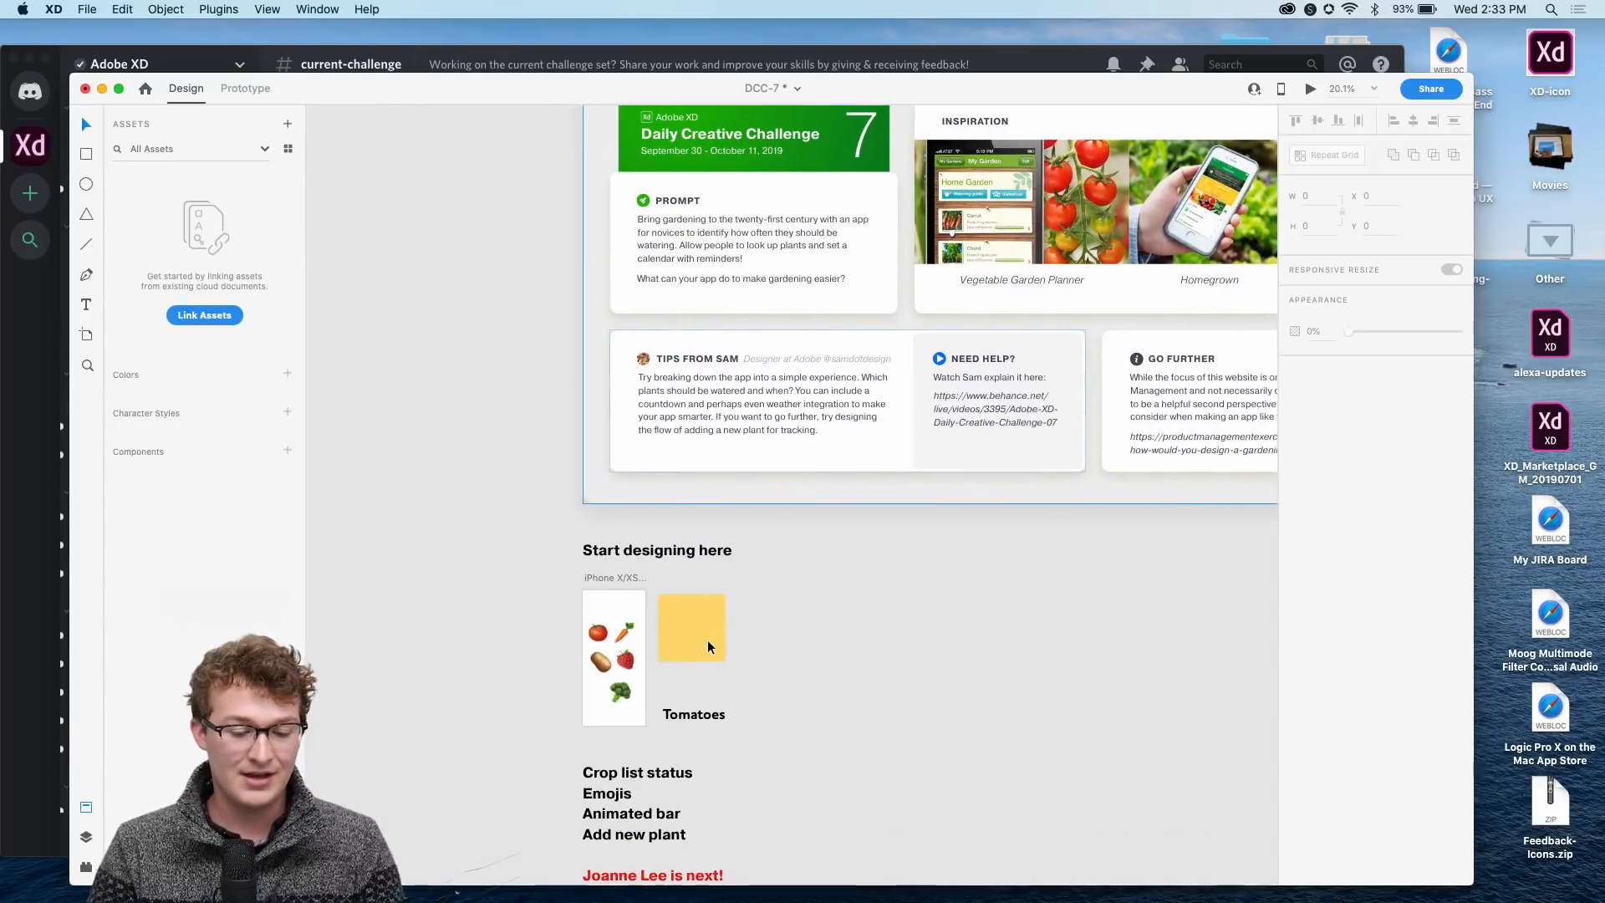
pyautogui.scroll(10, 642, 646)
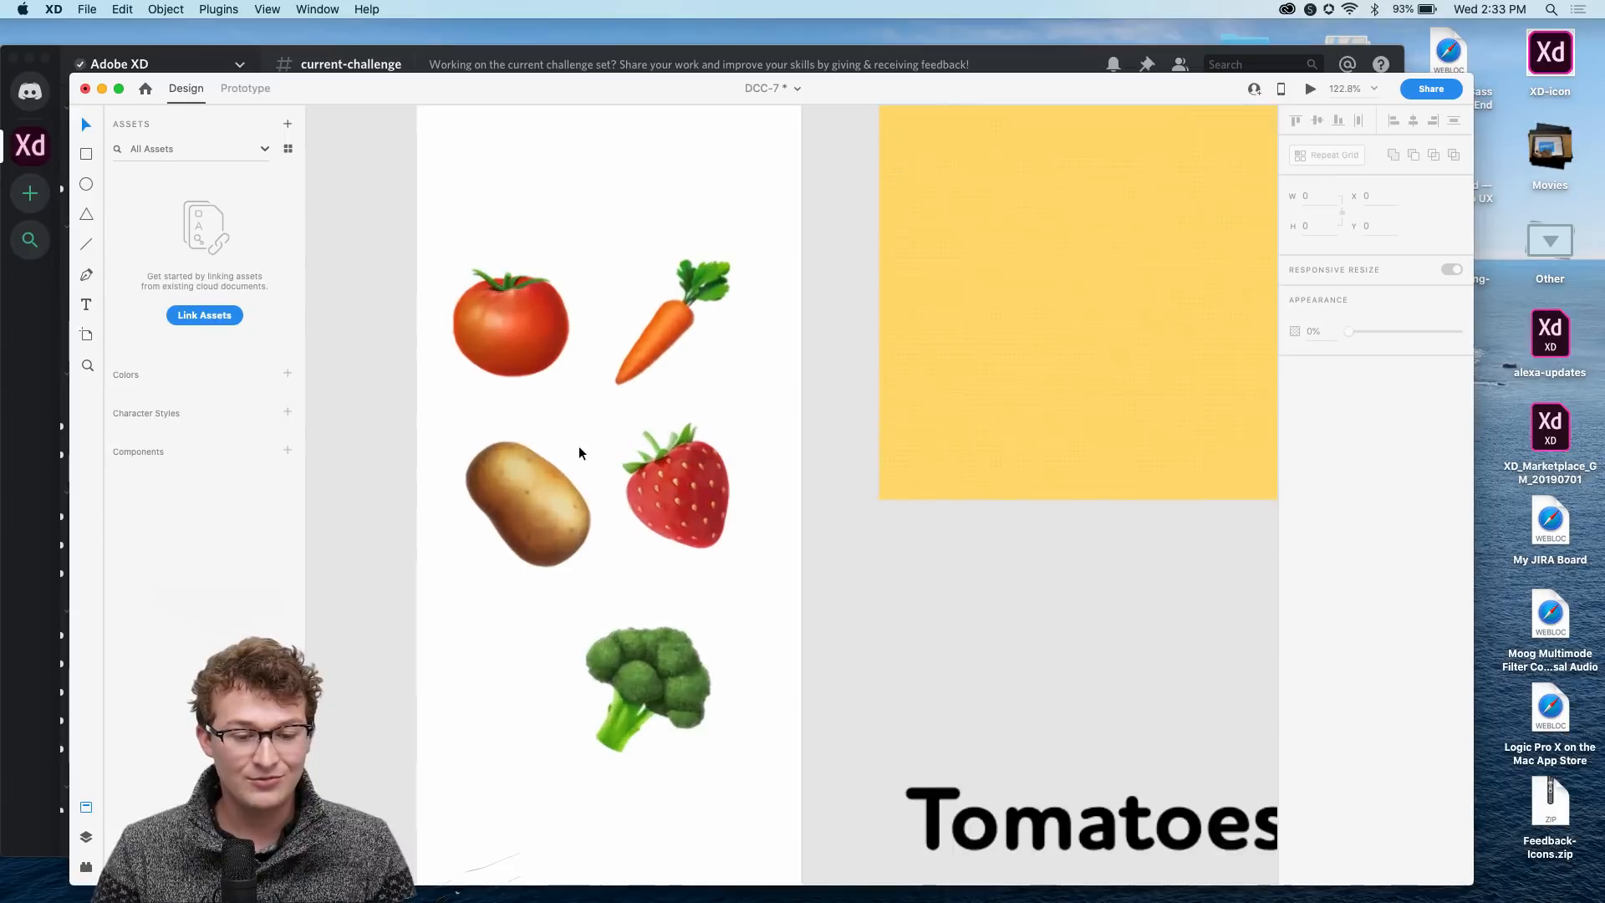
pyautogui.scroll(-3, 549, 466)
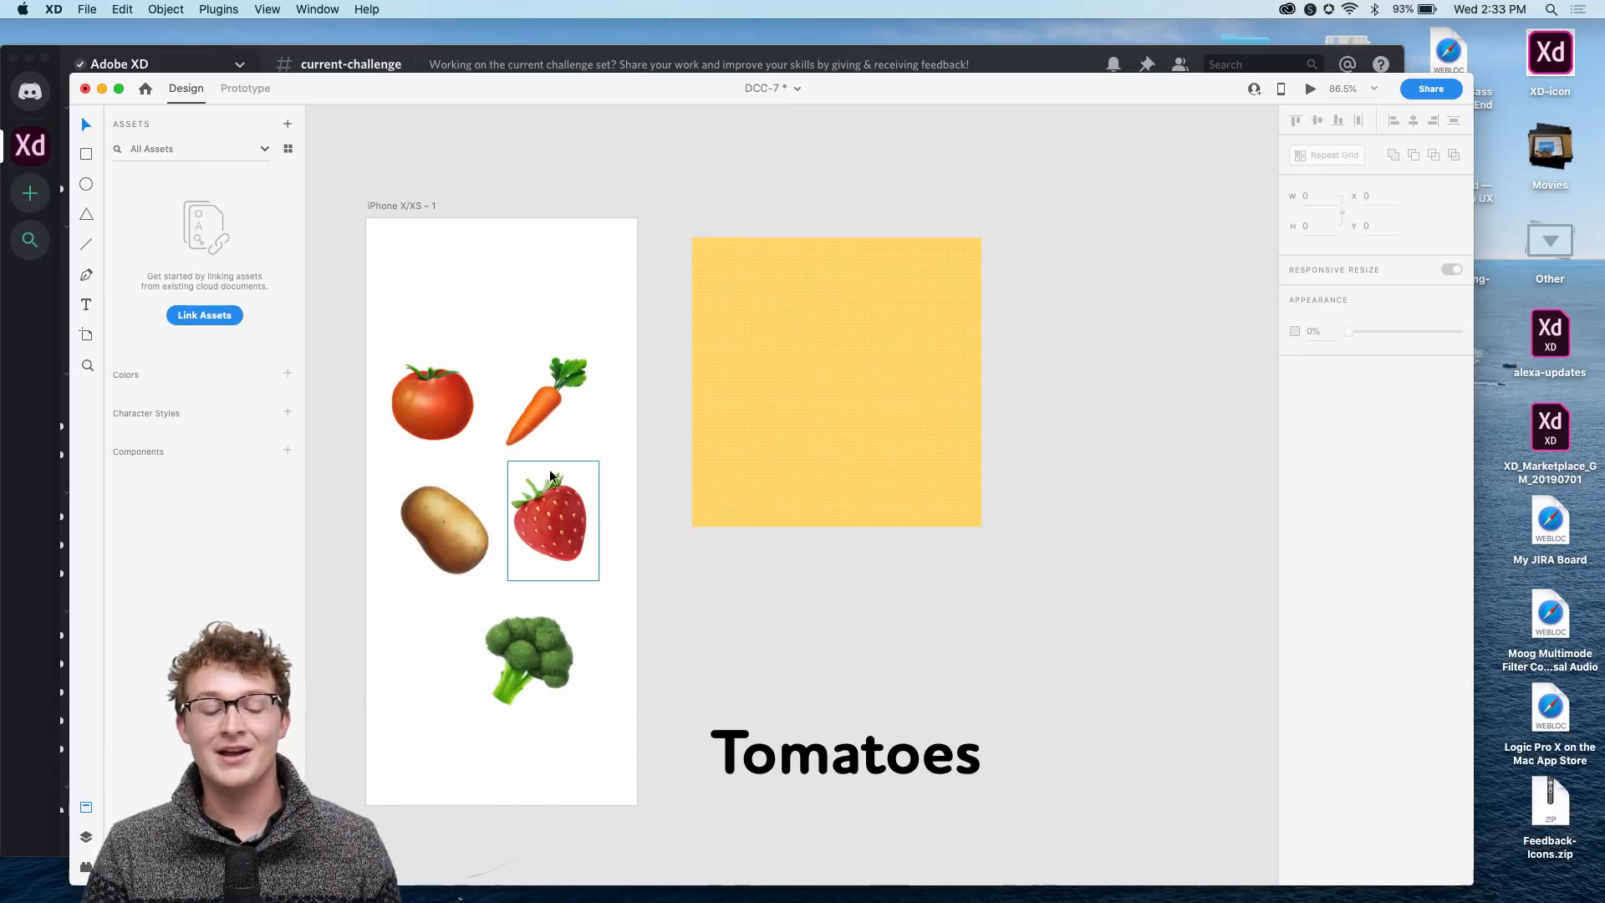
pyautogui.scroll(3, 458, 437)
pyautogui.scroll(-3, 451, 437)
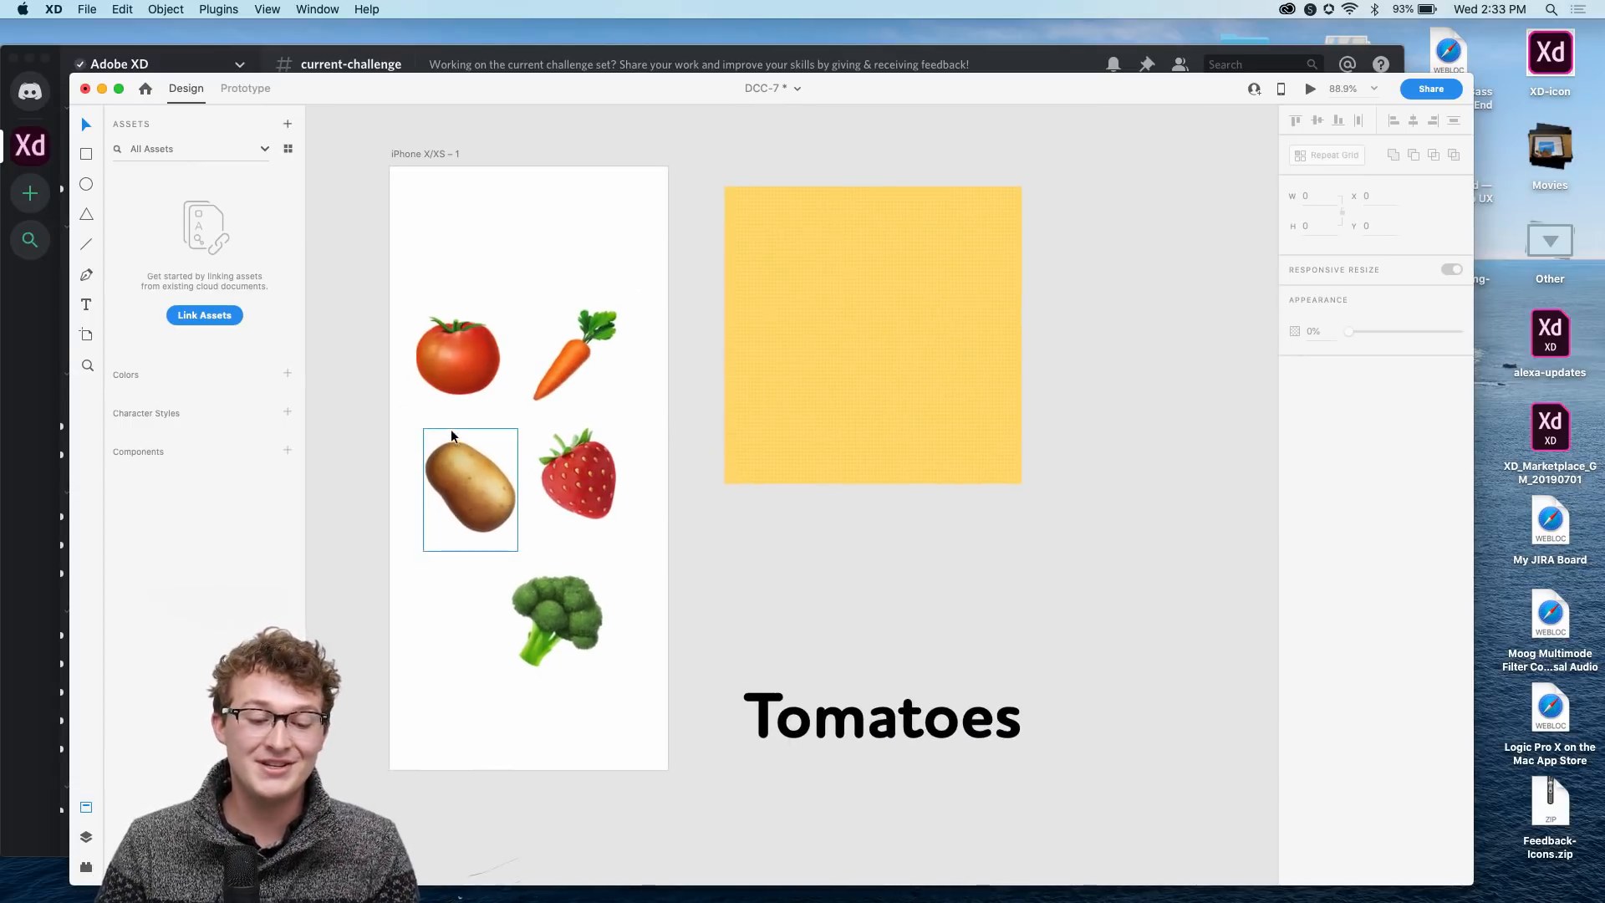
# Step: Point out the tomato, carrot, potato, broccoli and strawberry images by selecting them individually, finishing on the tomato
pyautogui.click(458, 355)
pyautogui.click(554, 355)
pyautogui.click(481, 438)
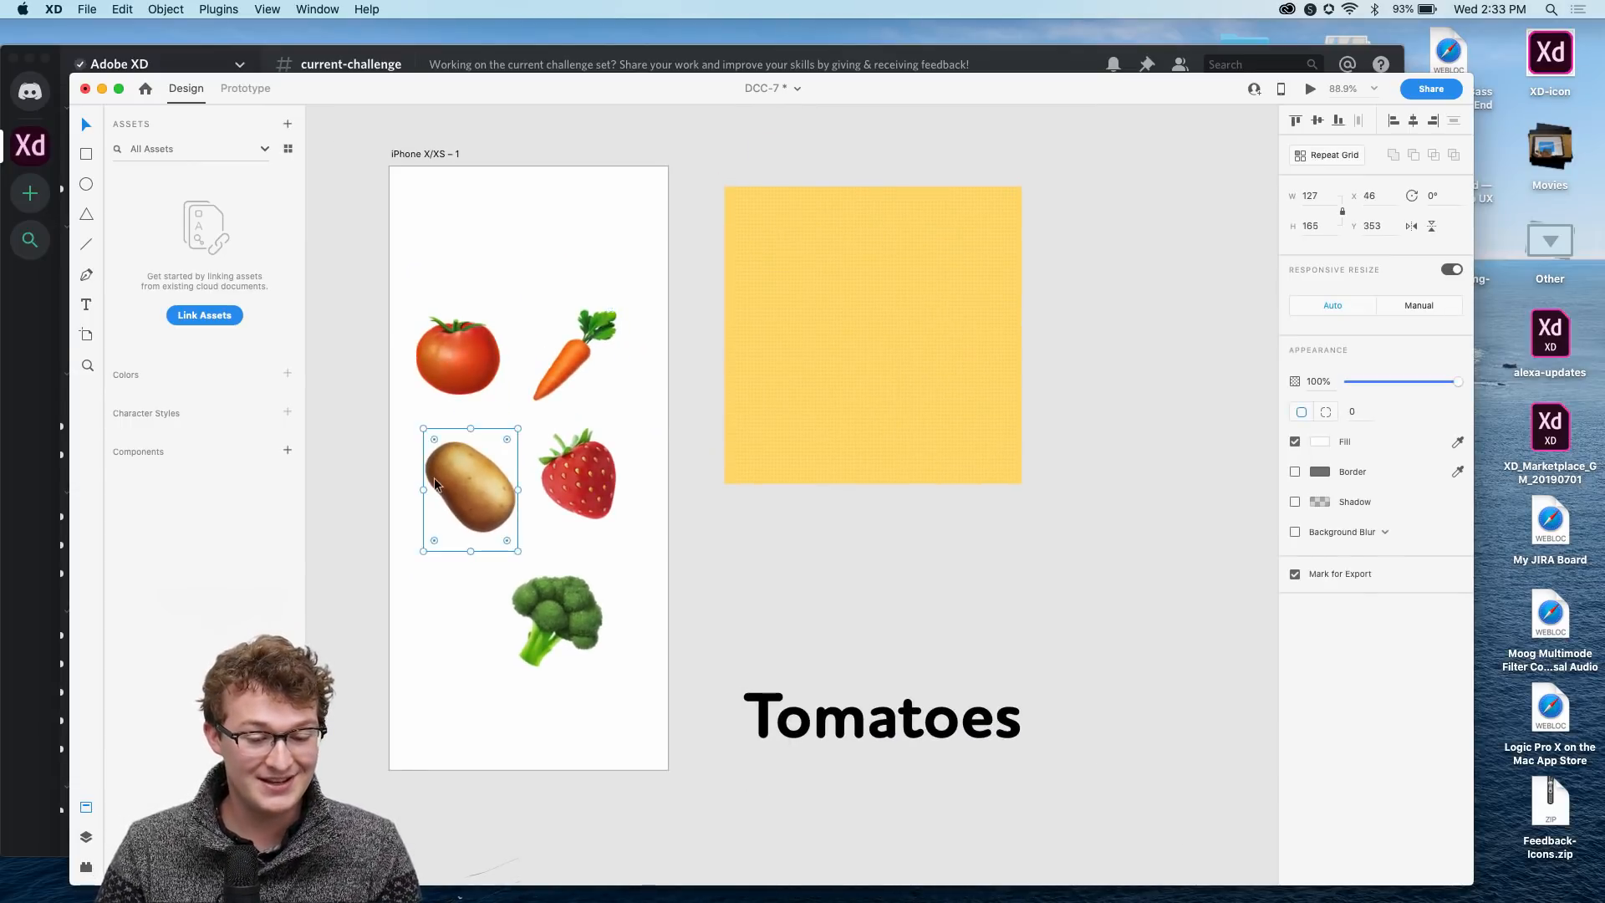
pyautogui.click(571, 596)
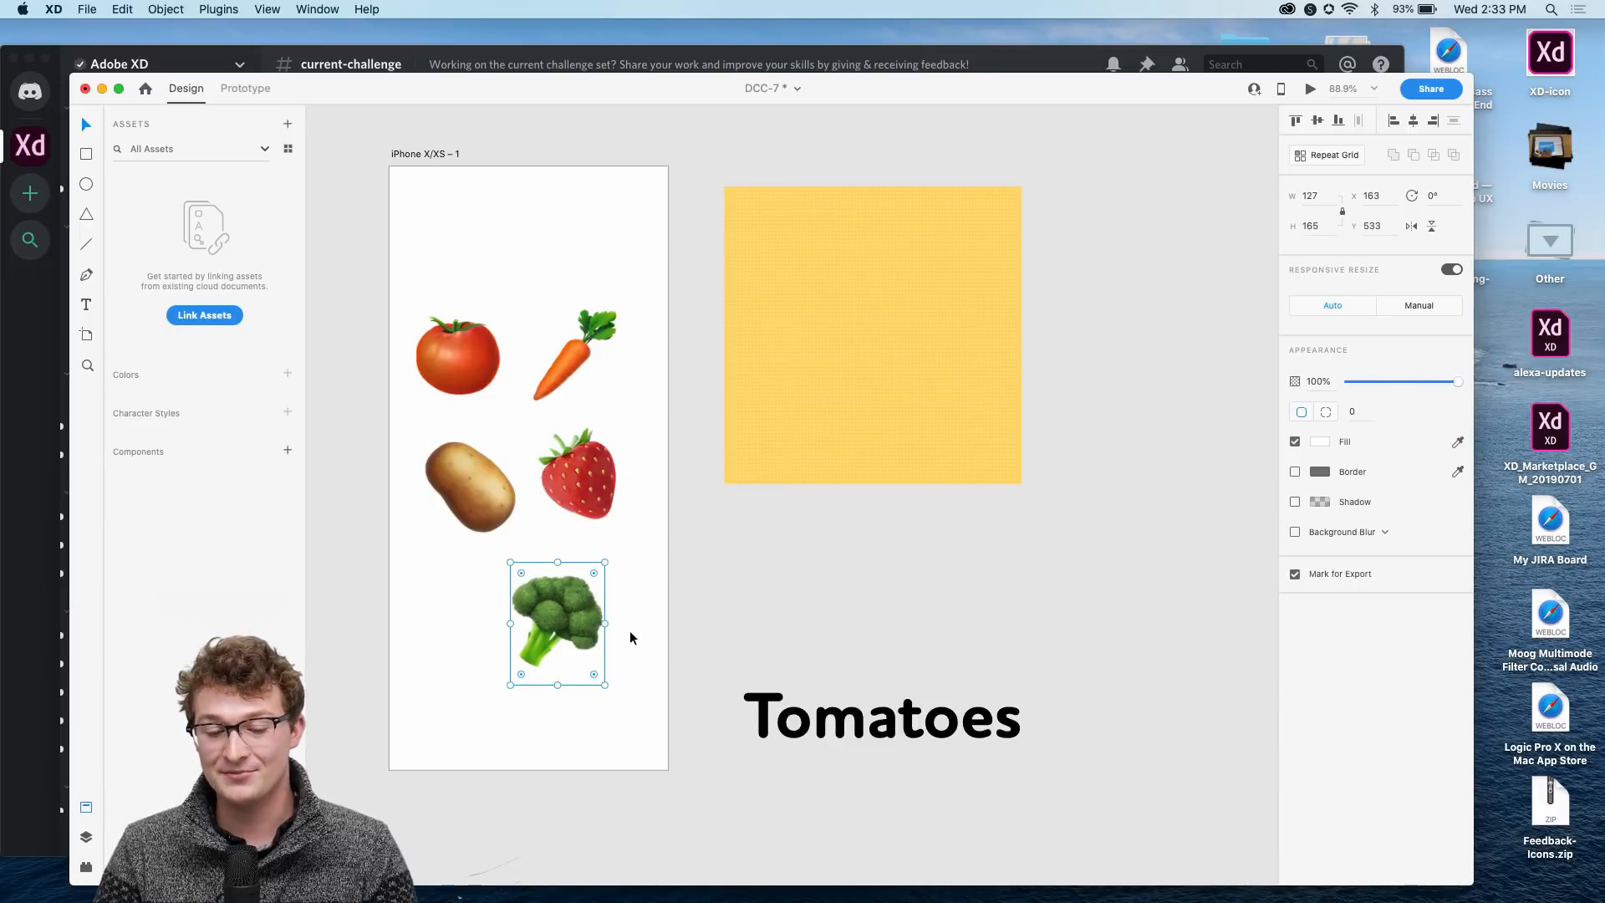
pyautogui.scroll(2, 630, 638)
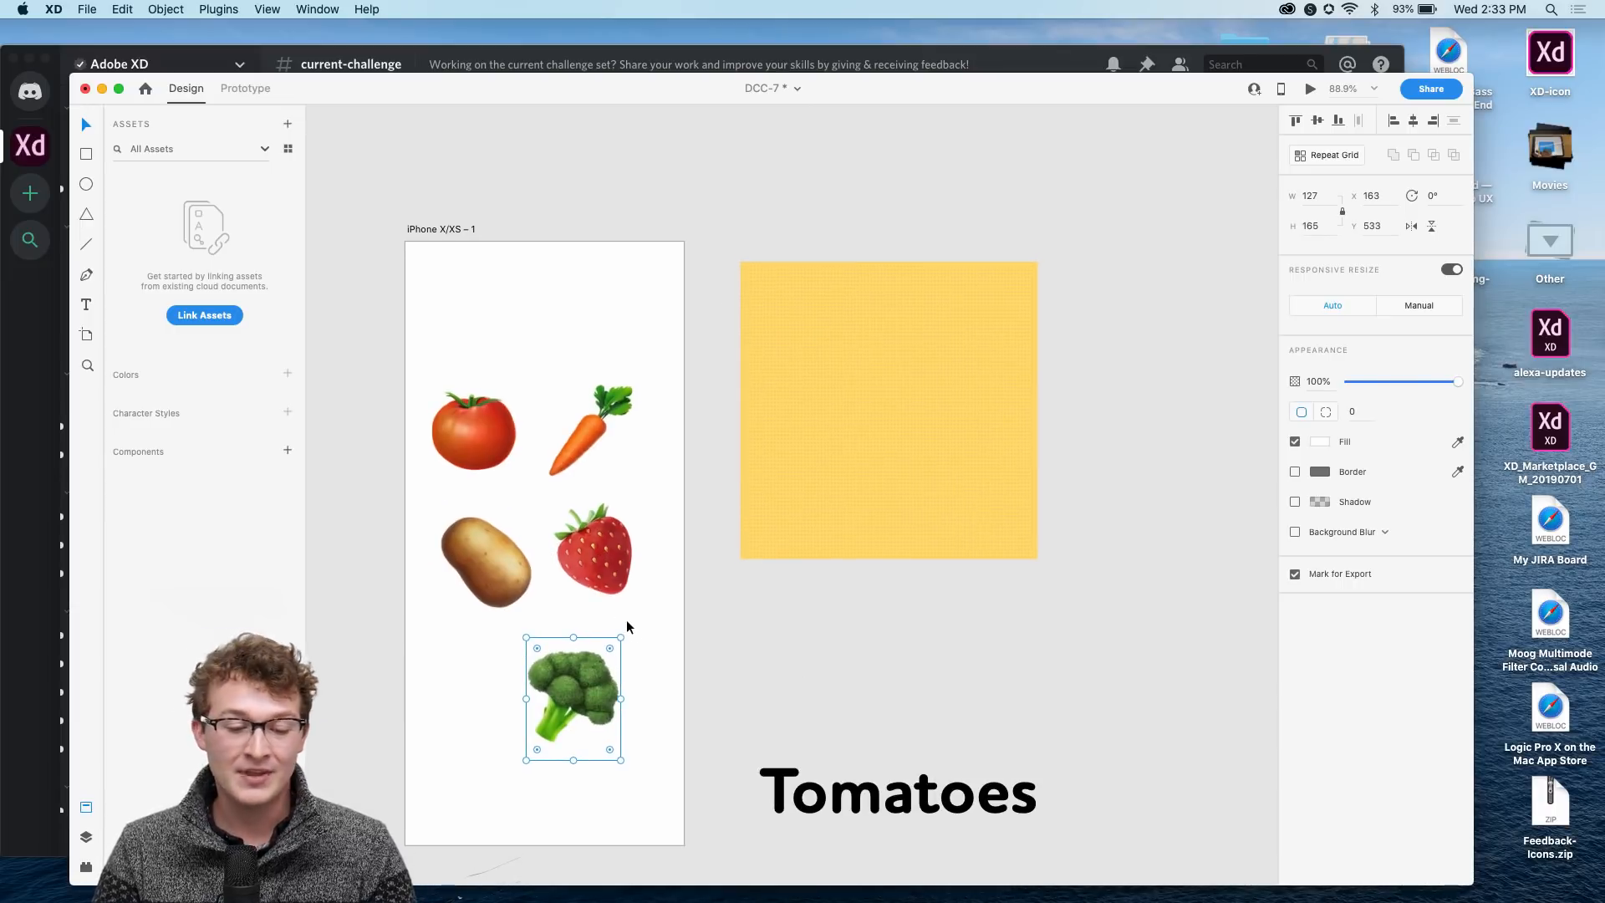
pyautogui.click(582, 547)
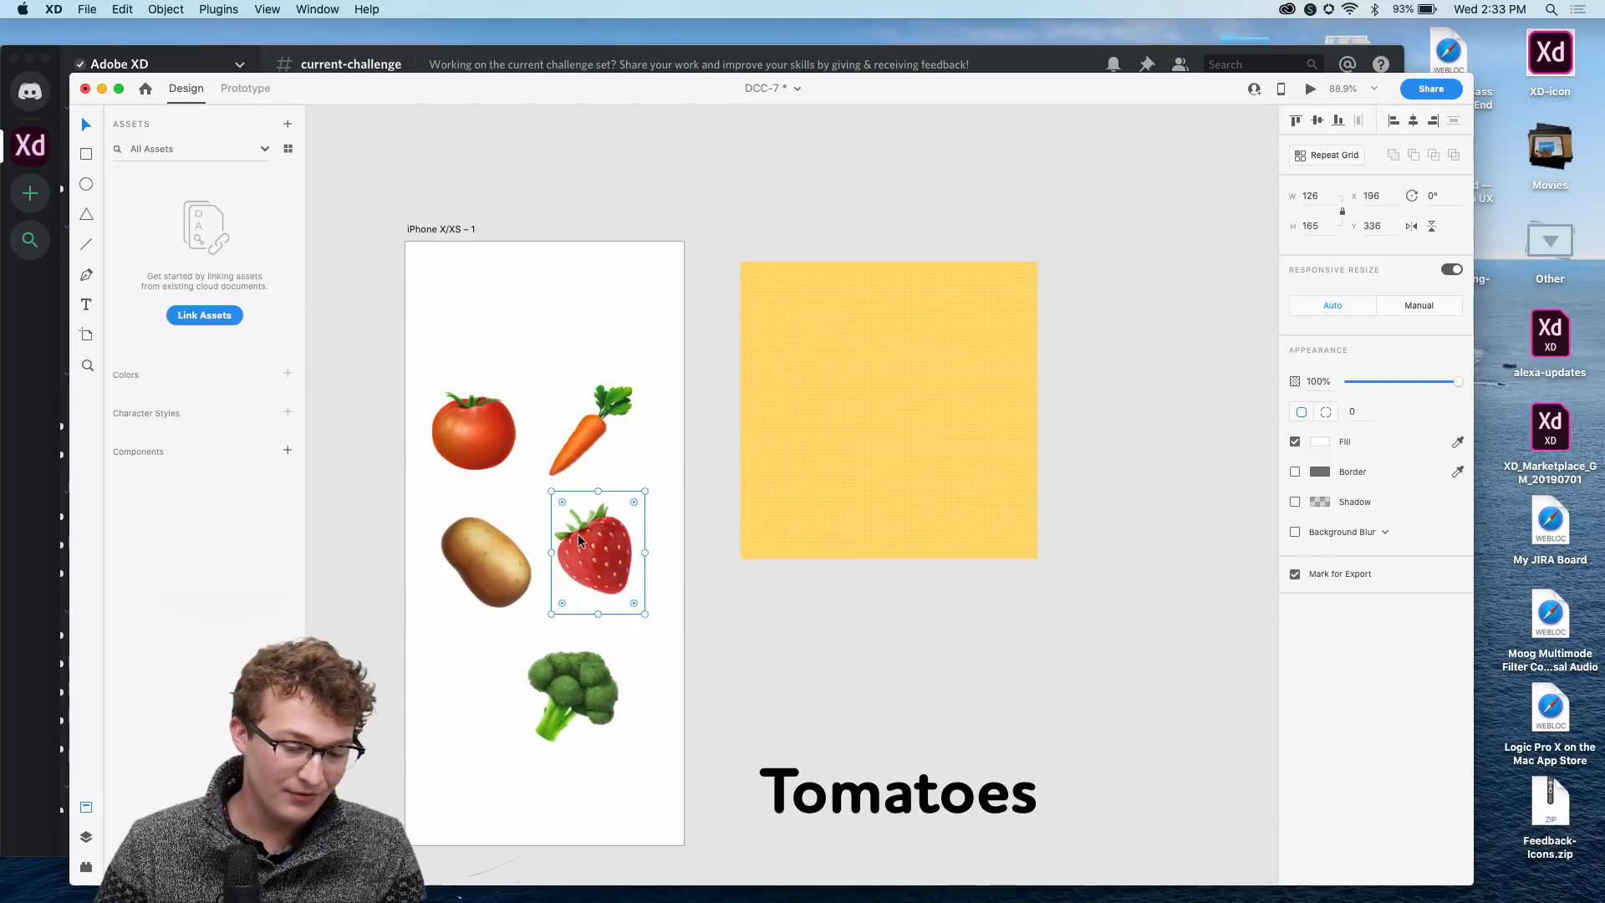
pyautogui.click(500, 527)
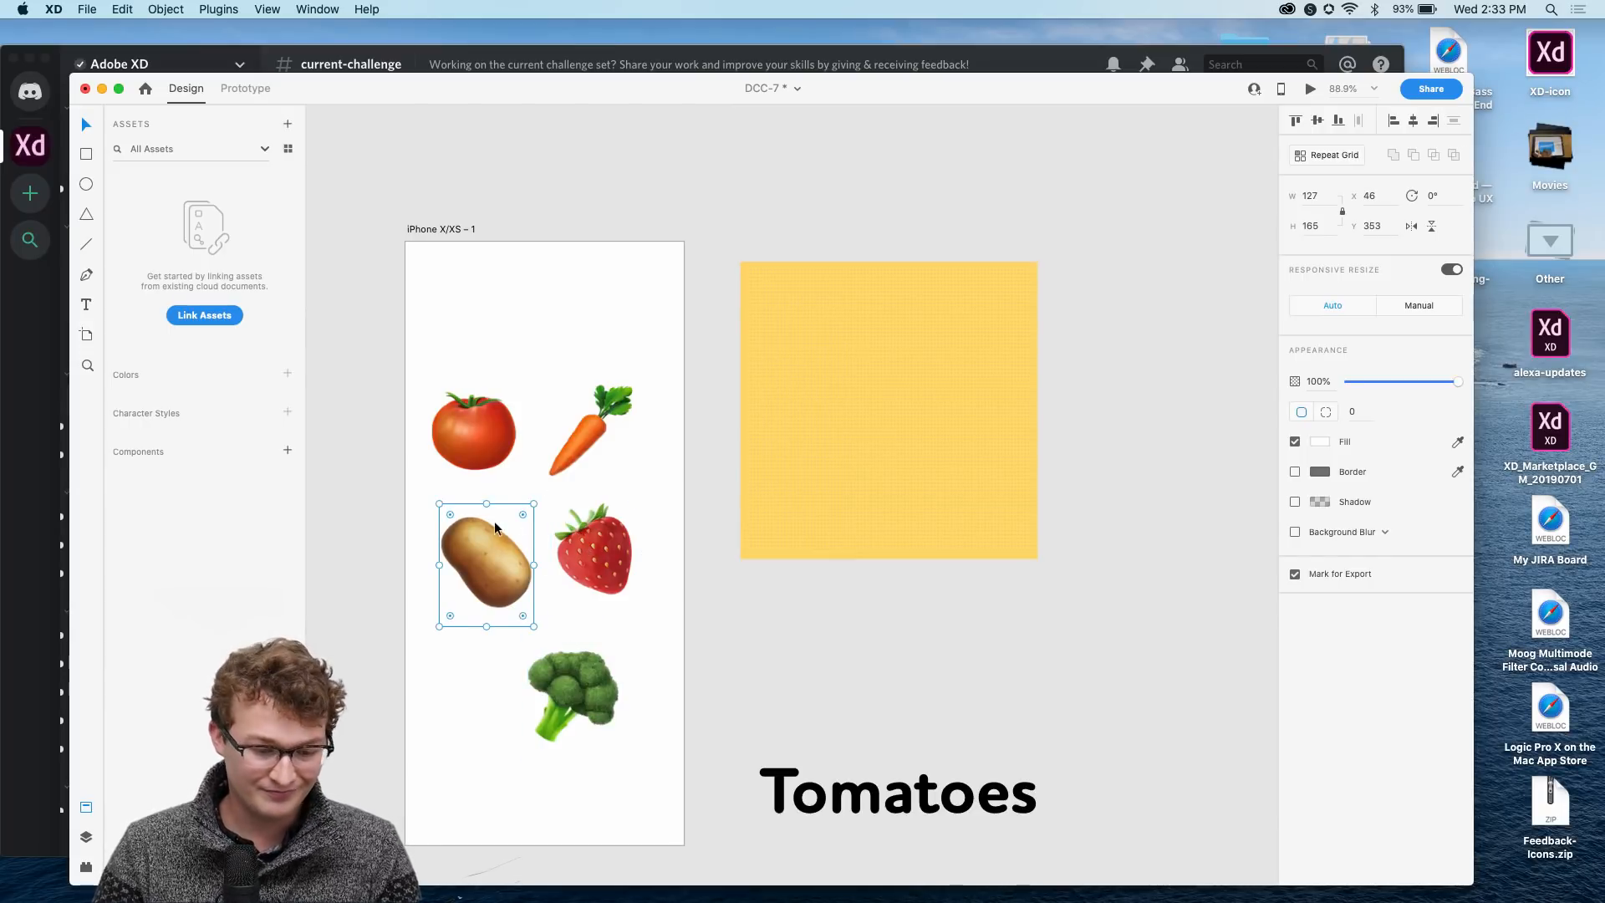
pyautogui.click(505, 478)
# Step: Inspect the produce images up close on the iPhone X/XS artboard and leave nothing selected
pyautogui.scroll(1, 472, 468)
pyautogui.scroll(5, 473, 468)
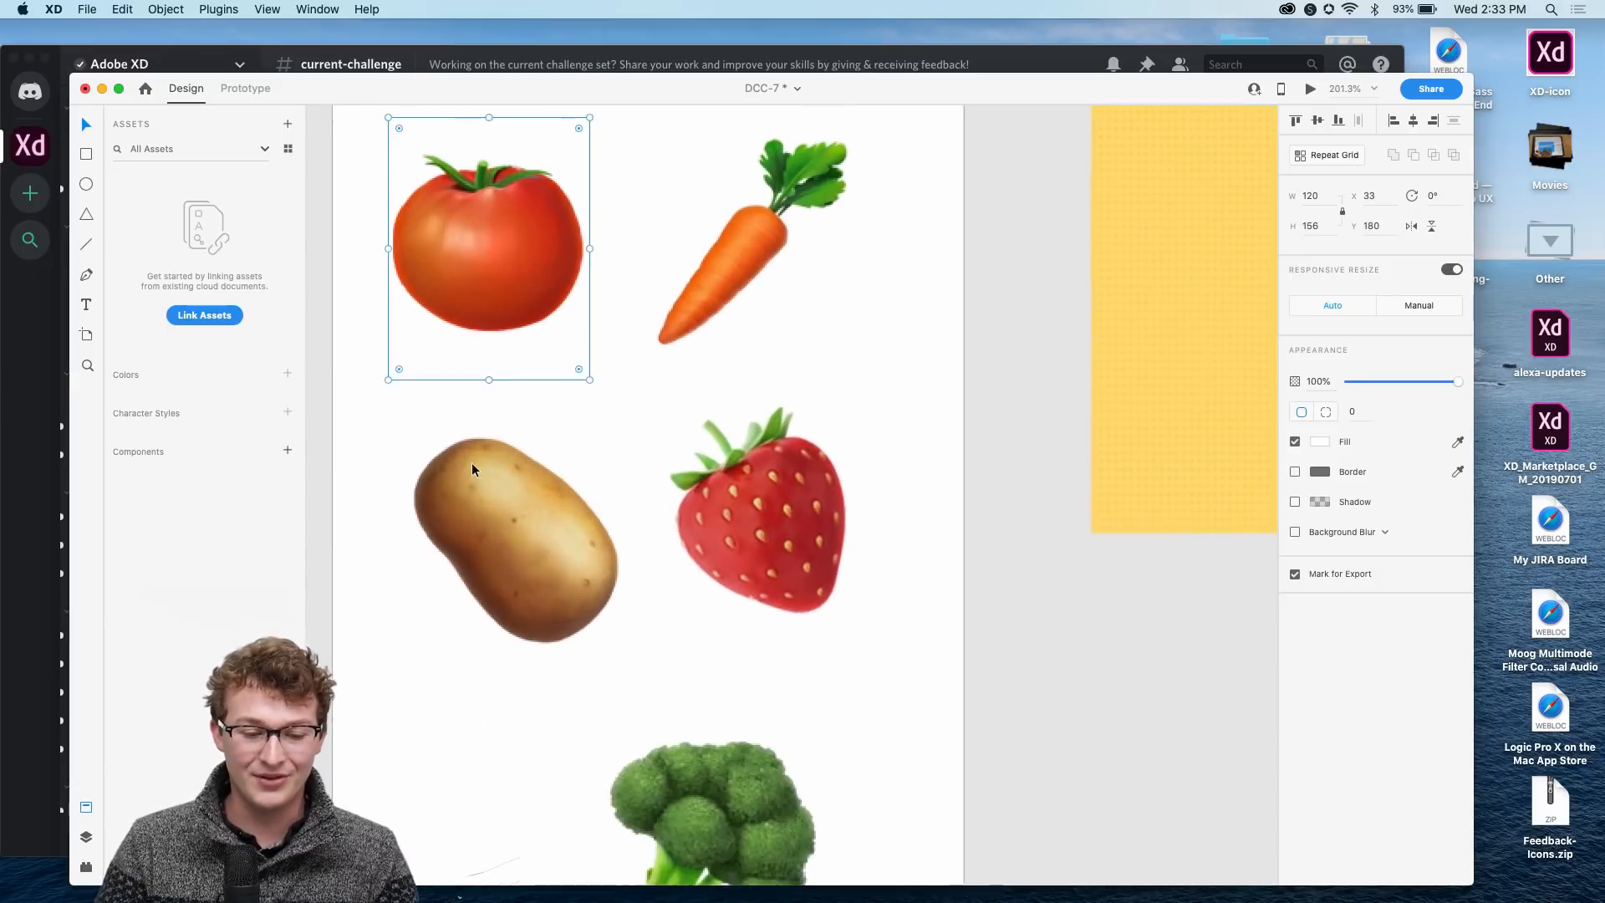
pyautogui.scroll(-2, 473, 470)
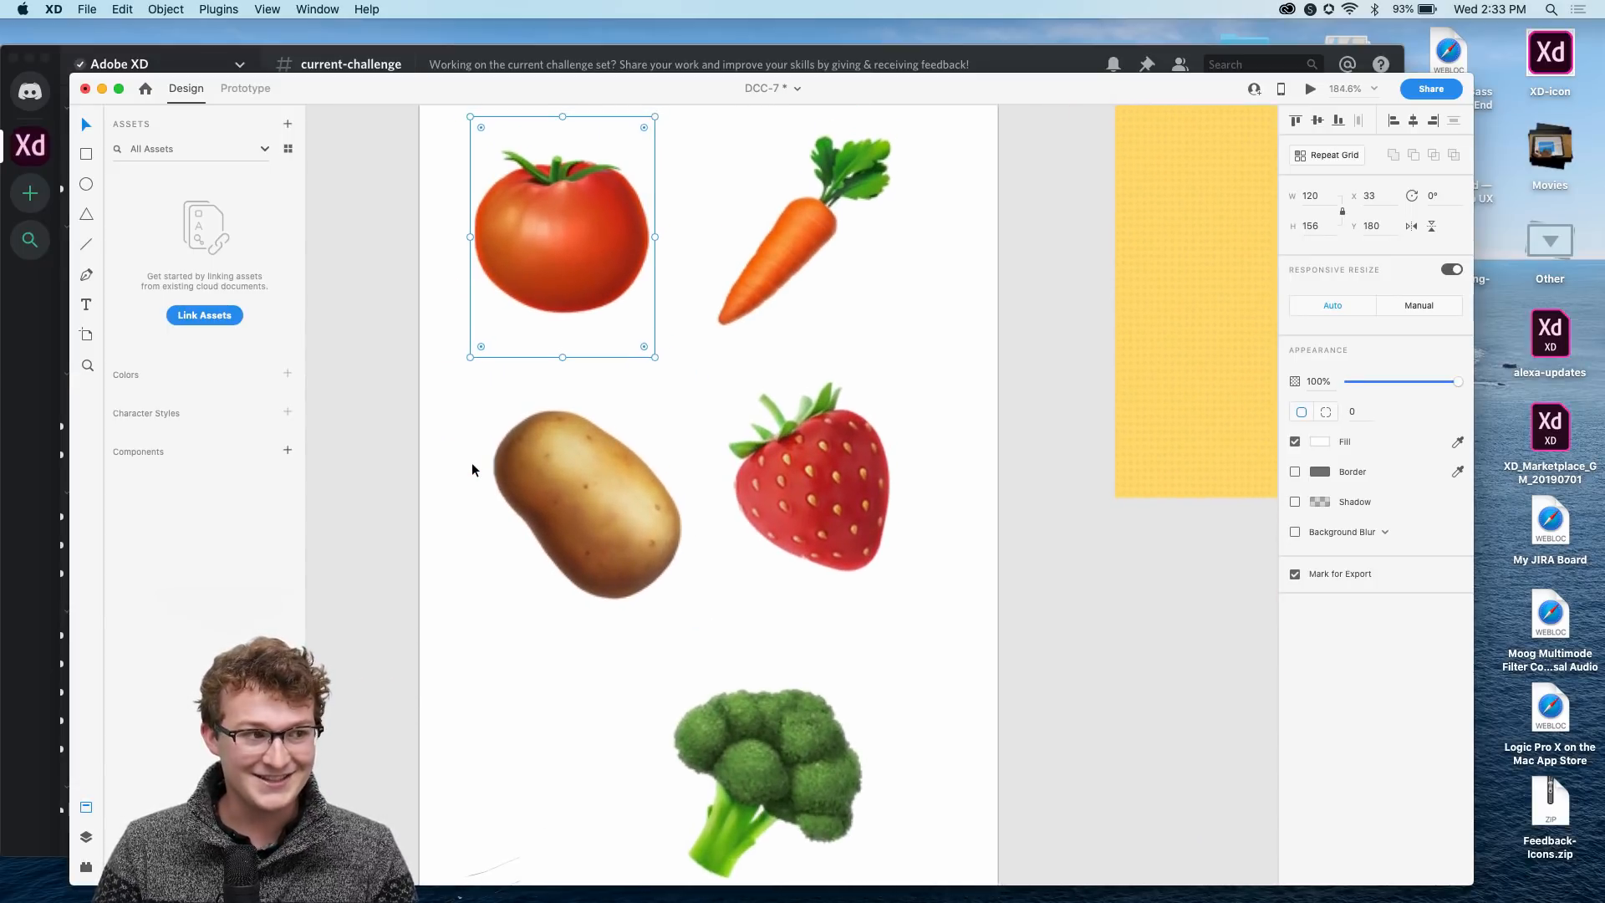
pyautogui.scroll(1, 575, 537)
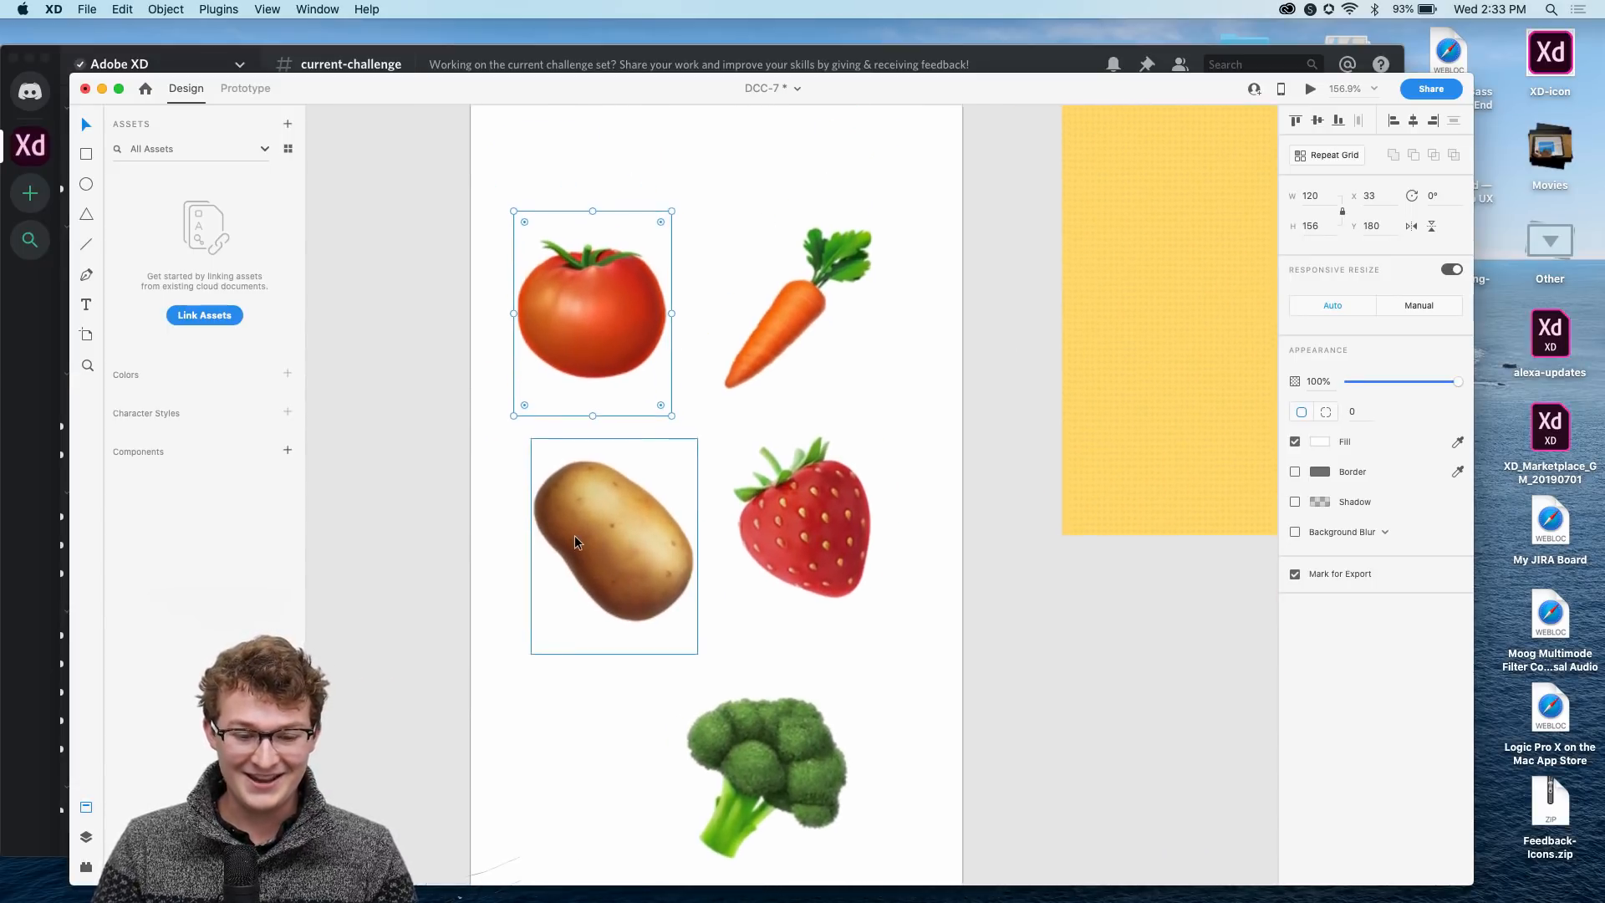
pyautogui.scroll(-2, 575, 537)
pyautogui.click(788, 483)
pyautogui.click(912, 524)
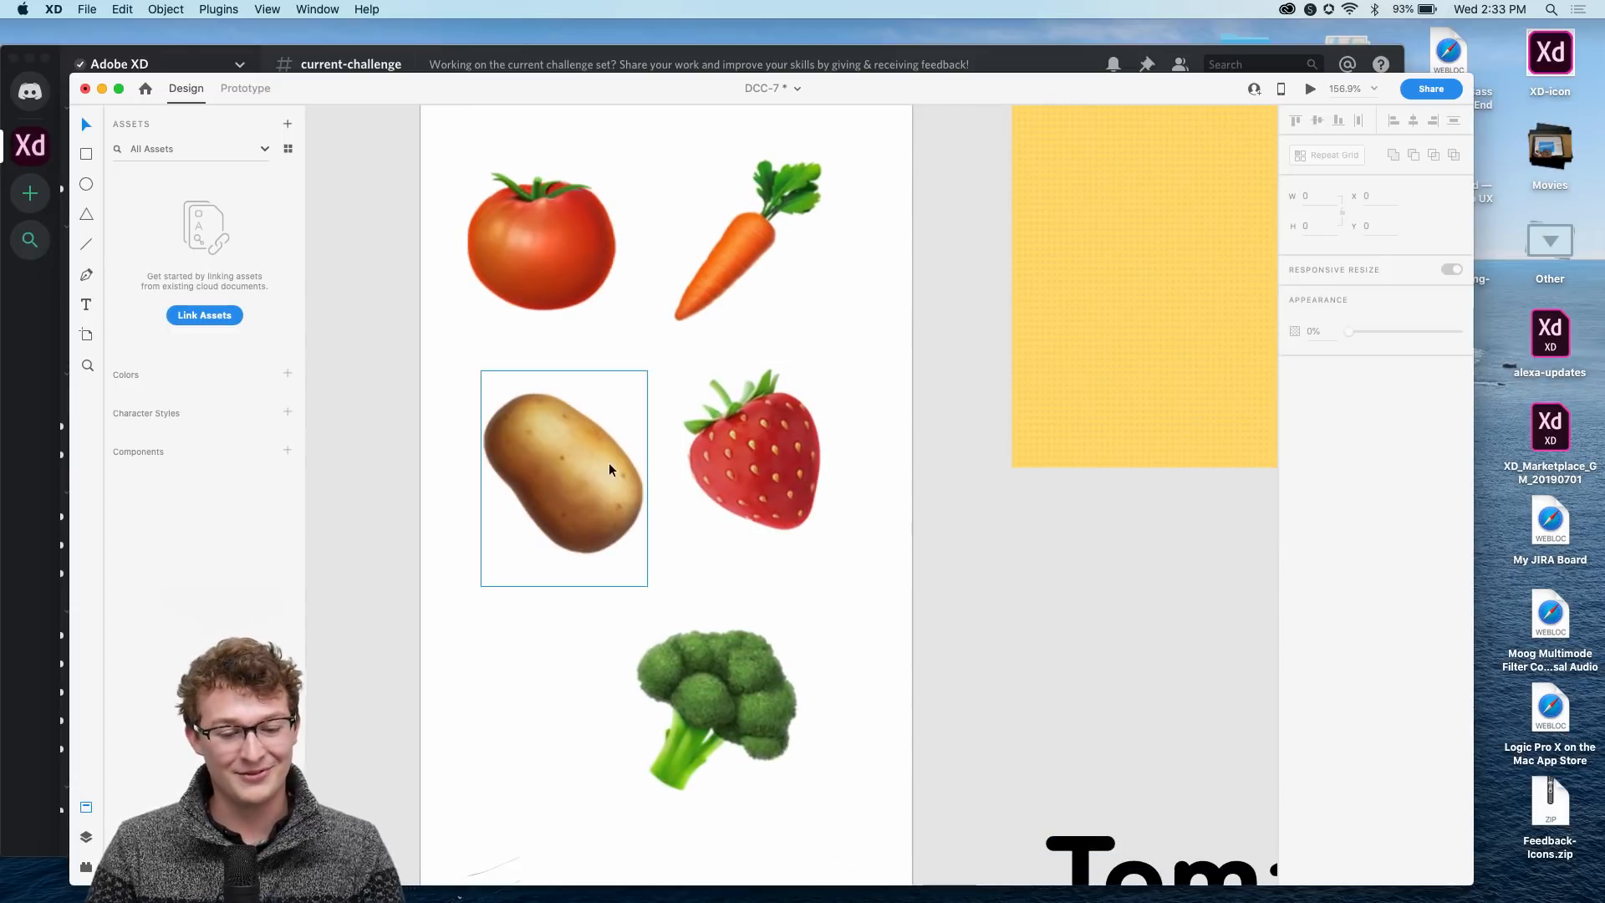
pyautogui.scroll(1, 895, 468)
pyautogui.scroll(-2, 887, 424)
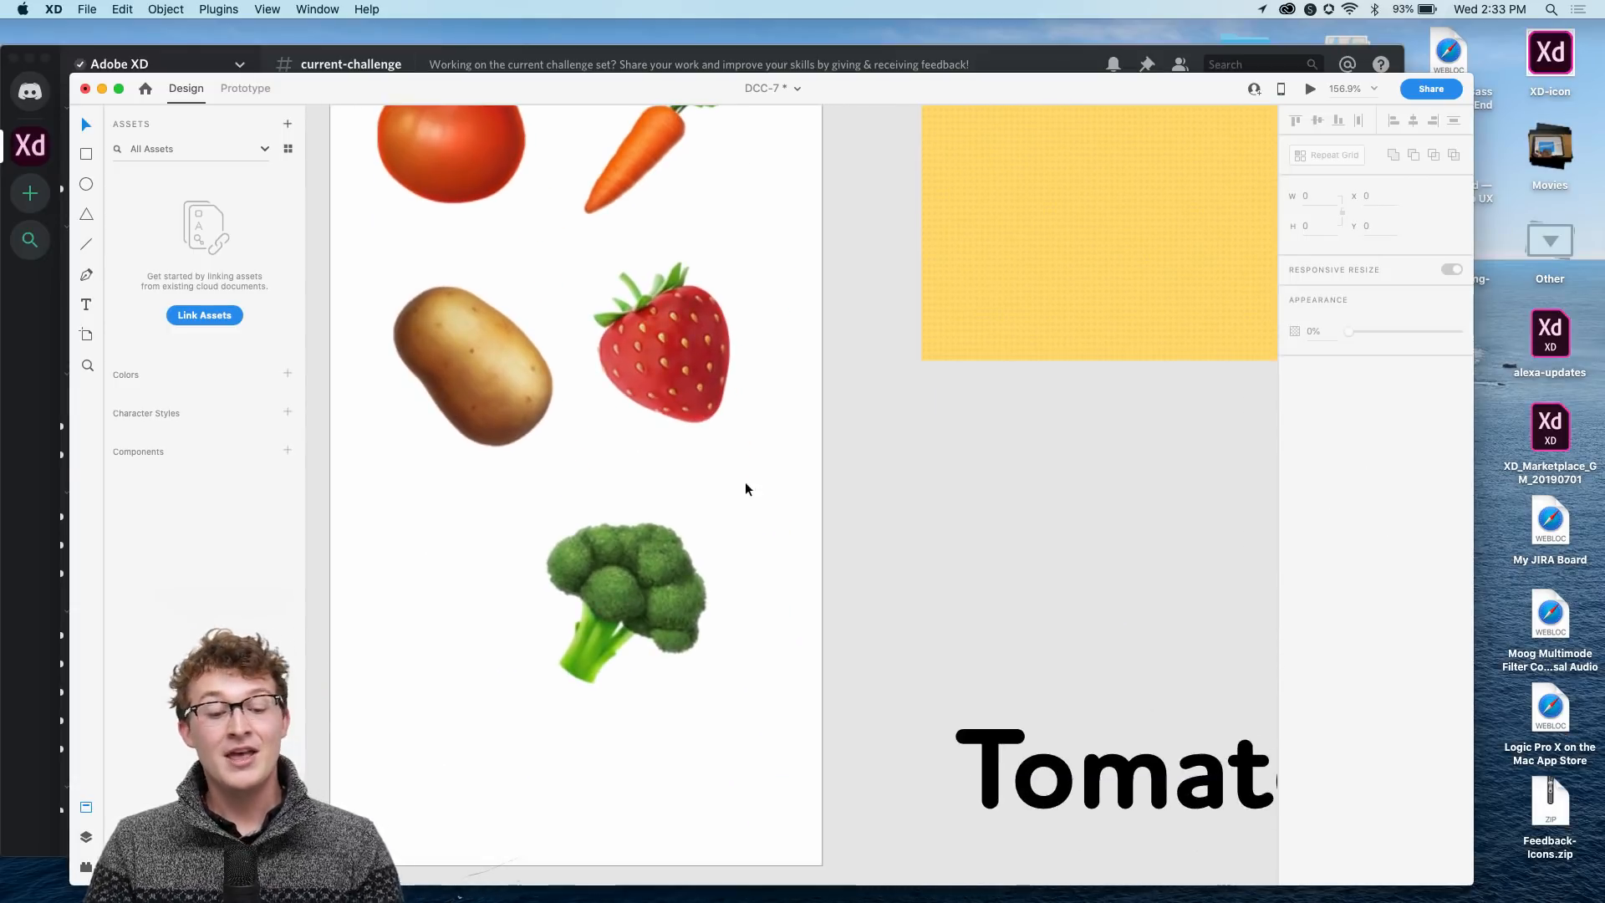
pyautogui.click(661, 585)
pyautogui.hscroll(-3, 658, 585)
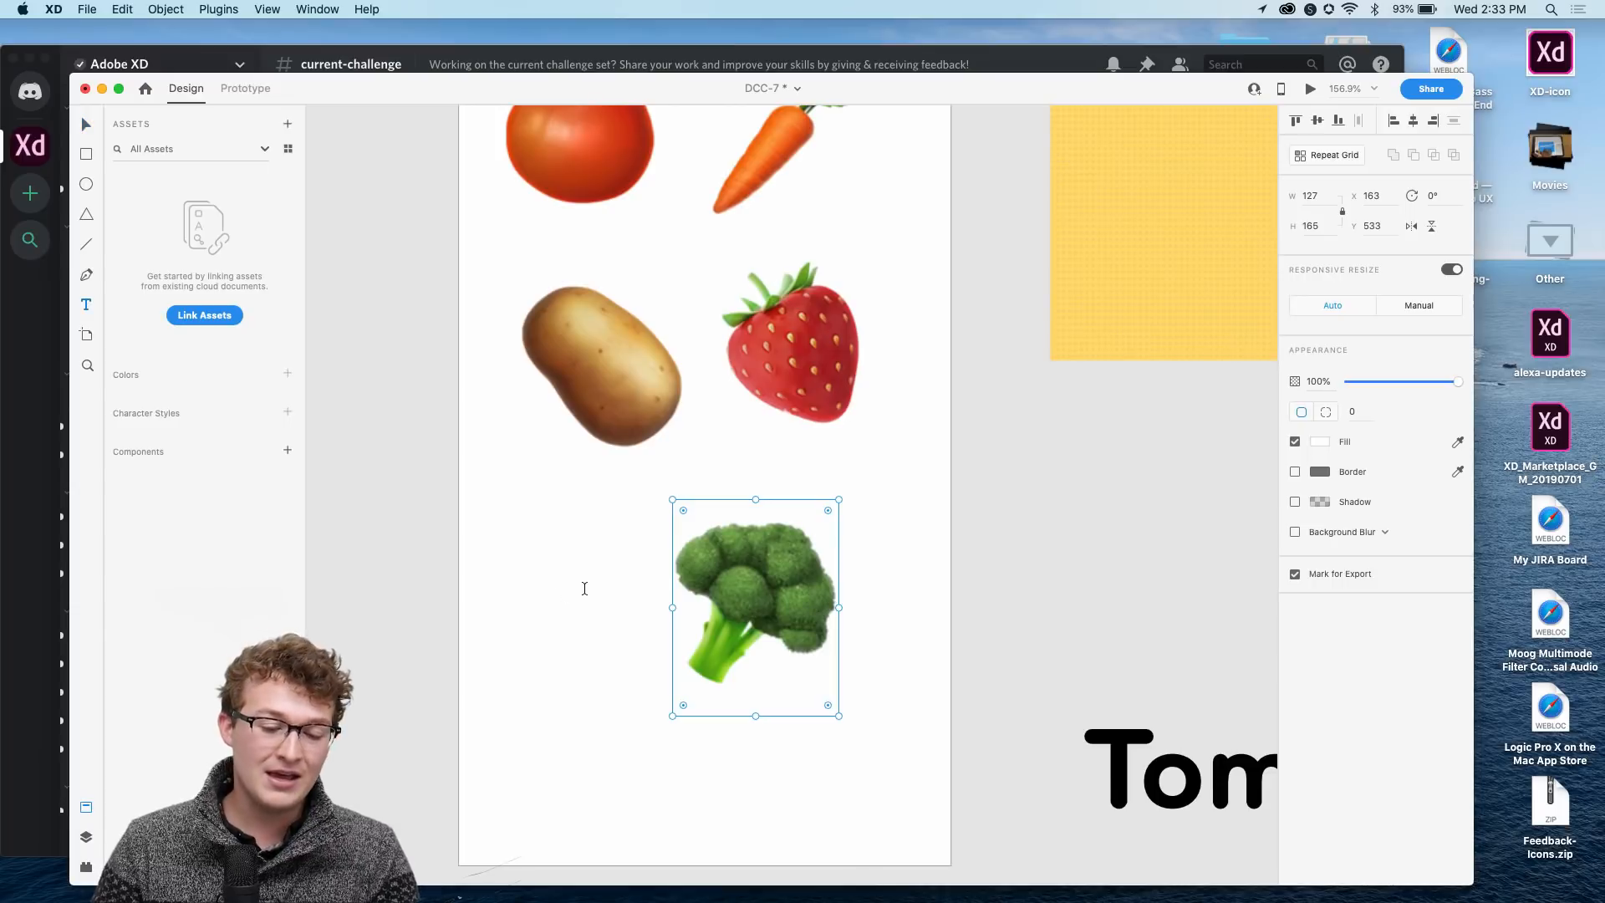
pyautogui.moveTo(471, 558); pyautogui.dragTo(649, 729)
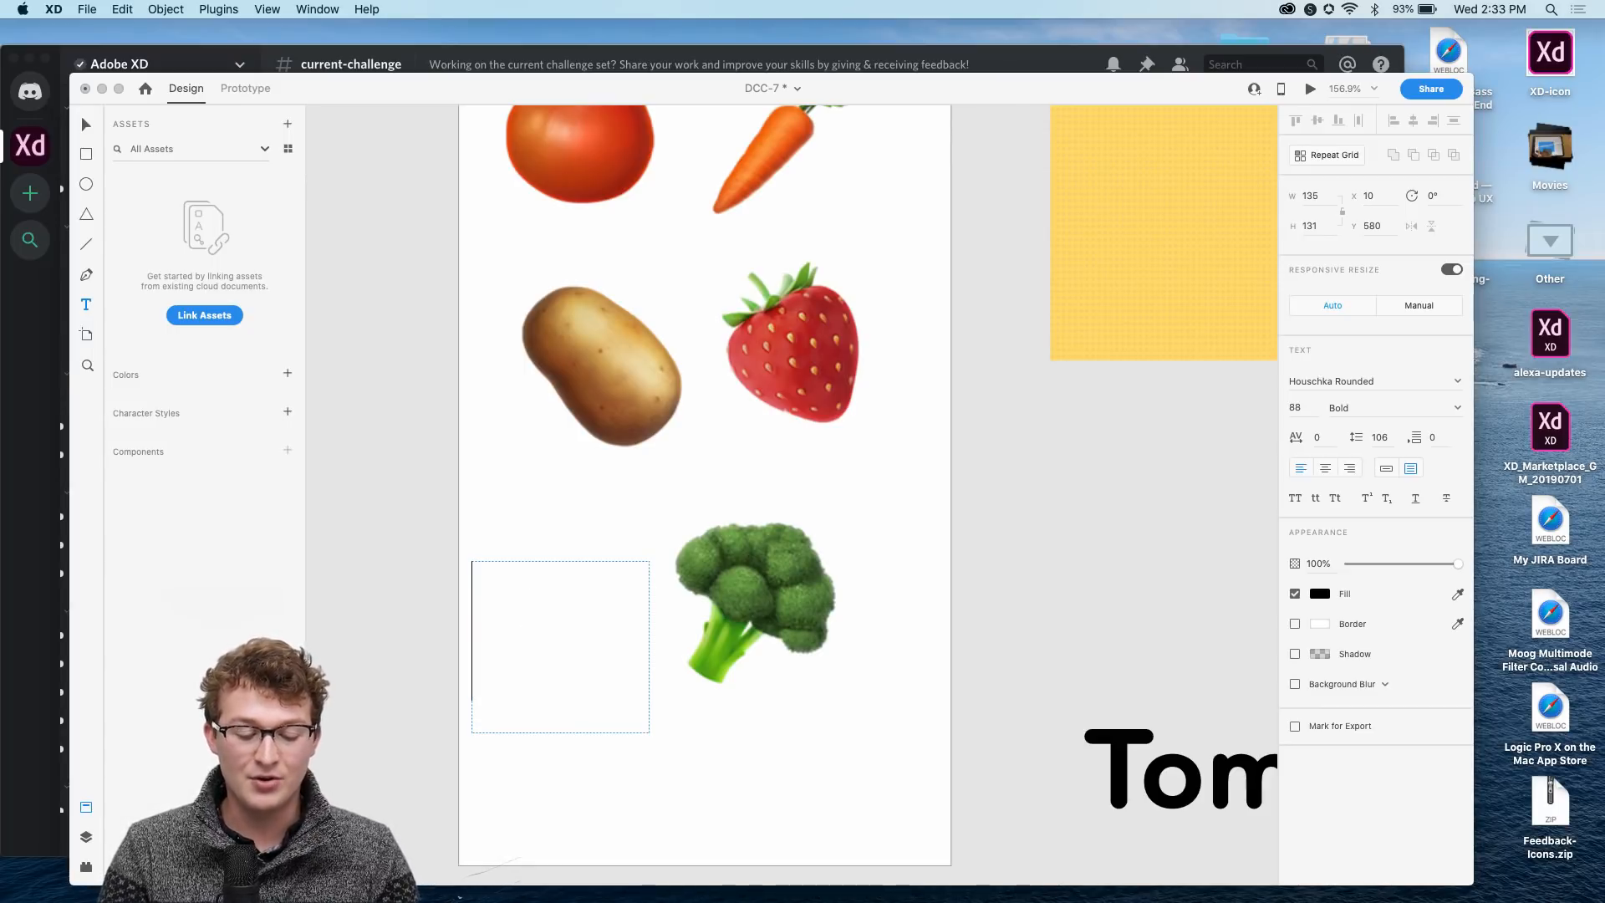
# Step: Make the design window full screen, then switch to Discord's current-challenge channel and browse the Food & Drink emoji
pyautogui.click(118, 89)
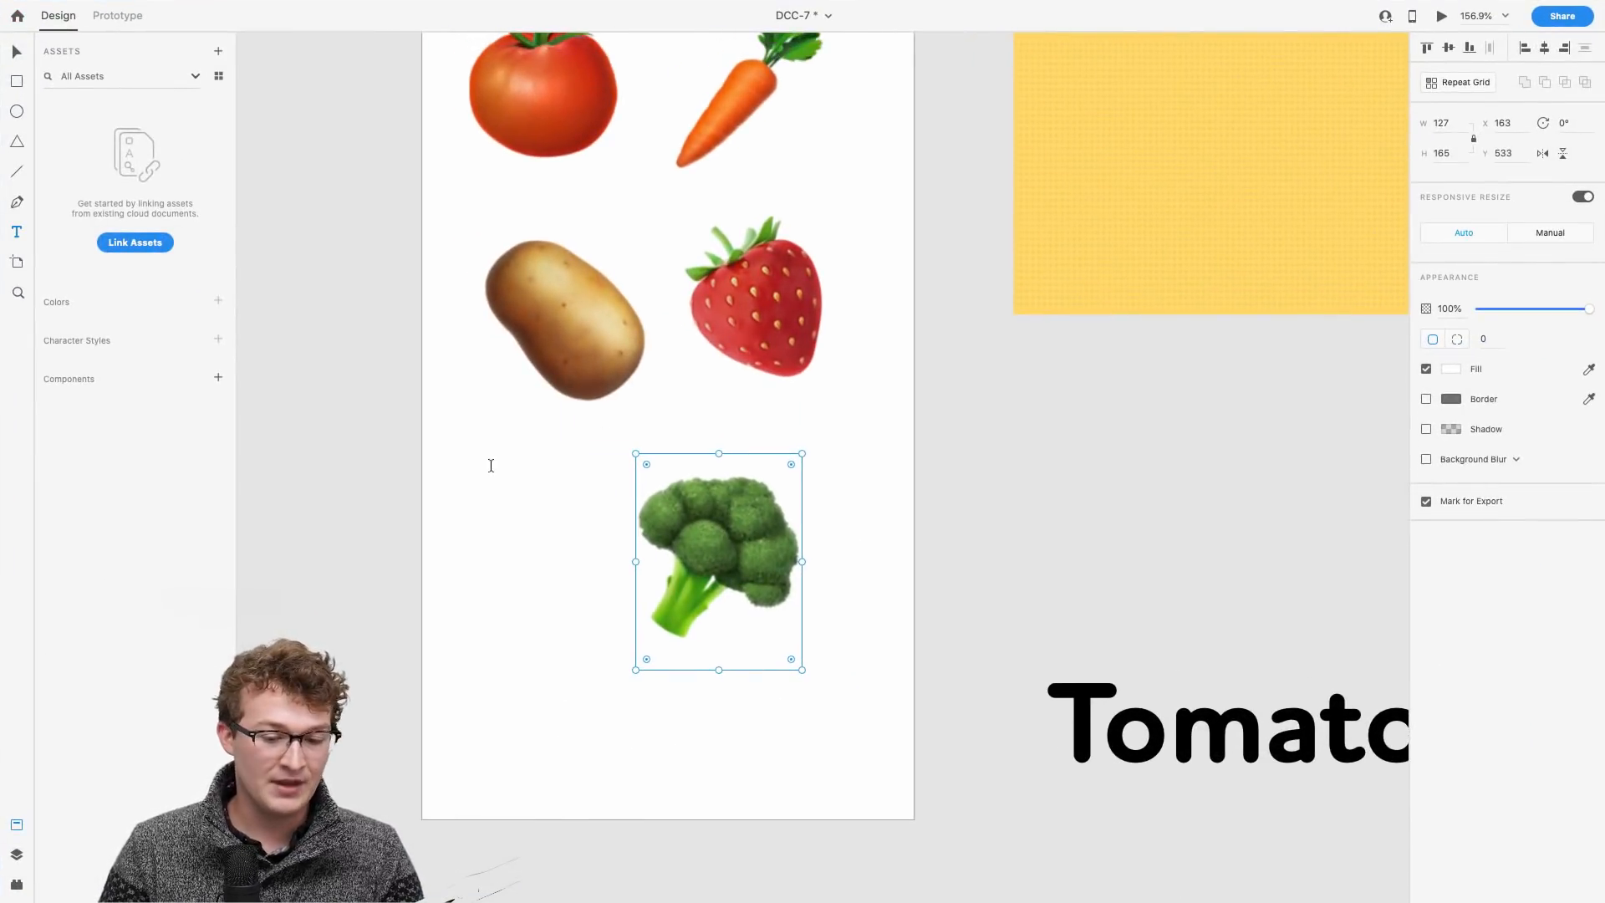
pyautogui.hotkey('ctrl', 'Up')
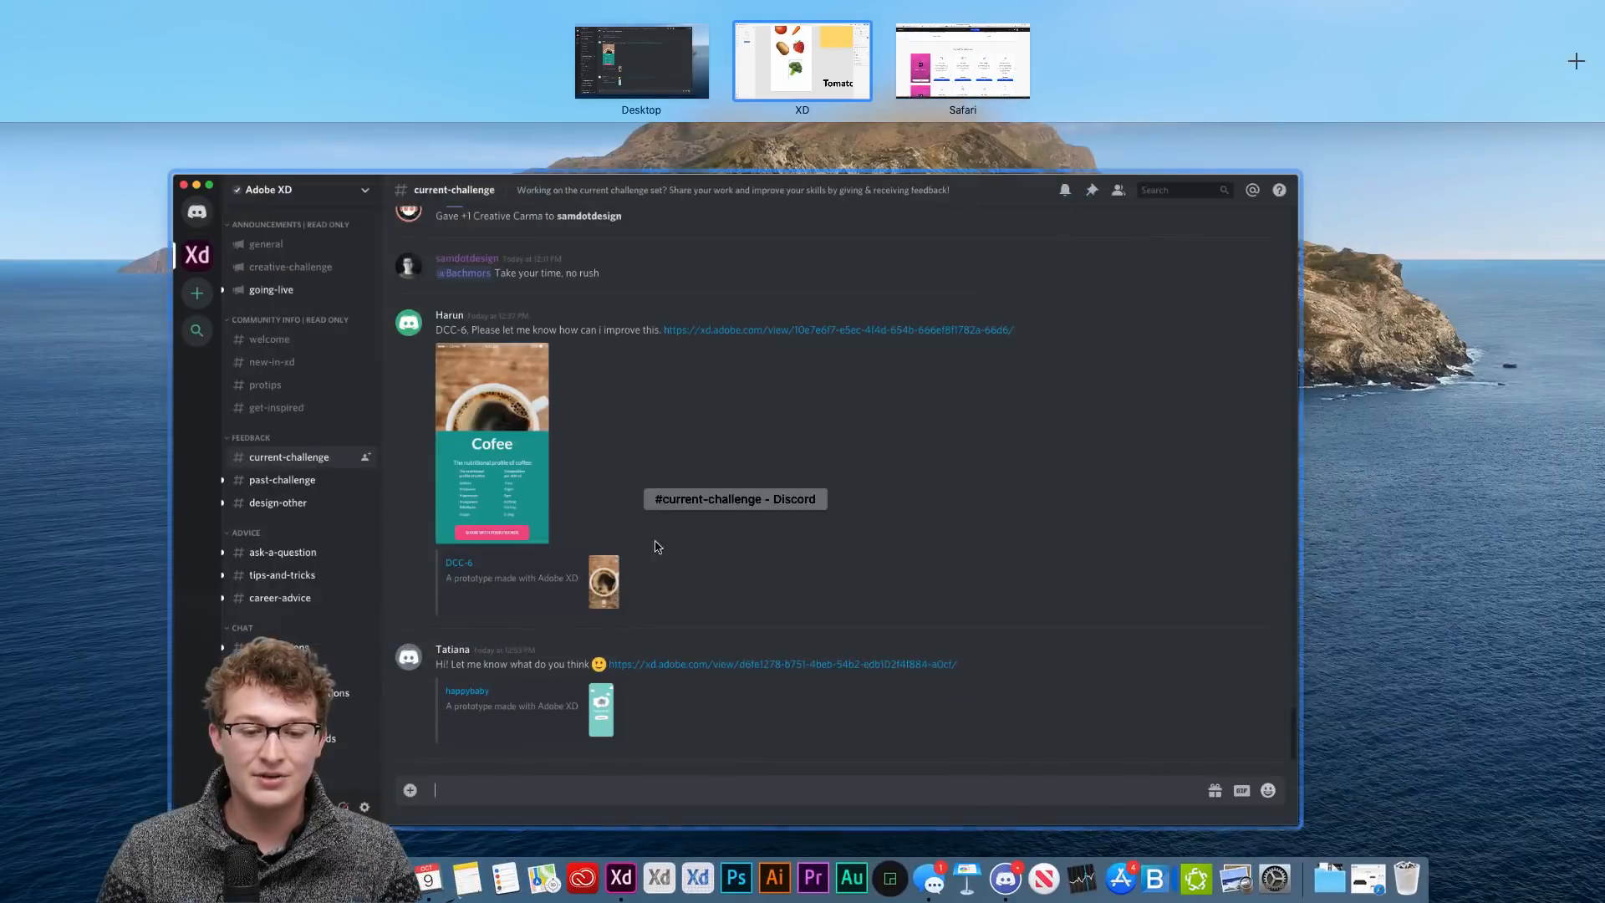
pyautogui.click(663, 507)
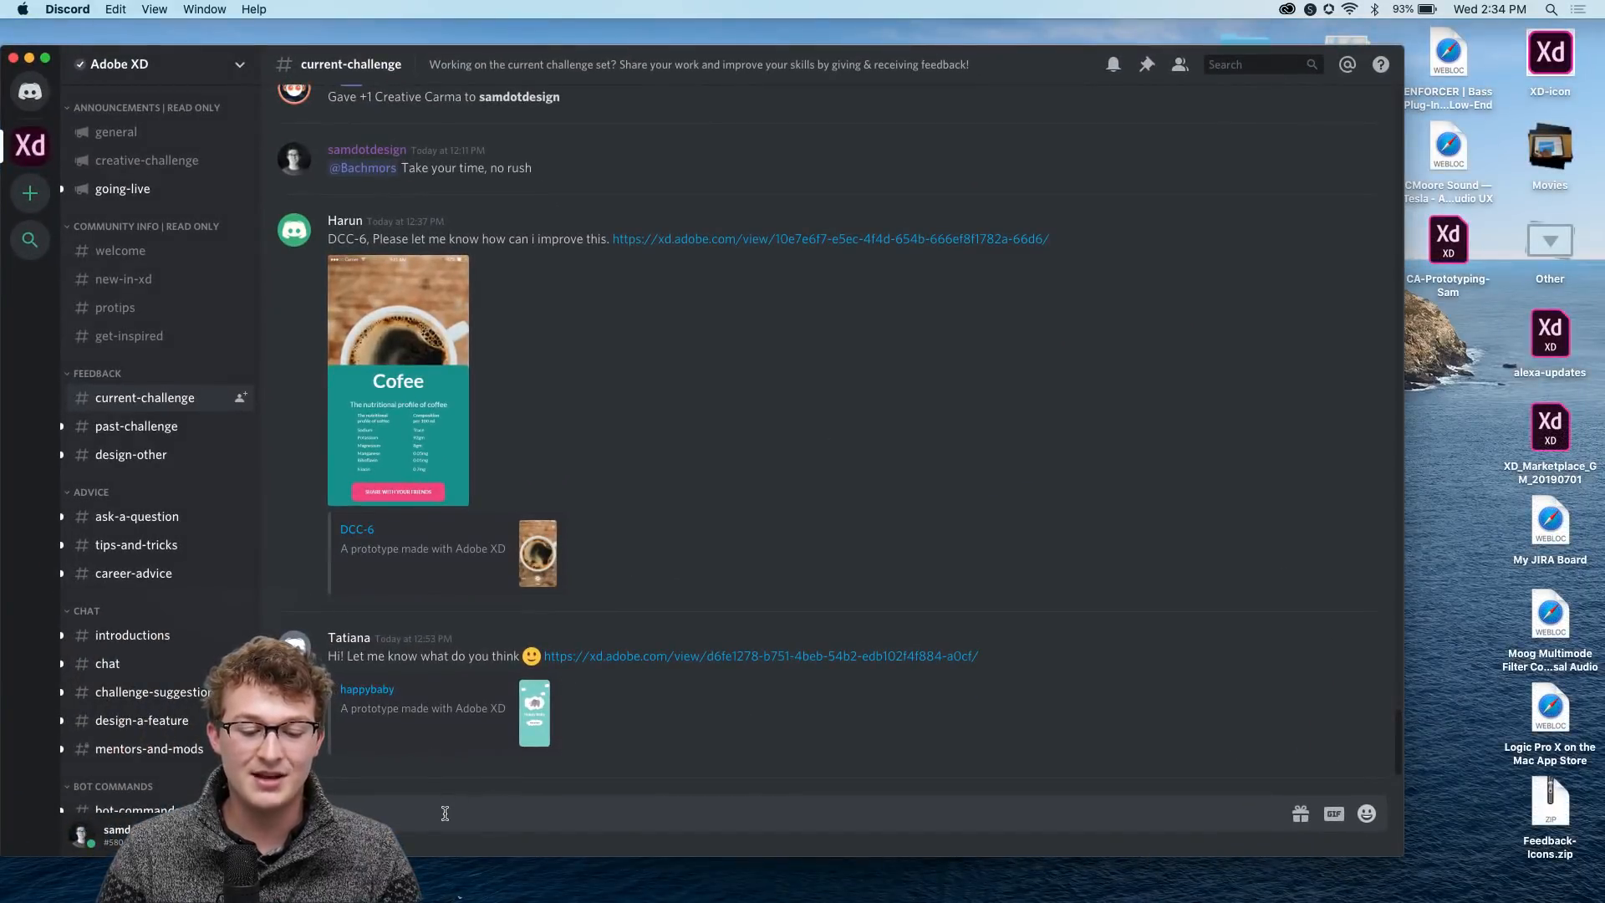
pyautogui.click(45, 58)
pyautogui.press('ctrl+super+space')
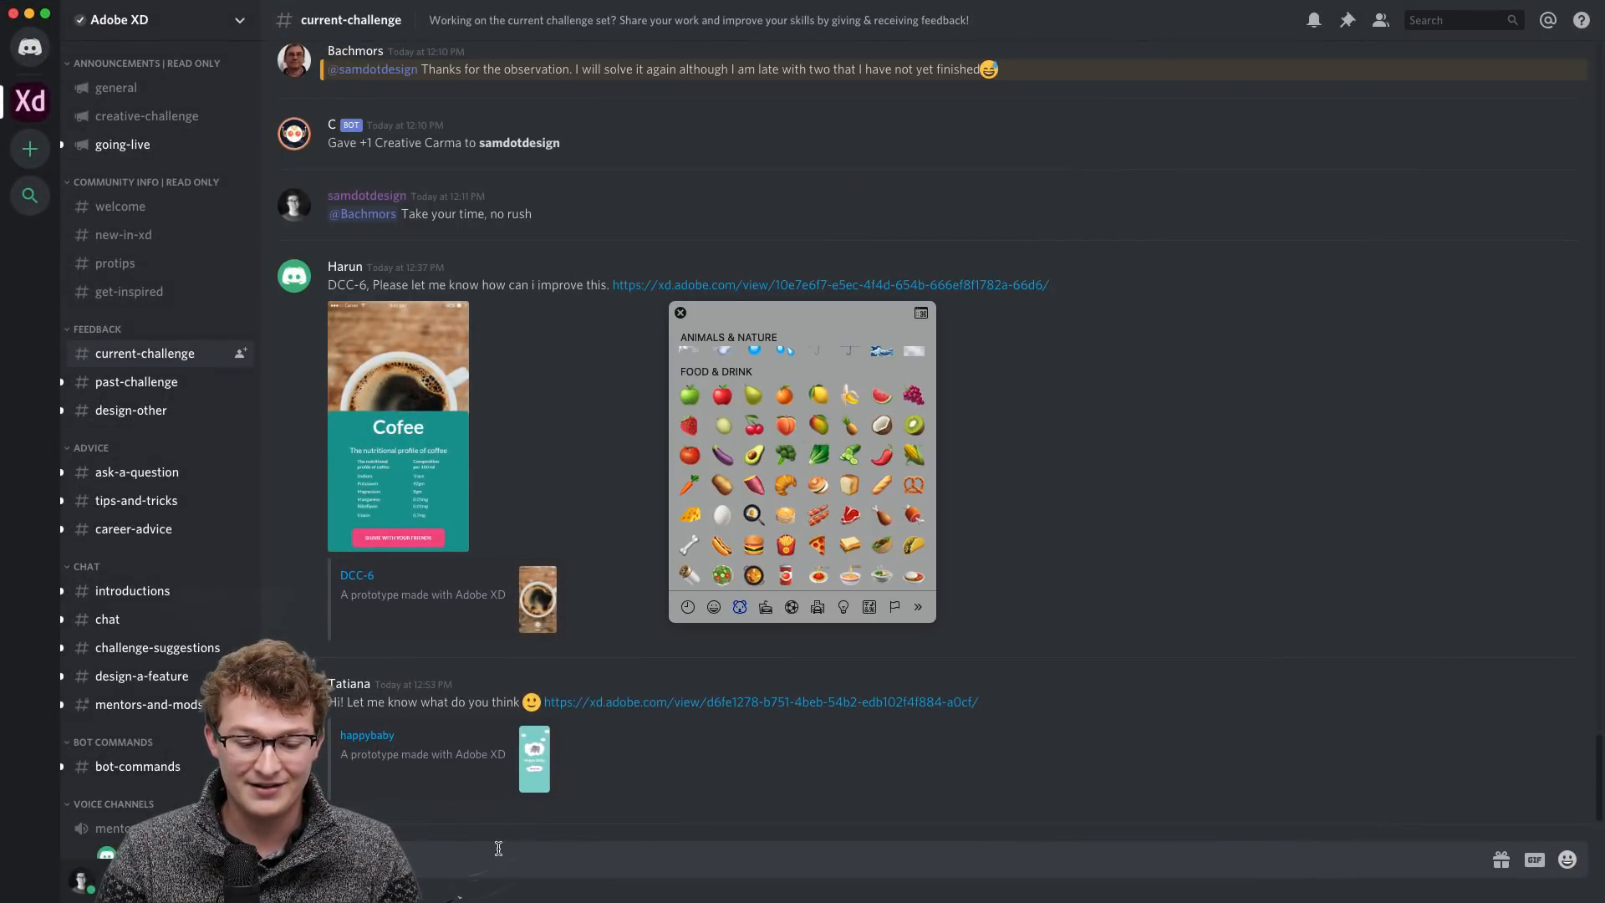
pyautogui.scroll(2, 727, 426)
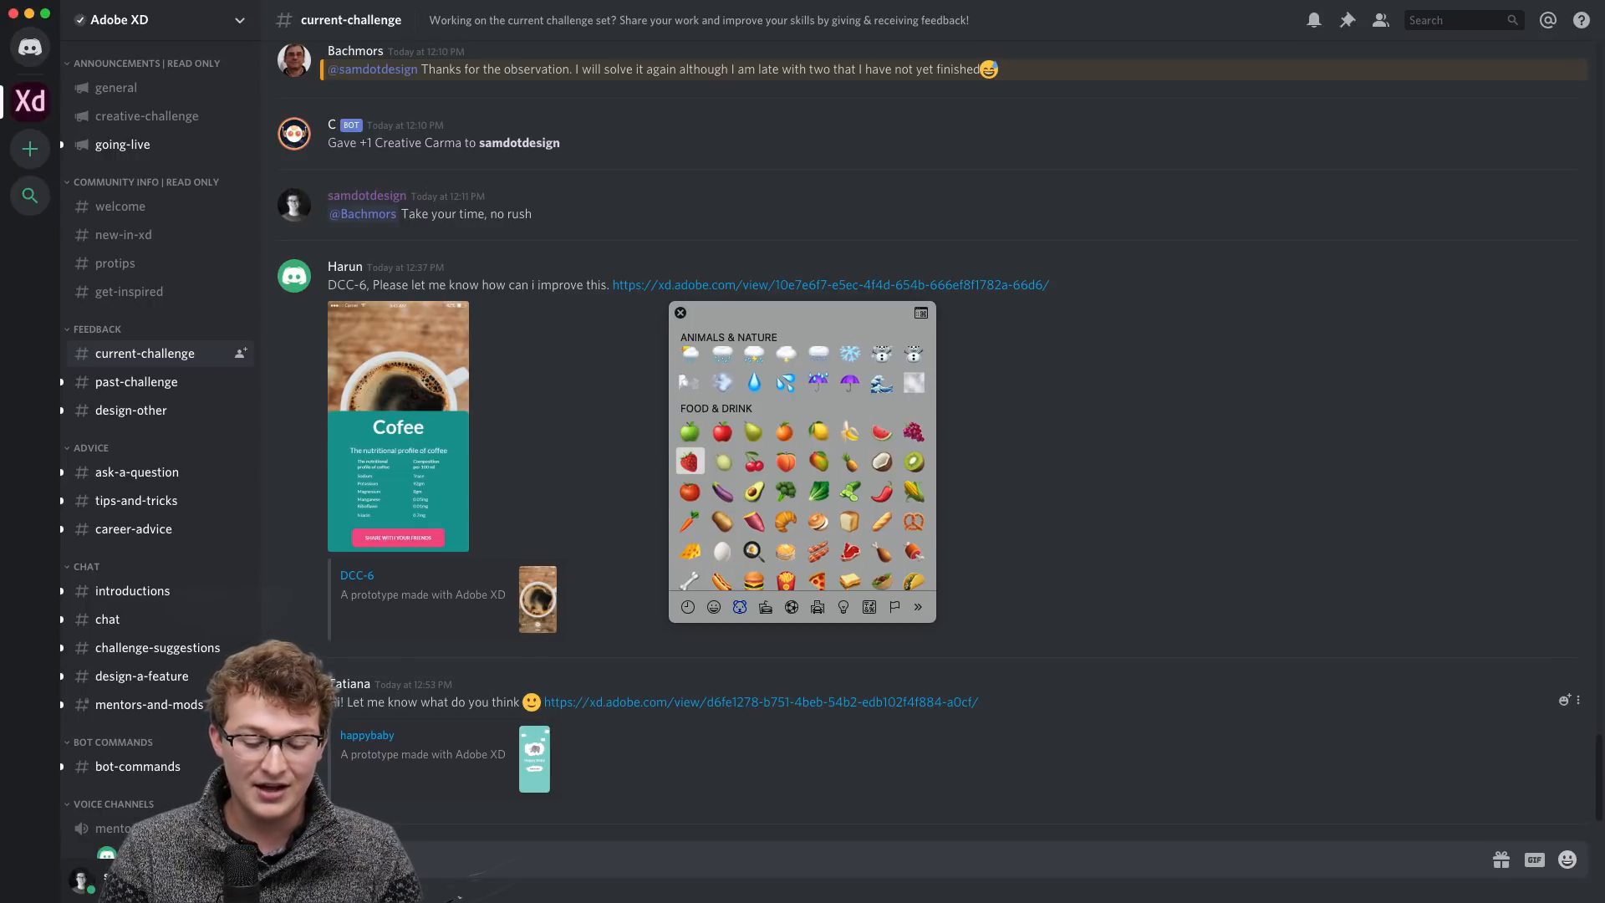
# Step: Return to Adobe XD and add a strawberry emoji in a text area about 105 by 108, below and left of the broccoli
pyautogui.hotkey('ctrl', 'Up')
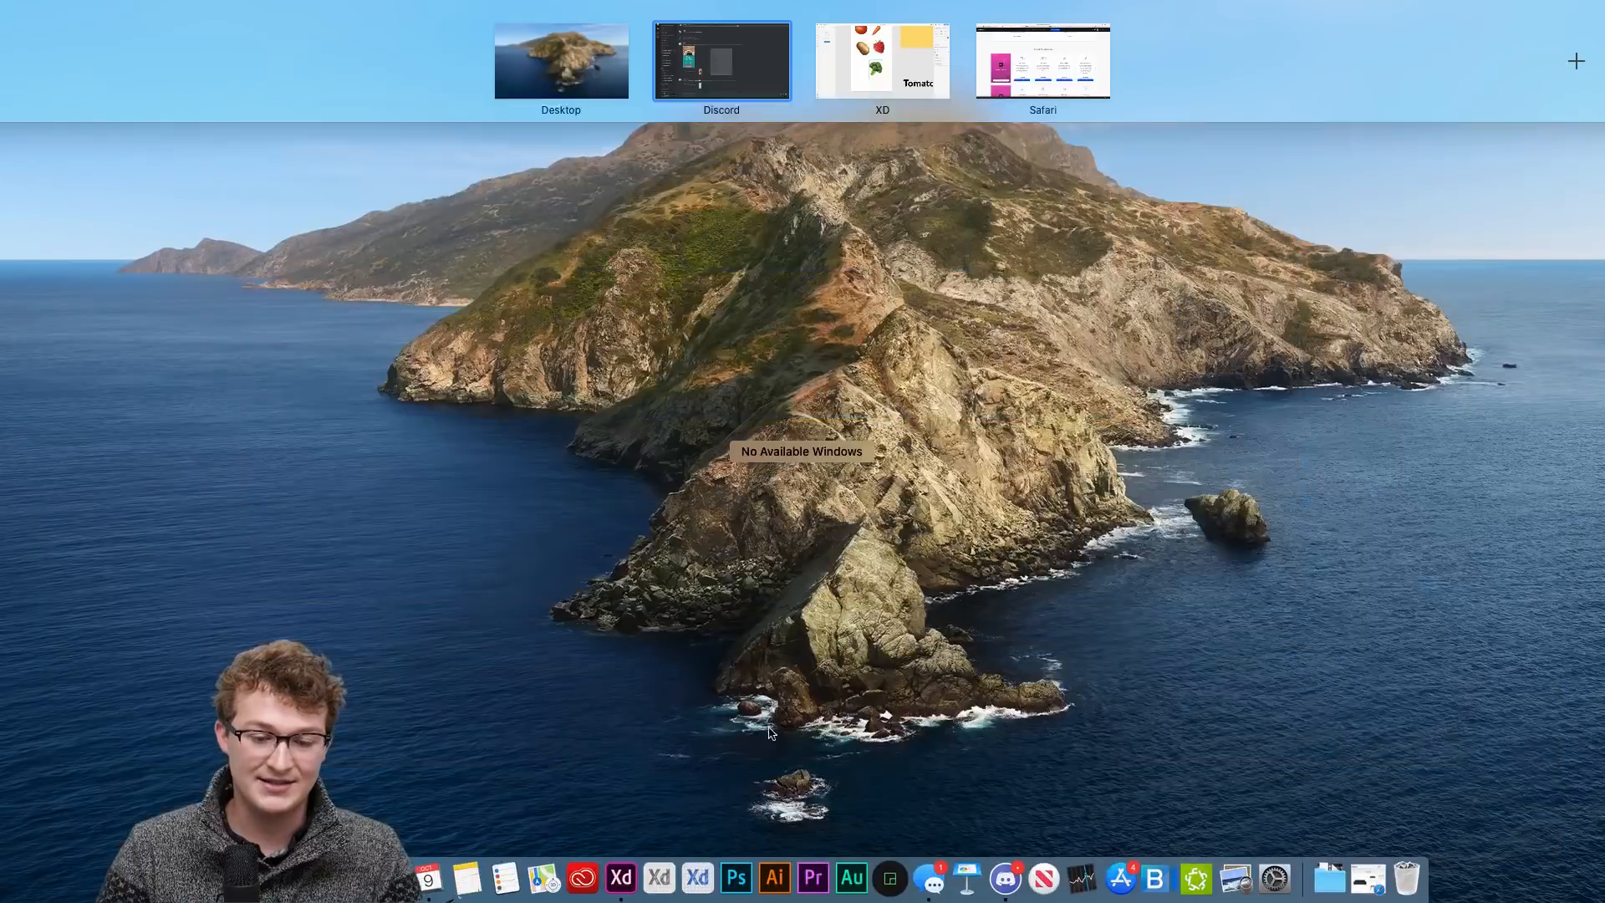
pyautogui.click(881, 71)
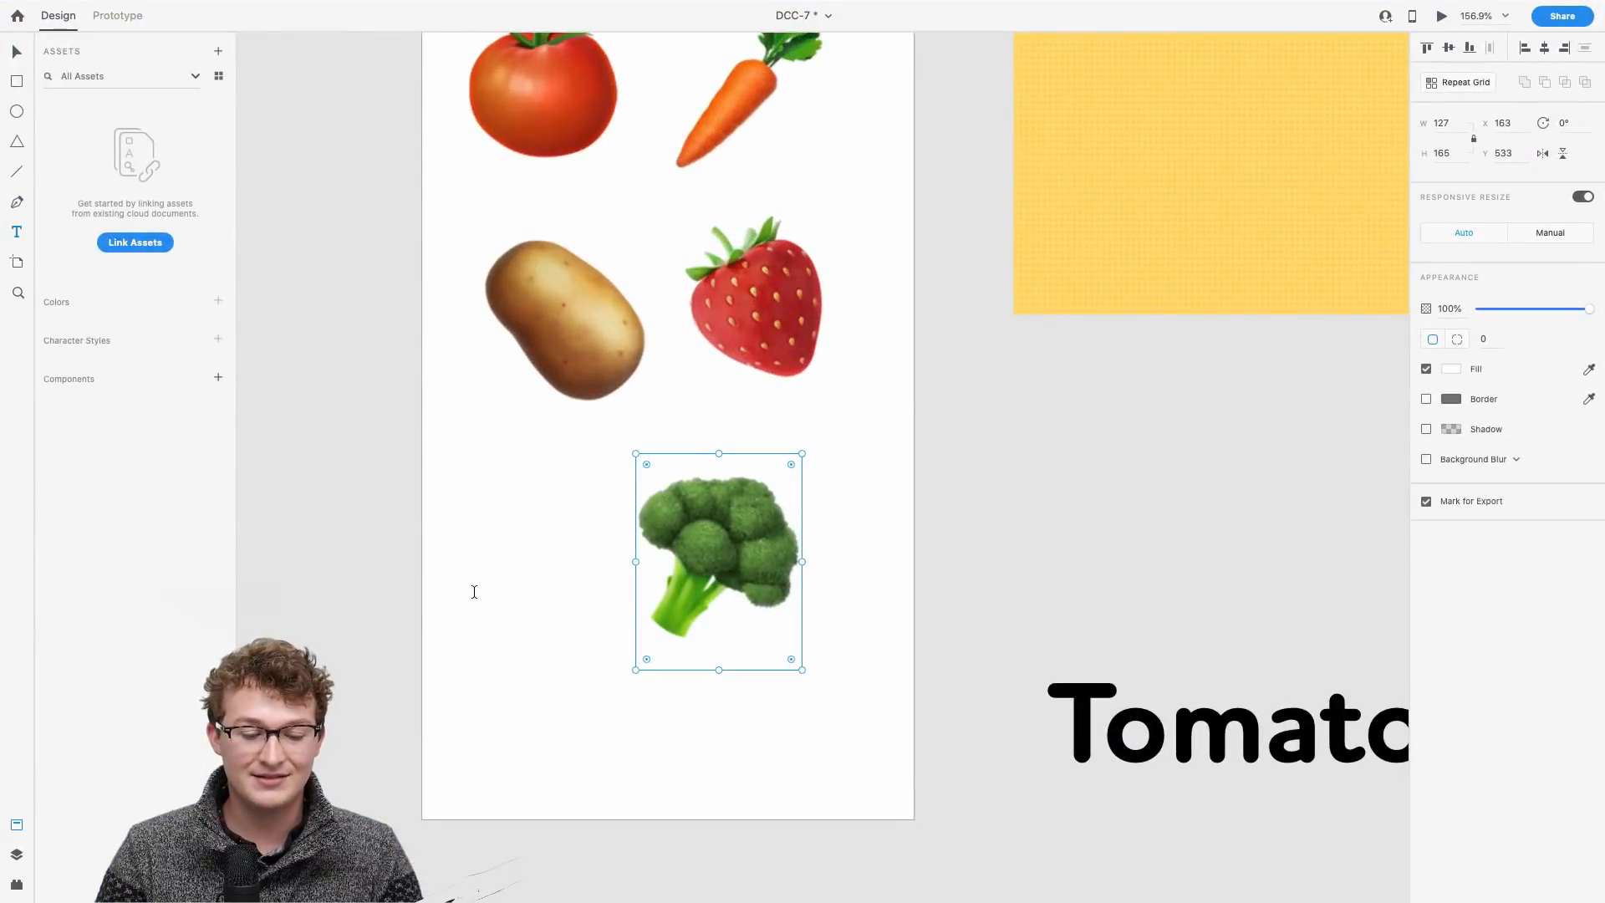
pyautogui.moveTo(474, 592); pyautogui.dragTo(609, 730)
pyautogui.write('🍓')
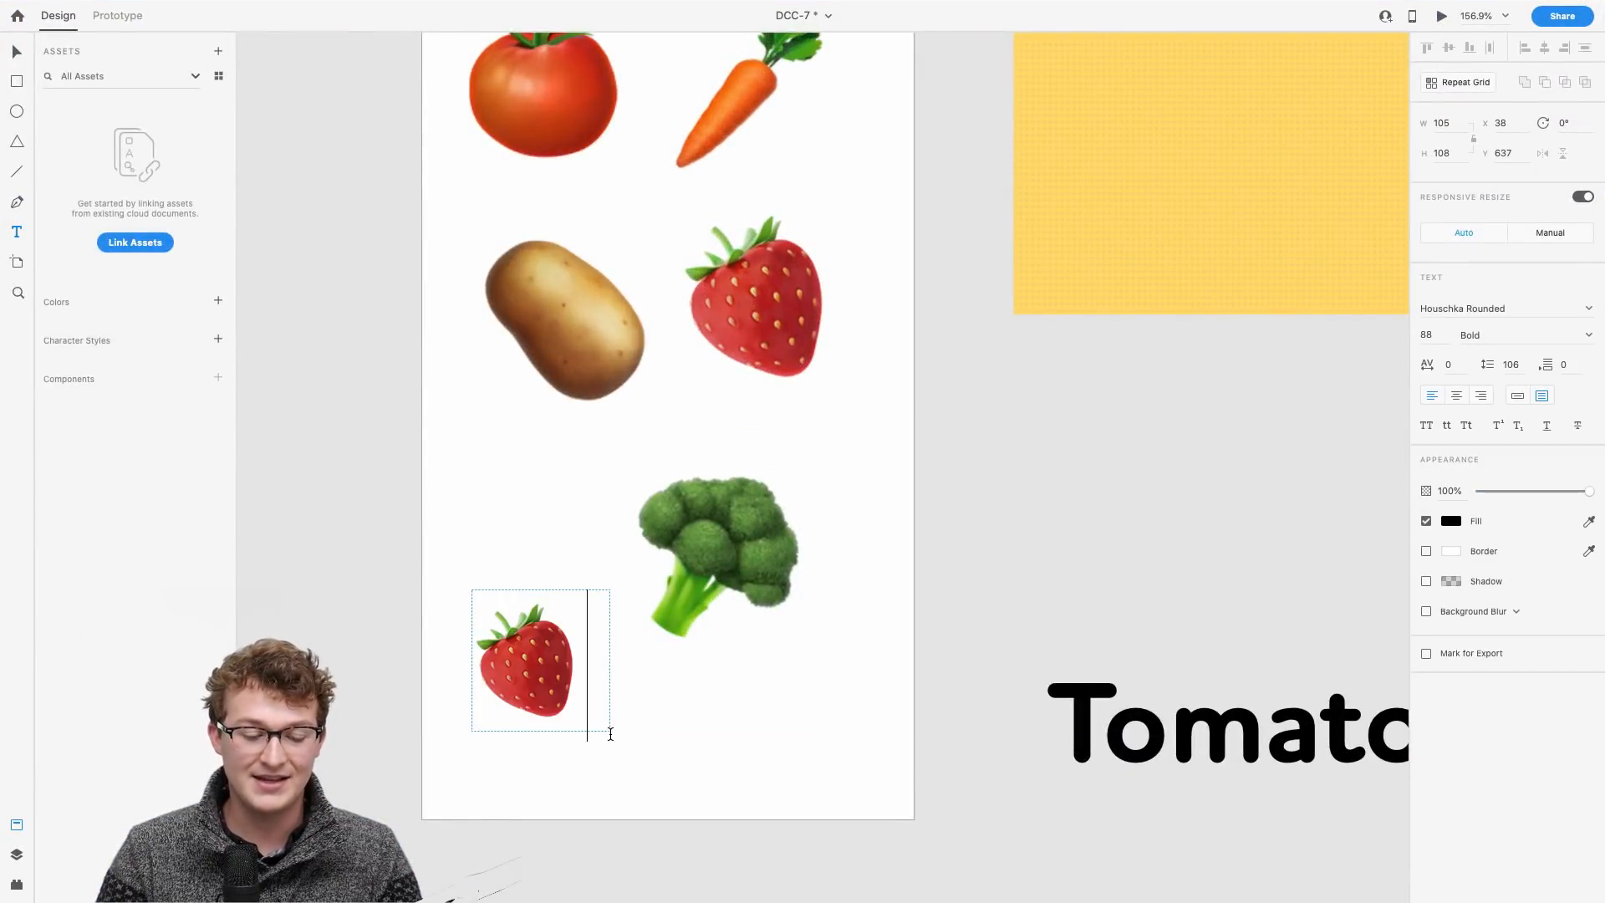
pyautogui.press('Escape')
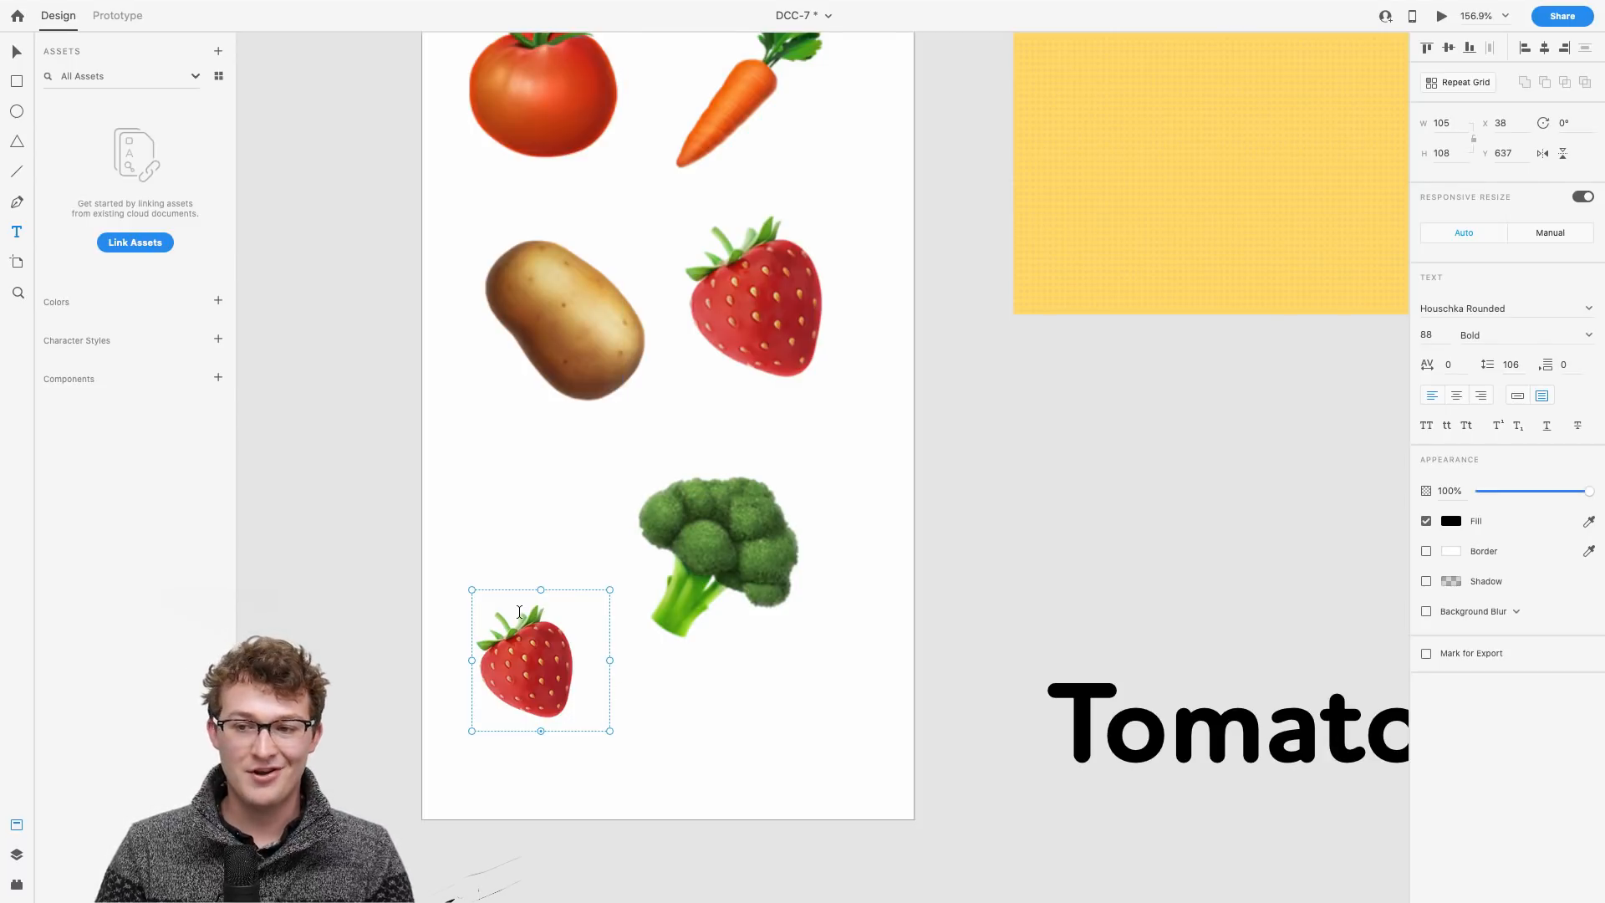
pyautogui.moveTo(201, 1)
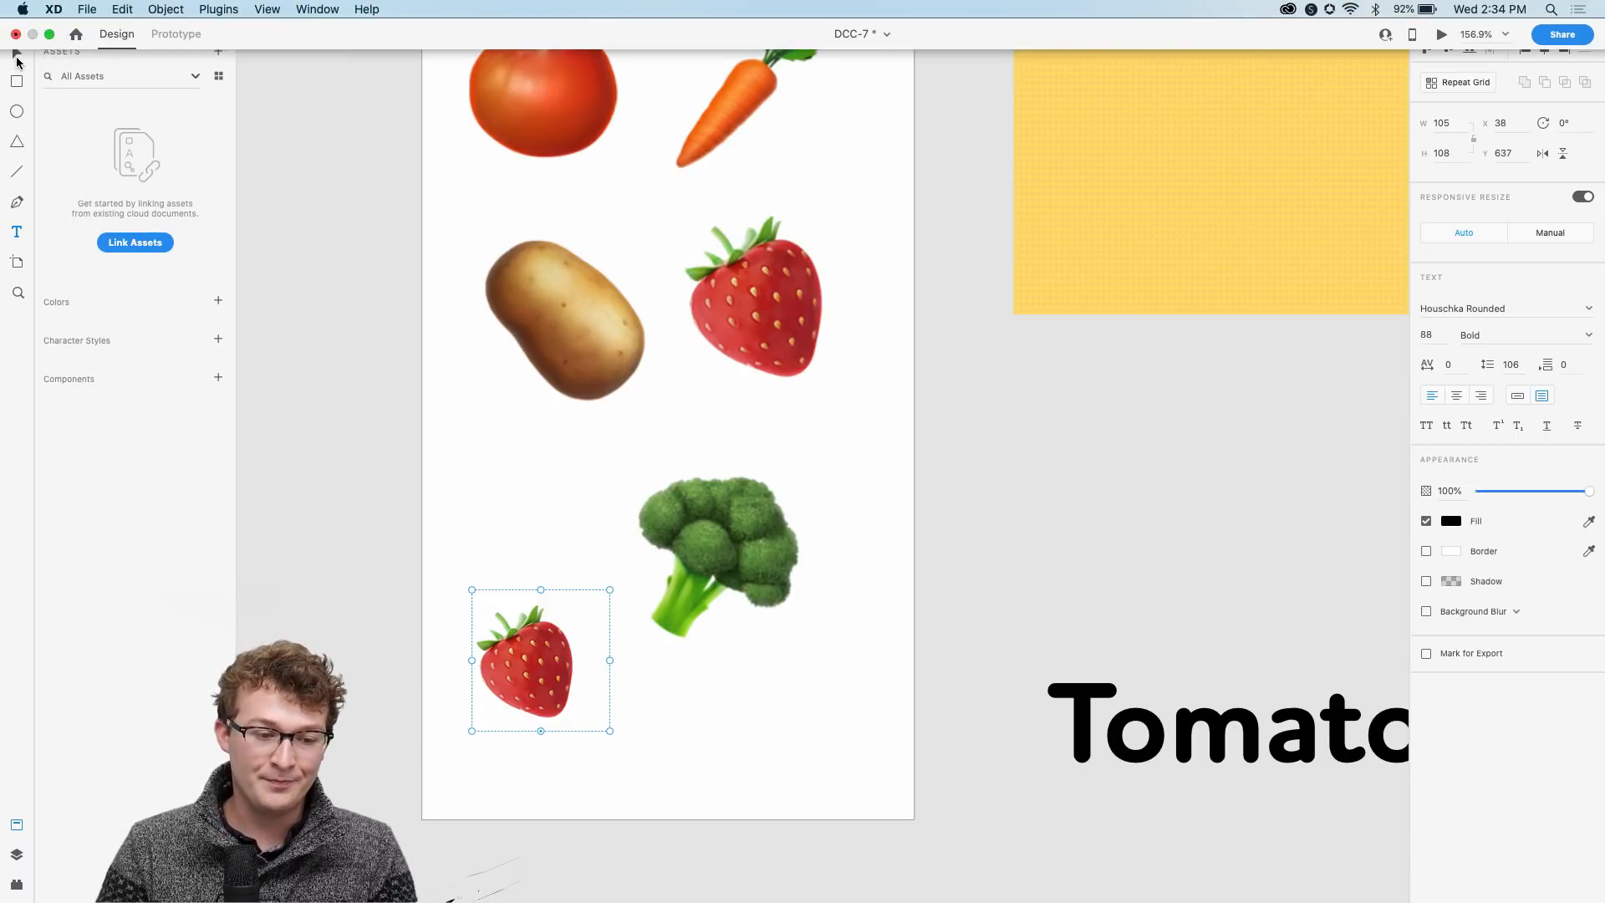
pyautogui.press('Escape')
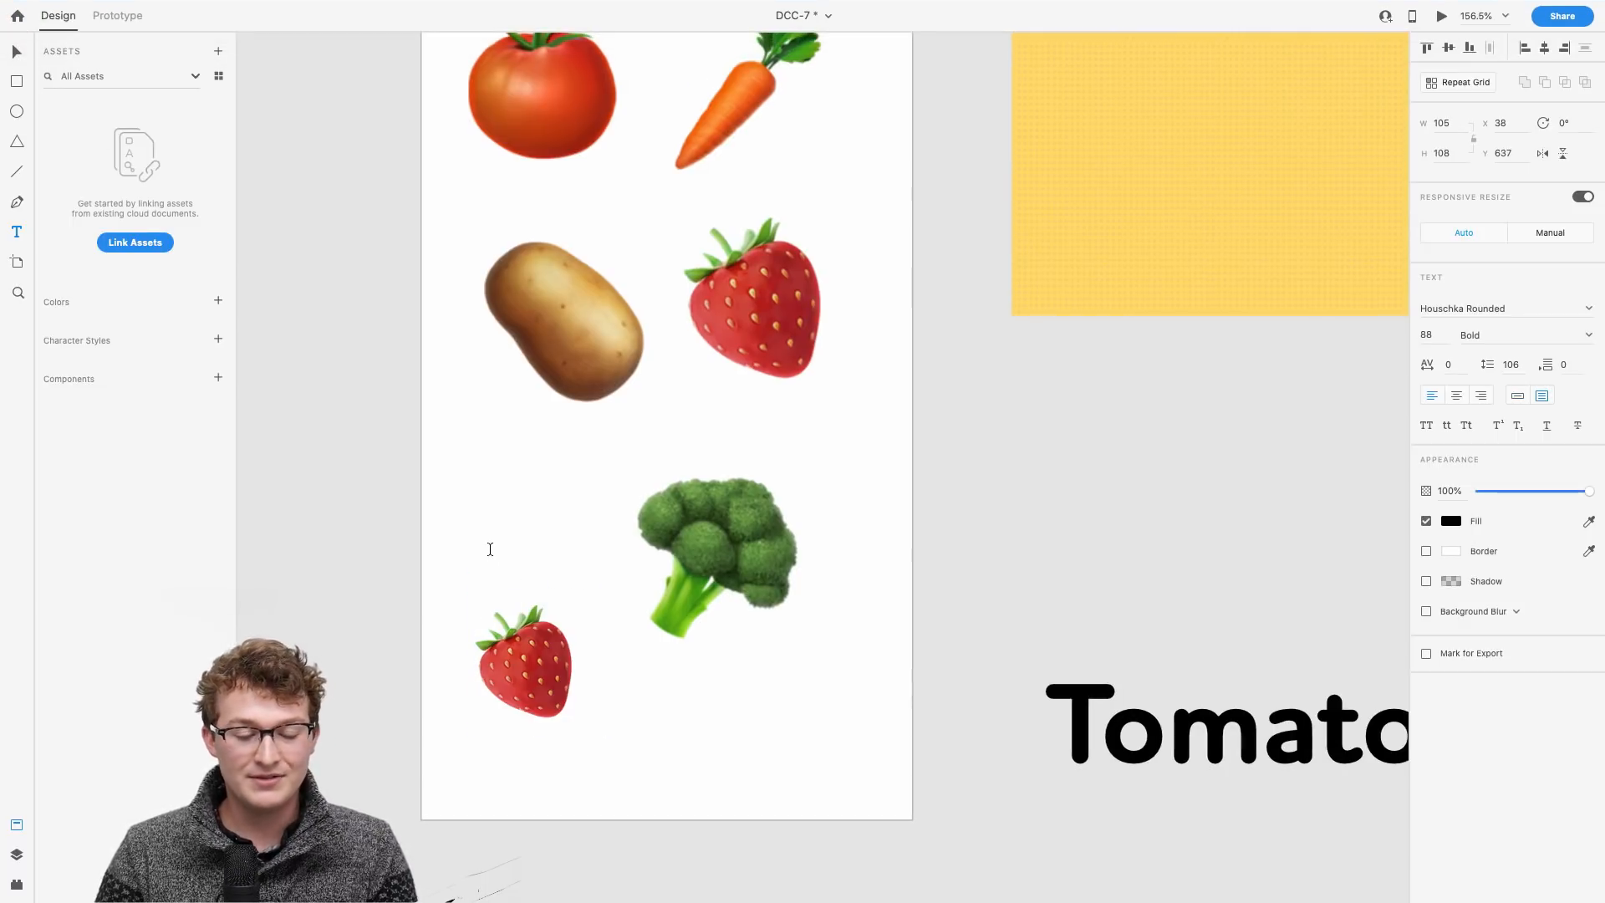
# Step: Examine how the strawberry emoji renders beside the broccoli image at different magnifications
pyautogui.scroll(-10, 525, 607)
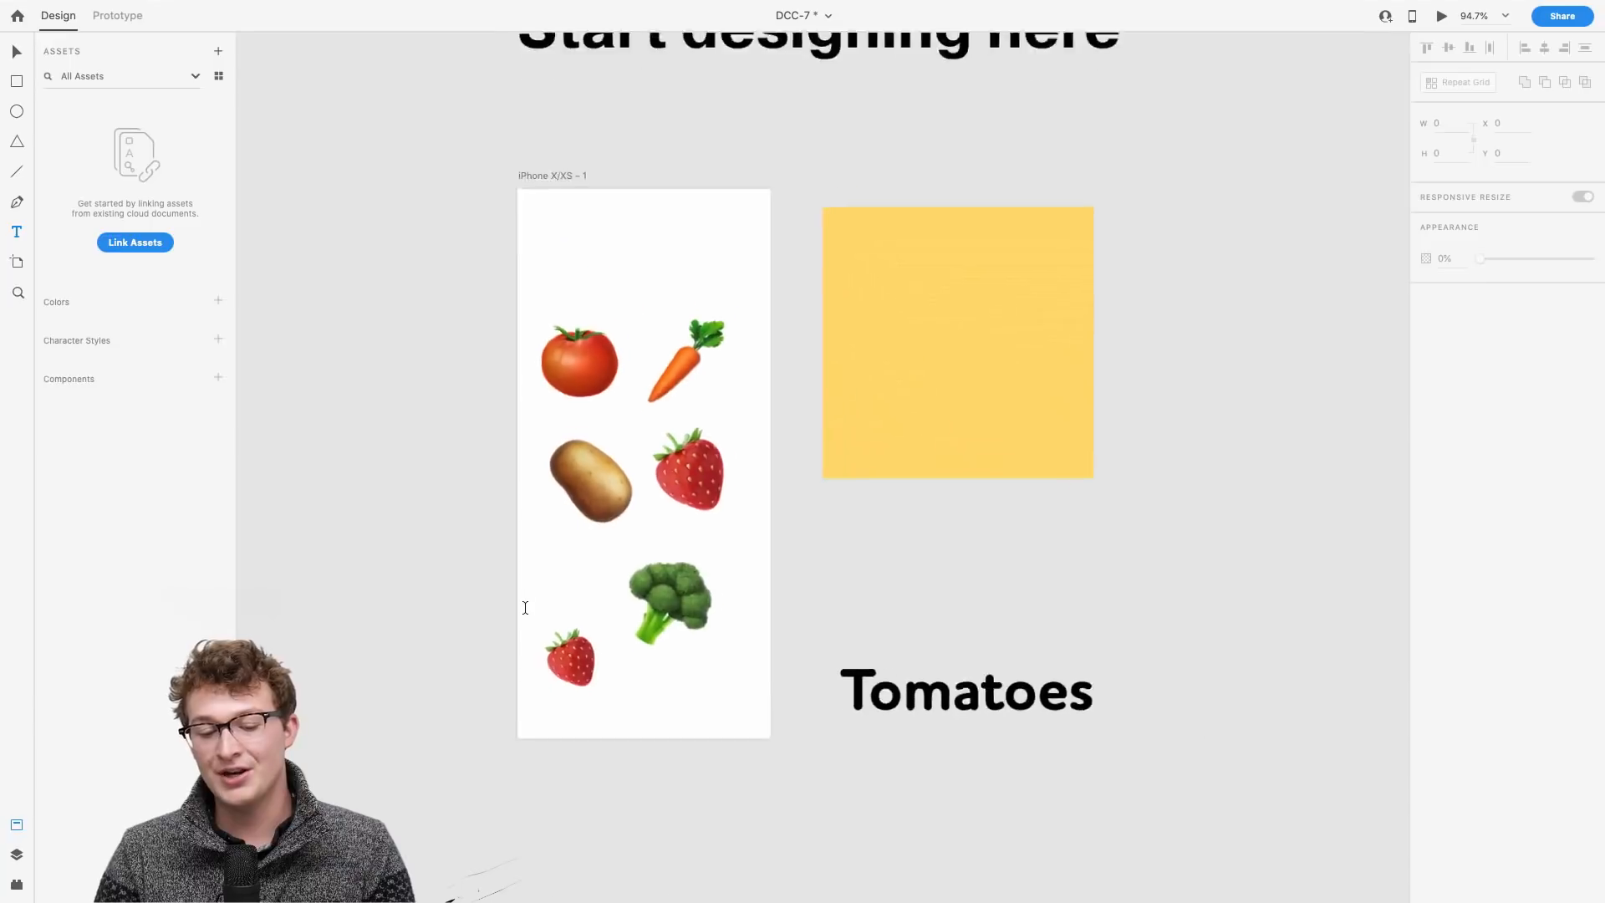
pyautogui.scroll(5, 525, 607)
pyautogui.scroll(8, 525, 608)
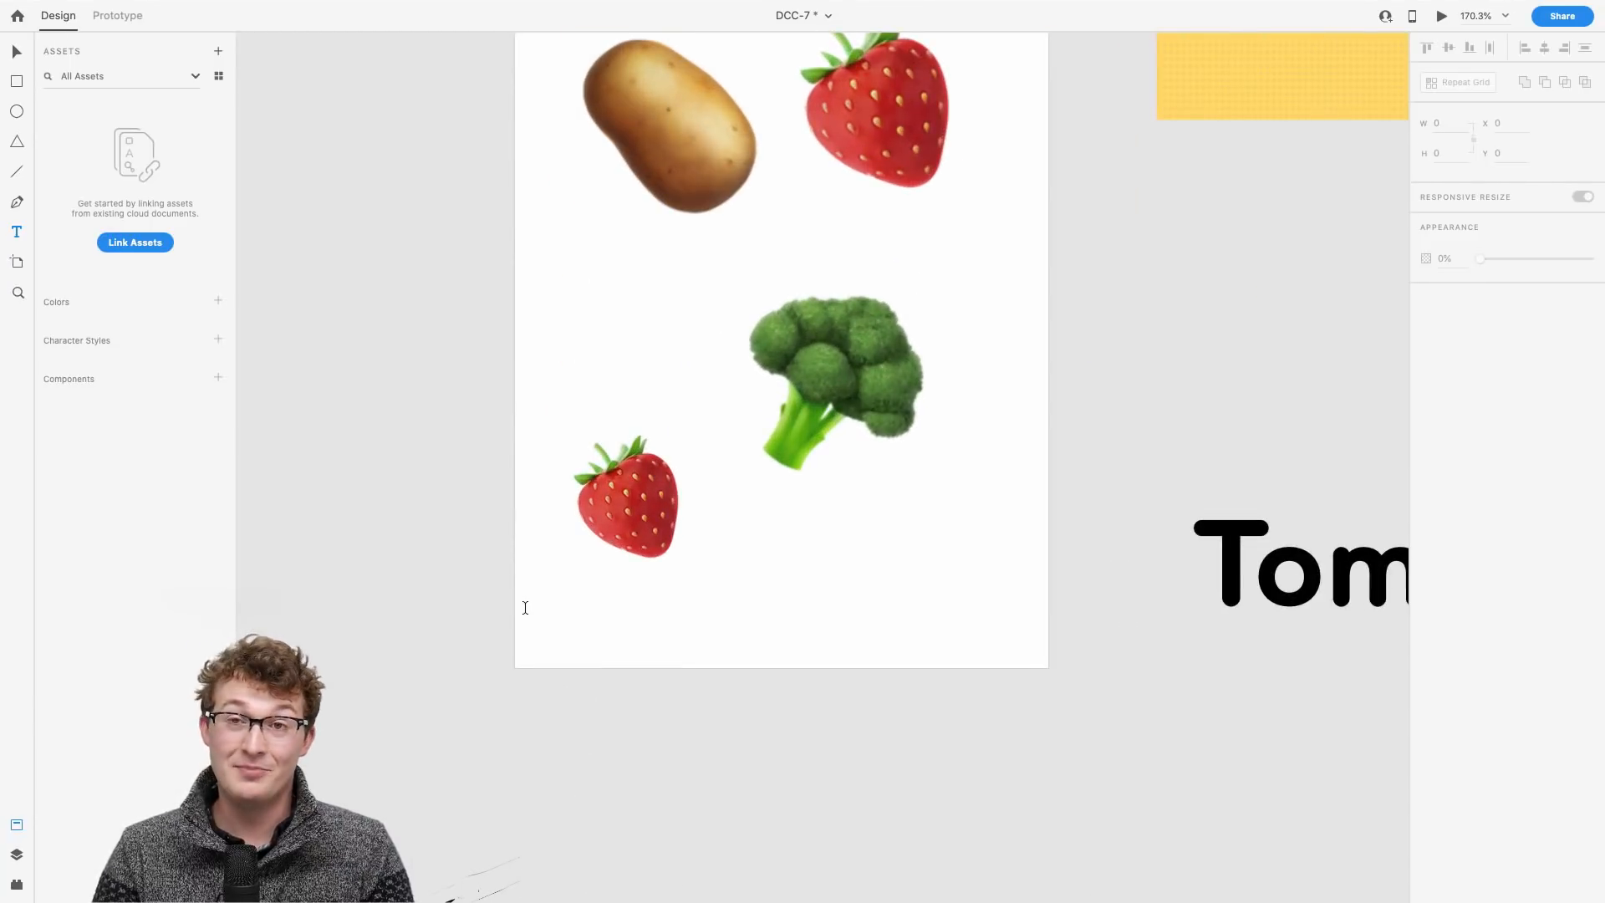
pyautogui.hscroll(1, 574, 566)
pyautogui.scroll(3, 574, 566)
pyautogui.scroll(-3, 573, 566)
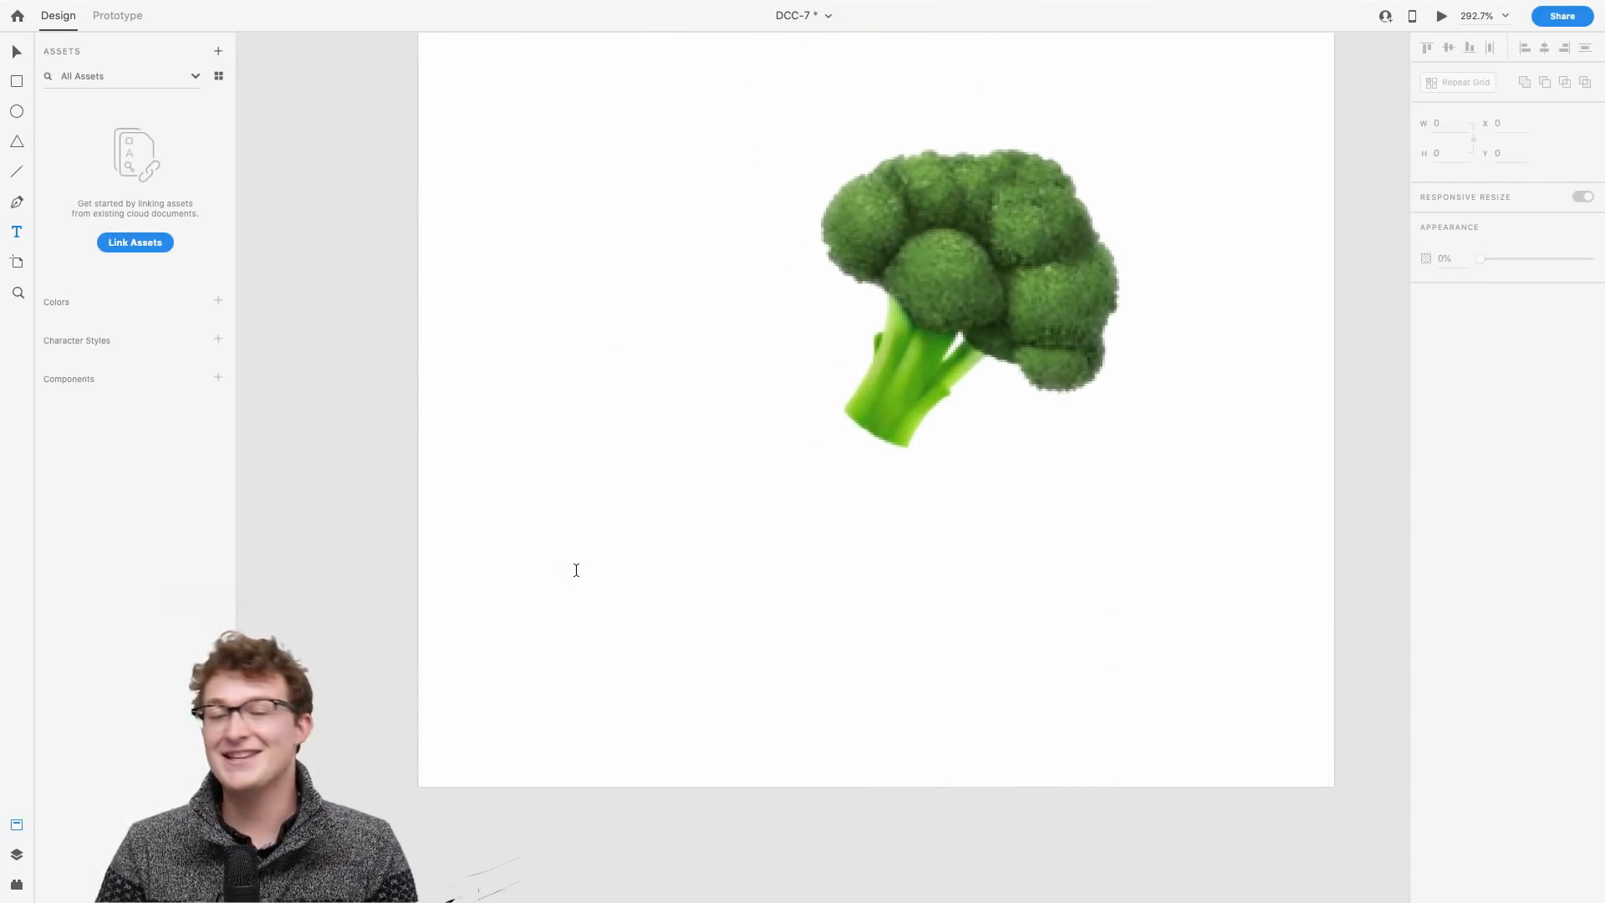
pyautogui.scroll(1, 576, 571)
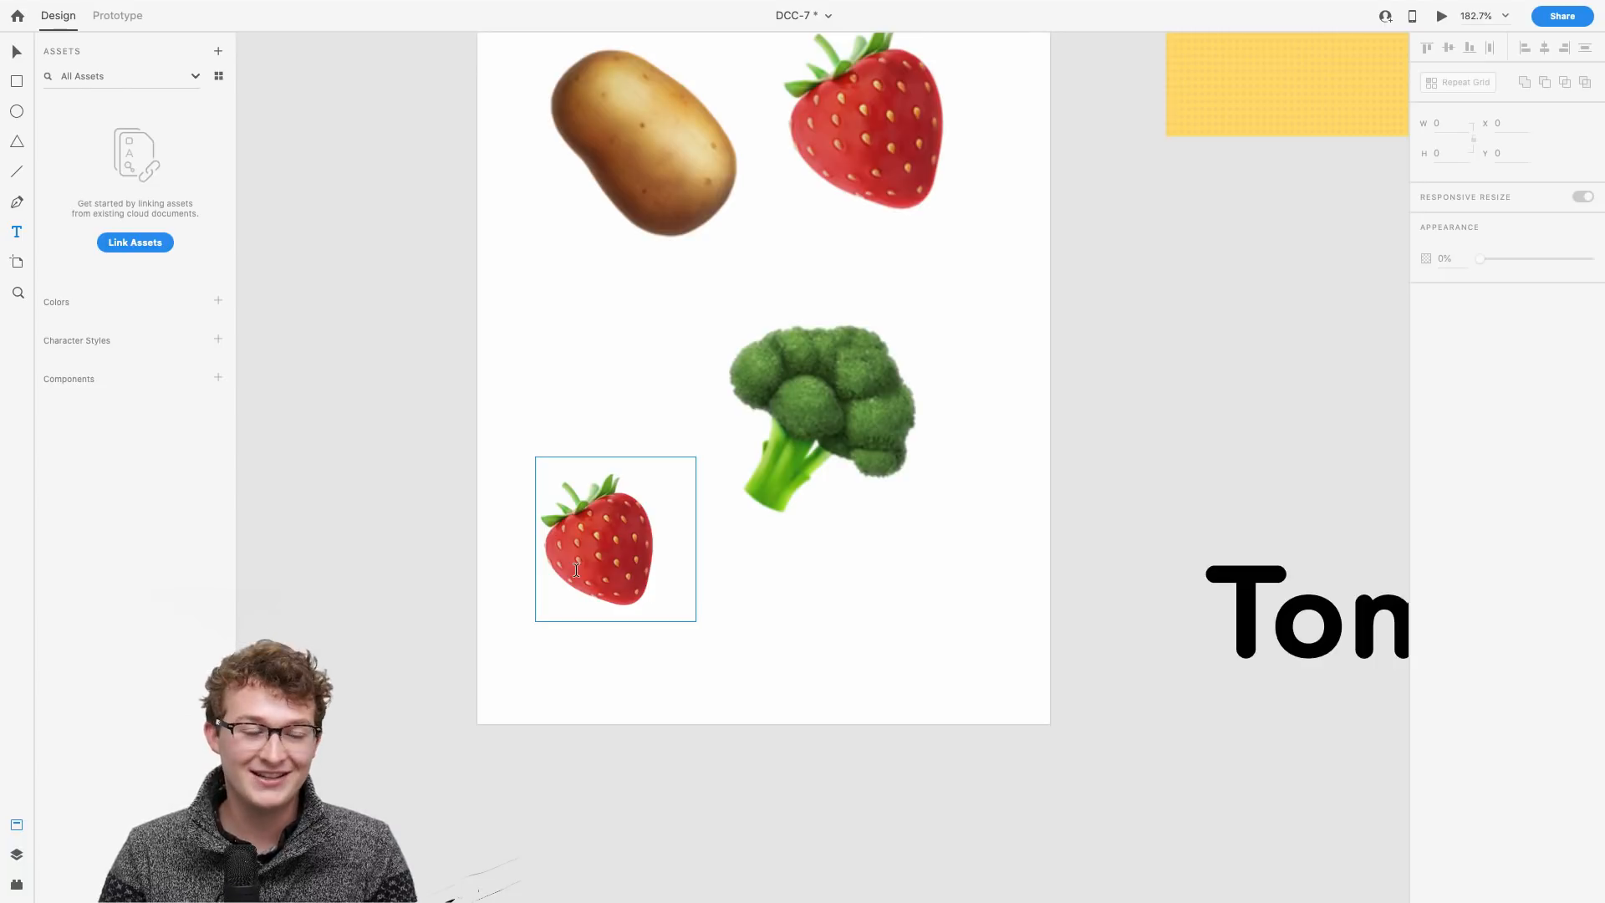
pyautogui.scroll(2, 576, 571)
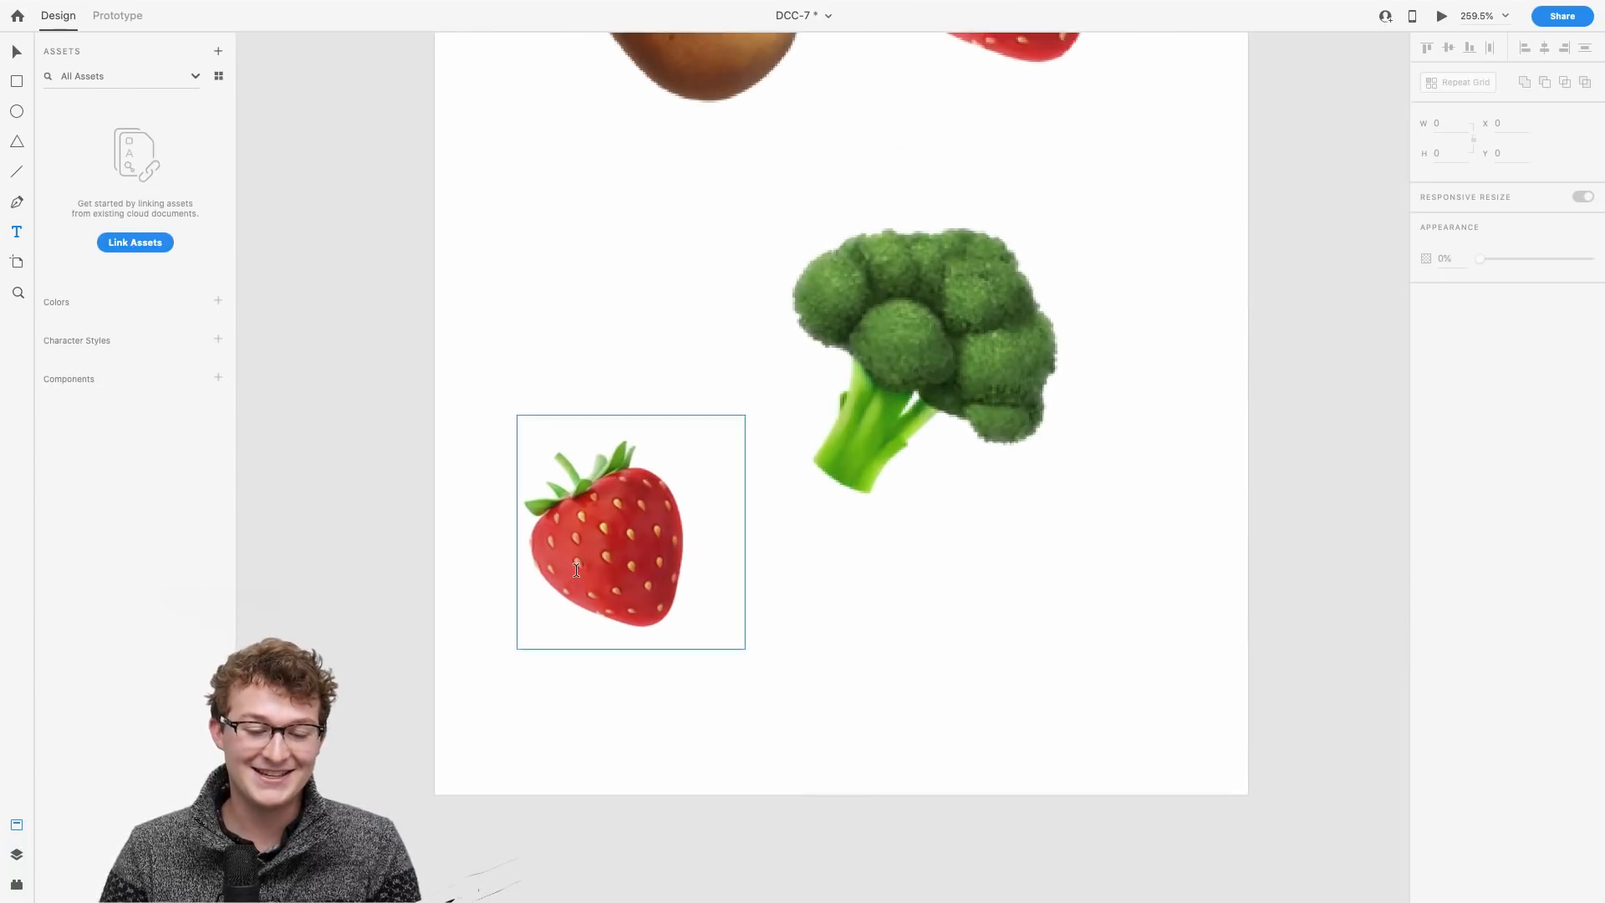
pyautogui.scroll(-3, 576, 571)
pyautogui.scroll(2, 577, 585)
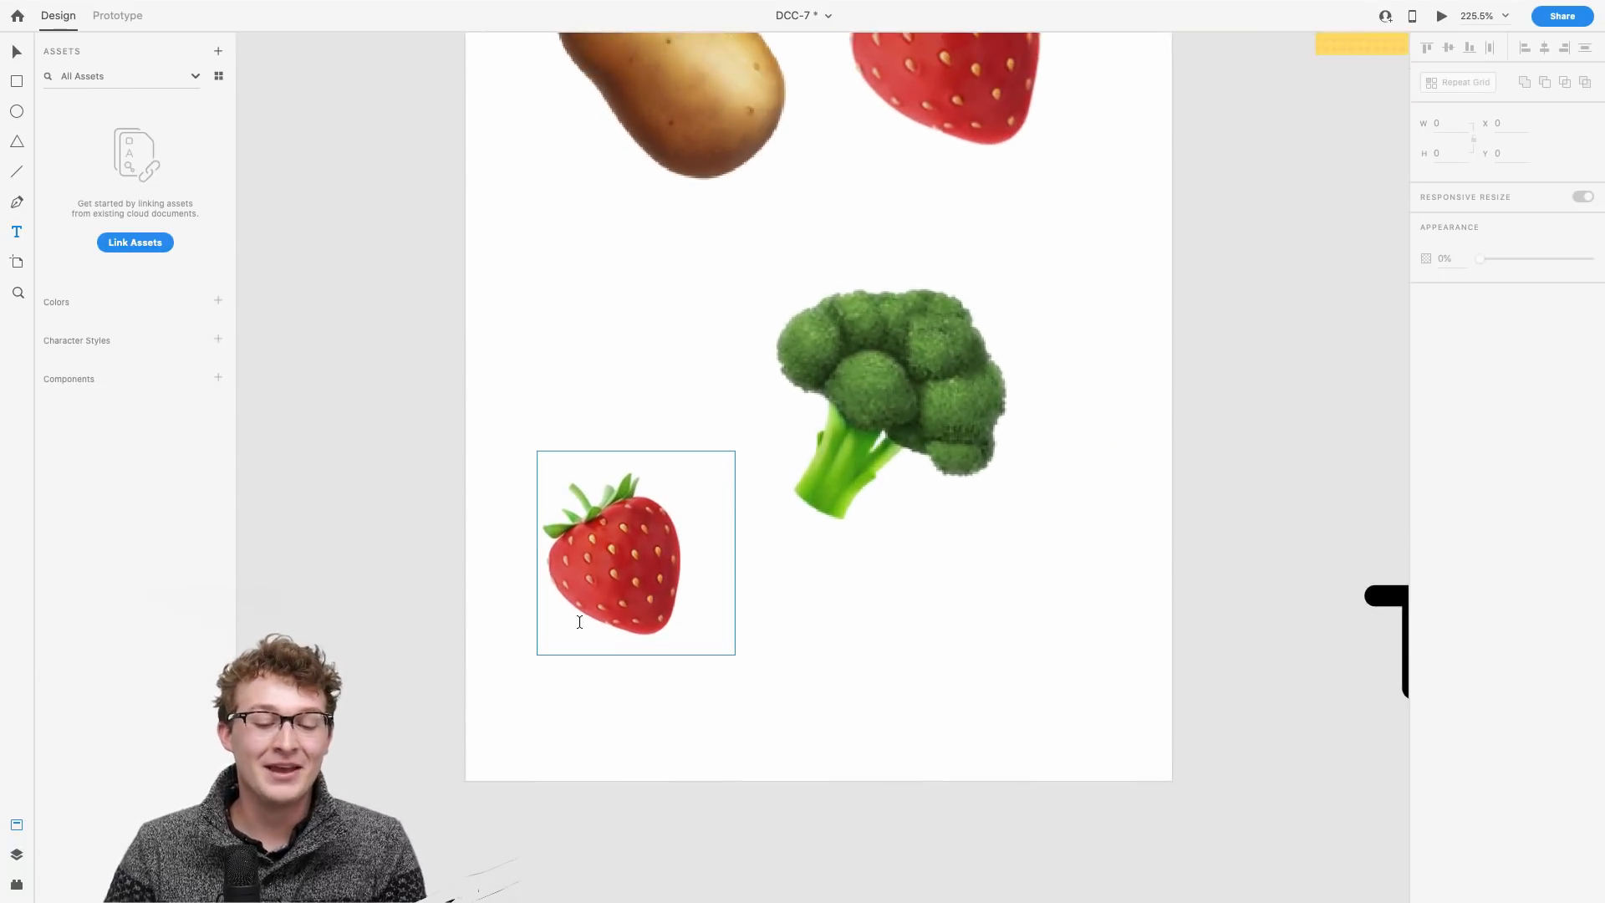
pyautogui.scroll(3, 601, 593)
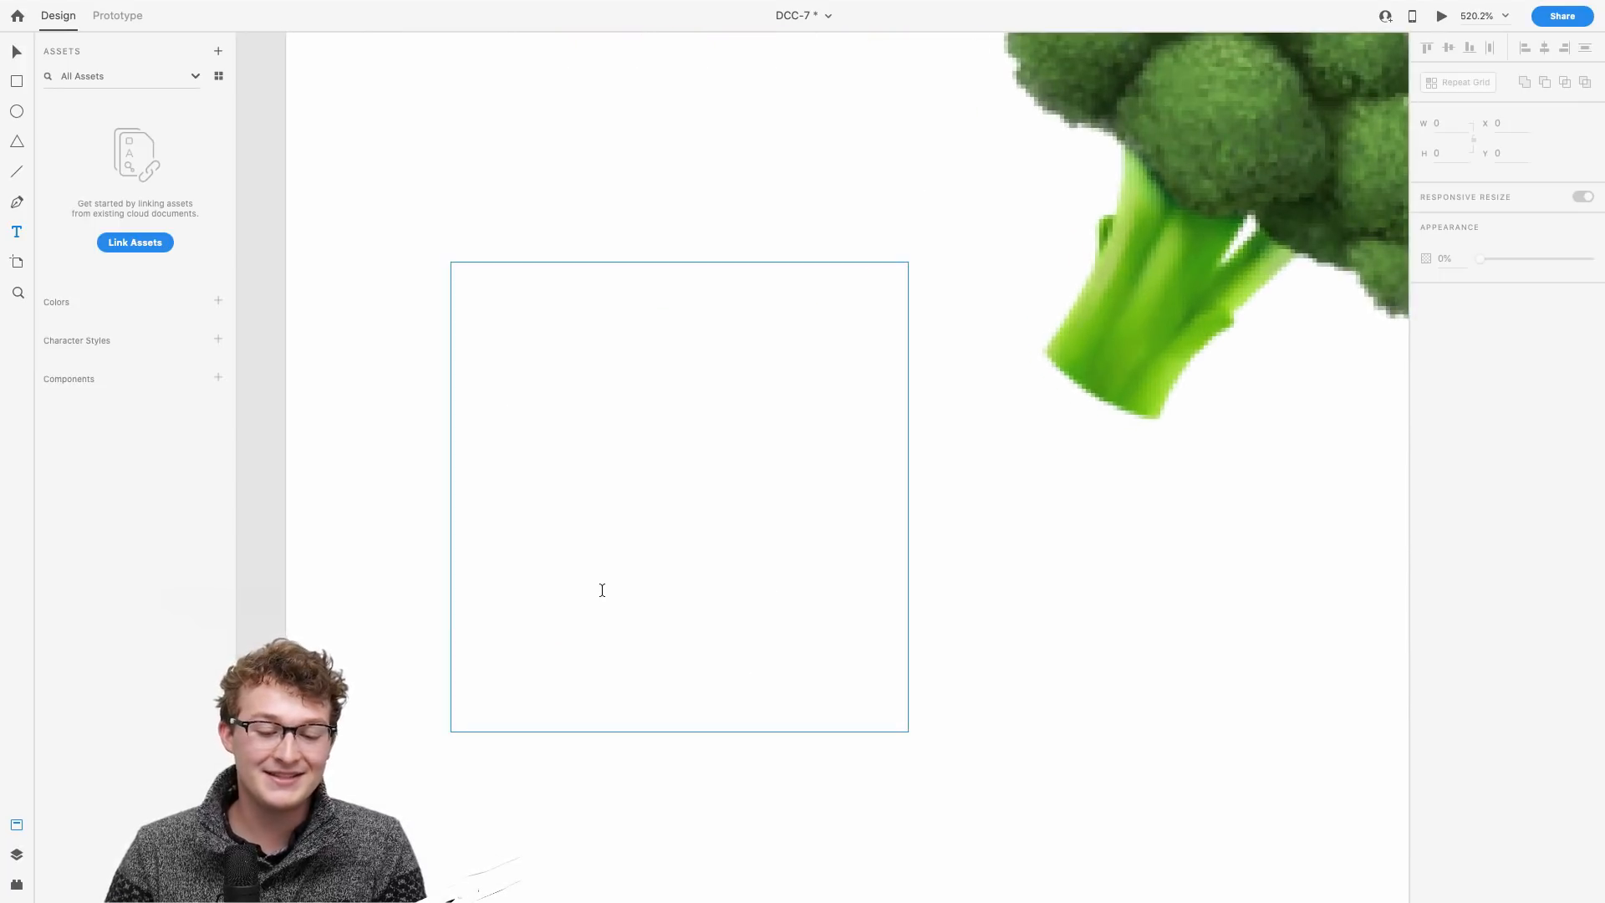
pyautogui.scroll(-1, 600, 593)
pyautogui.scroll(2, 602, 590)
pyautogui.scroll(-5, 602, 590)
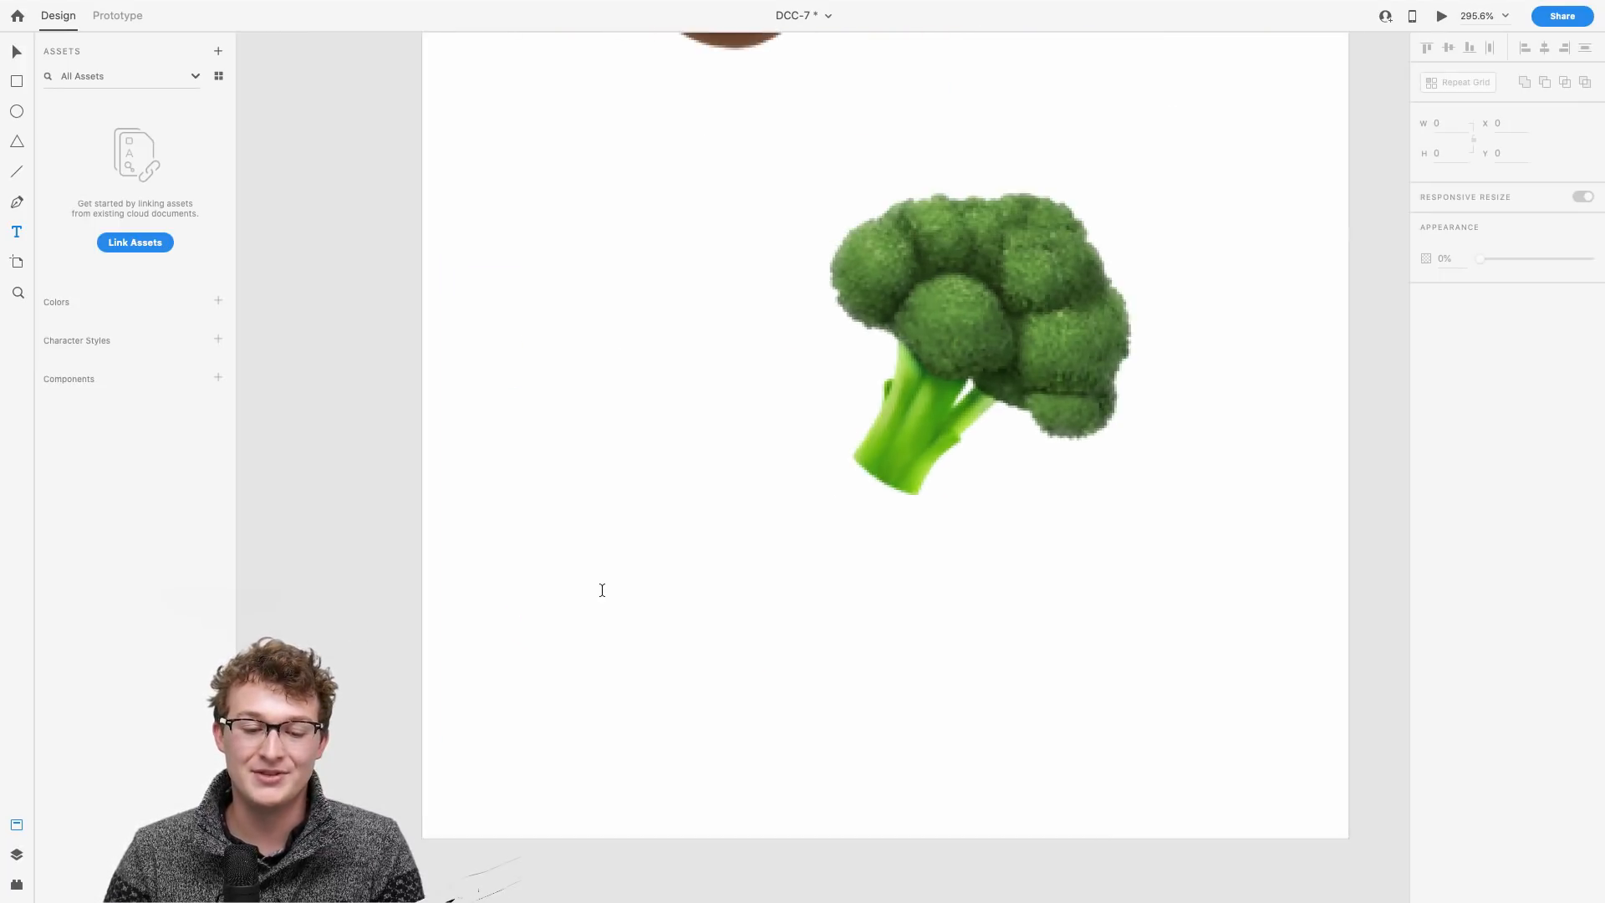
pyautogui.scroll(-2, 602, 590)
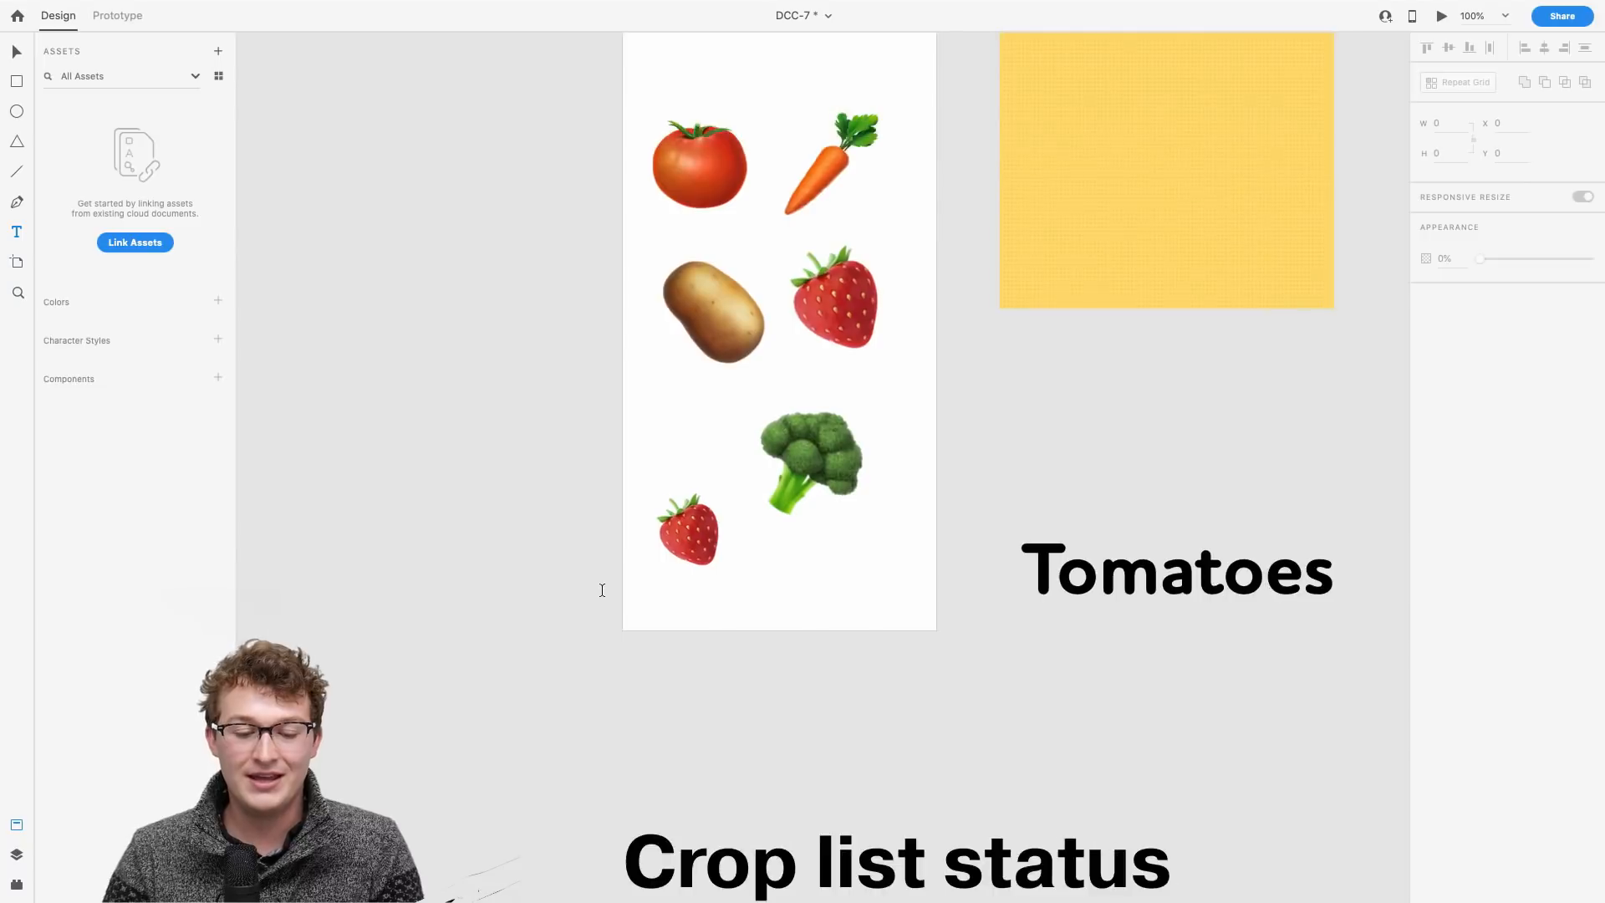
# Step: Move the strawberry emoji up level with the broccoli, at about X 33, Y 562, and set its font size to 100
pyautogui.press('v')
pyautogui.click(600, 687)
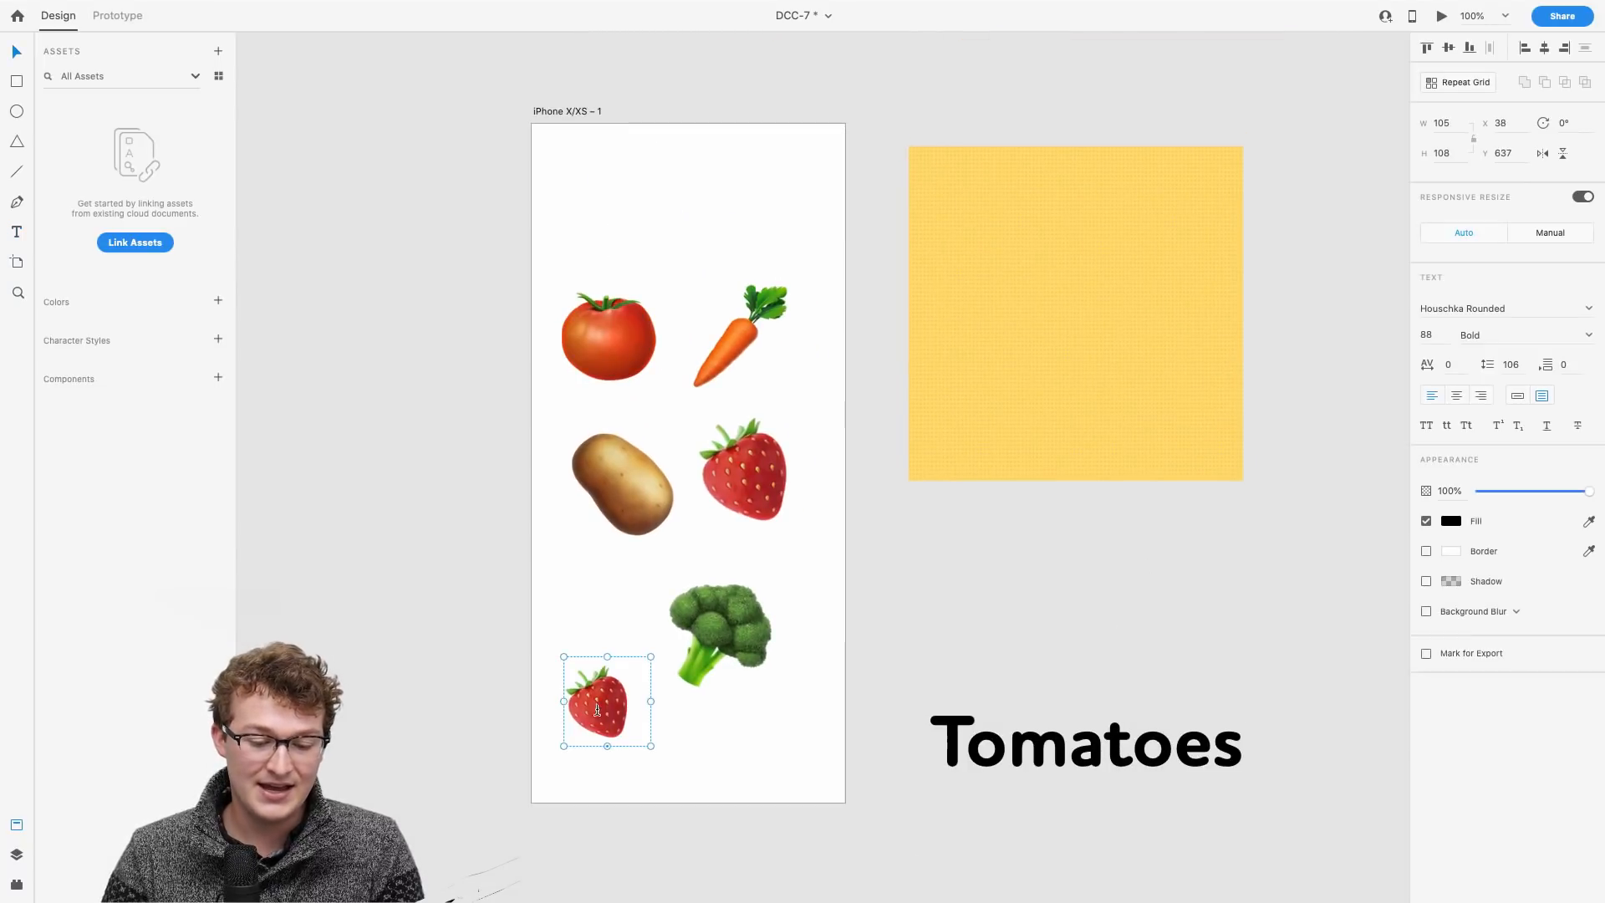
pyautogui.moveTo(586, 665); pyautogui.dragTo(582, 602)
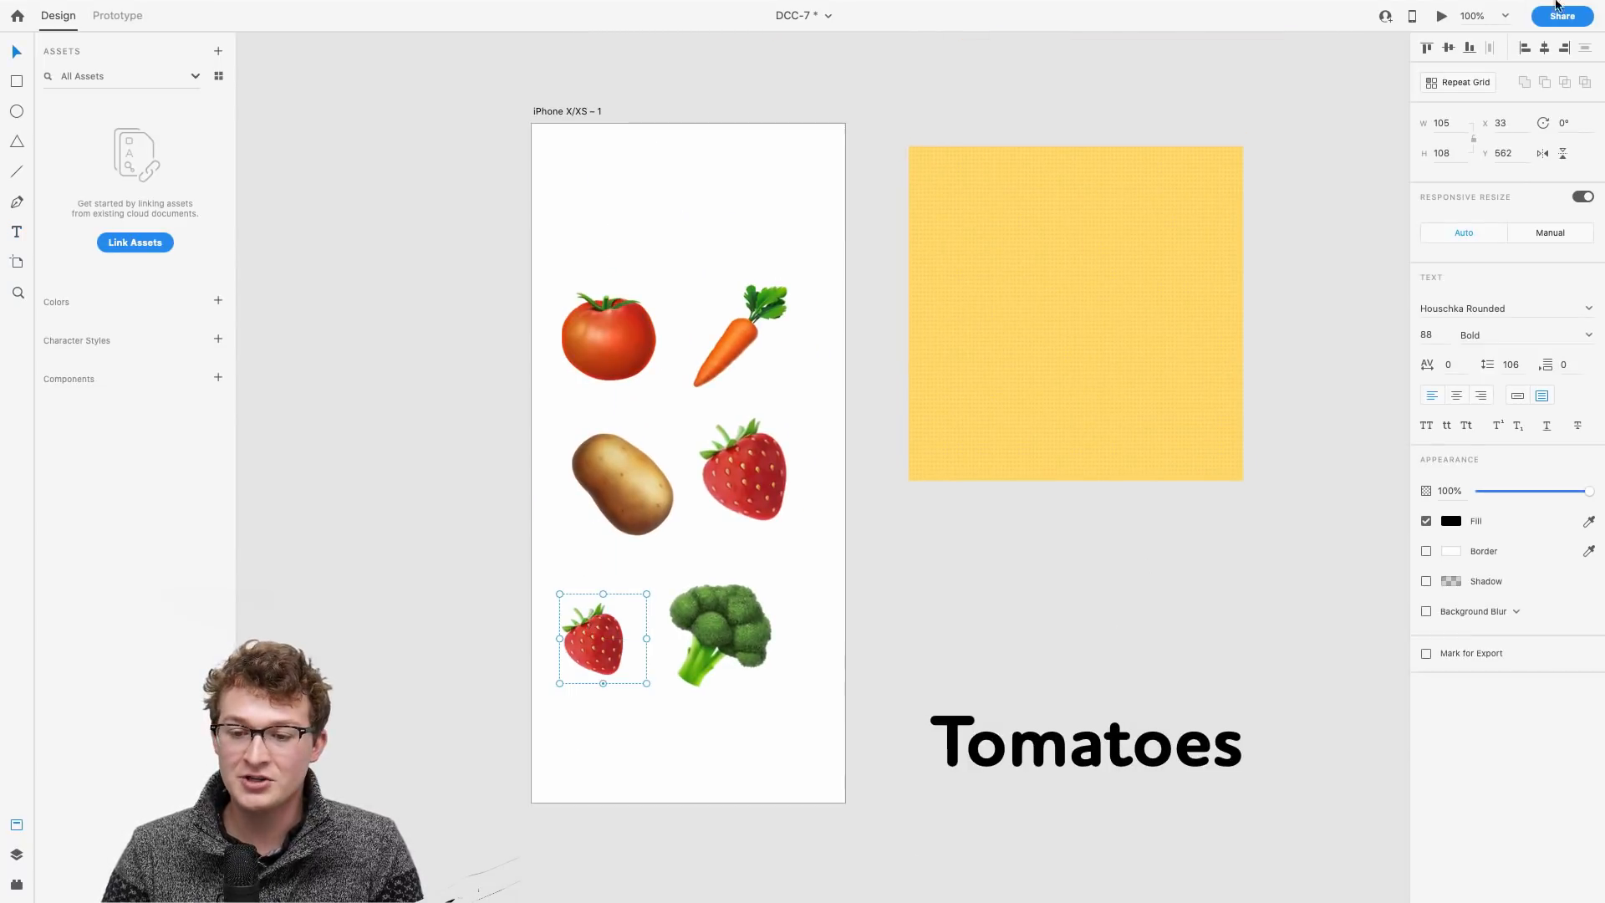
pyautogui.moveTo(646, 685); pyautogui.dragTo(680, 753)
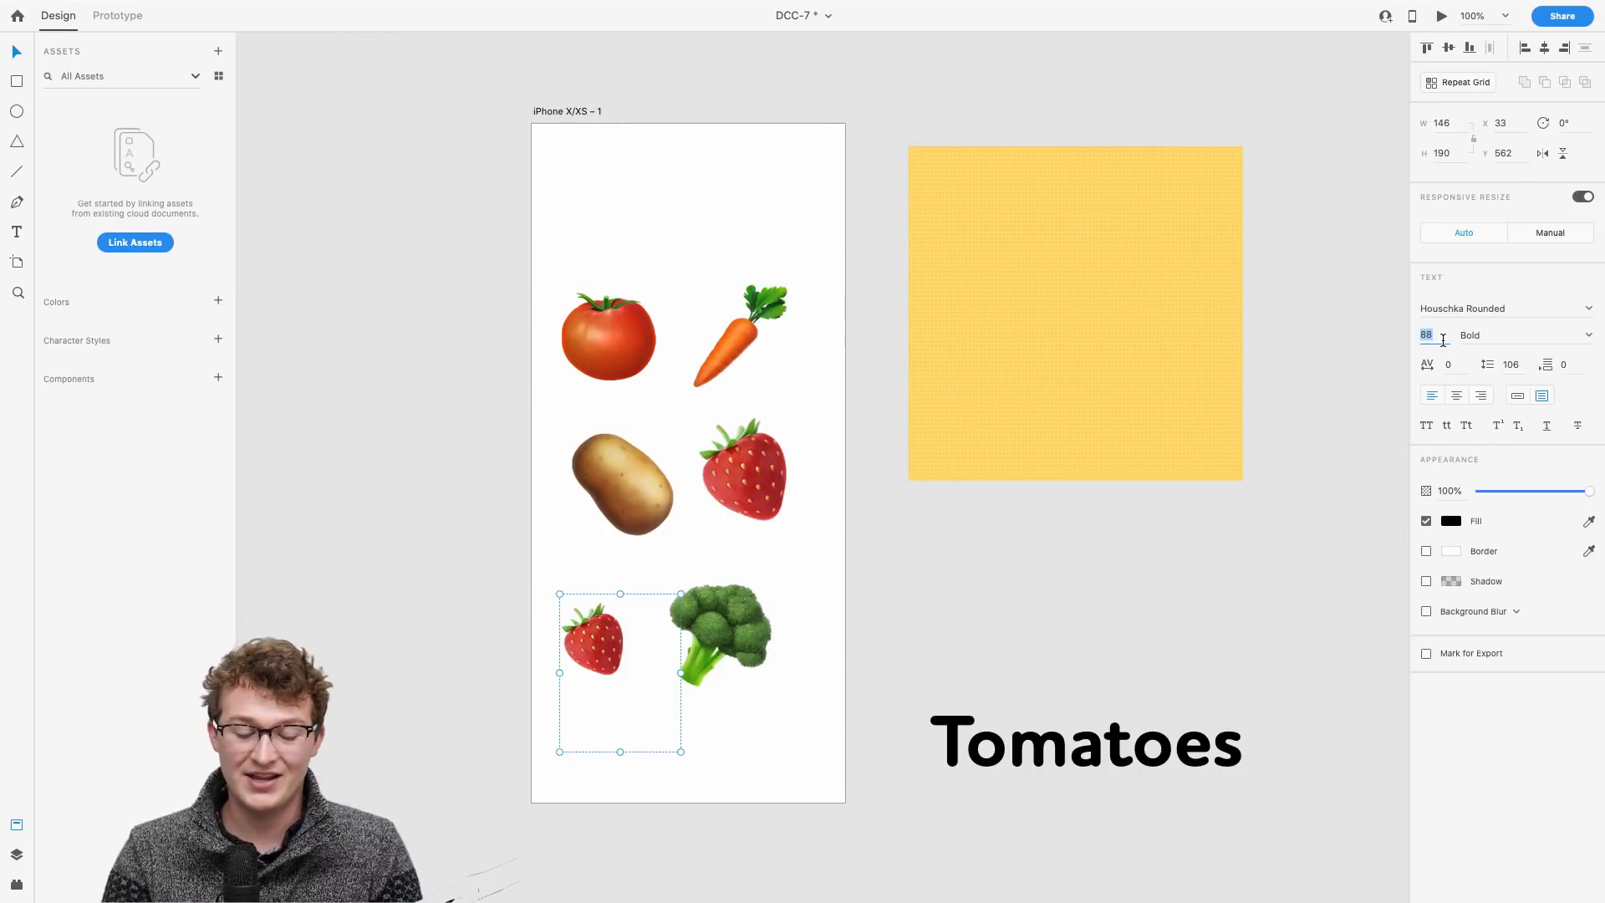
pyautogui.write('00')
pyautogui.press('Return')
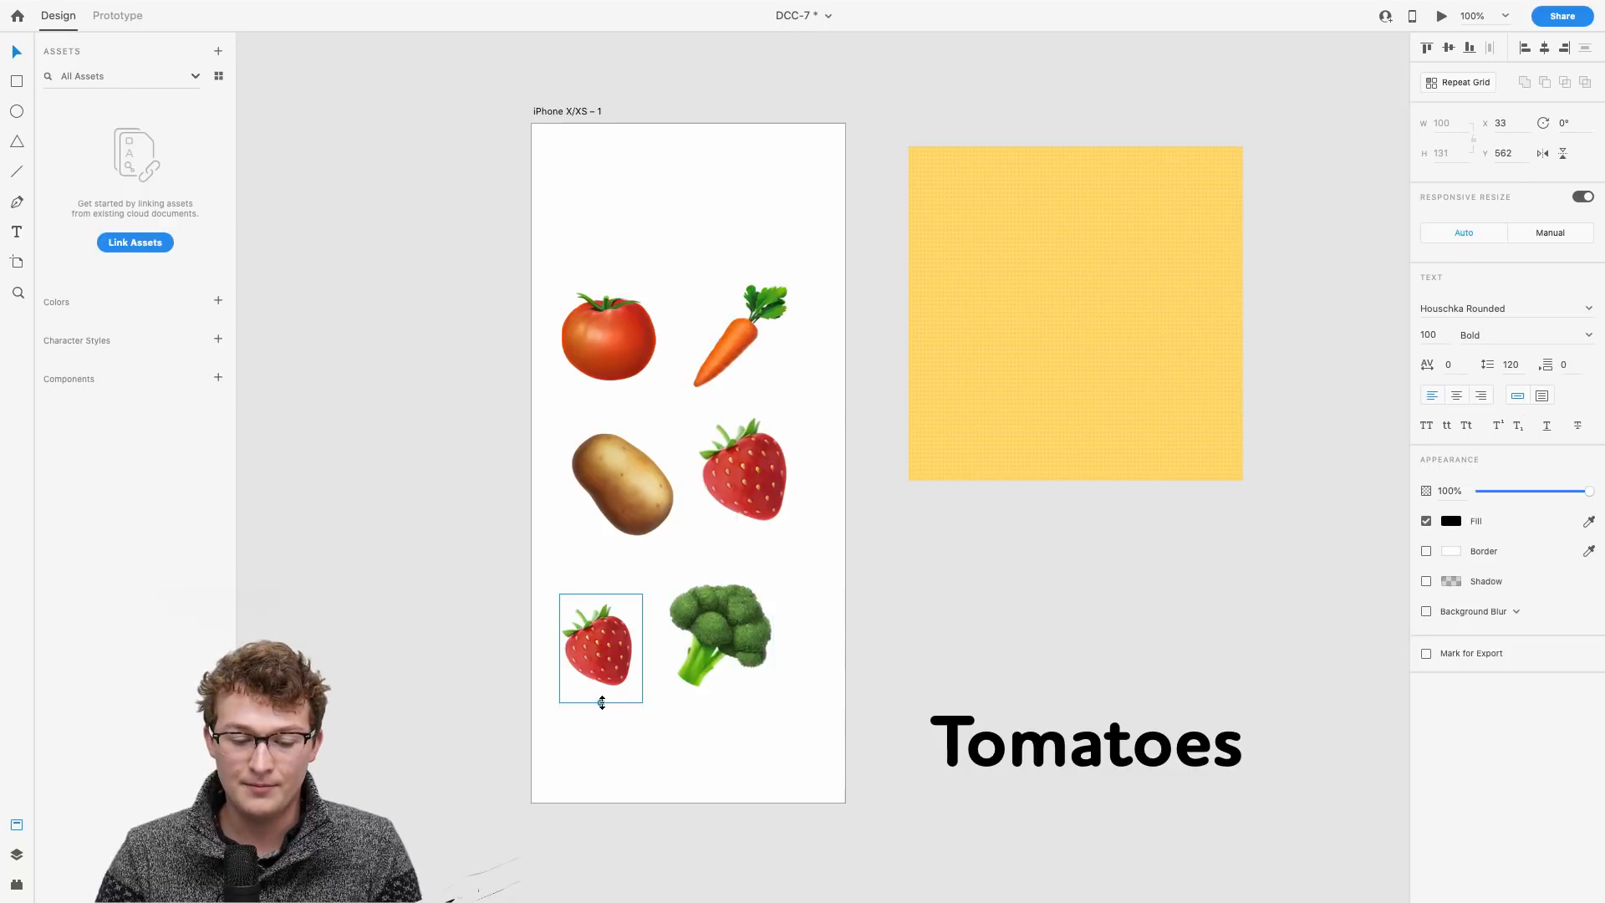
# Step: Scale the strawberry emoji up to font size 240 and move it over the tomato and carrot, at about X 38, Y 25
pyautogui.moveTo(602, 699); pyautogui.dragTo(601, 836)
pyautogui.moveTo(610, 746); pyautogui.dragTo(621, 688)
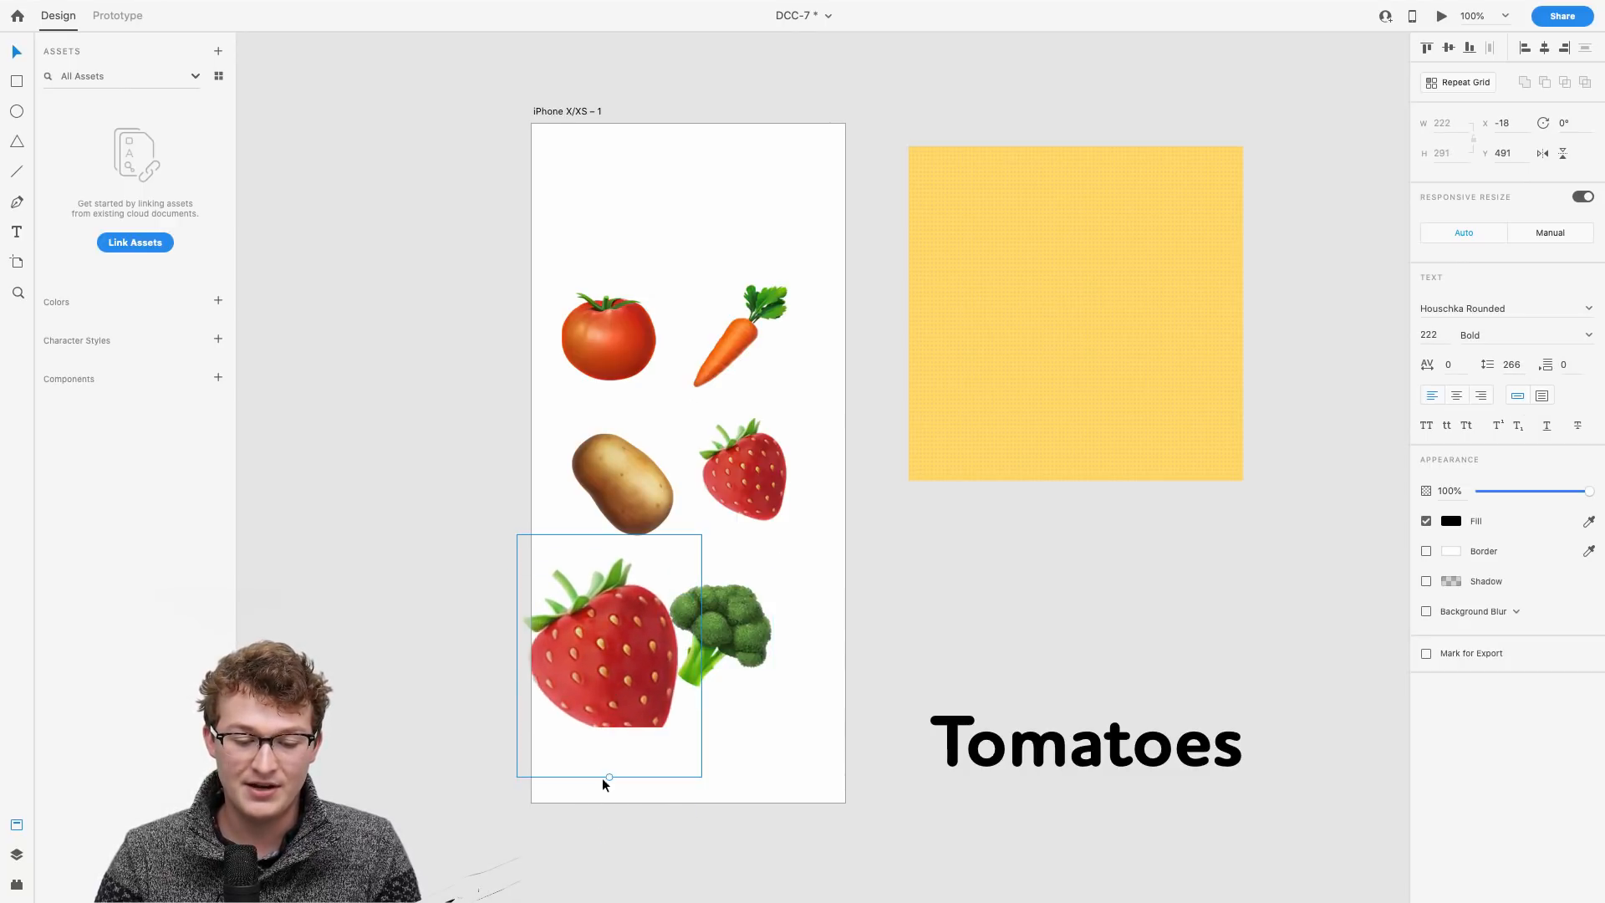
pyautogui.moveTo(603, 780)
pyautogui.mouseDown()
pyautogui.moveTo(606, 824)
pyautogui.moveTo(605, 800)
pyautogui.mouseUp()
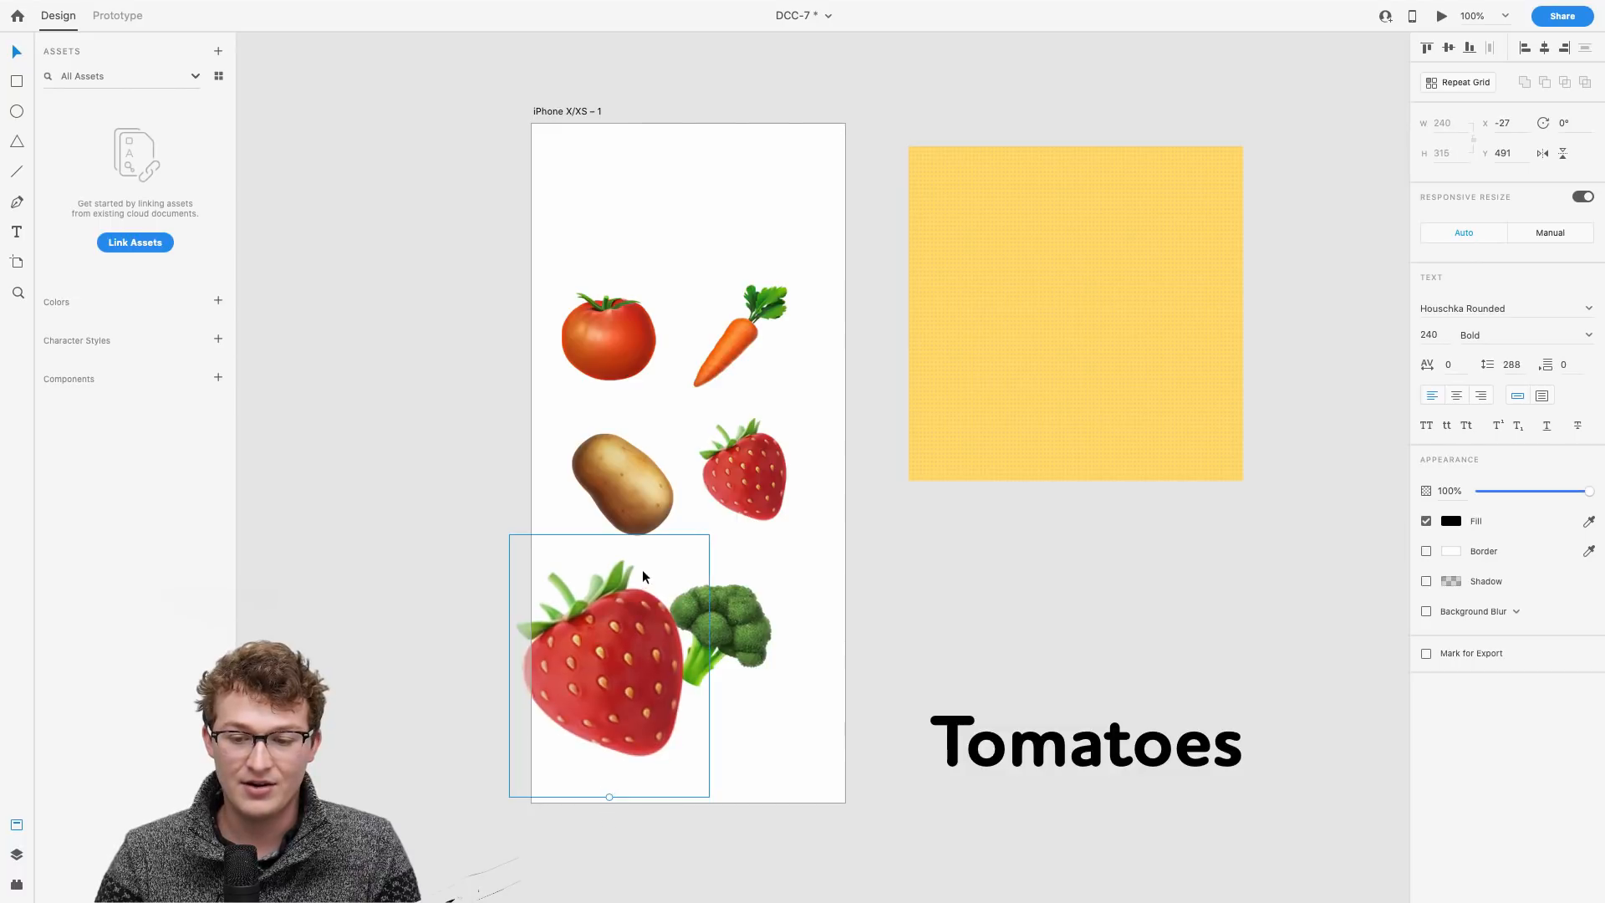
pyautogui.moveTo(610, 619); pyautogui.dragTo(664, 237)
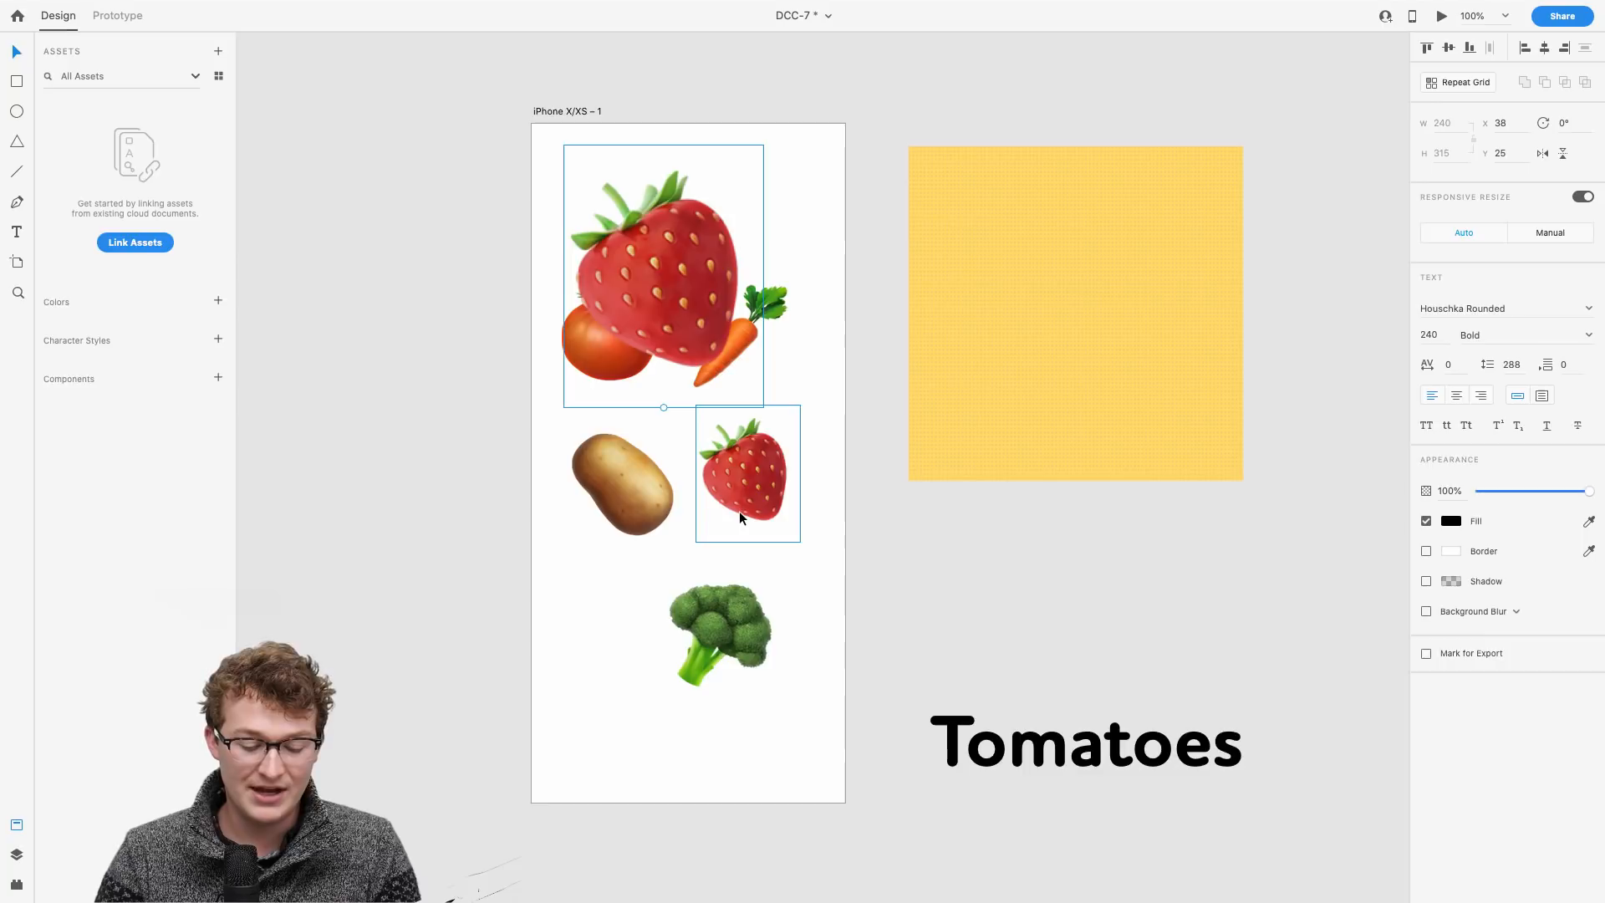
# Step: Launch the Preview app and bring its file-open dialog into focus
pyautogui.press('super+space')
pyautogui.write('pre')
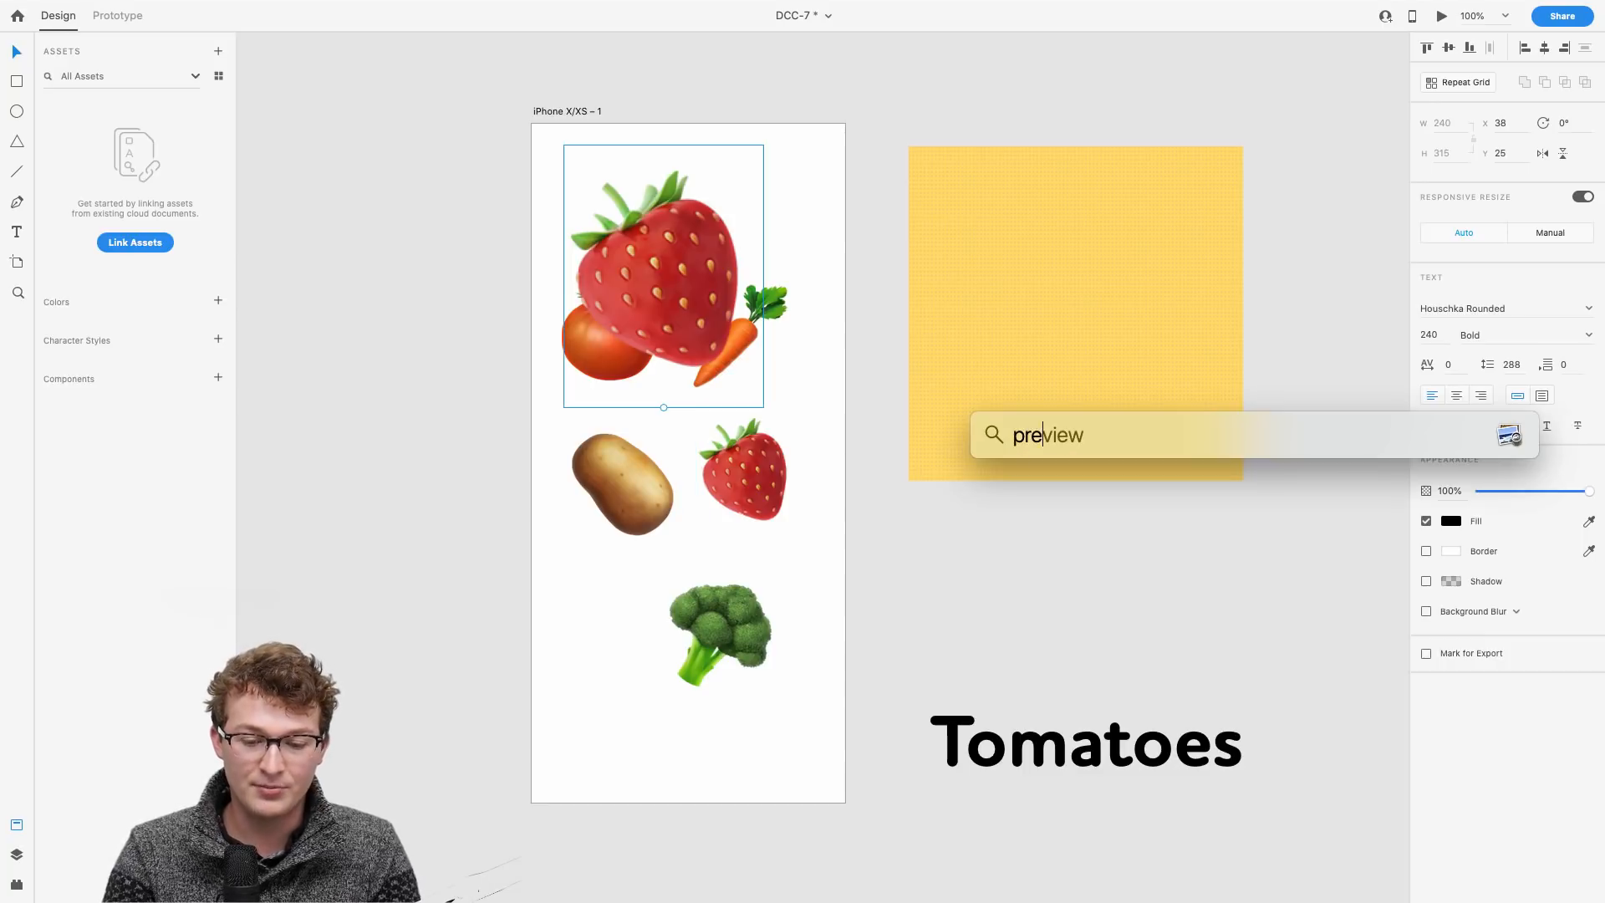
pyautogui.press('Return')
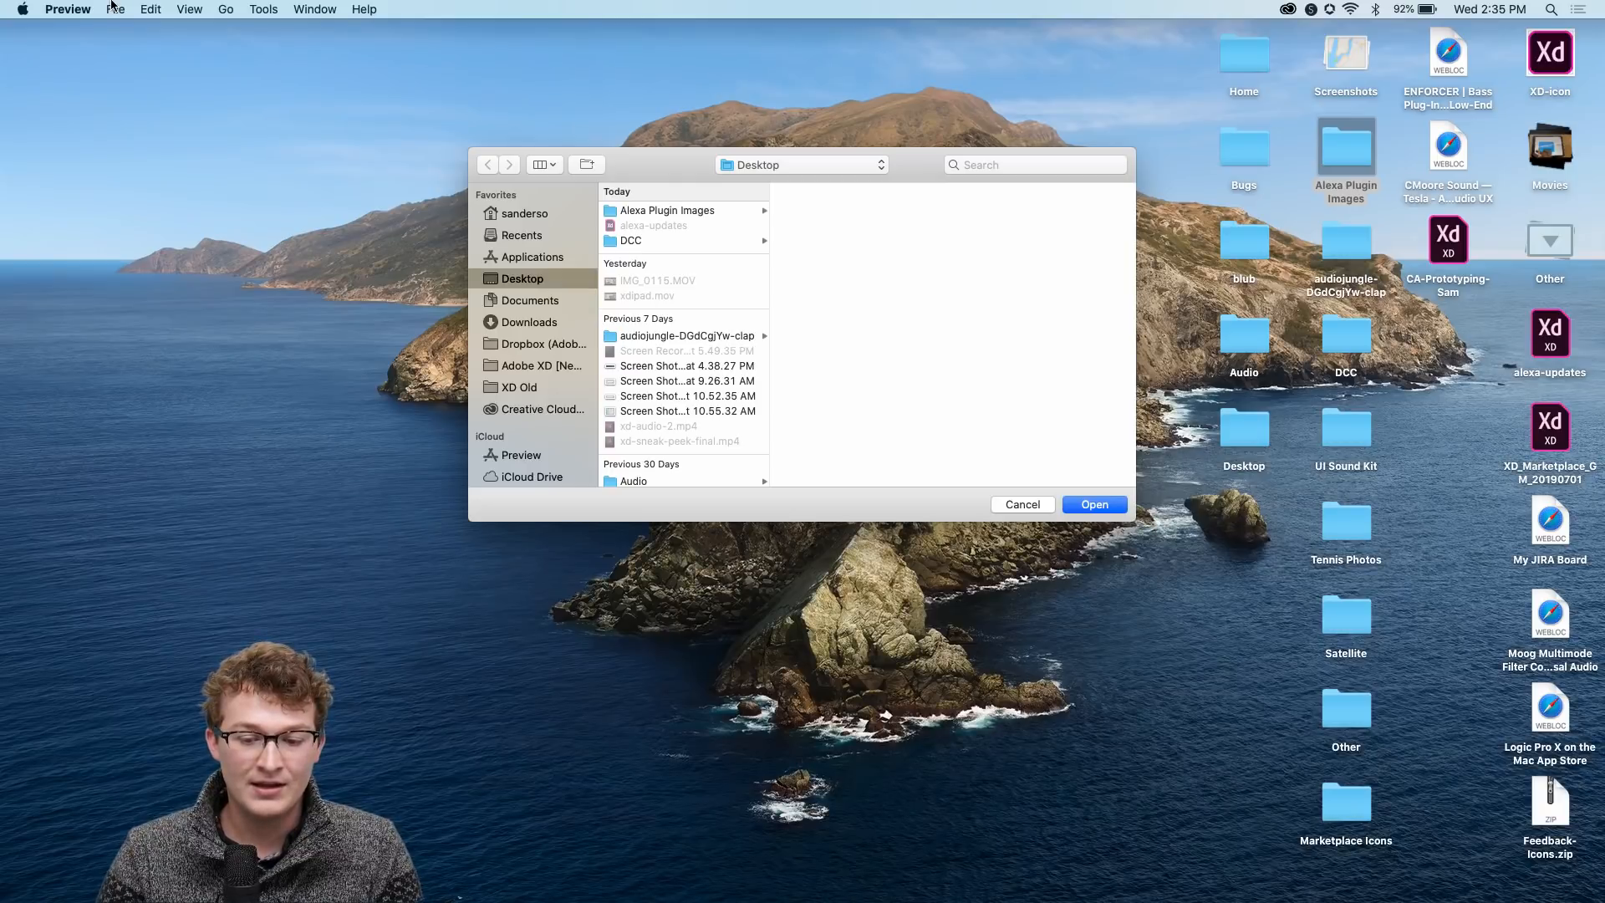
pyautogui.click(620, 549)
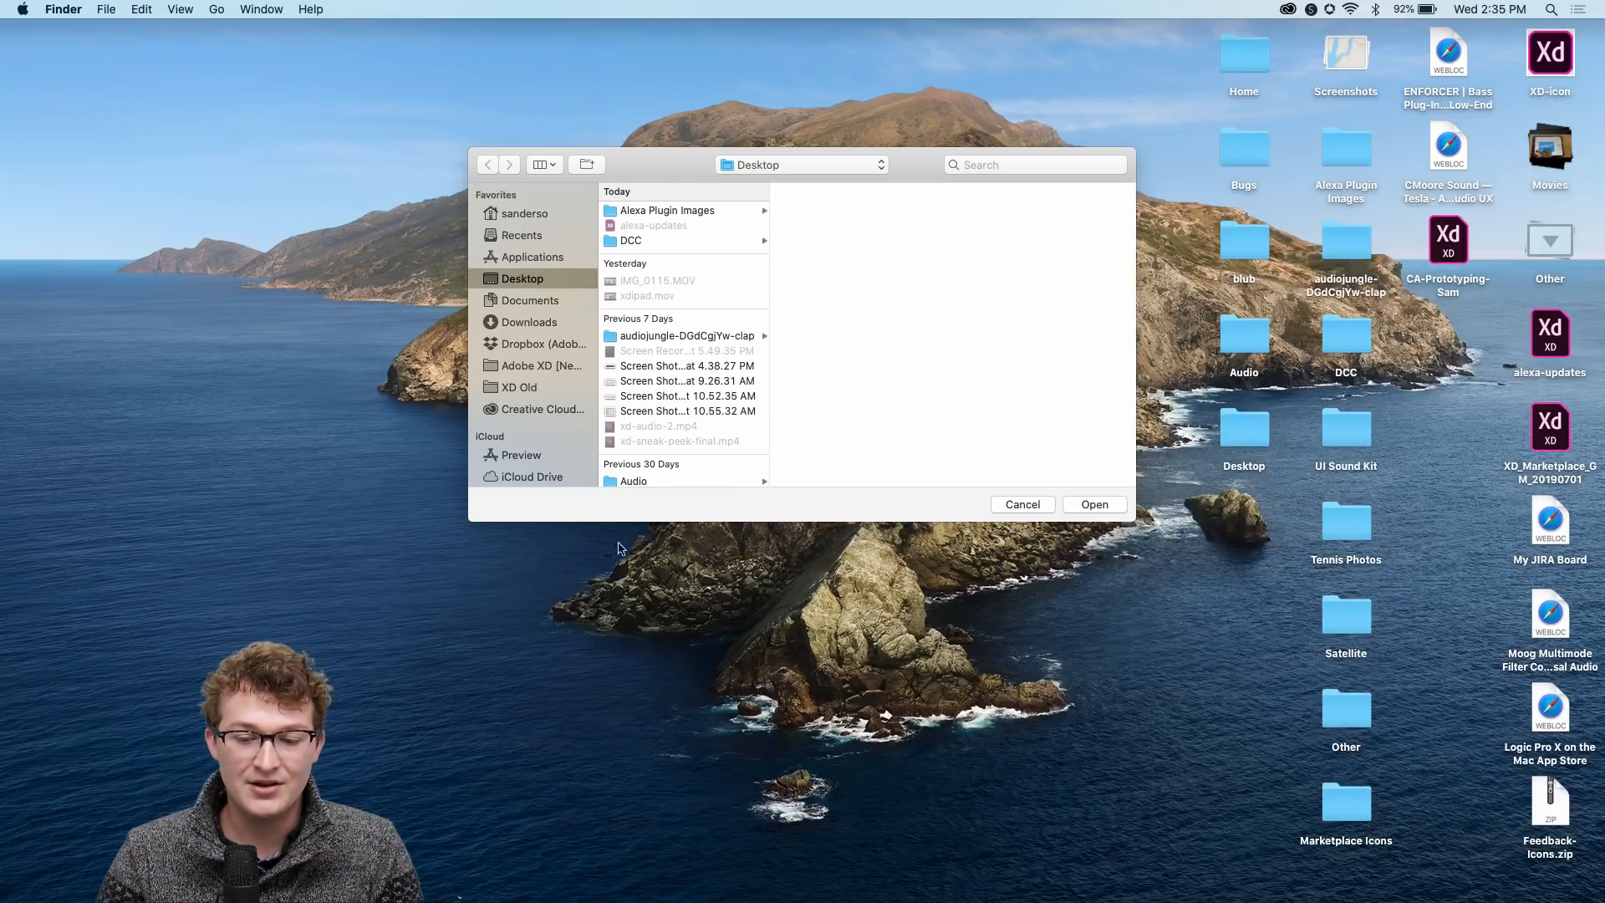
pyautogui.click(109, 9)
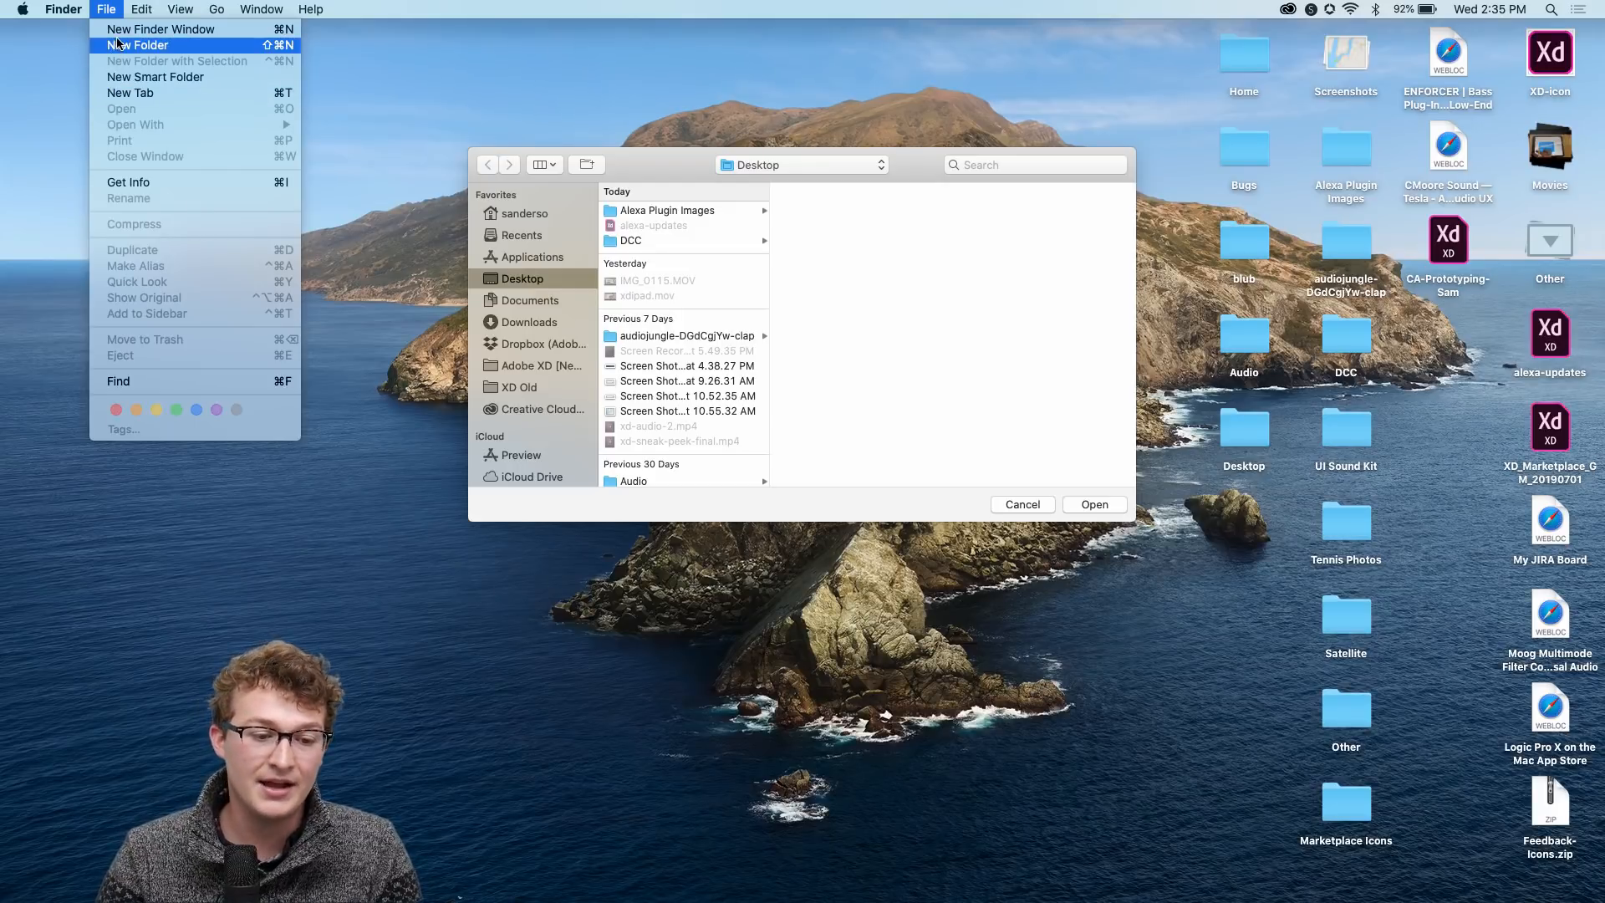
pyautogui.click(782, 338)
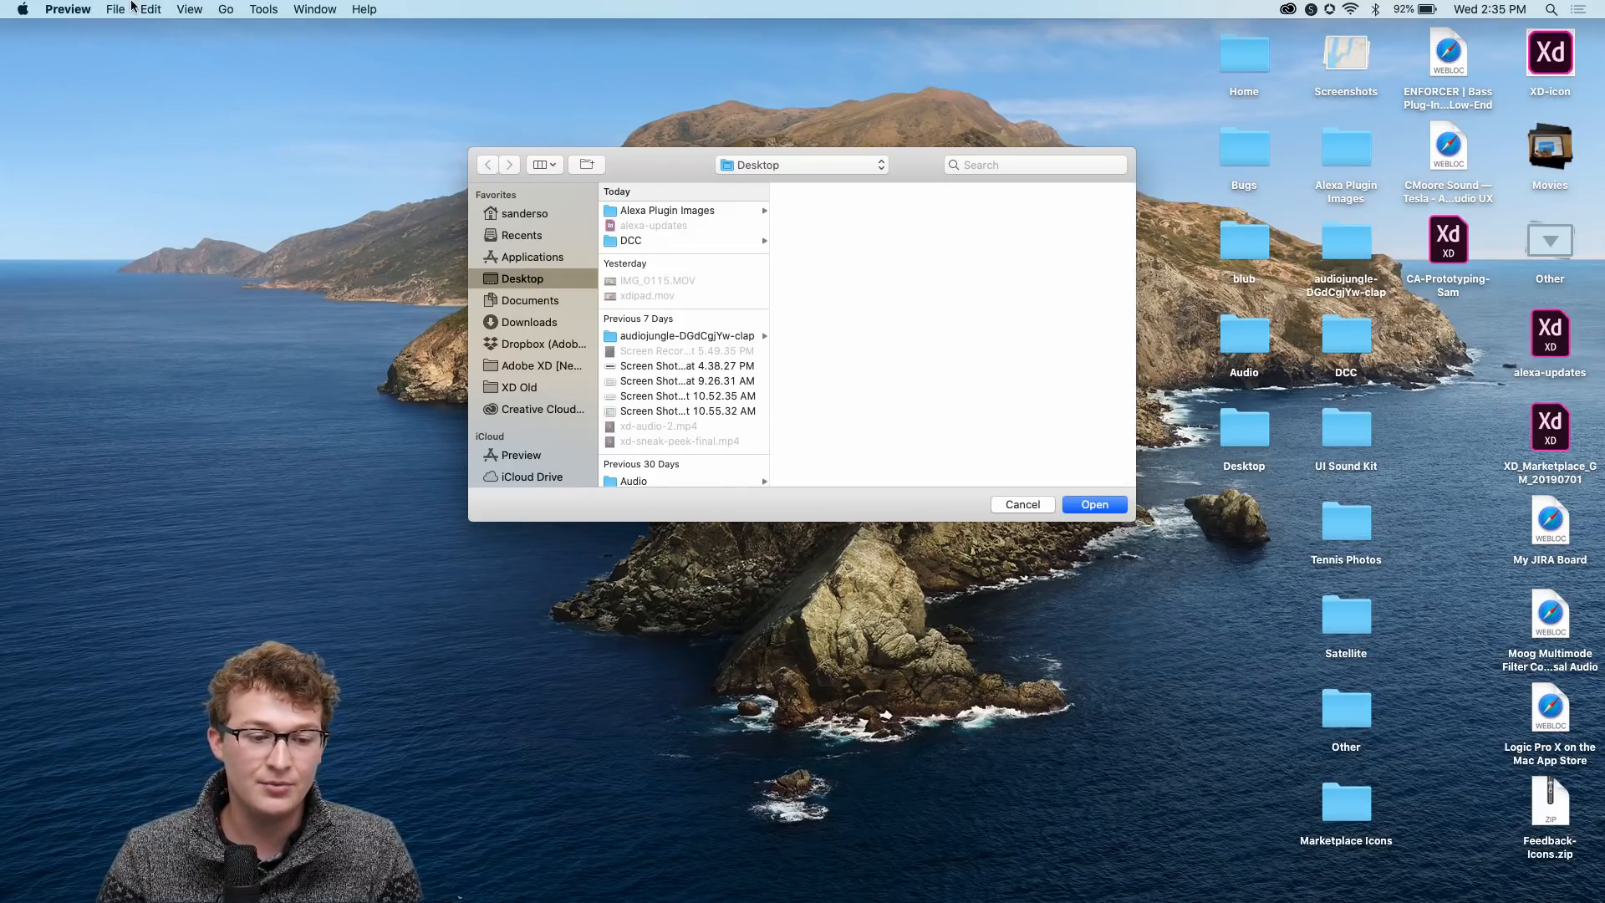
# Step: Create a new Preview image from the copied strawberry emoji, move its window toward the middle of the desktop, and select the whole image
pyautogui.click(130, 7)
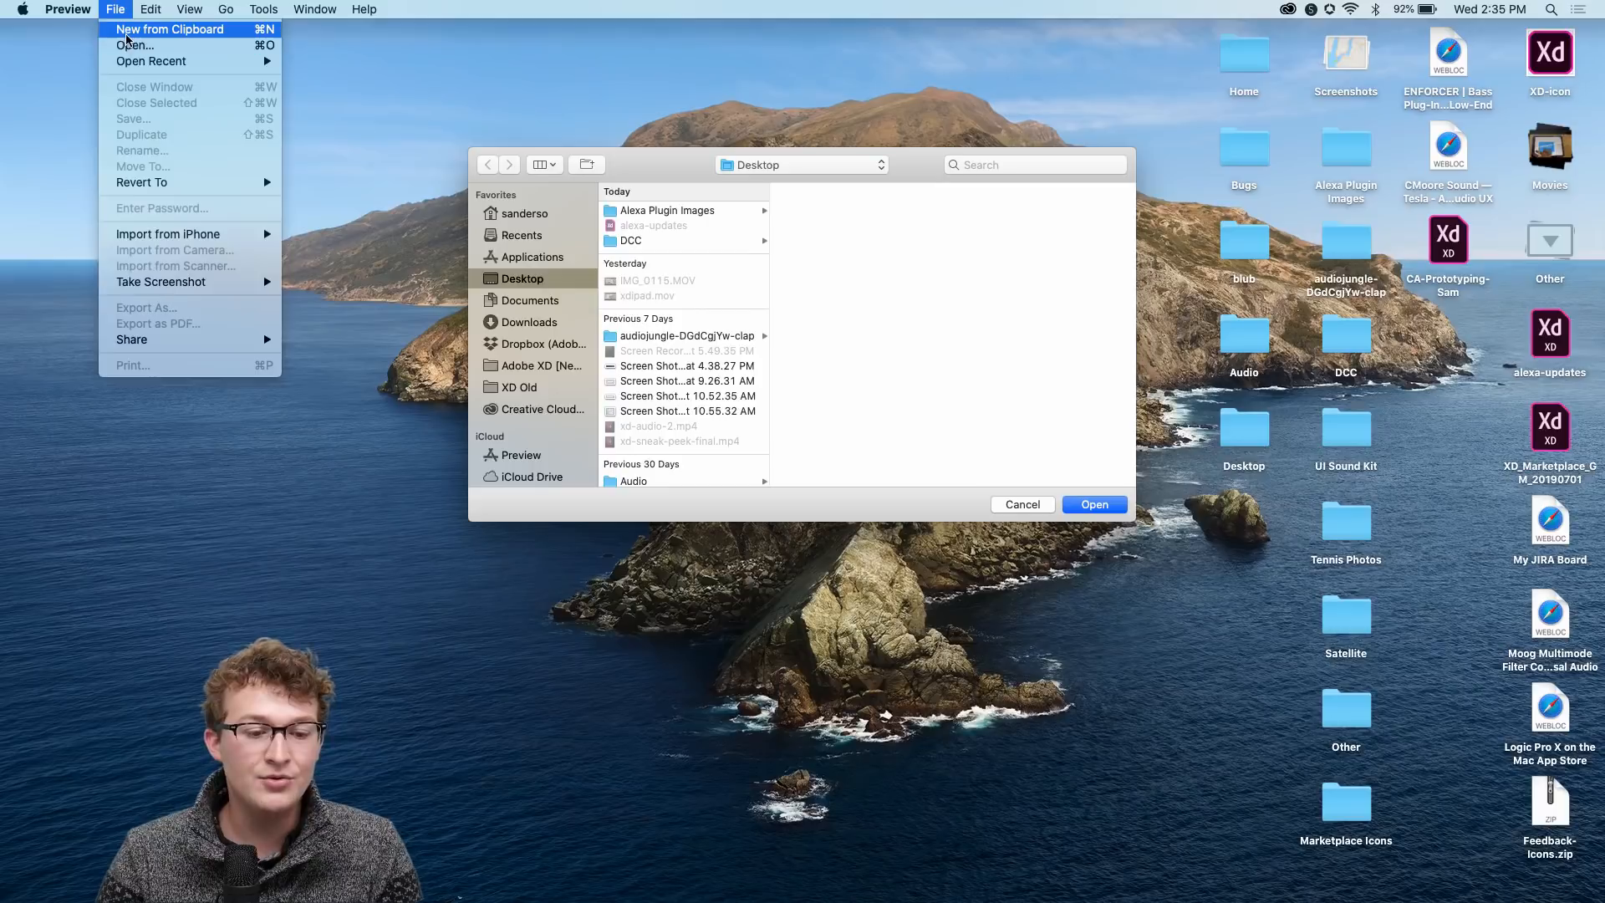
pyautogui.click(127, 31)
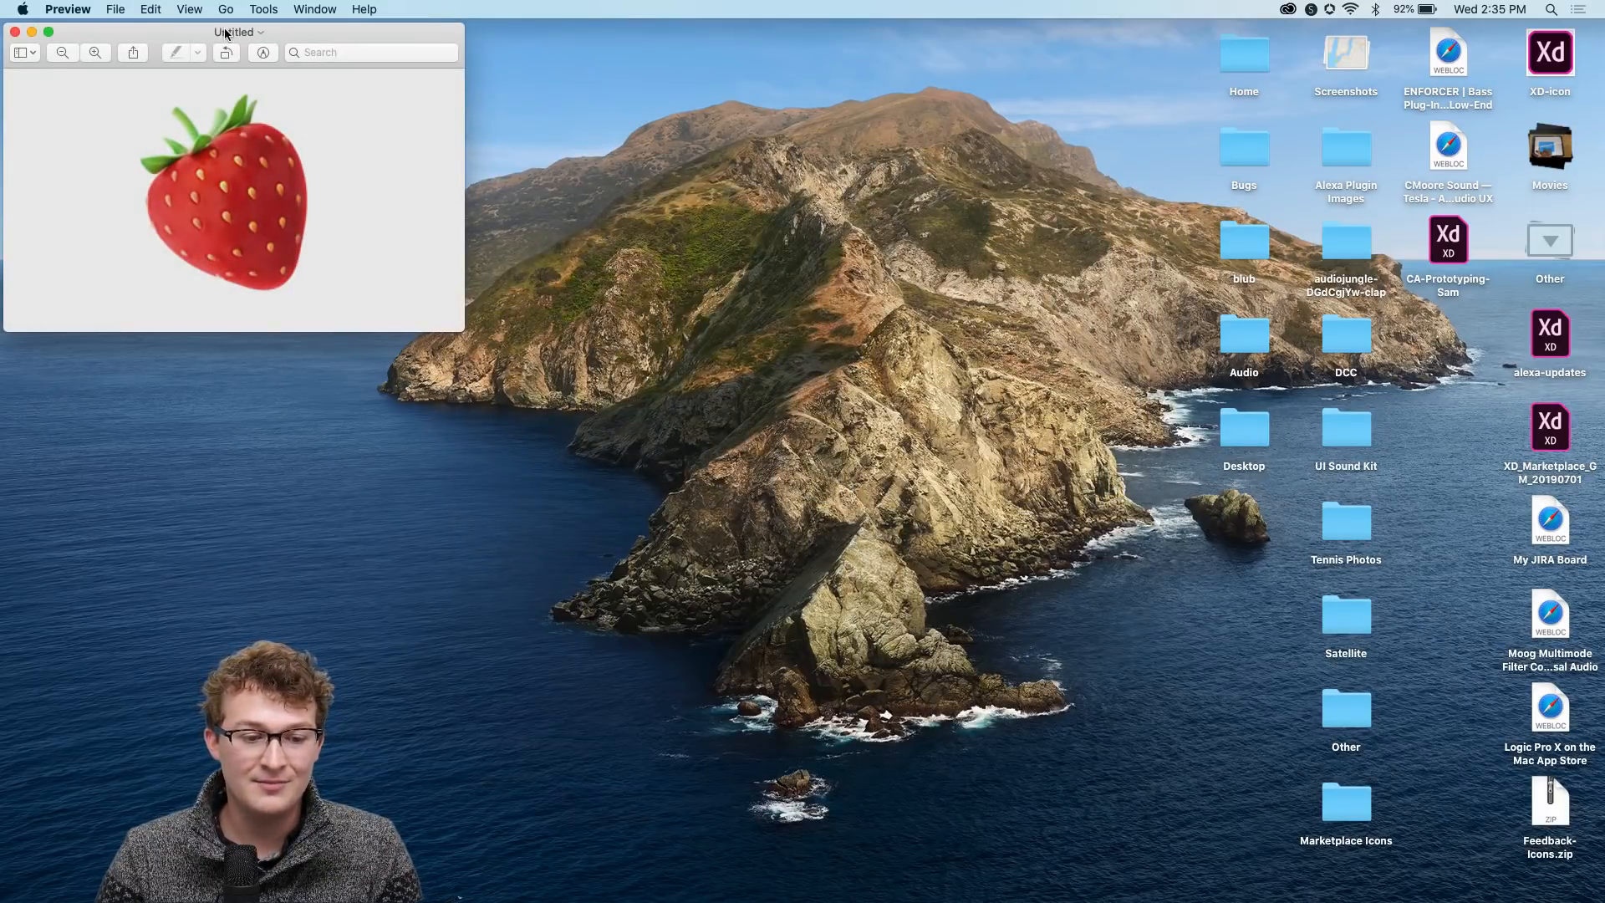
pyautogui.moveTo(226, 34); pyautogui.dragTo(655, 235)
pyautogui.press('super+a')
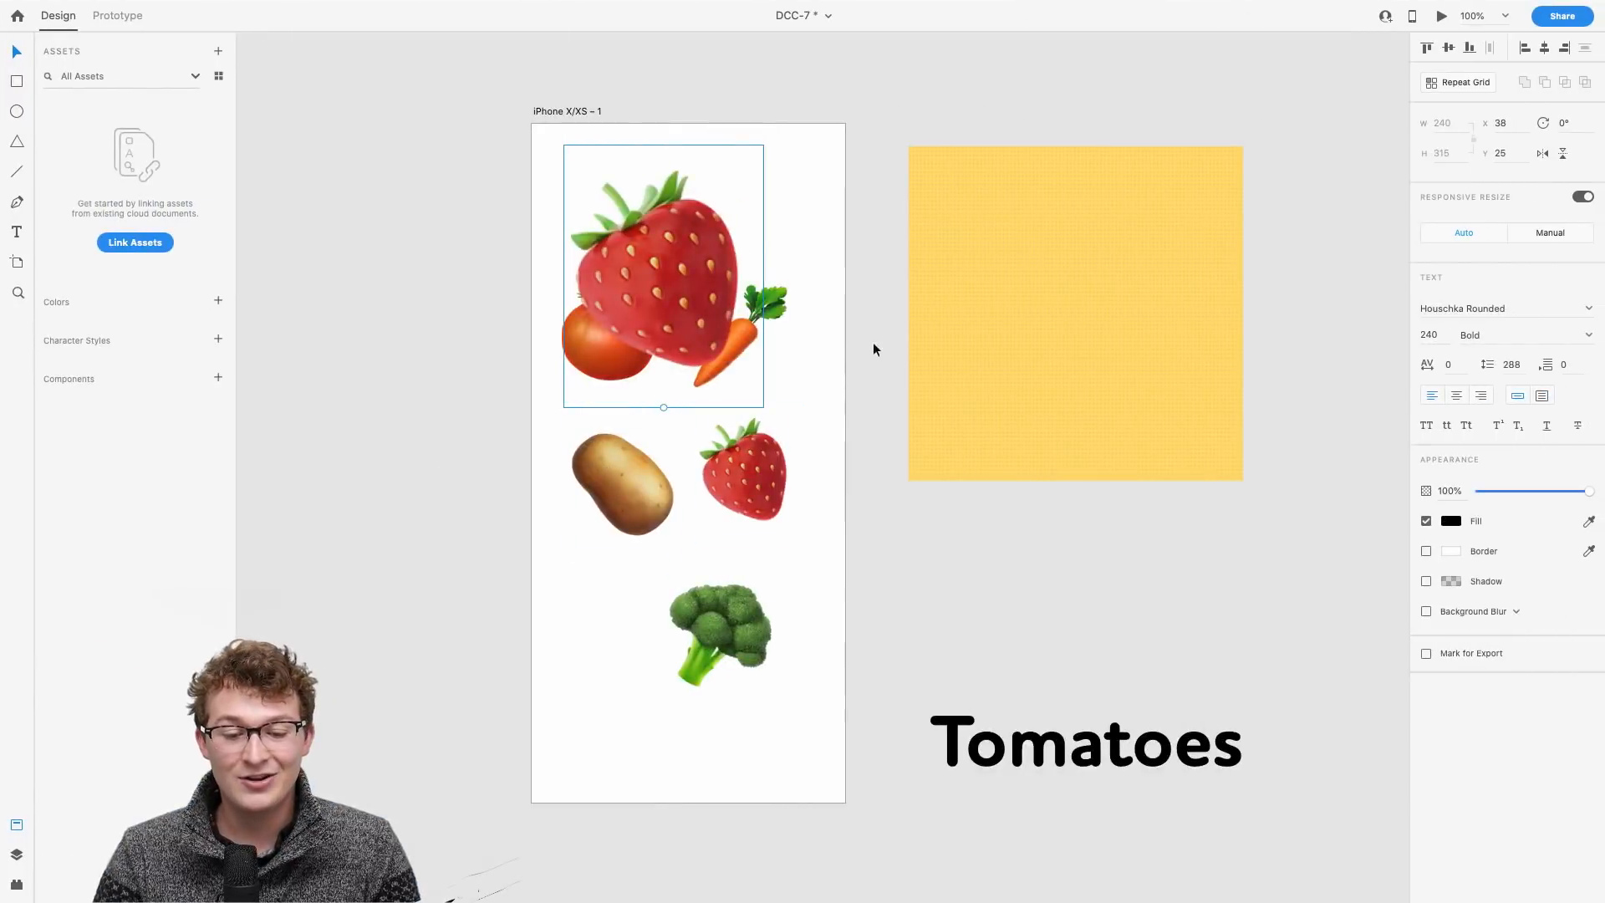
# Step: Switch to XD, paste the strawberry image onto the artboard over the potato, at about X 10, Y 267, and check it up close
pyautogui.press('super+v')
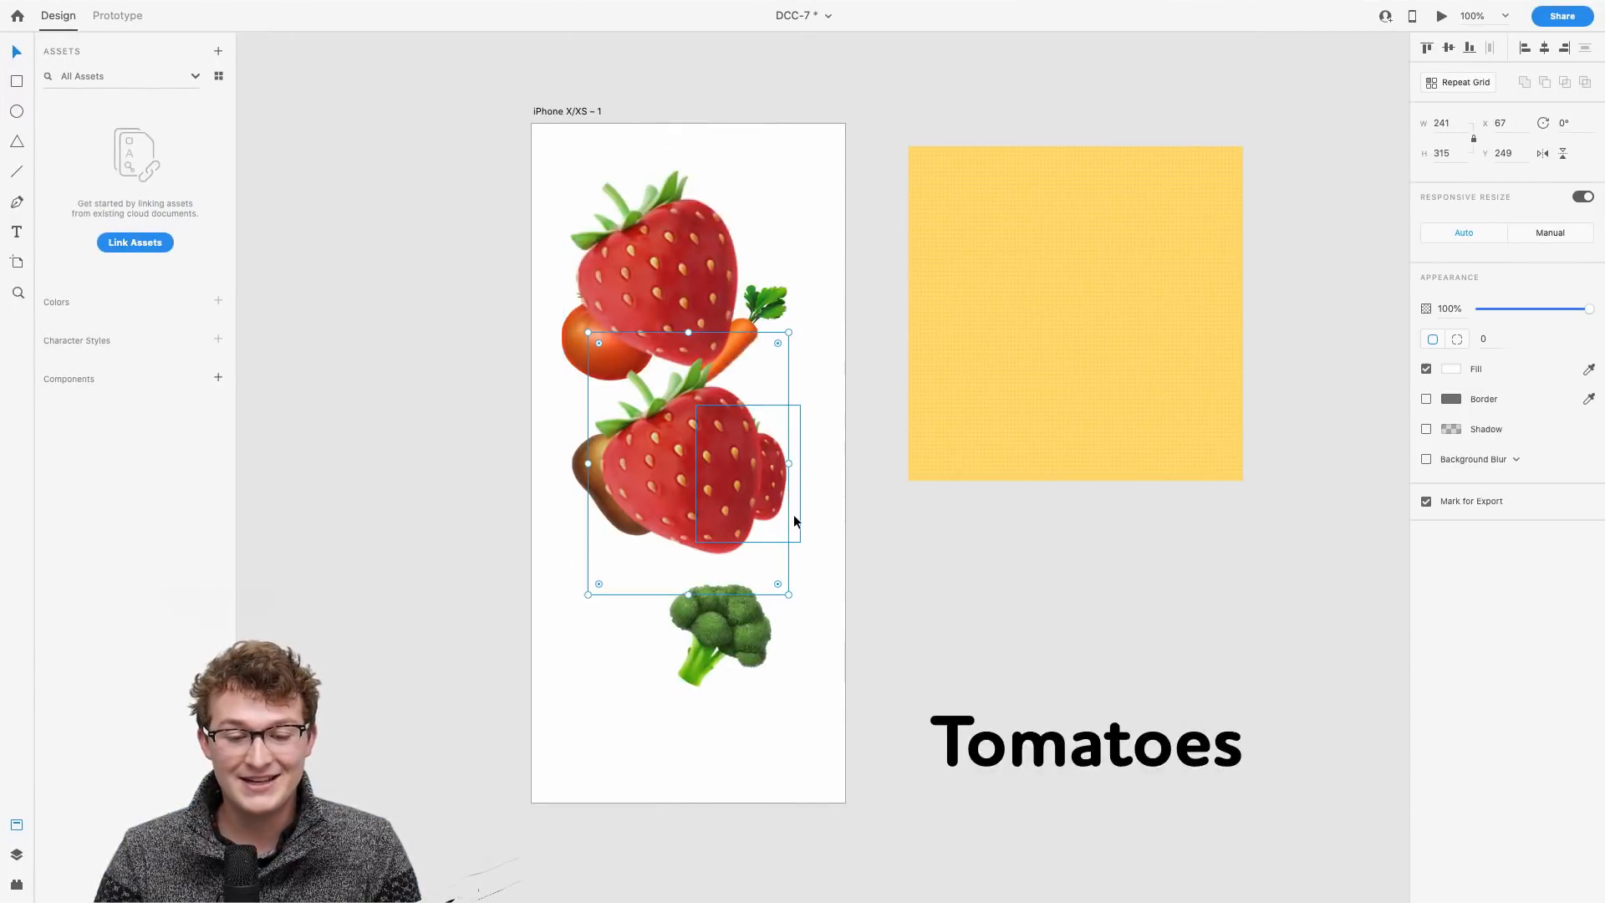
pyautogui.moveTo(682, 513); pyautogui.dragTo(635, 528)
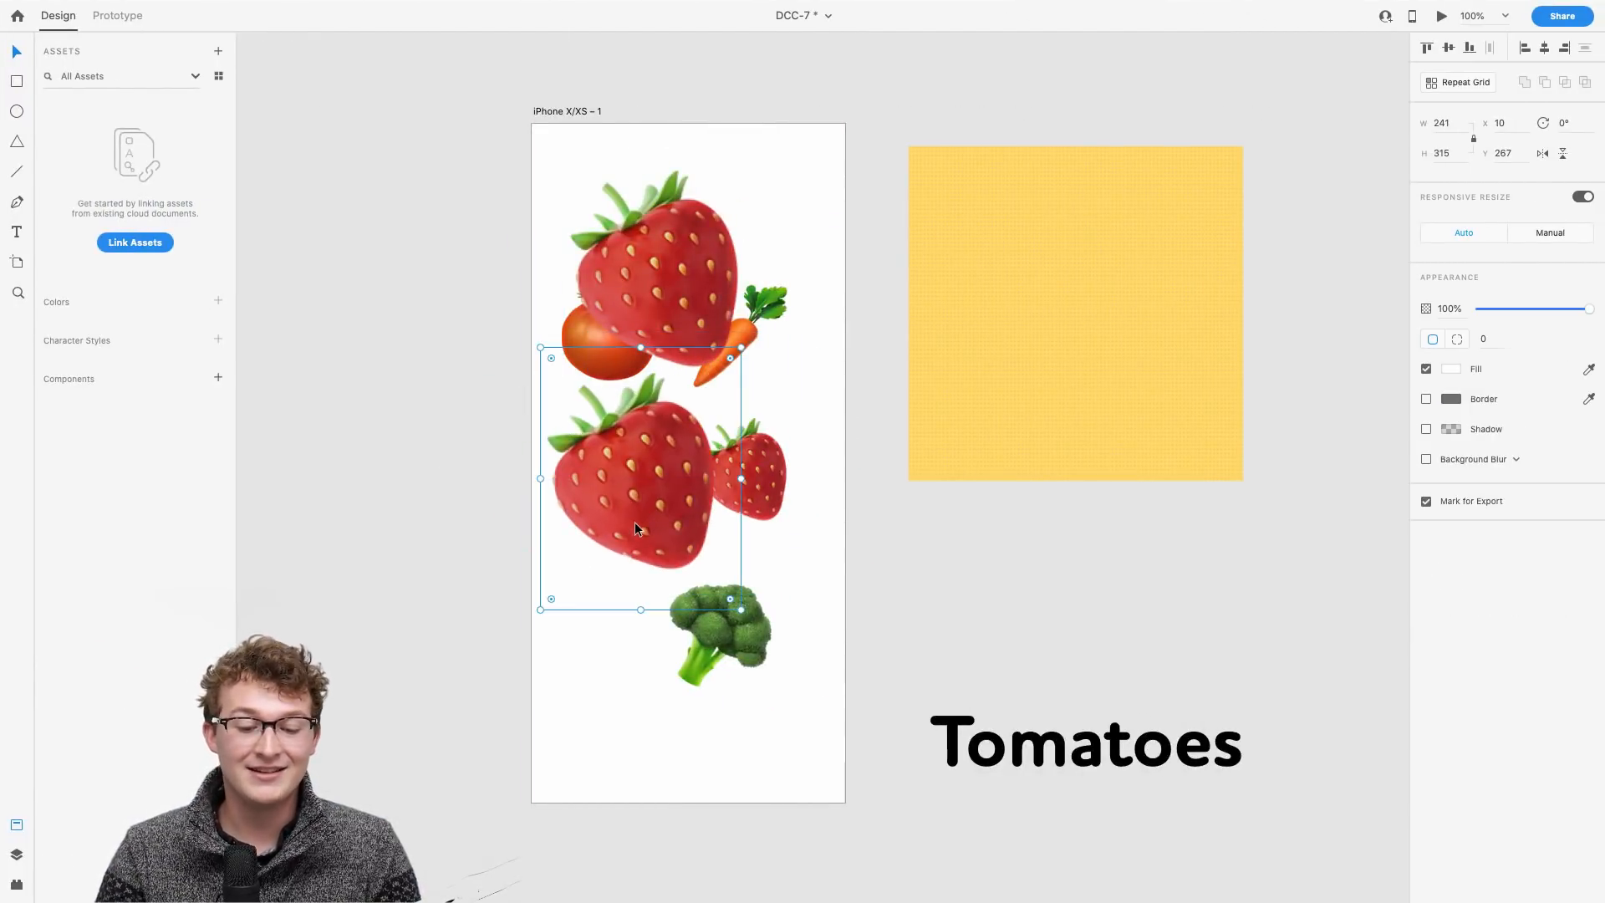
pyautogui.scroll(10, 636, 528)
pyautogui.scroll(-5, 635, 533)
pyautogui.scroll(2, 635, 533)
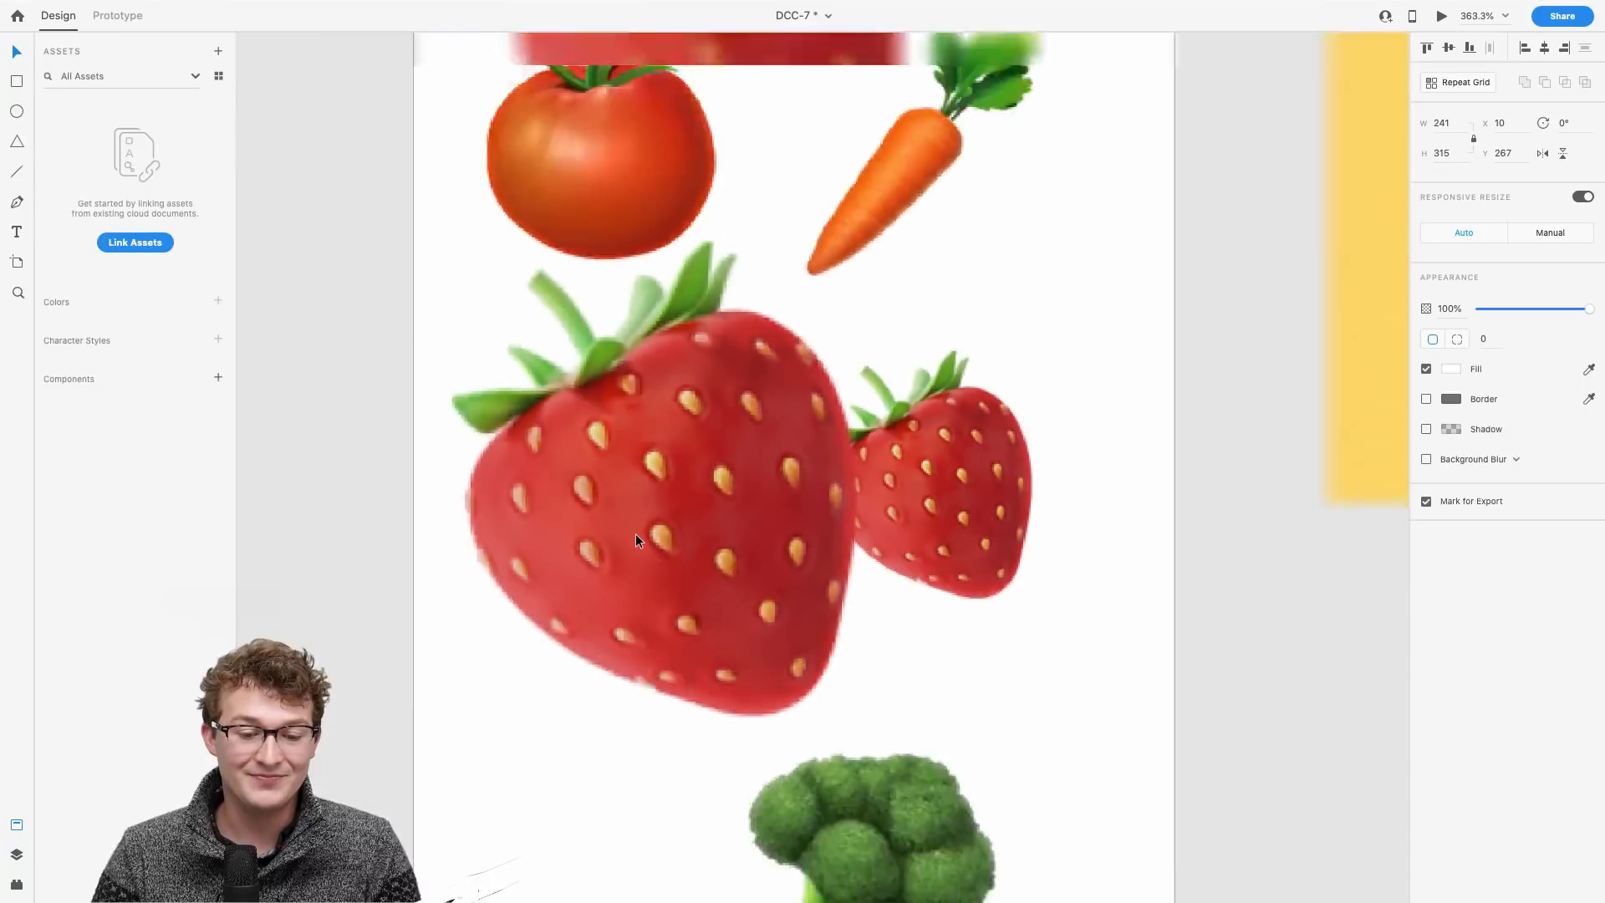
# Step: Delete the large strawberry emoji text covering the tomato and carrot
pyautogui.scroll(-5, 636, 533)
pyautogui.click(648, 269)
pyautogui.press('Delete')
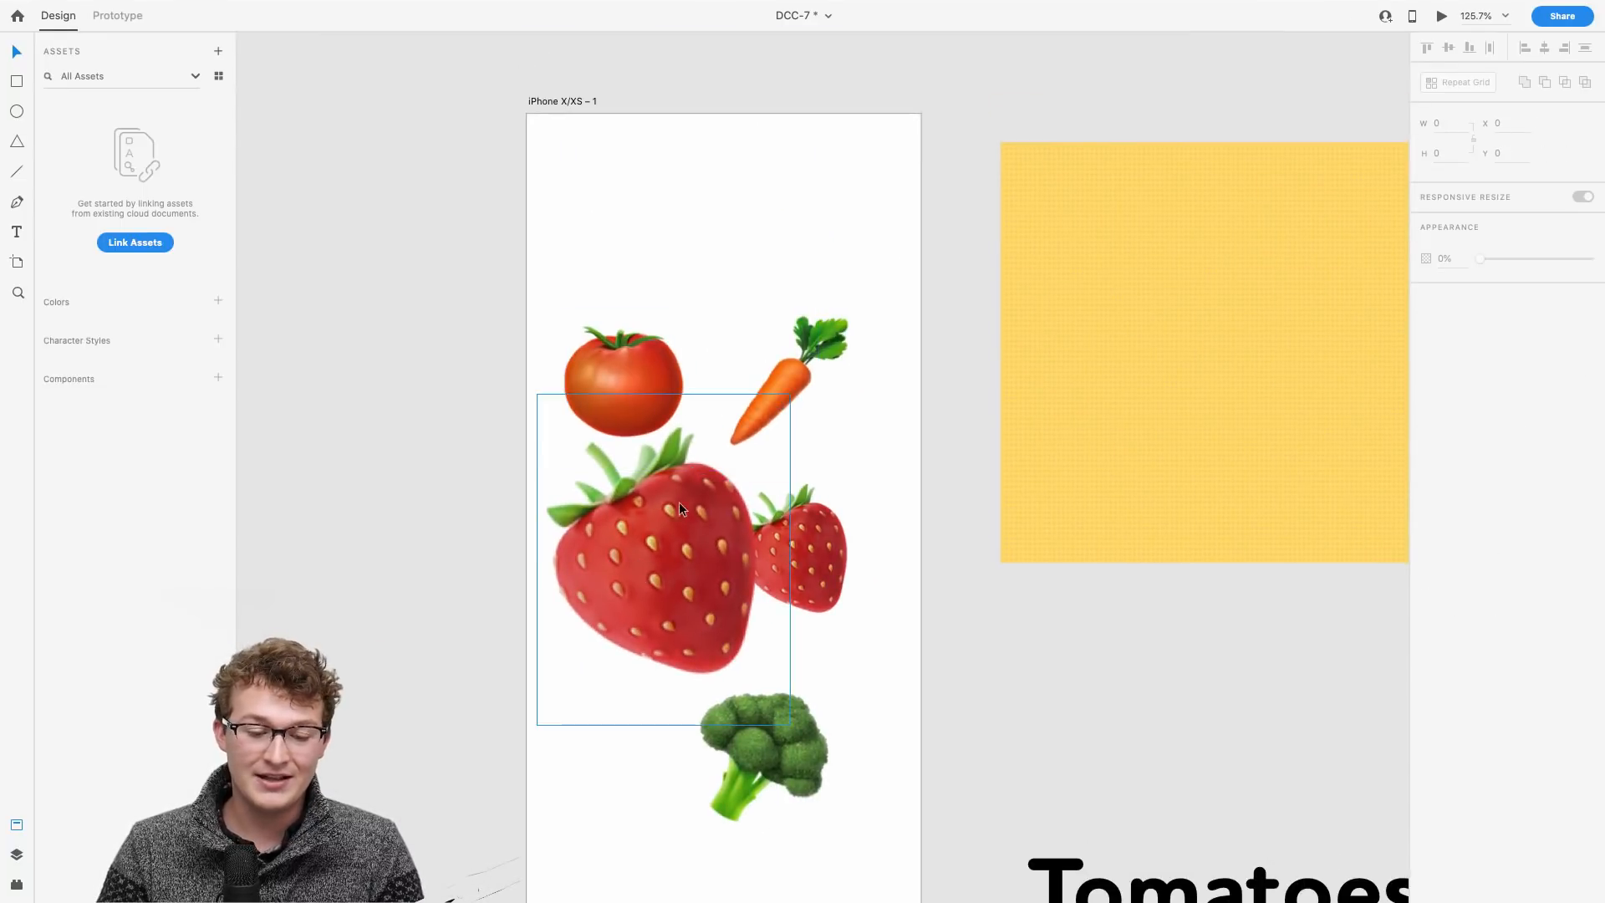
# Step: Scale the pasted strawberry image down to about 134 × 175 and place it beside the broccoli, at about X 0, Y 515
pyautogui.moveTo(679, 508); pyautogui.dragTo(545, 640)
pyautogui.scroll(-5, 574, 677)
pyautogui.hscroll(-2, 573, 677)
pyautogui.moveTo(650, 537); pyautogui.dragTo(775, 651)
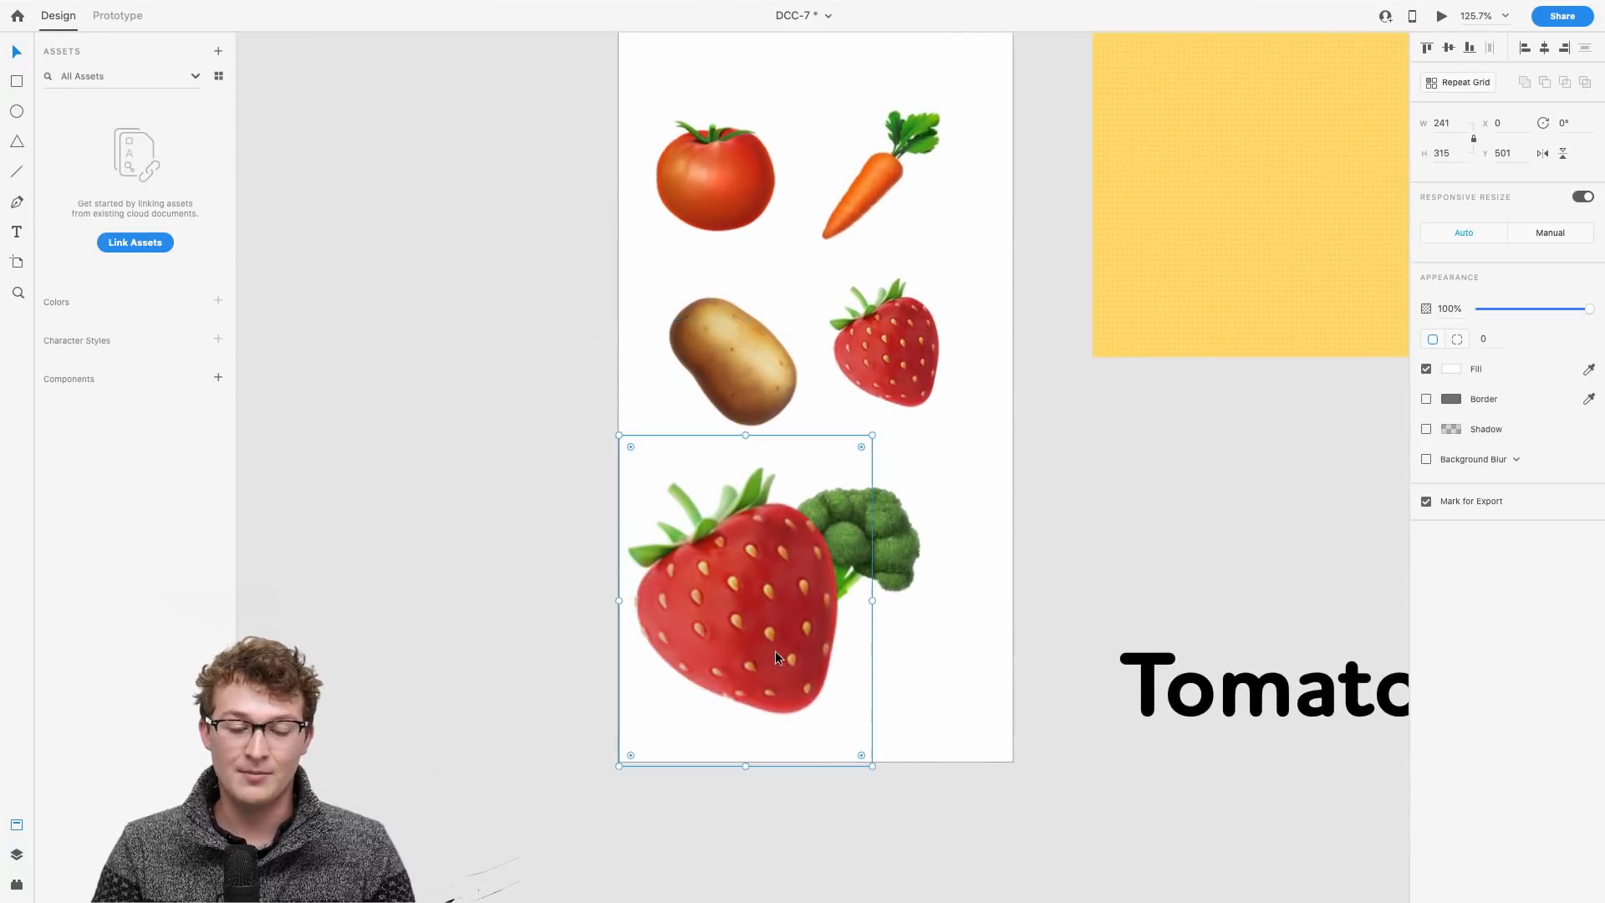
pyautogui.moveTo(872, 770); pyautogui.dragTo(783, 705)
pyautogui.press('super+z')
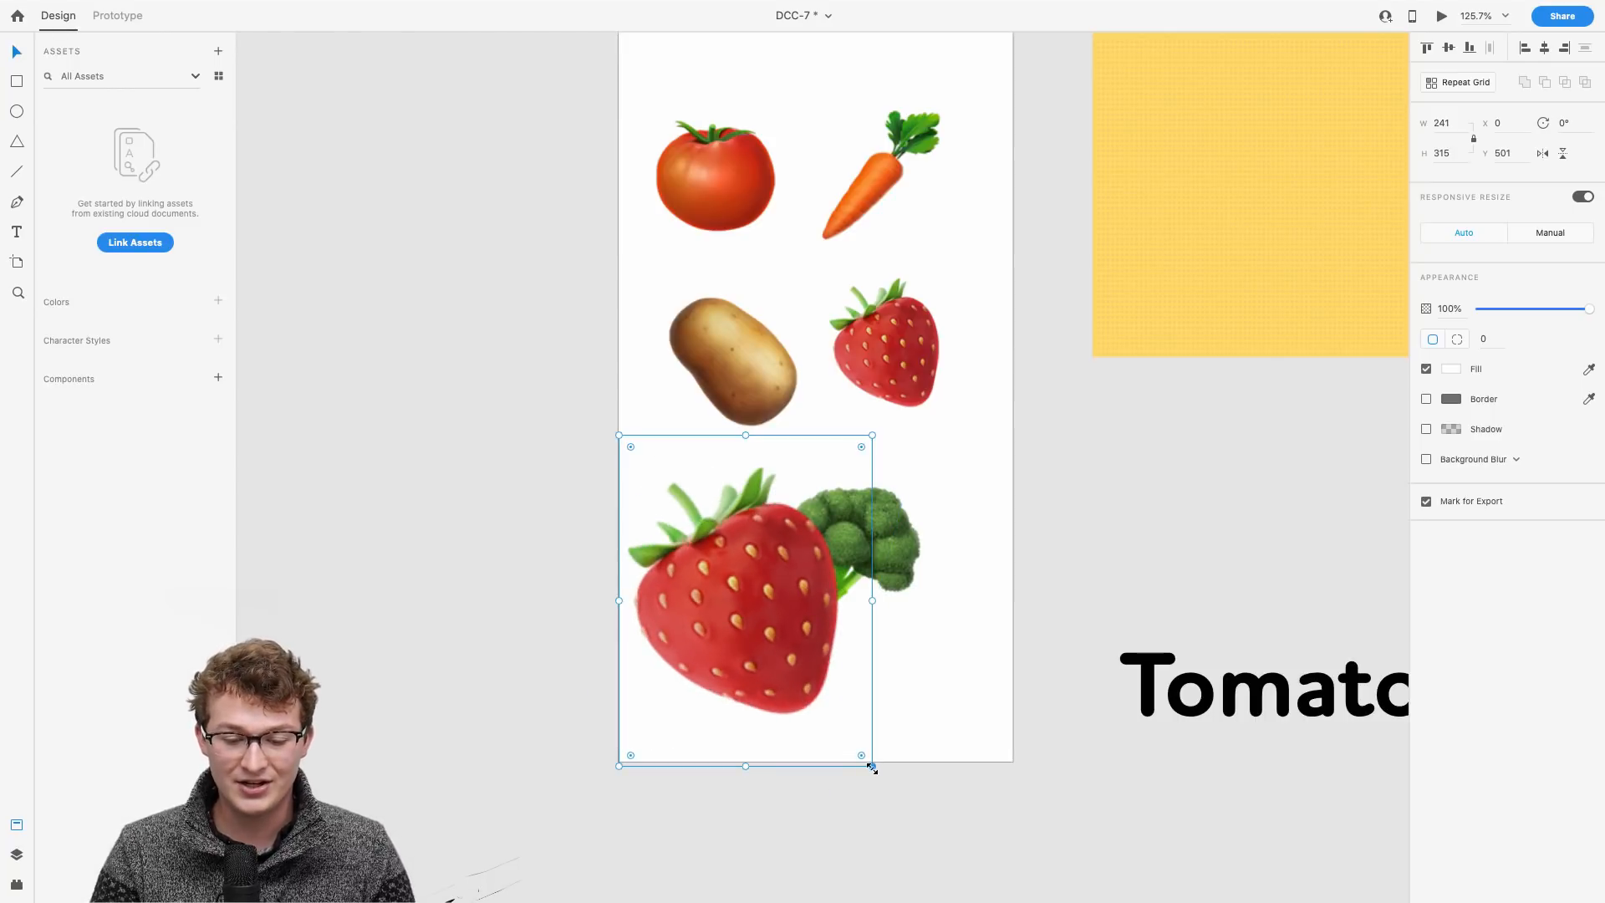
pyautogui.moveTo(872, 767); pyautogui.dragTo(746, 595)
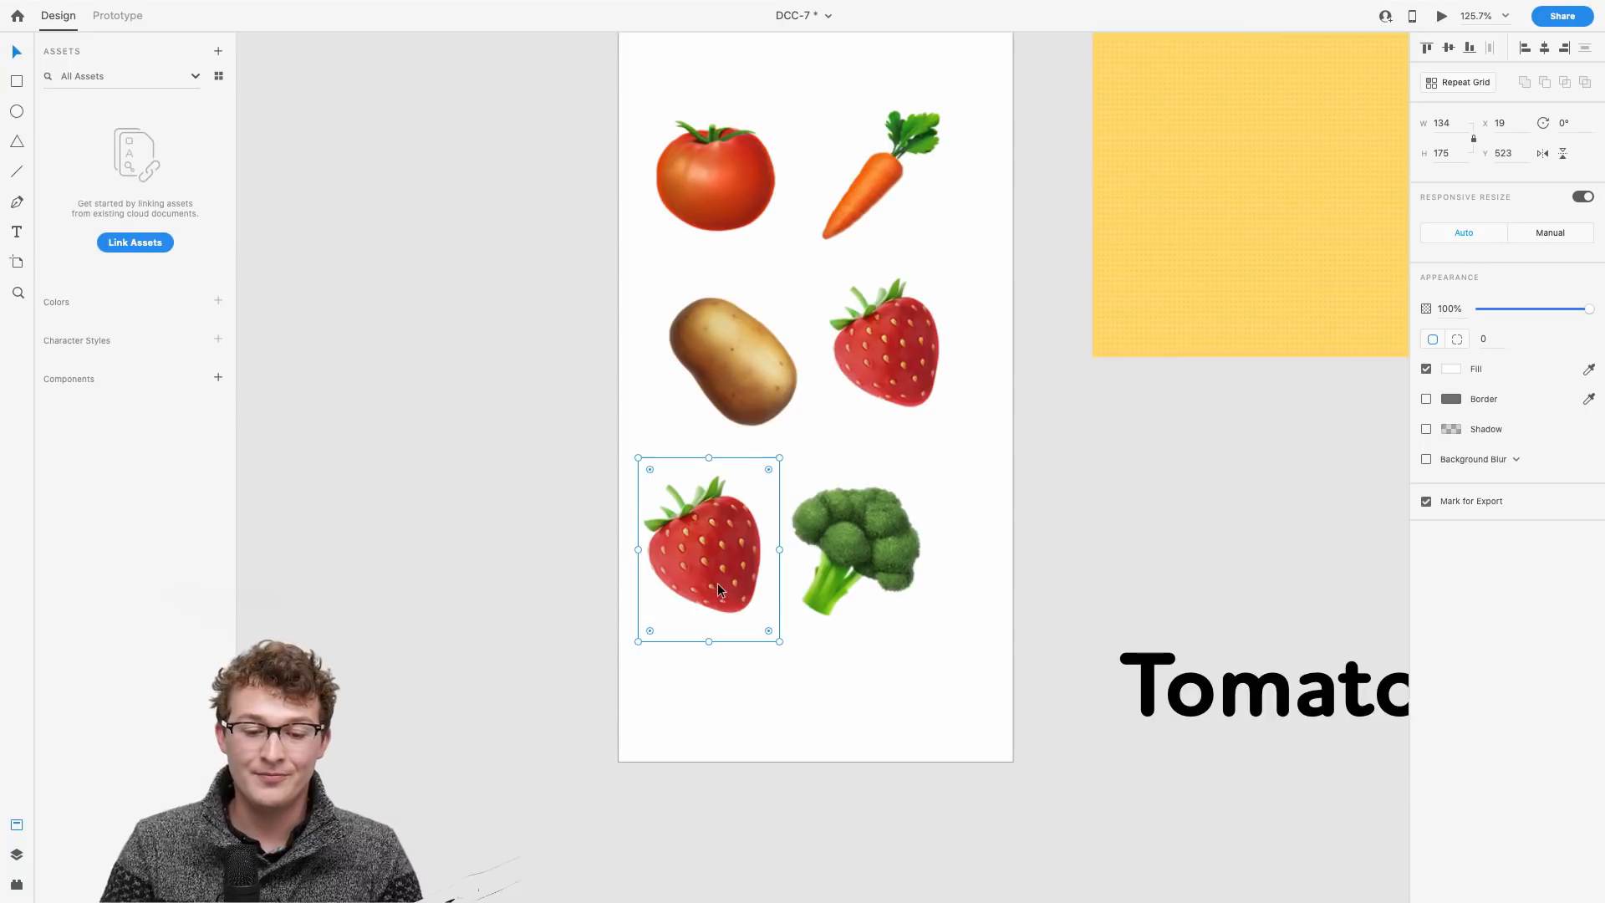
pyautogui.moveTo(717, 583); pyautogui.dragTo(696, 575)
# Step: Compare the pasted strawberry with the original strawberry and broccoli images, and delete the pasted copy beside the broccoli
pyautogui.click(876, 433)
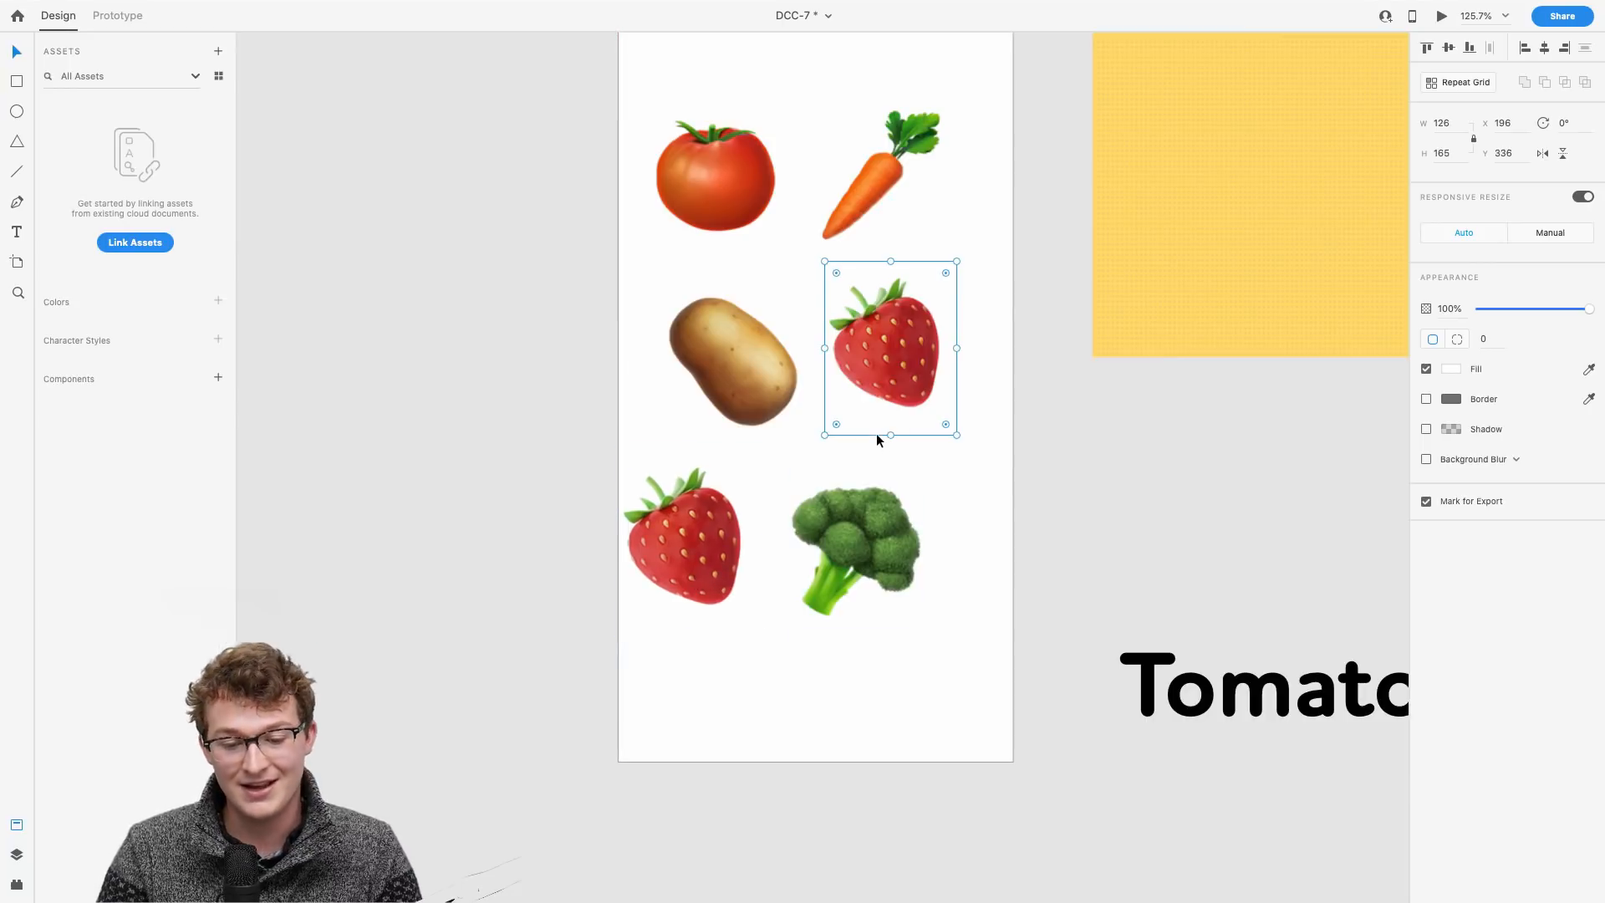
pyautogui.click(713, 520)
pyautogui.hscroll(3, 767, 535)
pyautogui.scroll(3, 767, 530)
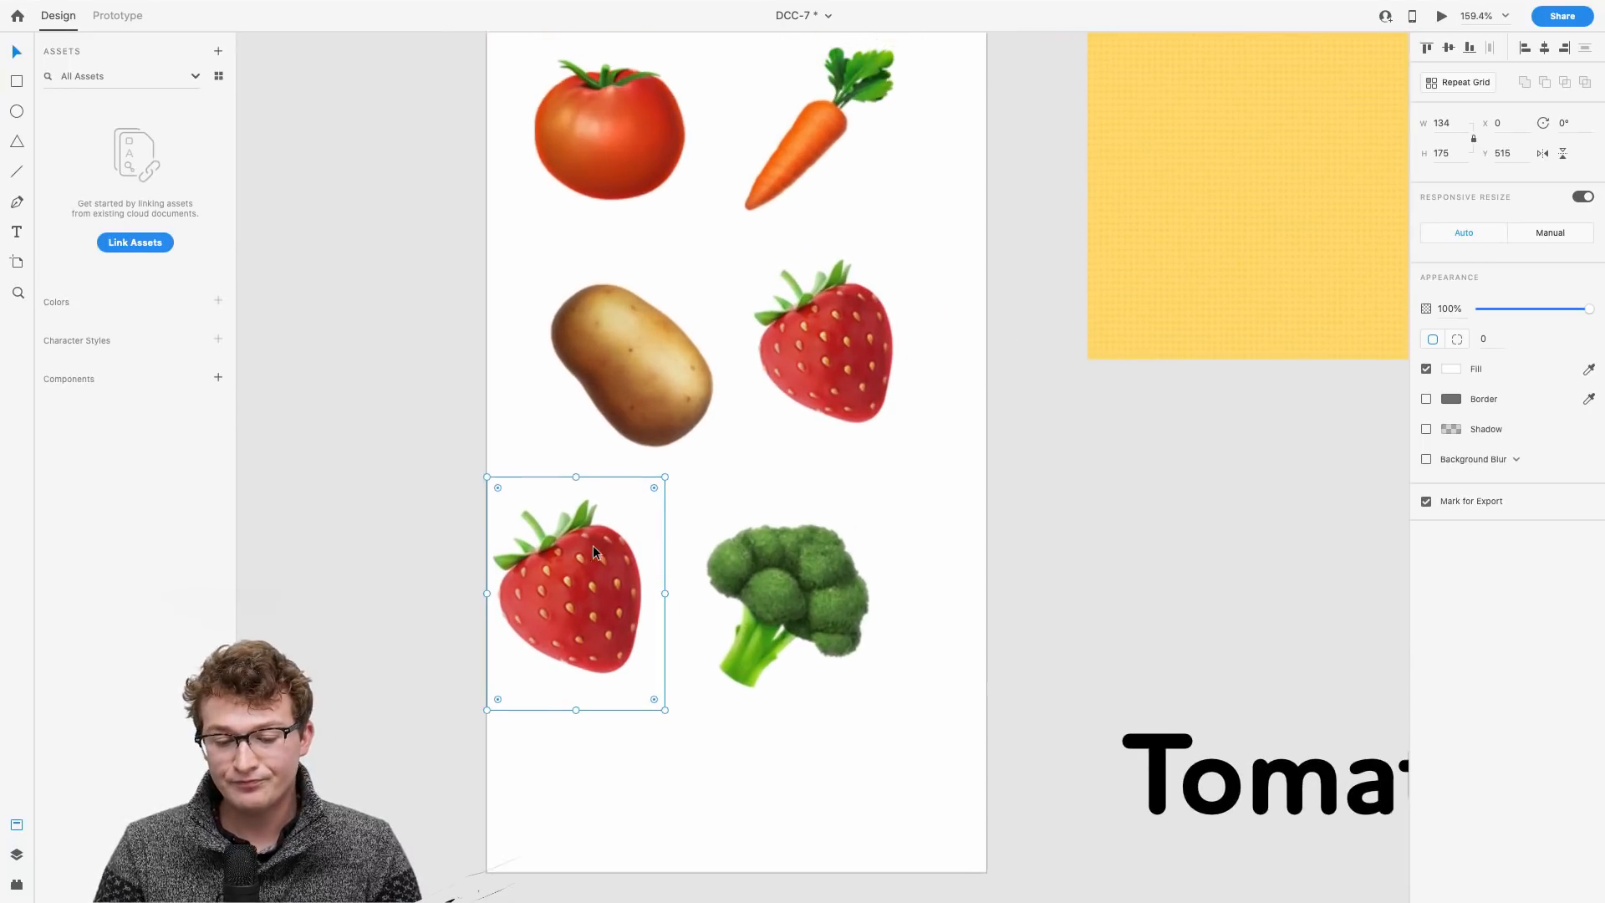
pyautogui.click(810, 527)
pyautogui.hscroll(2, 539, 639)
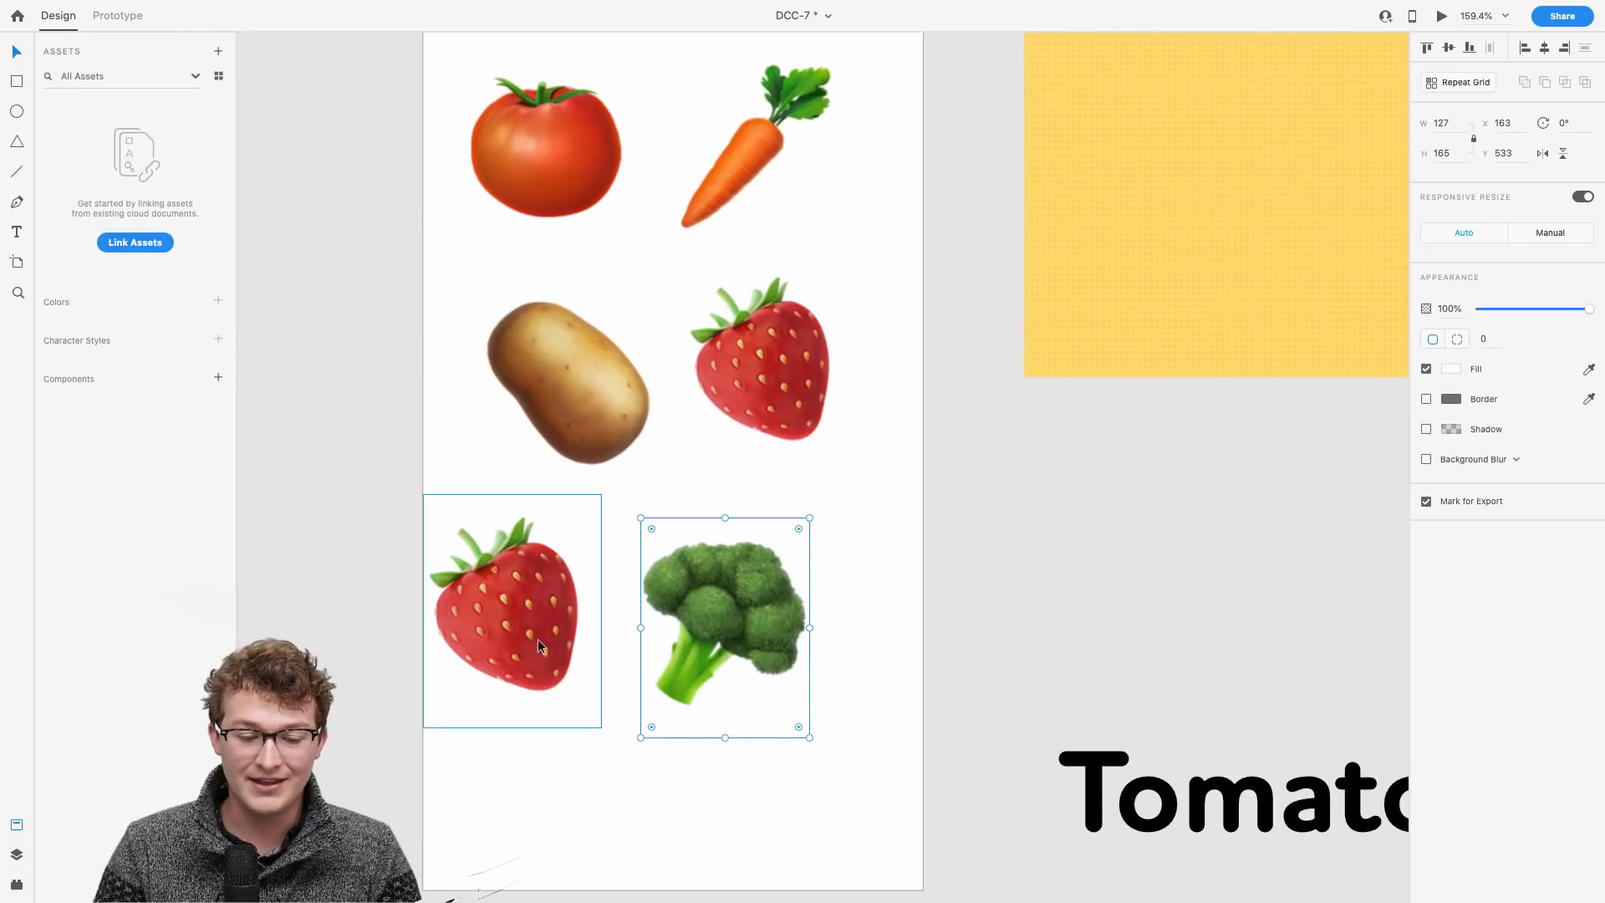
pyautogui.click(535, 639)
pyautogui.press('Delete')
pyautogui.scroll(-5, 535, 638)
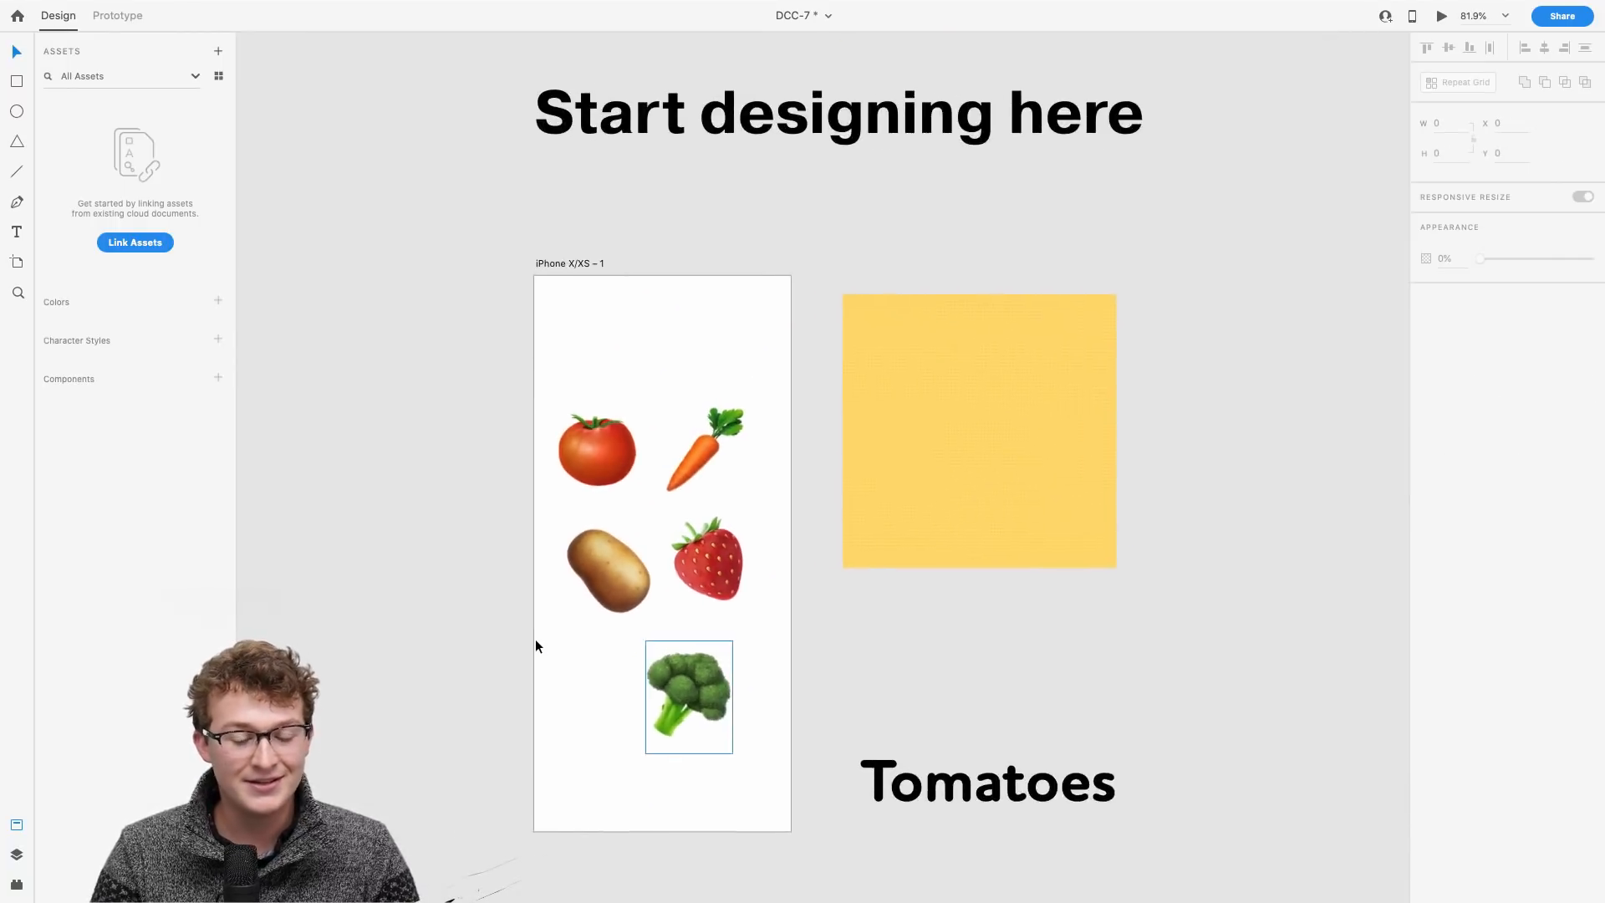
# Step: Shift the remaining strawberry image slightly on the artboard, to about X 204, Y 347
pyautogui.hscroll(2, 569, 623)
pyautogui.scroll(1, 527, 677)
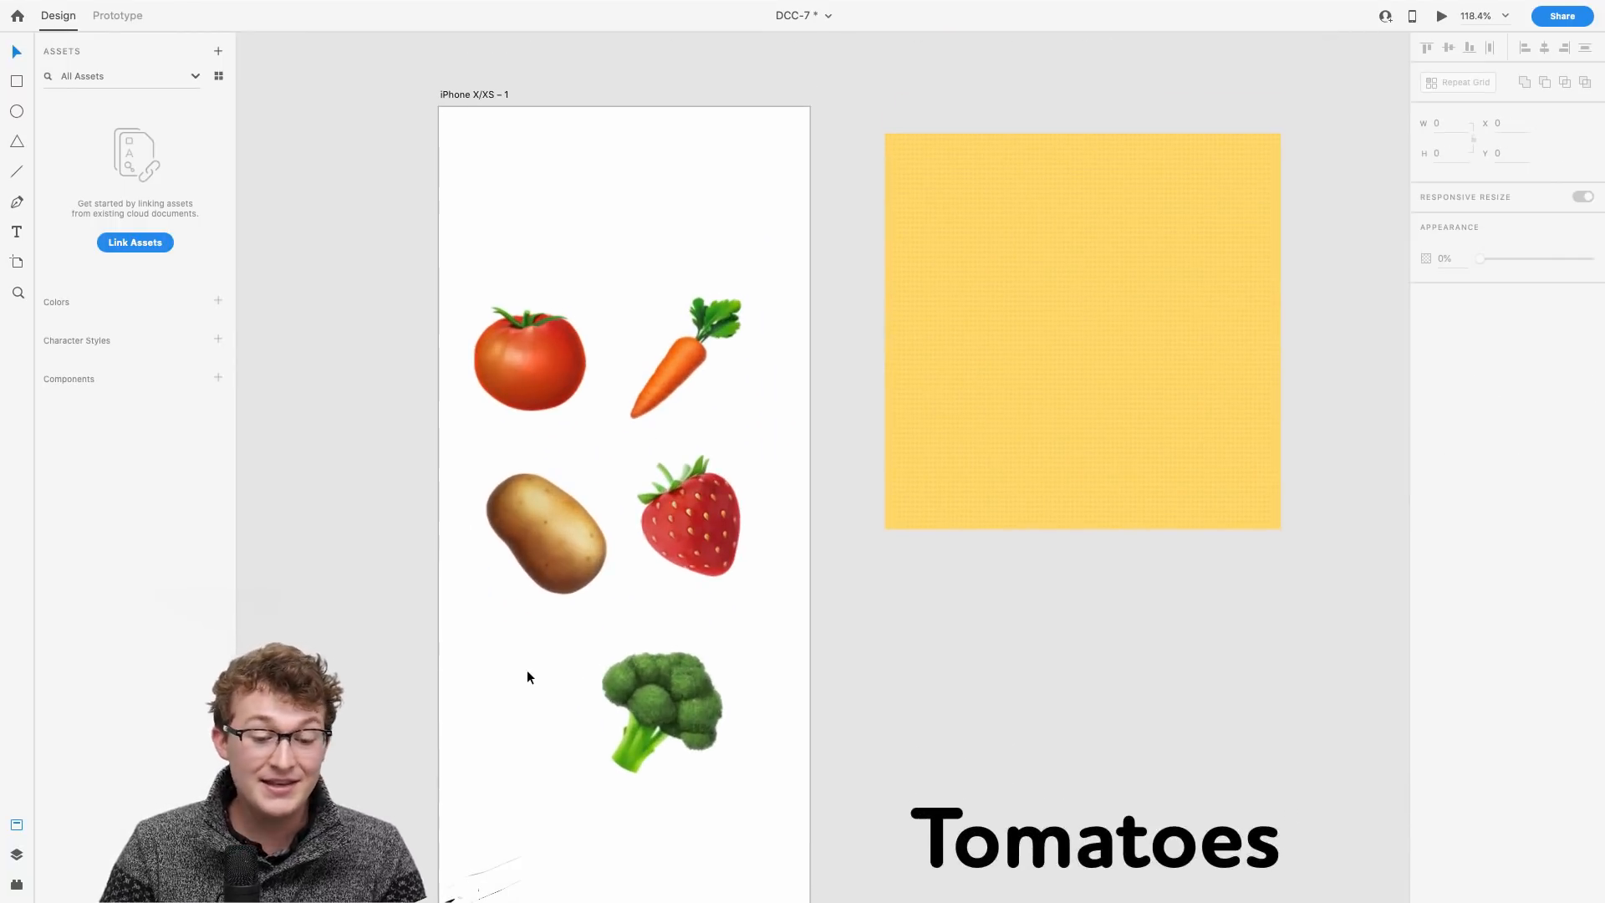
pyautogui.scroll(-1, 510, 598)
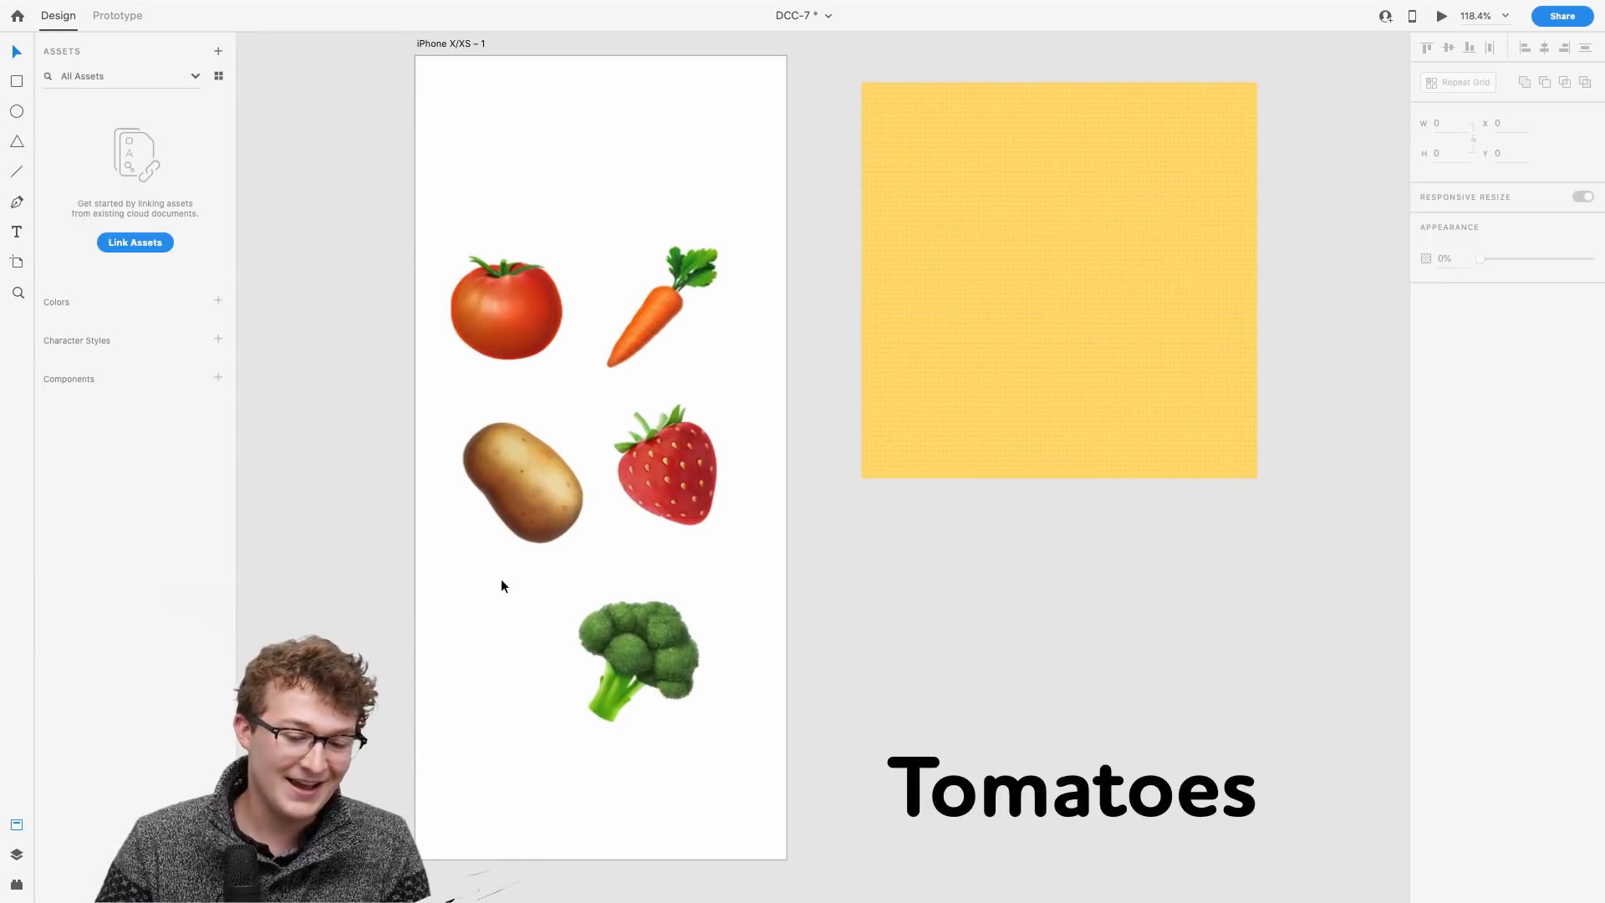
pyautogui.click(707, 498)
pyautogui.moveTo(707, 498); pyautogui.dragTo(712, 508)
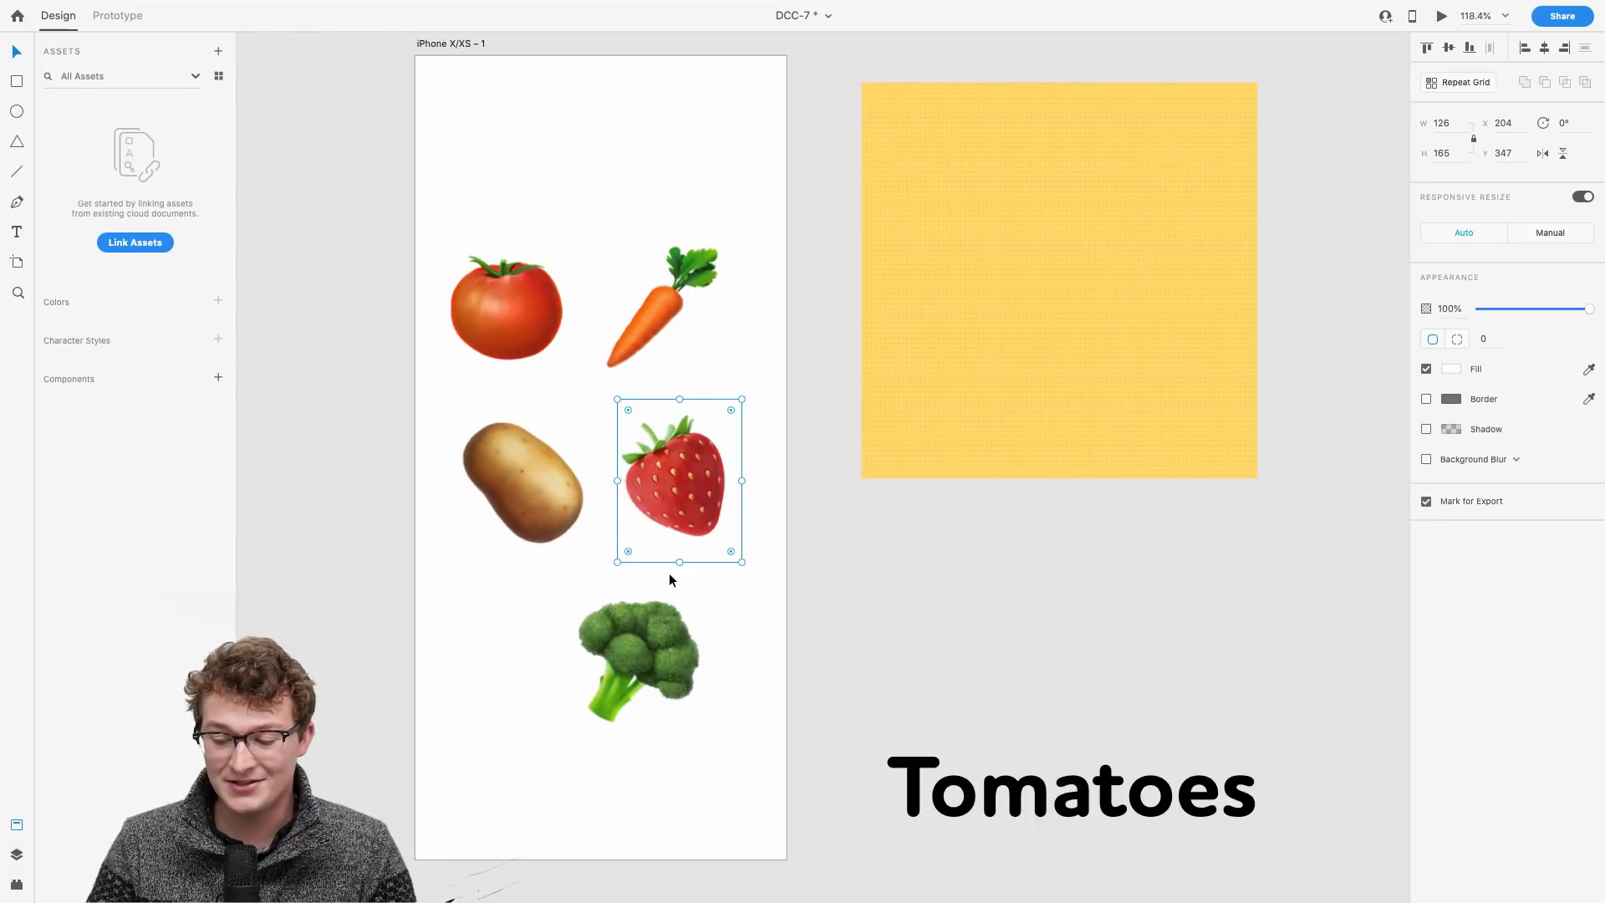
# Step: Examine the yellow textured square beside the artboard at different magnifications
pyautogui.hscroll(1, 863, 580)
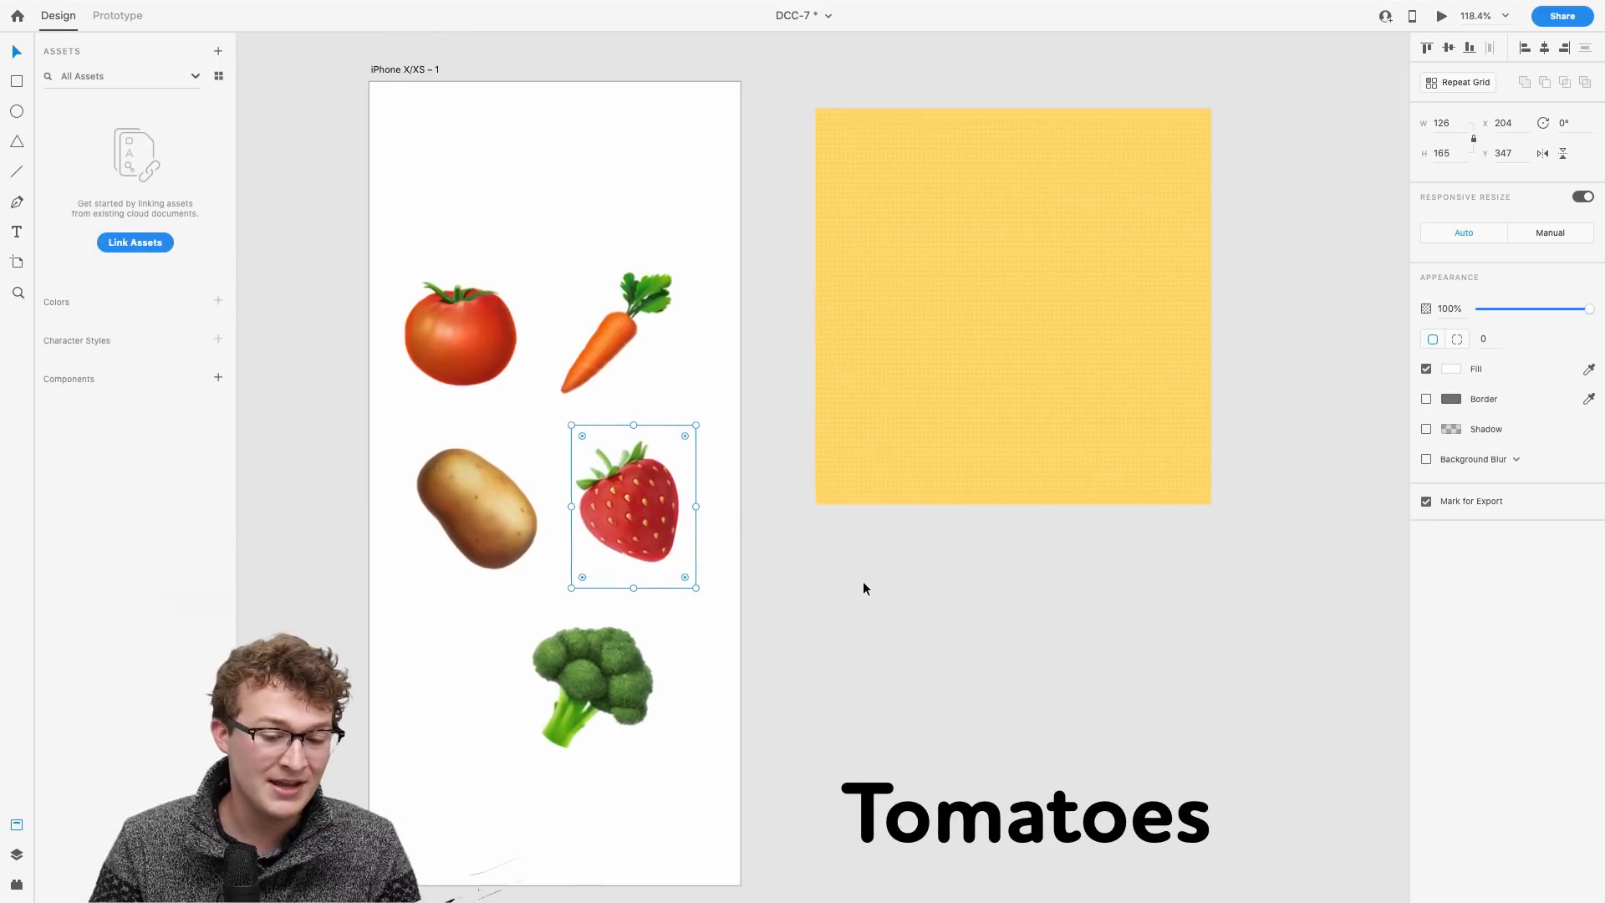
pyautogui.hscroll(-1, 636, 307)
pyautogui.click(1076, 246)
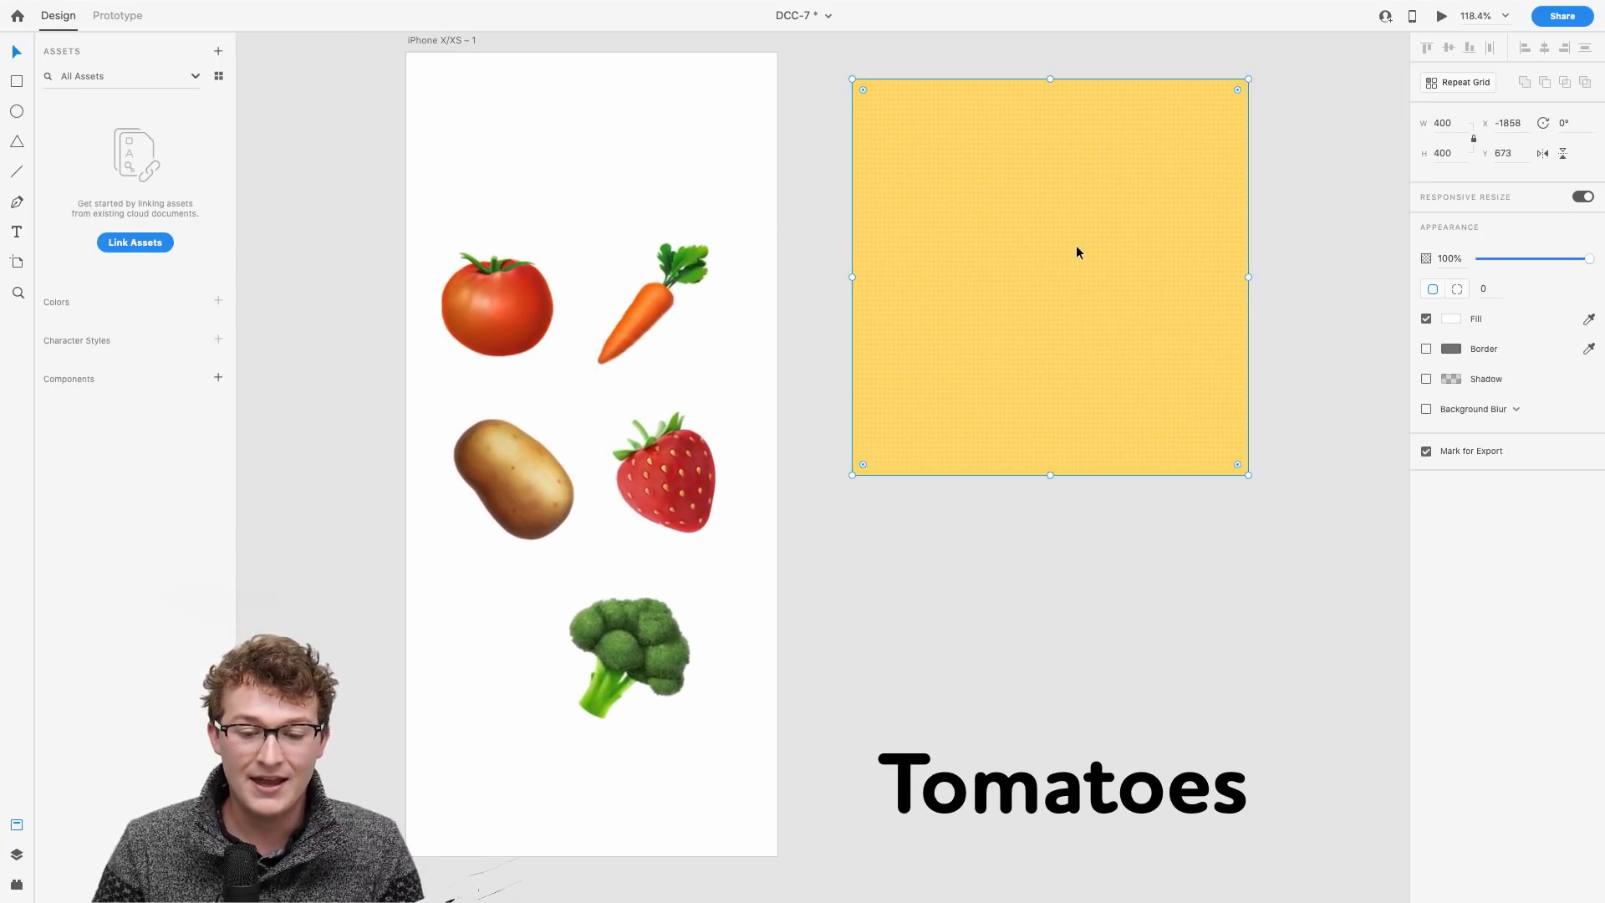
pyautogui.scroll(5, 1076, 247)
pyautogui.scroll(-4, 1075, 246)
pyautogui.scroll(2, 1088, 237)
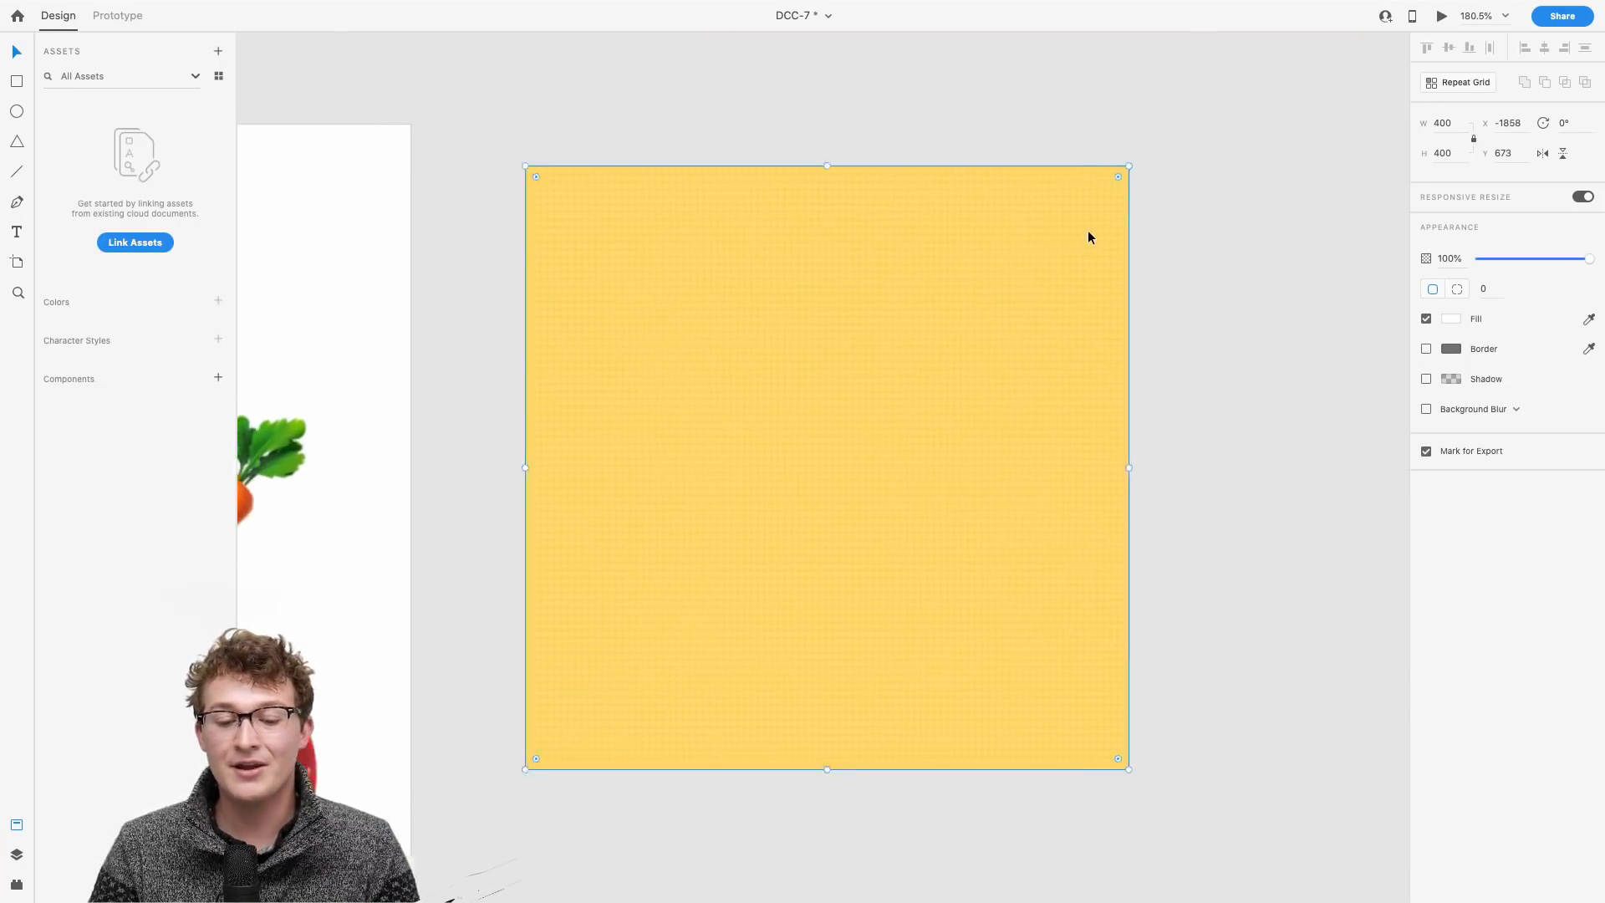
pyautogui.hscroll(-1, 1088, 237)
pyautogui.scroll(-4, 1089, 237)
pyautogui.scroll(1, 1086, 229)
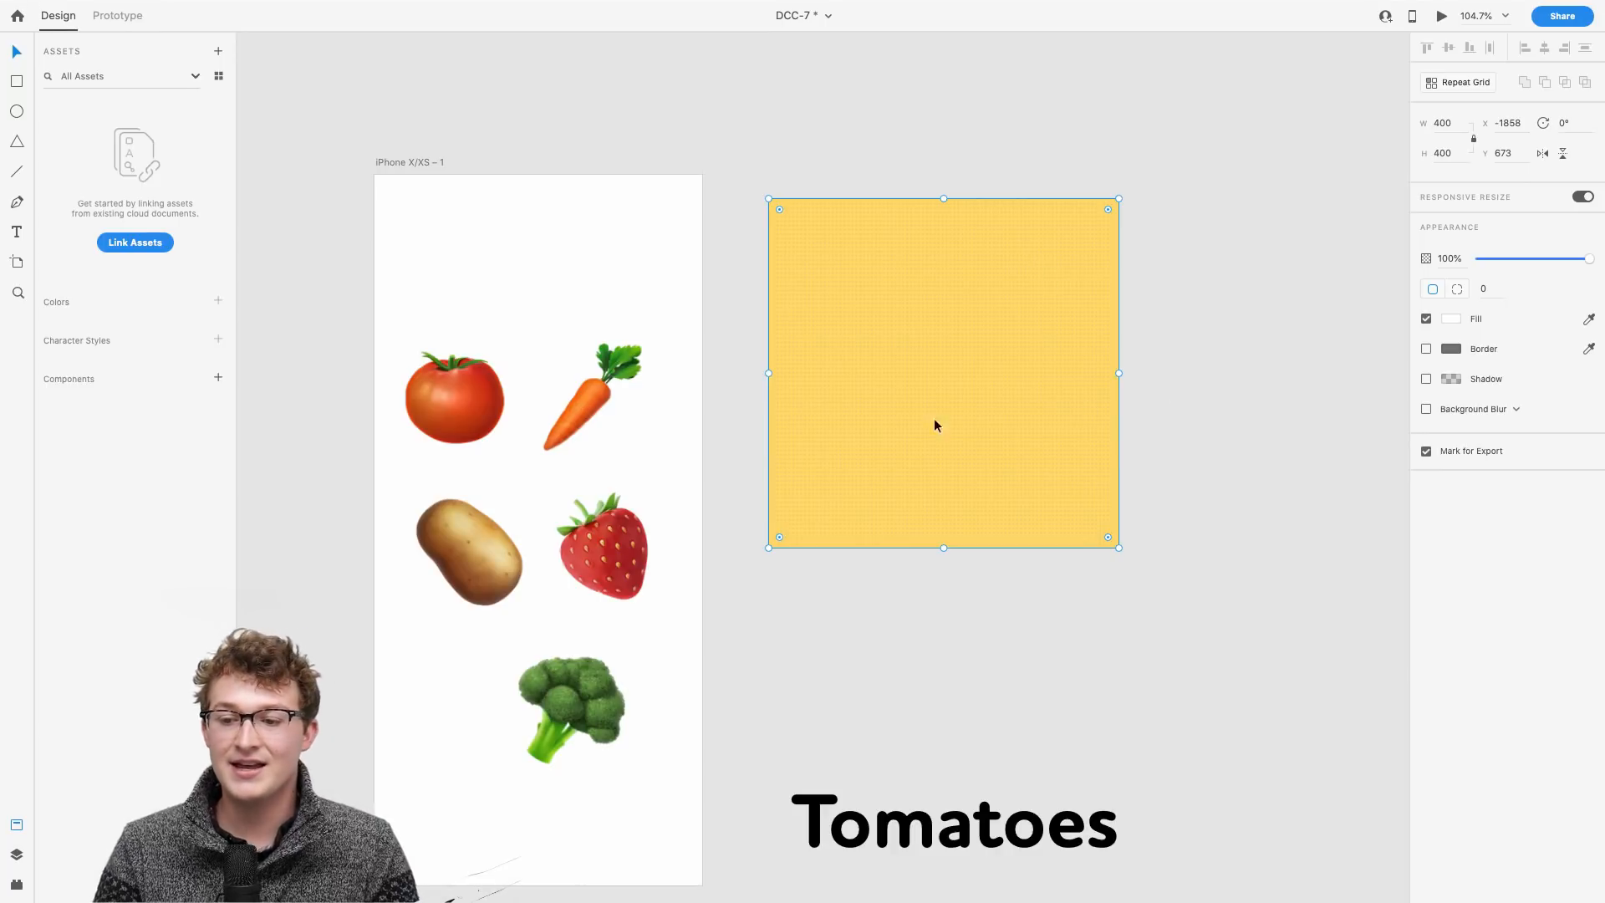
pyautogui.scroll(-2, 806, 503)
pyautogui.hscroll(-1, 806, 503)
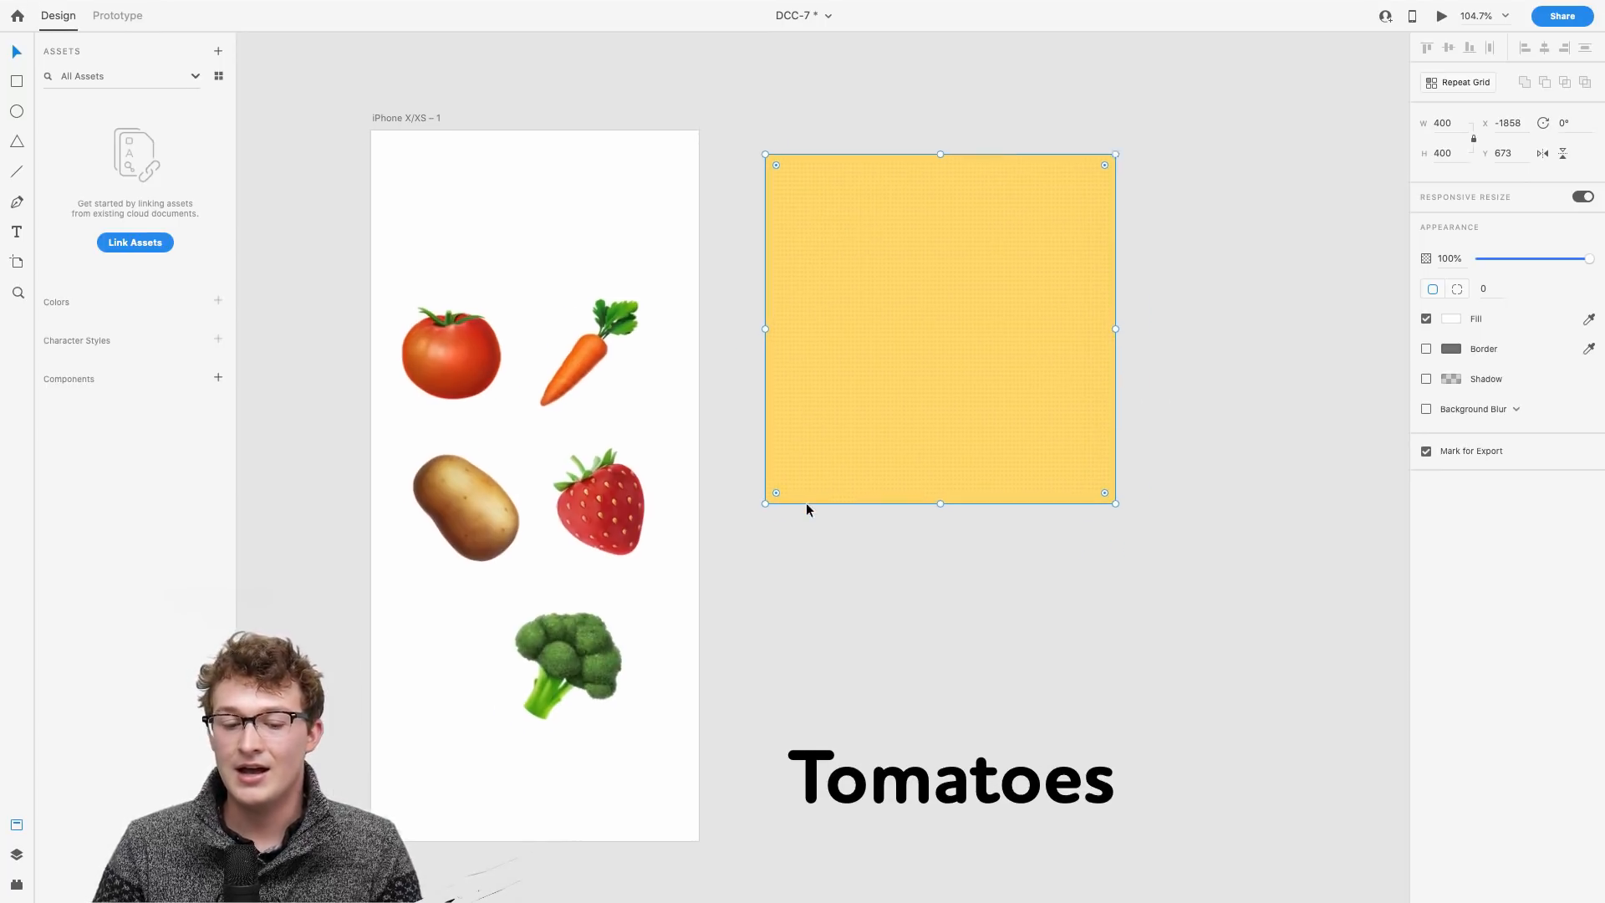
# Step: Try the potato image overlapping the tomato, and examine the edges of the carrot image at high magnification
pyautogui.scroll(5, 479, 433)
pyautogui.moveTo(480, 438); pyautogui.dragTo(550, 385)
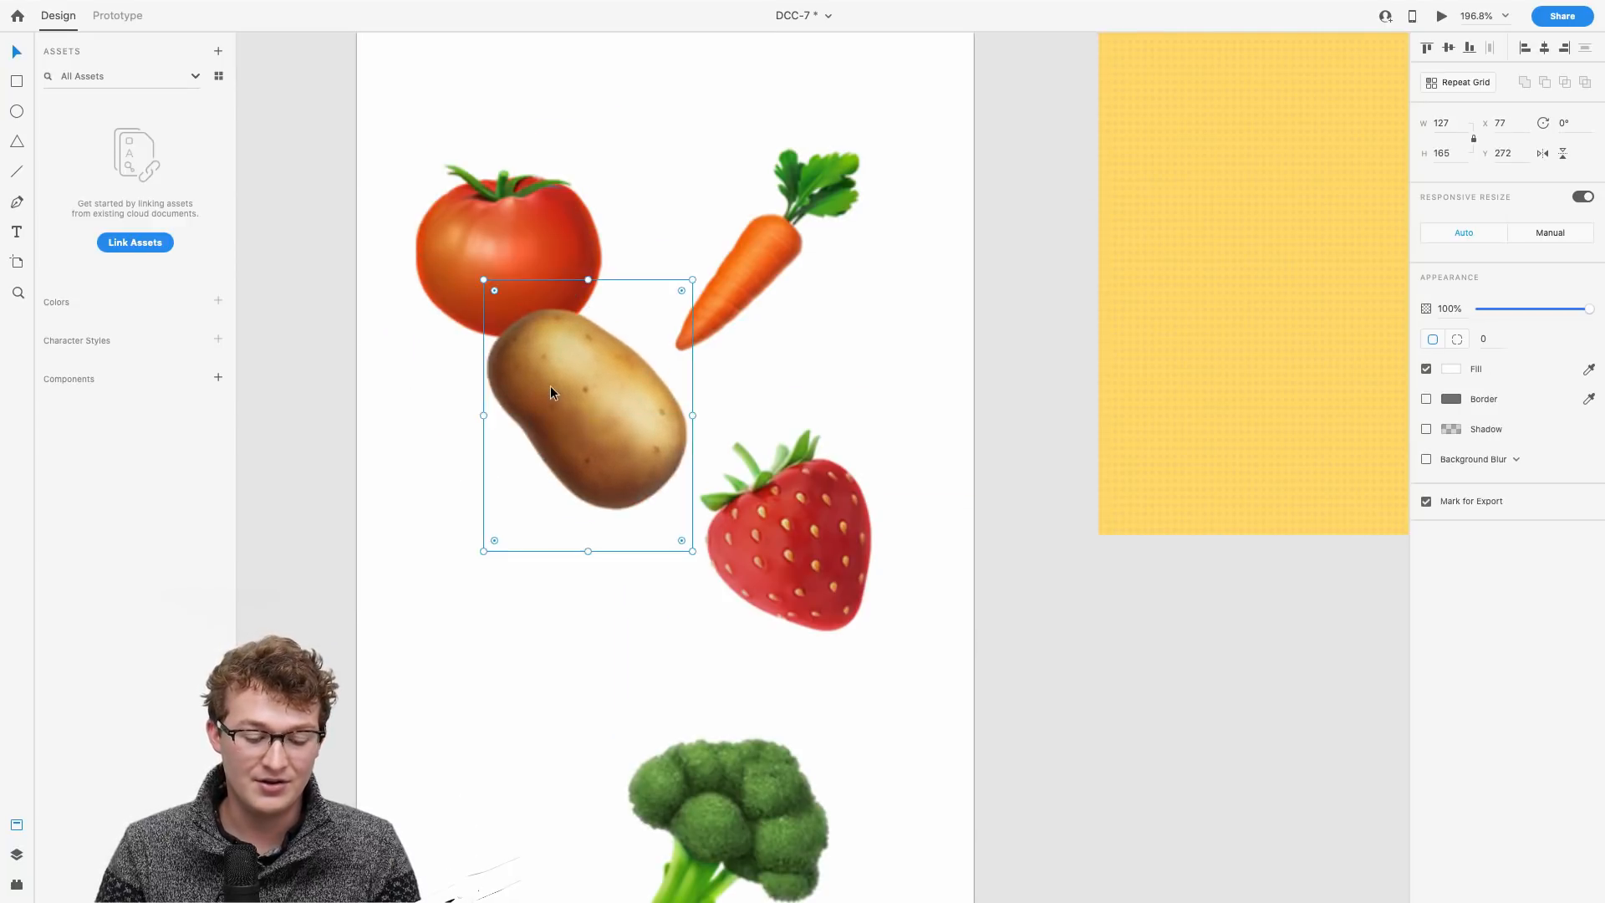
pyautogui.moveTo(752, 381); pyautogui.dragTo(489, 555)
pyautogui.scroll(10, 631, 310)
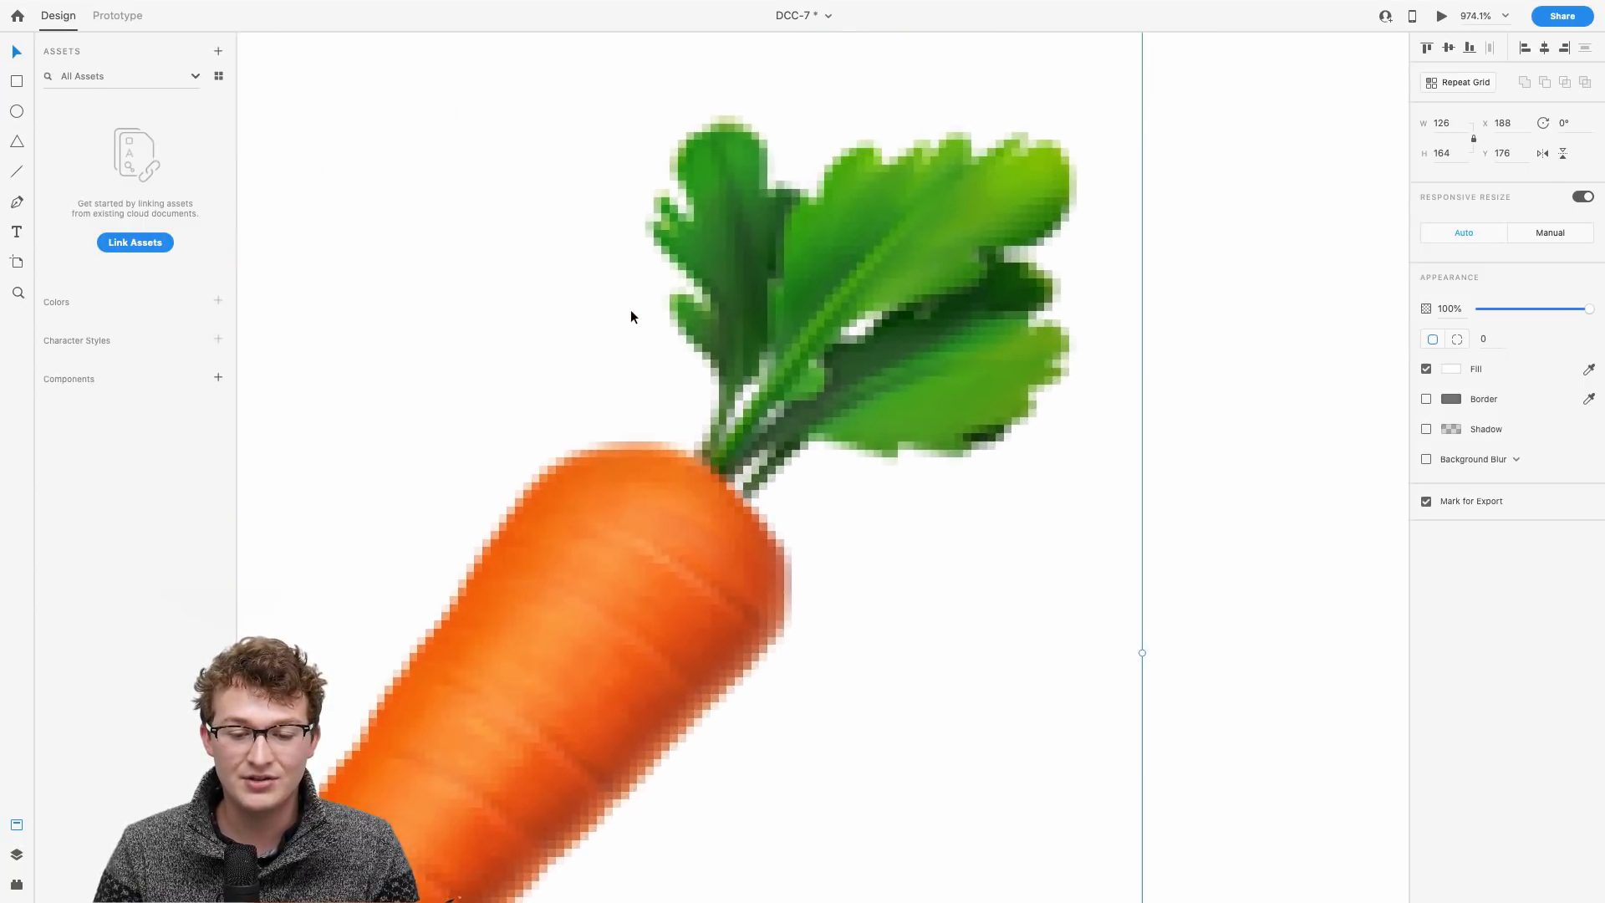
pyautogui.scroll(-8, 631, 316)
pyautogui.scroll(3, 630, 316)
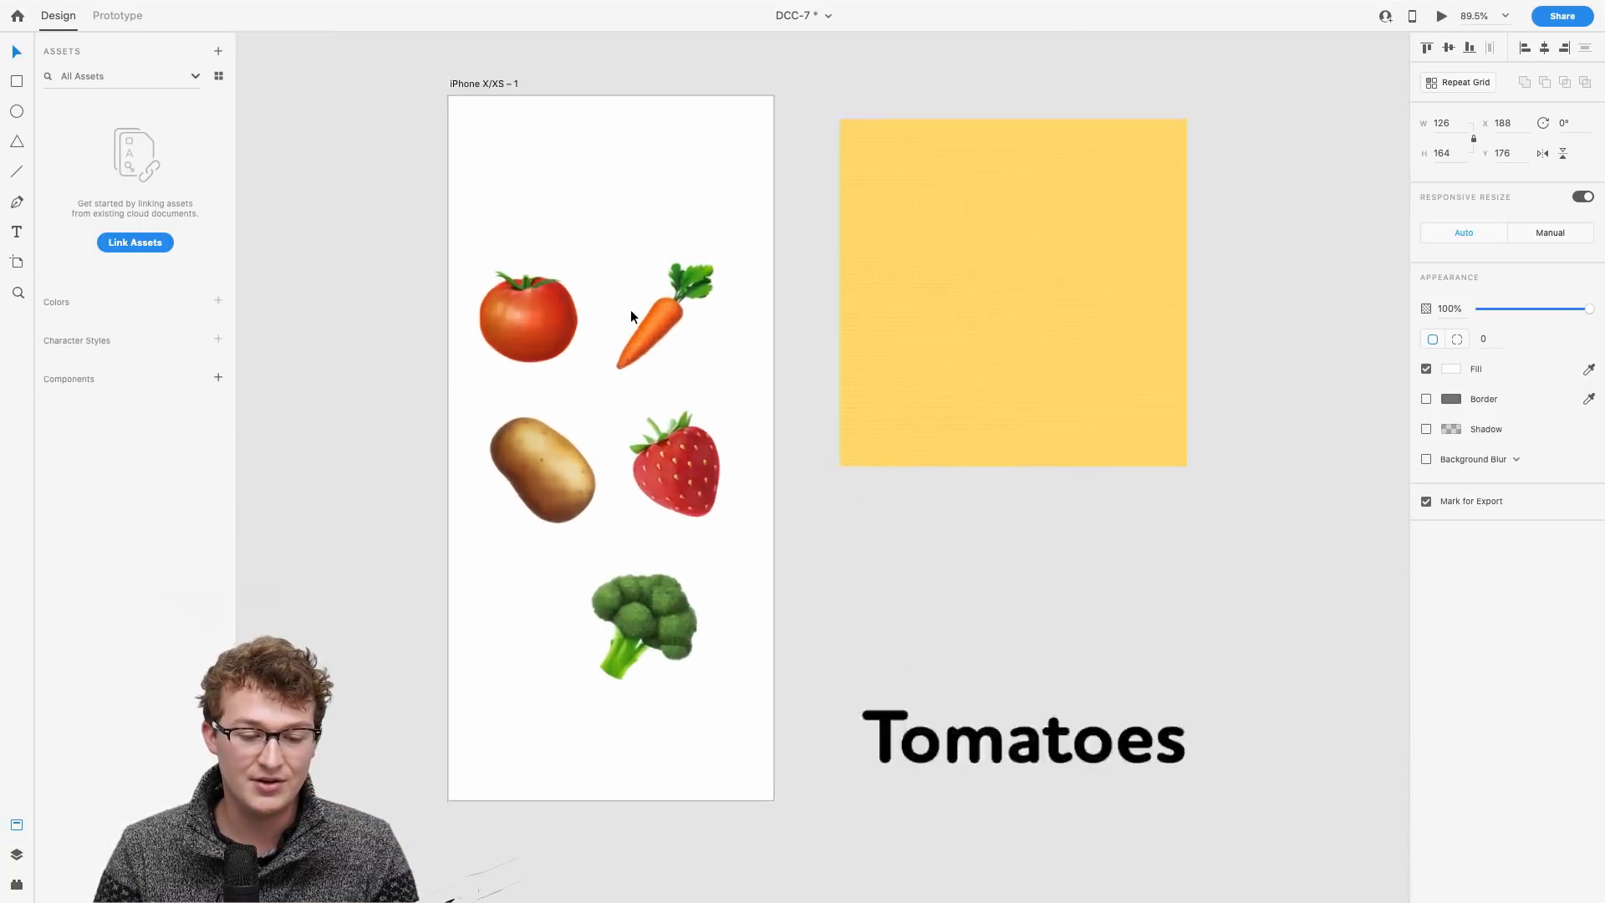
pyautogui.scroll(-3, 631, 314)
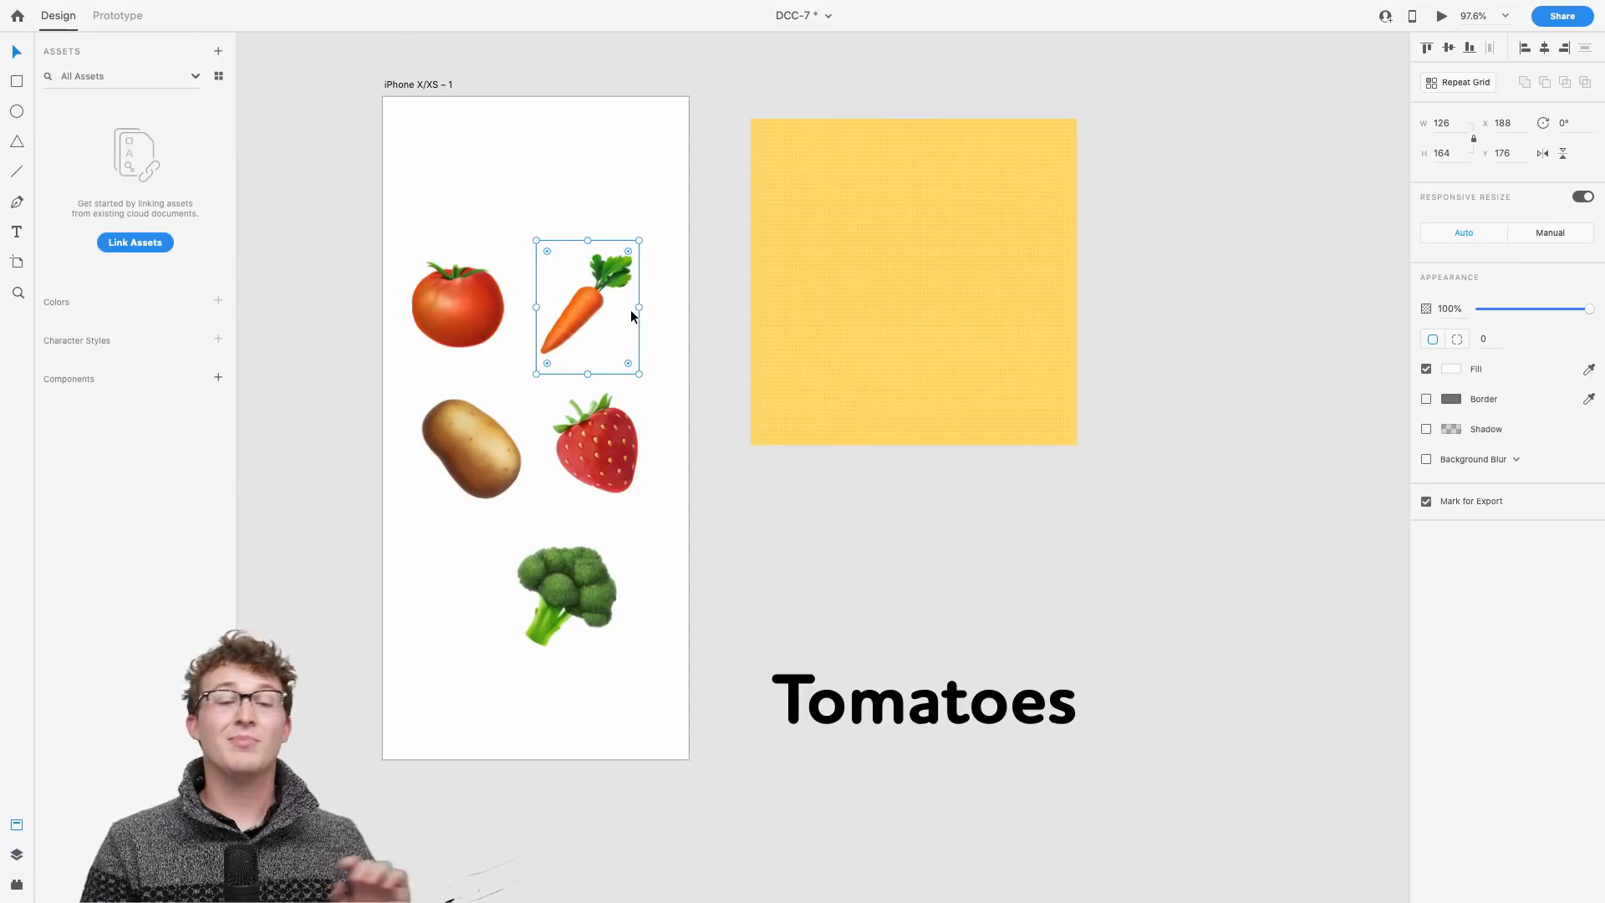
# Step: Move the yellow textured square closer to the artboard
pyautogui.click(906, 266)
pyautogui.hscroll(-2, 906, 266)
pyautogui.scroll(1, 906, 266)
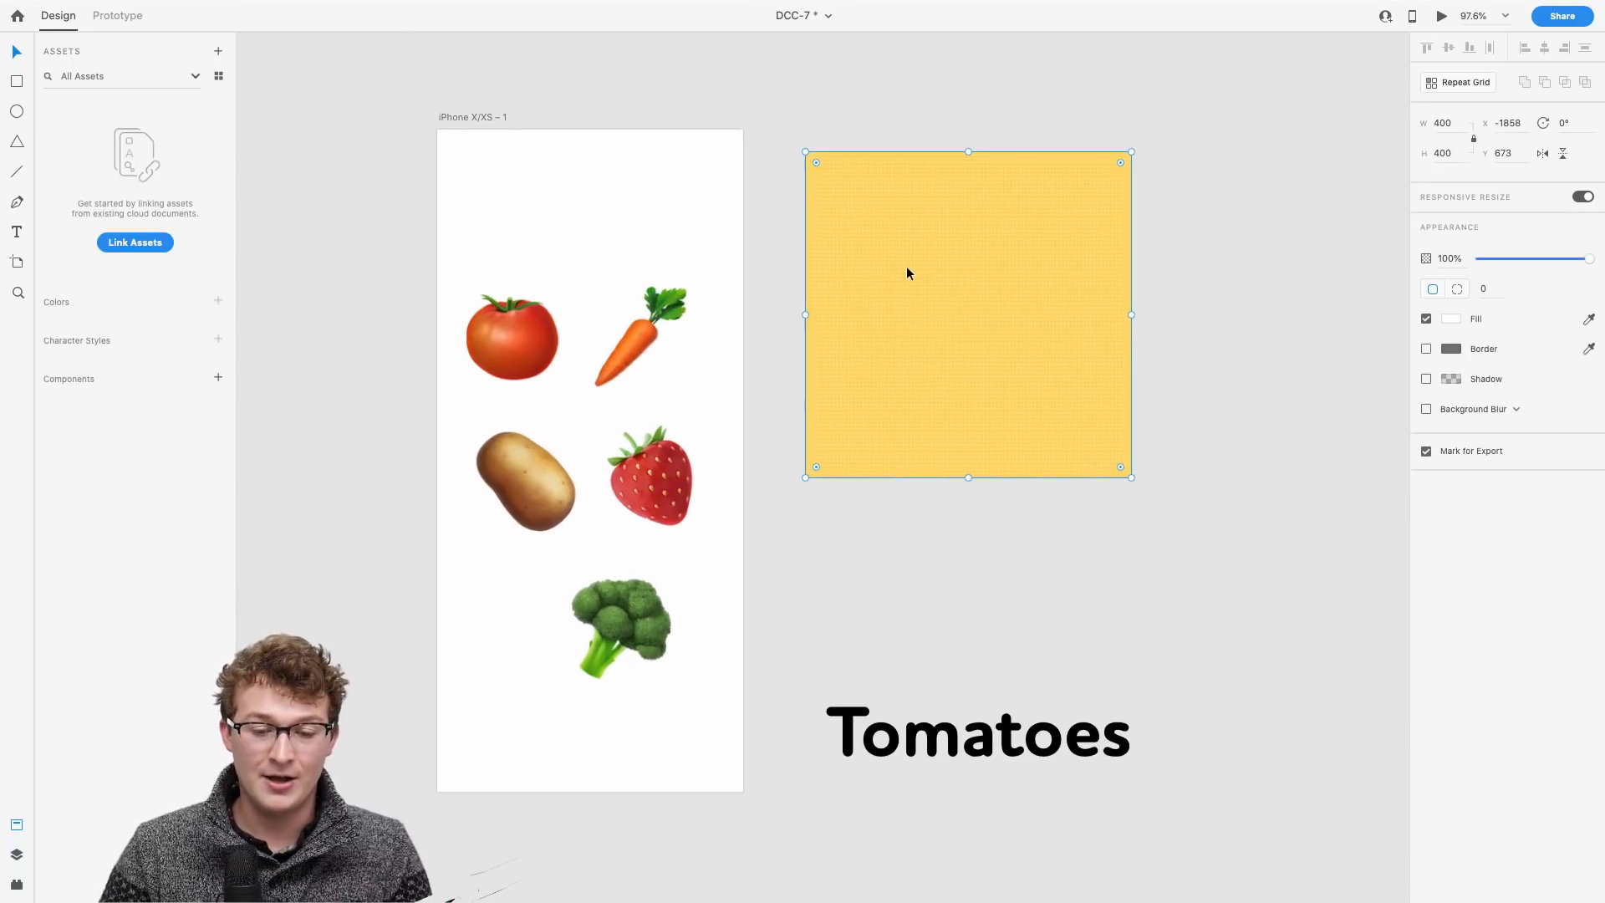
pyautogui.moveTo(970, 317); pyautogui.dragTo(860, 329)
# Step: Switch to Safari and open the Subtle Patterns home page on toptal.com
pyautogui.hotkey('ctrl', 'Up')
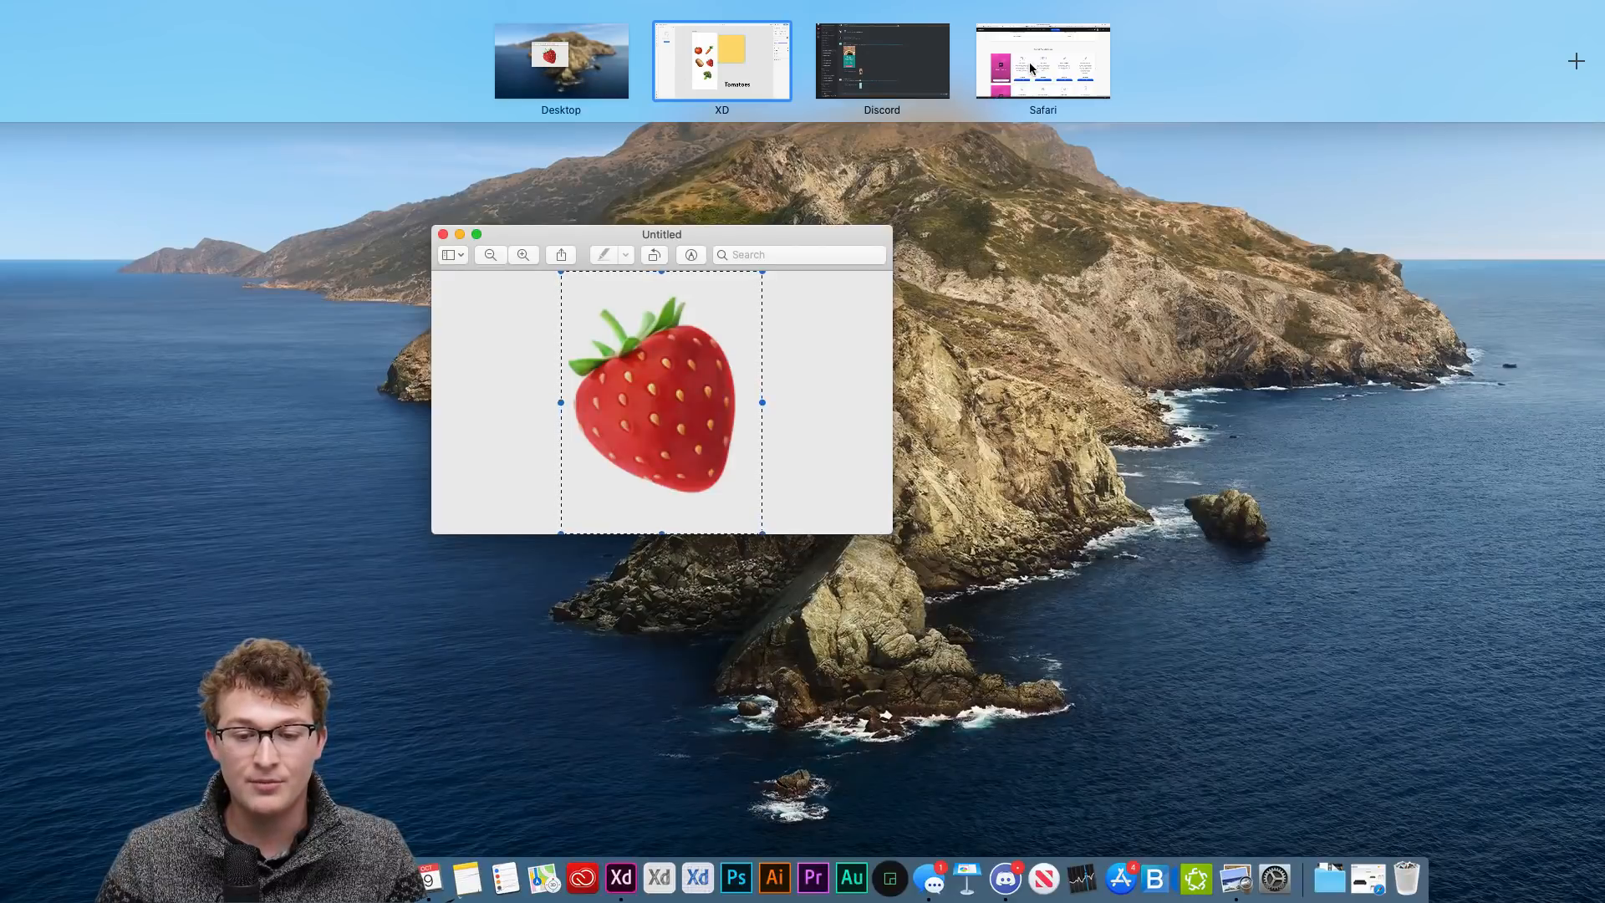
pyautogui.click(980, 65)
pyautogui.click(188, 42)
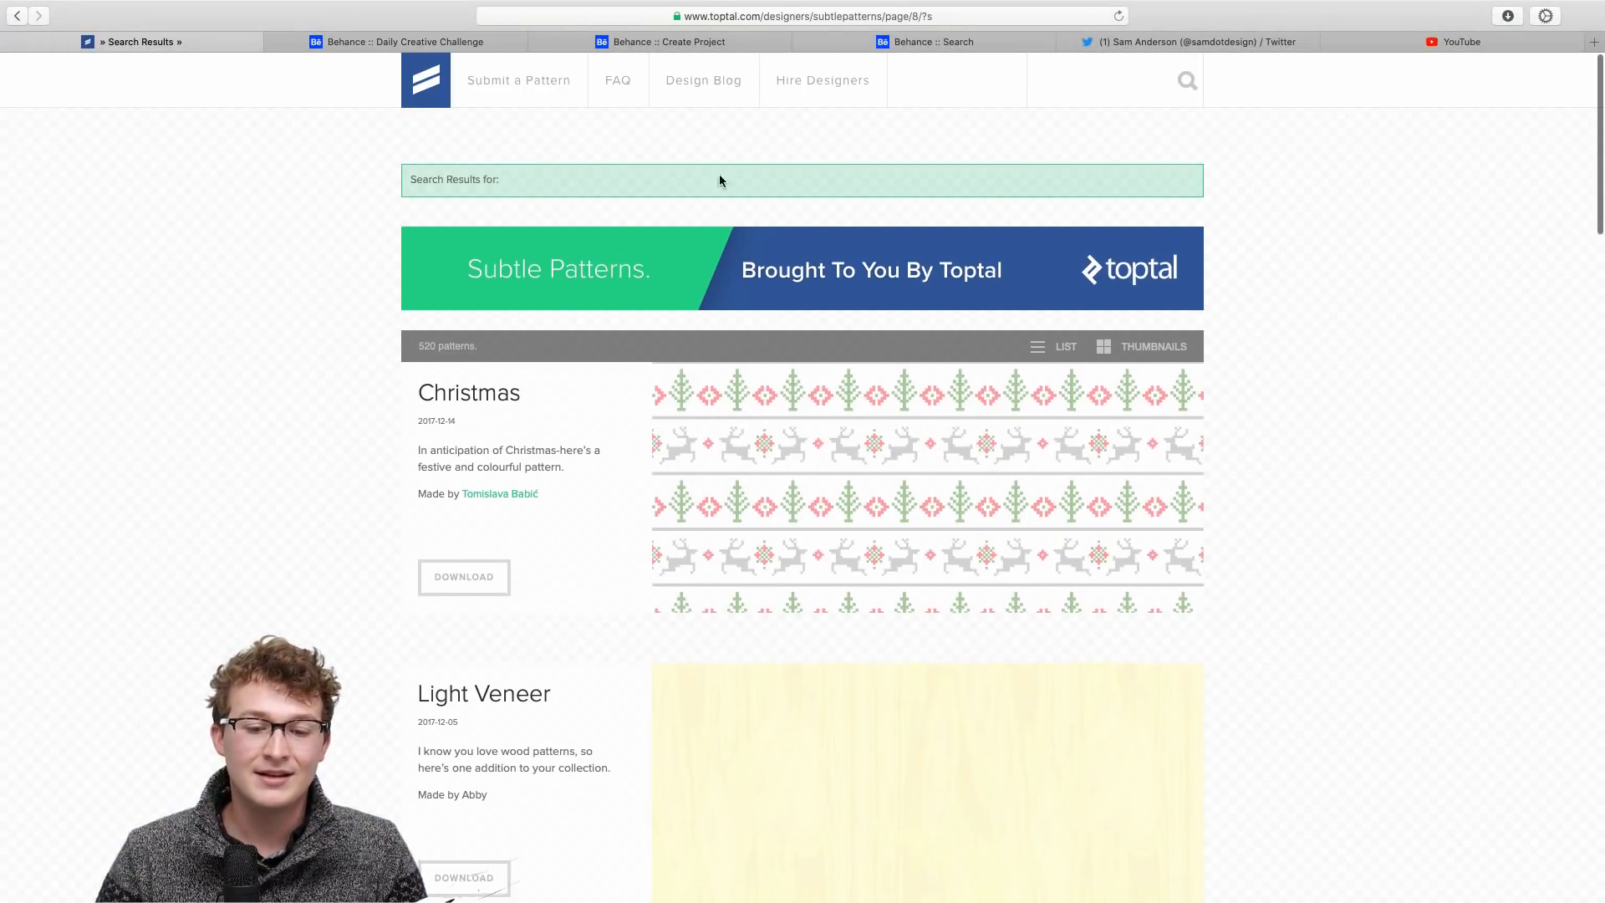
pyautogui.click(834, 20)
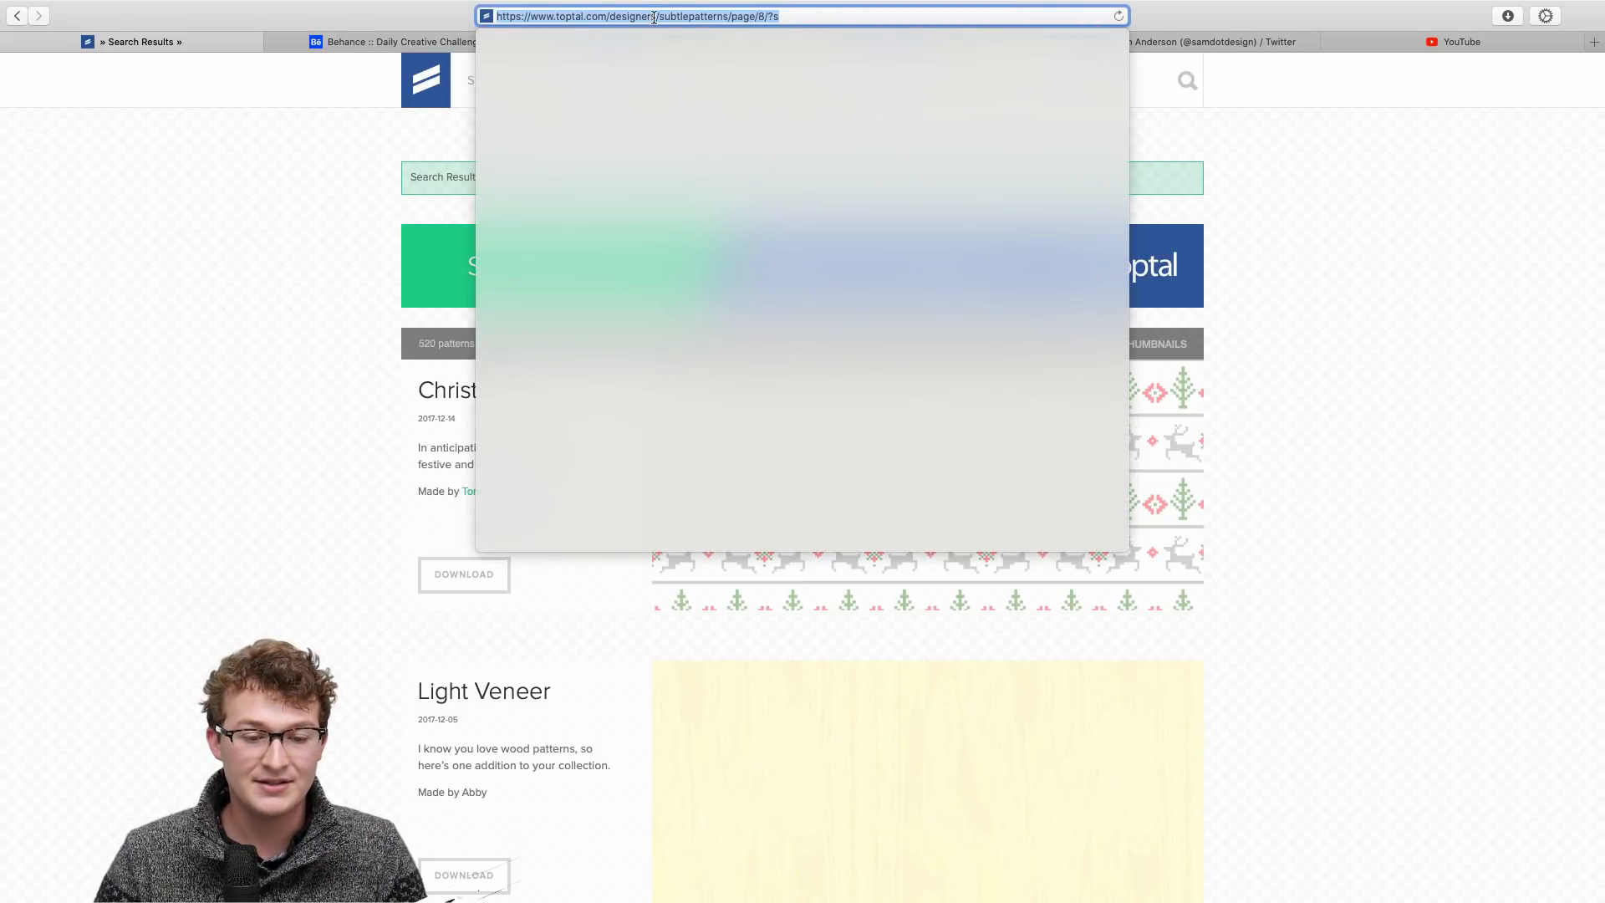
pyautogui.click(555, 15)
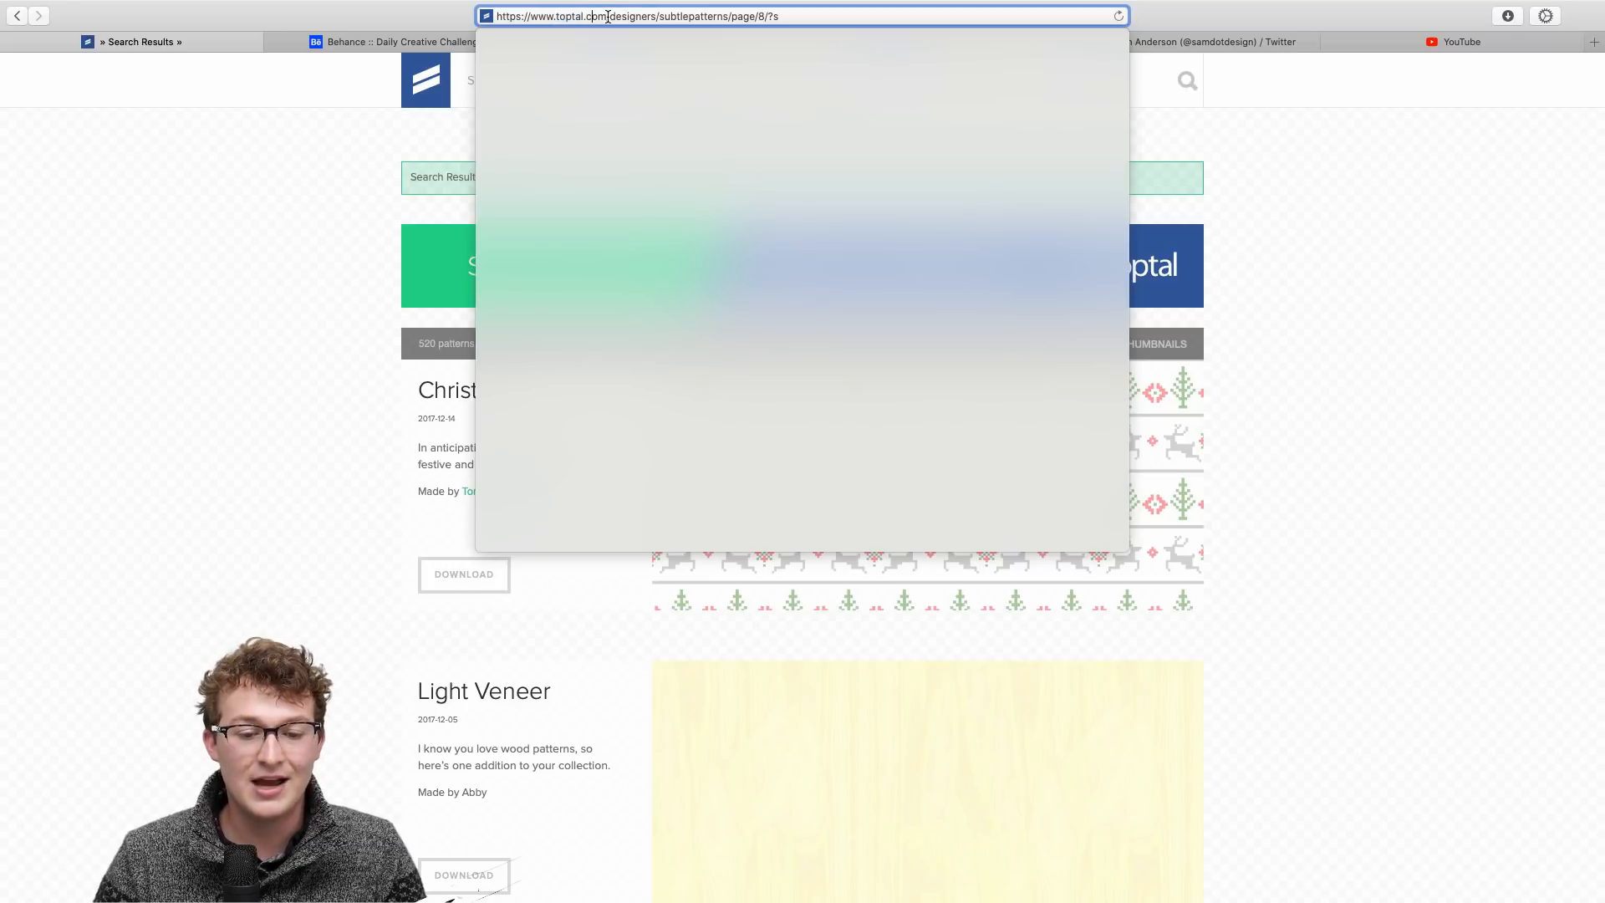
pyautogui.click(430, 91)
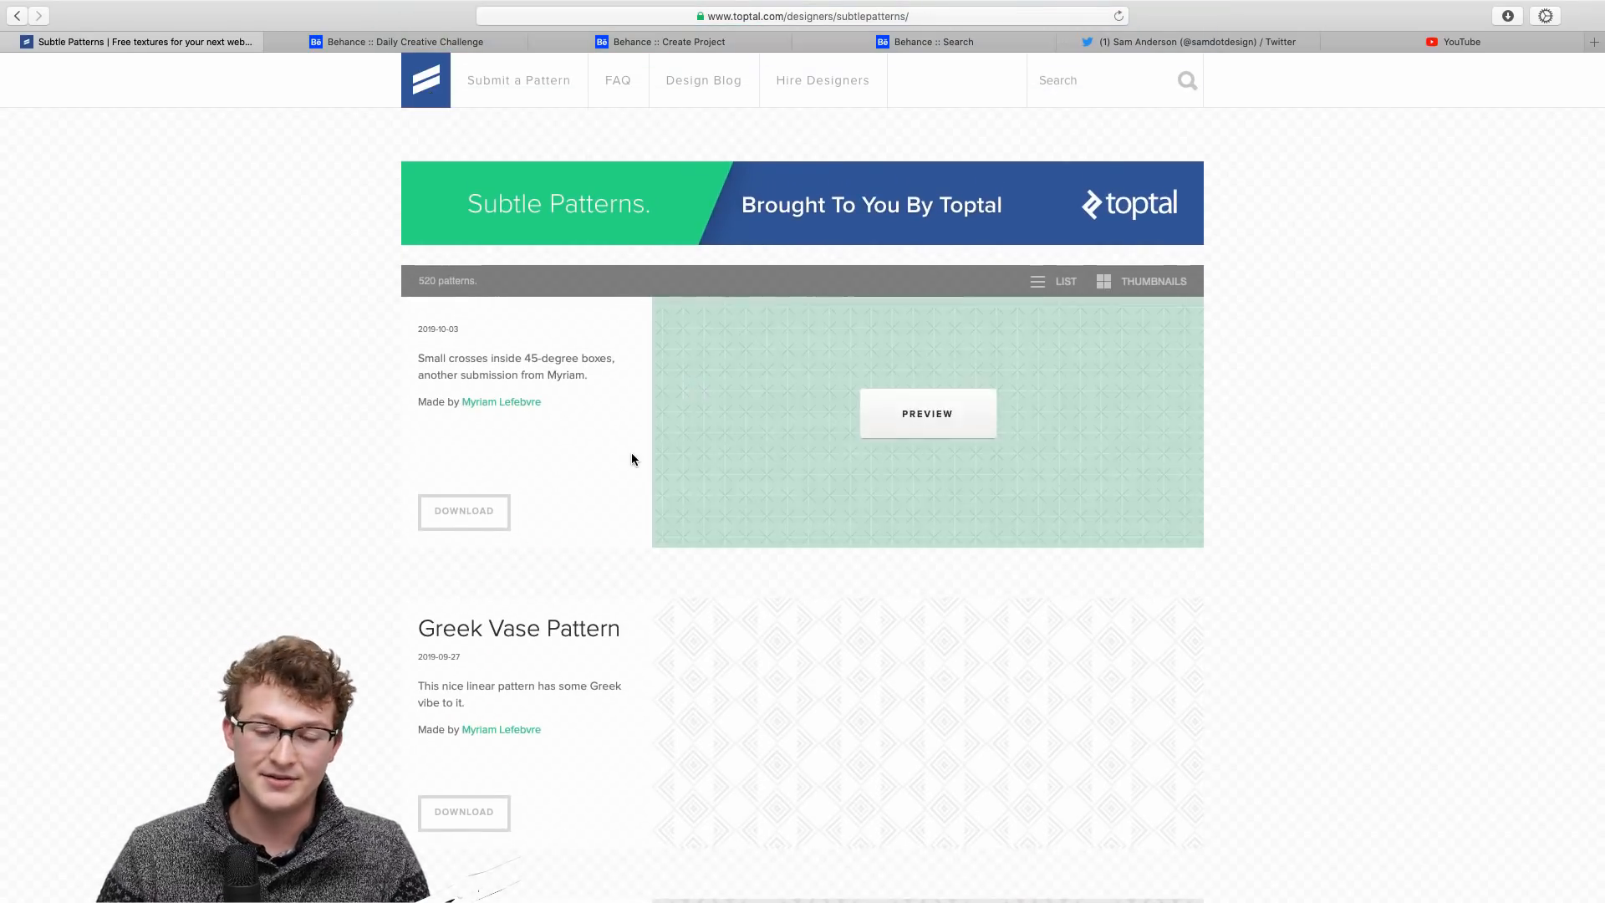
# Step: Browse the Subtle Patterns list for background textures and open its second page
pyautogui.scroll(-3, 632, 456)
pyautogui.scroll(4, 631, 456)
pyautogui.scroll(-15, 631, 455)
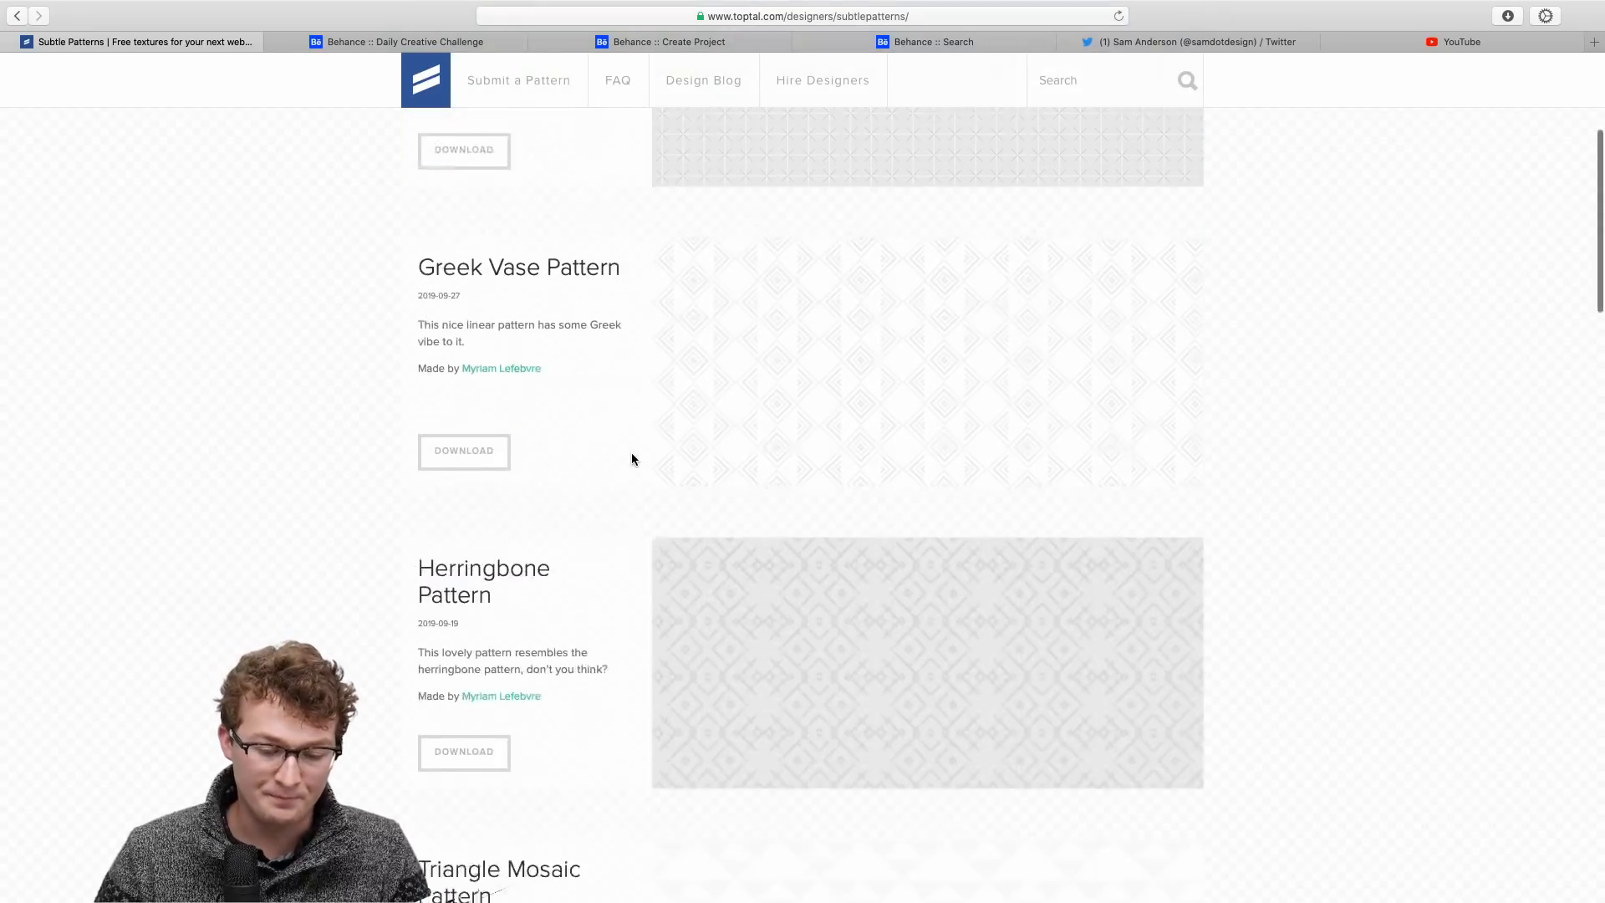
pyautogui.scroll(-15, 631, 455)
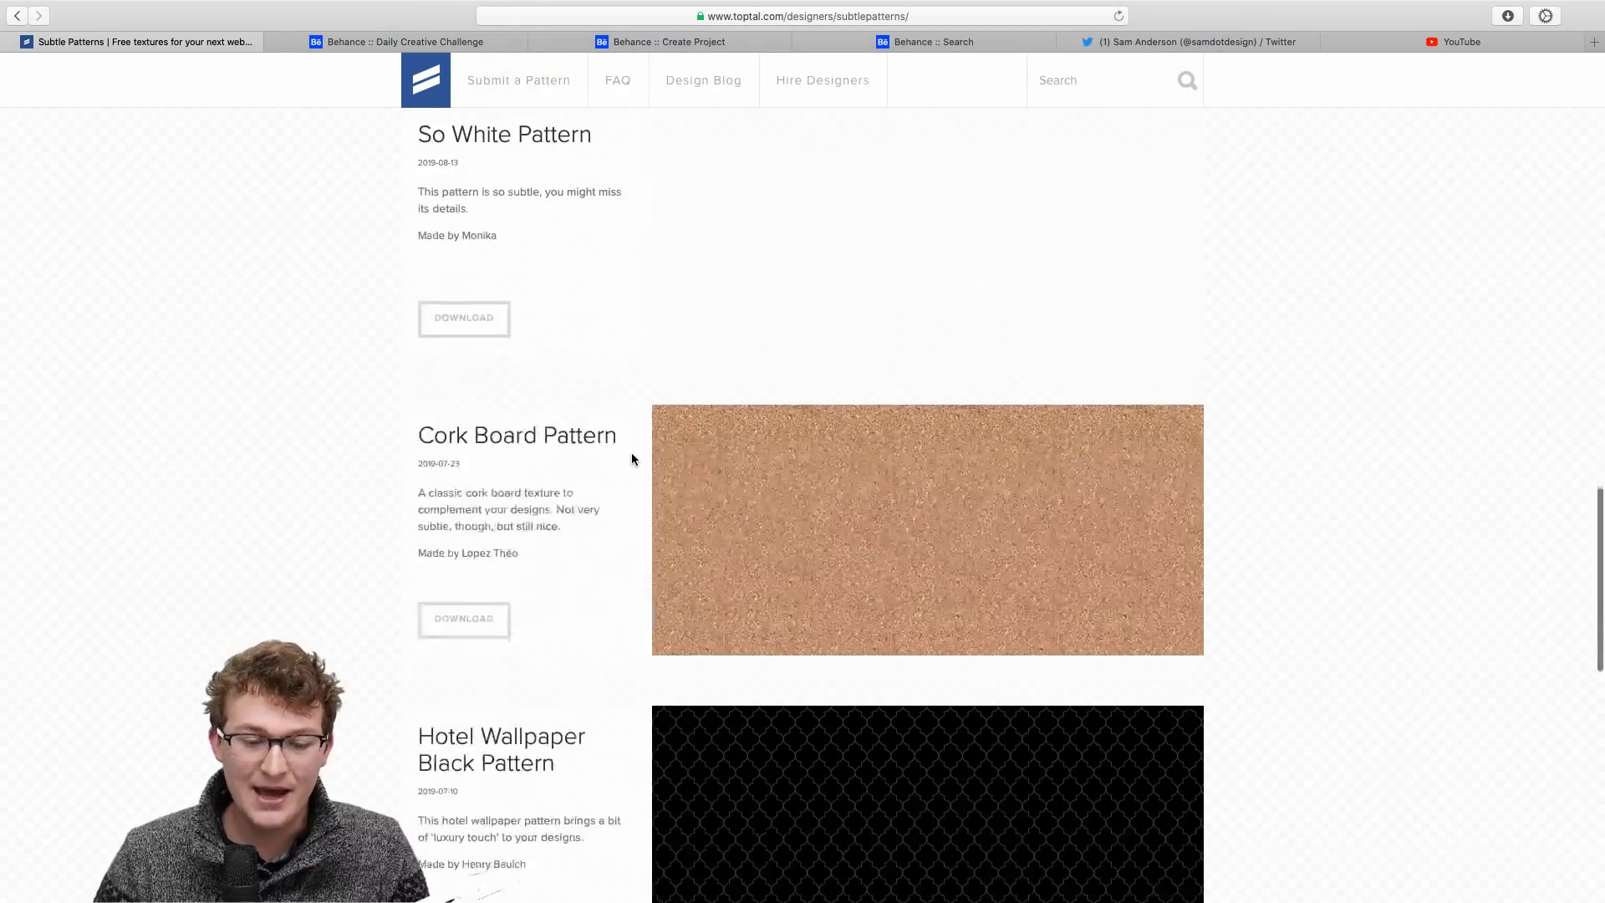
pyautogui.click(609, 497)
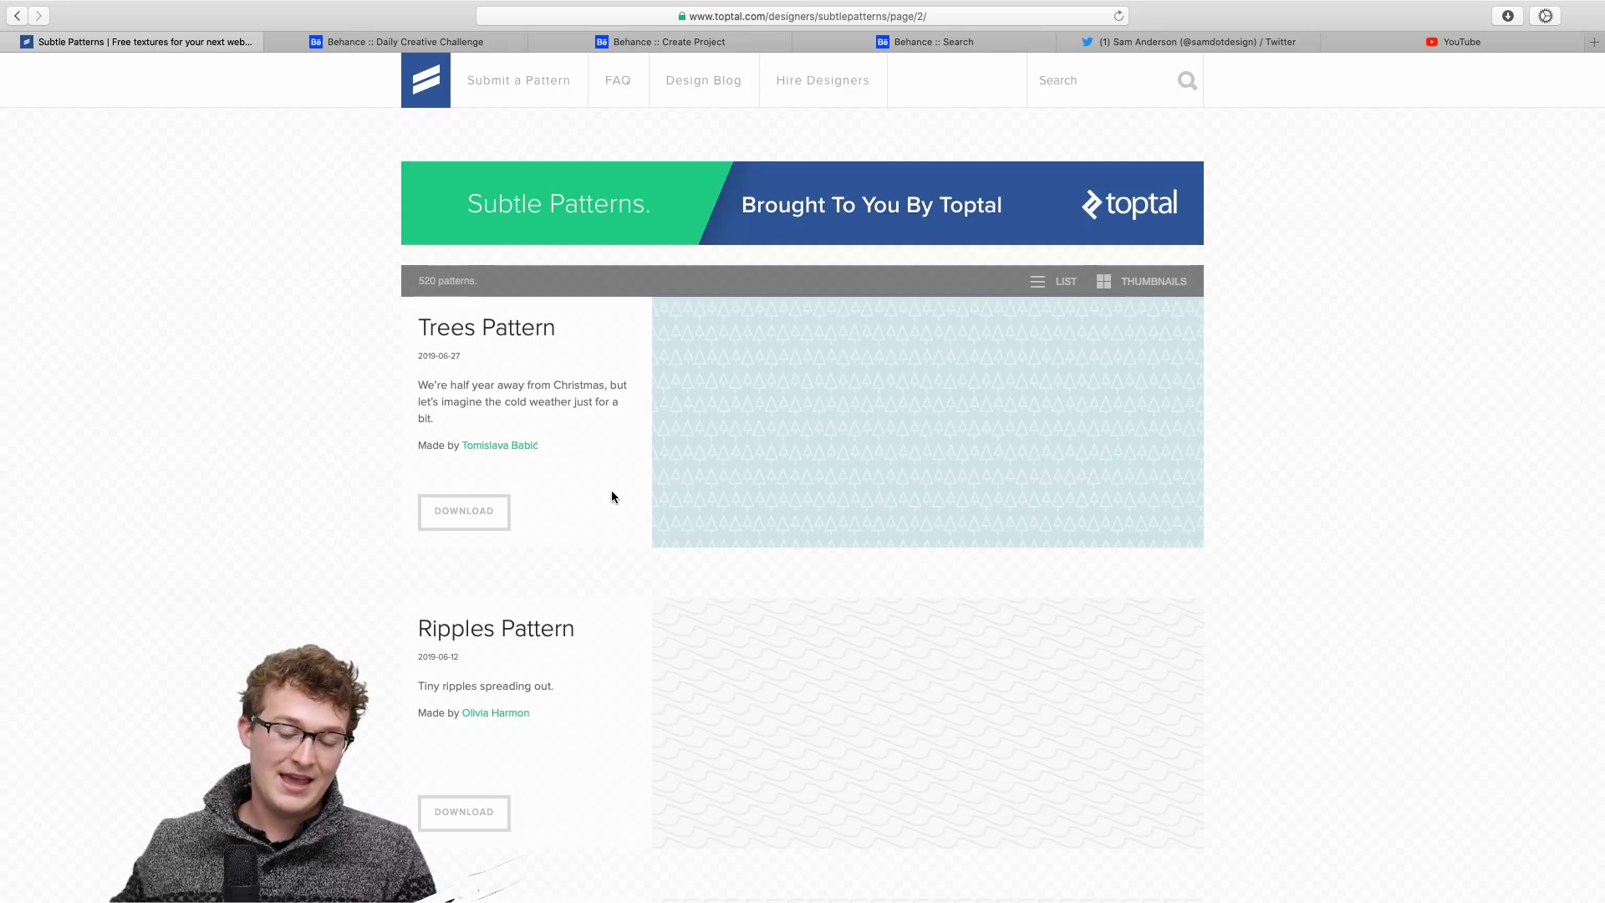
# Step: Look through the background textures on the second page of the Subtle Patterns list
pyautogui.scroll(-10, 612, 497)
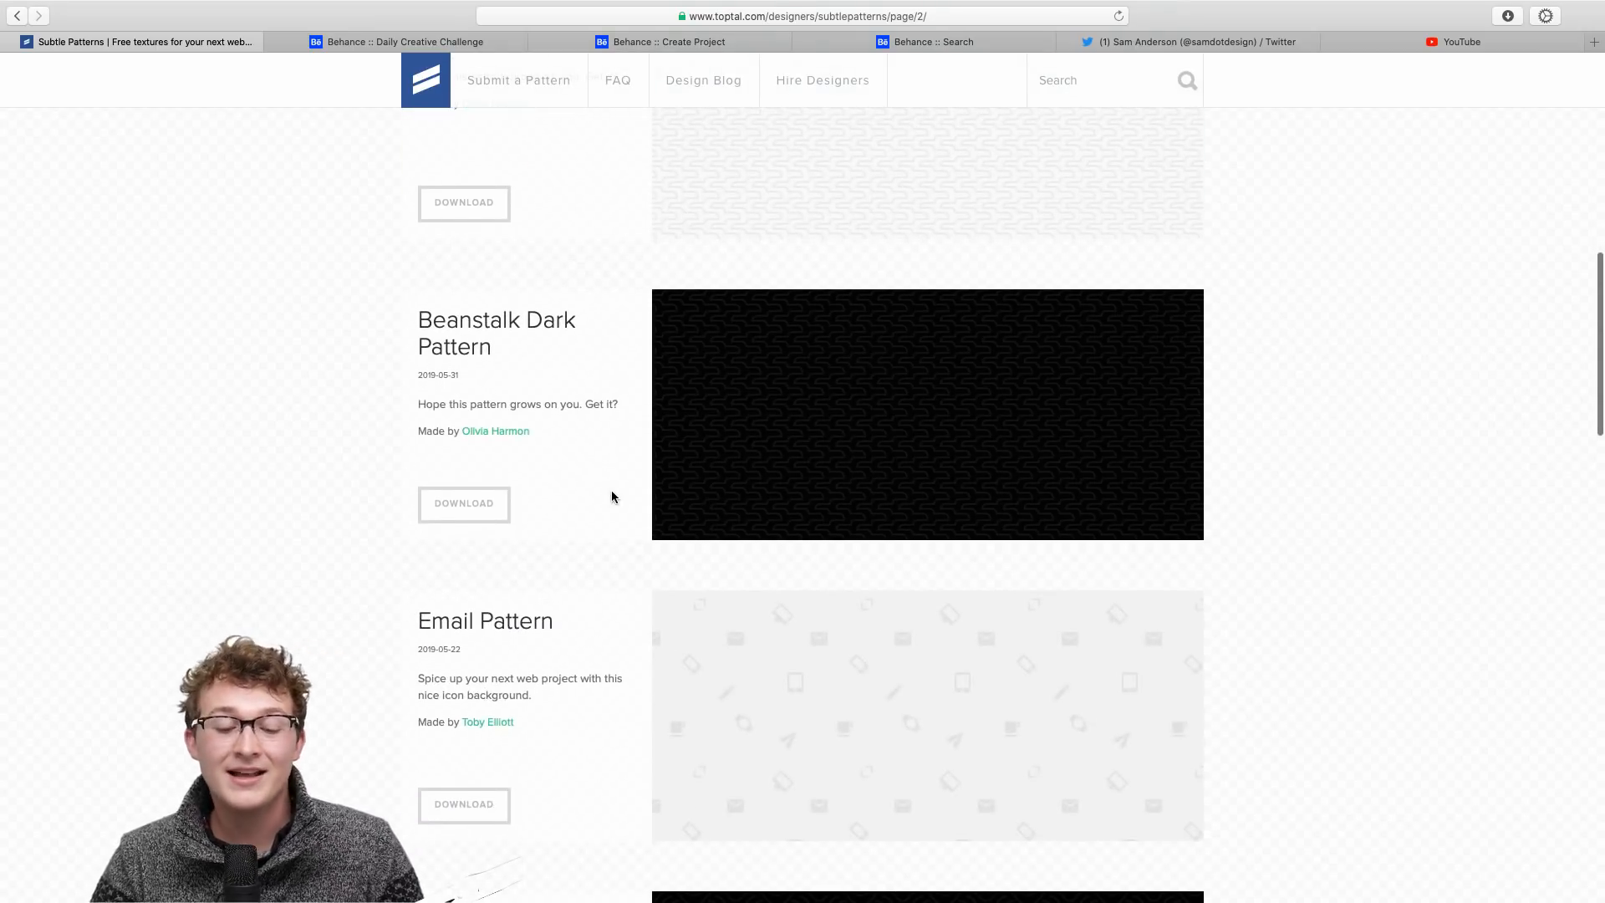
pyautogui.scroll(-10, 612, 497)
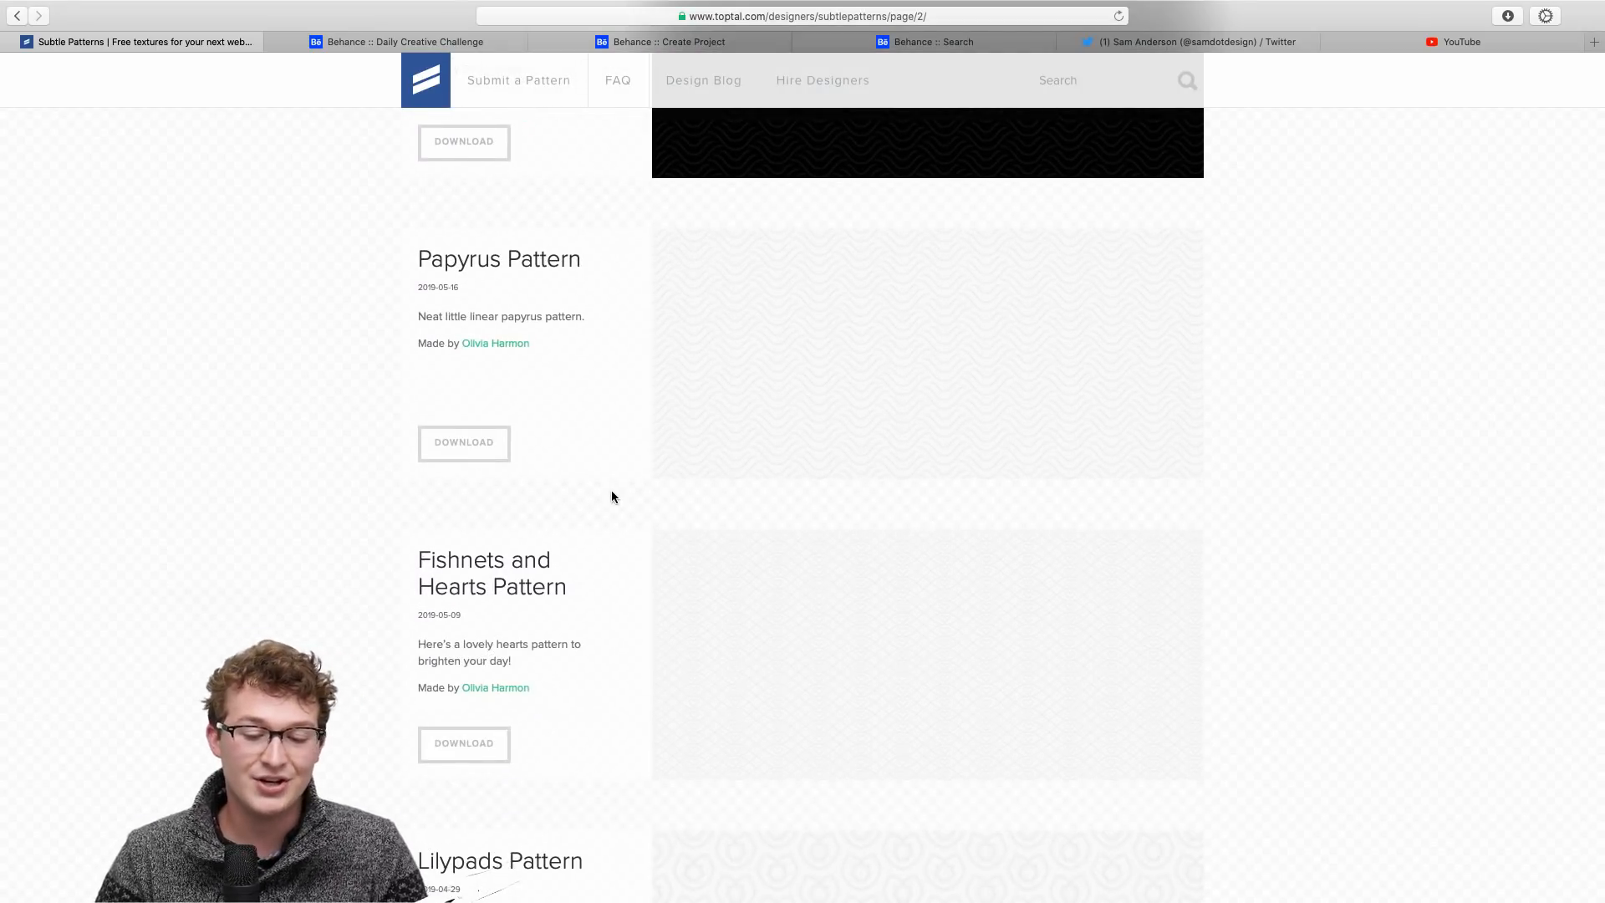
pyautogui.scroll(-10, 611, 497)
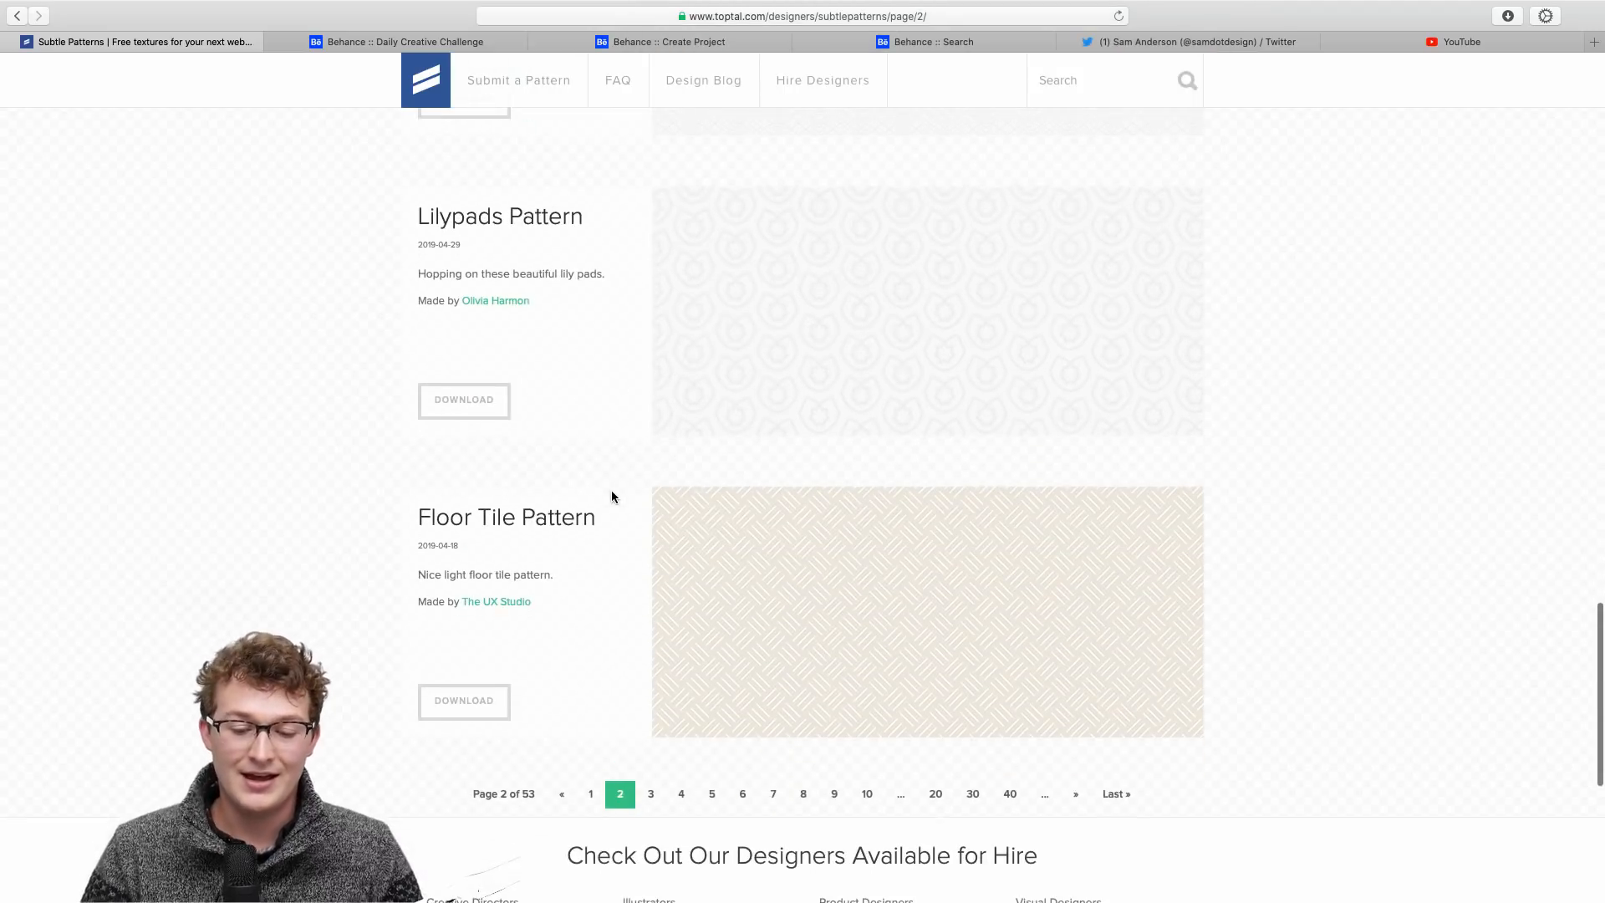
# Step: Switch back to the DCC-7 document in Adobe XD
pyautogui.hotkey('ctrl', 'Up')
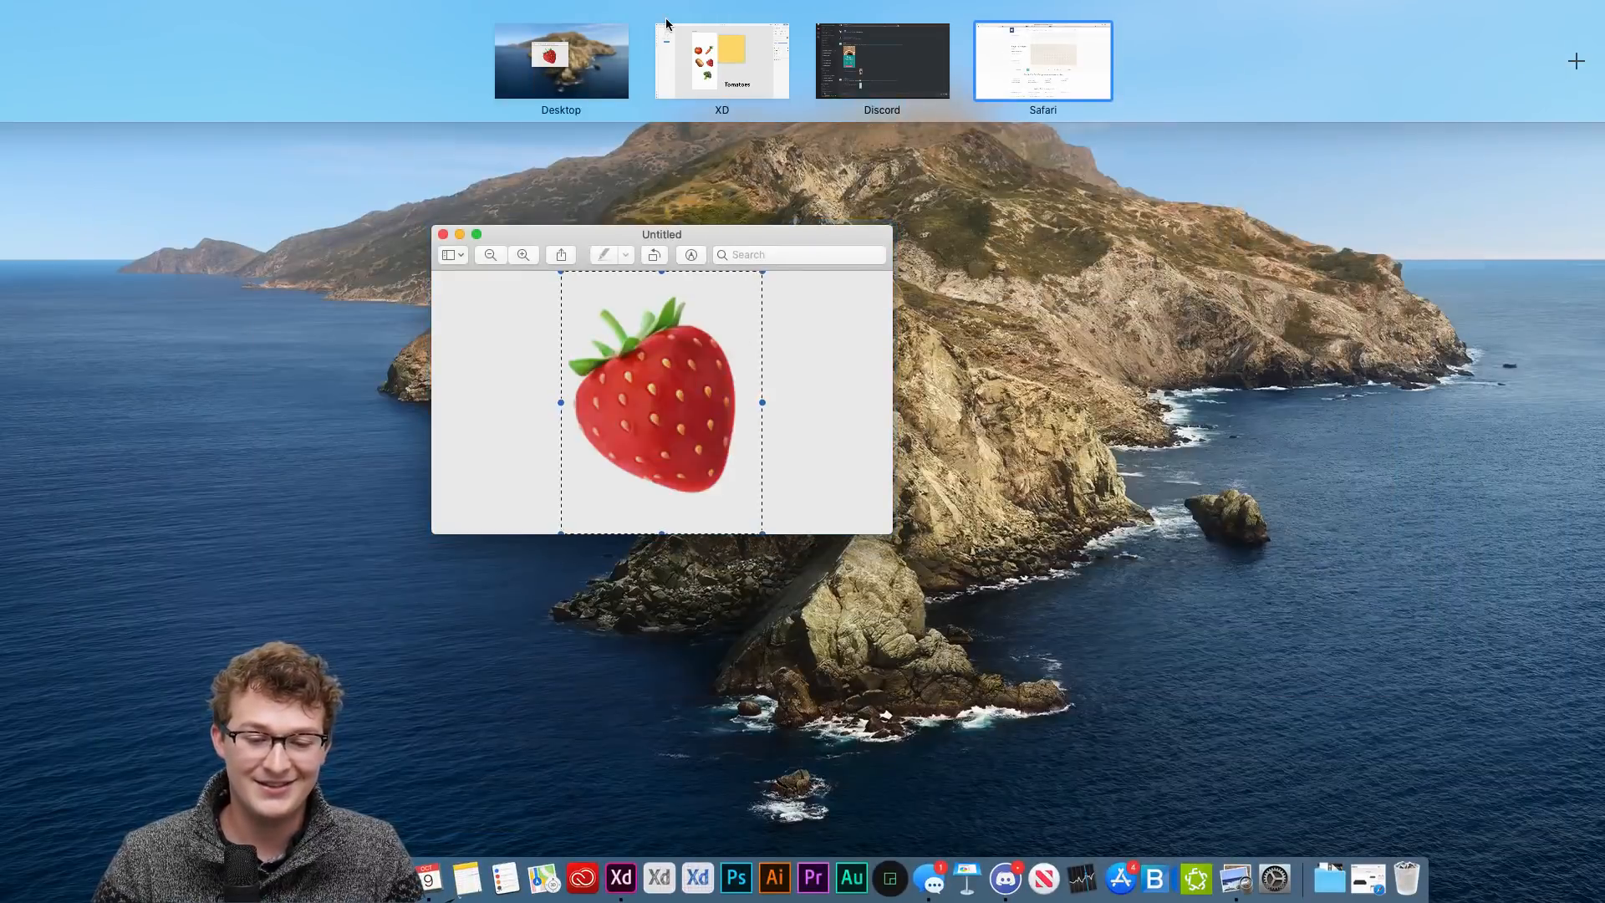
pyautogui.click(707, 50)
pyautogui.click(784, 104)
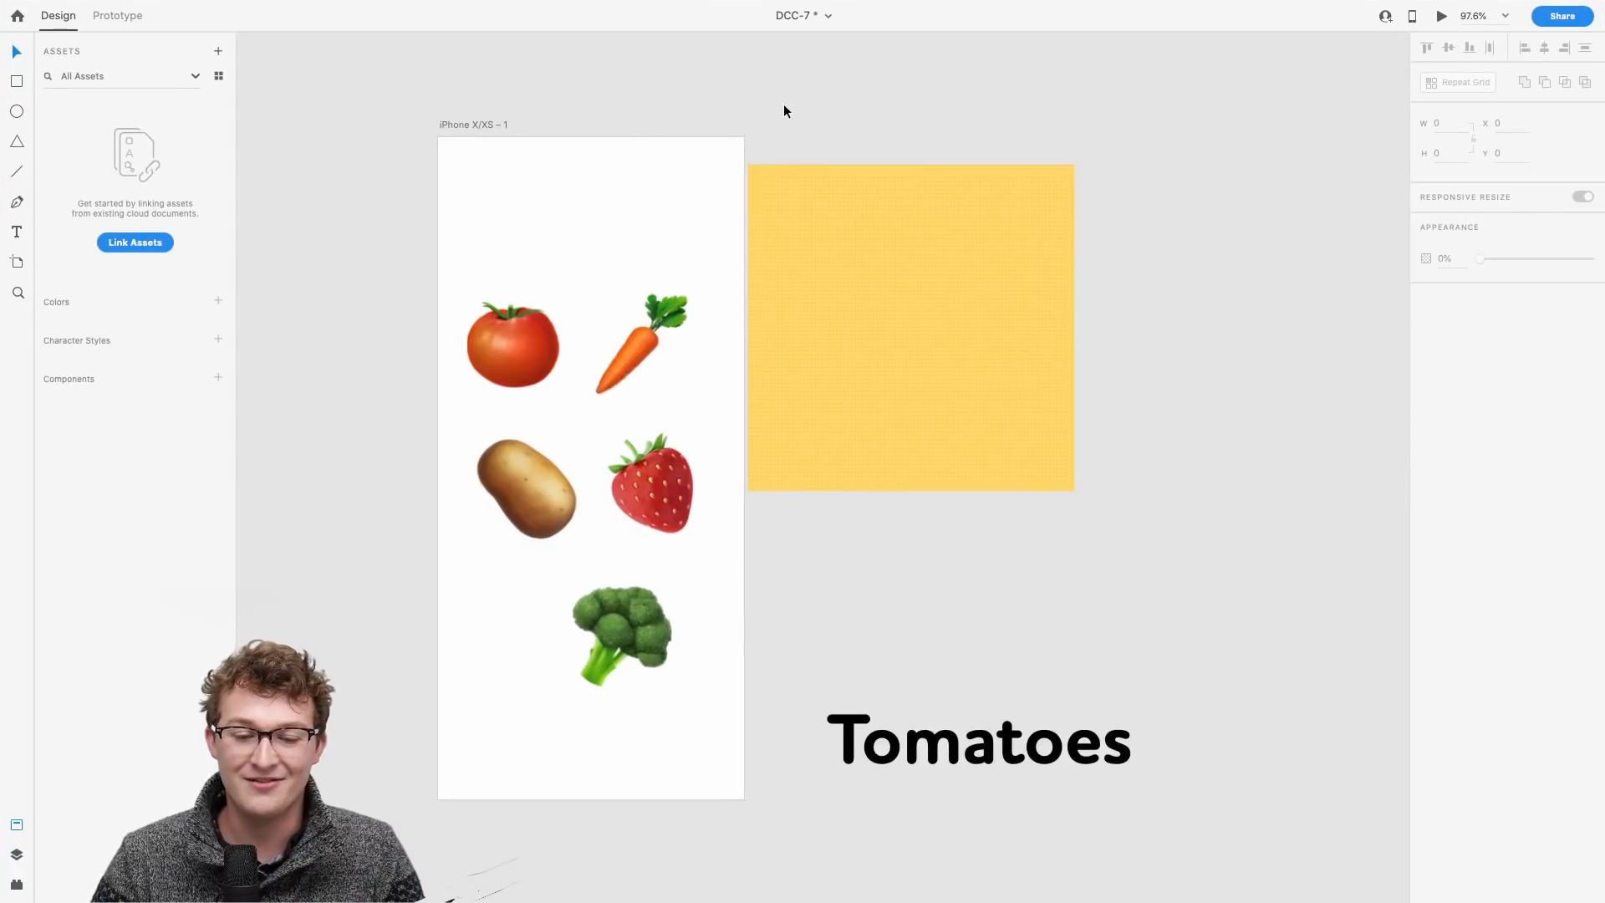
# Step: Move the yellow textured square over the upper part of the iPhone artboard and send it behind the produce images
pyautogui.click(754, 268)
pyautogui.hscroll(-3, 754, 269)
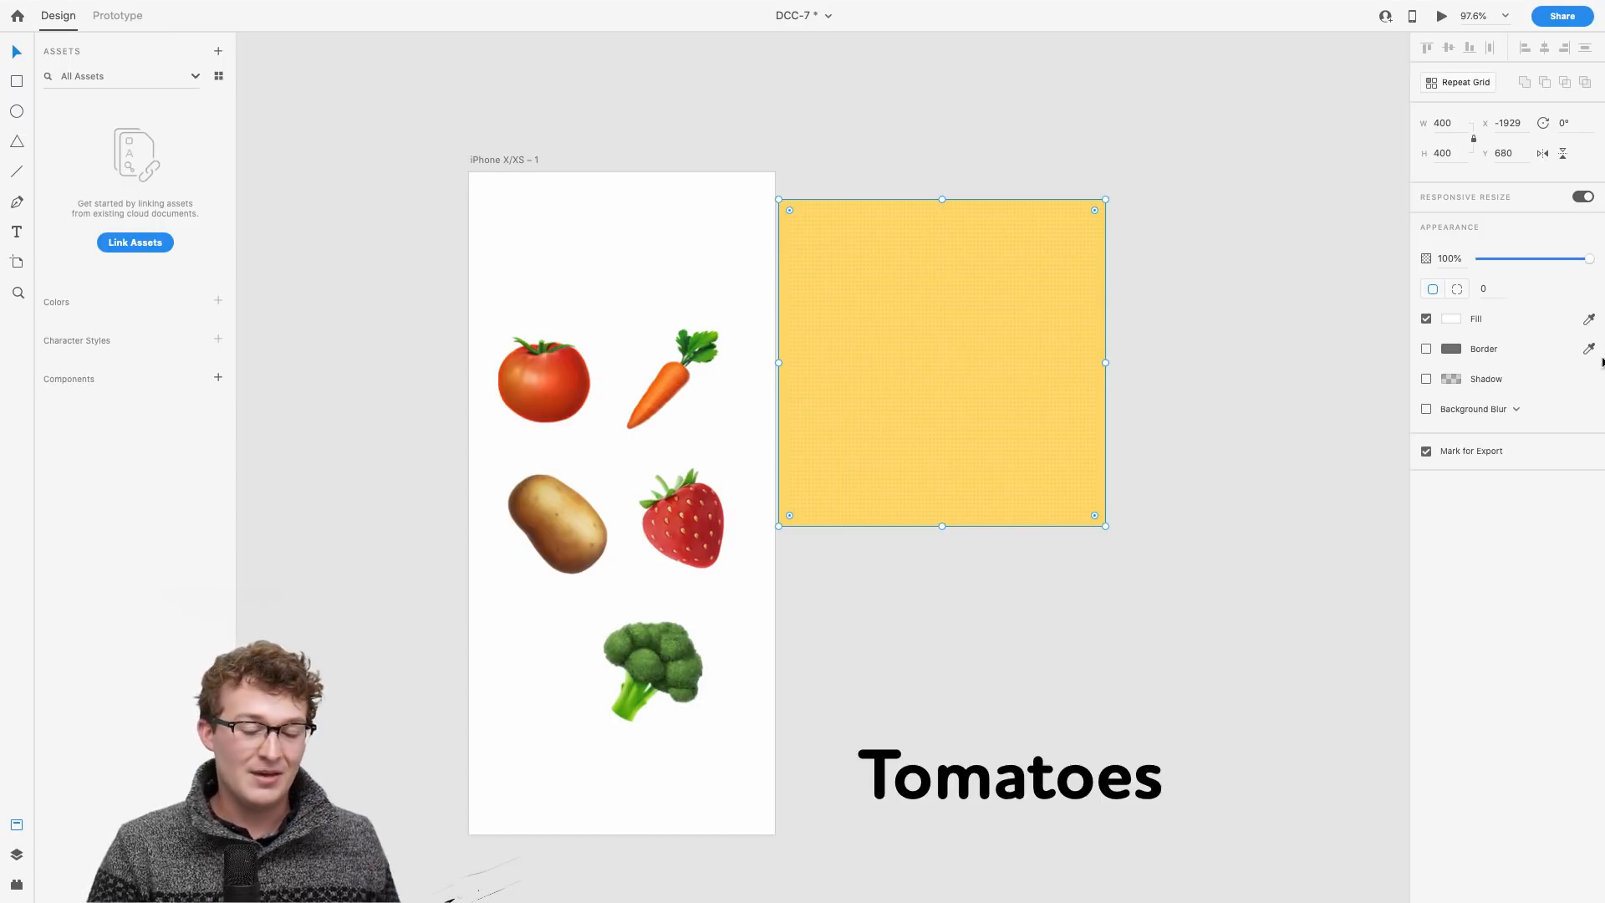
pyautogui.hscroll(2, 1171, 311)
pyautogui.scroll(1, 1171, 311)
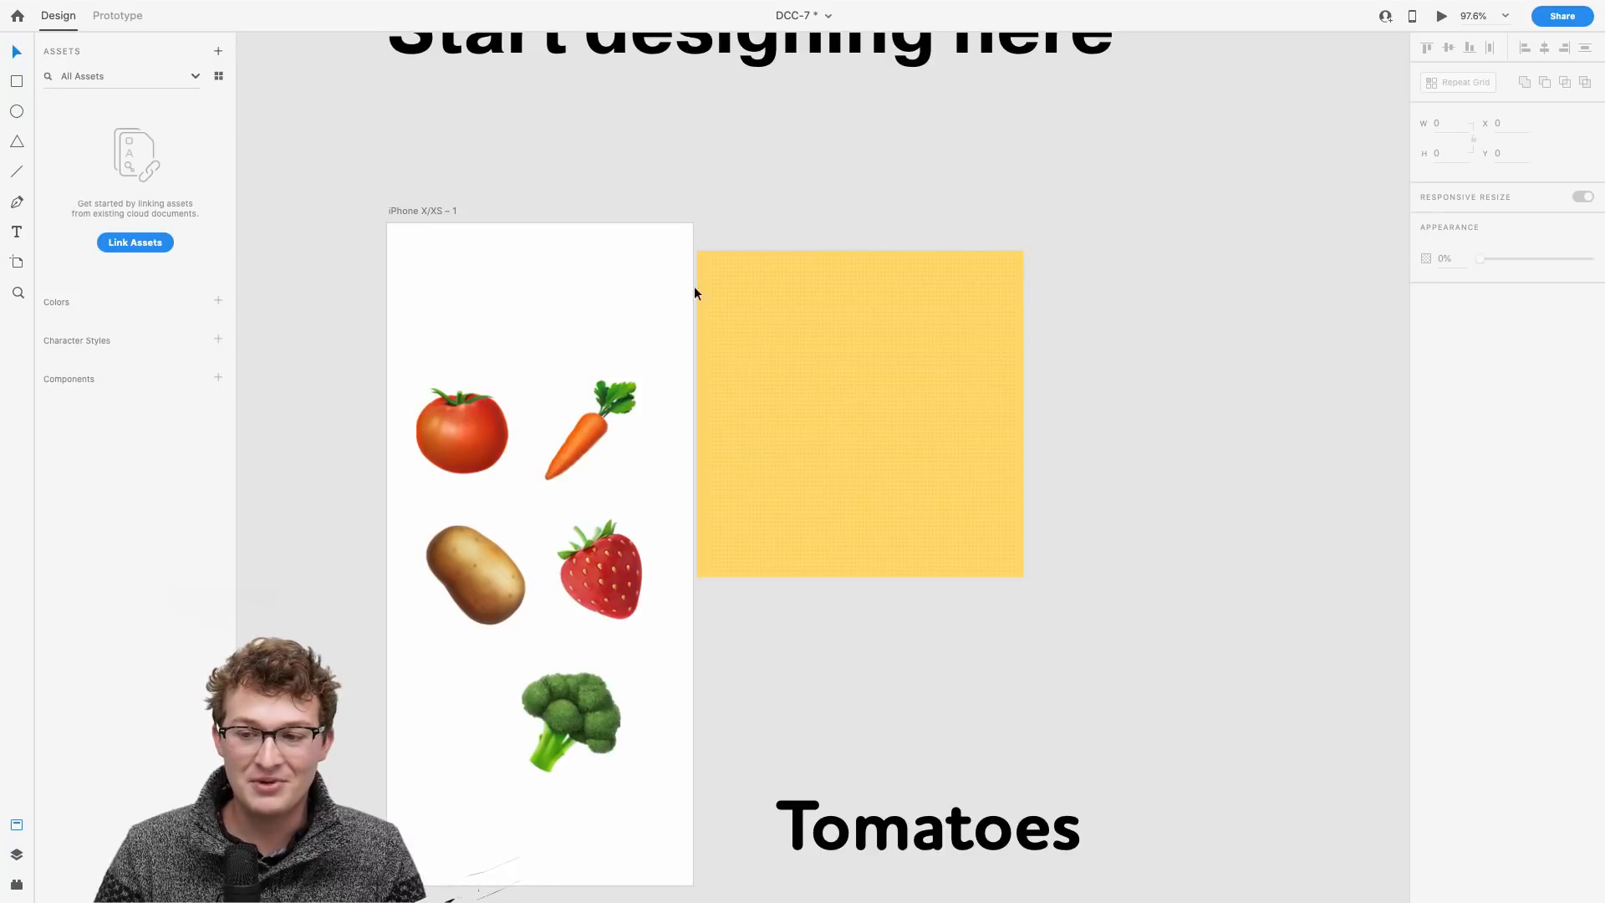
pyautogui.scroll(-1, 800, 322)
pyautogui.hscroll(-1, 800, 322)
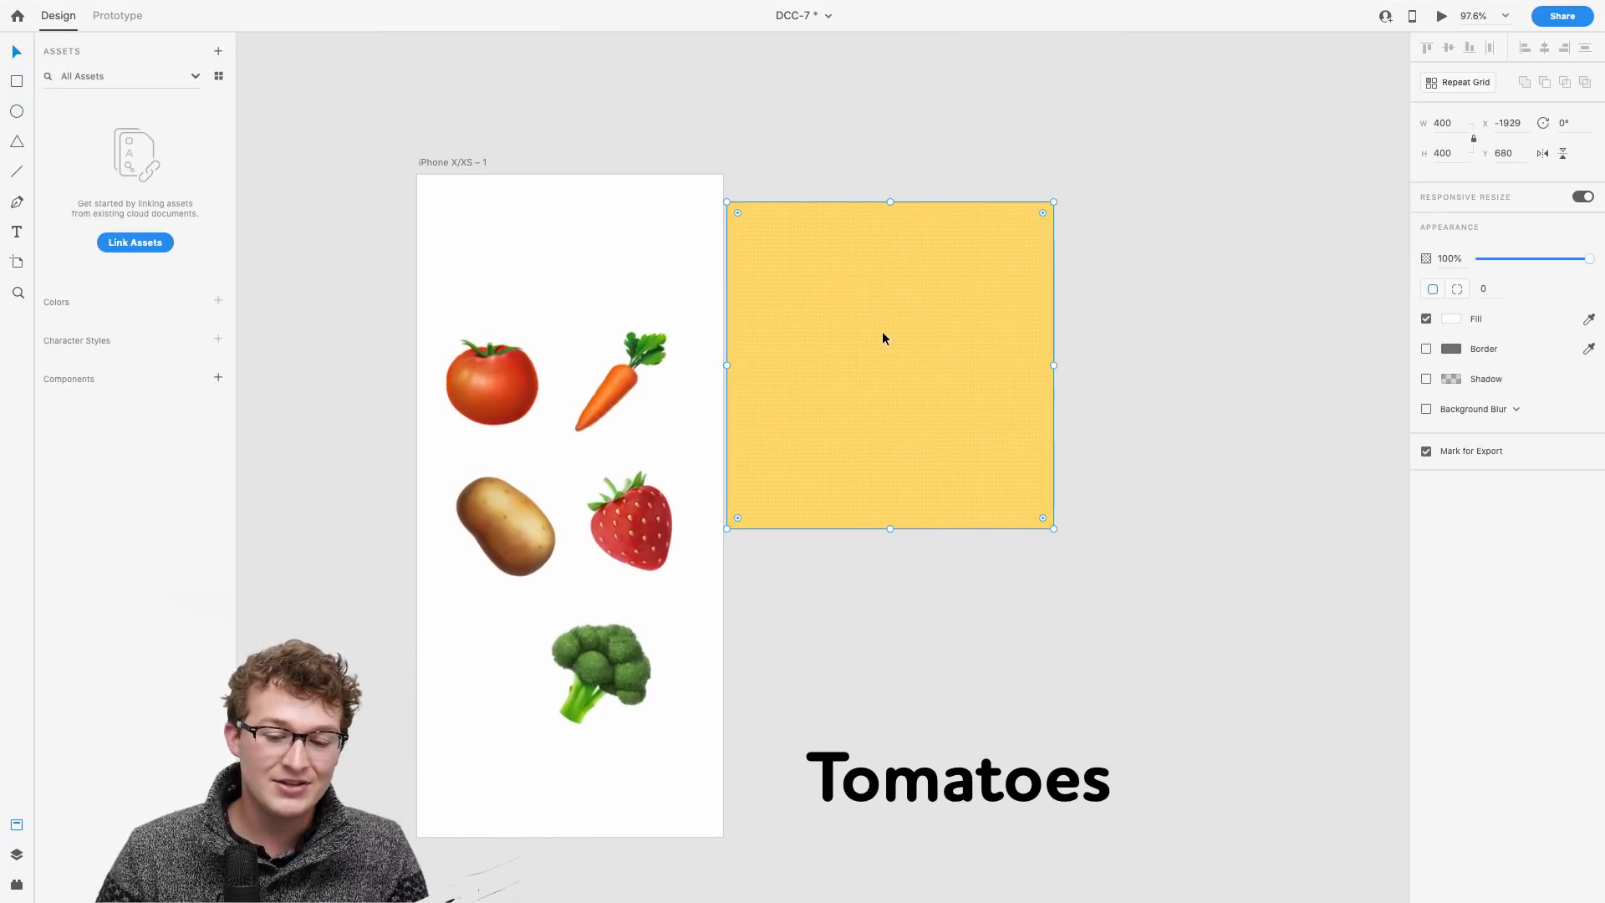
pyautogui.moveTo(906, 388); pyautogui.dragTo(589, 355)
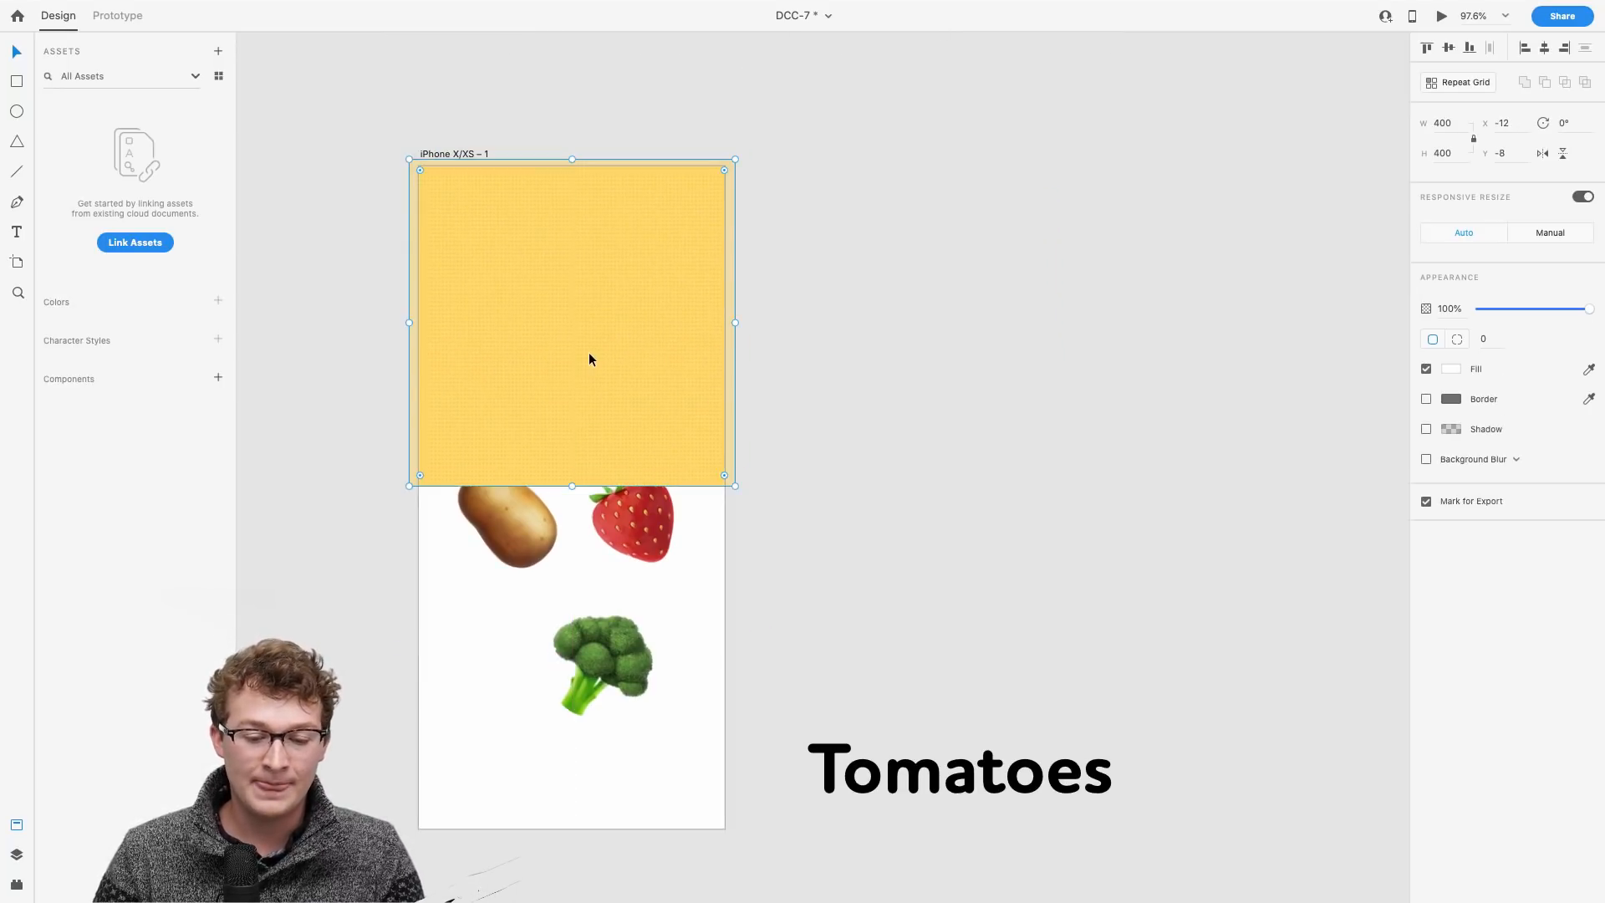
pyautogui.press('super+shift+bracketleft')
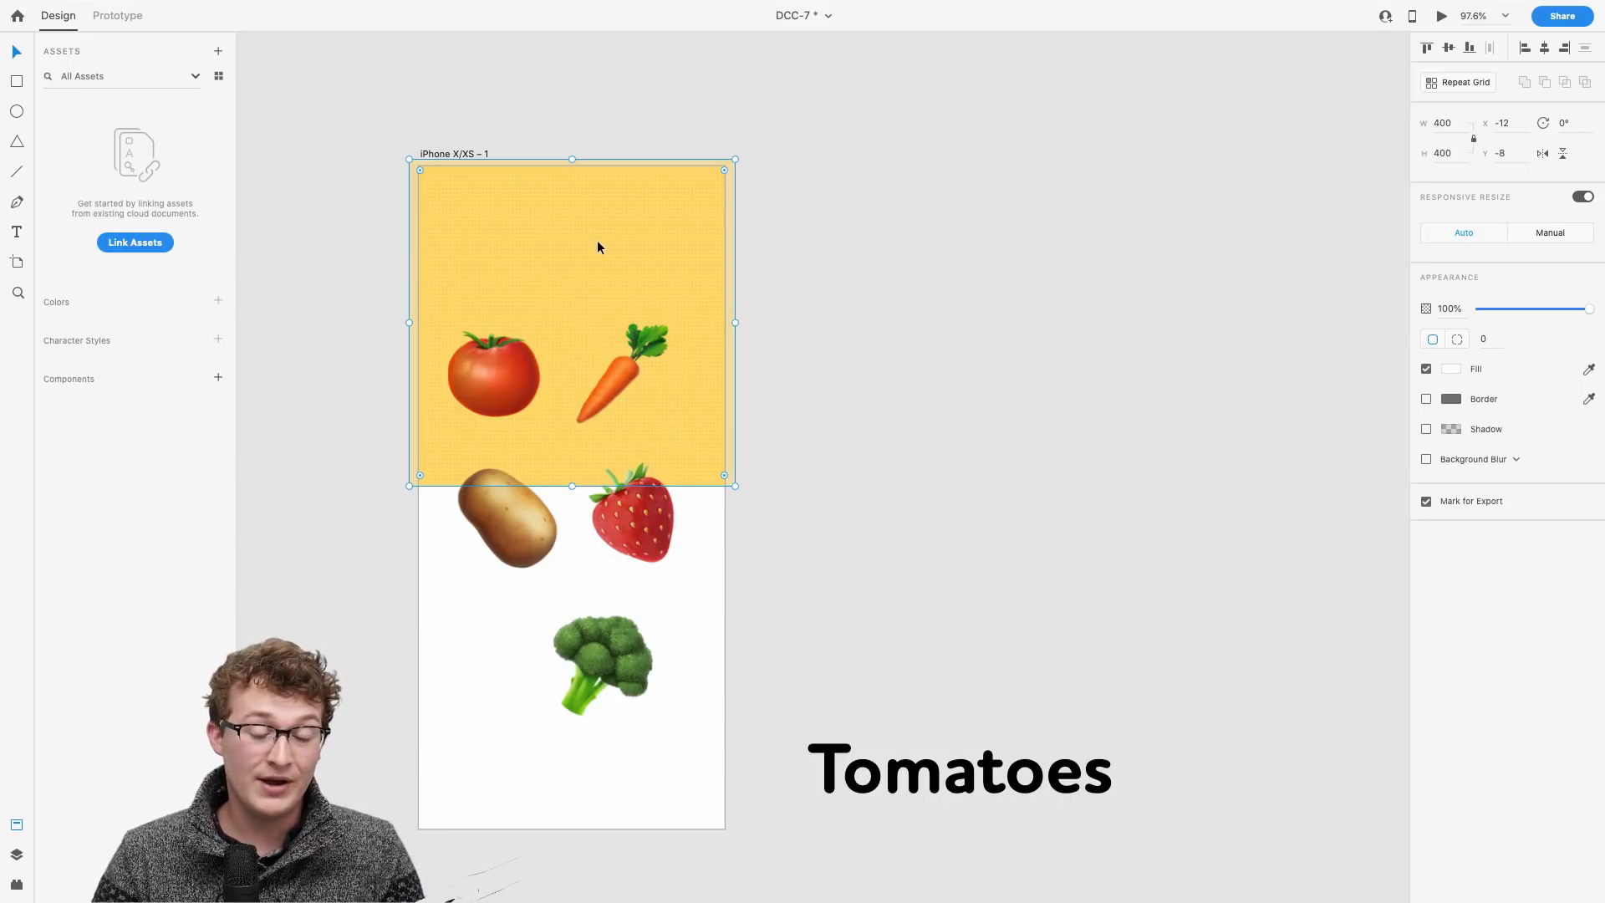
# Step: Turn the yellow textured square into a repeat grid and extend it downward past the artboard's lower edge, to a height of about 1001
pyautogui.hscroll(-1, 597, 239)
pyautogui.scroll(5, 597, 239)
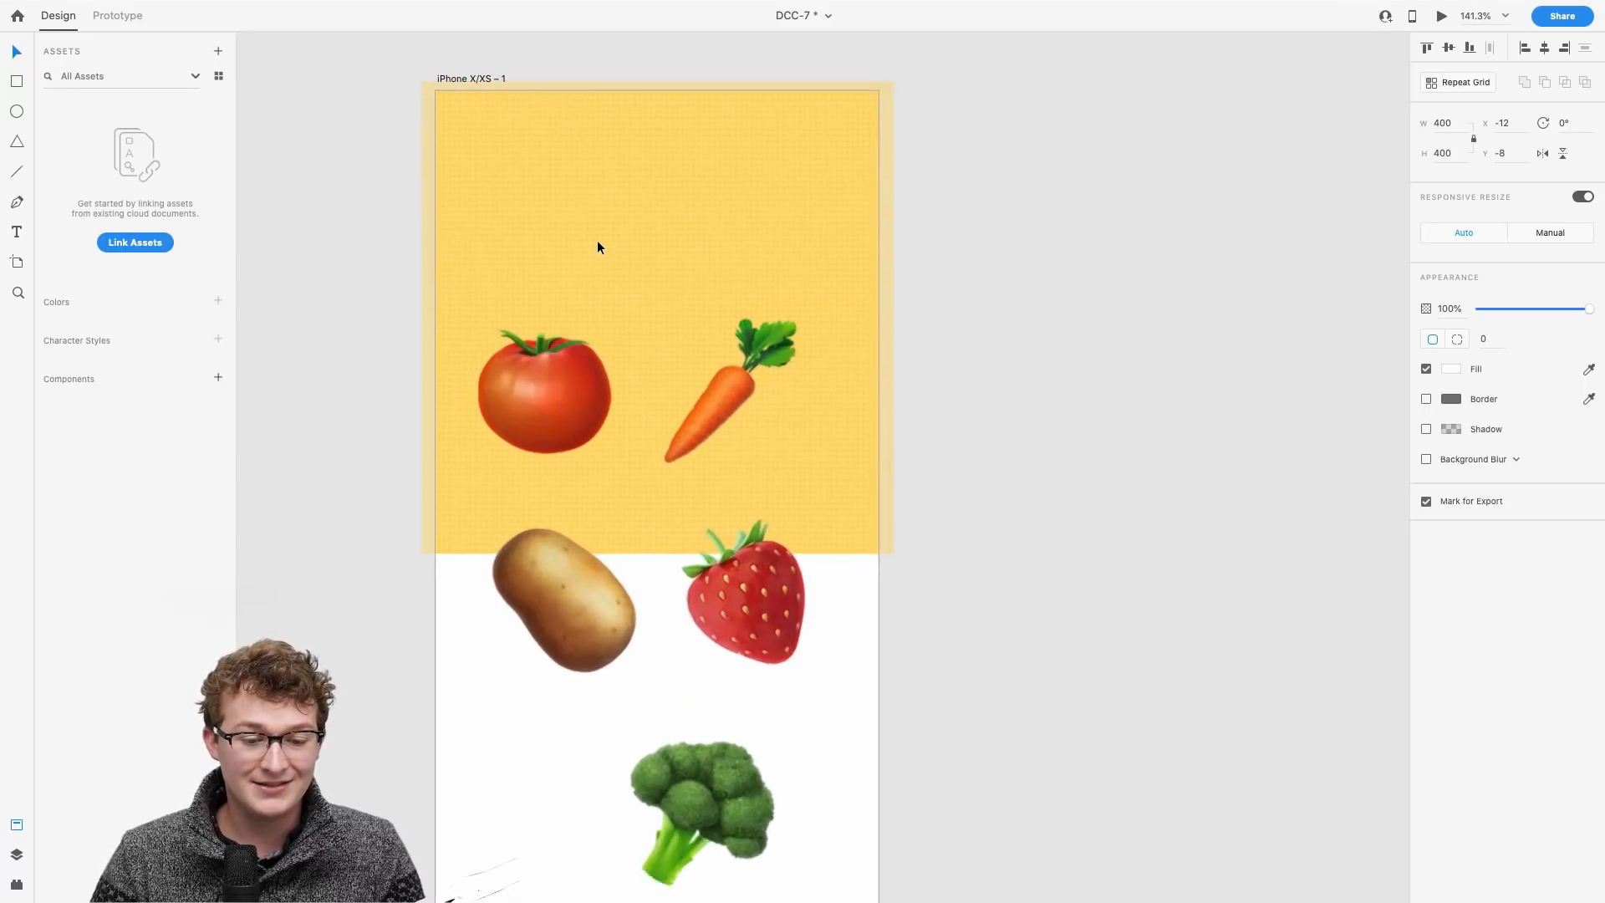
pyautogui.scroll(-1, 597, 246)
pyautogui.hscroll(-1, 597, 247)
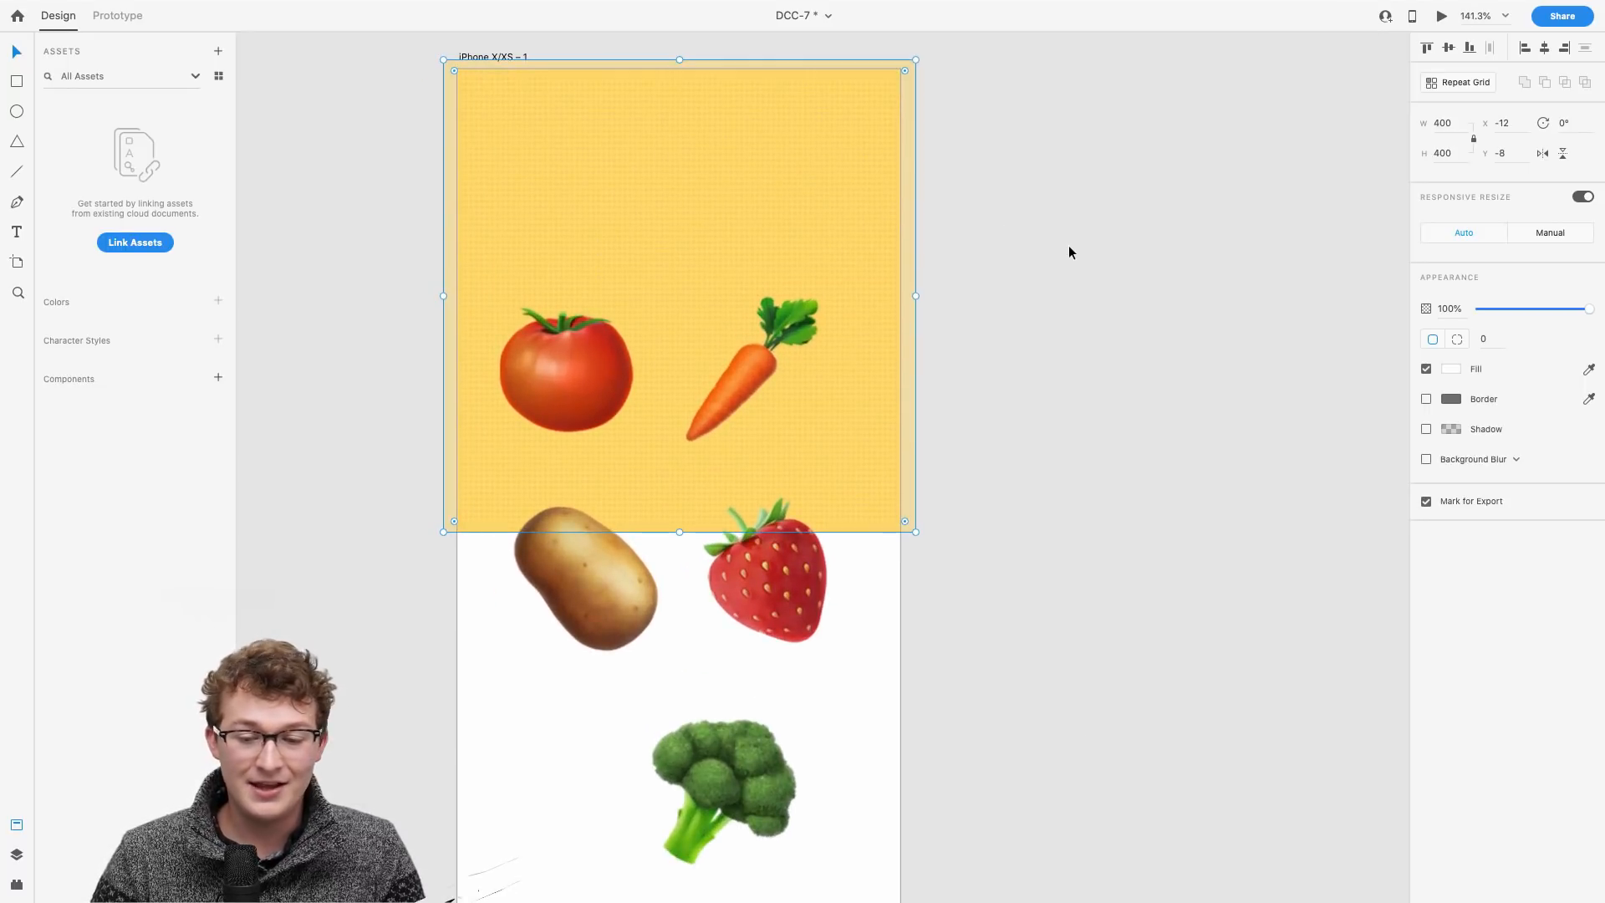
pyautogui.click(1462, 84)
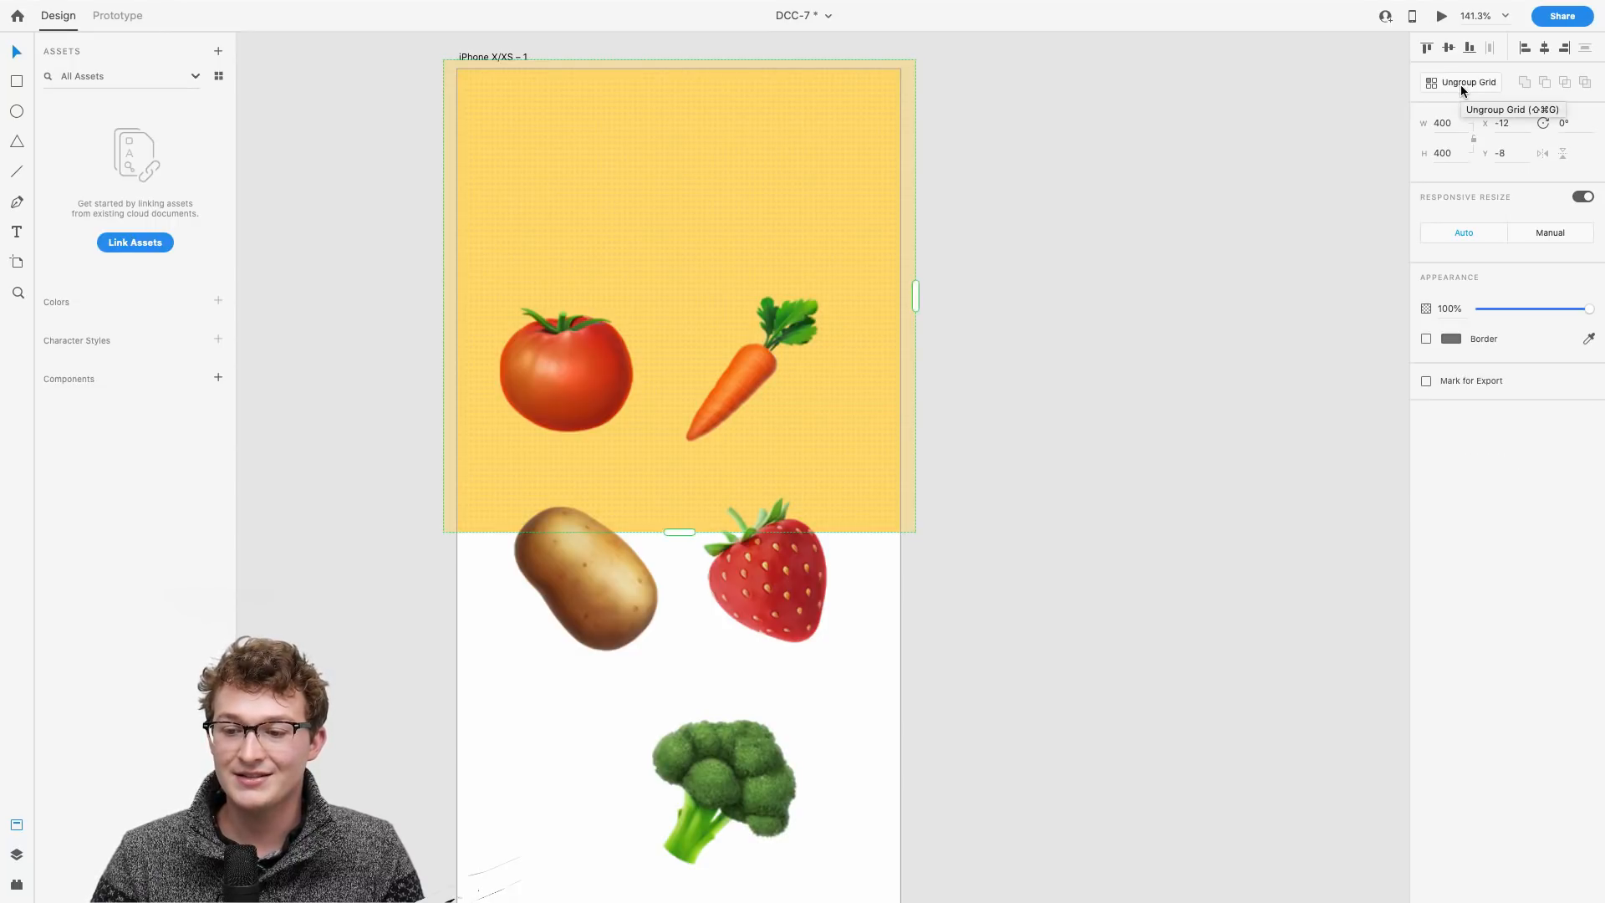
pyautogui.scroll(-5, 523, 463)
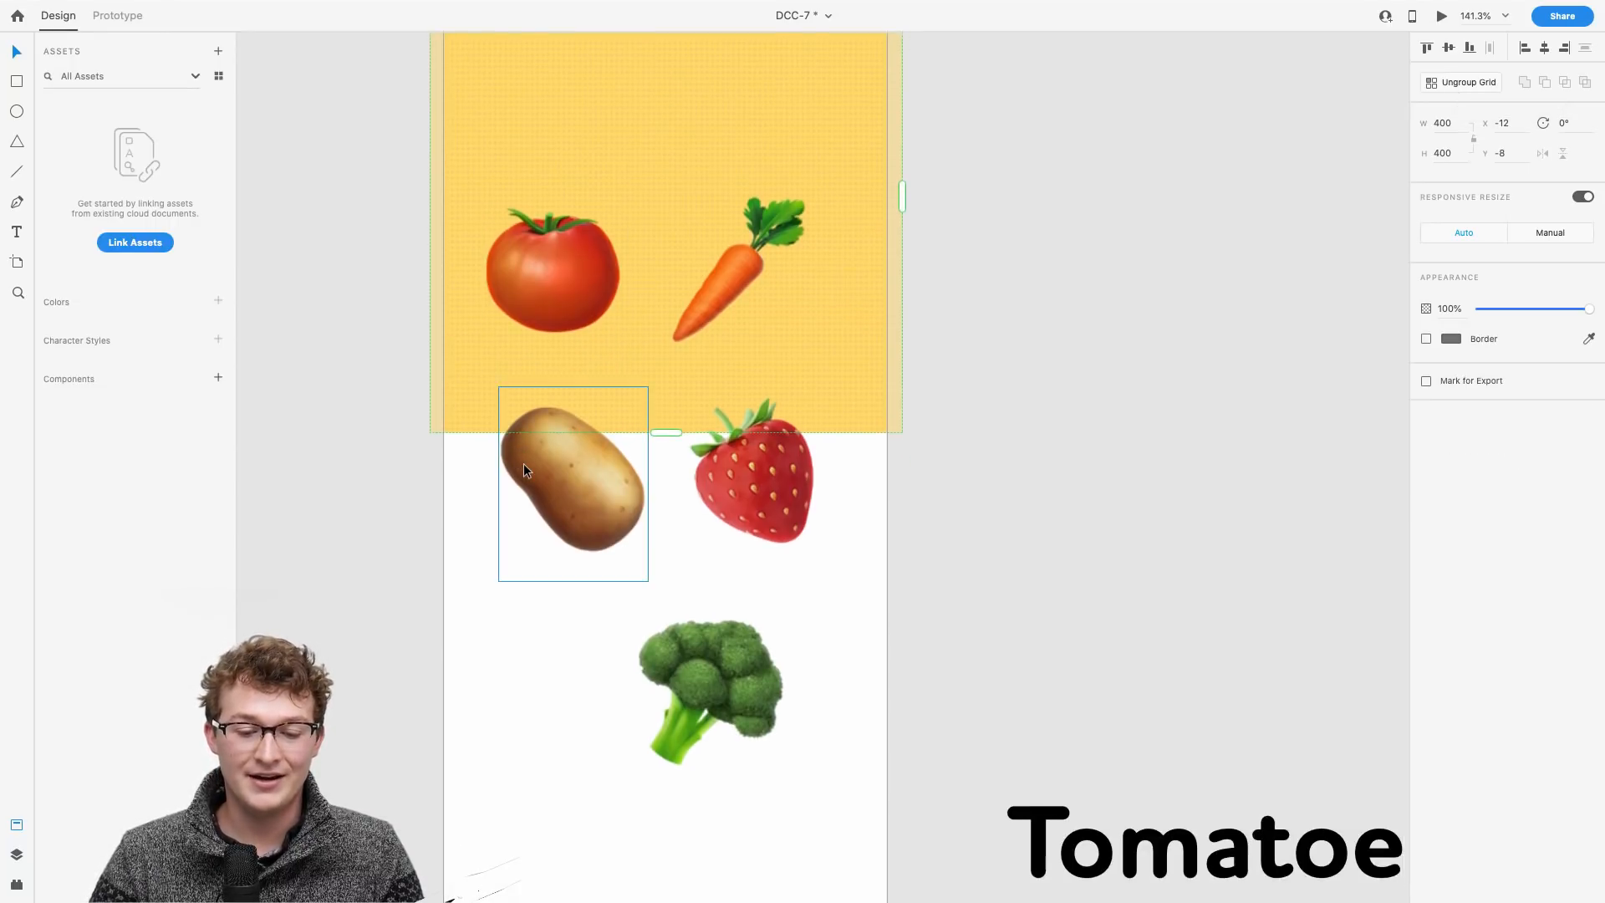
pyautogui.scroll(-2, 523, 463)
pyautogui.hscroll(-1, 523, 463)
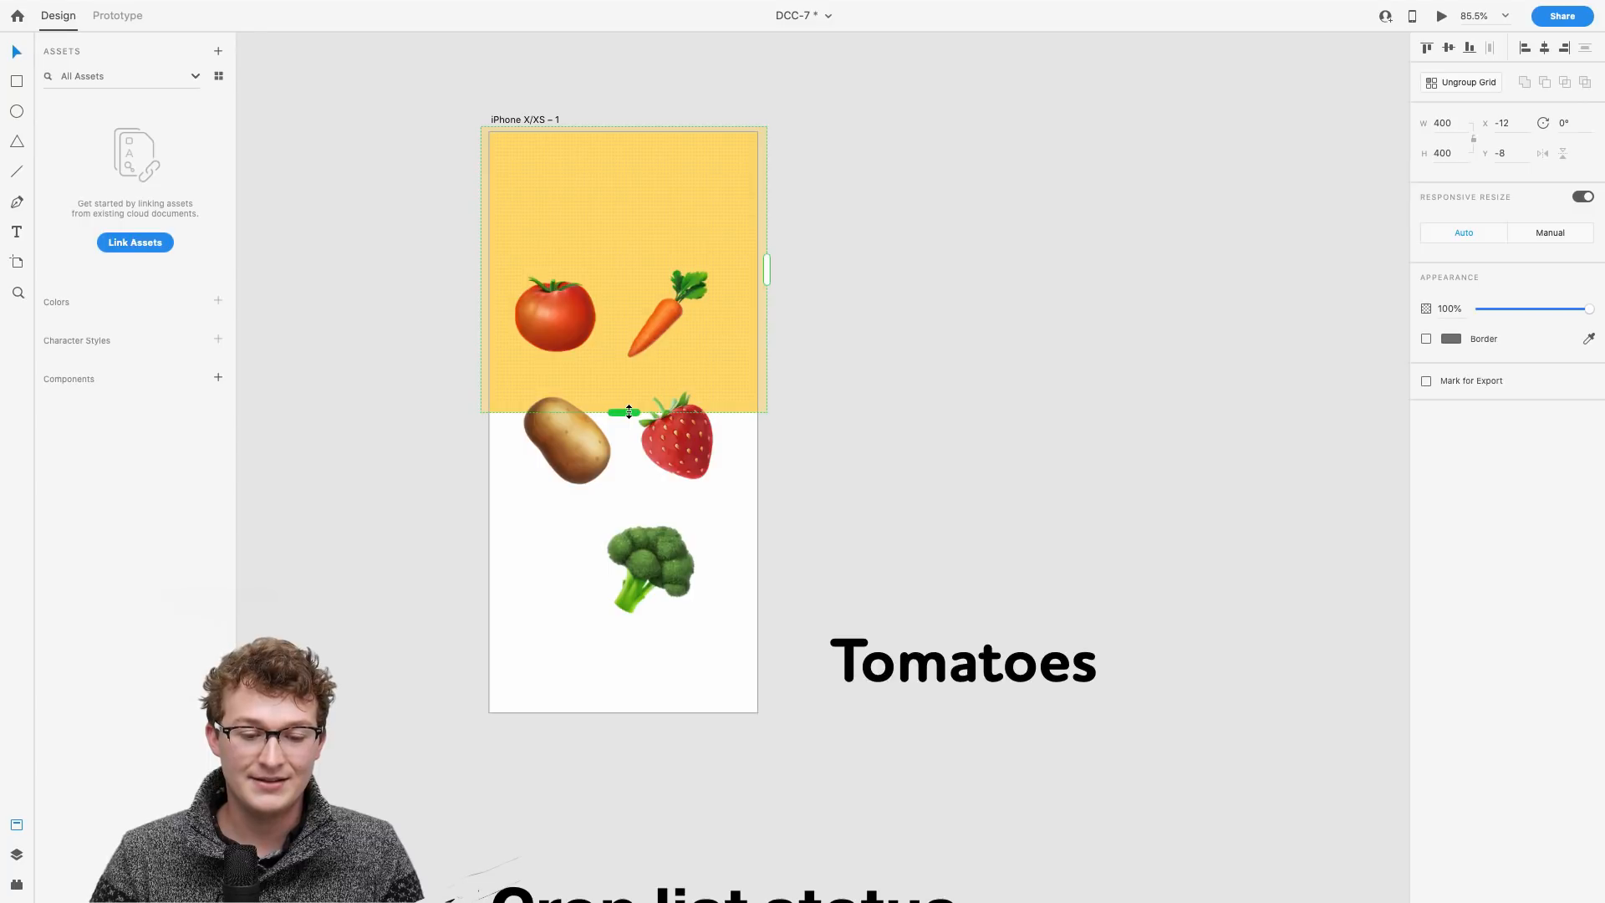
pyautogui.moveTo(629, 412); pyautogui.dragTo(544, 842)
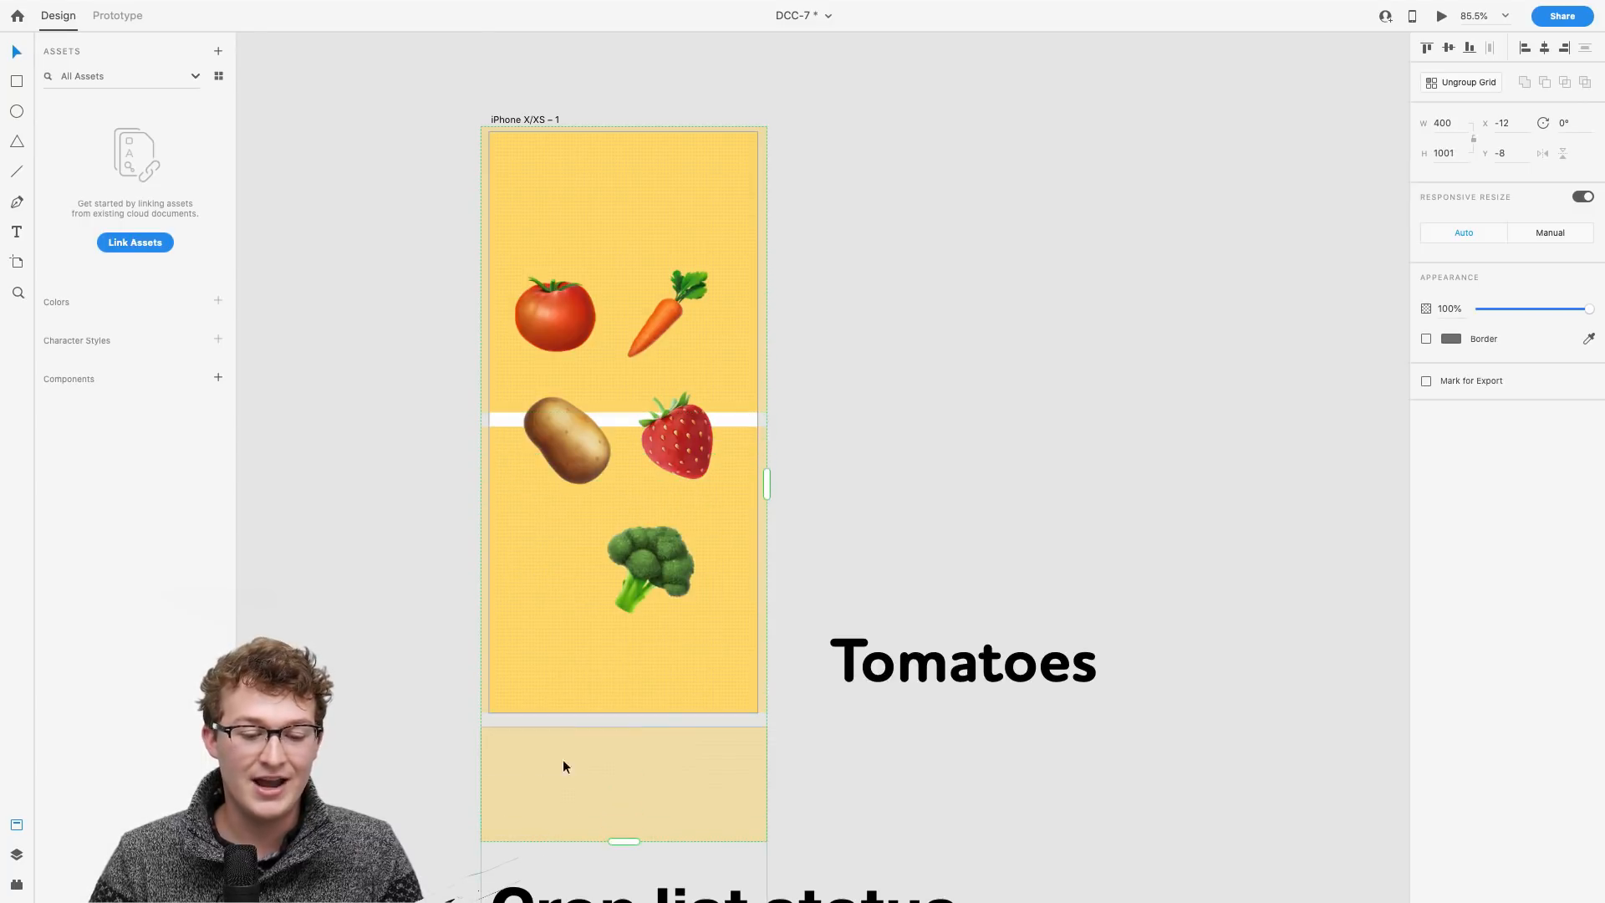
# Step: Close the vertical gap between the repeat grid's rows so the yellow texture tiles meet, and deselect the grid
pyautogui.scroll(5, 528, 367)
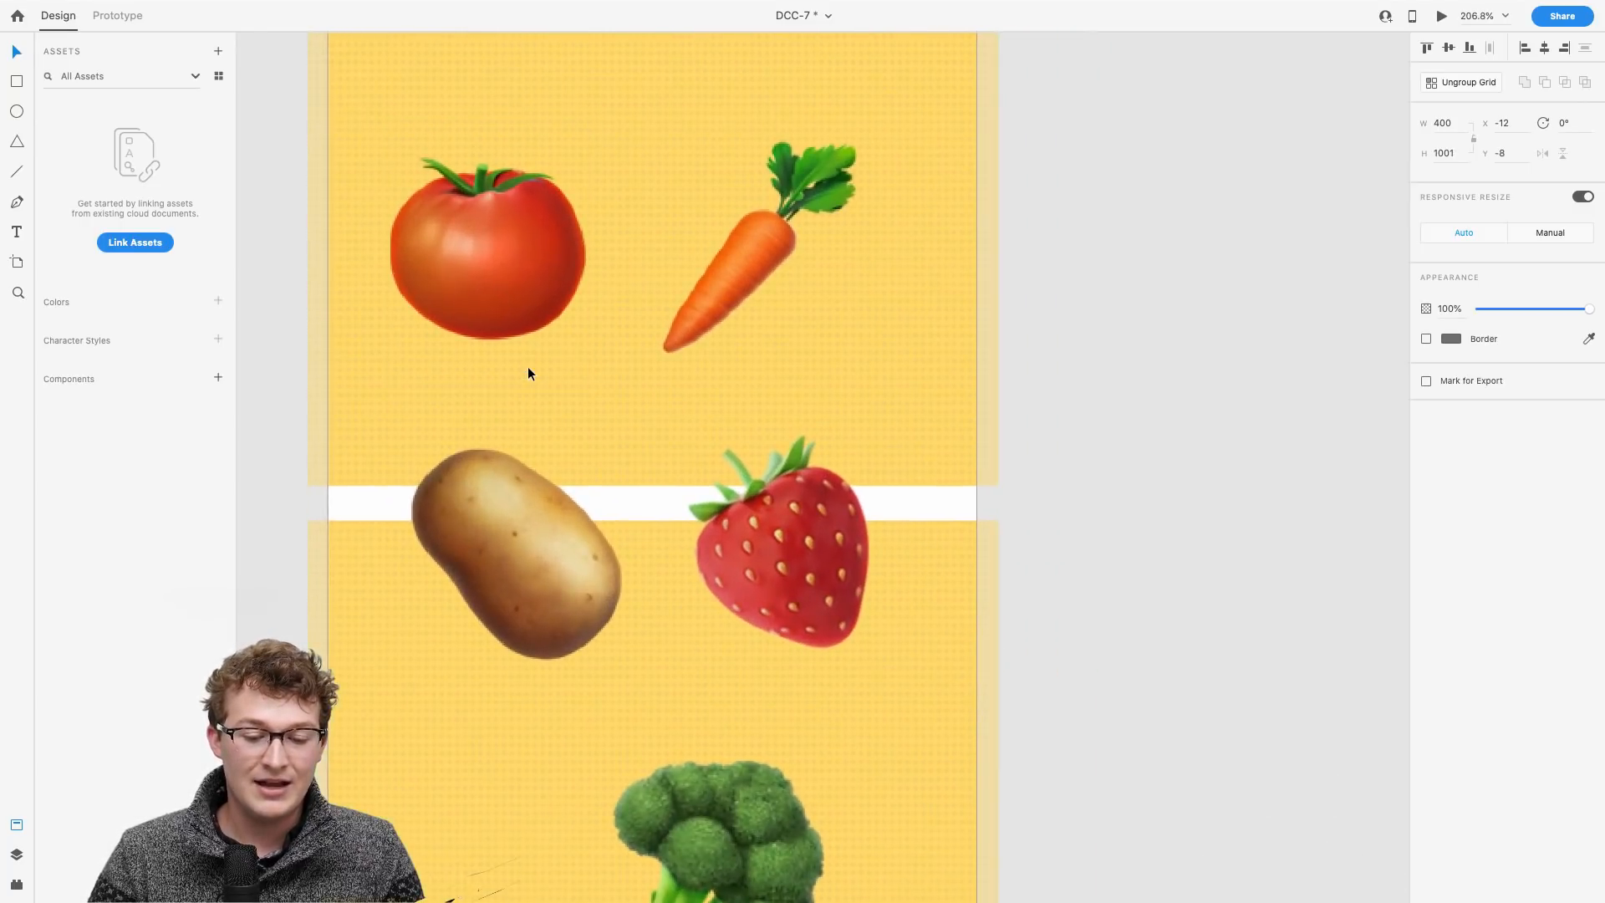
pyautogui.hscroll(-1, 529, 367)
pyautogui.moveTo(387, 511)
pyautogui.moveTo(387, 511); pyautogui.dragTo(398, 473)
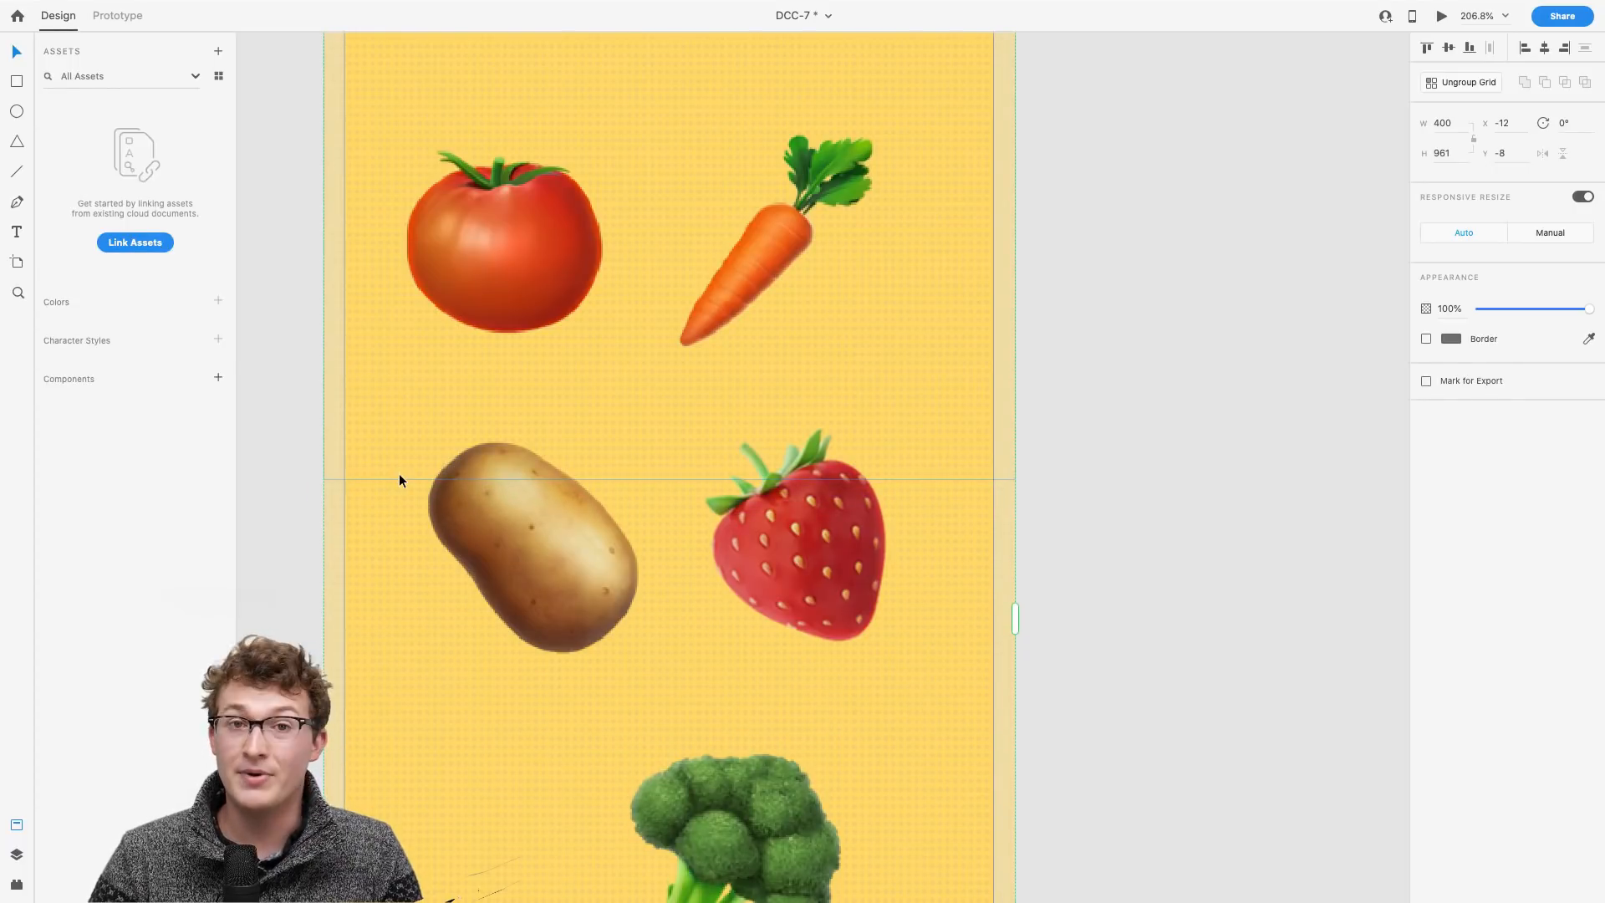
pyautogui.click(1055, 469)
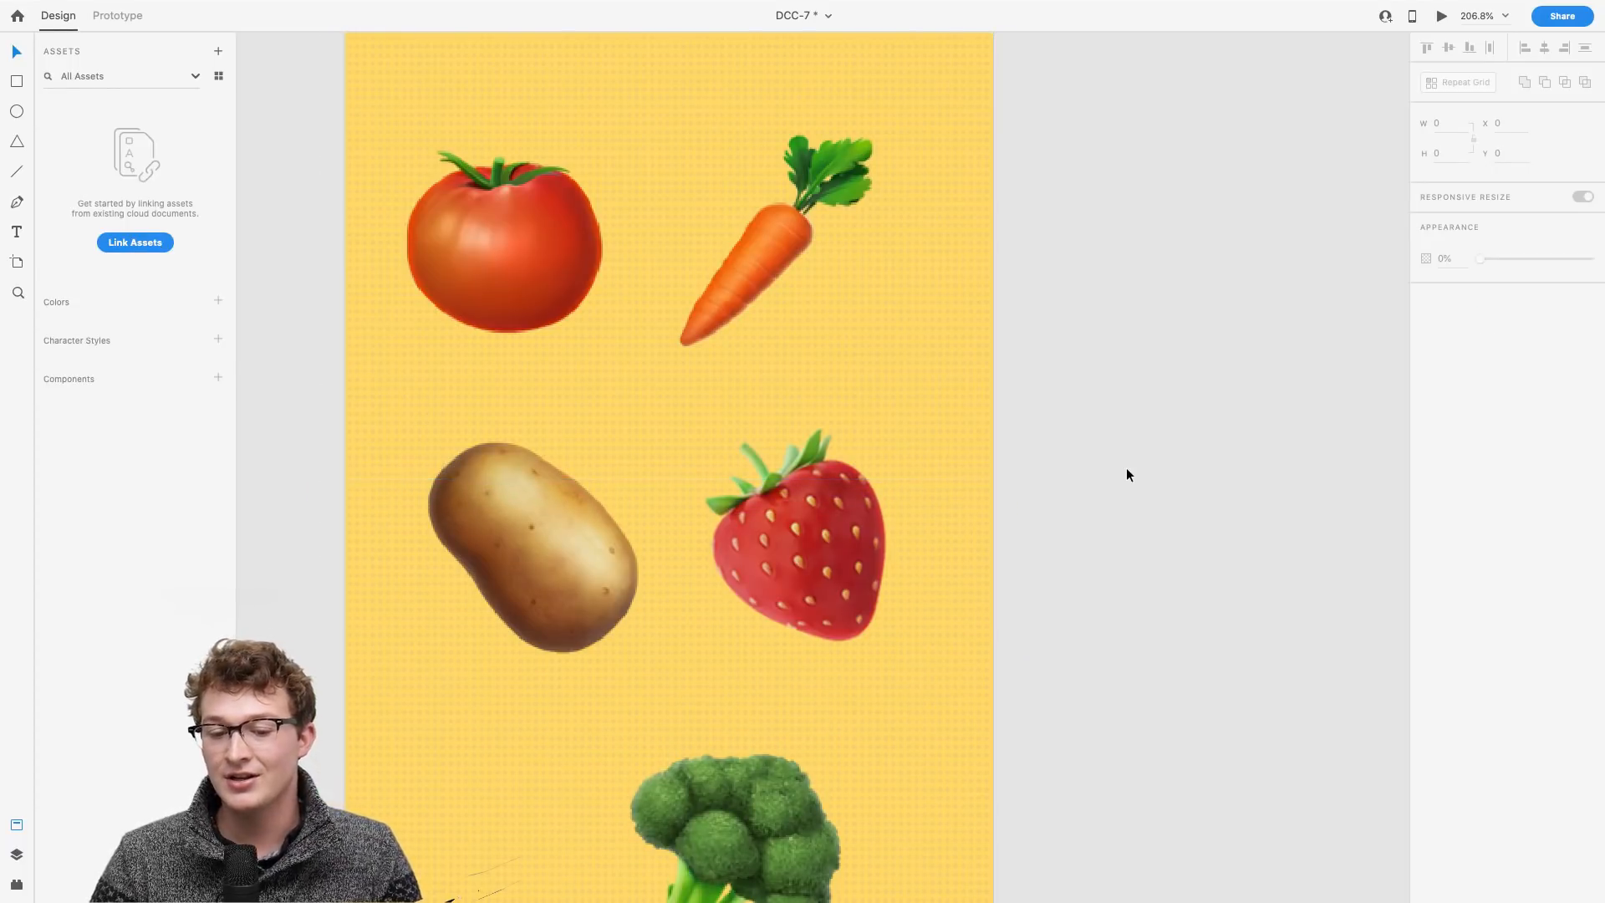
pyautogui.press('super+0')
pyautogui.scroll(-3, 1126, 468)
pyautogui.hscroll(2, 1126, 468)
pyautogui.scroll(3, 1126, 468)
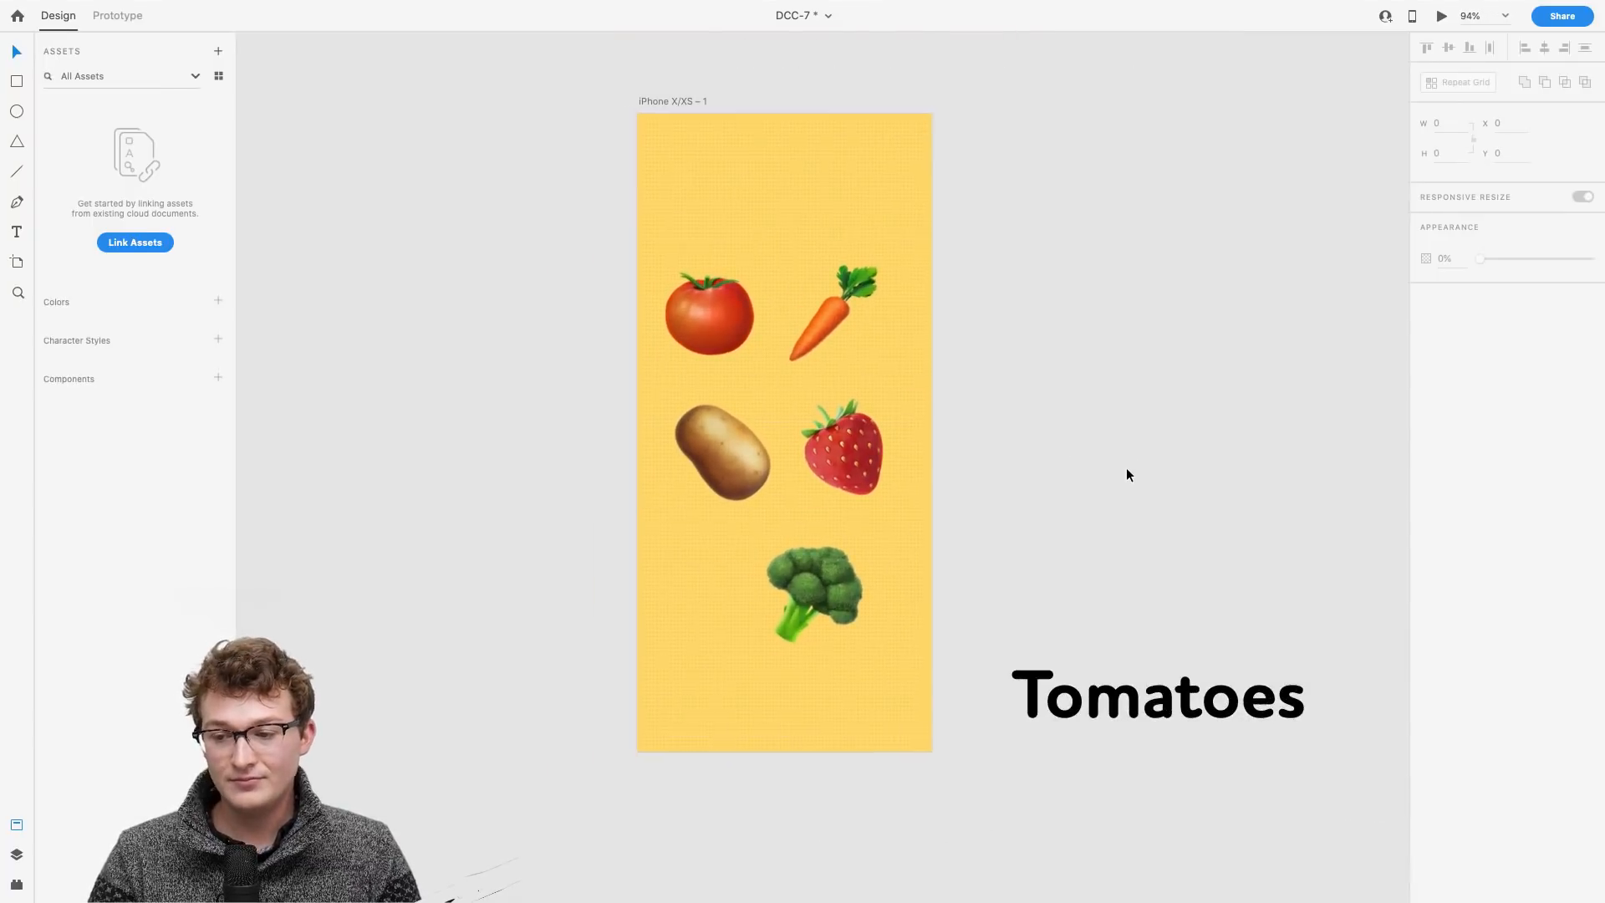
# Step: Extend the yellow repeat grid sideways beyond the artboard to a width of about 852
pyautogui.click(923, 375)
pyautogui.hscroll(2, 845, 437)
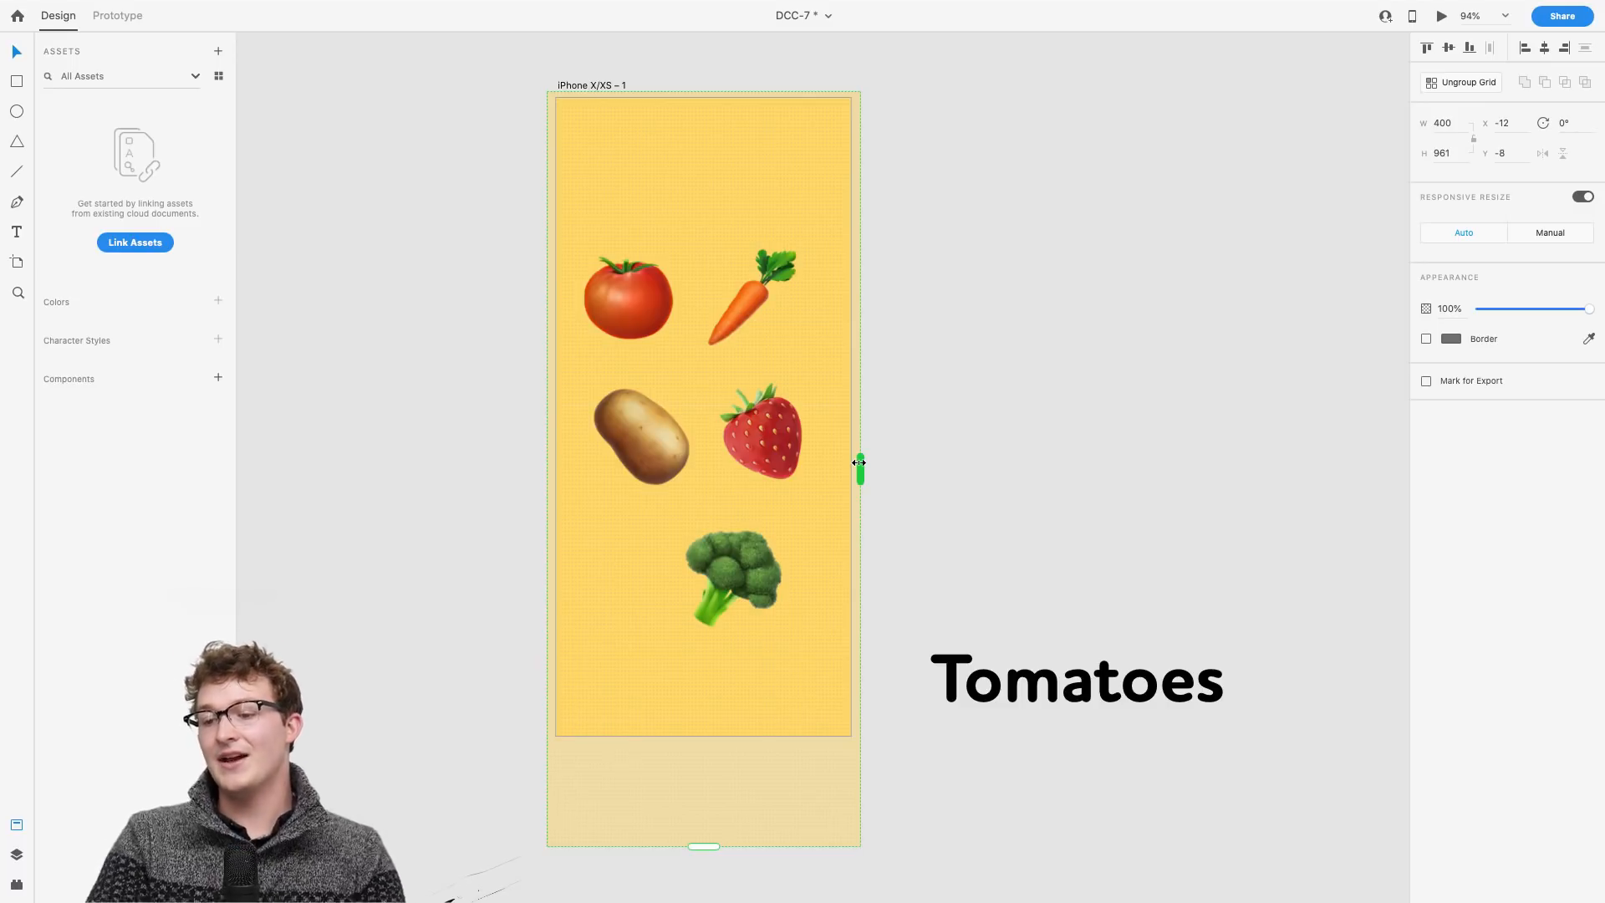
pyautogui.scroll(2, 859, 463)
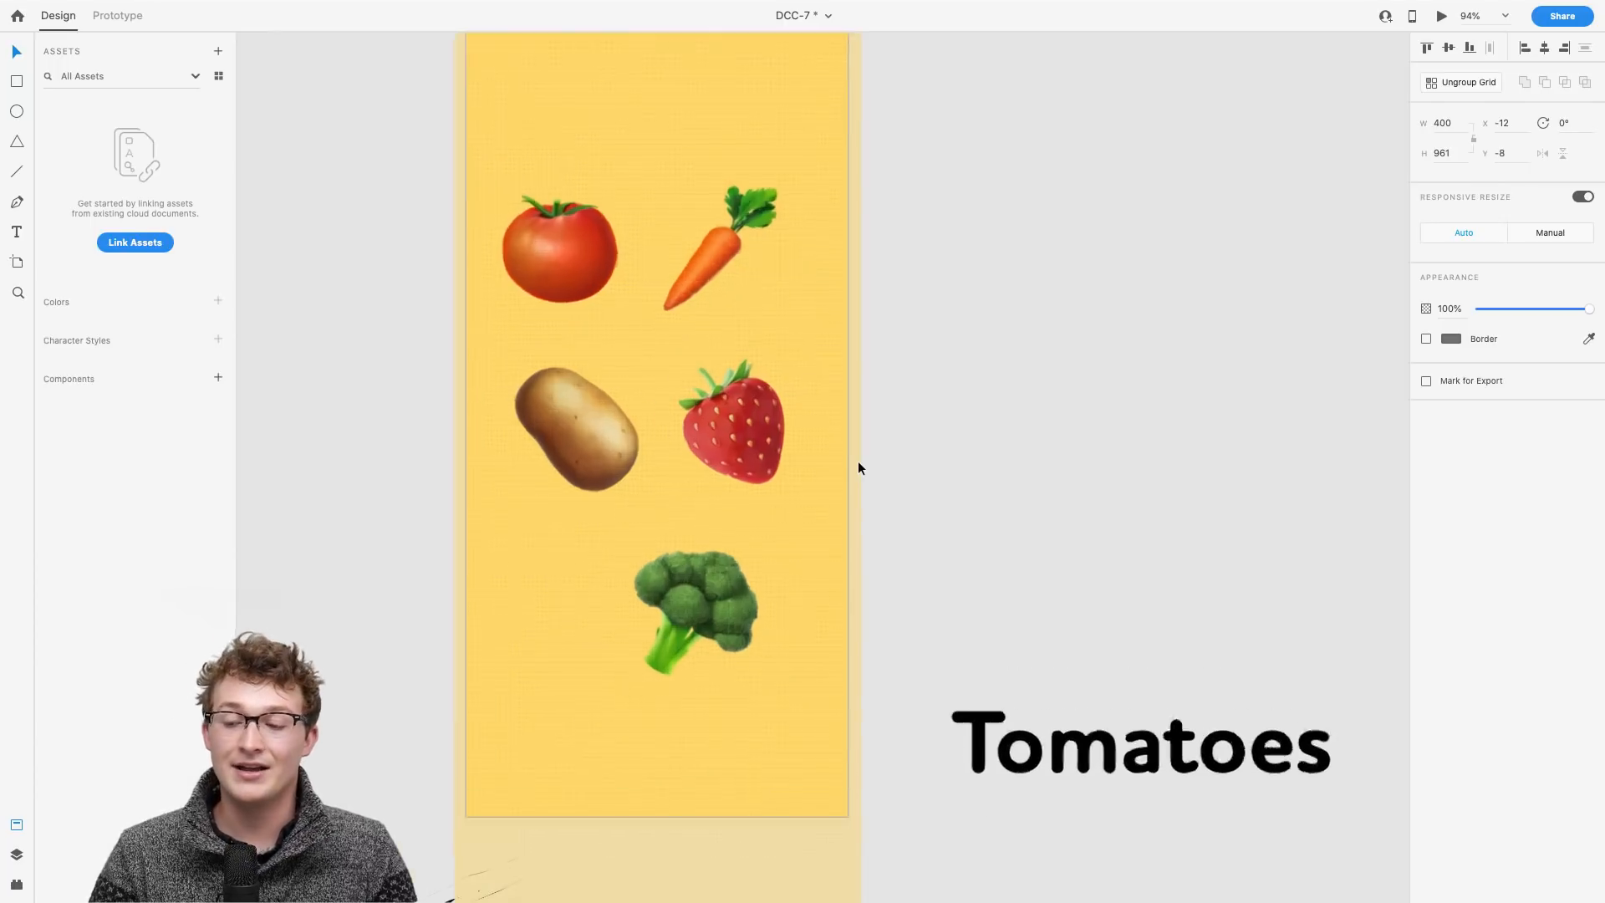
pyautogui.scroll(2, 858, 462)
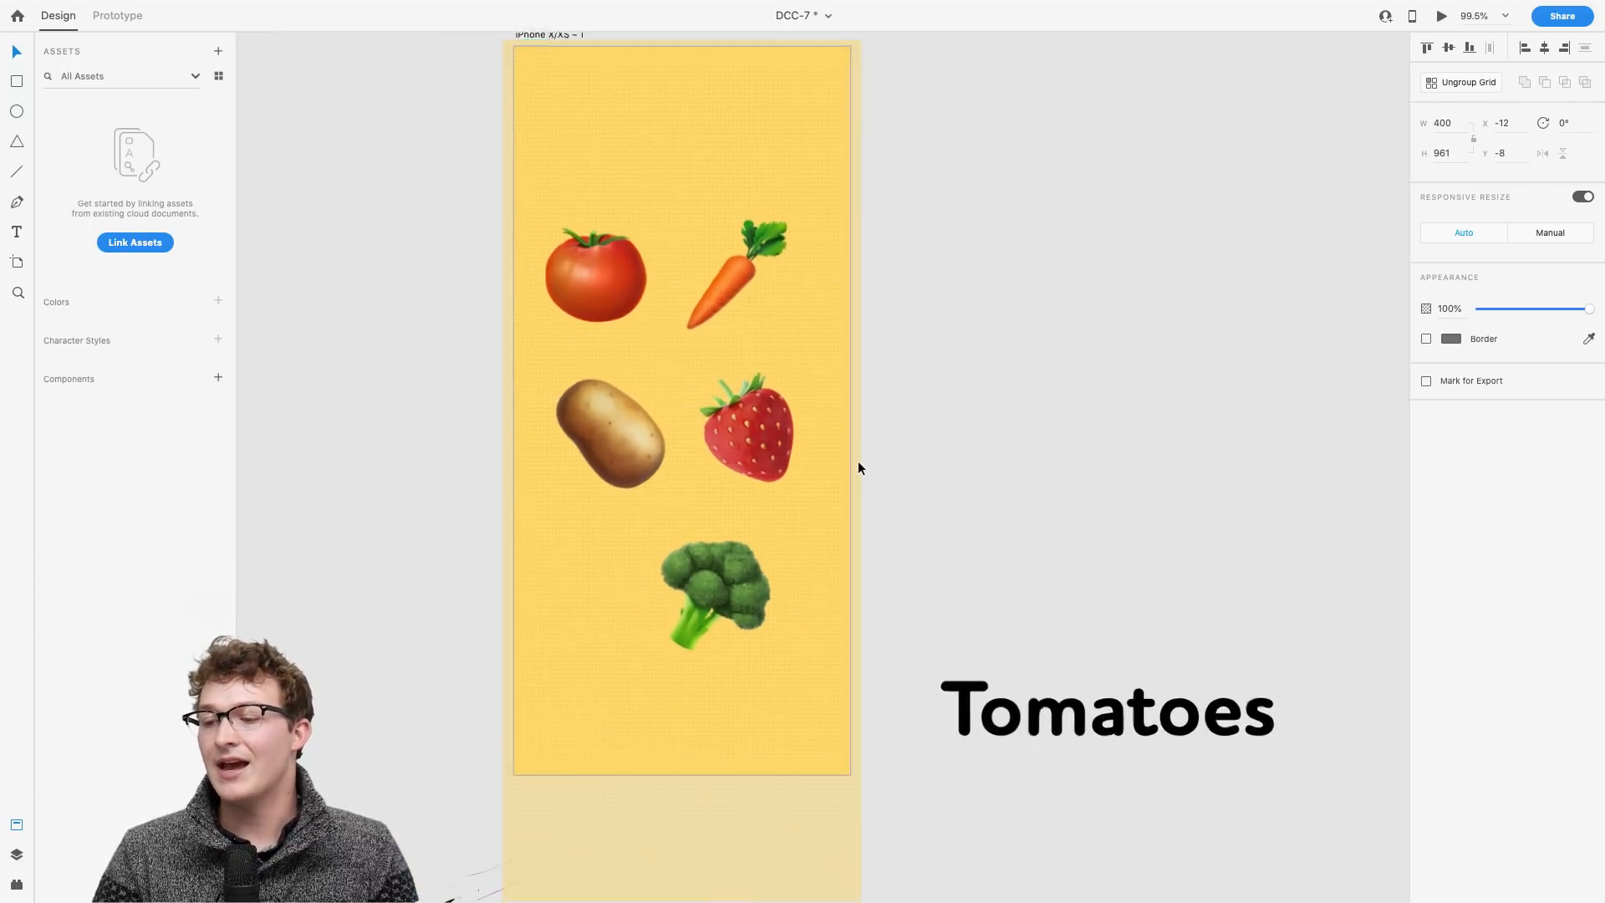
pyautogui.moveTo(847, 468); pyautogui.dragTo(1249, 466)
pyautogui.scroll(3, 903, 350)
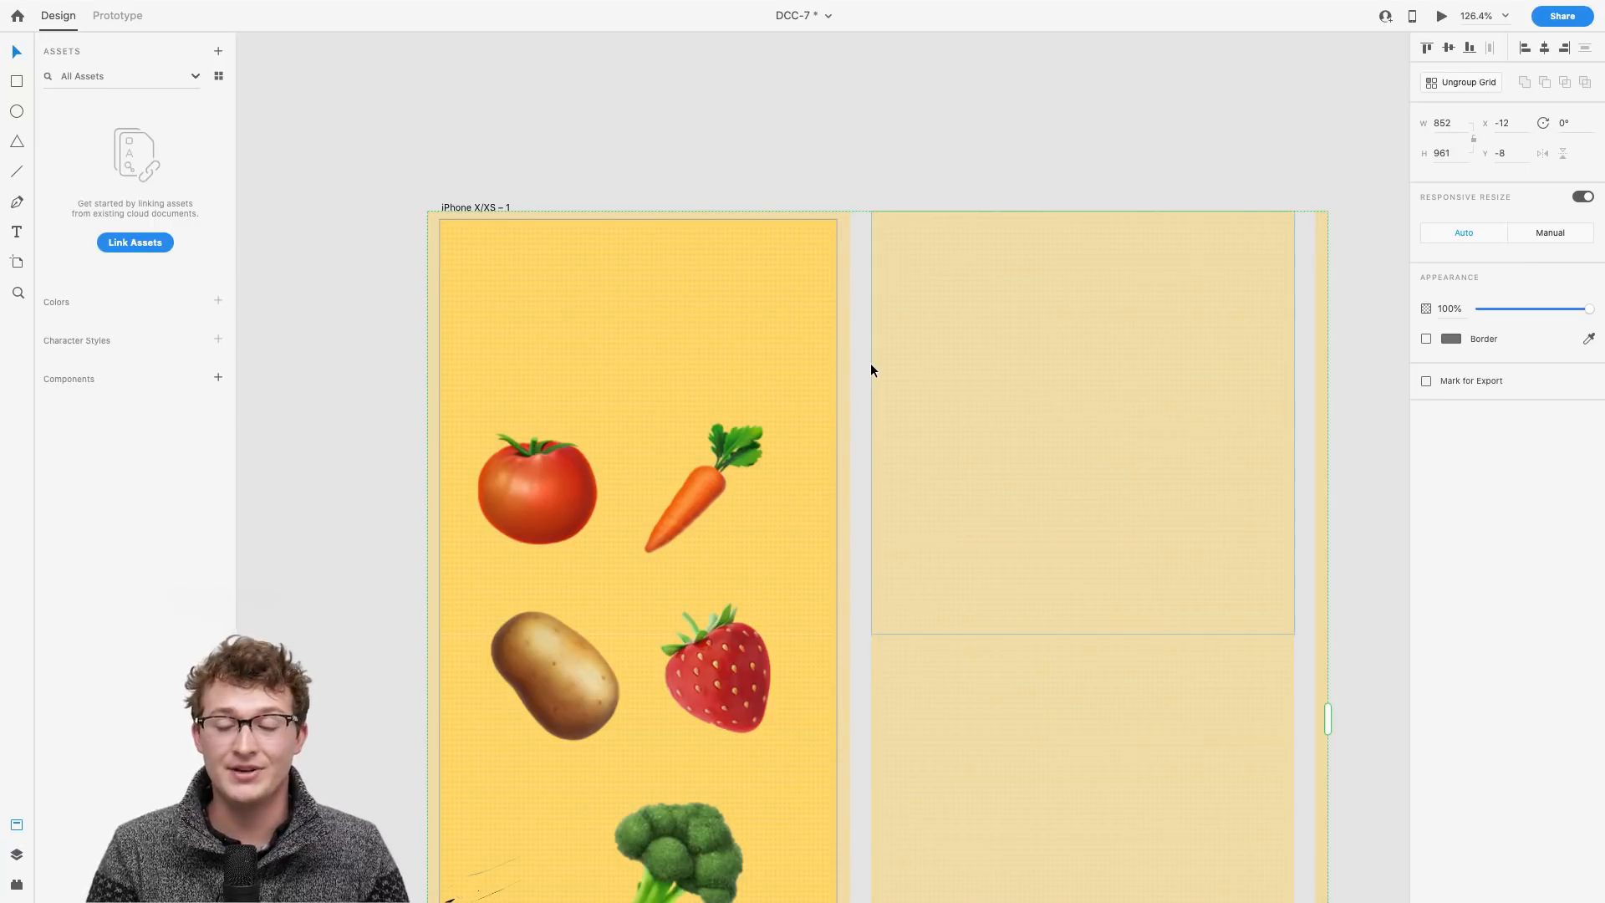
# Step: Close the horizontal gap between the repeat grid's columns so the yellow texture continues seamlessly
pyautogui.moveTo(867, 365)
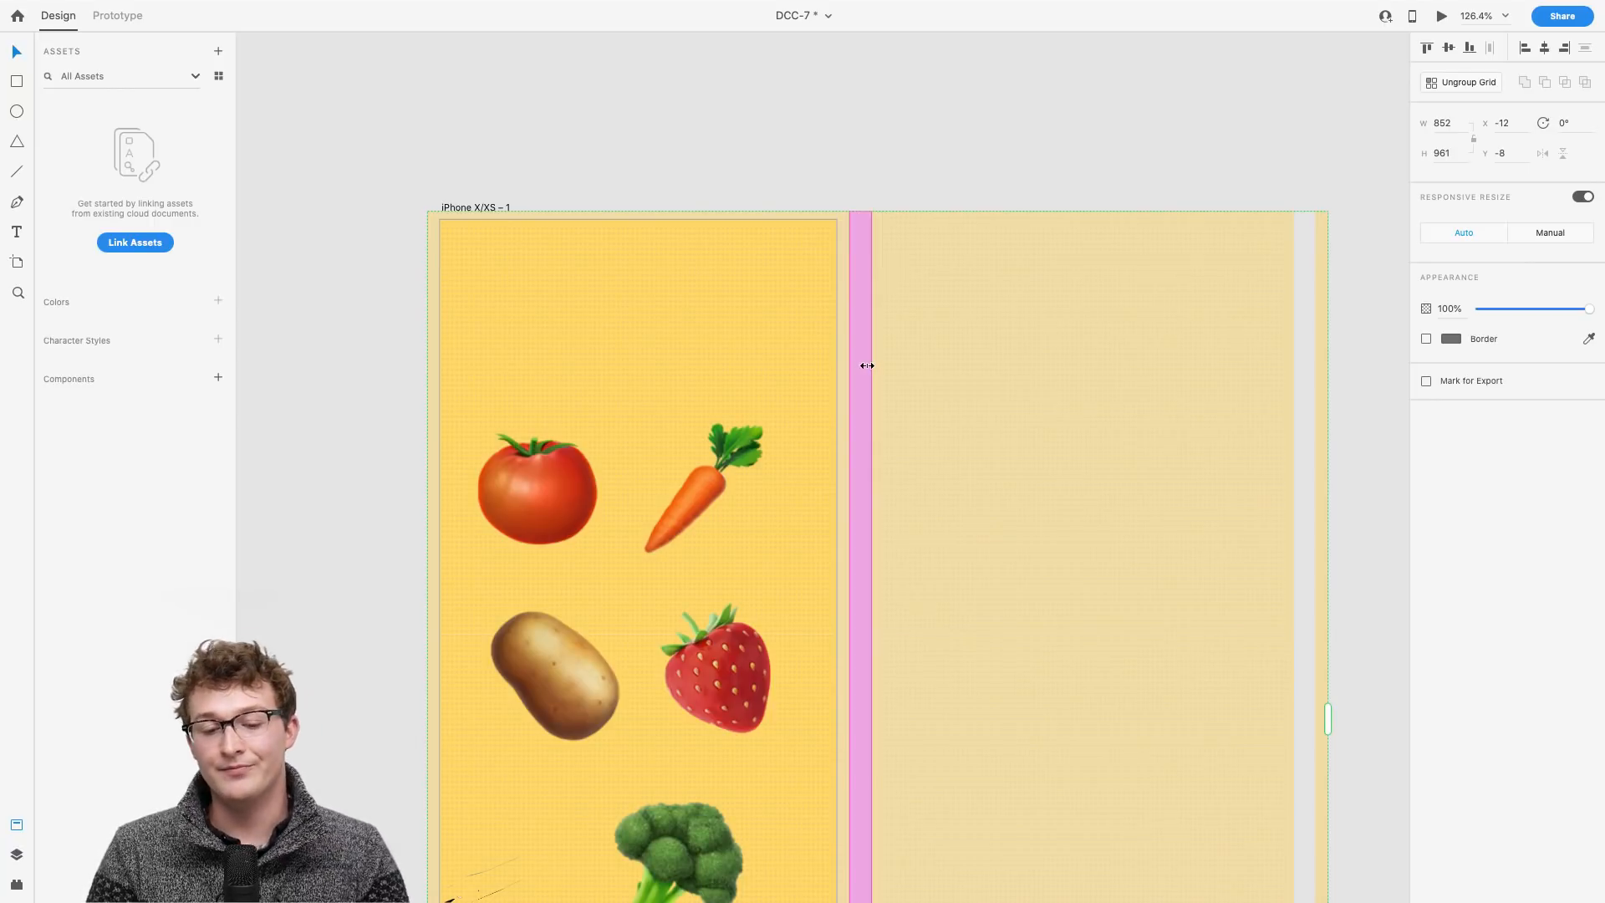
pyautogui.scroll(4, 866, 366)
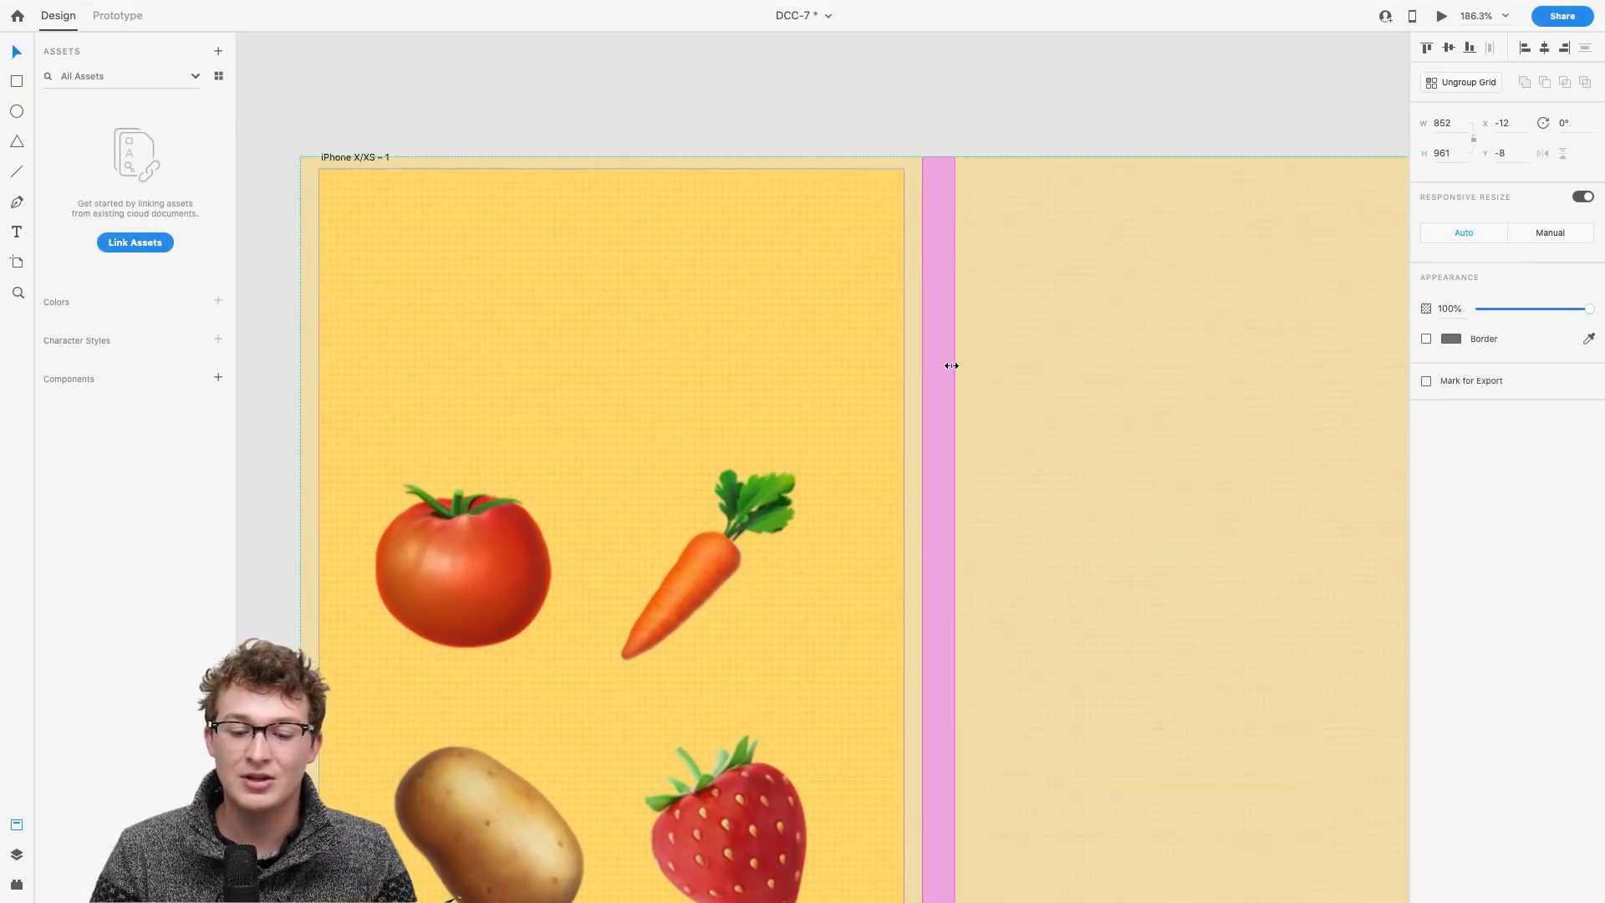
pyautogui.moveTo(948, 365); pyautogui.dragTo(920, 374)
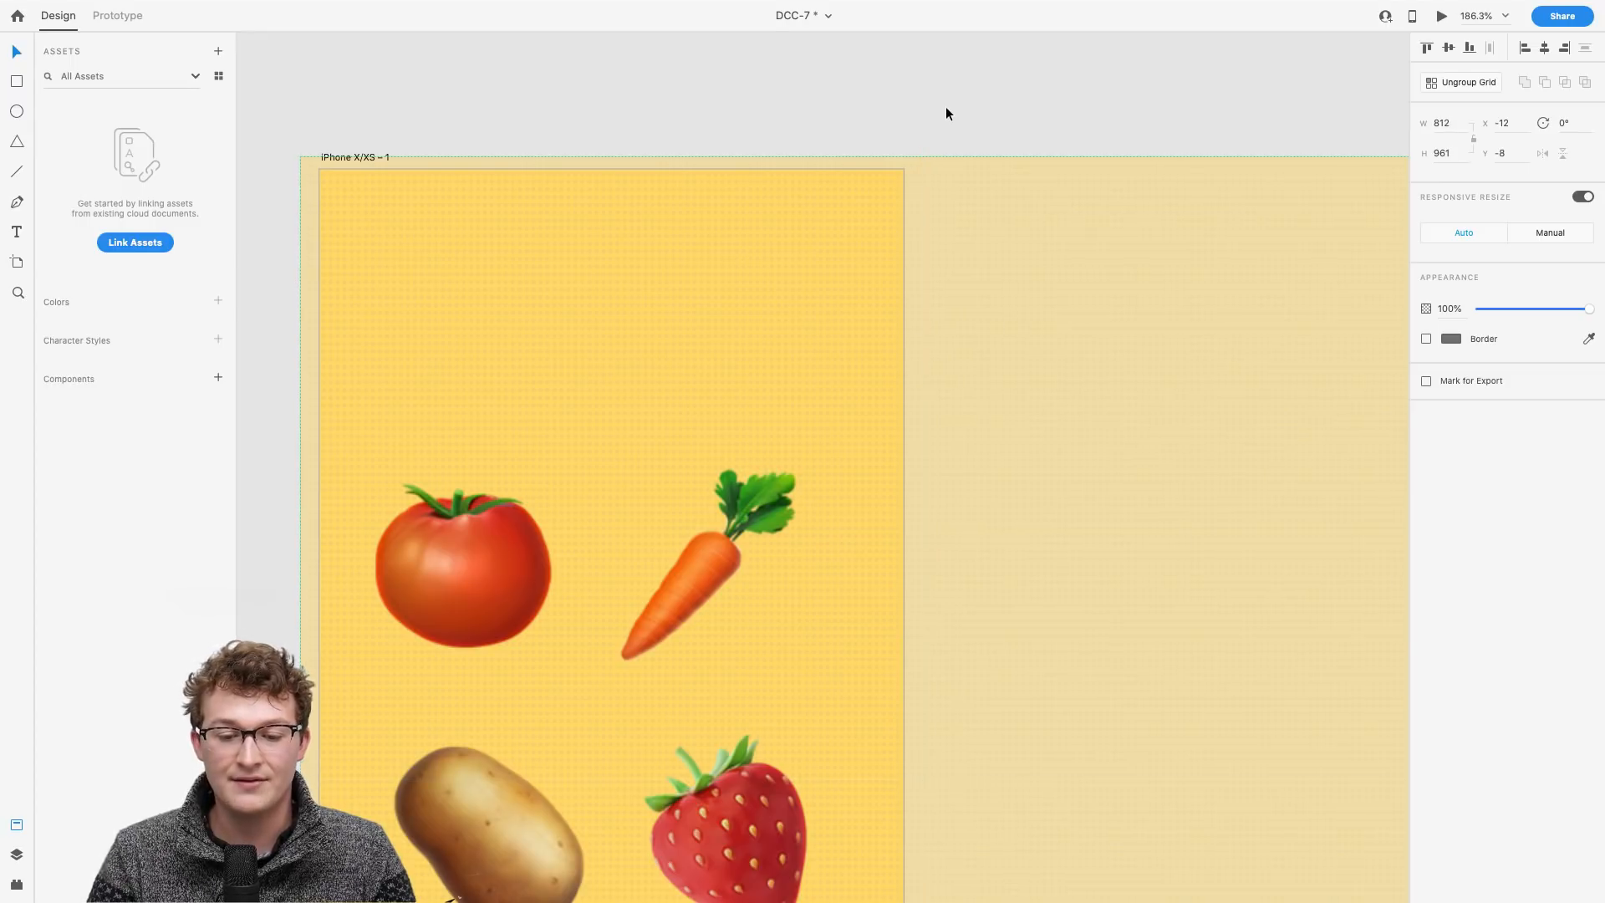
# Step: Trim the yellow repeat grid to about 402 wide and 838 high so it just covers the artboard, and deselect it
pyautogui.scroll(-5, 946, 107)
pyautogui.scroll(-5, 789, 198)
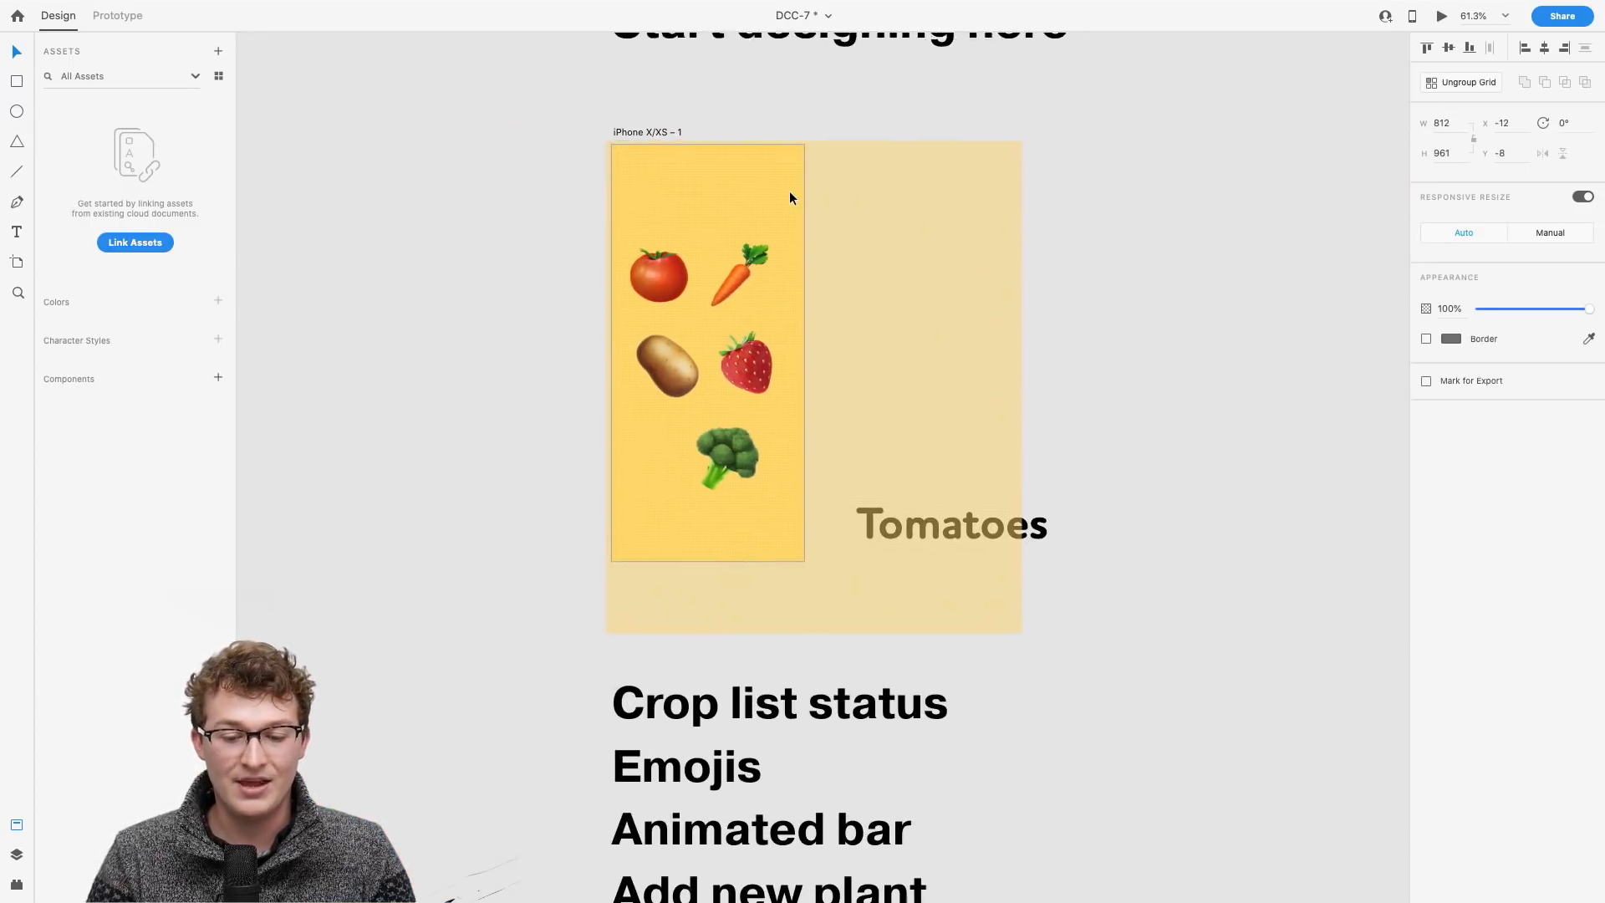
pyautogui.moveTo(1013, 383); pyautogui.dragTo(804, 378)
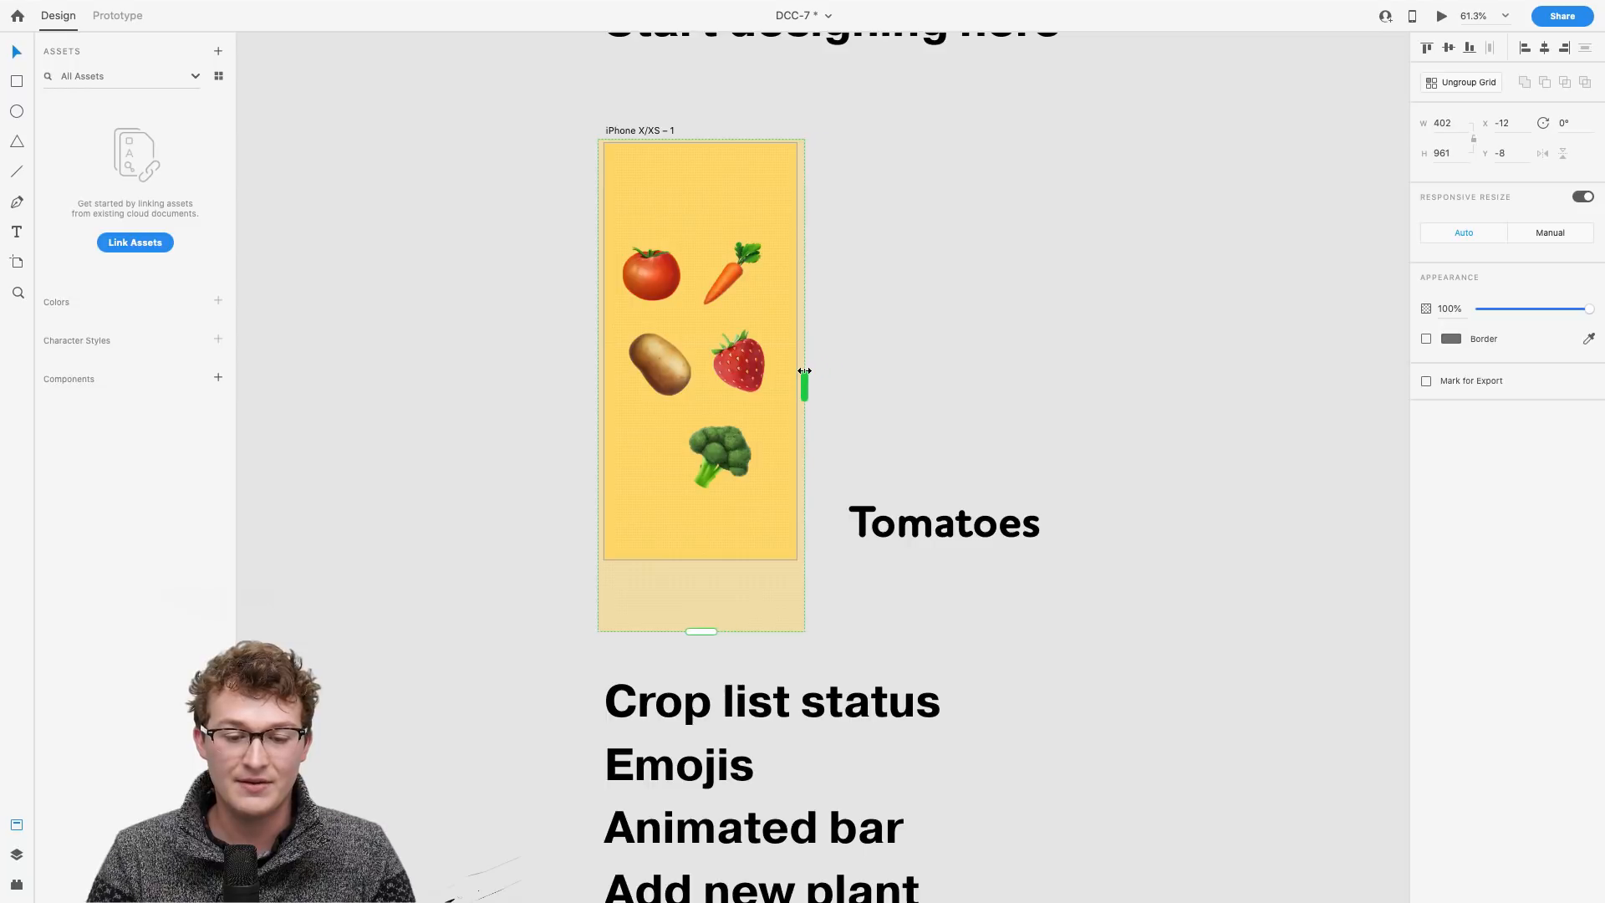
pyautogui.moveTo(705, 630); pyautogui.dragTo(710, 567)
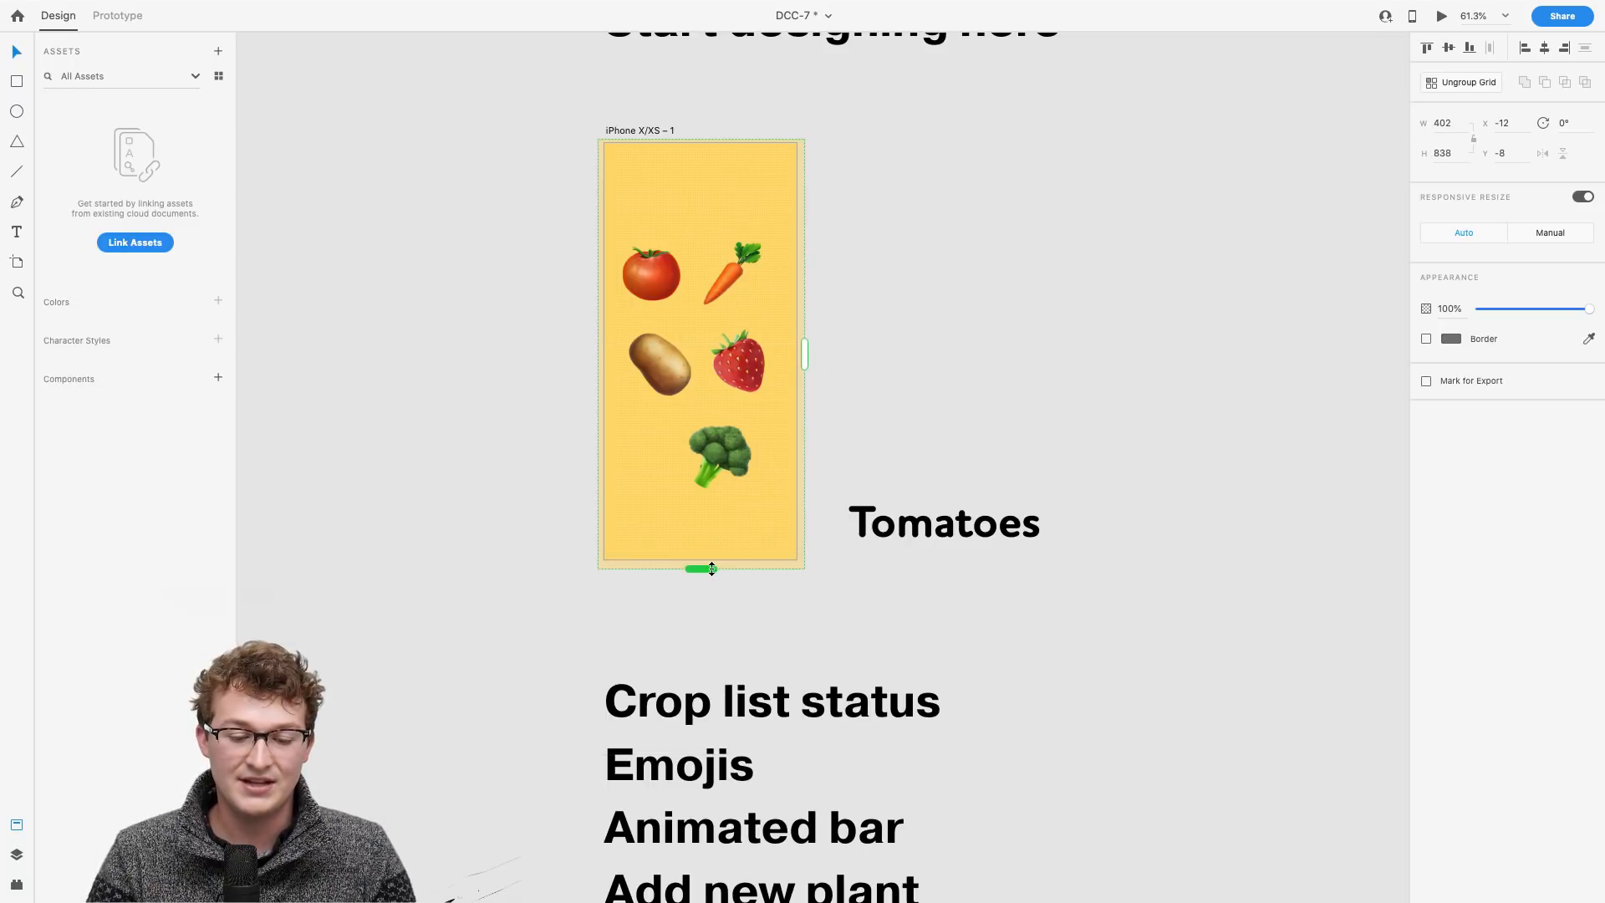
pyautogui.scroll(5, 710, 567)
pyautogui.scroll(2, 958, 455)
pyautogui.click(975, 442)
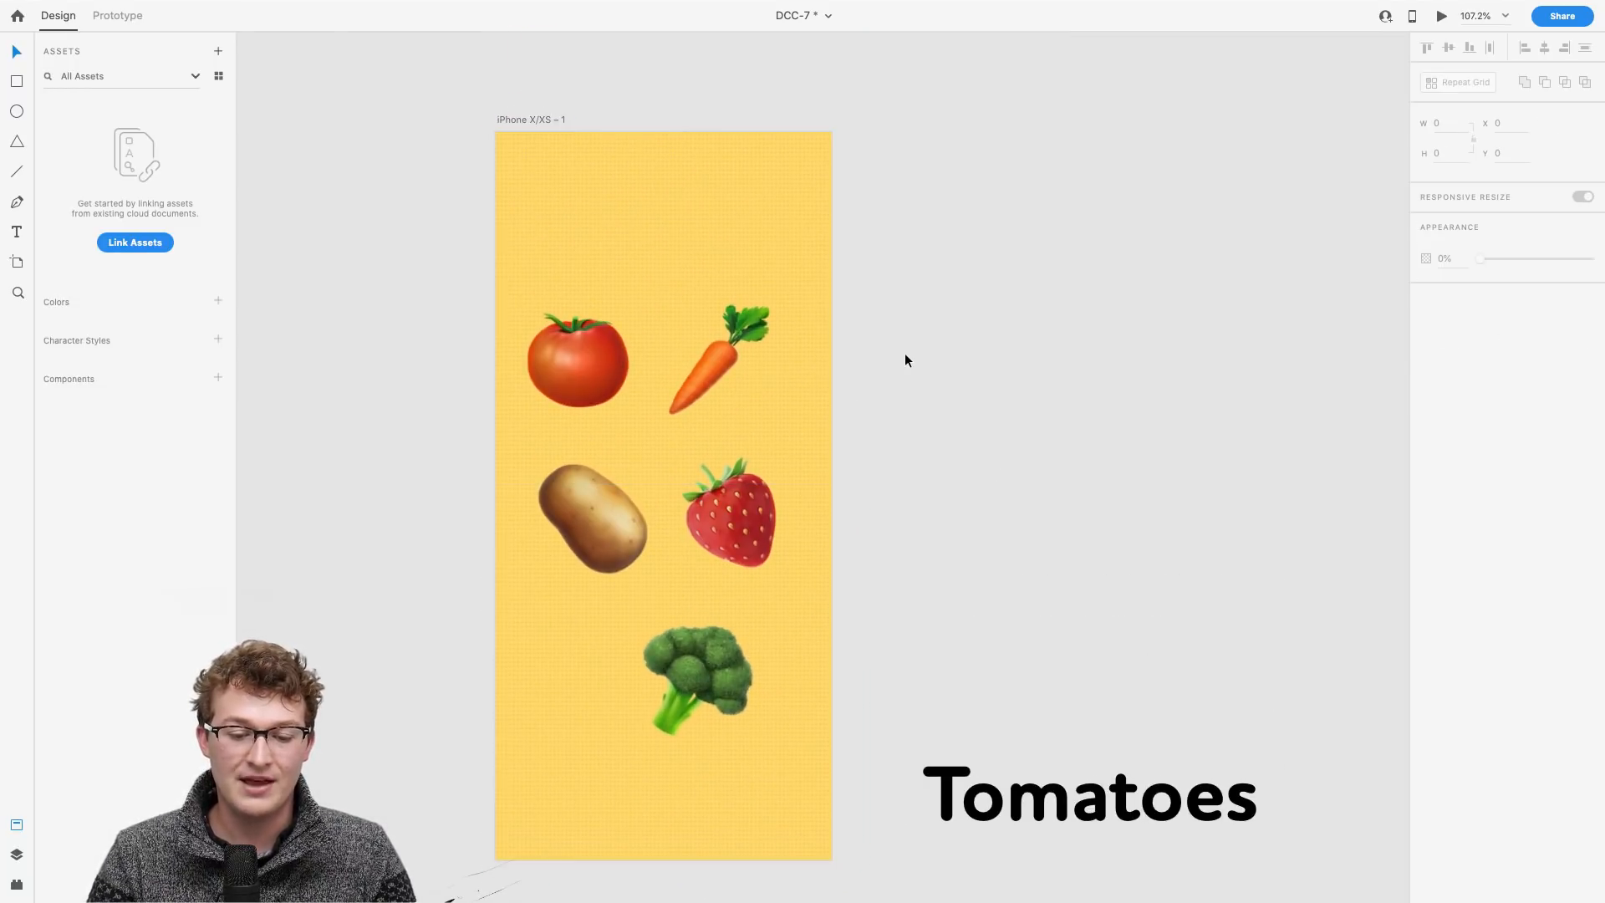
pyautogui.scroll(-1, 898, 420)
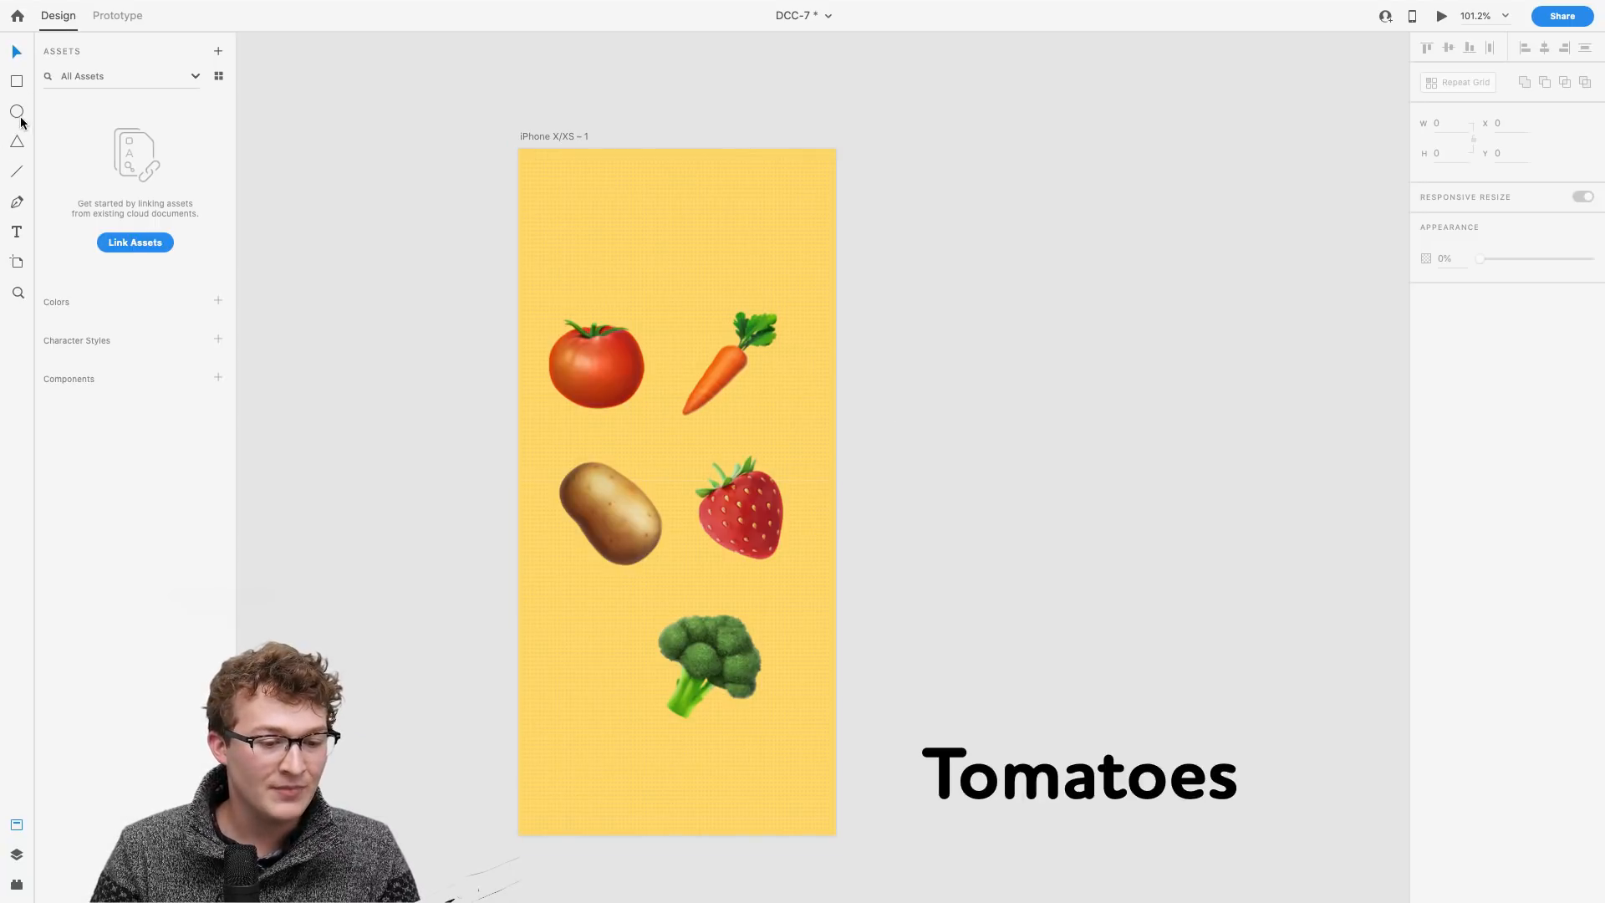
# Step: Draw a circle about 186 in diameter centred behind the tomato, and shift both together so the circle starts at about X 18
pyautogui.moveTo(599, 361); pyautogui.dragTo(675, 439)
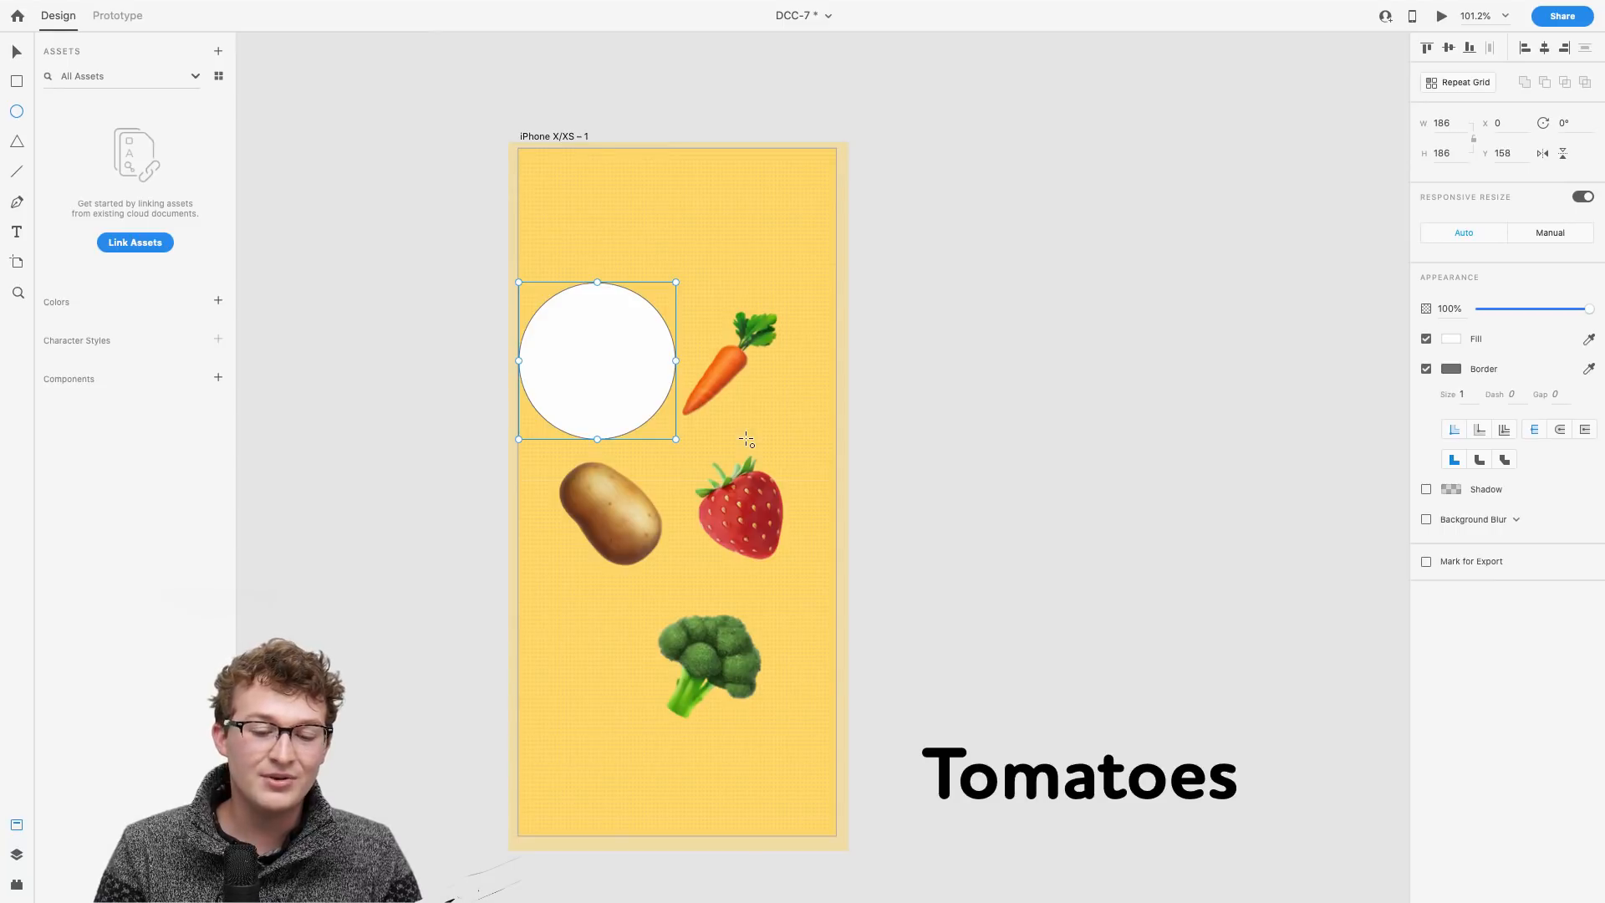
pyautogui.hotkey('ctrl', 'shift', '[')
pyautogui.press('v')
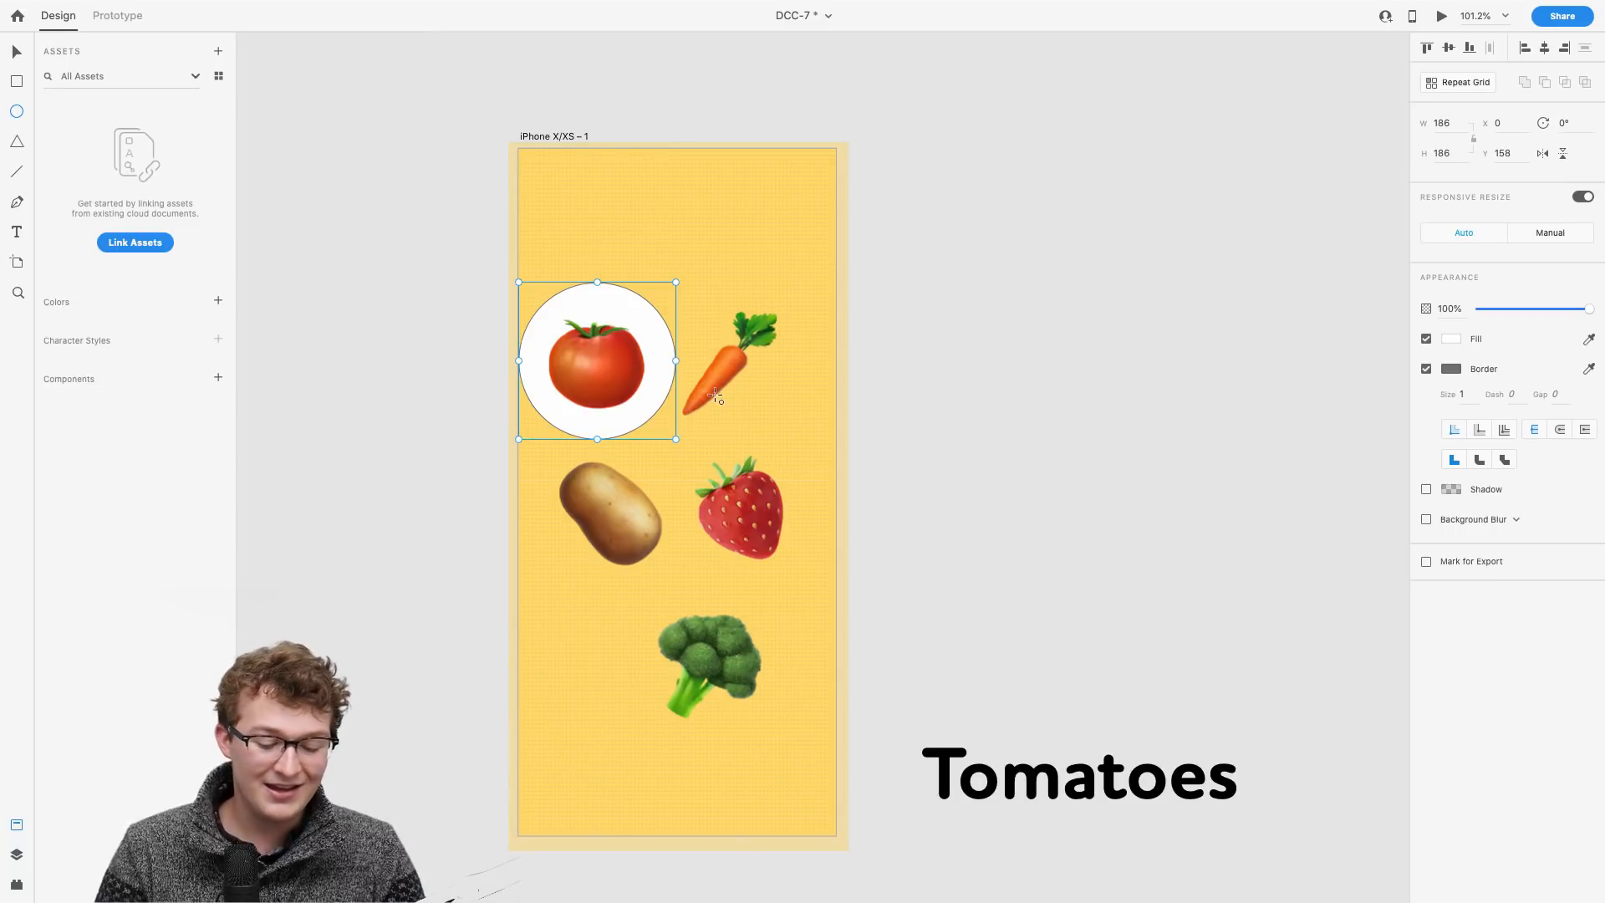
pyautogui.keyDown('shift'); pyautogui.click(617, 352); pyautogui.keyUp('shift')
pyautogui.moveTo(617, 353); pyautogui.dragTo(634, 349)
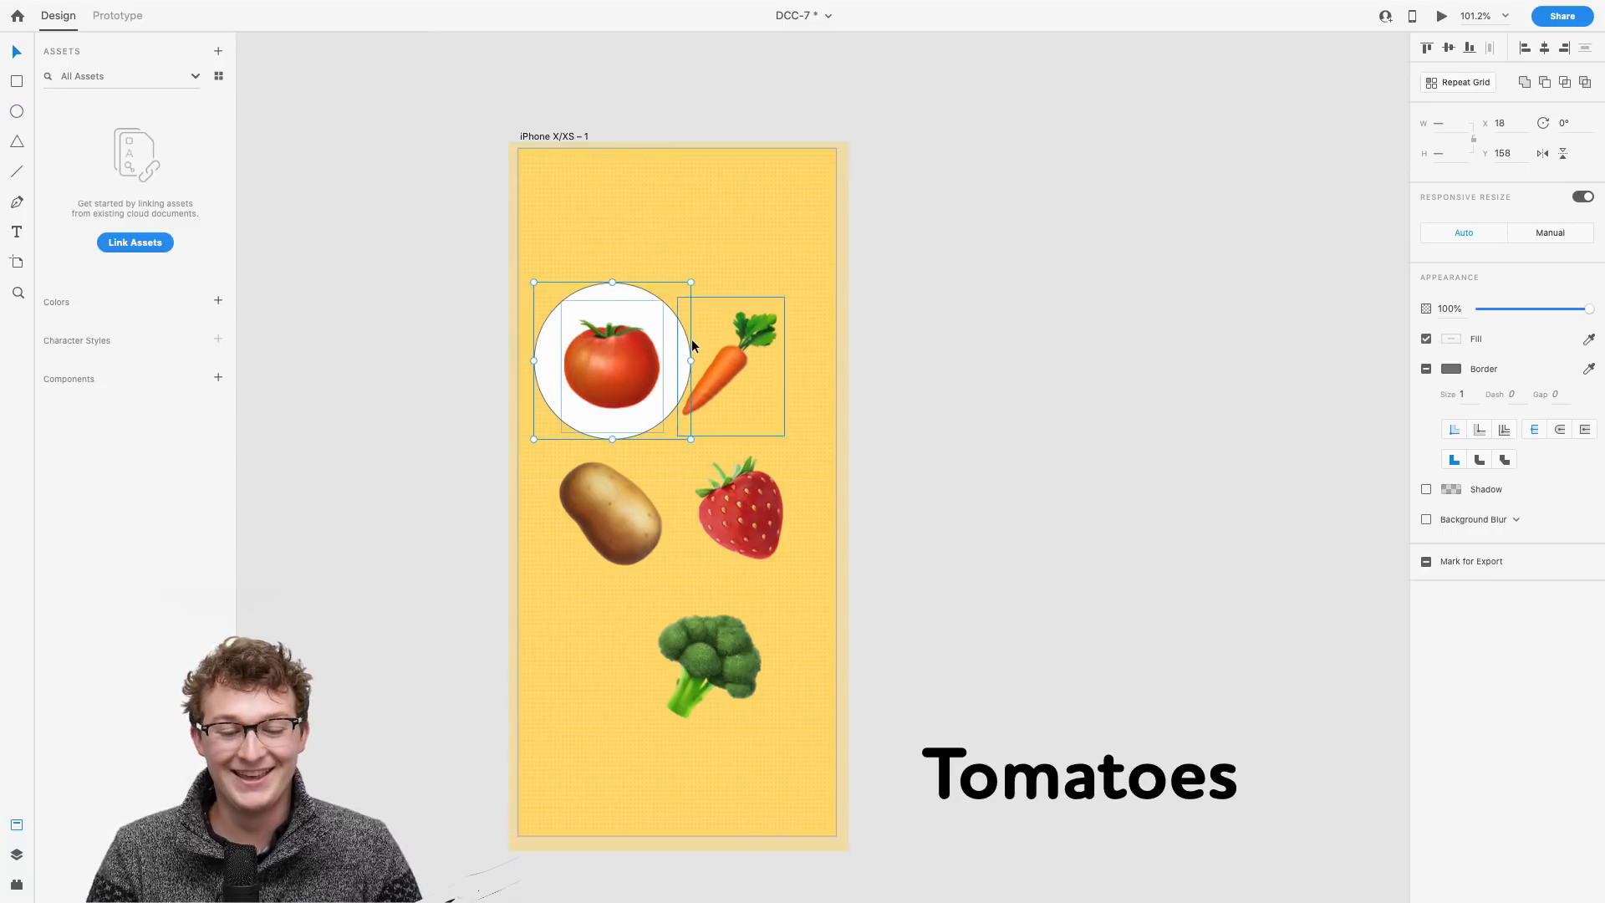
# Step: Remove the border from the white circle behind the tomato
pyautogui.scroll(5, 691, 338)
pyautogui.click(805, 242)
pyautogui.click(600, 430)
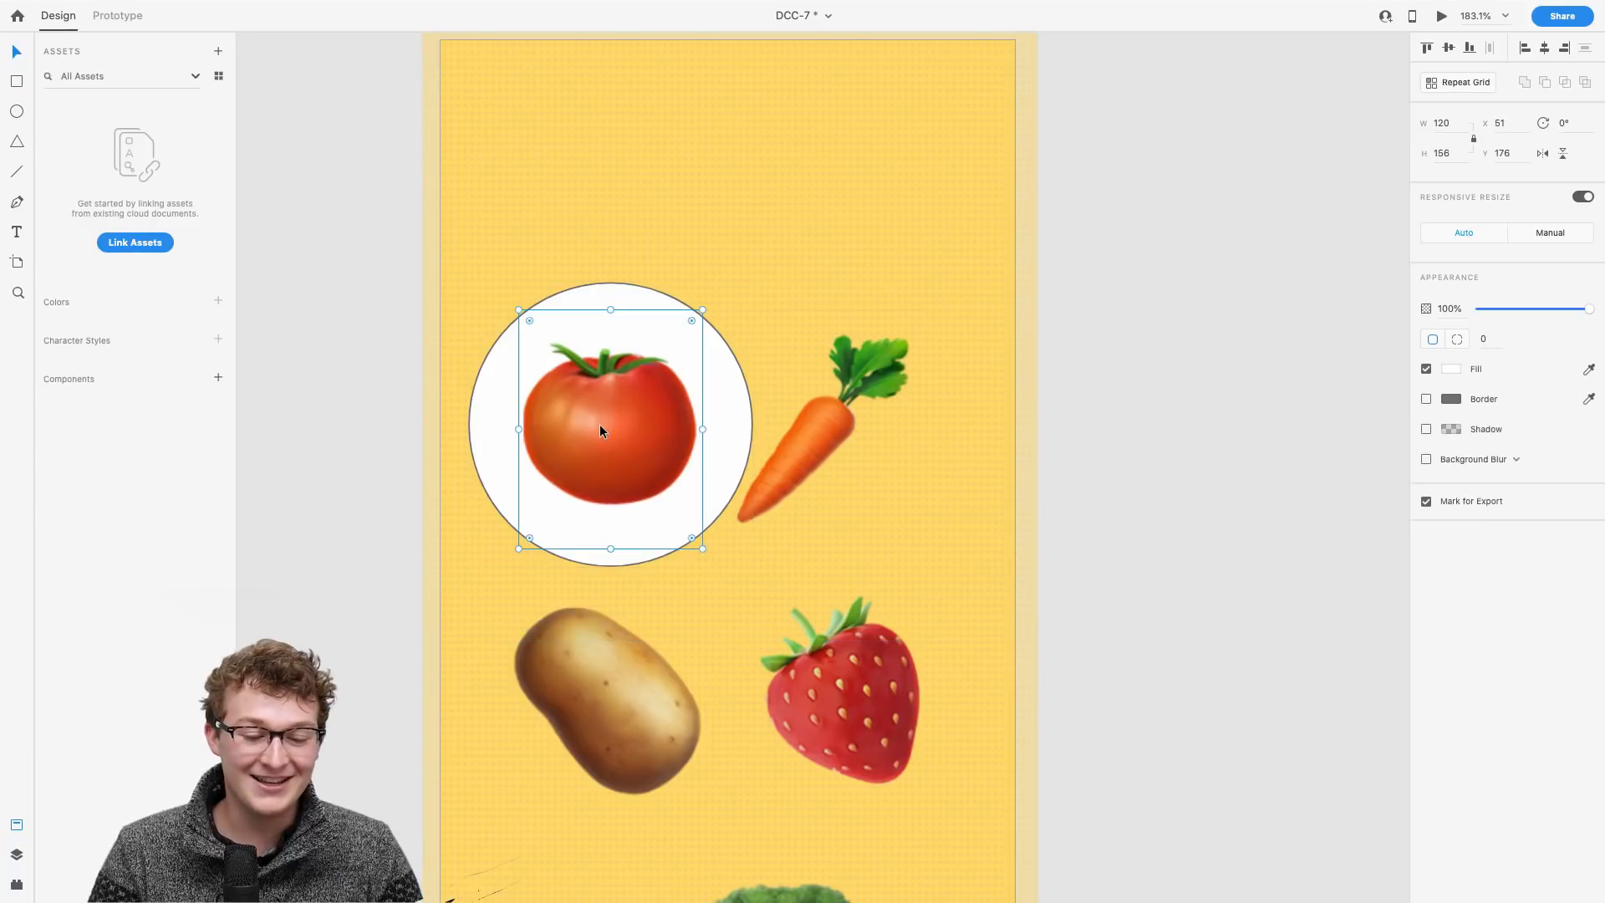
pyautogui.click(628, 288)
pyautogui.click(1426, 369)
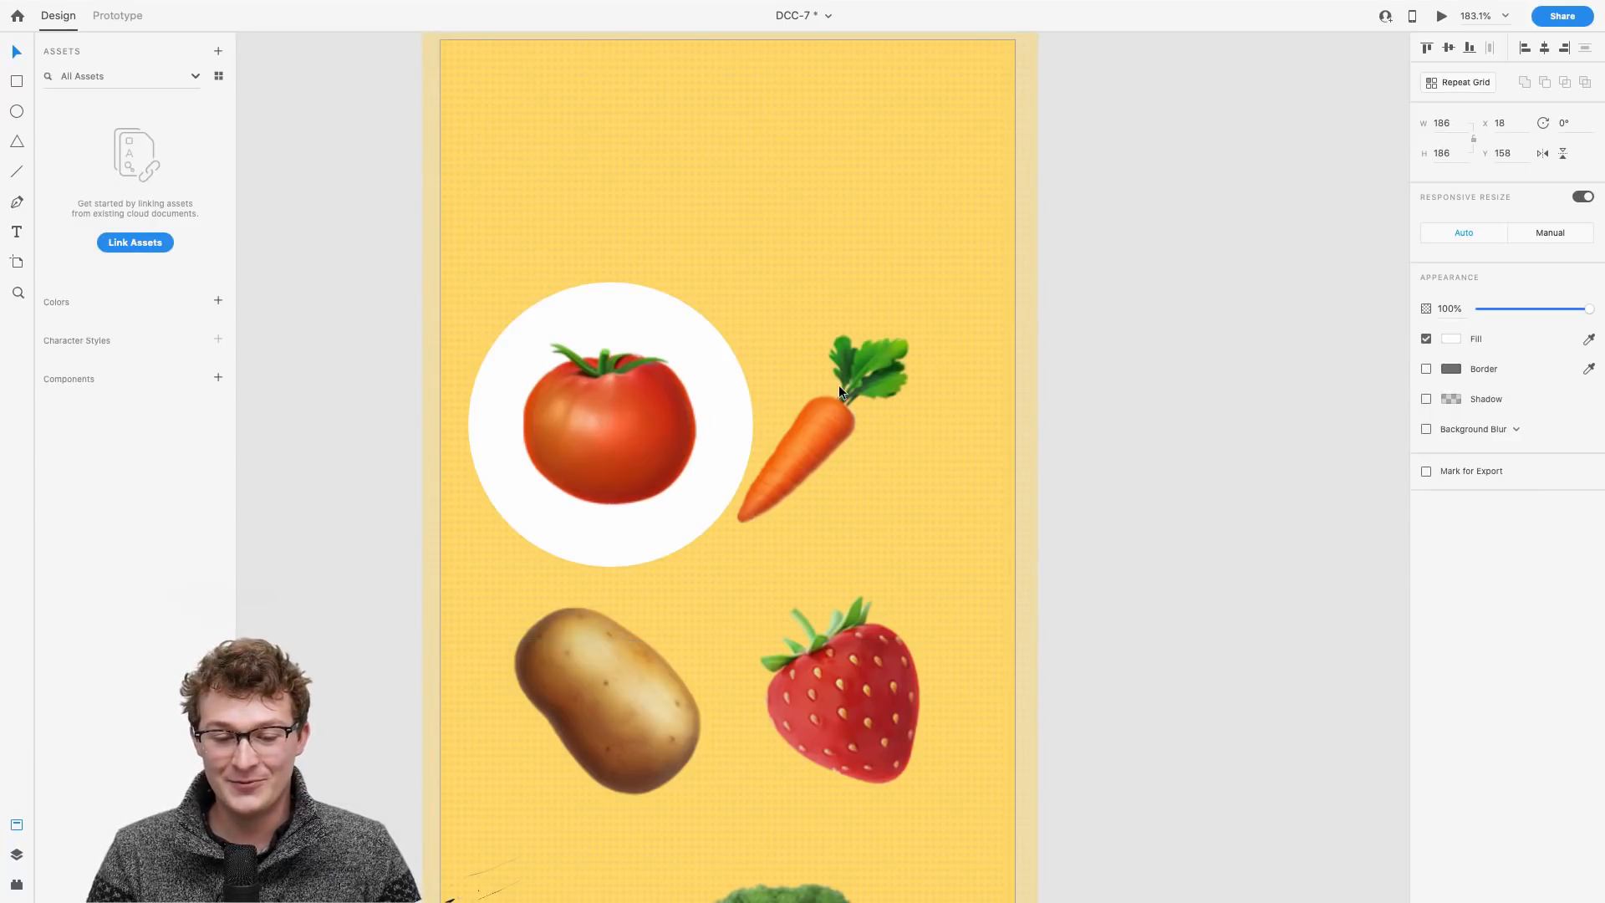
# Step: Move the tomato and its circle together to about X 0, Y 134, and group them
pyautogui.scroll(-2, 839, 384)
pyautogui.scroll(3, 839, 384)
pyautogui.moveTo(594, 419); pyautogui.dragTo(569, 408)
pyautogui.press('super+z')
pyautogui.keyDown('shift'); pyautogui.click(595, 338); pyautogui.keyUp('shift')
pyautogui.moveTo(595, 337); pyautogui.dragTo(565, 296)
pyautogui.press('super+g')
pyautogui.scroll(-2, 709, 429)
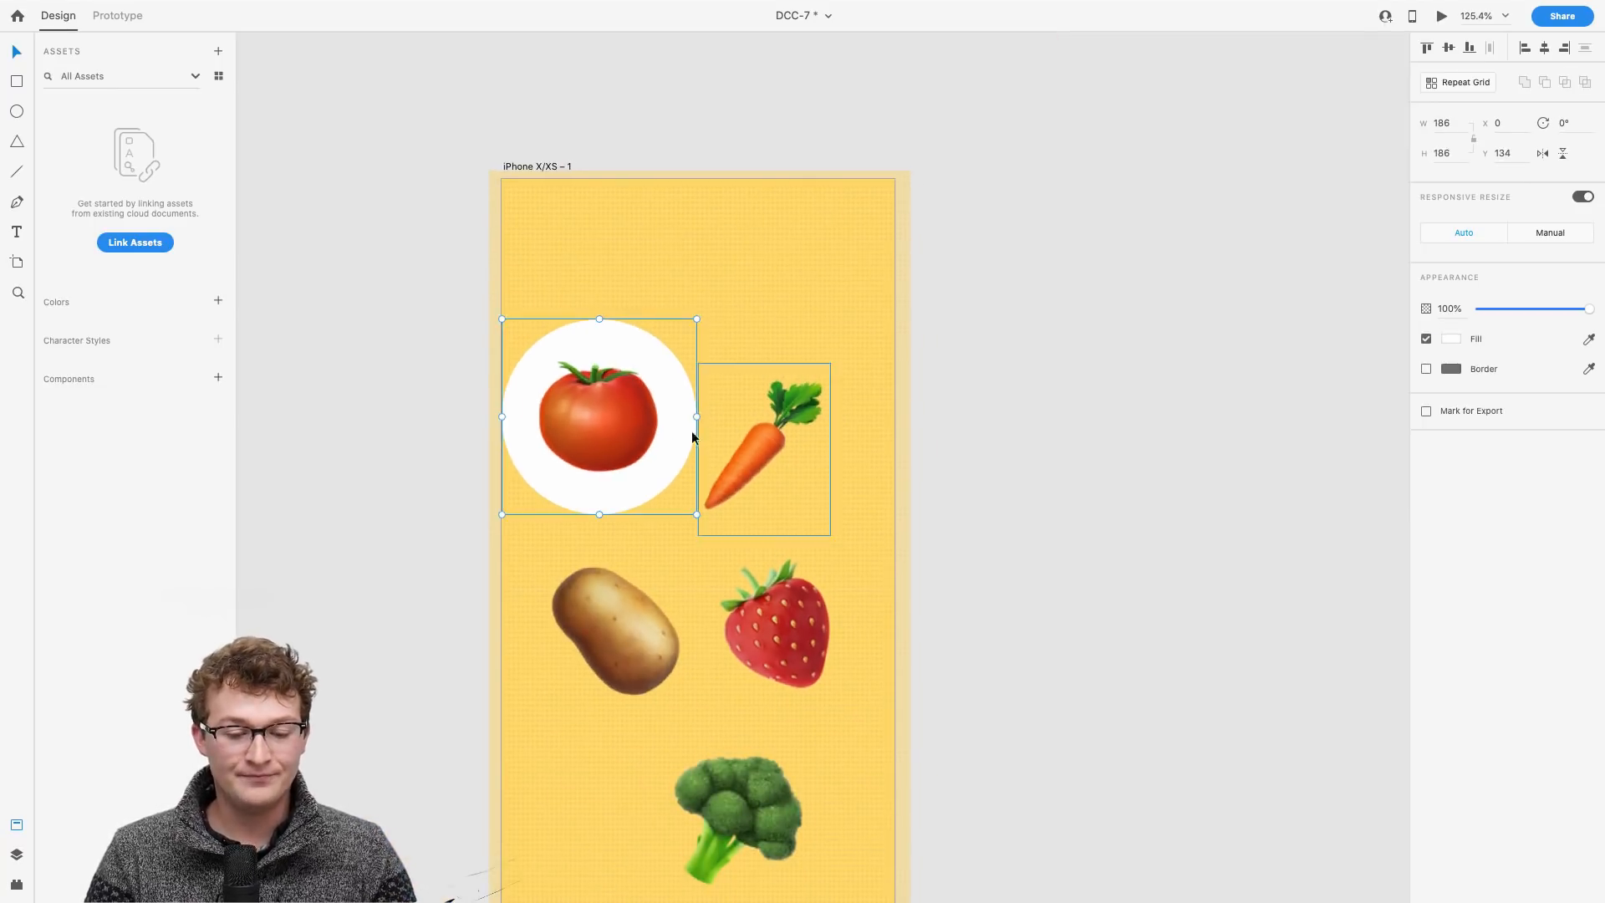
# Step: Scale the tomato group down to about 156 by 156 and place it at about X 23, Y 131
pyautogui.moveTo(690, 430)
pyautogui.mouseDown()
pyautogui.moveTo(705, 438)
pyautogui.moveTo(696, 420)
pyautogui.mouseUp()
pyautogui.moveTo(724, 495); pyautogui.dragTo(707, 480)
pyautogui.scroll(3, 707, 481)
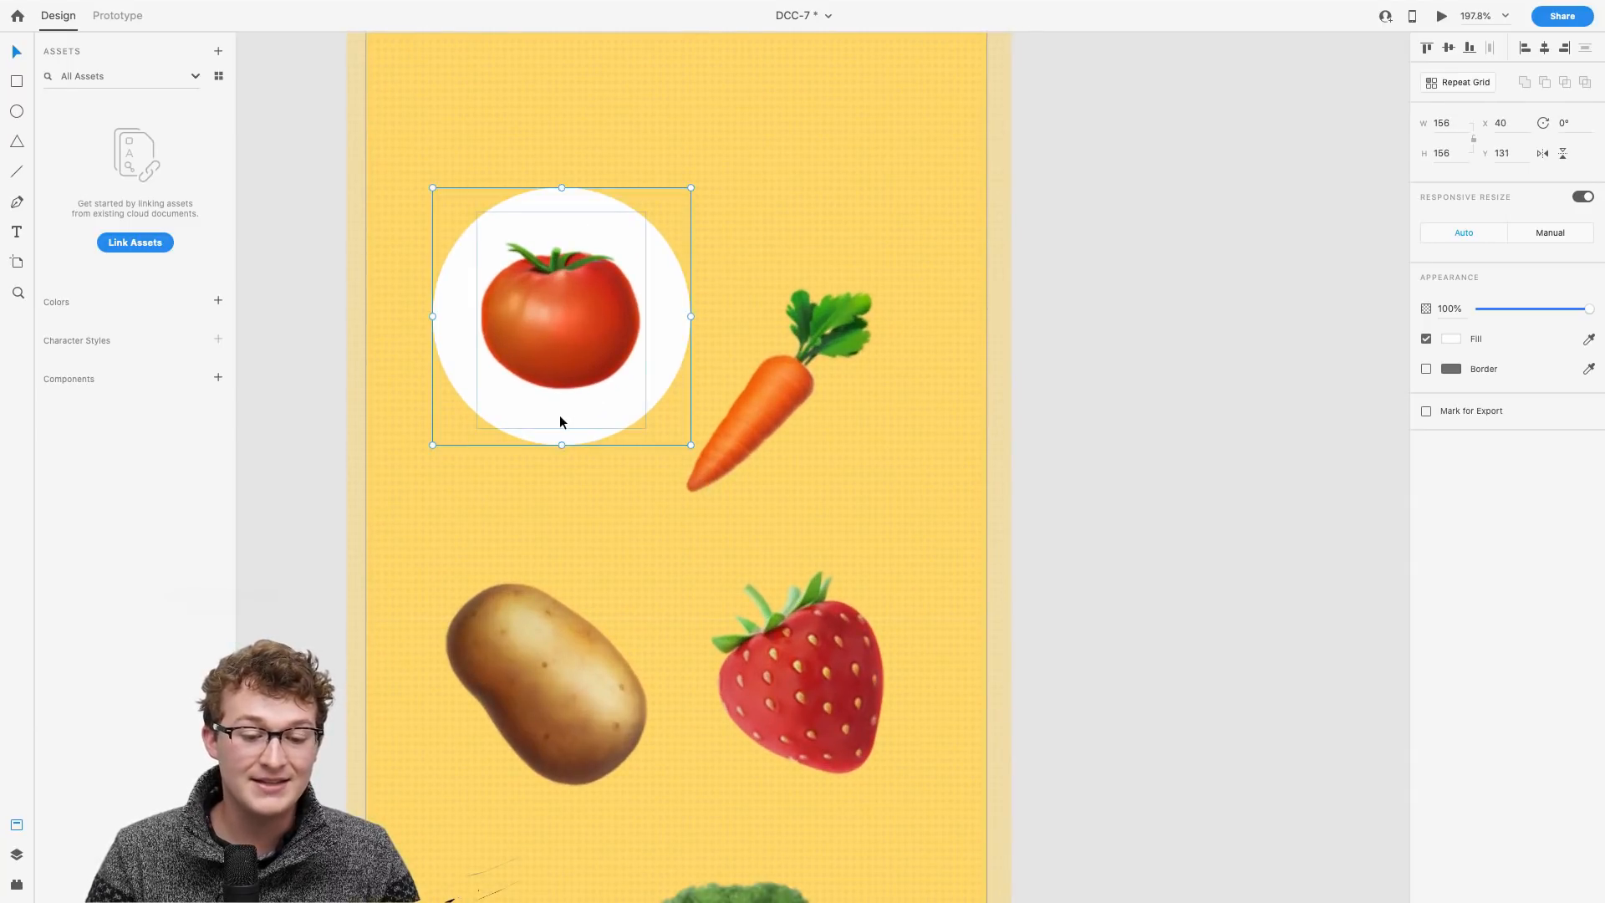
pyautogui.moveTo(559, 415); pyautogui.dragTo(531, 418)
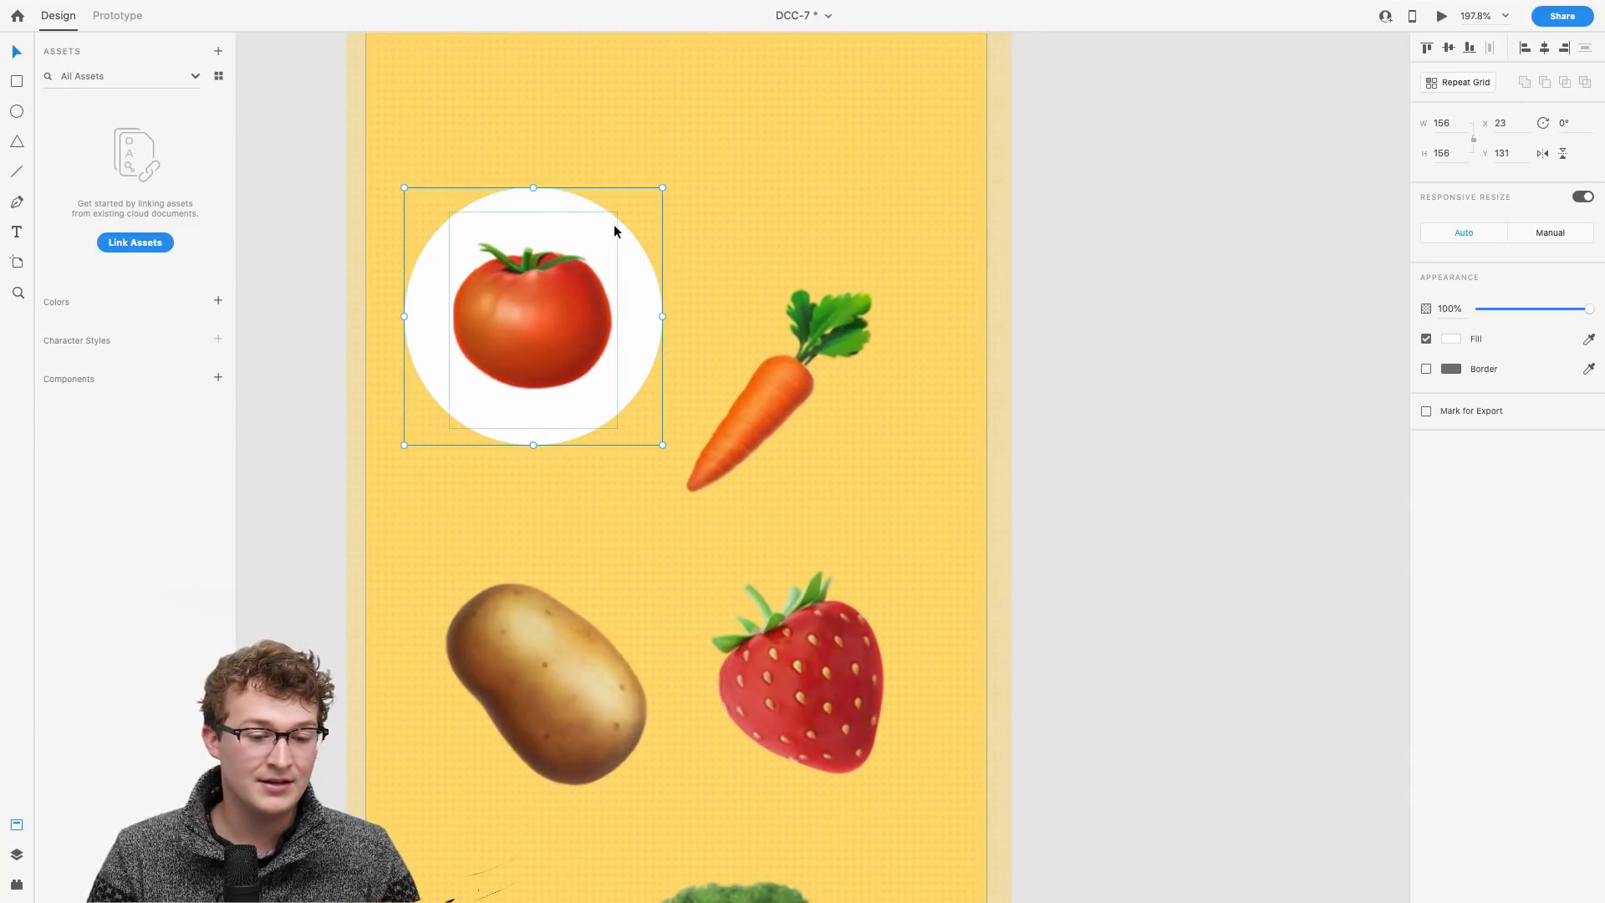
# Step: Paste a copy of the 186-wide white circle, centre it on the carrot at about X 158, Y 165, and send it behind the carrot
pyautogui.click(769, 416)
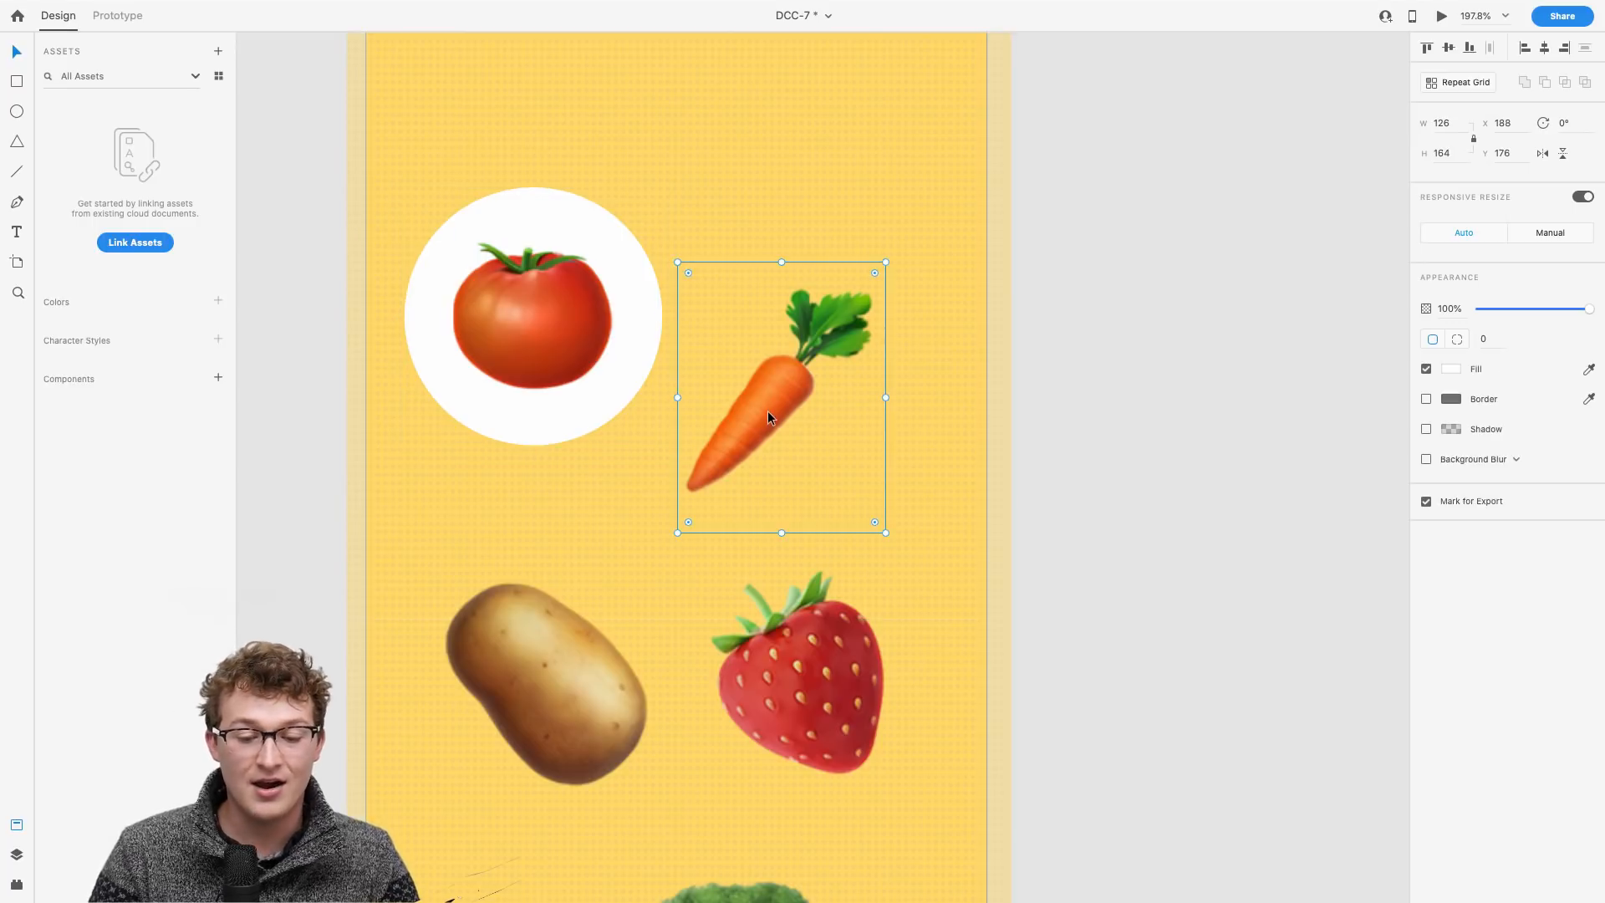
pyautogui.press('super+v')
pyautogui.moveTo(689, 383); pyautogui.dragTo(776, 389)
pyautogui.moveTo(912, 527); pyautogui.dragTo(942, 553)
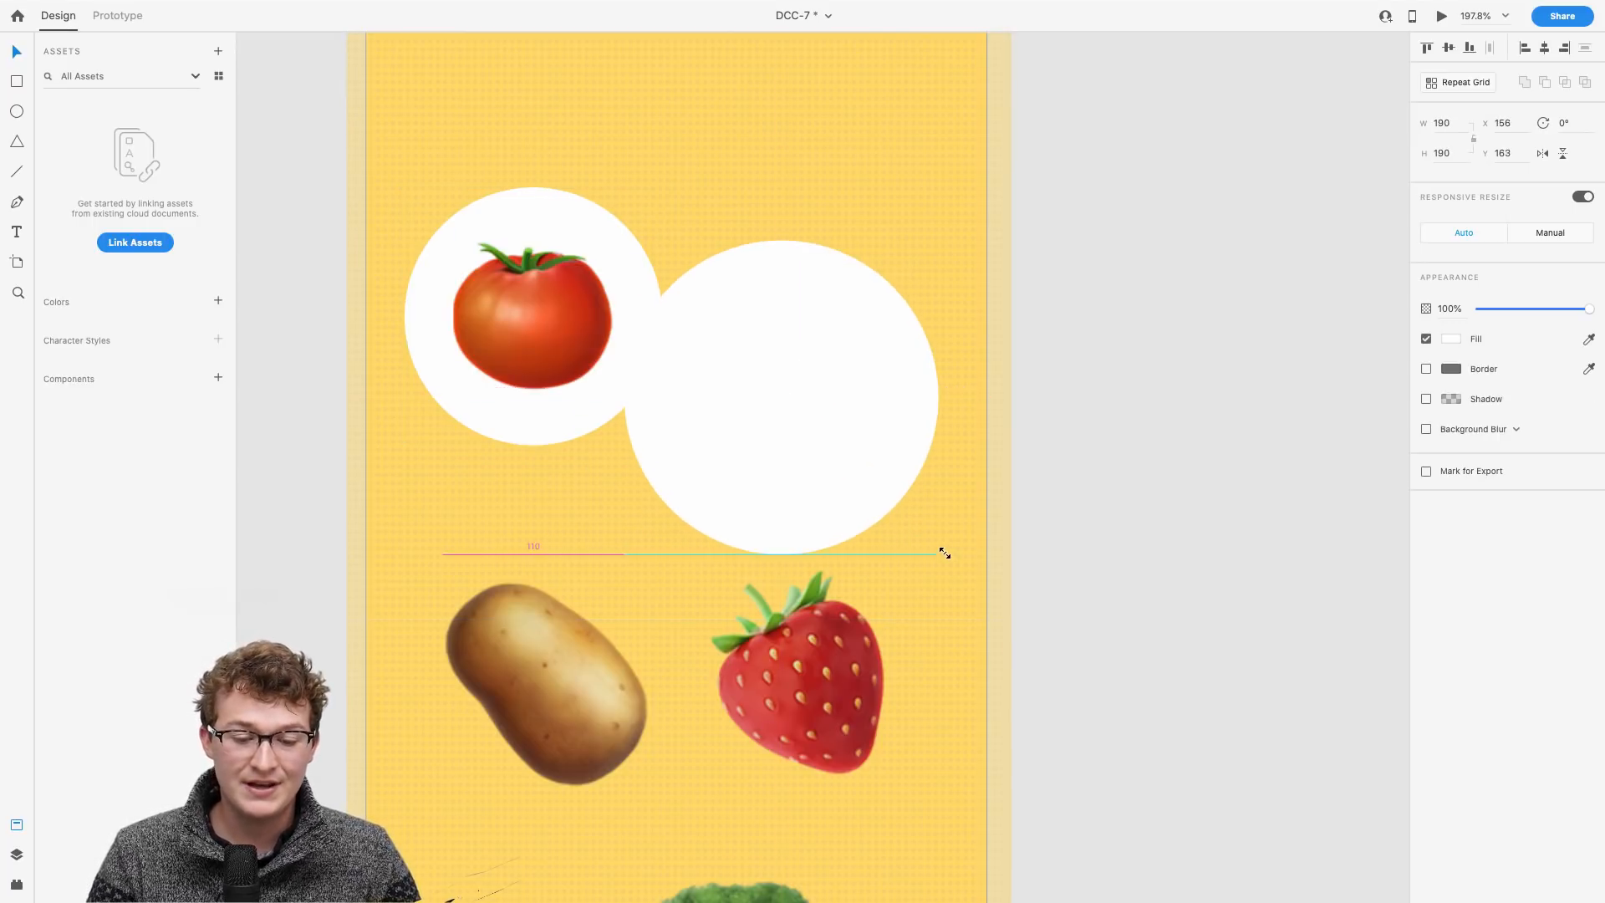
pyautogui.press('Delete')
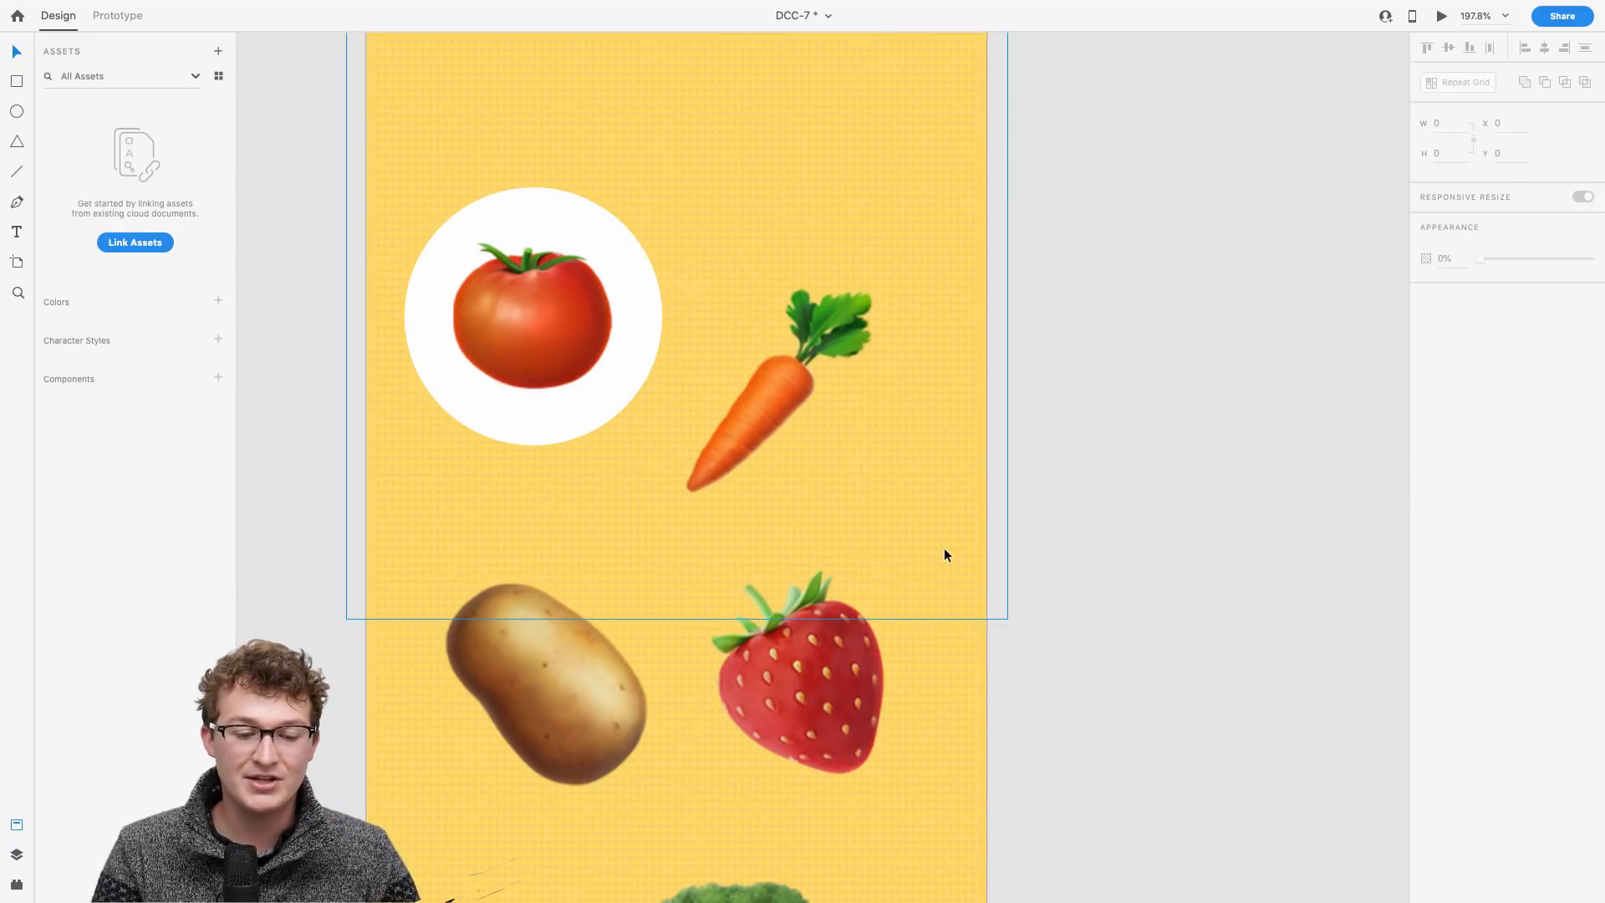
pyautogui.hotkey('ctrl', 'z')
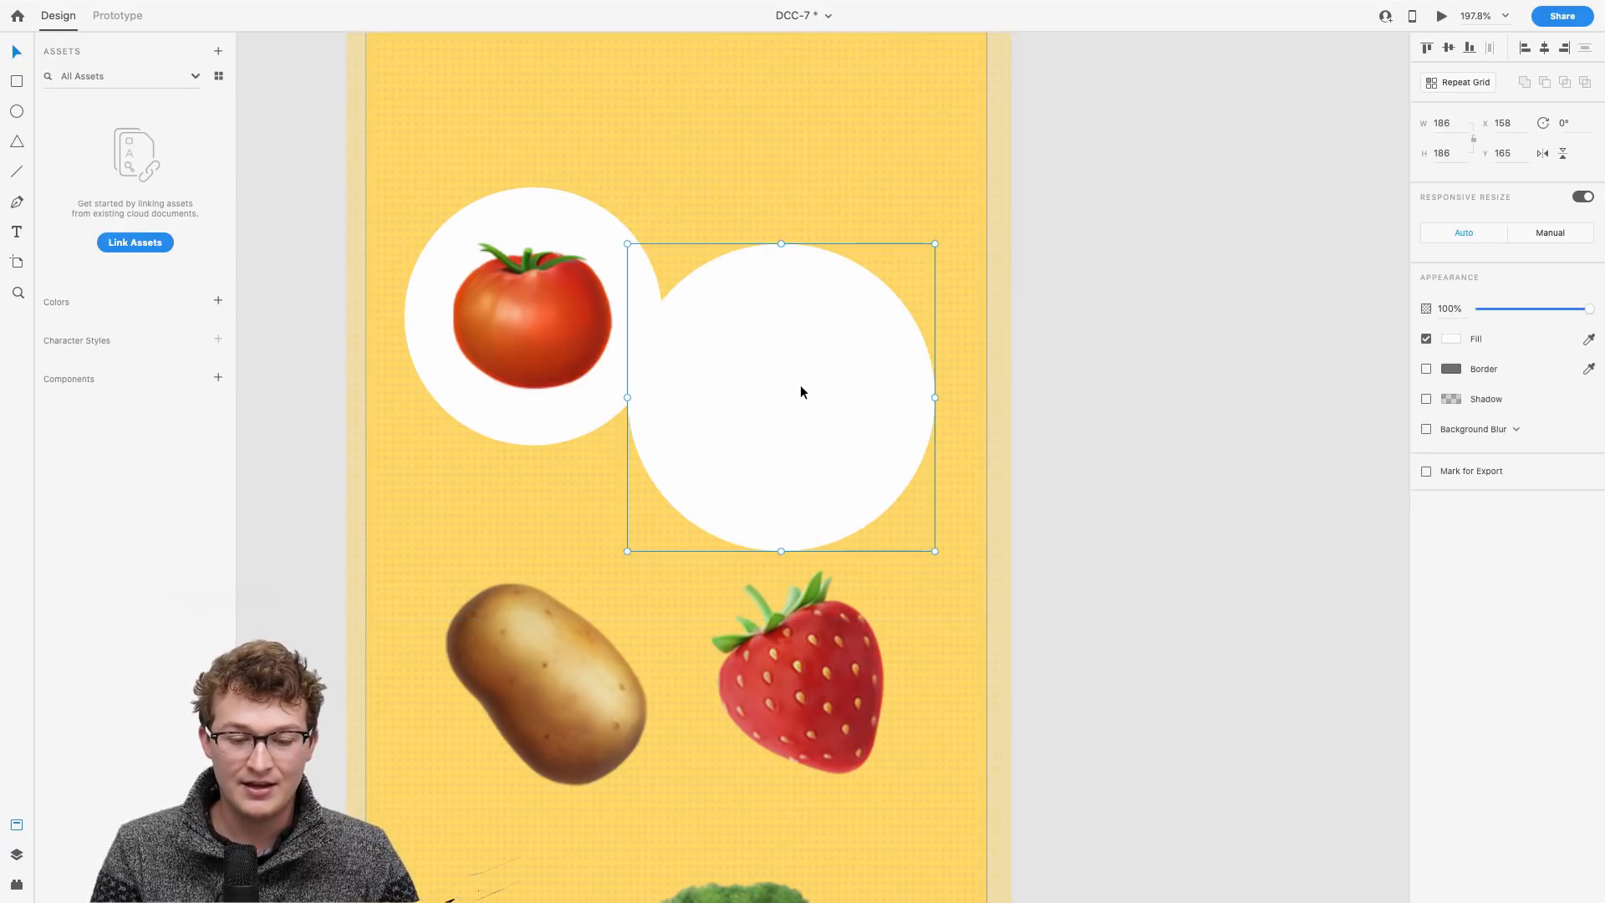
pyautogui.hotkey('ctrl', '[')
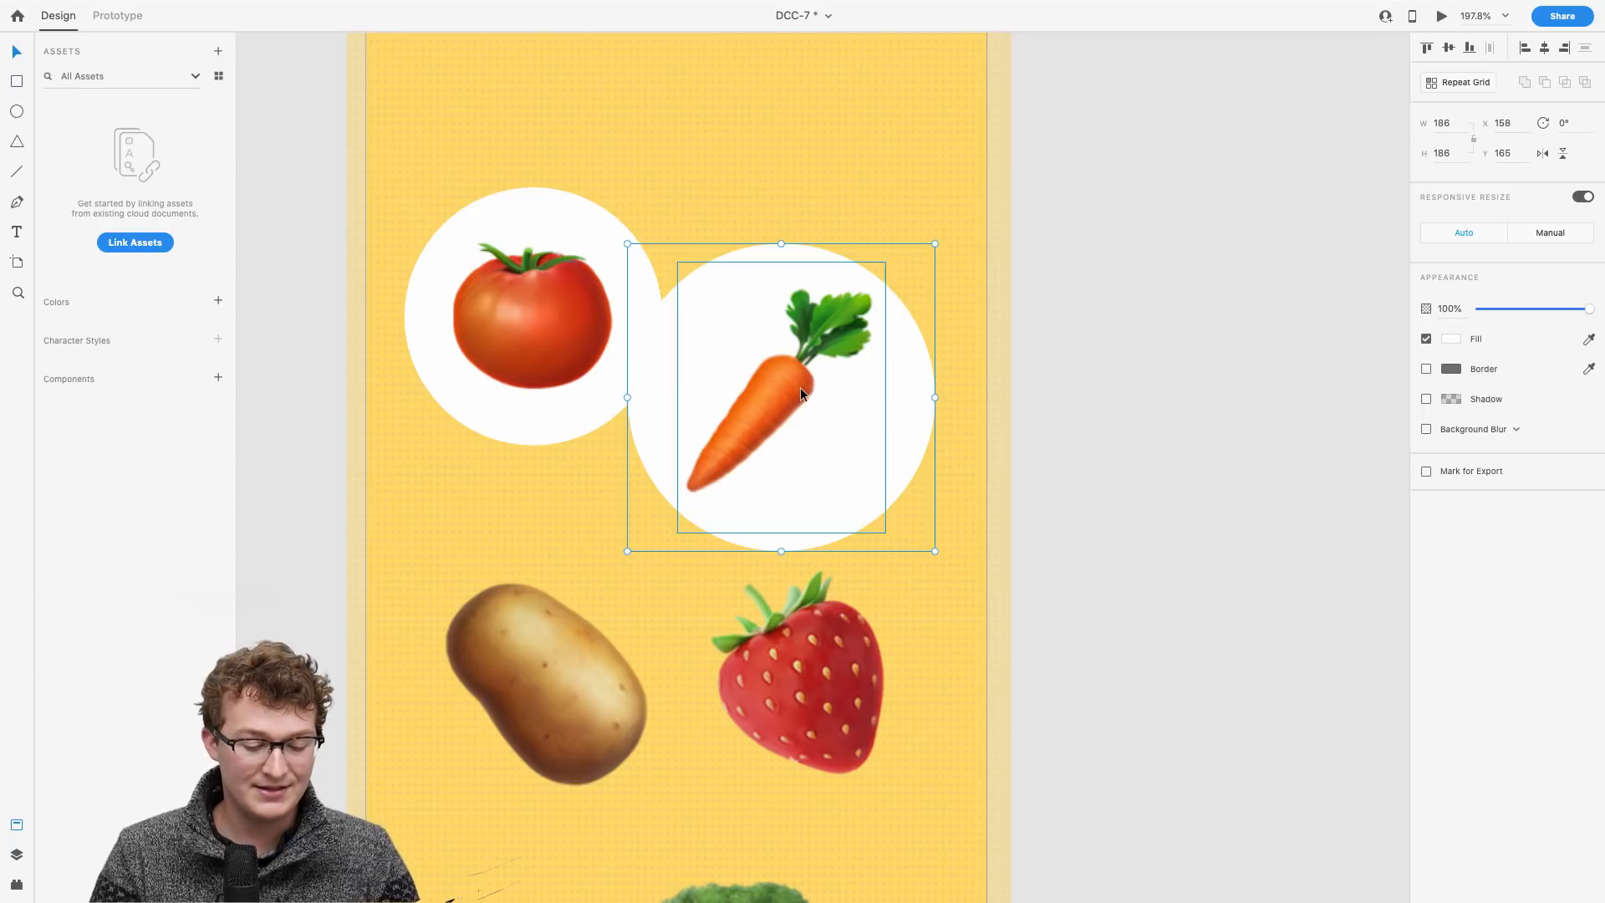
# Step: Scale the carrot and its circle down together until the circle is about 169 wide, placed at about X 188, Y 190
pyautogui.click(787, 379)
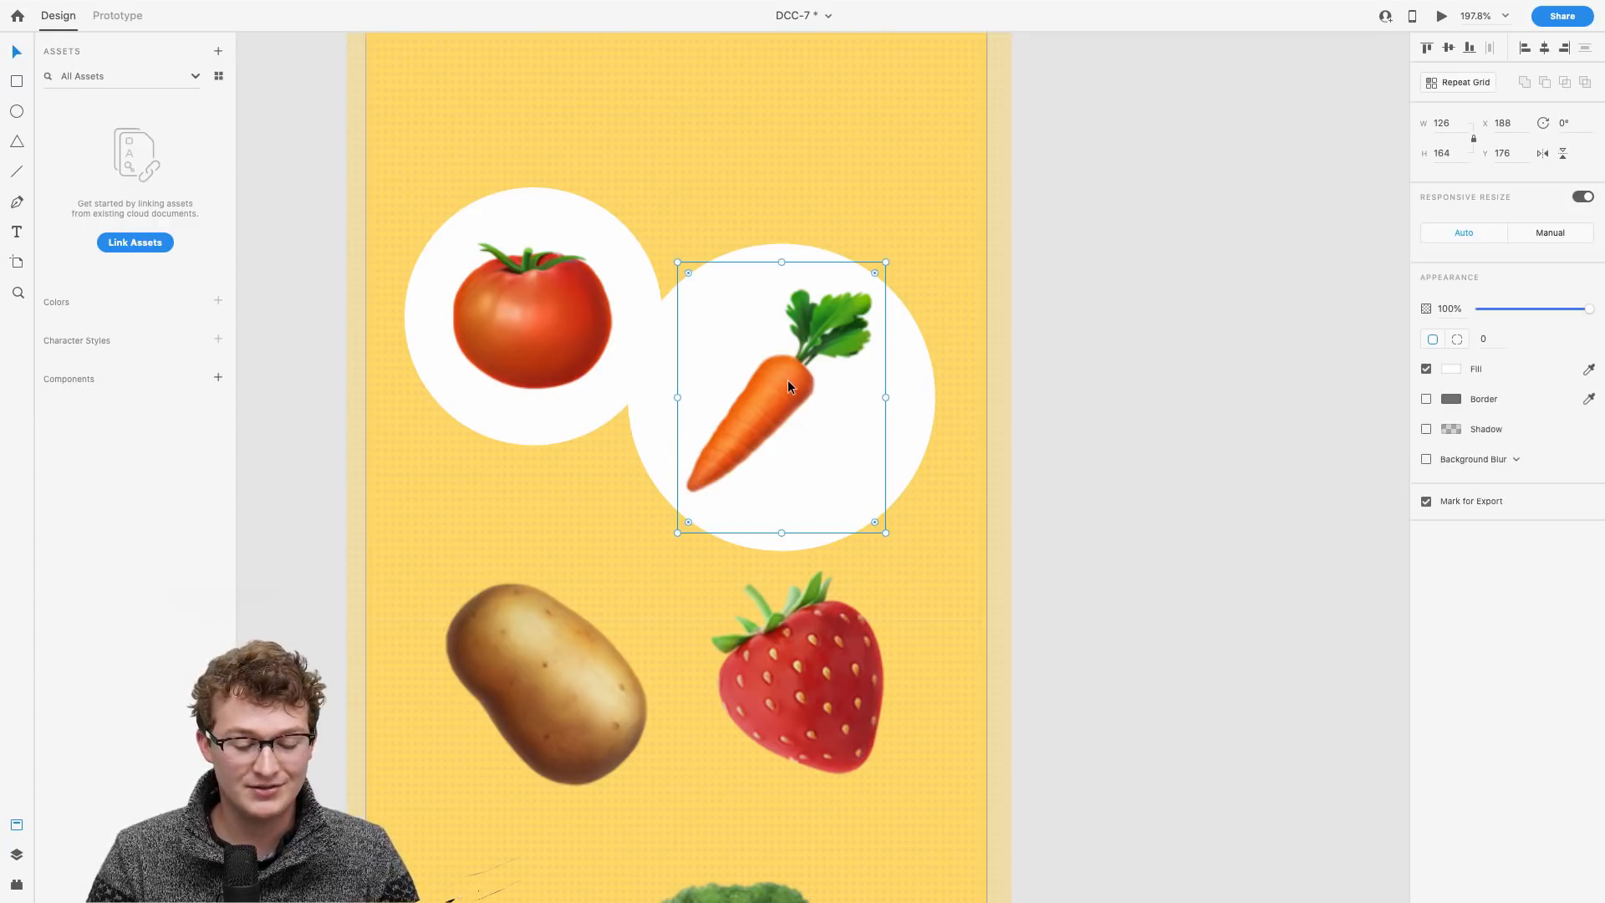
pyautogui.keyDown('shift'); pyautogui.click(919, 391); pyautogui.keyUp('shift')
pyautogui.moveTo(919, 391); pyautogui.dragTo(951, 445)
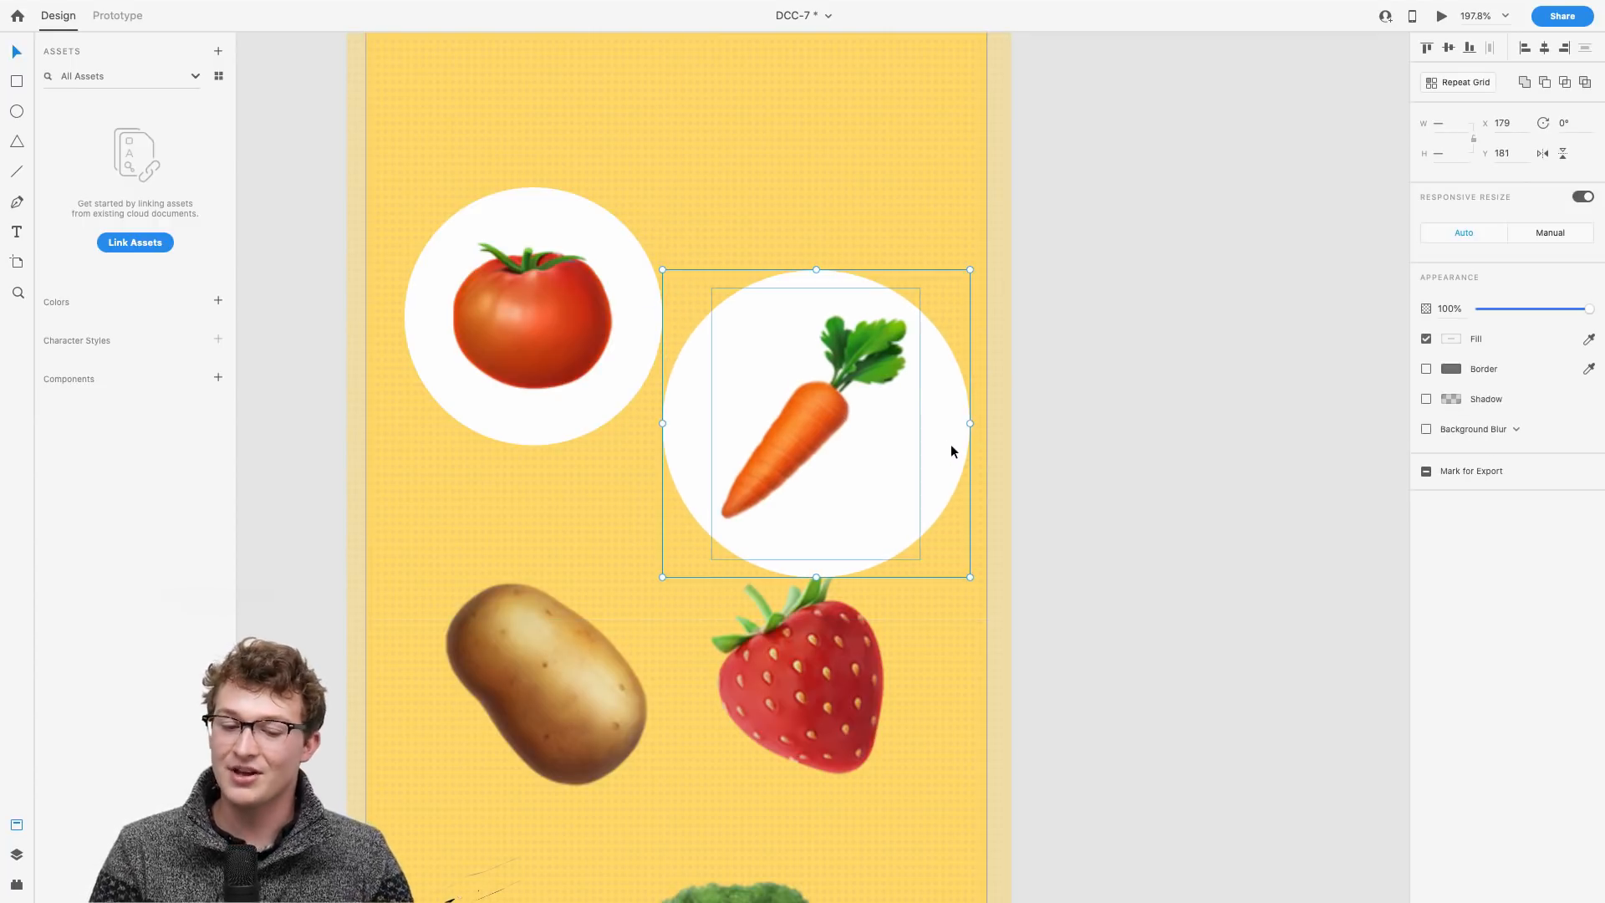
pyautogui.moveTo(970, 576); pyautogui.dragTo(957, 563)
pyautogui.scroll(-1, 956, 562)
pyautogui.hotkey('ctrl', '0')
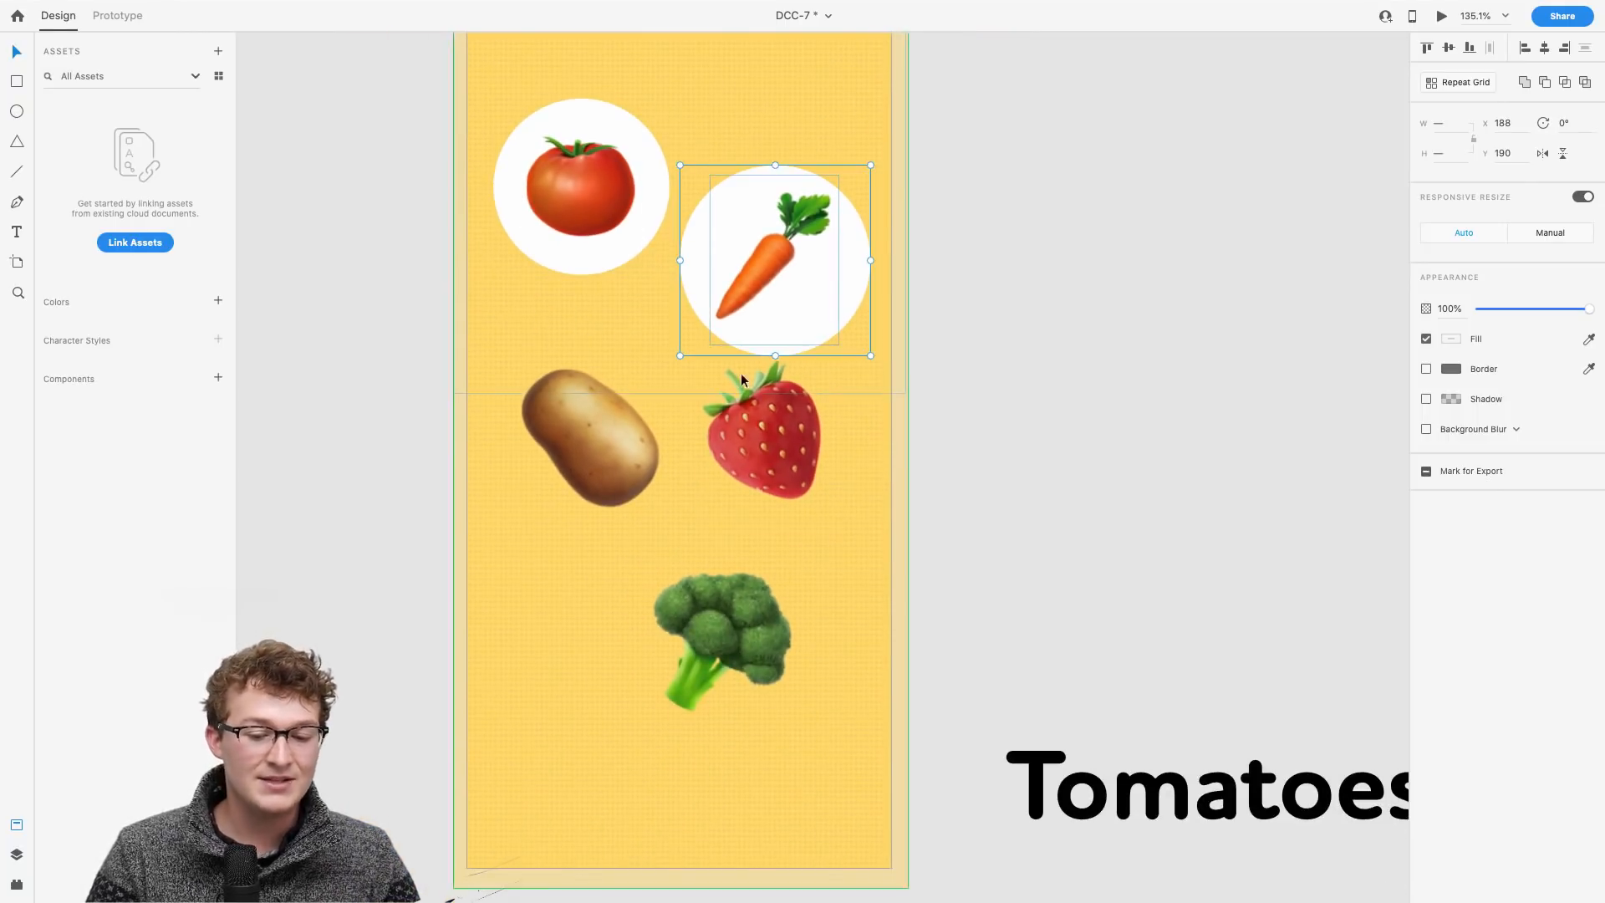
# Step: Move the potato up to about Y 306 and place a copy of the carrot's white circle behind it at about X 23, Y 298
pyautogui.click(742, 378)
pyautogui.scroll(5, 821, 443)
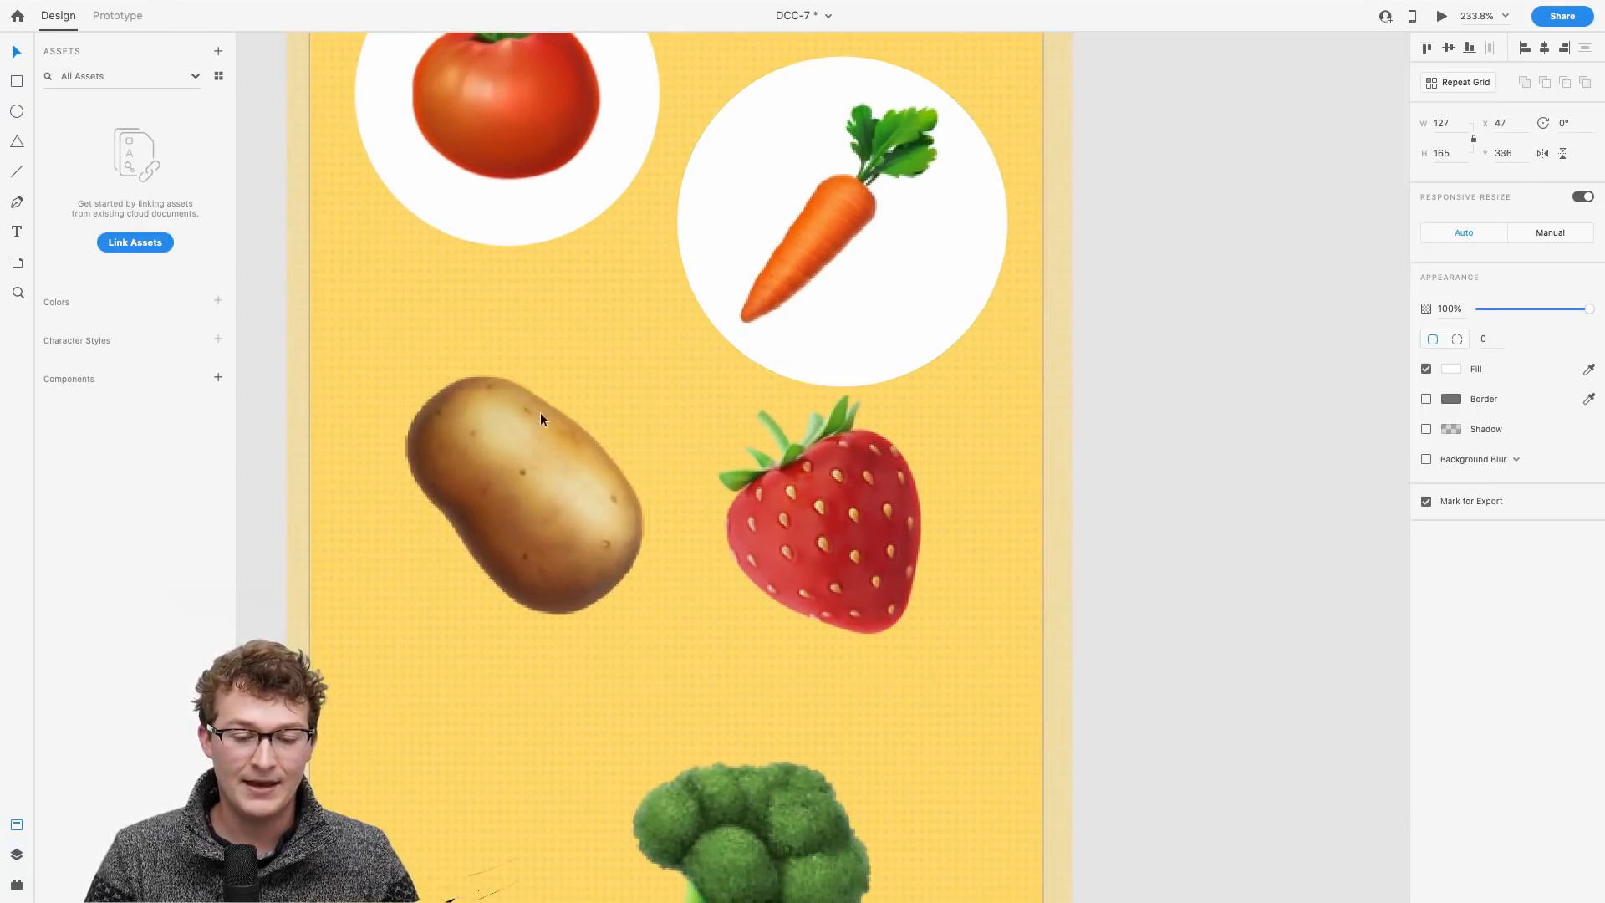
pyautogui.moveTo(540, 413); pyautogui.dragTo(540, 354)
pyautogui.click(990, 287)
pyautogui.keyDown('alt'); pyautogui.moveTo(990, 287); pyautogui.dragTo(666, 495); pyautogui.keyUp('alt')
# Step: Scale the potato and its circle down together until the circle is about 127 wide
pyautogui.click(550, 479)
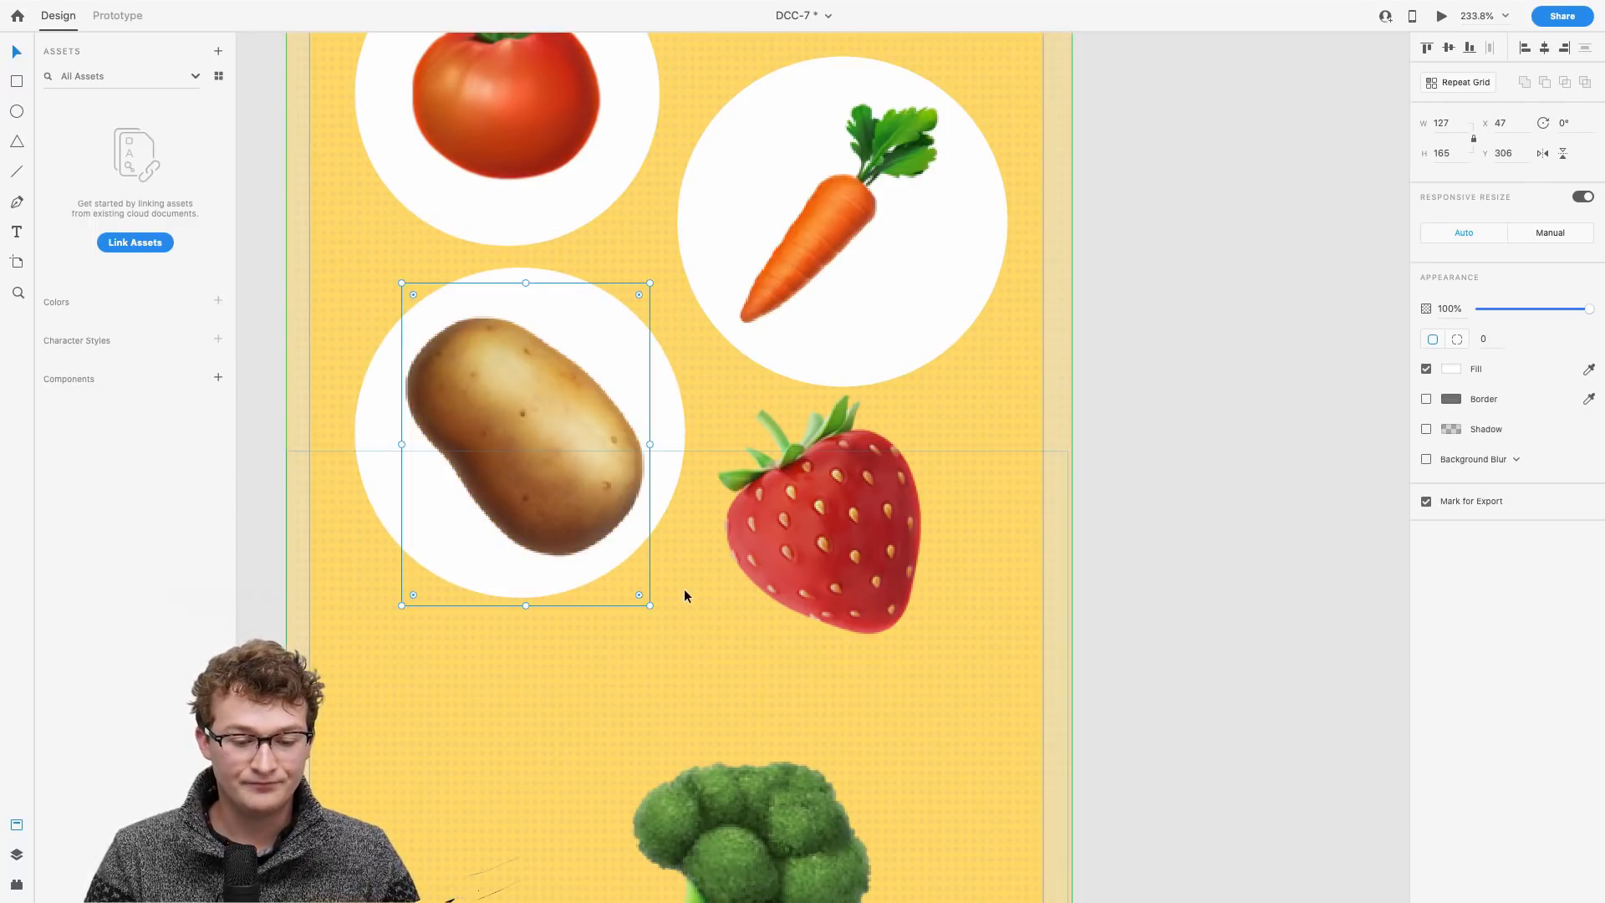
pyautogui.keyDown('shift'); pyautogui.click(677, 434); pyautogui.keyUp('shift')
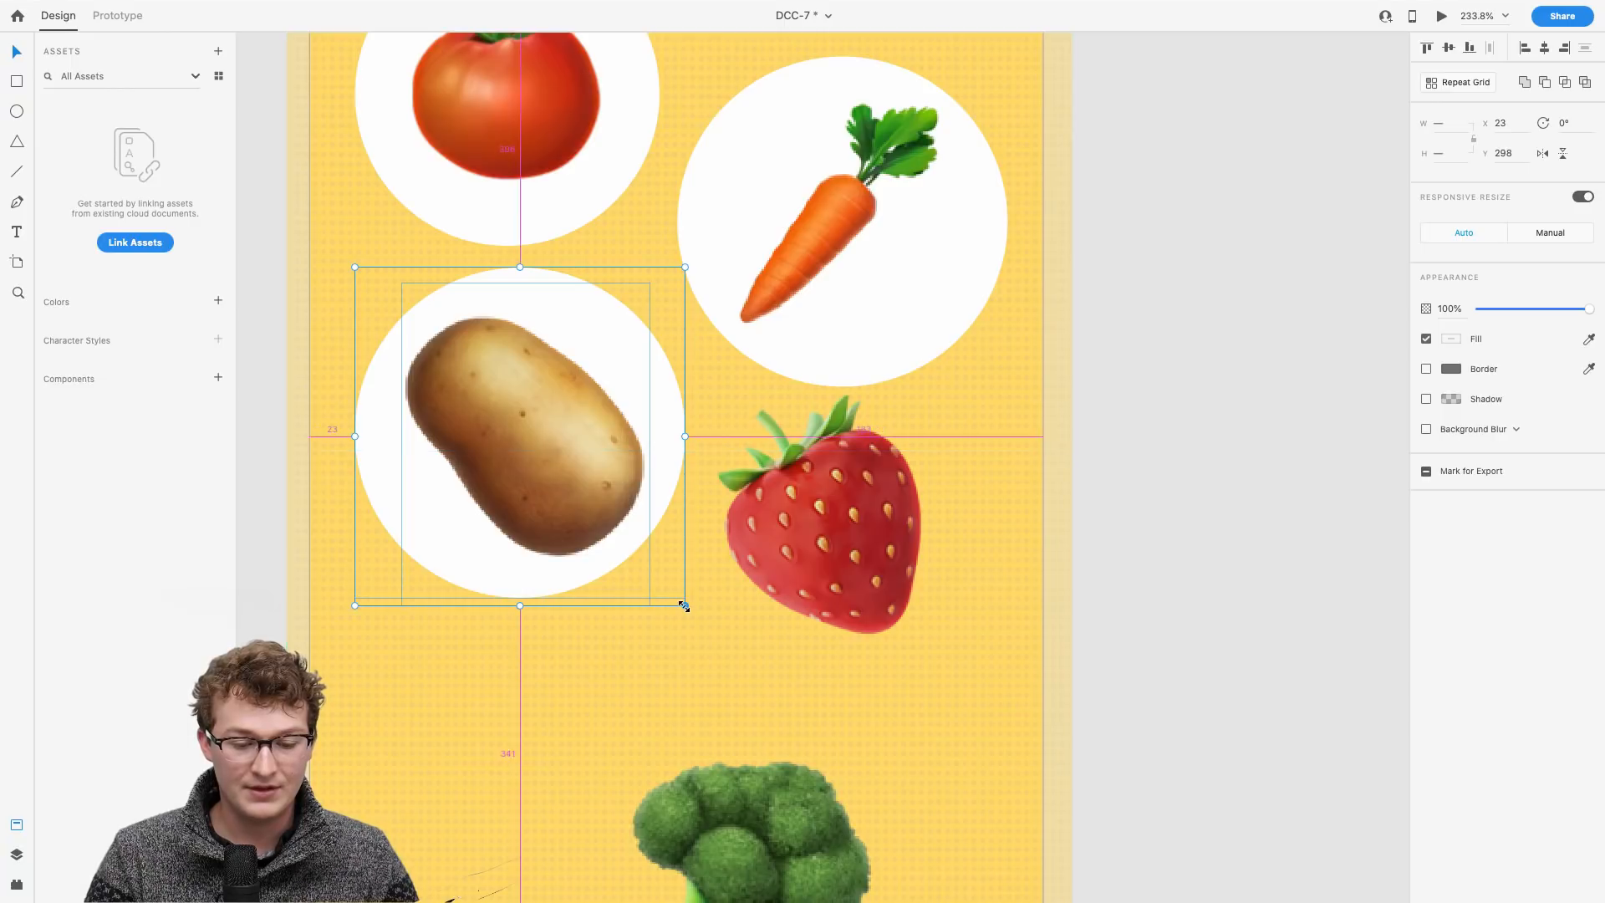
pyautogui.keyDown('alt'); pyautogui.moveTo(683, 605); pyautogui.dragTo(644, 563); pyautogui.keyUp('alt')
# Step: Place the potato and its circle at about X 61, Y 308, and shrink the potato image to about 91 by 117
pyautogui.moveTo(567, 505); pyautogui.dragTo(600, 480)
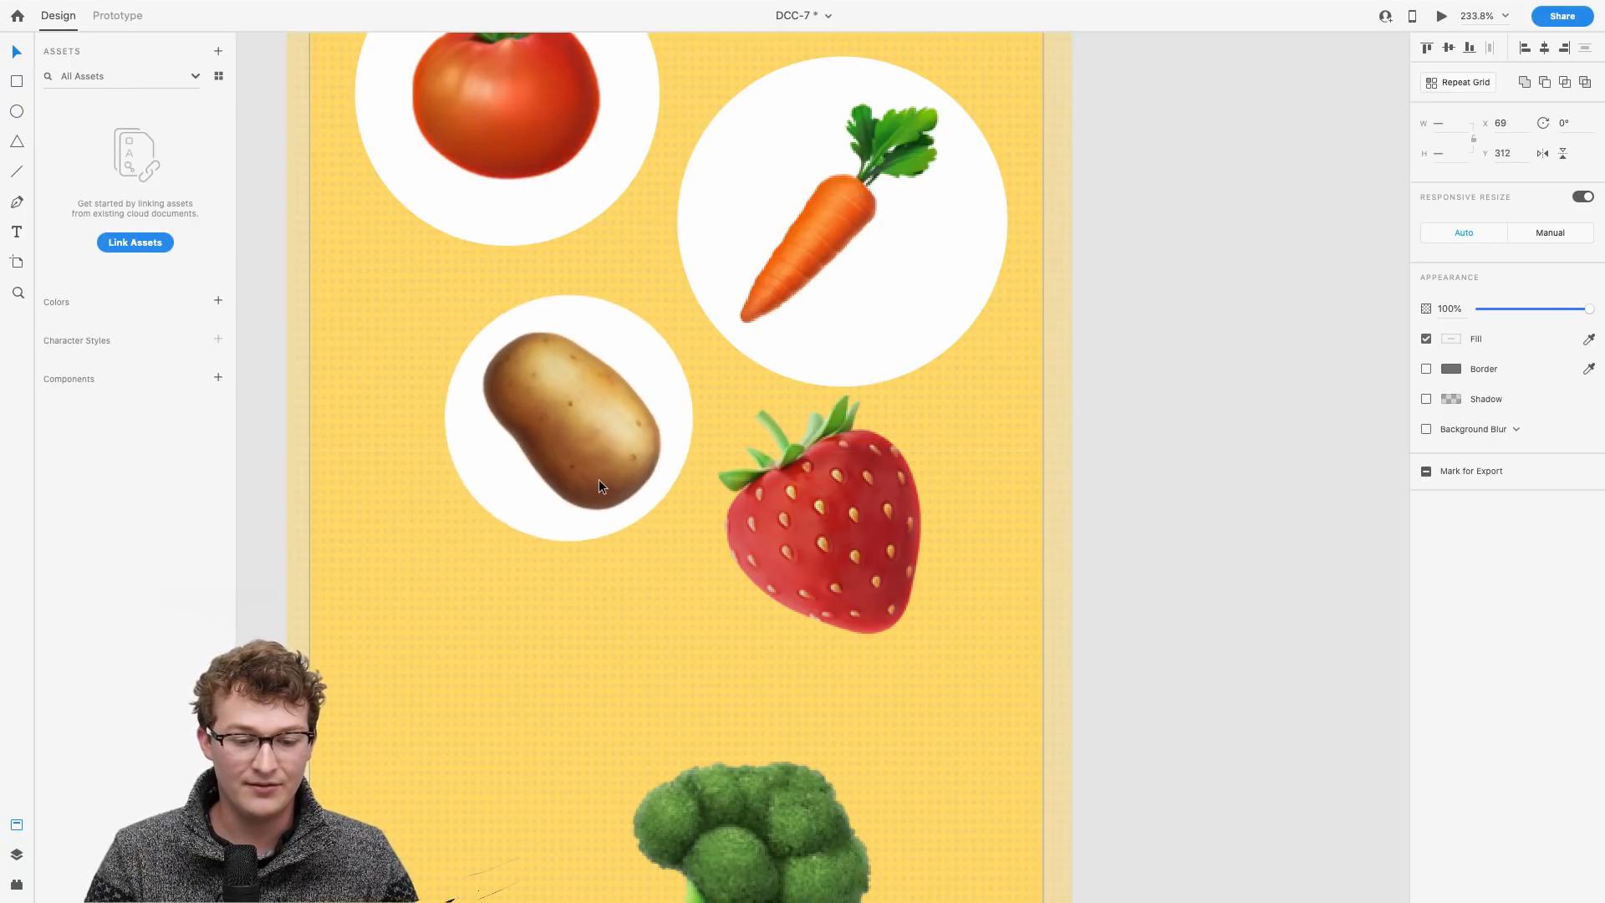
pyautogui.click(600, 580)
pyautogui.click(578, 440)
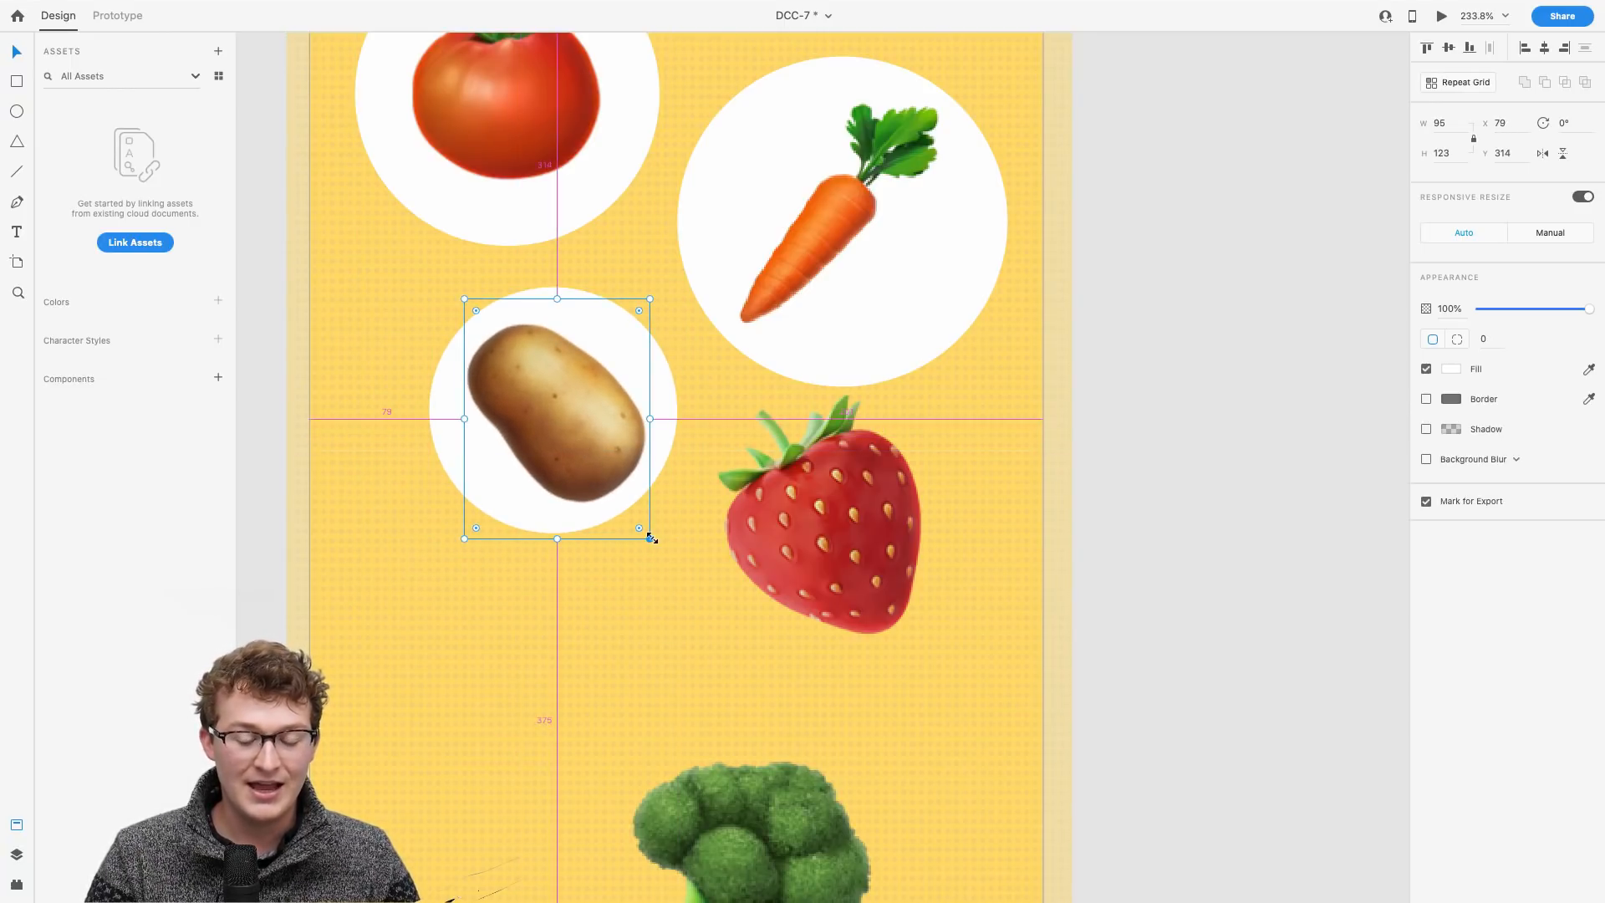
pyautogui.keyDown('alt'); pyautogui.moveTo(650, 538); pyautogui.dragTo(642, 529); pyautogui.keyUp('alt')
# Step: Review the challenge brief's design tips and the My Garden reference screenshot above the artboard
pyautogui.scroll(-5, 642, 529)
pyautogui.scroll(10, 642, 529)
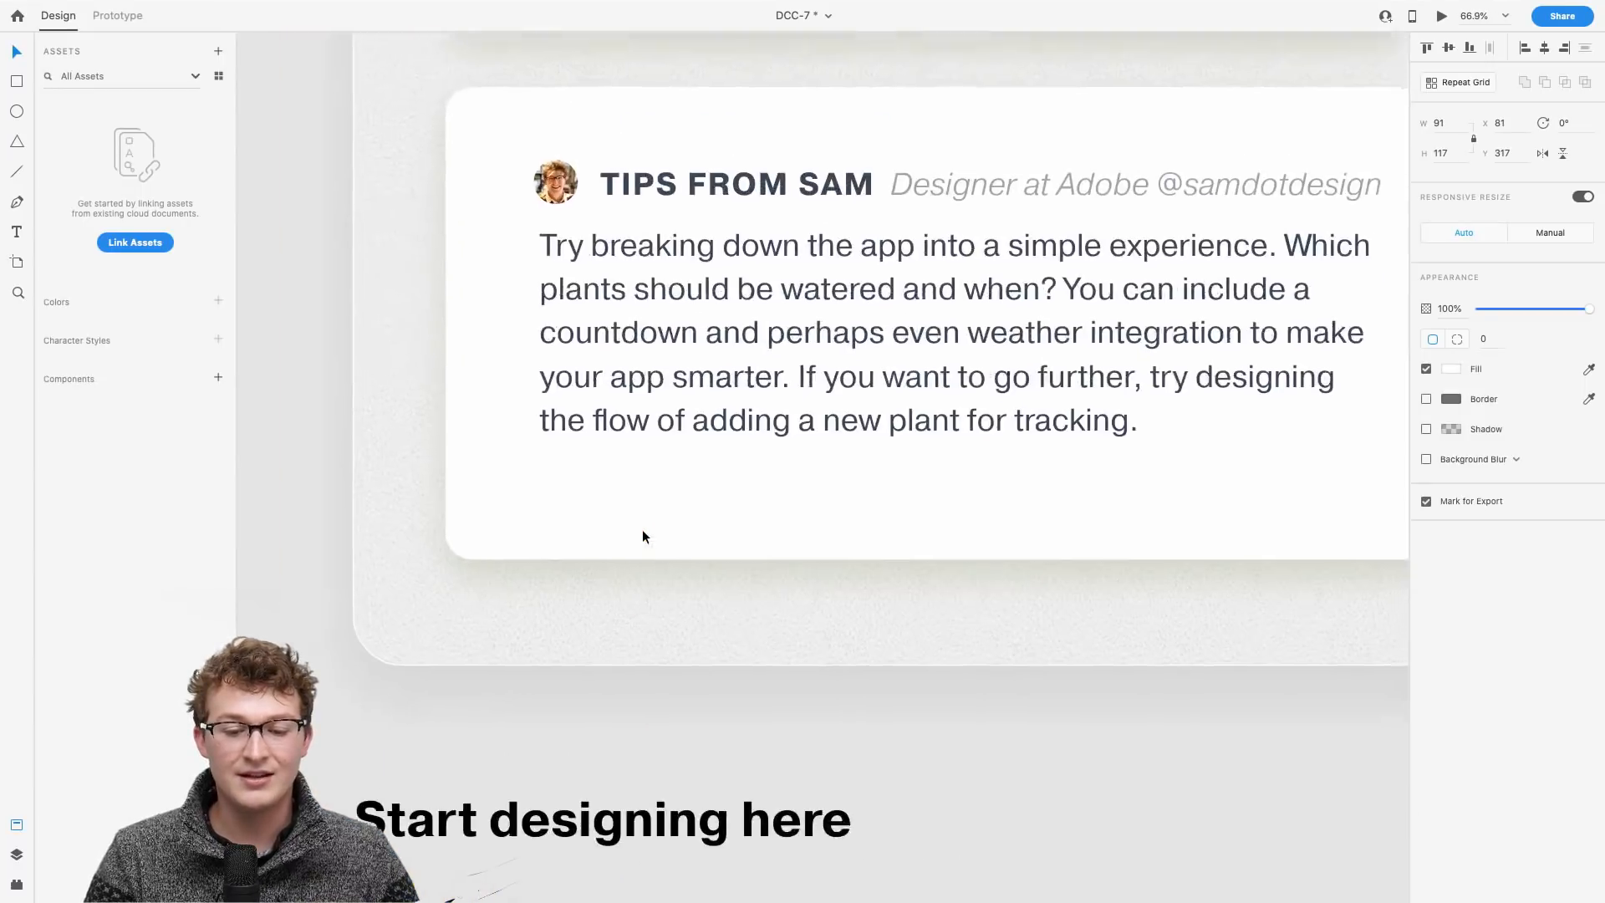
pyautogui.scroll(5, 642, 530)
pyautogui.scroll(10, 642, 529)
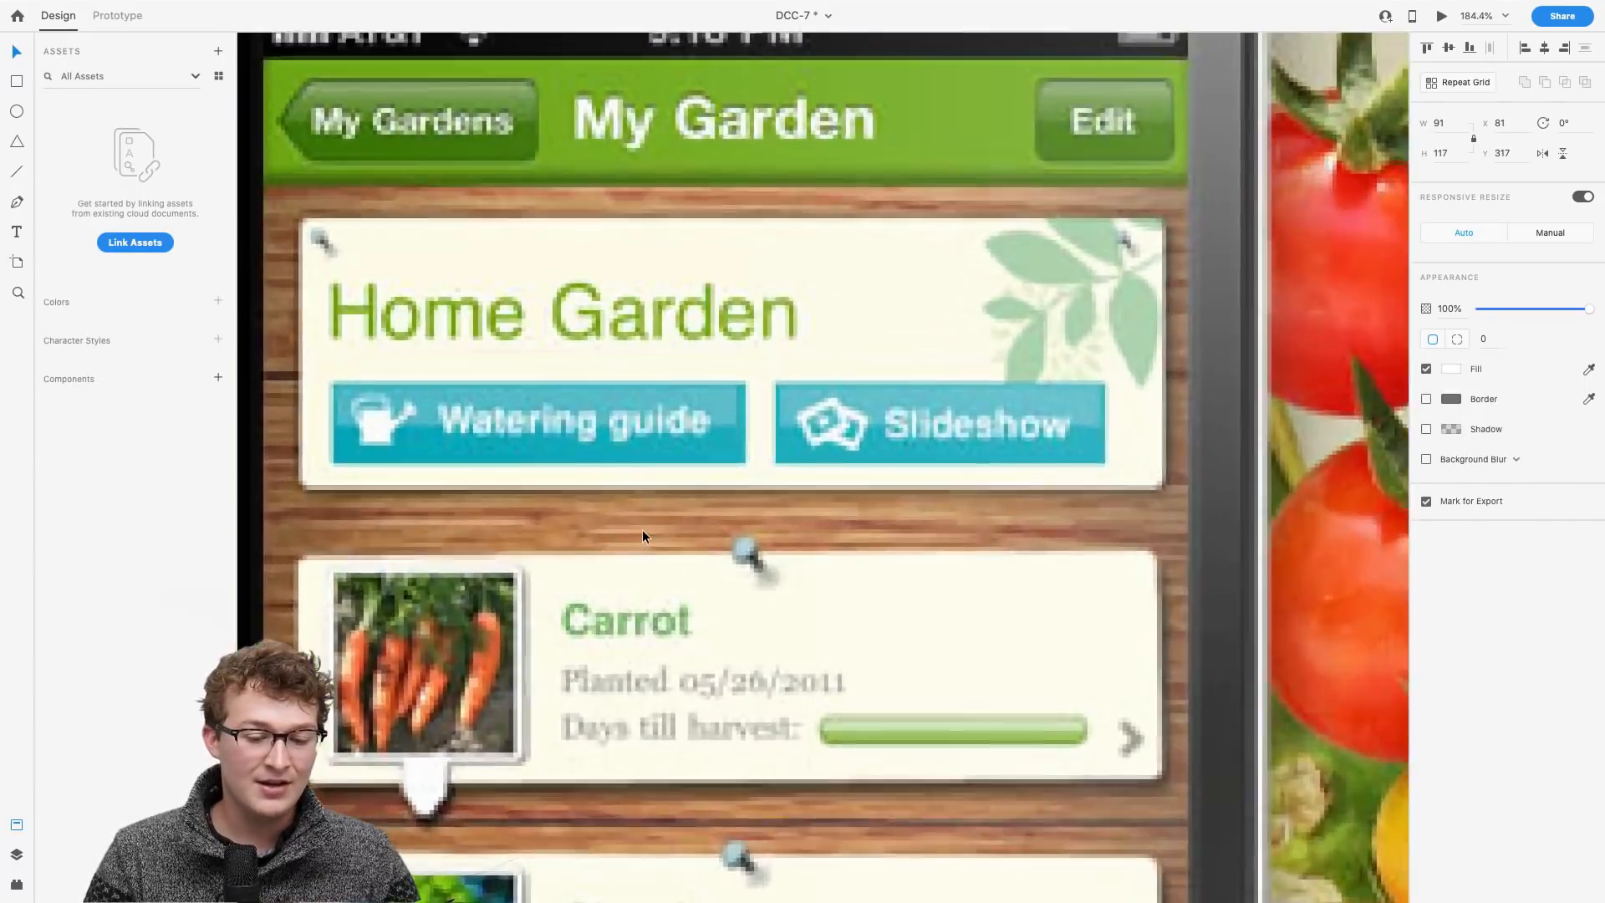
pyautogui.scroll(-3, 644, 536)
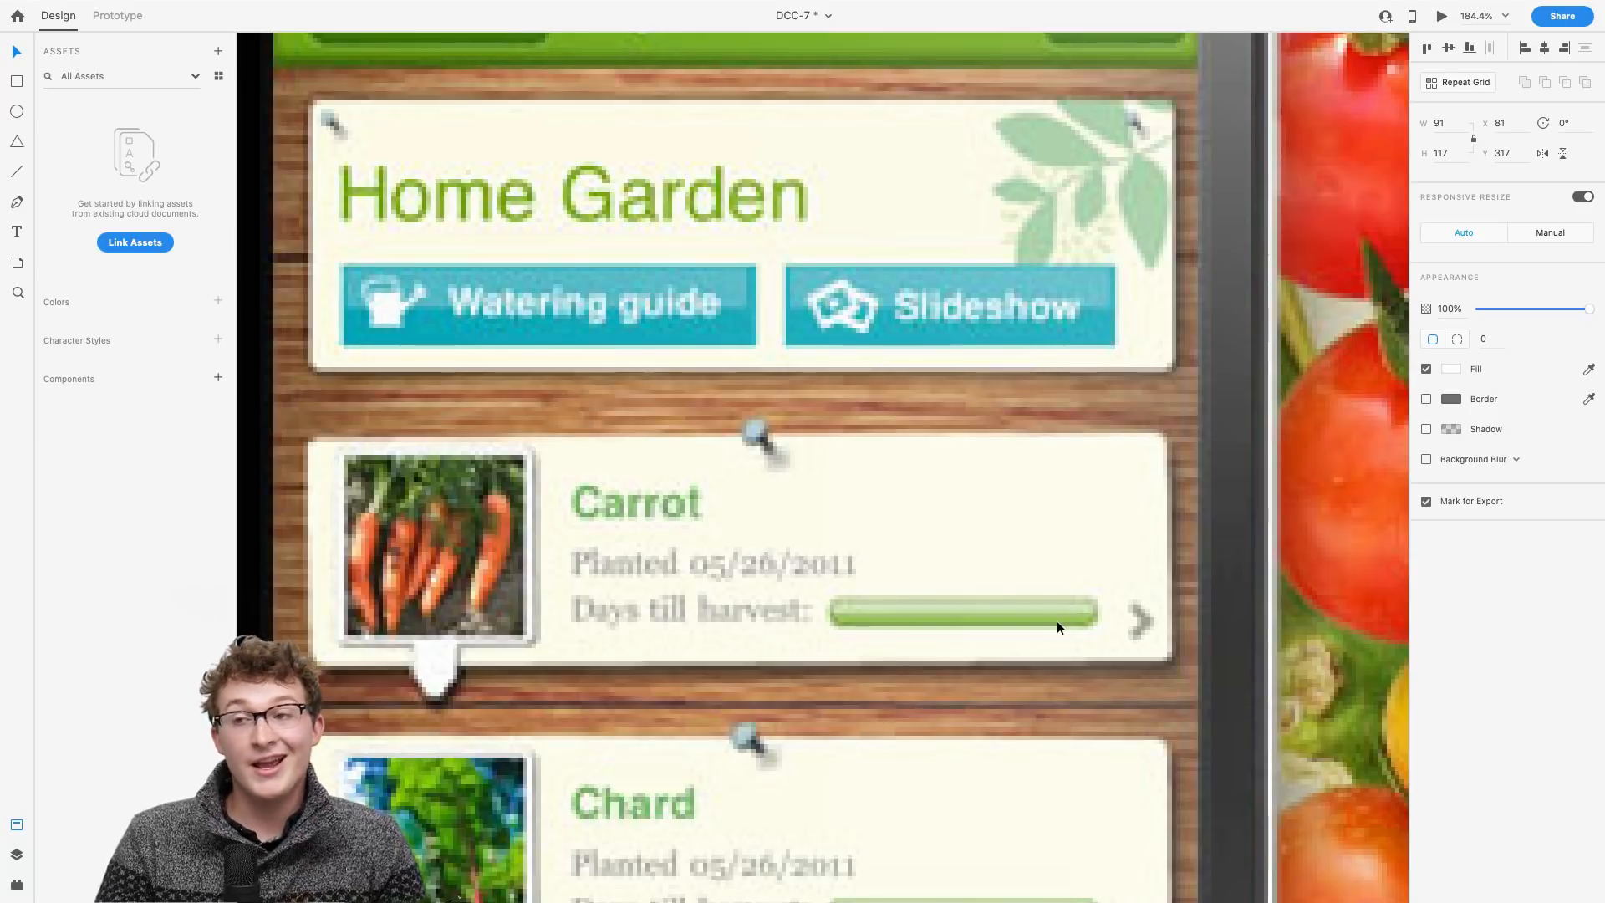
pyautogui.scroll(-3, 1056, 620)
pyautogui.scroll(-8, 985, 585)
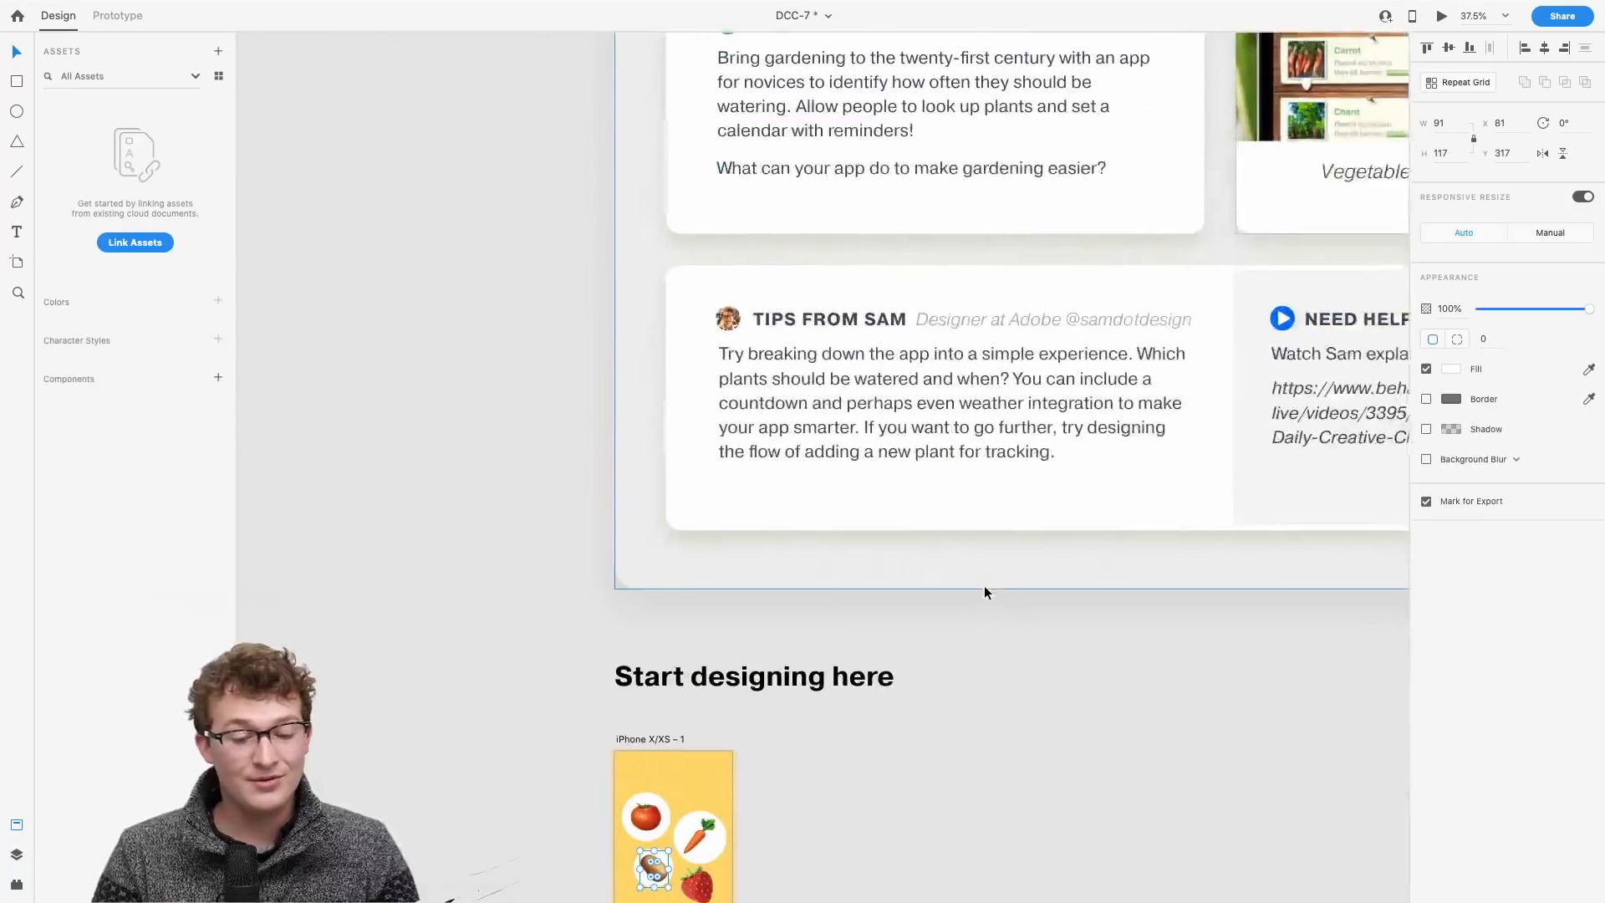
pyautogui.scroll(-6, 985, 585)
pyautogui.scroll(10, 973, 286)
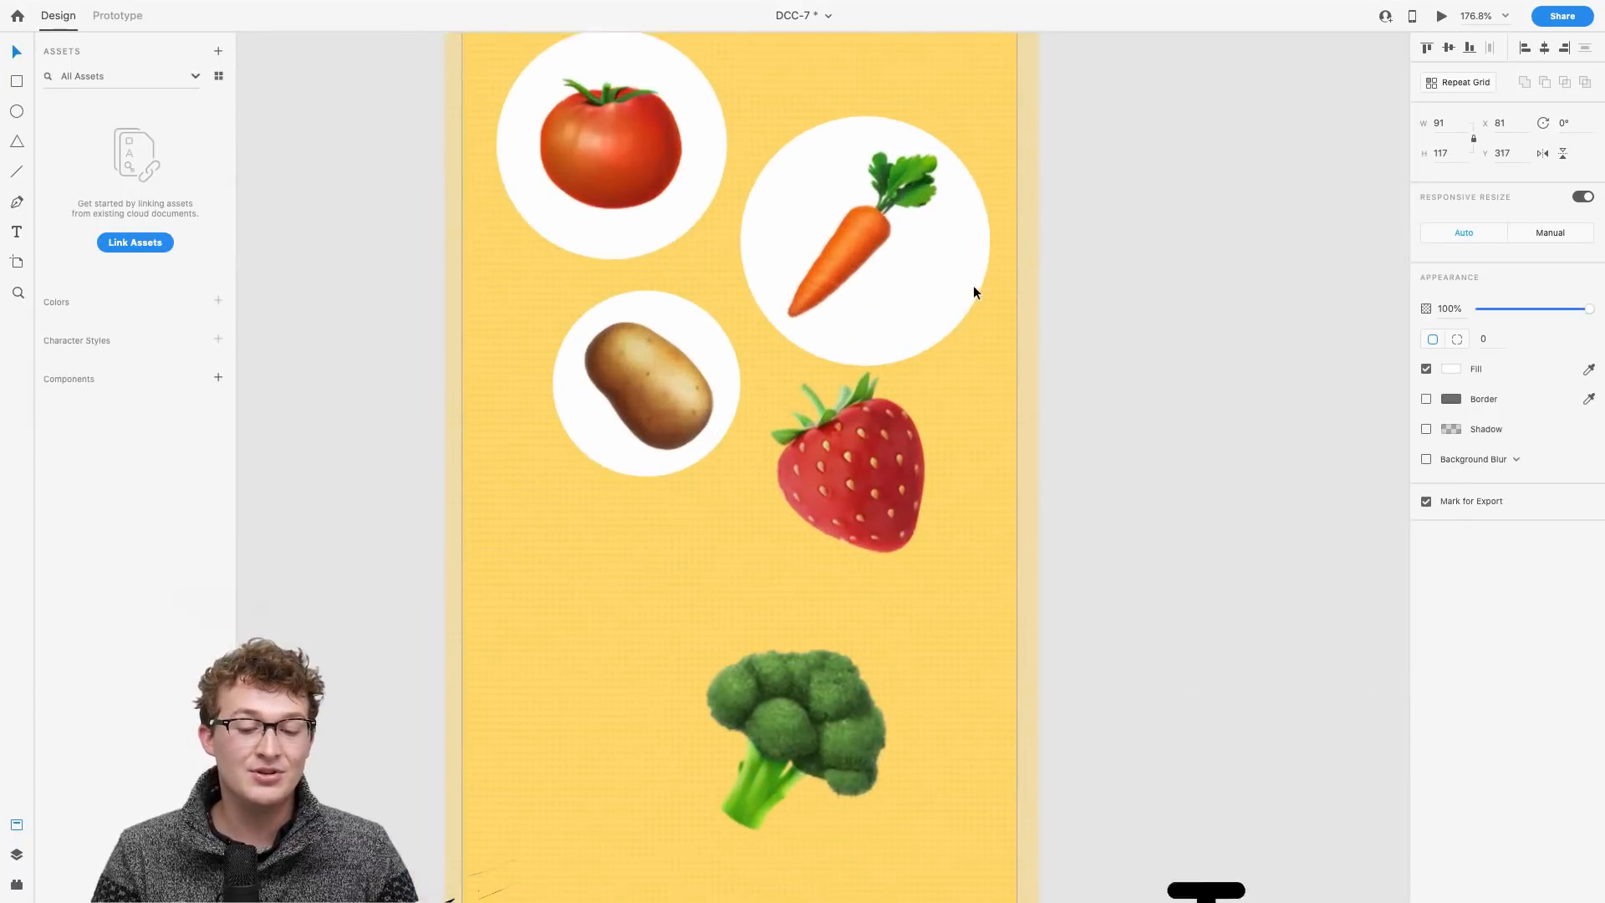
# Step: Group the carrot with its circle and the potato with its circle
pyautogui.scroll(-2, 973, 284)
pyautogui.click(709, 218)
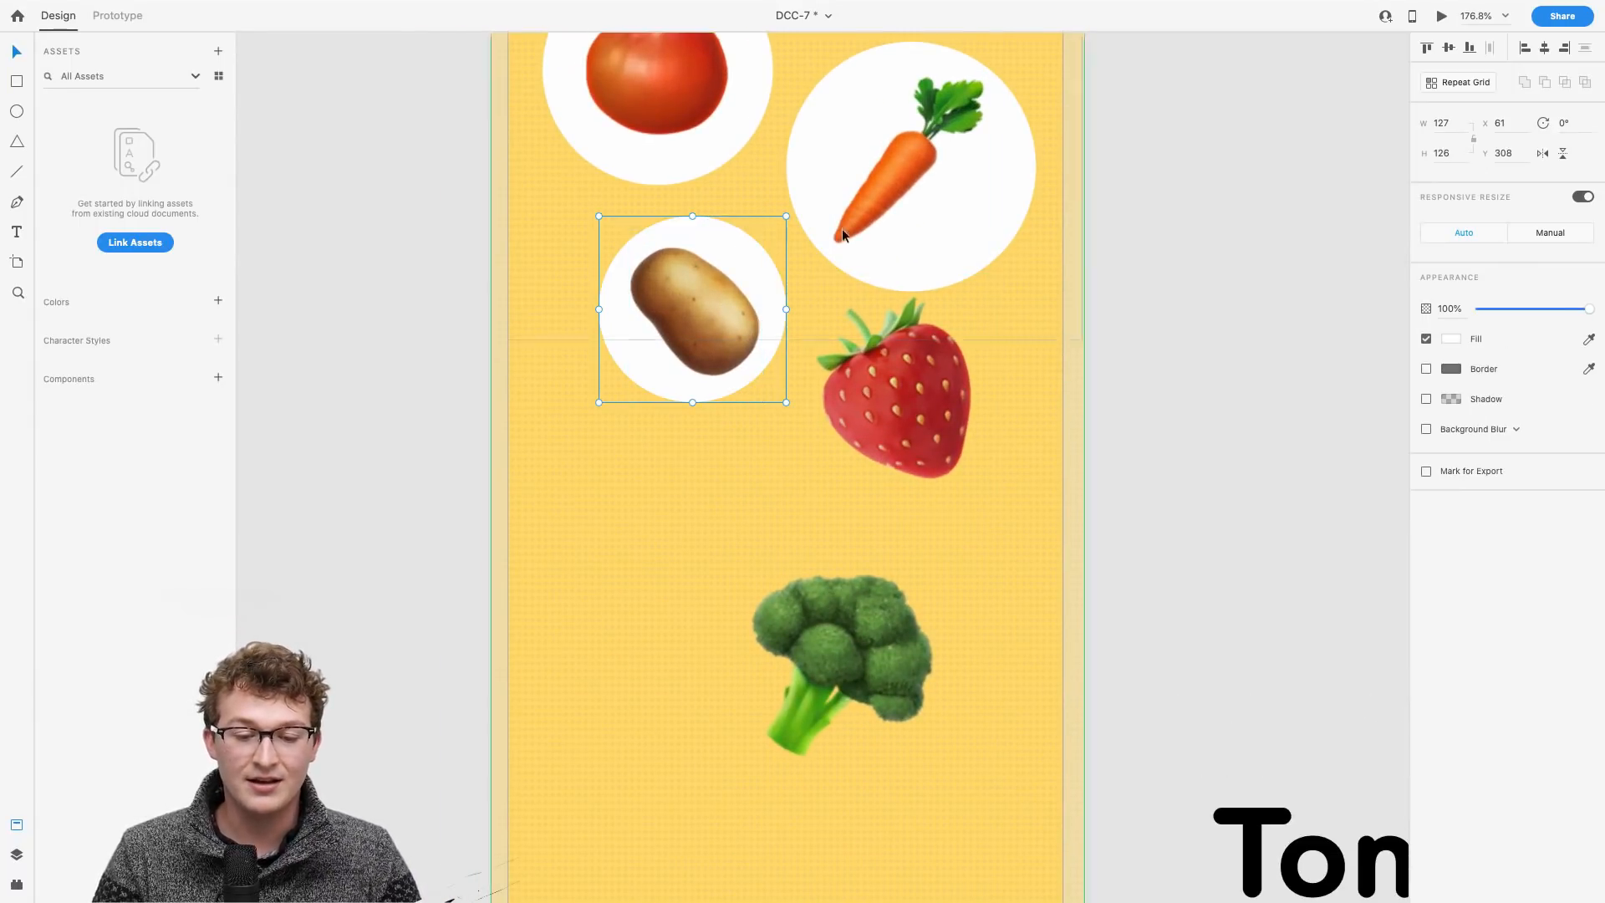
pyautogui.click(798, 149)
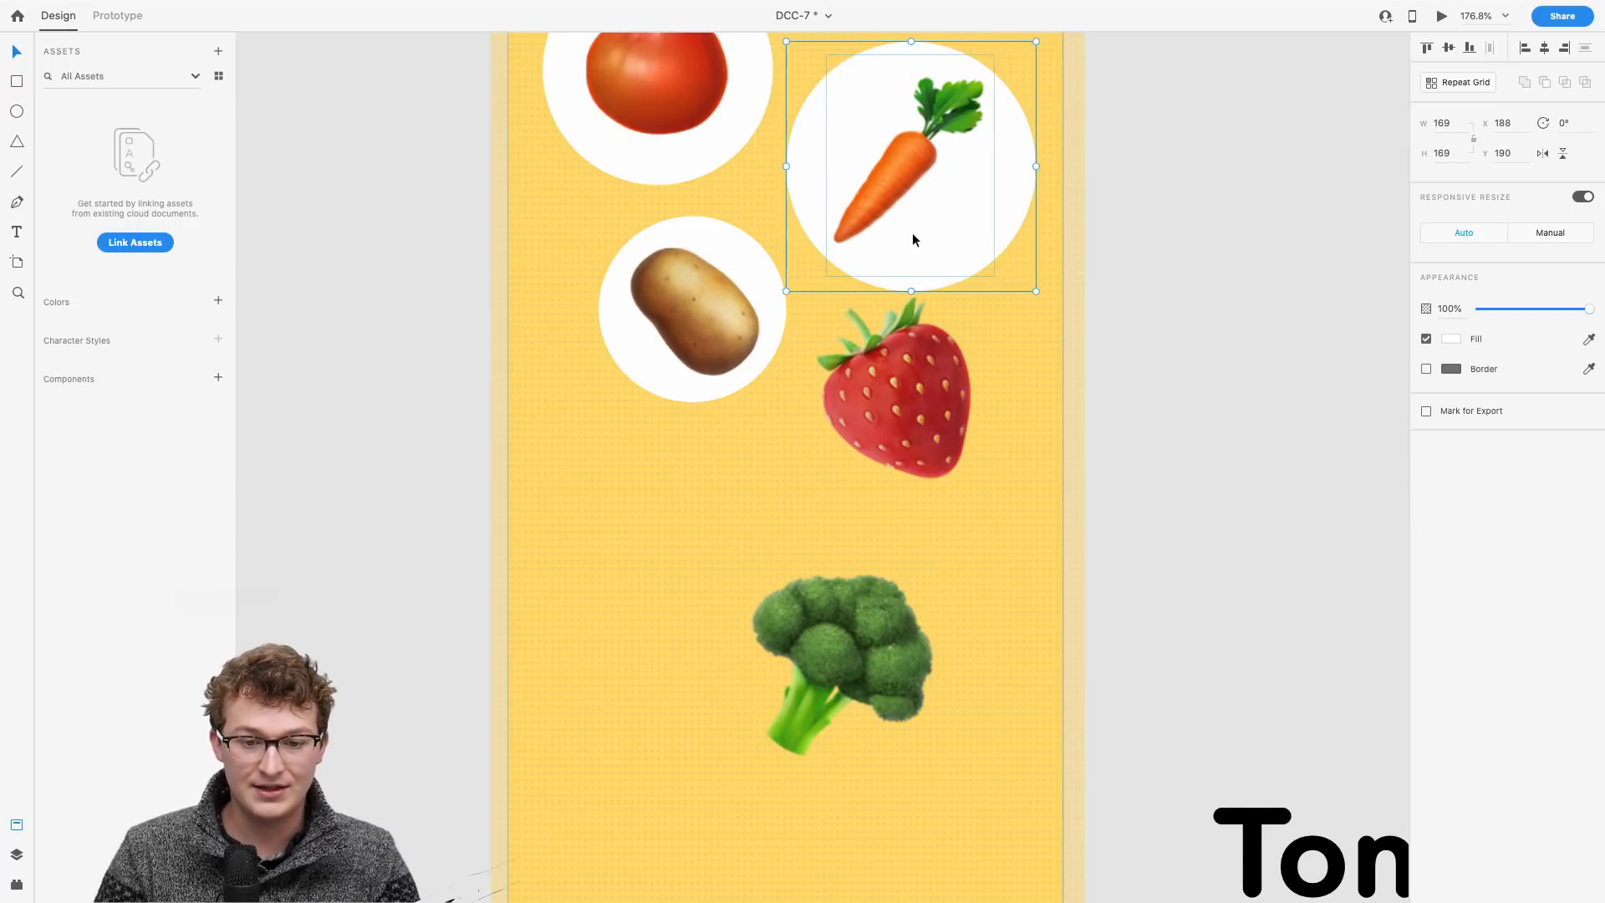
pyautogui.scroll(2, 913, 240)
pyautogui.click(676, 343)
pyautogui.click(585, 357)
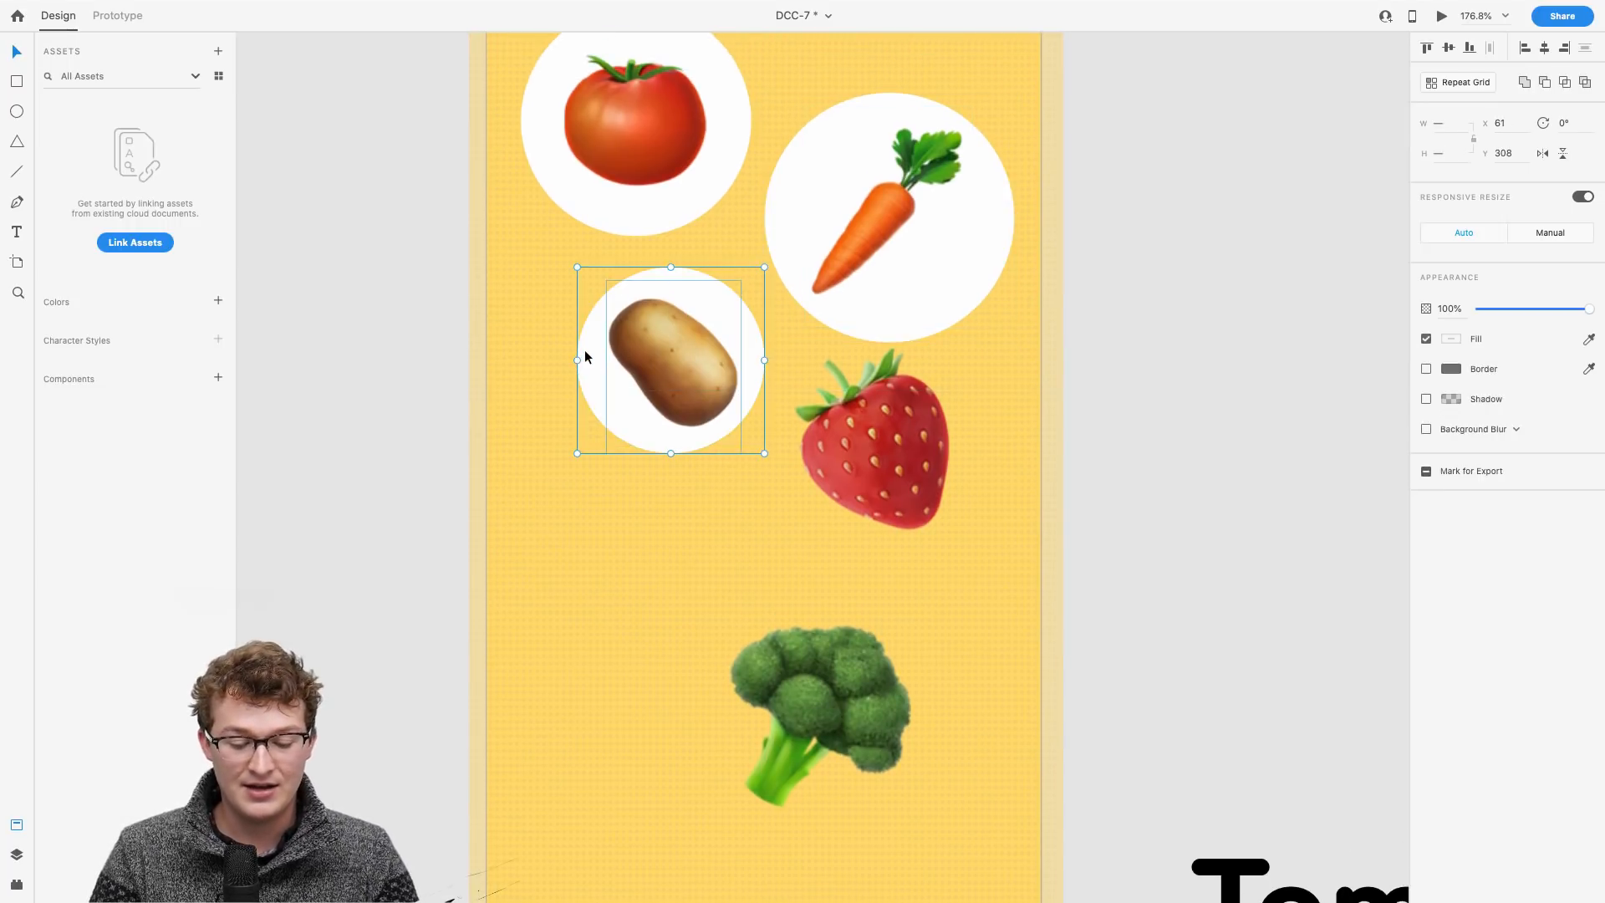
pyautogui.scroll(-3, 694, 398)
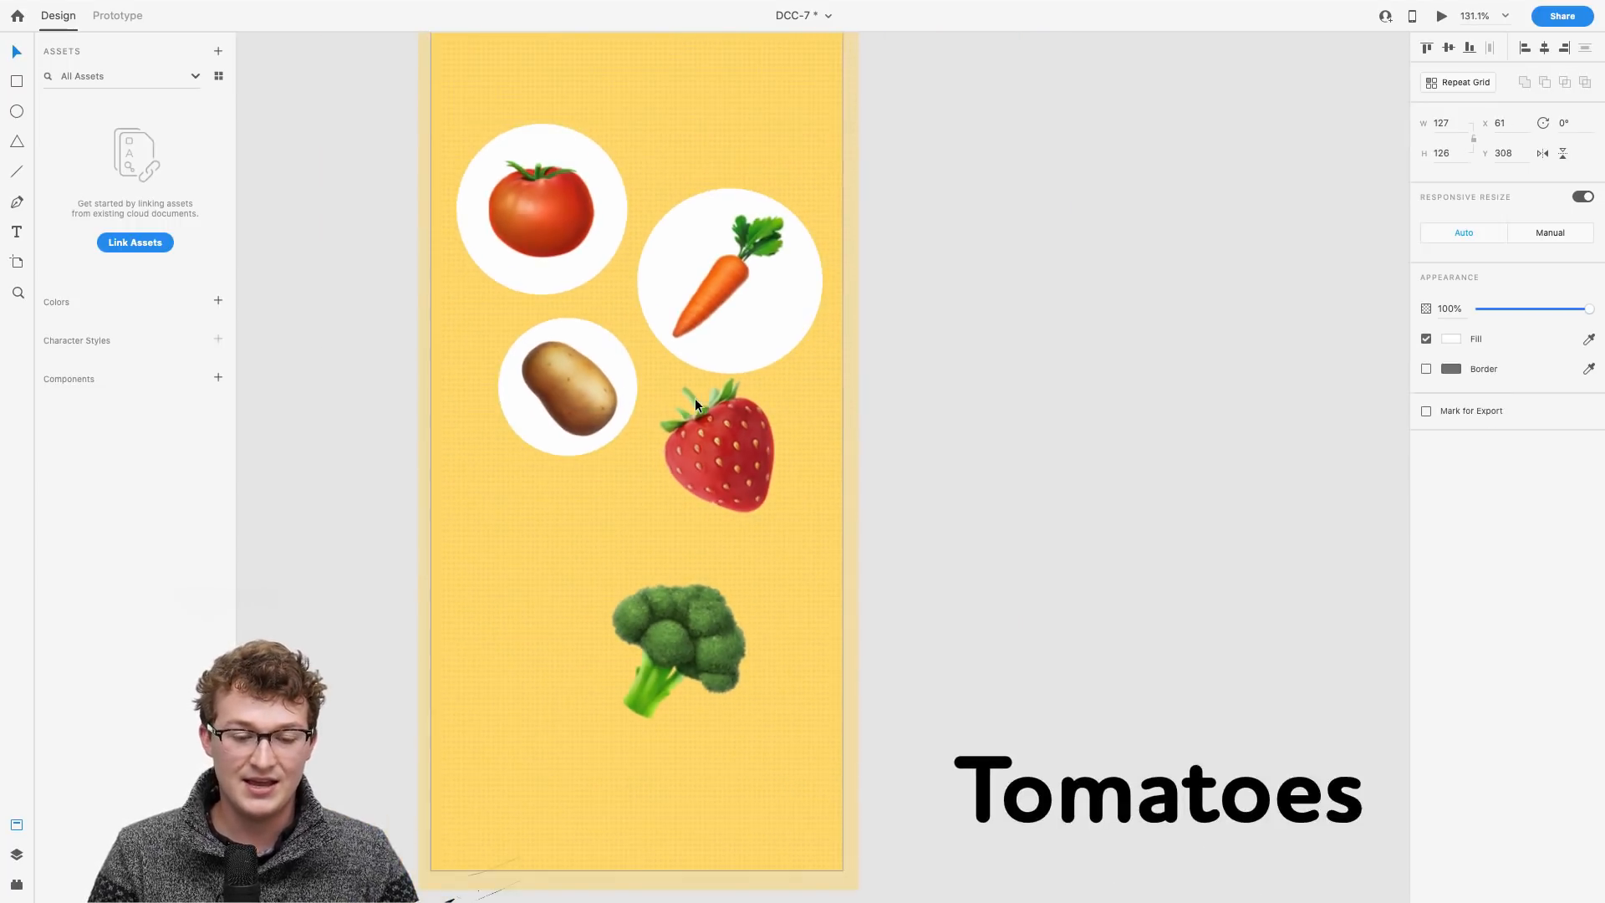
# Step: Paste a copy of the potato's white circle, enlarge it to about 157 wide around the strawberry at X 182, Y 356, and send it behind
pyautogui.click(743, 453)
pyautogui.press('super+z')
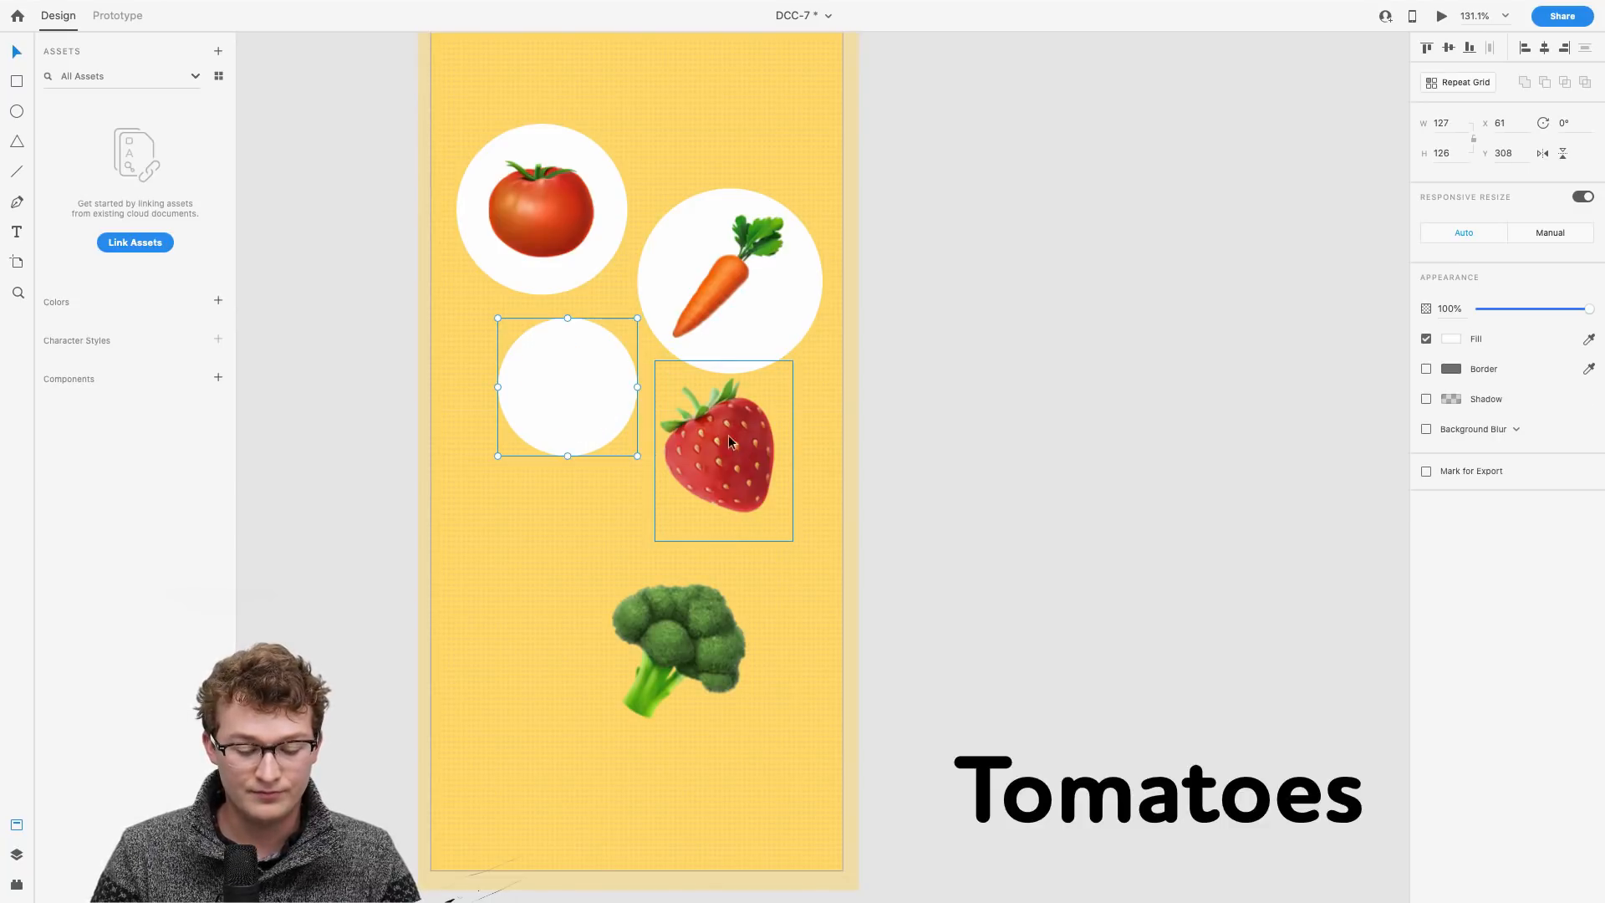
pyautogui.moveTo(611, 363); pyautogui.dragTo(759, 423)
pyautogui.moveTo(787, 517); pyautogui.dragTo(820, 544)
pyautogui.scroll(5, 820, 544)
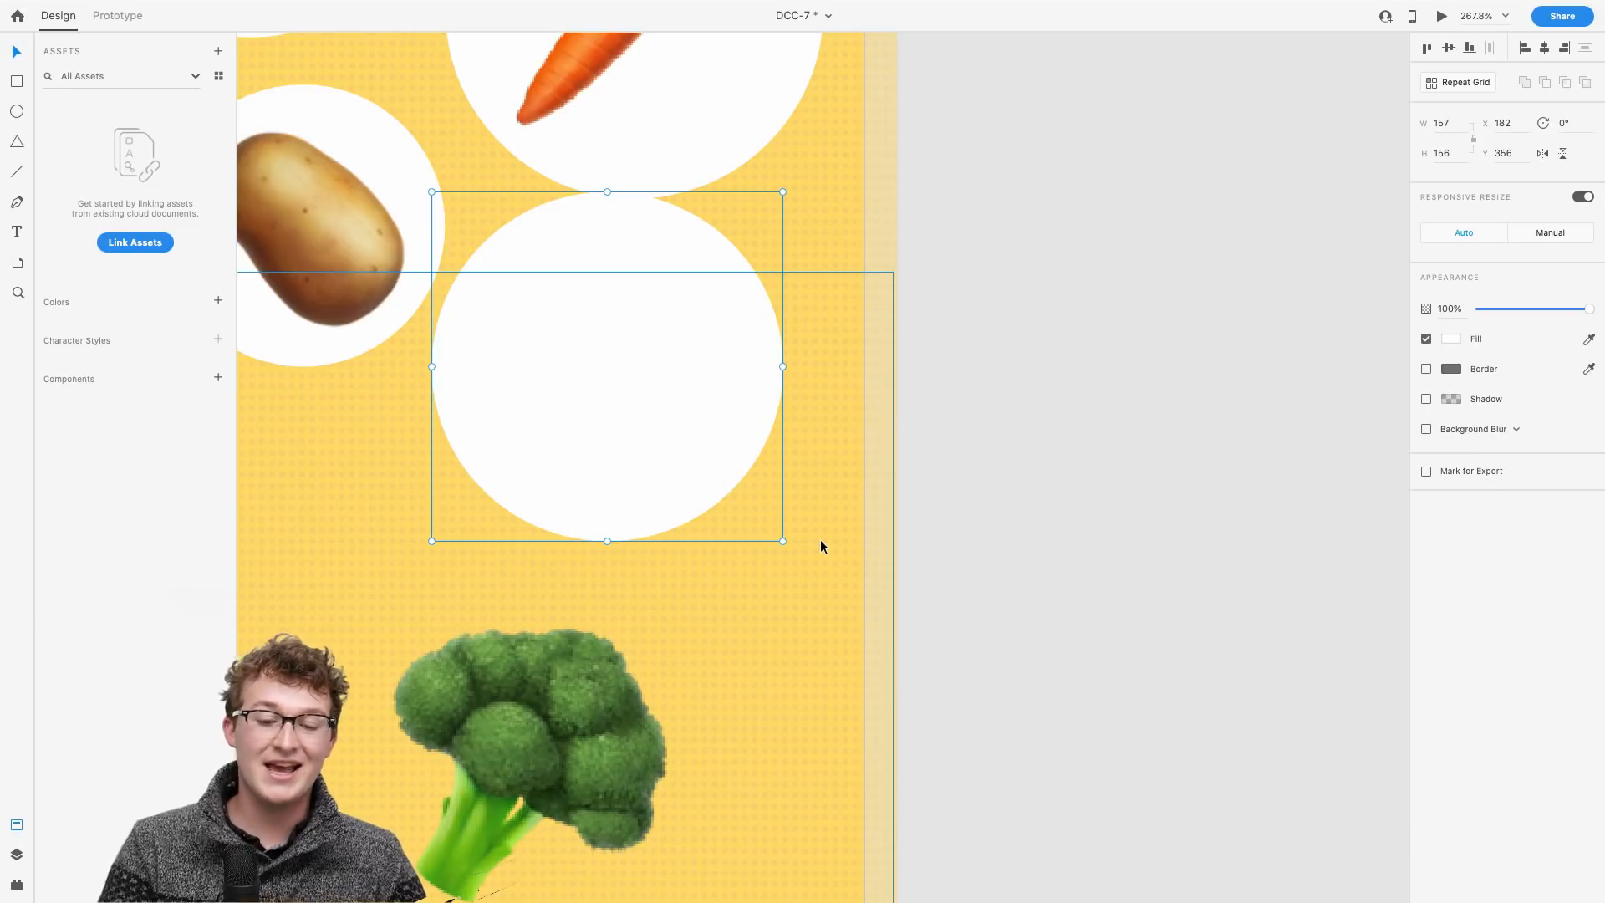
pyautogui.press('super+bracketleft')
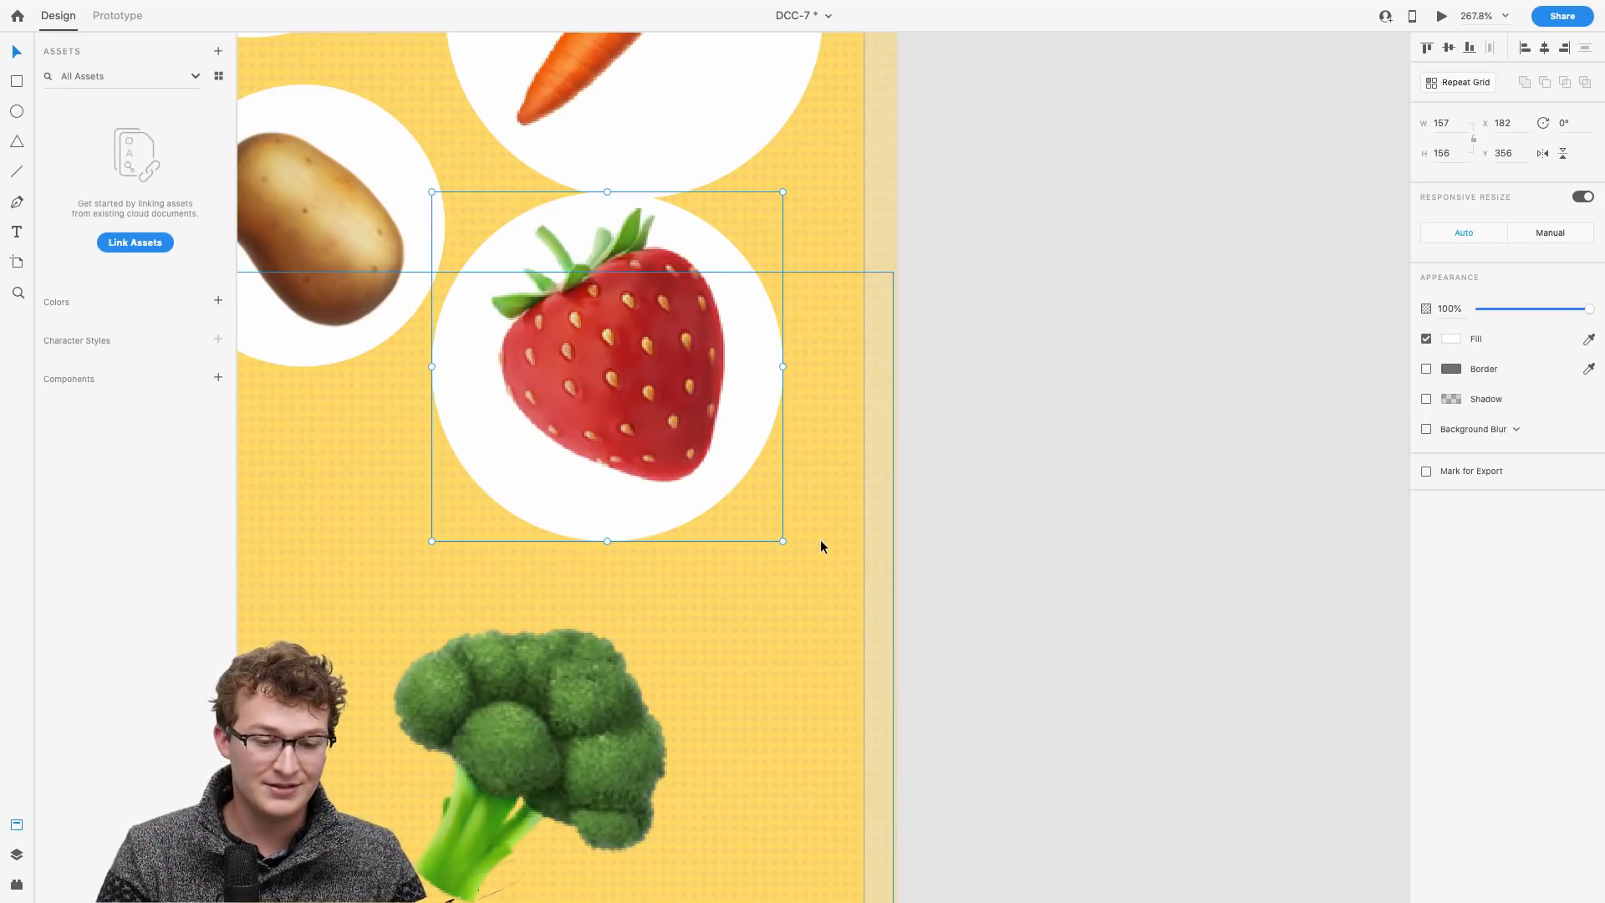
# Step: Centre the strawberry in its white circle and move both down together until the selection starts at about Y 384
pyautogui.click(657, 384)
pyautogui.moveTo(657, 384); pyautogui.dragTo(644, 394)
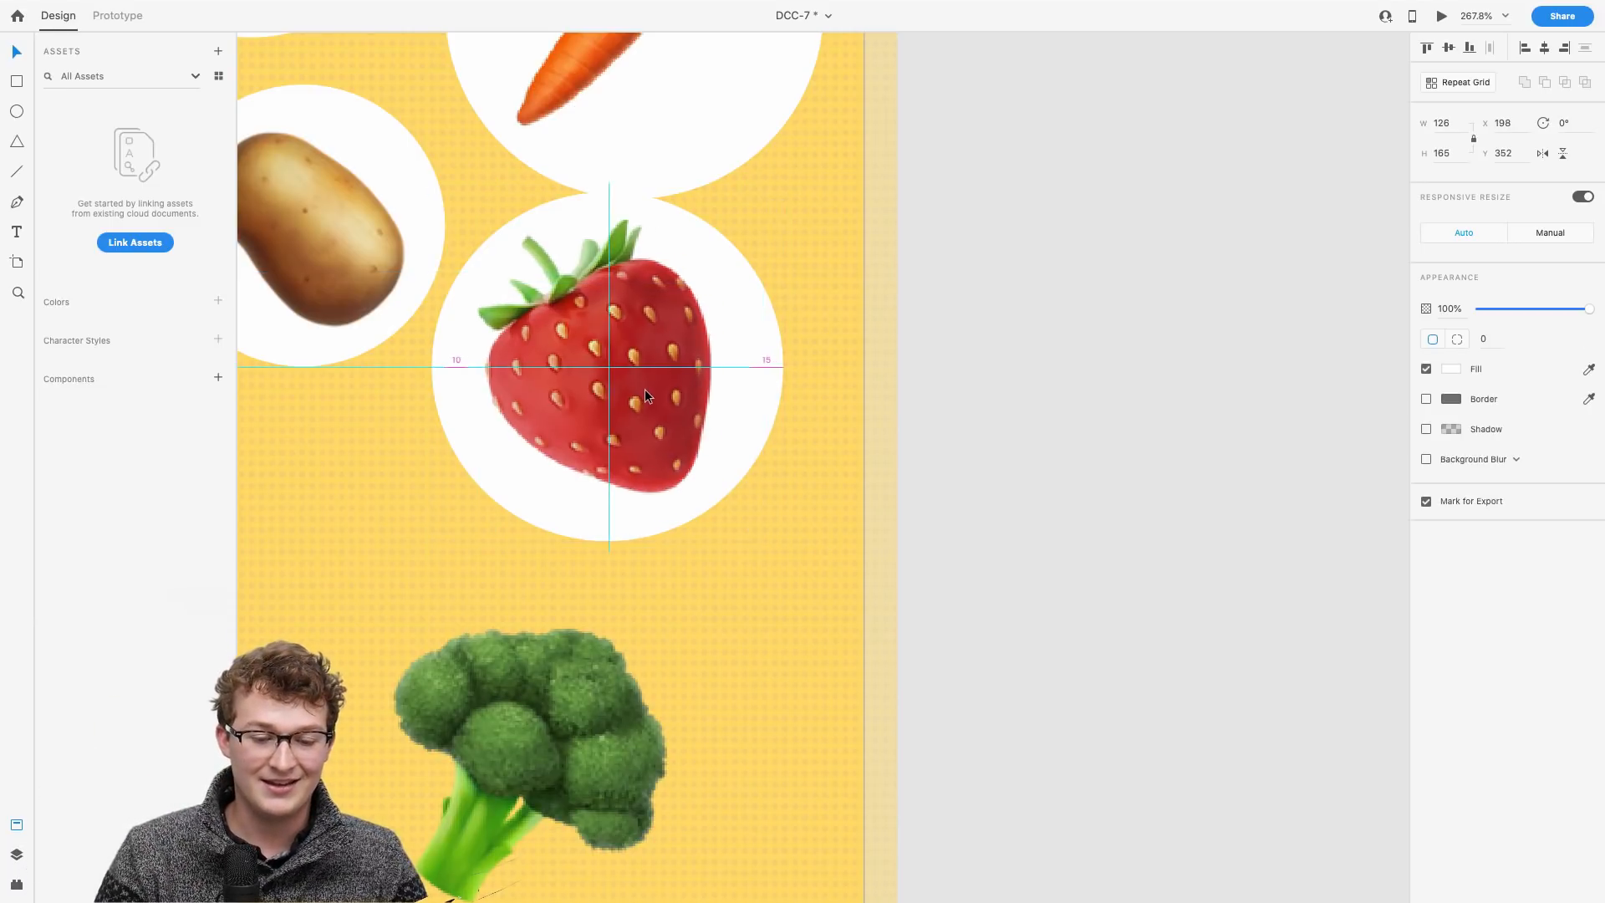
pyautogui.keyDown('shift'); pyautogui.click(760, 313); pyautogui.keyUp('shift')
pyautogui.moveTo(760, 313); pyautogui.dragTo(734, 383)
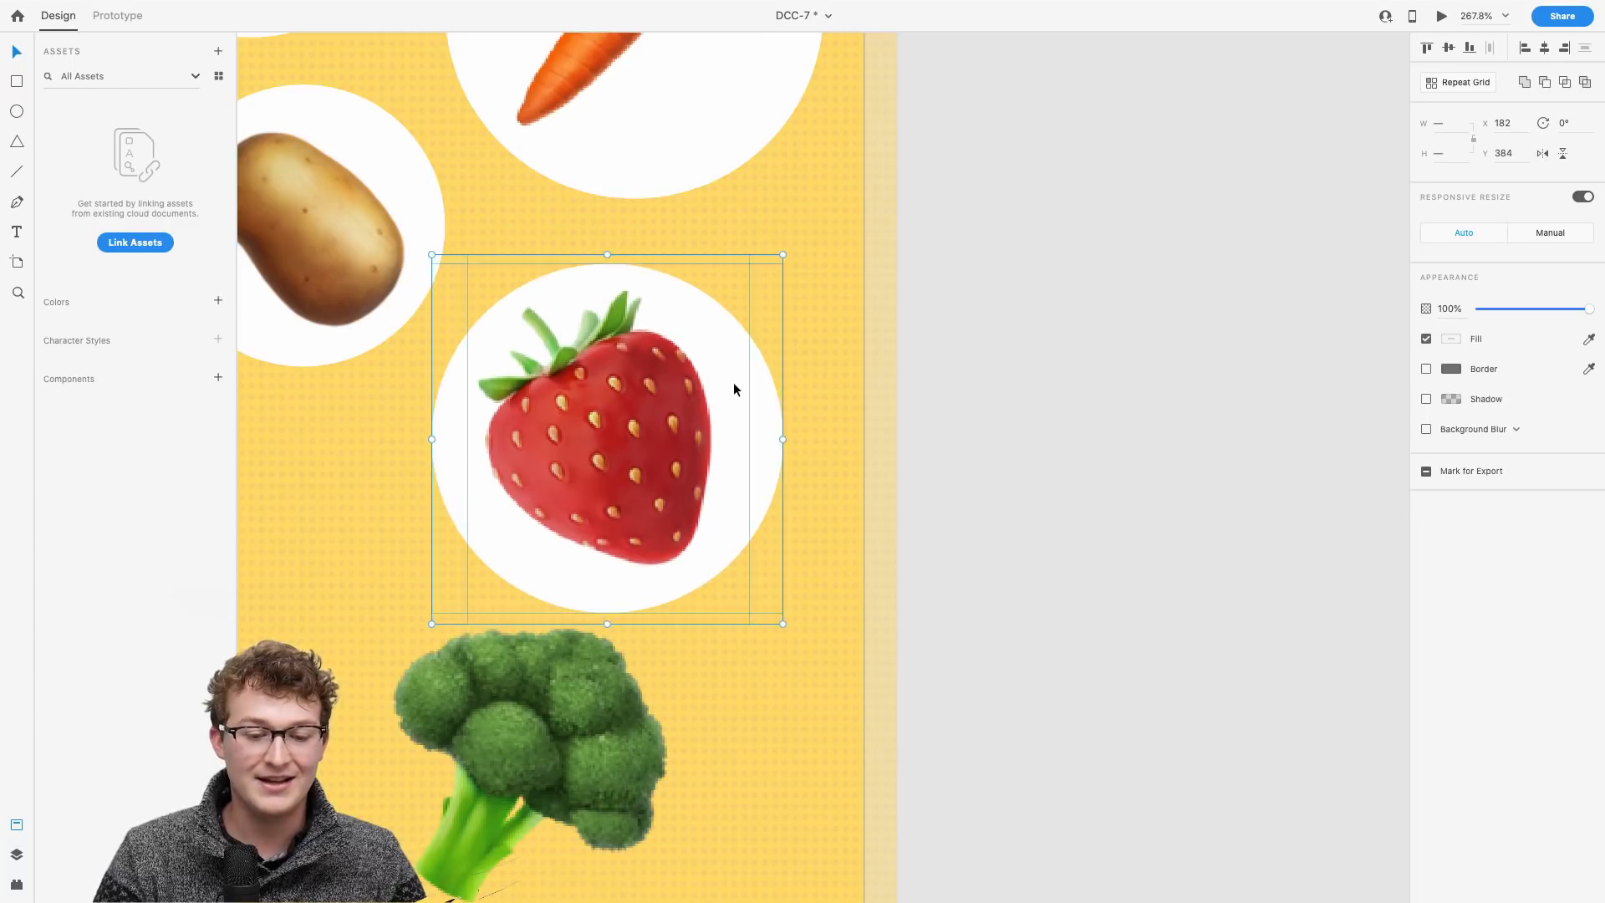
pyautogui.scroll(-5, 734, 383)
pyautogui.scroll(3, 795, 283)
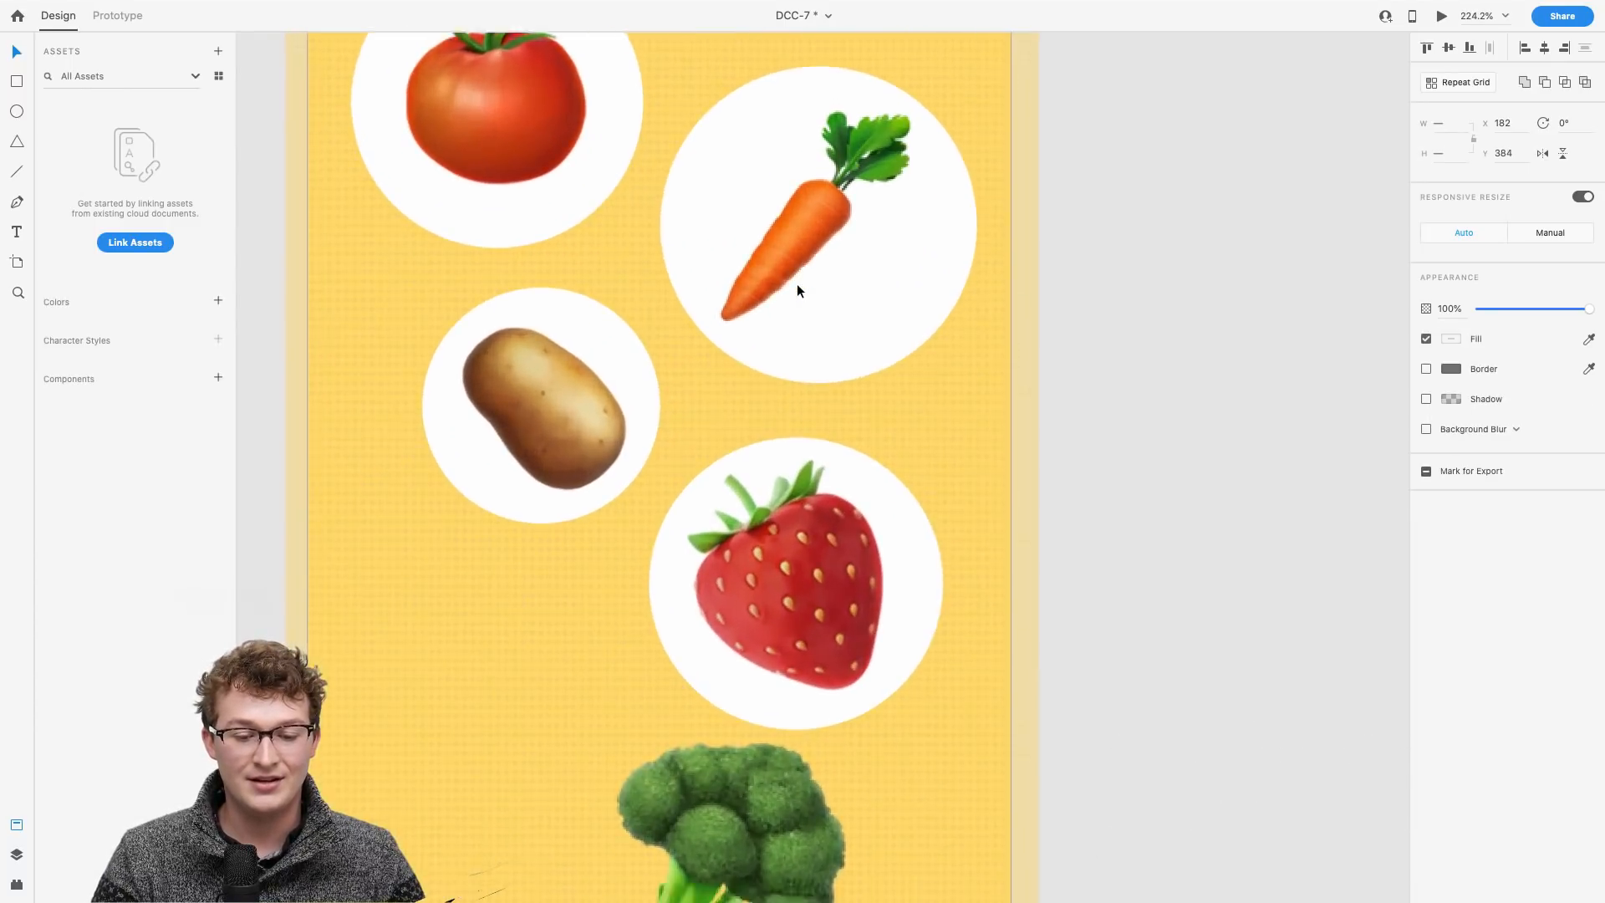
# Step: Move the broccoli beneath the potato and place a copy of the strawberry's circle behind it at about X 25, Y 487
pyautogui.scroll(-4, 796, 284)
pyautogui.moveTo(769, 540); pyautogui.dragTo(634, 475)
pyautogui.click(881, 400)
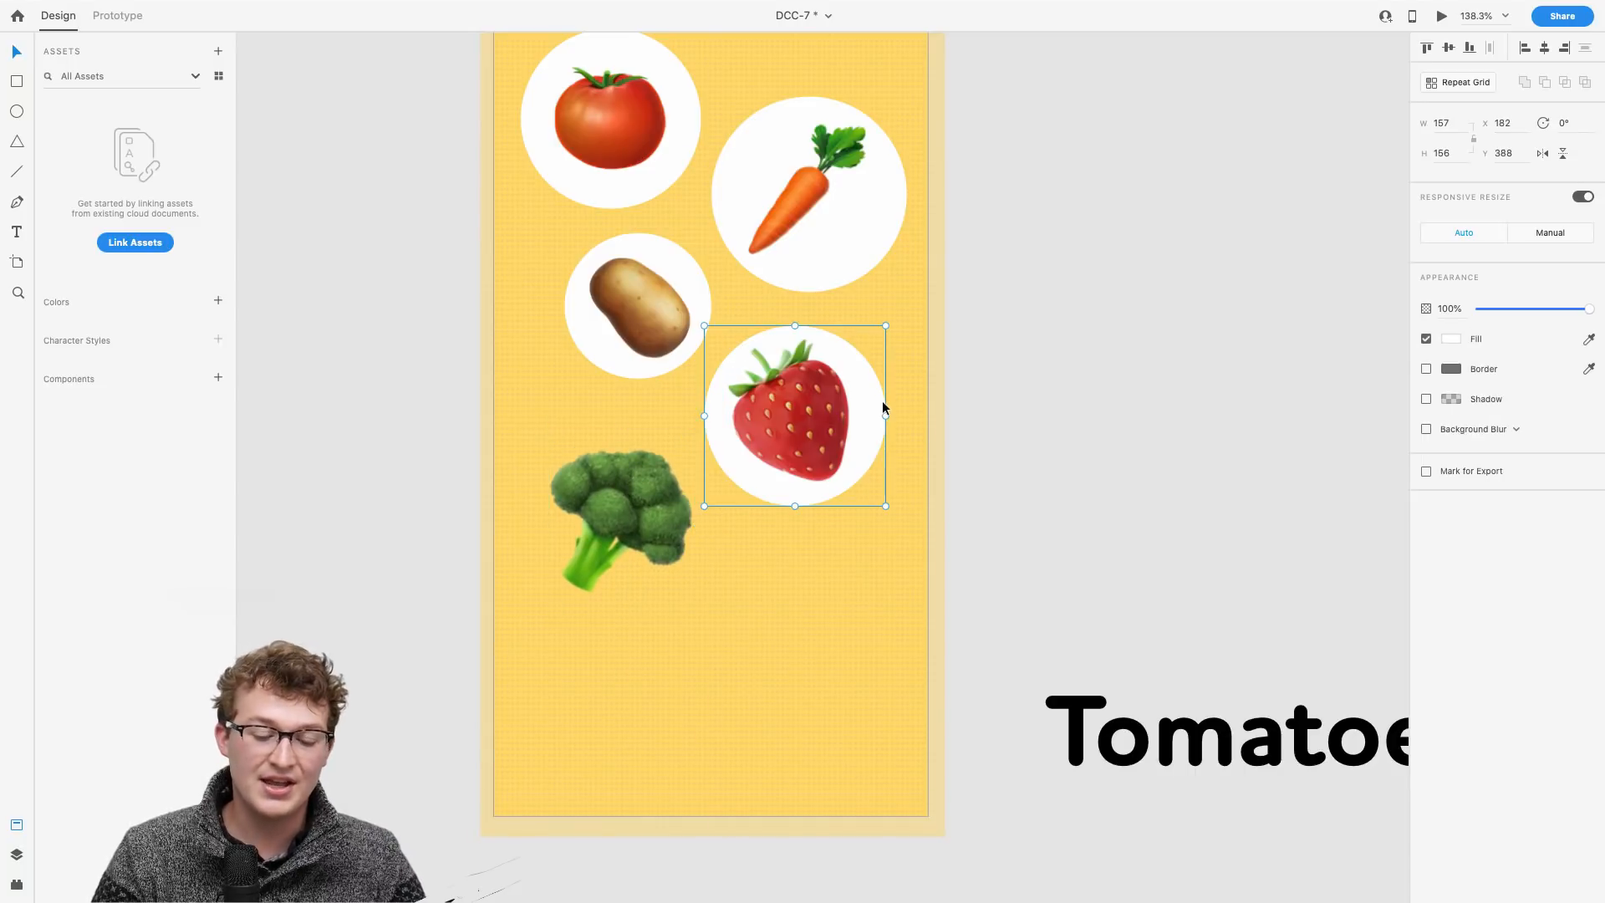
pyautogui.moveTo(881, 399); pyautogui.dragTo(702, 516)
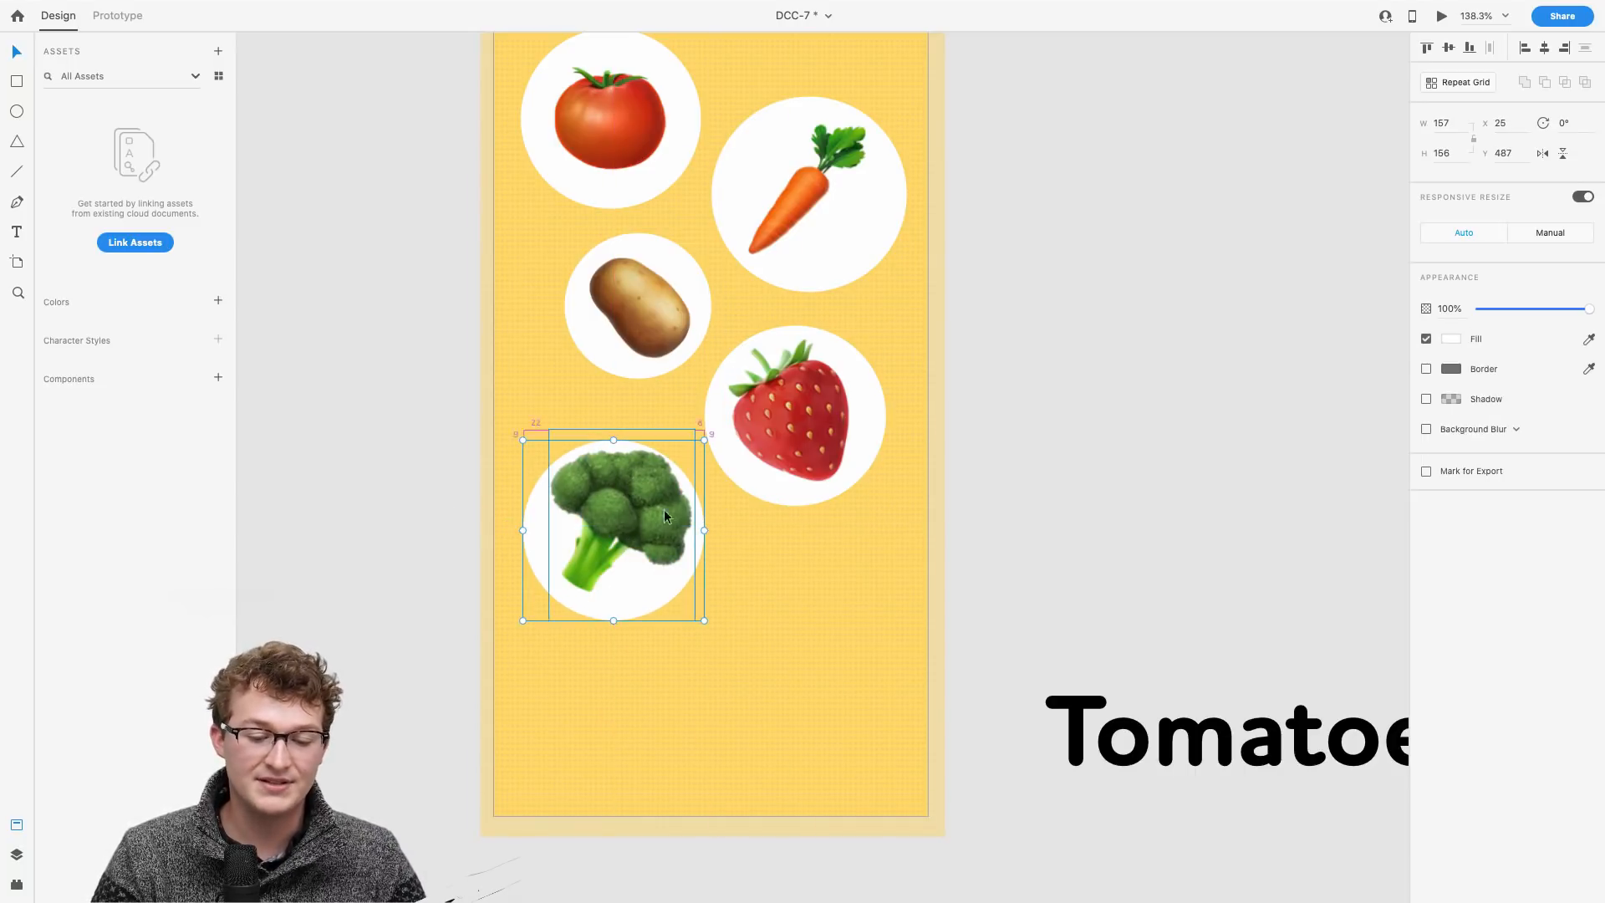
# Step: Shrink the broccoli to about 83 by 107 and scale its white circle down to match
pyautogui.click(643, 510)
pyautogui.moveTo(698, 616); pyautogui.dragTo(674, 612)
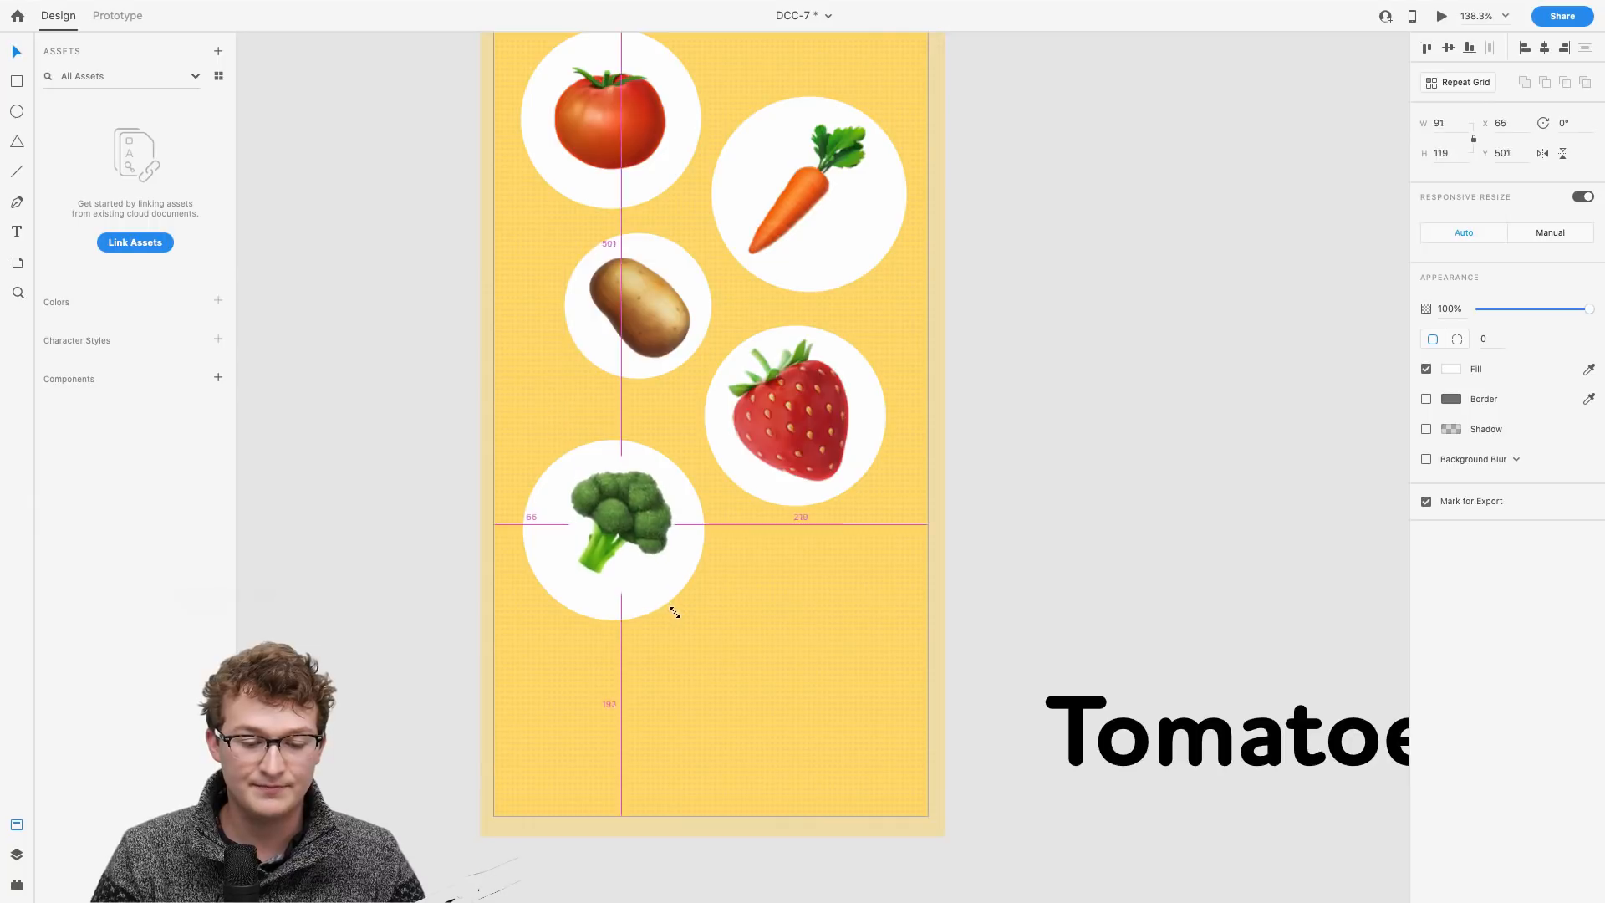
pyautogui.scroll(5, 674, 613)
pyautogui.scroll(1, 675, 613)
pyautogui.click(735, 610)
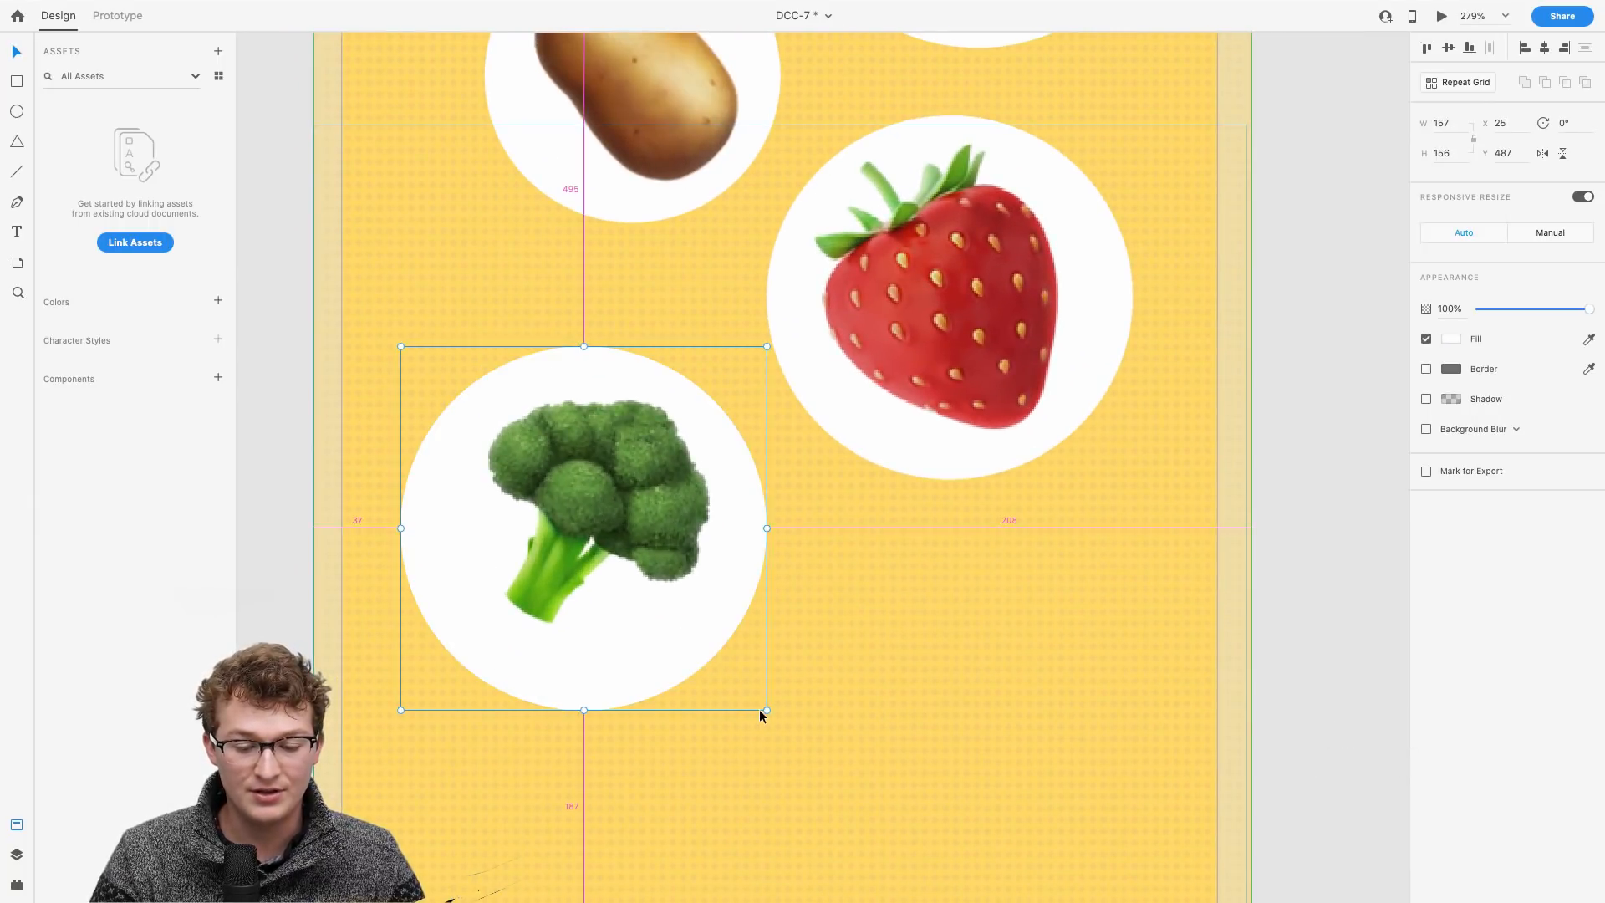
pyautogui.moveTo(761, 709); pyautogui.dragTo(680, 620)
pyautogui.click(692, 639)
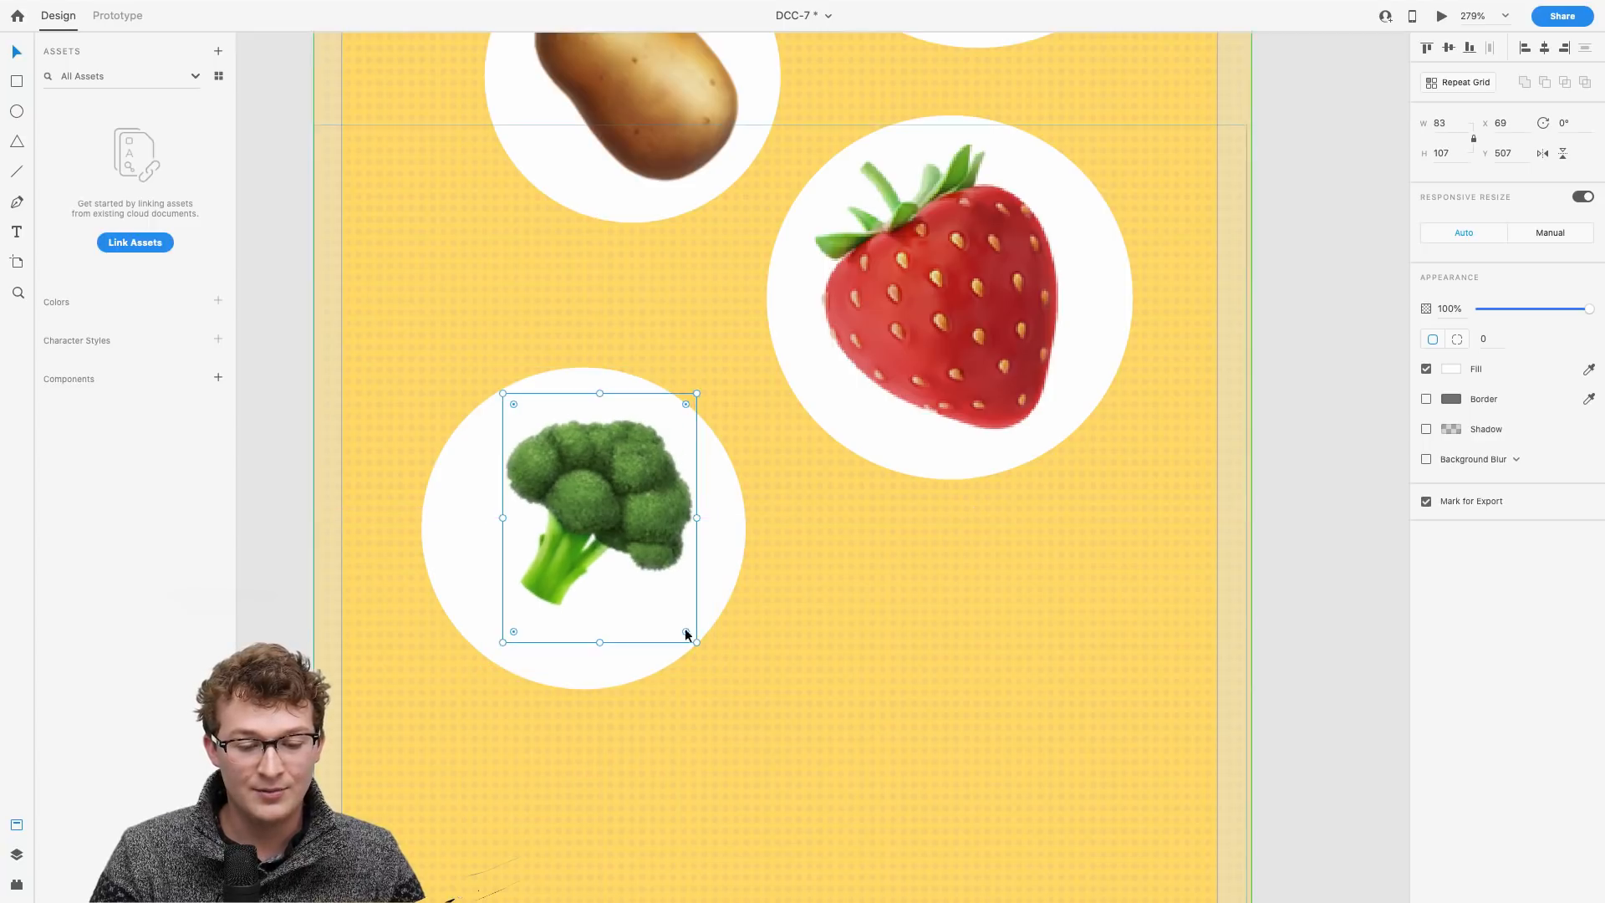
# Step: Centre the broccoli in its white circle and move both up together, closer beneath the potato
pyautogui.moveTo(600, 485)
pyautogui.mouseDown()
pyautogui.moveTo(600, 535)
pyautogui.moveTo(614, 504)
pyautogui.mouseUp()
pyautogui.click(796, 529)
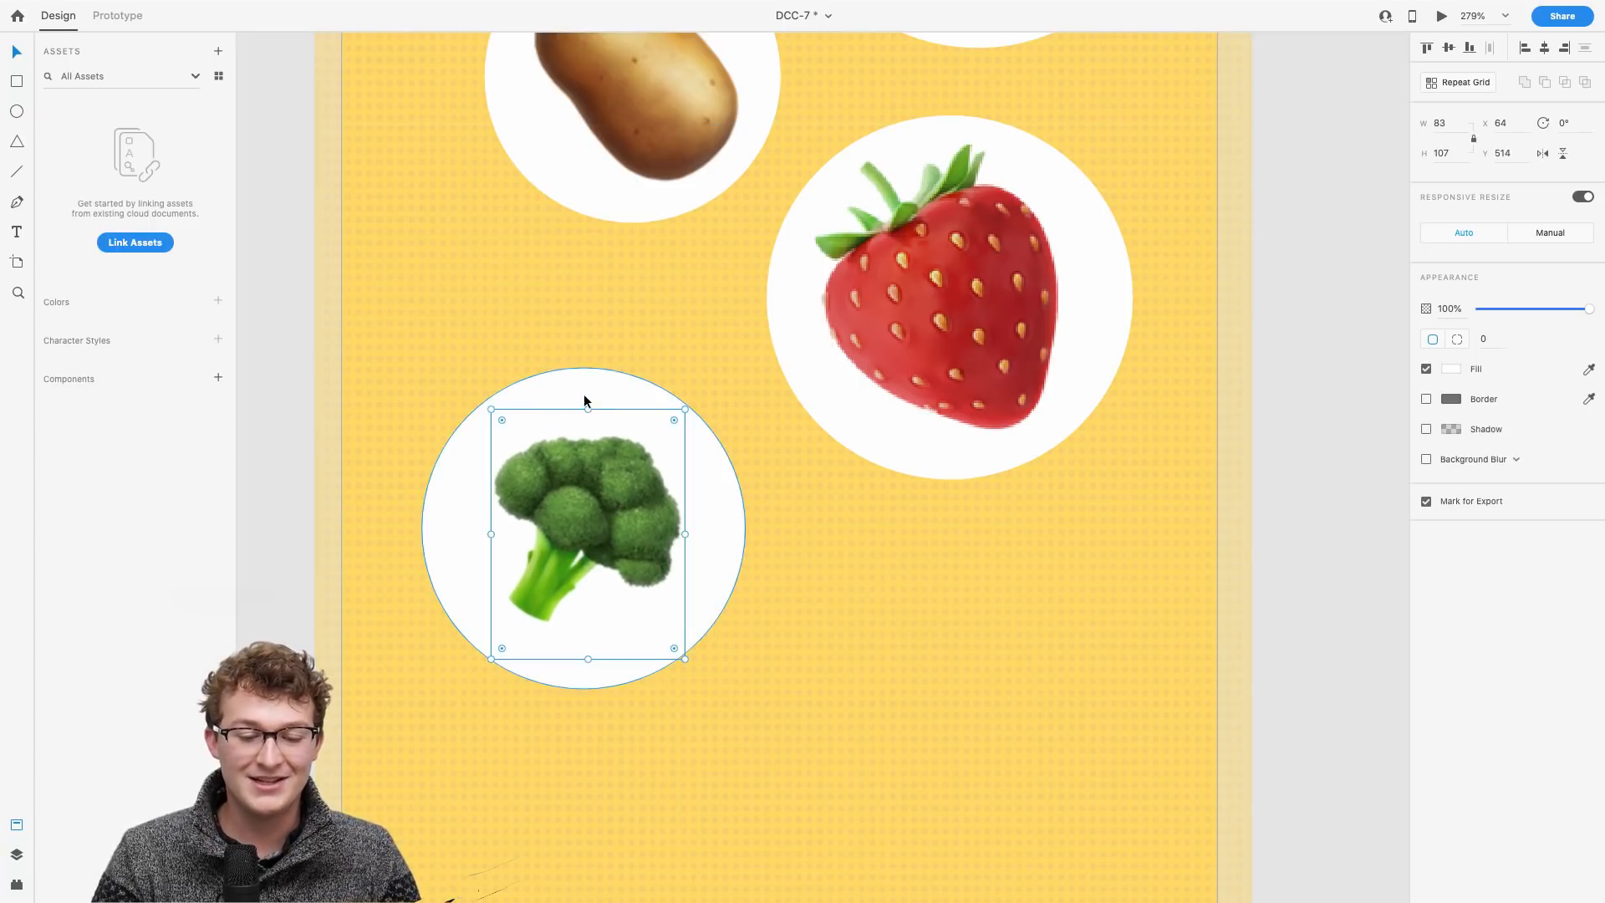
pyautogui.click(584, 394)
pyautogui.moveTo(583, 393); pyautogui.dragTo(583, 279)
pyautogui.scroll(-5, 583, 280)
pyautogui.scroll(4, 584, 279)
pyautogui.click(984, 370)
pyautogui.scroll(5, 985, 370)
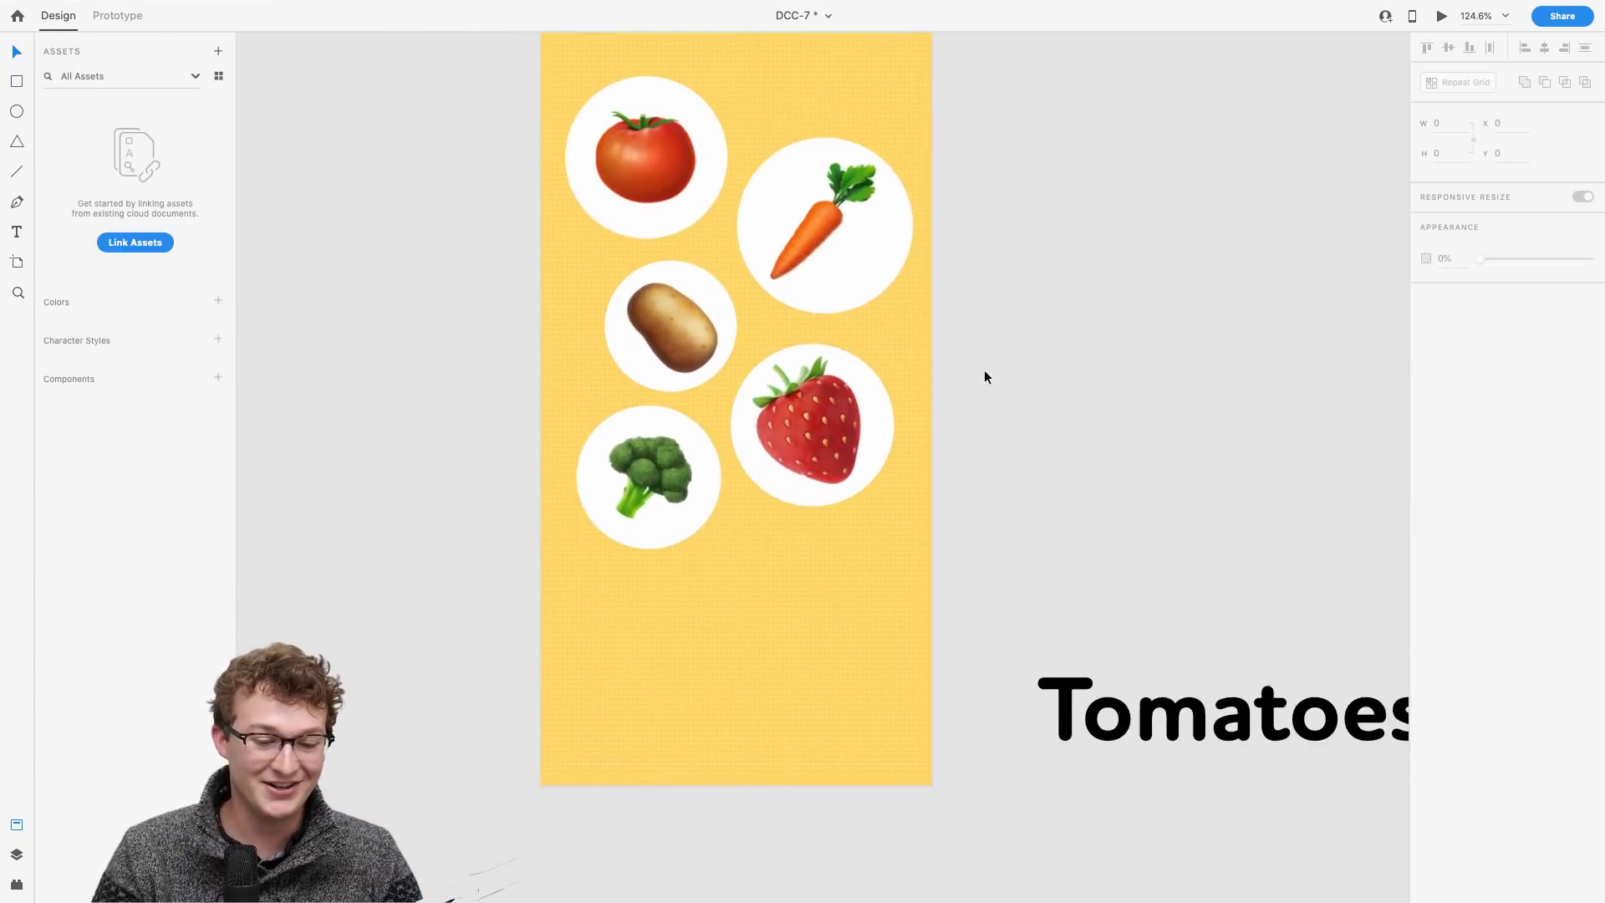
# Step: Shrink the carrot group to about 121 by 121 and move it down and left, closer to the potato
pyautogui.scroll(4, 866, 464)
pyautogui.scroll(-3, 866, 464)
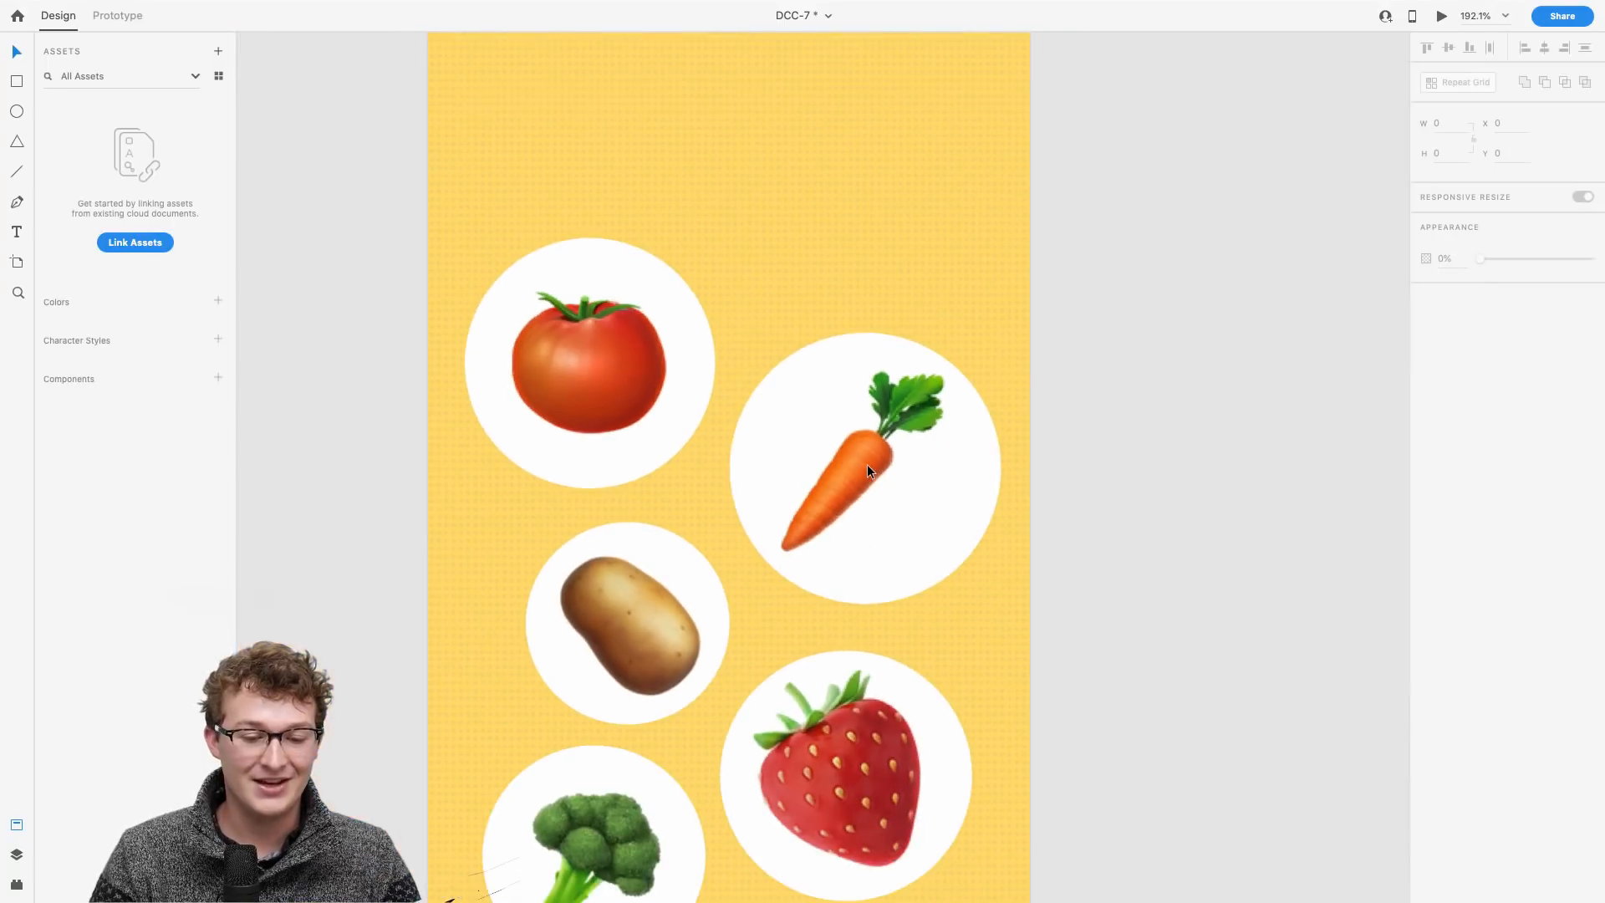
pyautogui.moveTo(1052, 589); pyautogui.dragTo(846, 449)
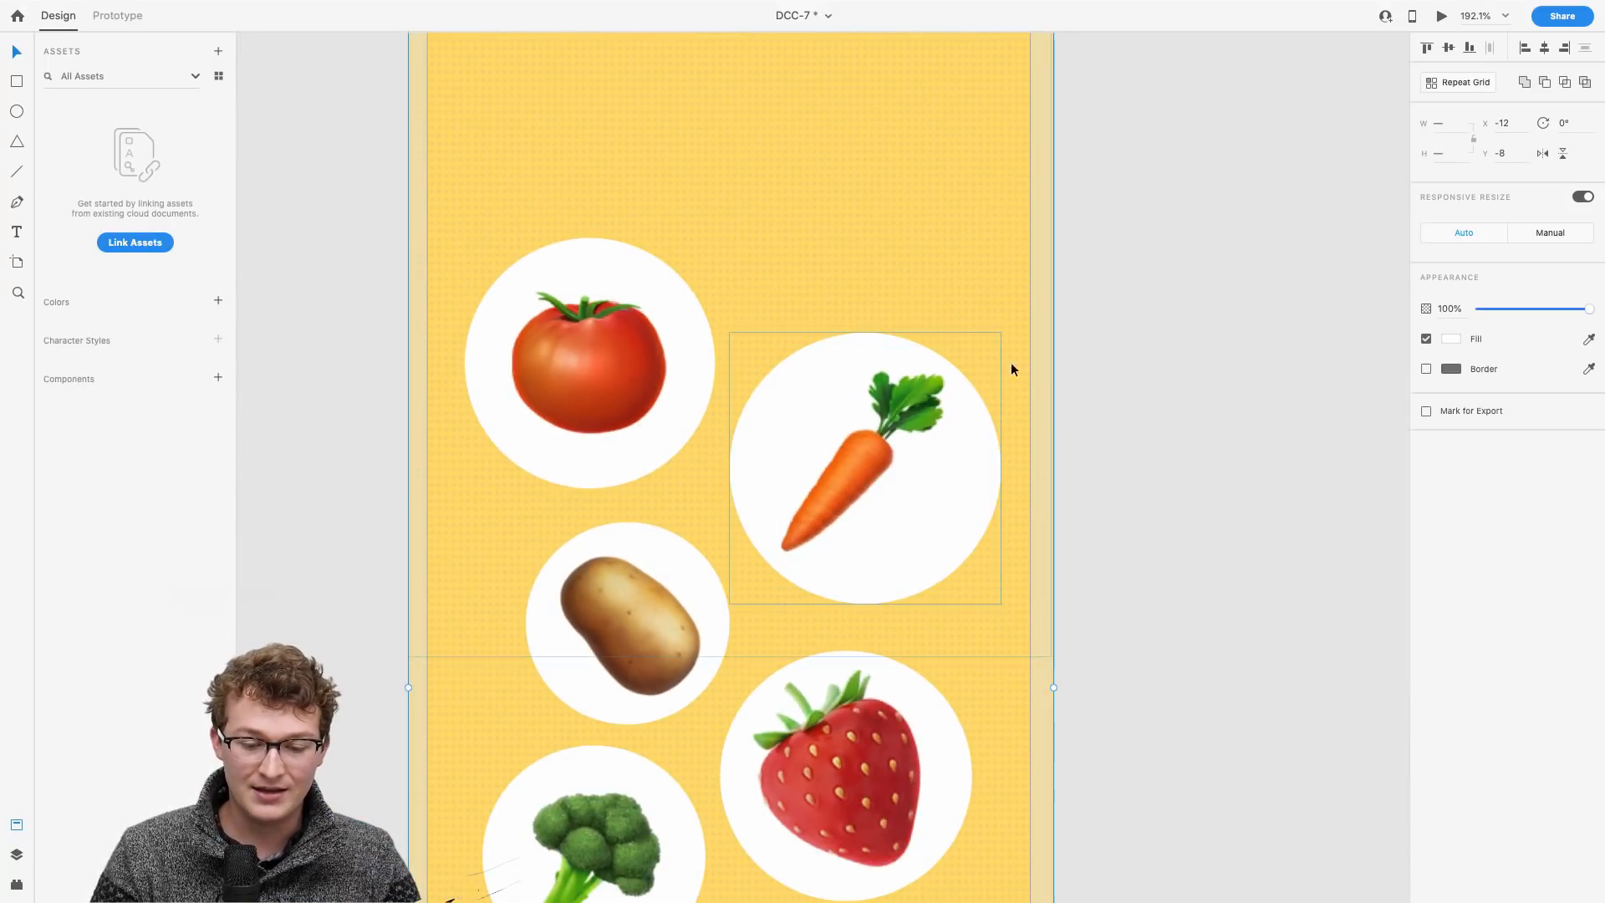
pyautogui.doubleClick(872, 506)
pyautogui.press('Escape')
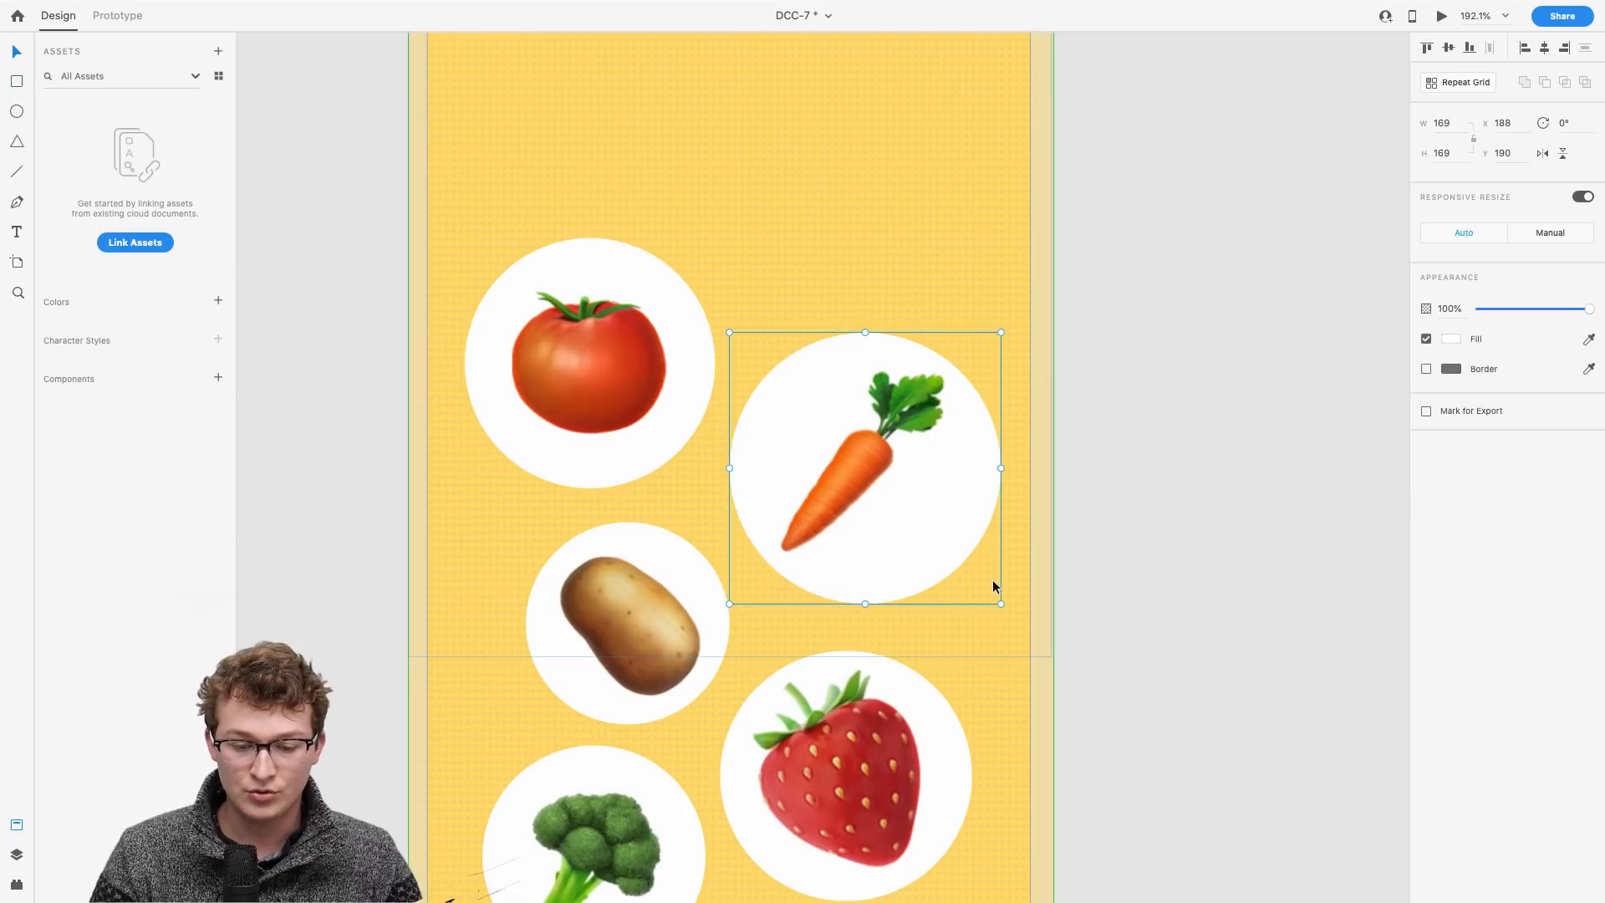
pyautogui.moveTo(1001, 604); pyautogui.dragTo(961, 571)
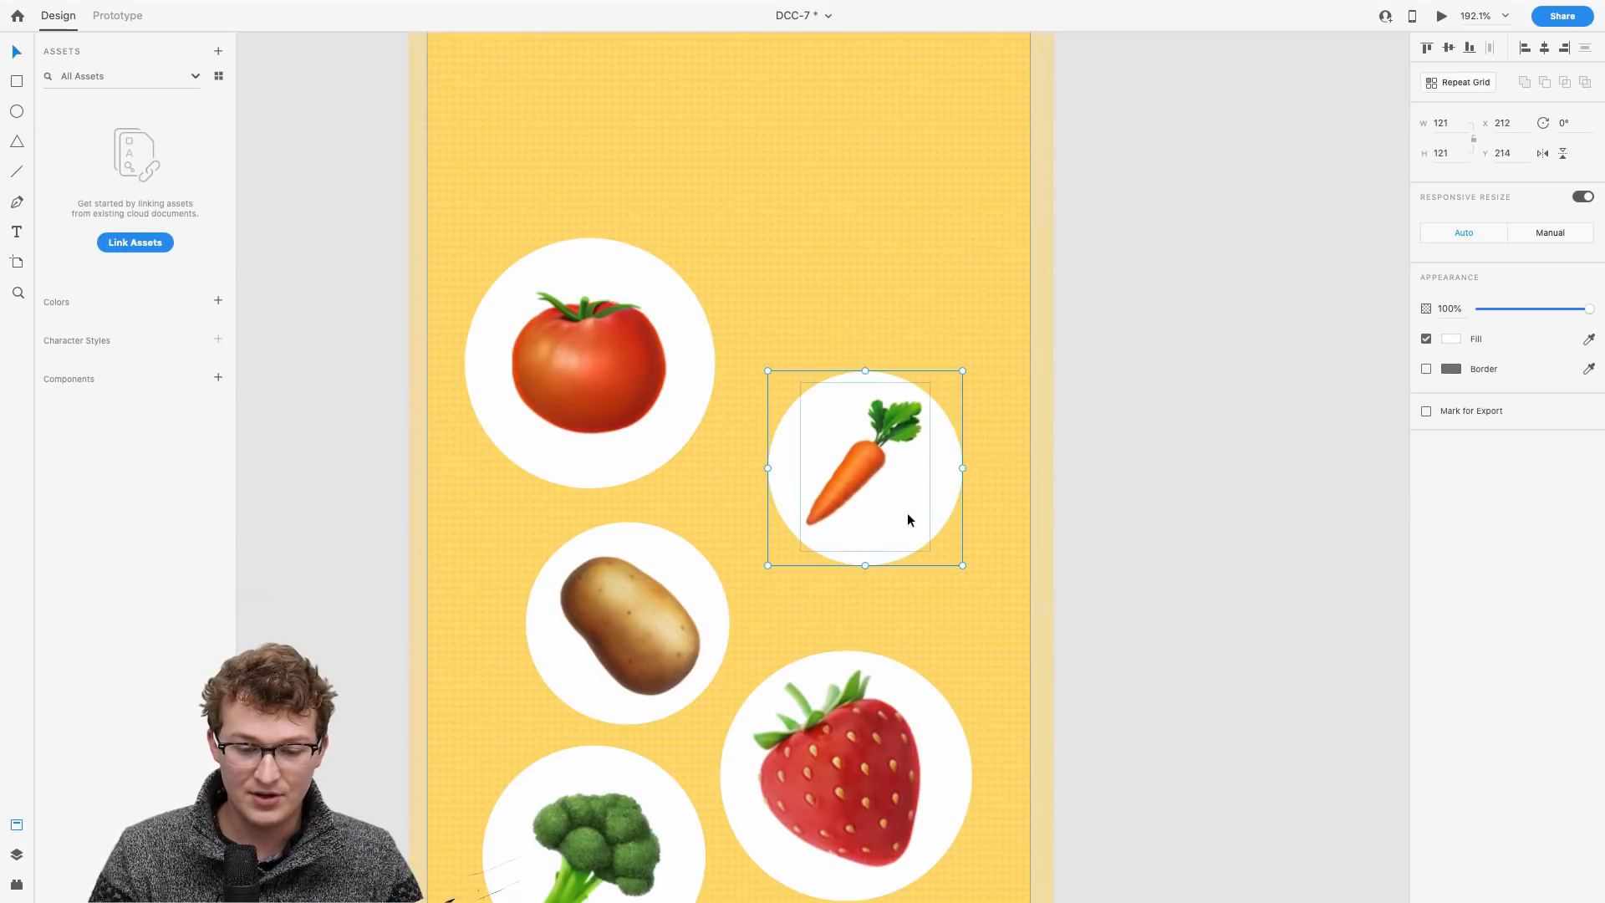
pyautogui.moveTo(906, 519)
pyautogui.mouseDown()
pyautogui.moveTo(876, 550)
pyautogui.moveTo(885, 533)
pyautogui.mouseUp()
# Step: Shift the tomato group slightly up and to the right
pyautogui.scroll(-3, 876, 550)
pyautogui.click(727, 444)
pyautogui.moveTo(778, 359); pyautogui.dragTo(795, 343)
# Step: Group the strawberry with its white circle and move the group to about X 192, Y 380
pyautogui.click(879, 601)
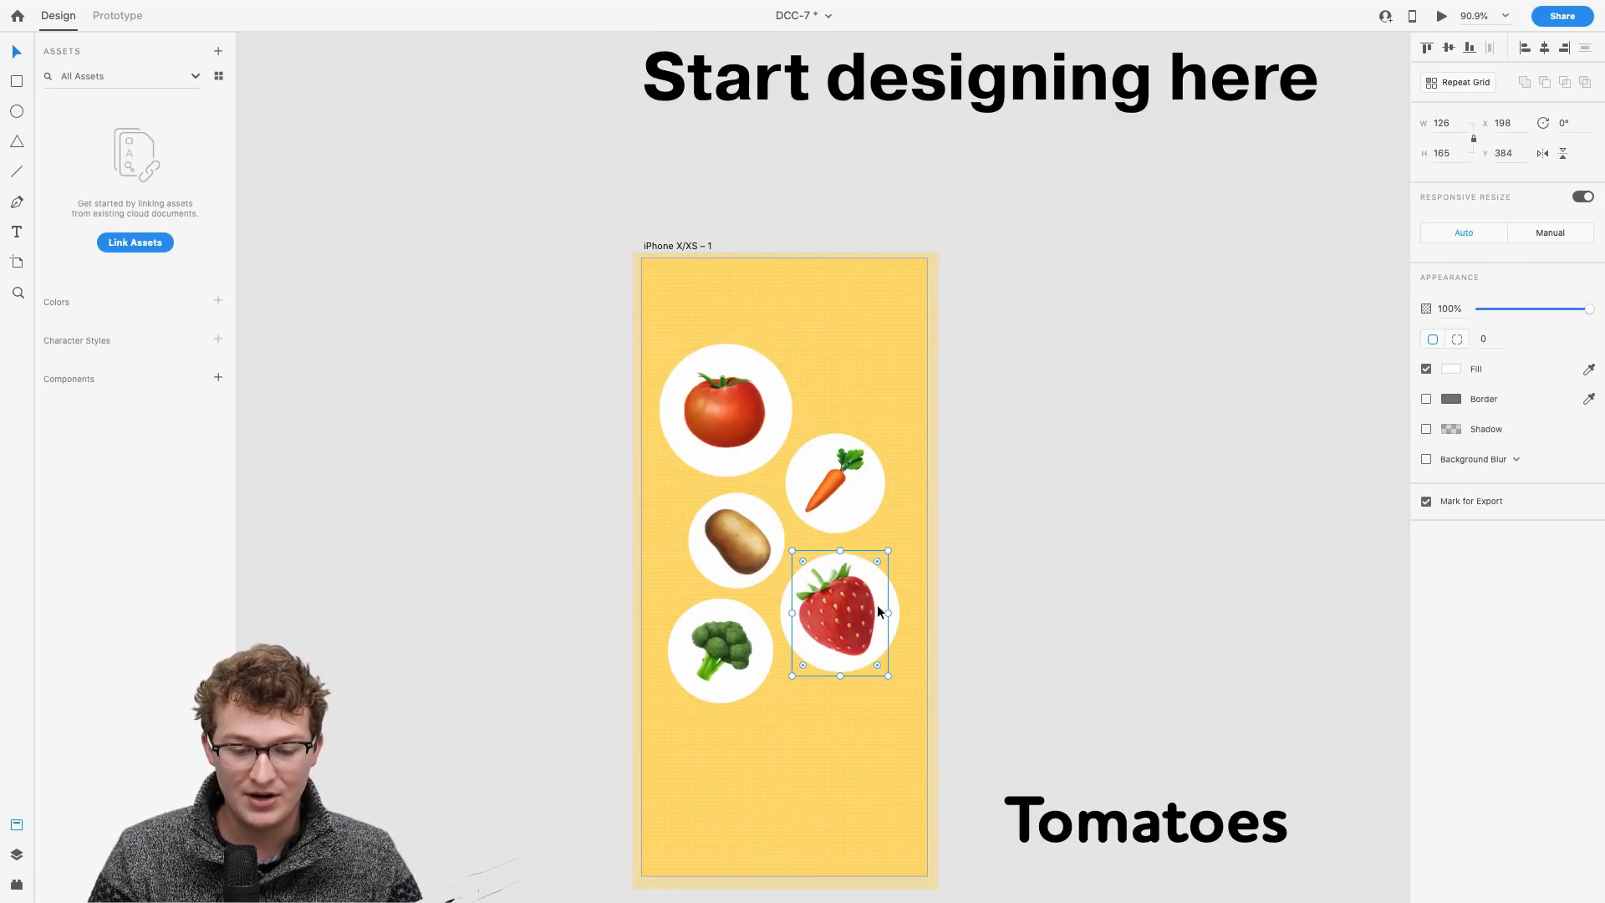
pyautogui.click(894, 601)
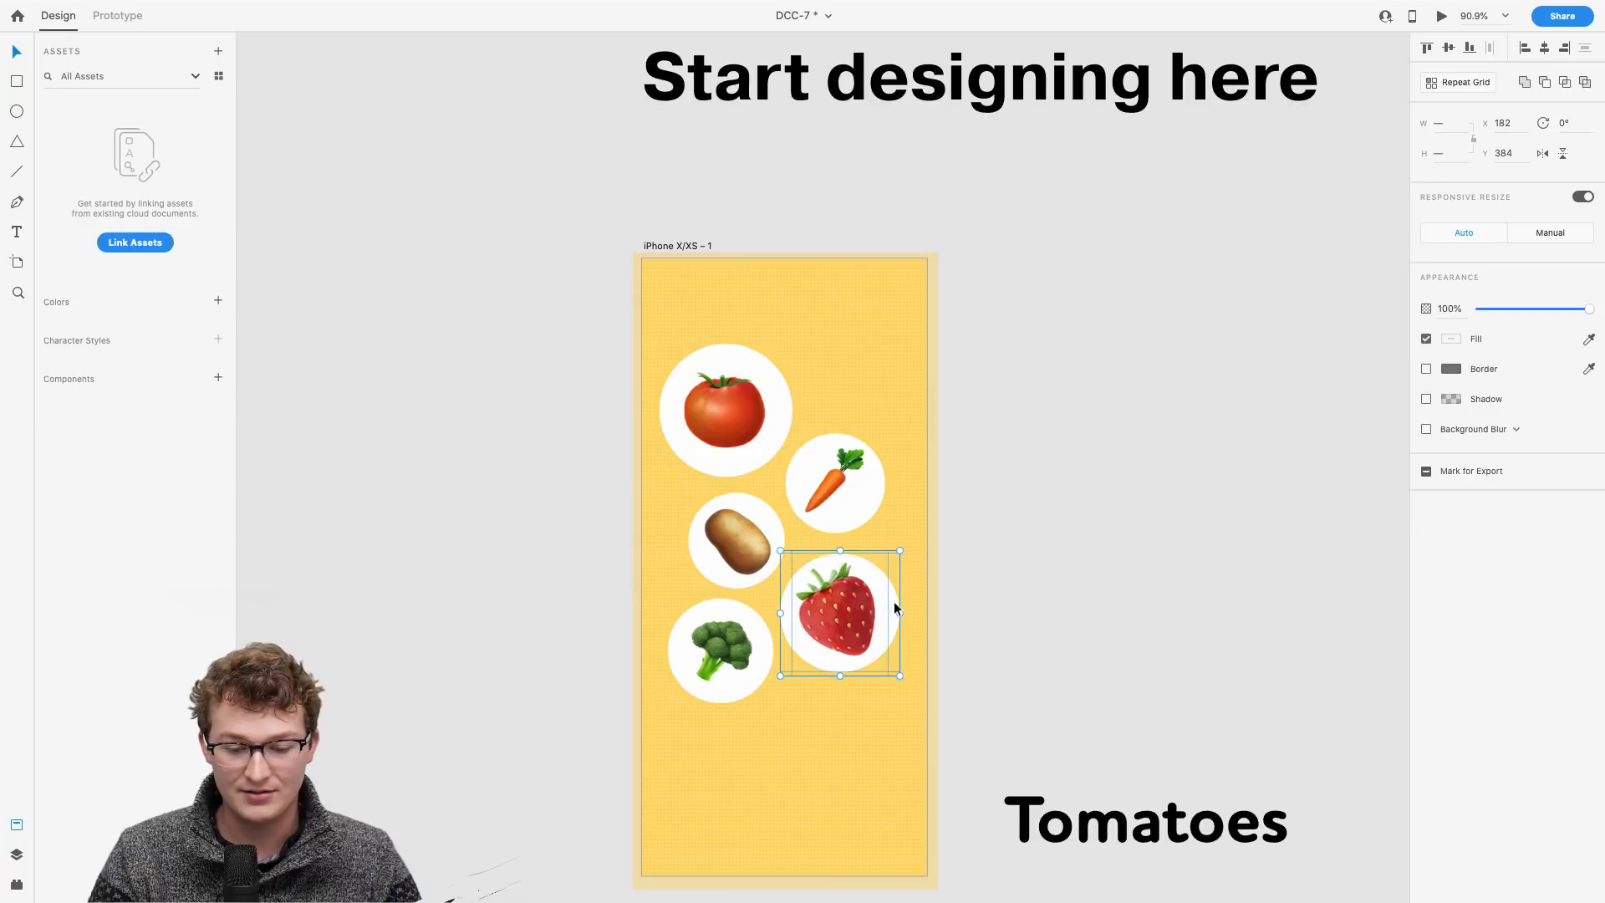
pyautogui.scroll(5, 894, 600)
pyautogui.moveTo(895, 600); pyautogui.dragTo(855, 607)
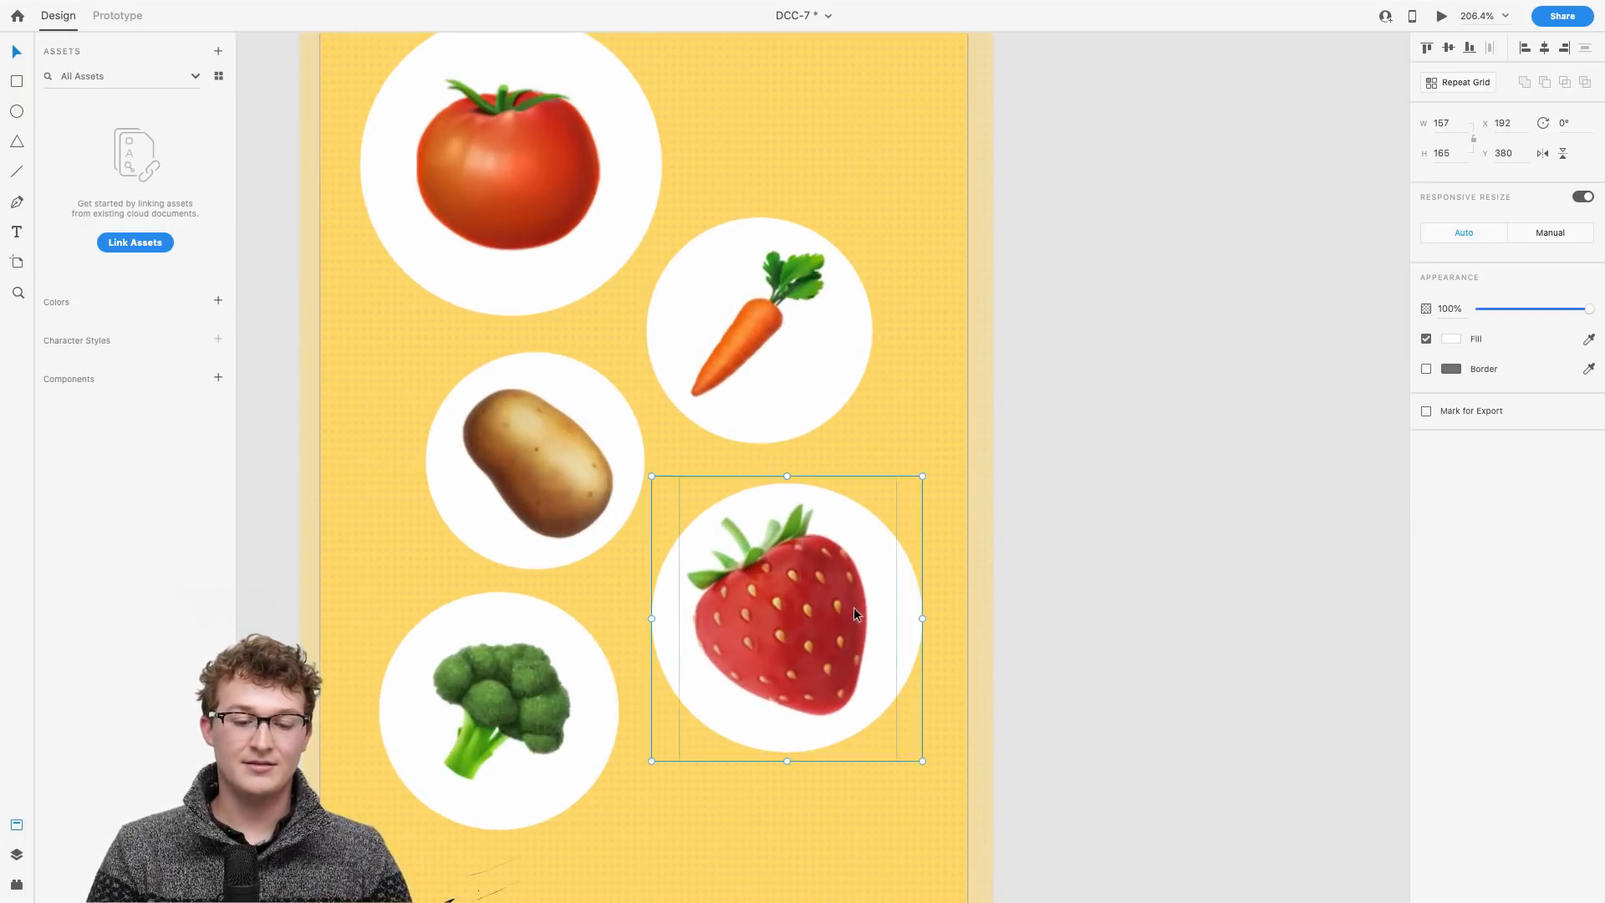
pyautogui.scroll(-5, 855, 607)
pyautogui.scroll(-2, 762, 415)
# Step: Nudge the tomato group slightly down towards the potato
pyautogui.click(680, 423)
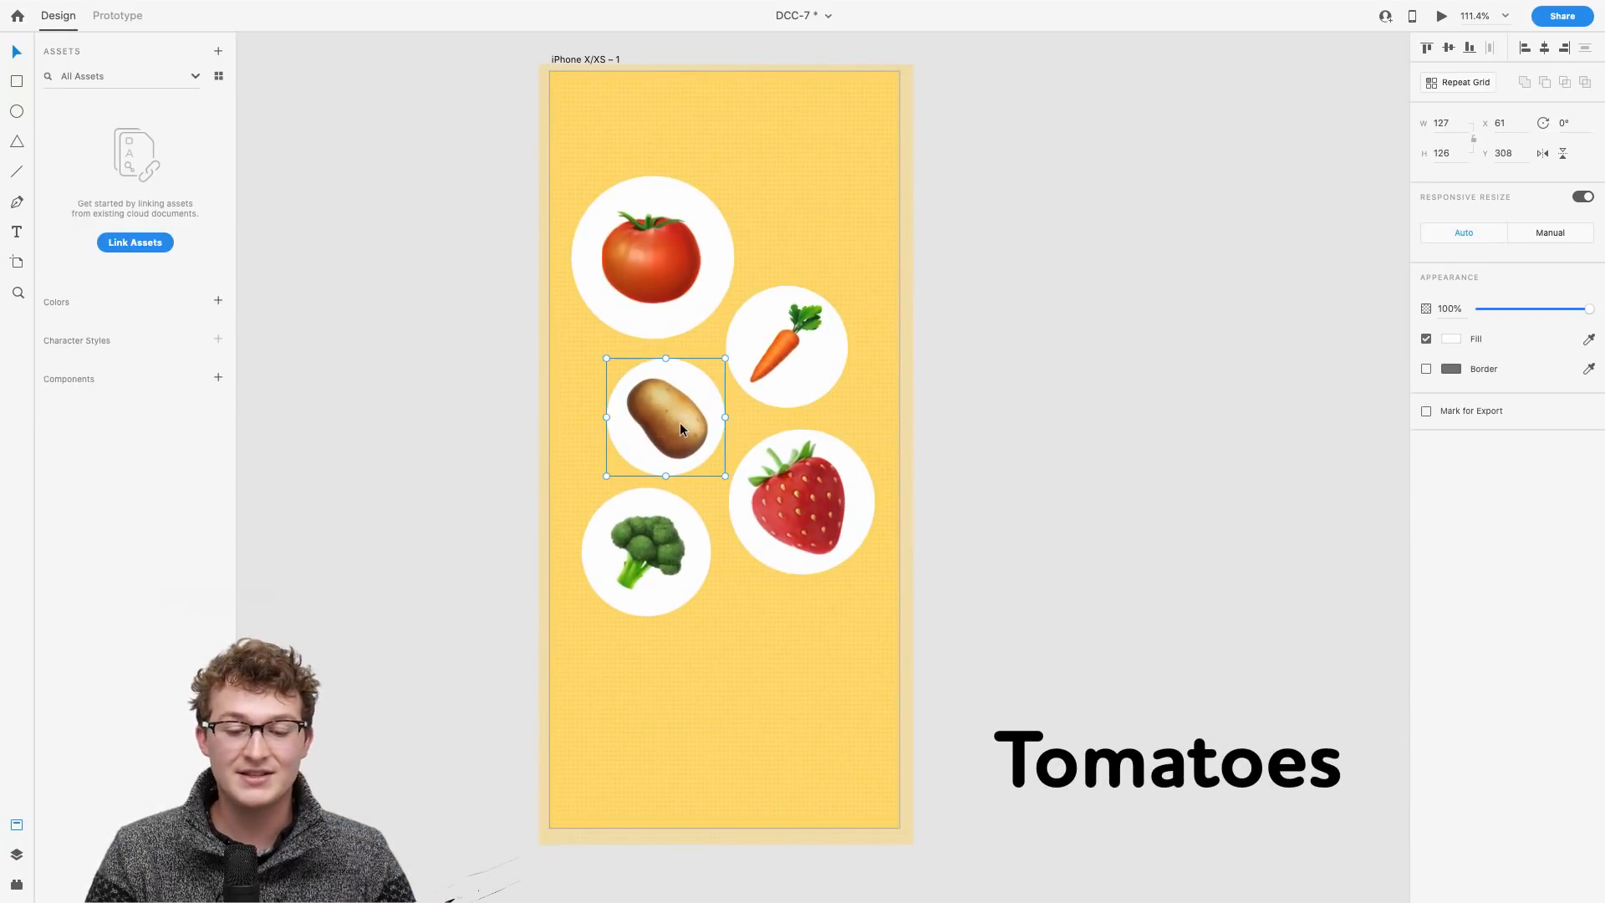
pyautogui.scroll(5, 663, 379)
pyautogui.moveTo(678, 210); pyautogui.dragTo(678, 219)
pyautogui.scroll(-5, 918, 392)
# Step: Duplicate the strawberry group below the original and delete the strawberry image from the copy
pyautogui.click(900, 364)
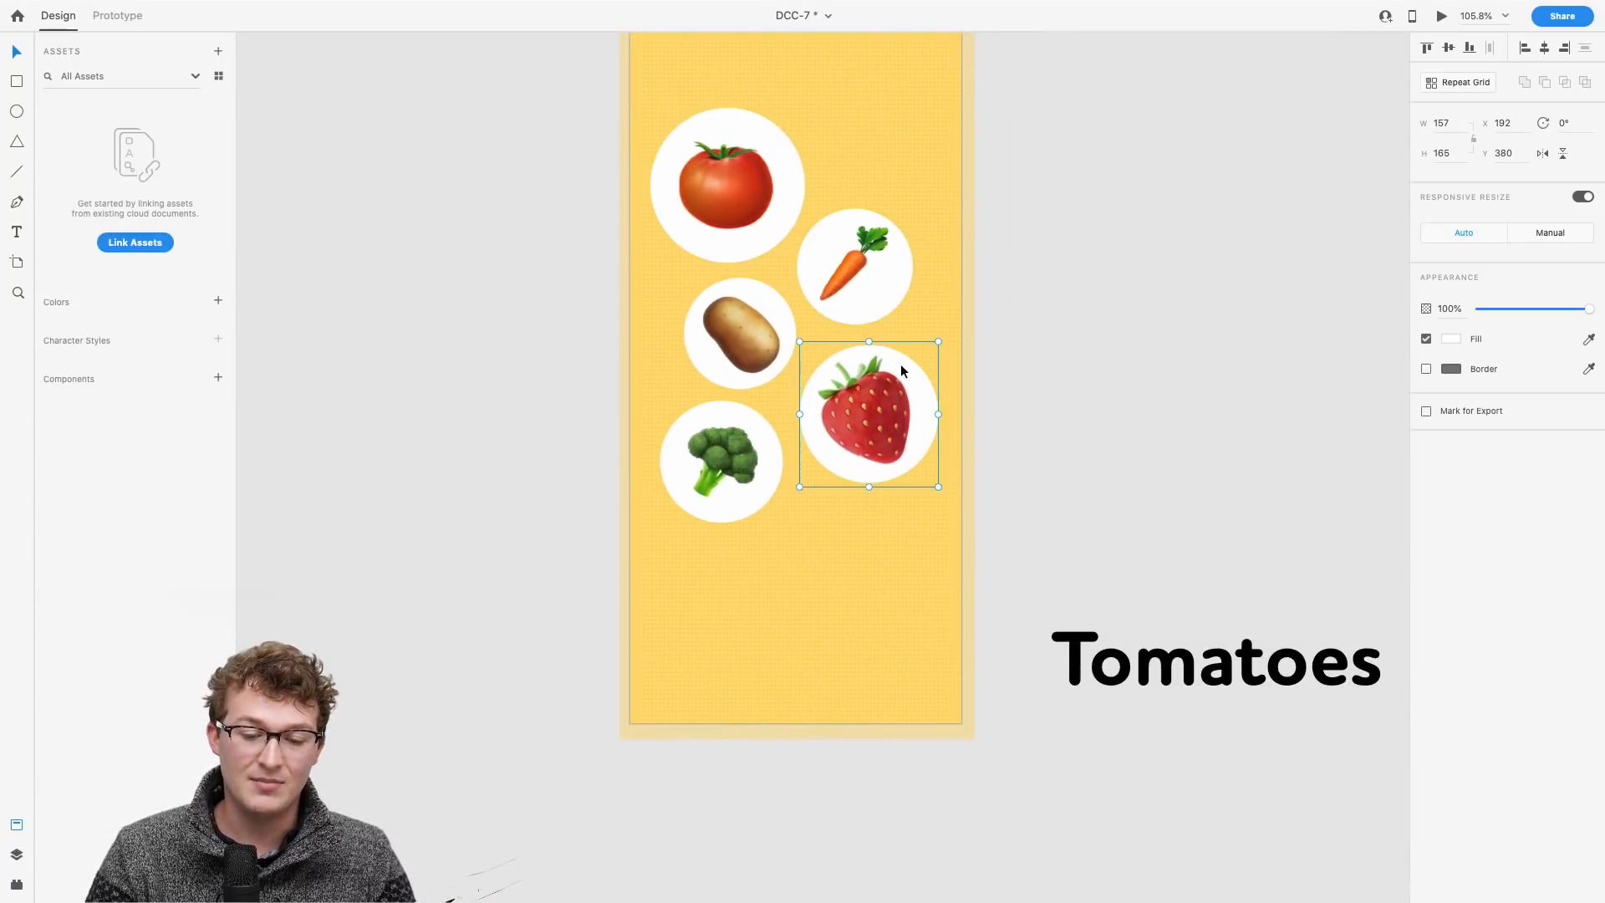
pyautogui.moveTo(901, 364); pyautogui.dragTo(851, 535)
pyautogui.doubleClick(824, 569)
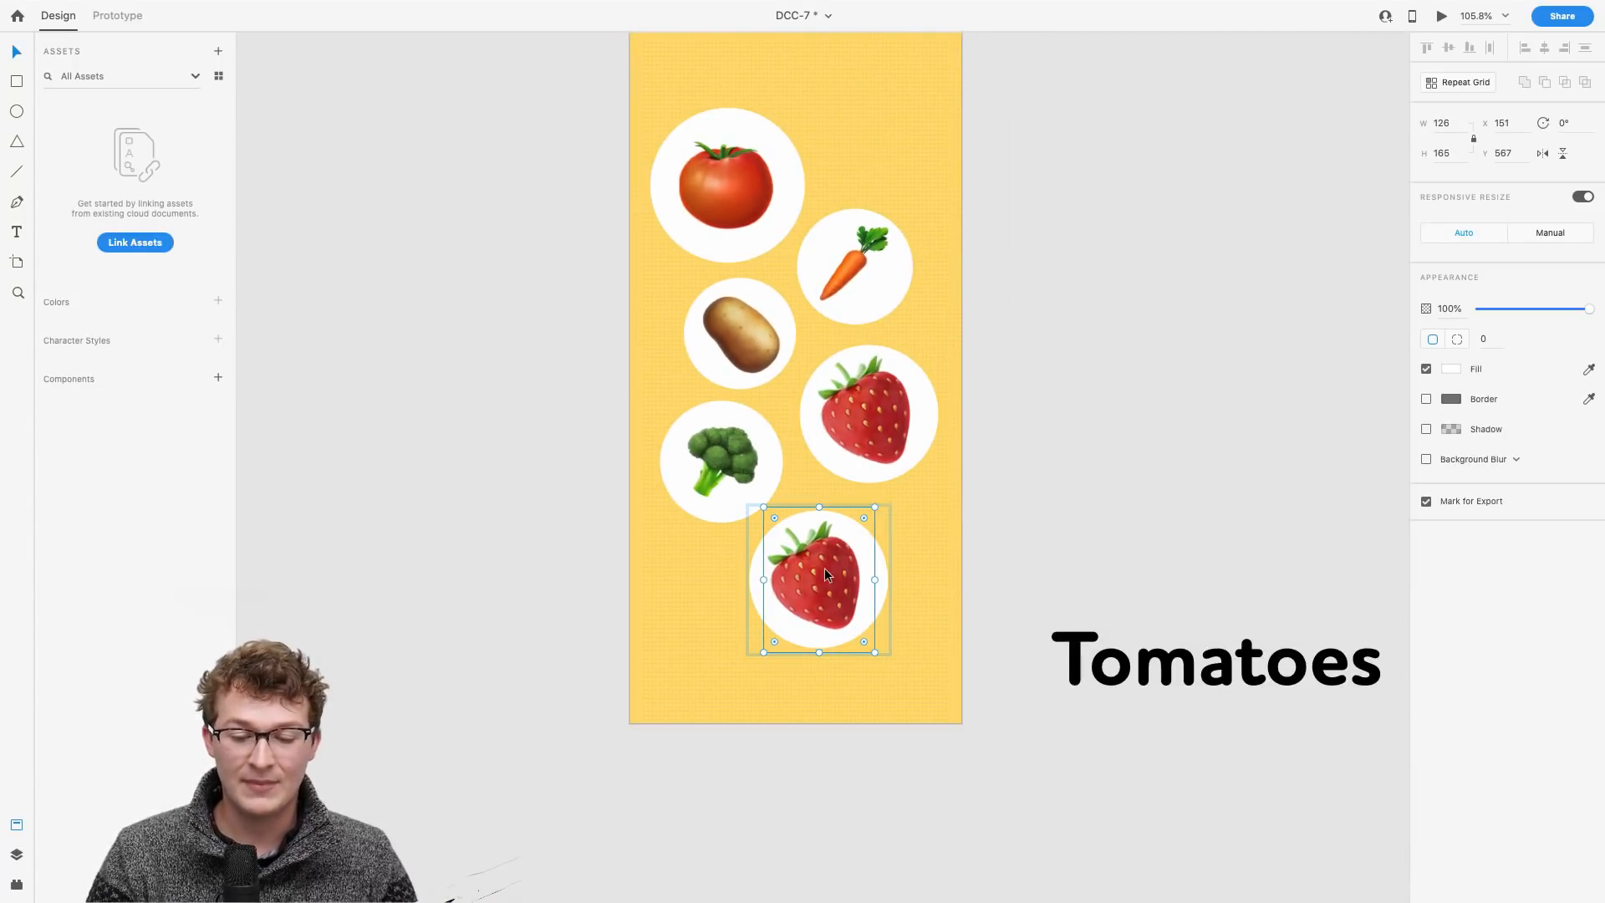
pyautogui.press('Delete')
# Step: Shrink the empty white circle to about 103 by 102 and move it up to about X 168, Y 559
pyautogui.scroll(5, 825, 568)
pyautogui.click(824, 575)
pyautogui.moveTo(1014, 803); pyautogui.dragTo(940, 767)
pyautogui.moveTo(881, 705); pyautogui.dragTo(886, 589)
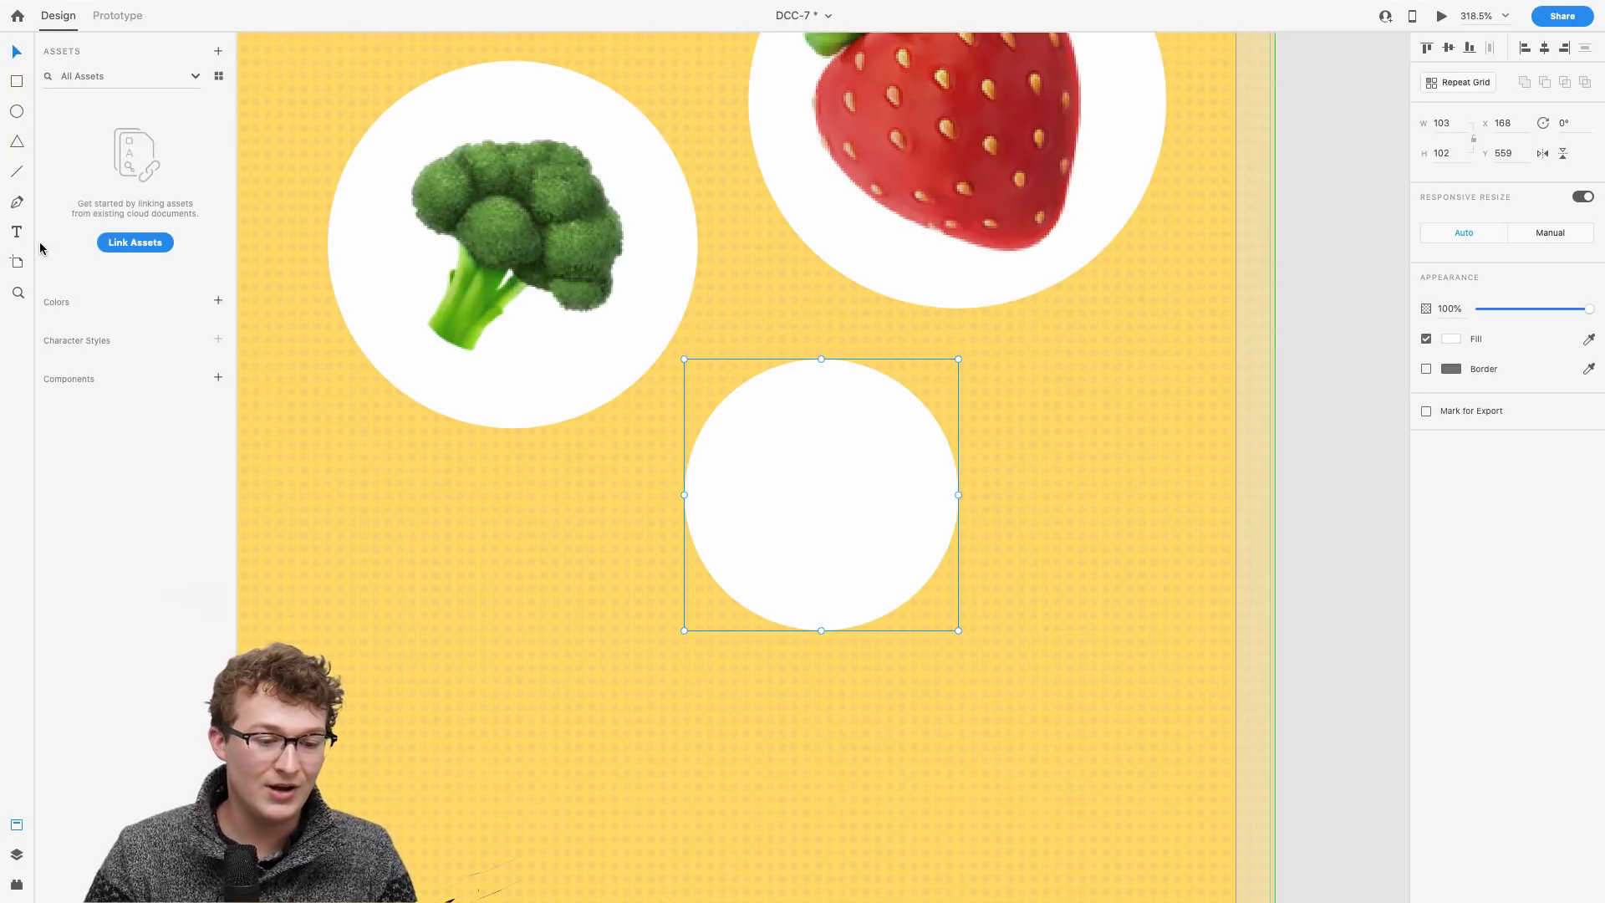
# Step: Draw a vertical Pen line about 52 long inside the empty circle, with a border size of 9 and round caps
pyautogui.click(21, 205)
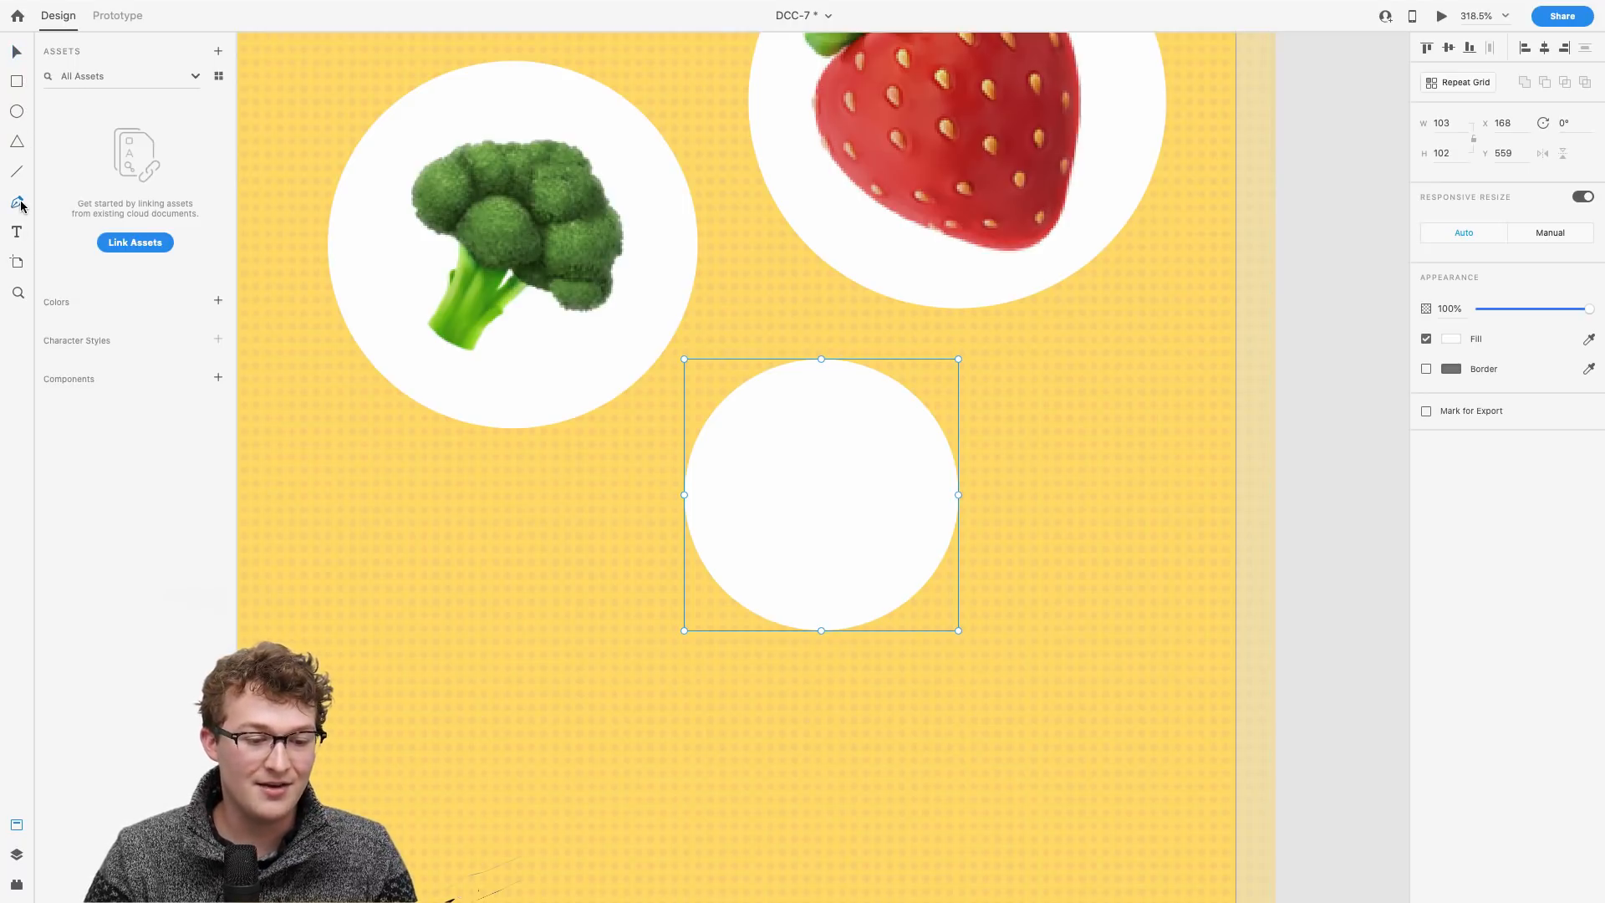
pyautogui.click(817, 424)
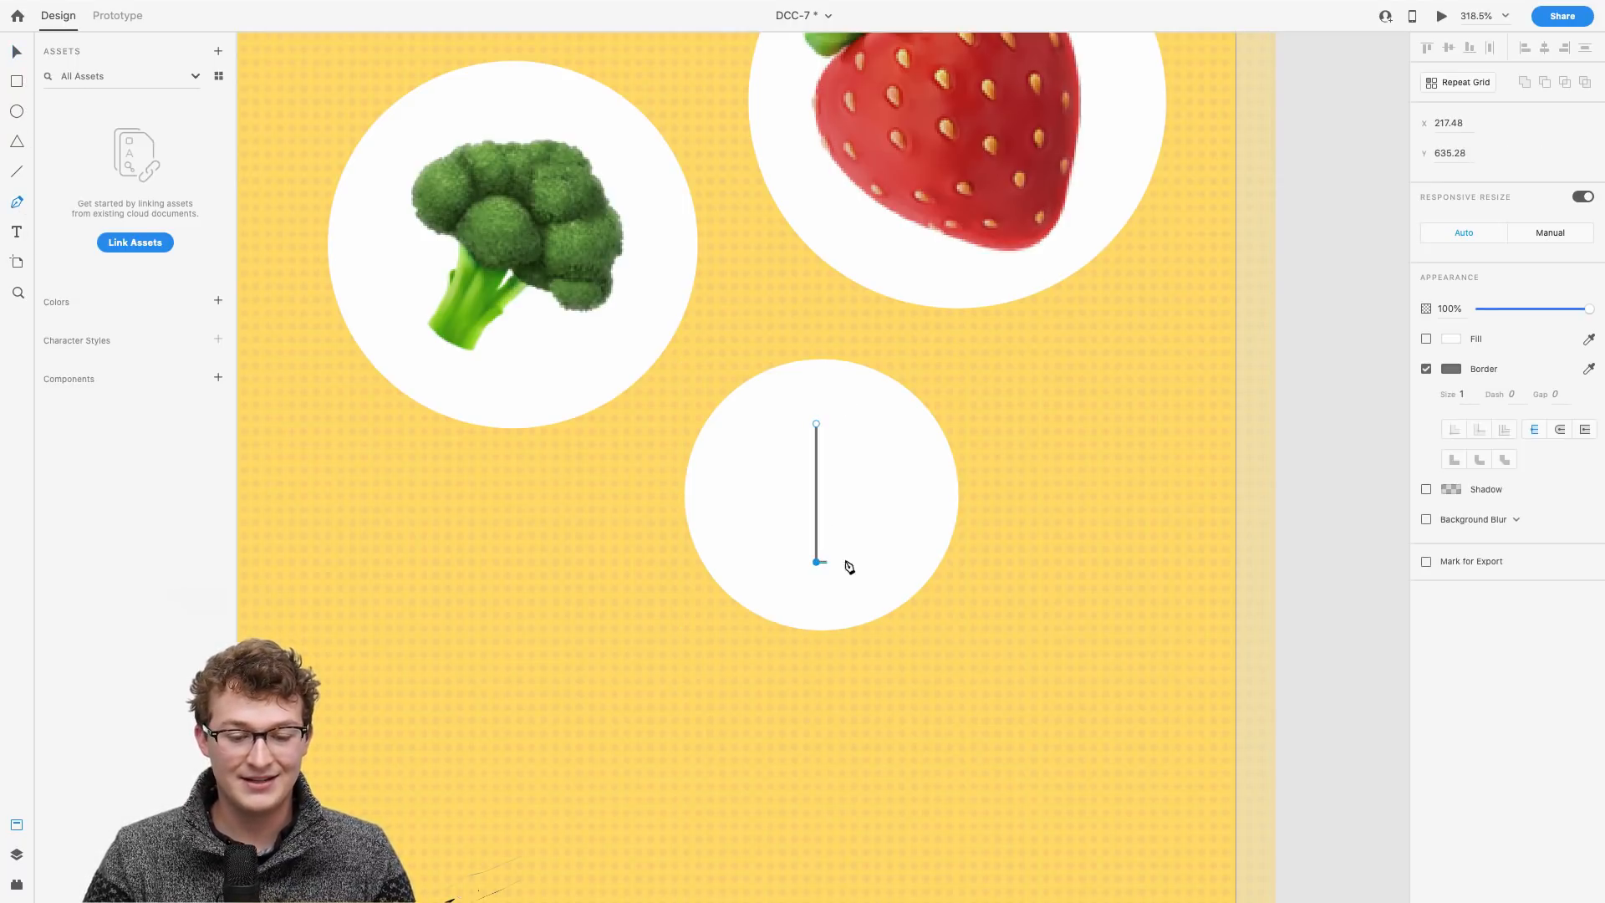
pyautogui.press('Escape')
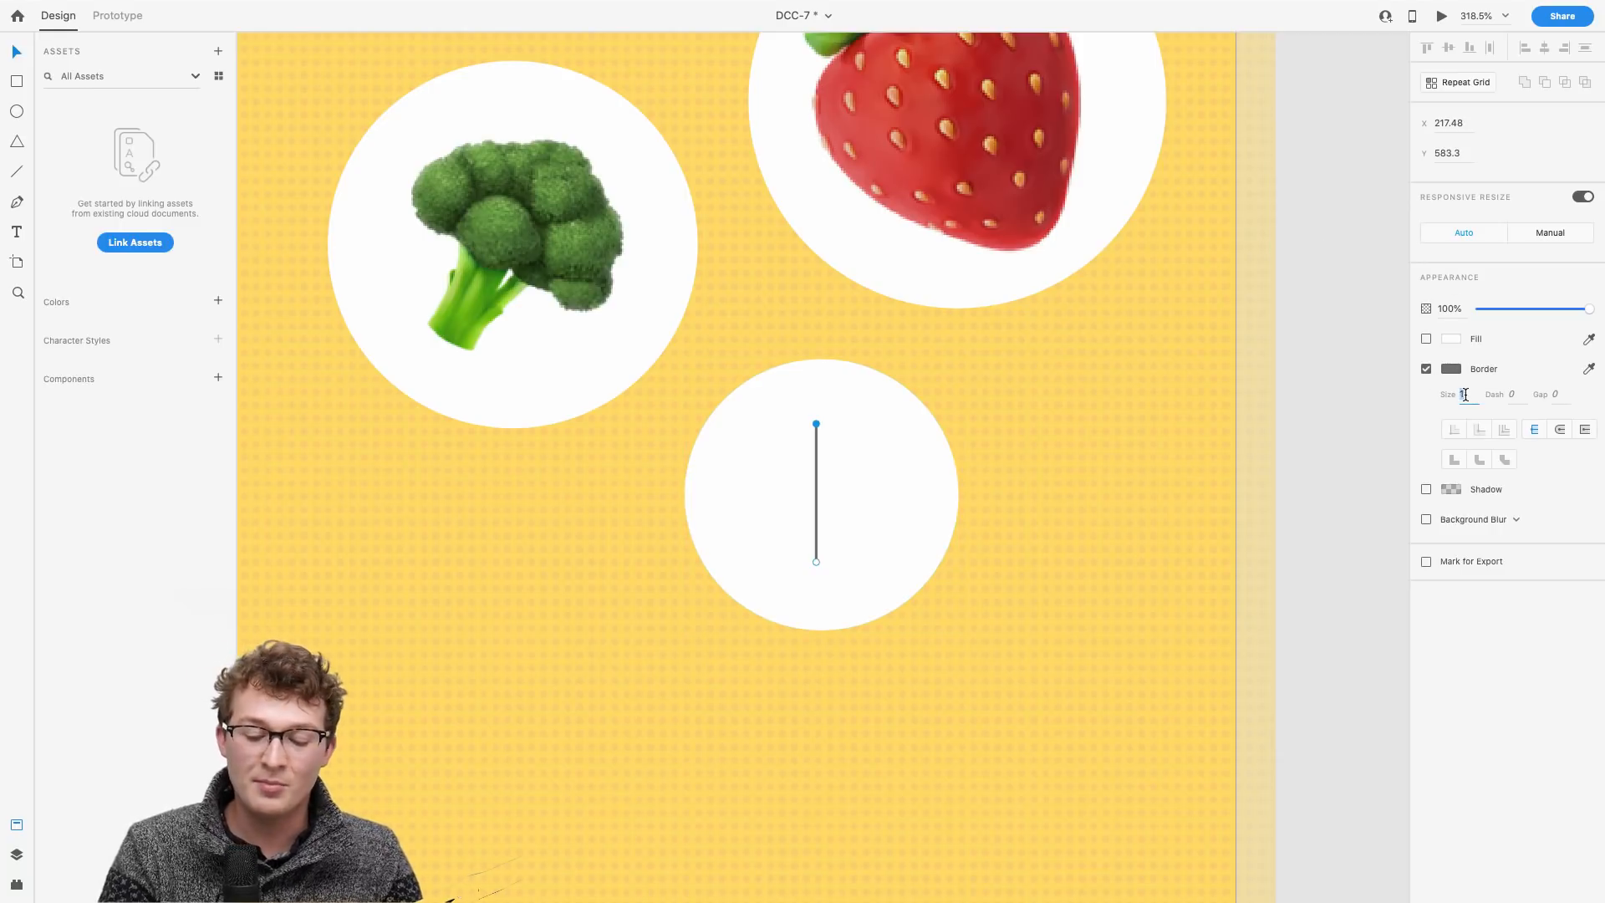
pyautogui.write('9')
pyautogui.press('Return')
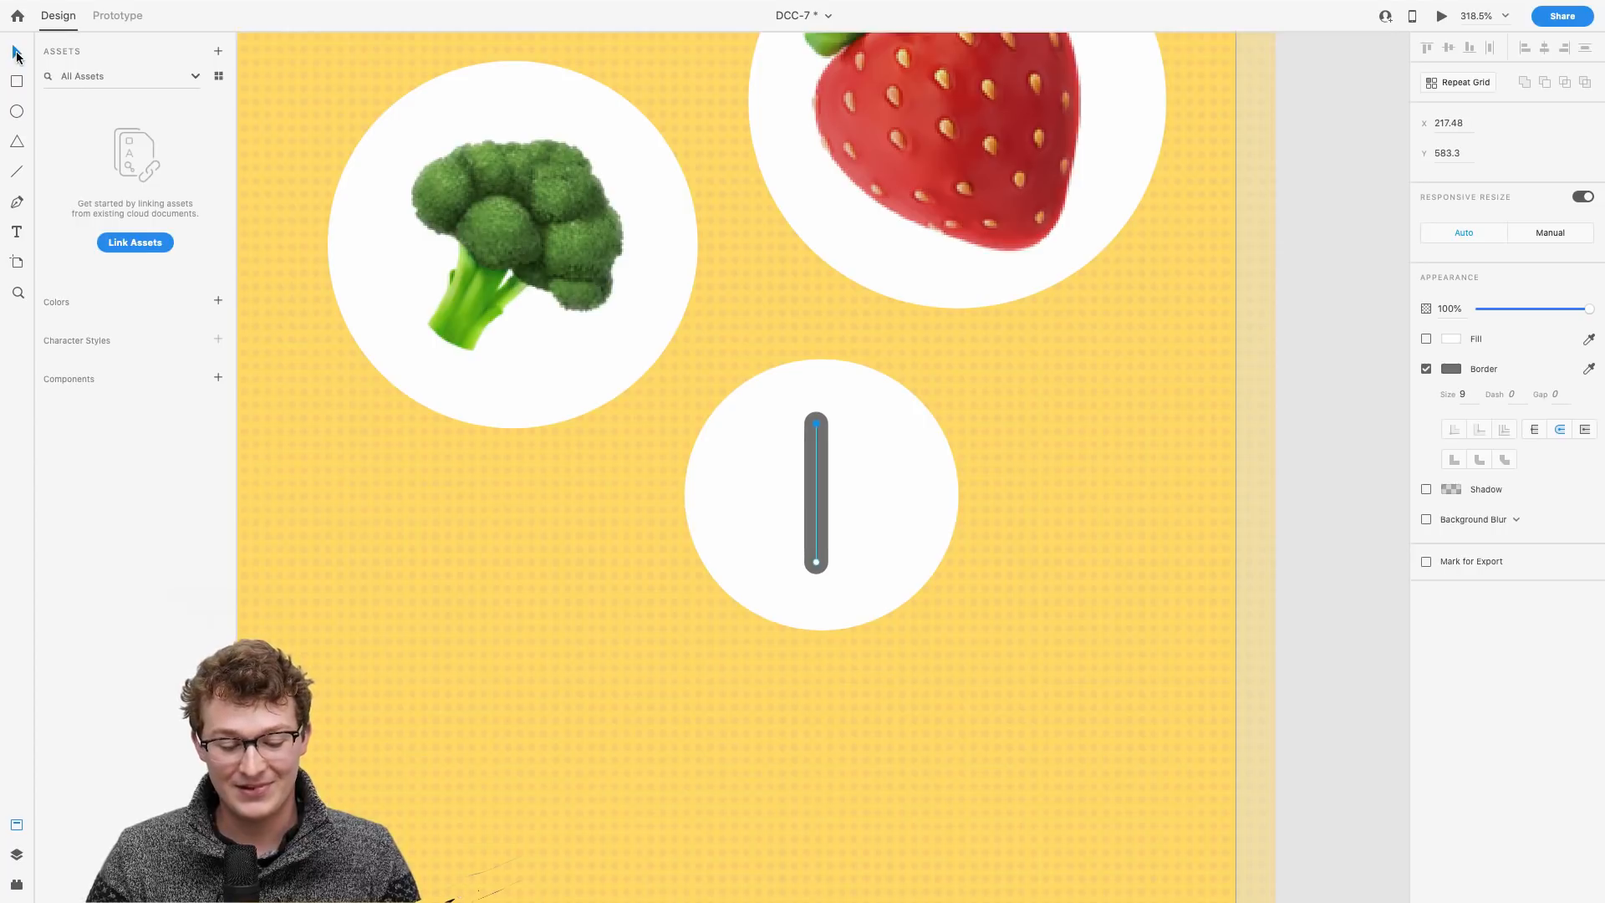
# Step: Centre the vertical line within its white circle at X 219.48, Y 584.3
pyautogui.press('Escape')
pyautogui.press('Right')
pyautogui.press('Right')
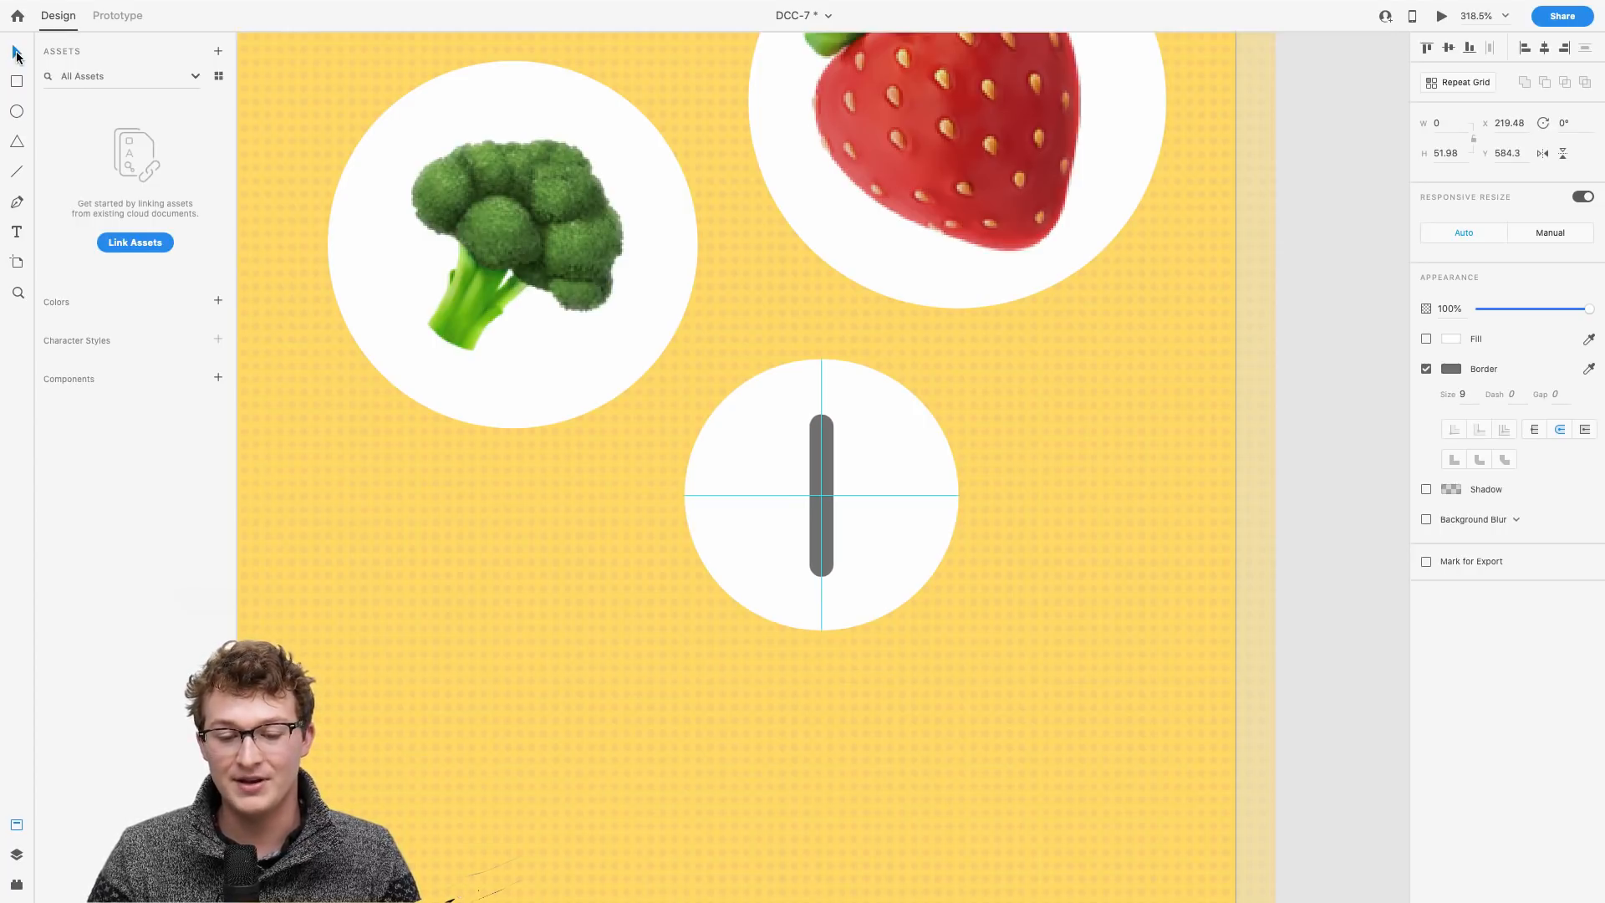
pyautogui.press('l')
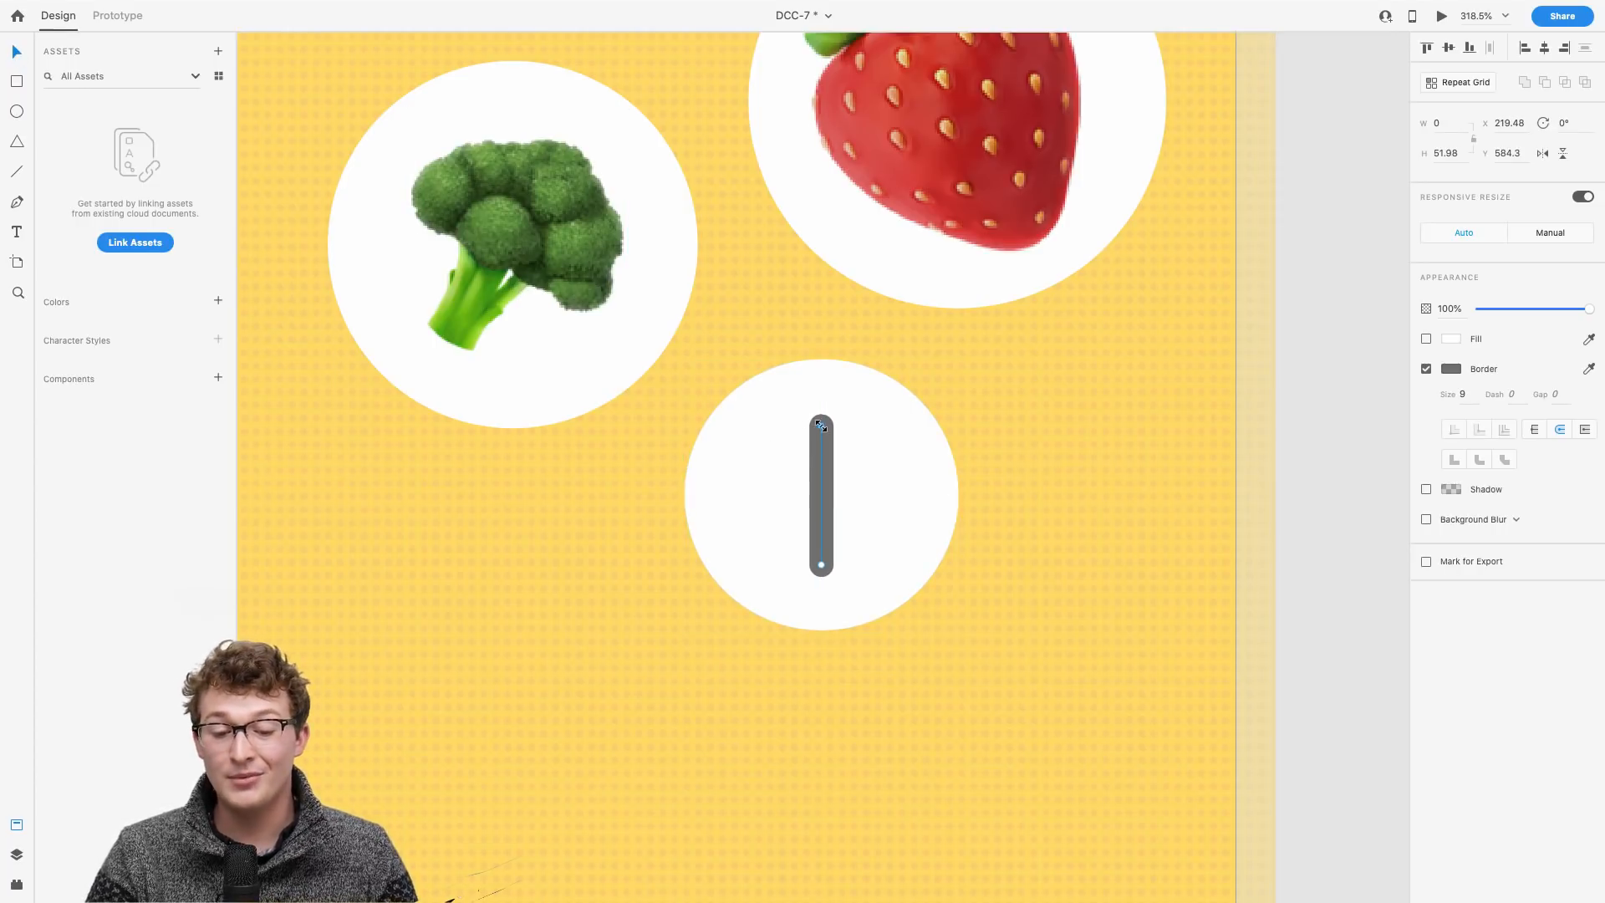
# Step: Make a copy of the vertical line rotated 90° to form a plus sign
pyautogui.moveTo(885, 496); pyautogui.dragTo(884, 456)
pyautogui.hotkey('ctrl', 'z')
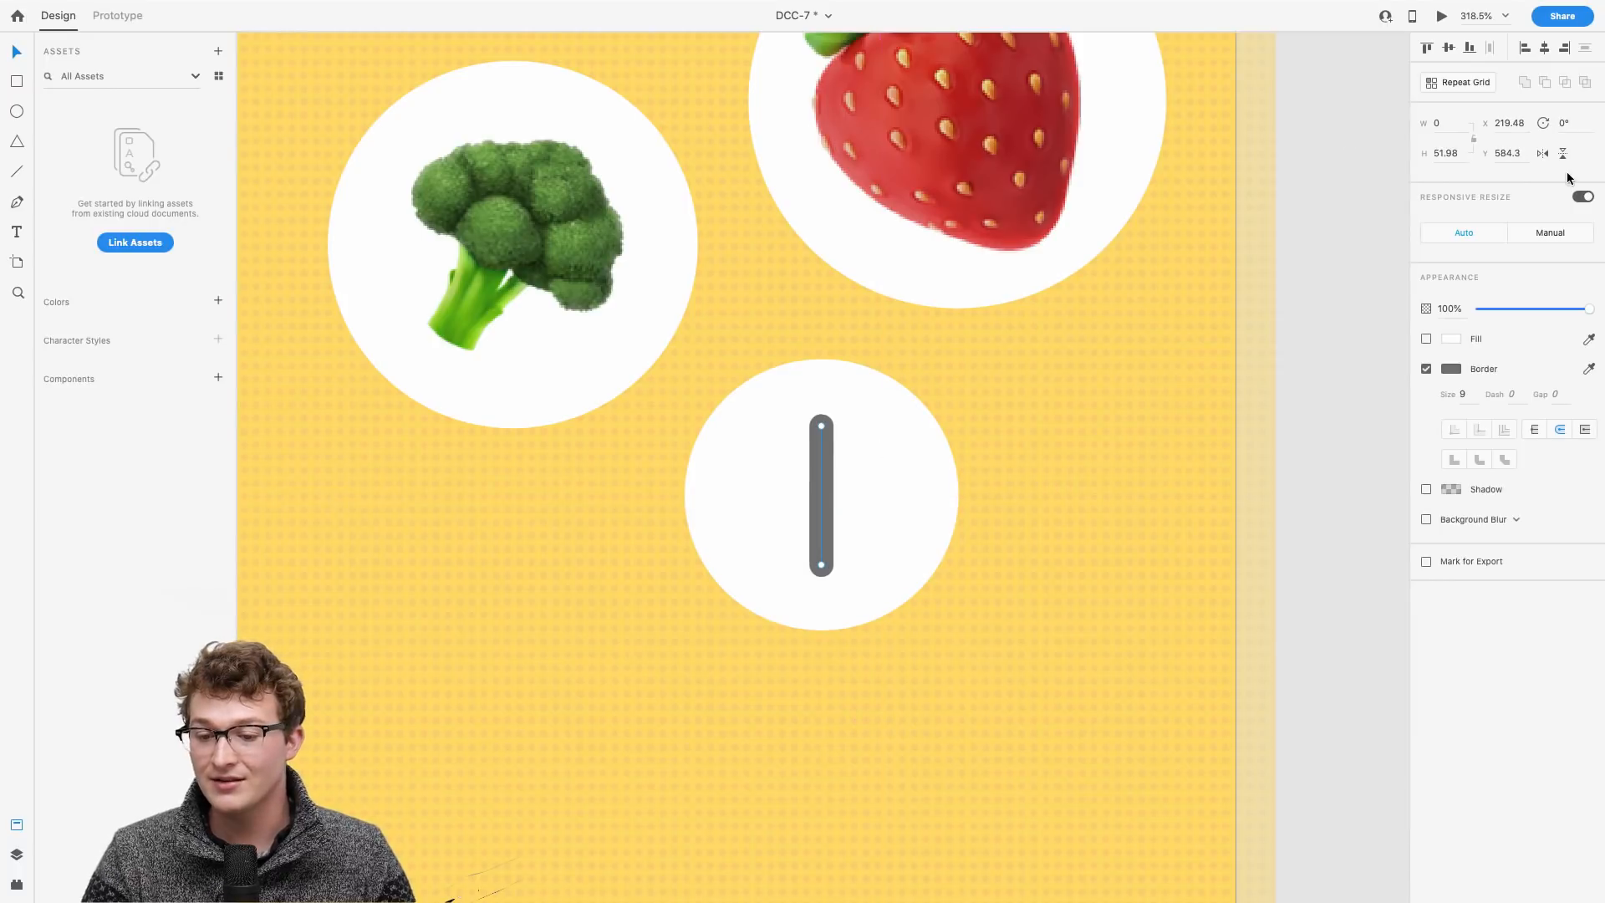
pyautogui.click(1564, 123)
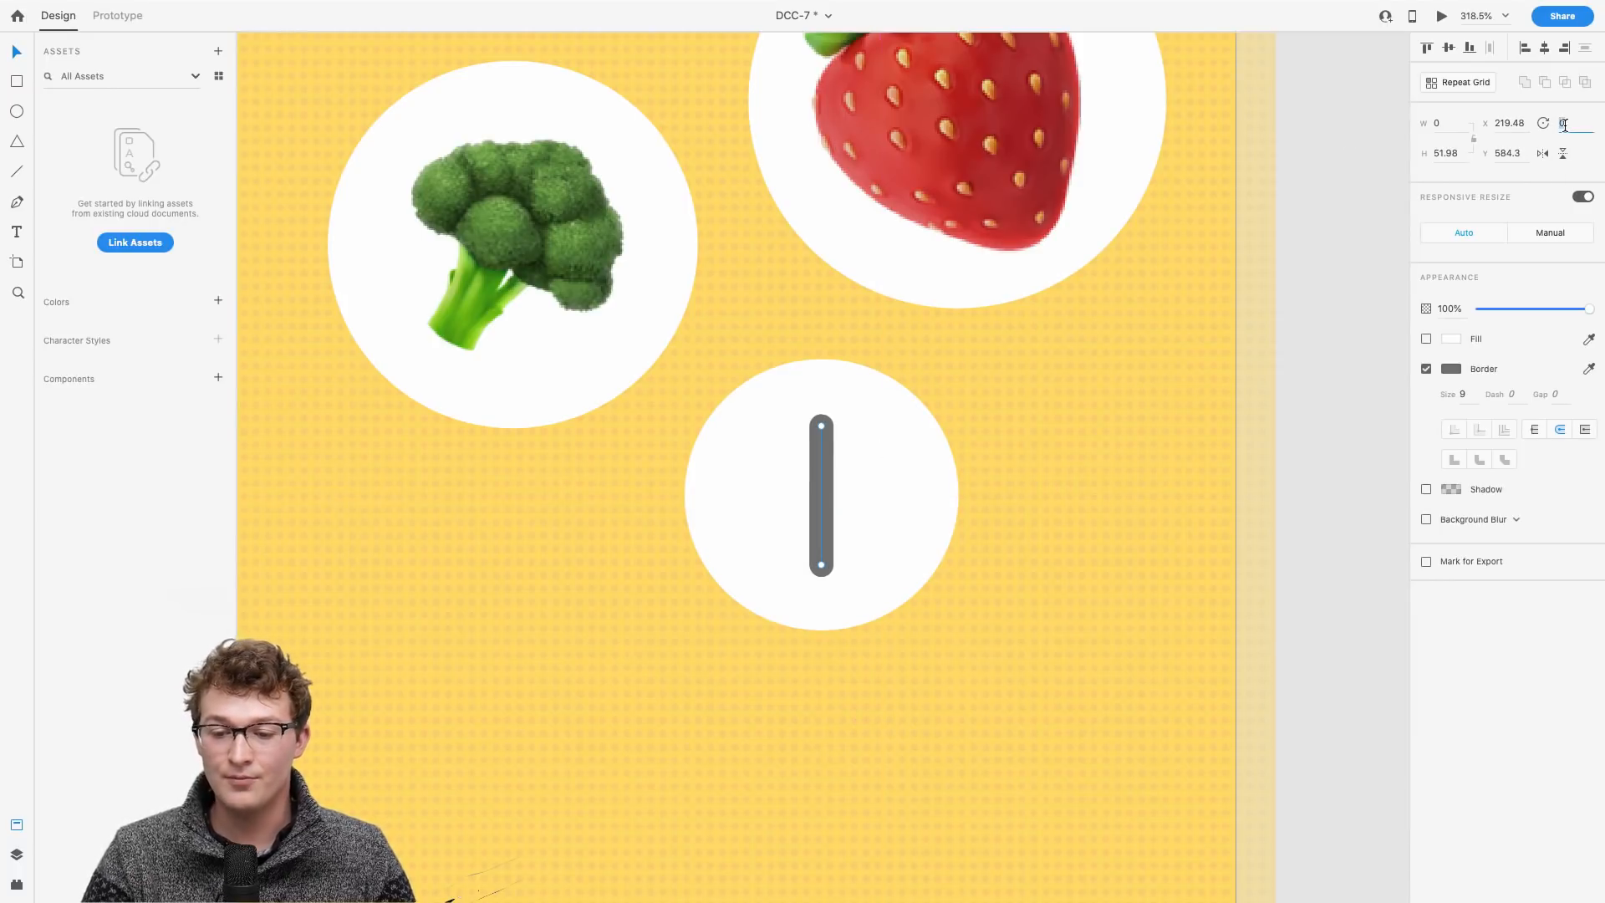
pyautogui.write('90')
pyautogui.press('Return')
pyautogui.click(1172, 423)
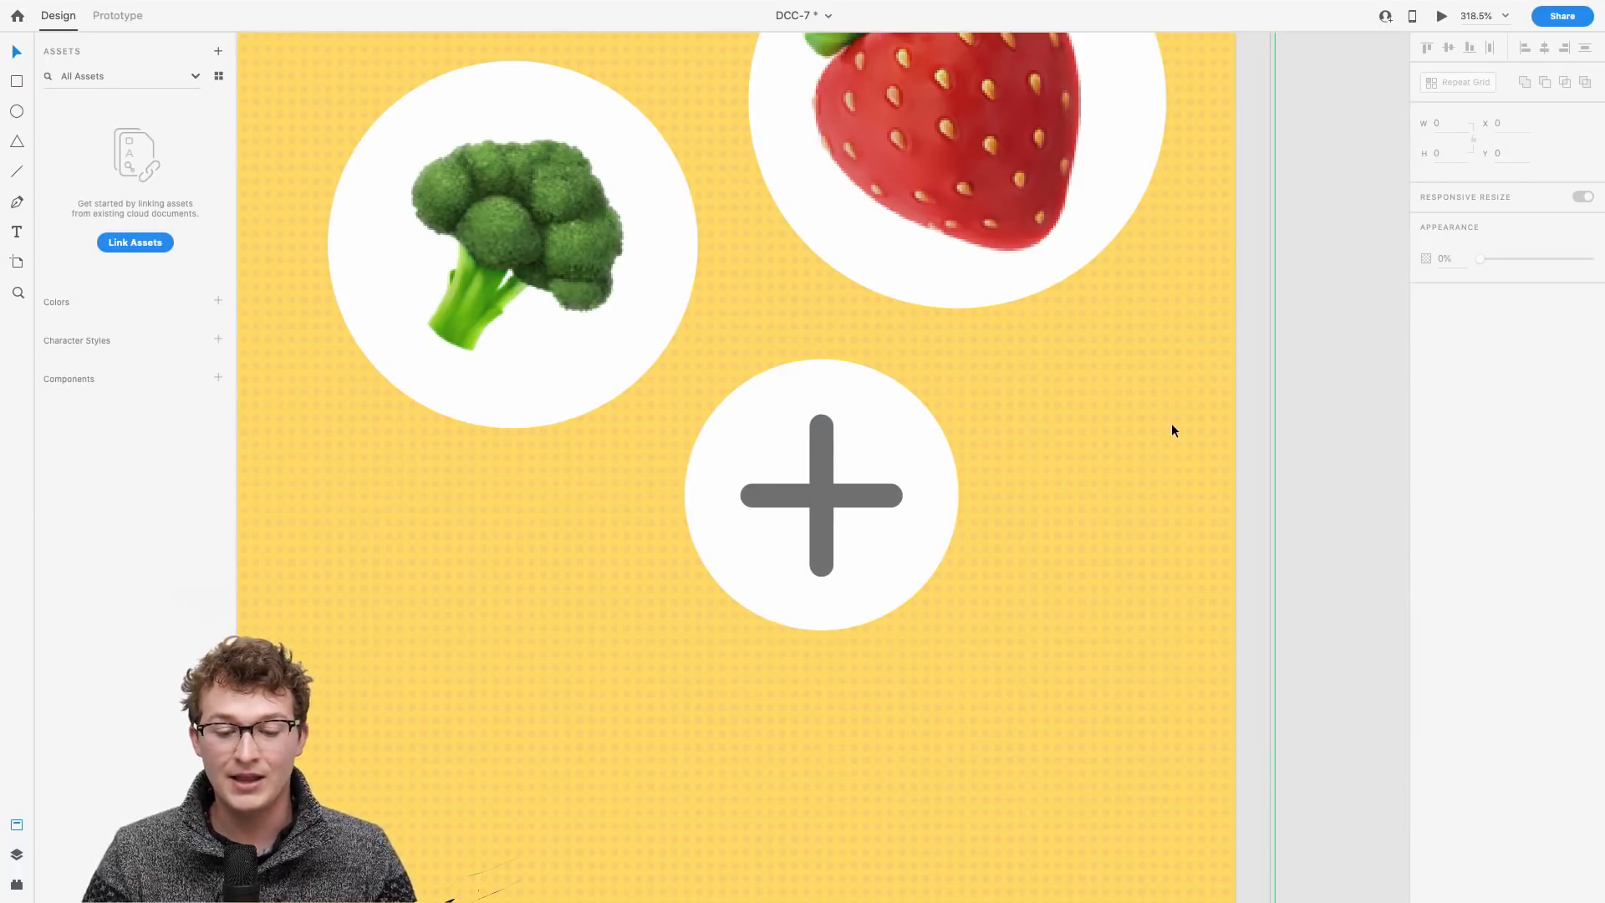
# Step: Group the two lines of the plus sign and set their border colour to light grey #ACACAC
pyautogui.click(821, 473)
pyautogui.keyDown('shift'); pyautogui.click(783, 494); pyautogui.keyUp('shift')
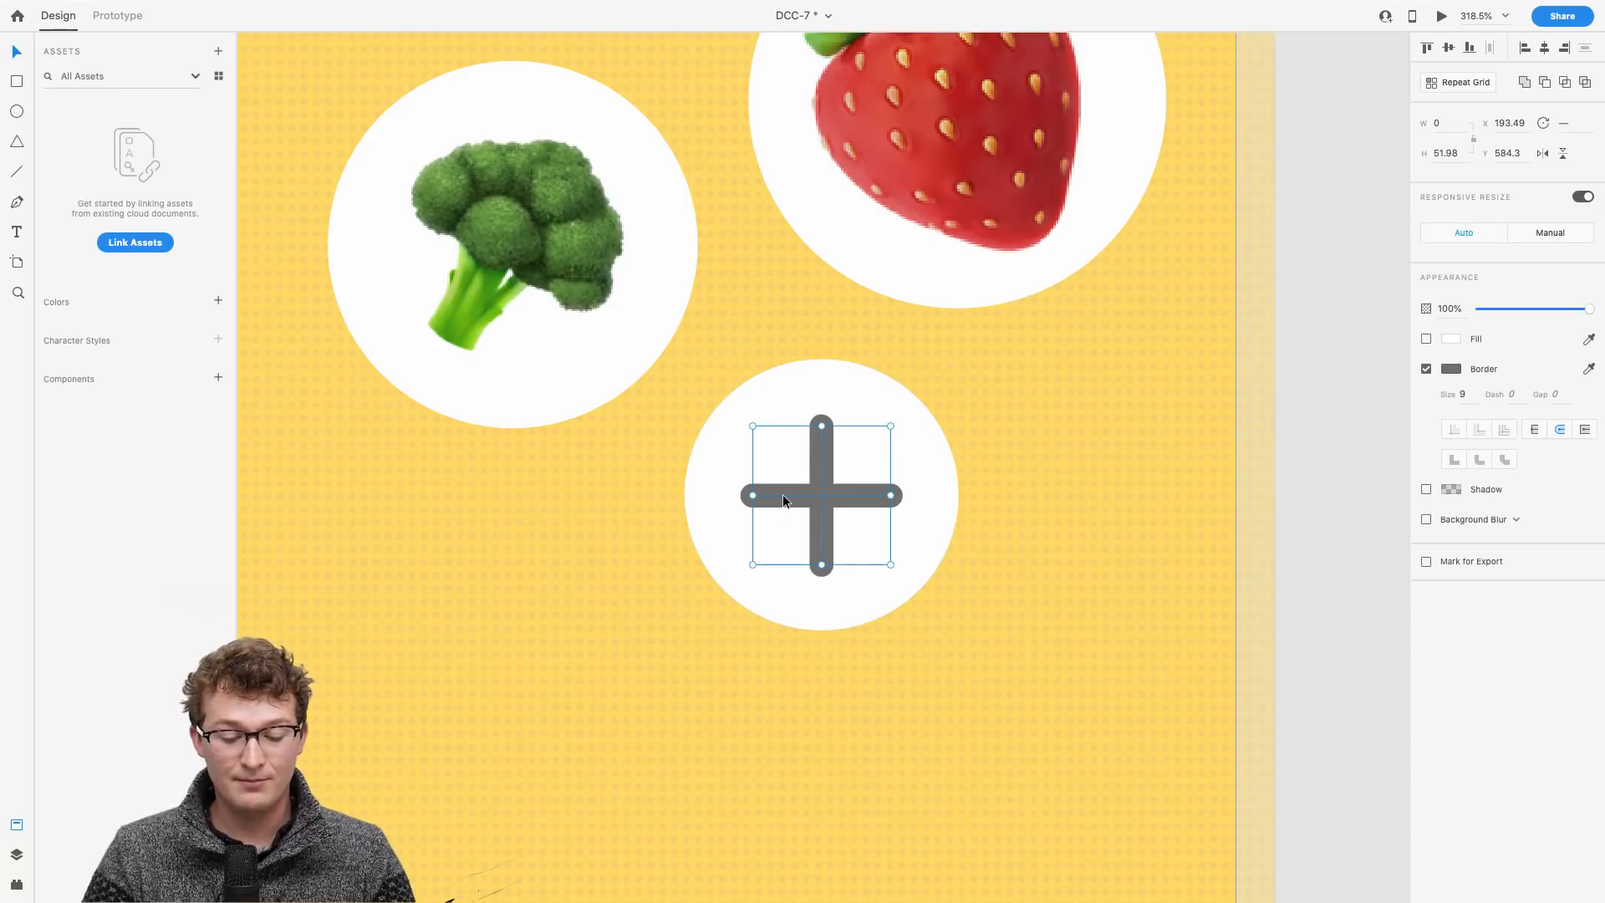
pyautogui.click(1451, 369)
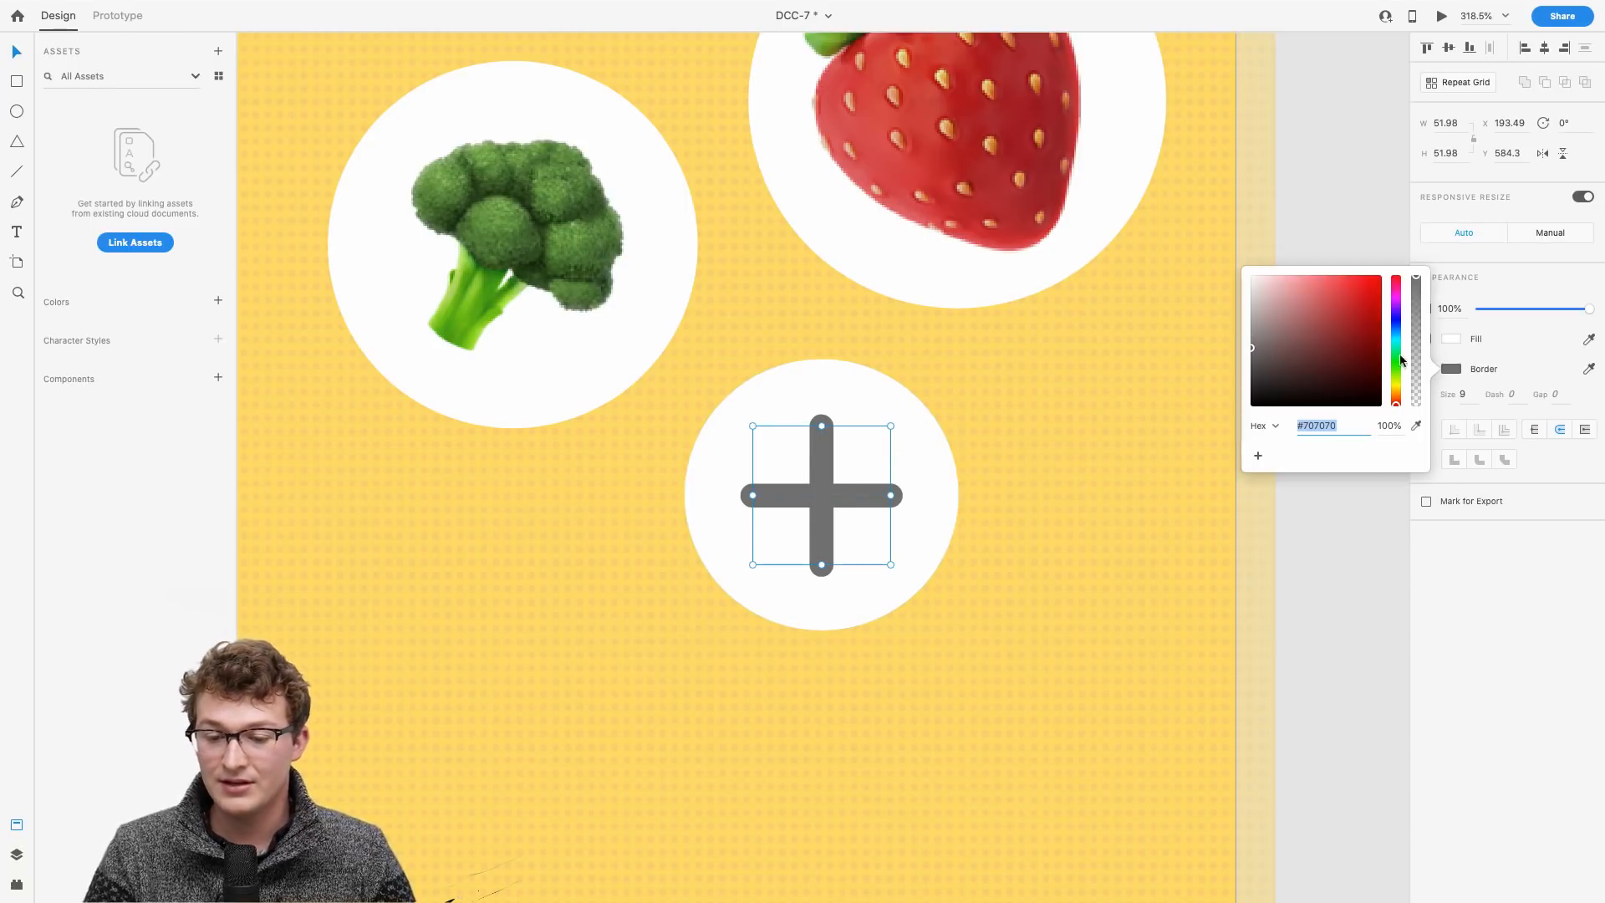
pyautogui.moveTo(1258, 351)
pyautogui.mouseDown()
pyautogui.moveTo(1204, 393)
pyautogui.moveTo(1202, 366)
pyautogui.mouseUp()
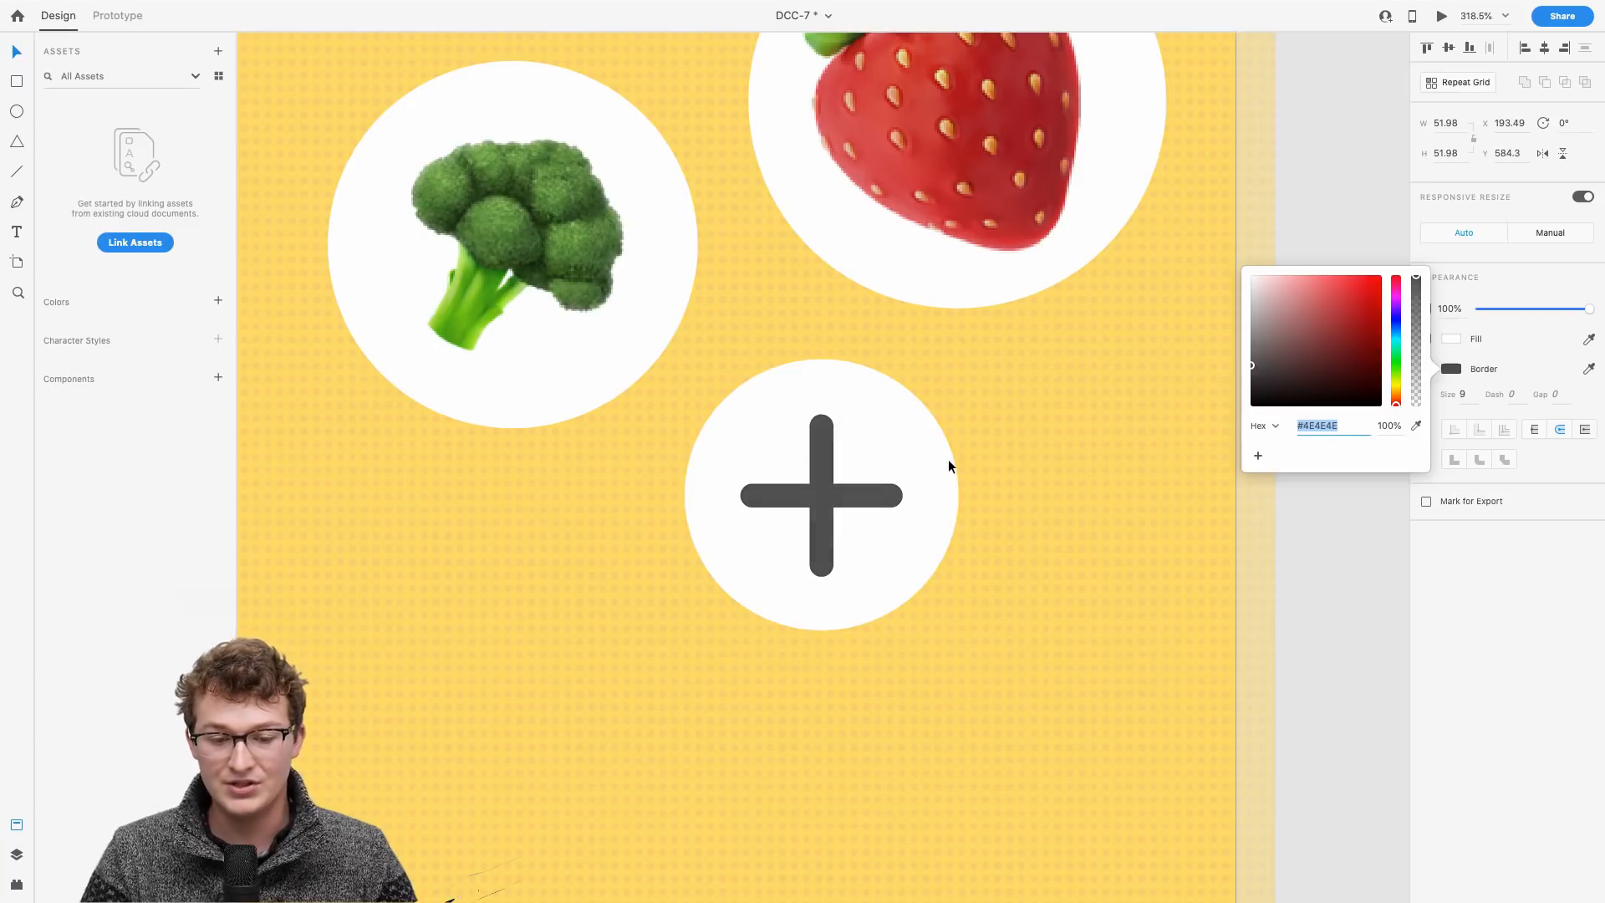
pyautogui.scroll(-5, 947, 459)
pyautogui.click(1394, 370)
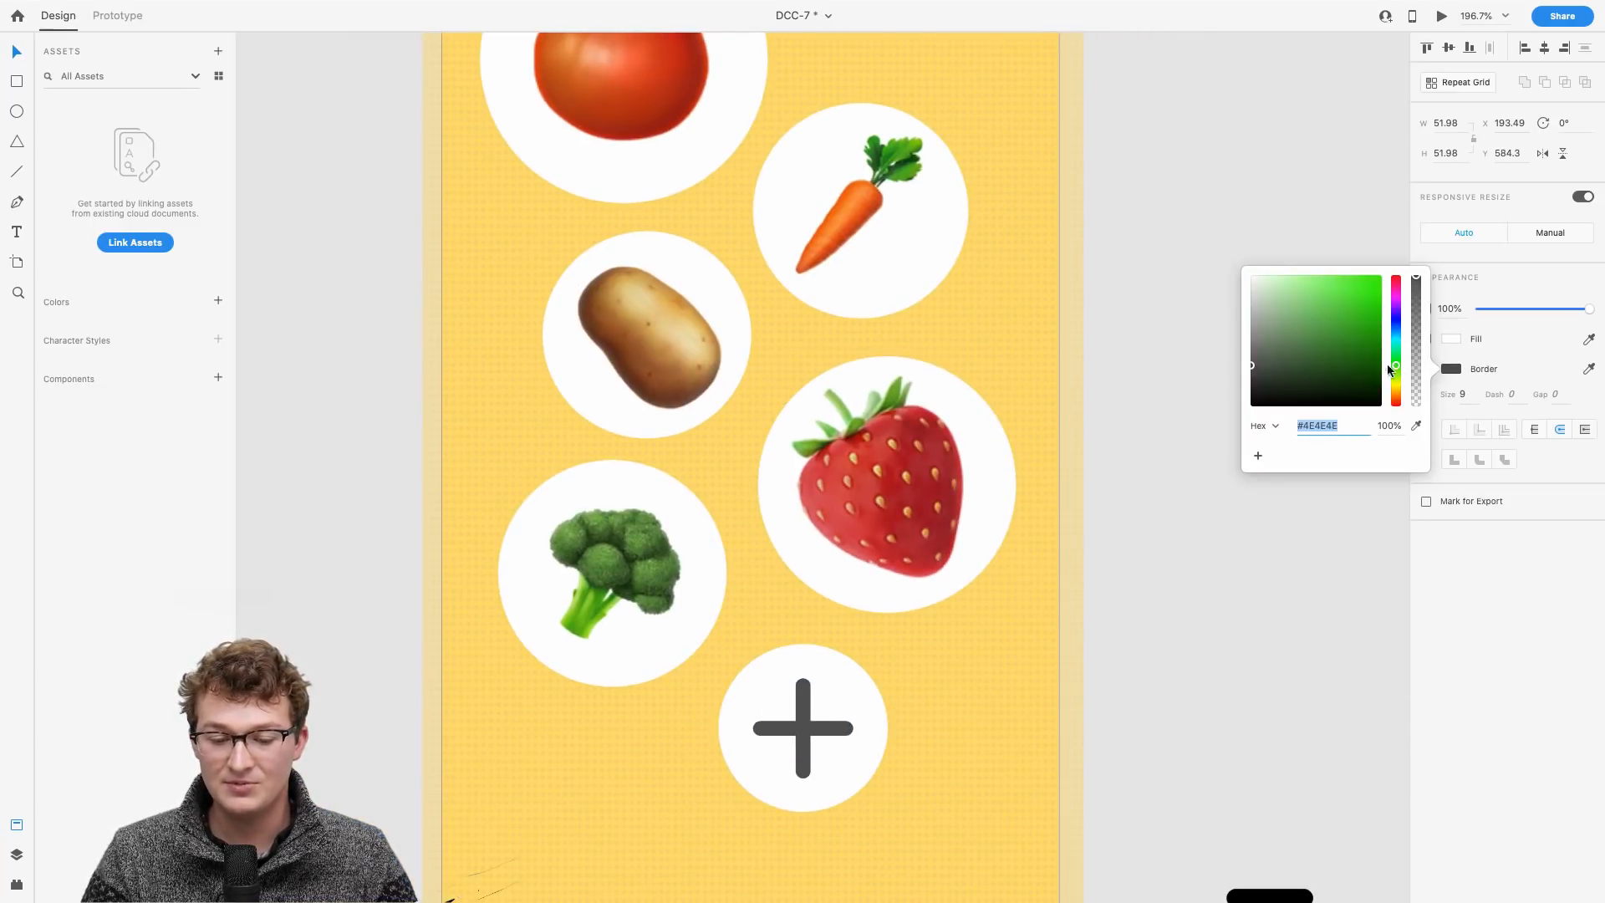
pyautogui.moveTo(1387, 365)
pyautogui.mouseDown()
pyautogui.moveTo(1398, 270)
pyautogui.moveTo(1392, 328)
pyautogui.moveTo(1179, 313)
pyautogui.mouseUp()
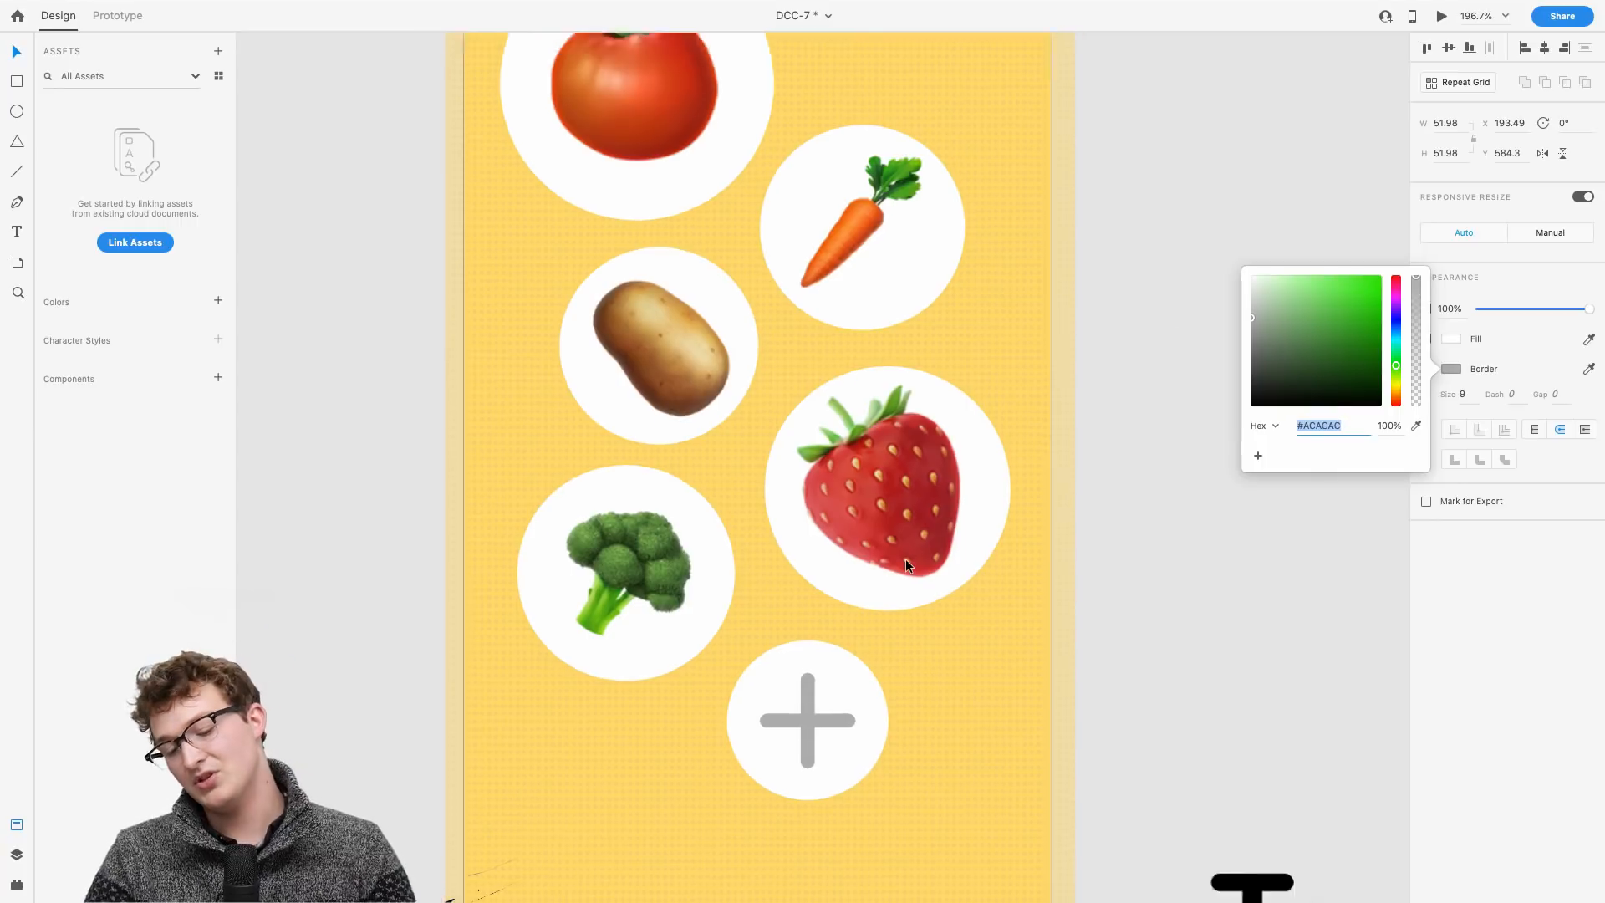
# Step: Shrink the plus sign to about 36.5 by 36.5 around its centre and group it with its white circle
pyautogui.scroll(-5, 906, 560)
pyautogui.scroll(8, 907, 560)
pyautogui.scroll(-1, 906, 560)
pyautogui.hscroll(-1, 907, 560)
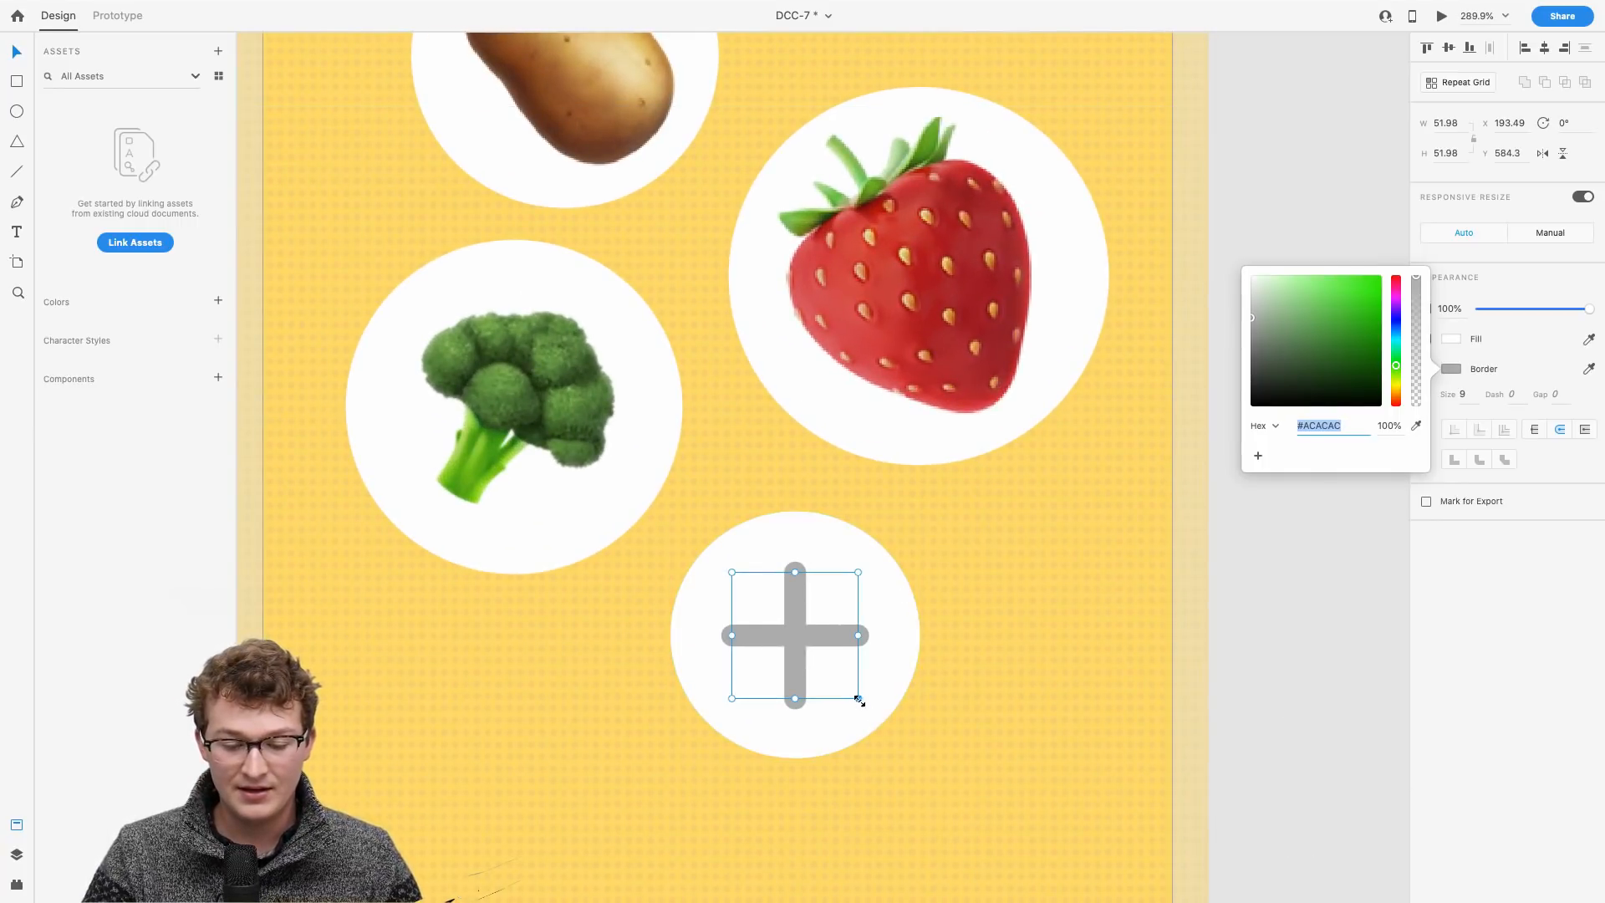
pyautogui.moveTo(859, 700); pyautogui.dragTo(839, 687)
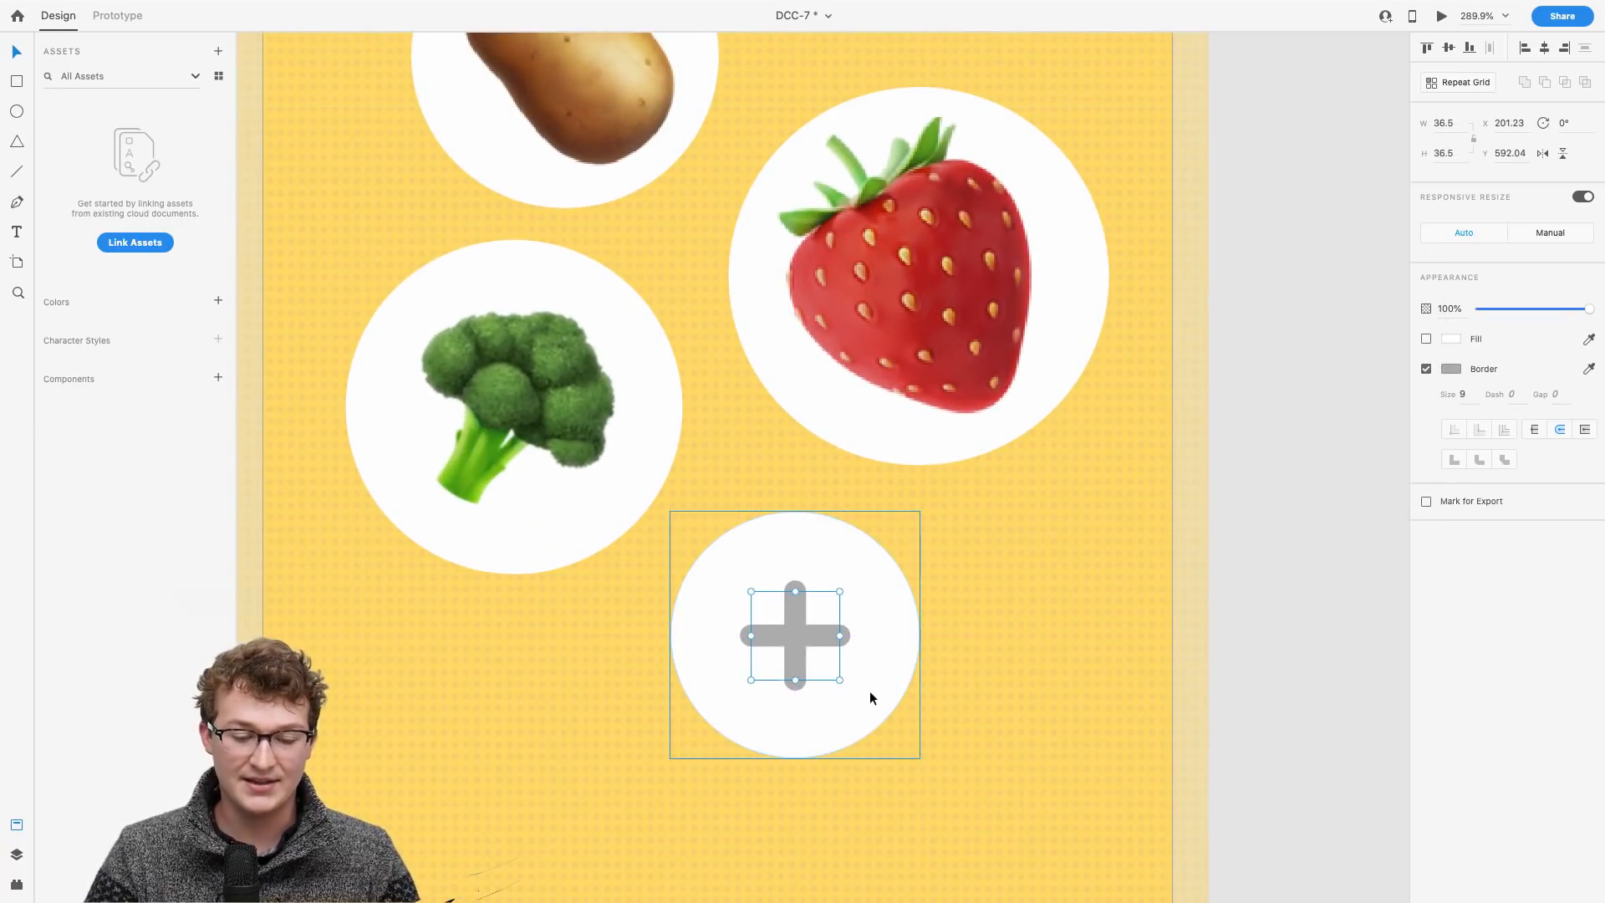
pyautogui.press('Escape')
pyautogui.scroll(-6, 871, 687)
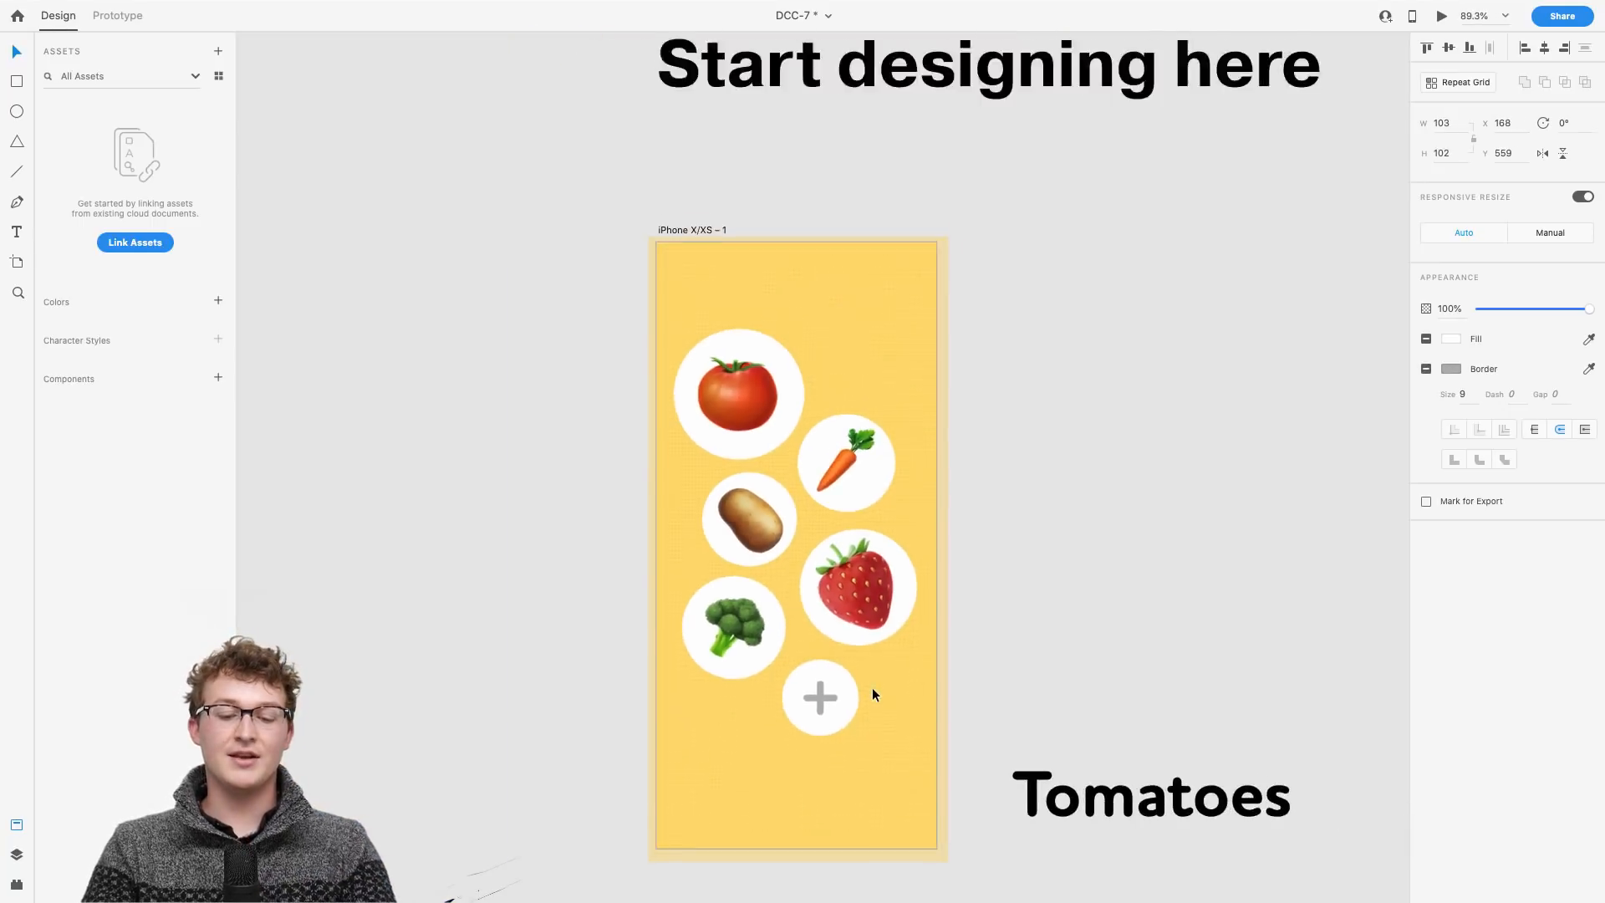
pyautogui.scroll(-2, 871, 687)
# Step: Move the Tomatoes text onto the upper part of the artboard, above the produce, at about X 1, Y 18
pyautogui.moveTo(1035, 674); pyautogui.dragTo(688, 301)
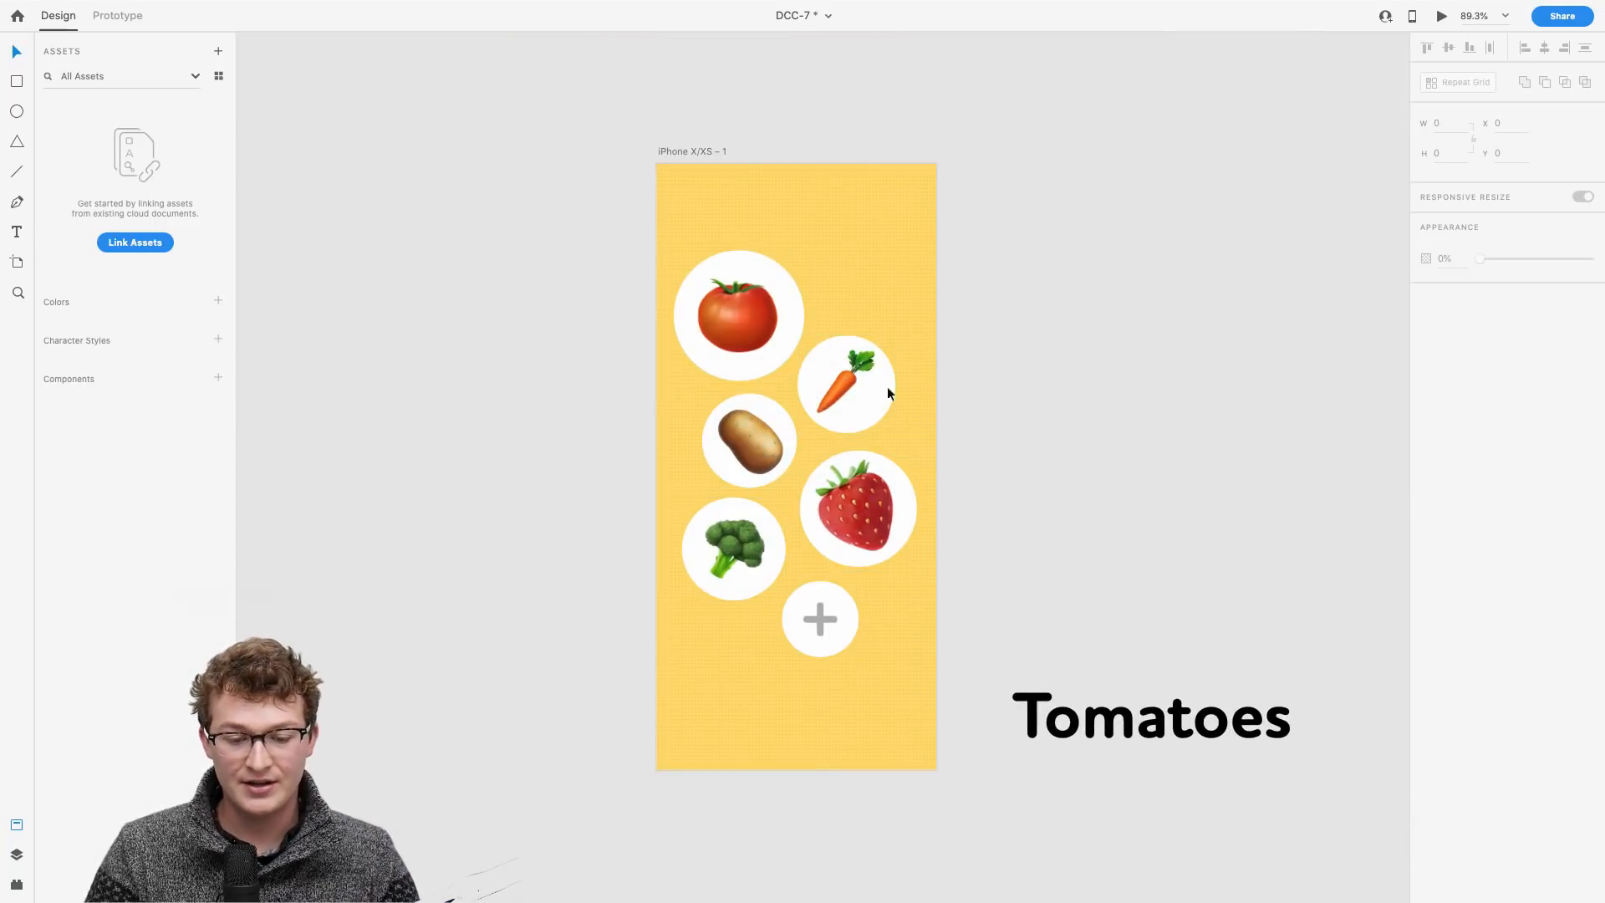
pyautogui.click(1139, 724)
pyautogui.moveTo(1138, 725); pyautogui.dragTo(785, 202)
pyautogui.scroll(5, 785, 204)
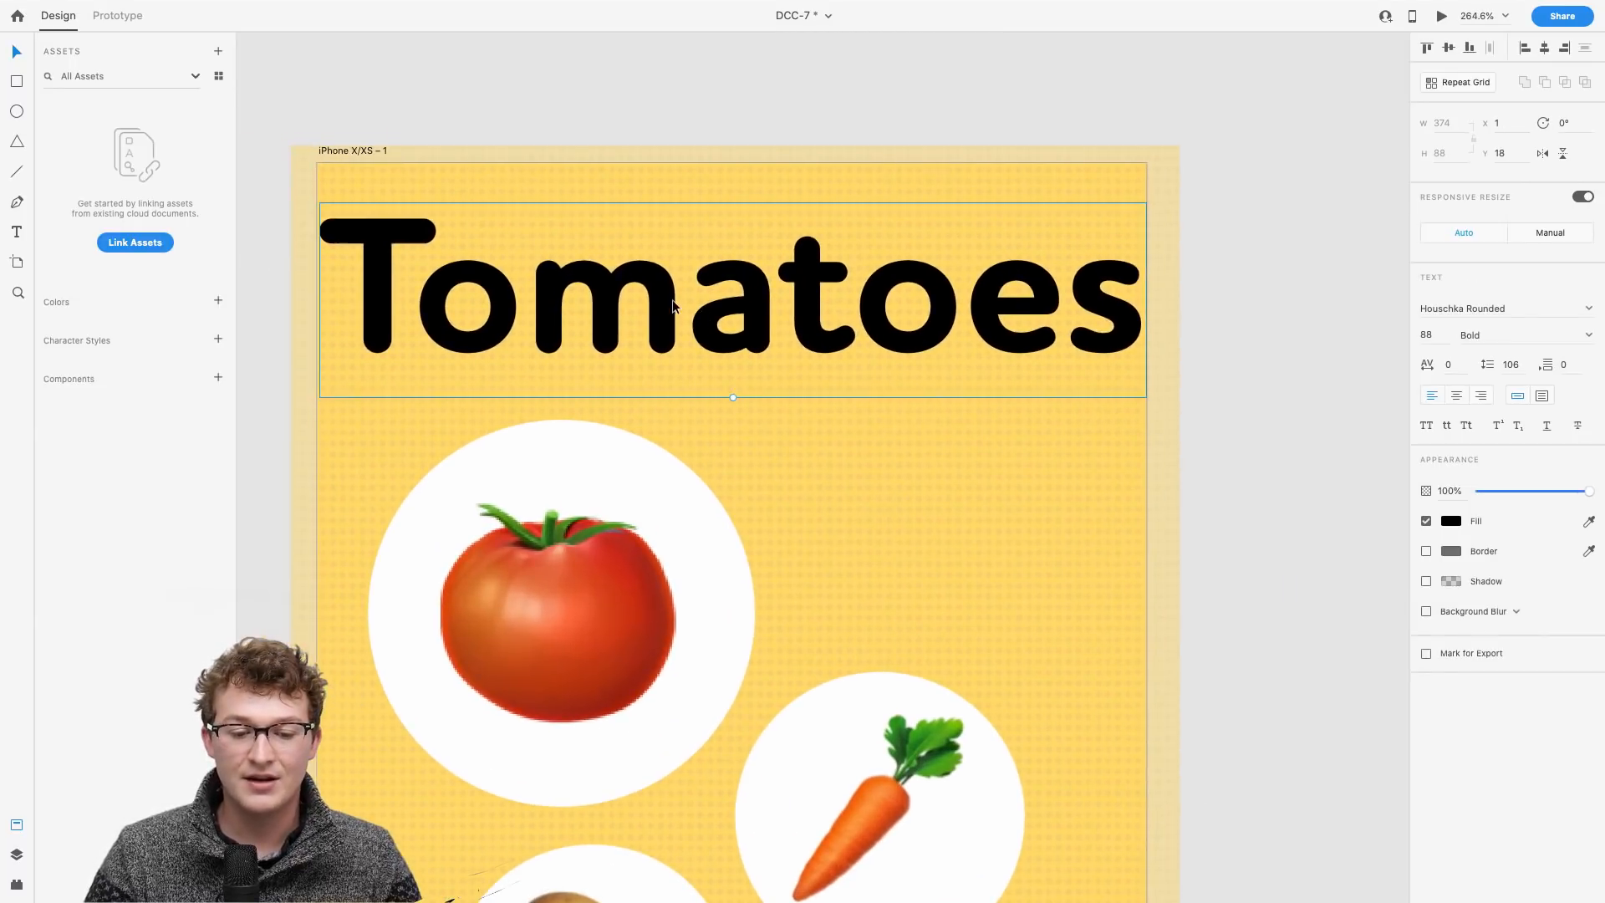
# Step: Replace the Tomatoes heading text with "My Garden", reduce it to size 50 and move it to about X 79, Y 30
pyautogui.doubleClick(674, 304)
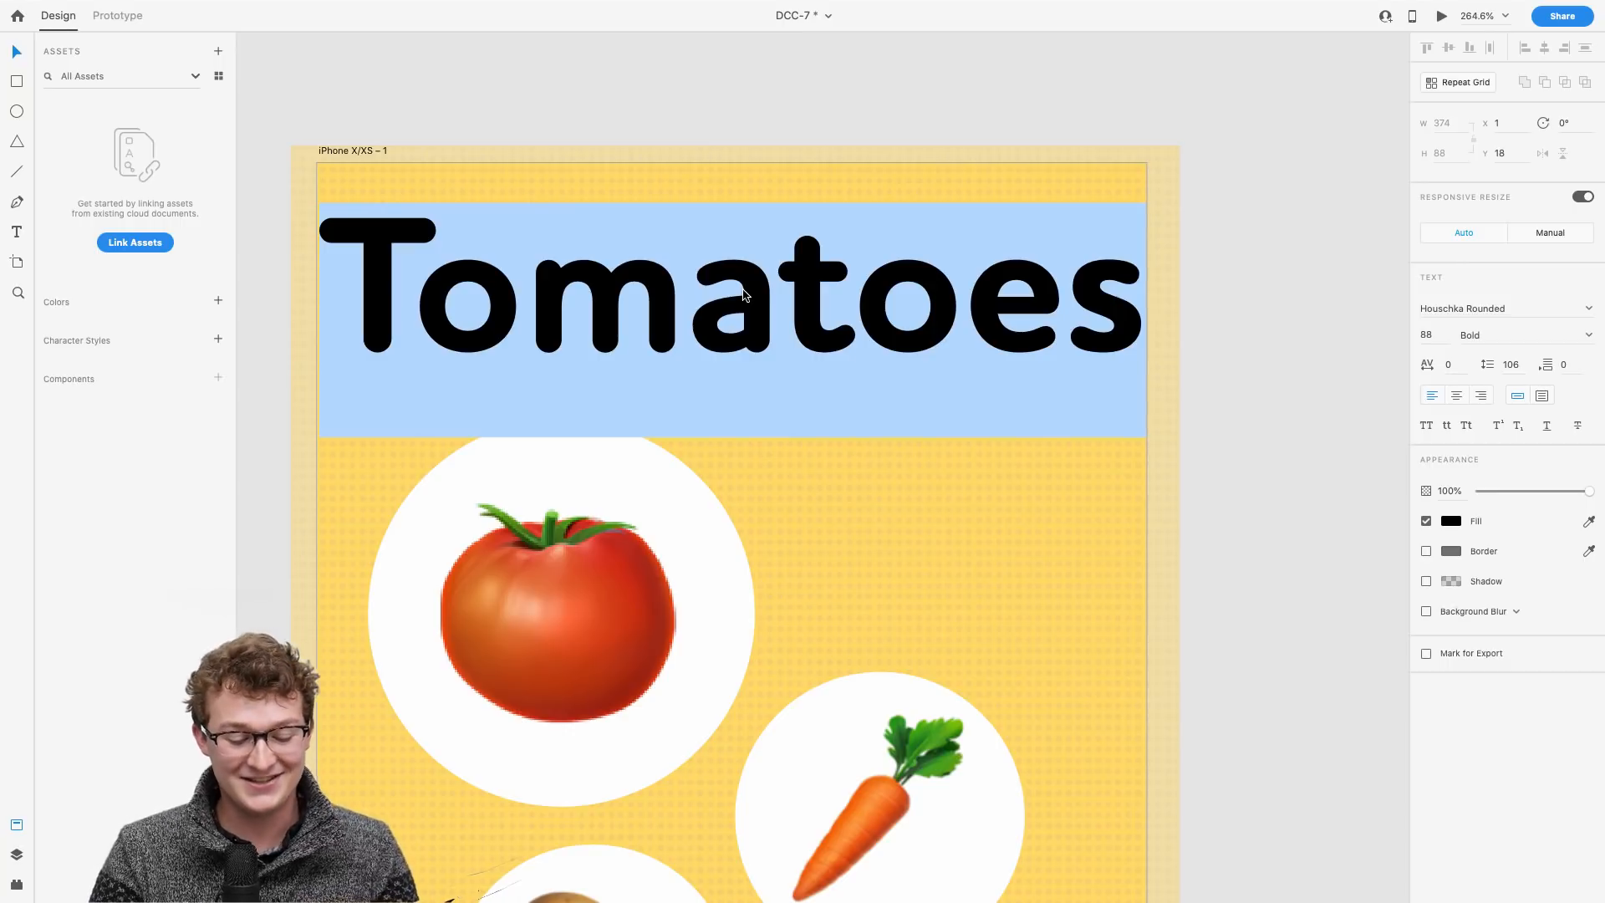
pyautogui.write('My ')
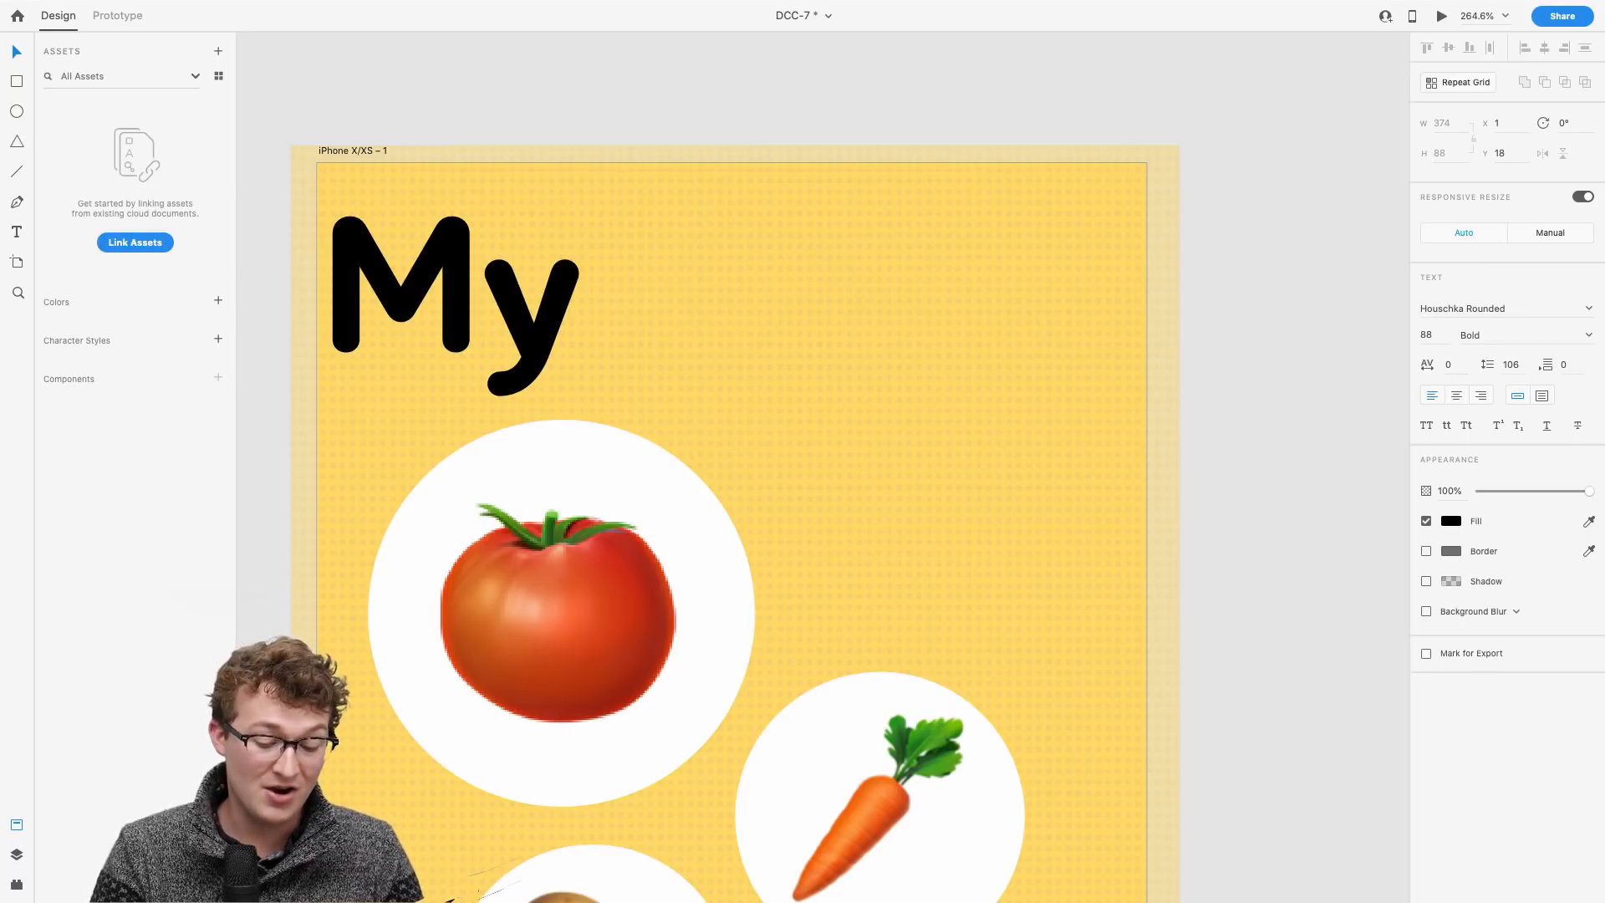
pyautogui.write('Garden')
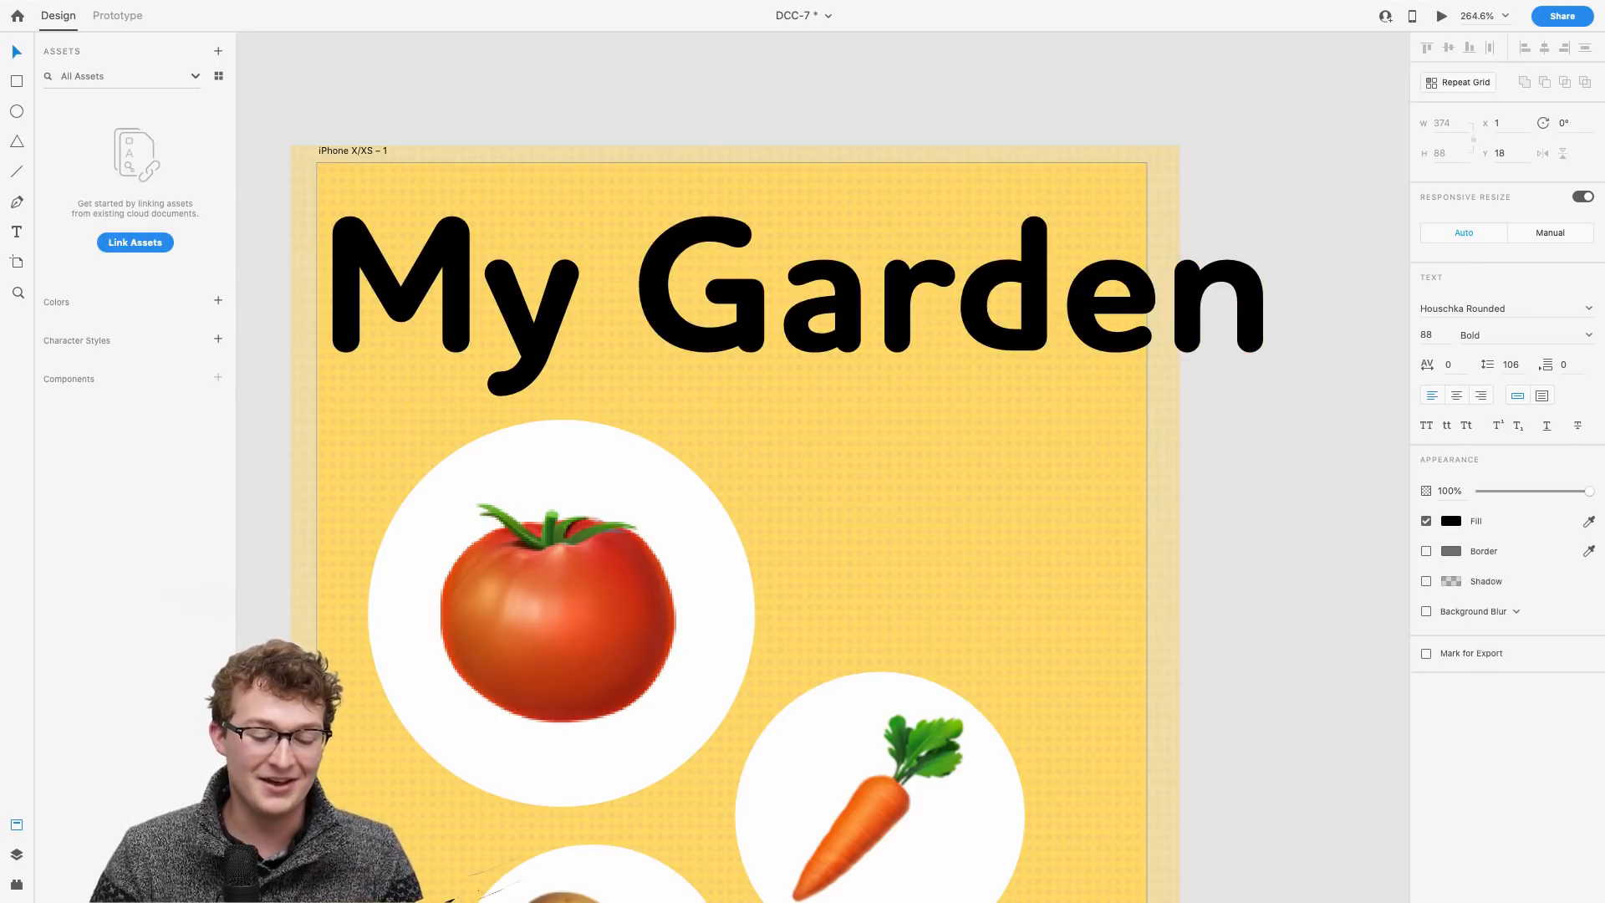
pyautogui.press('Escape')
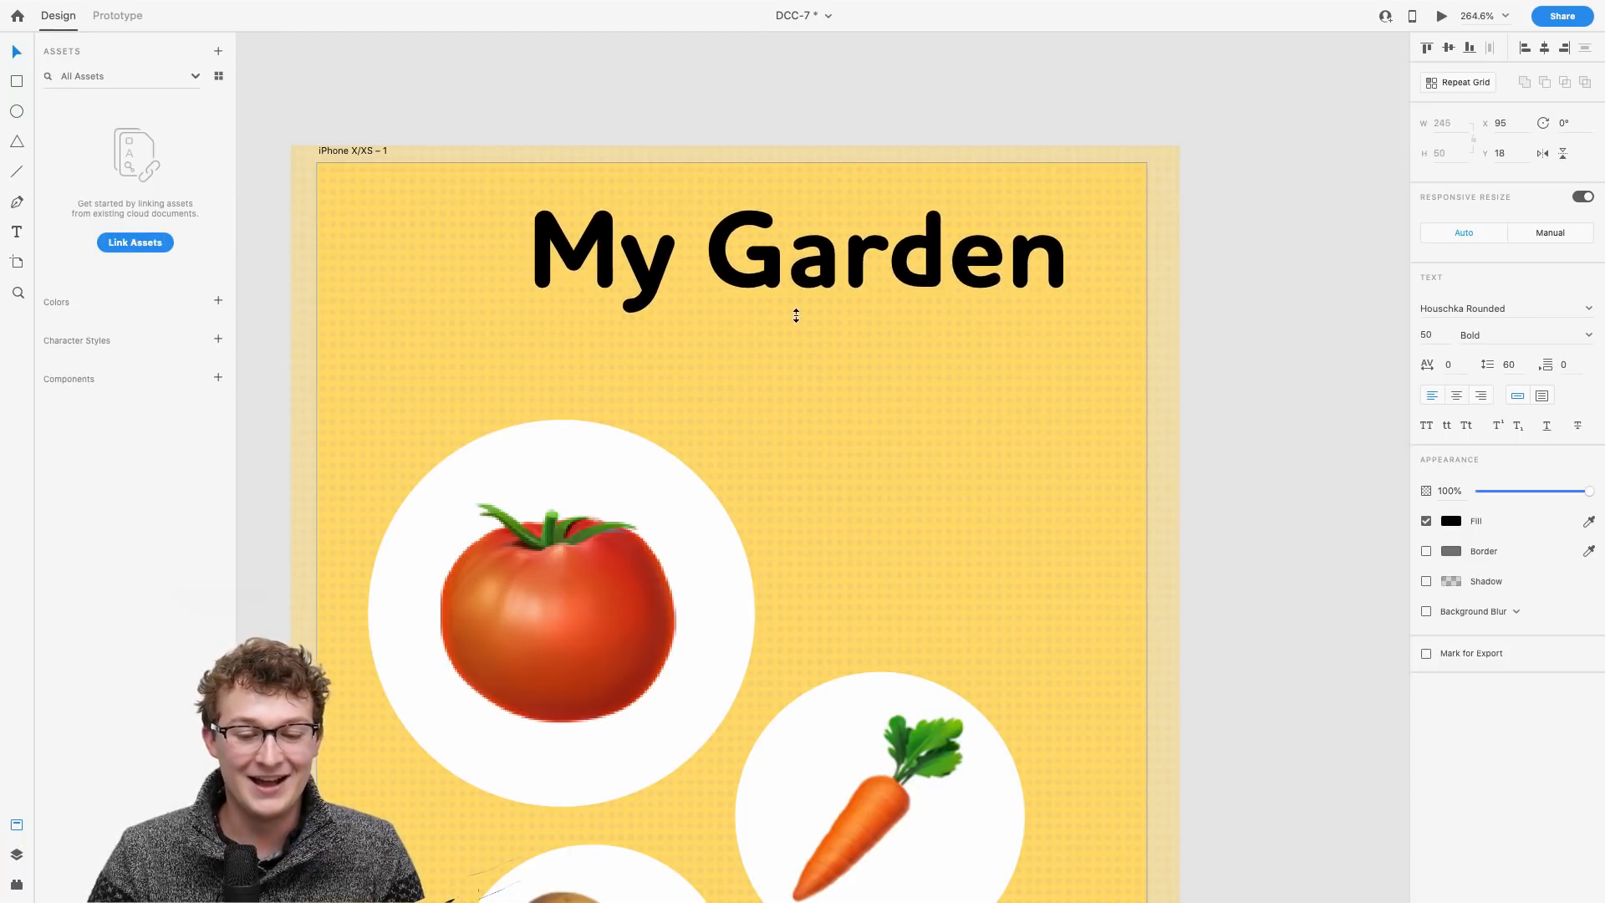
pyautogui.click(805, 281)
pyautogui.moveTo(805, 281); pyautogui.dragTo(770, 309)
# Step: Change the heading text to "Backyard" and move it to about X 97, Y 32 above the produce circles
pyautogui.doubleClick(770, 309)
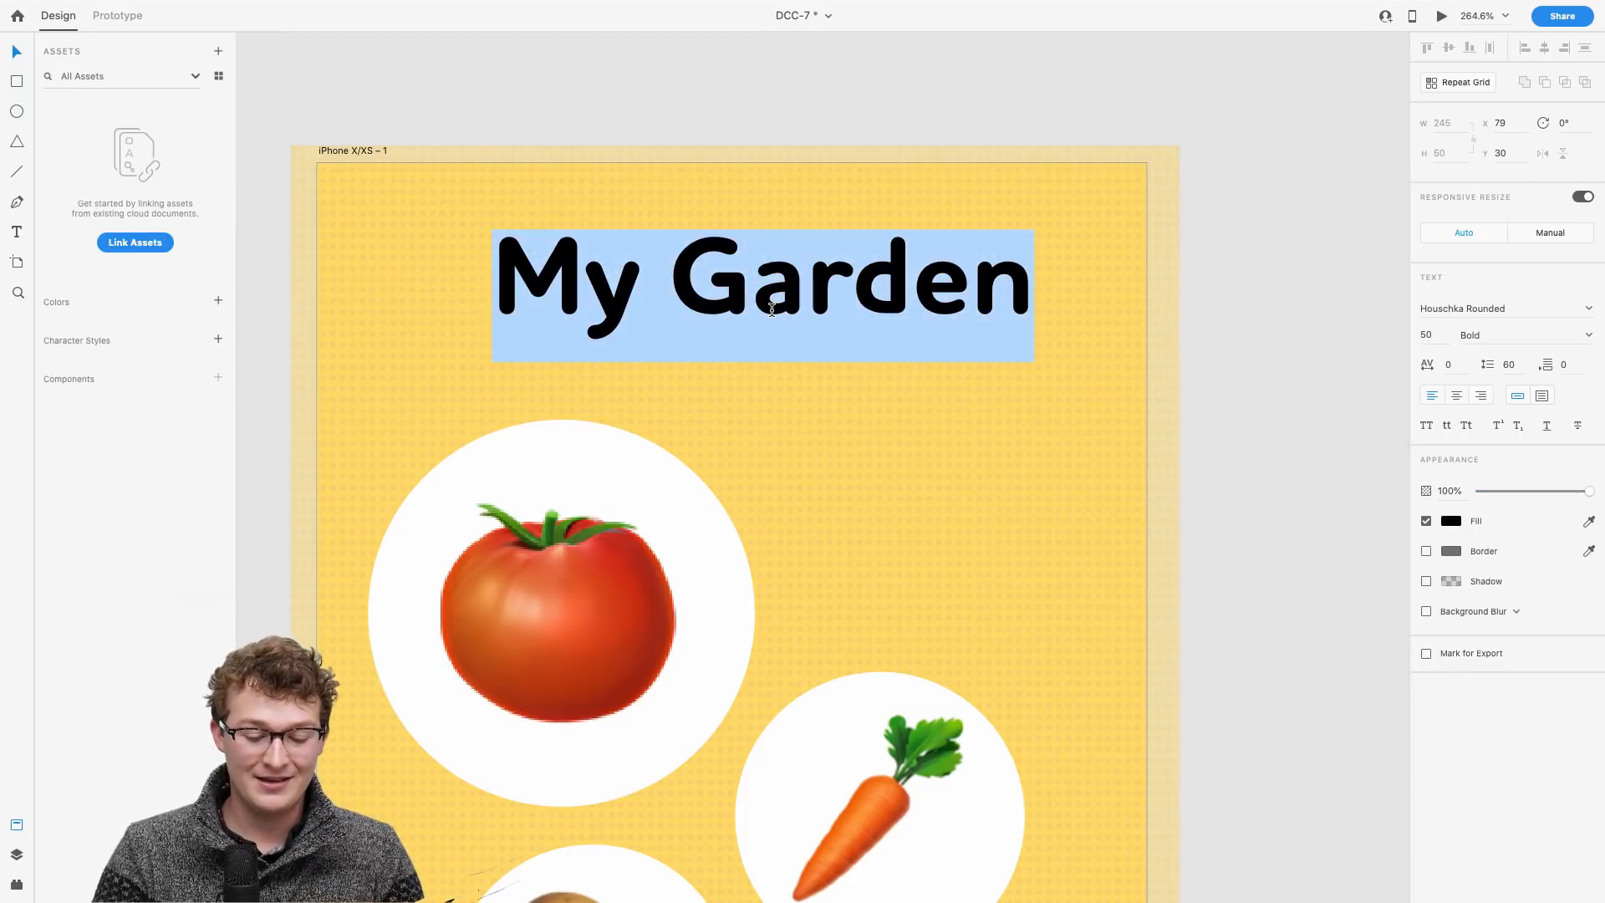
pyautogui.write('Backyard')
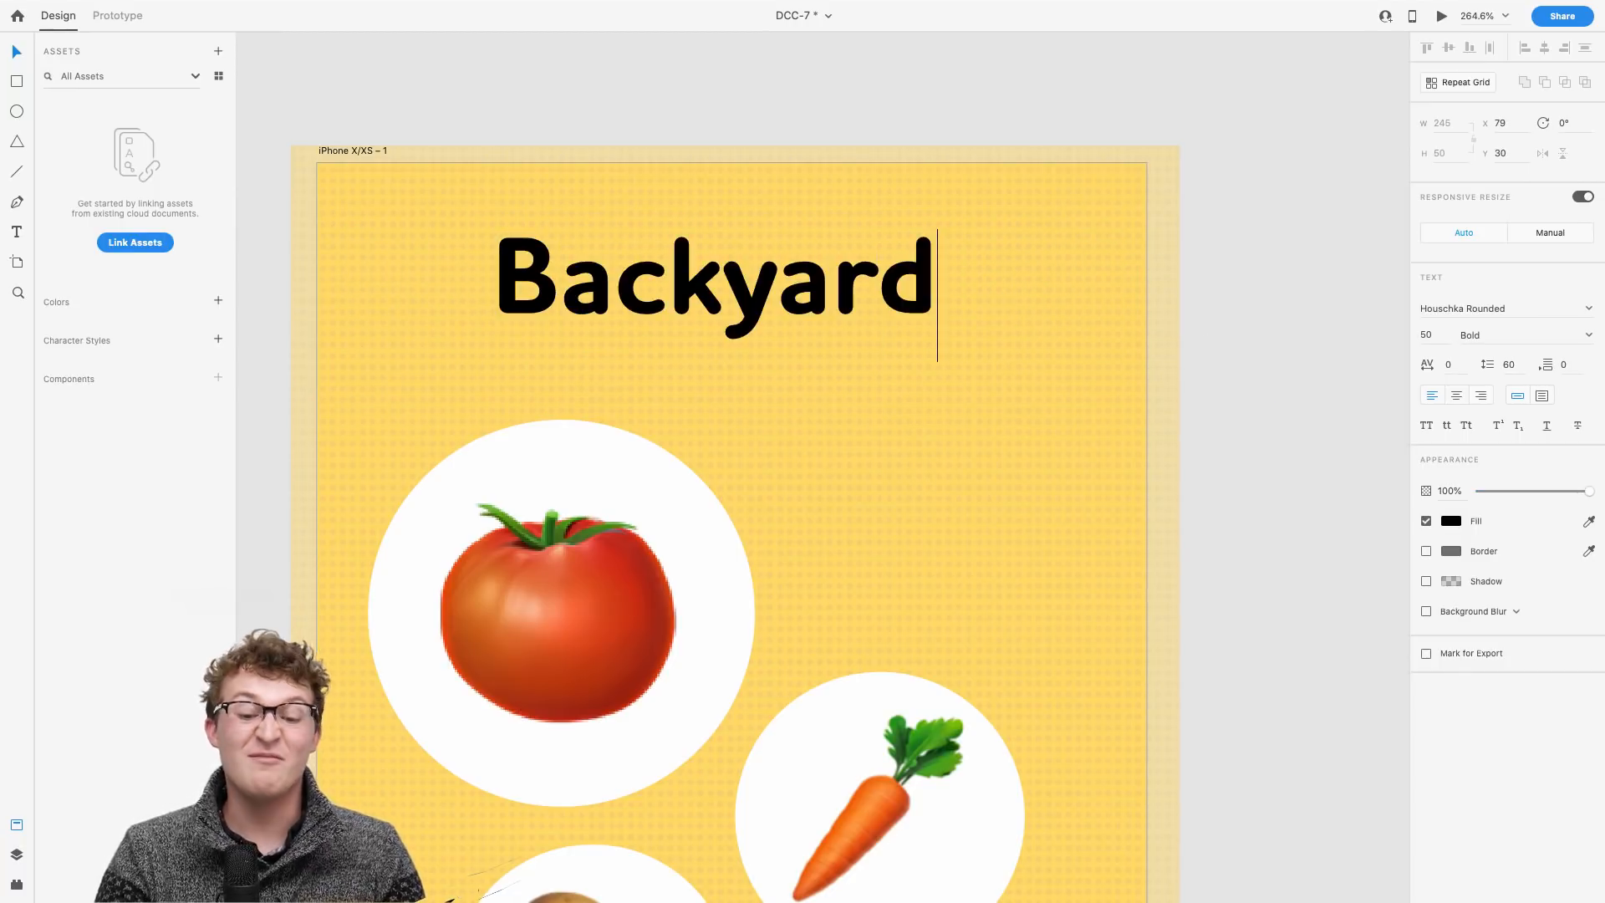
pyautogui.press('Escape')
pyautogui.moveTo(879, 285); pyautogui.dragTo(899, 294)
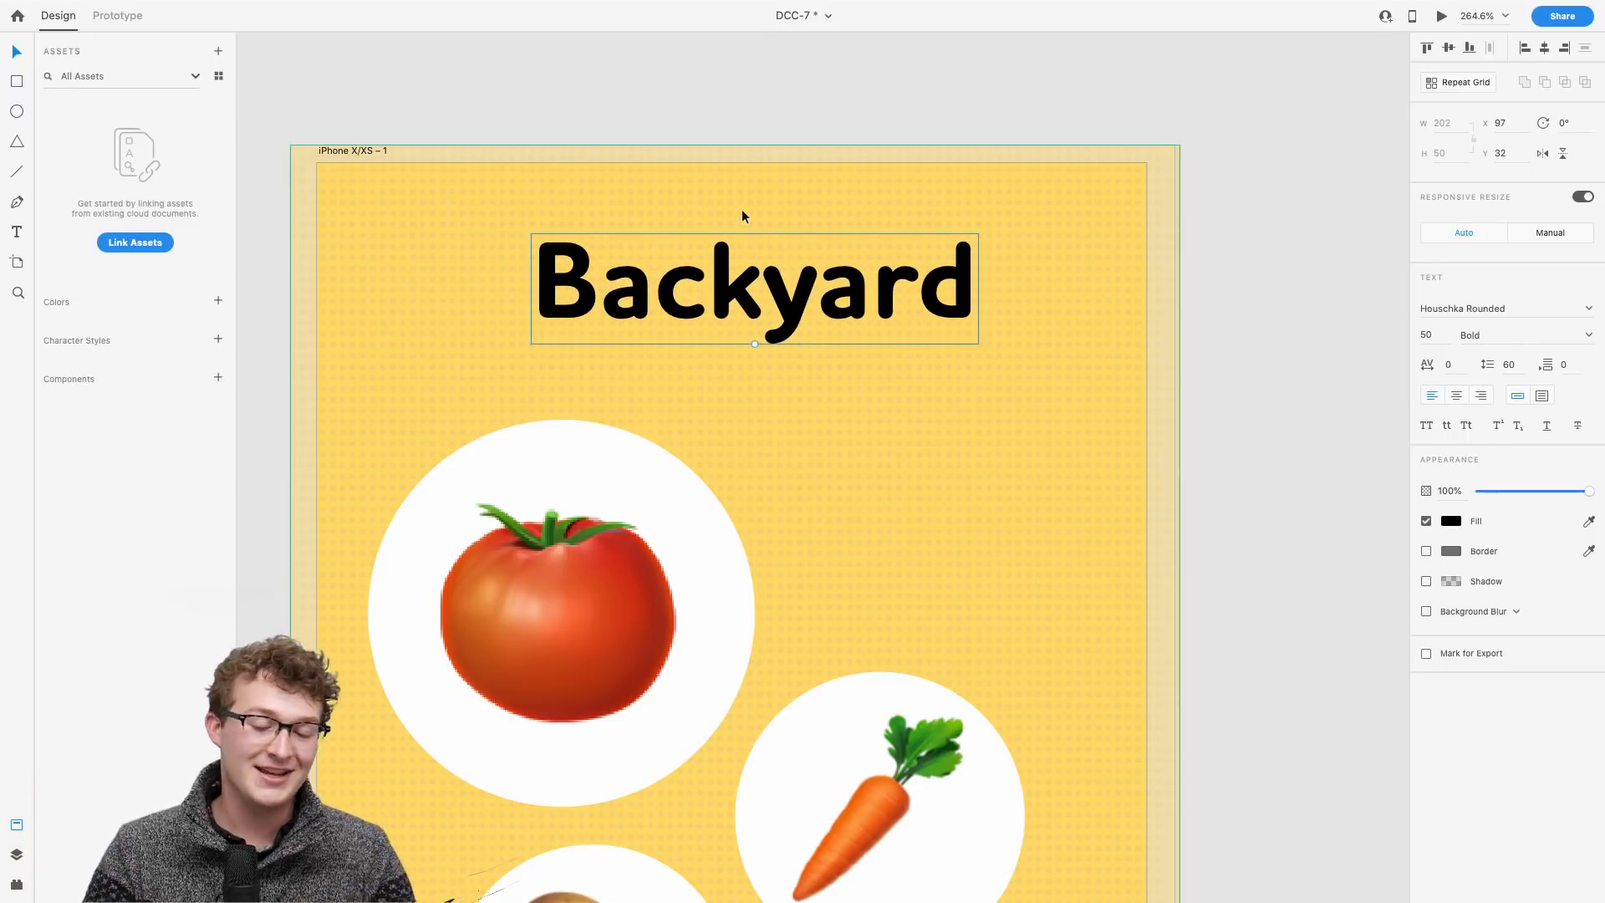
pyautogui.click(827, 122)
pyautogui.press('super+1')
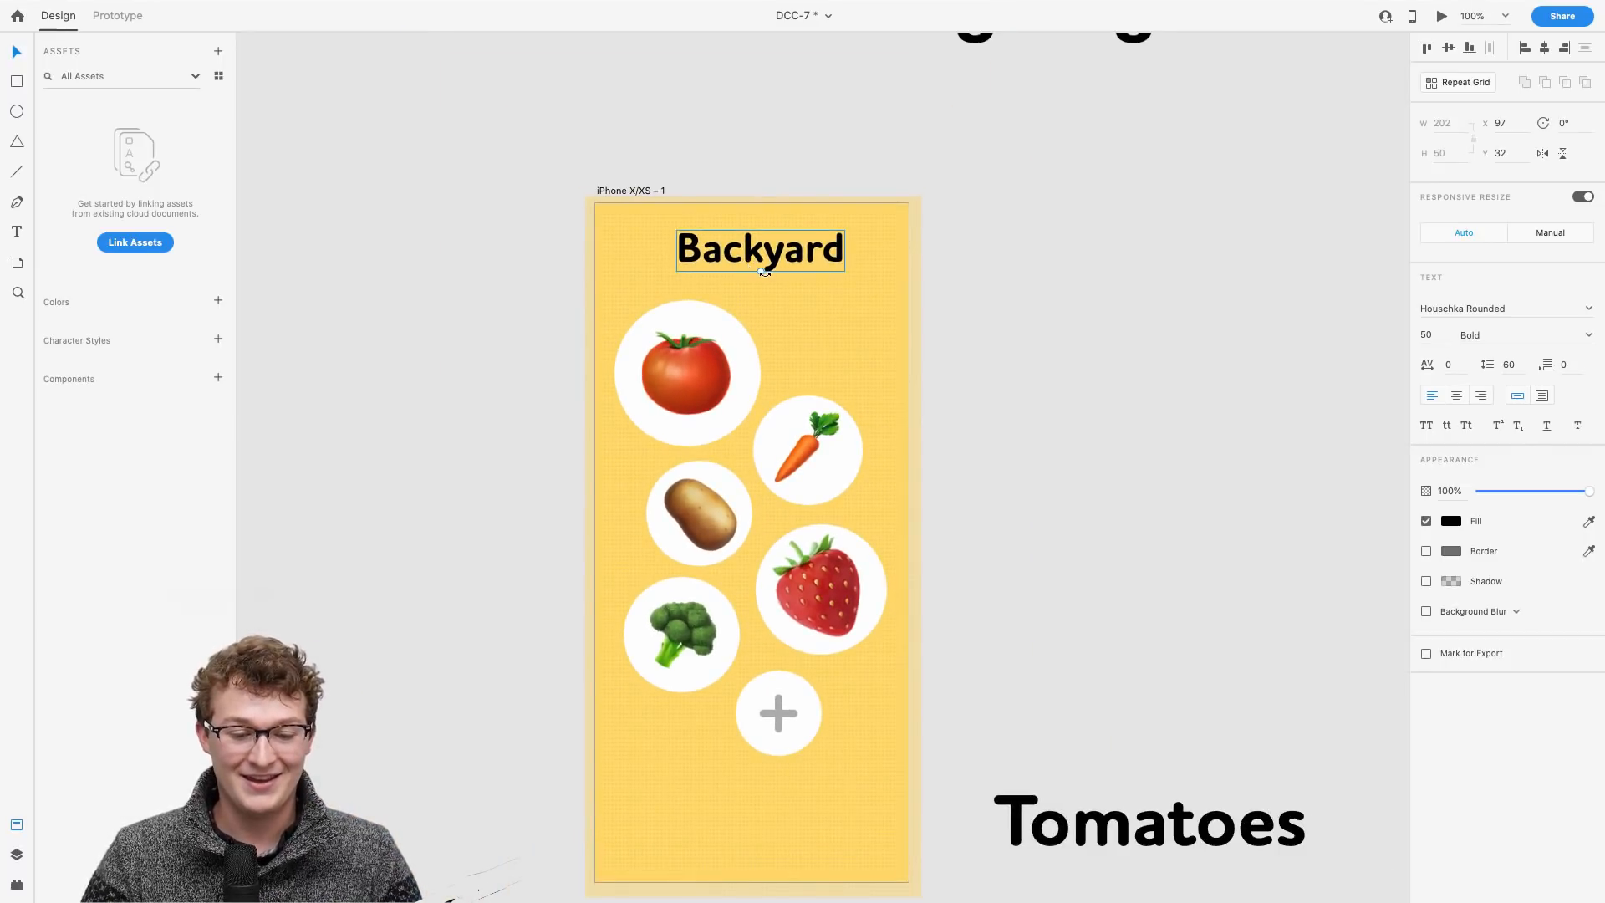
# Step: Shrink the Backyard title to font size 39 and recolor its fill dark brown
pyautogui.moveTo(760, 270); pyautogui.dragTo(750, 273)
pyautogui.scroll(3, 760, 263)
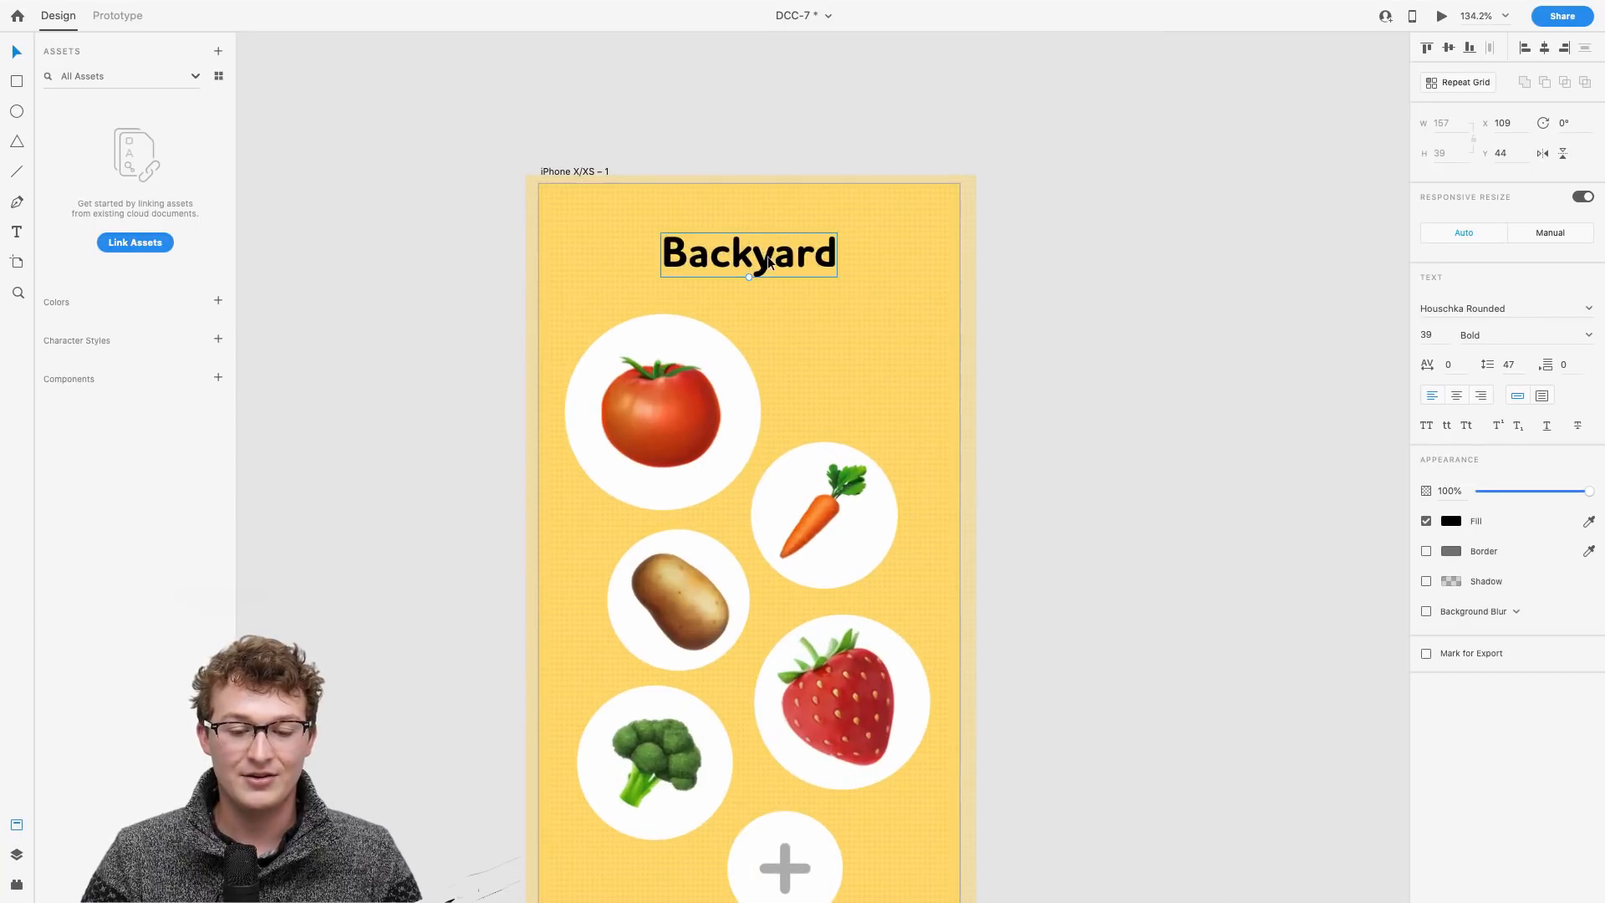
pyautogui.click(1451, 521)
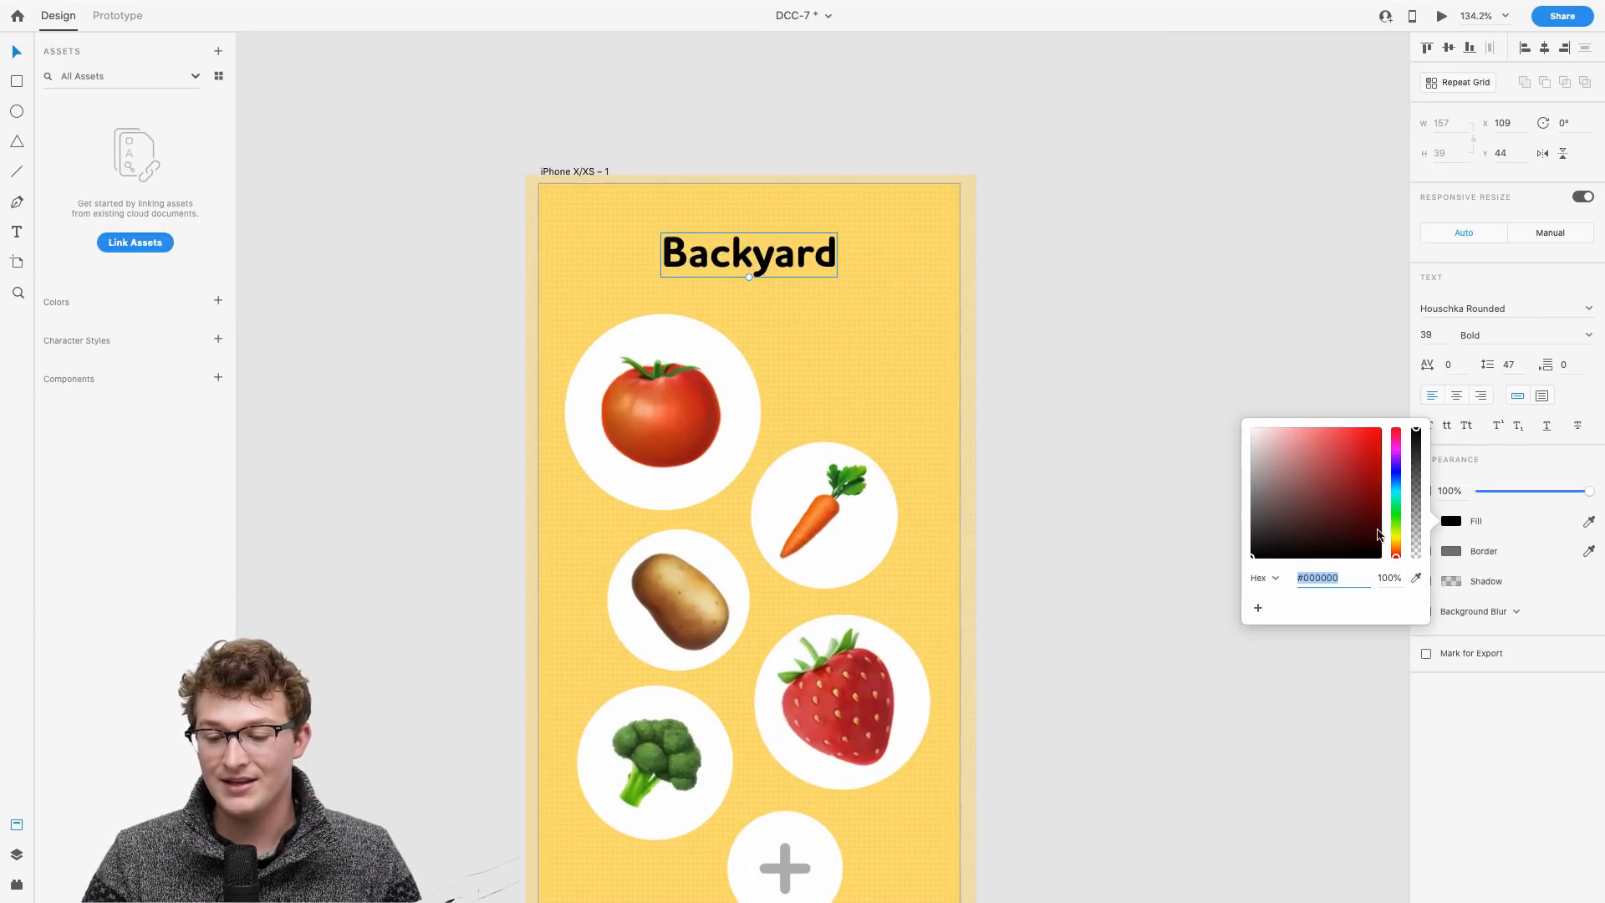
pyautogui.click(1396, 533)
pyautogui.moveTo(1396, 535); pyautogui.dragTo(1367, 514)
pyautogui.scroll(5, 993, 443)
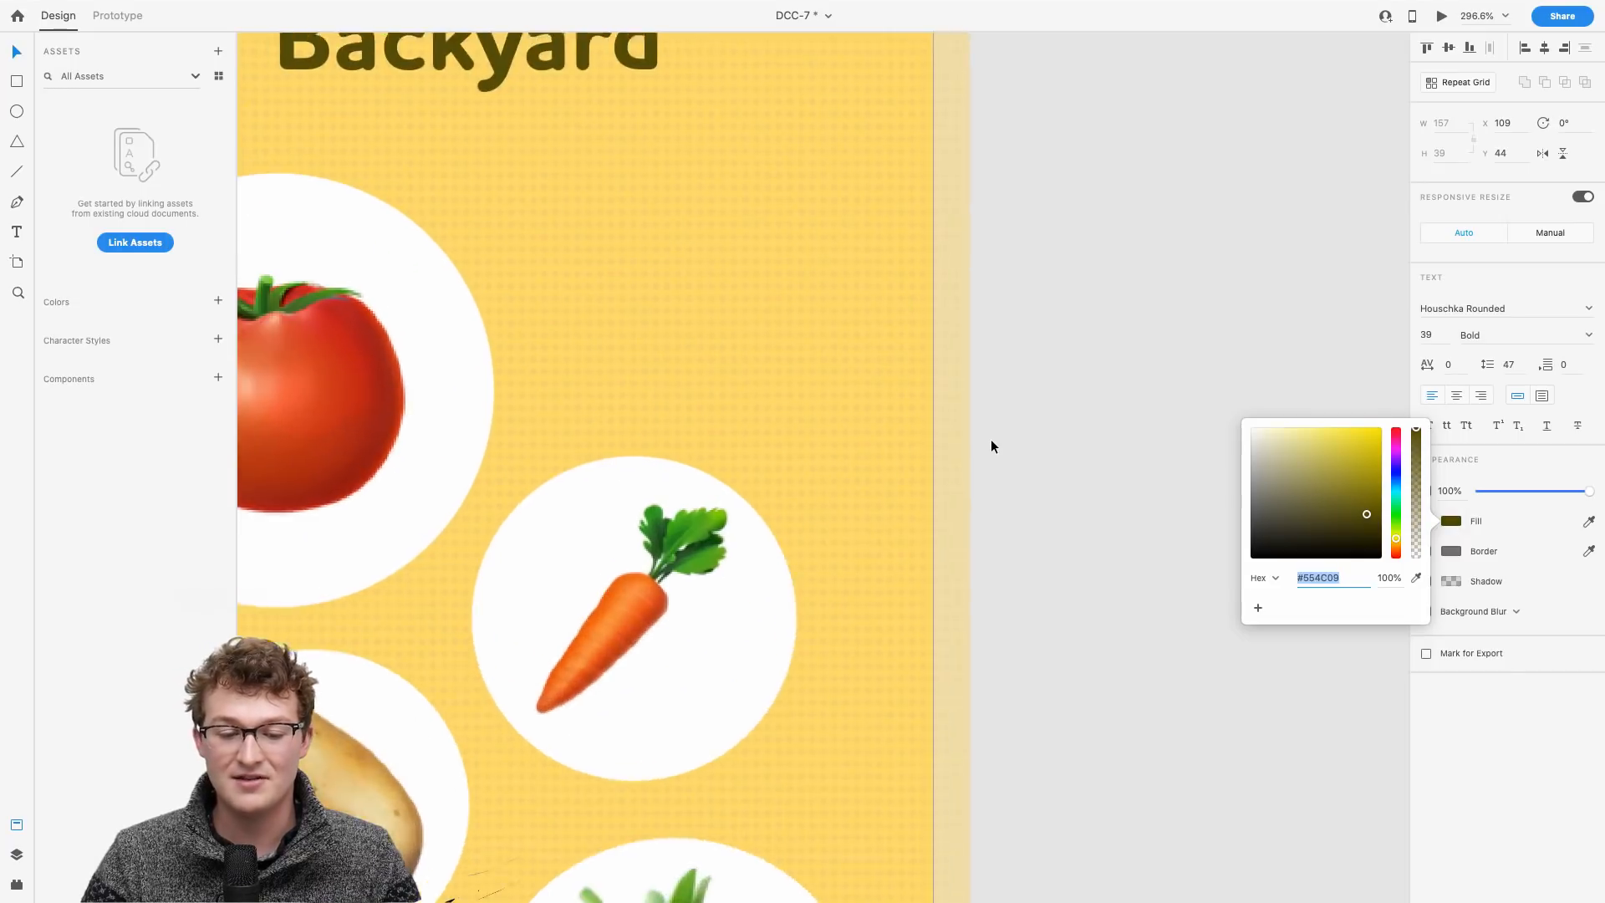
pyautogui.moveTo(1401, 519)
pyautogui.mouseDown()
pyautogui.moveTo(1396, 547)
pyautogui.moveTo(1375, 498)
pyautogui.moveTo(1380, 512)
pyautogui.mouseUp()
pyautogui.scroll(-5, 1204, 337)
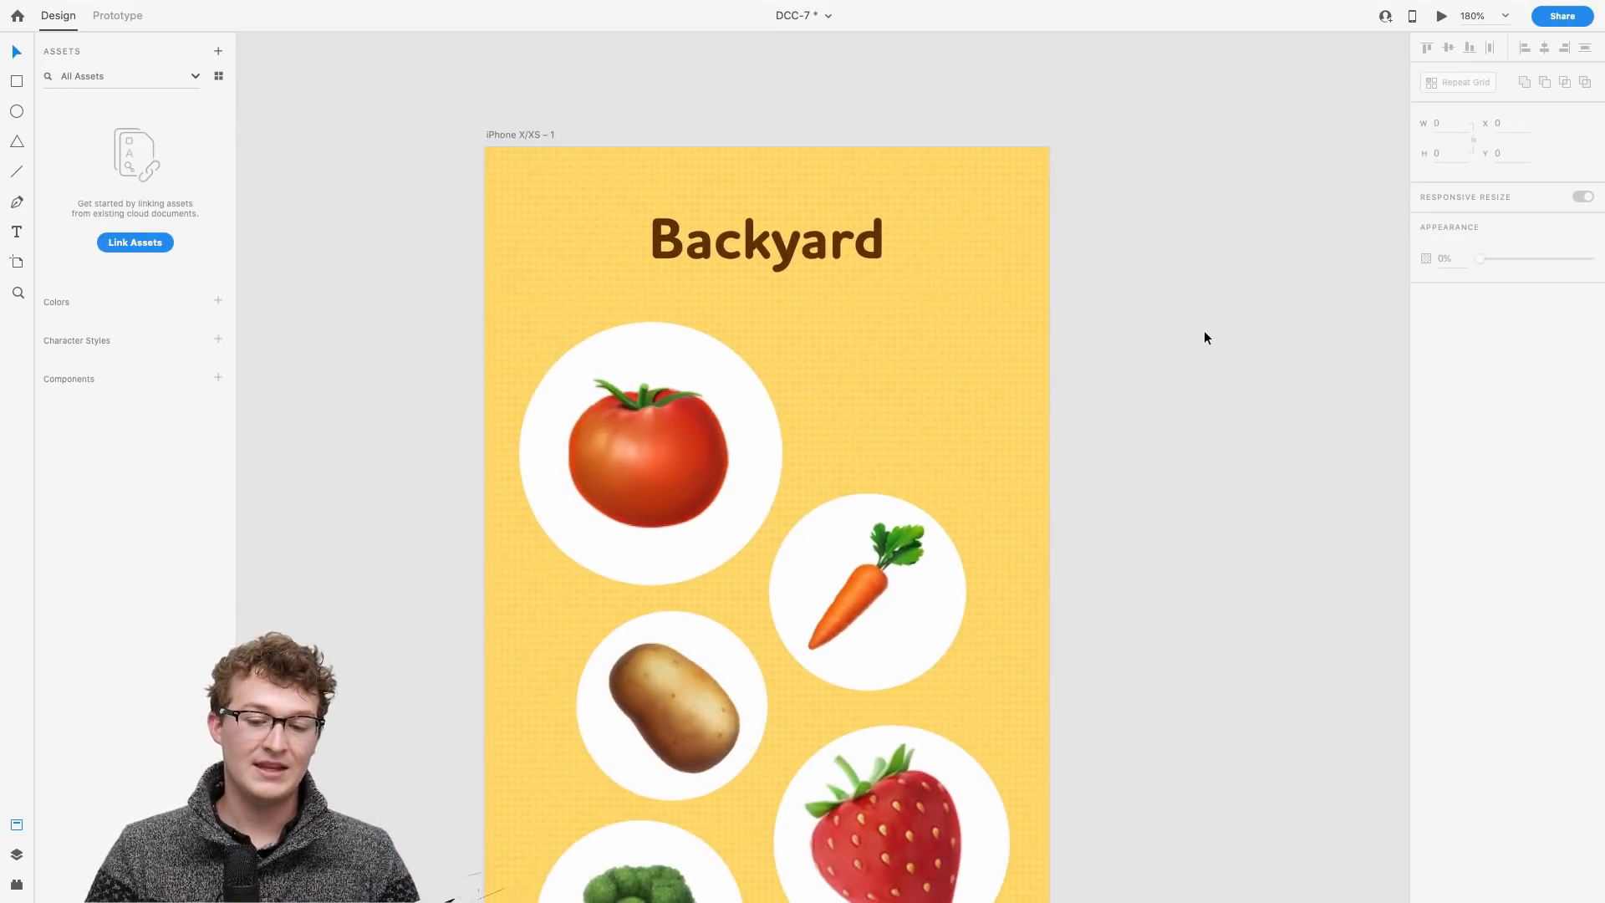
# Step: Move the Backyard title up slightly and draw a white 375 × 90 header rectangle behind it across the artboard's top edge
pyautogui.moveTo(806, 256); pyautogui.dragTo(805, 236)
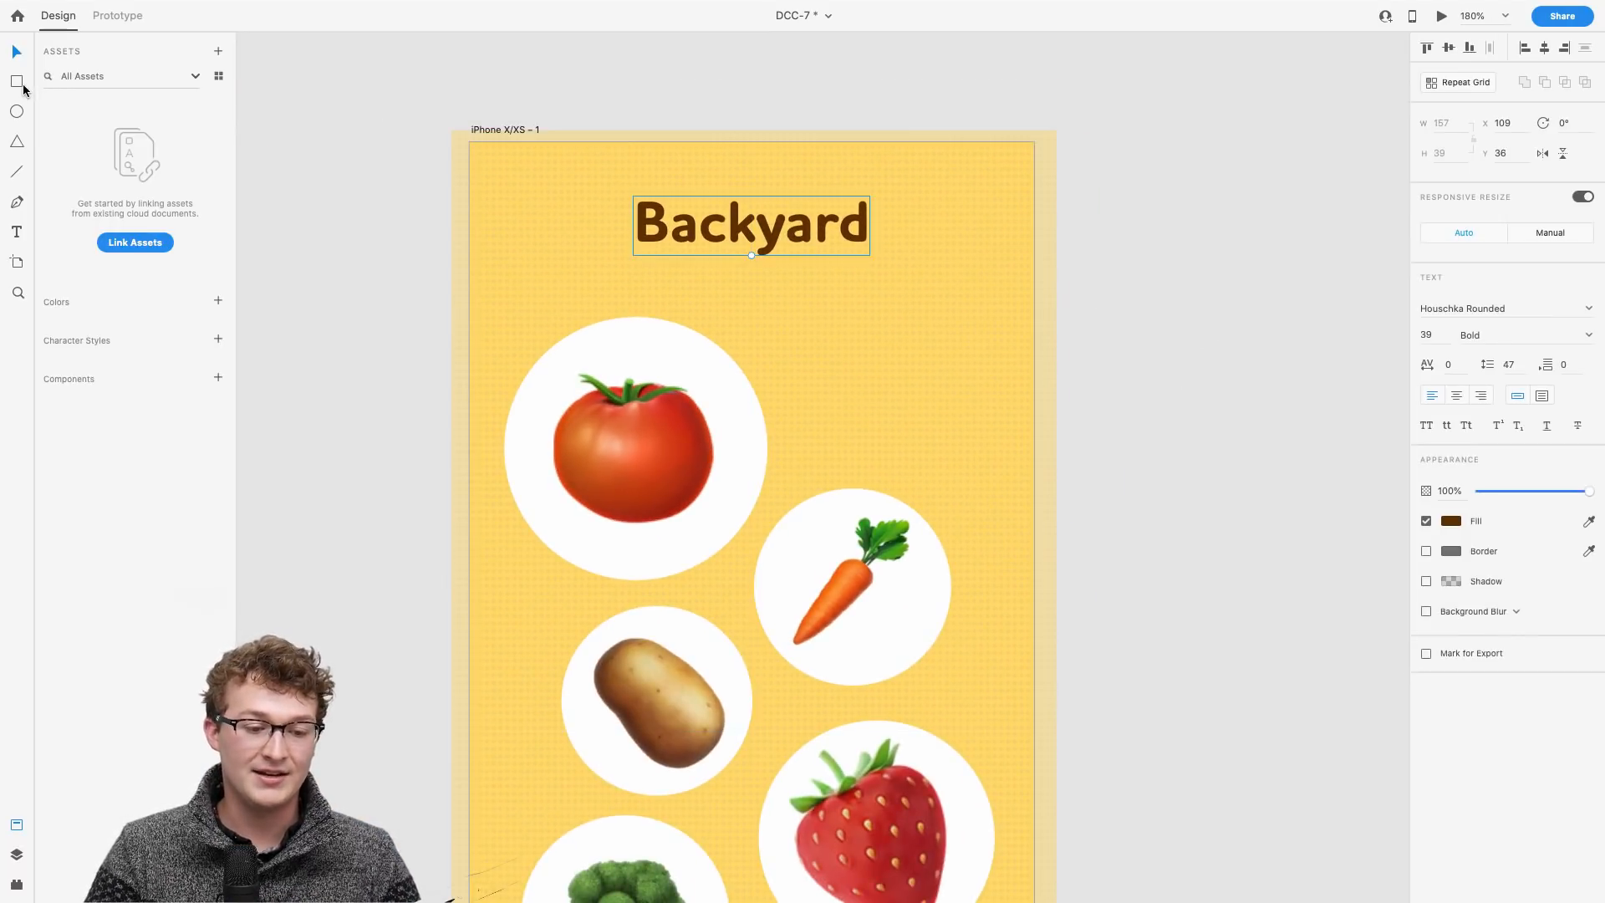
pyautogui.moveTo(469, 144); pyautogui.dragTo(1035, 278)
pyautogui.press('v')
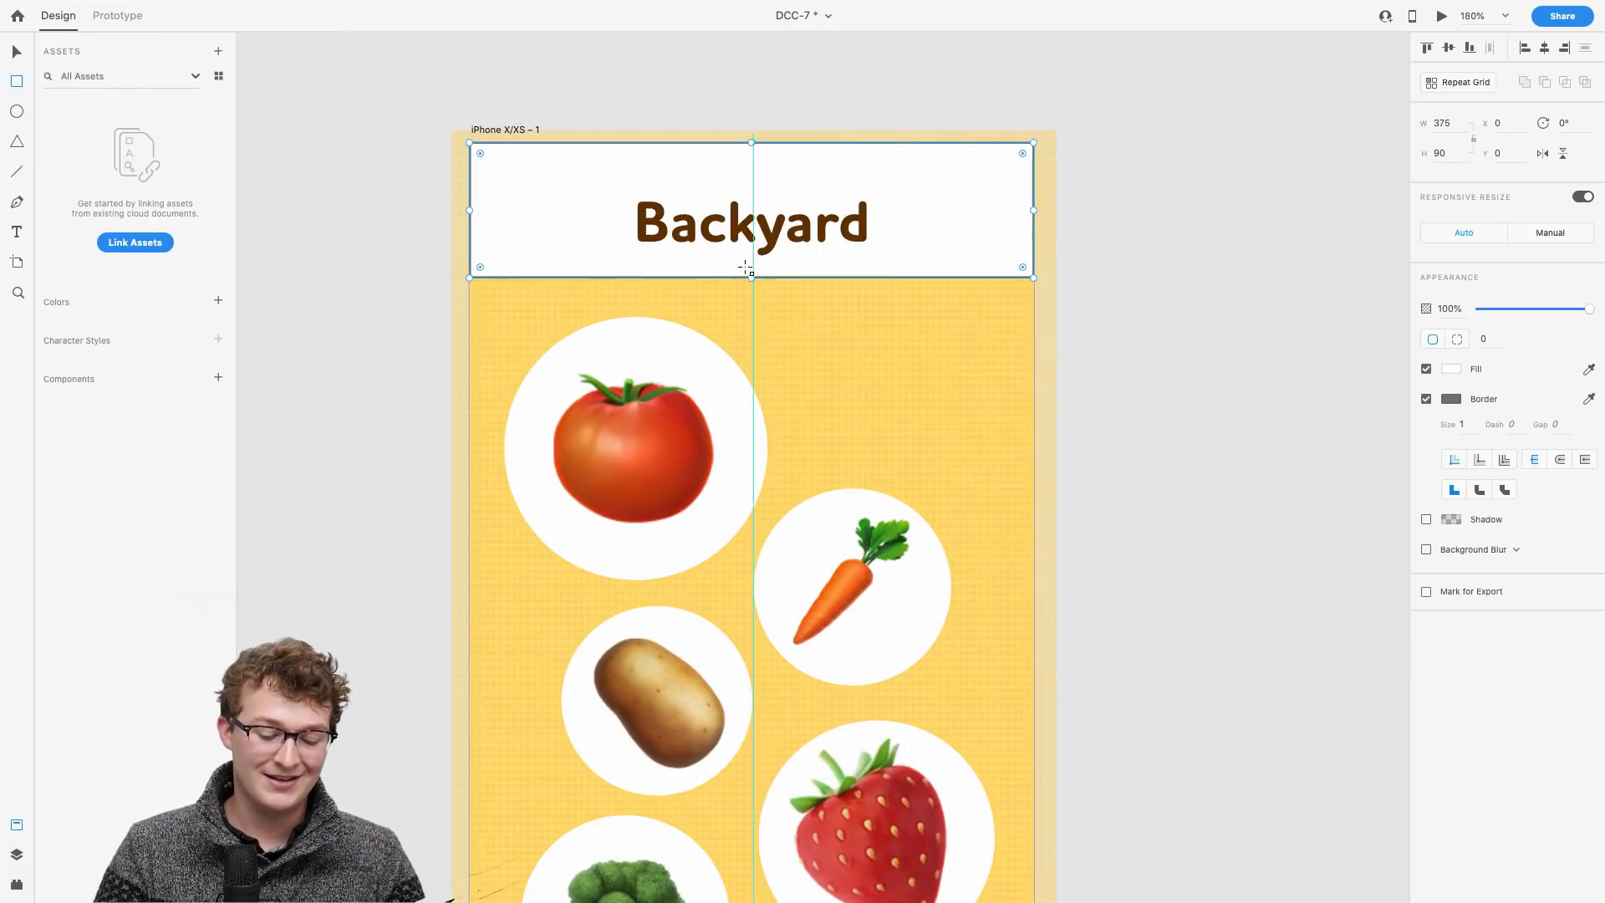
# Step: Center the Backyard title vertically within the white header rectangle and remove the rectangle's border
pyautogui.moveTo(714, 237); pyautogui.dragTo(714, 222)
pyautogui.click(983, 239)
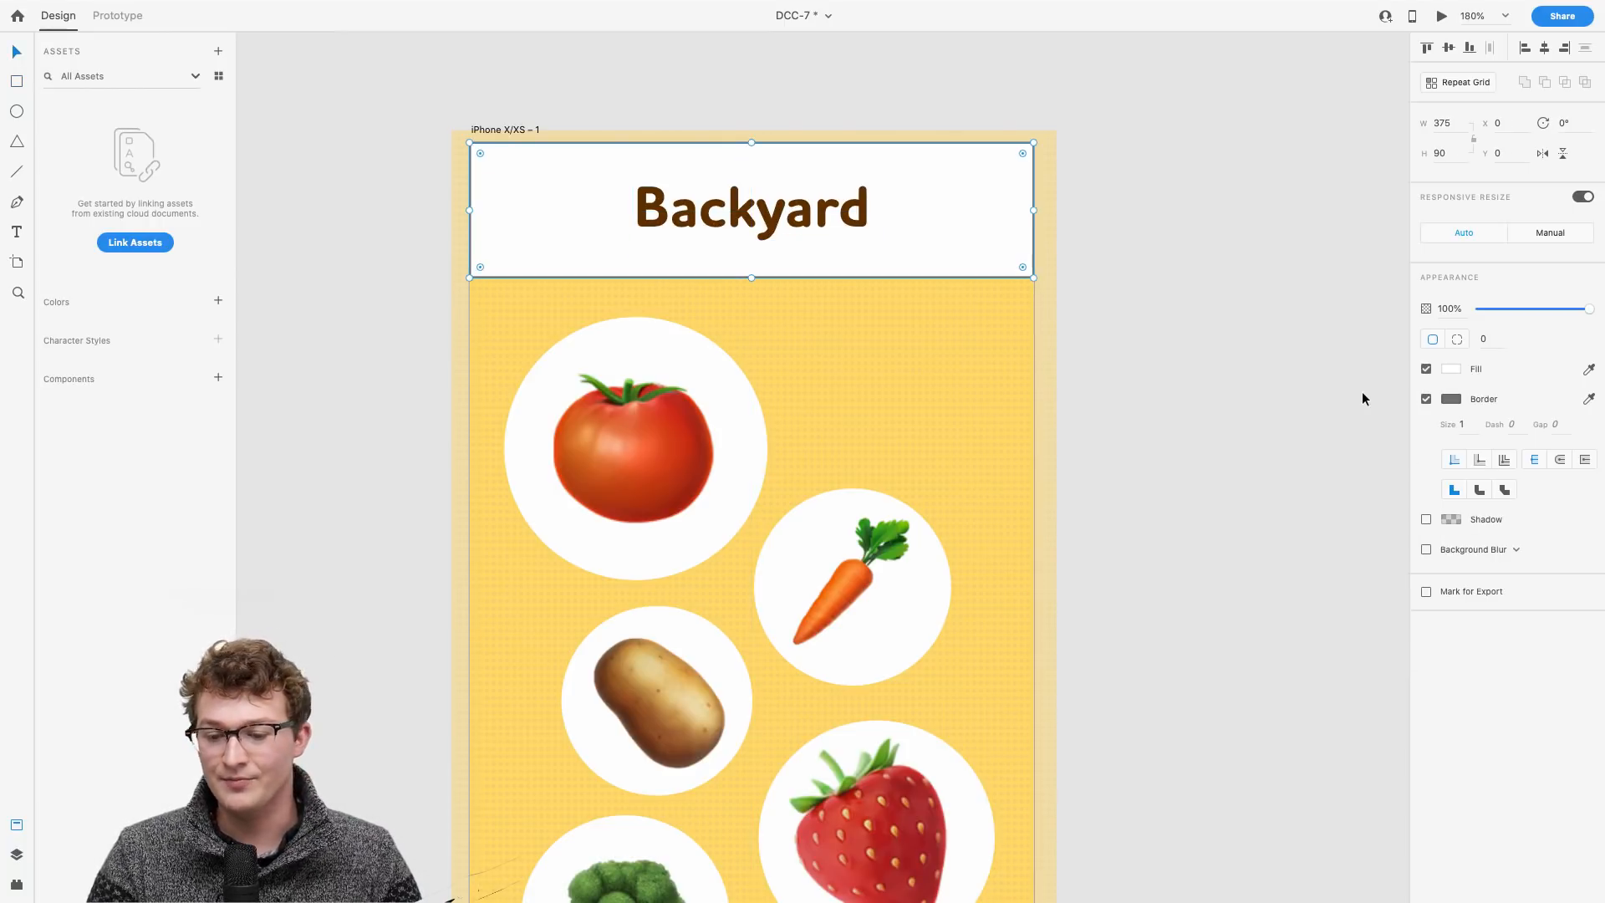
pyautogui.moveTo(835, 222); pyautogui.dragTo(805, 221)
pyautogui.press('super+0')
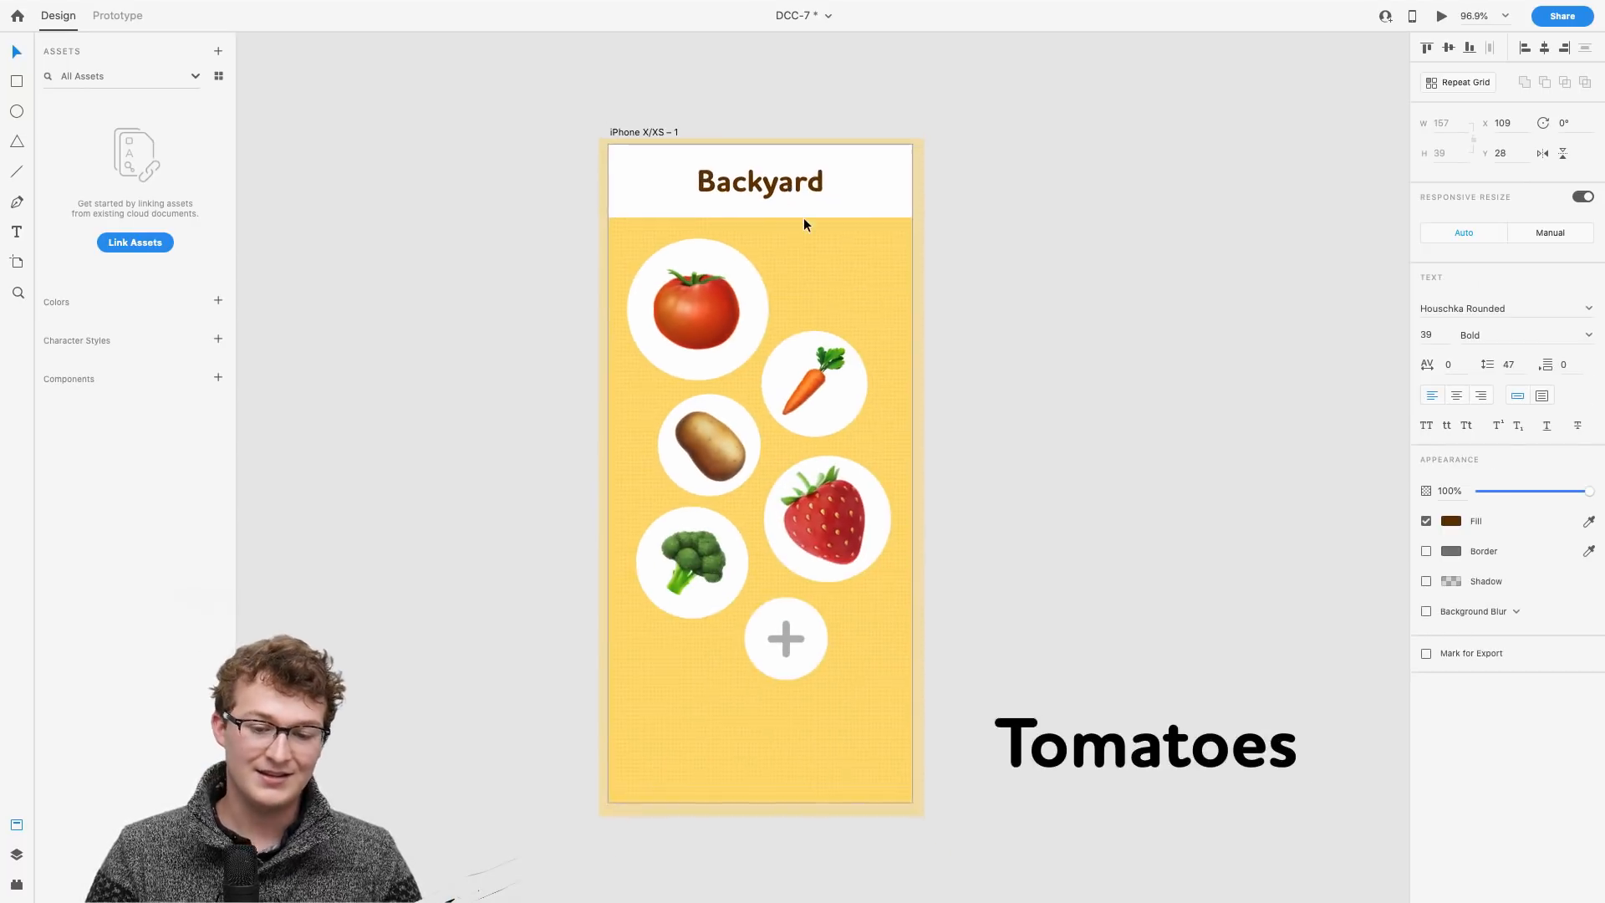
pyautogui.click(1014, 351)
pyautogui.scroll(-2, 1015, 348)
pyautogui.hscroll(2, 1015, 348)
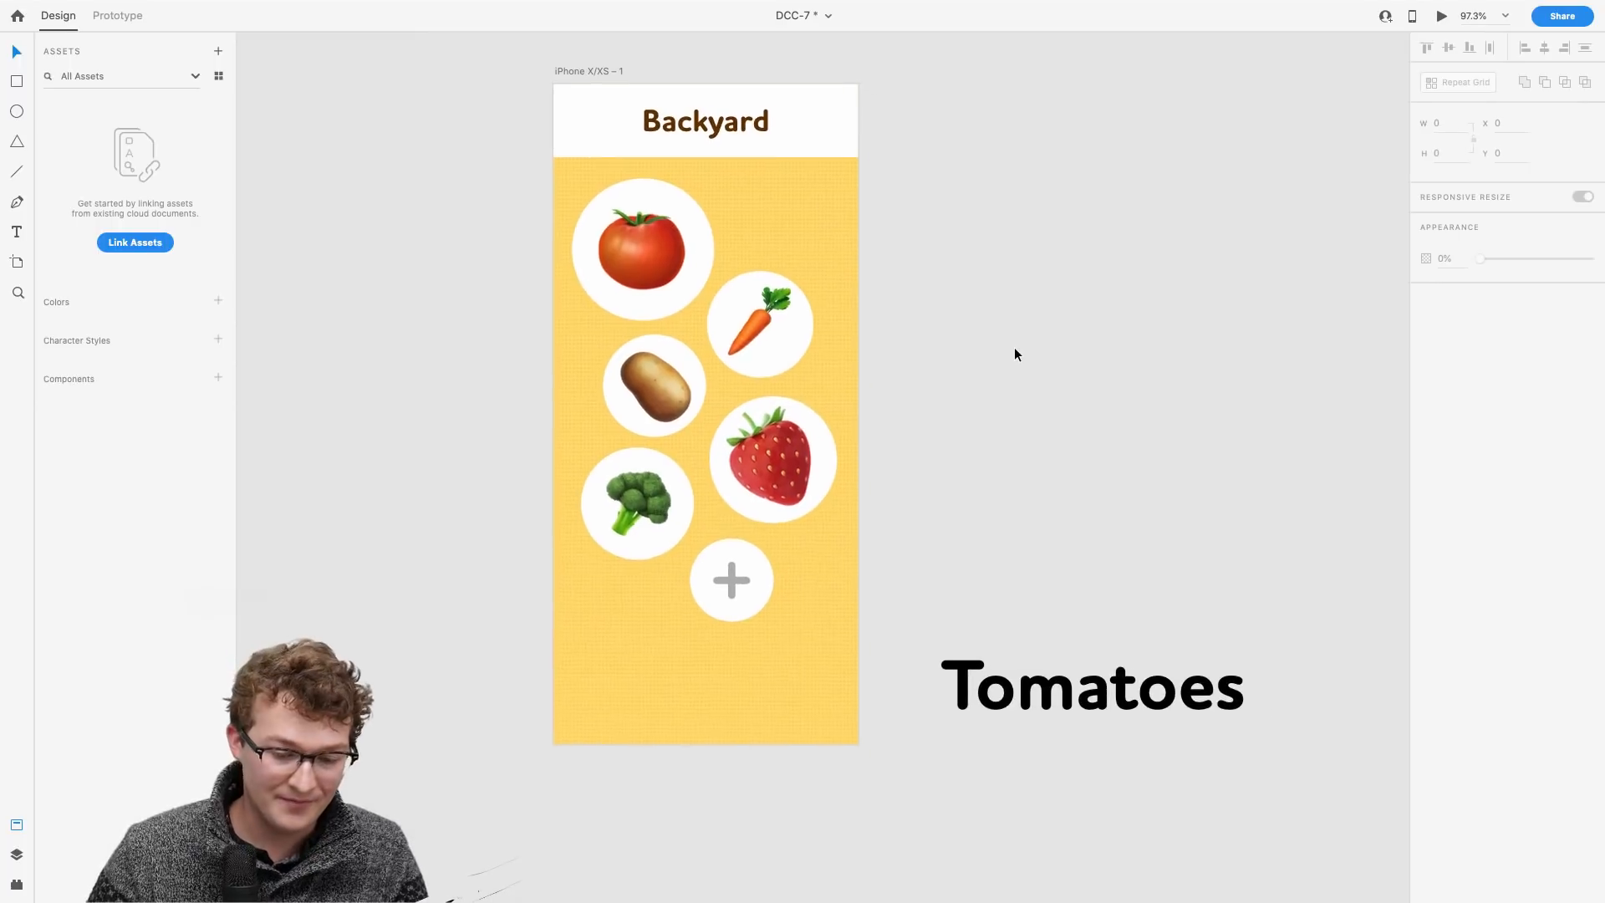
# Step: Add a border of size 3 to the white circle behind the tomato
pyautogui.scroll(1, 960, 433)
pyautogui.click(595, 208)
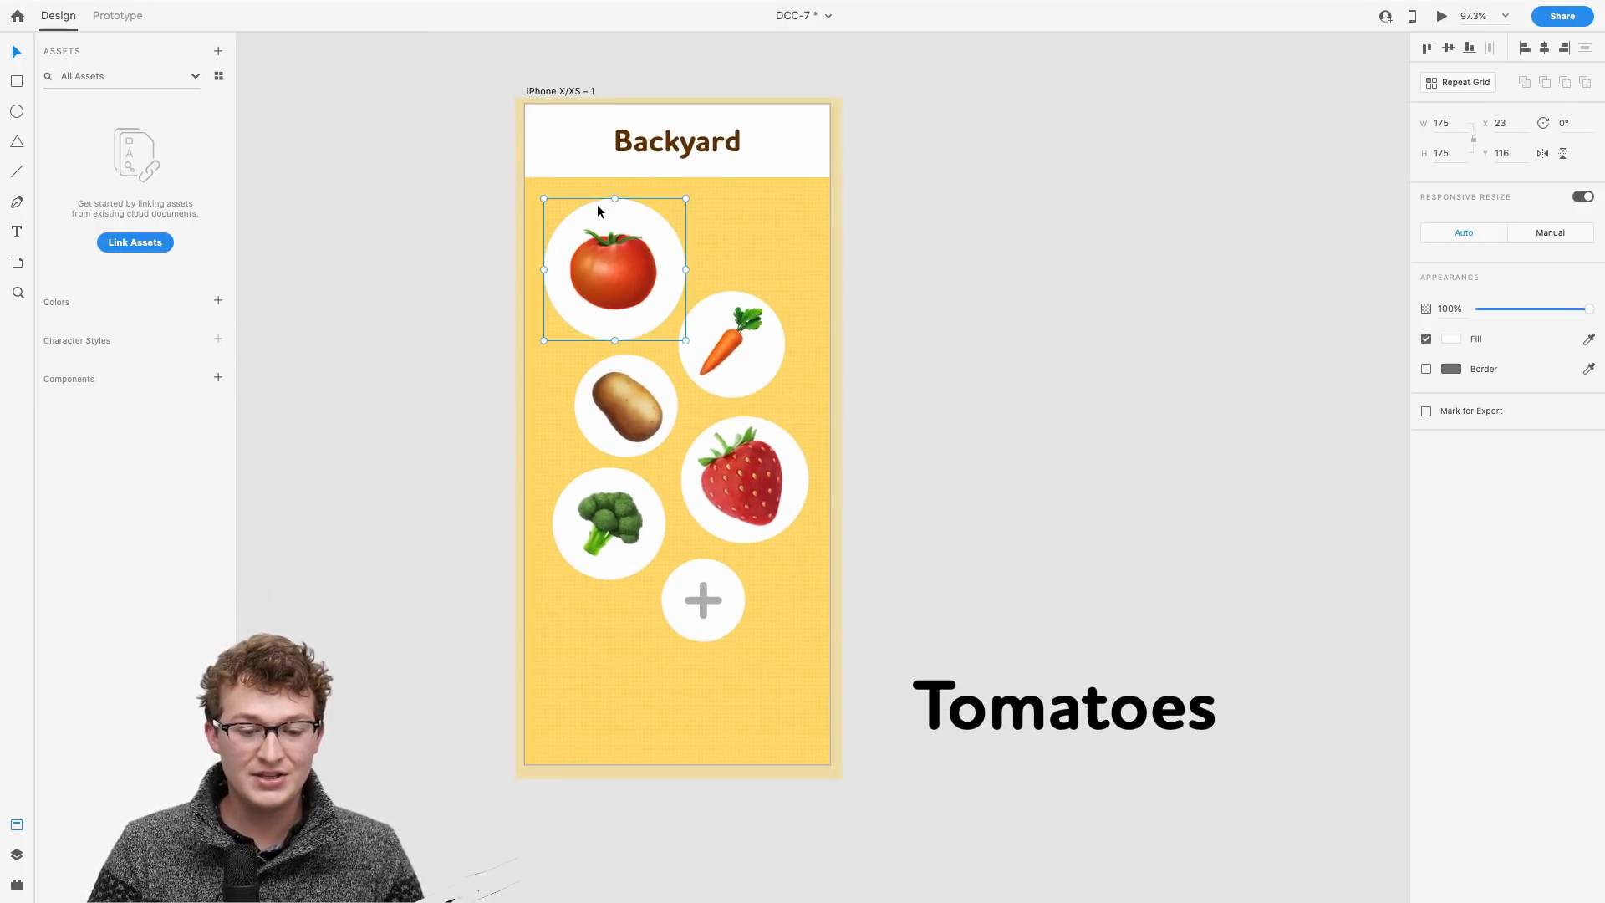
pyautogui.press('super+3')
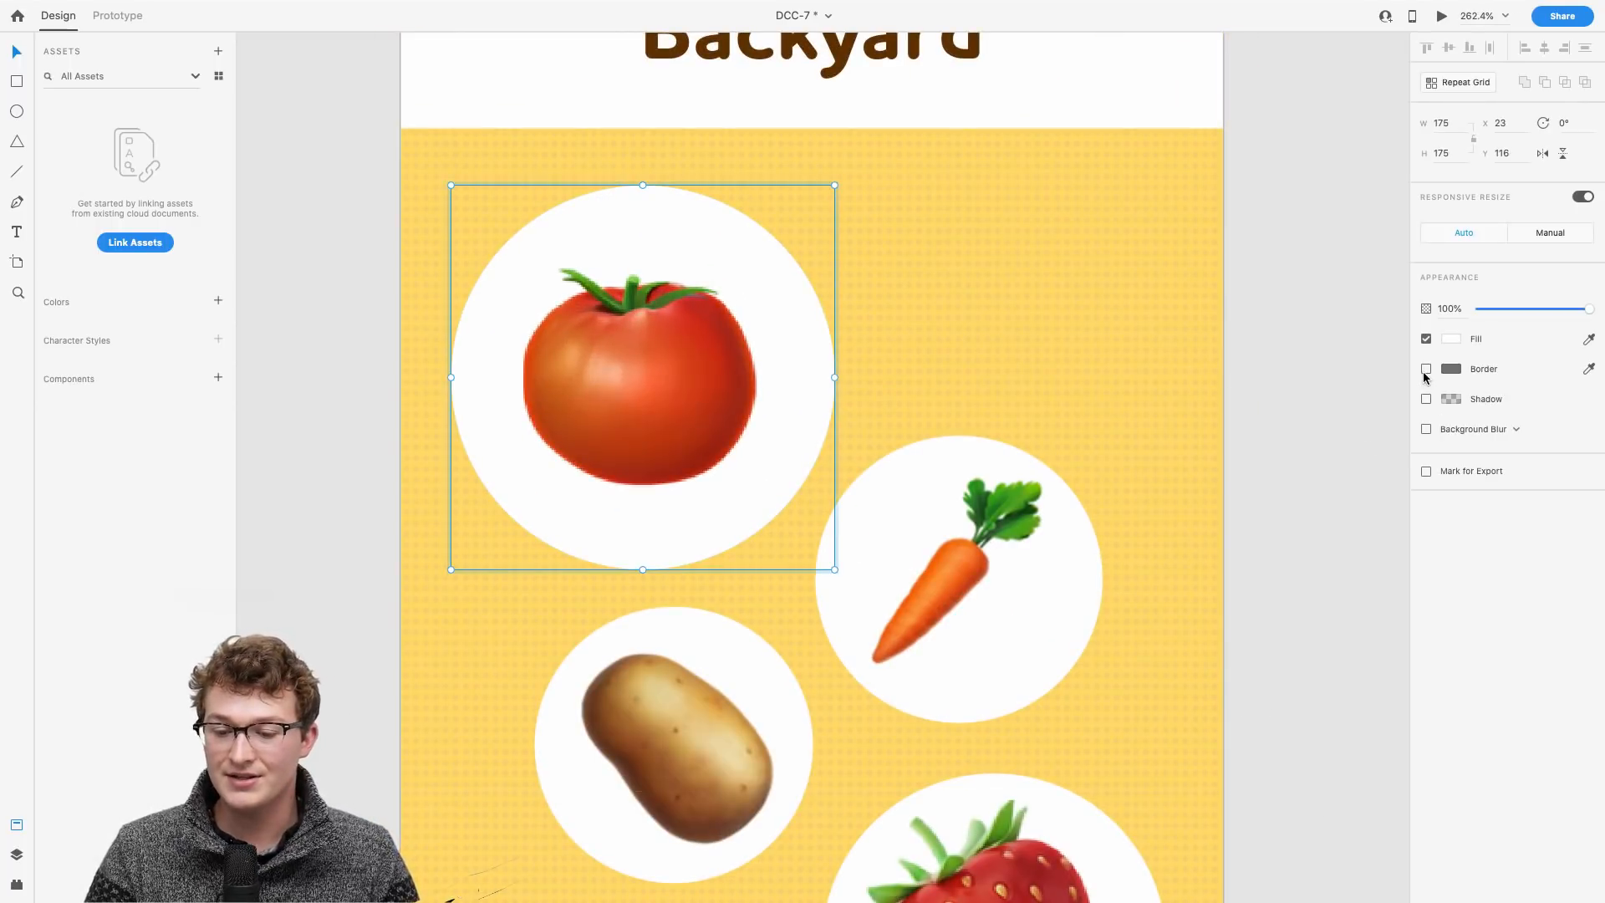
pyautogui.click(1426, 369)
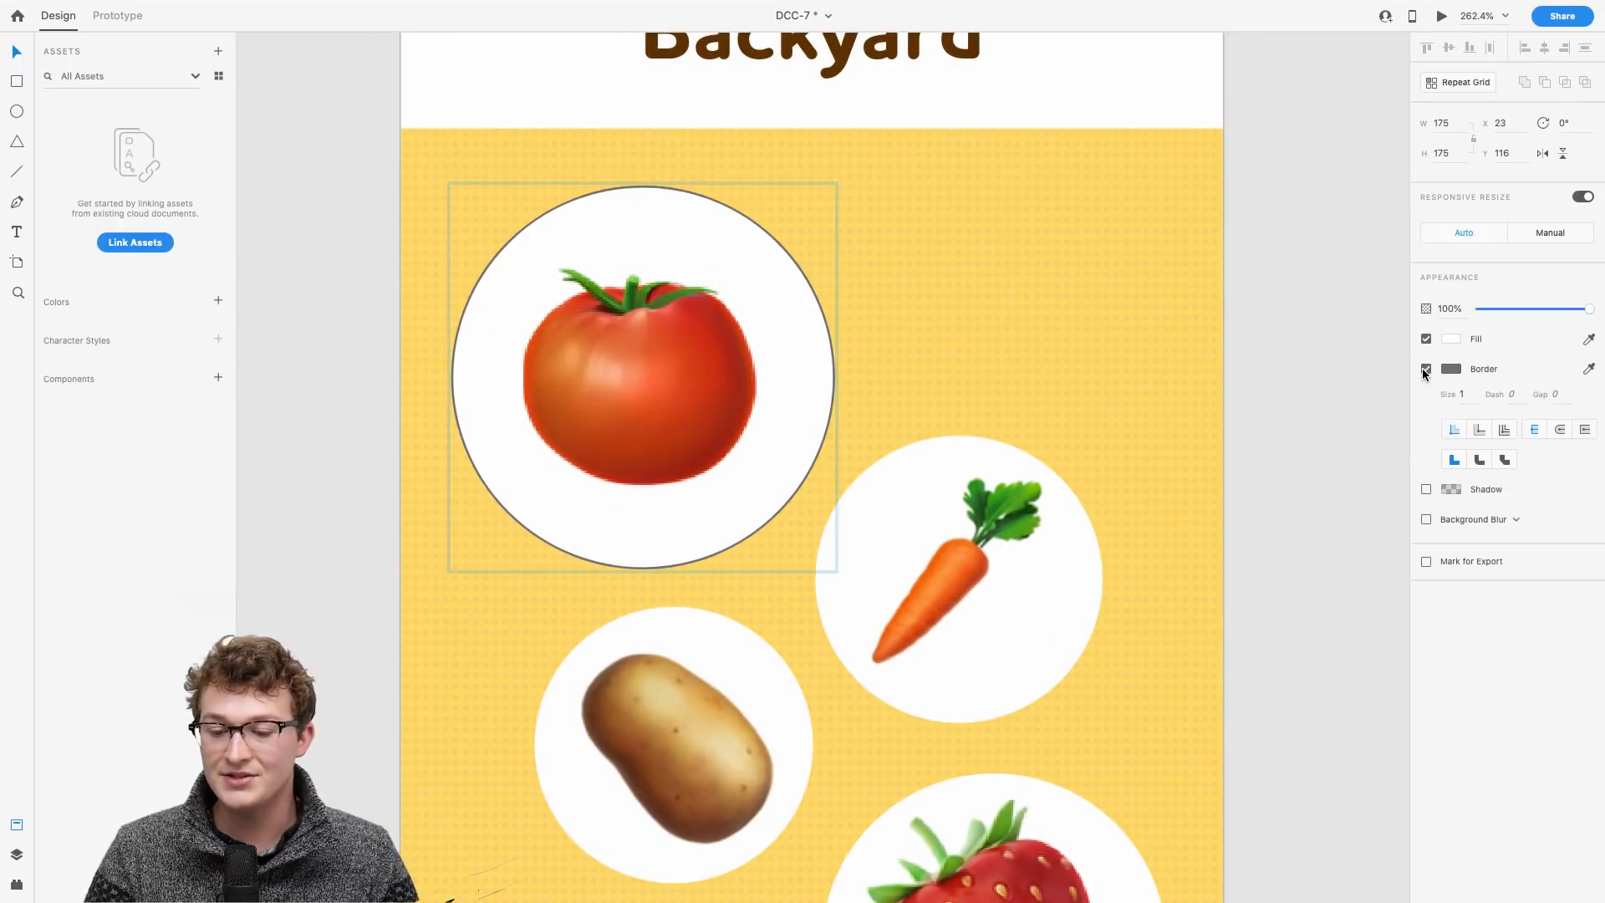
pyautogui.click(1463, 394)
pyautogui.write('3')
pyautogui.press('Return')
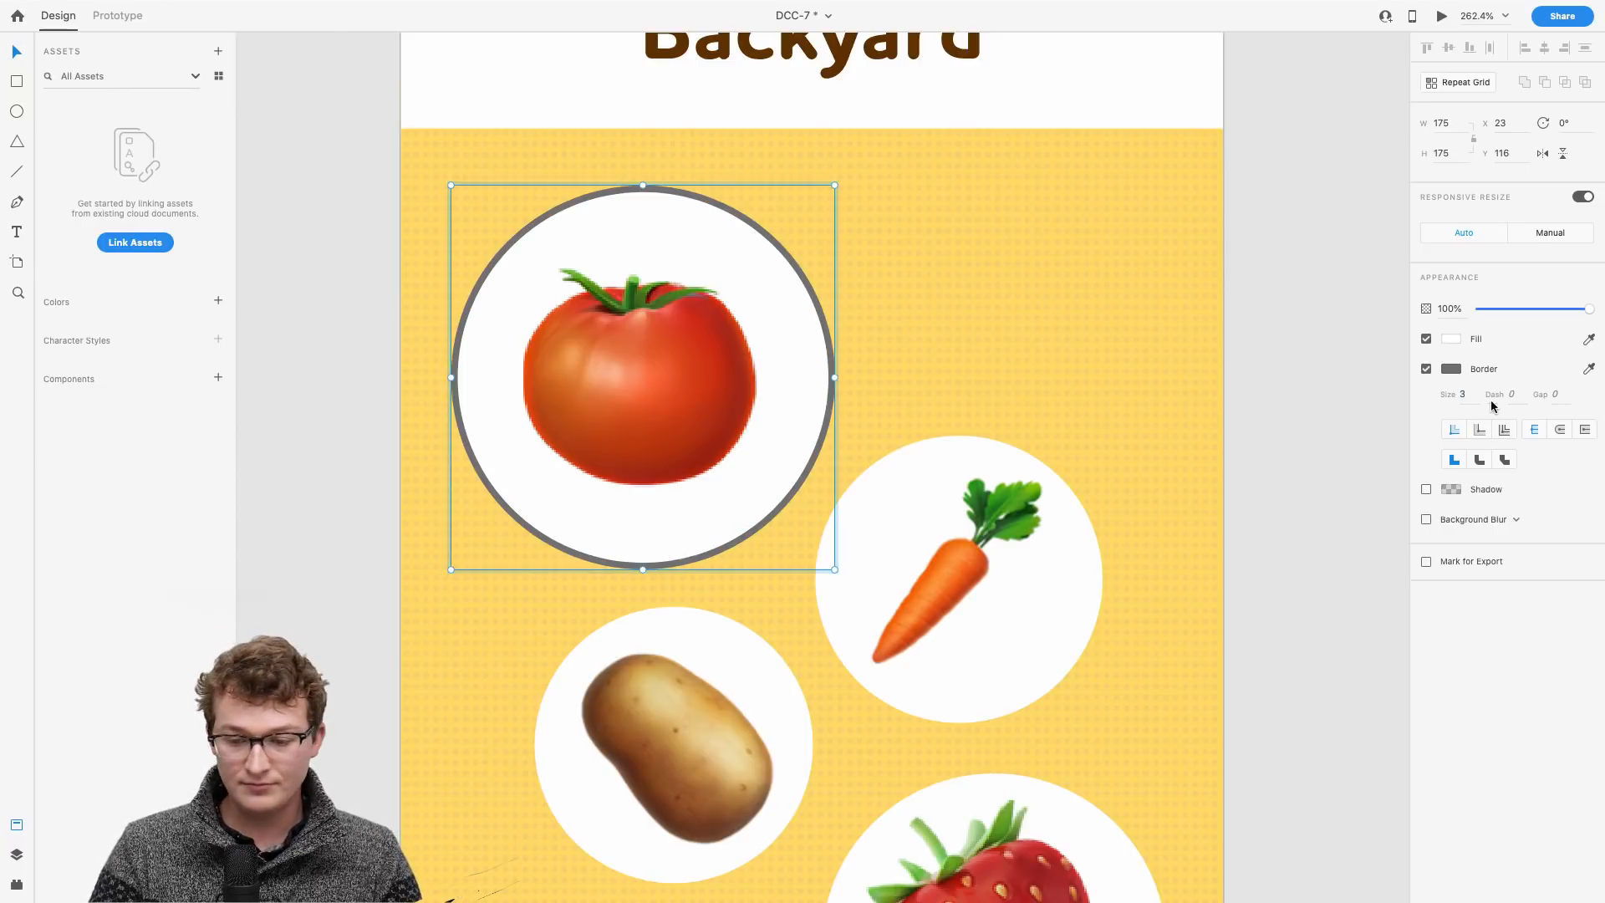
# Step: Try a border size of 5 on the tomato's circle and settle on size 8
pyautogui.write('5')
pyautogui.press('Return')
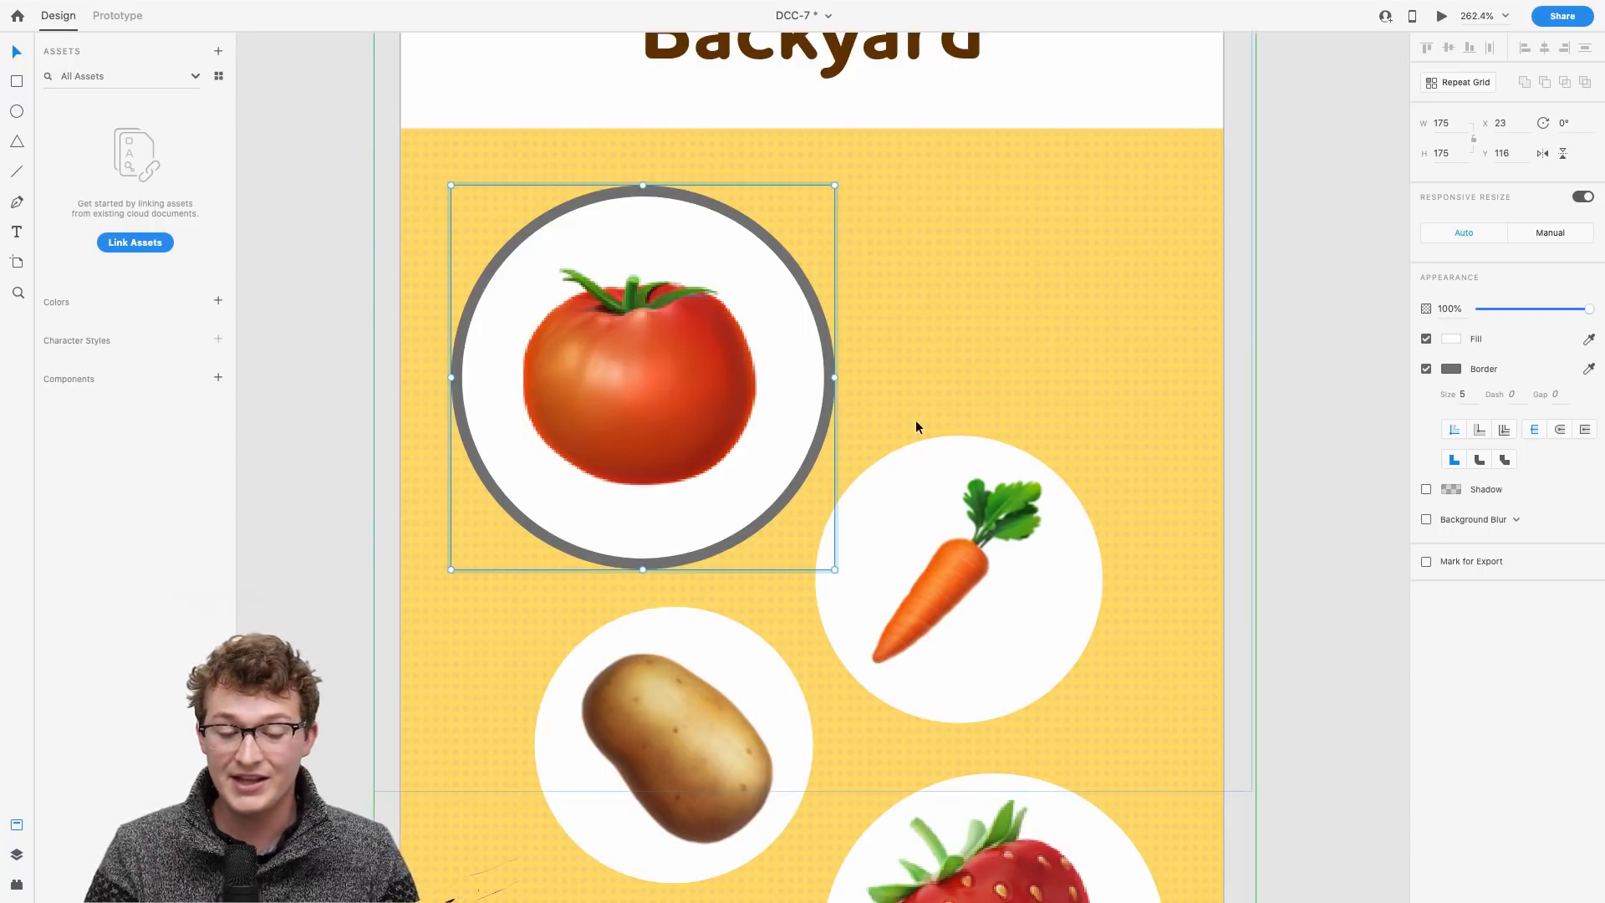
pyautogui.hscroll(3, 915, 427)
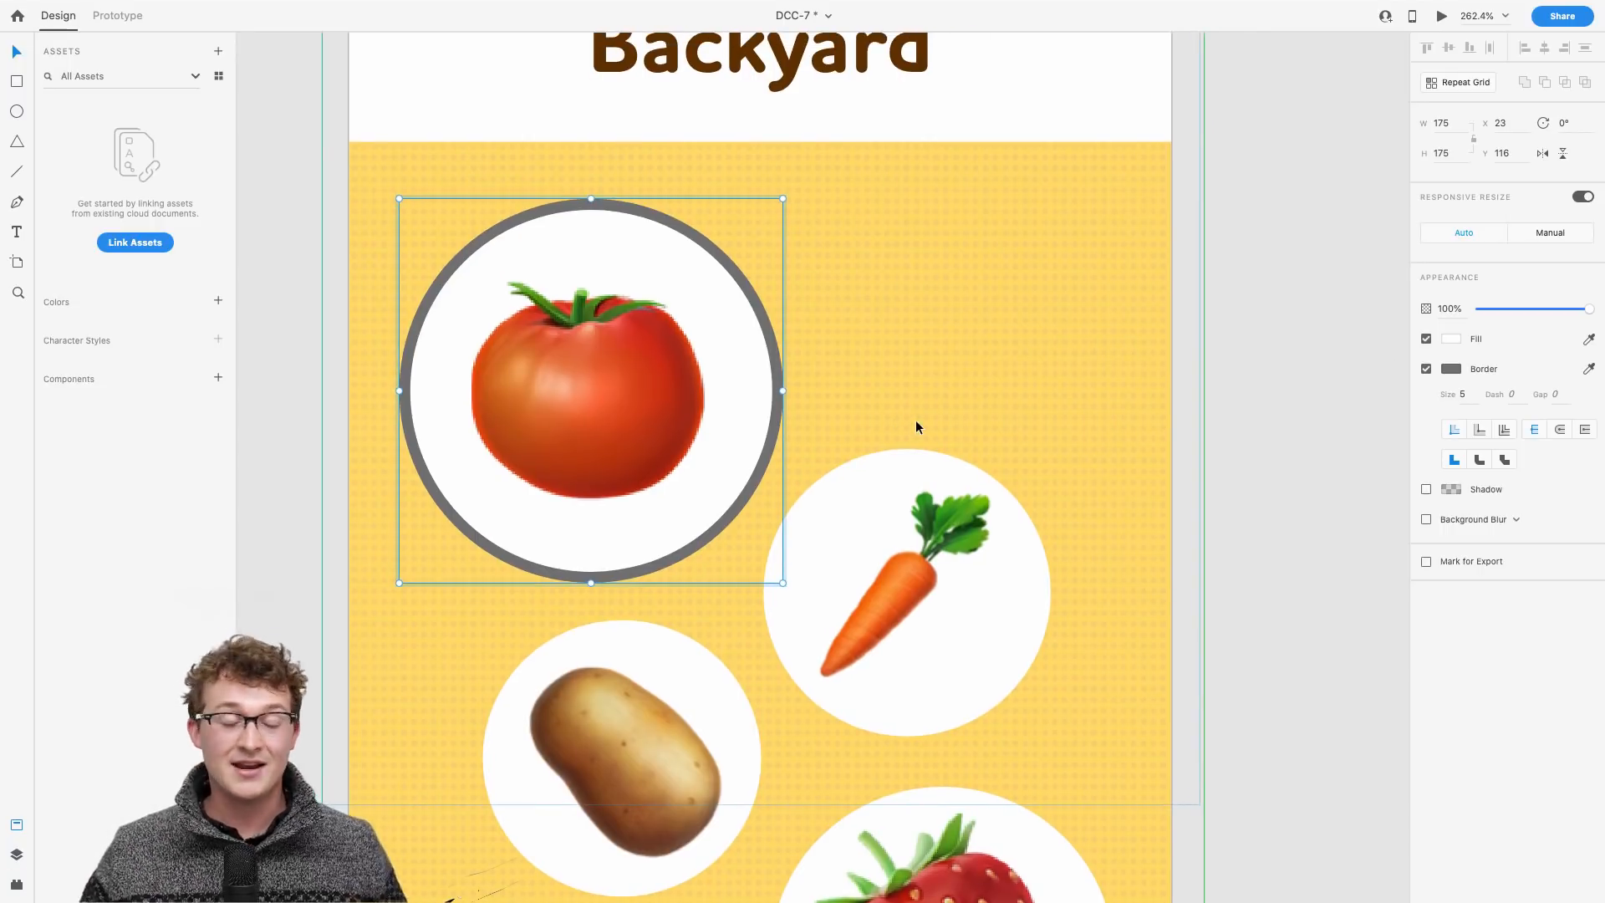
pyautogui.click(1468, 397)
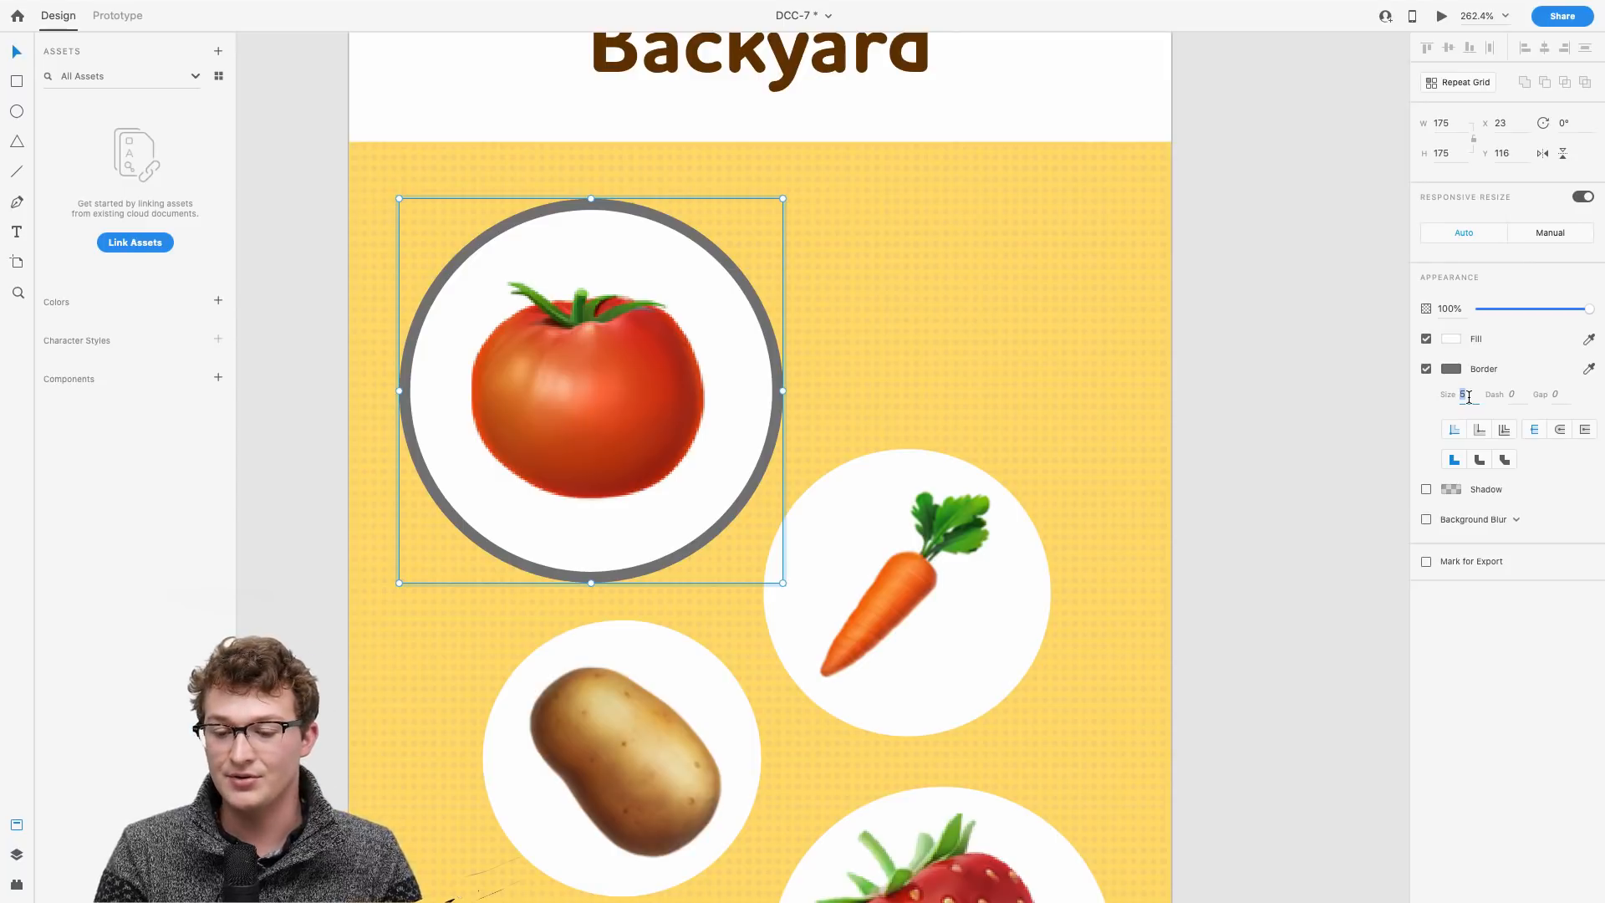
pyautogui.write('8')
pyautogui.press('Return')
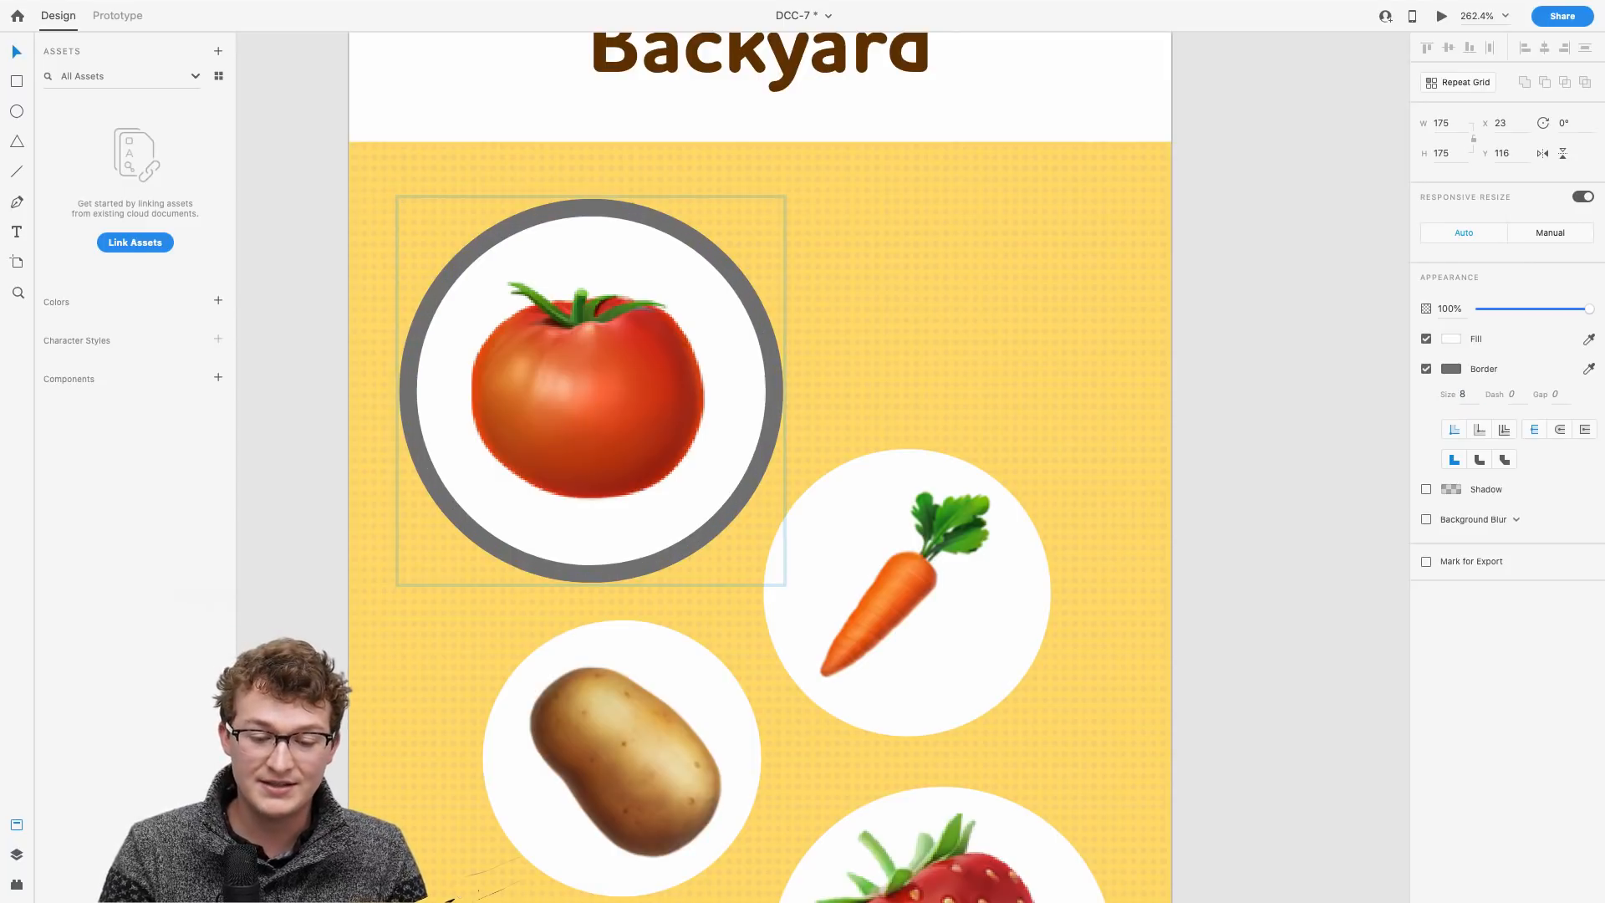
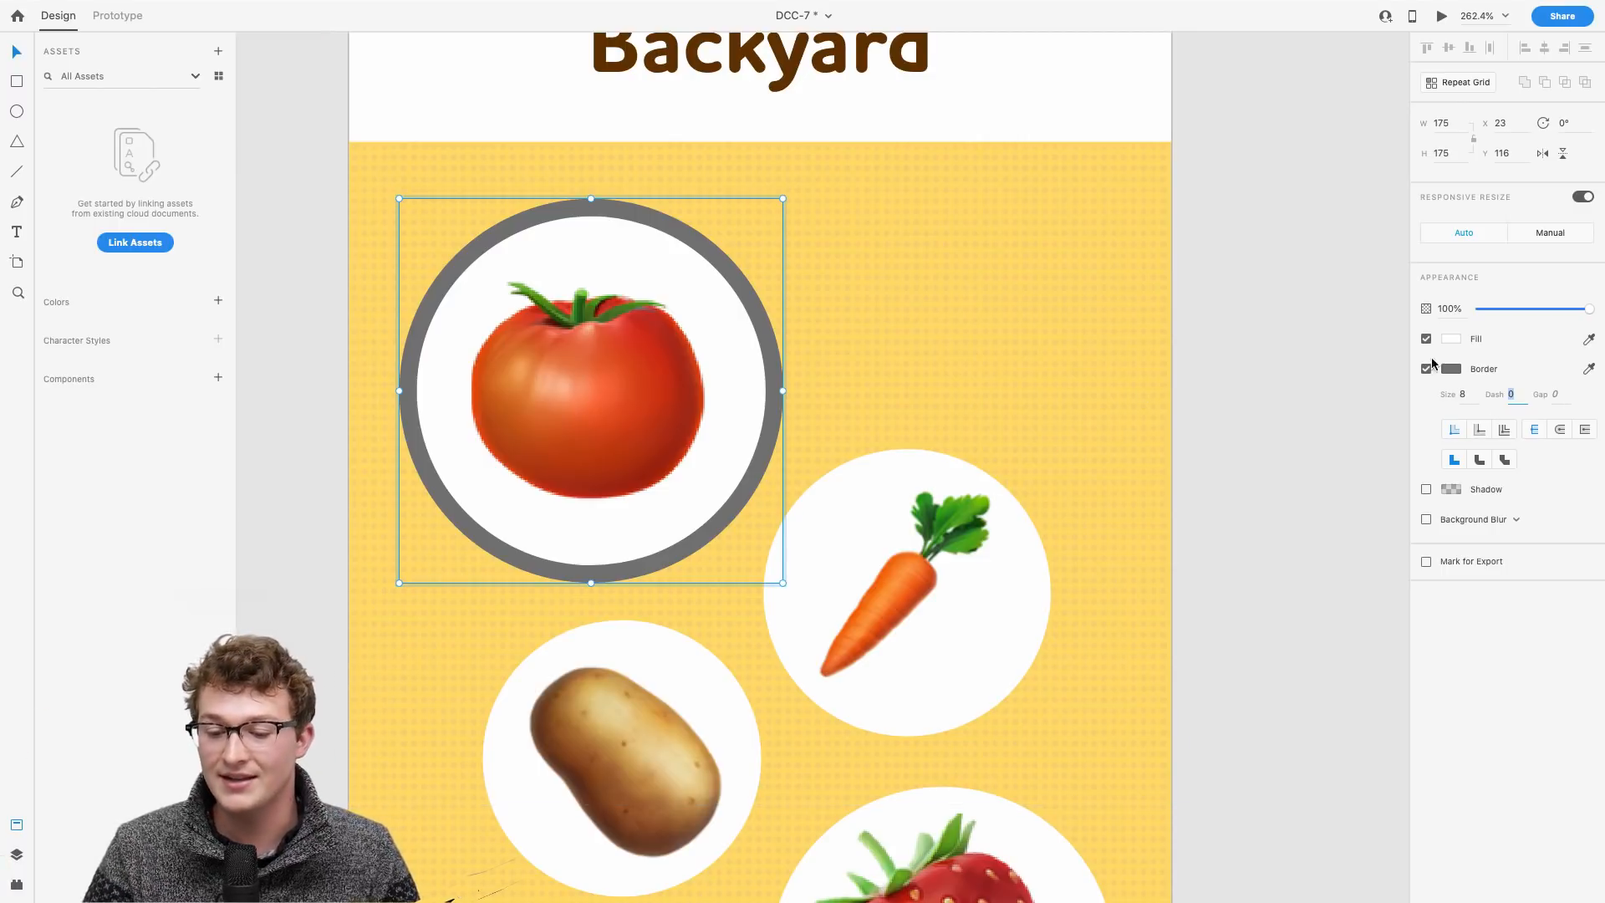
# Step: Change the tomato circle's border color to bright green (#61D100)
pyautogui.click(1452, 370)
pyautogui.moveTo(1356, 362)
pyautogui.mouseDown()
pyautogui.moveTo(1165, 288)
pyautogui.moveTo(1174, 398)
pyautogui.mouseUp()
pyautogui.click(1397, 371)
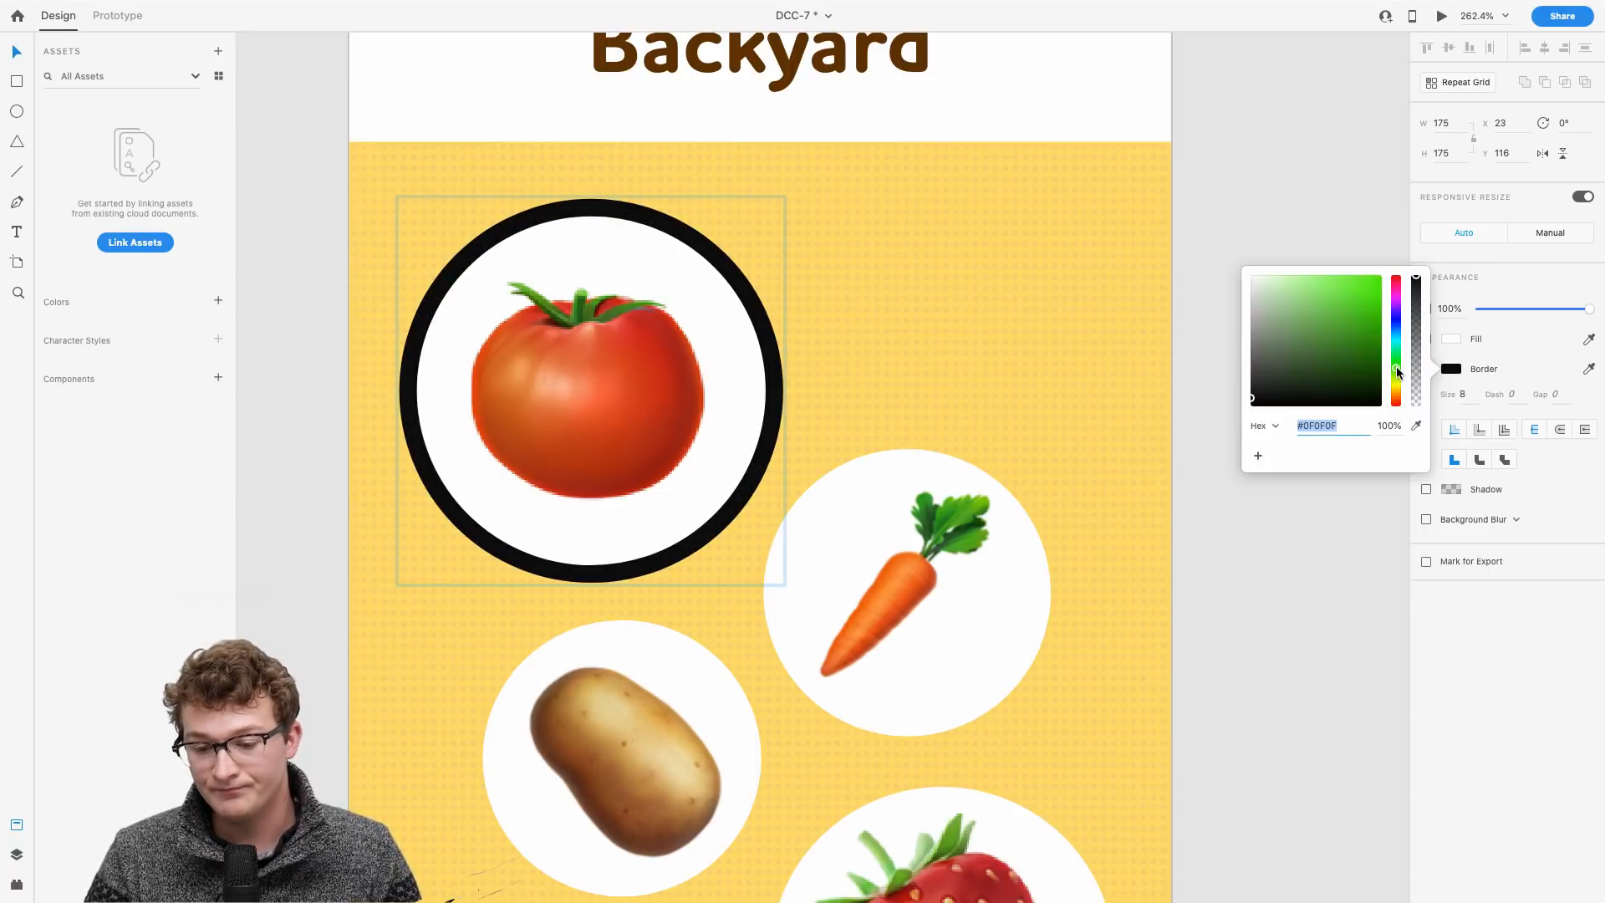
pyautogui.moveTo(1381, 372); pyautogui.dragTo(1401, 305)
pyautogui.scroll(5, 685, 338)
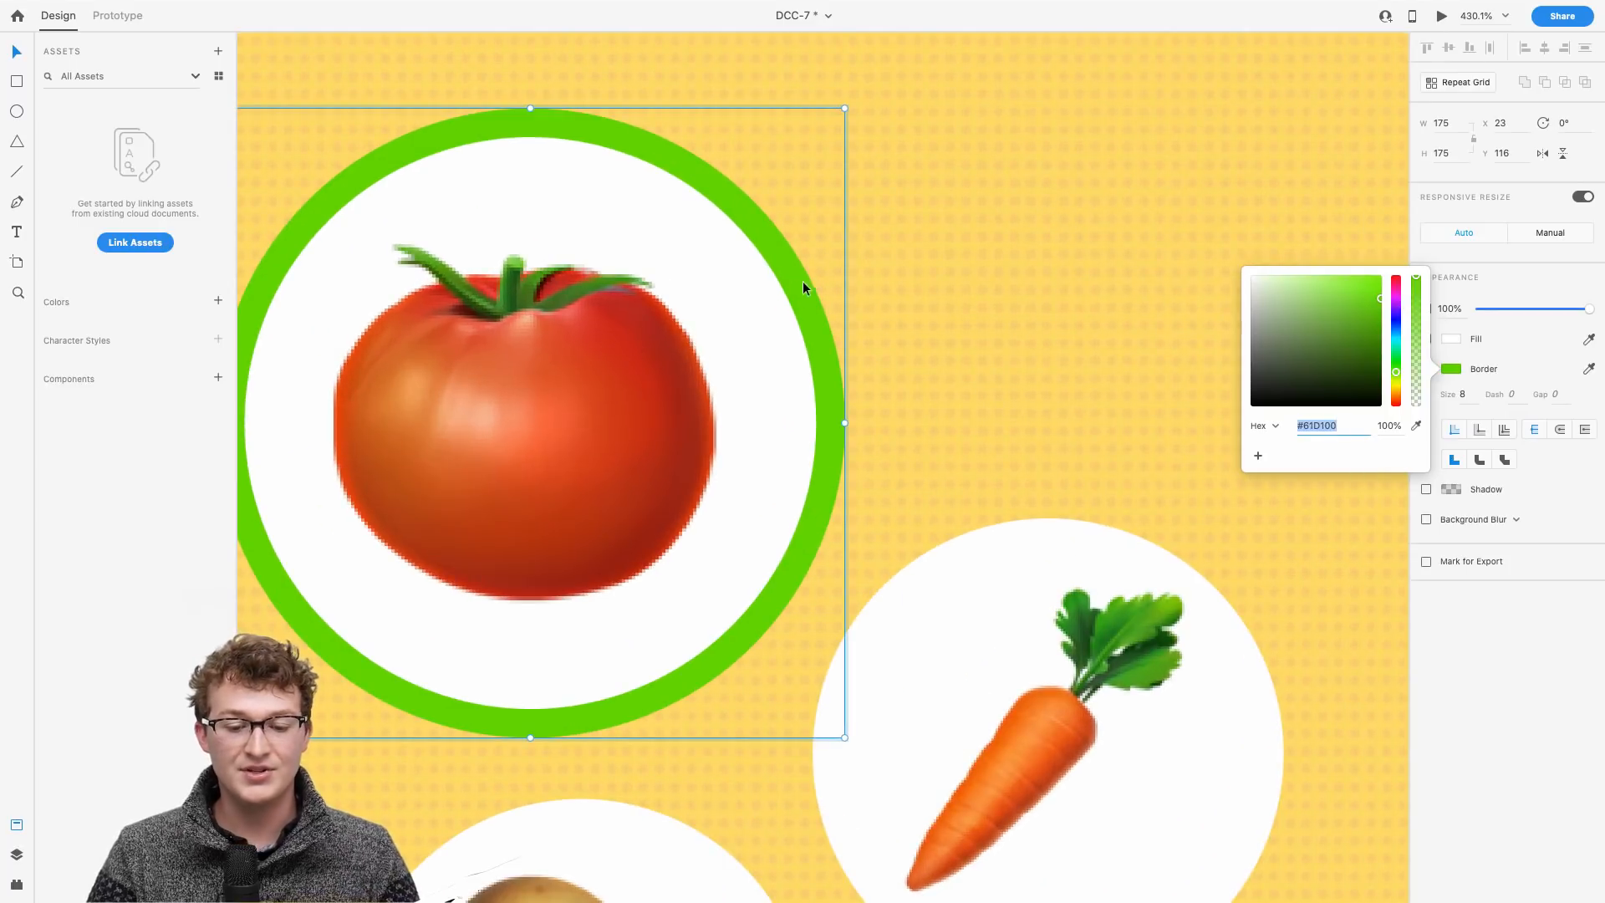
pyautogui.click(801, 283)
pyautogui.hscroll(-2, 801, 283)
pyautogui.scroll(-4, 809, 334)
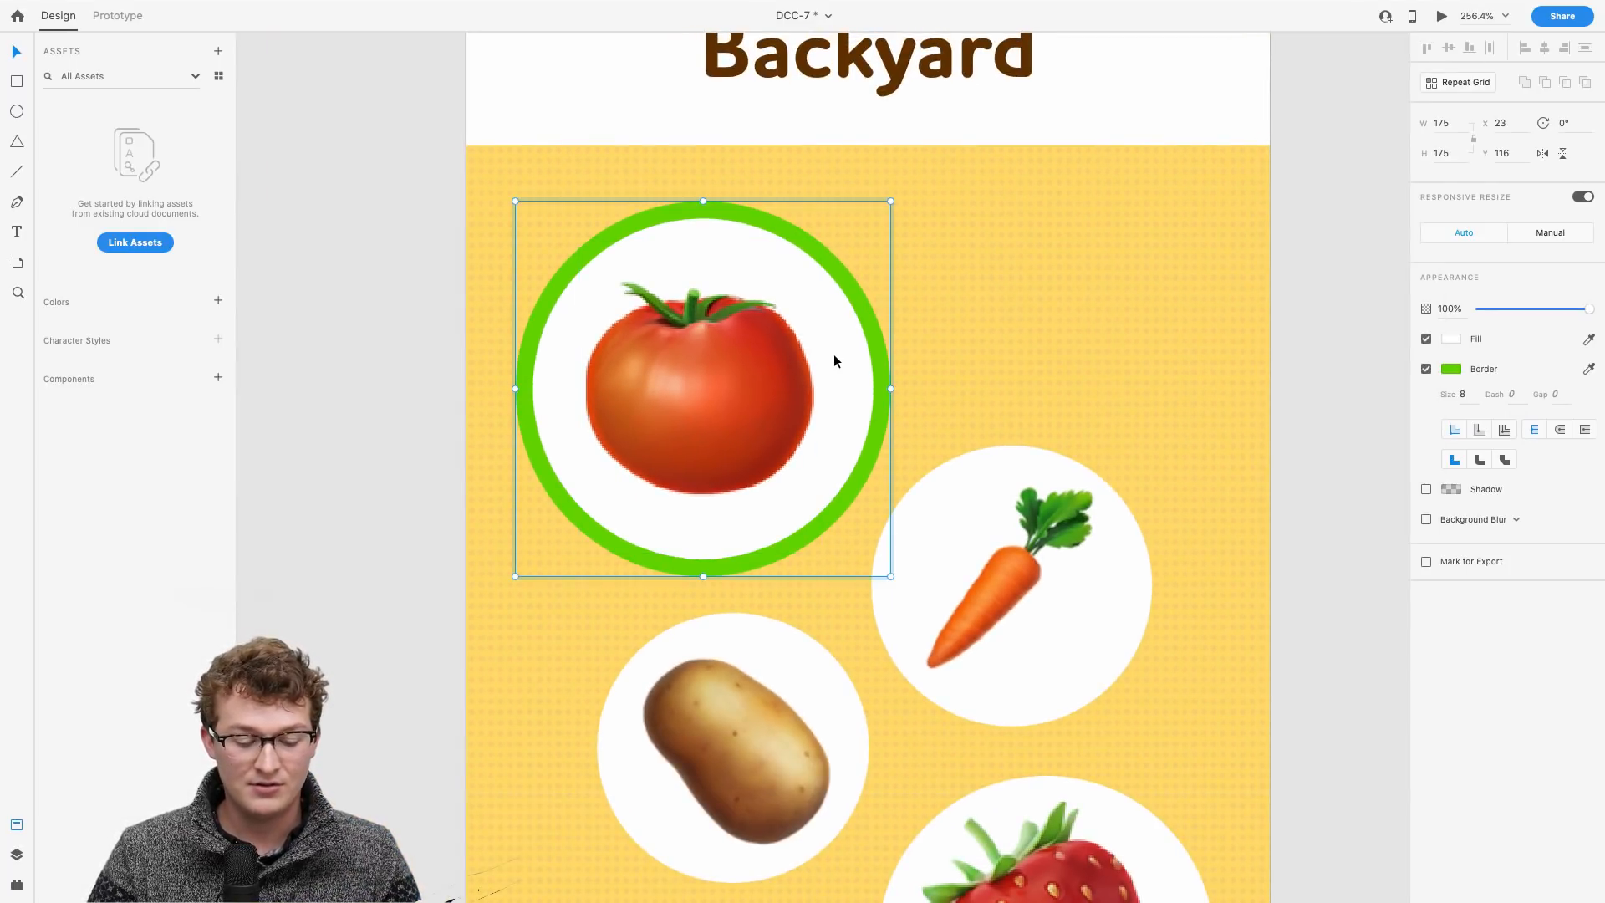
pyautogui.scroll(2, 839, 401)
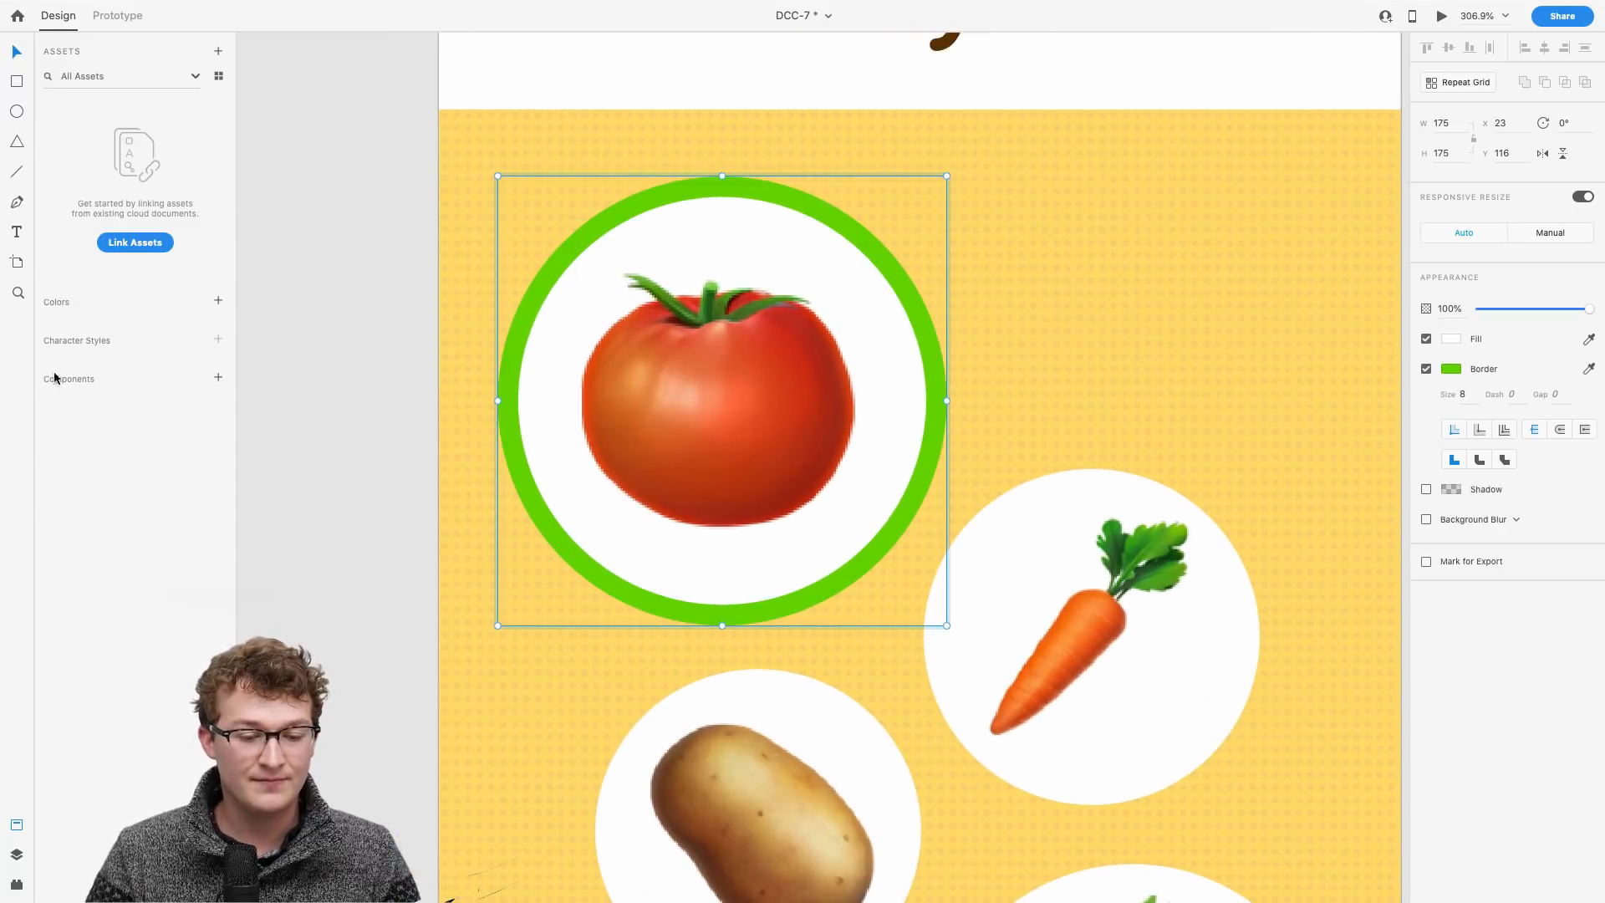
# Step: Duplicate the tomato's circle in place and remove the border from the original ellipse underneath
pyautogui.click(16, 854)
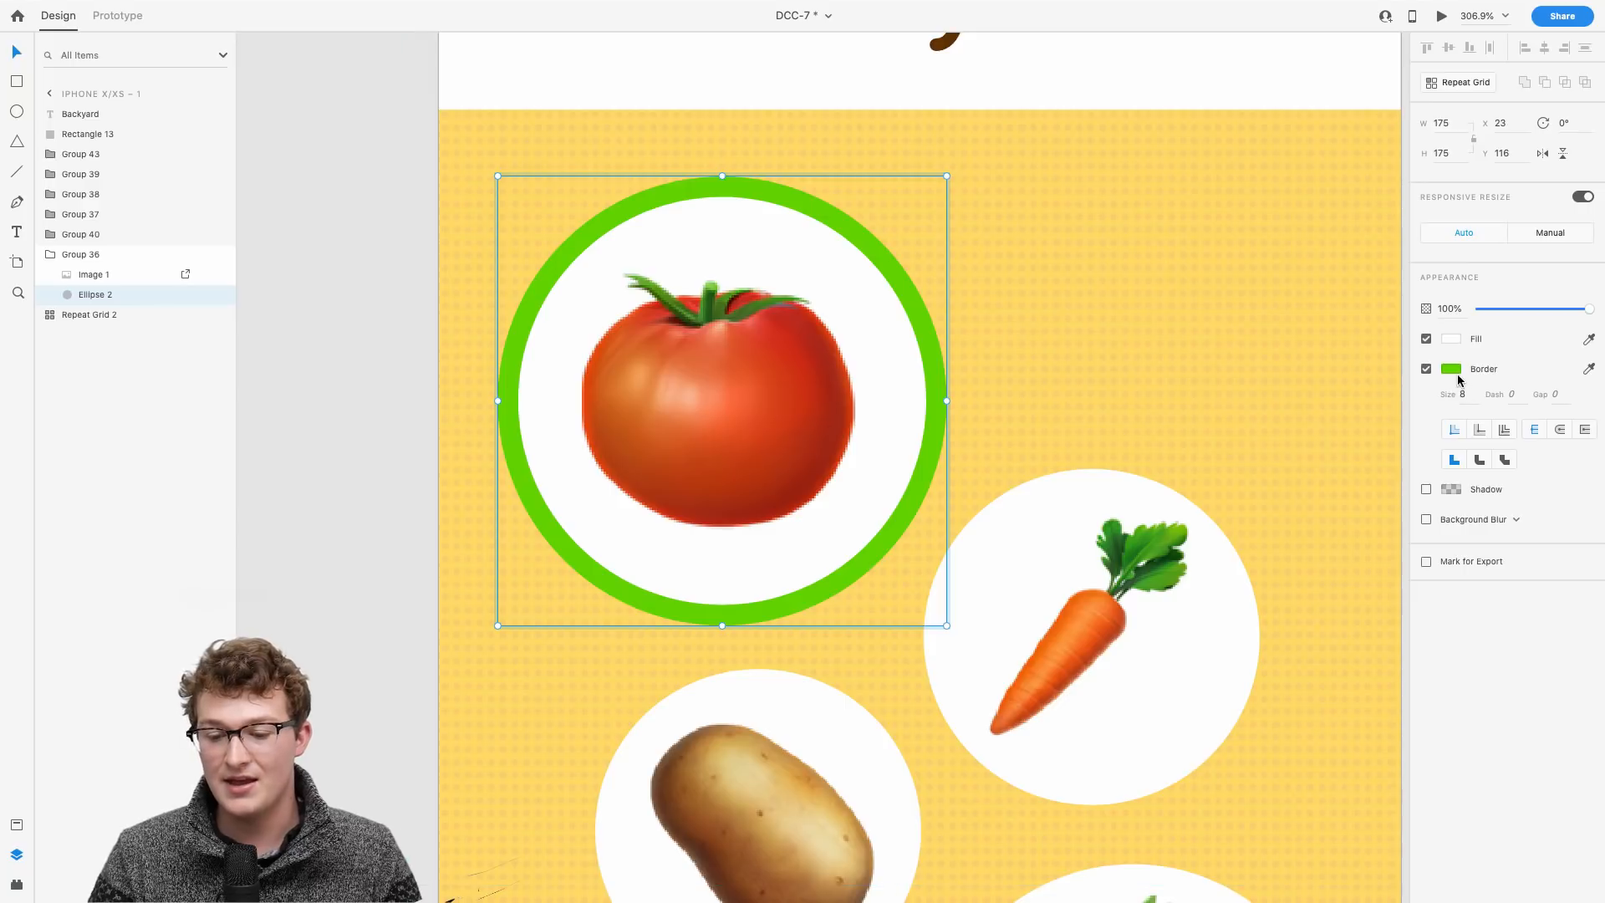
pyautogui.press('super+d')
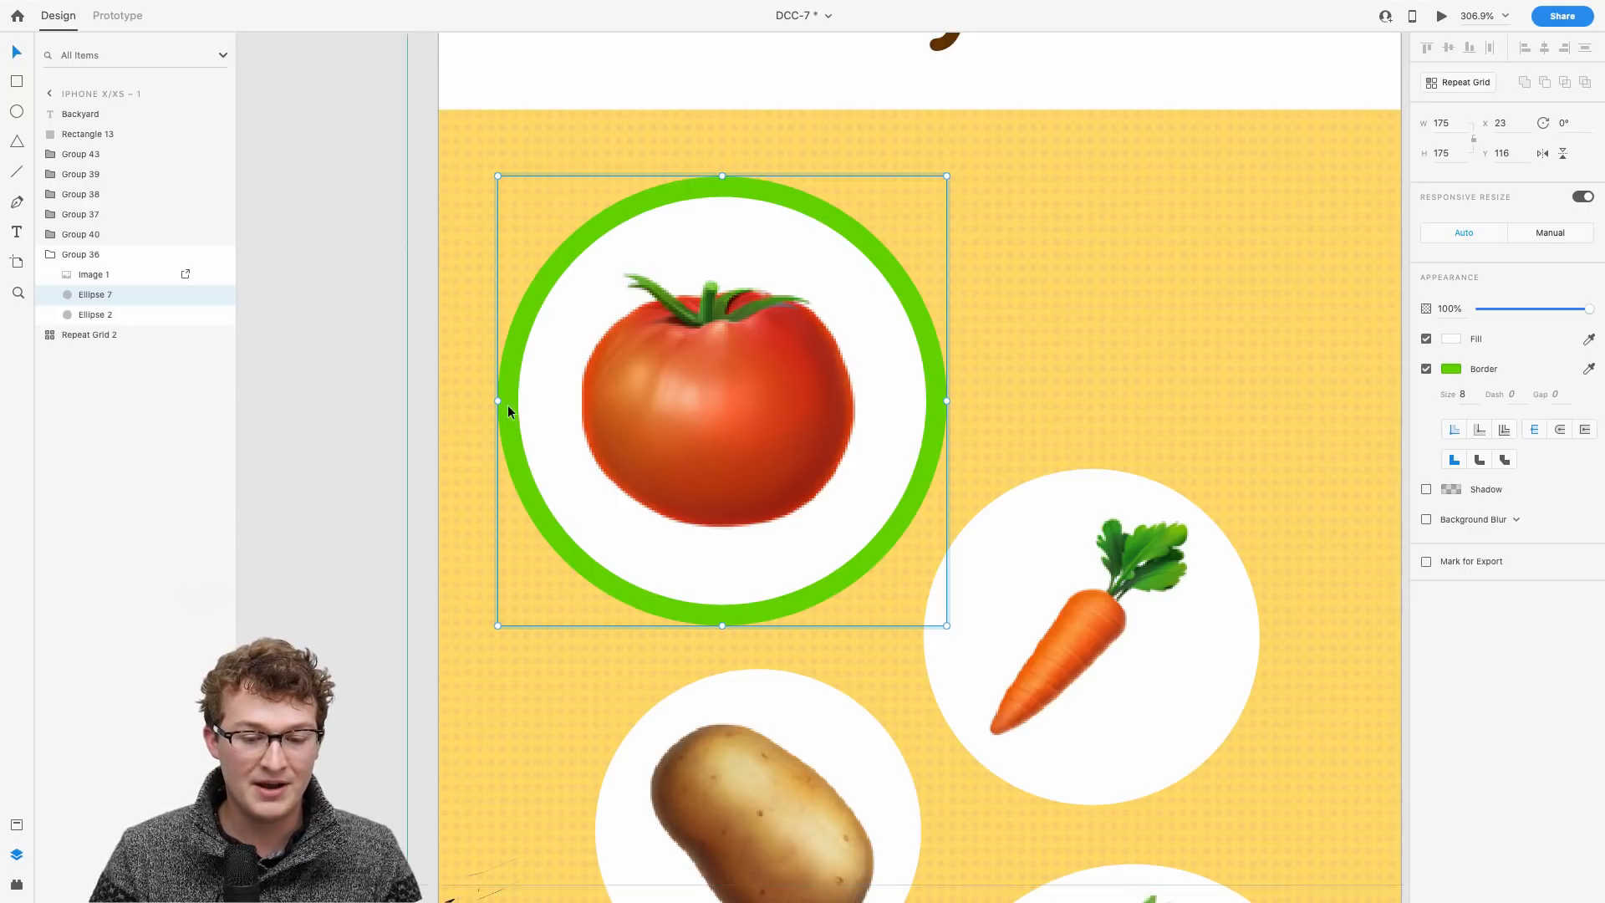
pyautogui.click(130, 316)
pyautogui.click(1426, 369)
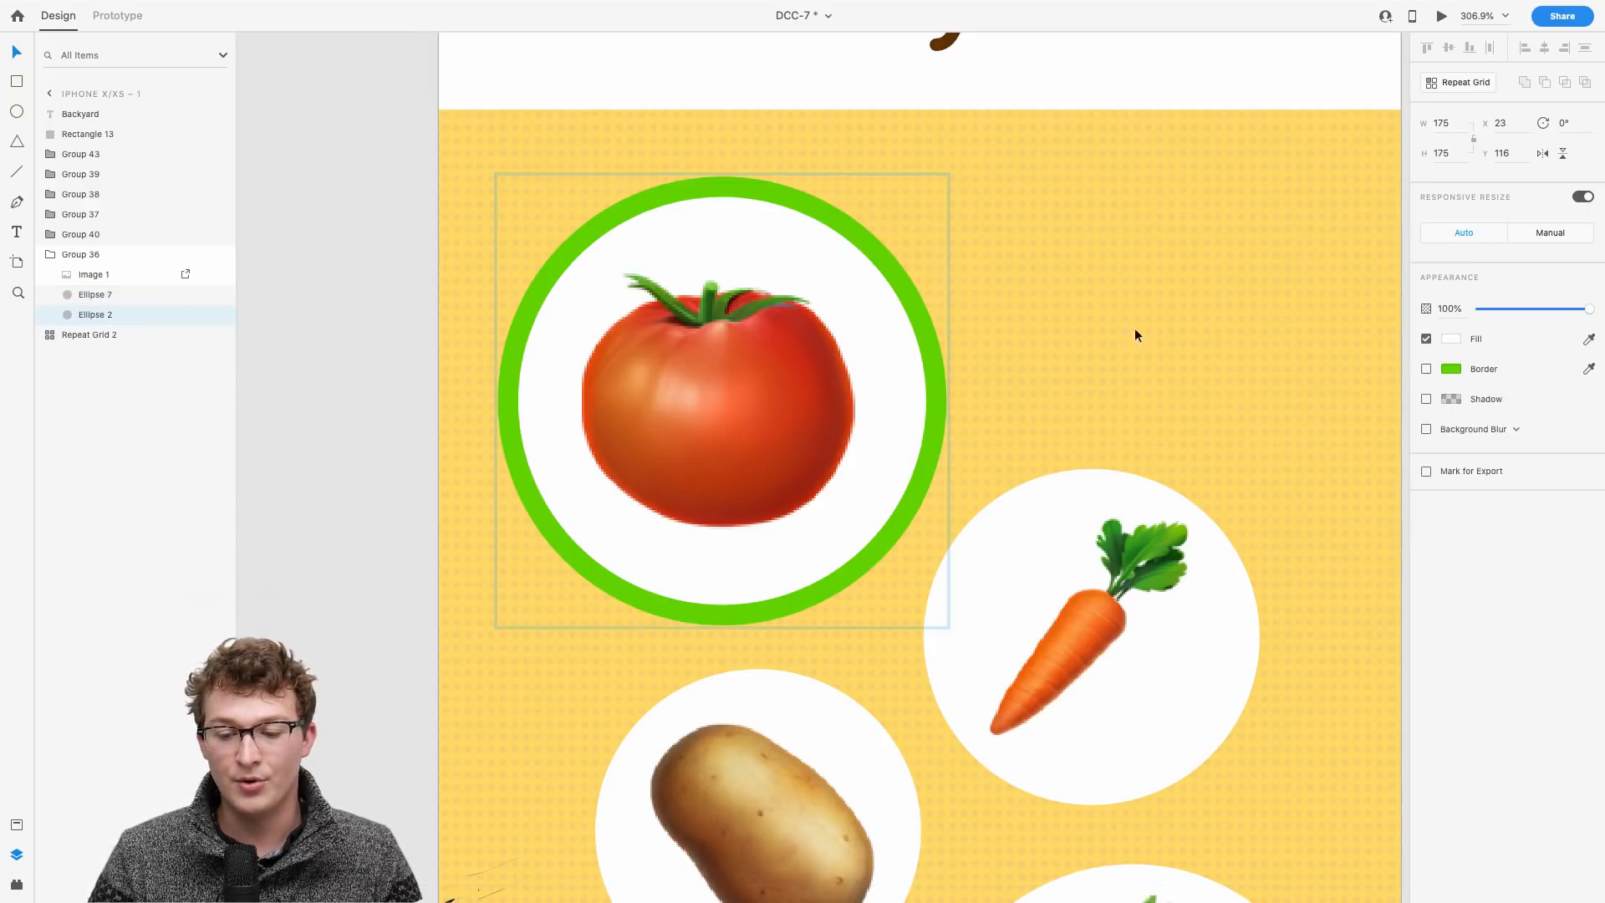
# Step: Remove the fill from the duplicated ellipse, test moving the green ring aside, and undo that move
pyautogui.click(127, 296)
pyautogui.click(1426, 339)
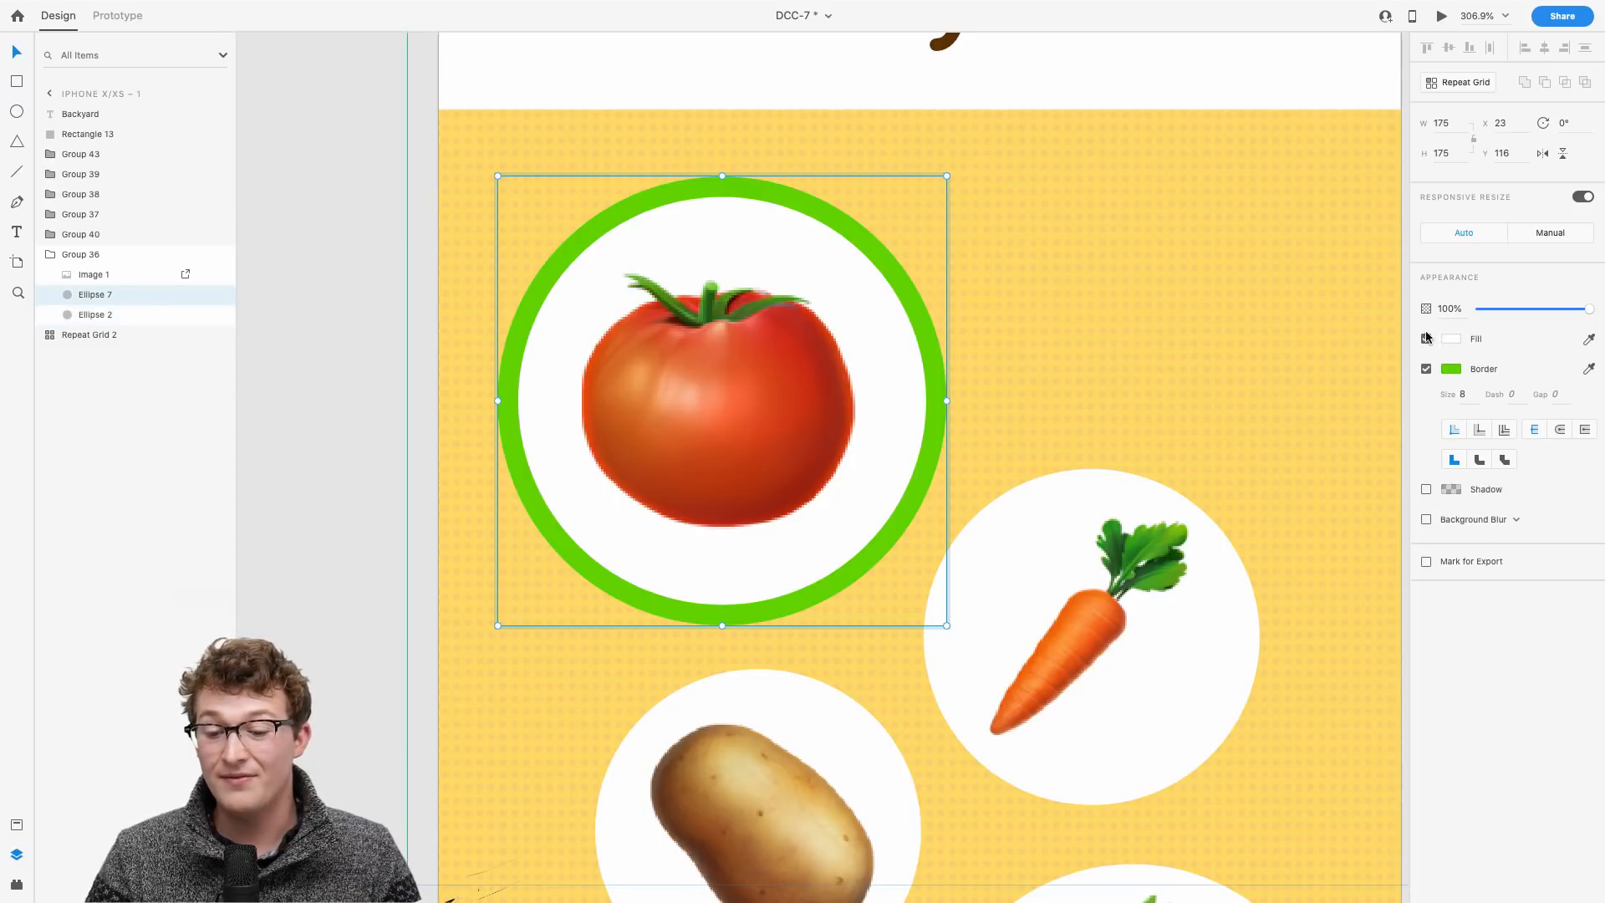
pyautogui.moveTo(925, 403); pyautogui.dragTo(1032, 369)
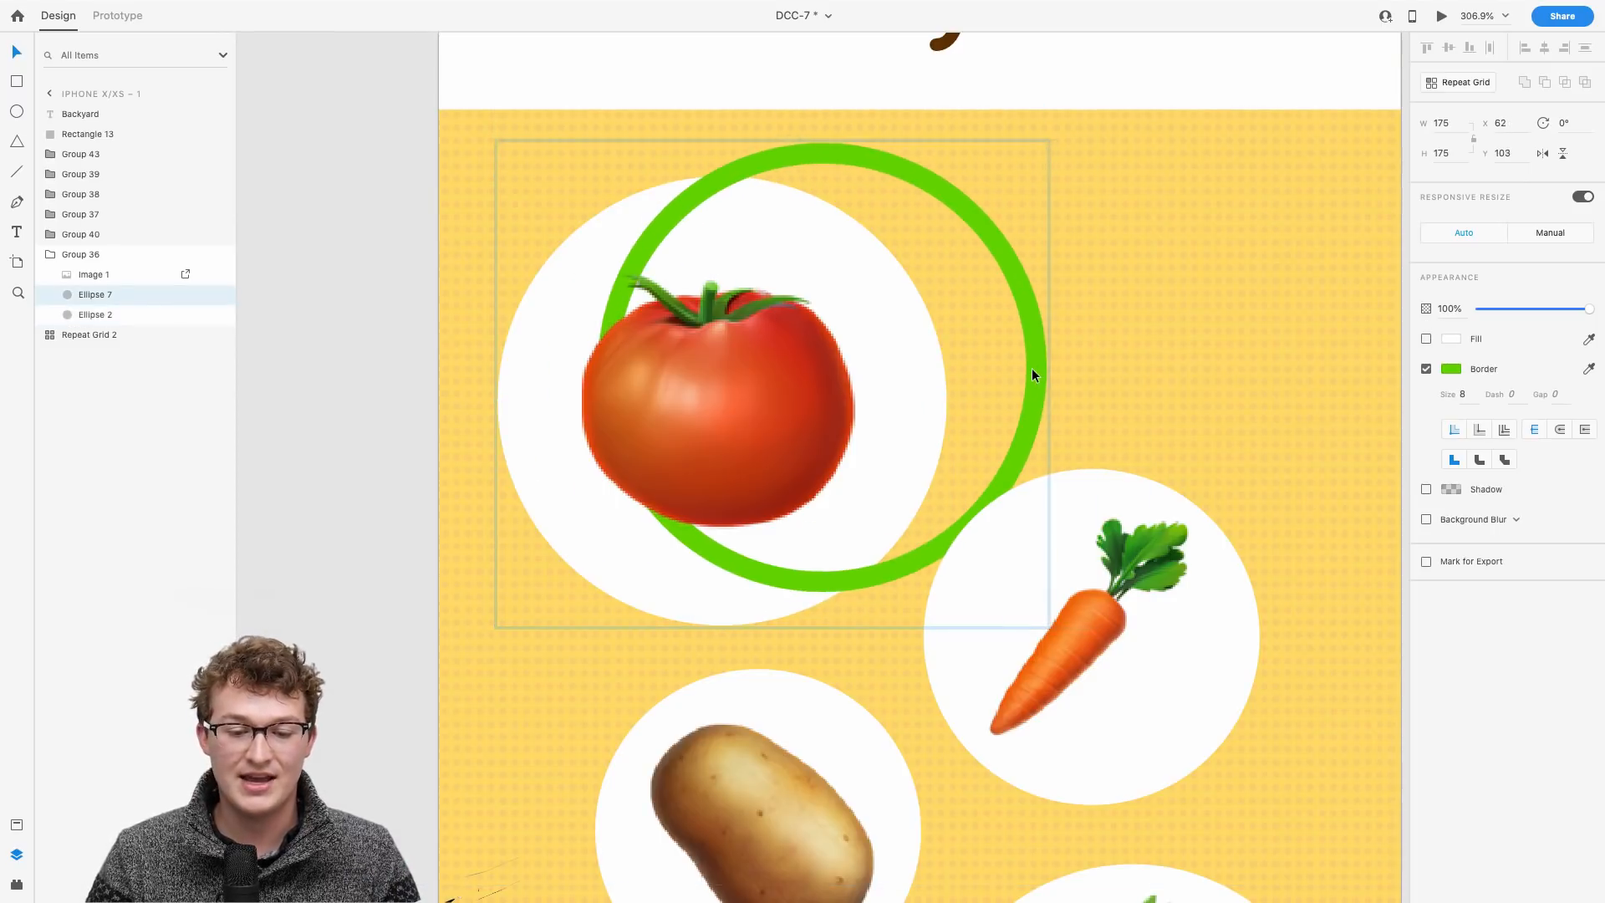
pyautogui.press('super+z')
# Step: Scale the green ring down to 169 × 169, keeping it centered inside the tomato's white circle
pyautogui.scroll(3, 836, 386)
pyautogui.scroll(2, 836, 386)
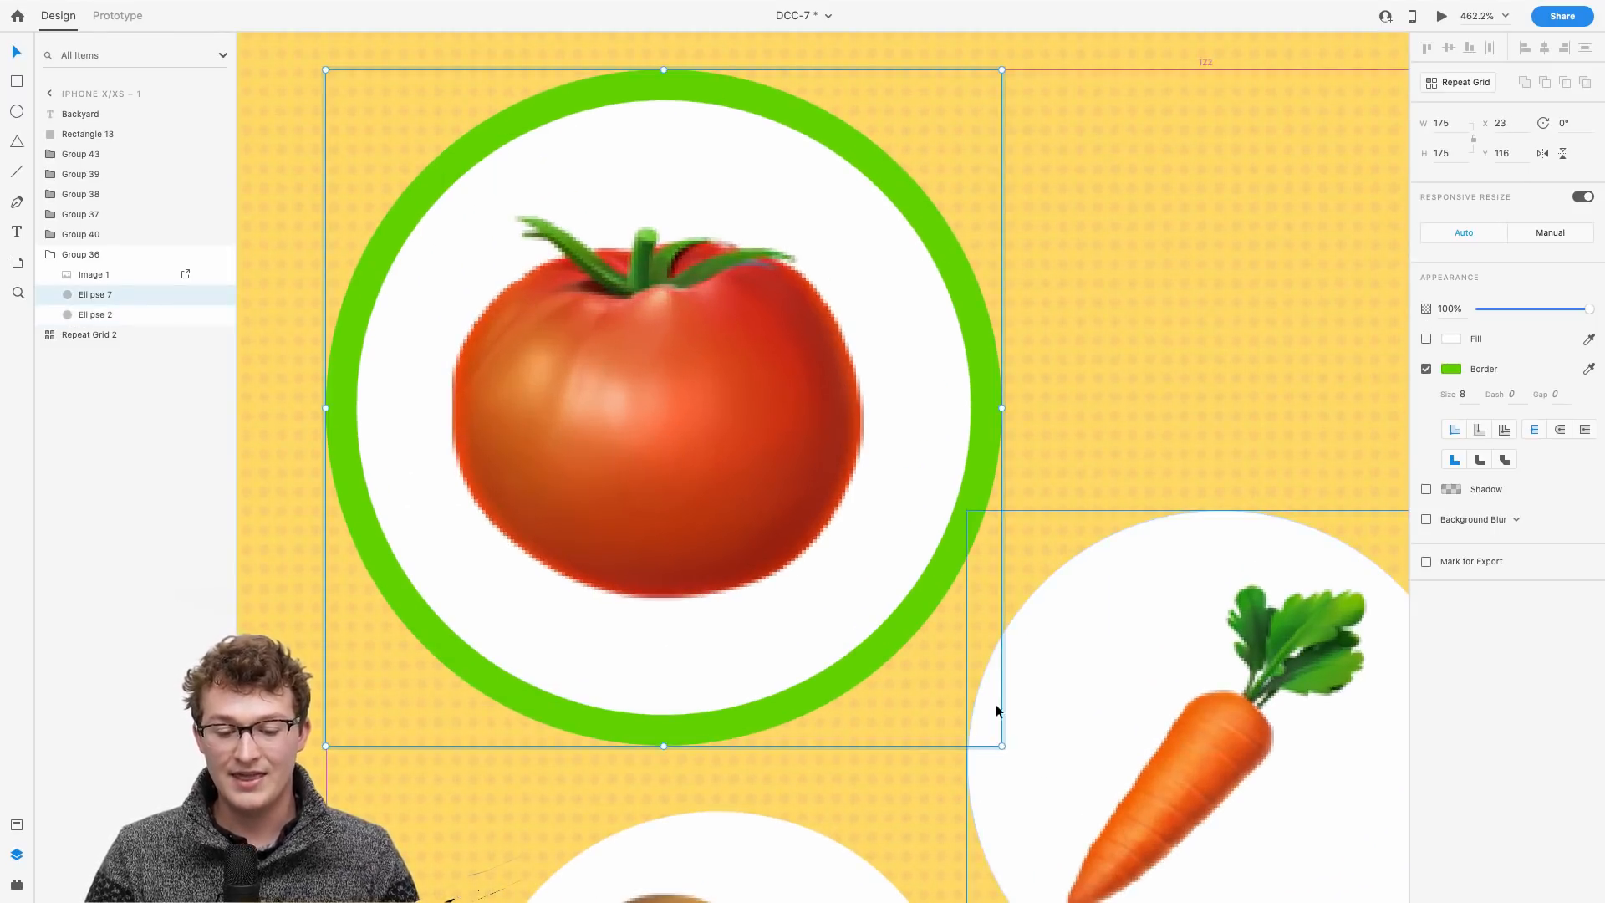
pyautogui.moveTo(1002, 746)
pyautogui.mouseDown()
pyautogui.moveTo(970, 727)
pyautogui.moveTo(1018, 752)
pyautogui.moveTo(986, 735)
pyautogui.mouseUp()
pyautogui.scroll(-2, 989, 740)
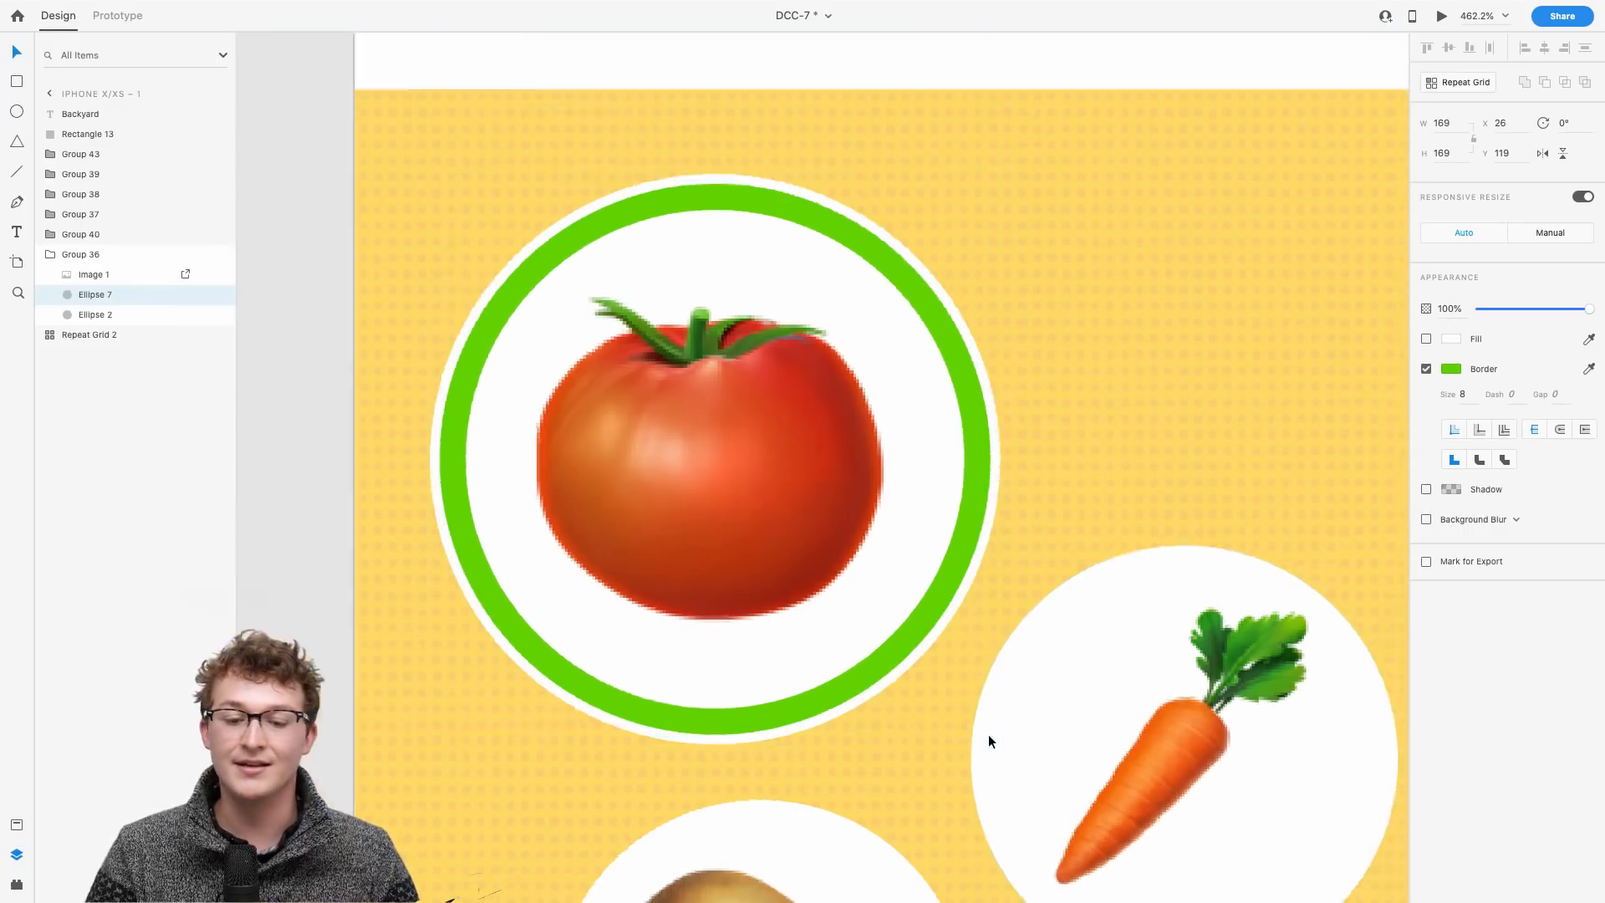
pyautogui.scroll(-3, 989, 741)
pyautogui.scroll(2, 989, 741)
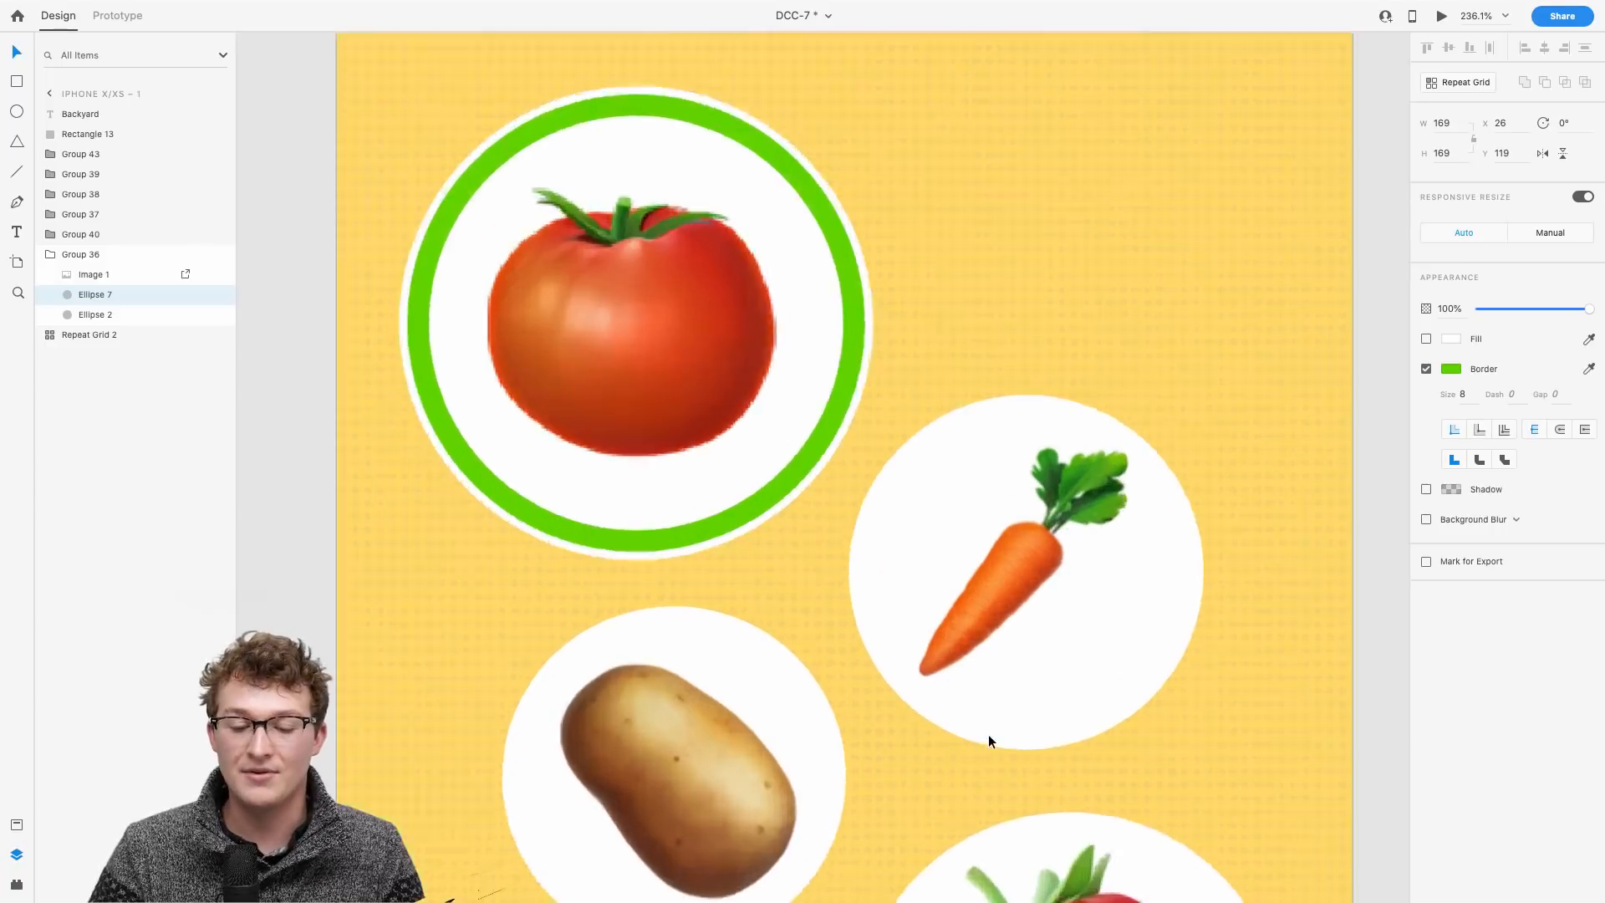
# Step: Try a dash length of 200 on the green ring's border
pyautogui.scroll(3, 988, 734)
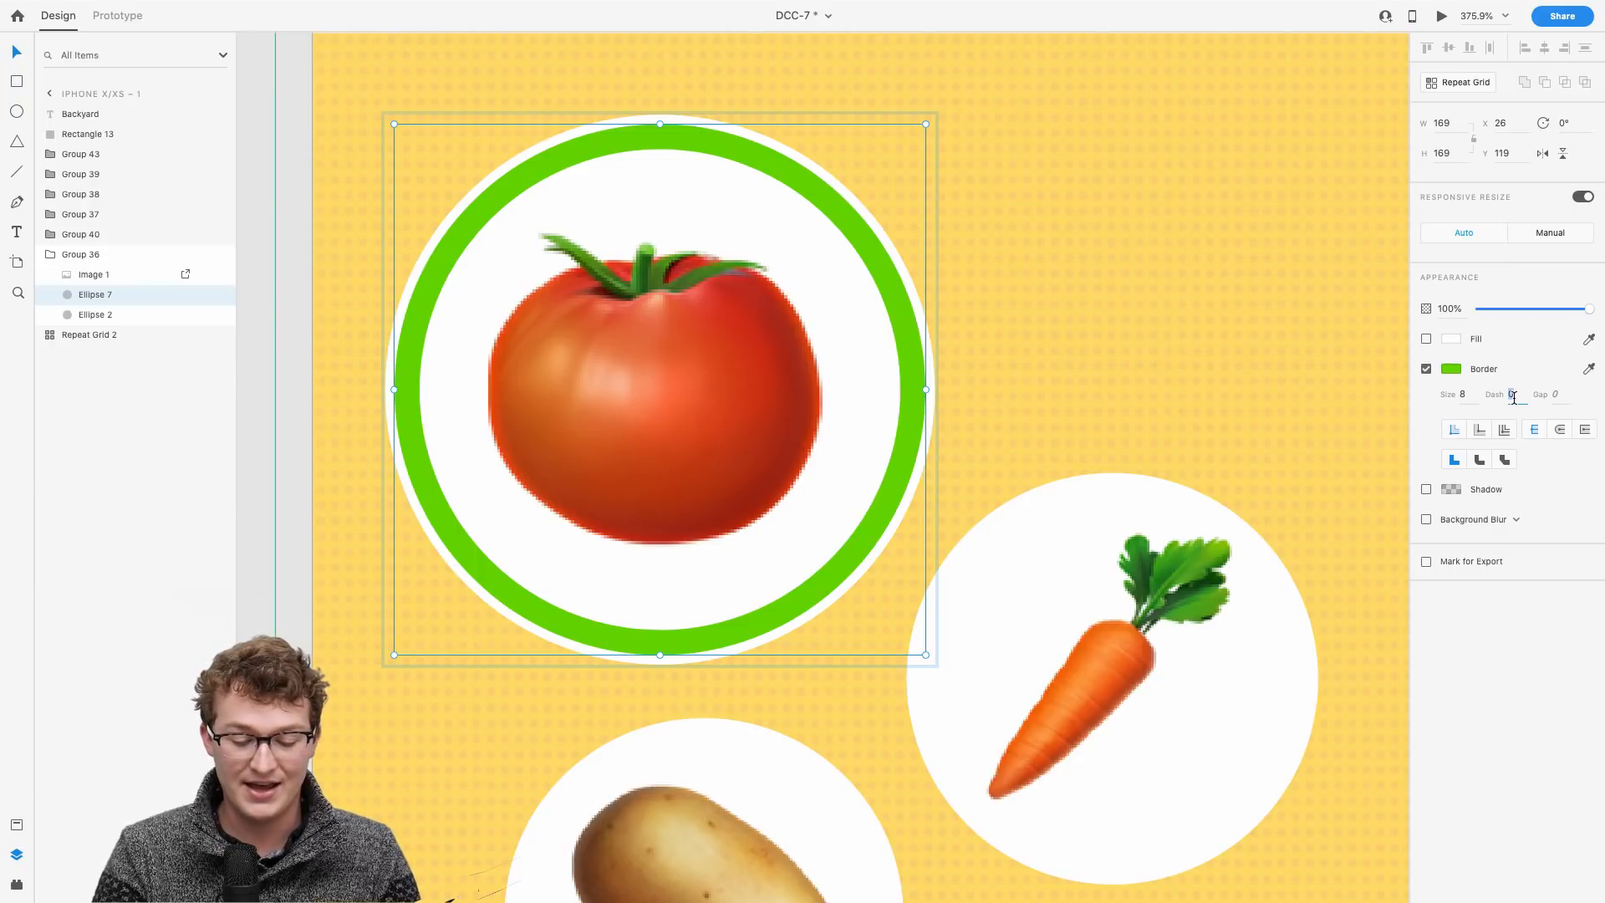
pyautogui.write('200')
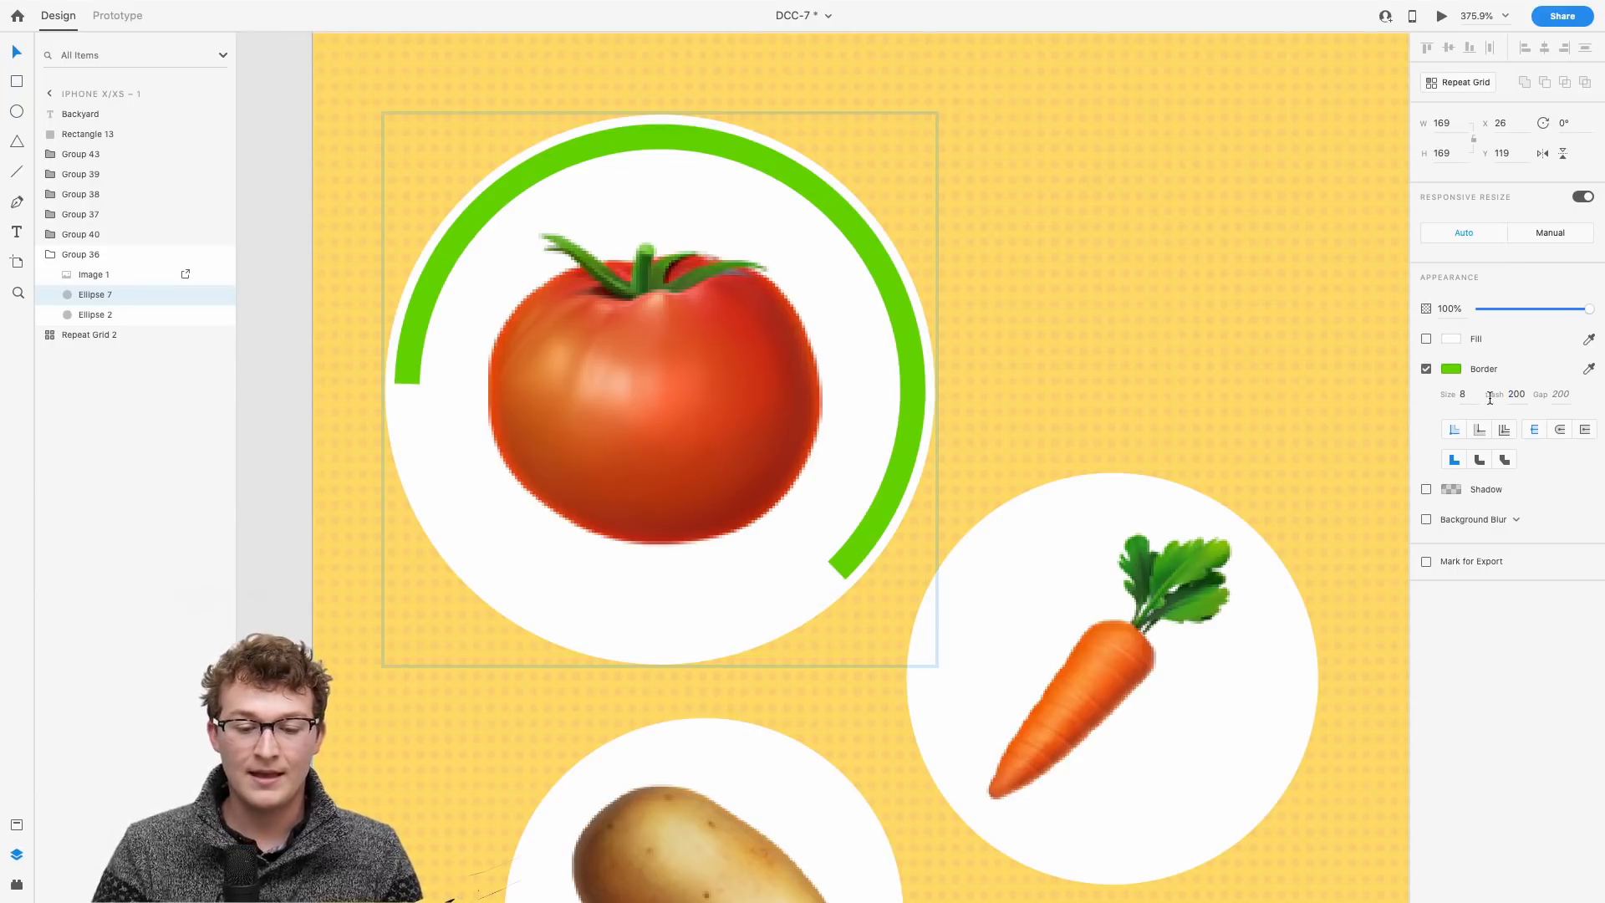
pyautogui.scroll(-2, 1088, 369)
pyautogui.scroll(1, 1088, 369)
# Step: Set the green ring's border dash to 90 and its gap to 900
pyautogui.doubleClick(1515, 394)
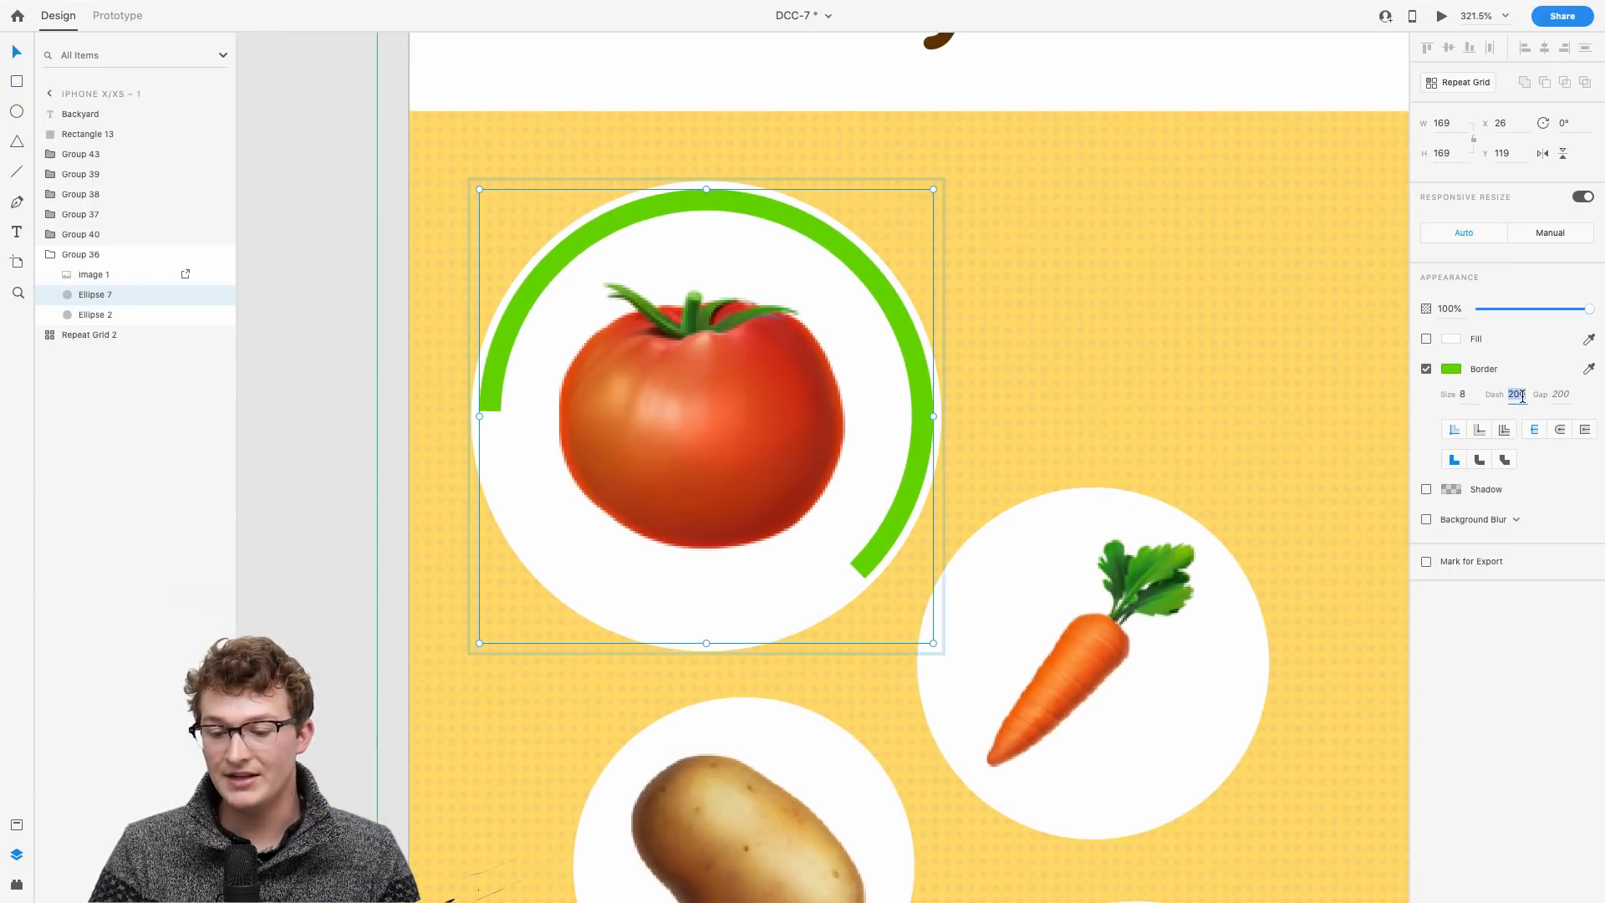
pyautogui.write('90')
pyautogui.press('Return')
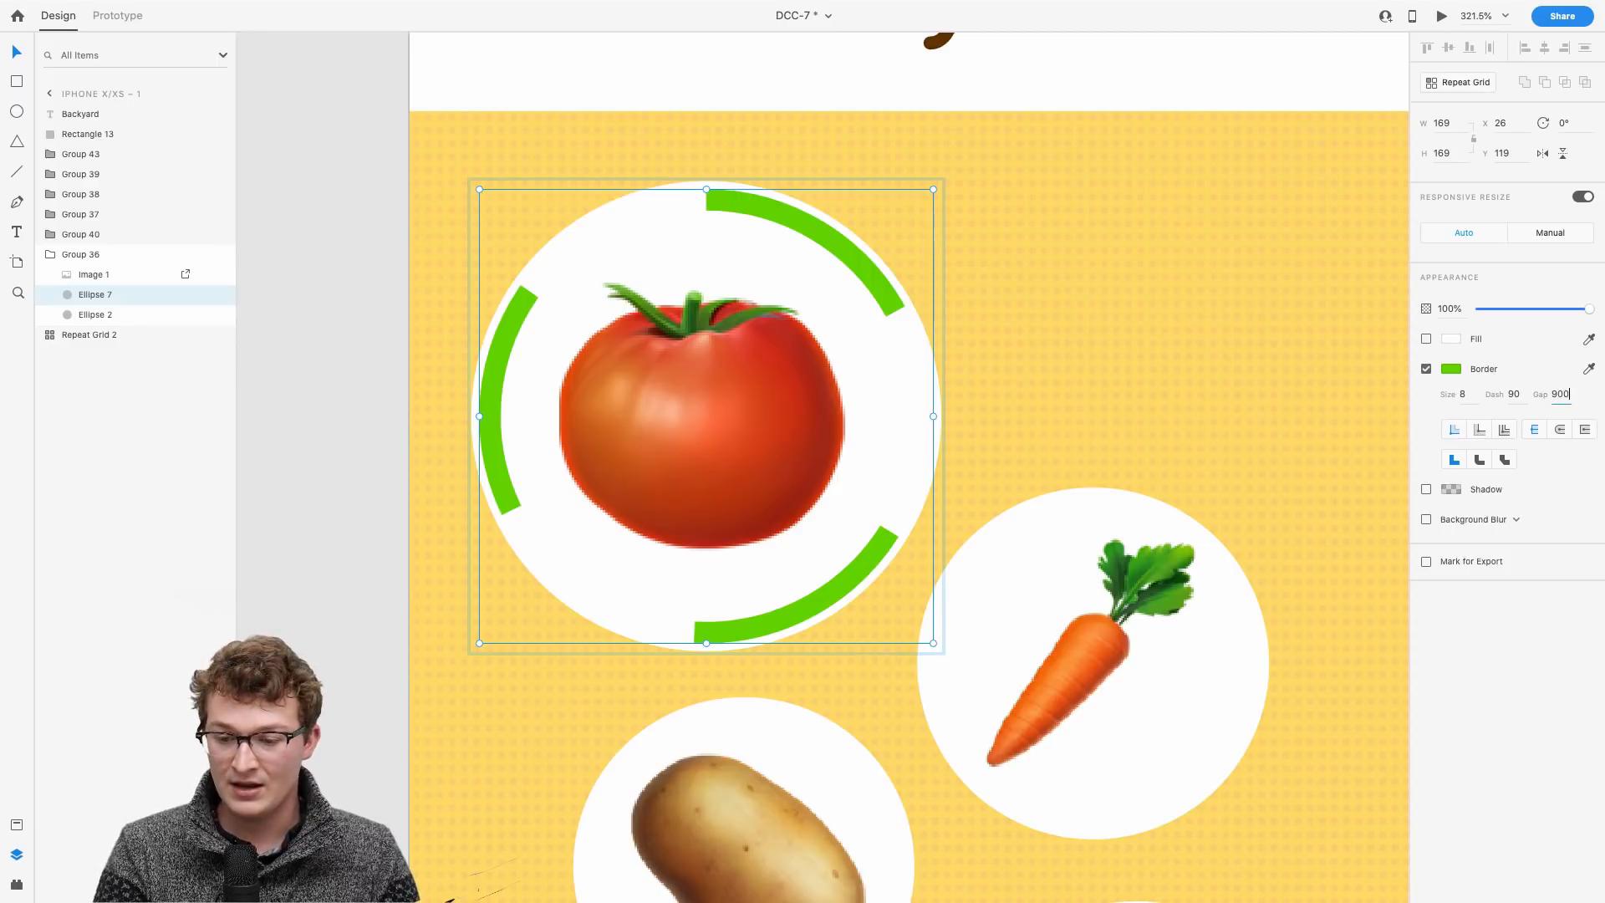
pyautogui.press('Return')
# Step: Set the dash length of the green ring's border to 300
pyautogui.doubleClick(1516, 393)
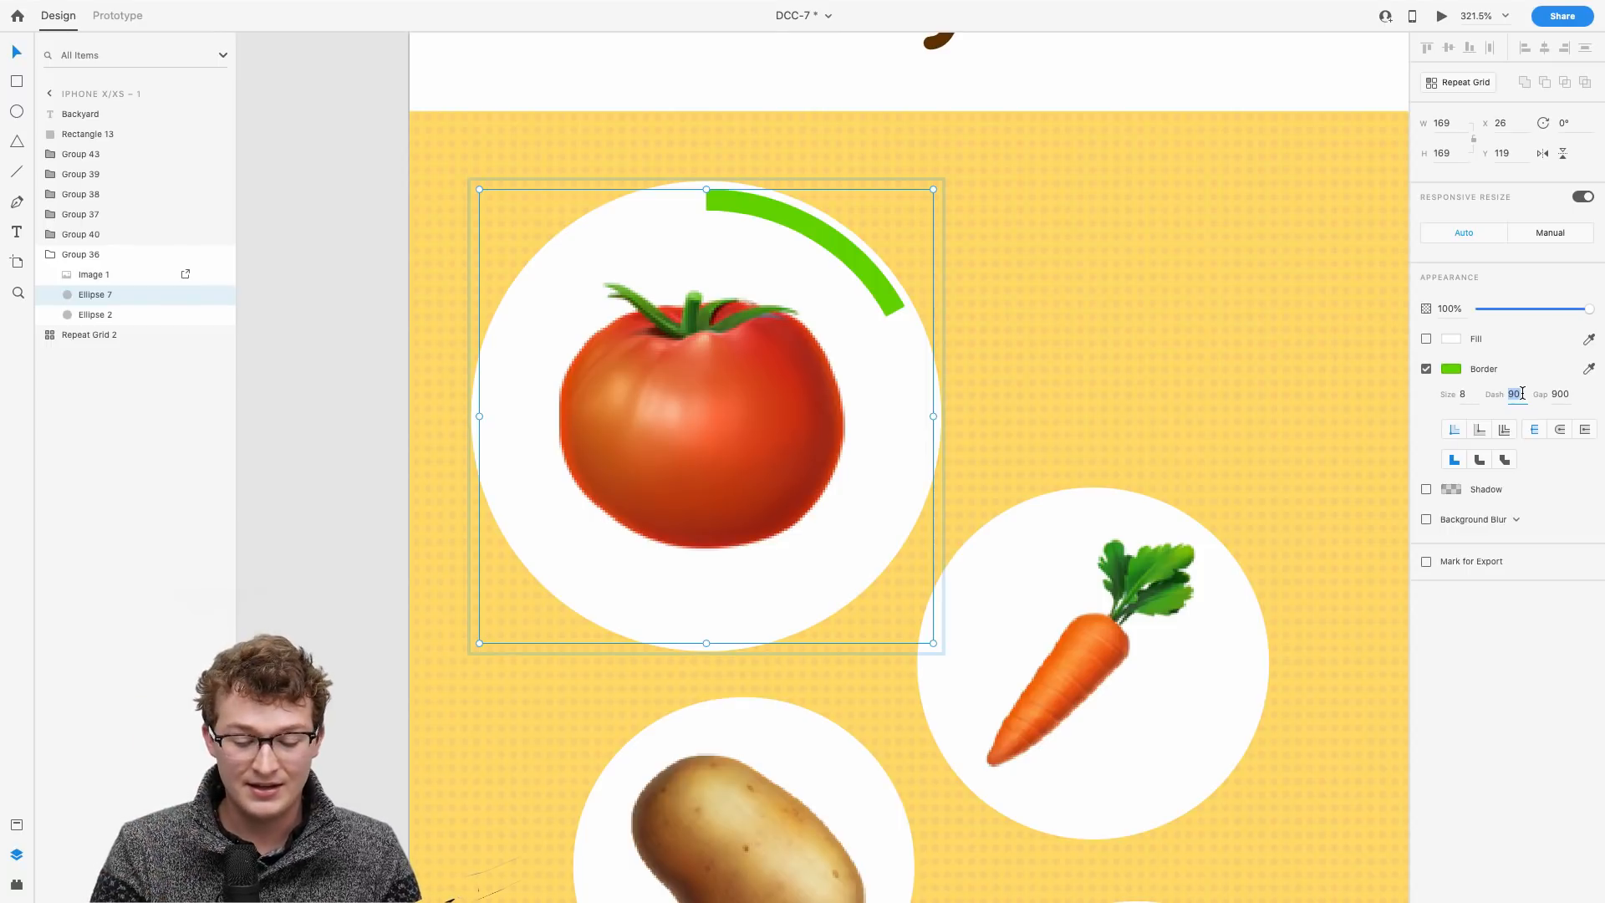
pyautogui.write('90')
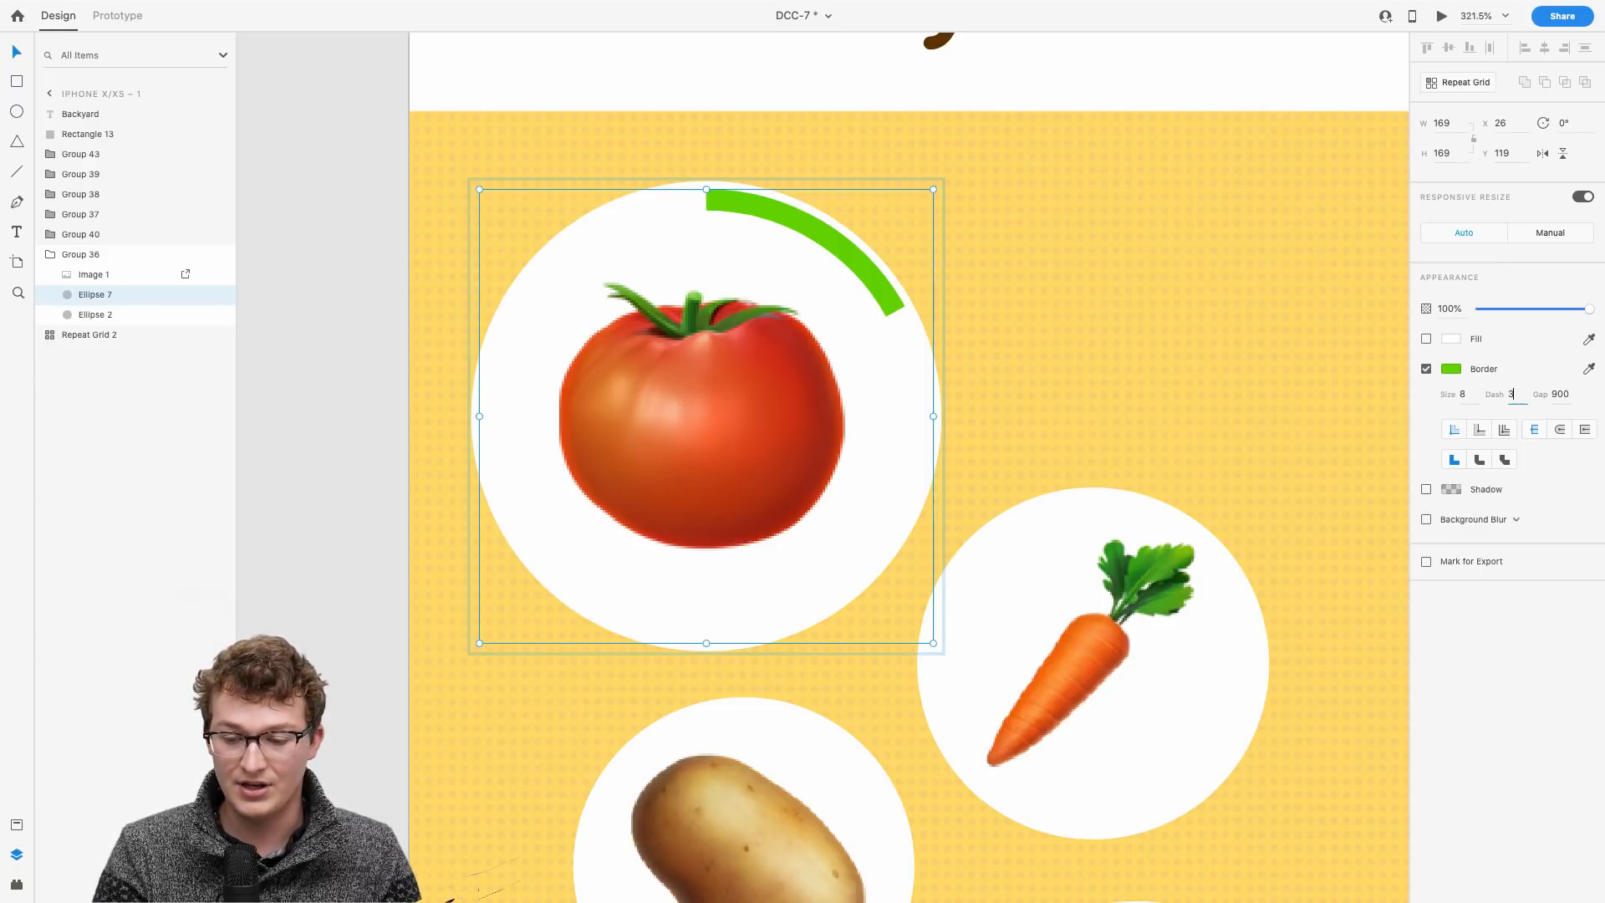
pyautogui.write('00')
pyautogui.press('Return')
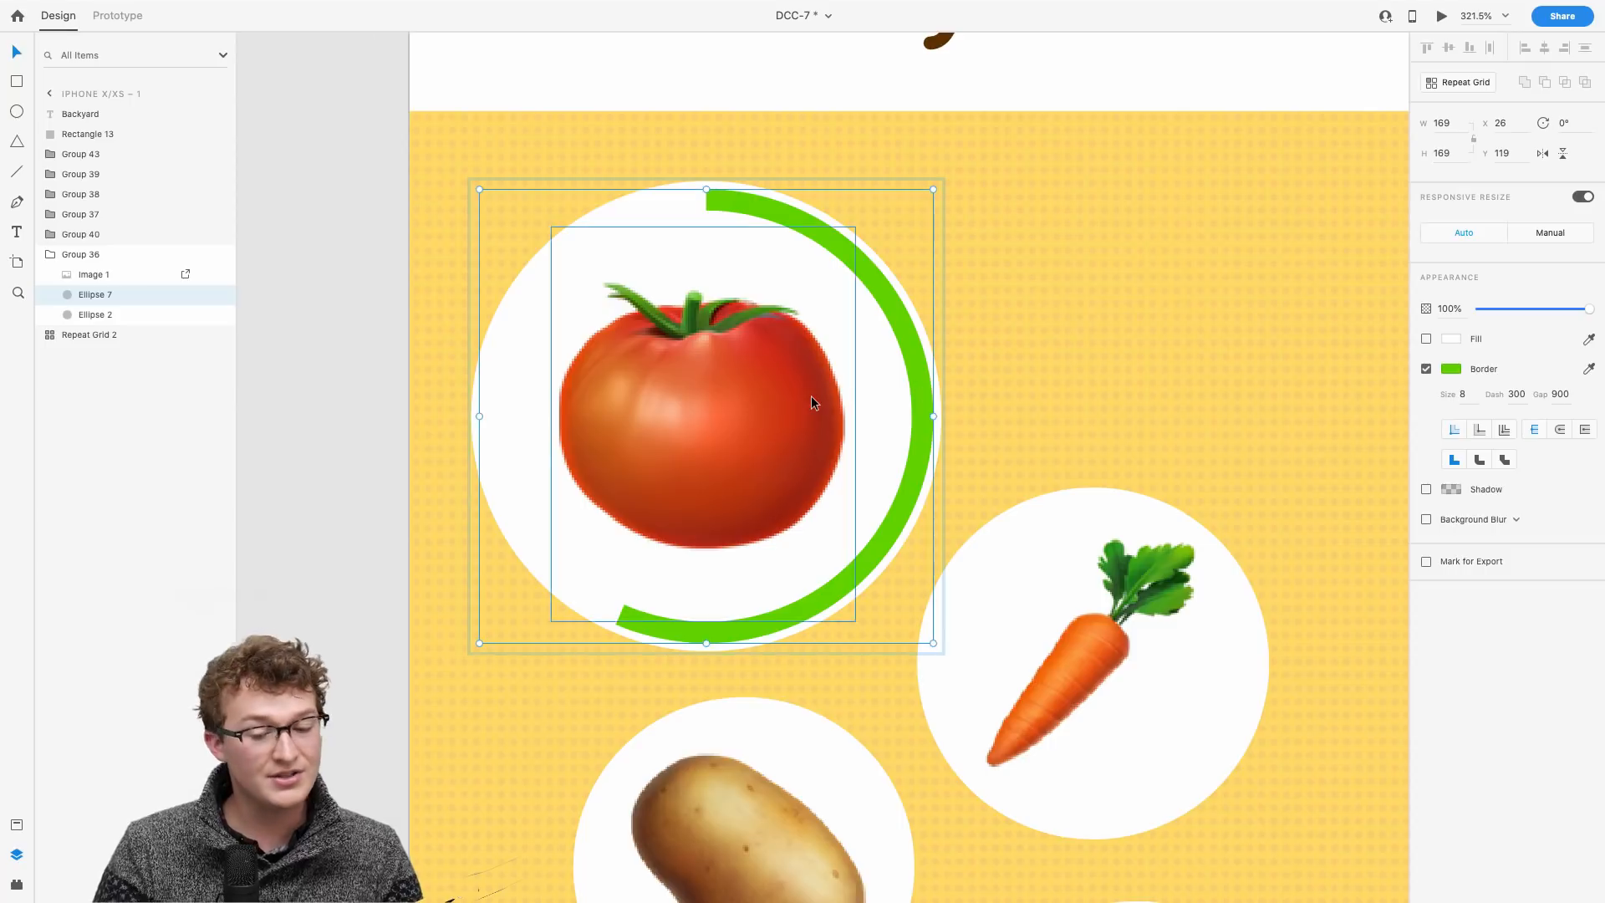
# Step: Give the green ring's border rounded end caps and deselect the ring
pyautogui.scroll(-5, 812, 396)
pyautogui.scroll(4, 812, 396)
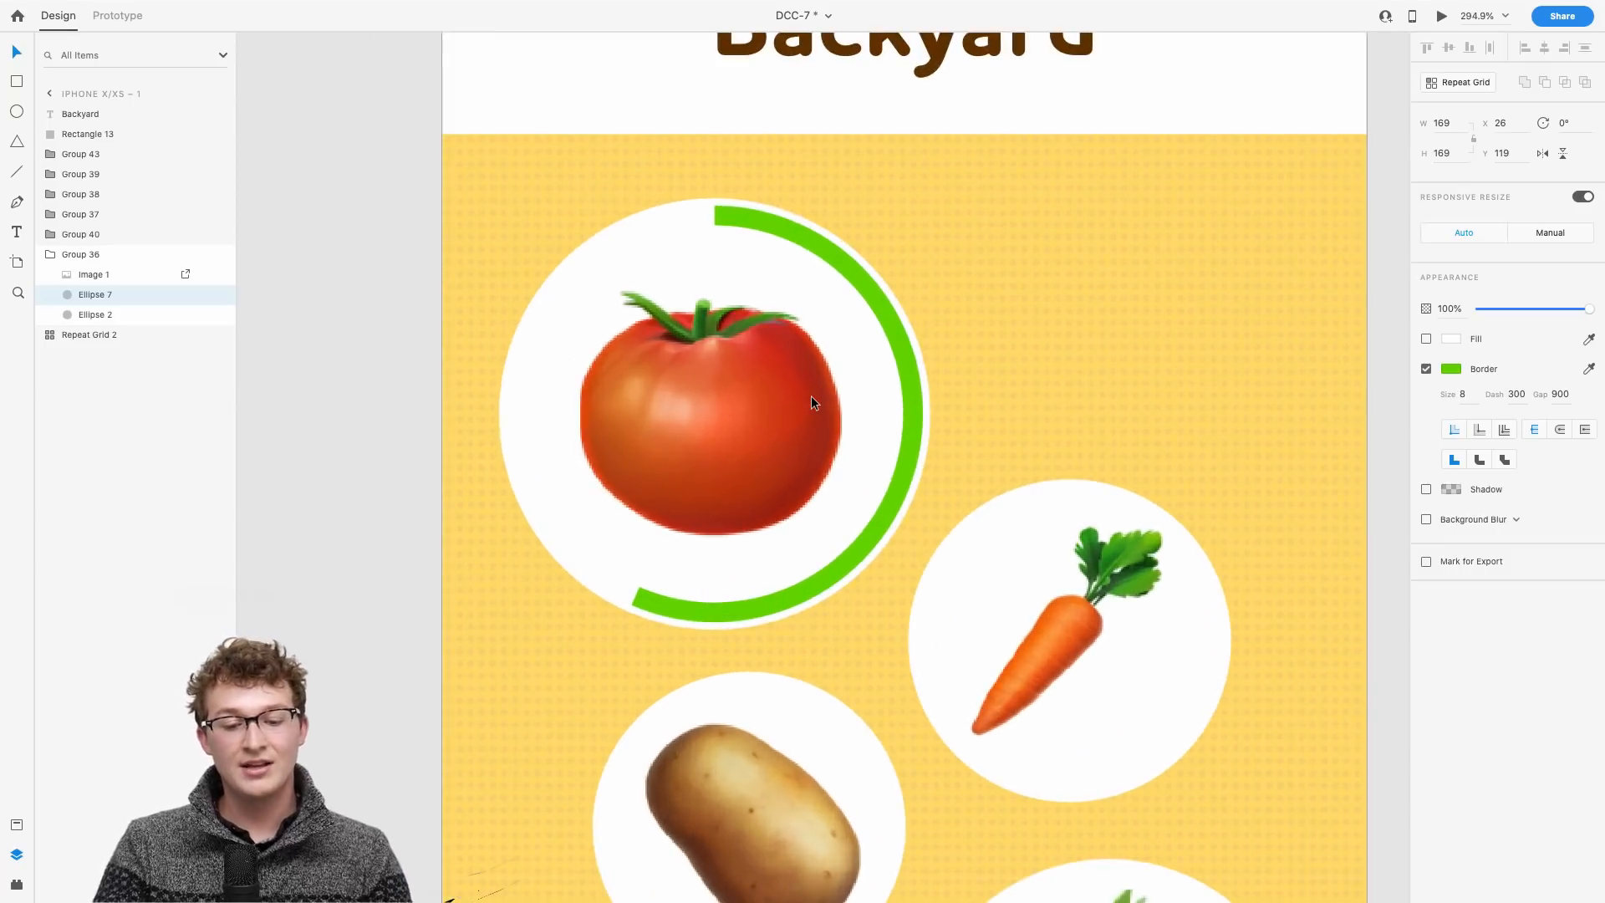
pyautogui.click(1560, 428)
pyautogui.scroll(-3, 962, 381)
pyautogui.scroll(4, 962, 380)
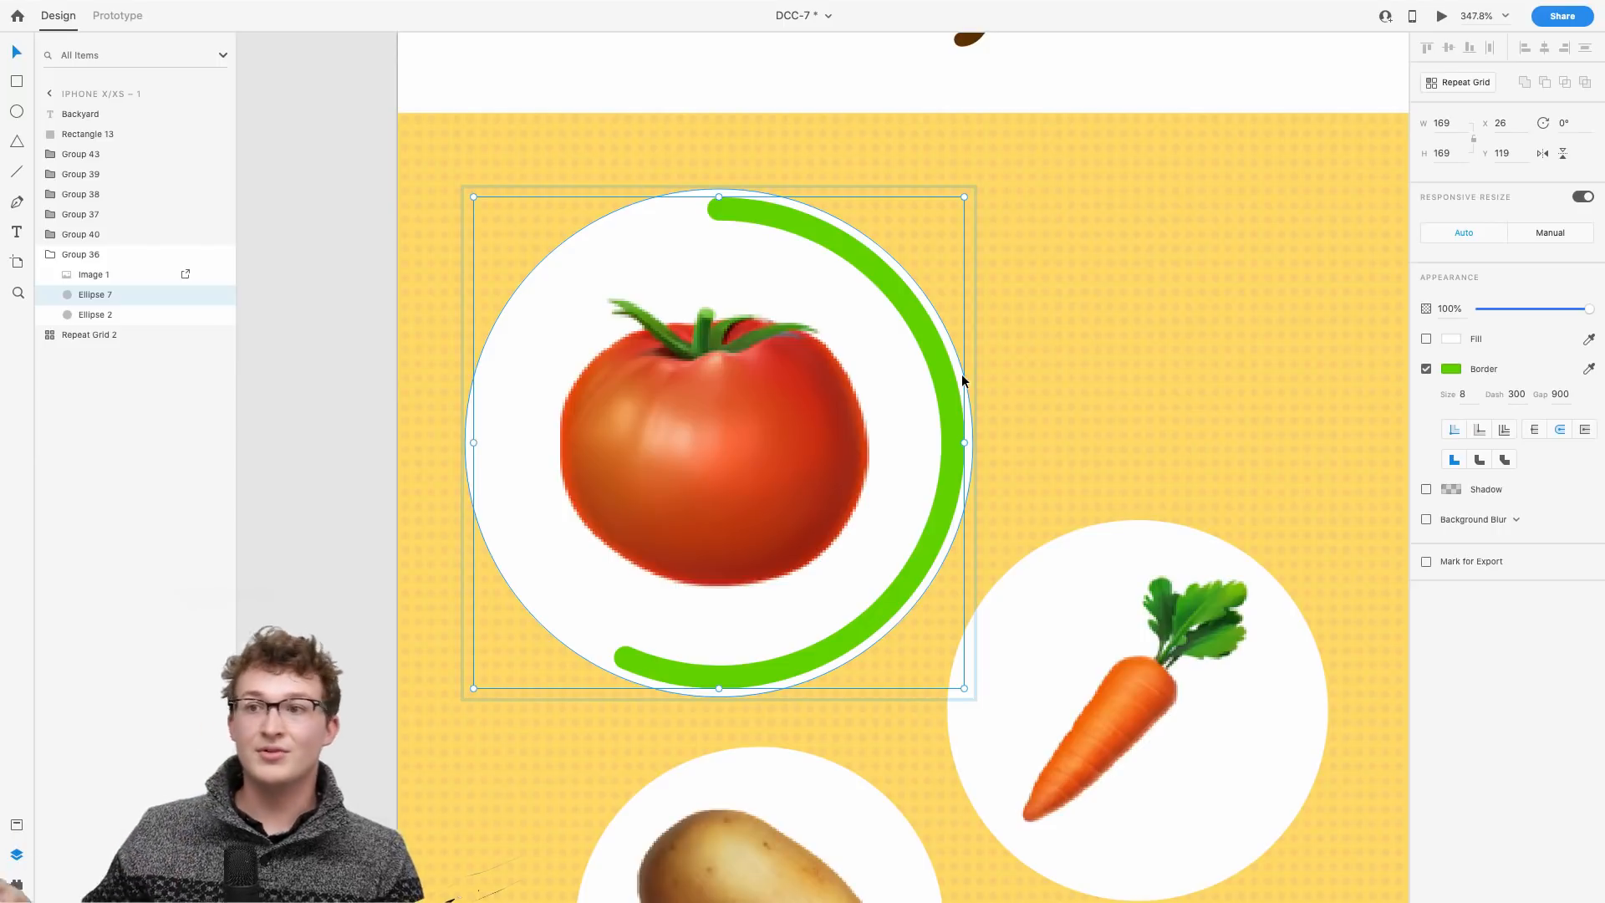
pyautogui.click(1060, 288)
pyautogui.scroll(-6, 1060, 288)
pyautogui.scroll(3, 890, 344)
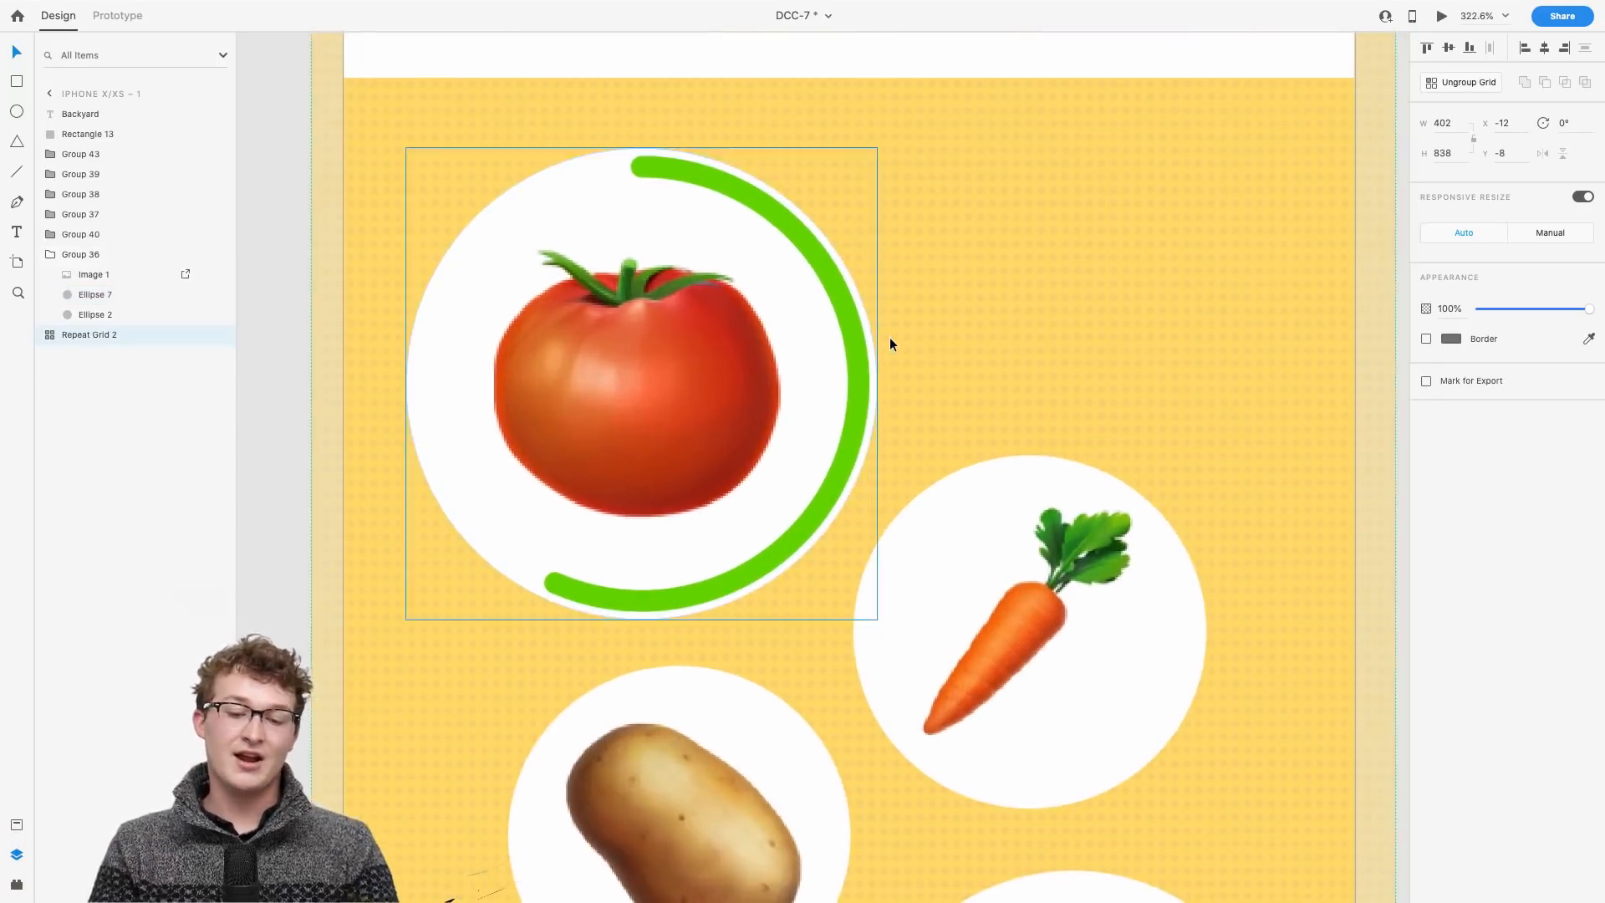
# Step: Copy the green ring from the tomato's group and open the carrot's group for editing
pyautogui.click(852, 345)
pyautogui.scroll(-2, 853, 344)
pyautogui.hscroll(2, 852, 344)
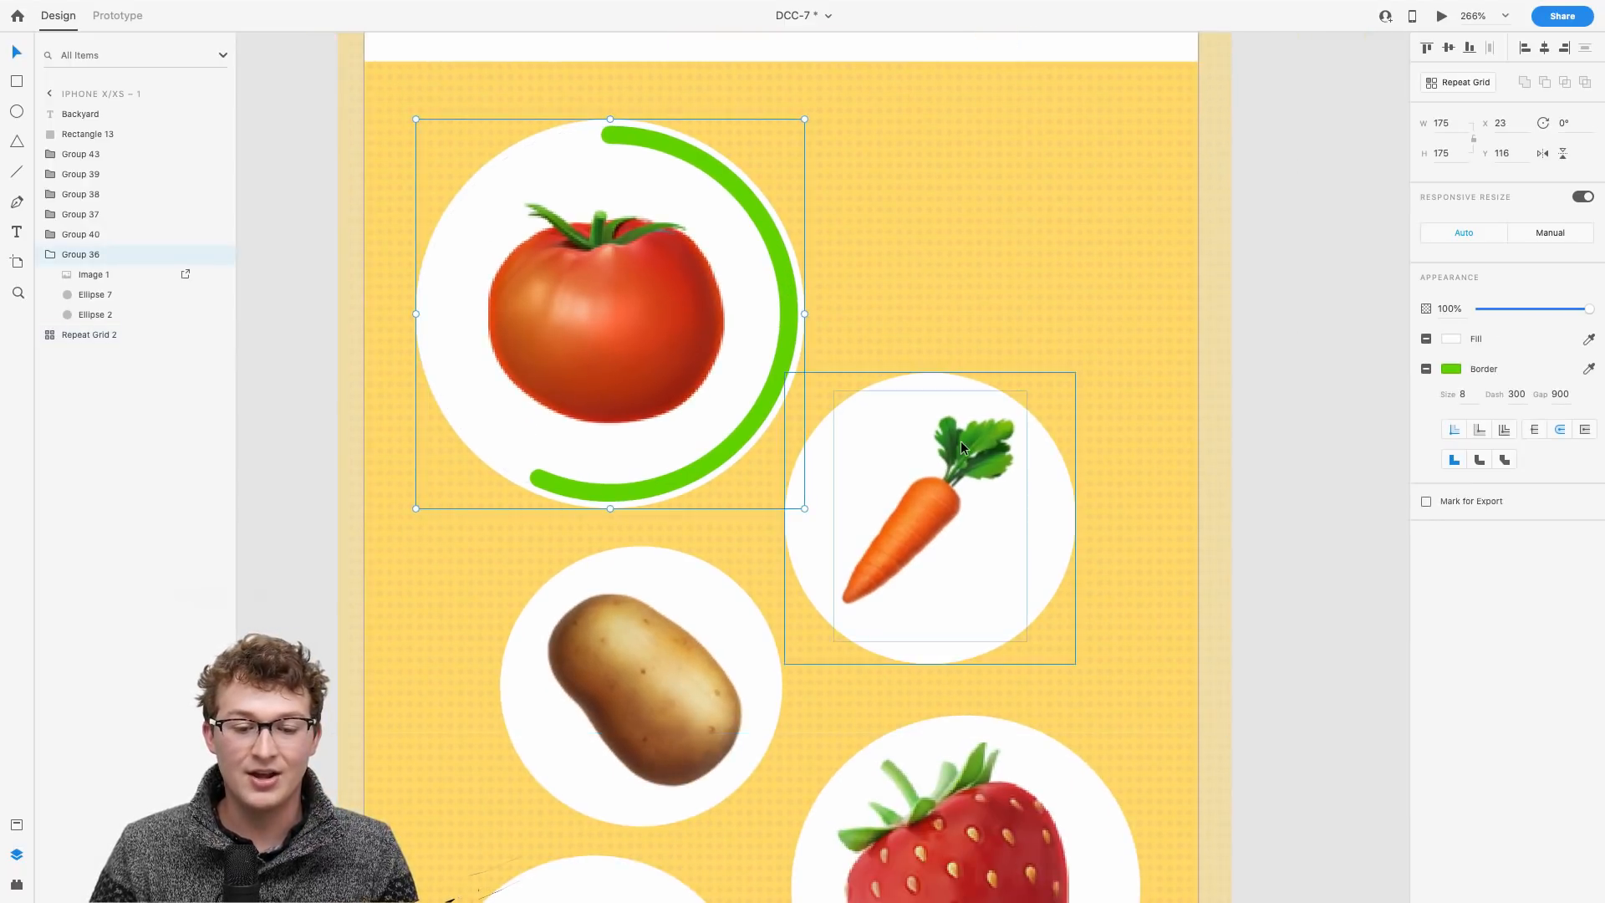
pyautogui.scroll(-1, 960, 440)
pyautogui.hscroll(1, 960, 440)
pyautogui.click(134, 297)
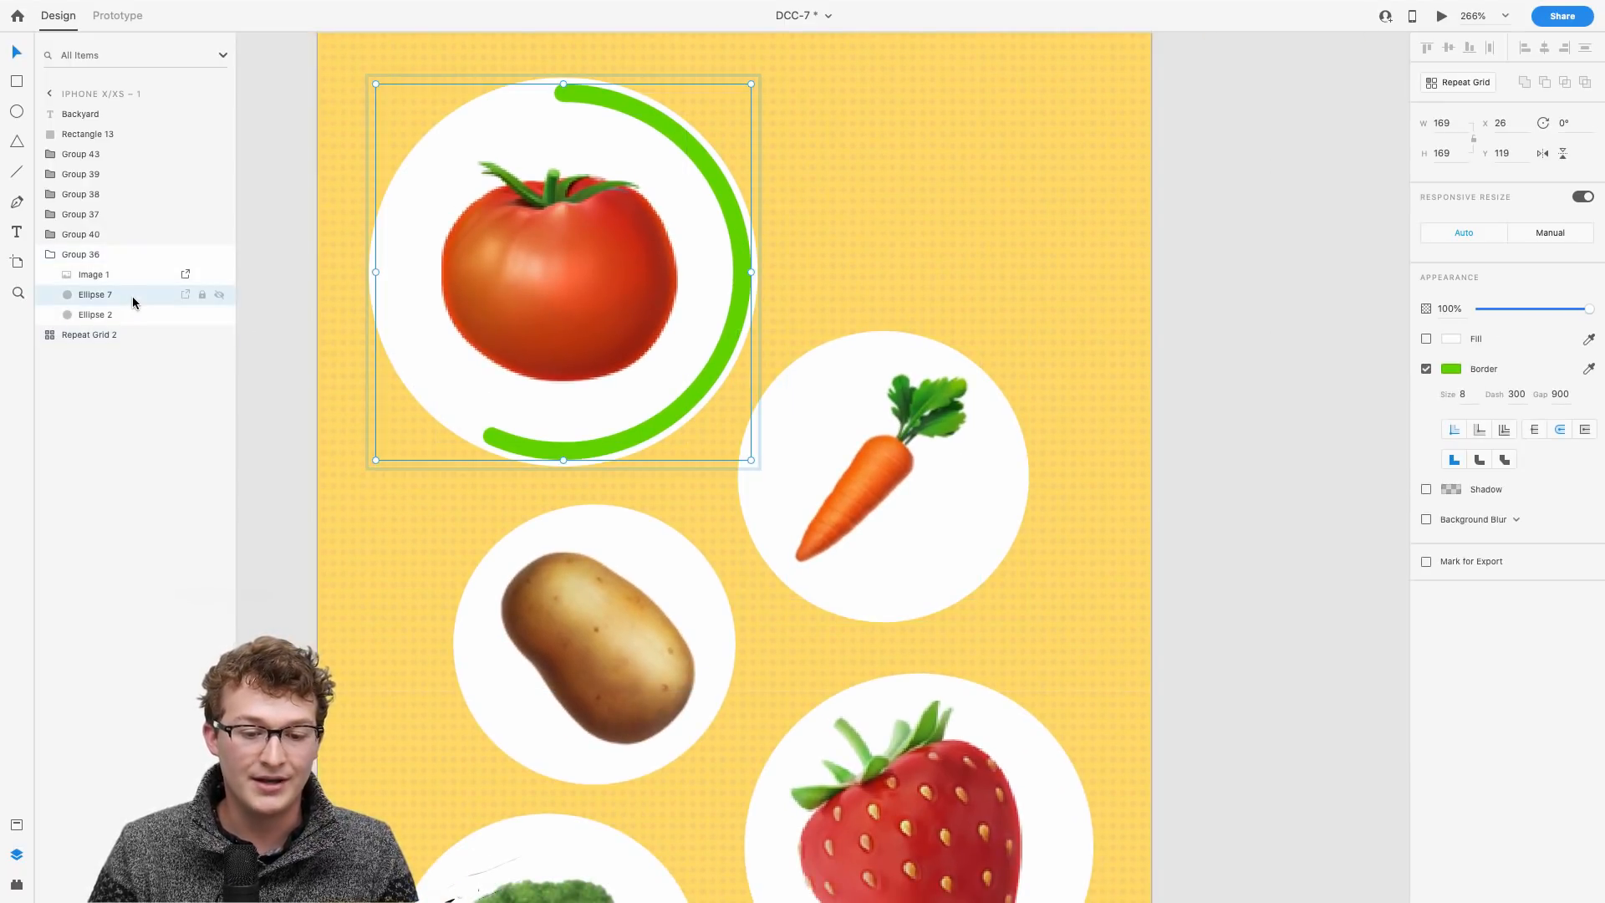
pyautogui.click(870, 472)
pyautogui.press('super+3')
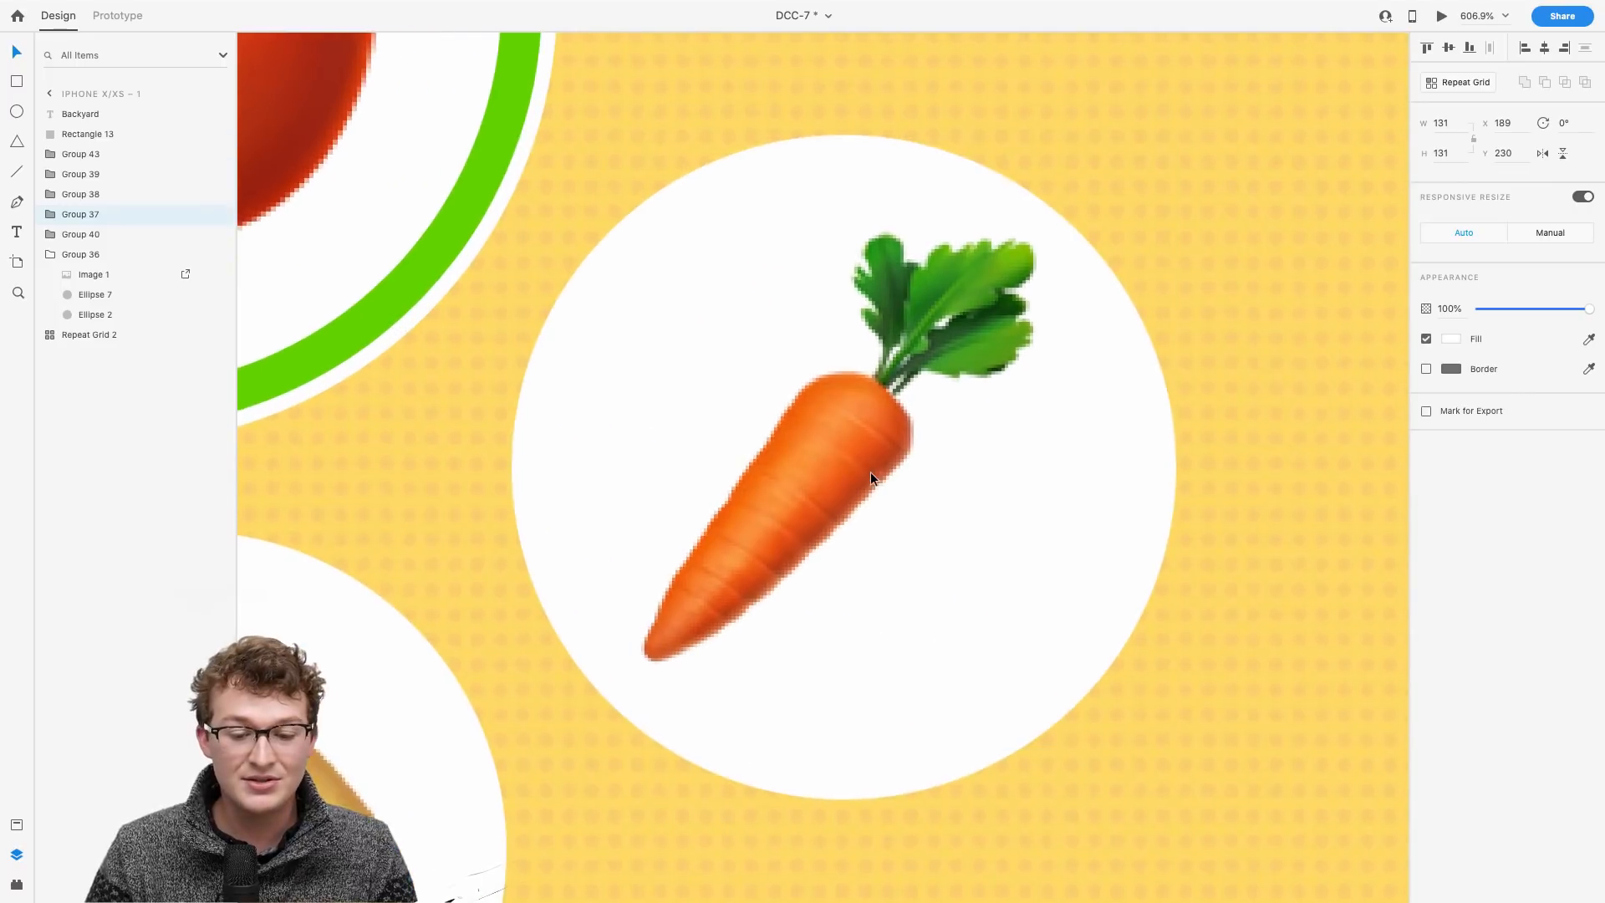
pyautogui.doubleClick(870, 471)
pyautogui.scroll(-5, 870, 471)
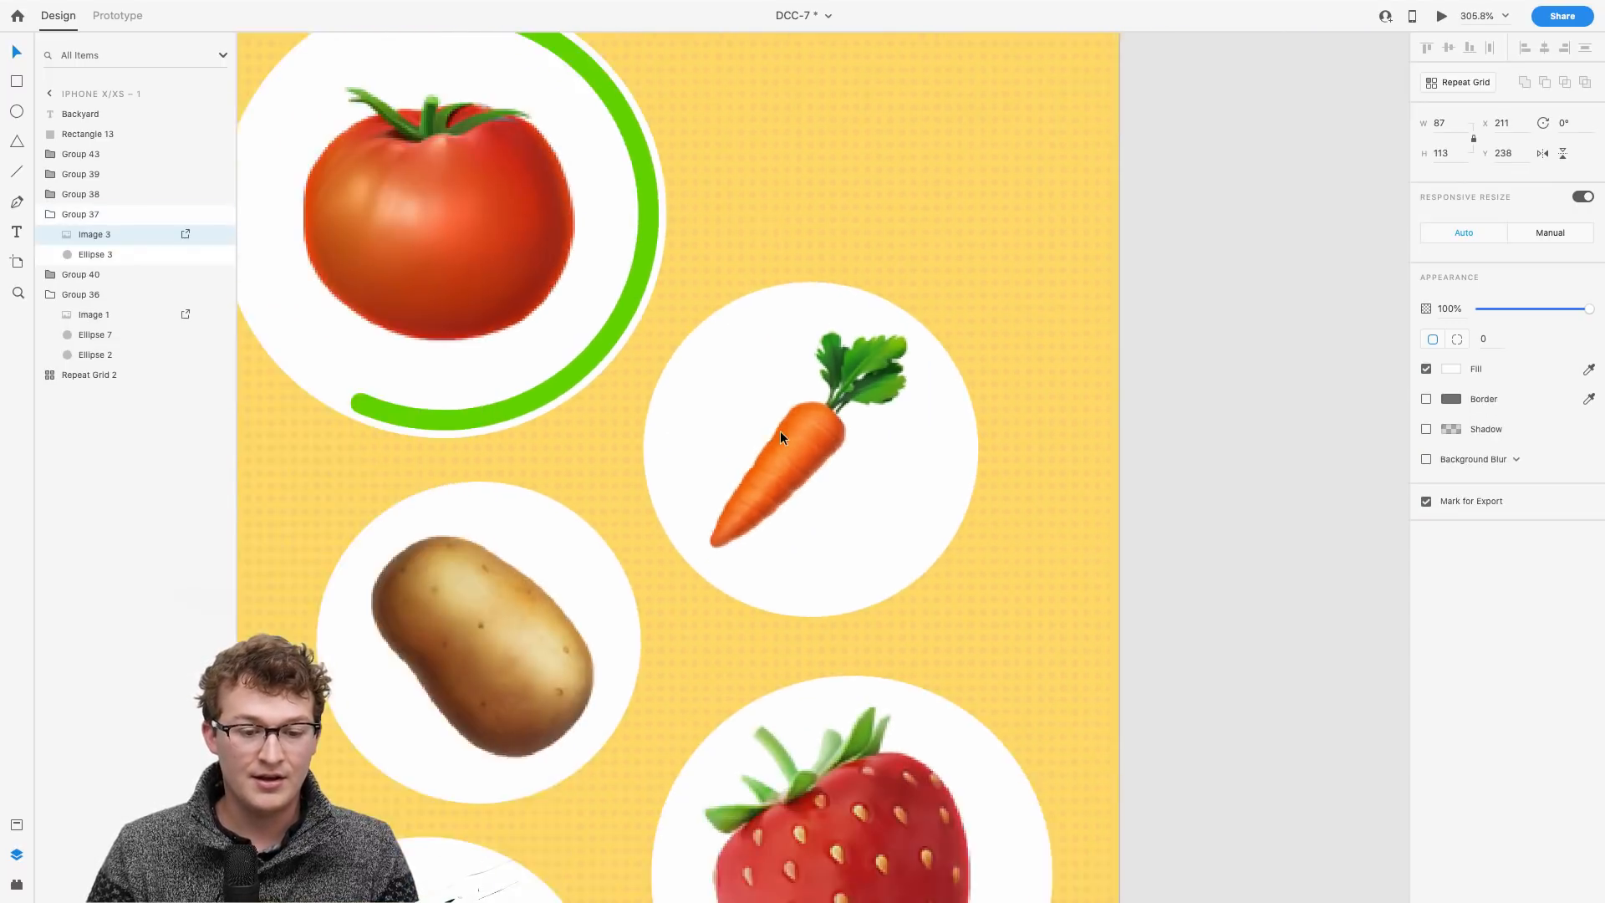
pyautogui.scroll(2, 780, 409)
# Step: Recolor the border of the tomato's progress ring to bright yellow, #EBD900
pyautogui.click(785, 398)
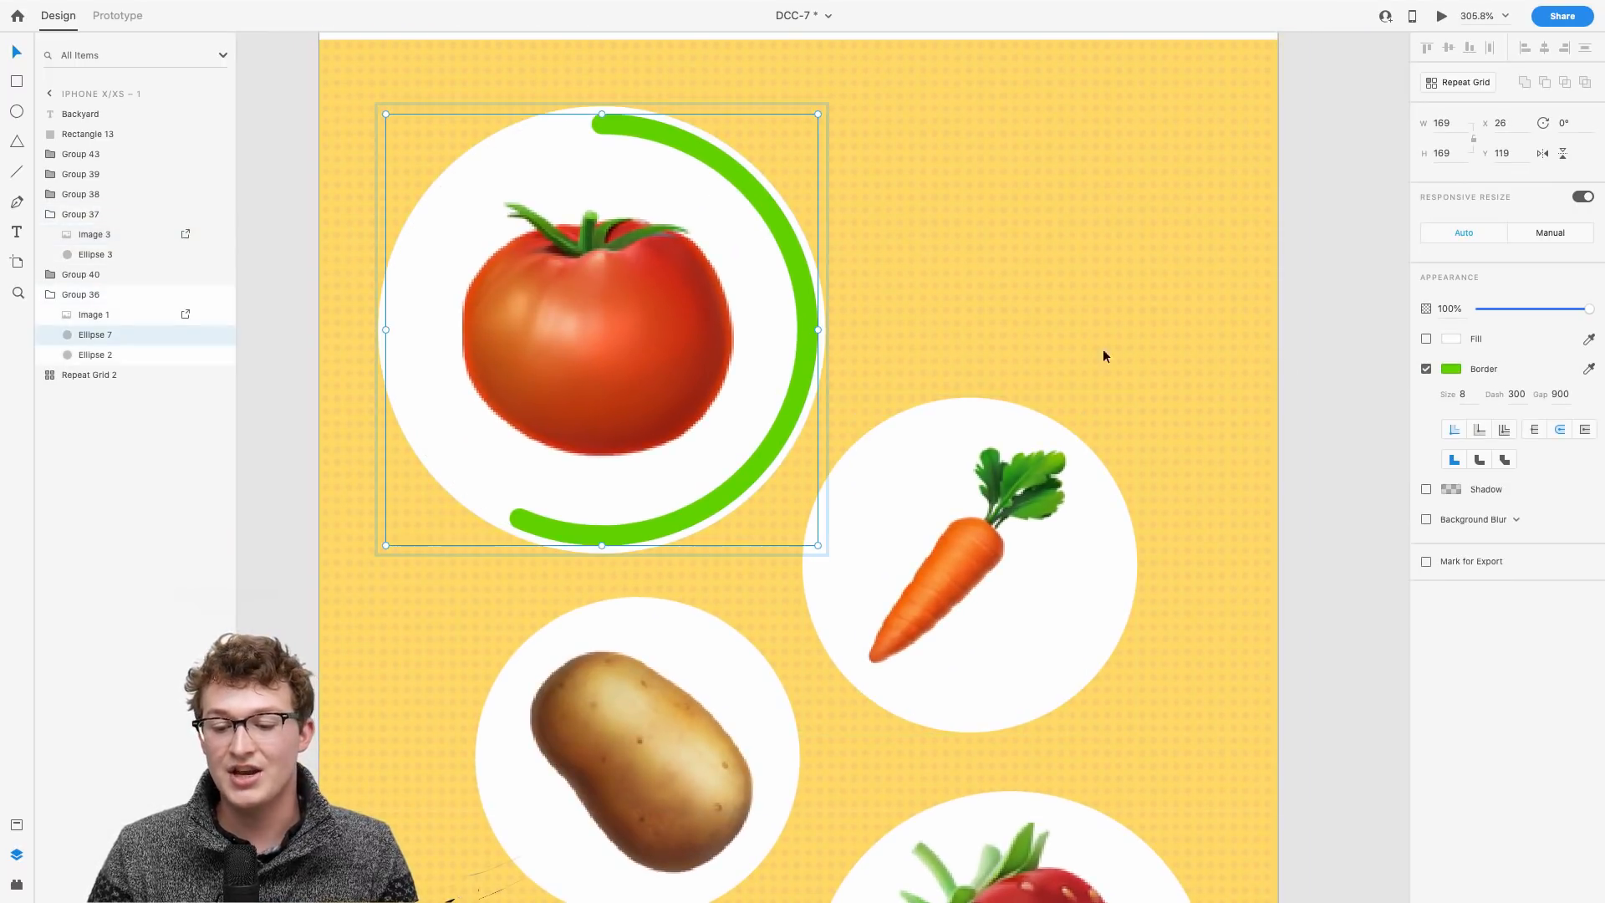
pyautogui.click(1453, 369)
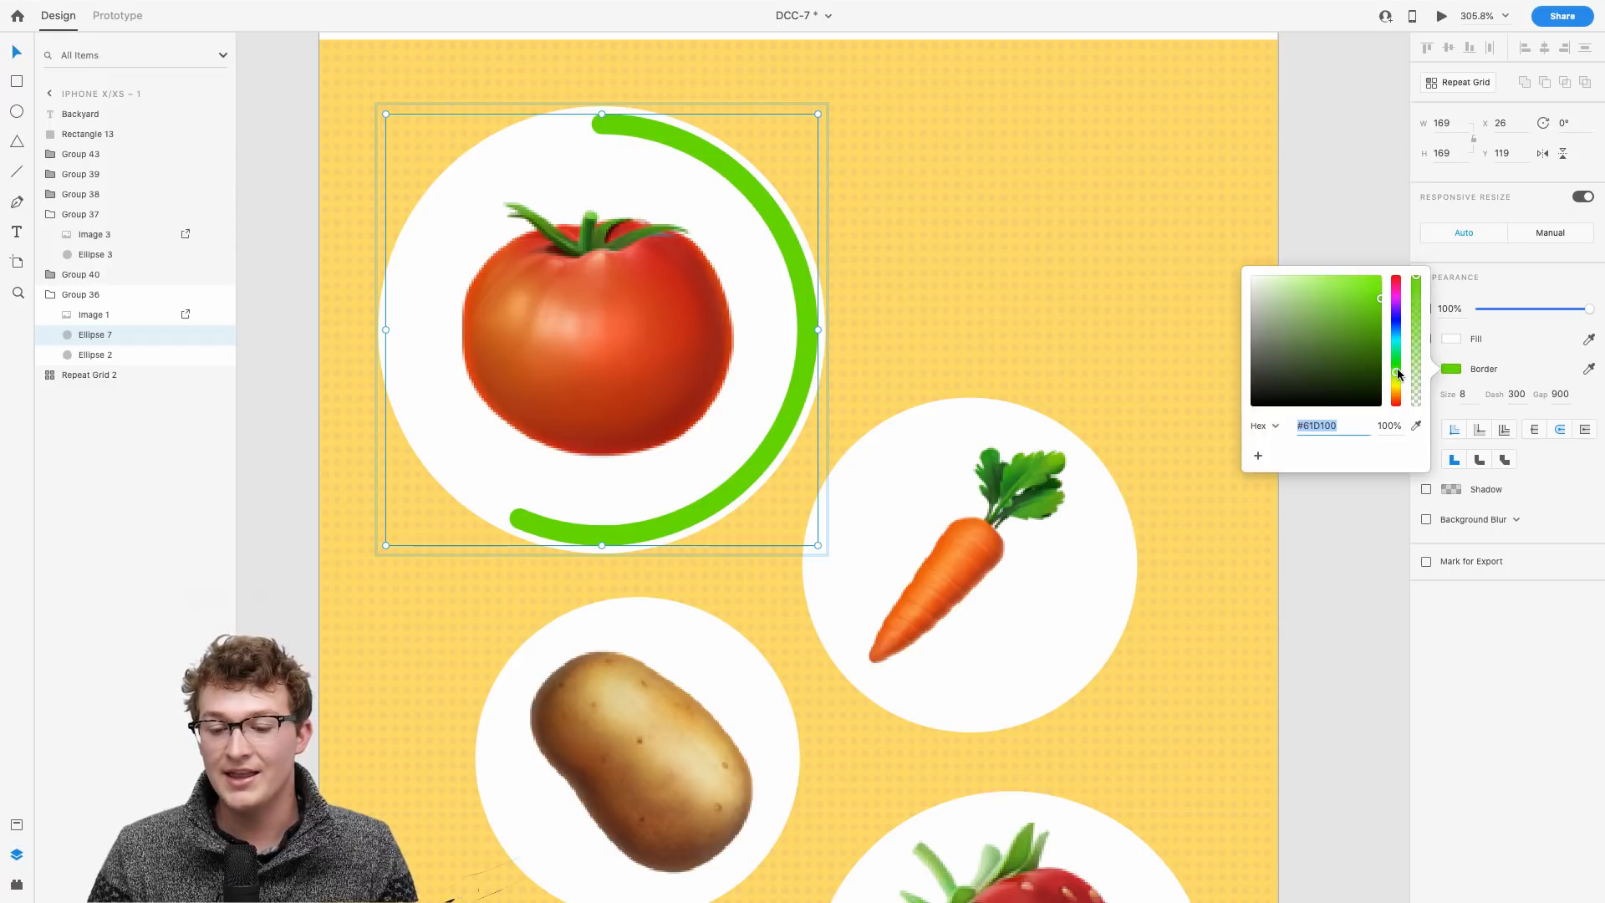
pyautogui.moveTo(1396, 369); pyautogui.dragTo(1395, 390)
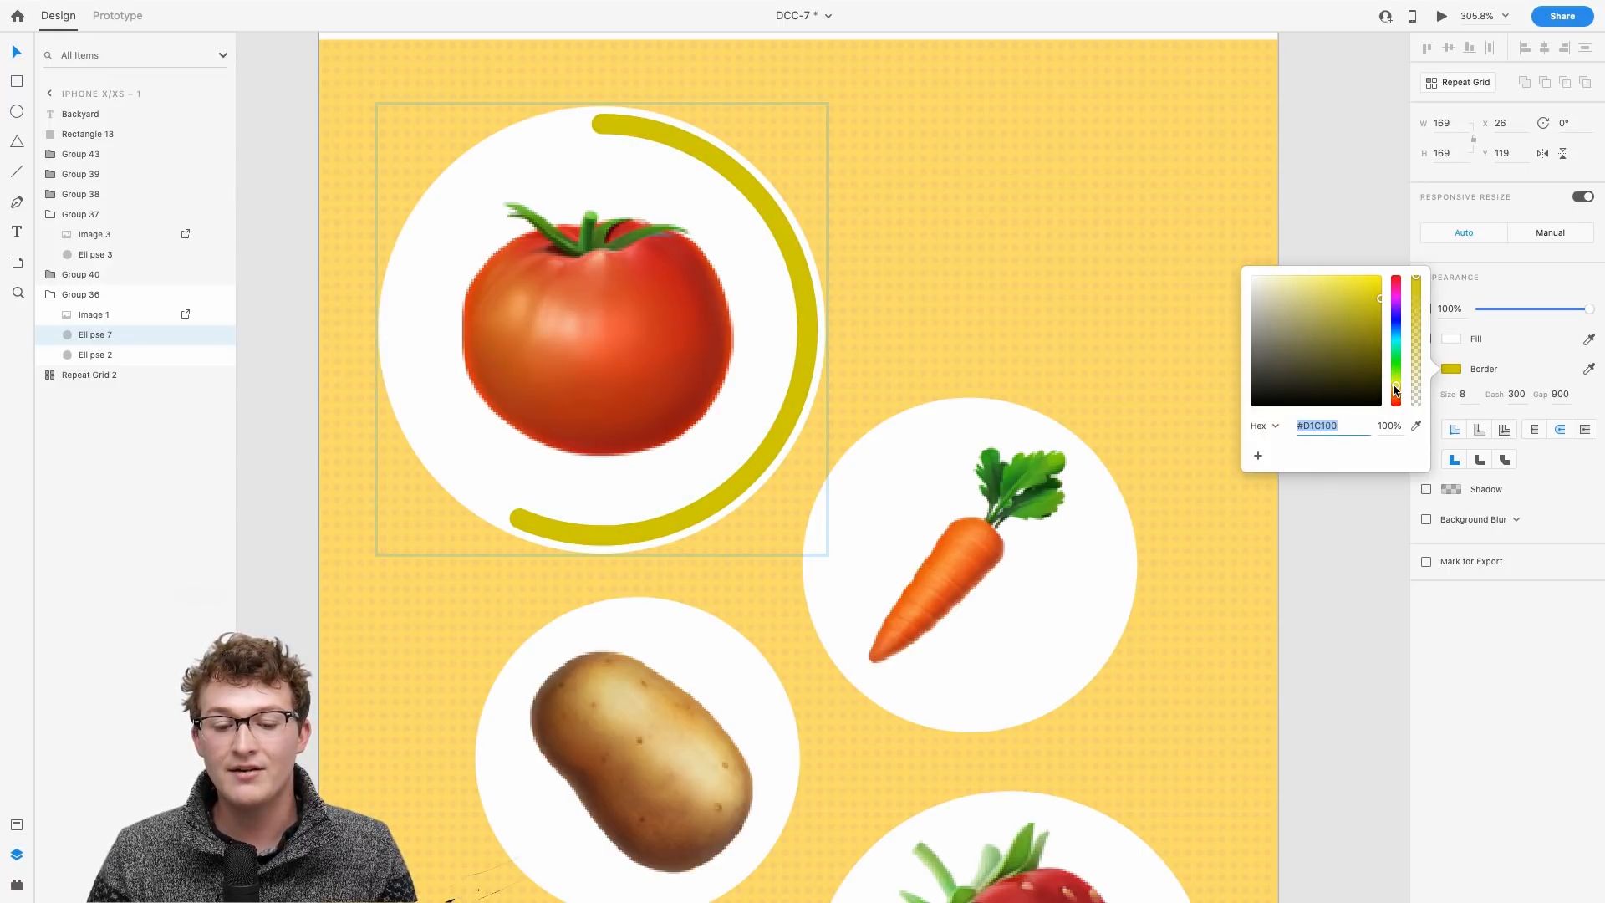
pyautogui.moveTo(1356, 304); pyautogui.dragTo(1380, 285)
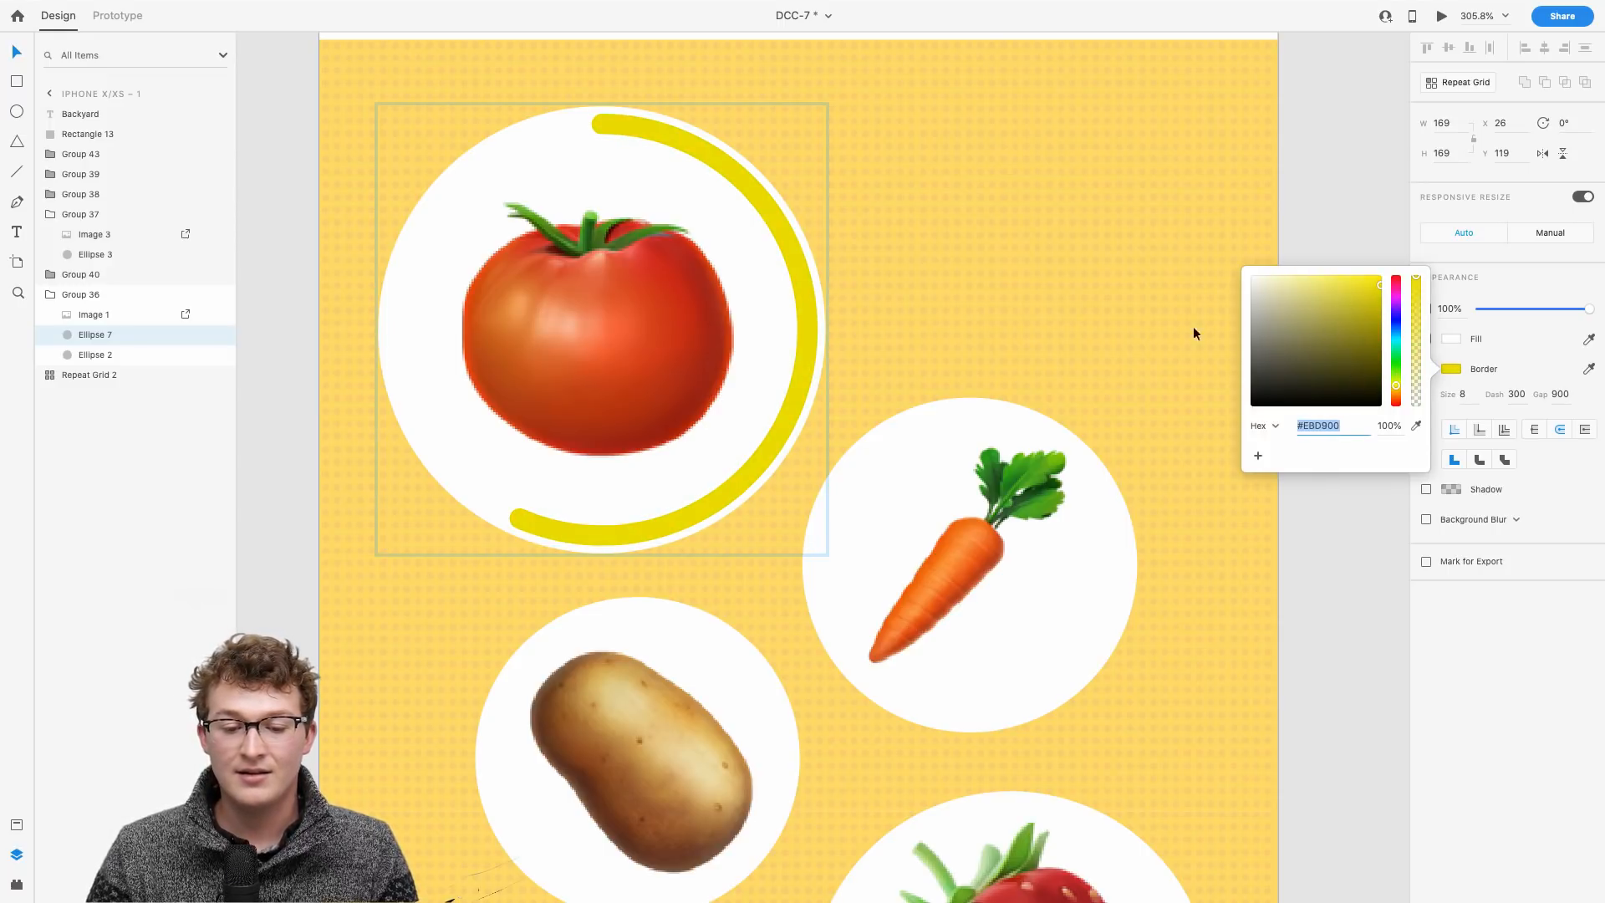
# Step: Paste the copied green ring into the carrot's group
pyautogui.click(1096, 341)
pyautogui.hscroll(2, 1096, 341)
pyautogui.scroll(5, 1097, 341)
pyautogui.scroll(-2, 1097, 341)
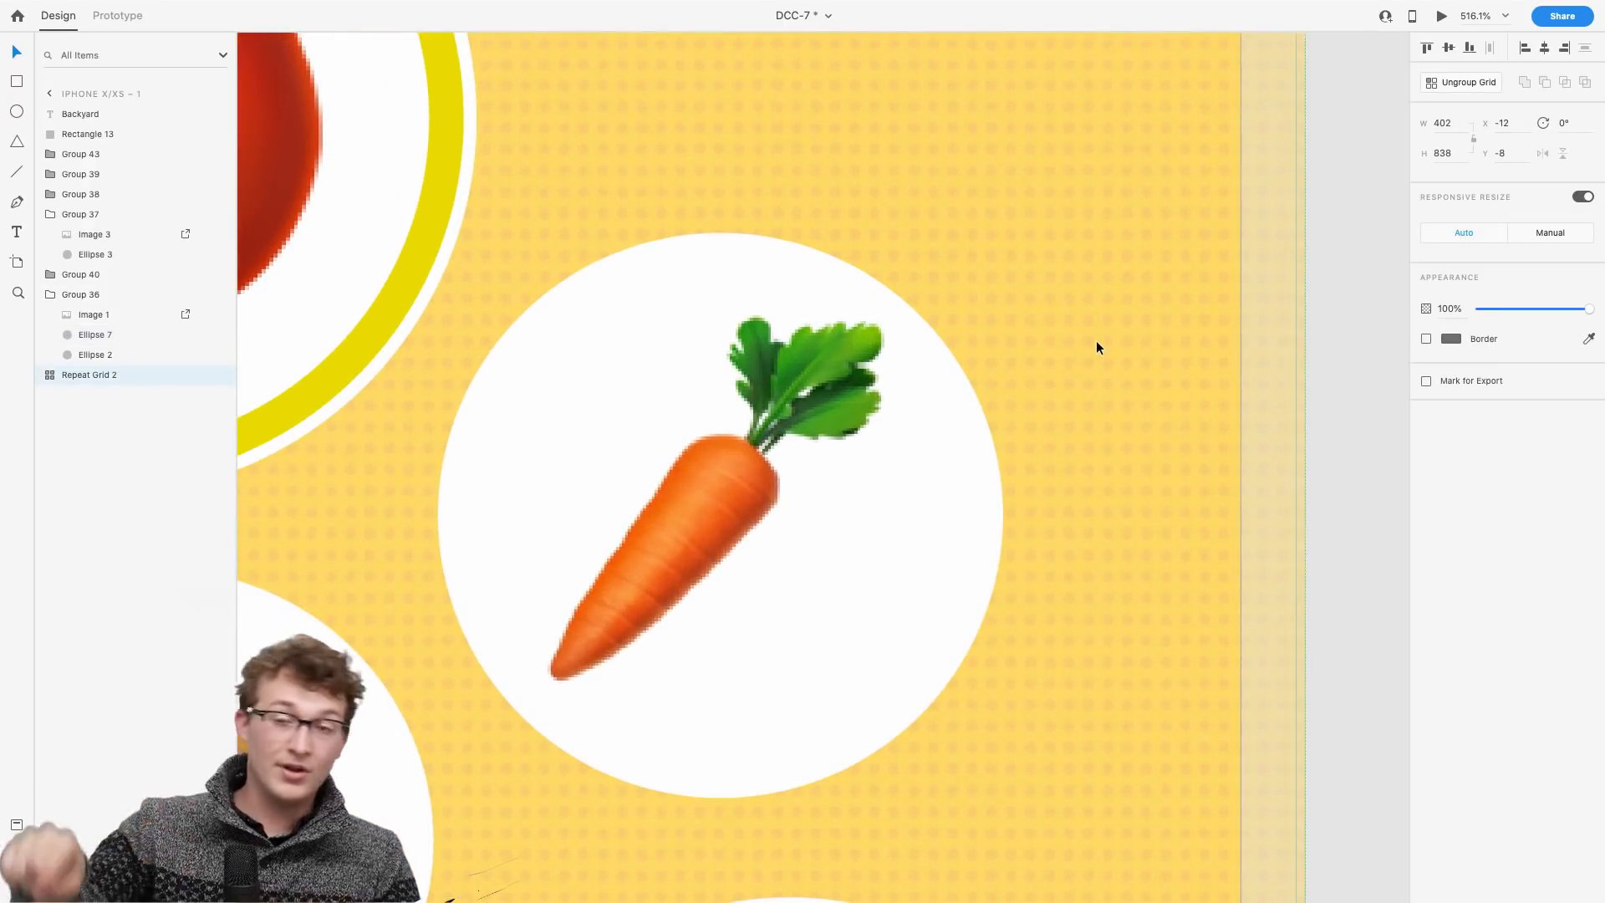
pyautogui.doubleClick(937, 402)
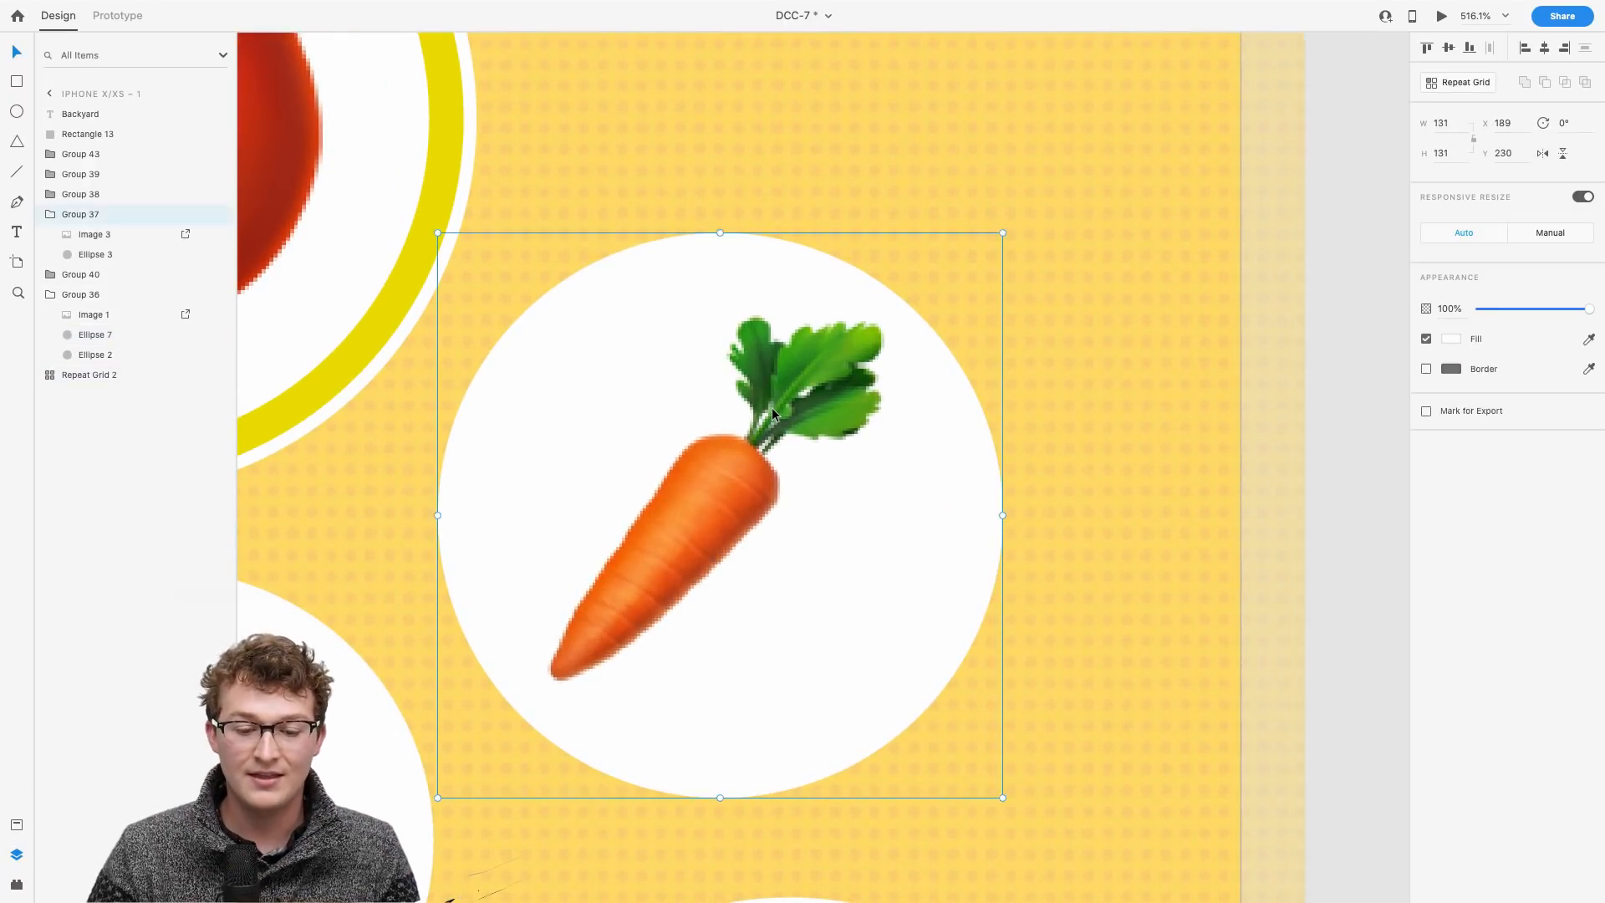
pyautogui.click(771, 407)
pyautogui.hotkey('ctrl', 'v')
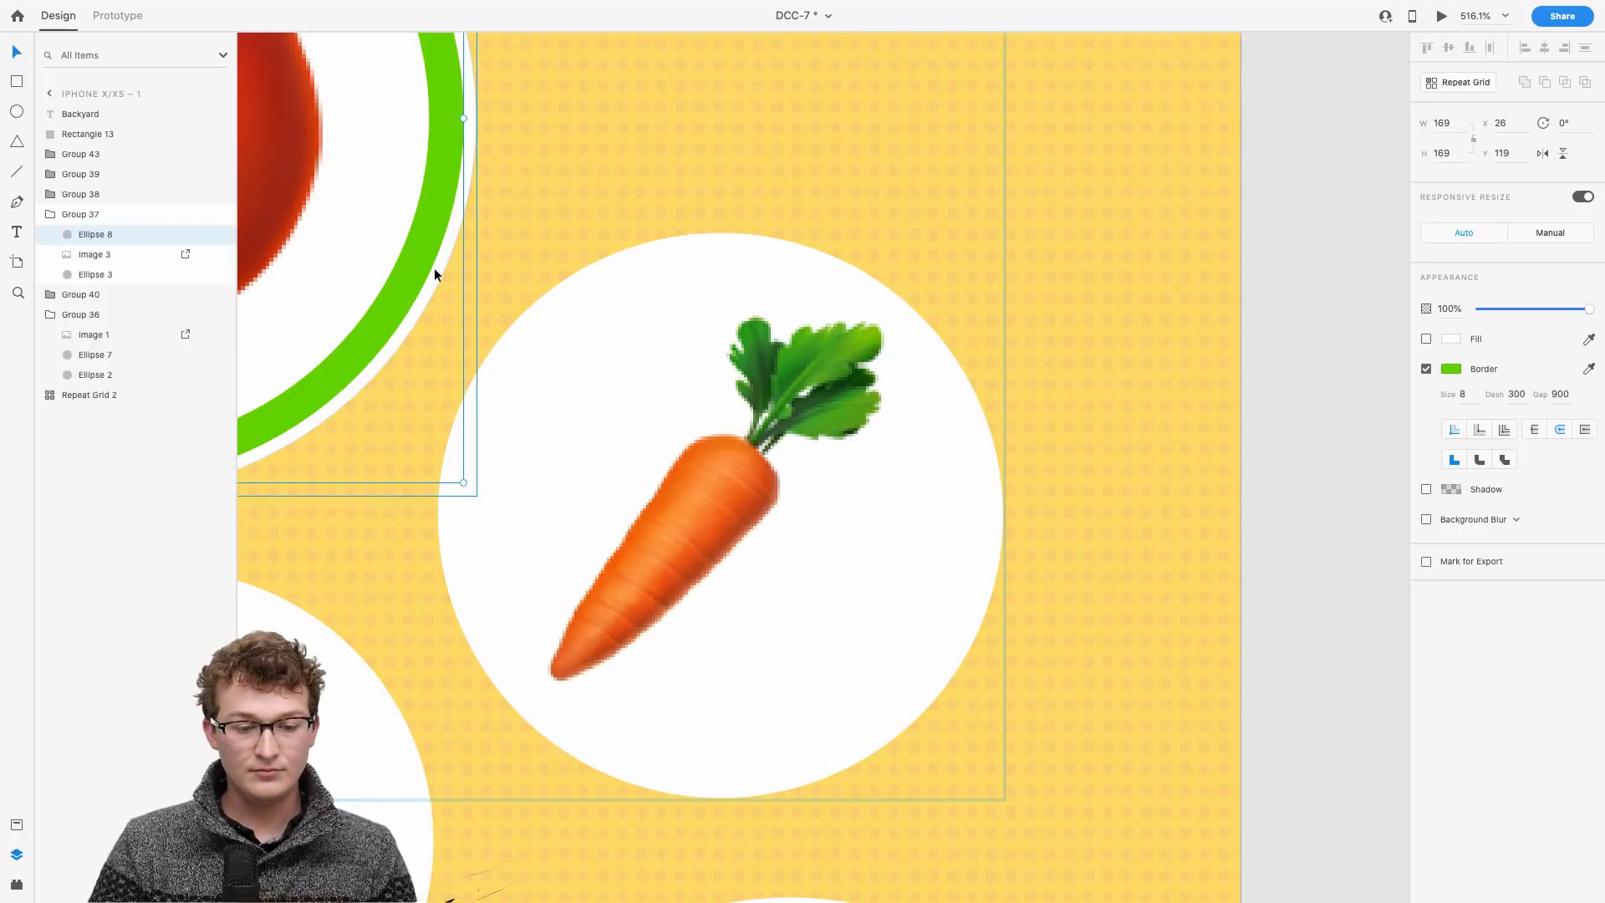
# Step: Move the pasted green ring onto the carrot's circle, scale it to 125 × 125, and center it inside the circle
pyautogui.moveTo(434, 267); pyautogui.dragTo(1032, 634)
pyautogui.scroll(-3, 1031, 634)
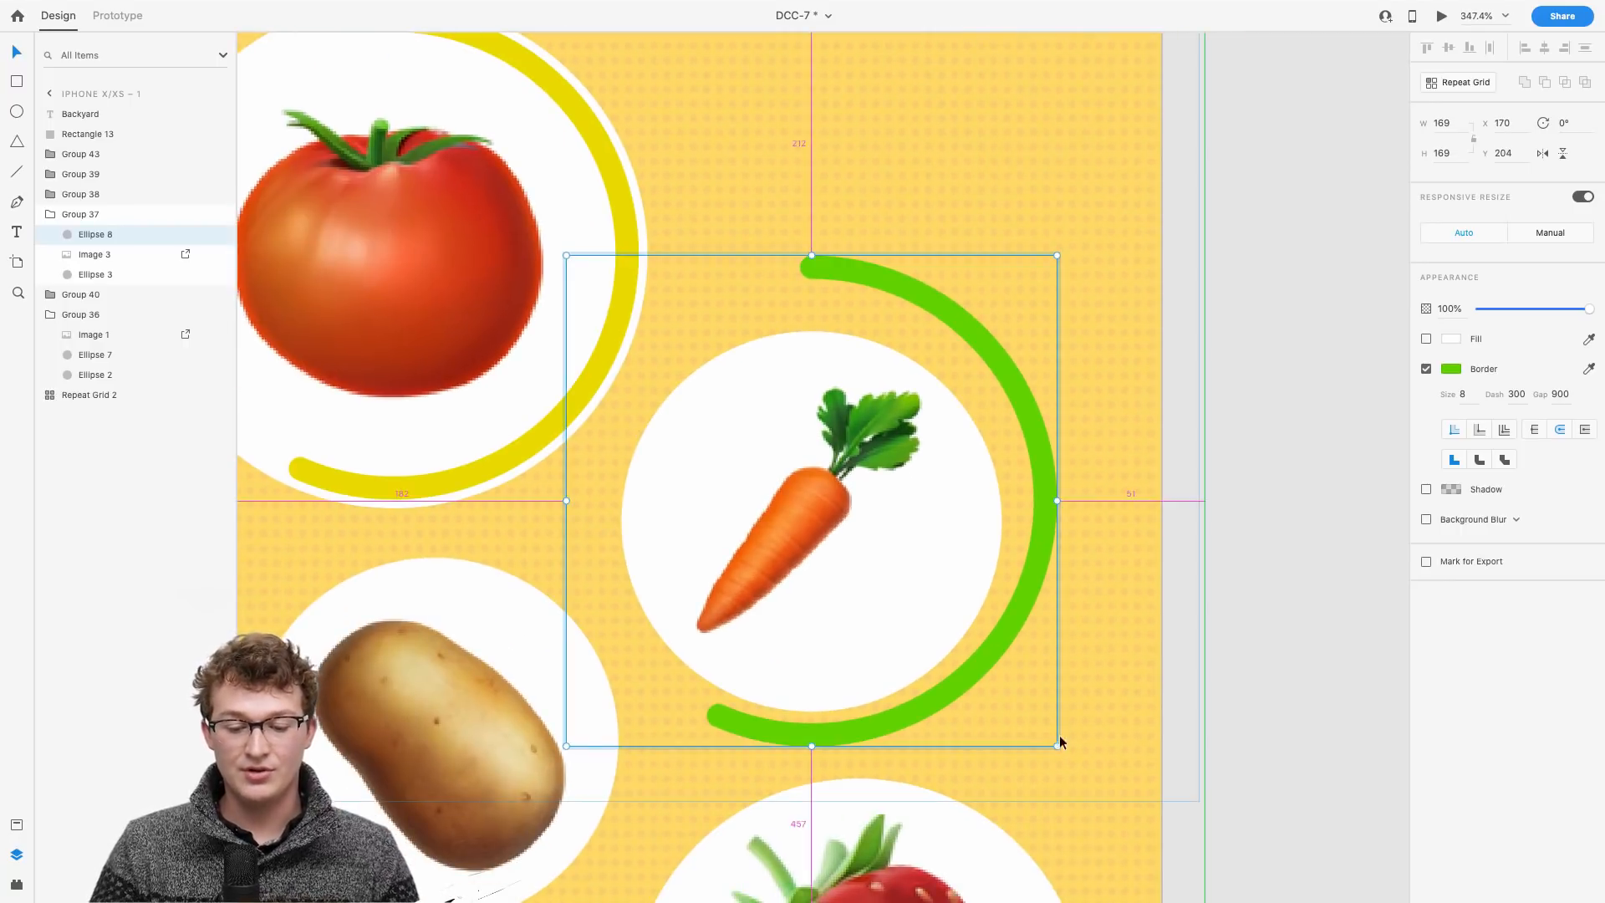
pyautogui.moveTo(1057, 738); pyautogui.dragTo(1006, 682)
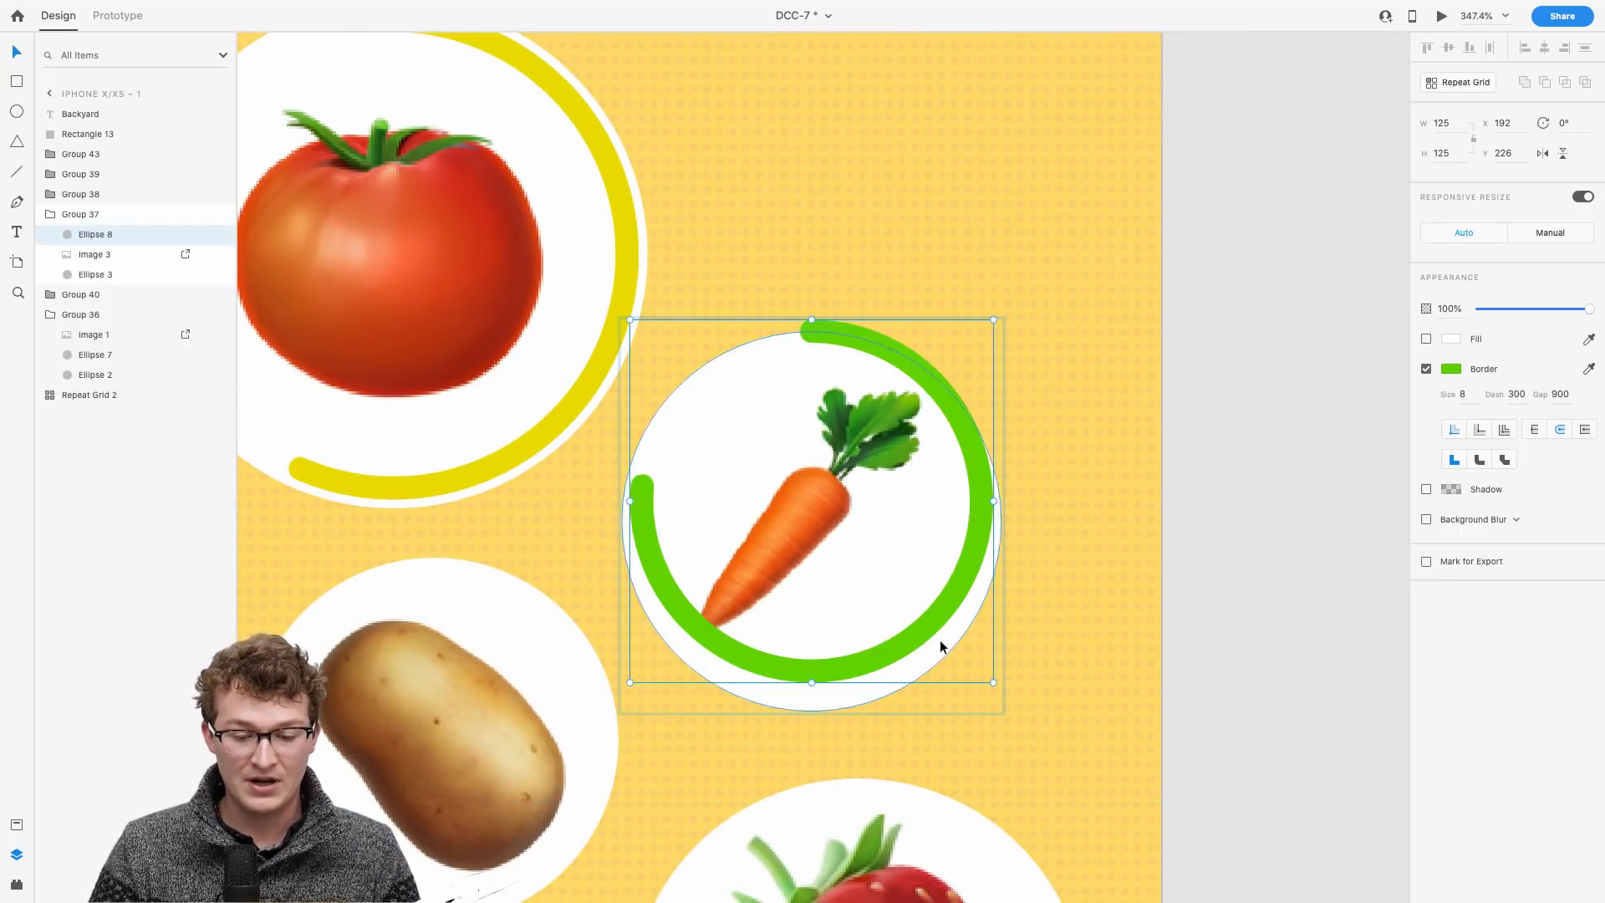
pyautogui.moveTo(924, 638); pyautogui.dragTo(925, 674)
# Step: Scale the carrot image down to 73 × 95, keeping it centered inside the green ring
pyautogui.scroll(2, 890, 612)
pyautogui.click(826, 520)
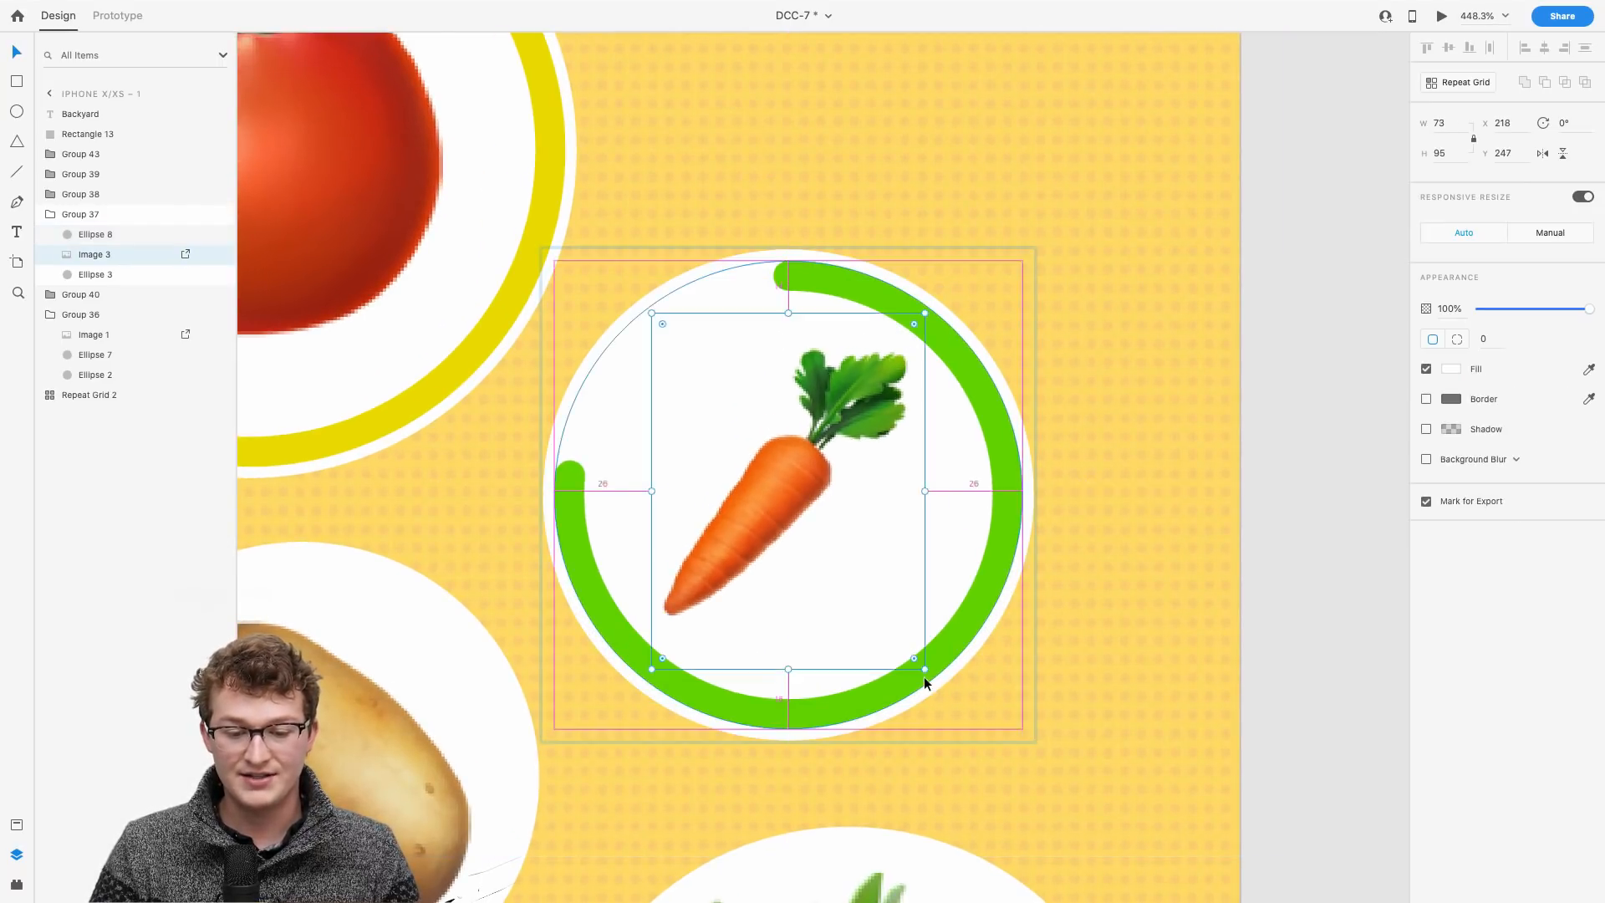
pyautogui.click(924, 674)
# Step: Recolor the border of the carrot's ring to yellow-green, #B1D100
pyautogui.scroll(-4, 1038, 615)
pyautogui.scroll(3, 1039, 619)
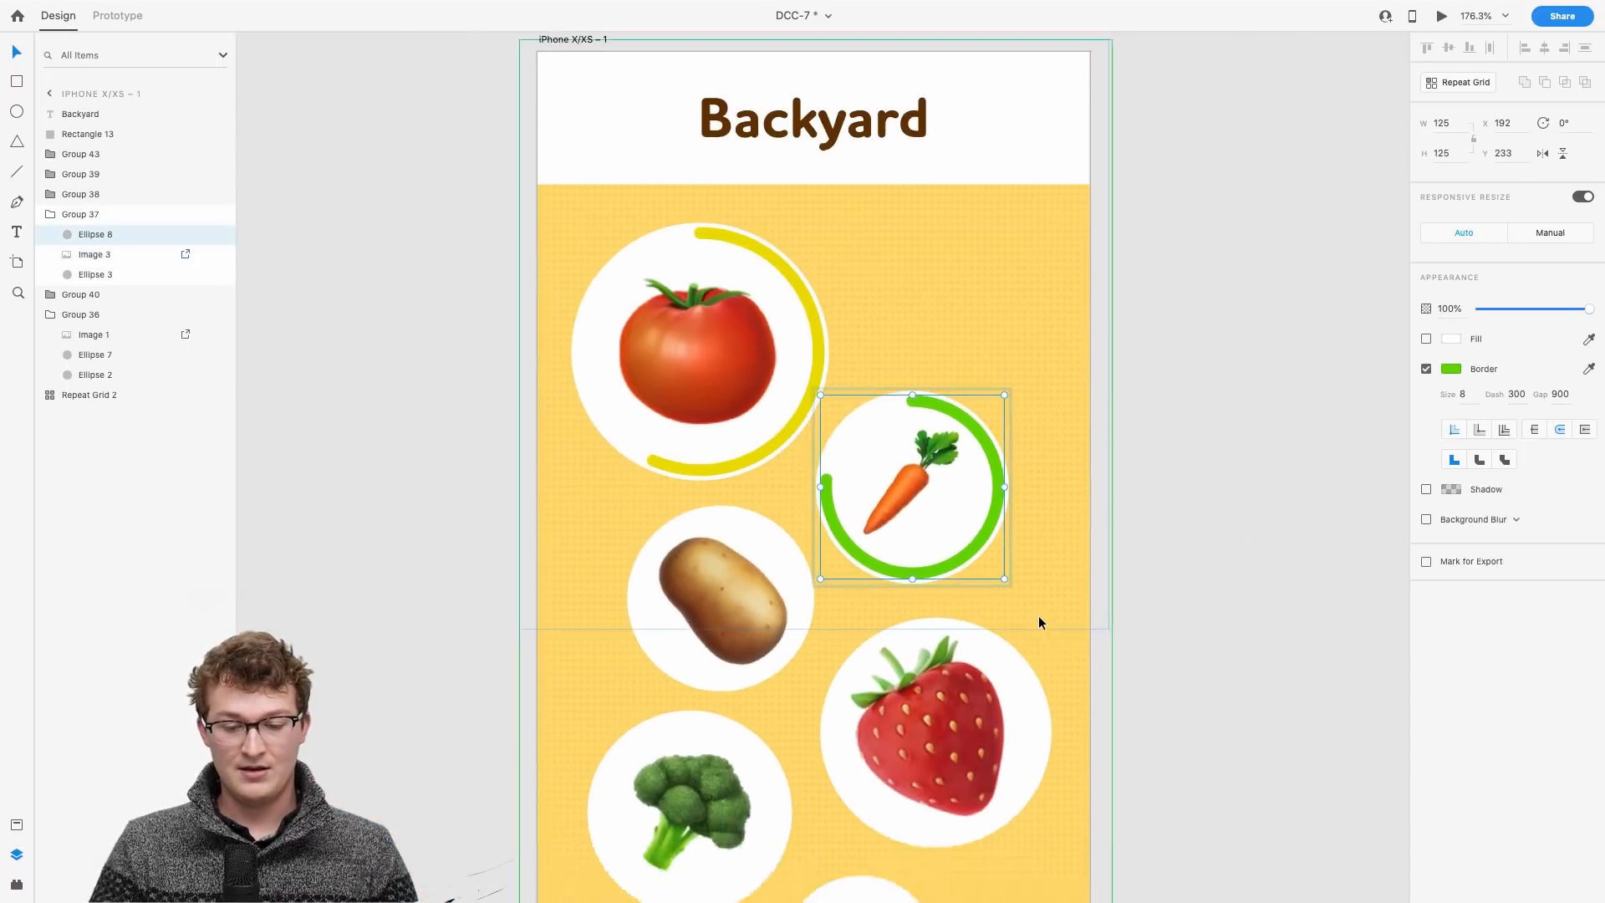
pyautogui.scroll(2, 1086, 513)
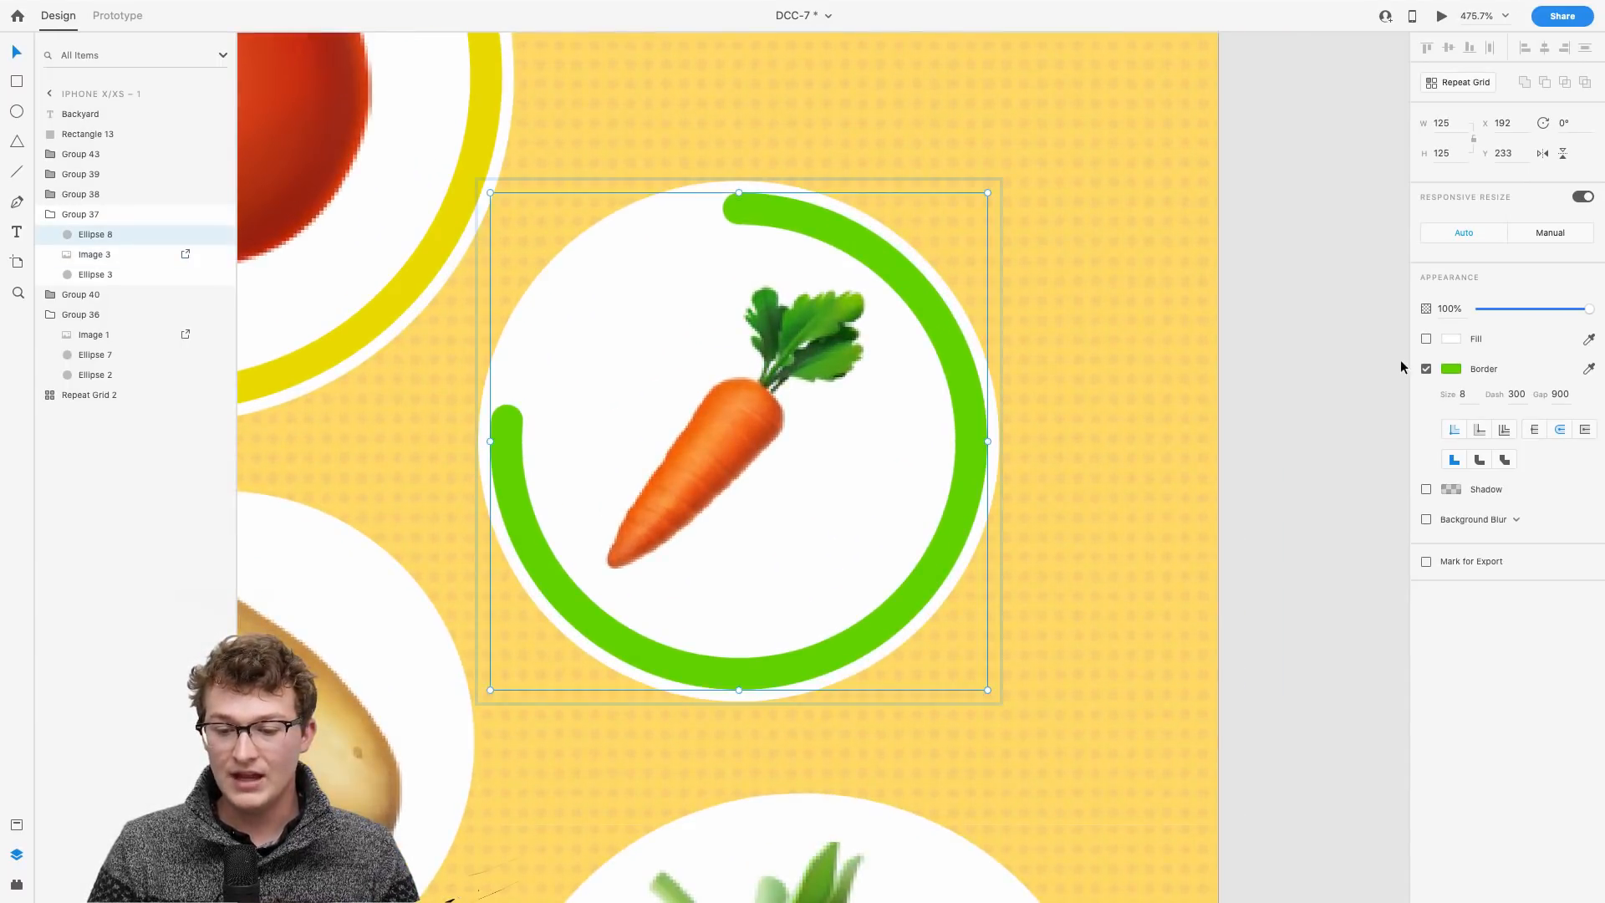
pyautogui.scroll(-3, 1016, 409)
pyautogui.scroll(3, 1017, 409)
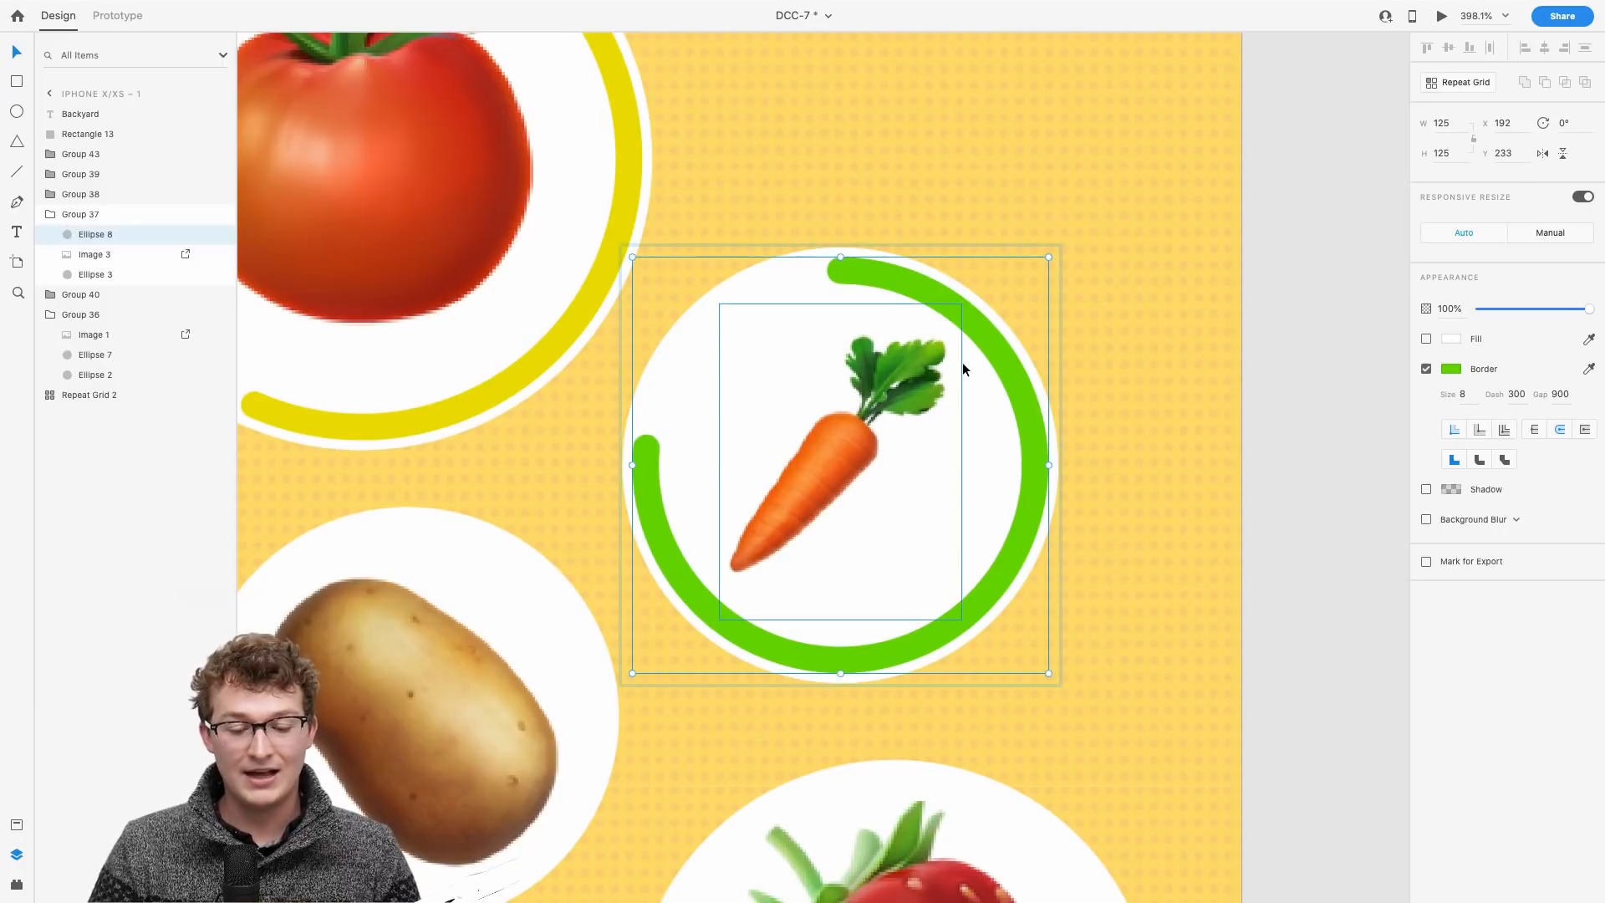
pyautogui.scroll(-2, 961, 363)
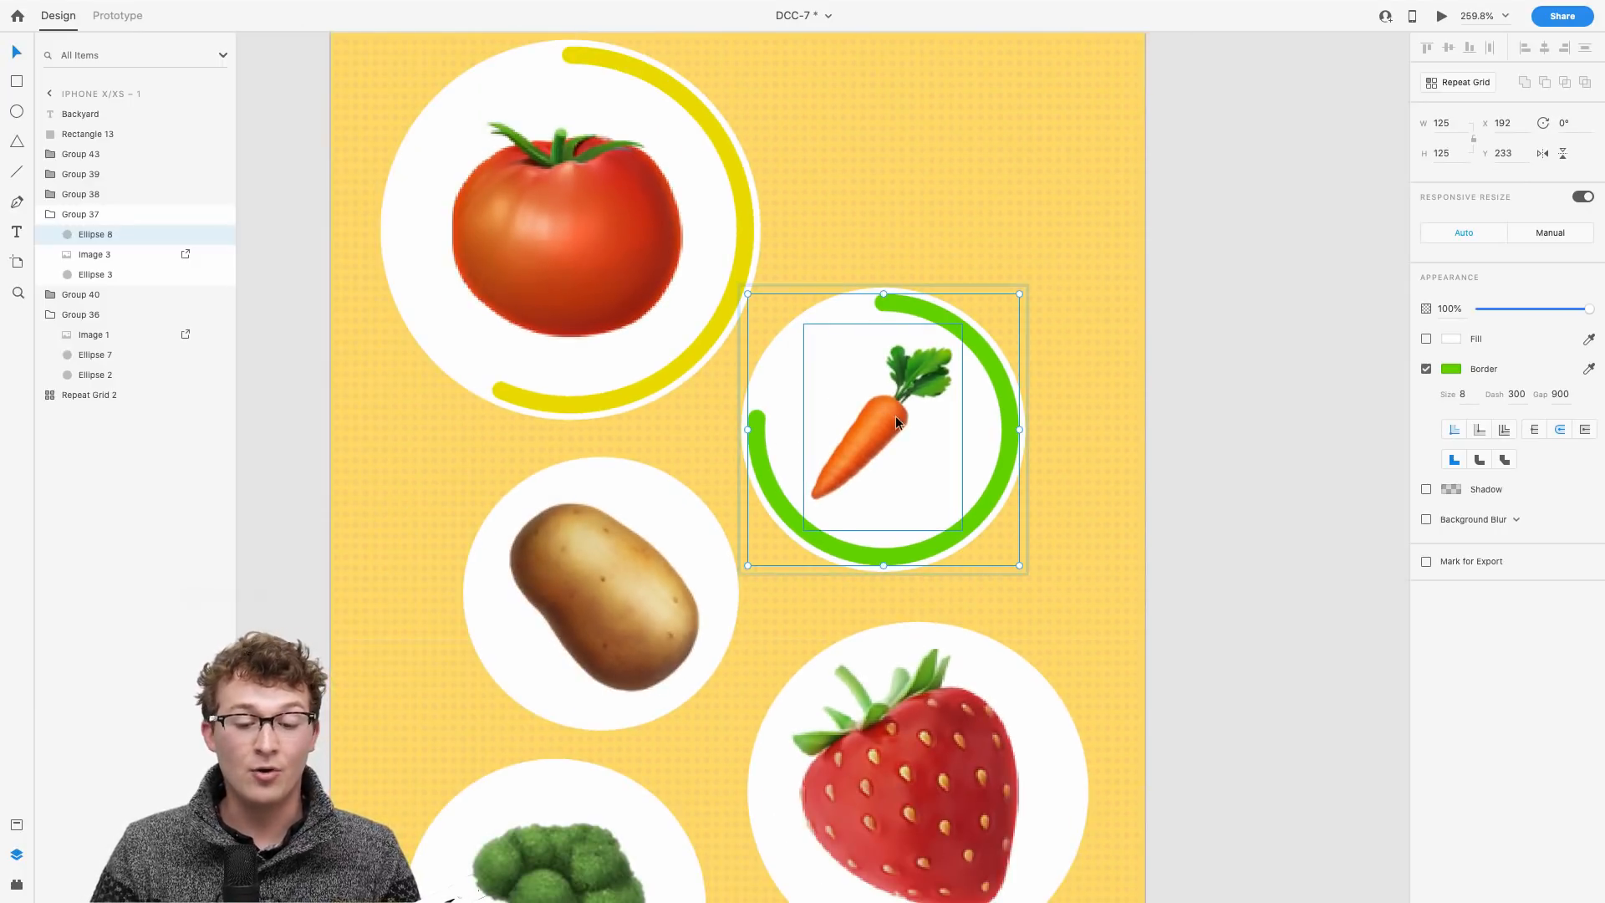
pyautogui.scroll(-2, 895, 415)
pyautogui.hscroll(-2, 895, 415)
pyautogui.click(1450, 371)
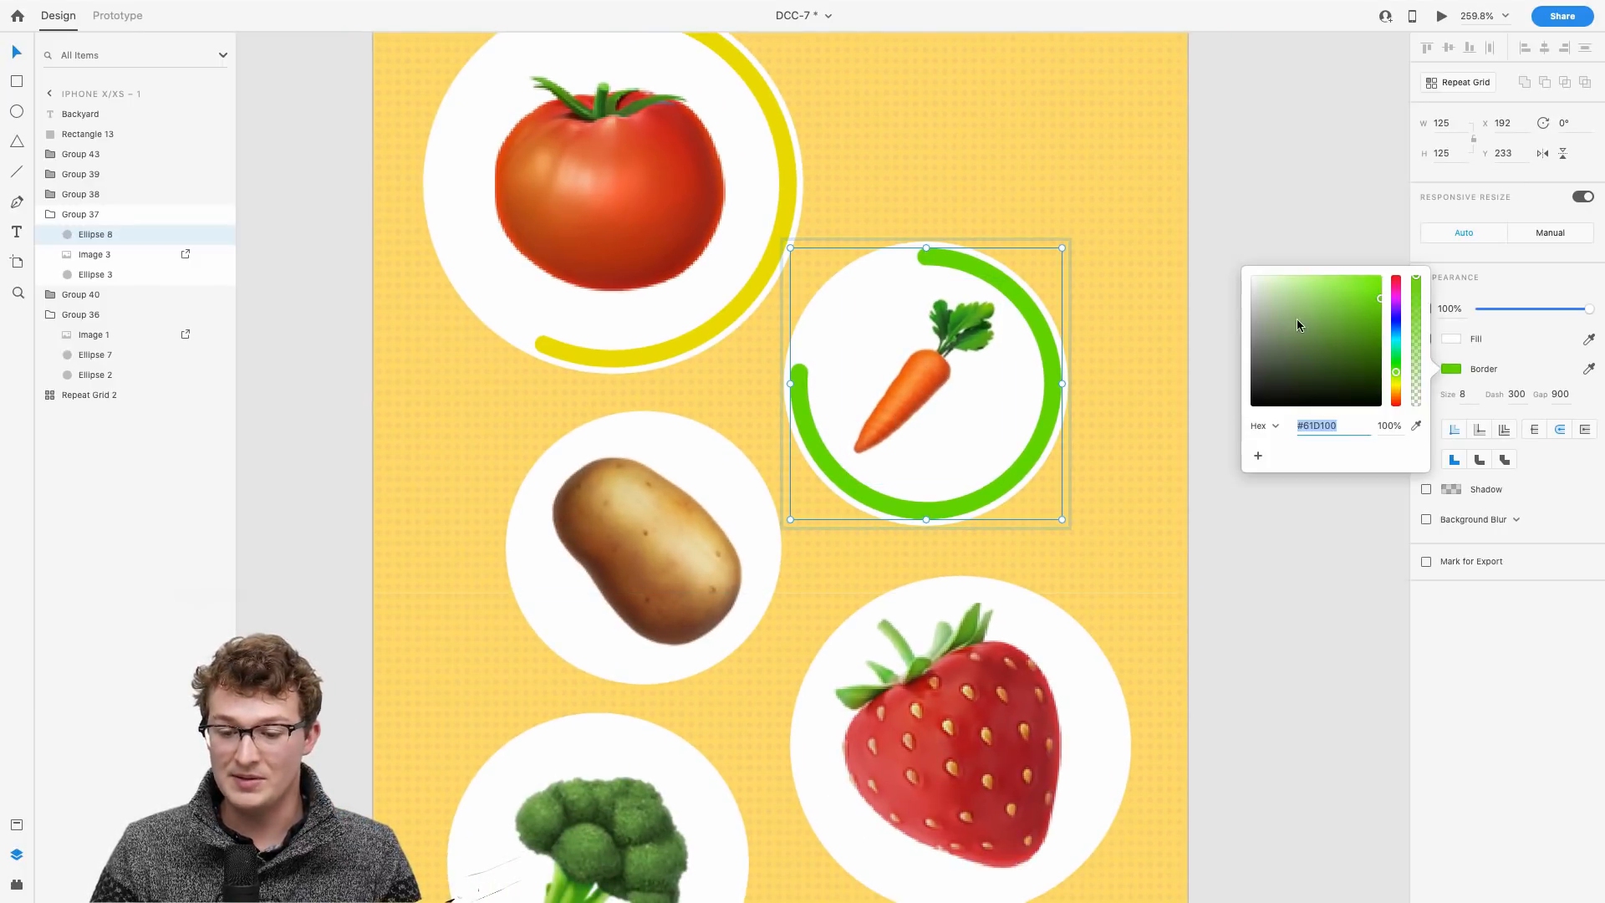
pyautogui.moveTo(1396, 378); pyautogui.dragTo(1400, 385)
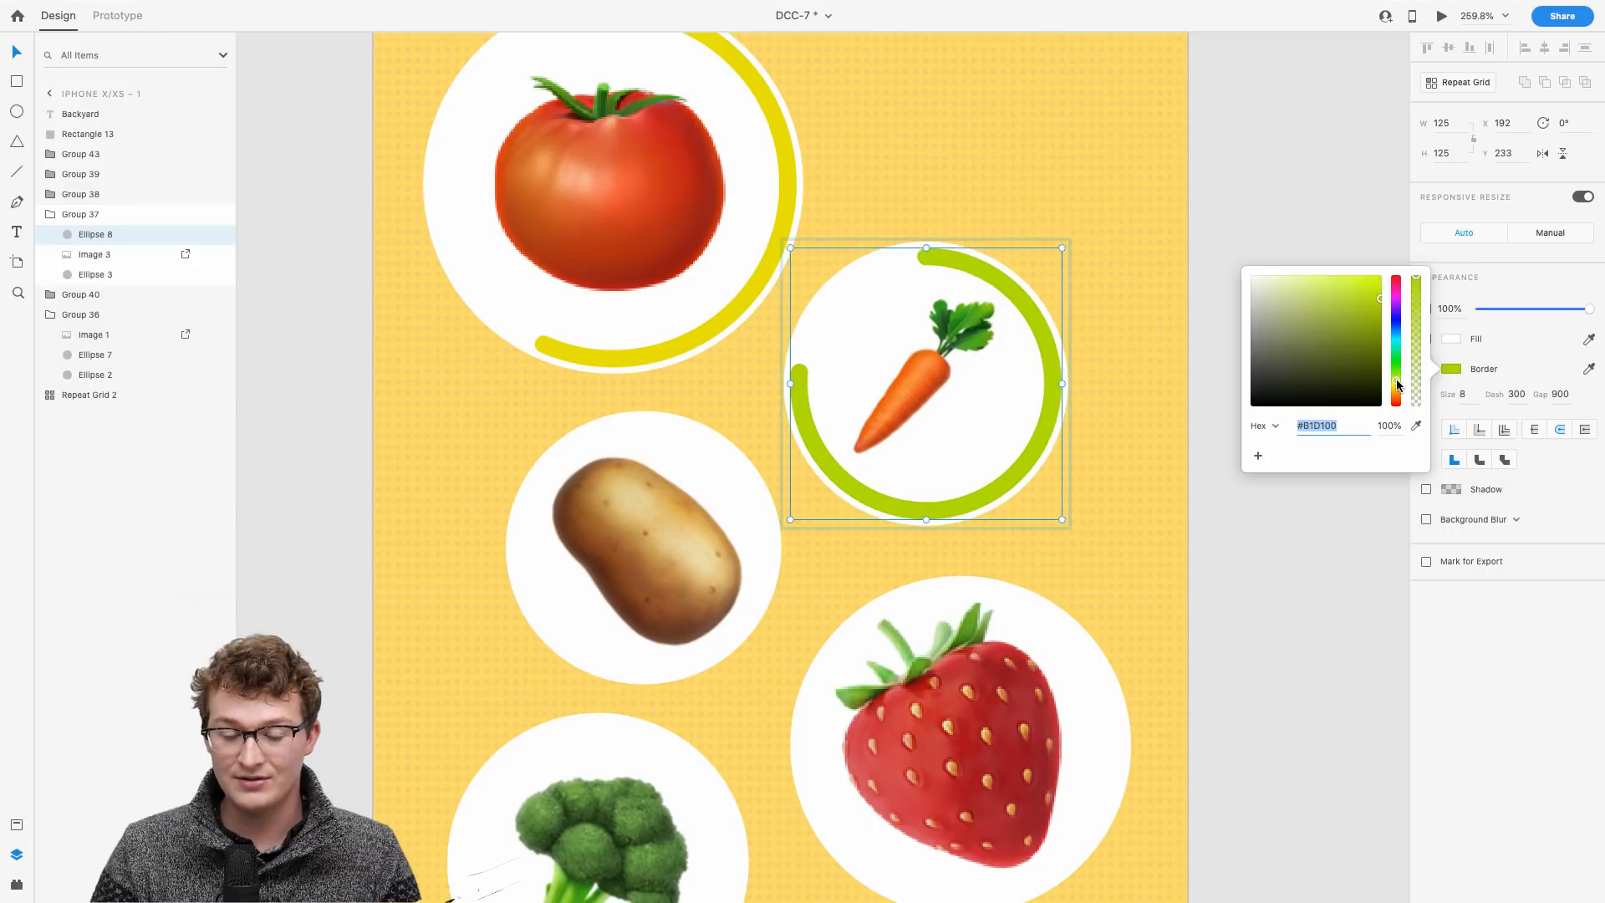
# Step: Try a dash length of 390 on the carrot ring's border, and settle on 350
pyautogui.scroll(1, 1108, 360)
pyautogui.doubleClick(807, 440)
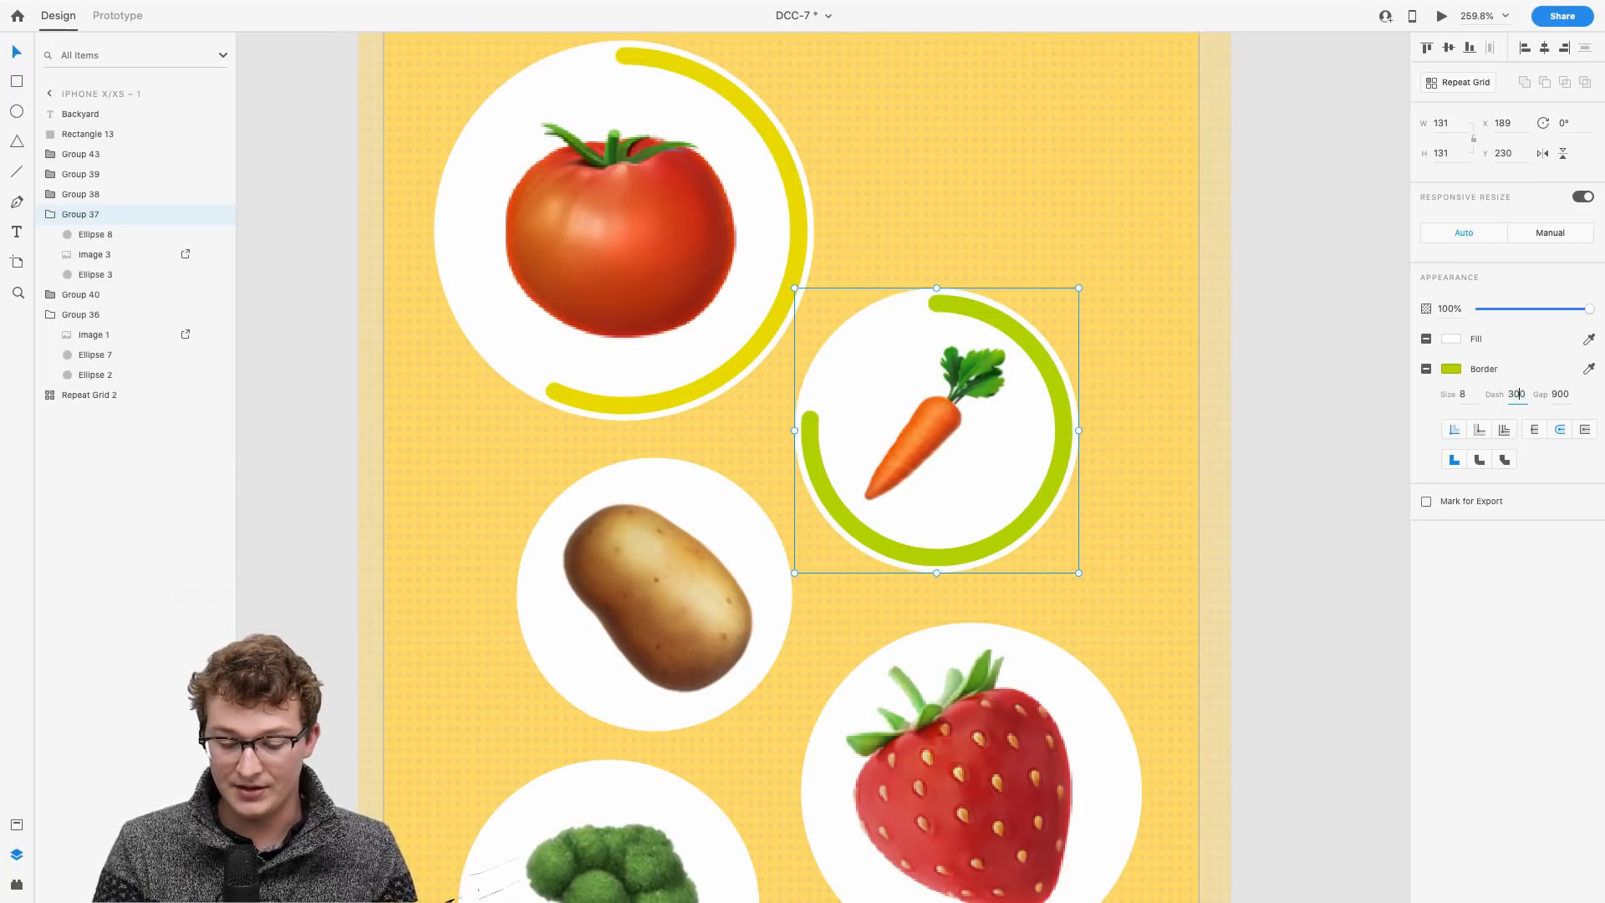
pyautogui.press('Return')
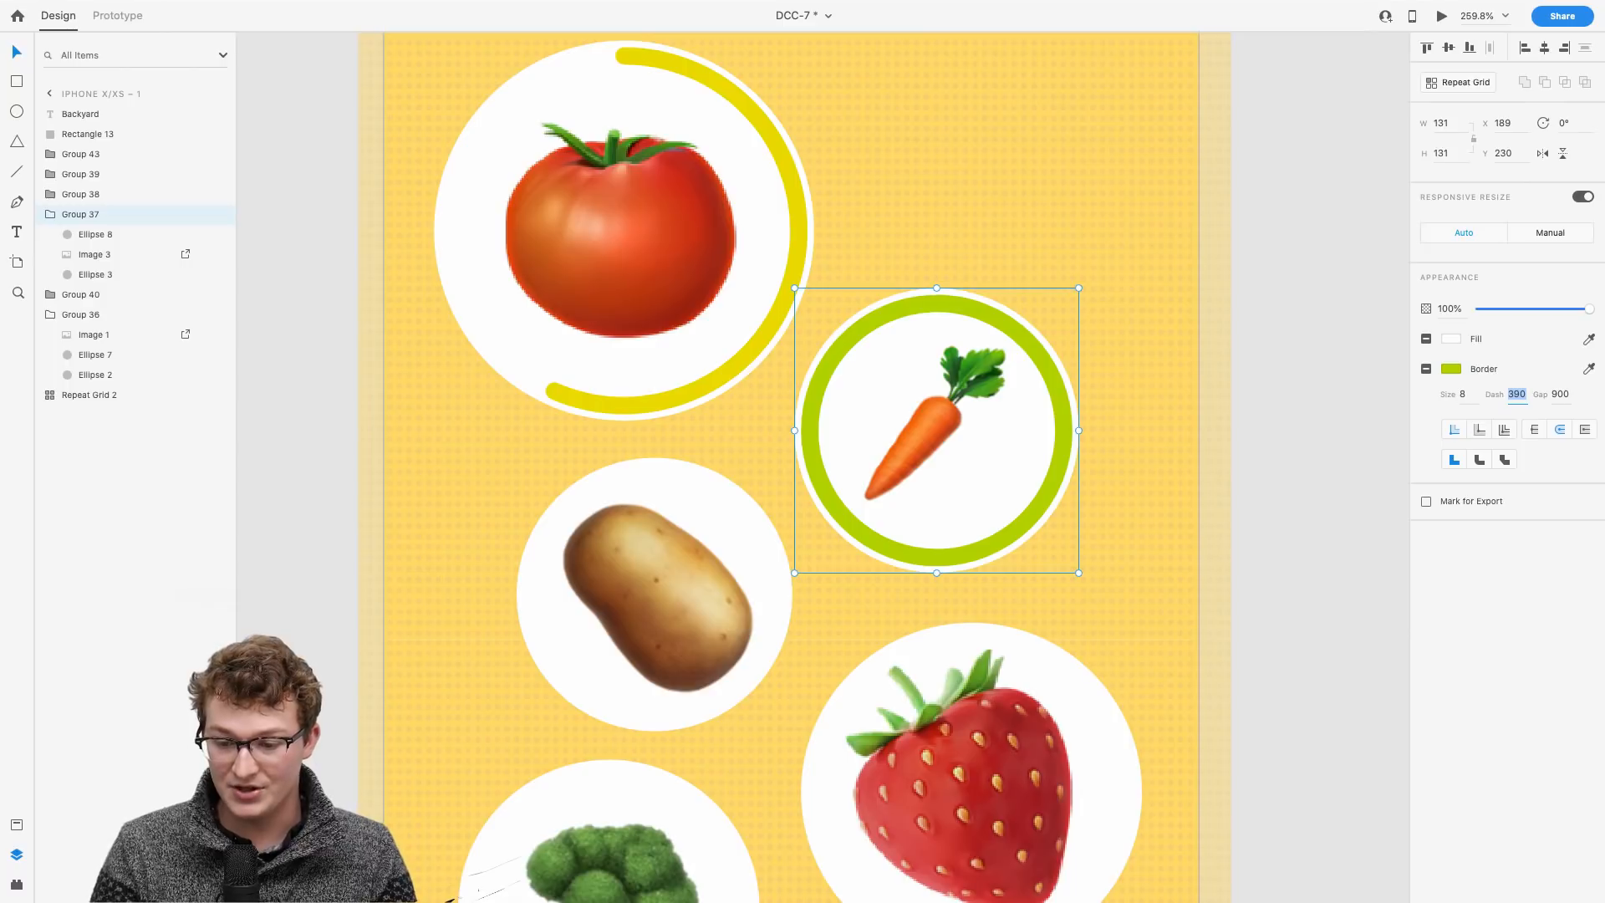
pyautogui.press('Return')
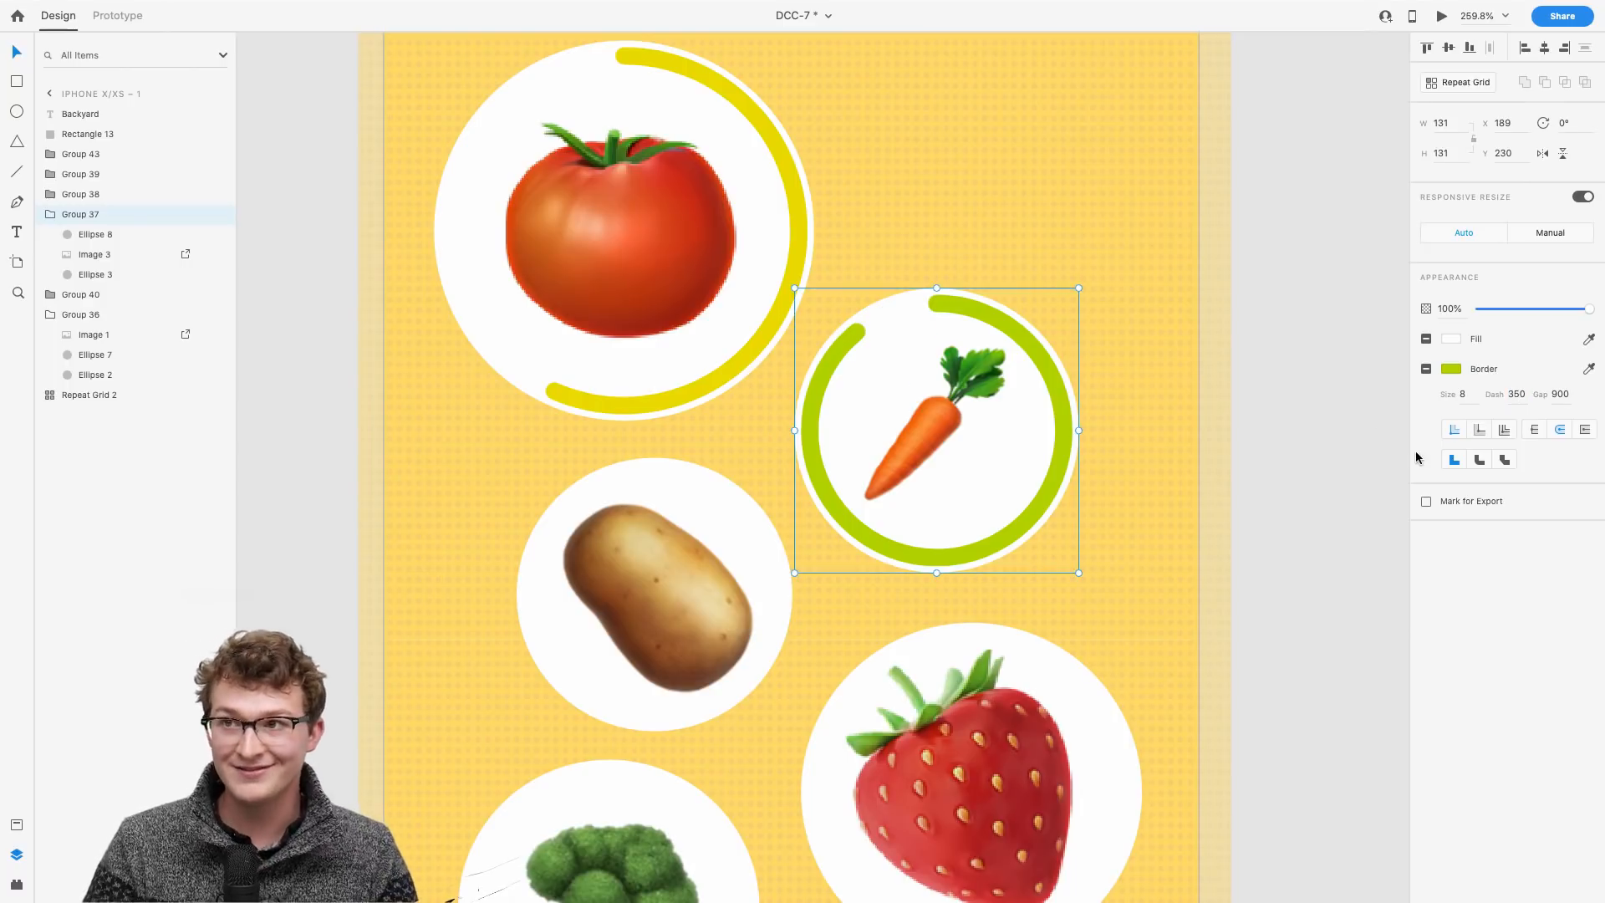
# Step: Paste a copy of the carrot's whole group into the potato's group, try moving it onto the potato, and undo that move
pyautogui.click(1247, 472)
pyautogui.scroll(-1, 1247, 472)
pyautogui.click(1040, 488)
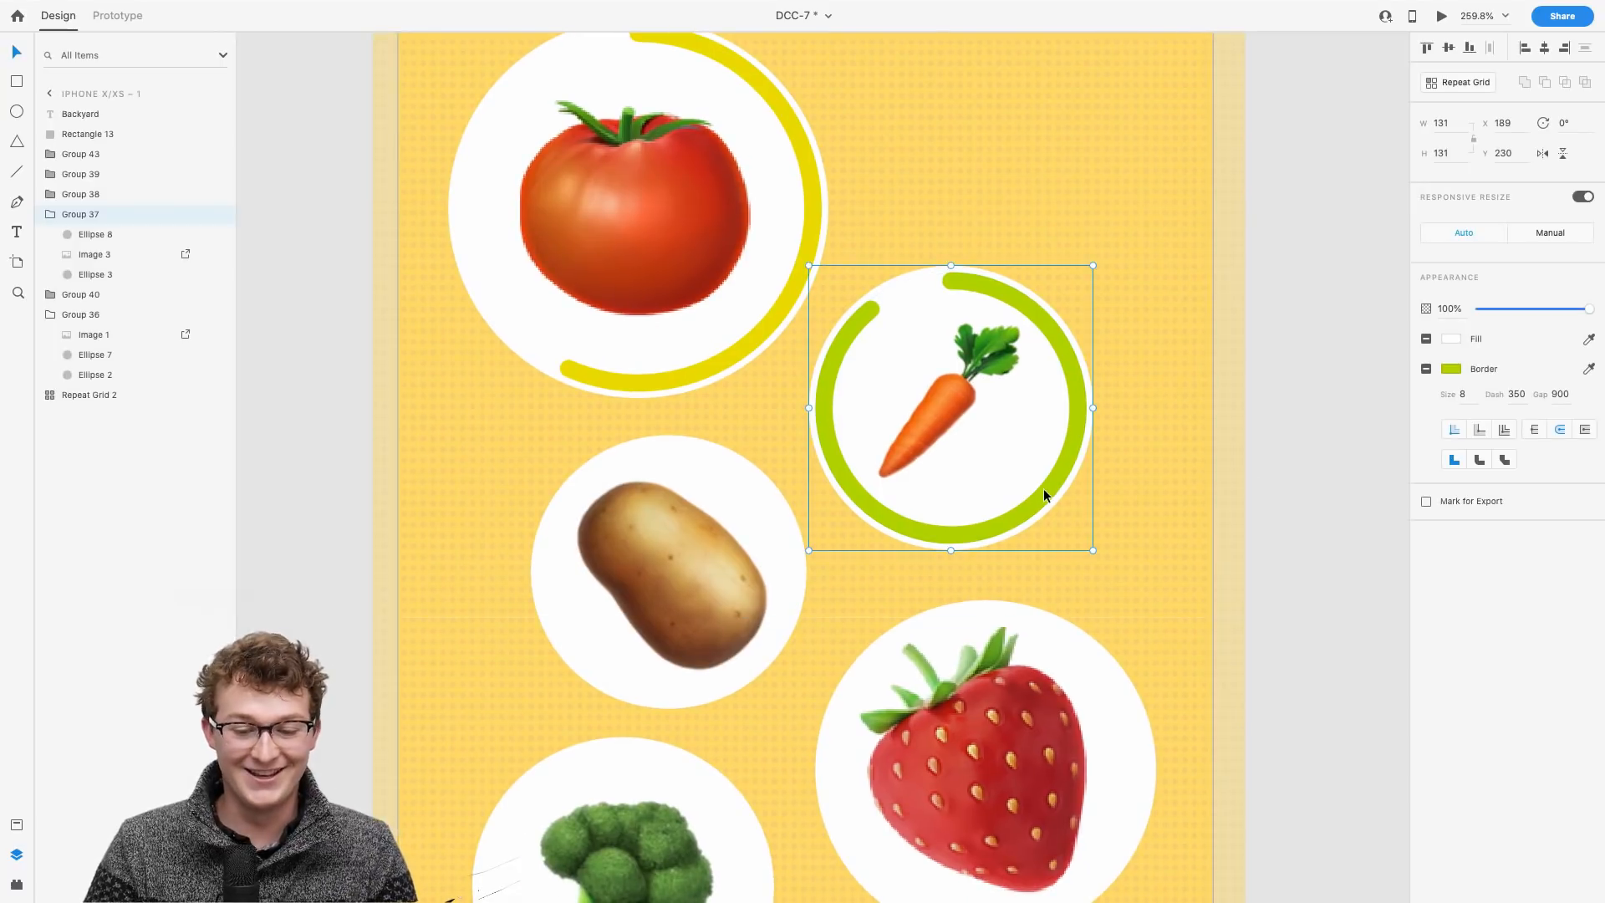
pyautogui.scroll(-2, 985, 511)
pyautogui.click(789, 523)
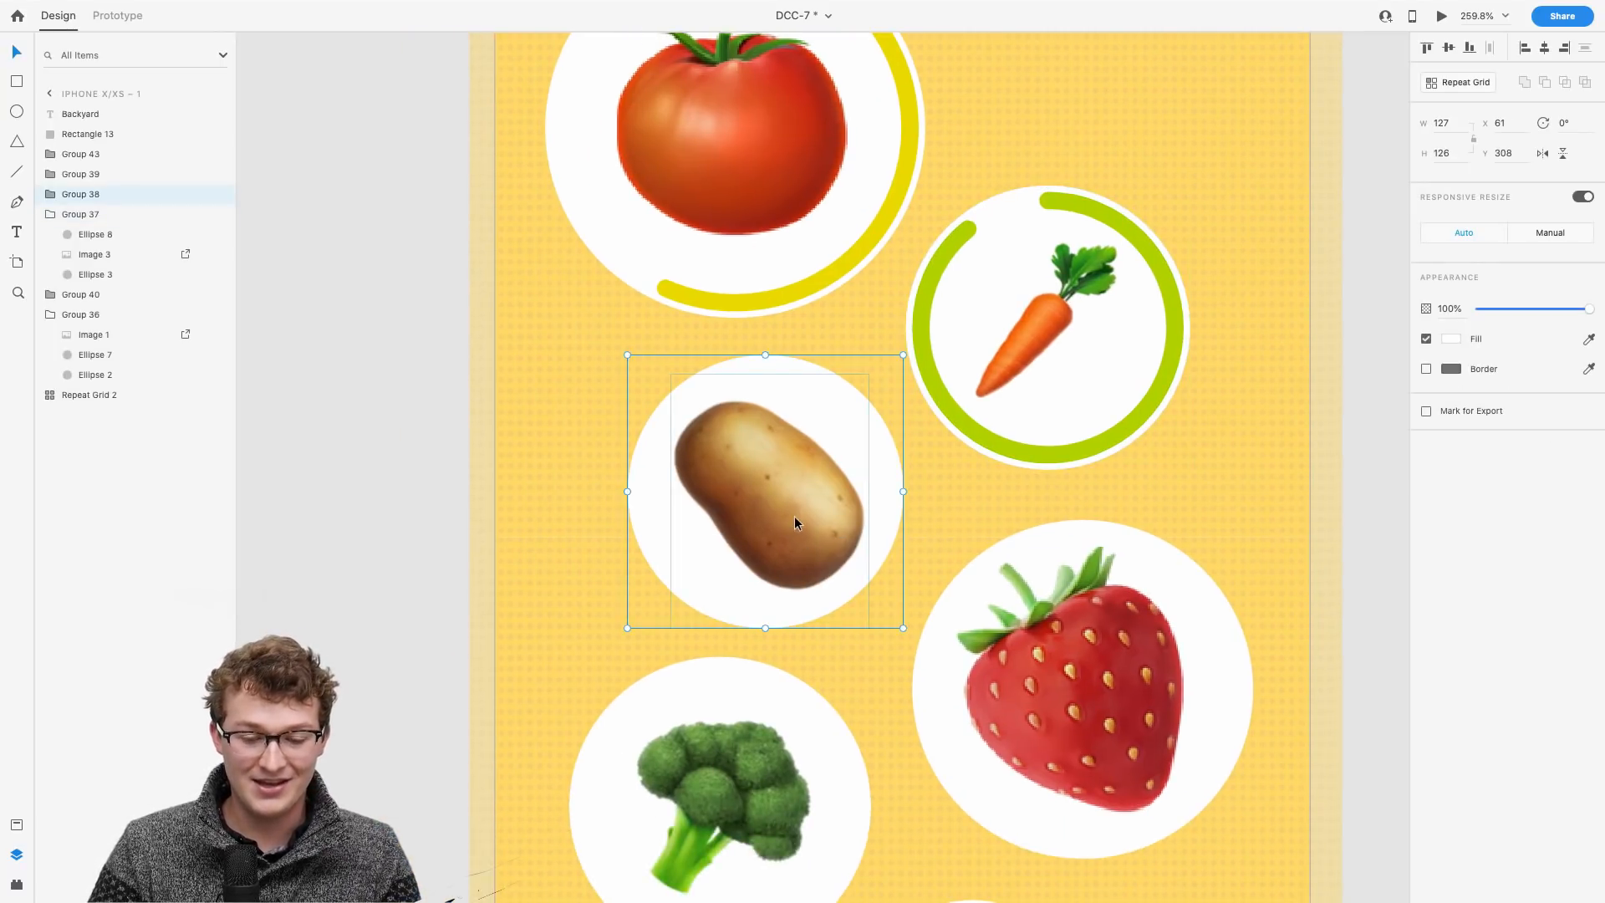
pyautogui.doubleClick(794, 517)
pyautogui.scroll(3, 795, 514)
pyautogui.hotkey('ctrl', 'v')
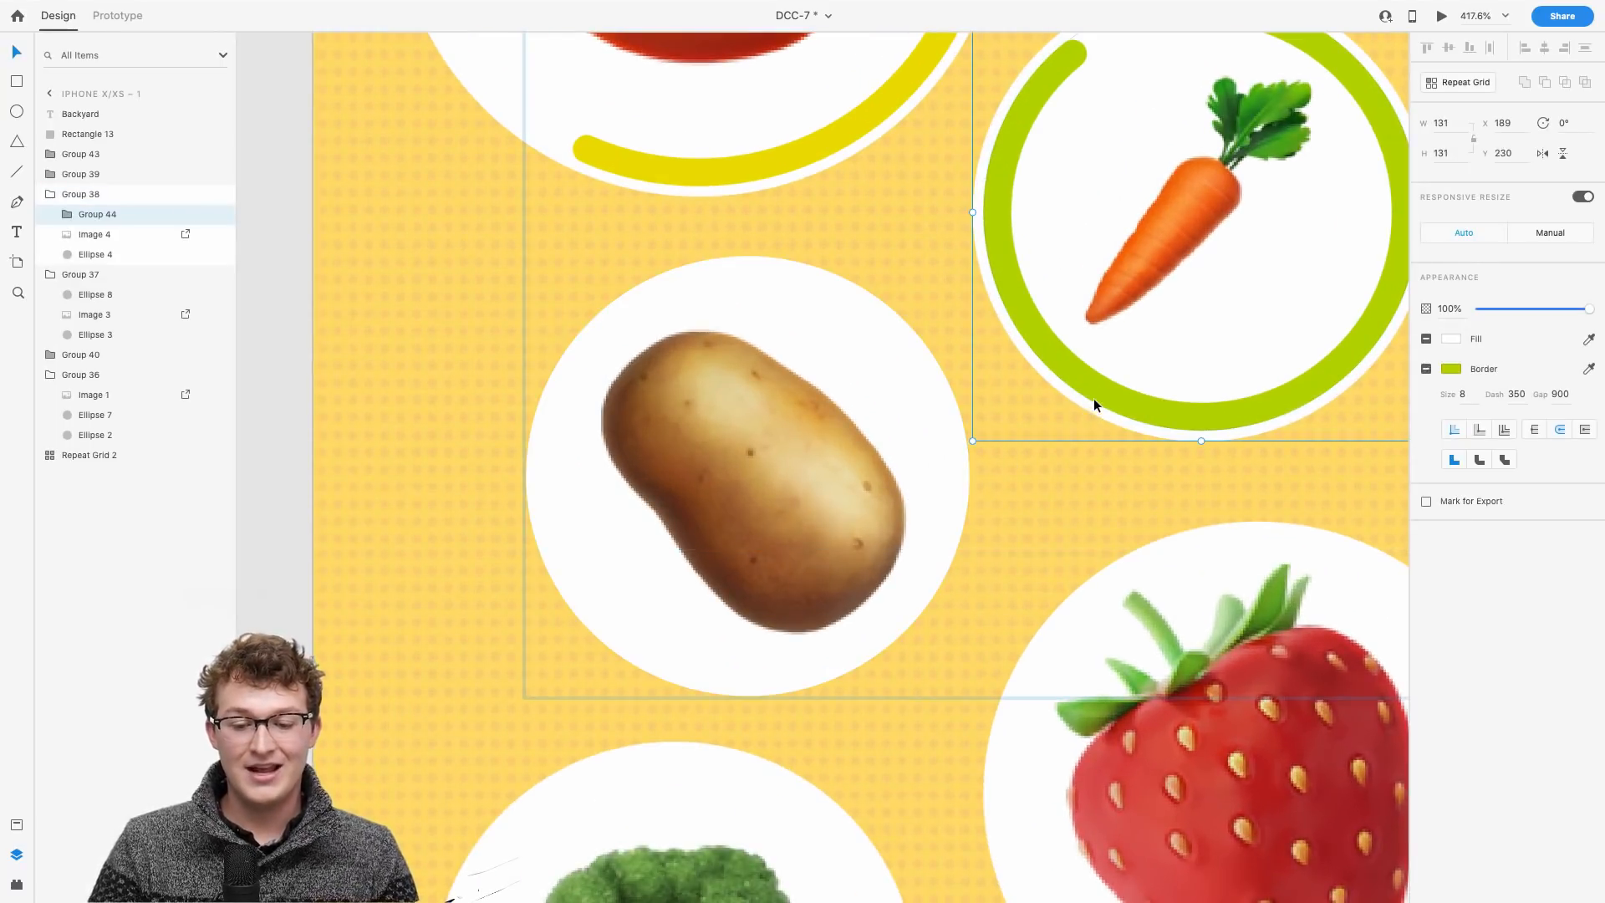
pyautogui.moveTo(1093, 398); pyautogui.dragTo(640, 636)
pyautogui.hotkey('ctrl', 'z')
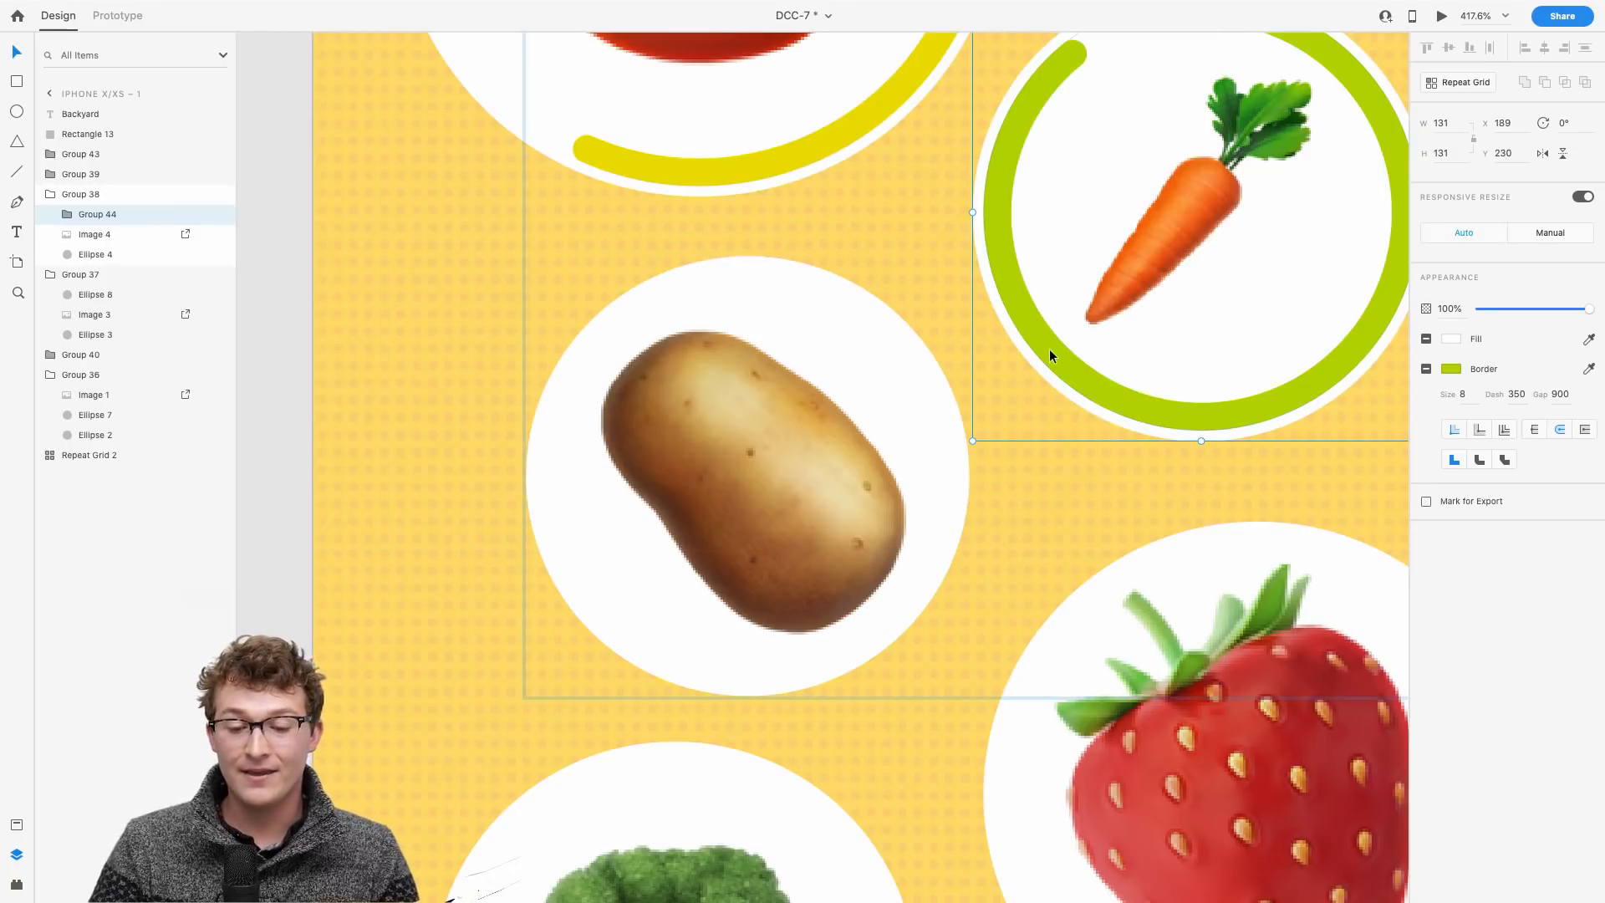
# Step: Copy only the yellow-green ring, paste it into the potato's group, and place it over the potato's circle at X 61, Y 308
pyautogui.doubleClick(1050, 349)
pyautogui.click(735, 434)
pyautogui.hotkey('ctrl', 'v')
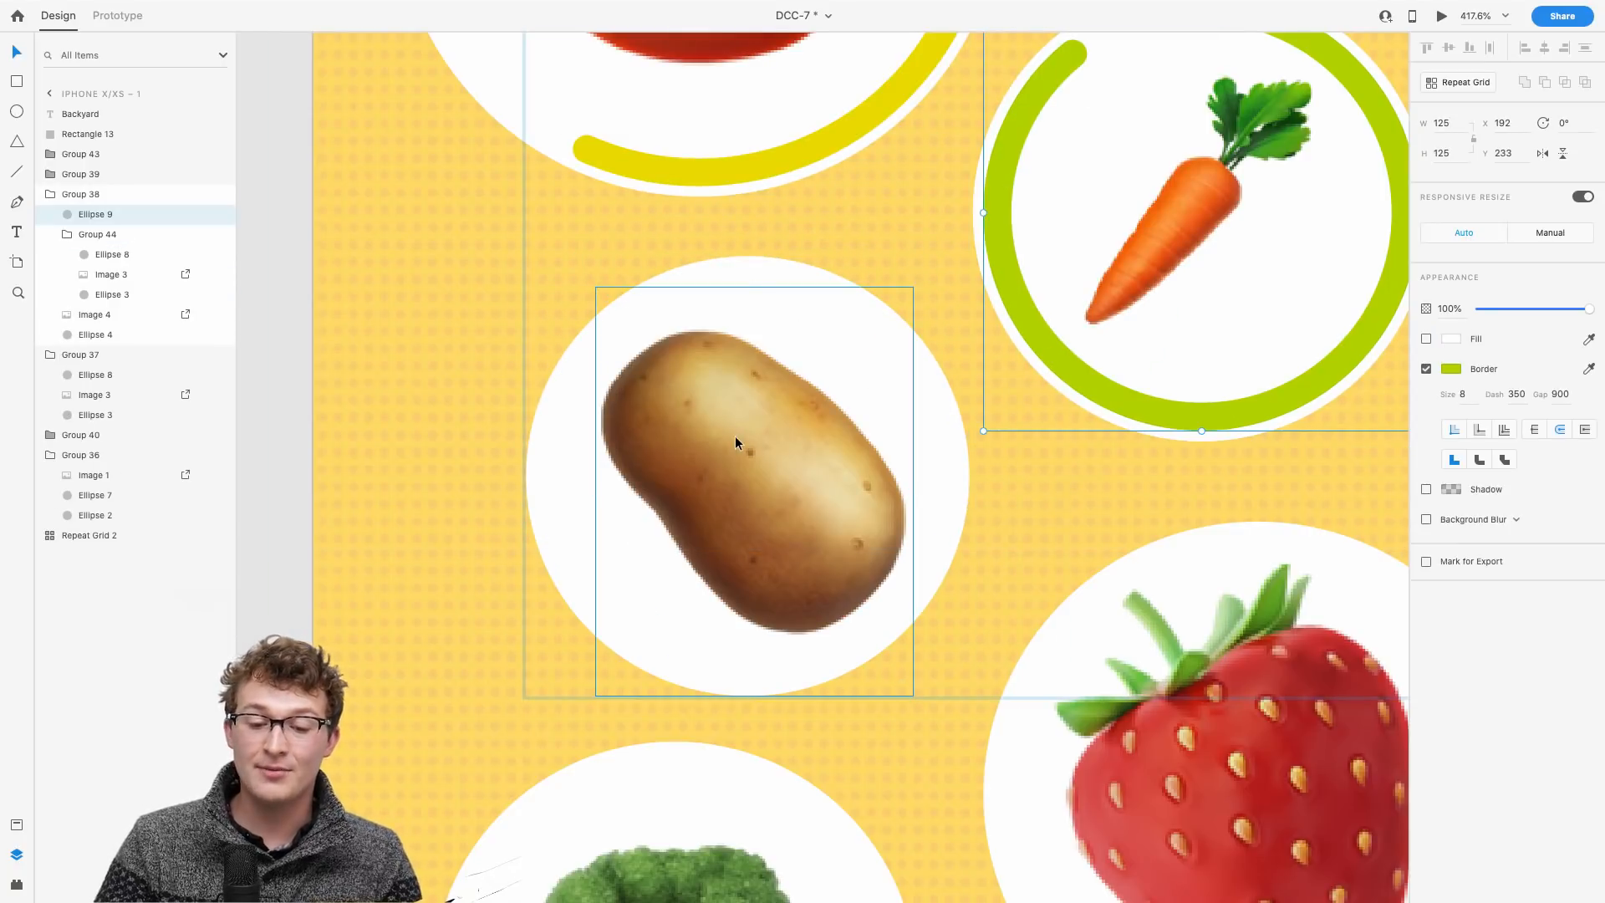
pyautogui.moveTo(1062, 356); pyautogui.dragTo(605, 619)
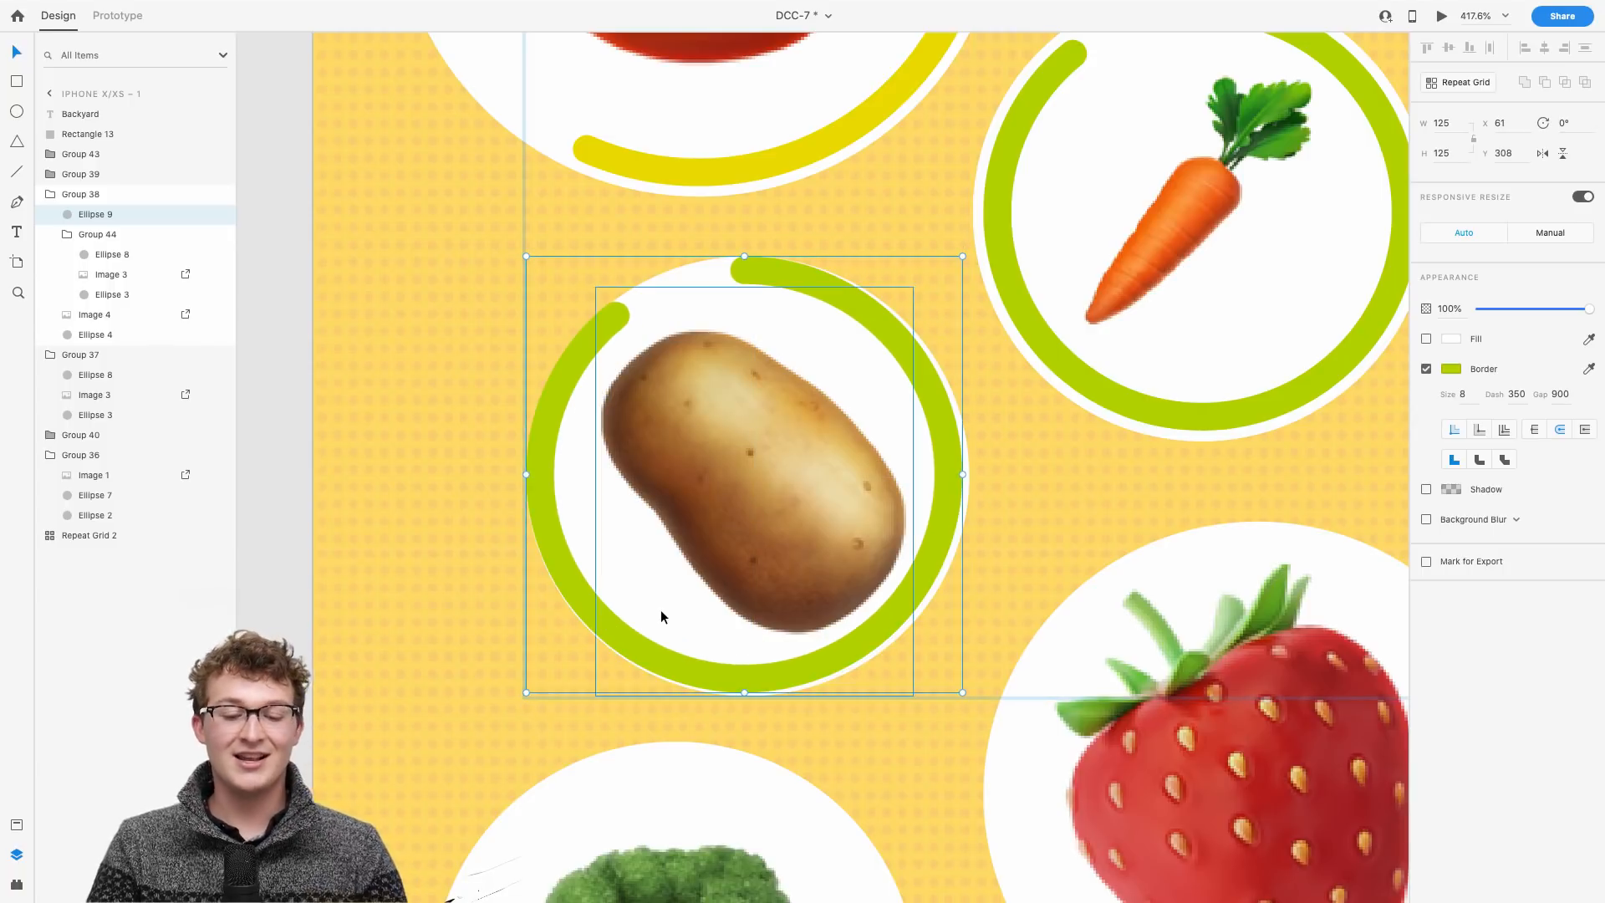
# Step: Shrink the yellow-green ring over the potato to 115 × 115 and centre it on the white circle at X 67, Y 314
pyautogui.moveTo(961, 690); pyautogui.dragTo(945, 678)
pyautogui.moveTo(821, 654); pyautogui.dragTo(824, 657)
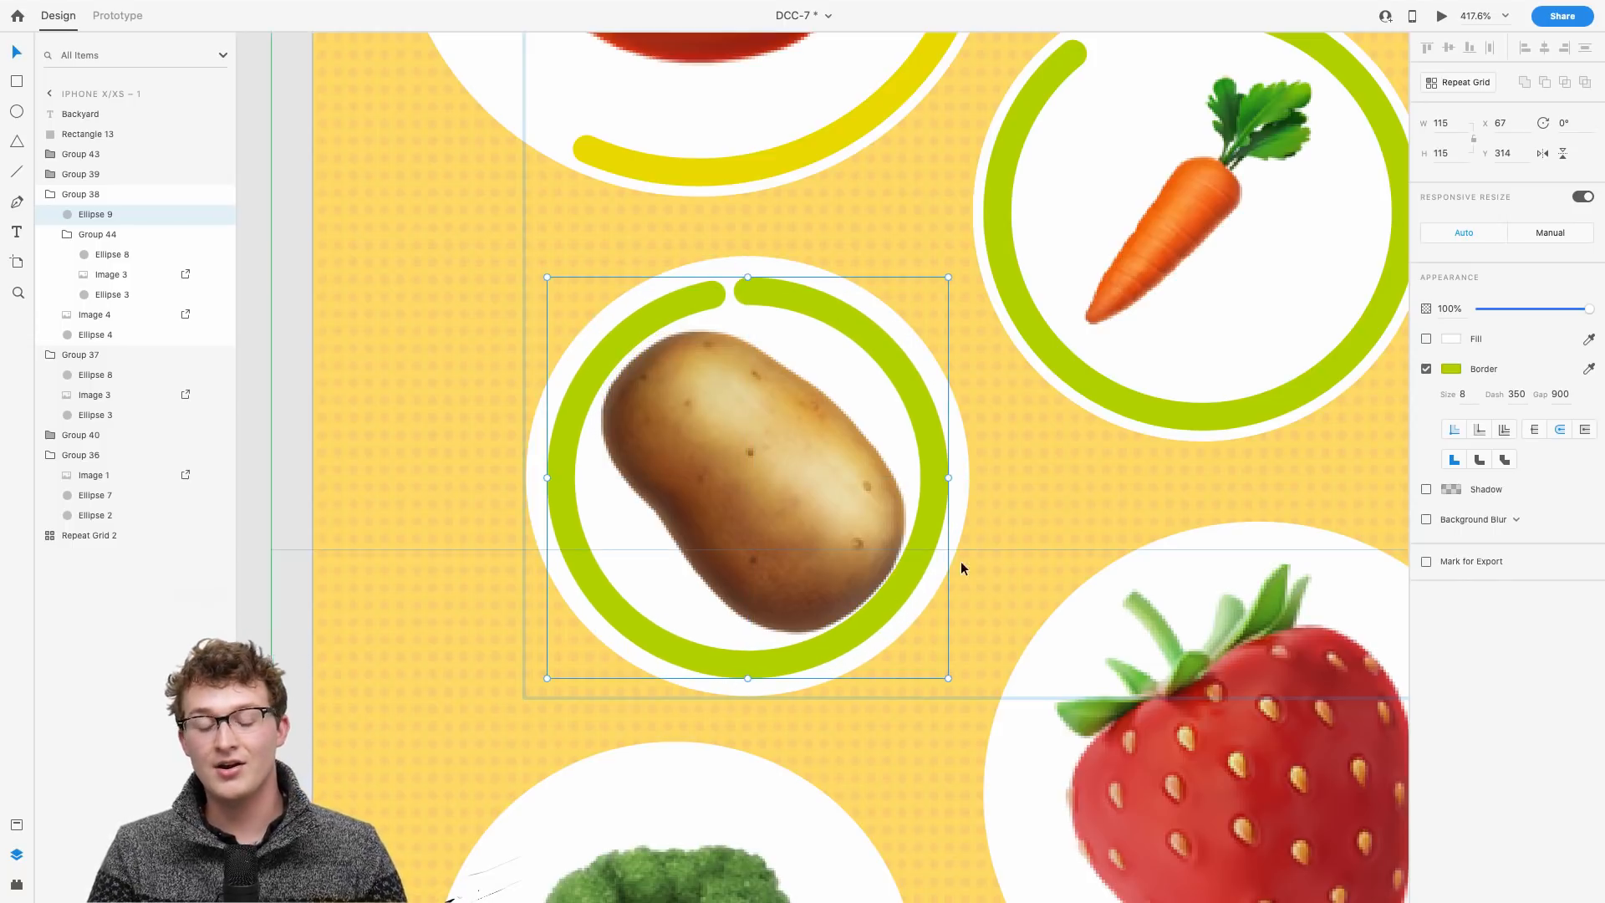
# Step: Recolor the potato ring's border to green, #30D100, and set its dash length to 900
pyautogui.click(1450, 369)
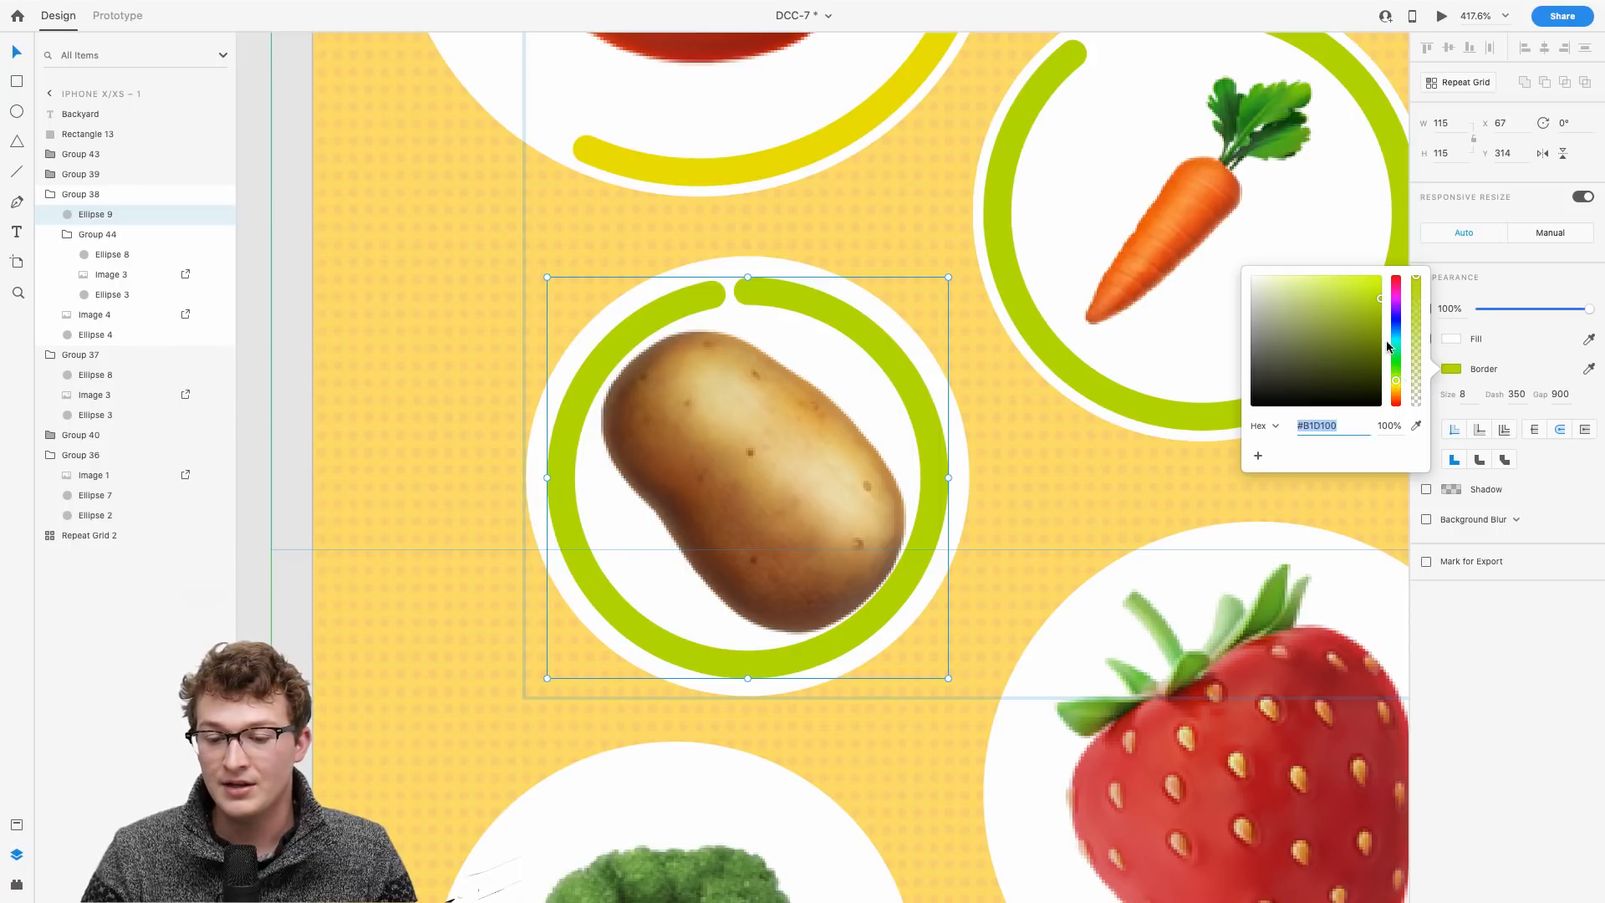
pyautogui.moveTo(1398, 351)
pyautogui.mouseDown()
pyautogui.moveTo(1397, 329)
pyautogui.moveTo(1400, 368)
pyautogui.mouseUp()
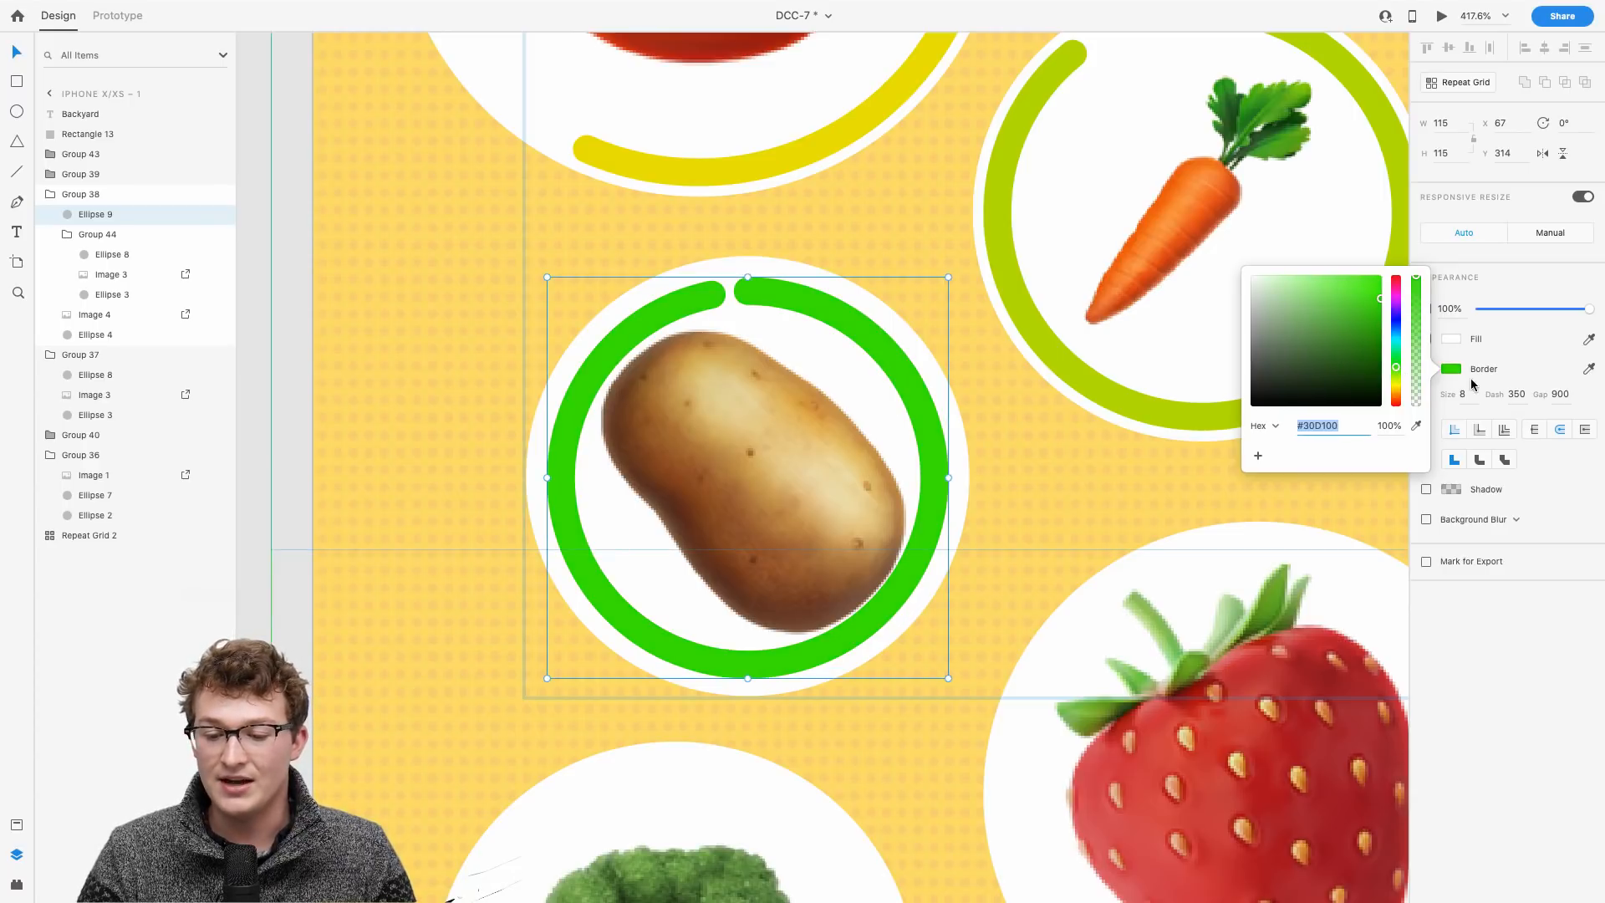
pyautogui.click(1518, 395)
pyautogui.write('900')
pyautogui.press('Return')
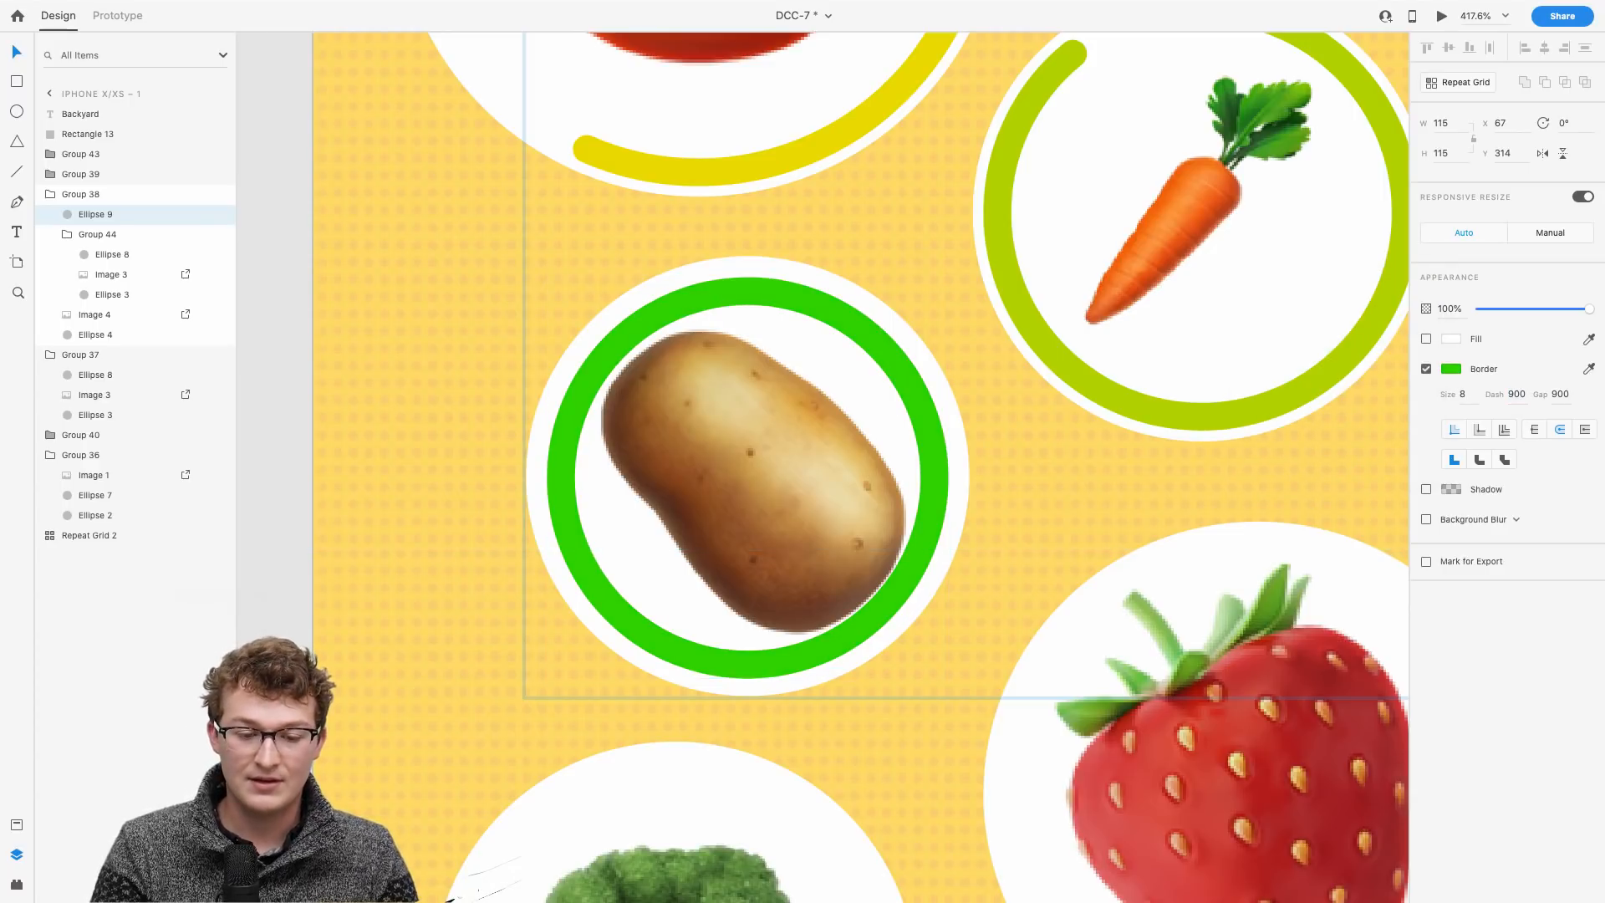
# Step: Shrink the potato image inside its ring to 75 × 97
pyautogui.click(739, 512)
pyautogui.moveTo(942, 691); pyautogui.dragTo(884, 675)
pyautogui.scroll(-5, 896, 675)
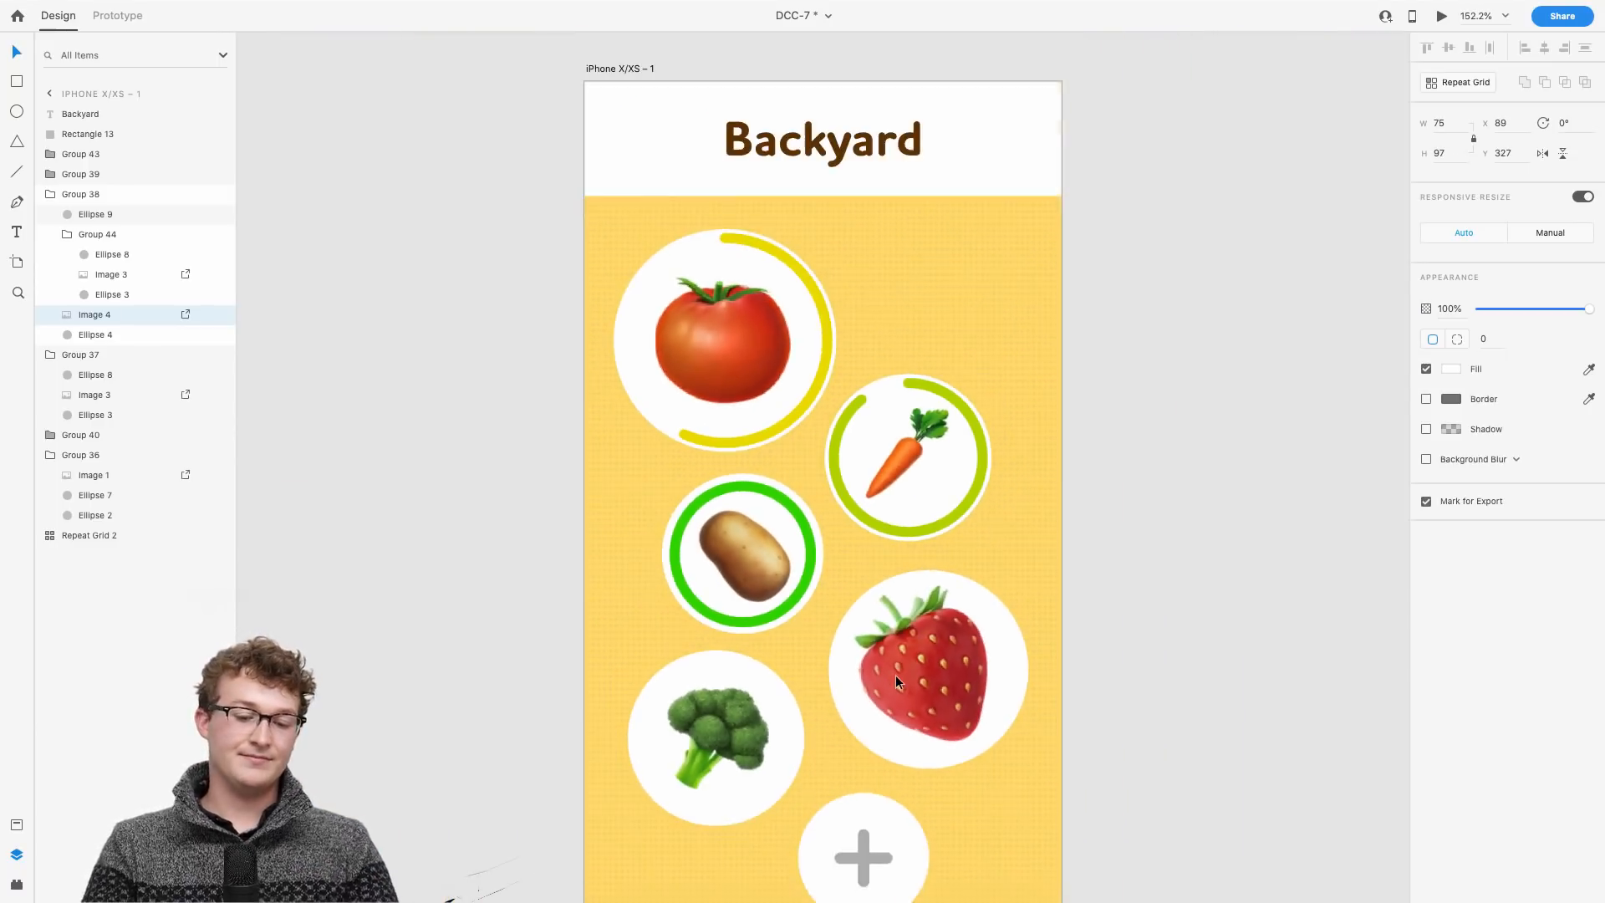
pyautogui.scroll(3, 752, 523)
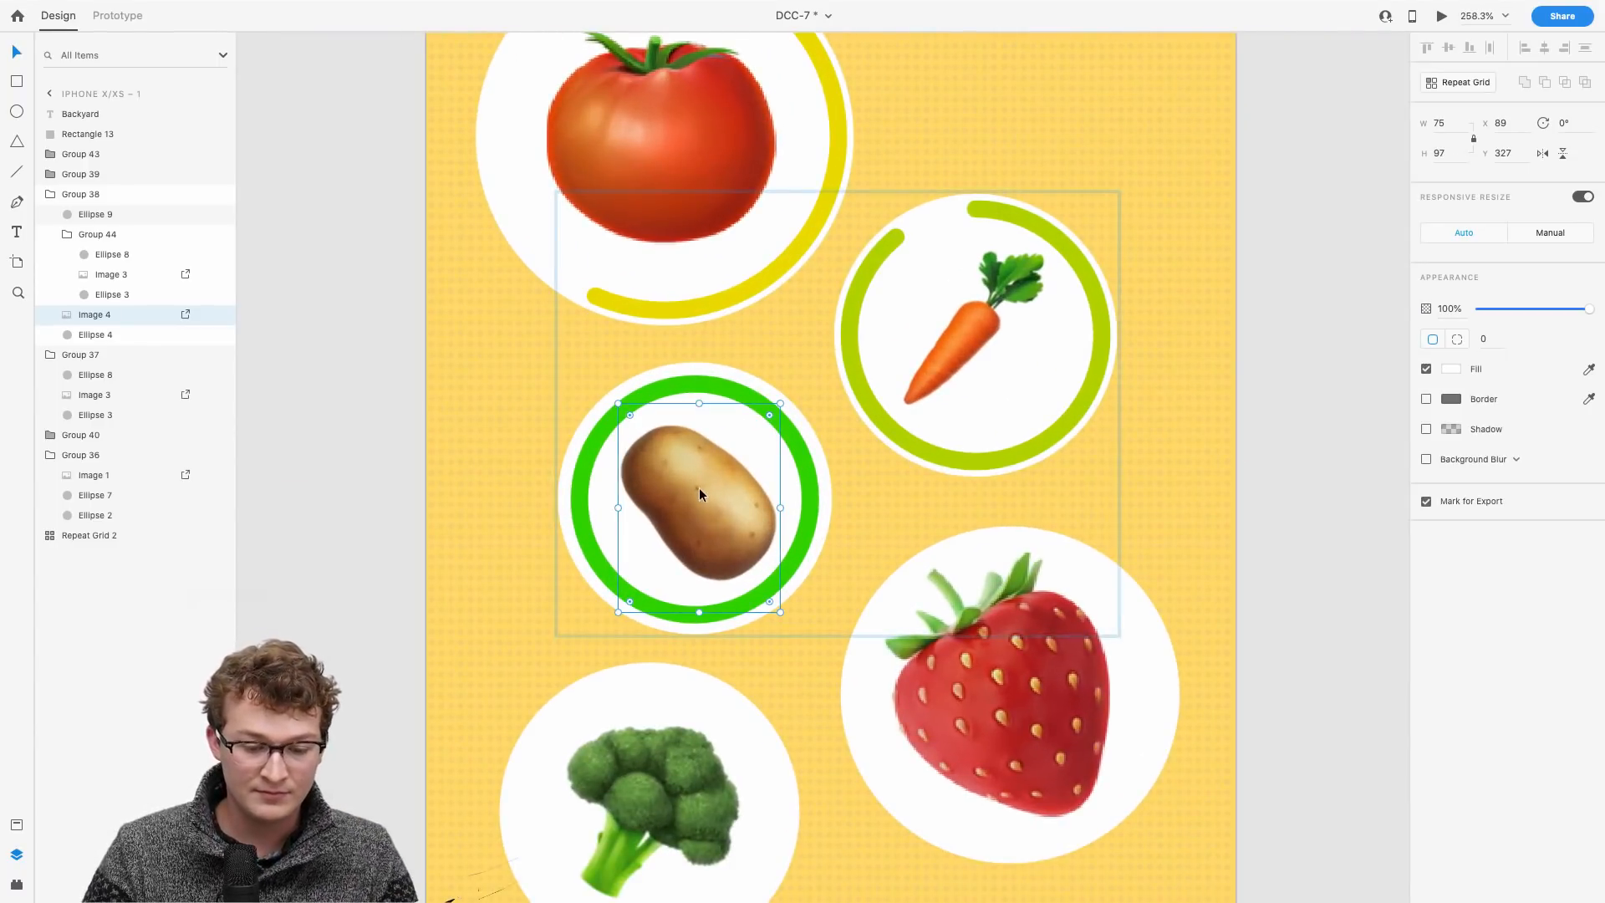
# Step: Enlarge the potato's green ring about its centre to 119 × 119
pyautogui.click(1144, 499)
pyautogui.doubleClick(750, 402)
pyautogui.scroll(4, 751, 402)
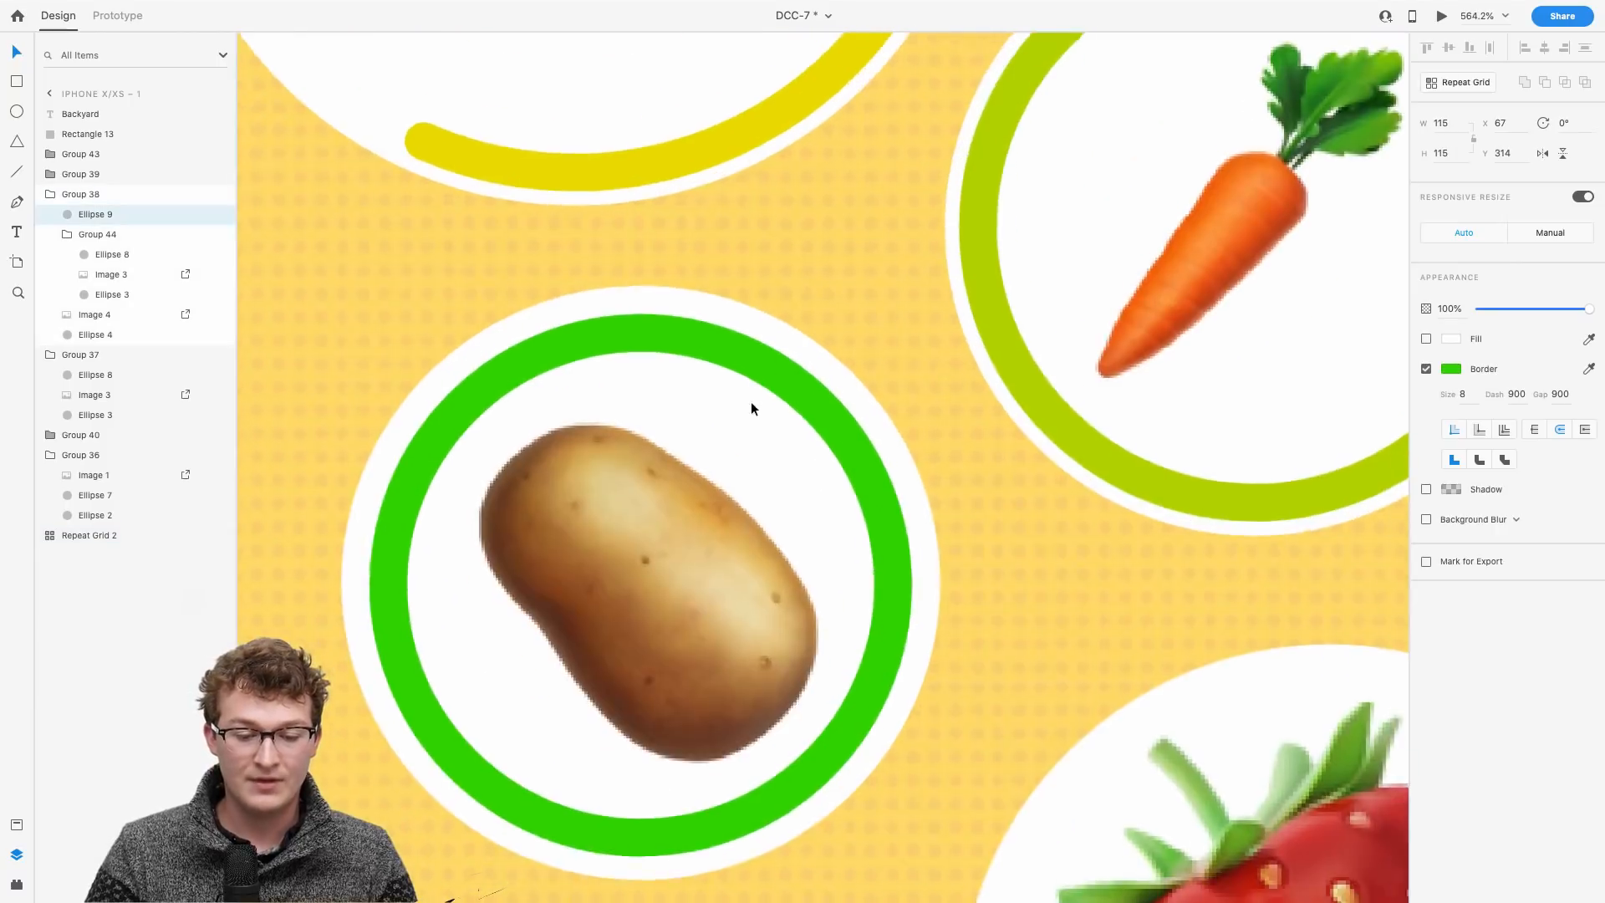
pyautogui.scroll(-2, 750, 403)
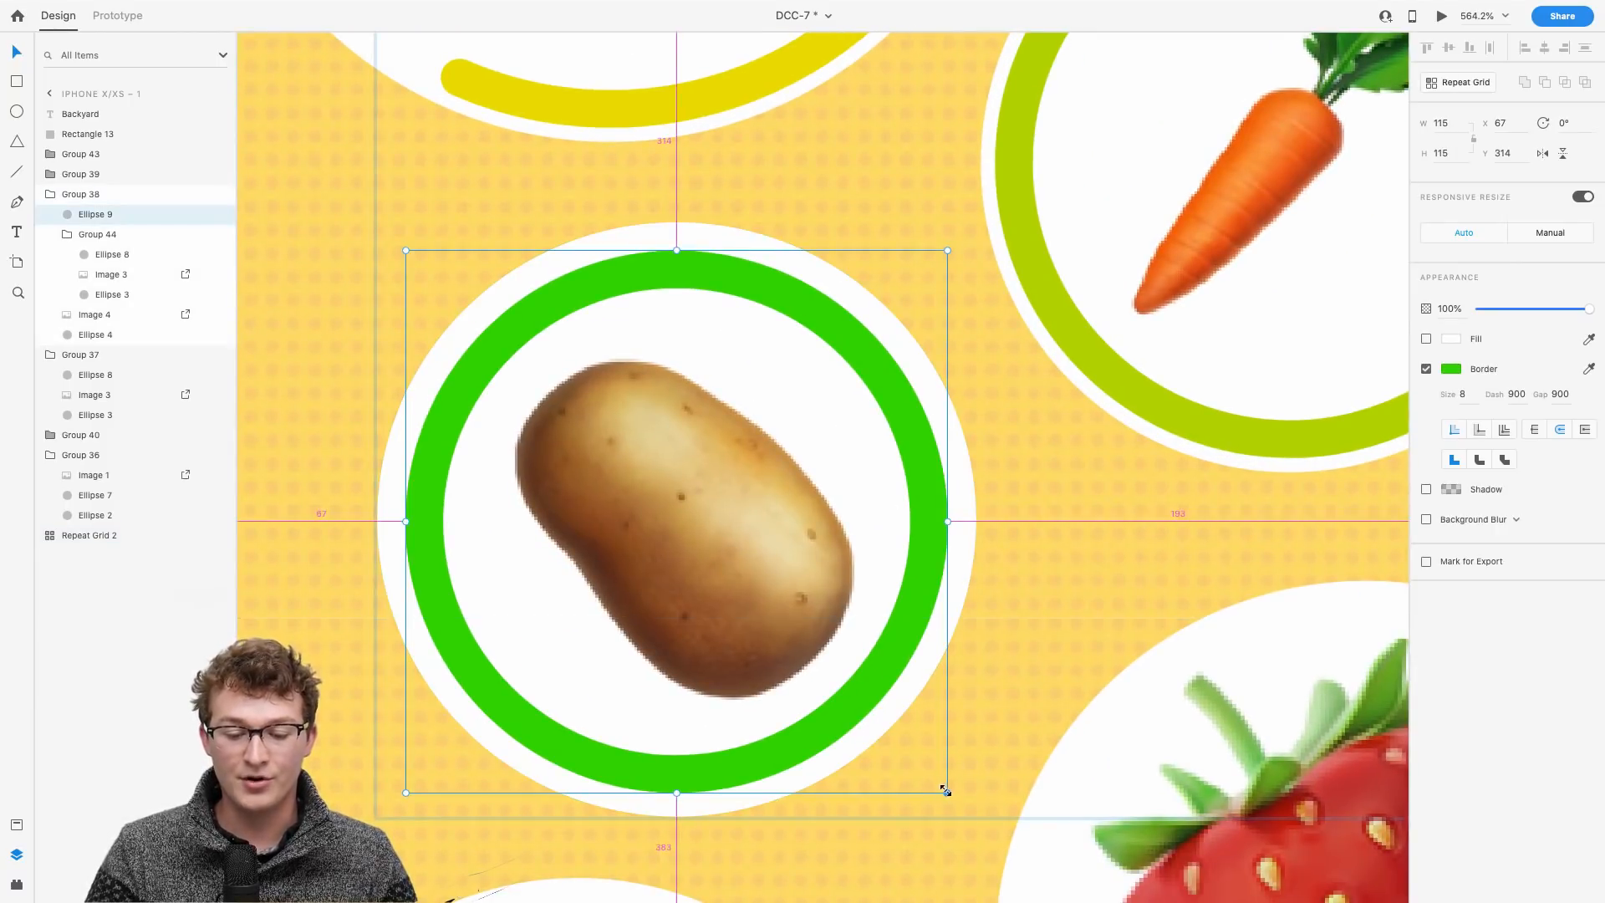
pyautogui.moveTo(948, 793); pyautogui.dragTo(959, 802)
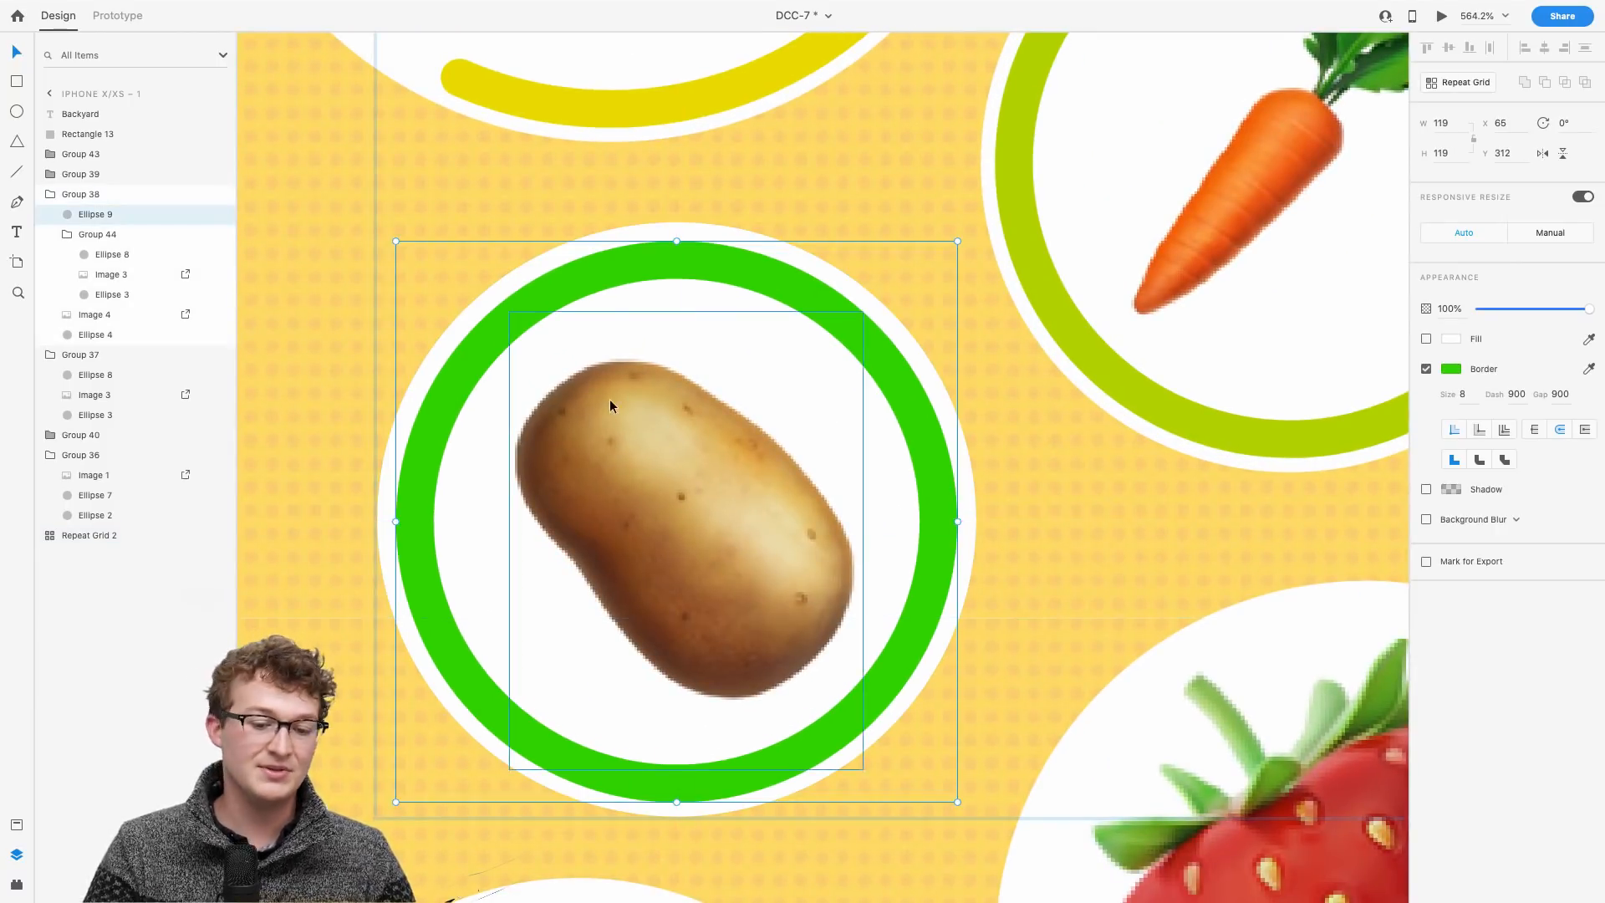
pyautogui.scroll(-5, 865, 260)
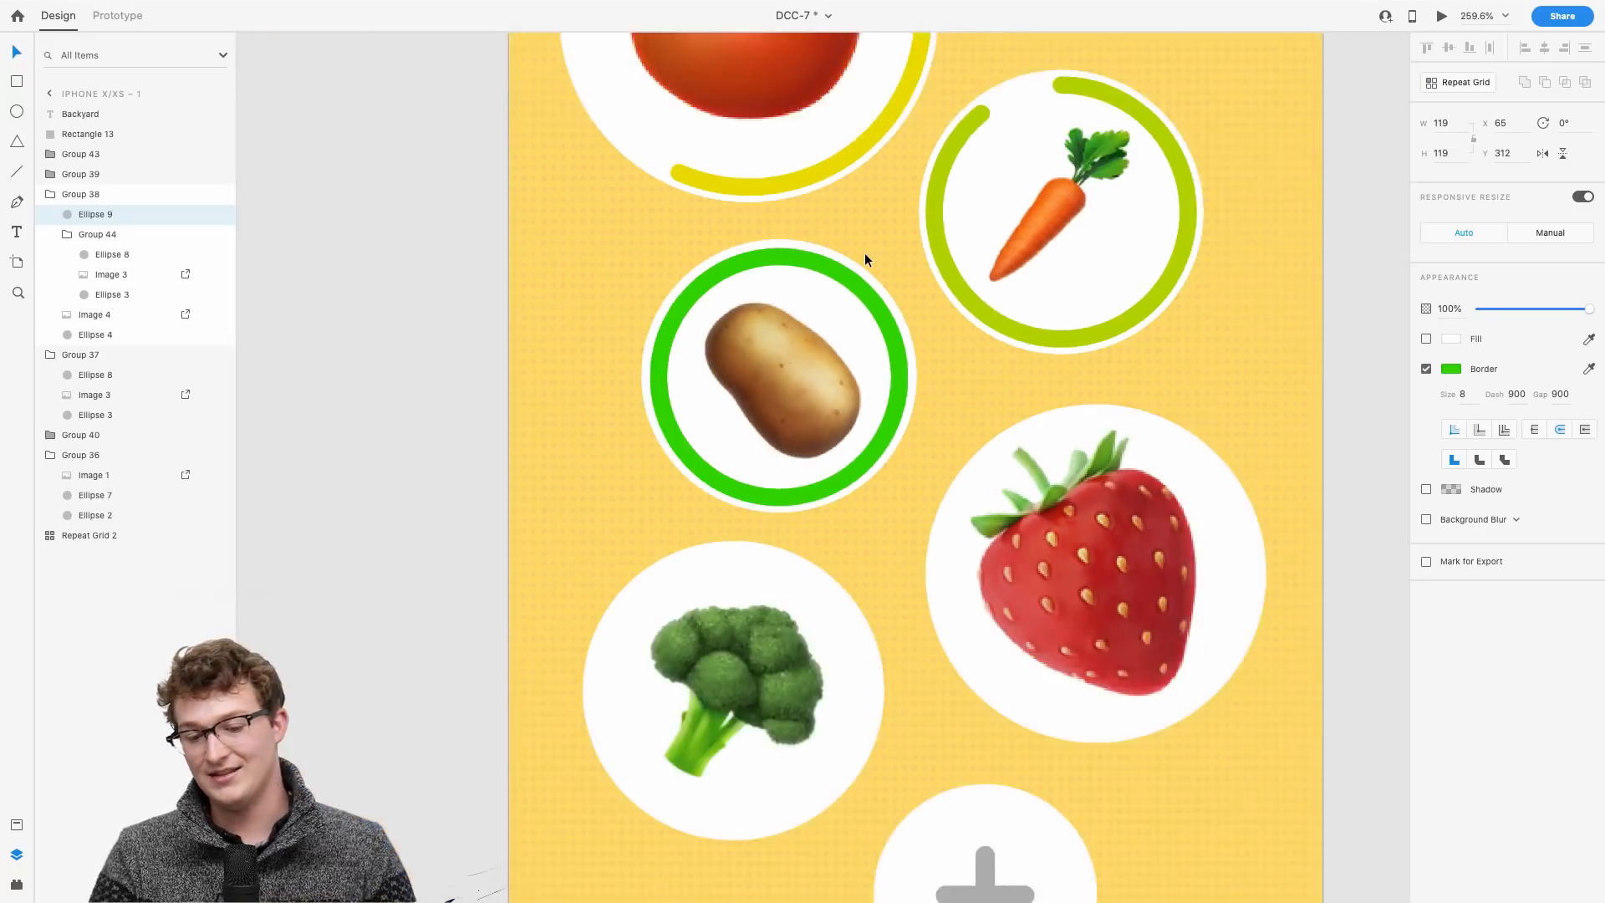
# Step: Paste a copy of the potato's green ring into the strawberry's group, try moving it onto the strawberry, and undo that move
pyautogui.hscroll(3, 710, 280)
pyautogui.scroll(4, 716, 279)
pyautogui.hscroll(2, 684, 286)
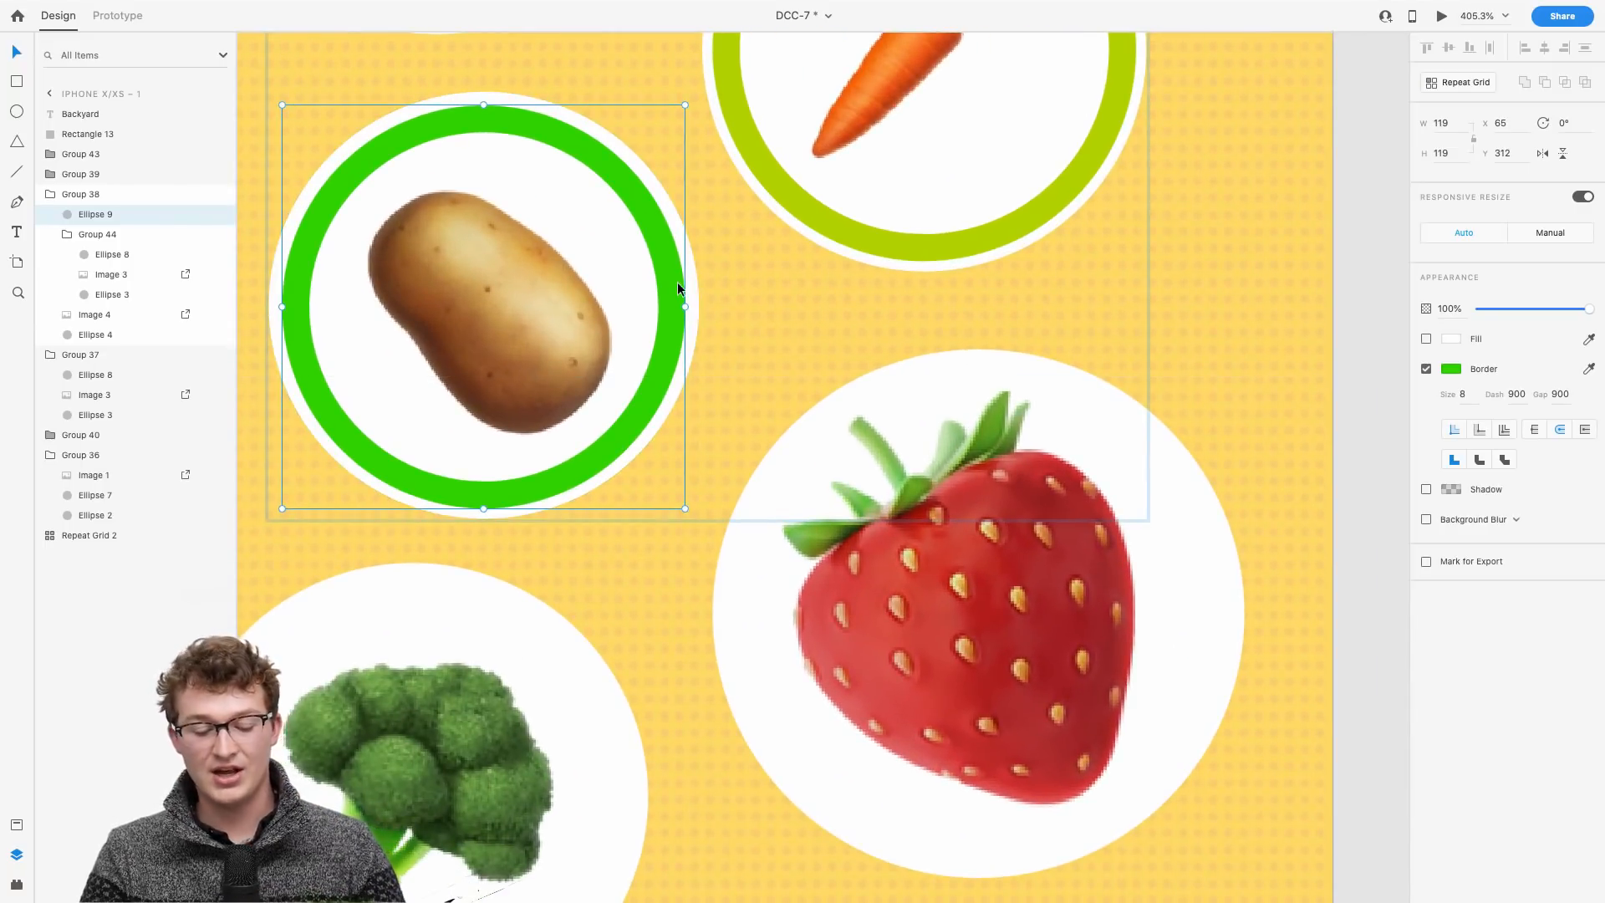
pyautogui.scroll(-4, 836, 350)
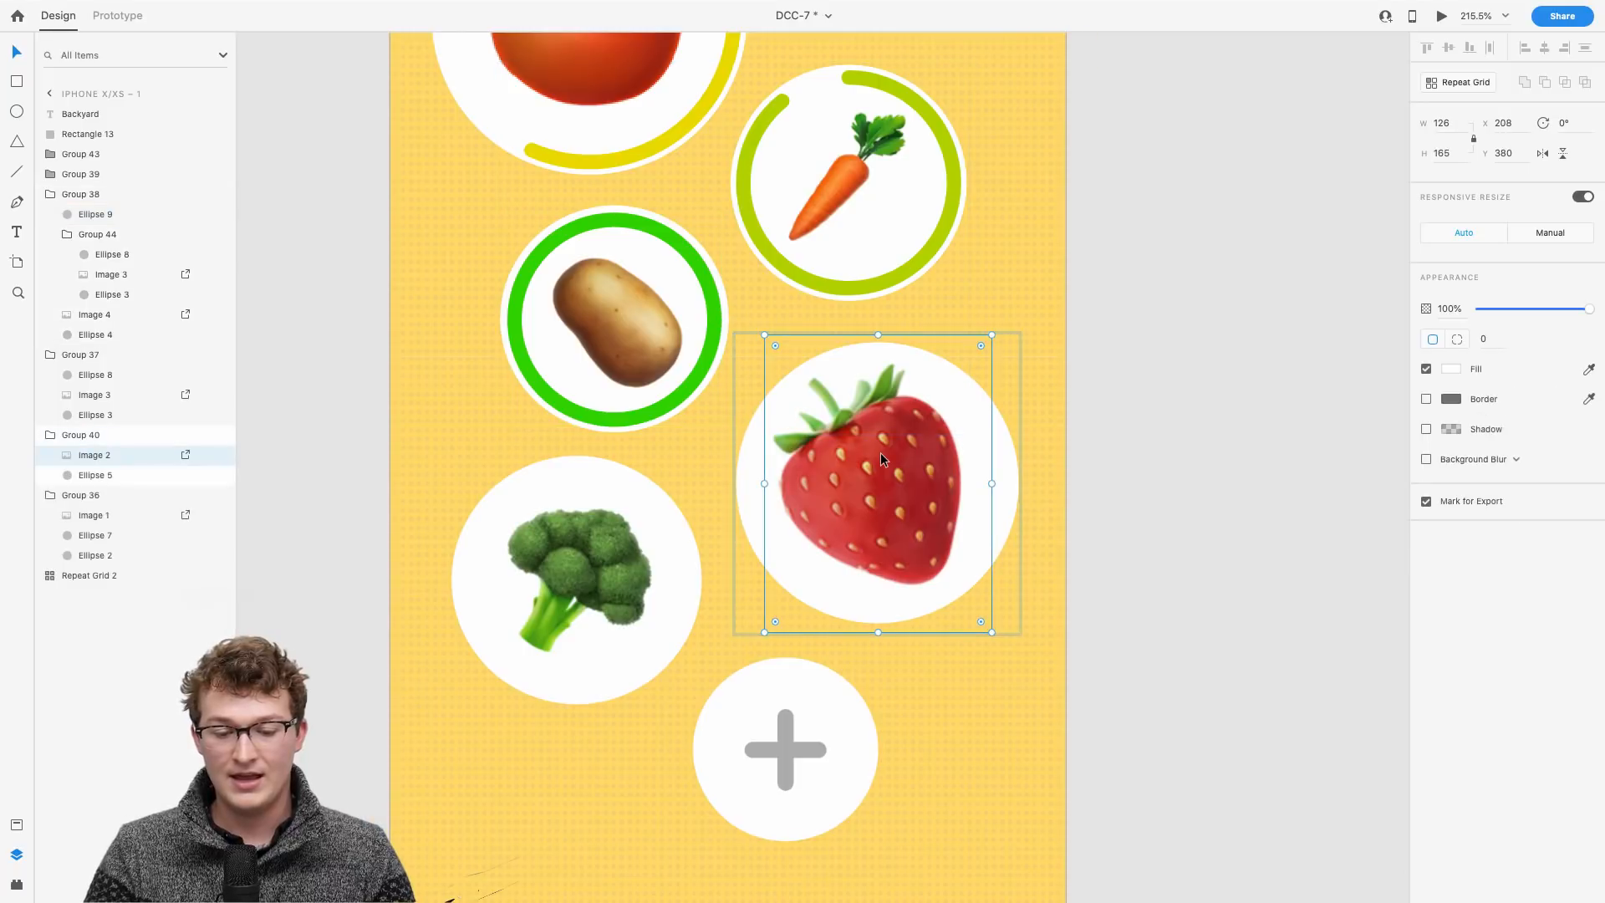
pyautogui.scroll(4, 880, 453)
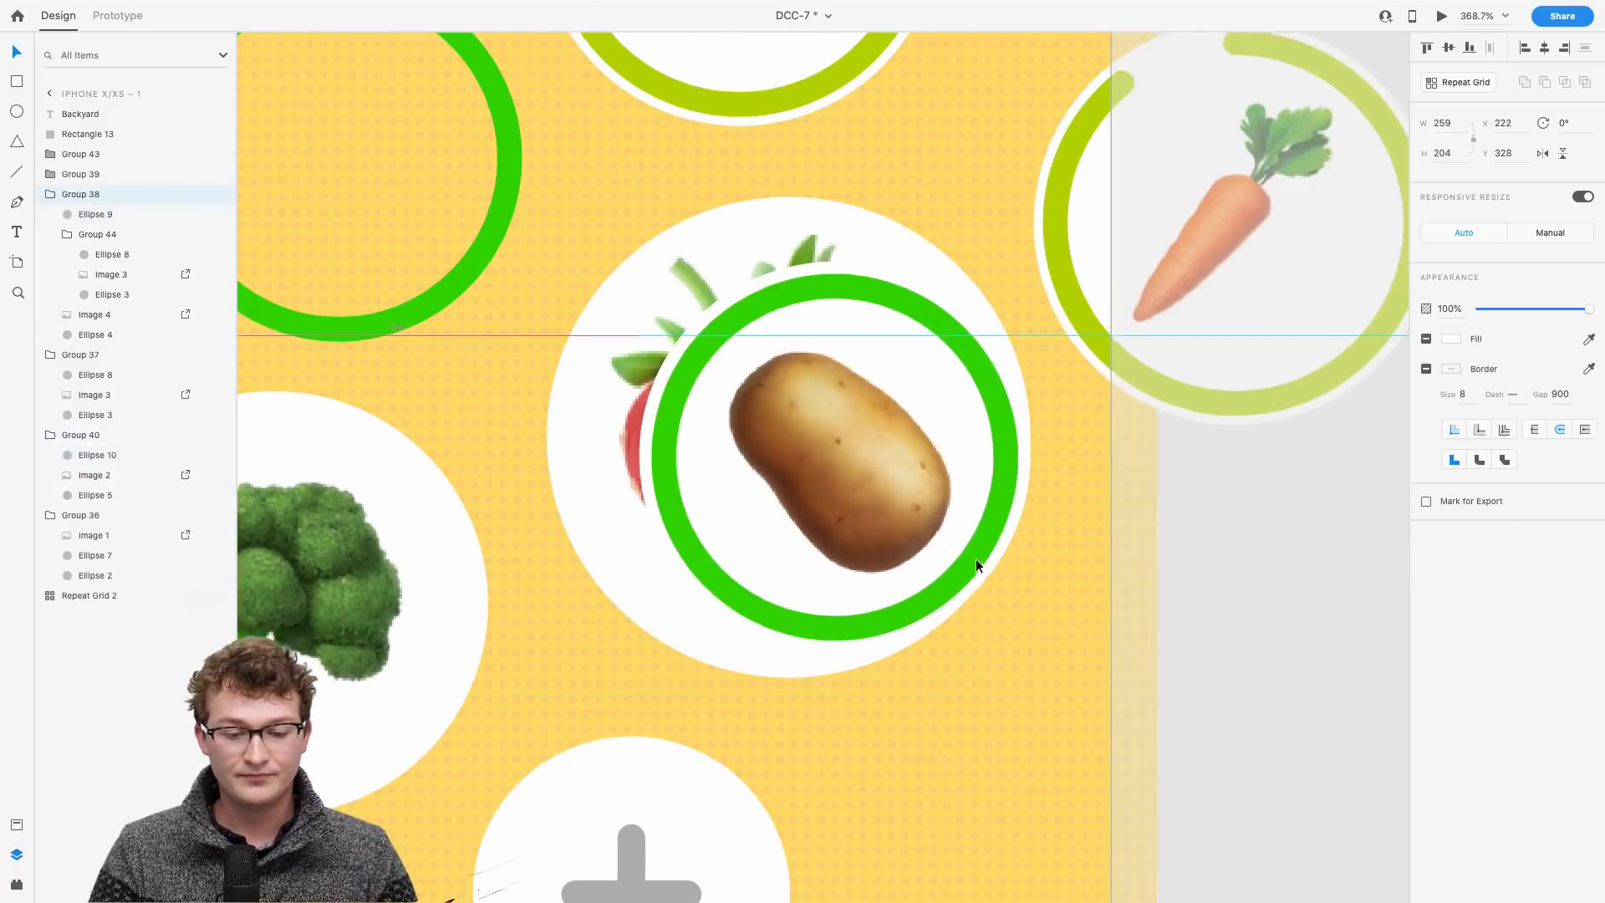
pyautogui.scroll(-3, 975, 558)
# Step: Paste a second copy of the green ring into the strawberry's group, try to place it over the strawberry, and undo the move
pyautogui.click(671, 385)
pyautogui.click(666, 379)
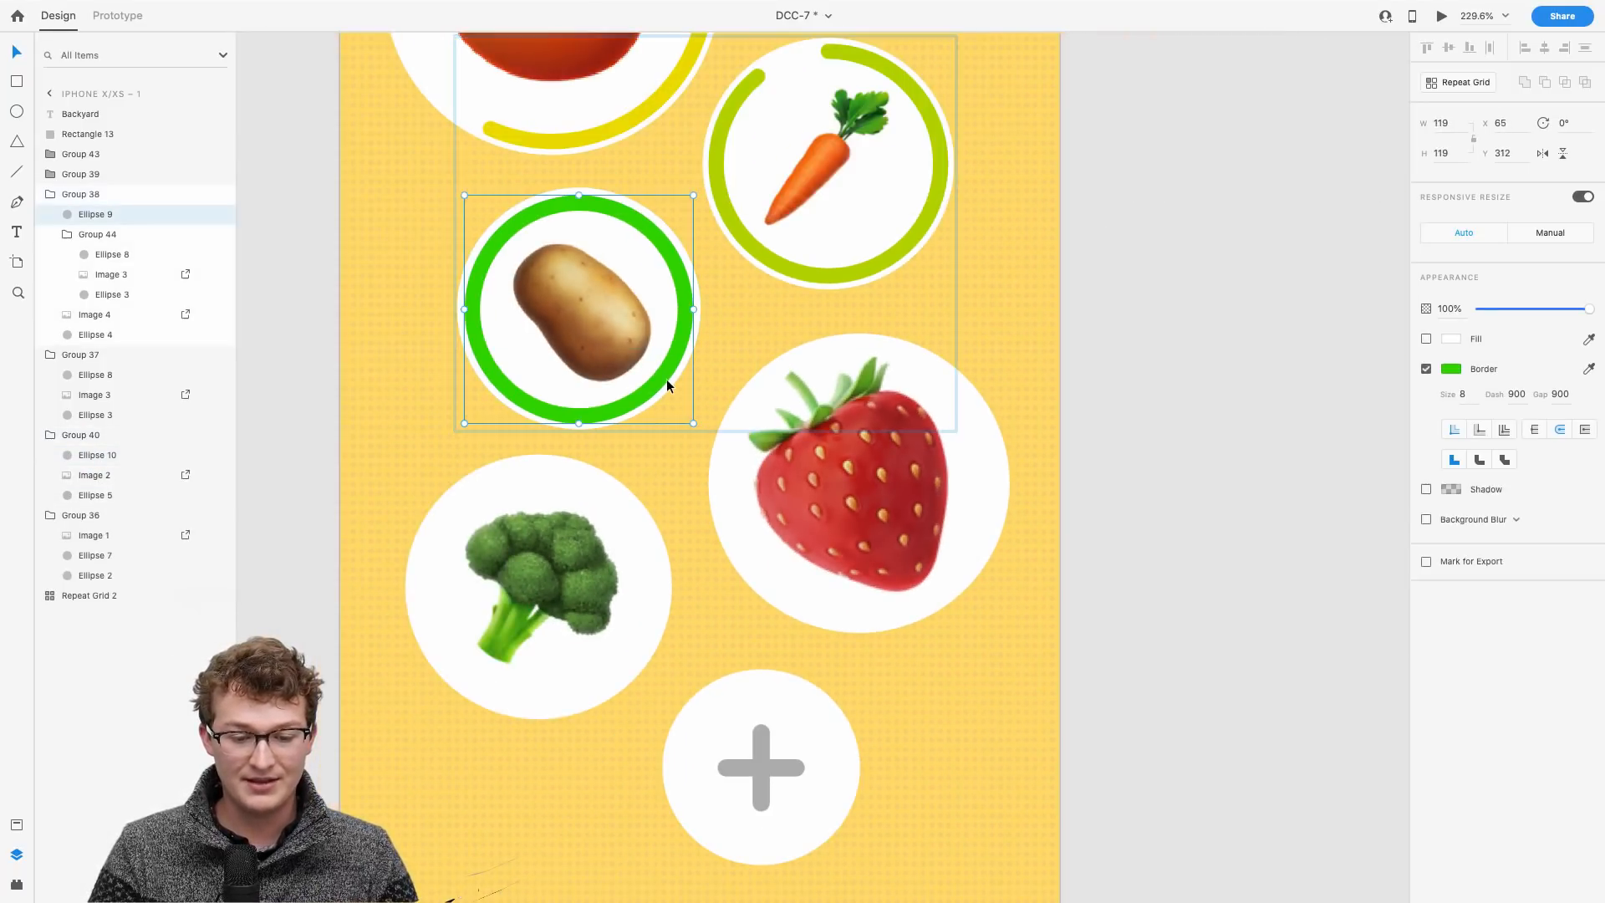
pyautogui.doubleClick(889, 572)
pyautogui.press('super+v')
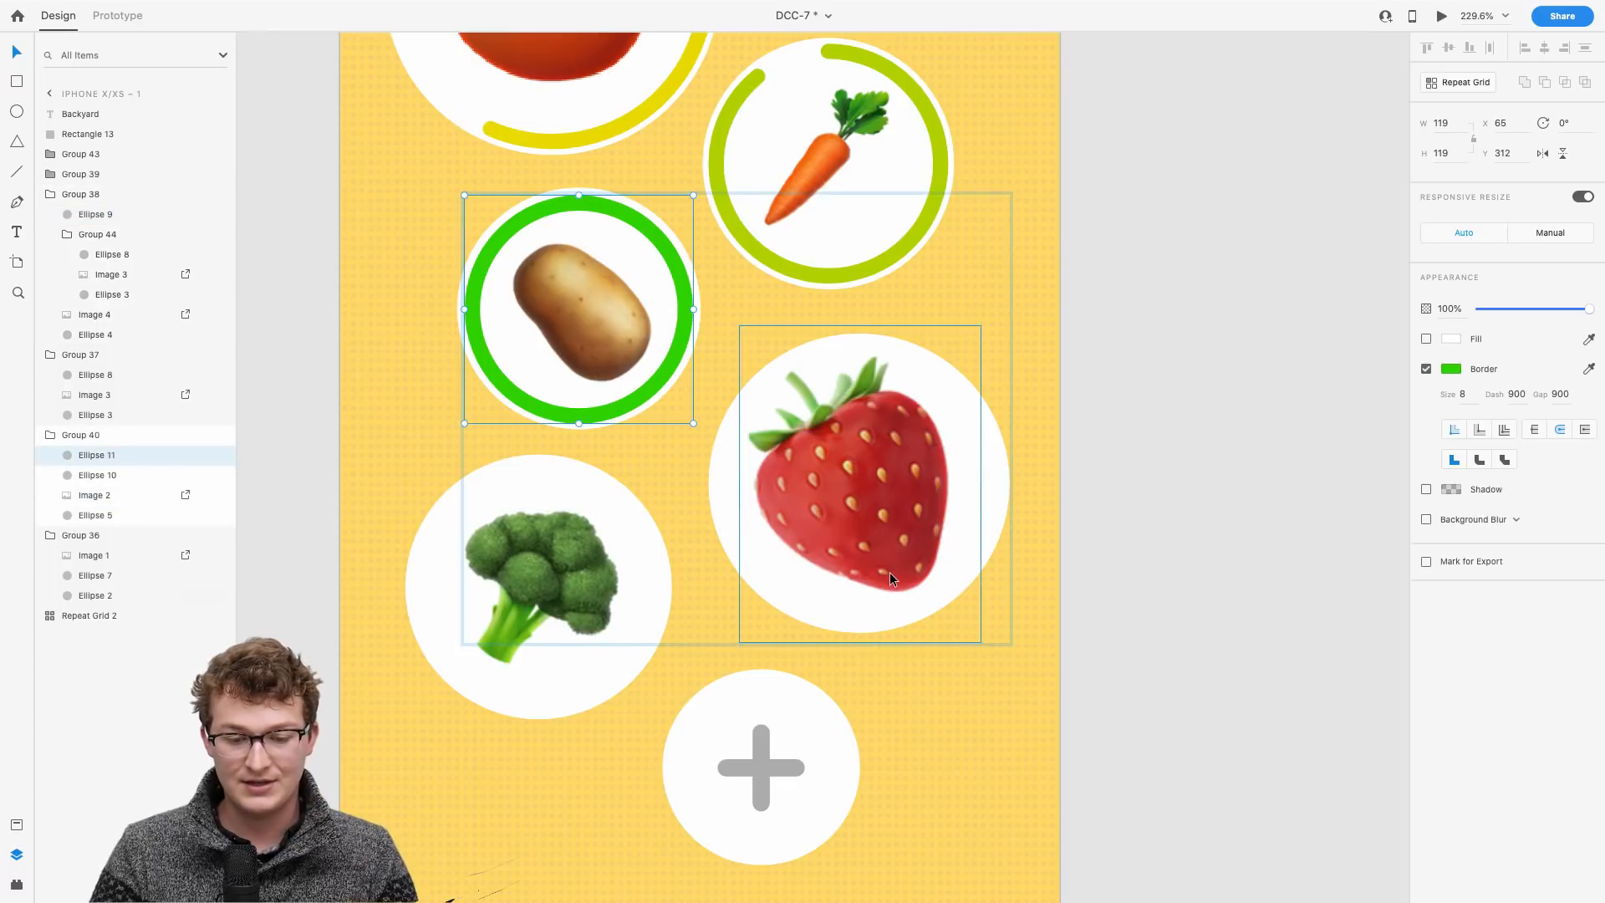
pyautogui.moveTo(672, 359); pyautogui.dragTo(868, 460)
pyautogui.press('super+z')
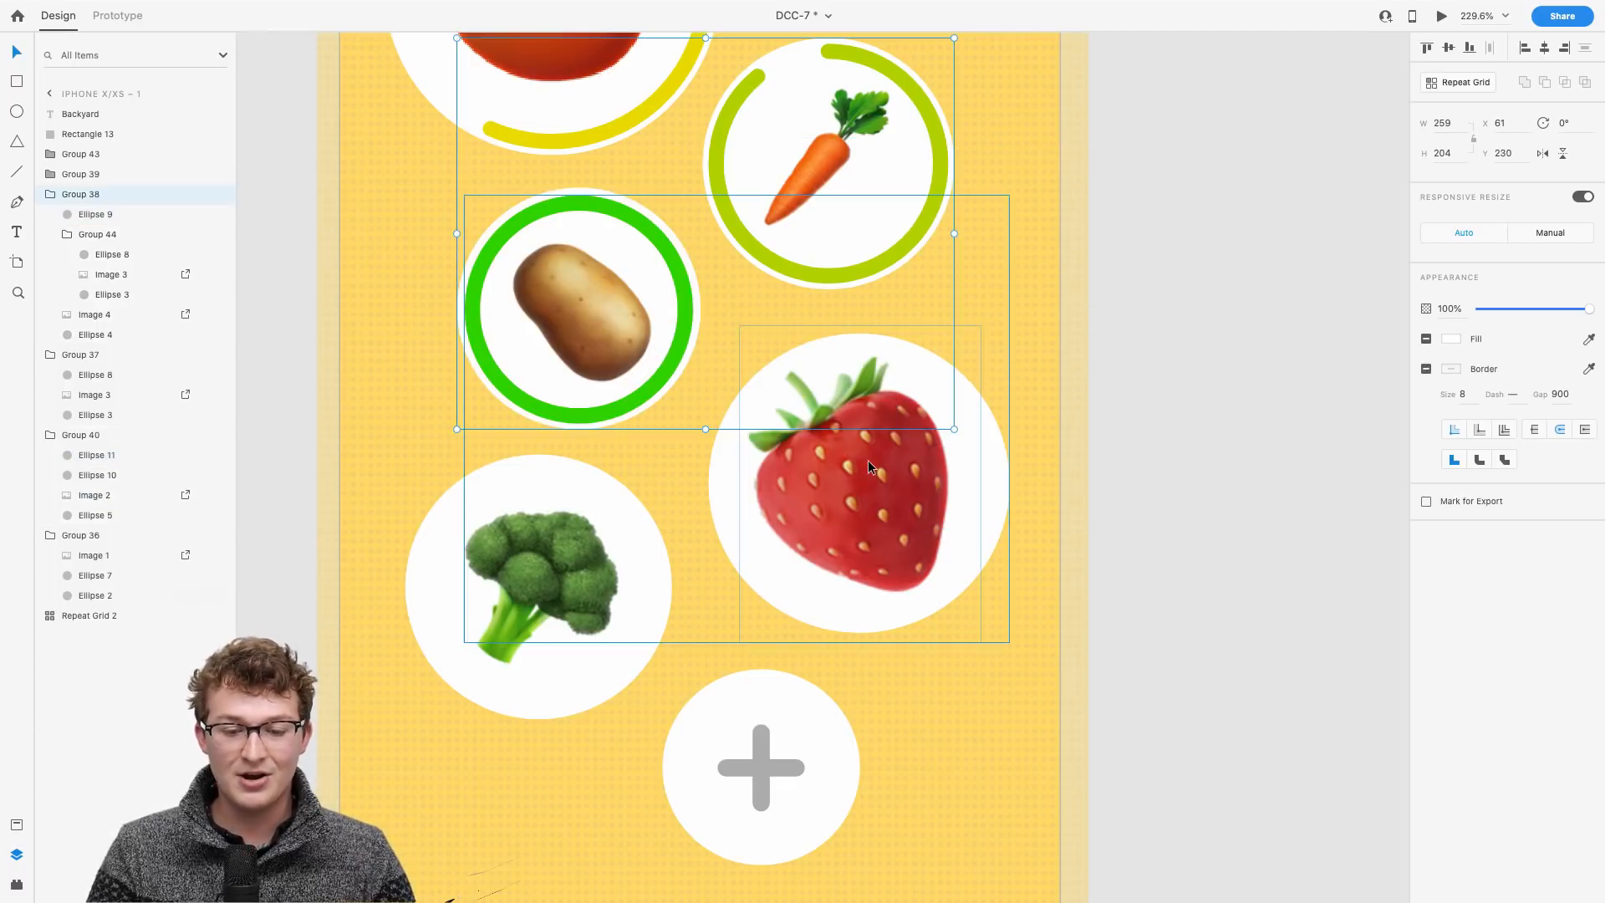
# Step: Select the potato's green ring again and paste another copy of it into the strawberry's group
pyautogui.doubleClick(686, 334)
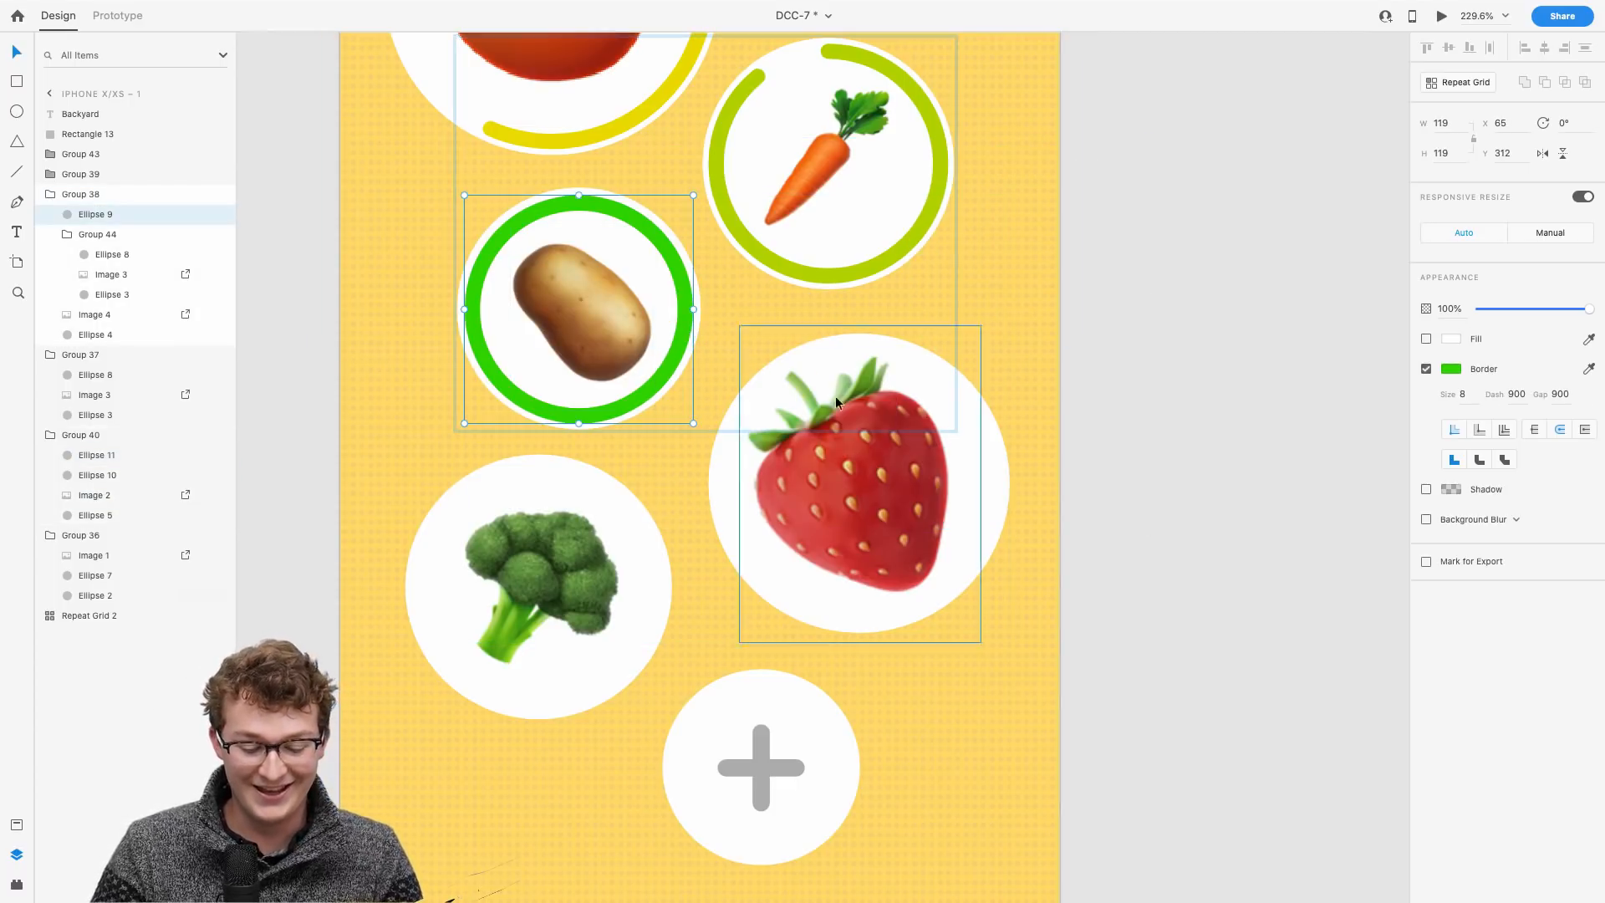
pyautogui.click(1118, 449)
pyautogui.doubleClick(977, 534)
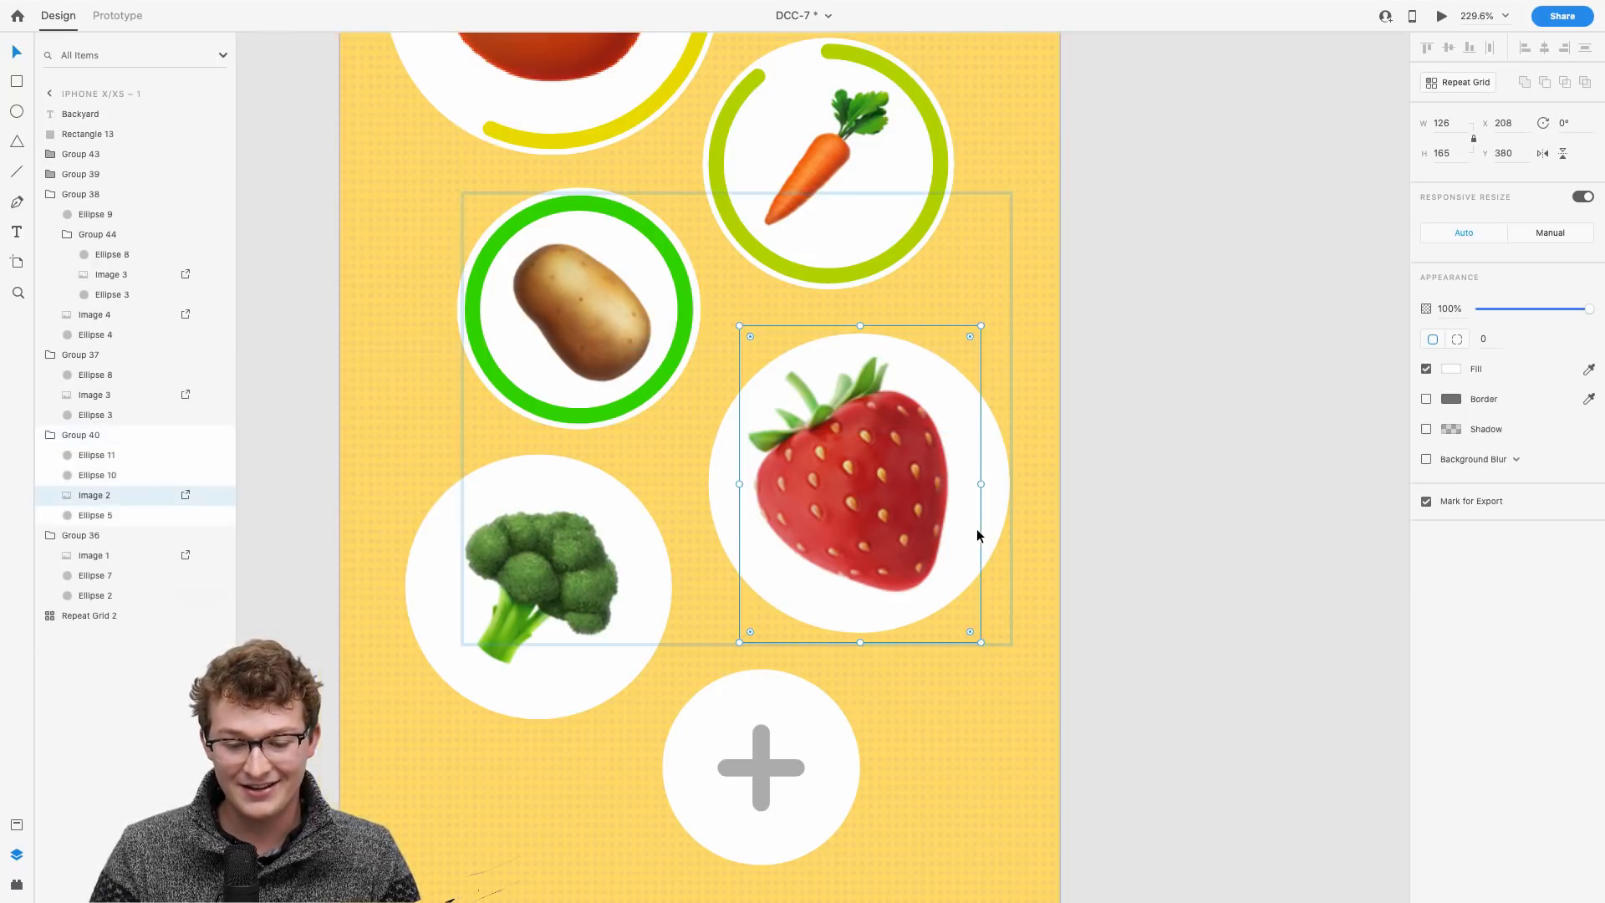
pyautogui.press('super+v')
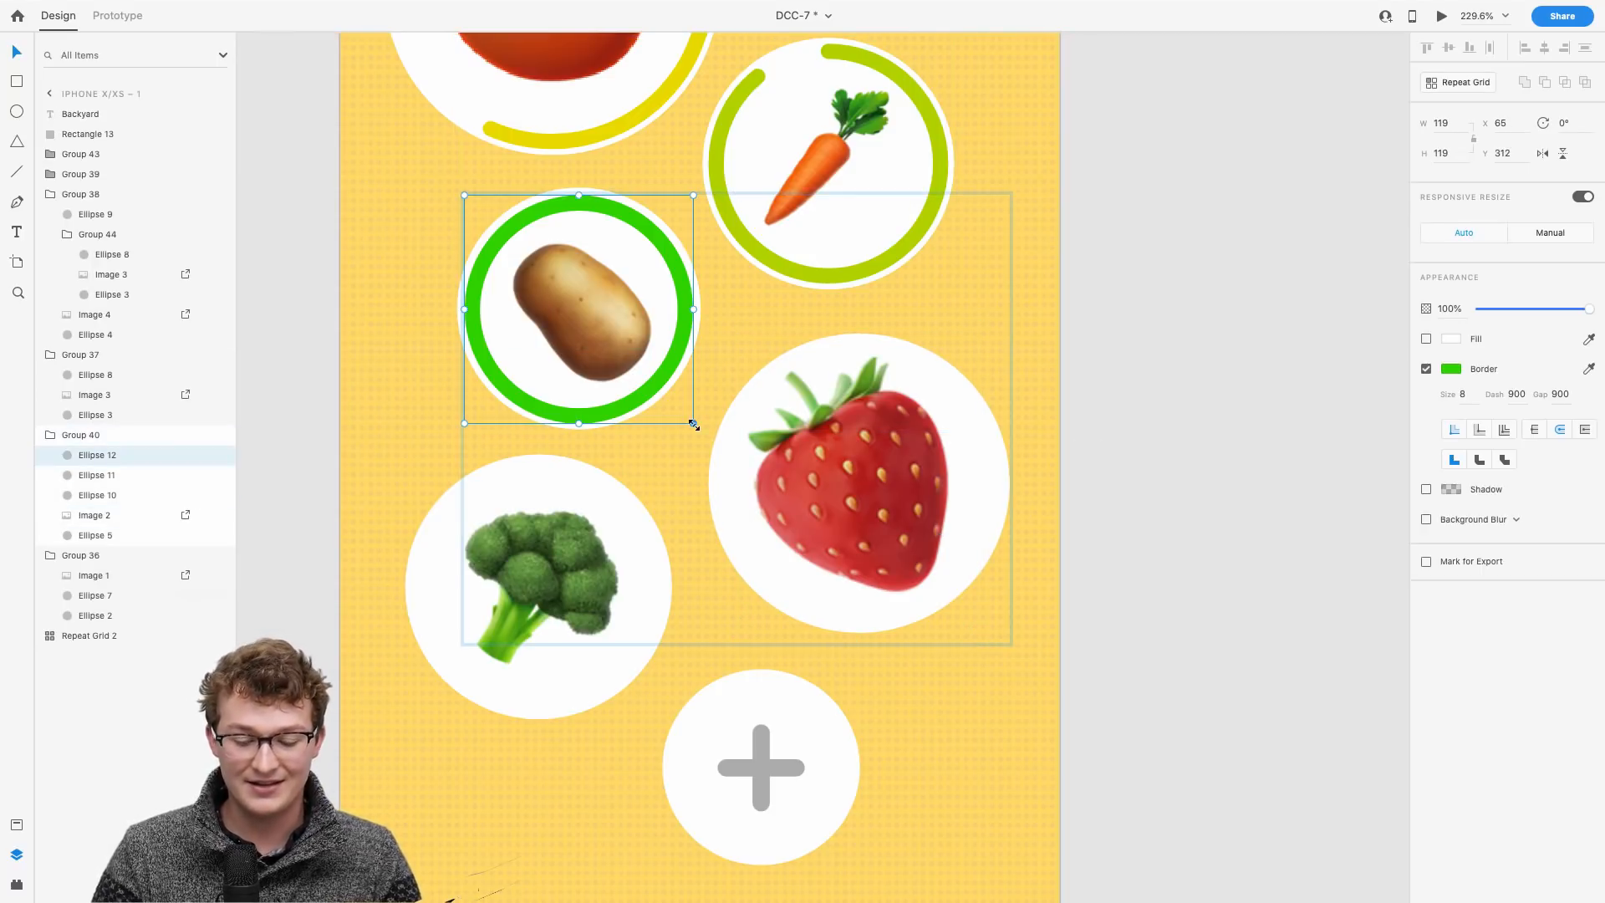
# Step: Nudge the pasted green ring over the strawberry to X 215, Y 402
pyautogui.moveTo(692, 421); pyautogui.dragTo(694, 423)
pyautogui.hotkey('shift', 'Right')
pyautogui.hotkey('shift', 'Right')
pyautogui.hotkey('shift', 'Right')
pyautogui.hotkey('shift', 'Right')
pyautogui.hotkey('shift', 'Right')
pyautogui.hotkey('shift', 'Right')
pyautogui.hotkey('shift', 'Right')
pyautogui.hotkey('shift', 'Right')
pyautogui.hotkey('shift', 'Right')
pyautogui.hotkey('shift', 'Right')
pyautogui.hotkey('shift', 'Right')
pyautogui.hotkey('shift', 'Right')
pyautogui.hotkey('shift', 'Down')
pyautogui.hotkey('shift', 'Down')
pyautogui.hotkey('shift', 'Down')
pyautogui.hotkey('shift', 'Down')
pyautogui.hotkey('shift', 'Down')
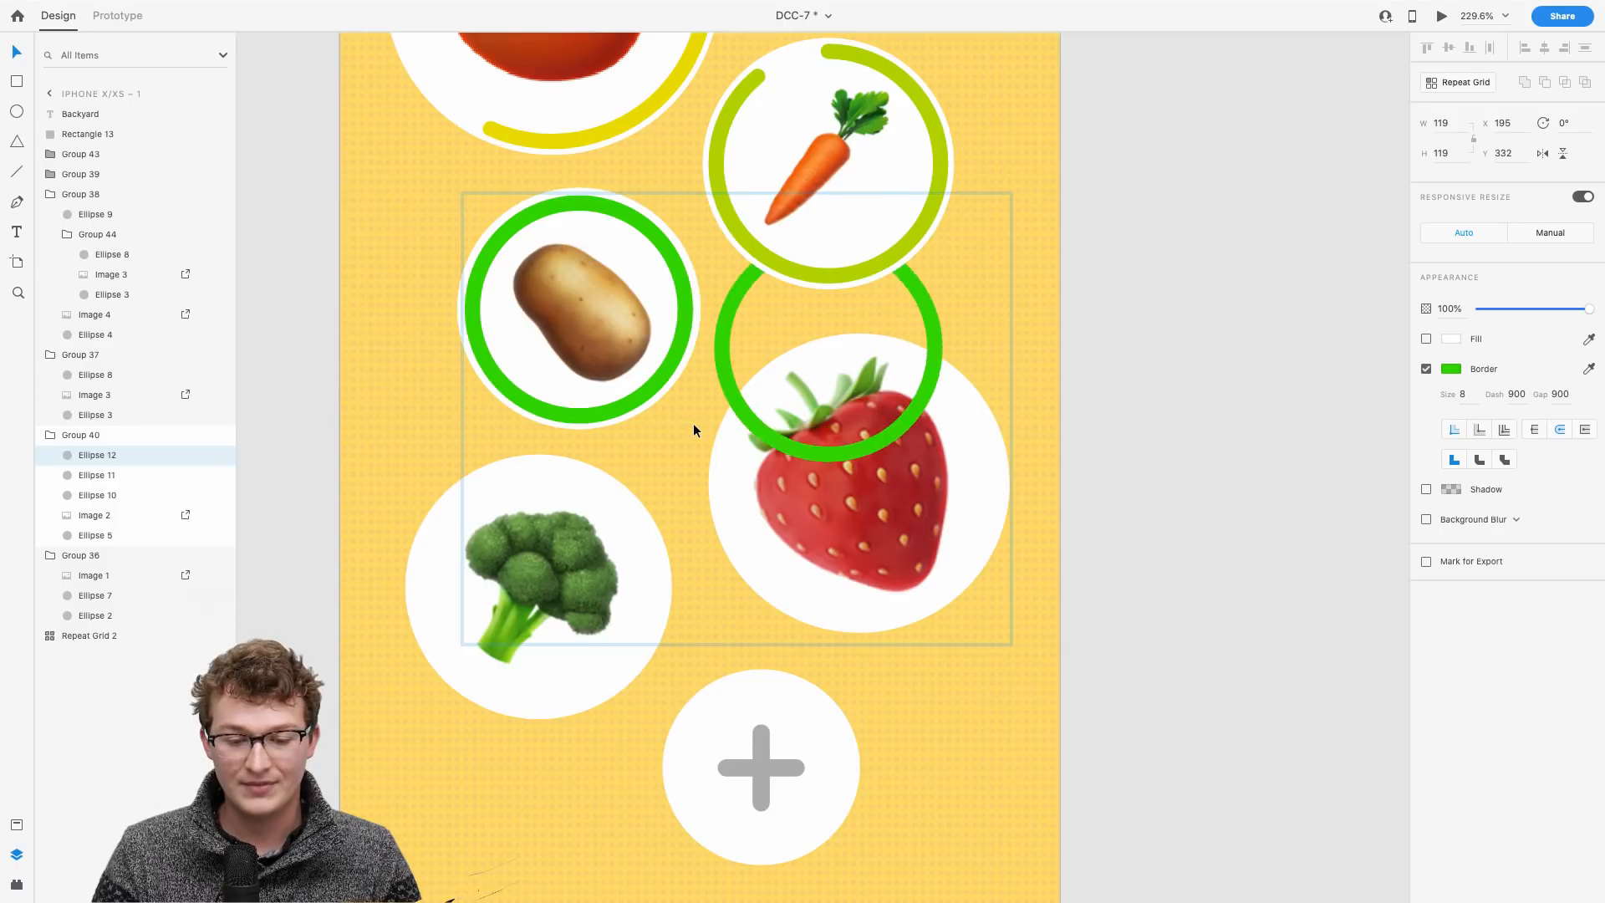
pyautogui.hotkey('shift', 'Down')
pyautogui.hotkey('shift', 'Down')
pyautogui.hotkey('shift', 'Down')
pyautogui.hotkey('shift', 'Right')
pyautogui.hotkey('shift', 'Right')
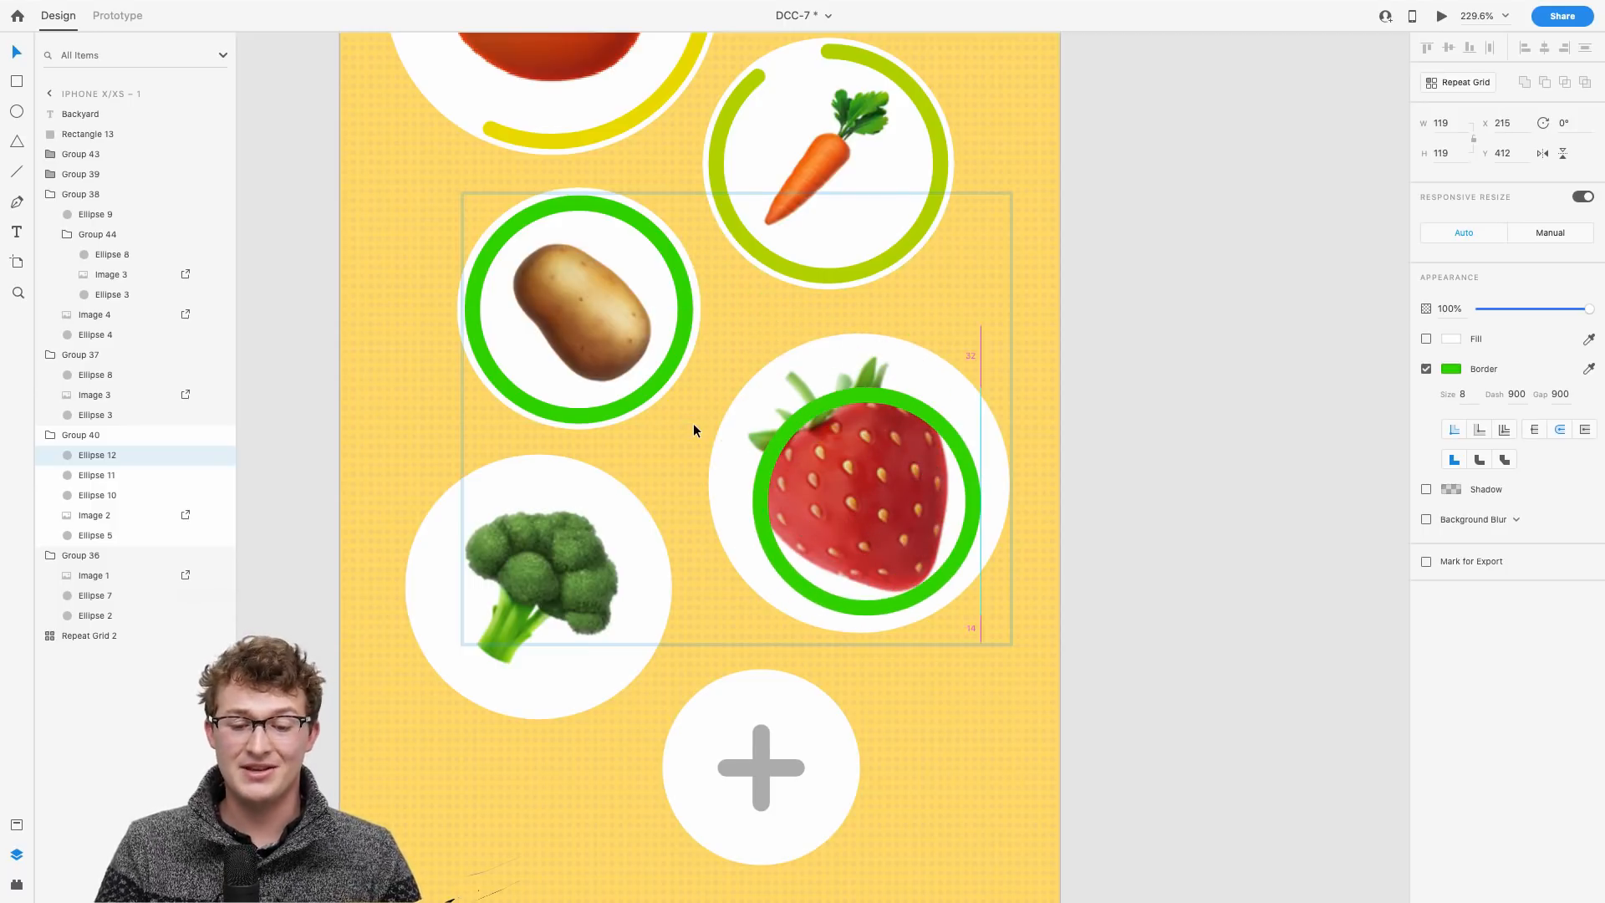
pyautogui.hotkey('shift', 'Down')
pyautogui.hotkey('shift', 'Left')
pyautogui.hotkey('shift', 'Right')
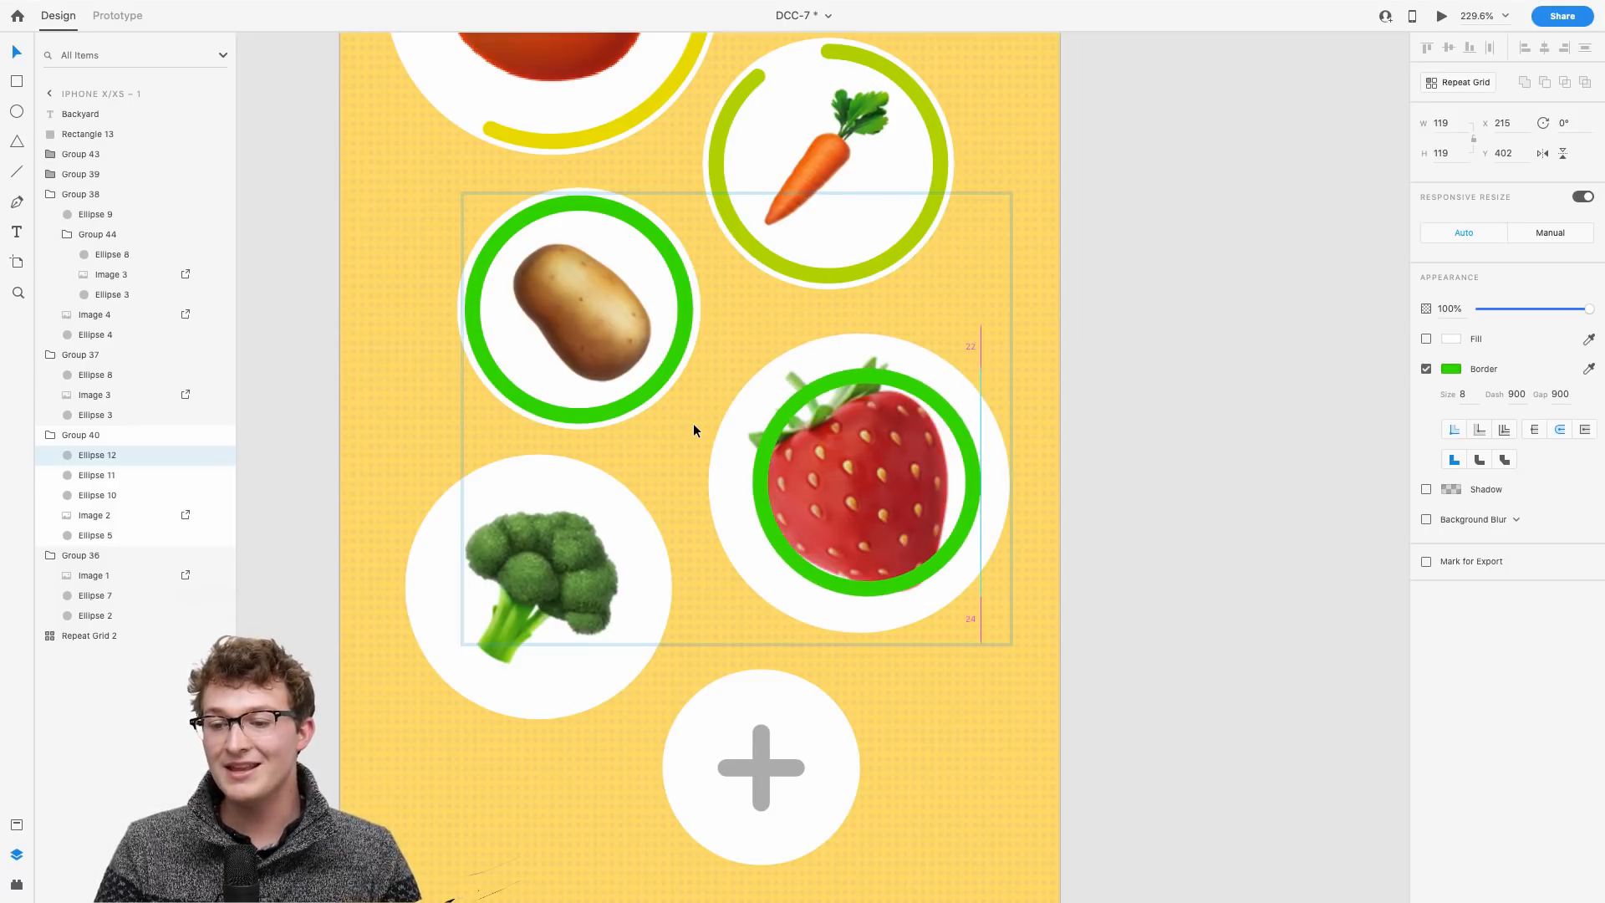
# Step: Enlarge the strawberry's ring to 147 × 147 and centre it on the white circle at X 197, Y 389
pyautogui.scroll(3, 779, 440)
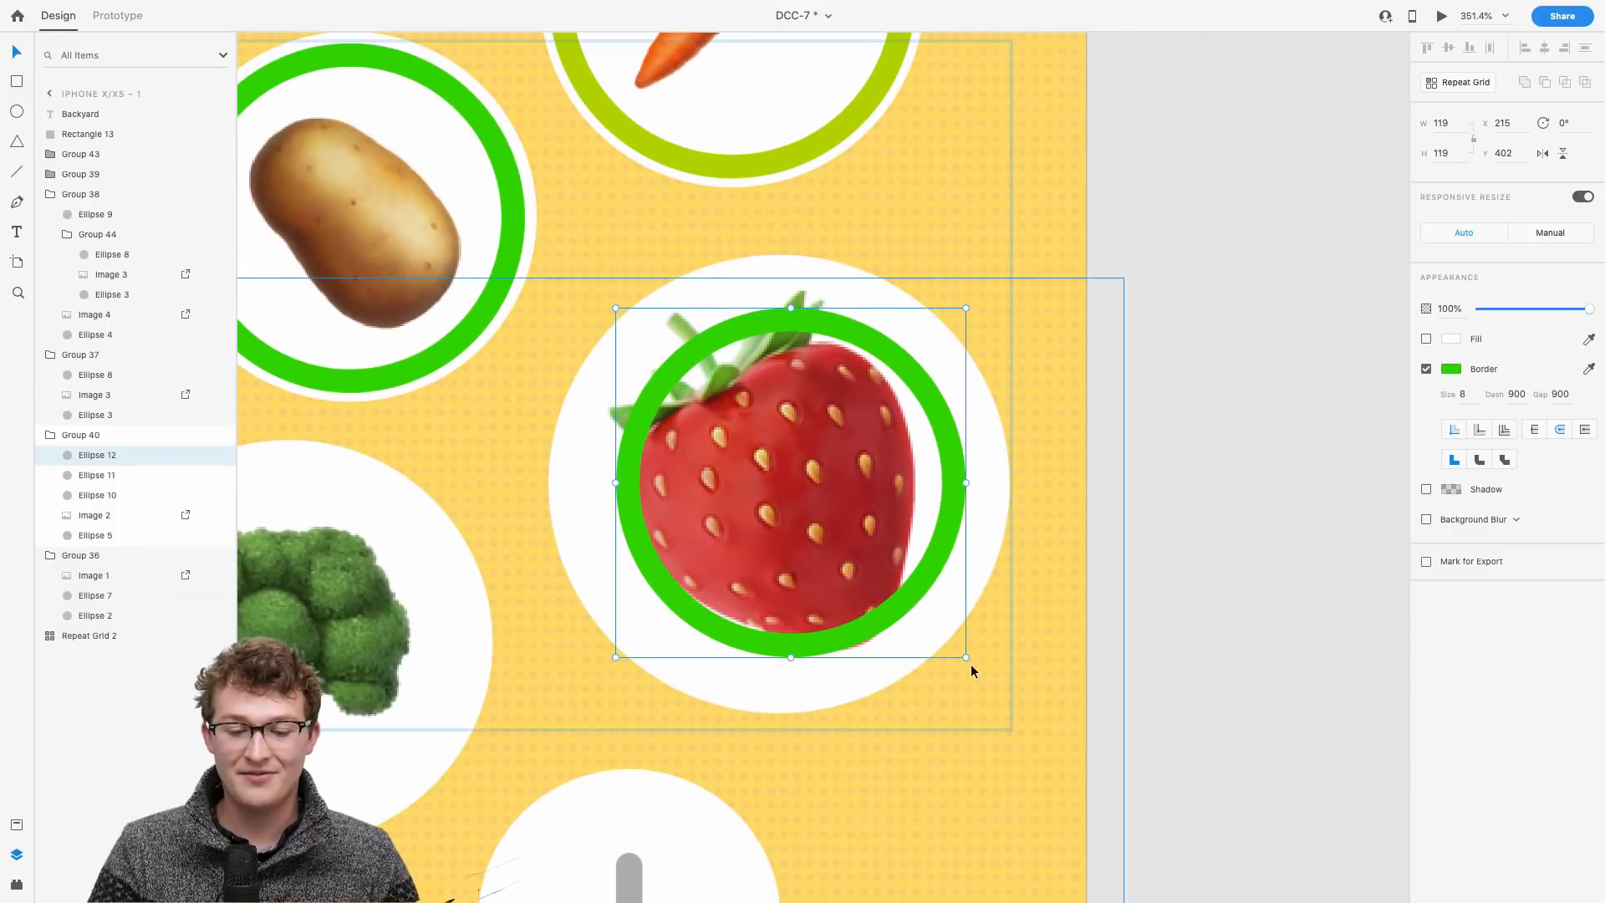
pyautogui.moveTo(965, 658); pyautogui.dragTo(1003, 694)
pyautogui.moveTo(985, 538); pyautogui.dragTo(971, 540)
pyautogui.scroll(2, 955, 548)
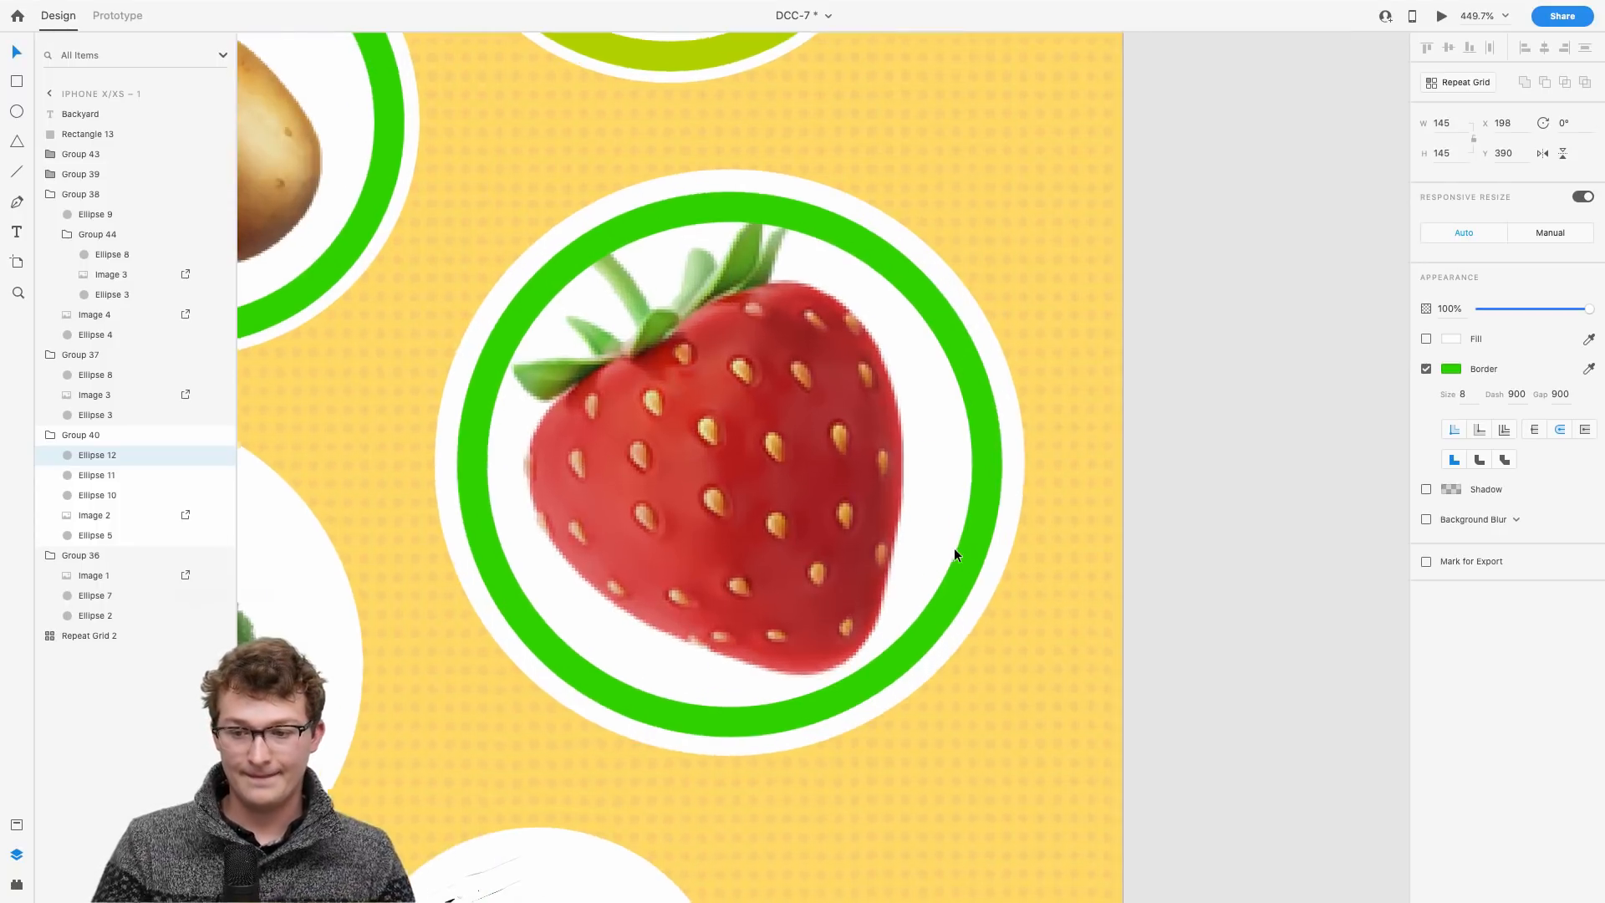
pyautogui.press('alt')
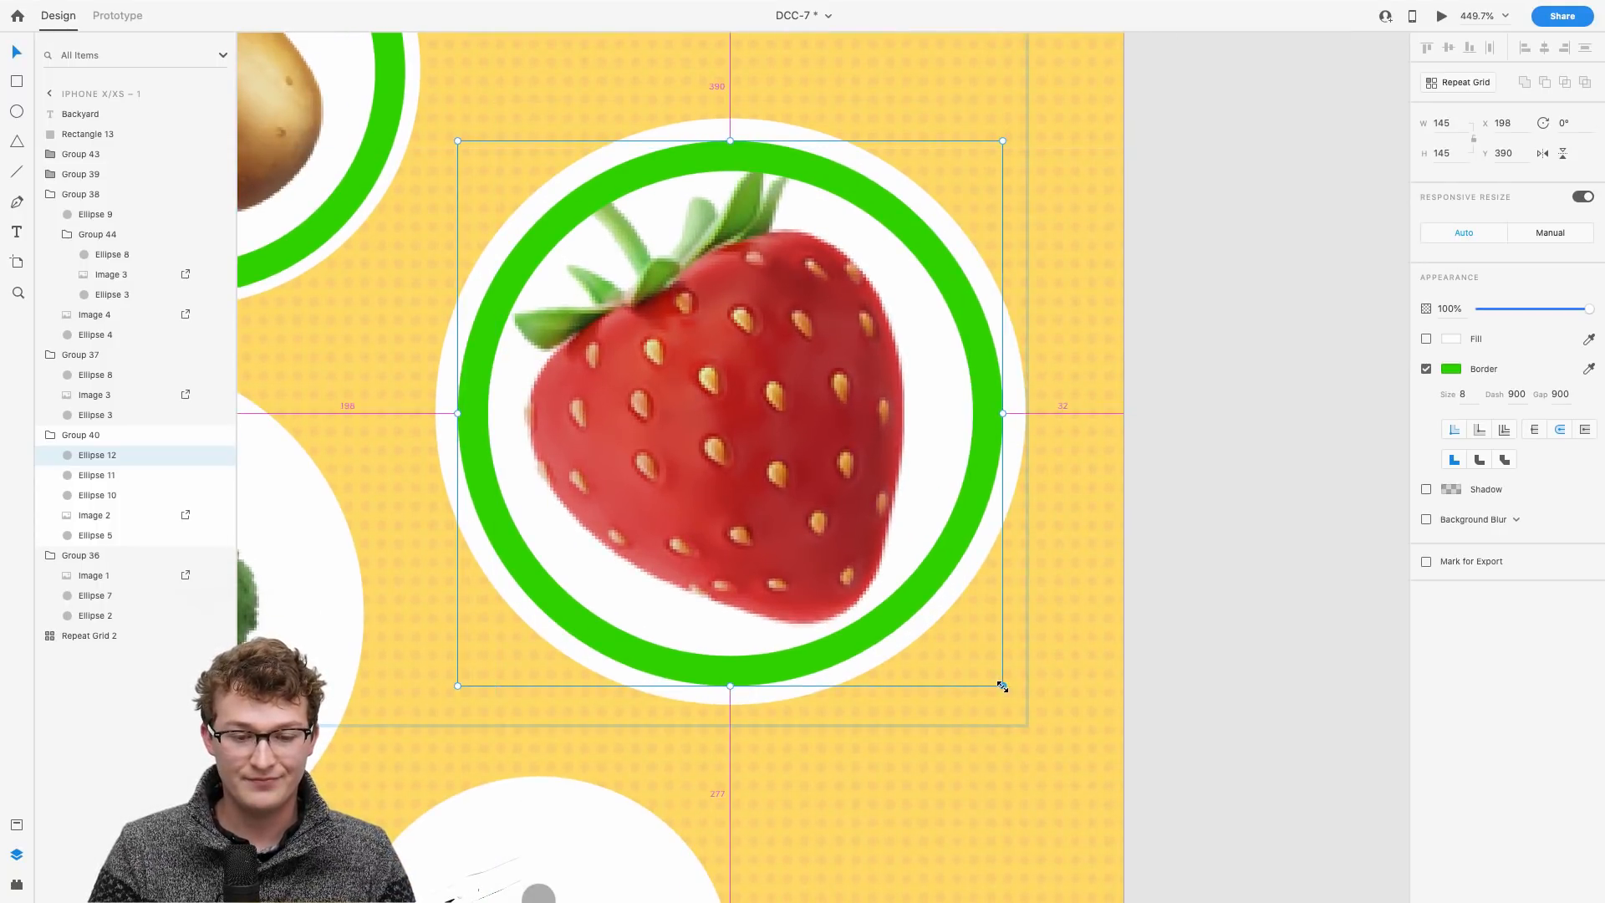
pyautogui.moveTo(1002, 685); pyautogui.dragTo(1007, 690)
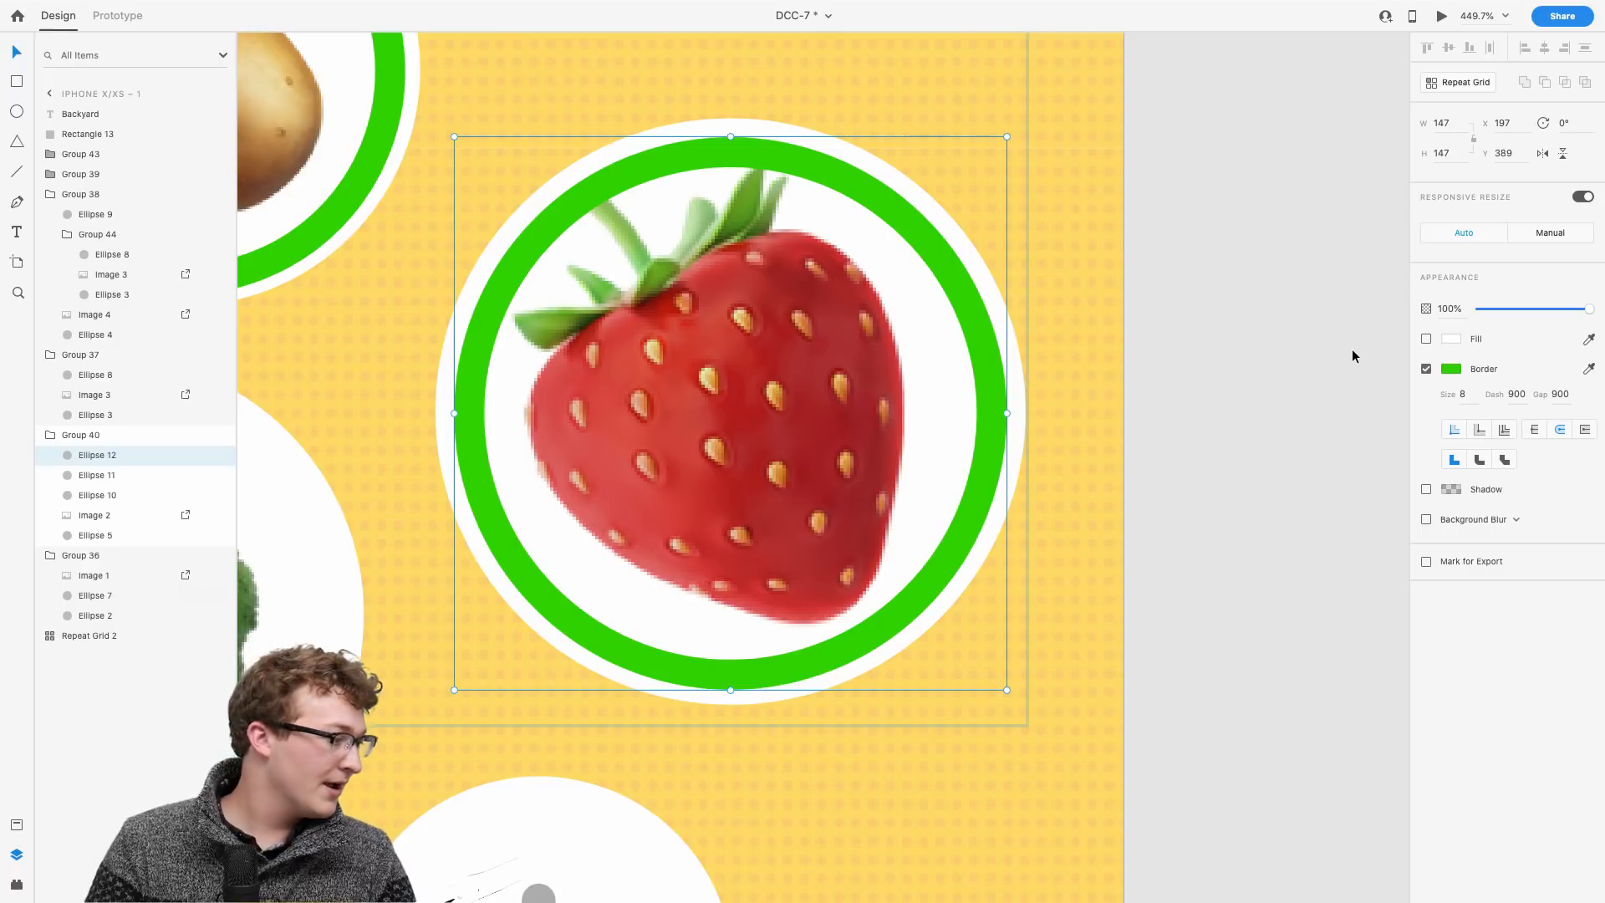
# Step: Recolor the strawberry ring's border to red, #D10000, and set its dash length to 100
pyautogui.click(1443, 376)
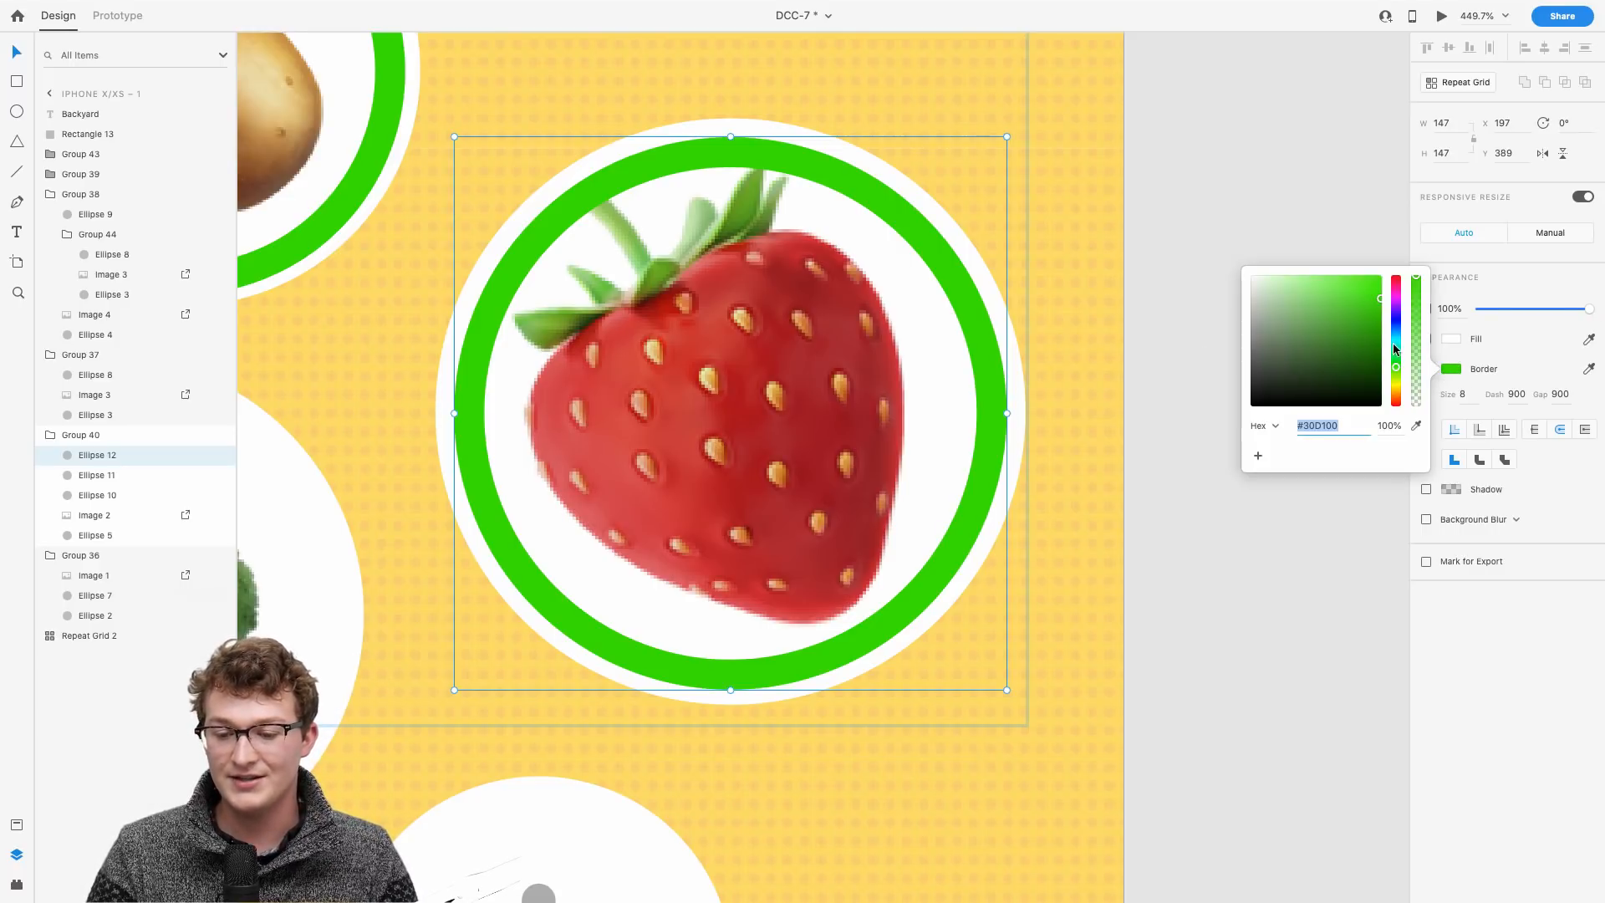
pyautogui.moveTo(1396, 352); pyautogui.dragTo(1394, 399)
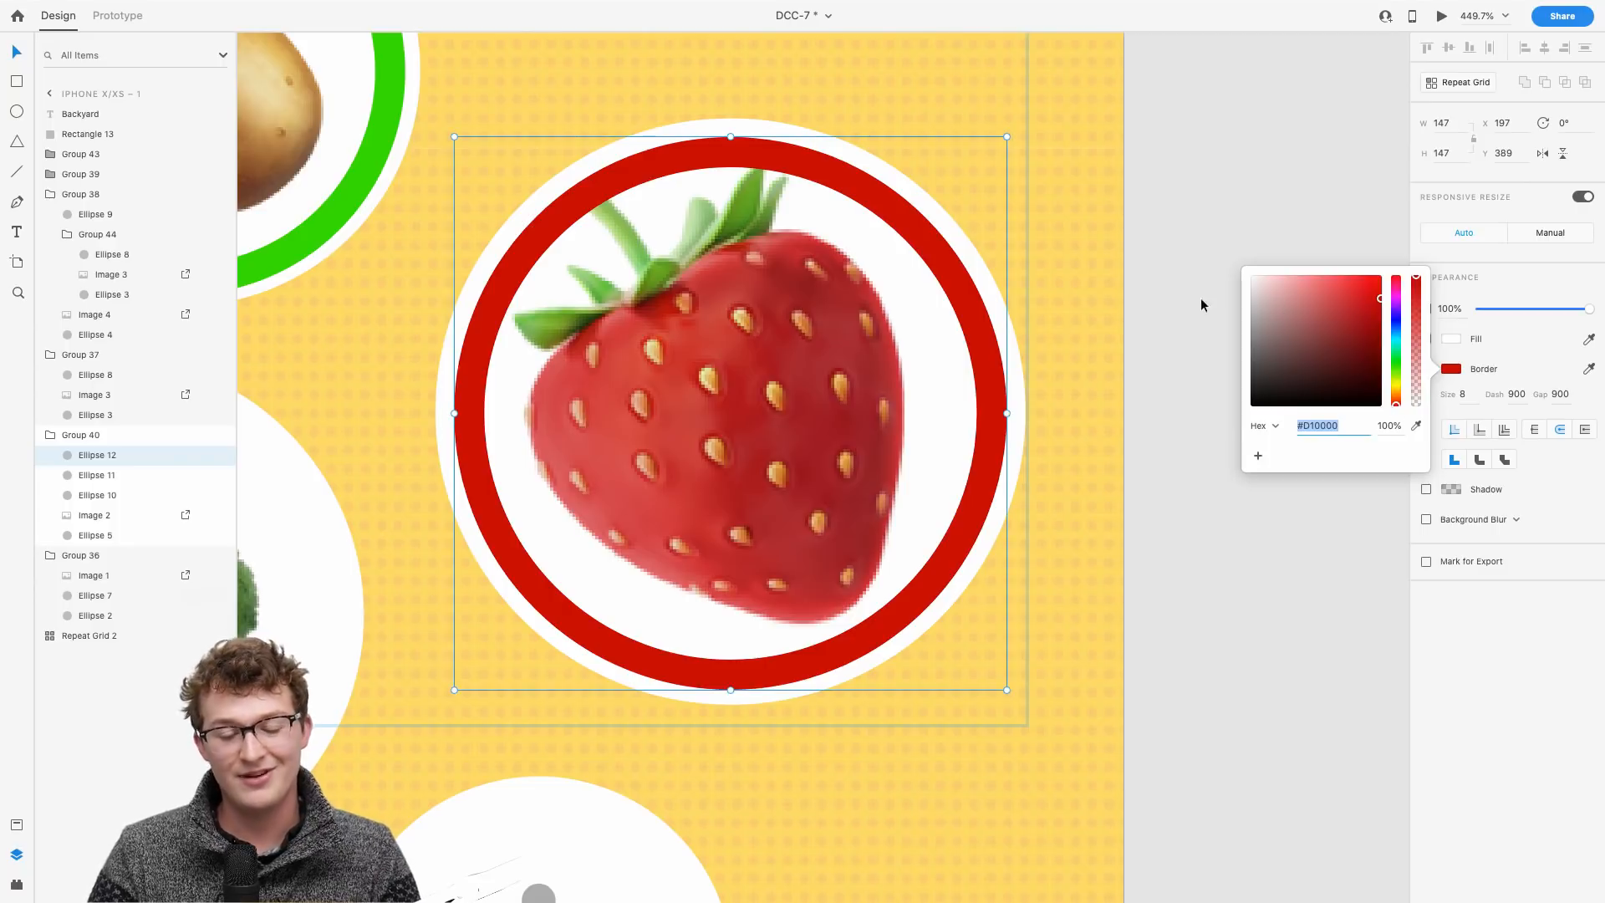
pyautogui.click(1507, 365)
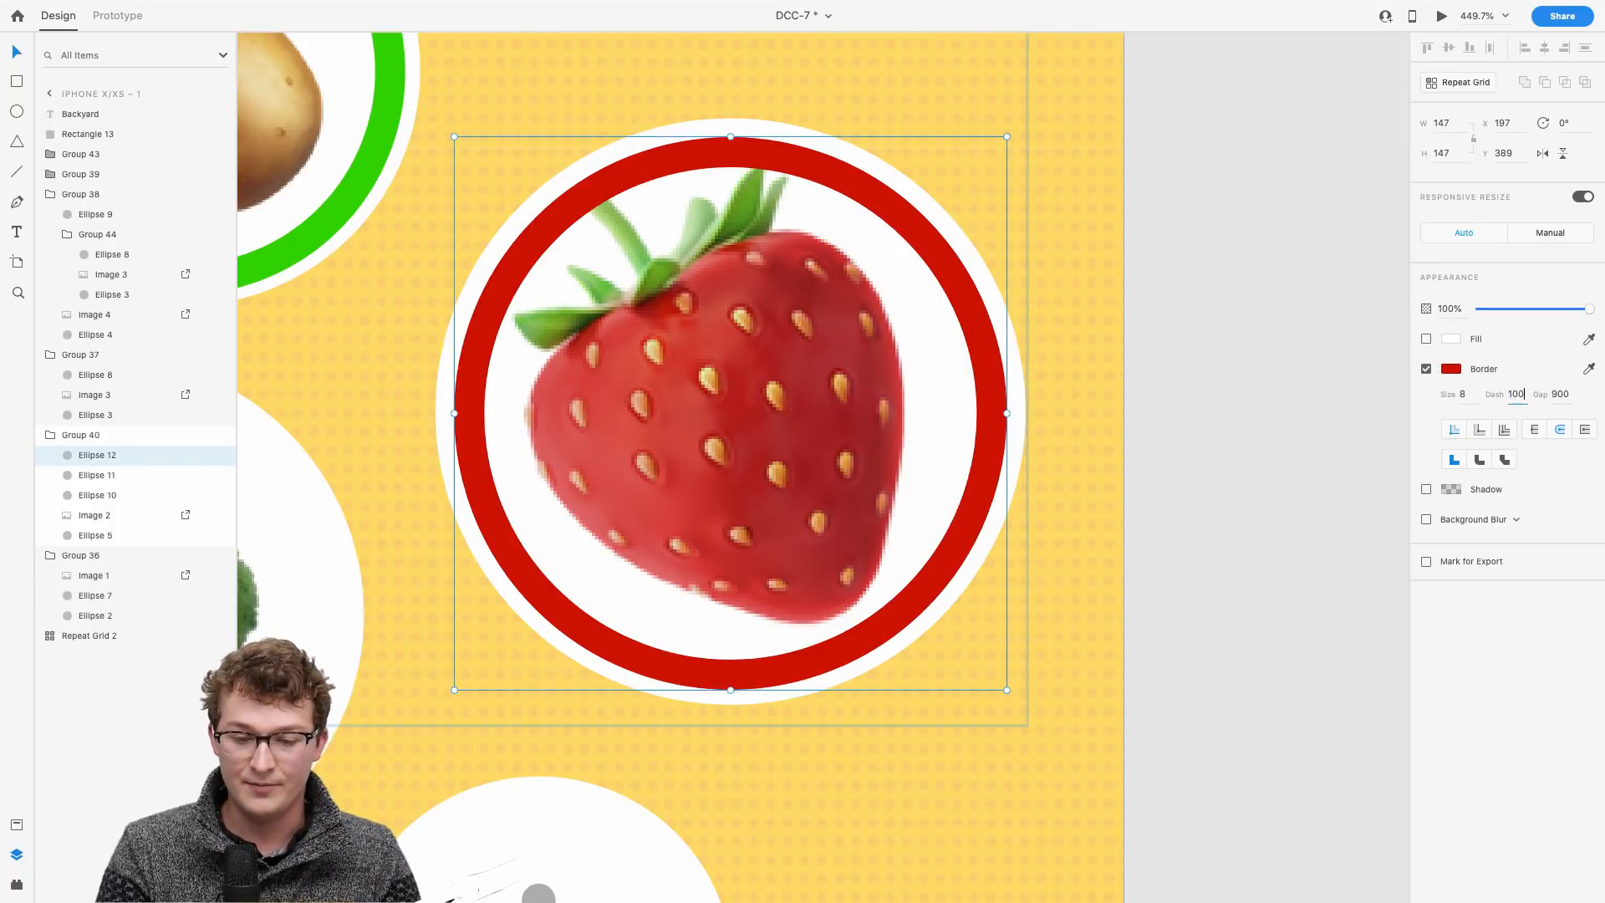
pyautogui.press('Return')
# Step: Shrink the strawberry image slightly inside its ring and deselect it
pyautogui.click(904, 547)
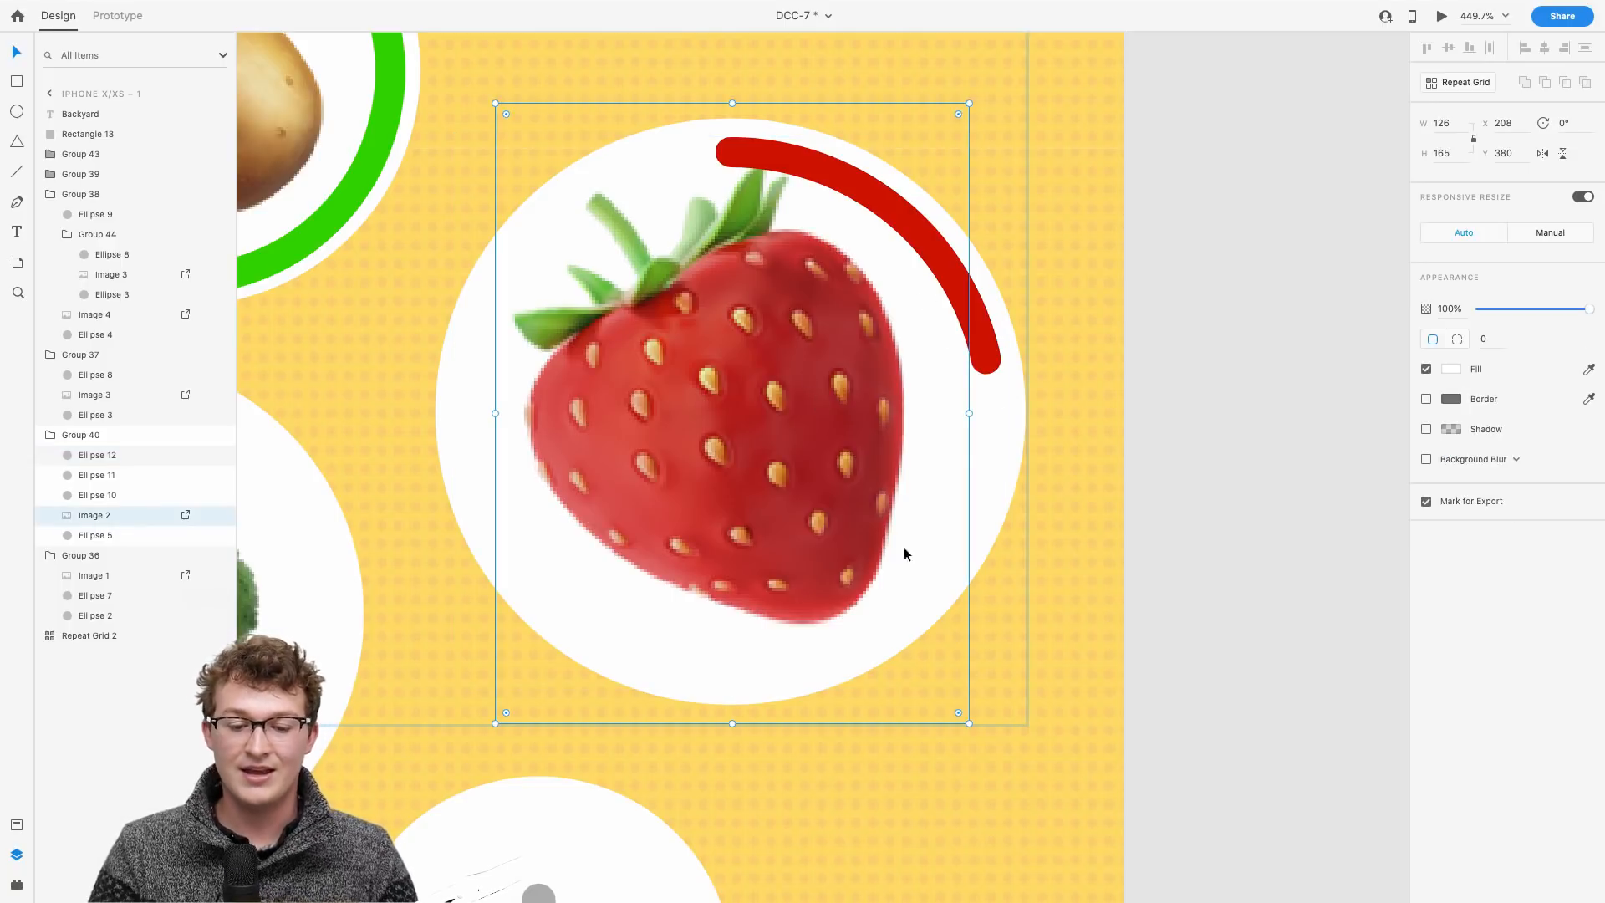
pyautogui.moveTo(965, 714); pyautogui.dragTo(944, 695)
pyautogui.scroll(-5, 945, 695)
pyautogui.scroll(-5, 945, 695)
pyautogui.hscroll(1, 1085, 482)
pyautogui.click(1106, 439)
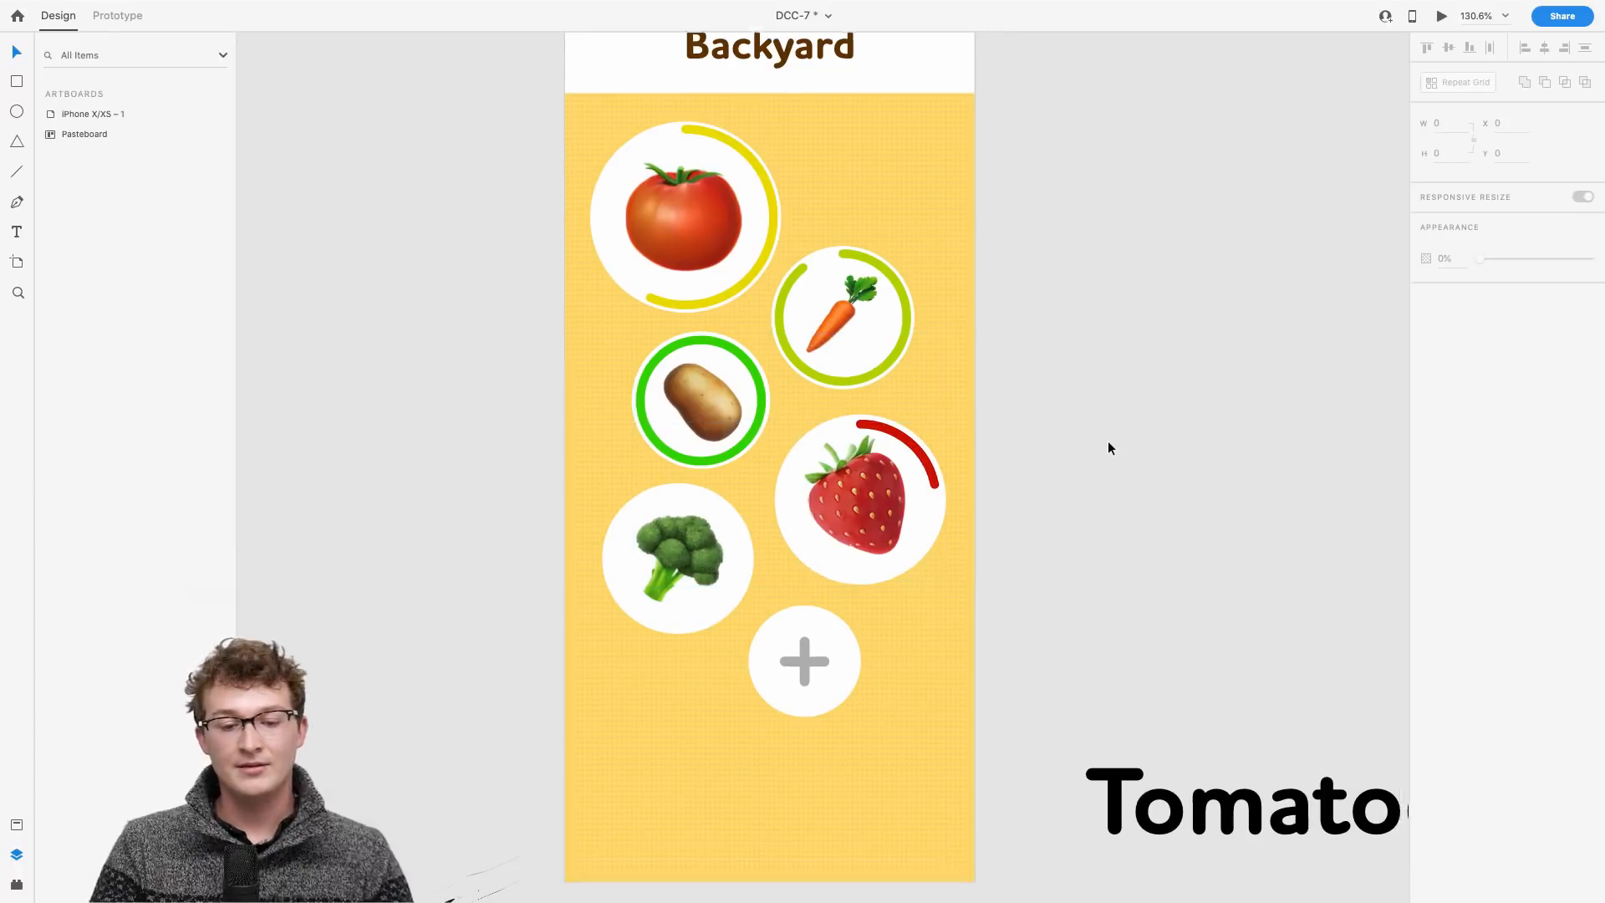
# Step: Copy the strawberry's red ring and paste it into the broccoli's group
pyautogui.scroll(-3, 1107, 440)
pyautogui.scroll(2, 1108, 448)
pyautogui.click(612, 536)
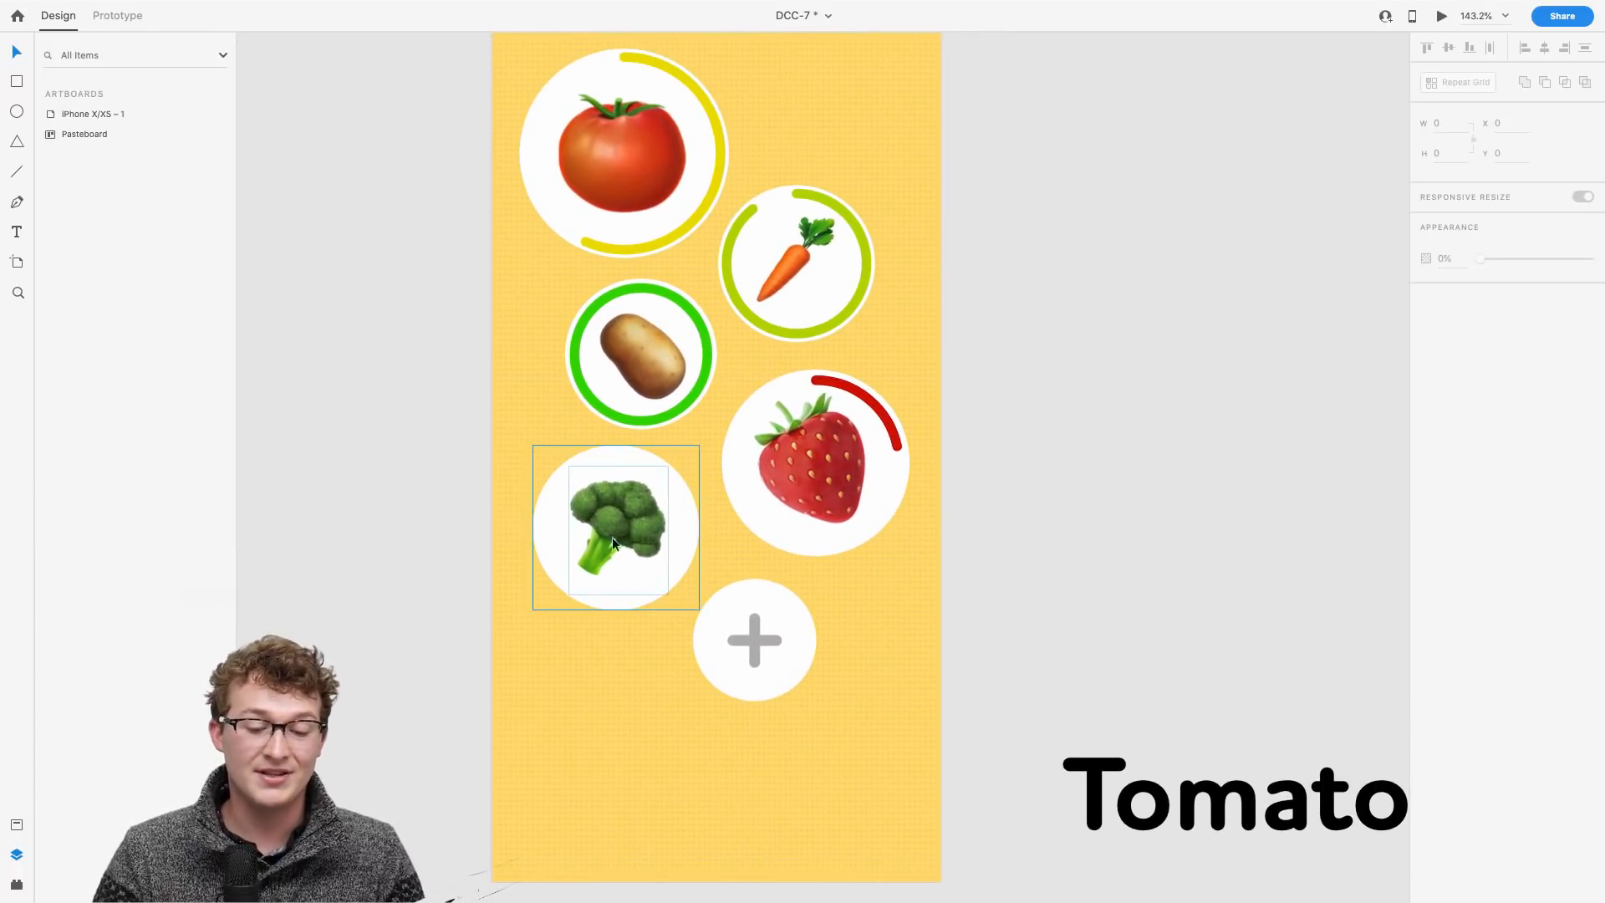
pyautogui.scroll(3, 611, 543)
pyautogui.scroll(2, 614, 539)
pyautogui.doubleClick(1020, 395)
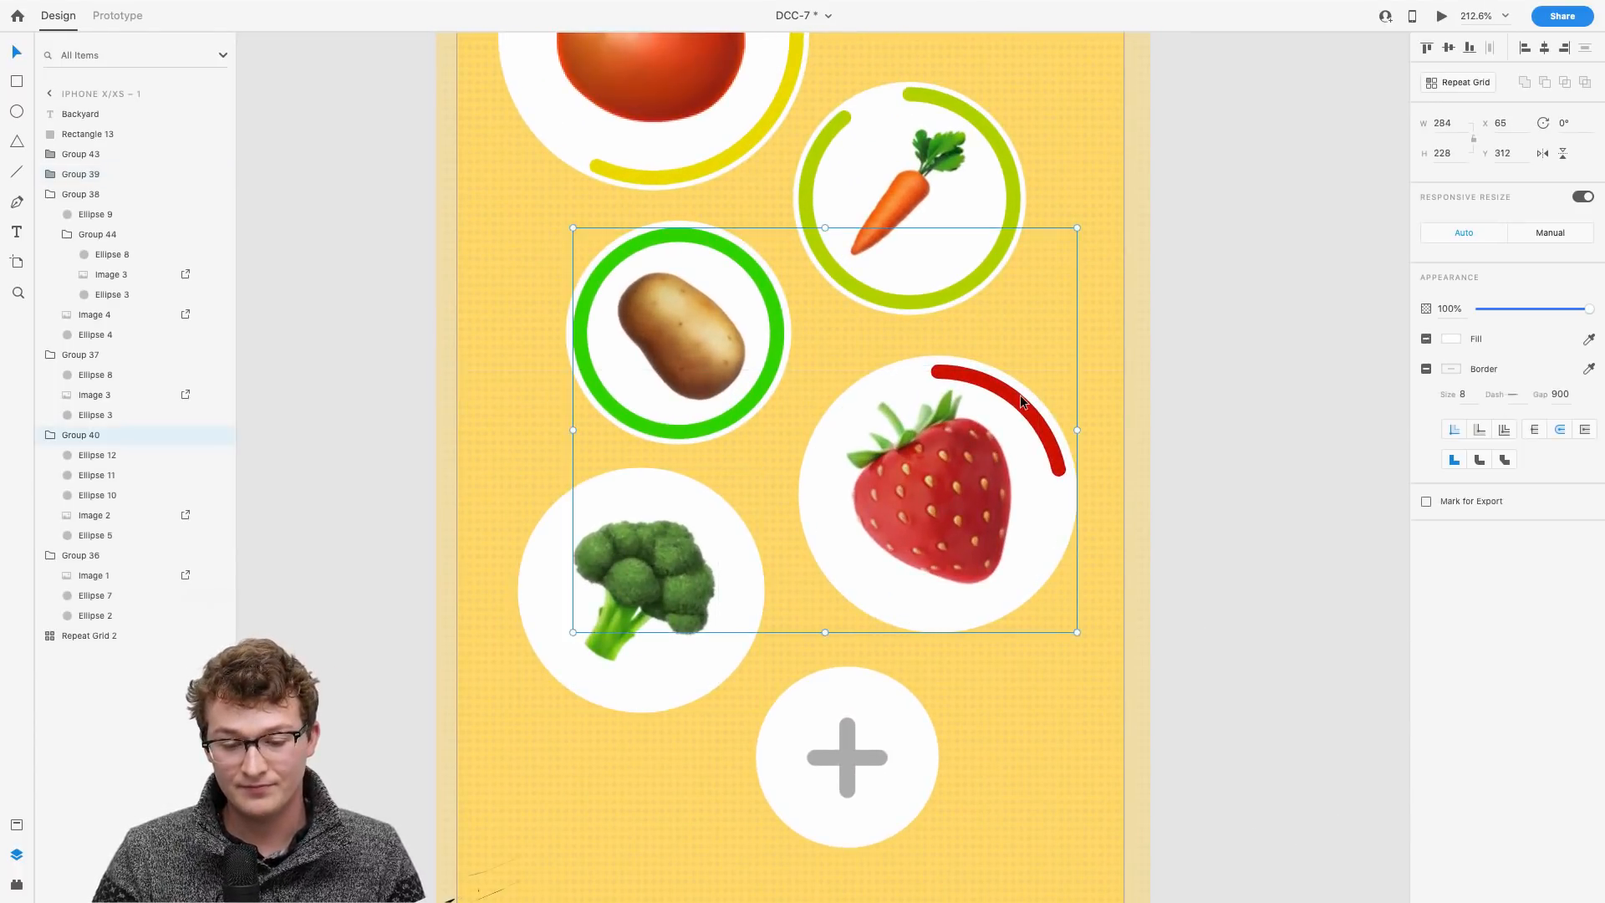
pyautogui.hotkey('ctrl', 'c')
pyautogui.click(650, 558)
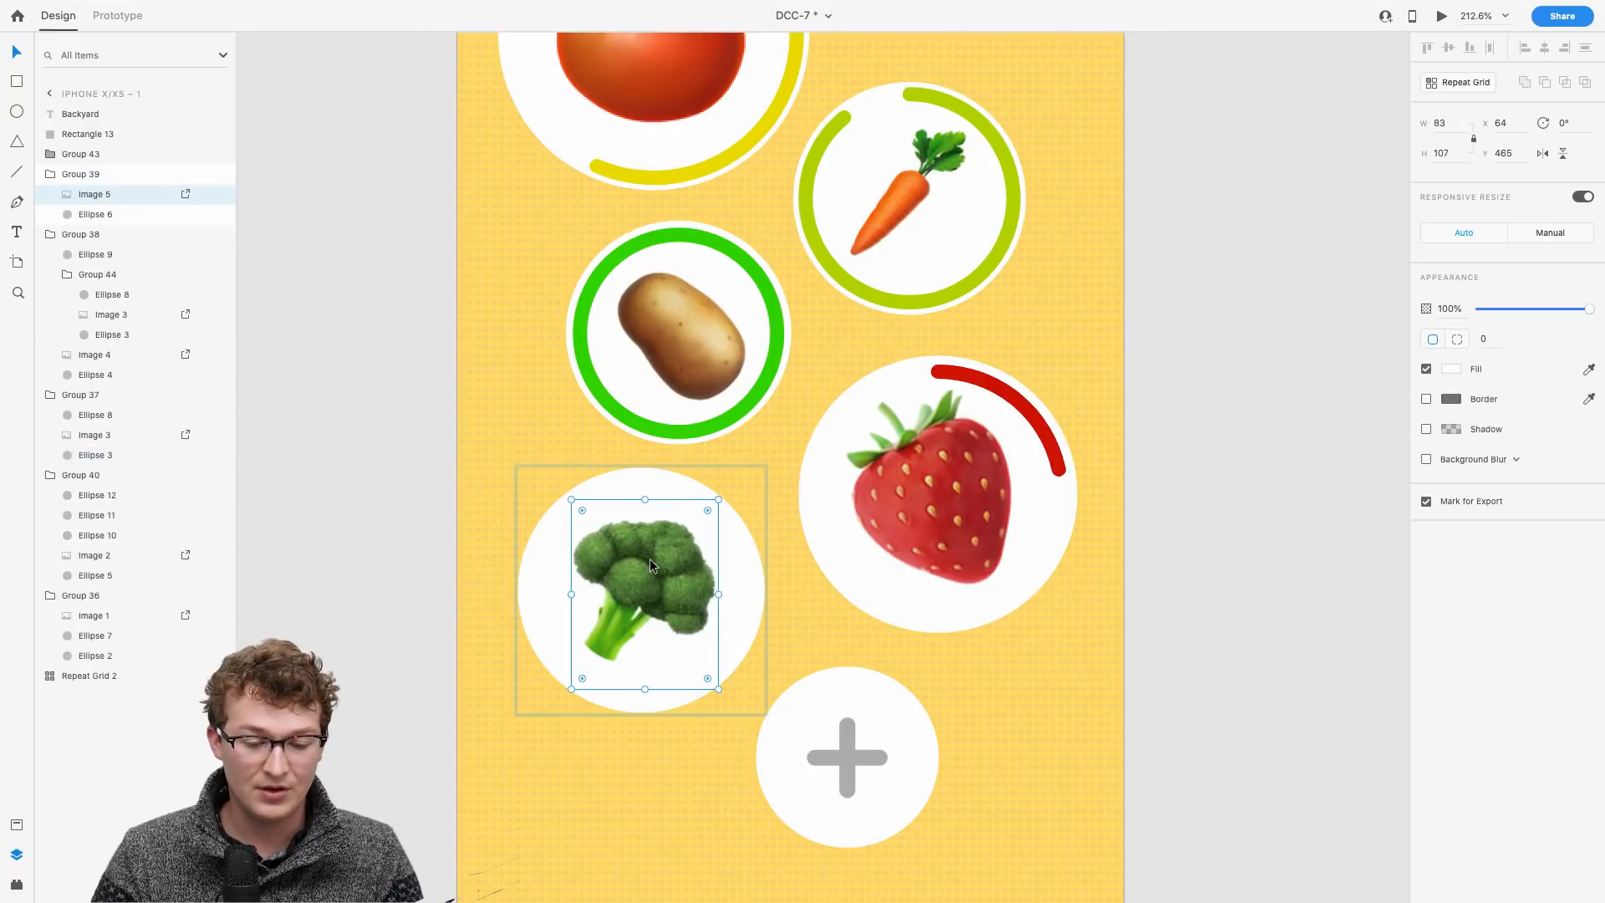
pyautogui.hotkey('ctrl', 'v')
pyautogui.scroll(4, 649, 558)
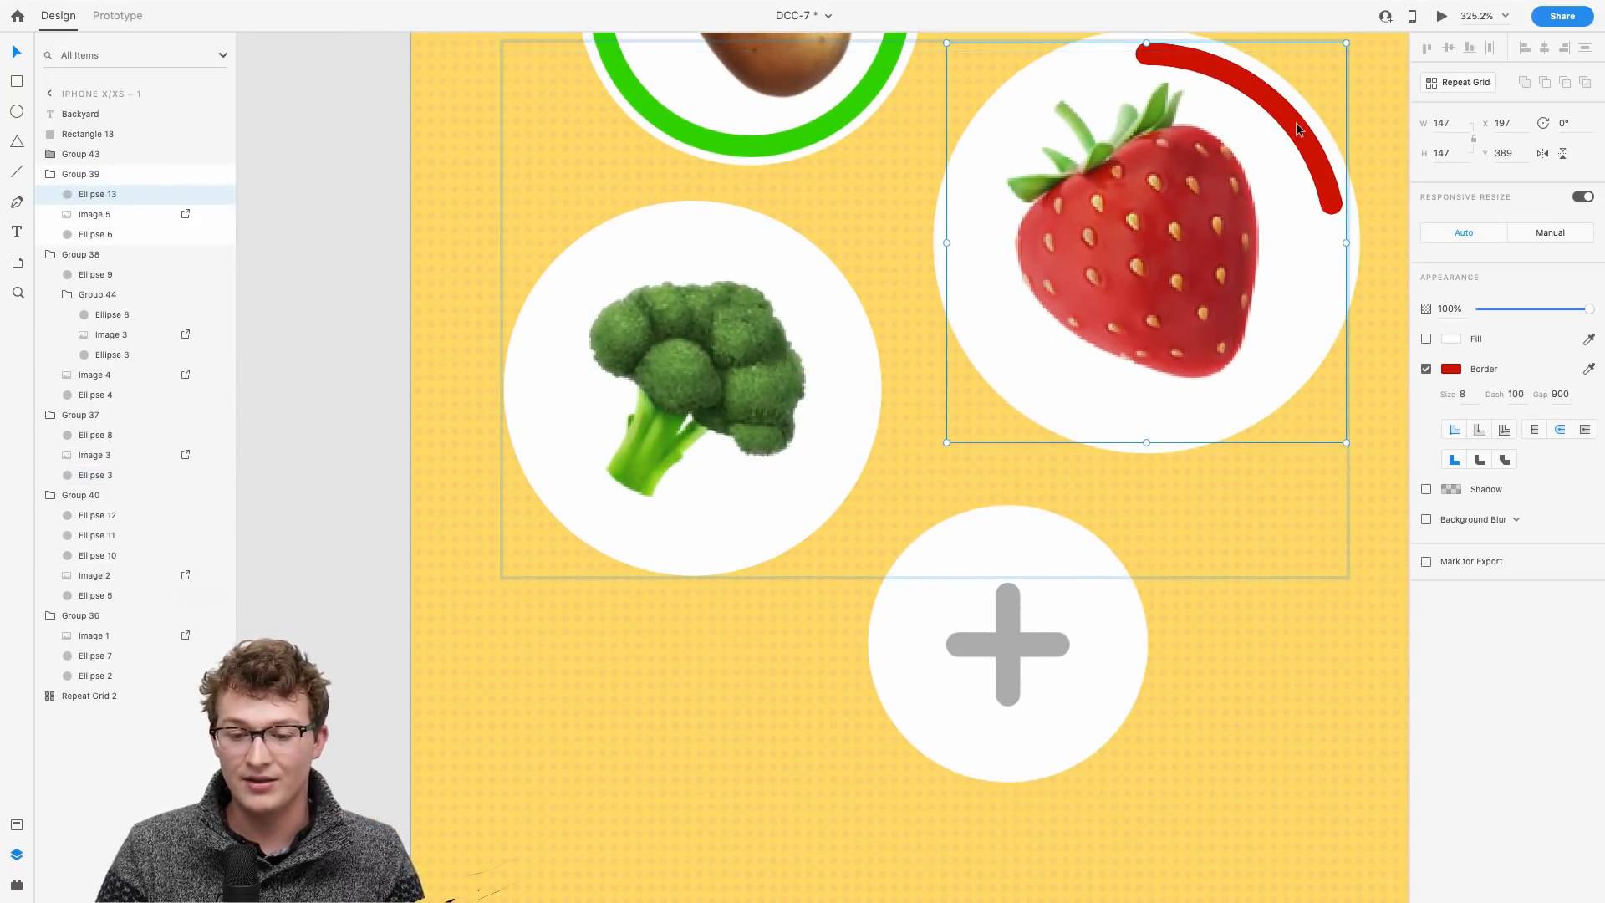
# Step: Place the copied ring on the broccoli's white circle at X 41, Y 452, and shrink it to 125 × 133
pyautogui.moveTo(1296, 122); pyautogui.dragTo(830, 295)
pyautogui.scroll(4, 809, 299)
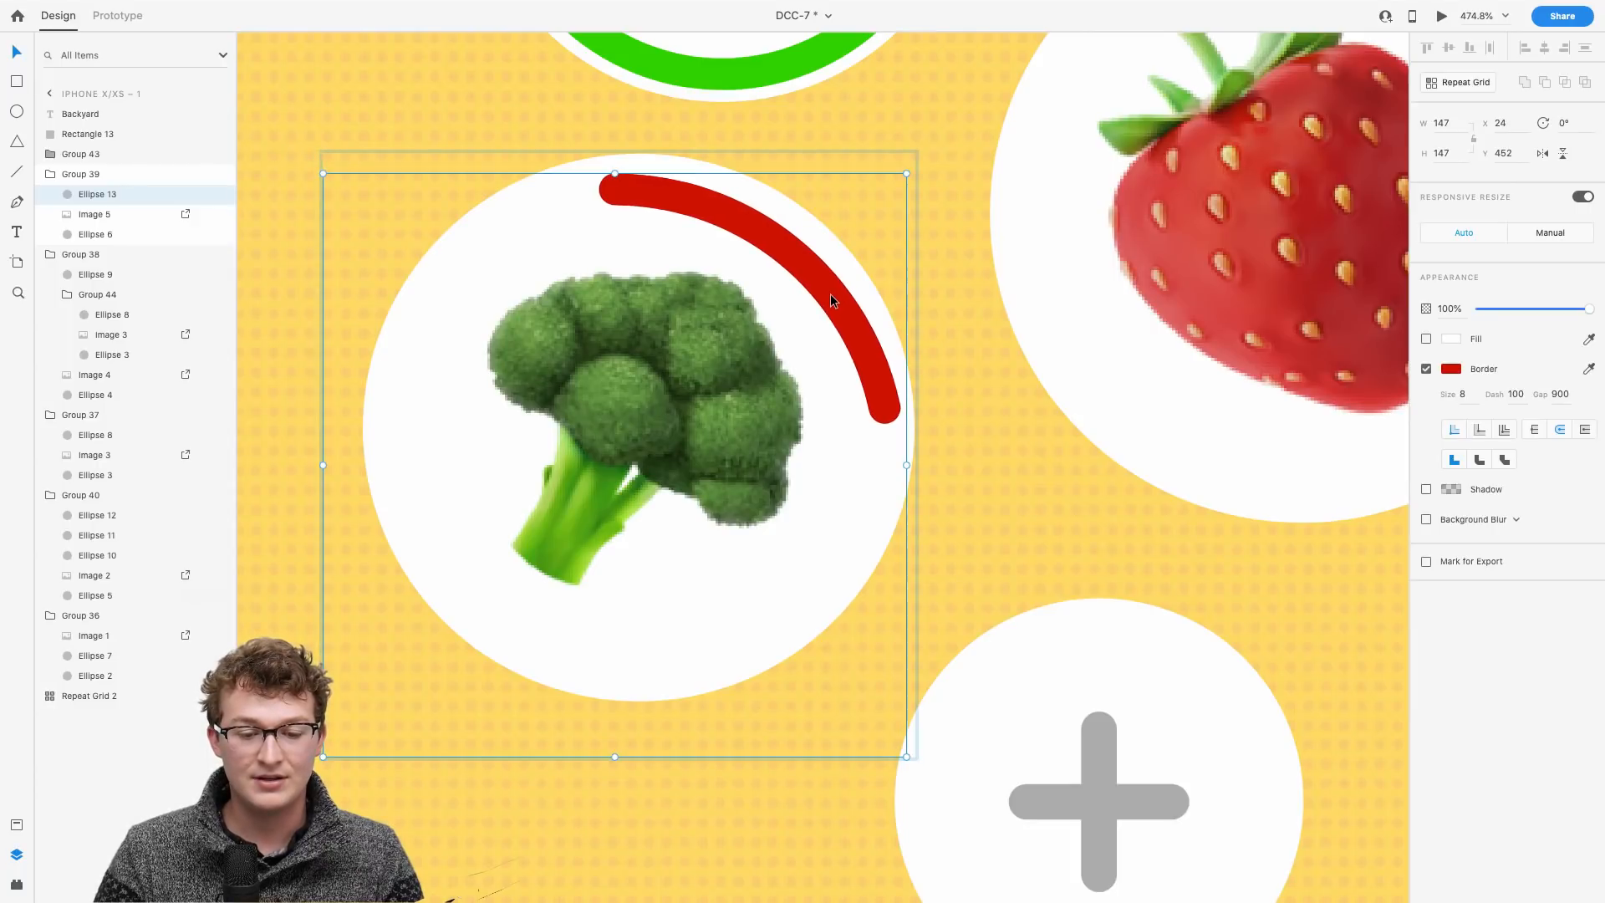
pyautogui.moveTo(906, 756); pyautogui.dragTo(871, 737)
pyautogui.moveTo(846, 451); pyautogui.dragTo(876, 408)
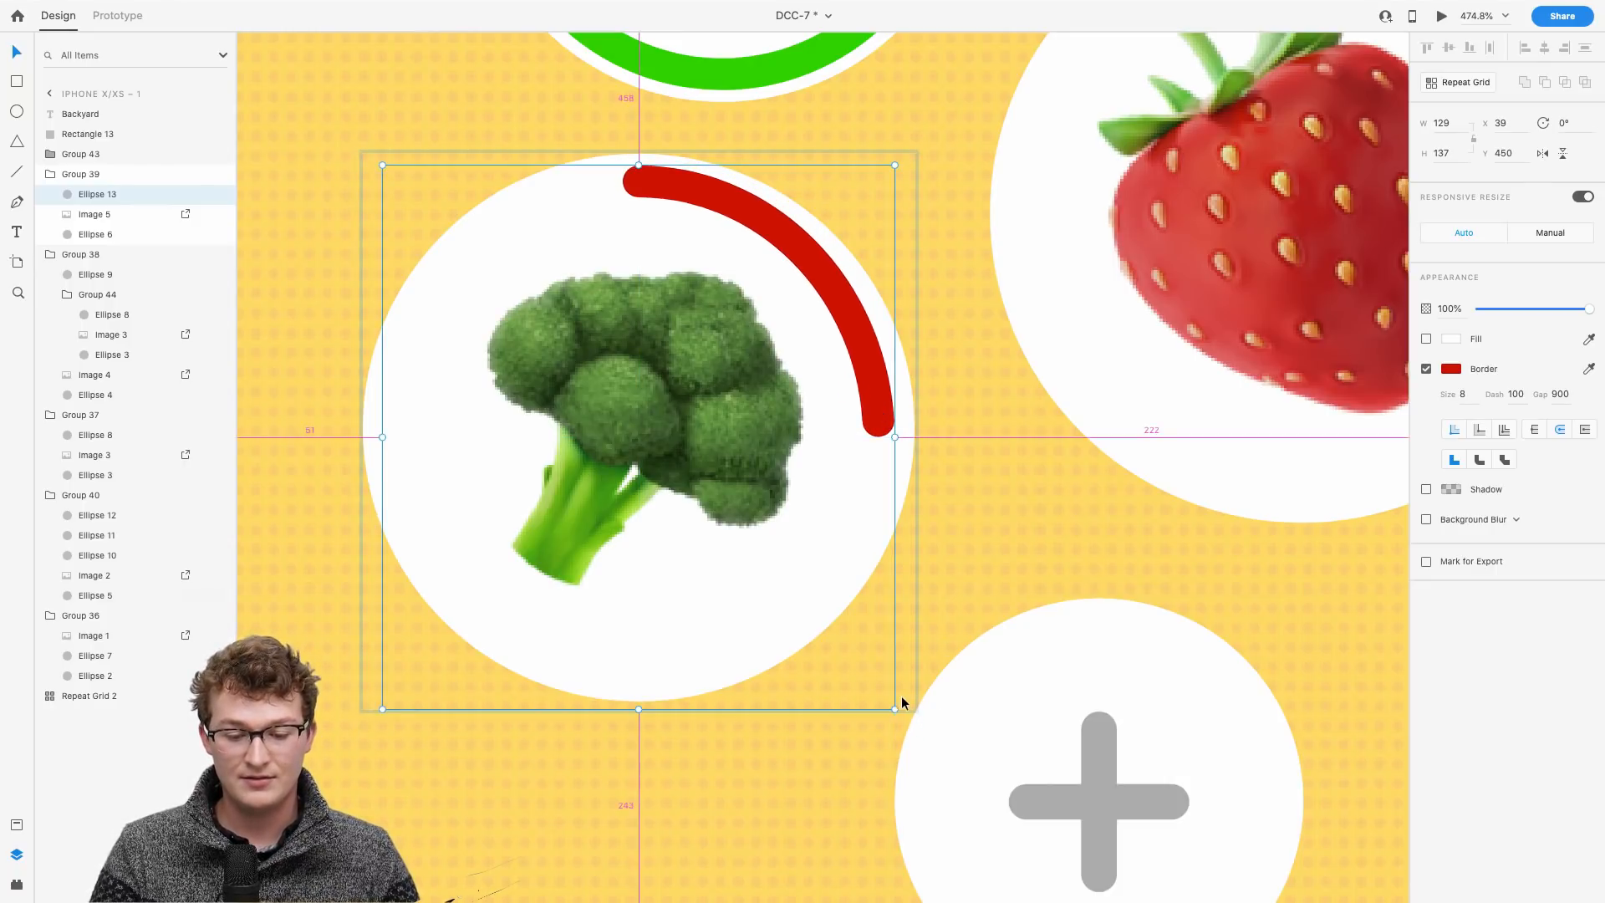
pyautogui.moveTo(895, 709); pyautogui.dragTo(886, 700)
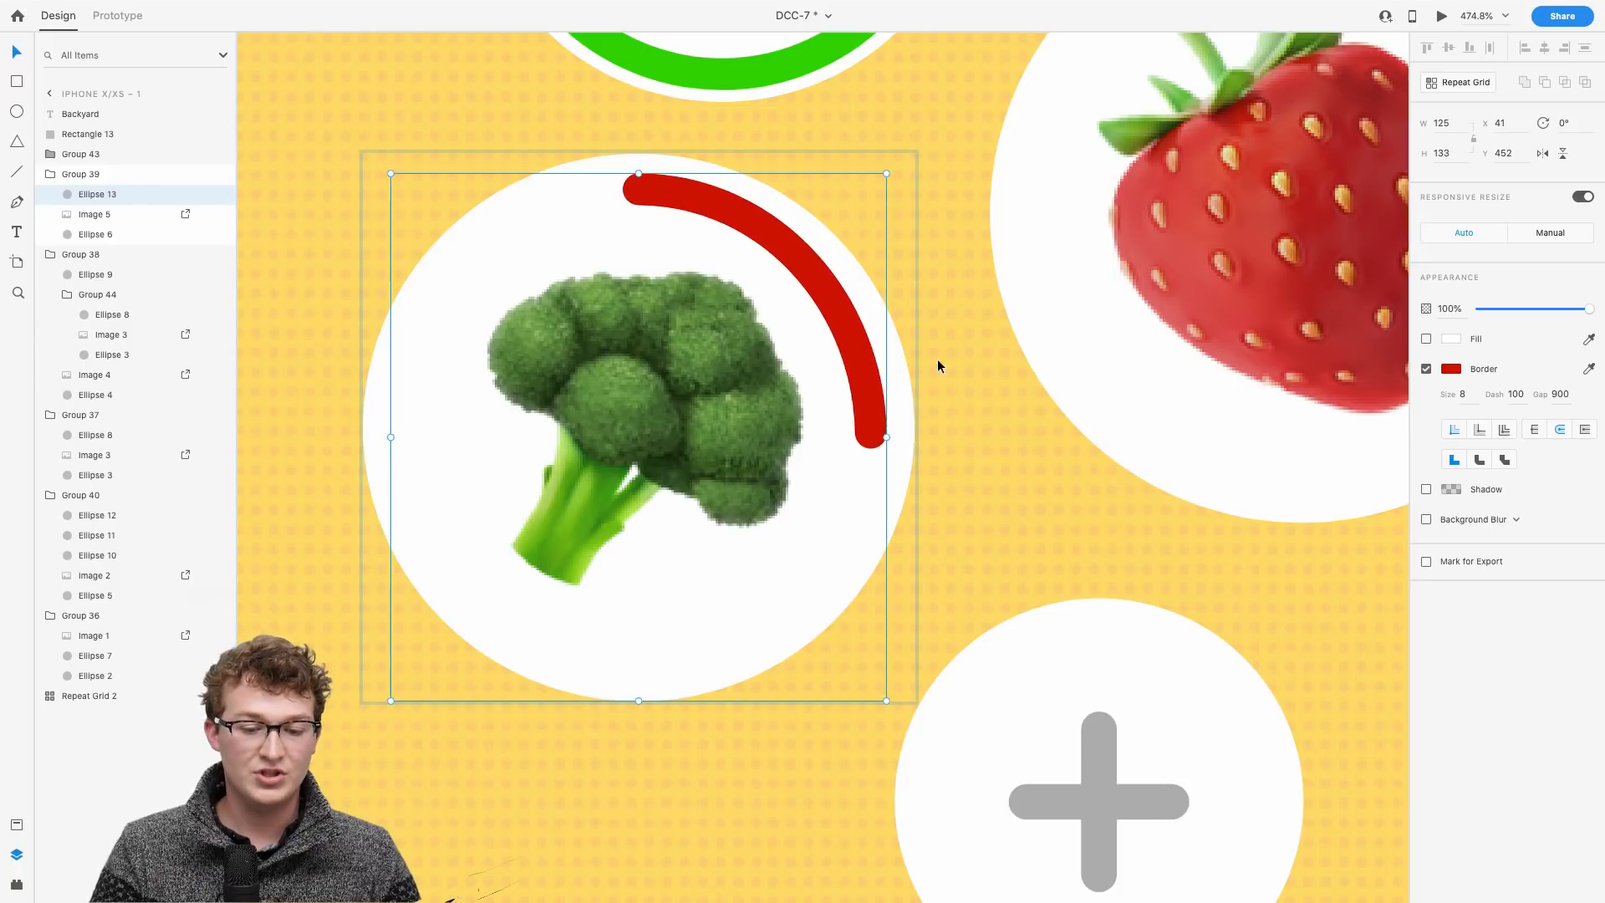
# Step: Recolor the broccoli ring's border to dark yellow, #D1C100, and set its dash length to 200
pyautogui.click(1446, 372)
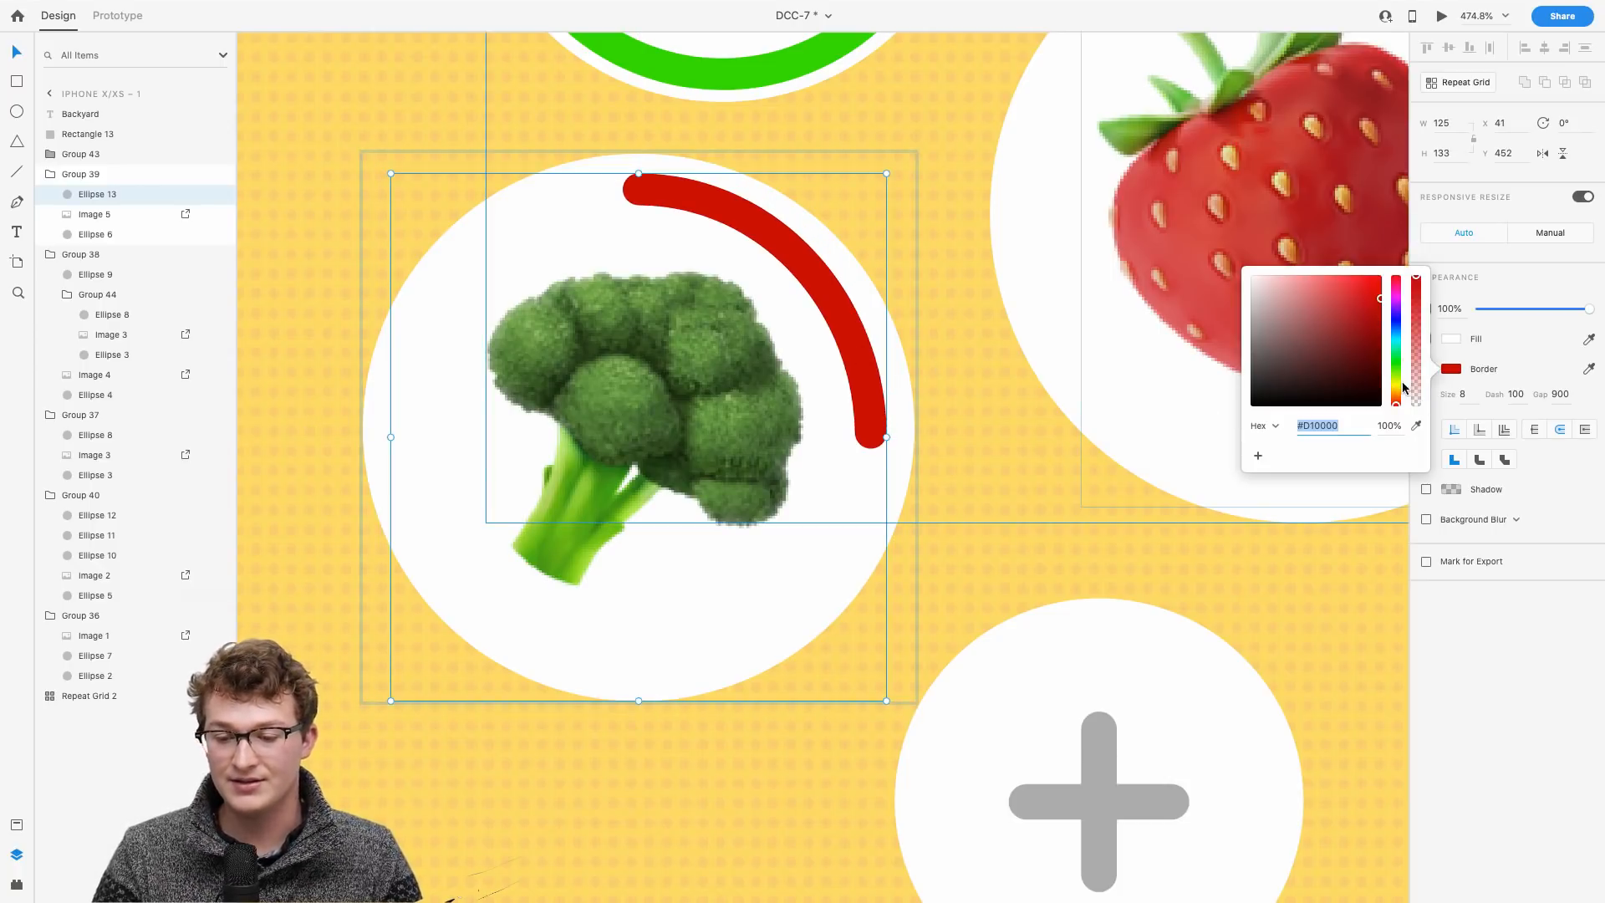
pyautogui.moveTo(1401, 386); pyautogui.dragTo(1398, 388)
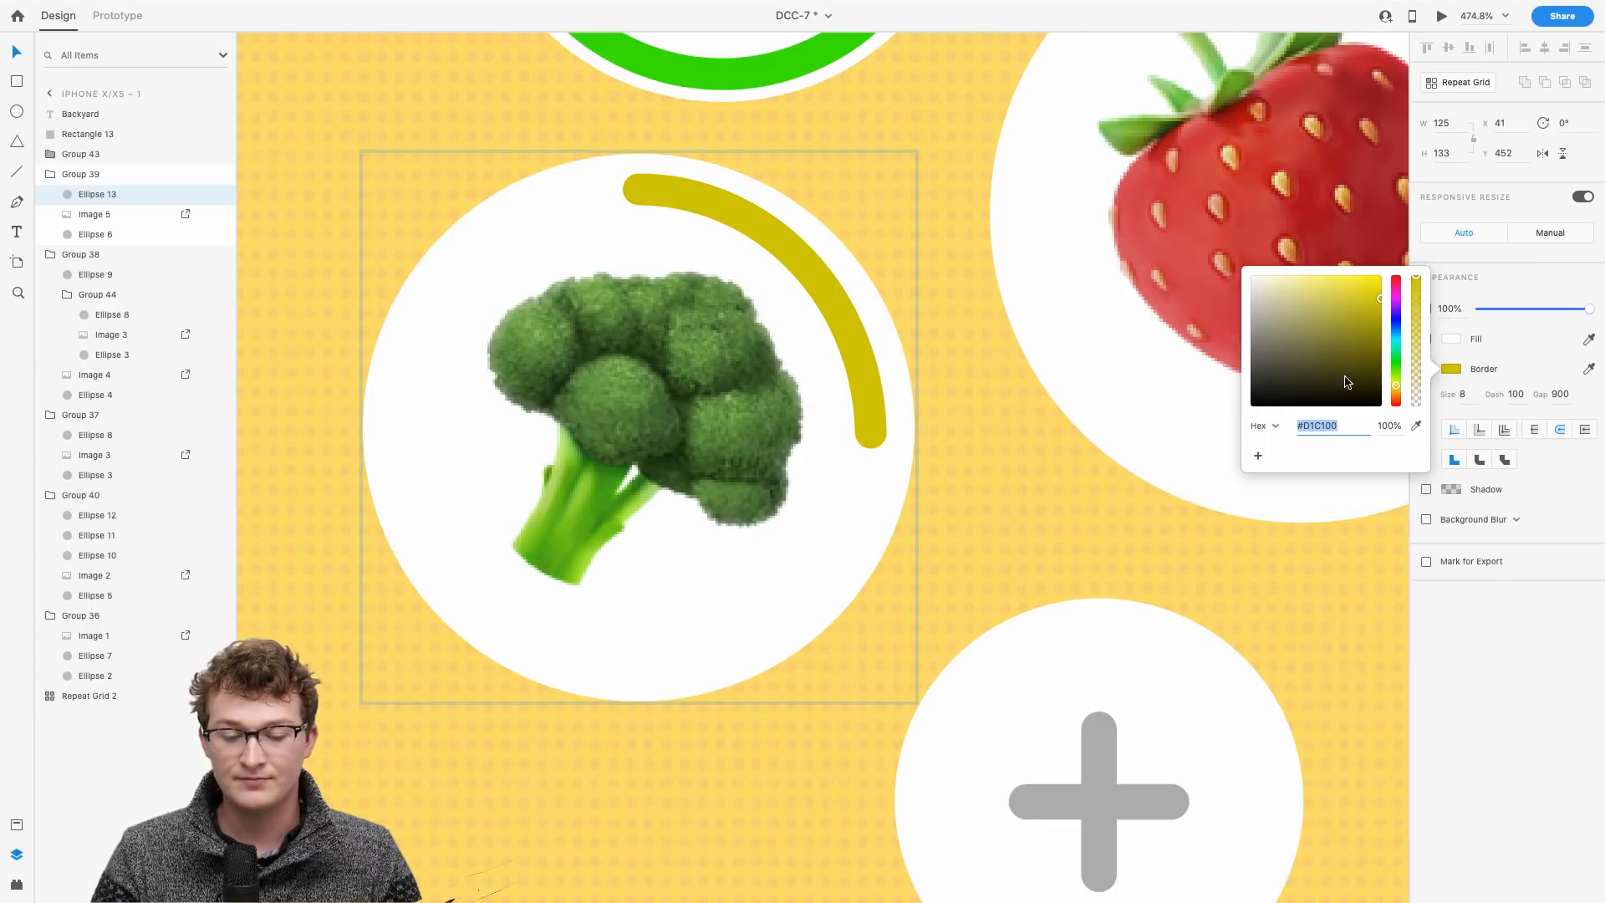
pyautogui.click(1510, 394)
pyautogui.write('200')
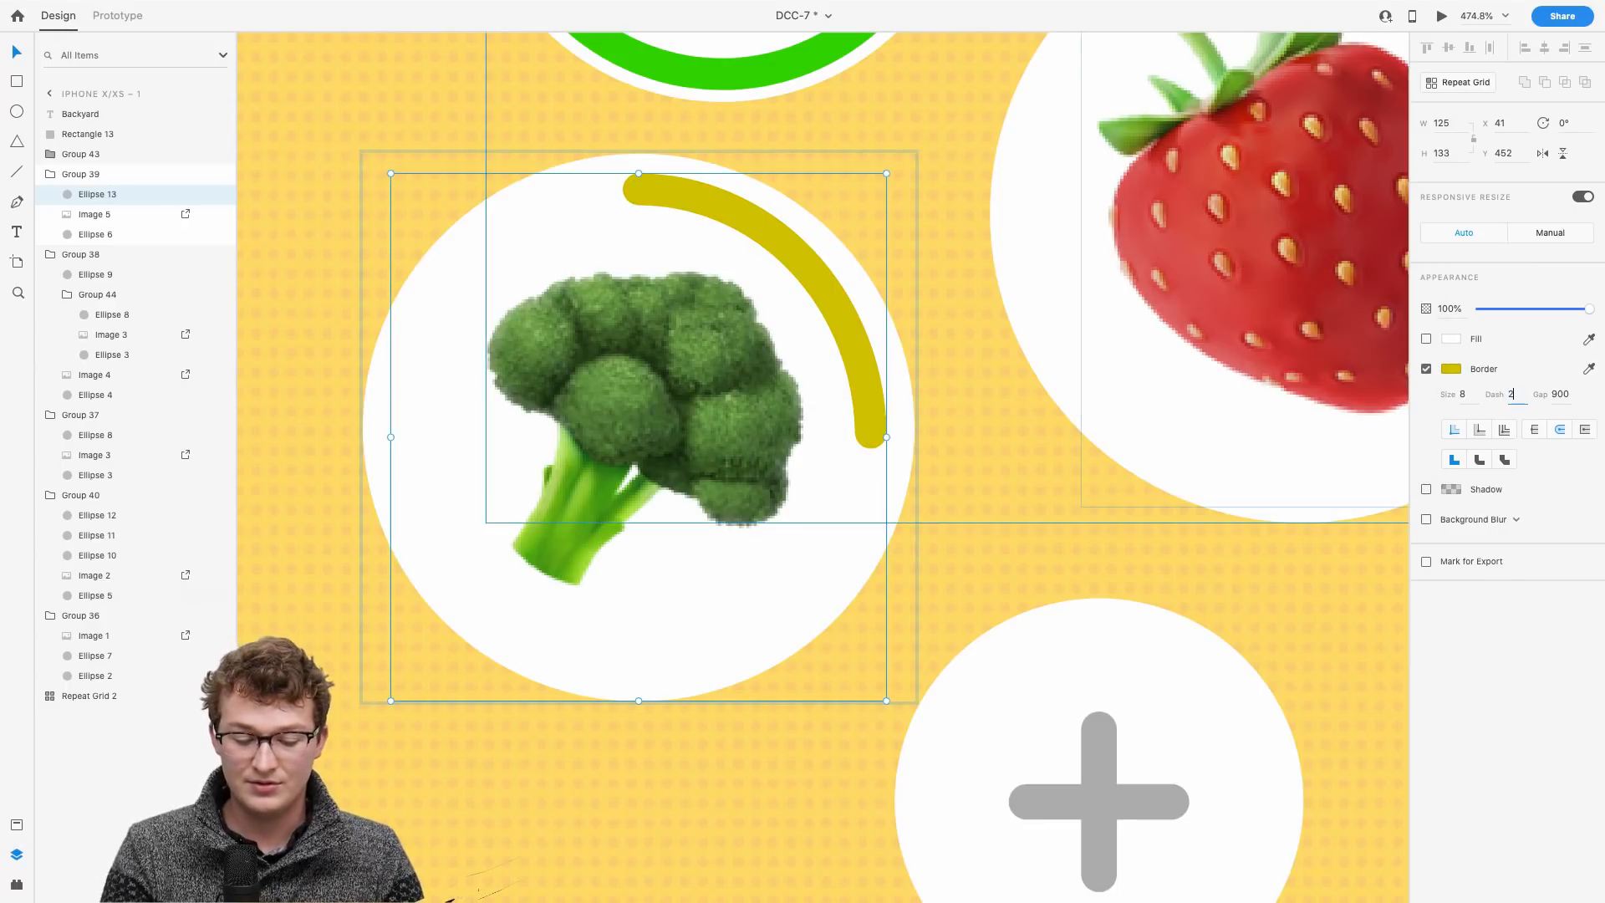
pyautogui.press('Return')
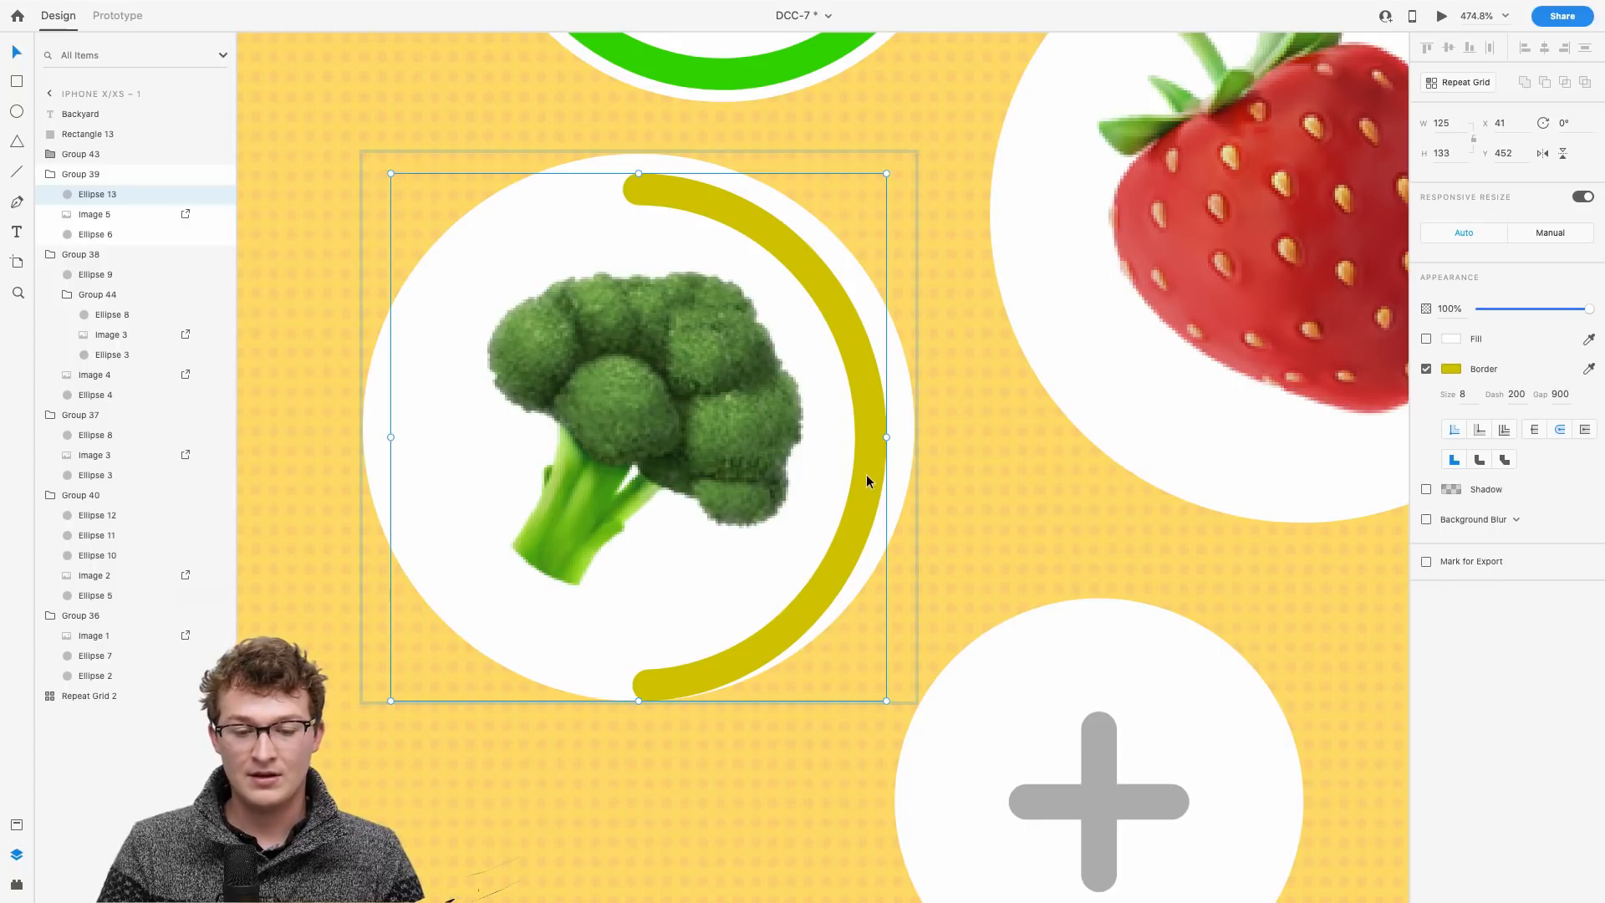
# Step: Resize the broccoli ring to 119 × 127, position it at X 48, Y 452 inside the white circle, and deselect it
pyautogui.moveTo(867, 476); pyautogui.dragTo(875, 468)
pyautogui.press('alt')
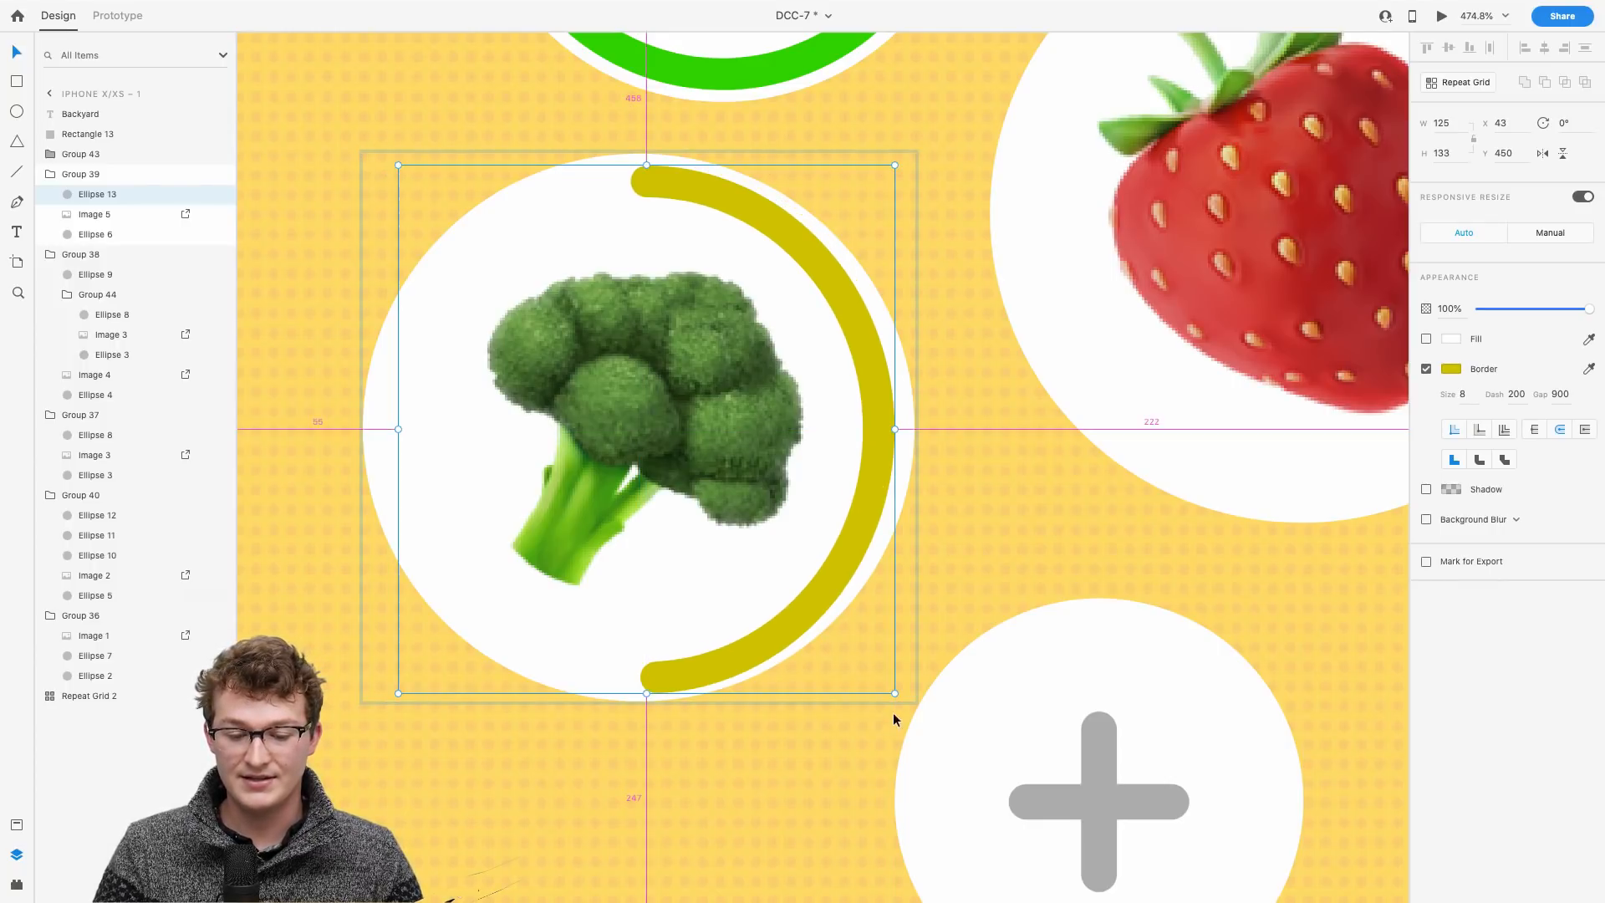
pyautogui.moveTo(892, 691); pyautogui.dragTo(874, 677)
pyautogui.moveTo(817, 587); pyautogui.dragTo(830, 584)
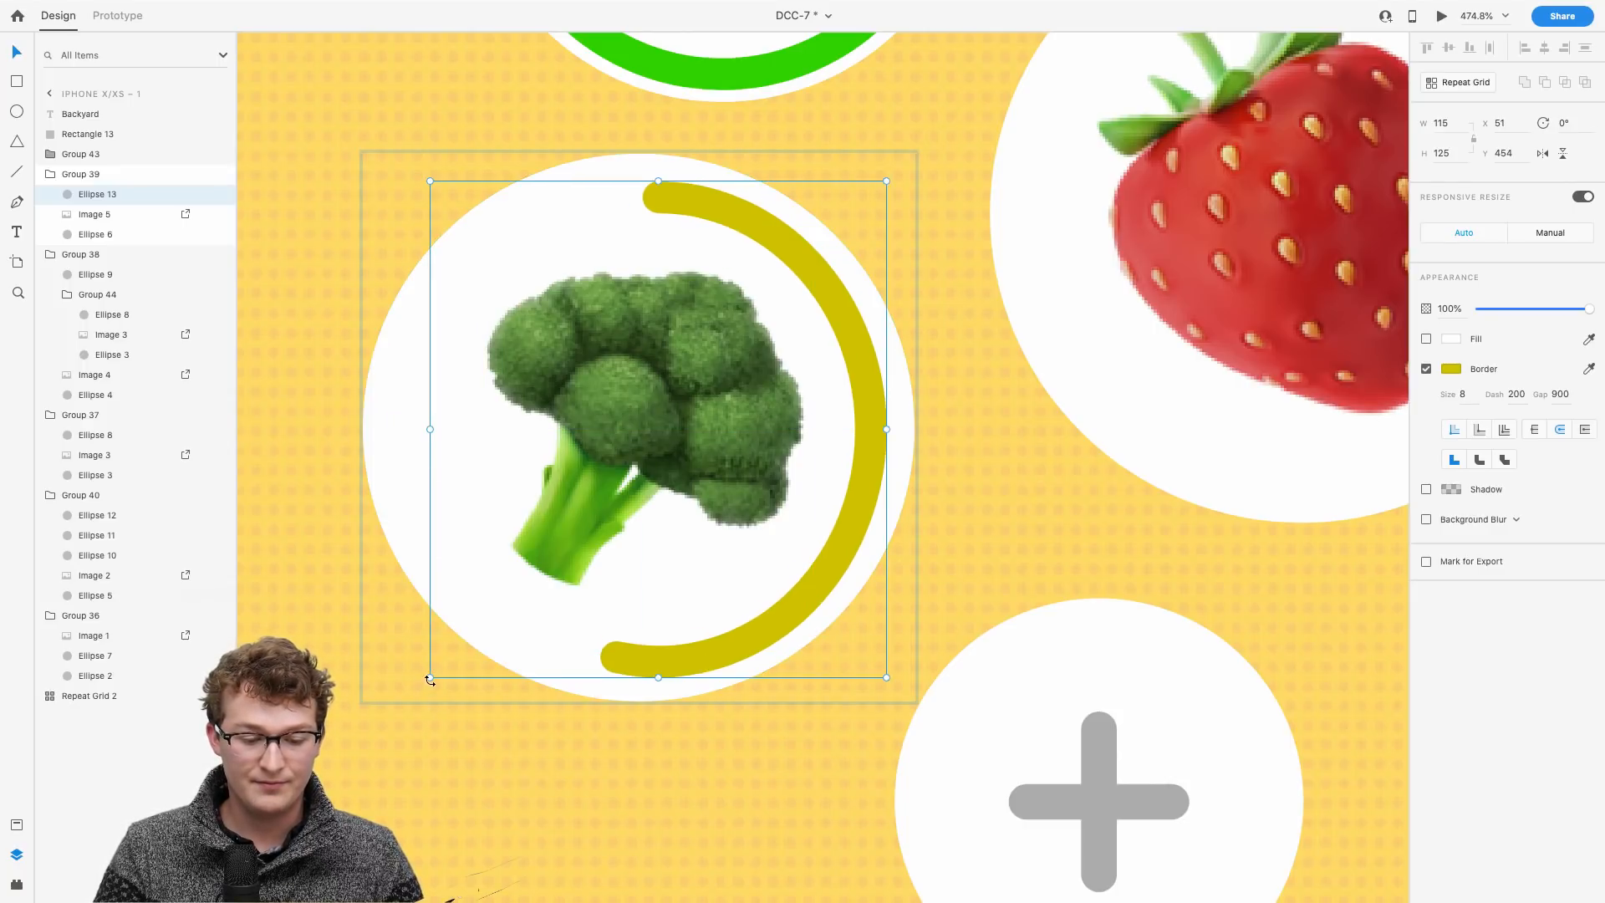
pyautogui.moveTo(429, 676); pyautogui.dragTo(414, 685)
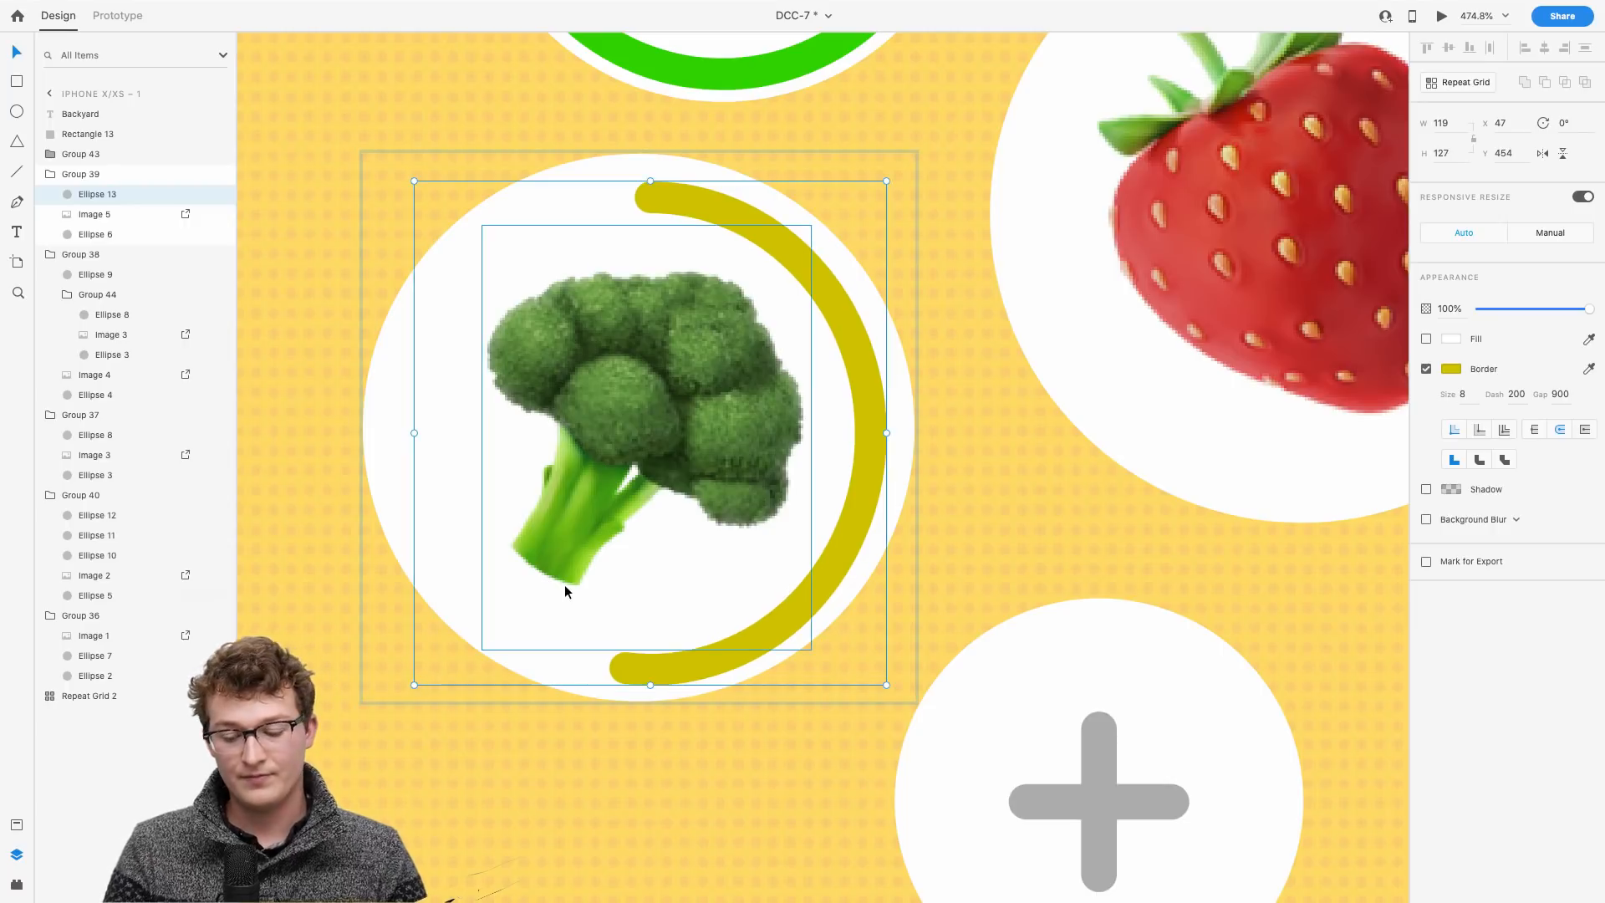
pyautogui.press('Up')
pyautogui.press('Up')
pyautogui.press('Right')
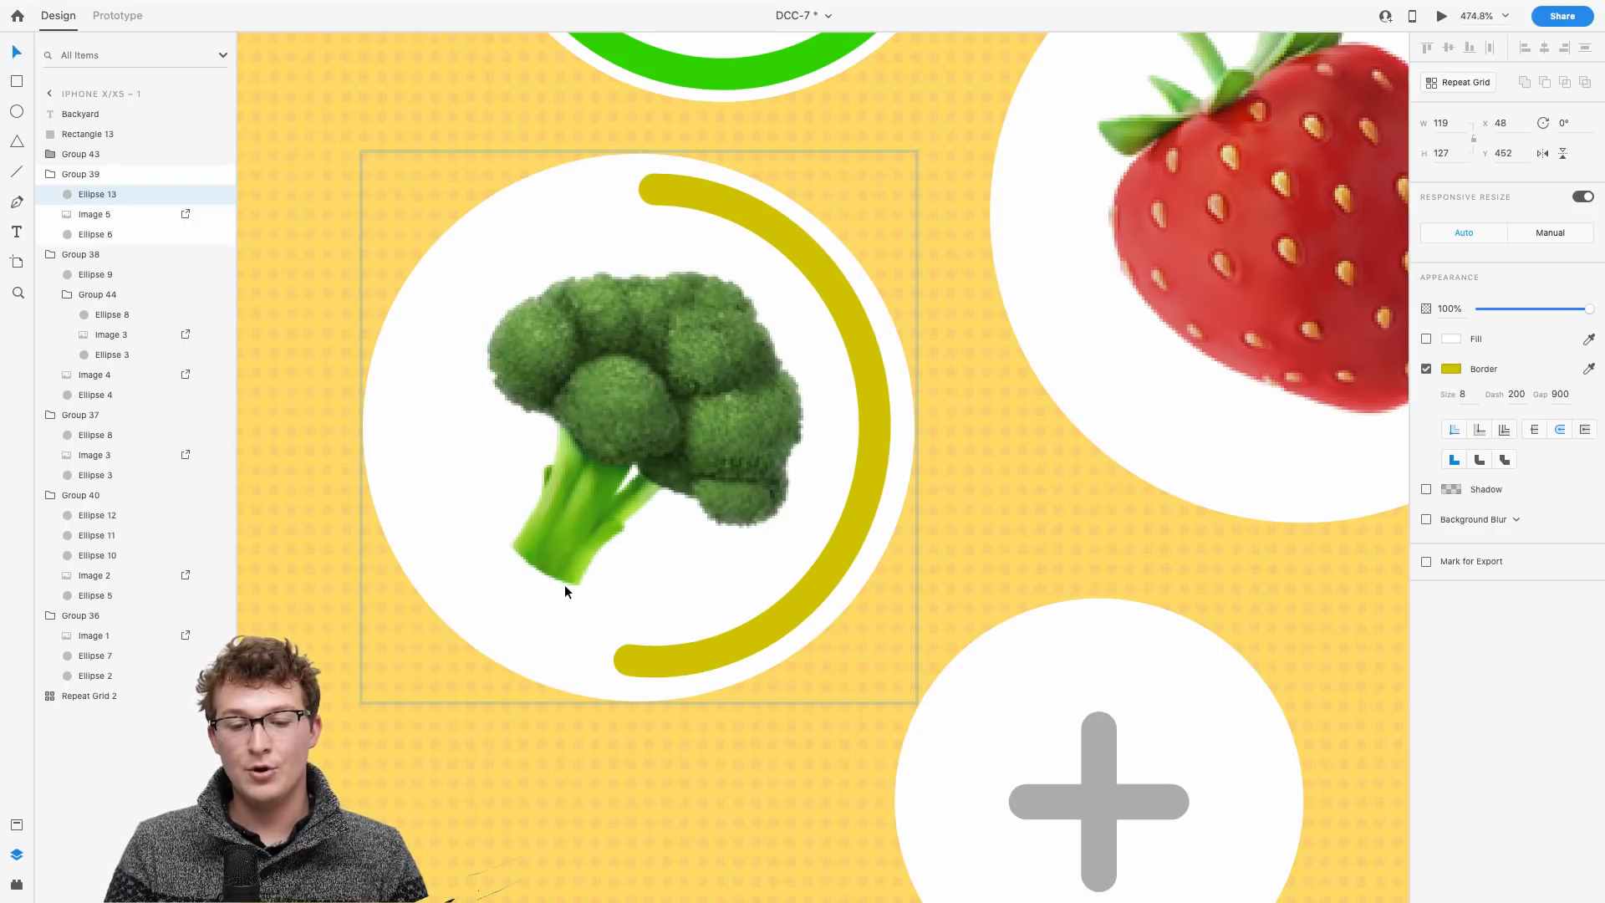
pyautogui.scroll(-10, 564, 584)
pyautogui.click(945, 418)
# Step: Move the Tomatoes text on the pasteboard down to Y 1528, clear of the space beside the artboard
pyautogui.scroll(-2, 945, 418)
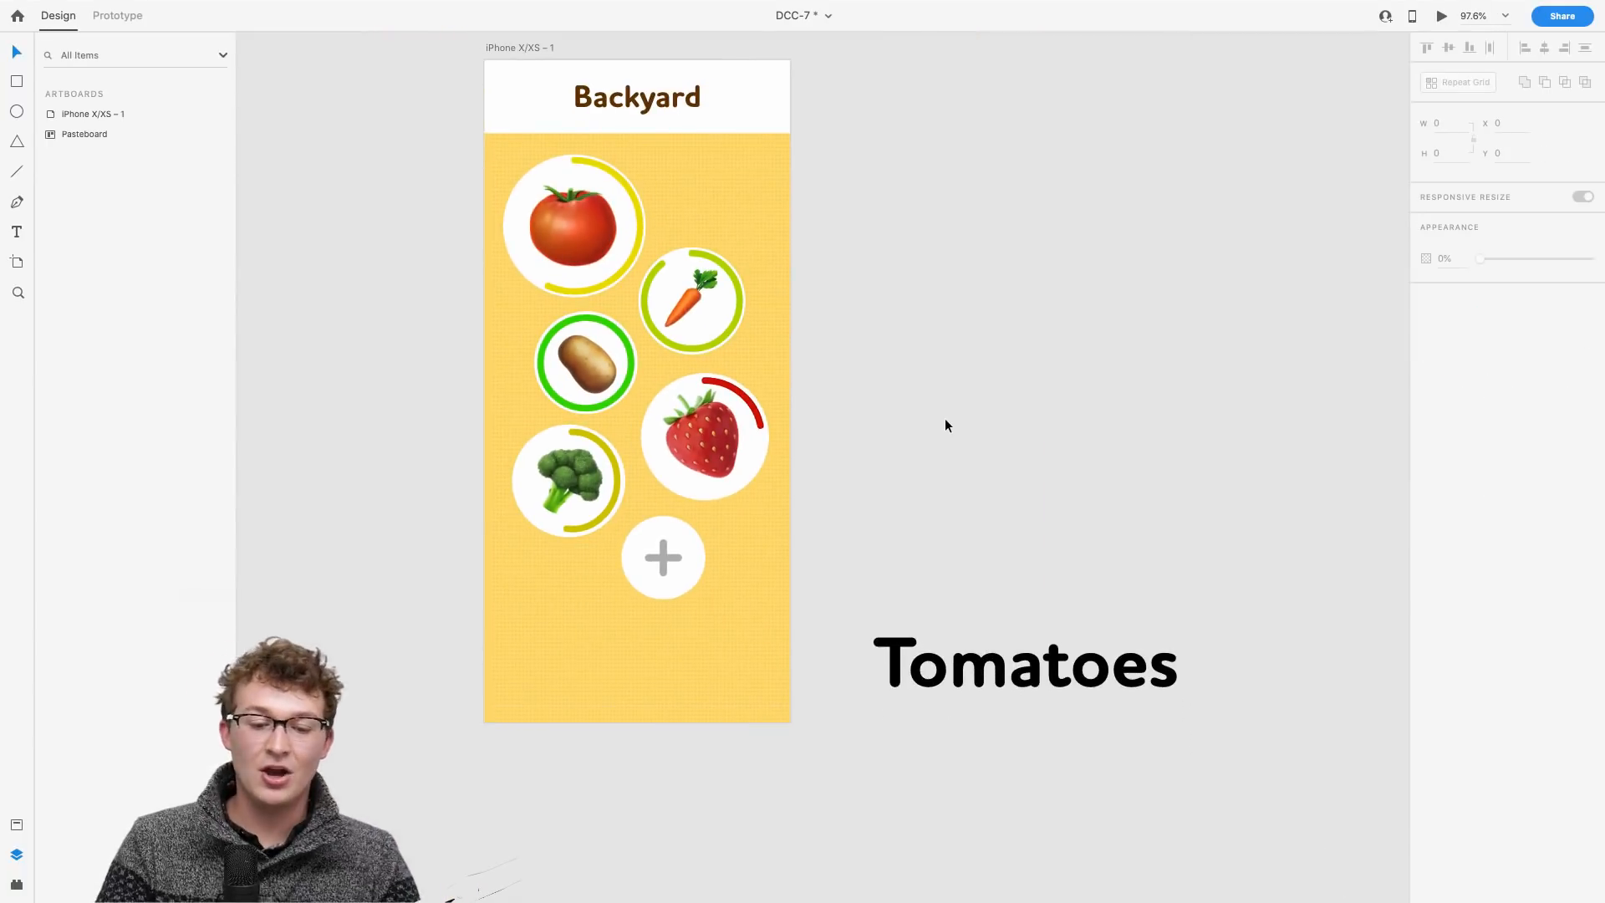
pyautogui.scroll(3, 944, 418)
pyautogui.scroll(-3, 945, 417)
pyautogui.moveTo(904, 586); pyautogui.dragTo(637, 203)
pyautogui.scroll(-2, 652, 204)
pyautogui.click(1035, 585)
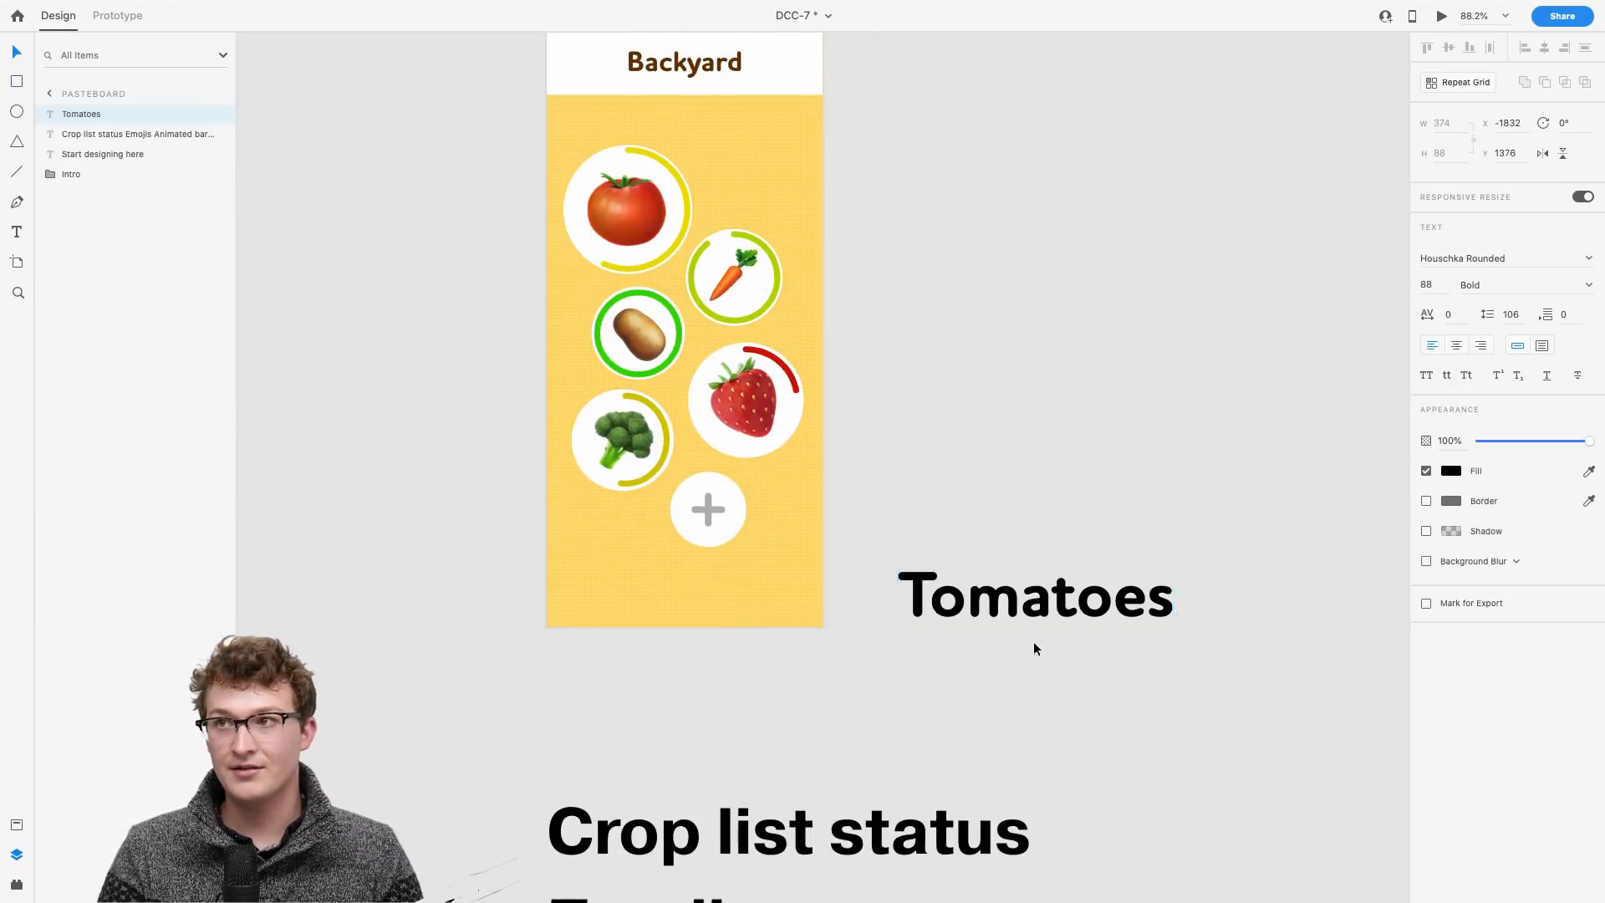
pyautogui.hotkey('shift', 'Down')
pyautogui.hotkey('shift', 'Down')
pyautogui.hotkey('shift', 'Down')
pyautogui.hotkey('shift', 'Down')
pyautogui.hotkey('shift', 'Down')
pyautogui.hotkey('shift', 'Down')
pyautogui.hotkey('shift', 'Down')
pyautogui.hotkey('shift', 'Down')
pyautogui.hotkey('shift', 'Down')
pyautogui.hotkey('shift', 'Down')
pyautogui.hotkey('shift', 'Down')
pyautogui.hotkey('shift', 'Down')
pyautogui.hotkey('shift', 'Down')
pyautogui.hotkey('shift', 'Down')
pyautogui.hotkey('shift', 'Down')
pyautogui.scroll(-2, 1003, 634)
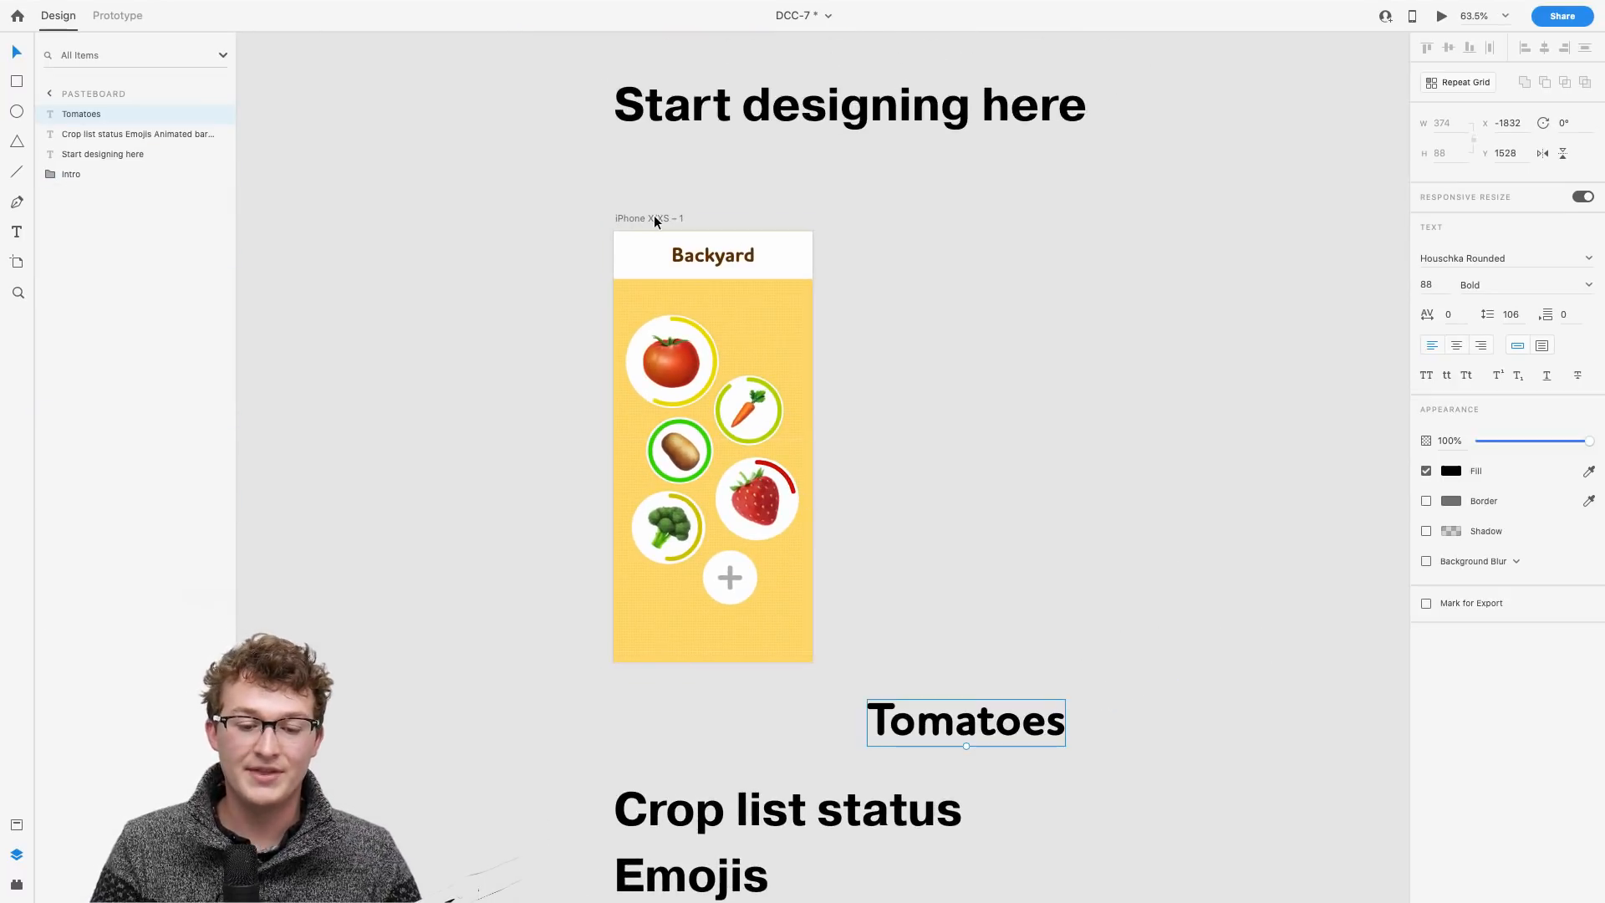
# Step: Duplicate the Backyard artboard and place the copy beside the original at X -1846, Y 646
pyautogui.moveTo(654, 219); pyautogui.dragTo(899, 208)
pyautogui.scroll(2, 899, 207)
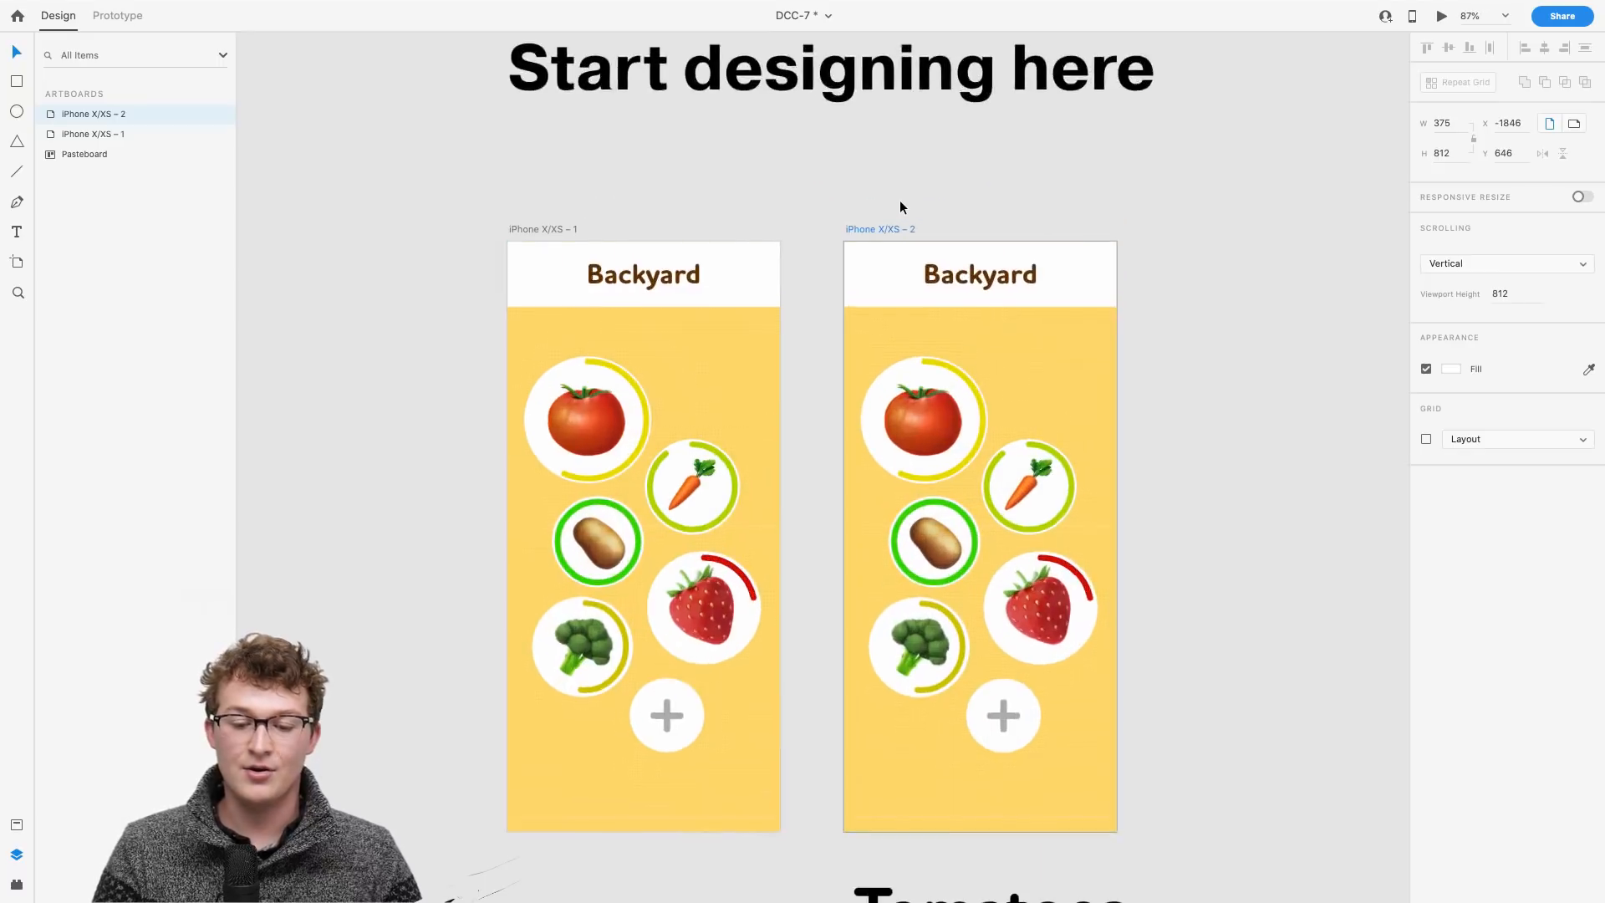
pyautogui.scroll(-4, 900, 207)
pyautogui.hscroll(3, 899, 207)
# Step: On the second artboard, move the carrot, potato, strawberry, broccoli and plus circles down together to Y 459, without the background
pyautogui.moveTo(1078, 619); pyautogui.dragTo(815, 345)
pyautogui.moveTo(918, 315); pyautogui.dragTo(923, 444)
pyautogui.press('super+z')
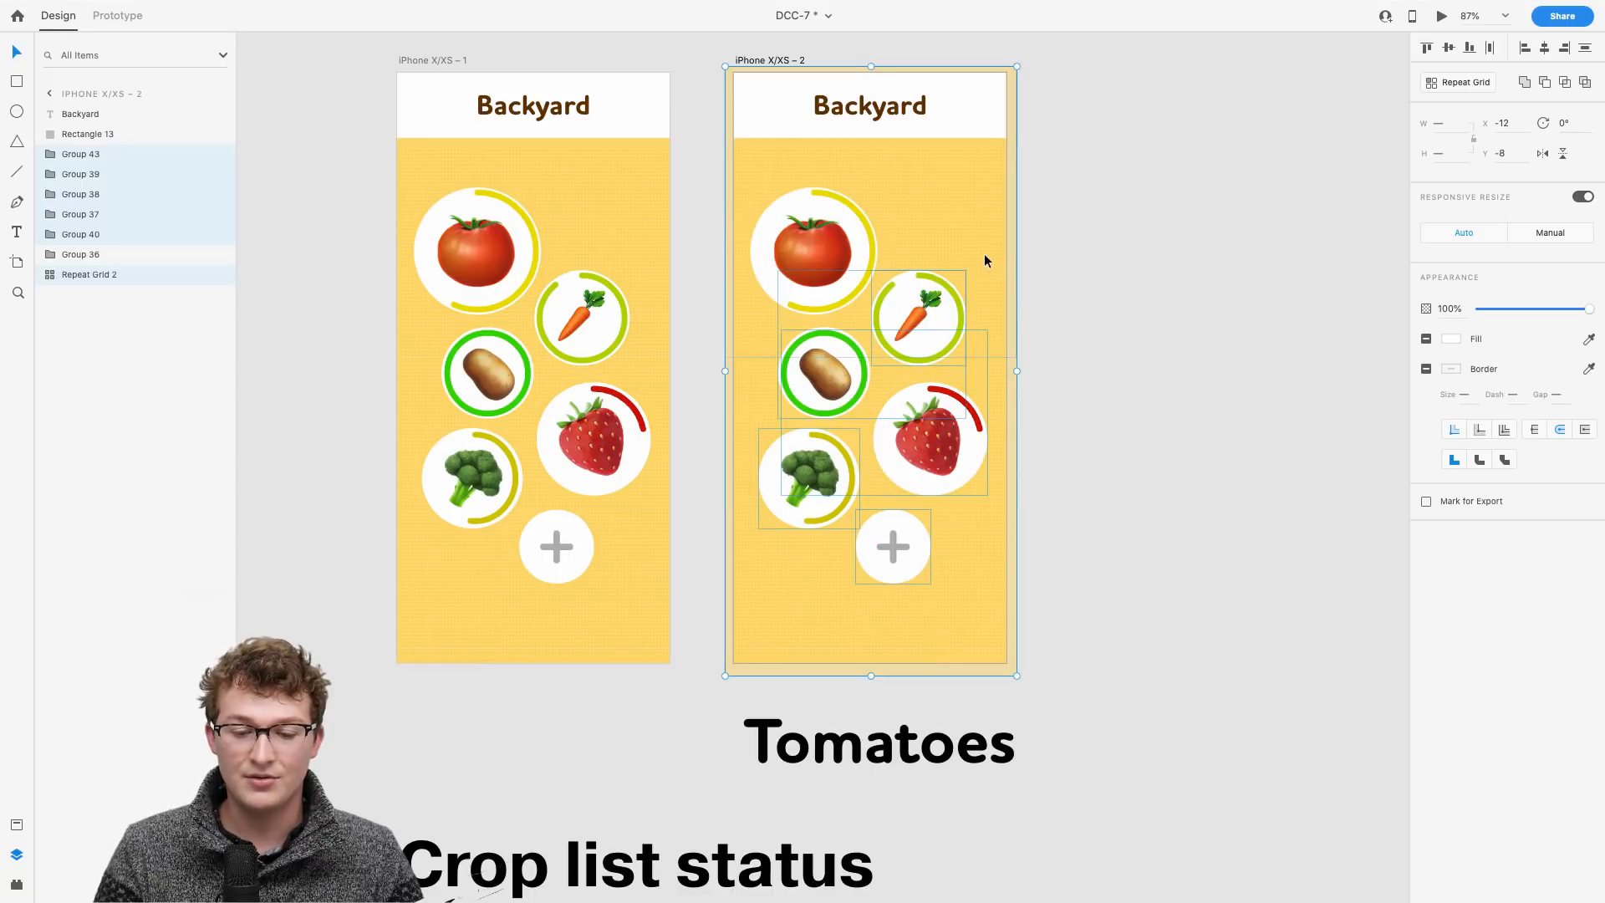
pyautogui.keyDown('shift'); pyautogui.click(985, 253); pyautogui.keyUp('shift')
pyautogui.moveTo(934, 299); pyautogui.dragTo(926, 428)
# Step: Try to enlarge the whole tomato group on the second artboard to 284 × 284
pyautogui.scroll(5, 926, 430)
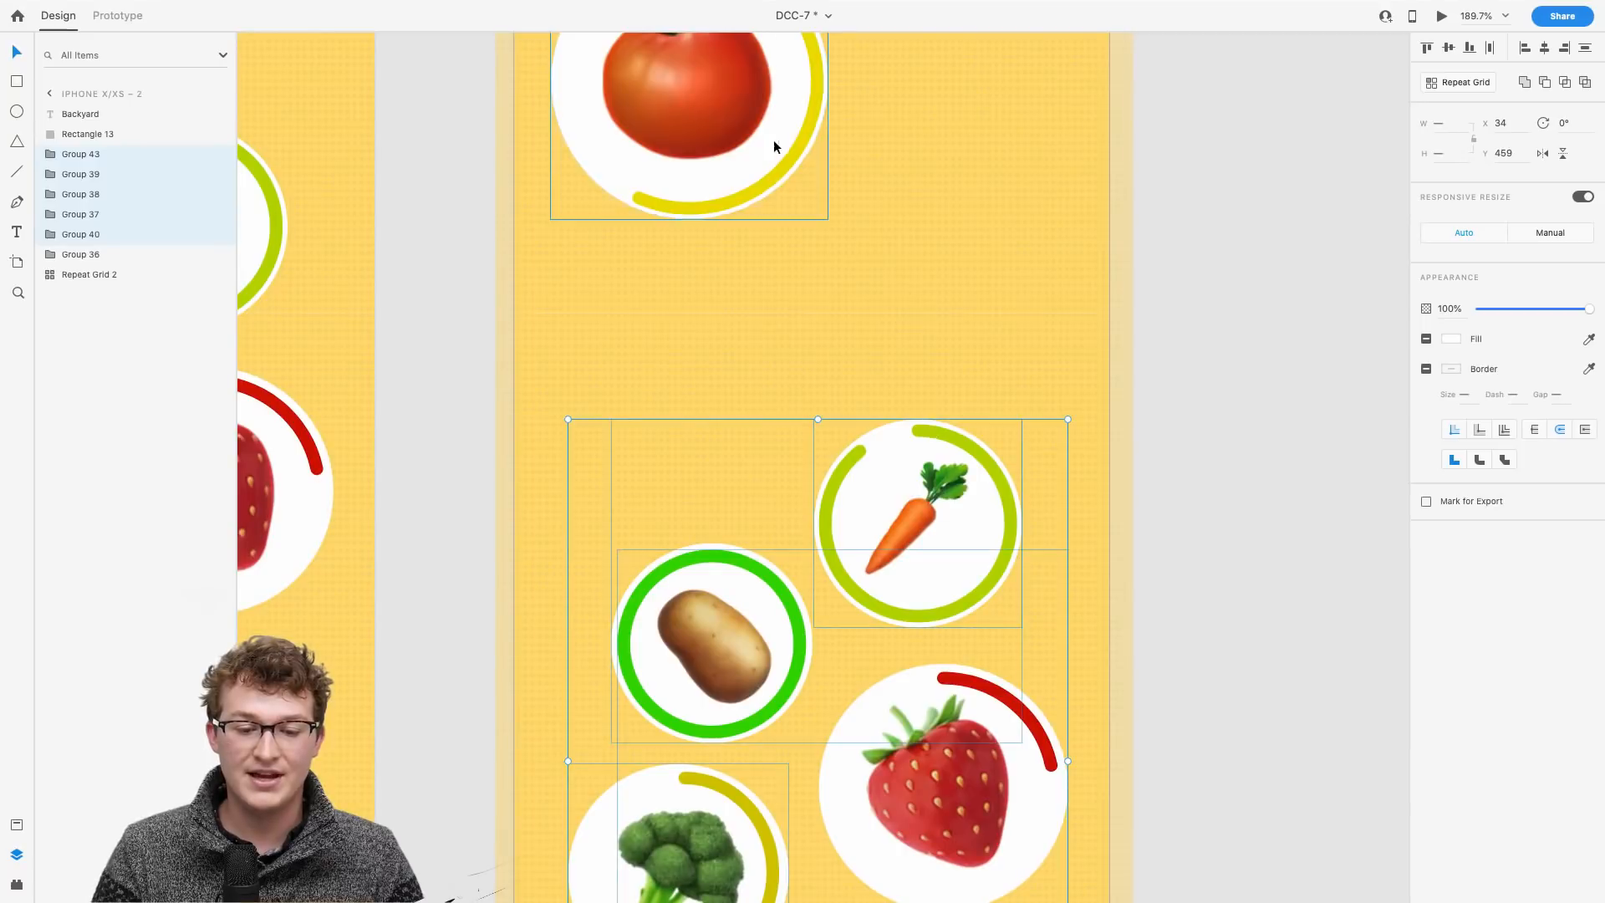
pyautogui.click(773, 142)
pyautogui.scroll(-3, 773, 142)
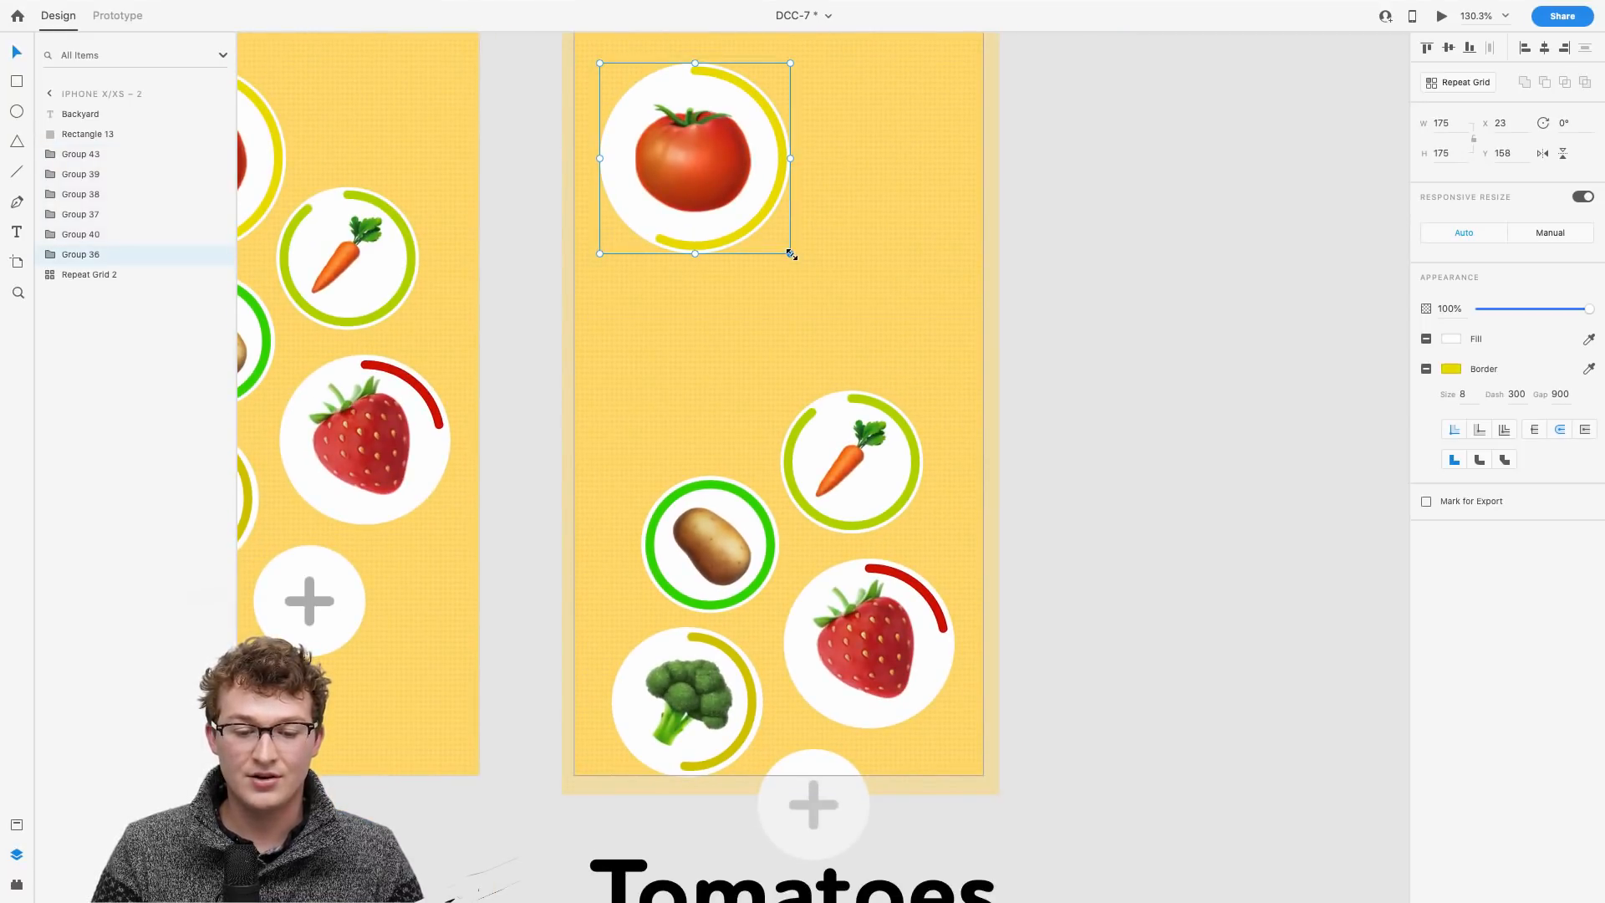
pyautogui.moveTo(790, 253); pyautogui.dragTo(976, 369)
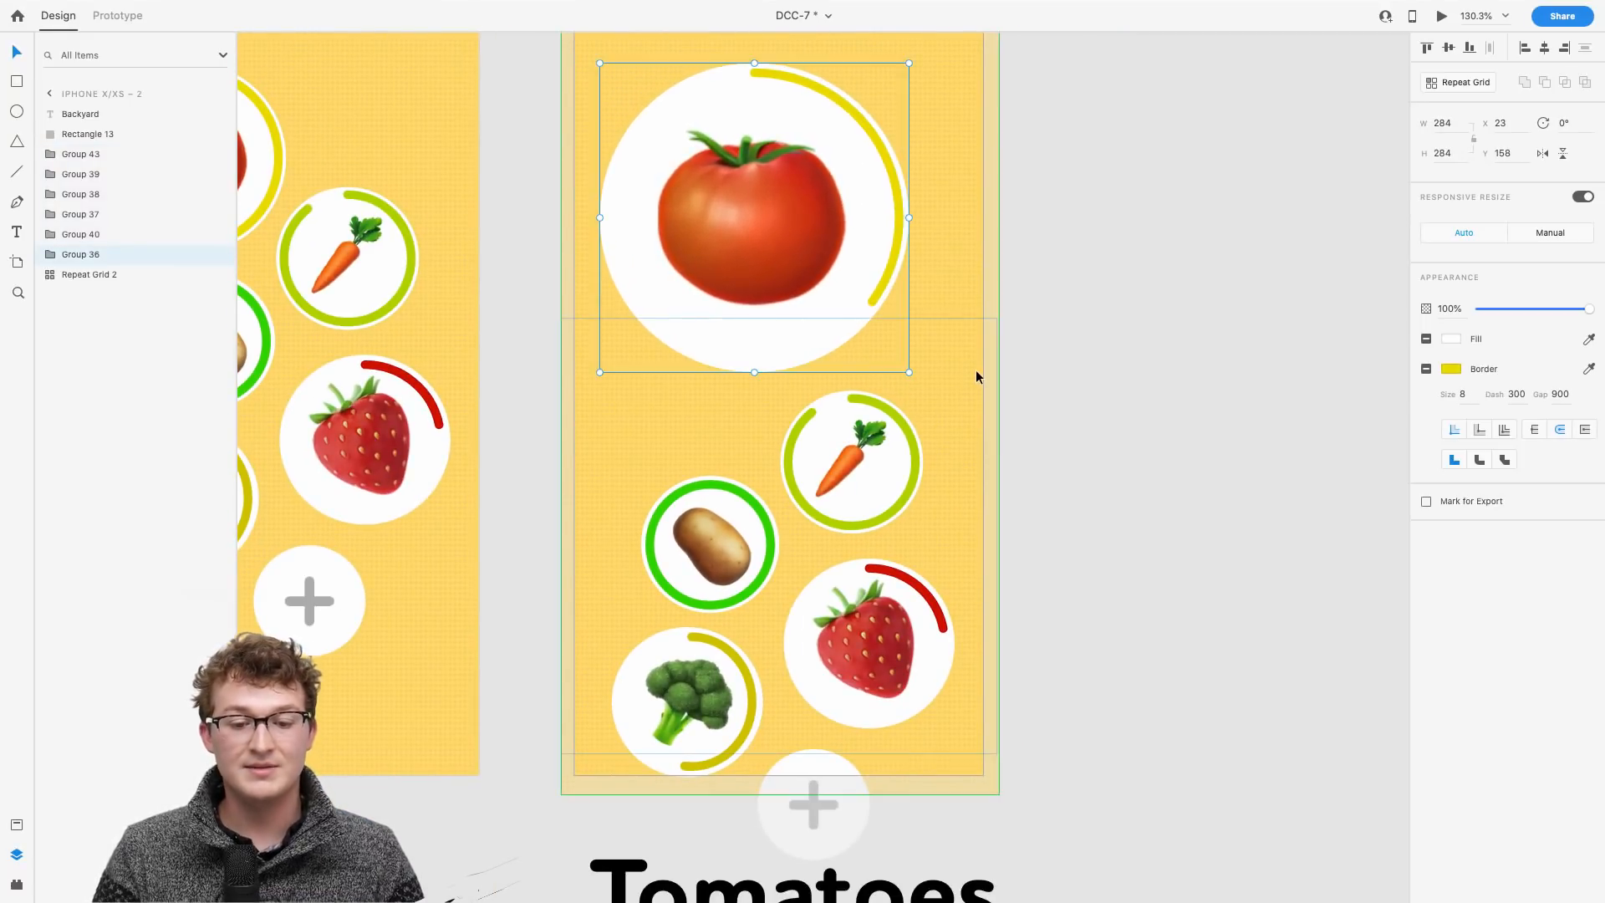
# Step: Try to enlarge only the white circle inside the tomato group to 310 × 310
pyautogui.scroll(-3, 976, 369)
pyautogui.doubleClick(861, 308)
pyautogui.scroll(5, 861, 308)
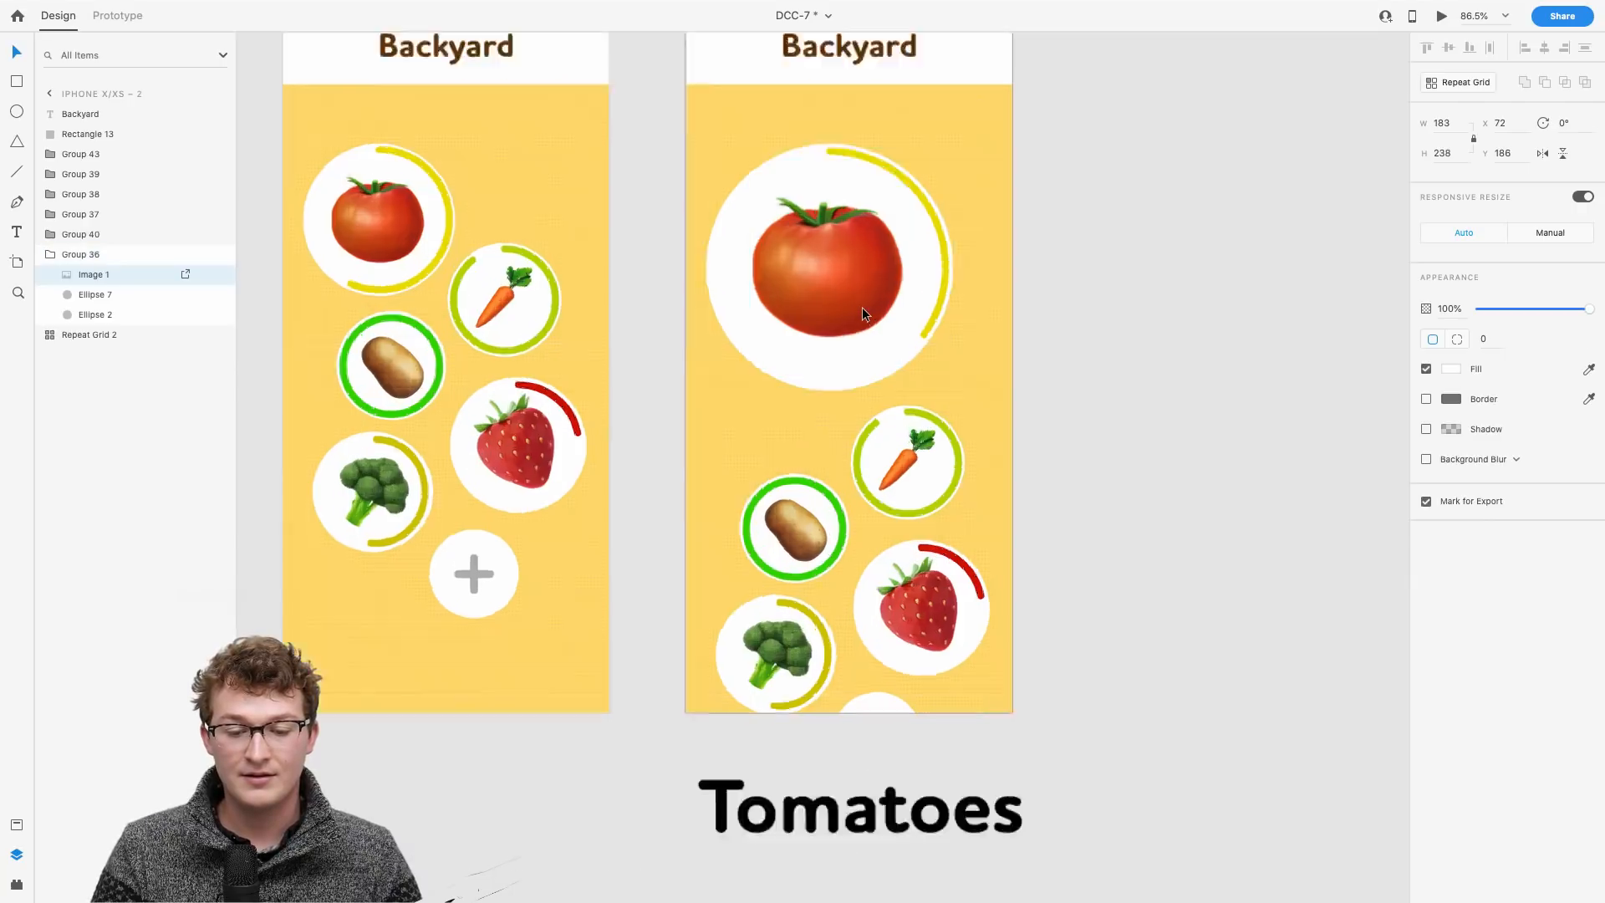
pyautogui.click(975, 388)
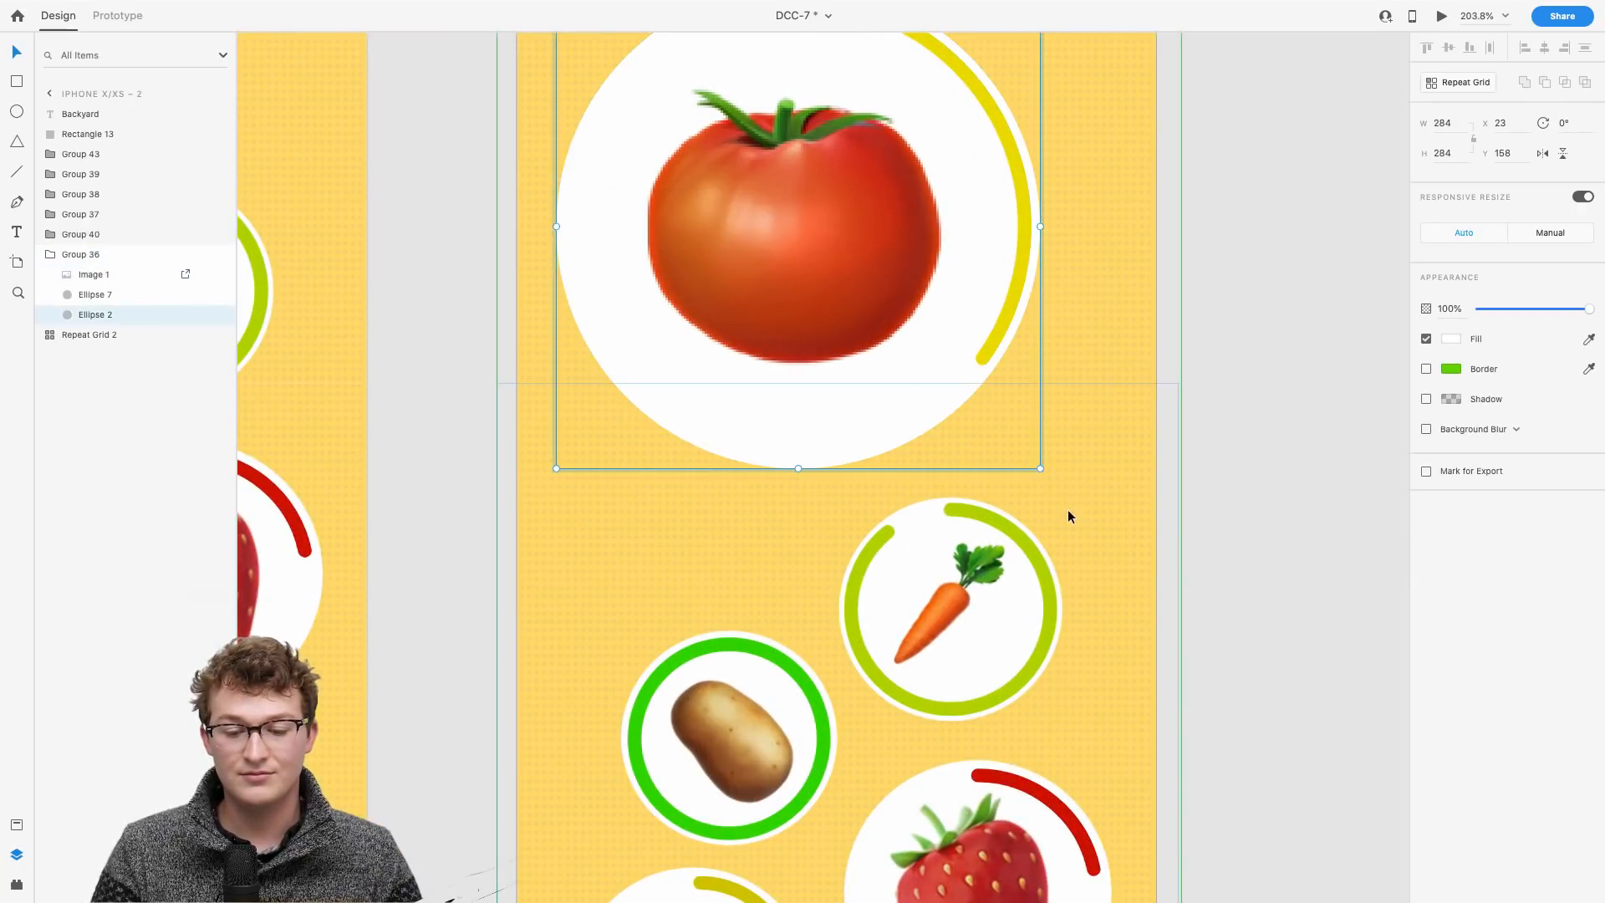
pyautogui.moveTo(1041, 467); pyautogui.dragTo(1090, 514)
pyautogui.scroll(-5, 1090, 509)
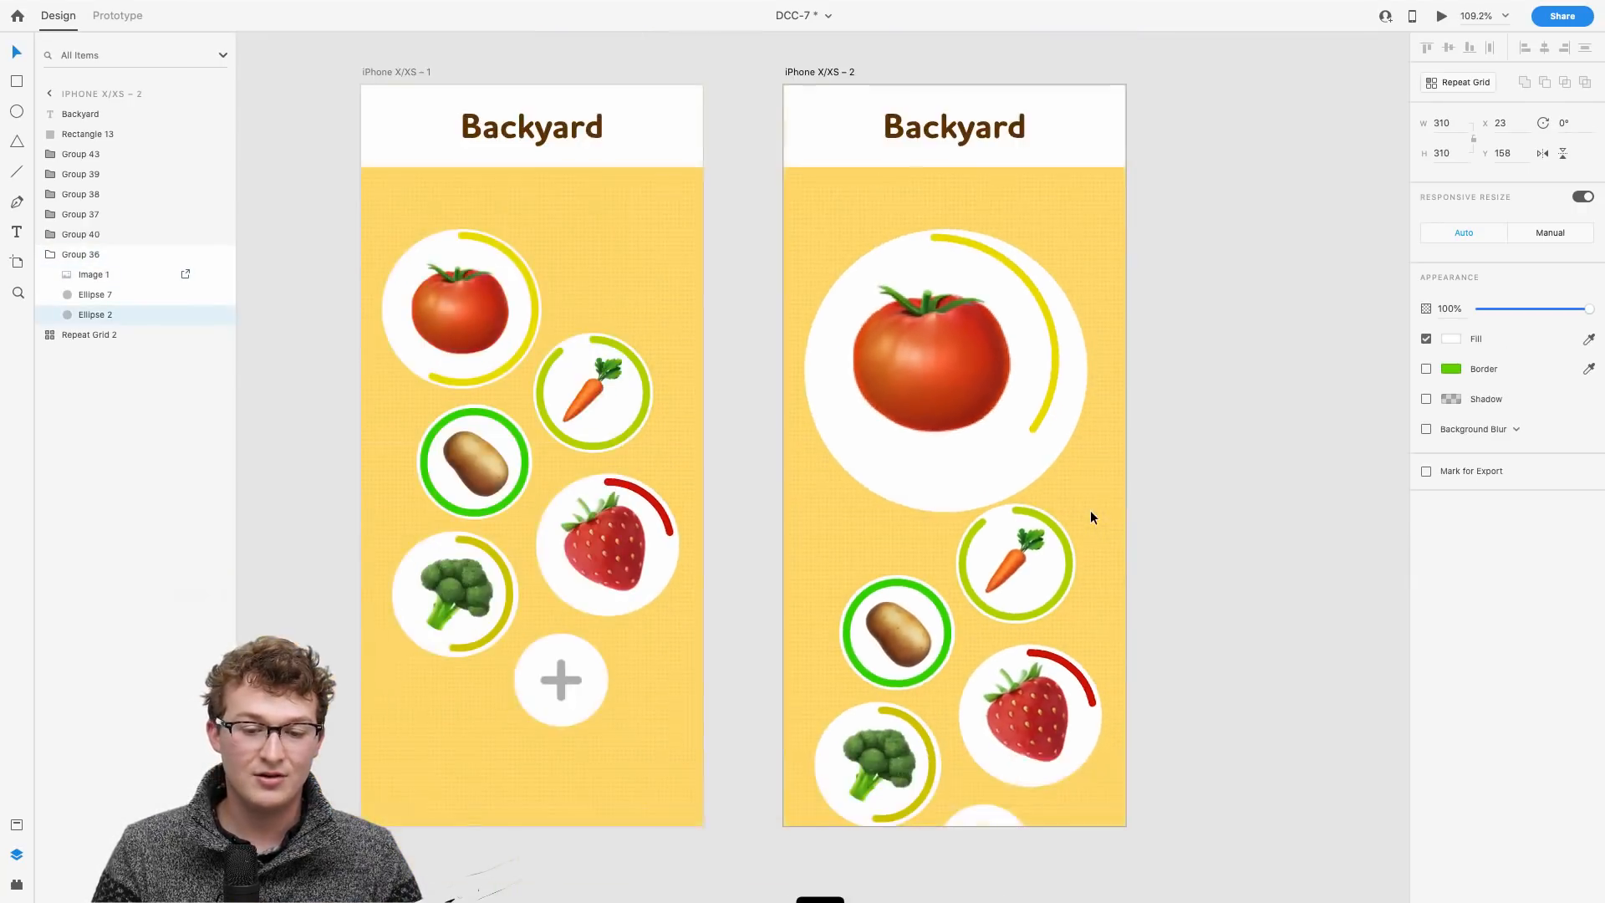
# Step: Try shifting the yellow ring within the white circle, then undo all of the tomato group's size changes
pyautogui.scroll(3, 911, 404)
pyautogui.moveTo(995, 344); pyautogui.dragTo(1008, 351)
pyautogui.hotkey('ctrl', 'z')
pyautogui.hotkey('ctrl', 'z')
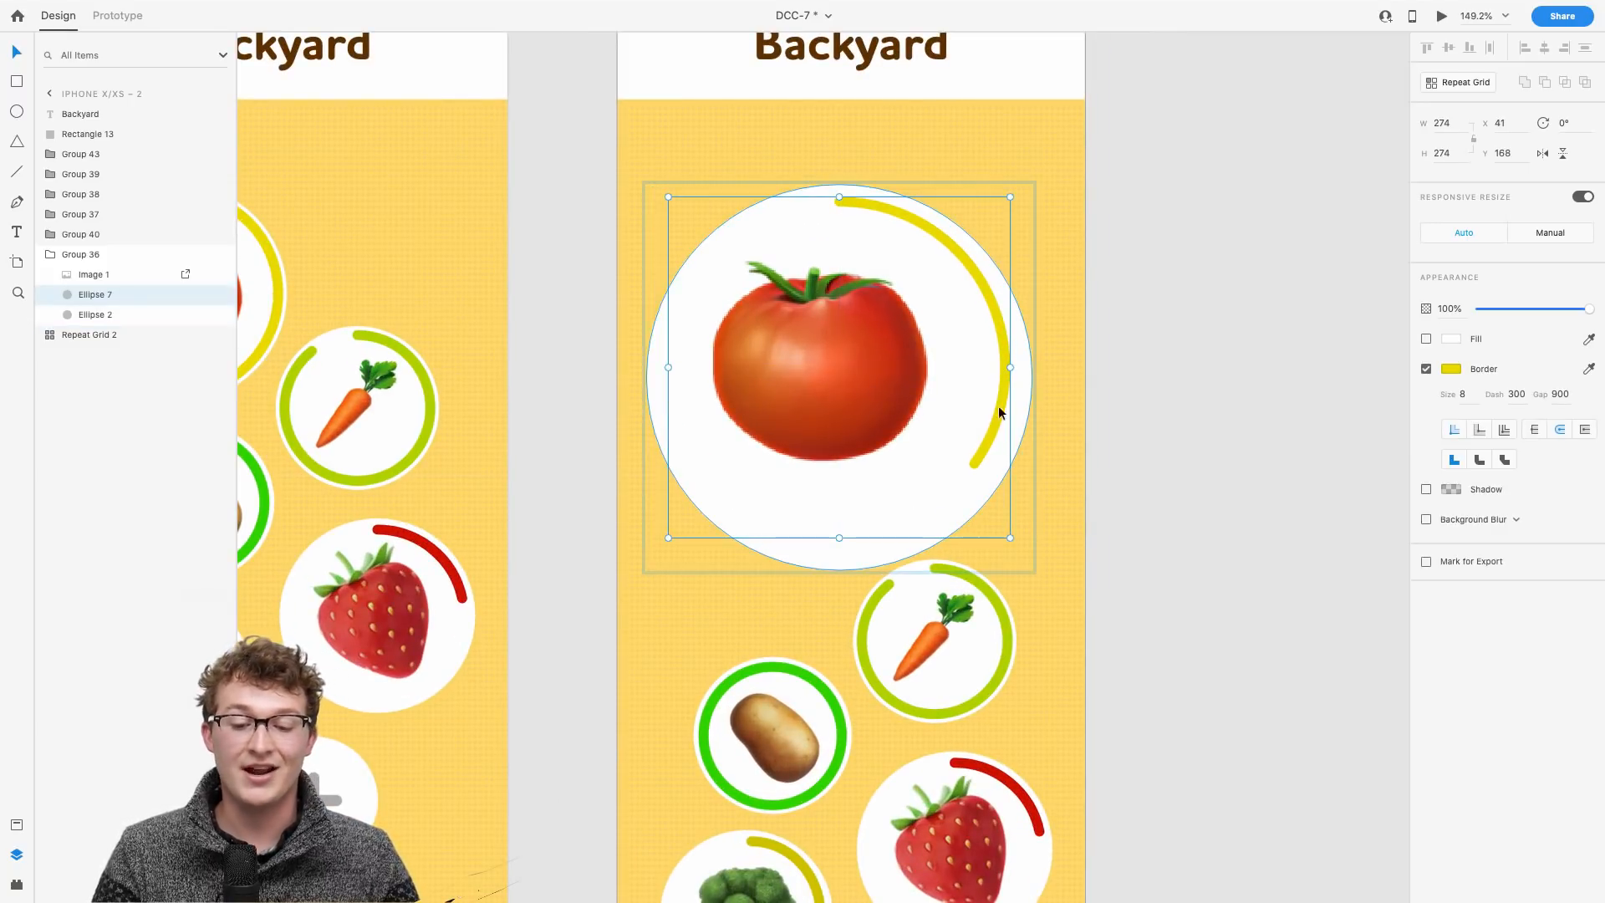
pyautogui.hotkey('ctrl', 'z')
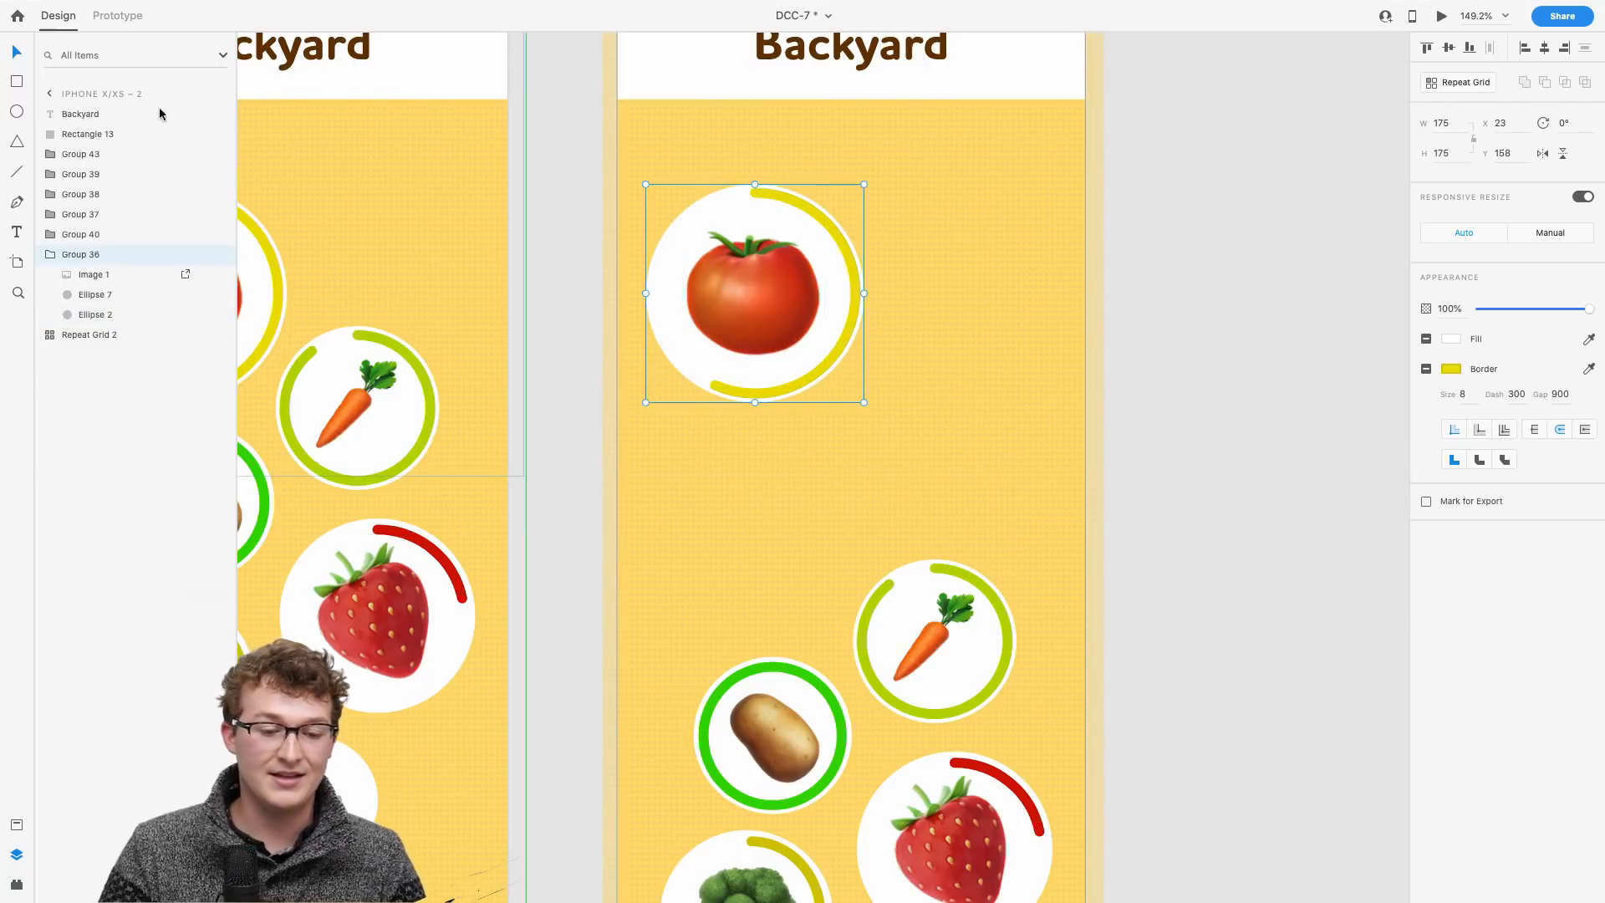
# Step: Draw a 134 × 134 white square over the tomato, round its corners to radius 67 and remove its border
pyautogui.click(18, 82)
pyautogui.moveTo(759, 293); pyautogui.dragTo(853, 372)
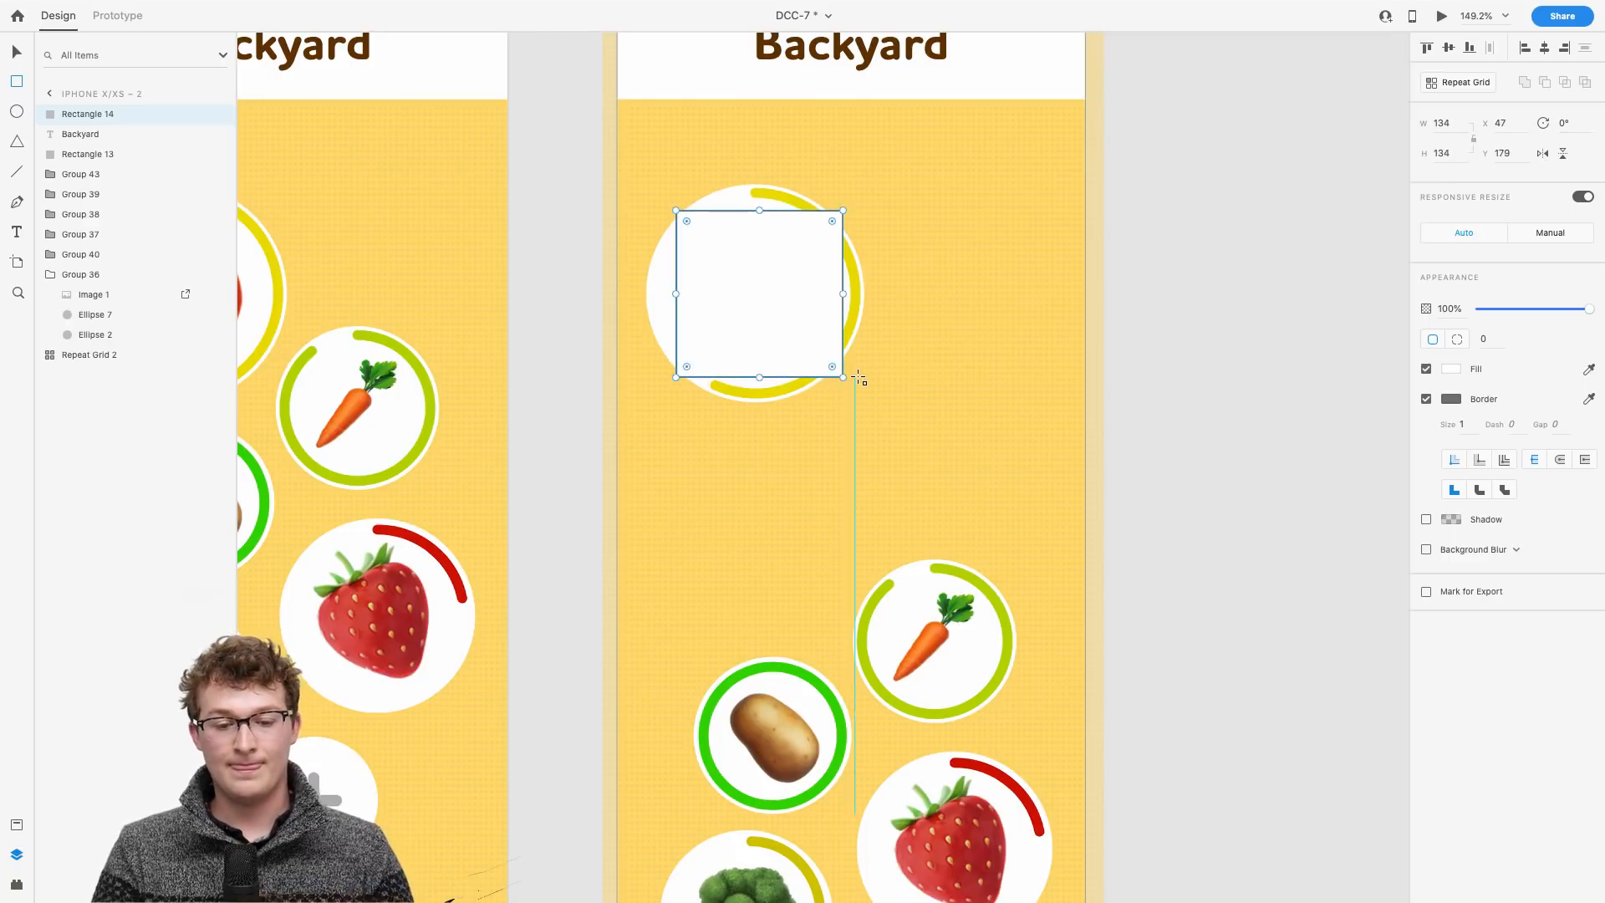
pyautogui.scroll(5, 853, 373)
pyautogui.scroll(3, 853, 293)
pyautogui.moveTo(859, 243); pyautogui.dragTo(612, 476)
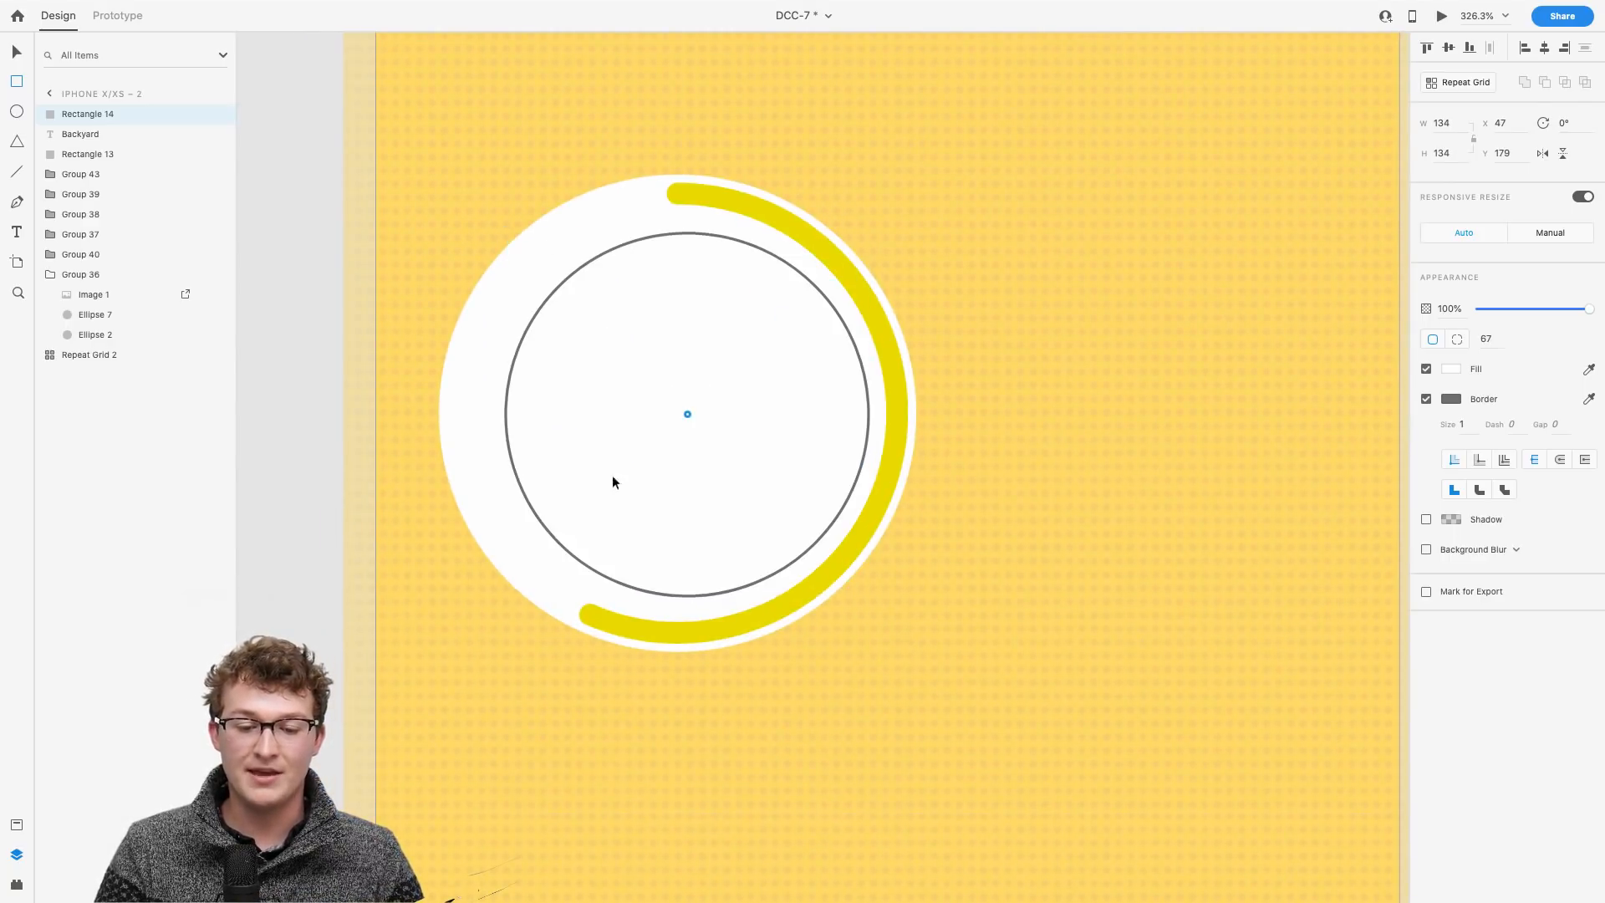
pyautogui.click(1426, 400)
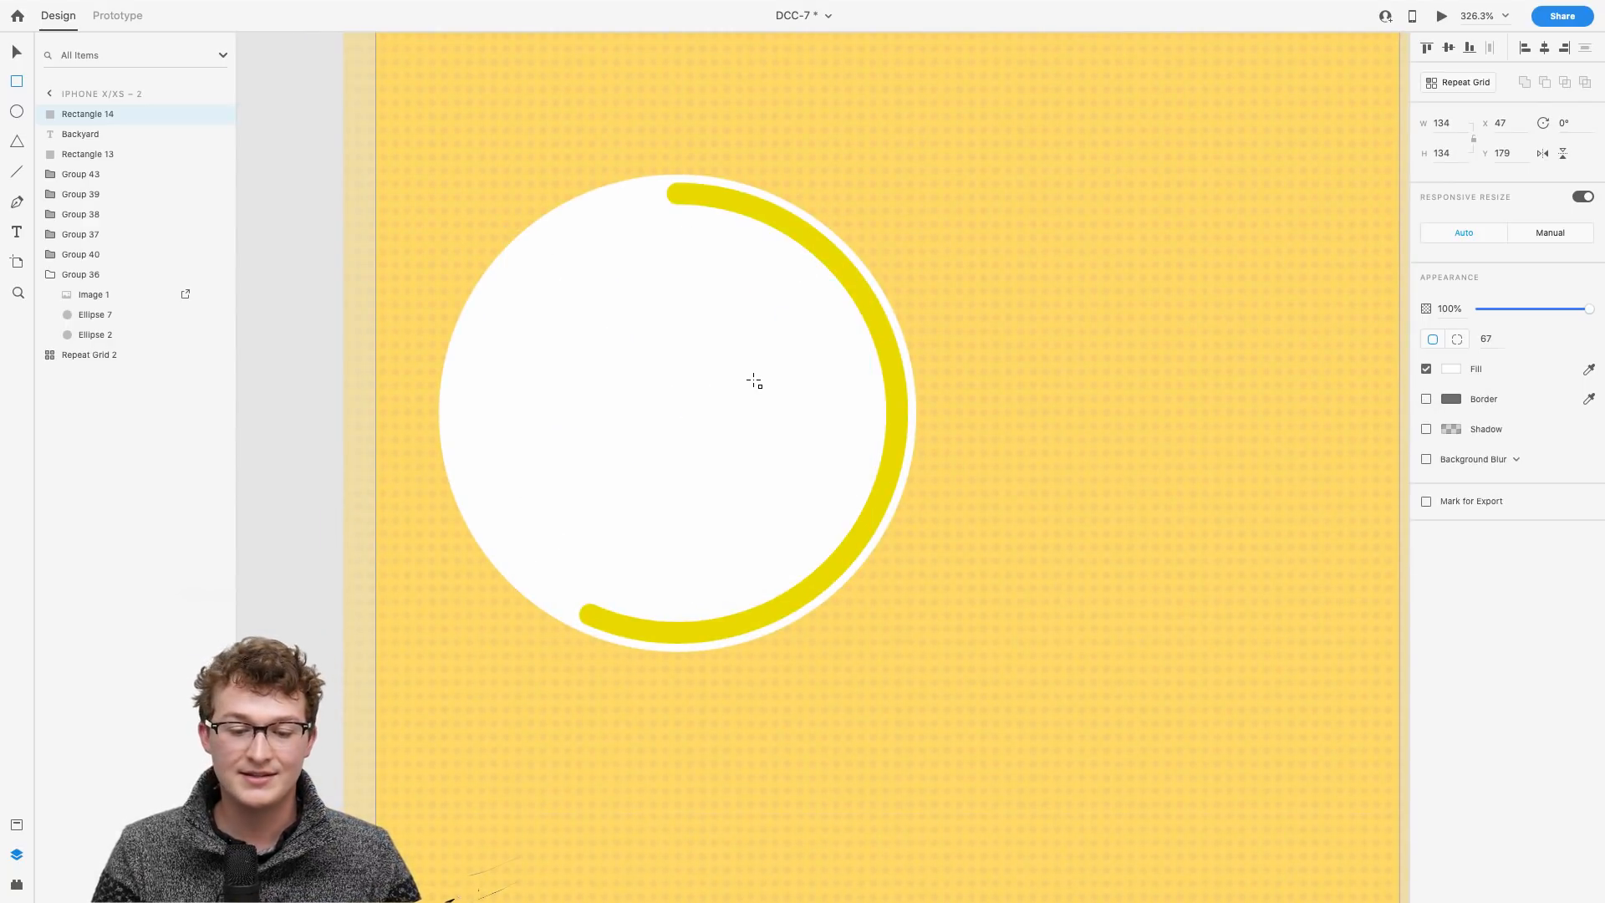
# Step: Delete the original white ellipse from the tomato group on the second artboard
pyautogui.scroll(-3, 753, 379)
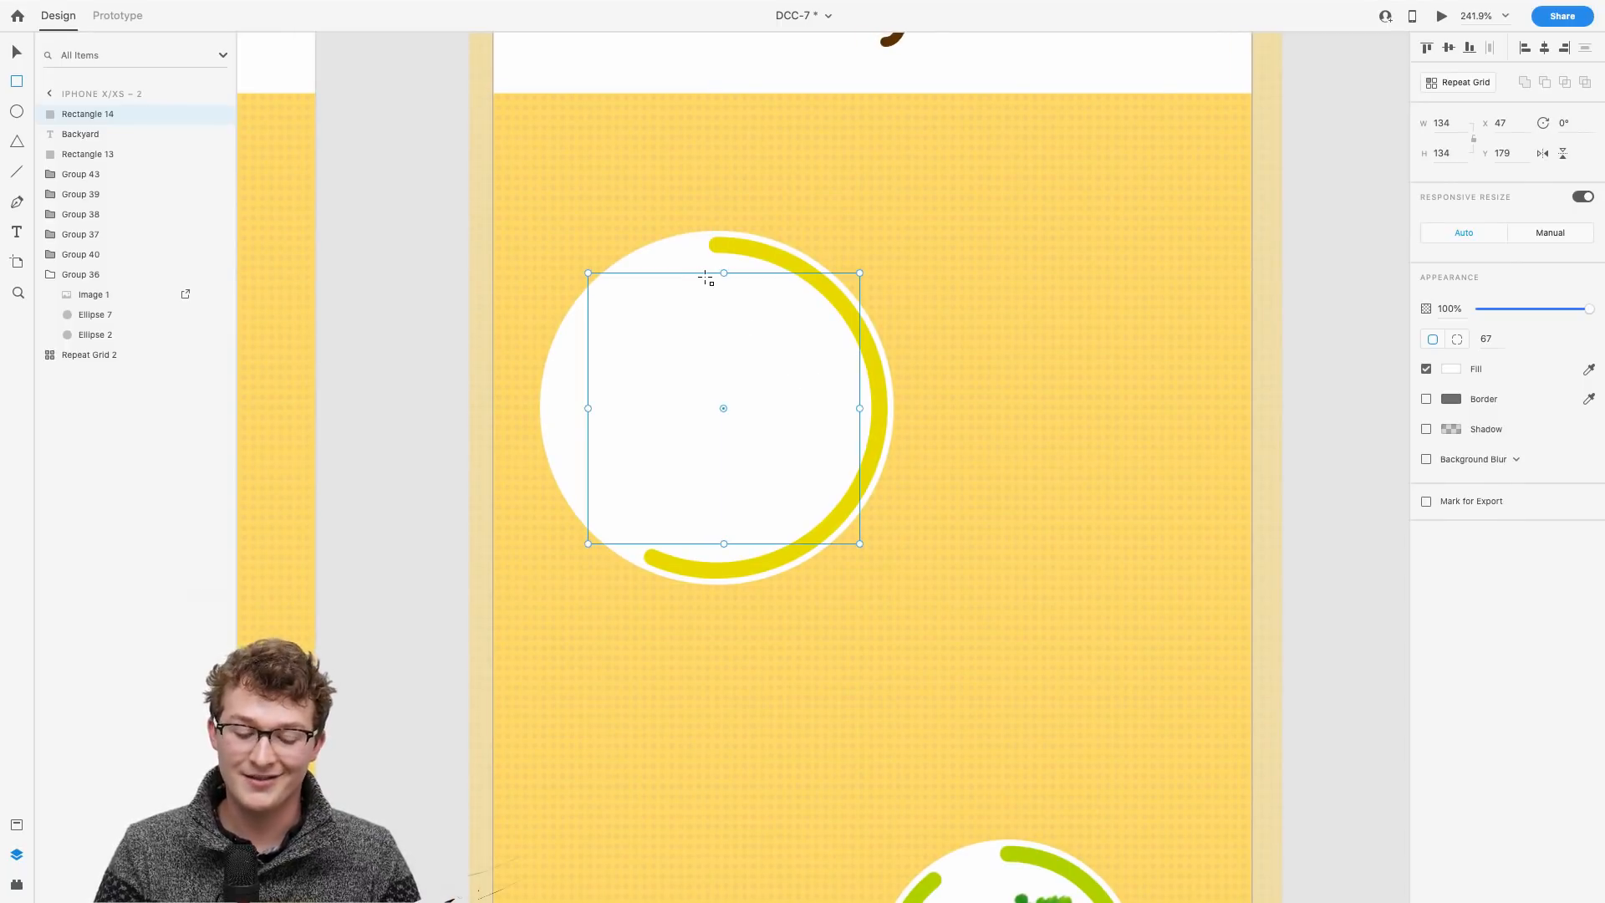
pyautogui.press('v')
pyautogui.click(685, 262)
pyautogui.doubleClick(684, 262)
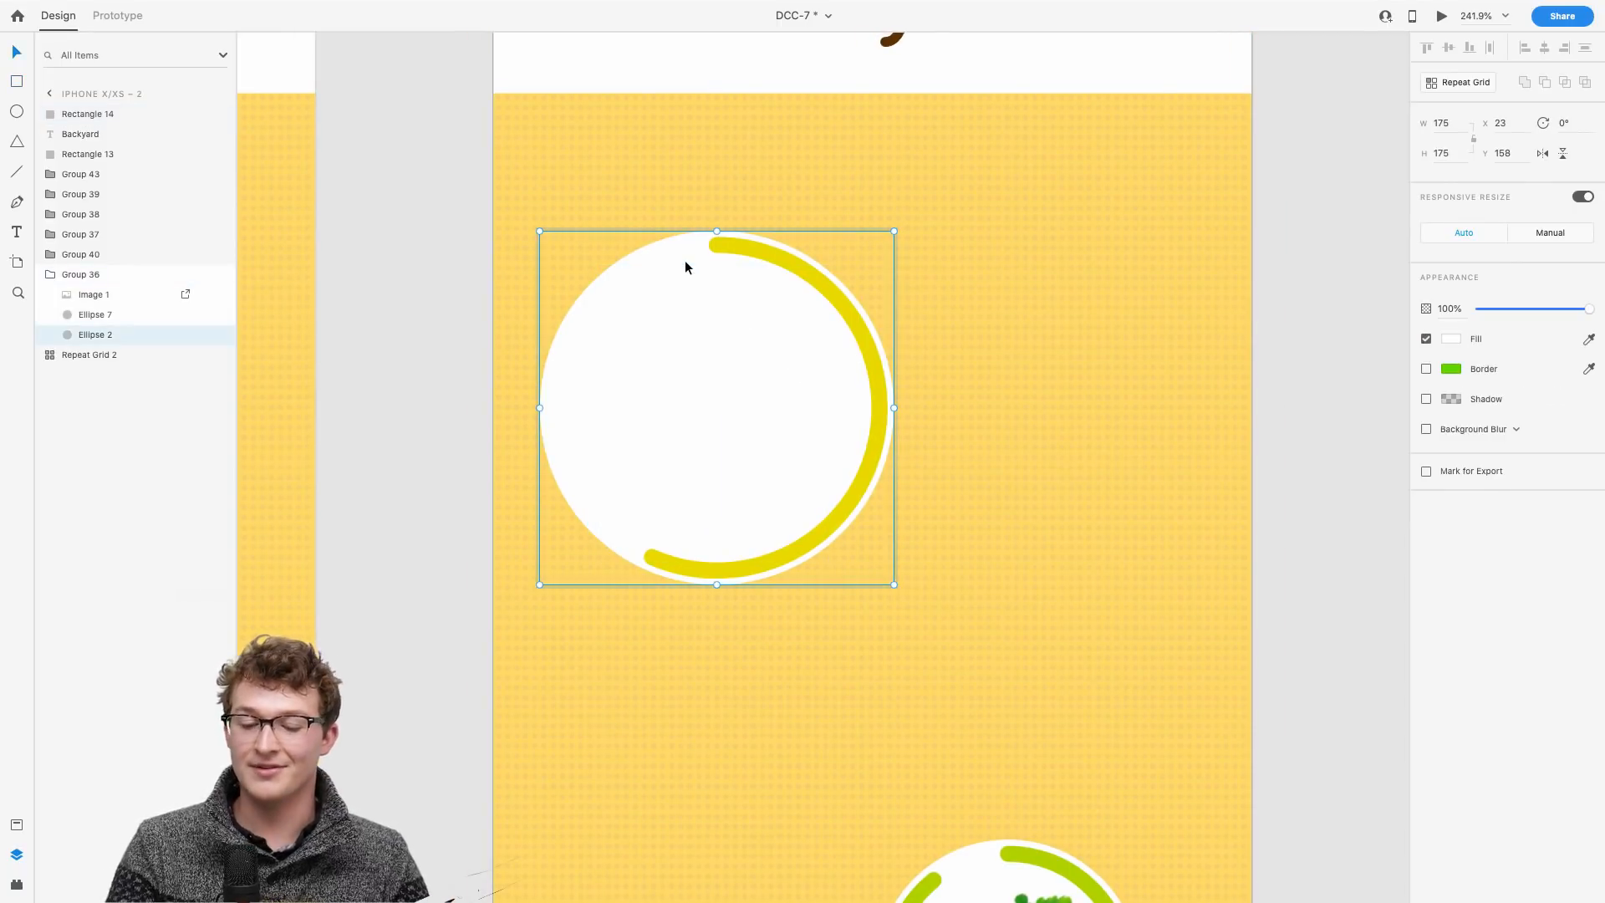
pyautogui.press('Delete')
# Step: Send the rounded white square behind the tomato group, directly above the patterned background
pyautogui.click(690, 370)
pyautogui.press('super+shift+bracketleft')
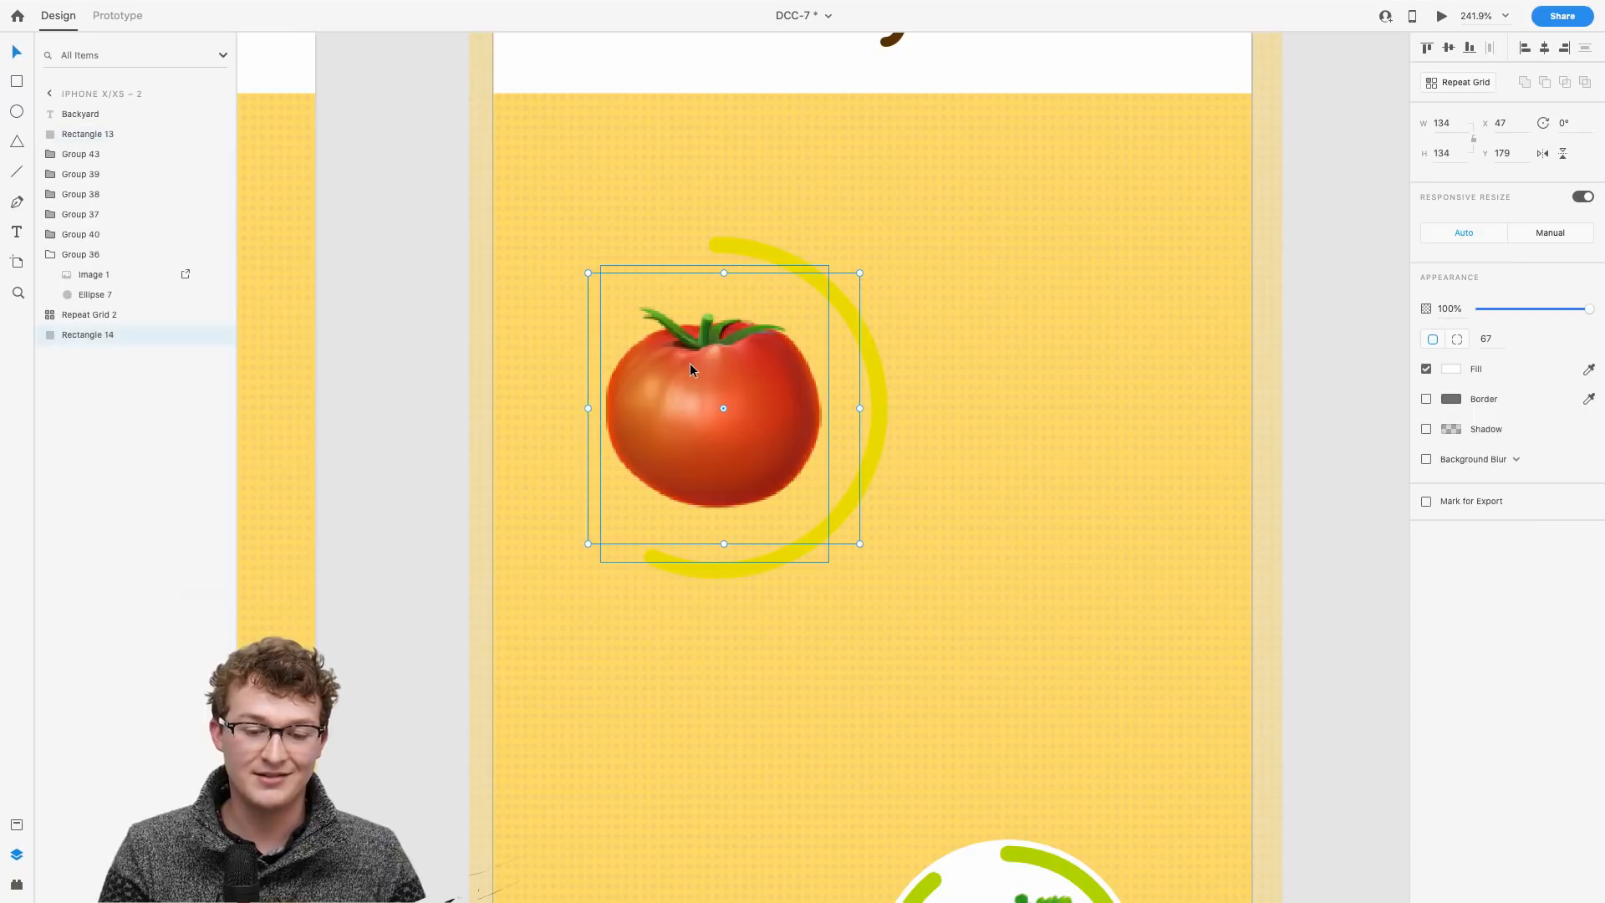
pyautogui.press('super+bracketright')
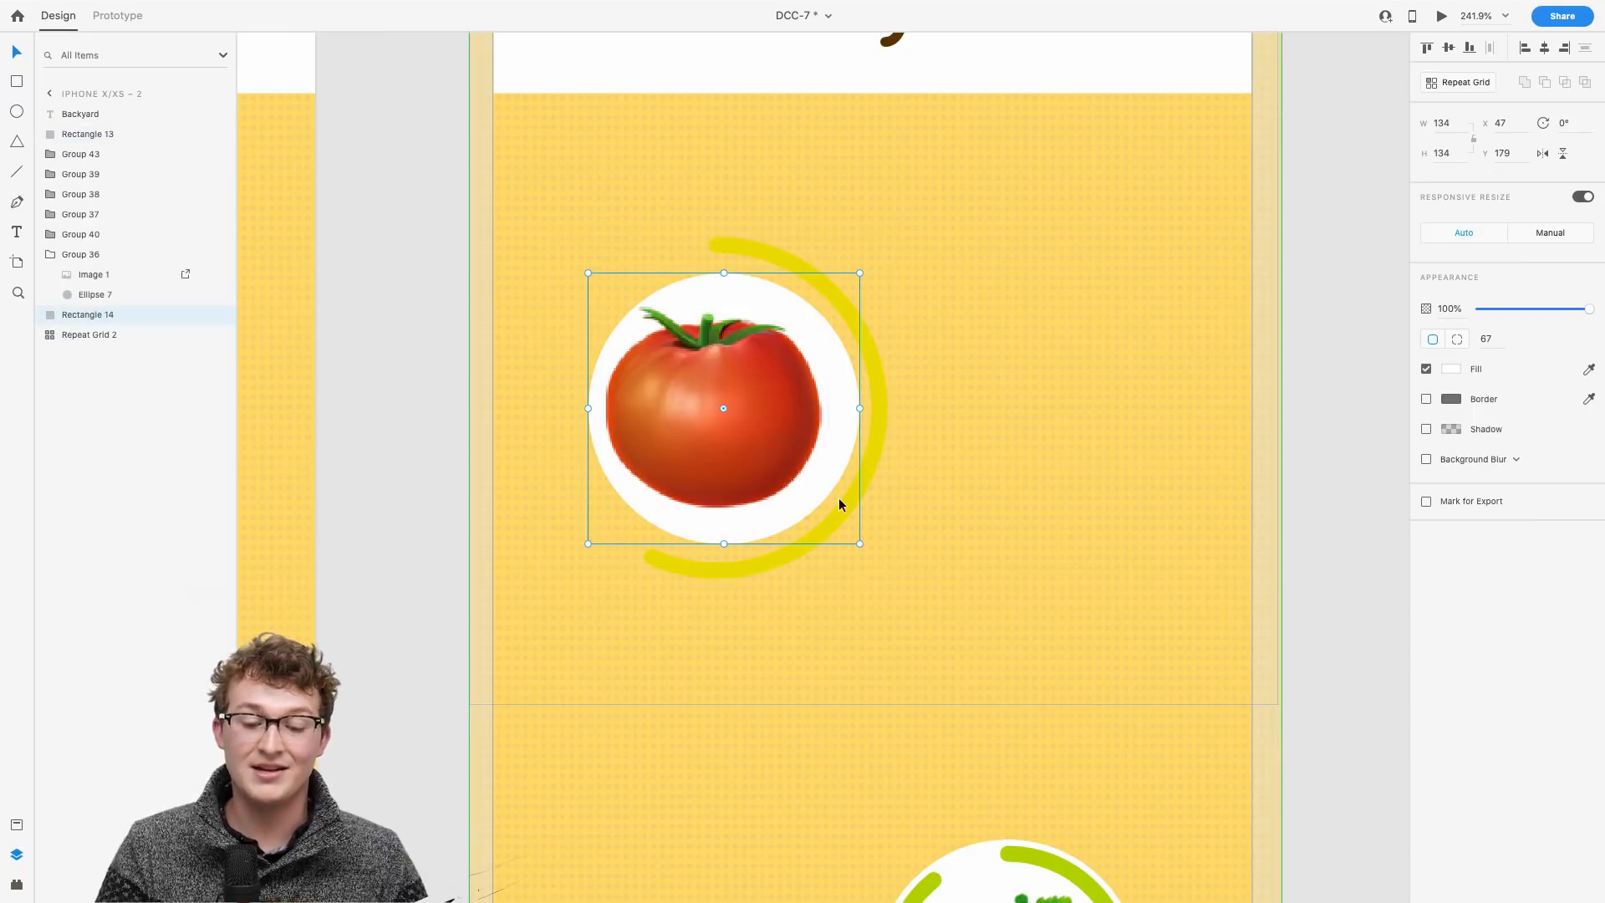
# Step: Enlarge the rounded white square to 182 × 182 and position it at X 21, Y 155 behind the tomato ring
pyautogui.moveTo(860, 542); pyautogui.dragTo(907, 593)
pyautogui.moveTo(776, 361); pyautogui.dragTo(632, 539)
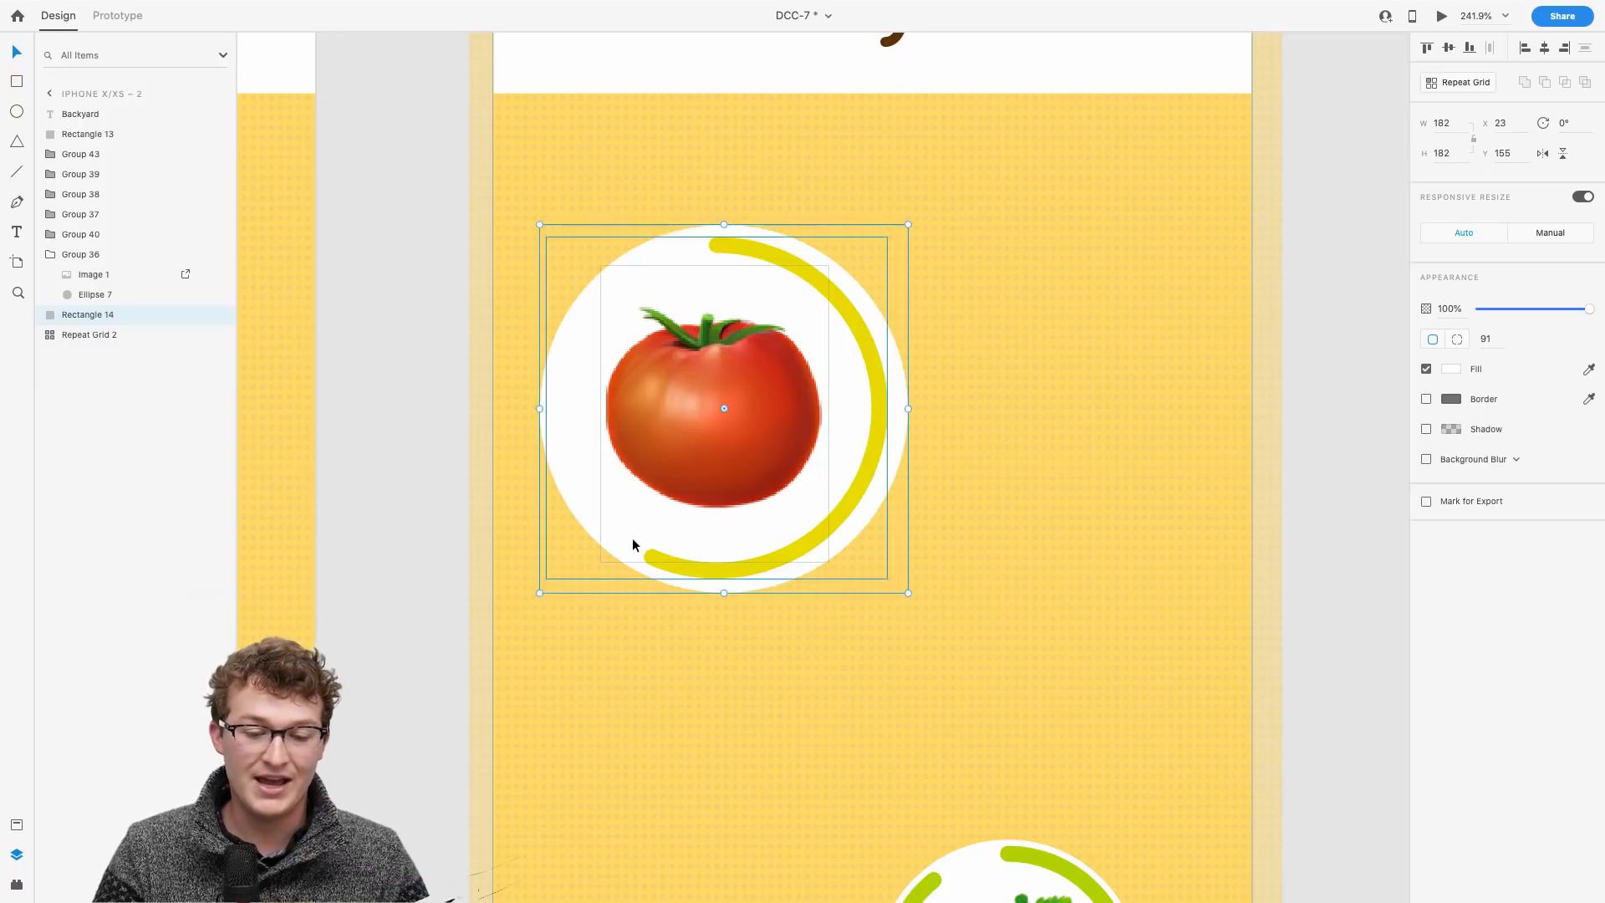
pyautogui.scroll(-3, 632, 538)
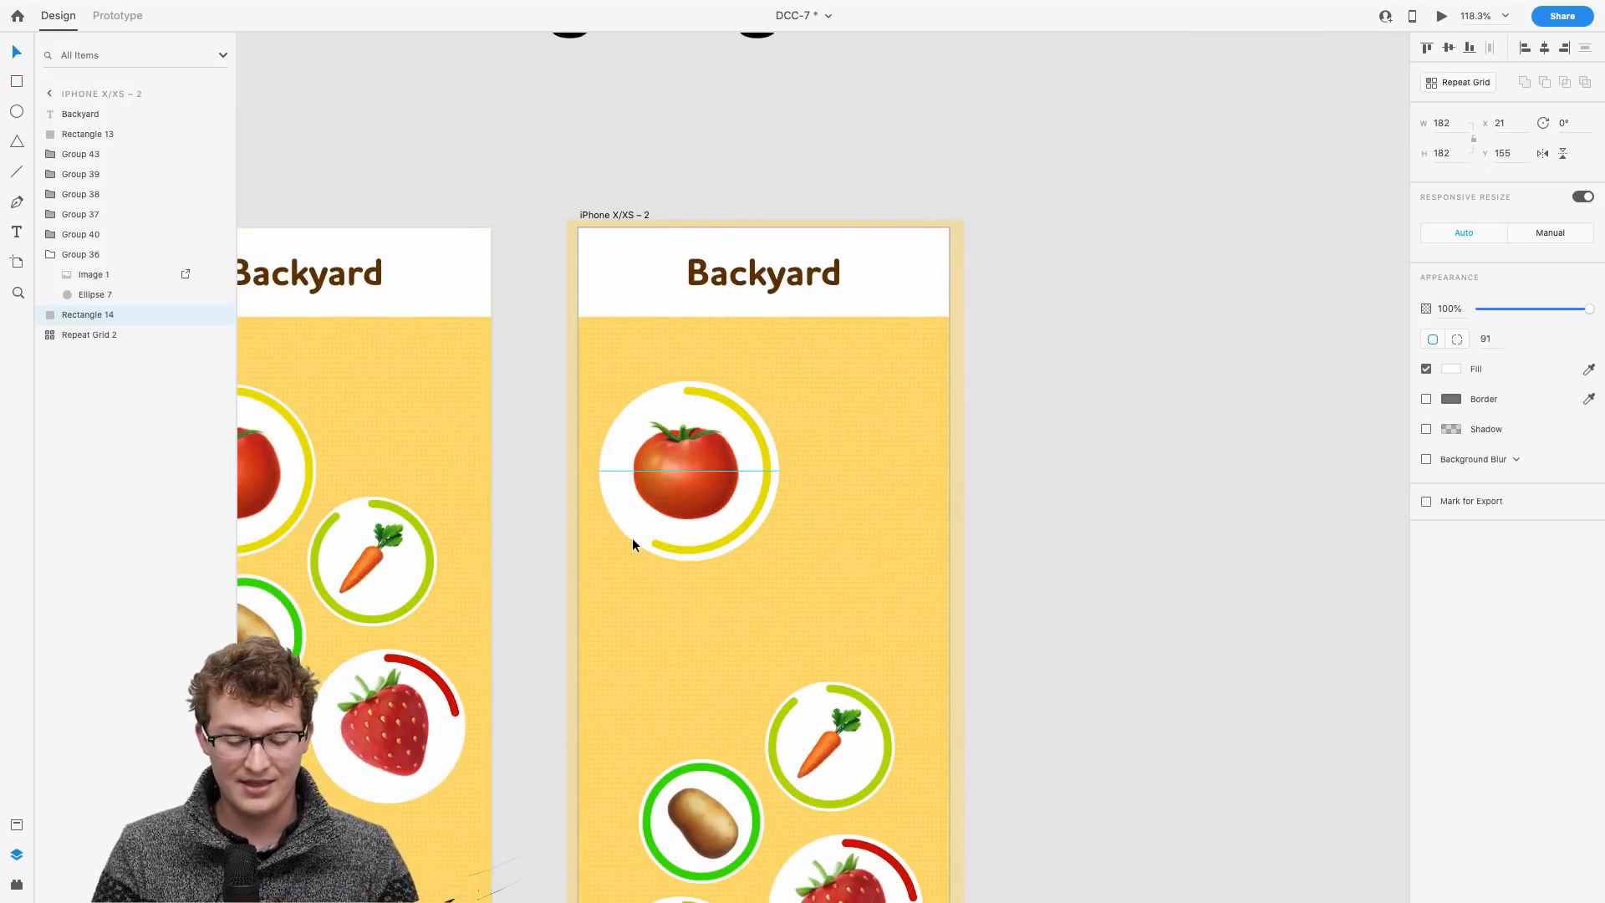
# Step: Replace the first artboard's tomato with a copy of the second artboard's tomato group and its rounded white square
pyautogui.press('Escape')
pyautogui.click(720, 470)
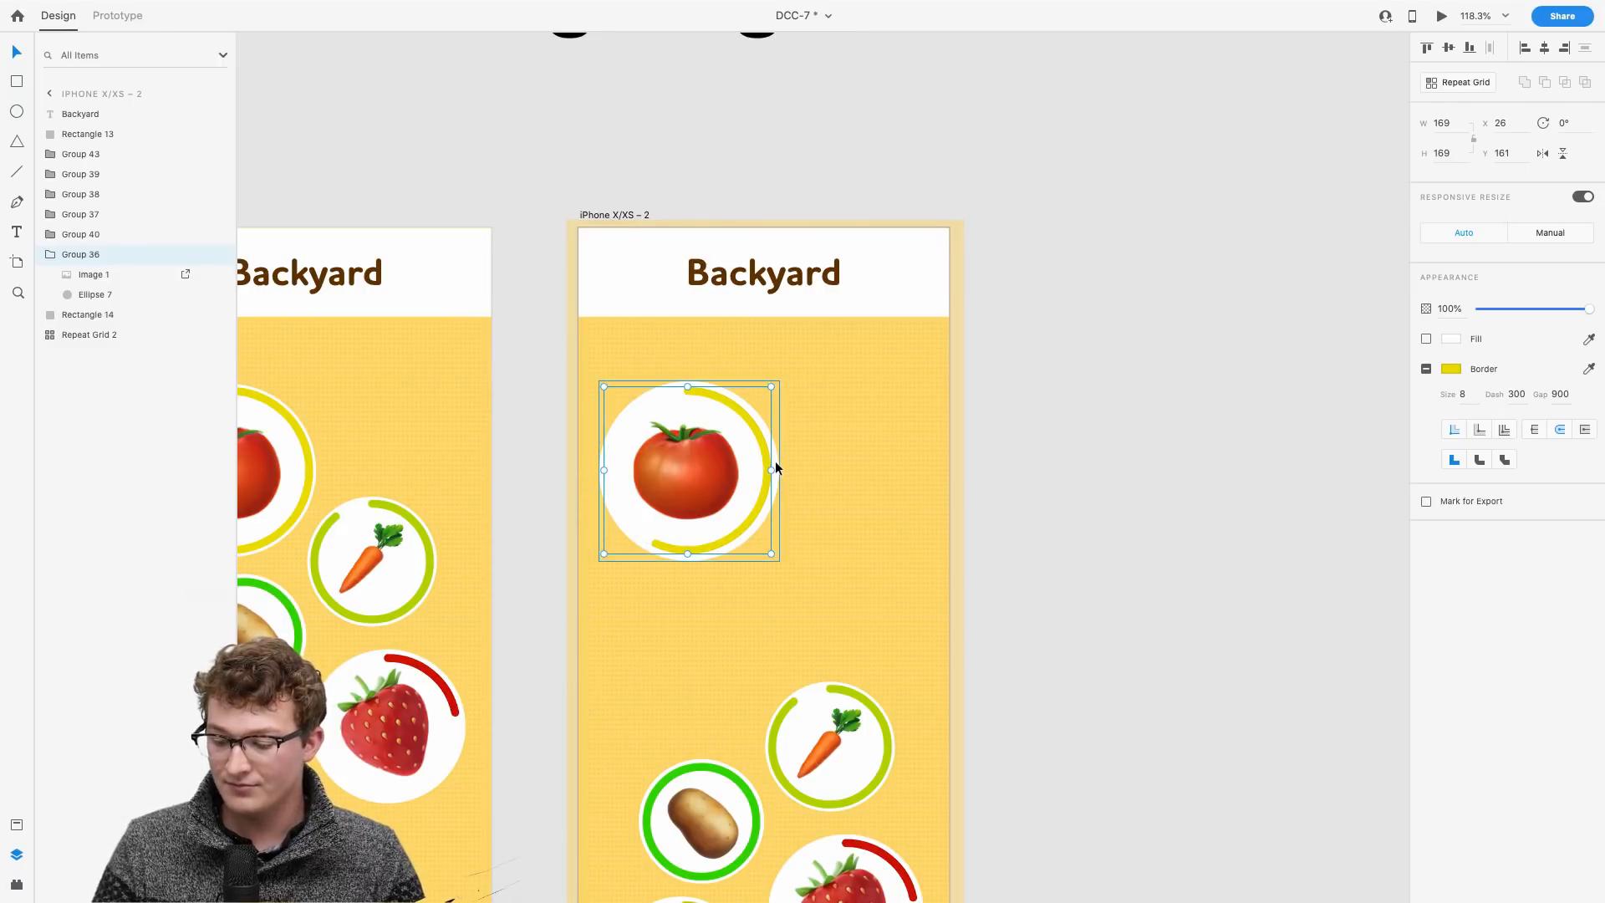
pyautogui.hscroll(-2, 795, 456)
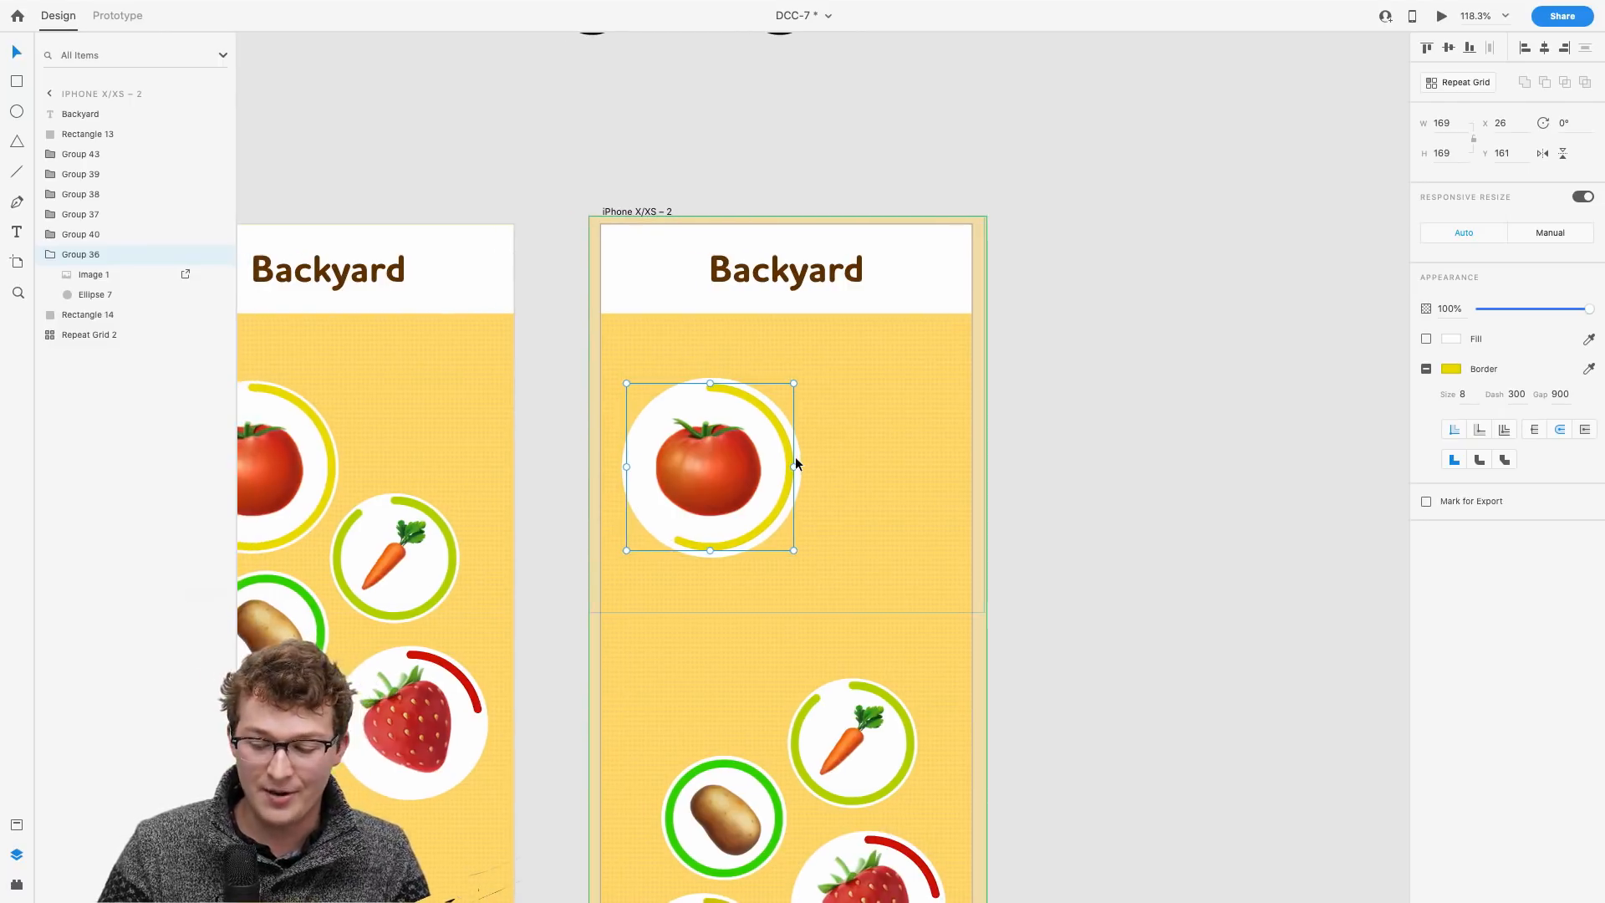
pyautogui.scroll(-1, 795, 456)
pyautogui.hscroll(-4, 795, 456)
pyautogui.scroll(-2, 795, 456)
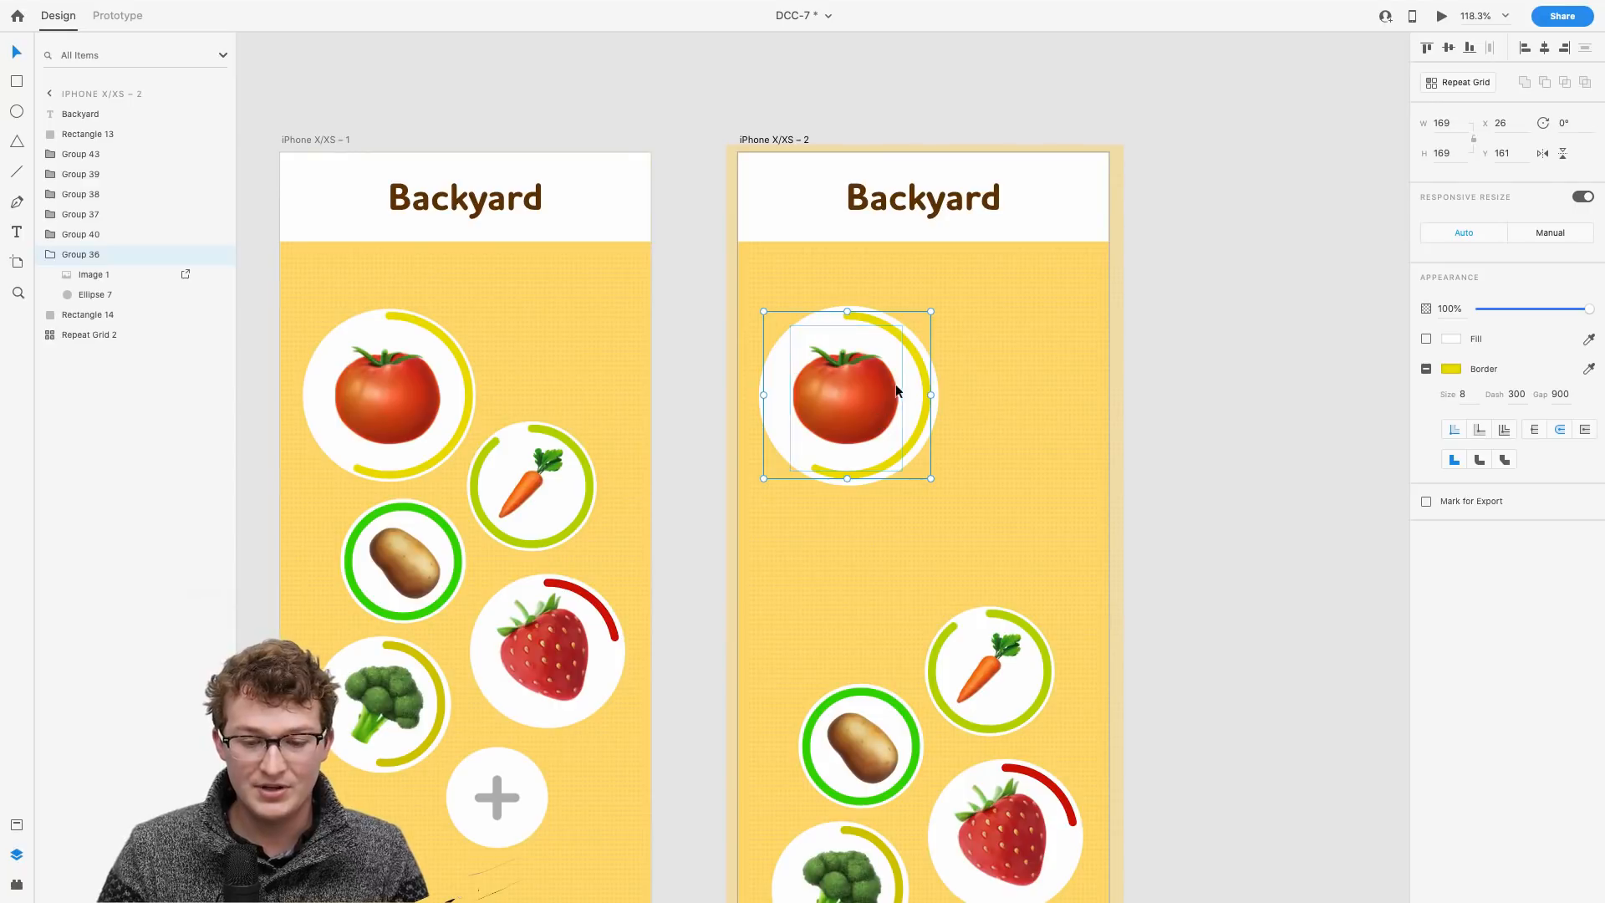
pyautogui.keyDown('shift'); pyautogui.click(936, 383); pyautogui.keyUp('shift')
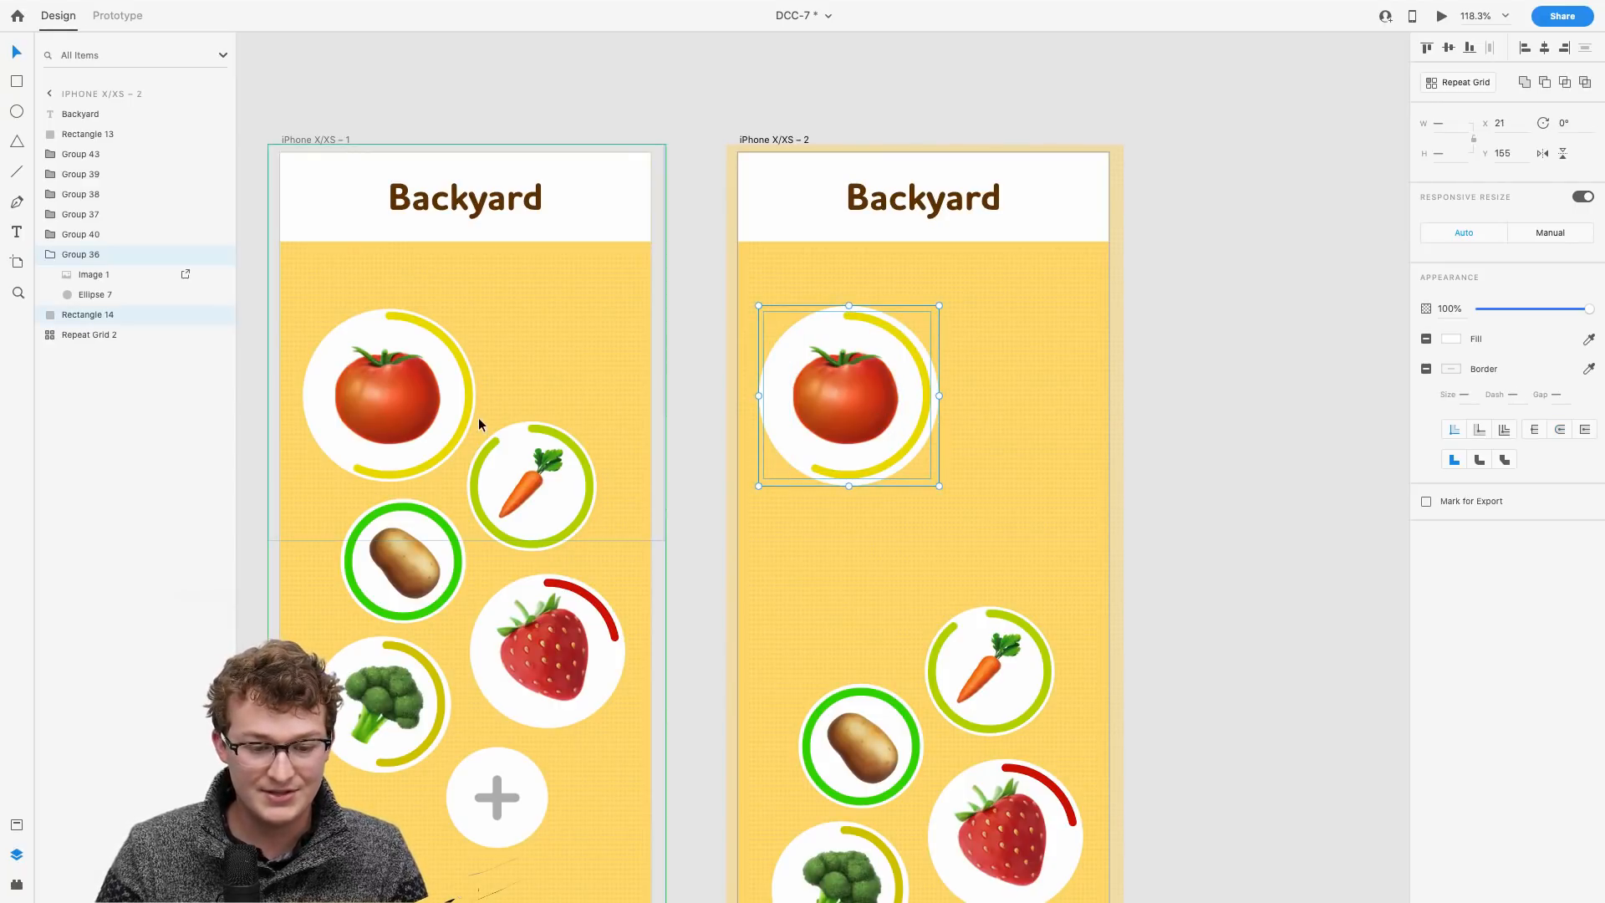
pyautogui.click(413, 394)
pyautogui.hscroll(-3, 413, 394)
pyautogui.scroll(1, 413, 395)
pyautogui.press('Delete')
pyautogui.hotkey('ctrl', 'z')
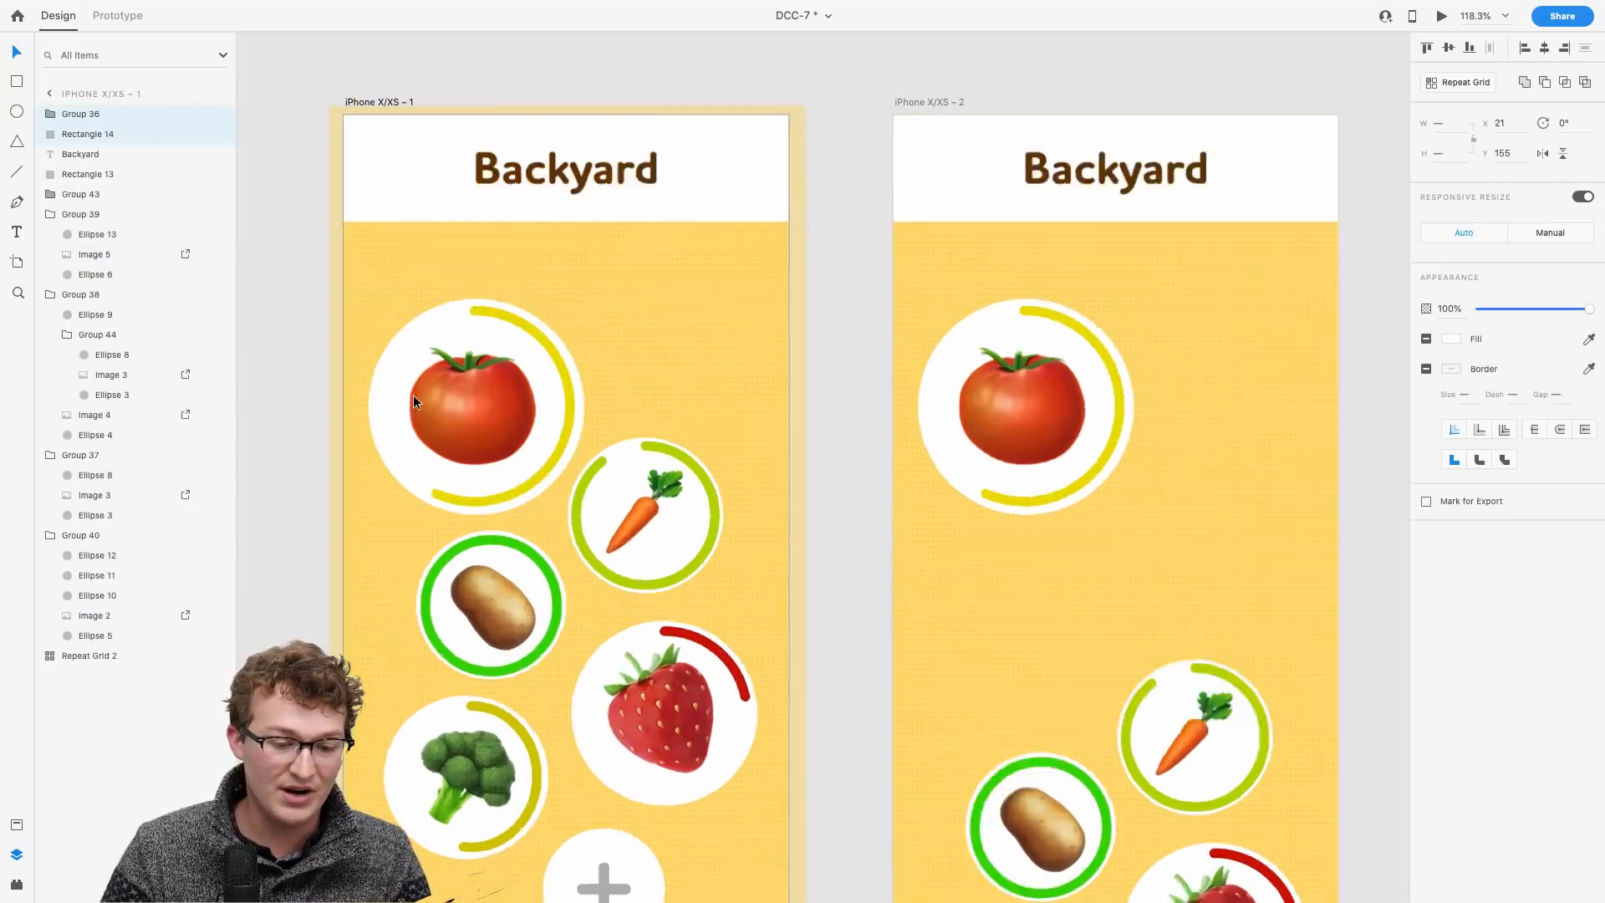
# Step: Enlarge the rounded white square behind the second artboard's tomato to 328 × 270 and set its corner radius to 12
pyautogui.scroll(5, 413, 402)
pyautogui.hscroll(5, 661, 359)
pyautogui.scroll(-2, 940, 410)
pyautogui.hscroll(5, 939, 404)
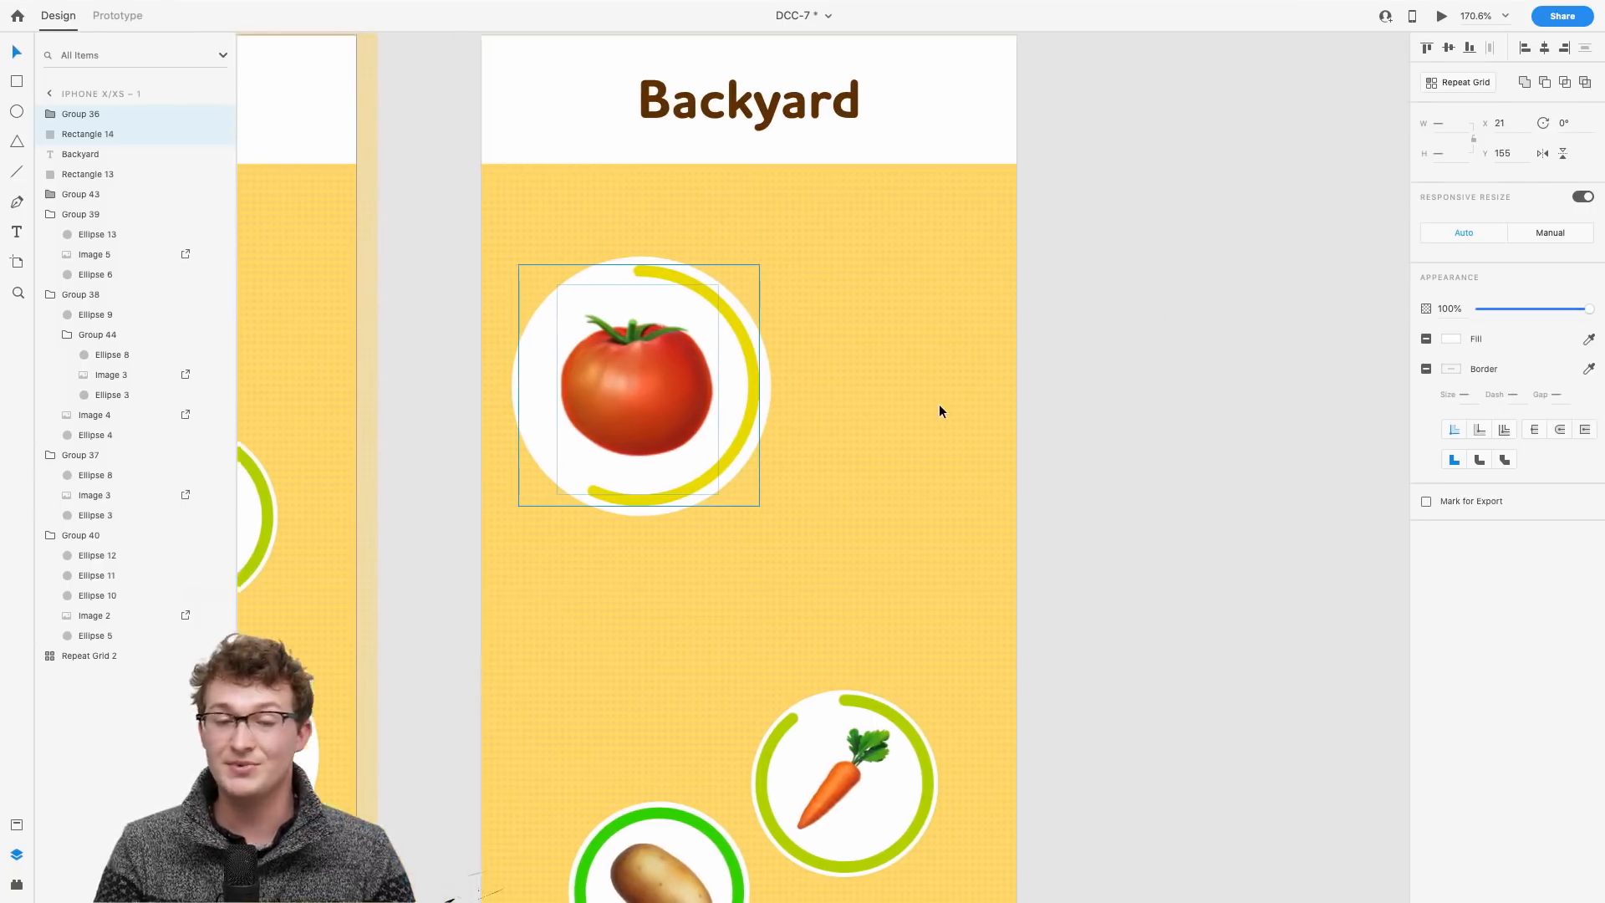
pyautogui.scroll(-1, 596, 363)
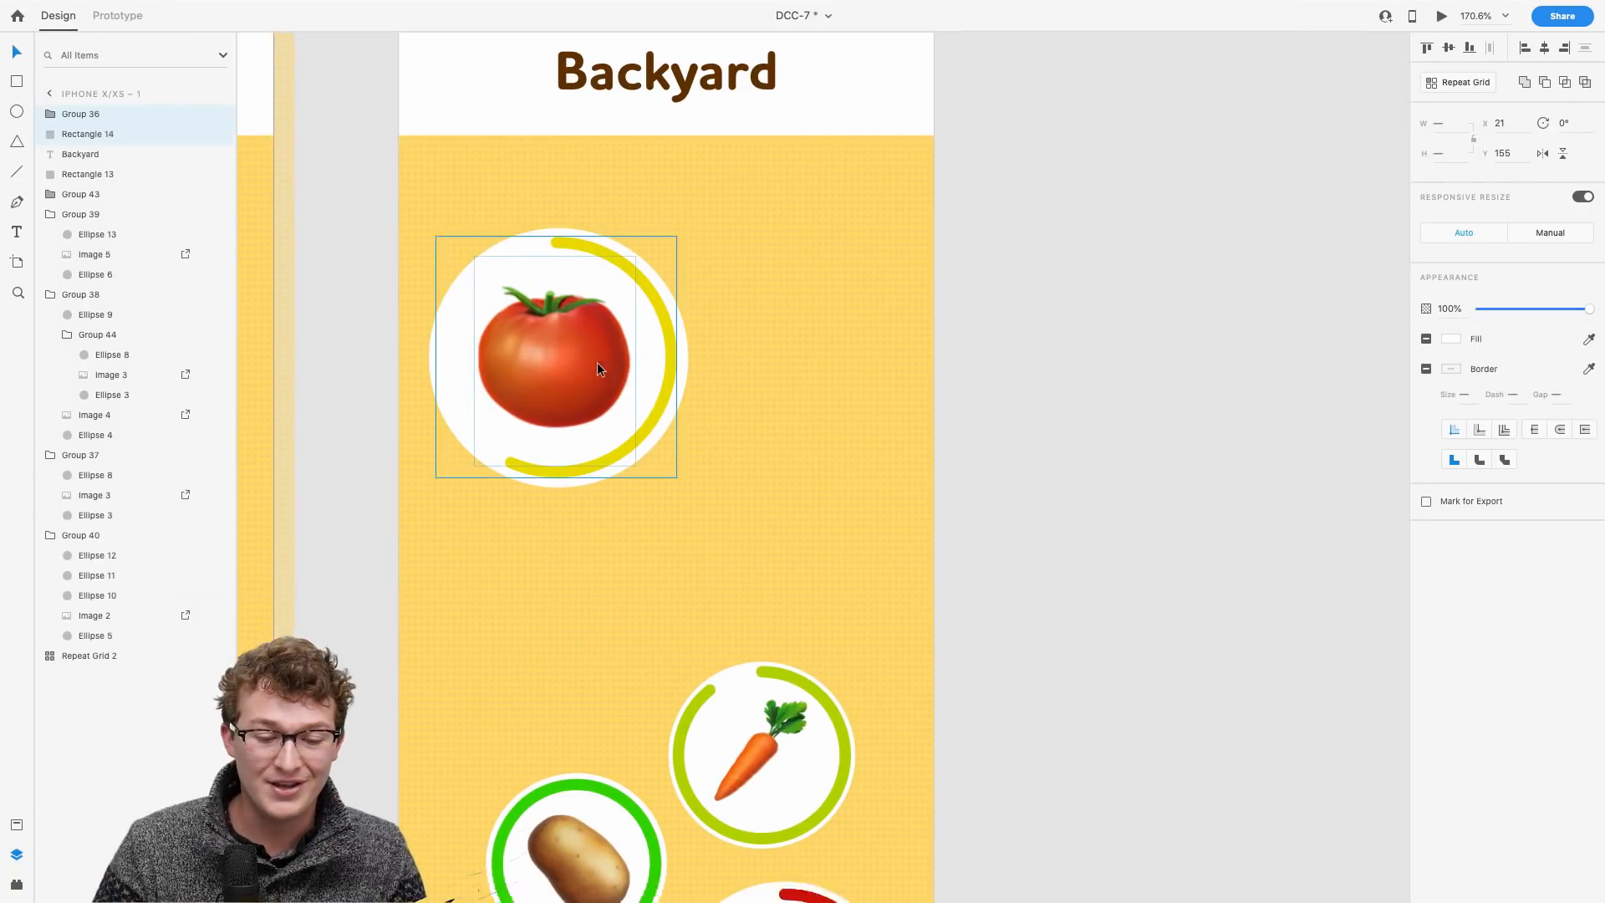
pyautogui.scroll(-3, 597, 363)
pyautogui.click(598, 363)
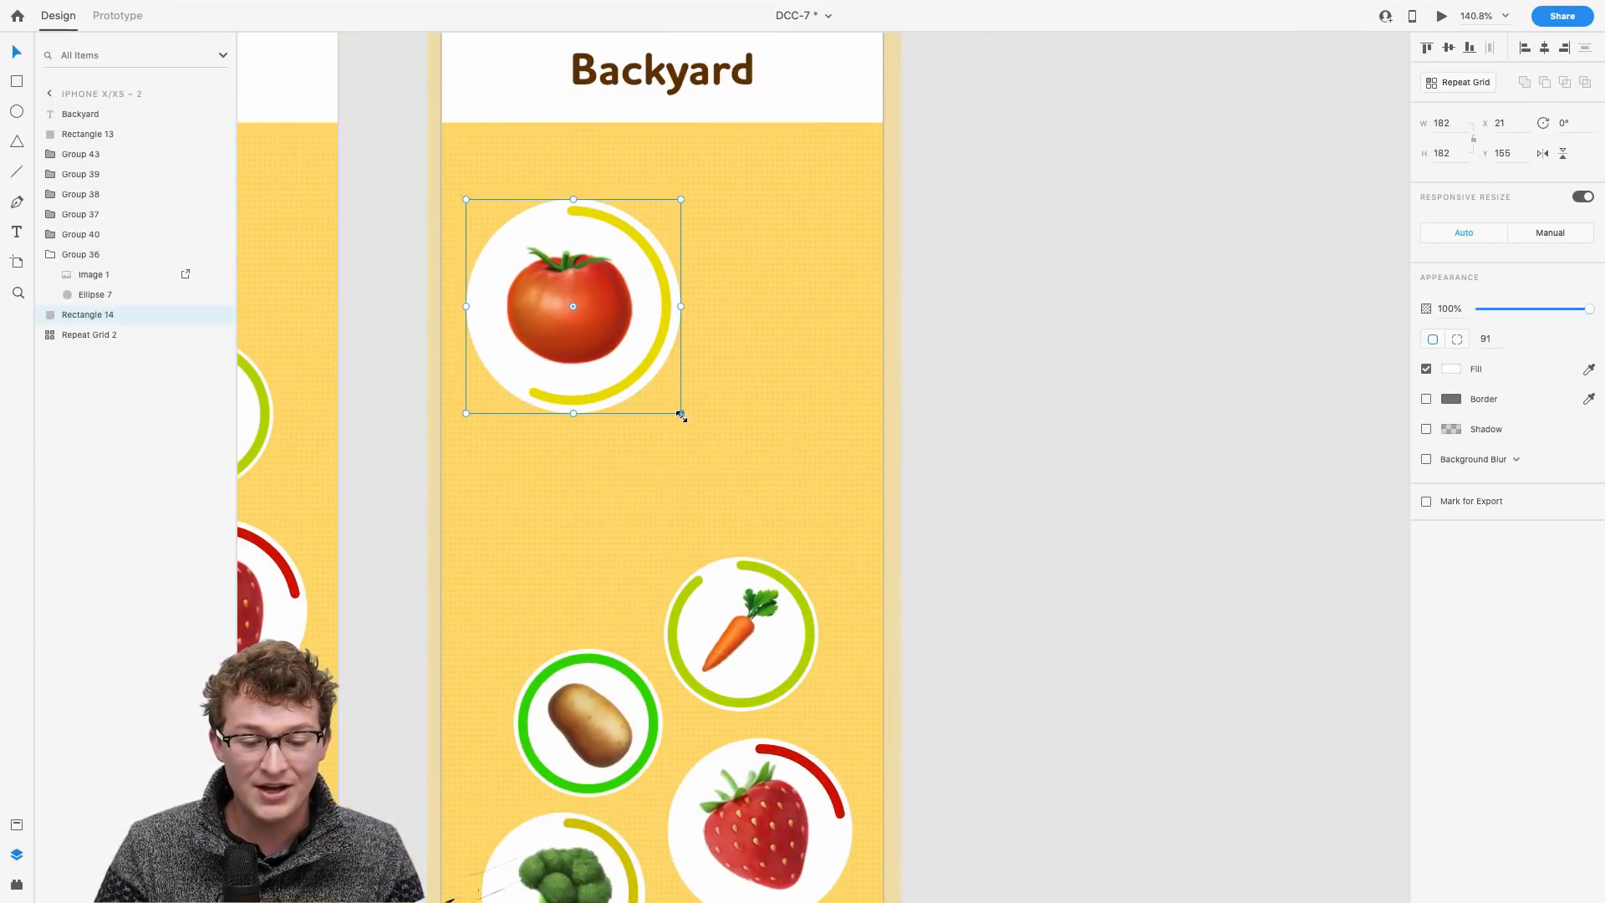
pyautogui.moveTo(681, 413); pyautogui.dragTo(852, 517)
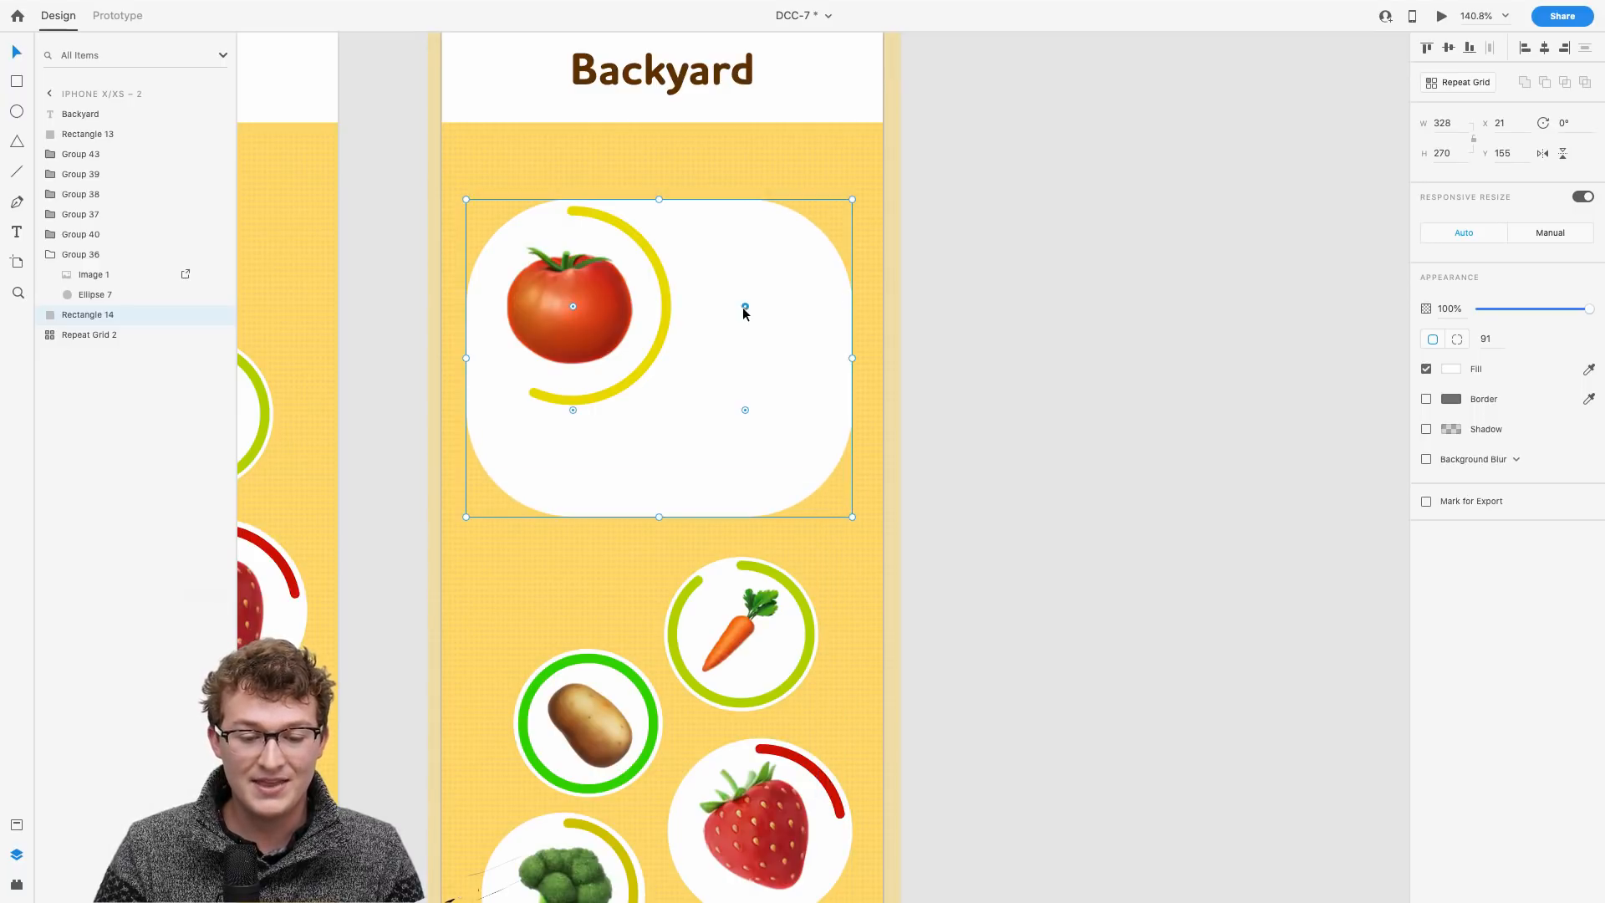
pyautogui.moveTo(745, 305); pyautogui.dragTo(841, 212)
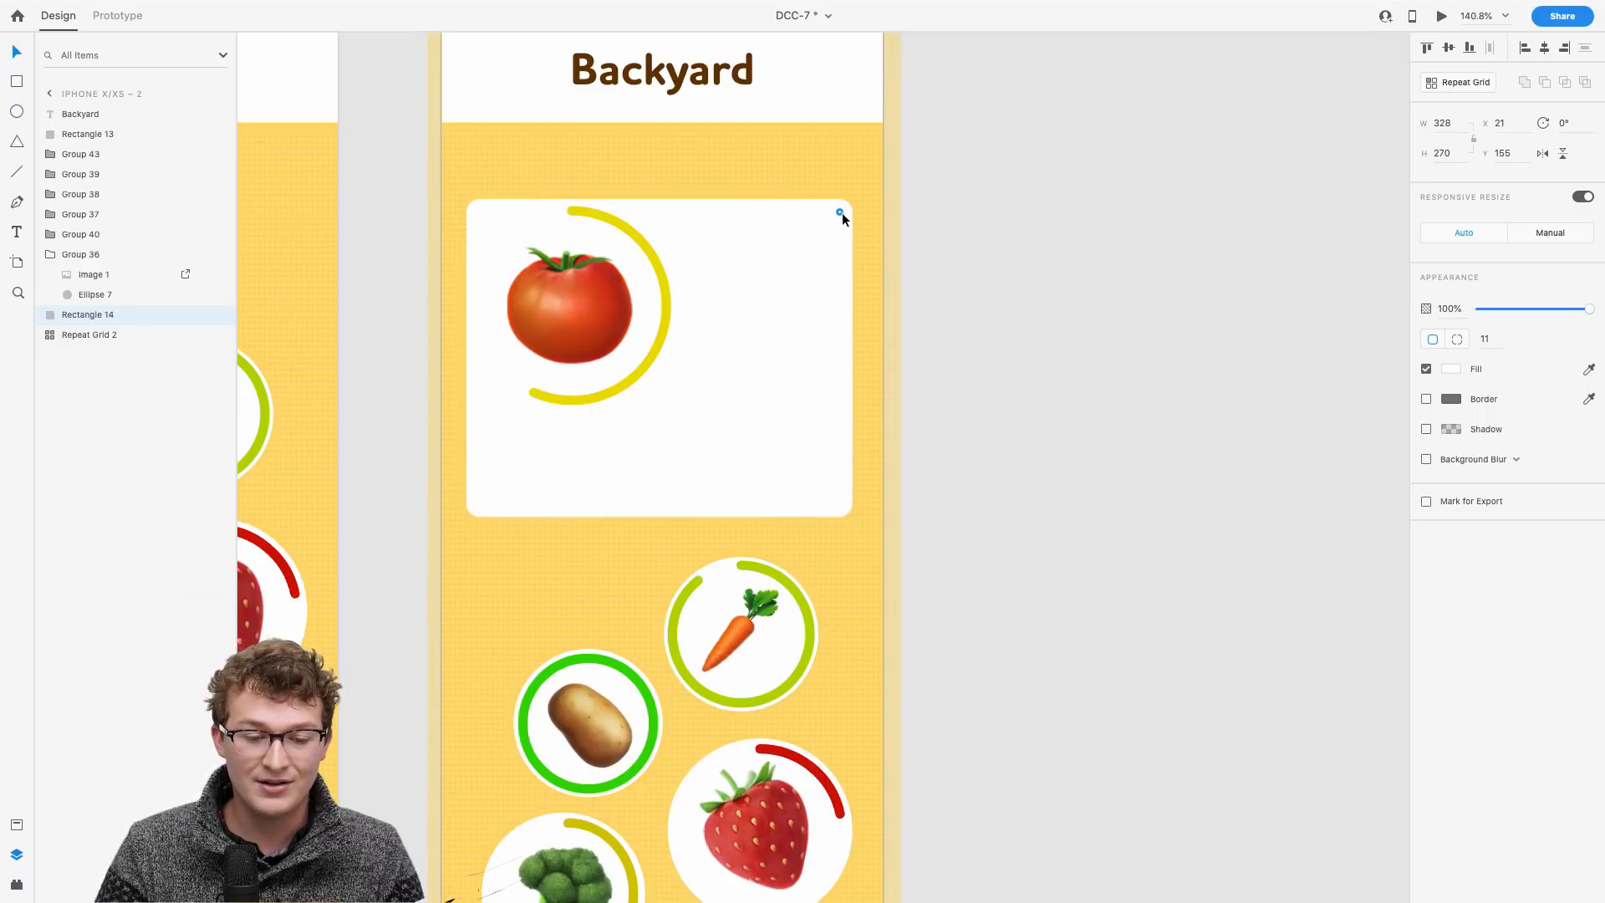
# Step: Shrink the tomato group to 115 × 115 at X 41, Y 175 and set its ring's dash to 200
pyautogui.click(589, 308)
pyautogui.moveTo(668, 405); pyautogui.dragTo(606, 341)
pyautogui.click(662, 330)
pyautogui.click(597, 303)
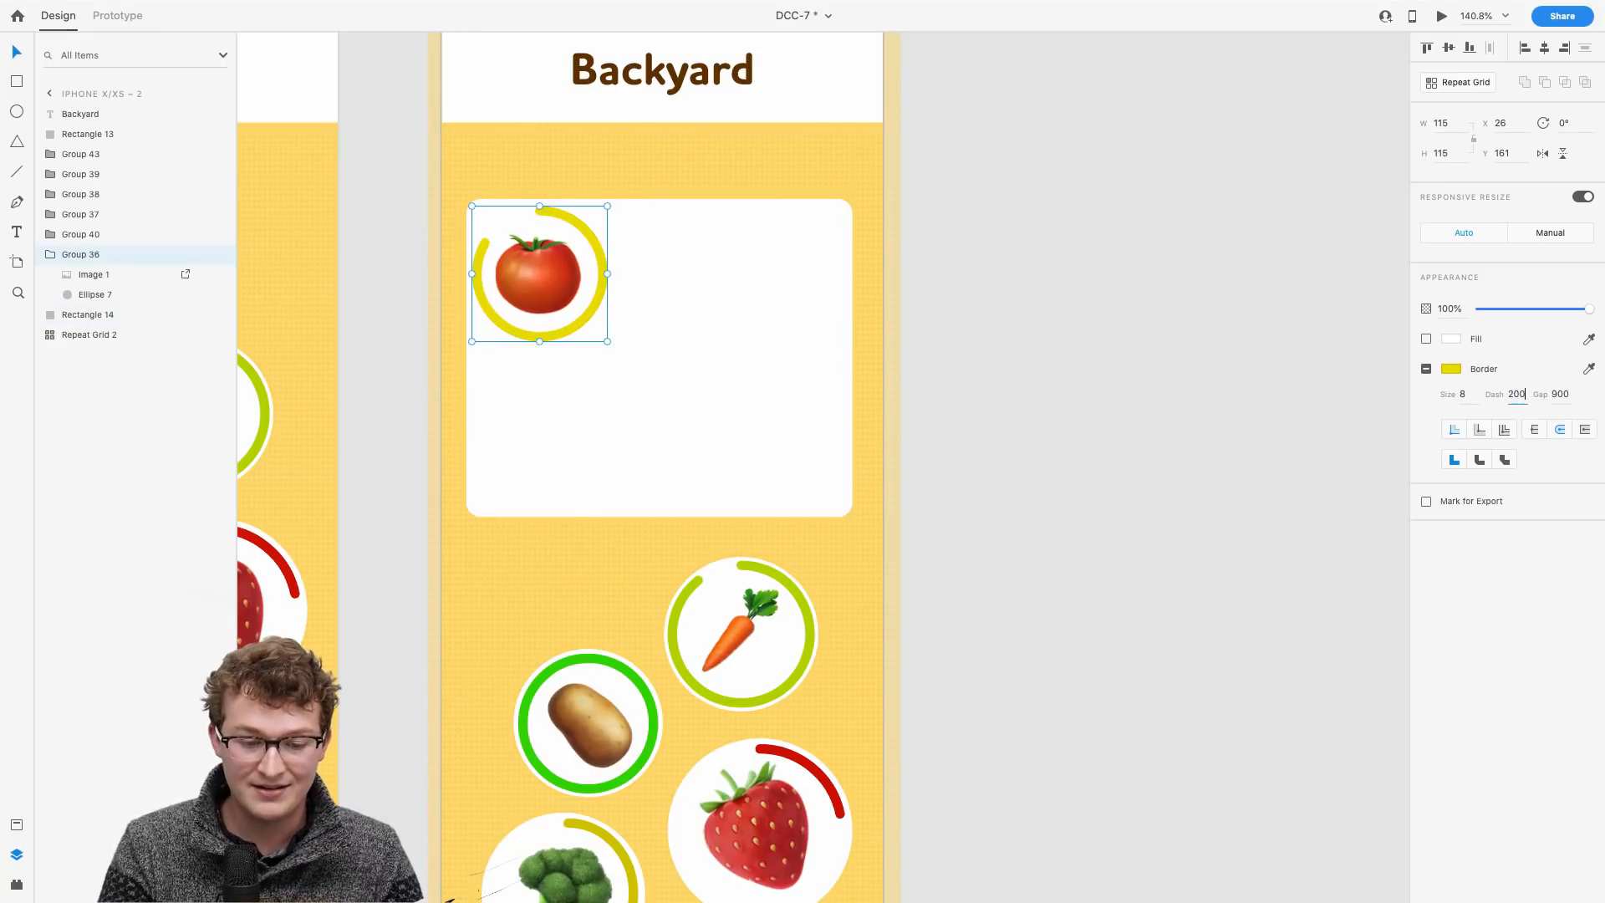
pyautogui.press('Return')
pyautogui.hscroll(-2, 620, 508)
pyautogui.scroll(1, 621, 508)
pyautogui.moveTo(621, 317); pyautogui.dragTo(639, 331)
# Step: Place a copy of the large Tomatoes text on the white card below the tomato and reduce it to size 41
pyautogui.scroll(-5, 638, 332)
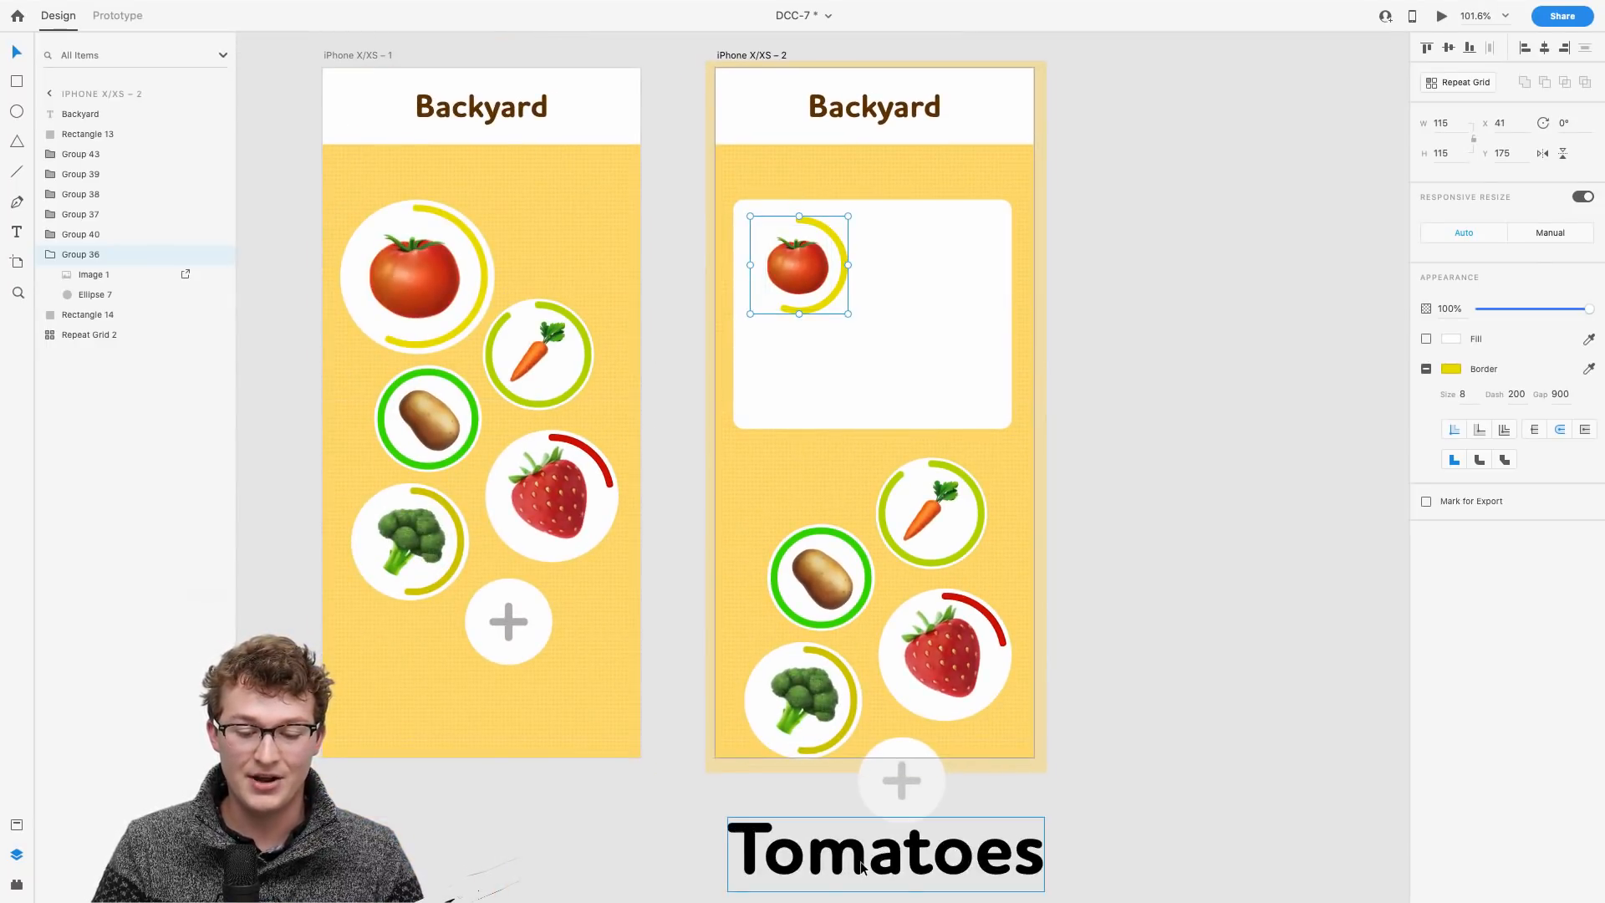
pyautogui.moveTo(861, 868); pyautogui.dragTo(913, 259)
pyautogui.scroll(5, 897, 276)
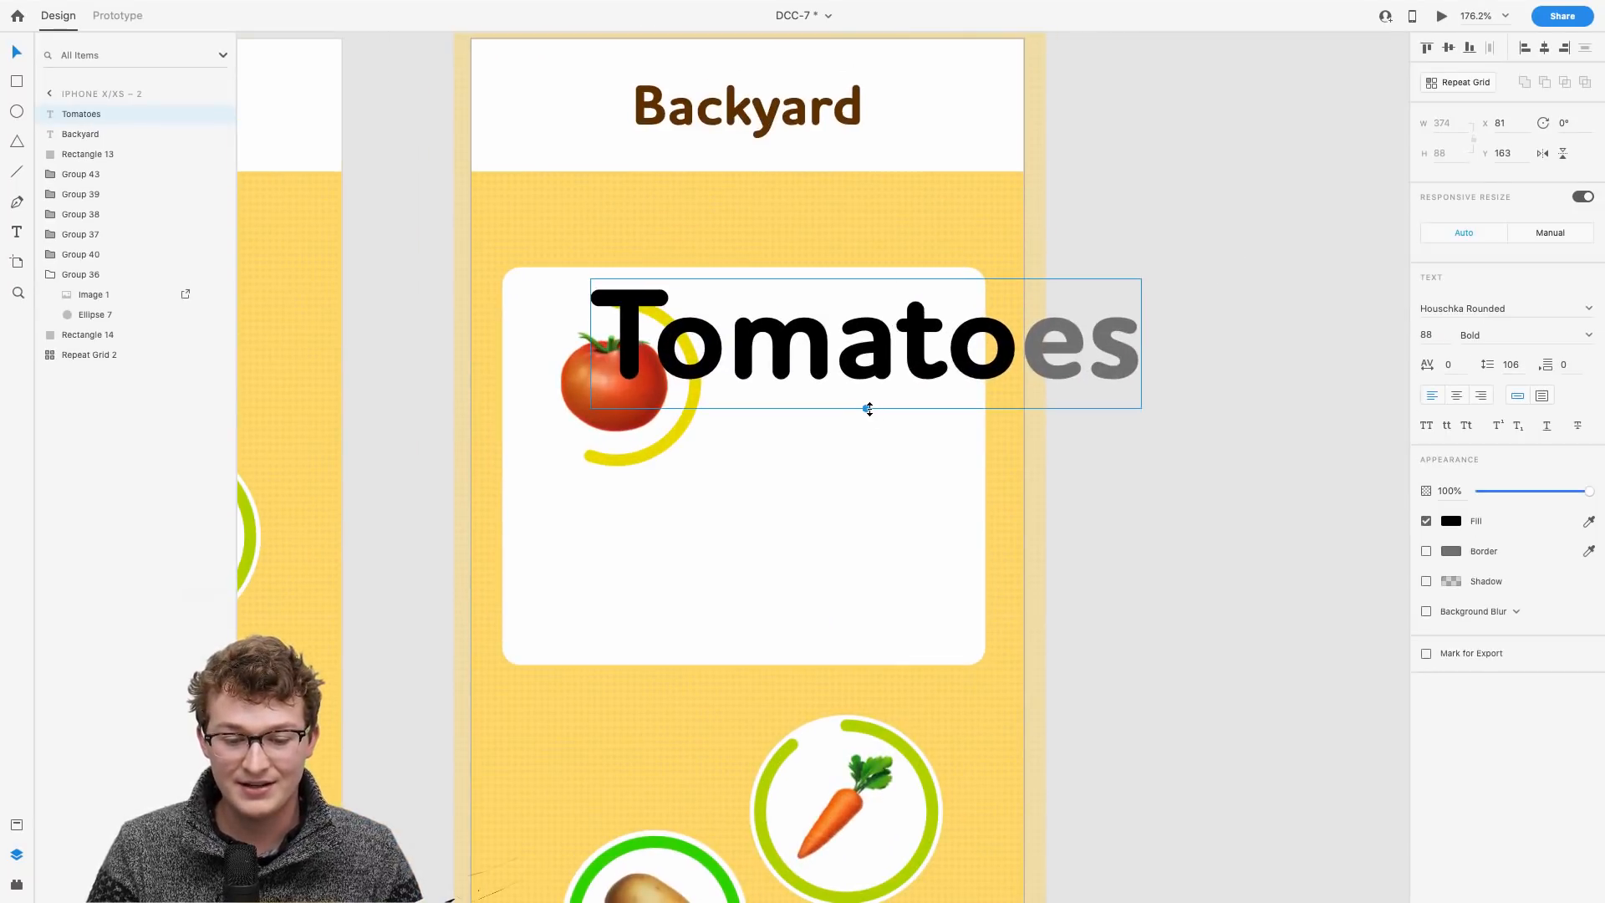
pyautogui.moveTo(869, 409); pyautogui.dragTo(755, 532)
pyautogui.scroll(2, 767, 534)
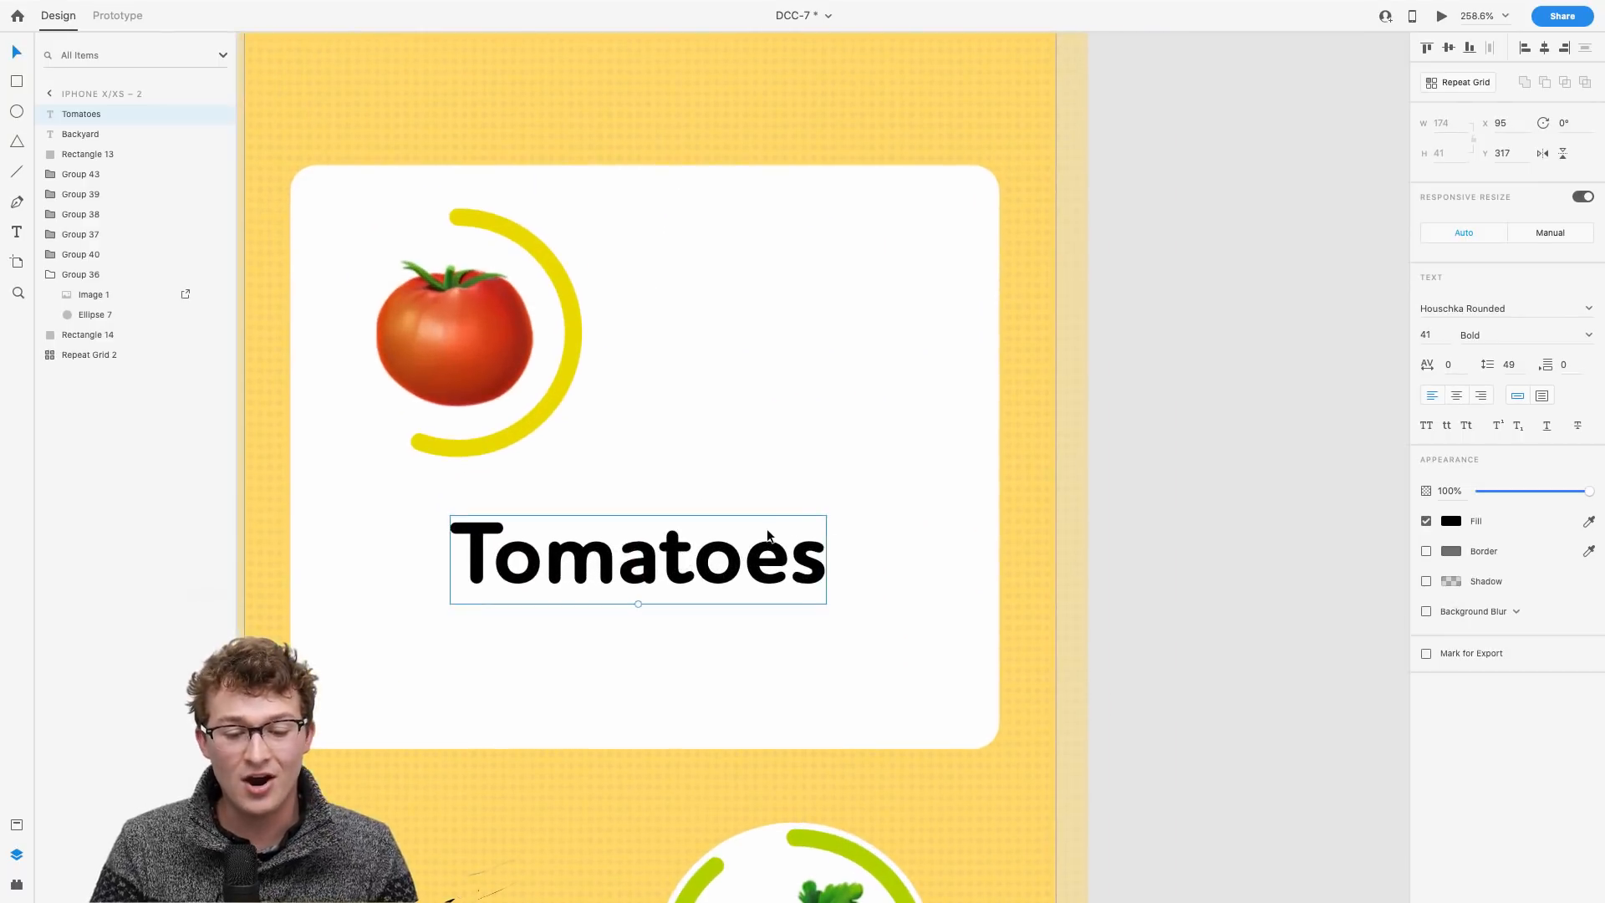
pyautogui.doubleClick(682, 566)
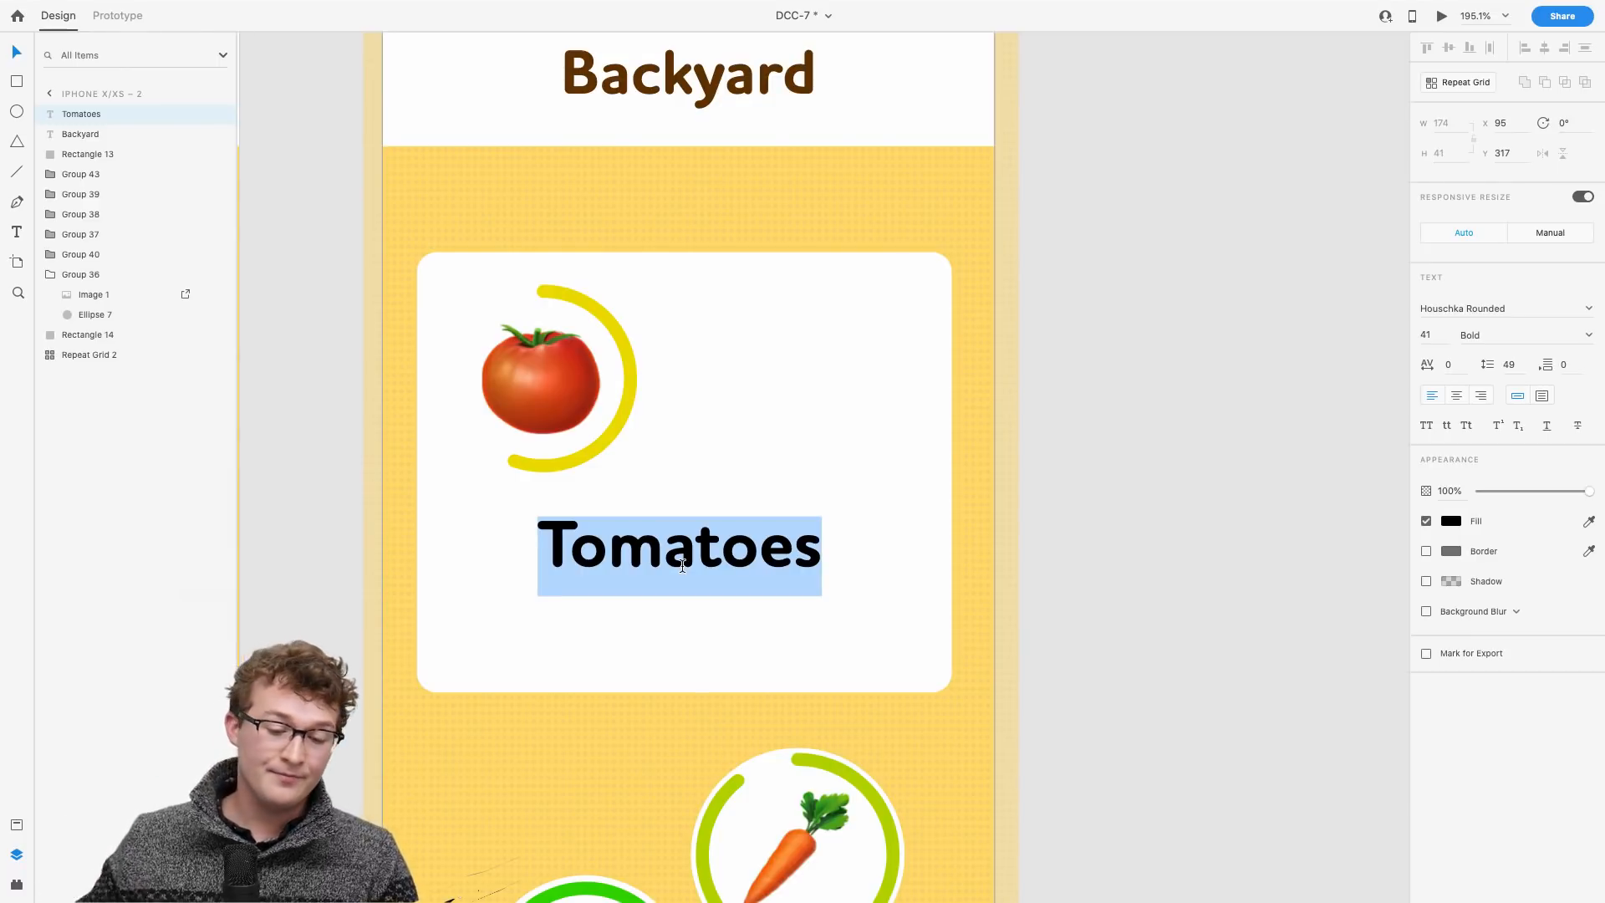
pyautogui.press('Escape')
pyautogui.scroll(2, 648, 560)
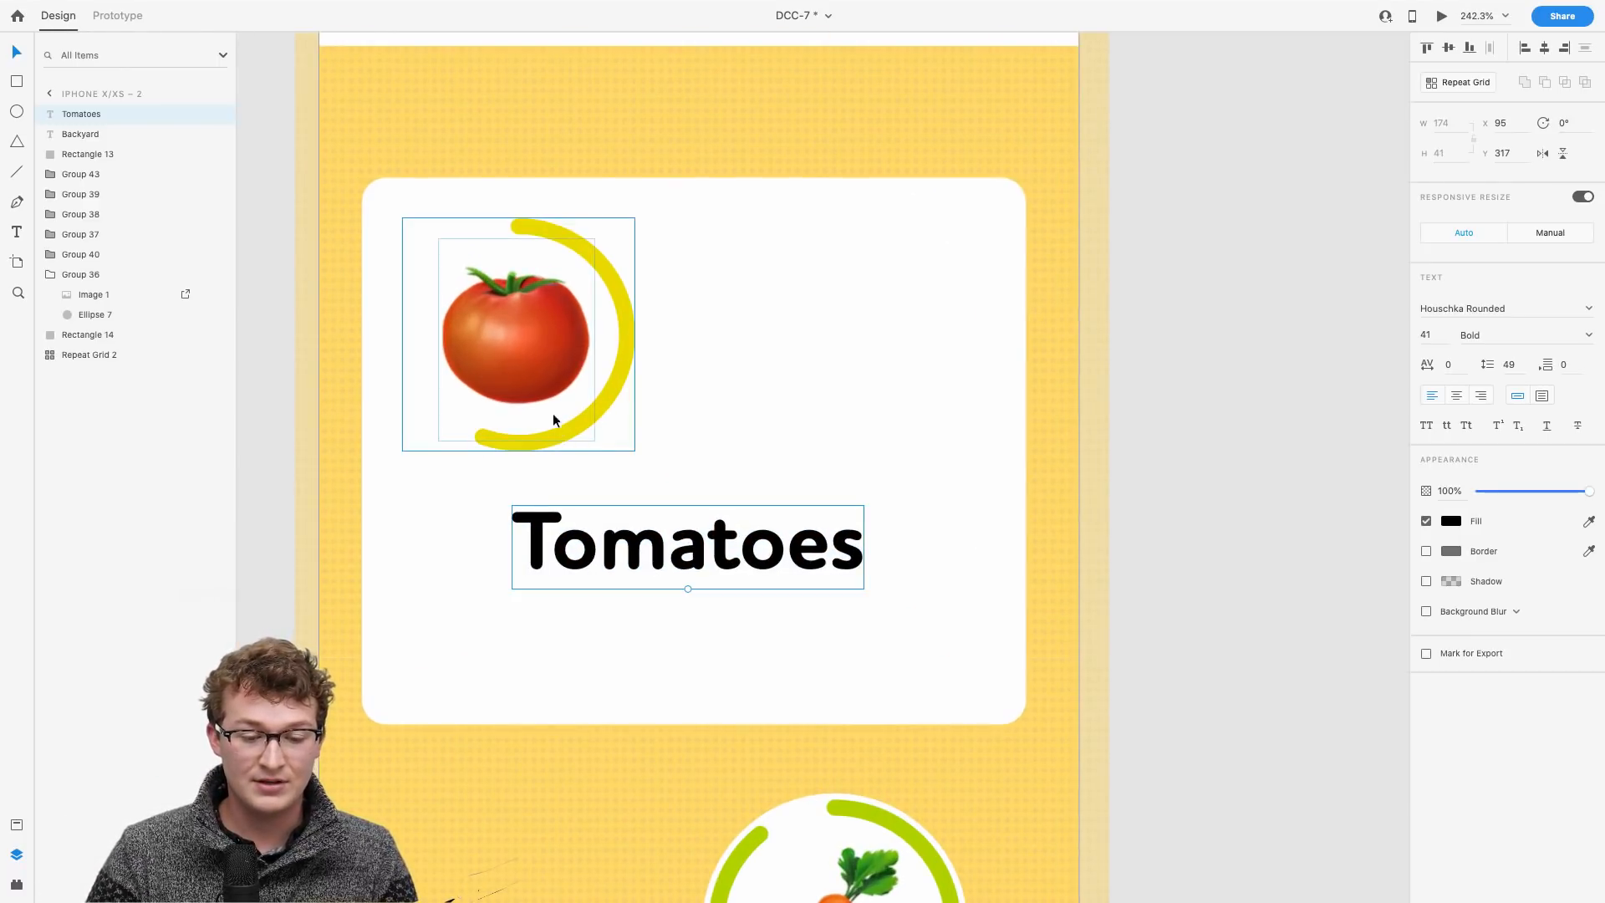
# Step: Center the tomato group on the card at X 128, Y 175 and move the Tomatoes text up to Y 303
pyautogui.click(556, 316)
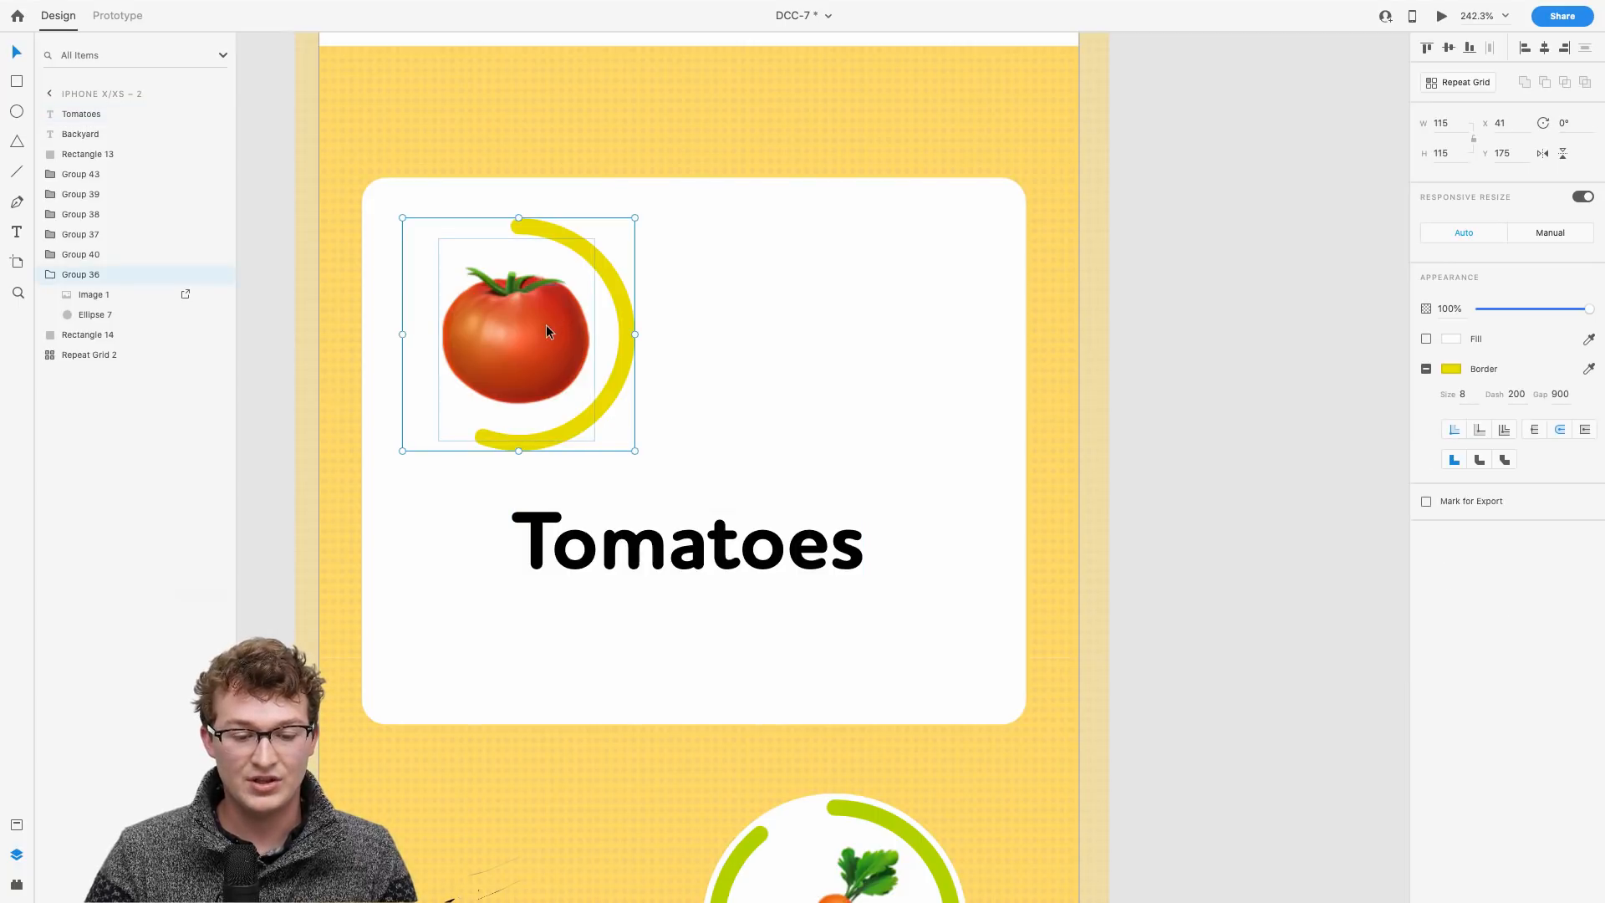
pyautogui.moveTo(545, 324); pyautogui.dragTo(721, 321)
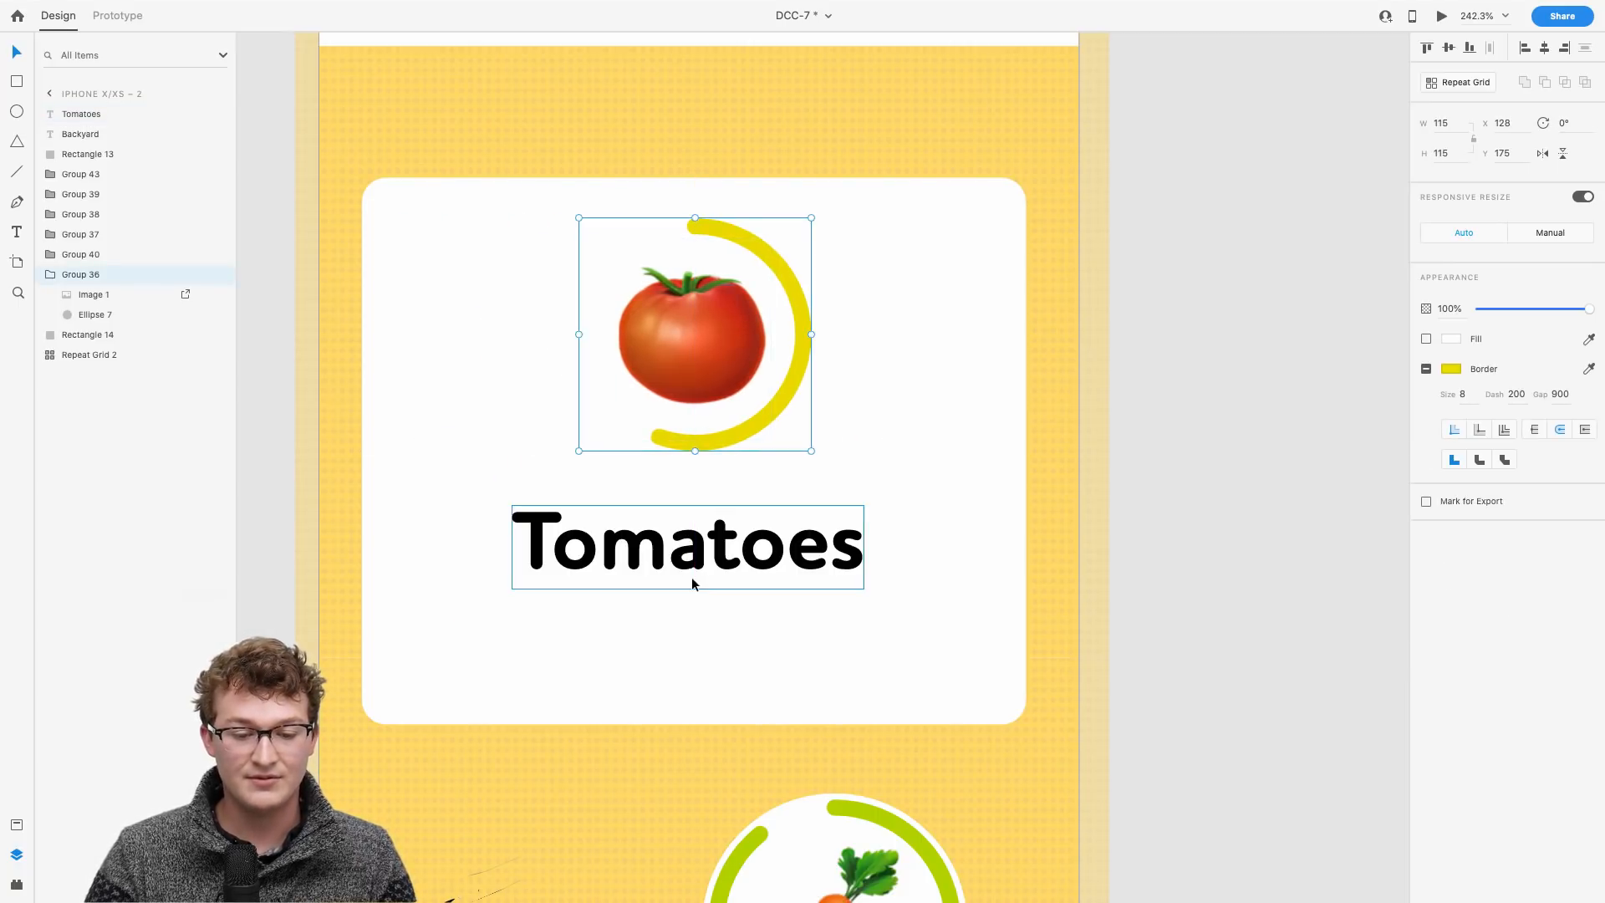
pyautogui.moveTo(691, 577); pyautogui.dragTo(694, 540)
# Step: Shift the carrot, potato, strawberry, broccoli and plus circles on the second artboard further down, away from the card
pyautogui.scroll(-3, 749, 469)
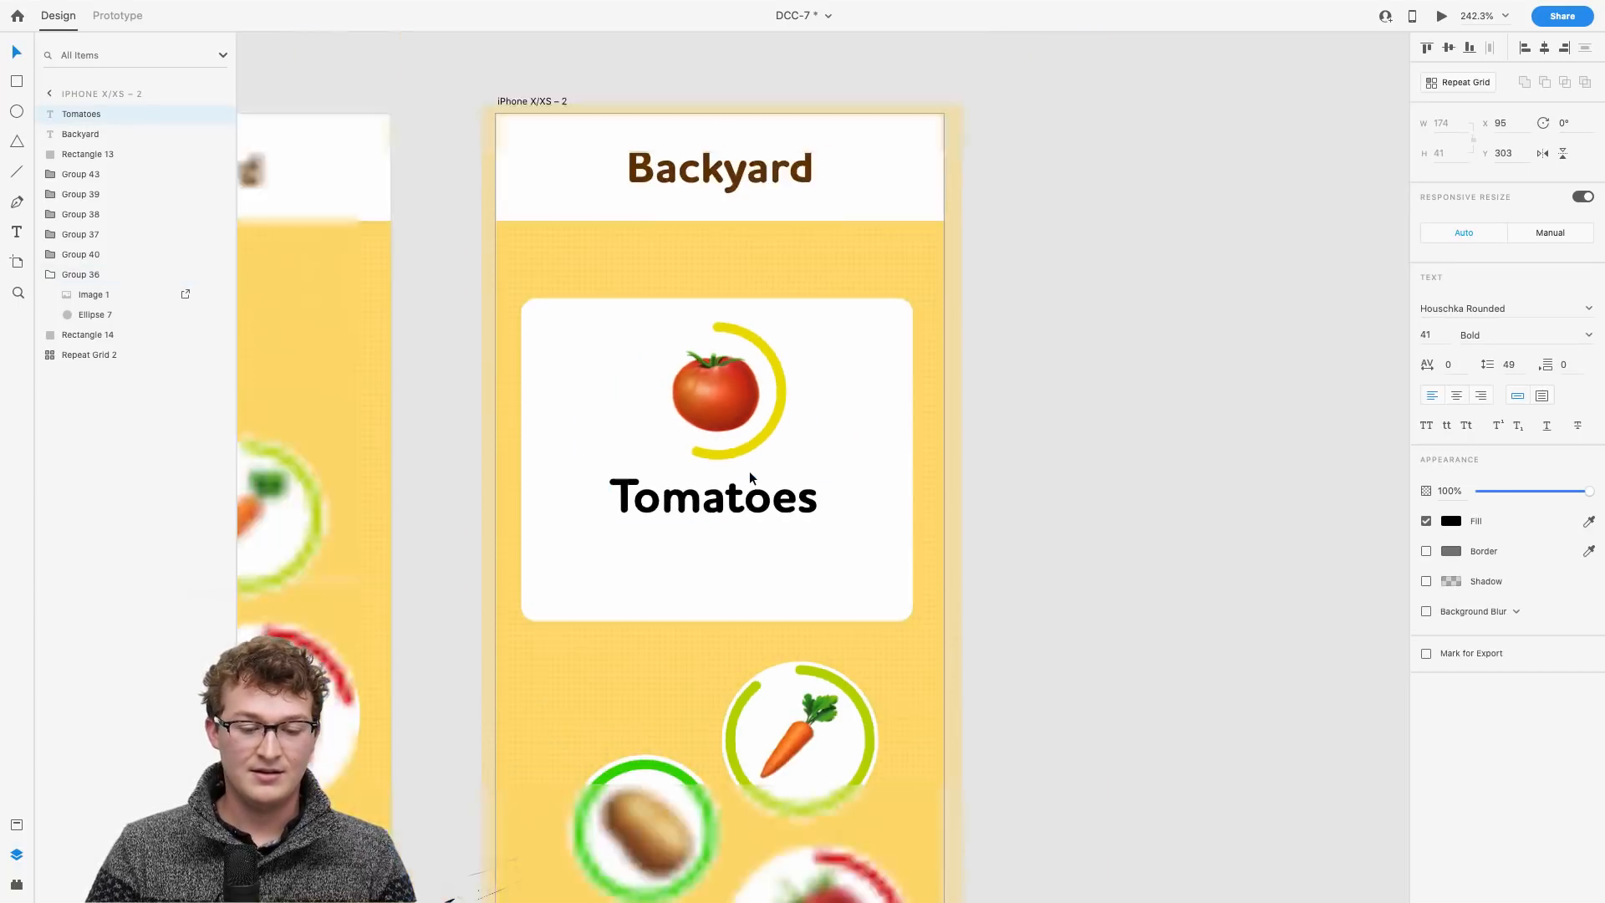
pyautogui.scroll(-2, 786, 535)
pyautogui.click(830, 634)
pyautogui.scroll(-3, 830, 618)
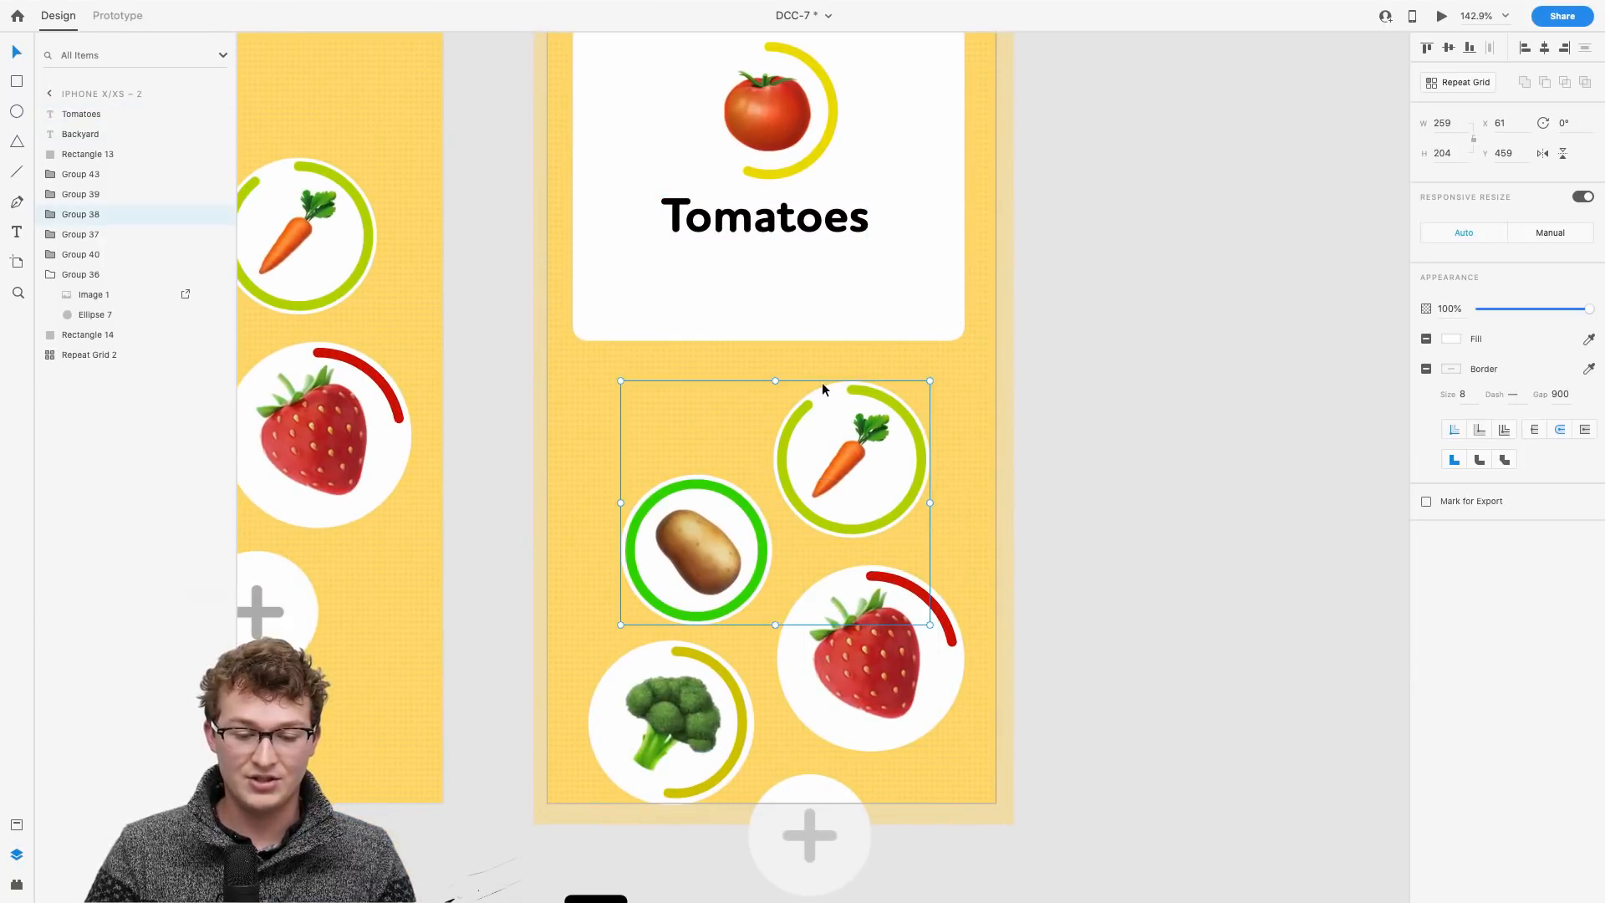
pyautogui.keyDown('shift'); pyautogui.click(851, 675); pyautogui.keyUp('shift')
pyautogui.keyDown('shift'); pyautogui.click(673, 721); pyautogui.keyUp('shift')
pyautogui.scroll(-2, 694, 721)
pyautogui.keyDown('shift'); pyautogui.click(810, 736); pyautogui.keyUp('shift')
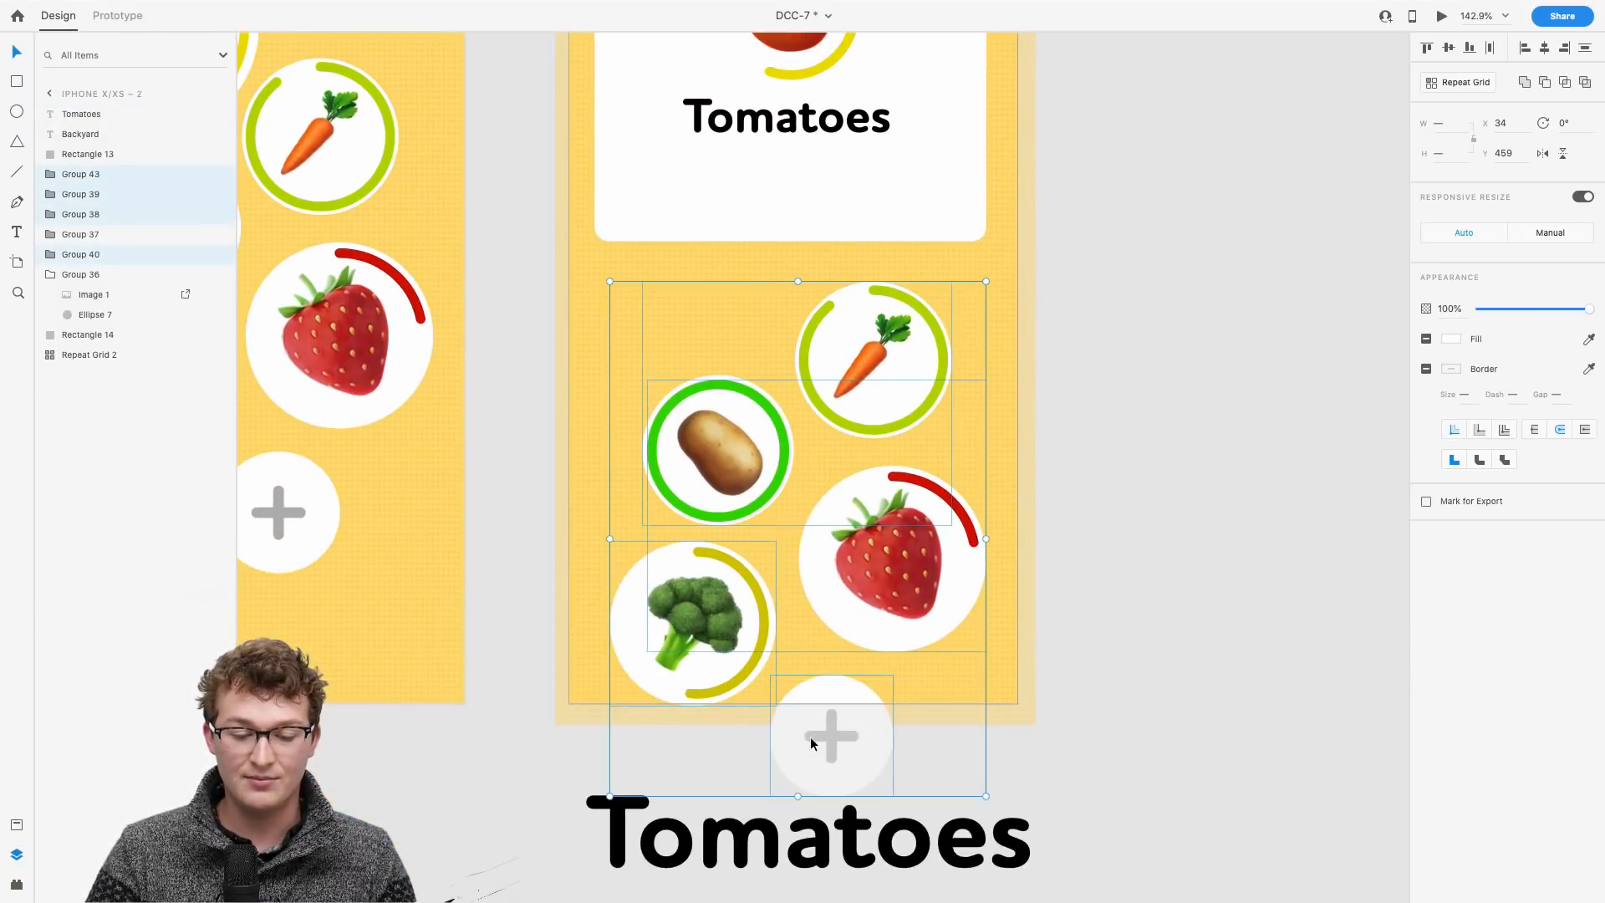
pyautogui.moveTo(810, 736); pyautogui.dragTo(809, 790)
pyautogui.hotkey('ctrl', 'z')
pyautogui.moveTo(886, 320); pyautogui.dragTo(886, 358)
# Step: Extend the white card downward to a height of 325
pyautogui.scroll(5, 975, 323)
pyautogui.click(824, 383)
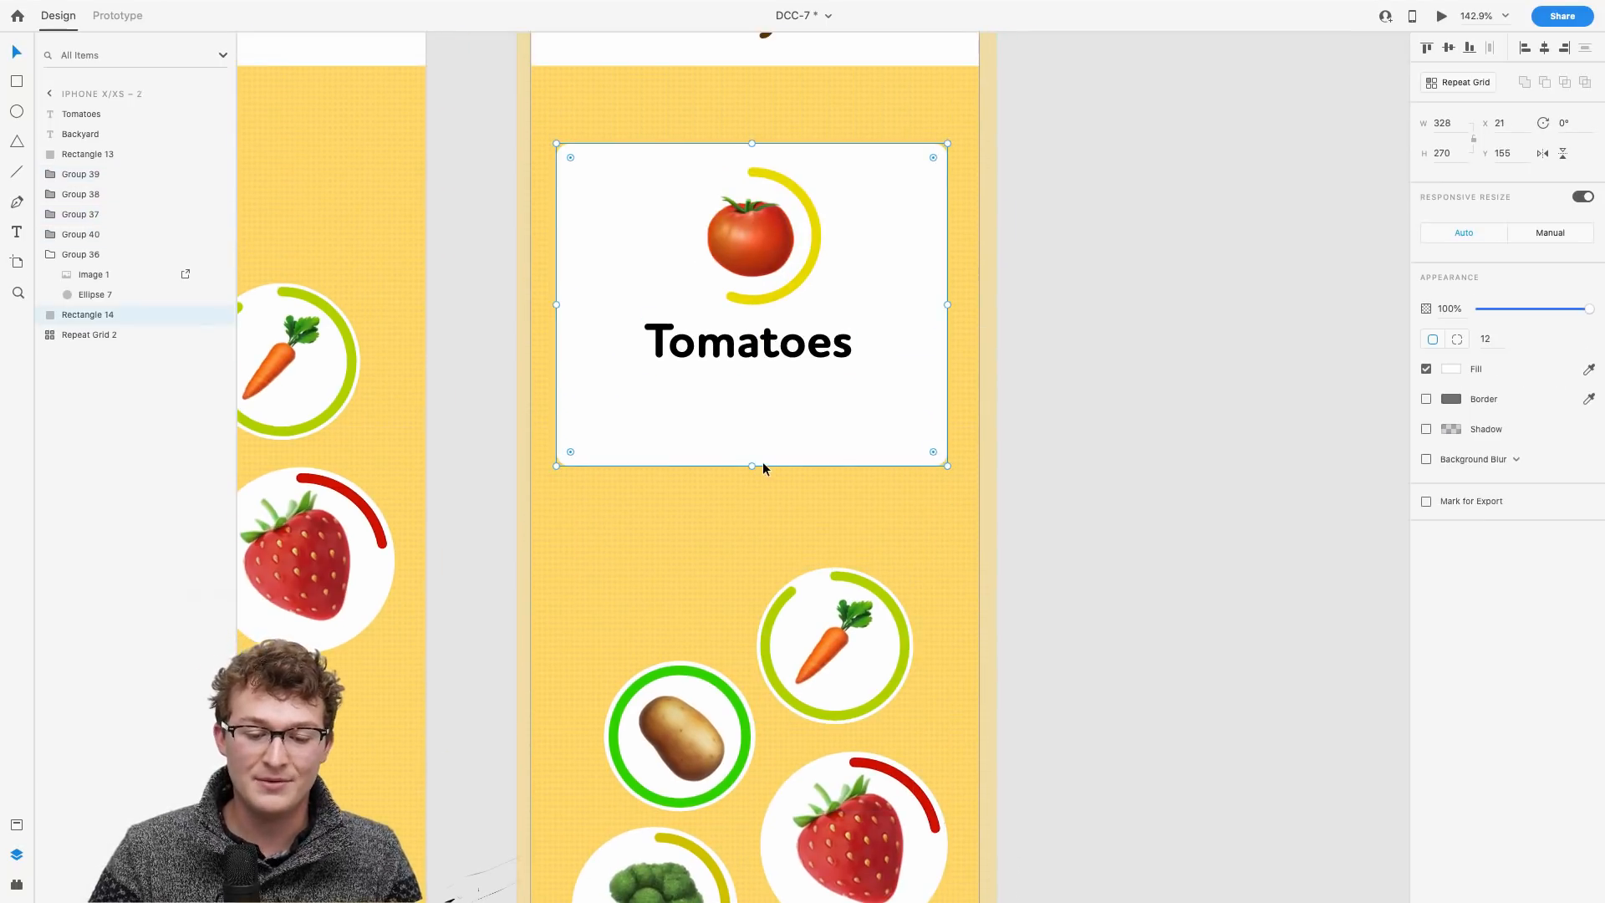
pyautogui.moveTo(751, 466); pyautogui.dragTo(749, 538)
pyautogui.scroll(5, 749, 538)
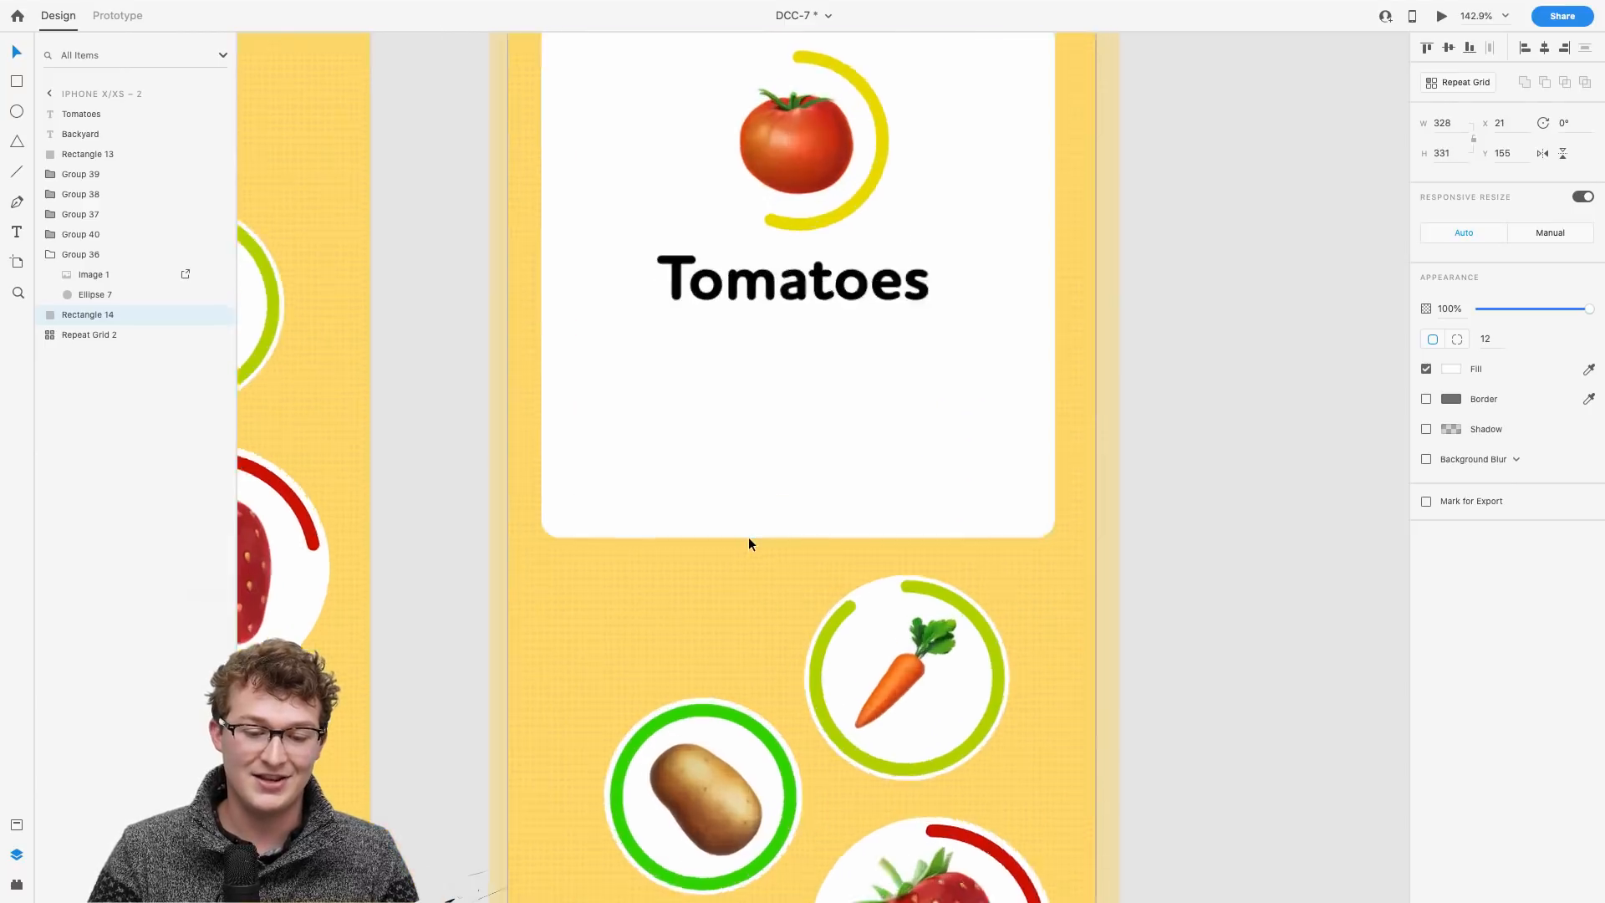
pyautogui.scroll(-4, 749, 544)
pyautogui.moveTo(764, 634); pyautogui.dragTo(764, 627)
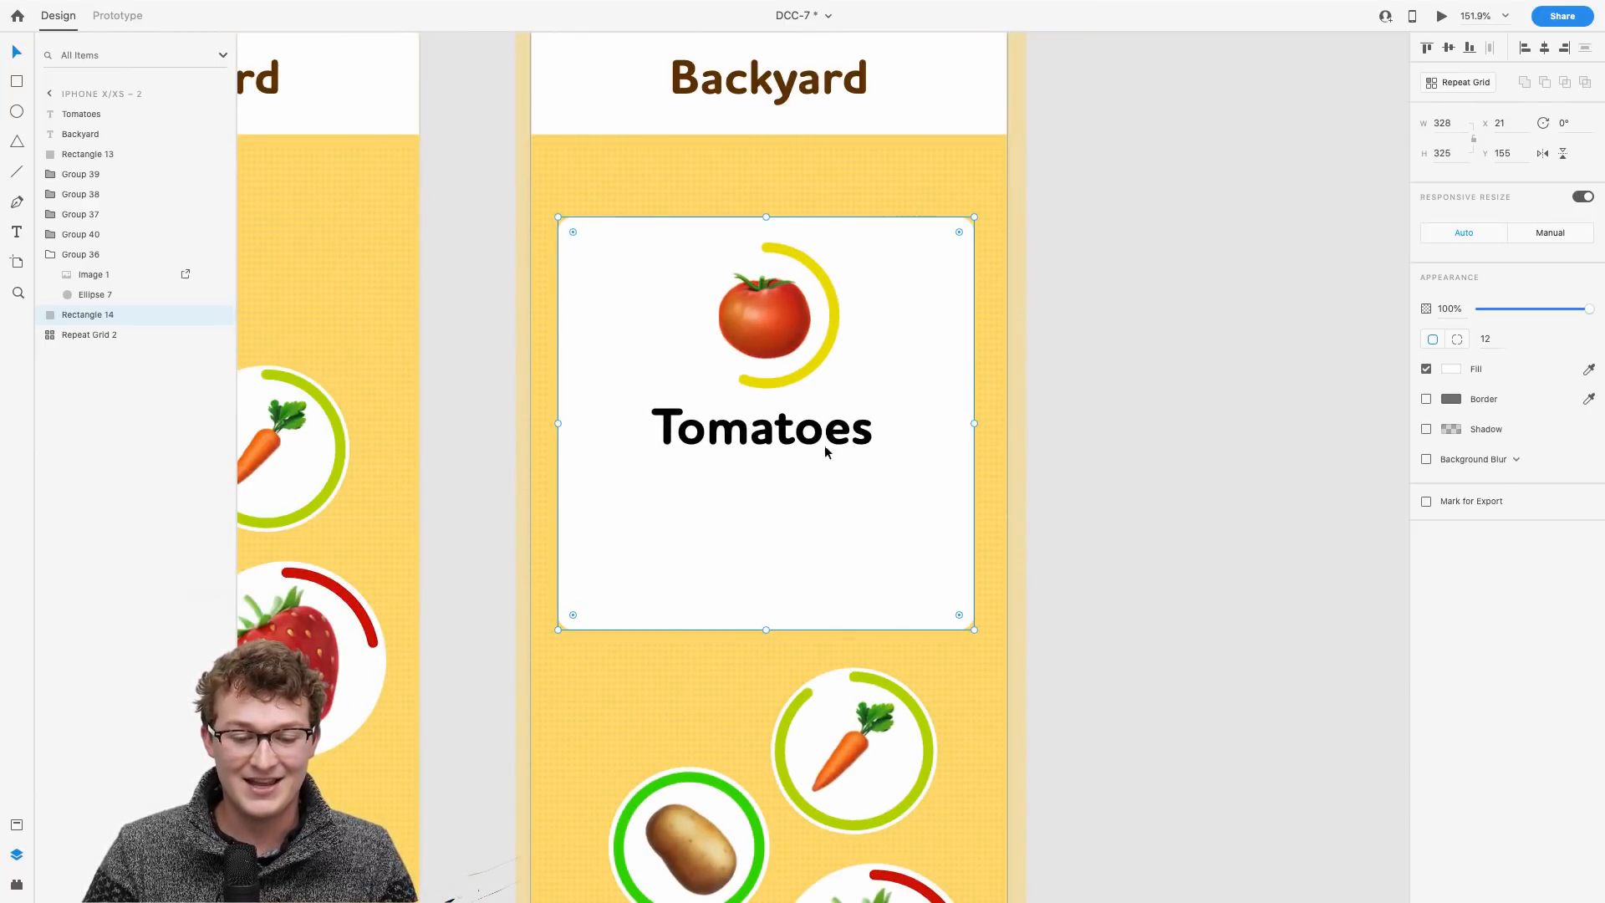
# Step: Duplicate the Tomatoes heading as a centered size 25 subtitle reading "Last watered Thurdsay" directly below it
pyautogui.click(805, 434)
pyautogui.moveTo(806, 434); pyautogui.dragTo(807, 491)
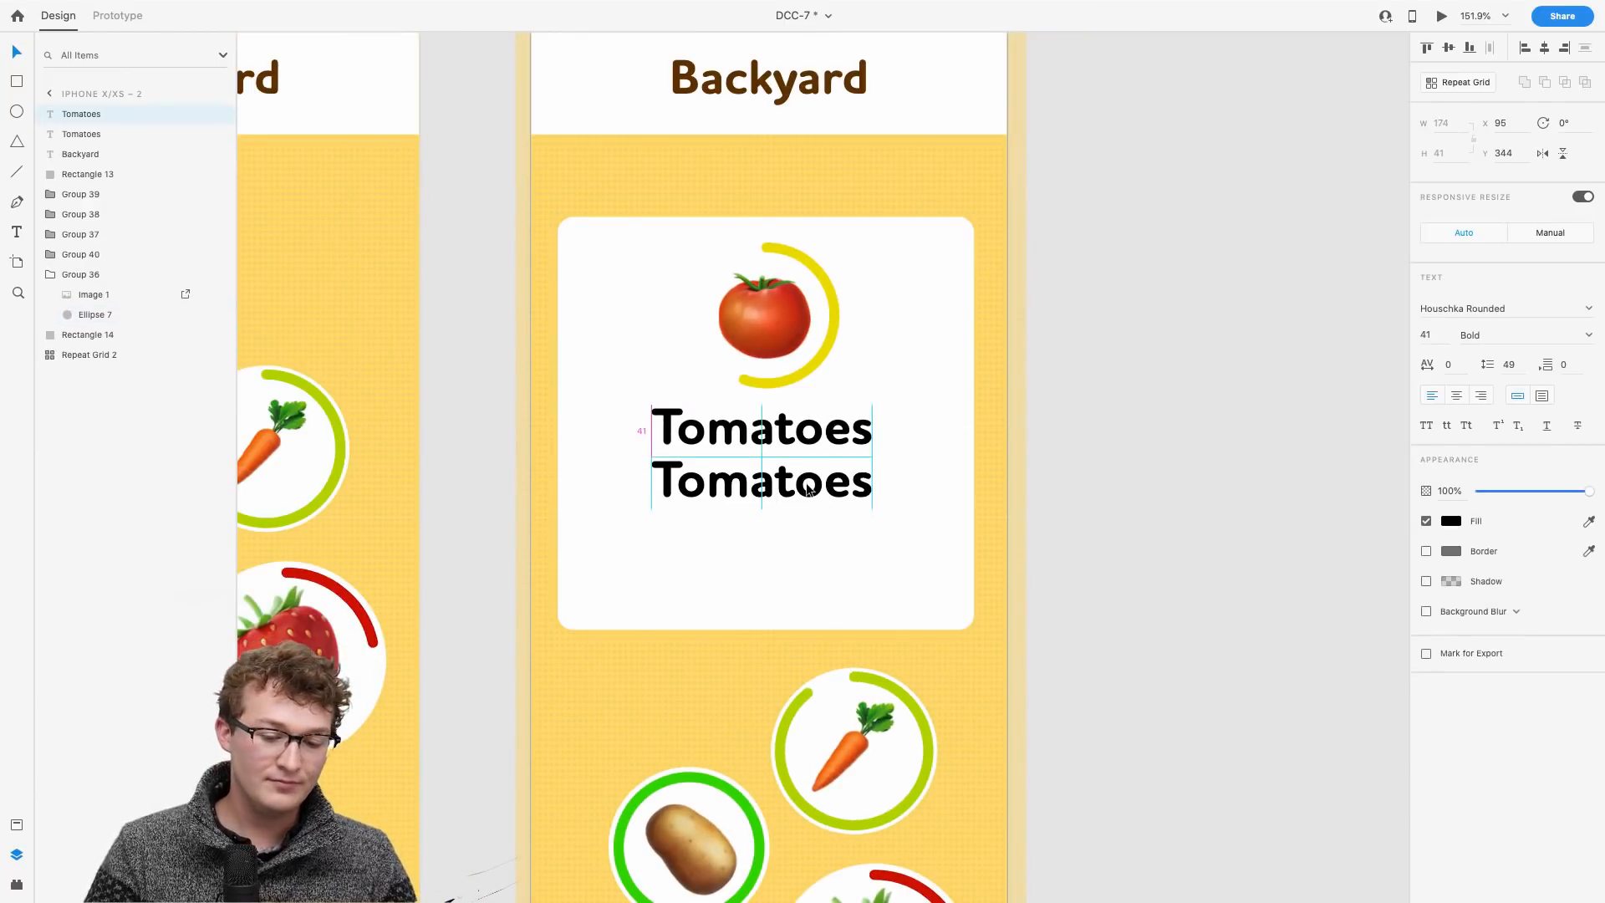
pyautogui.doubleClick(763, 488)
pyautogui.write('Last w')
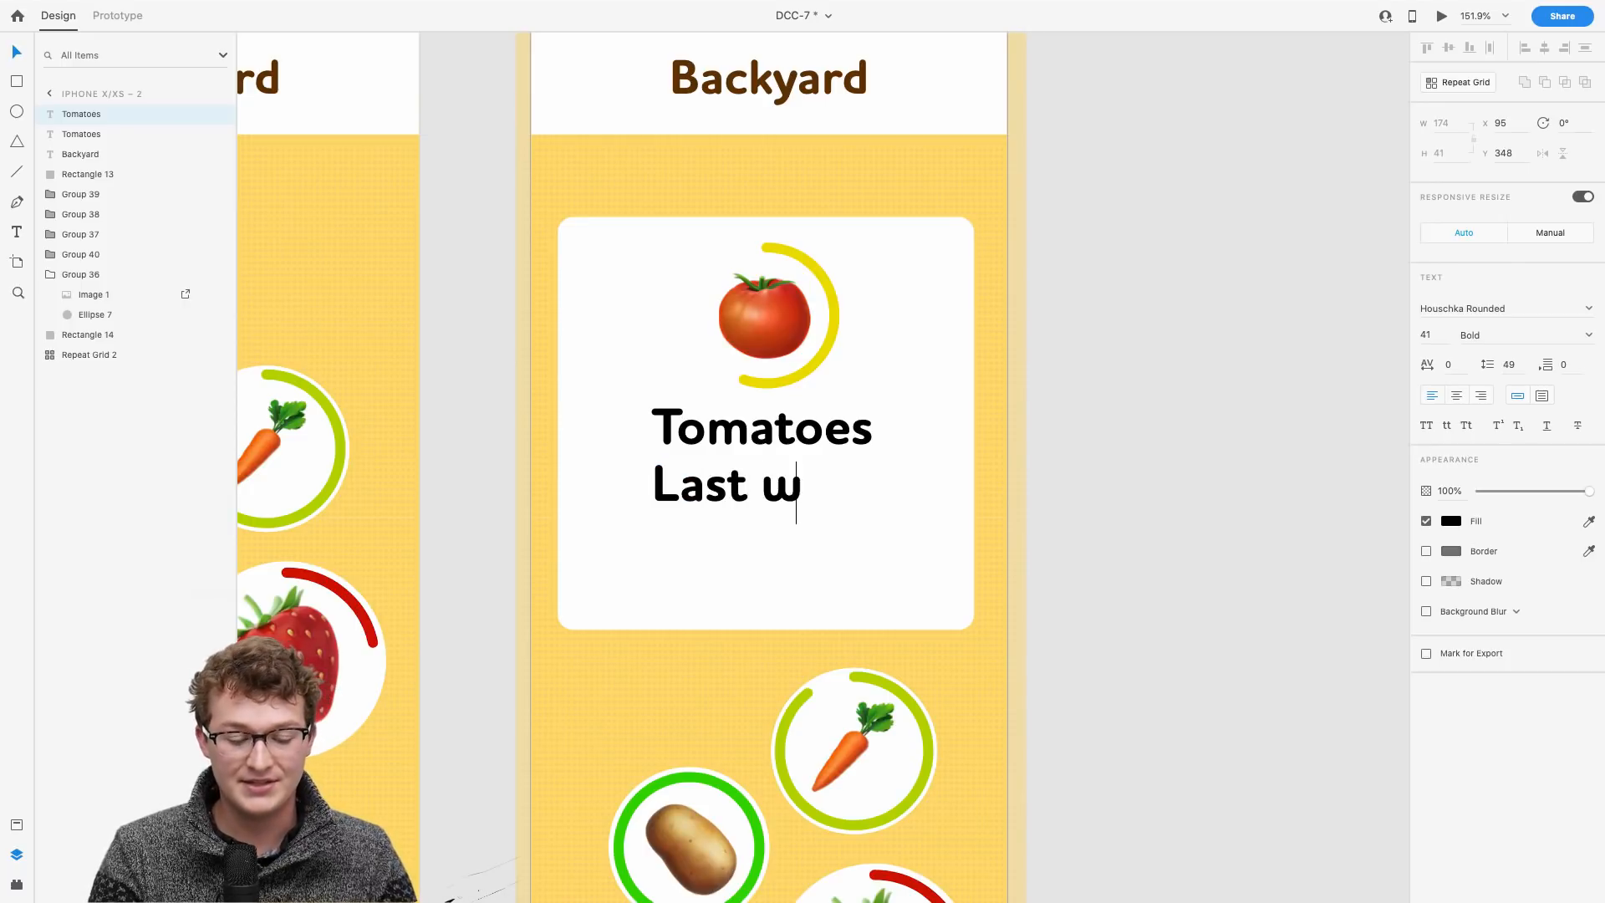
pyautogui.write('atered ')
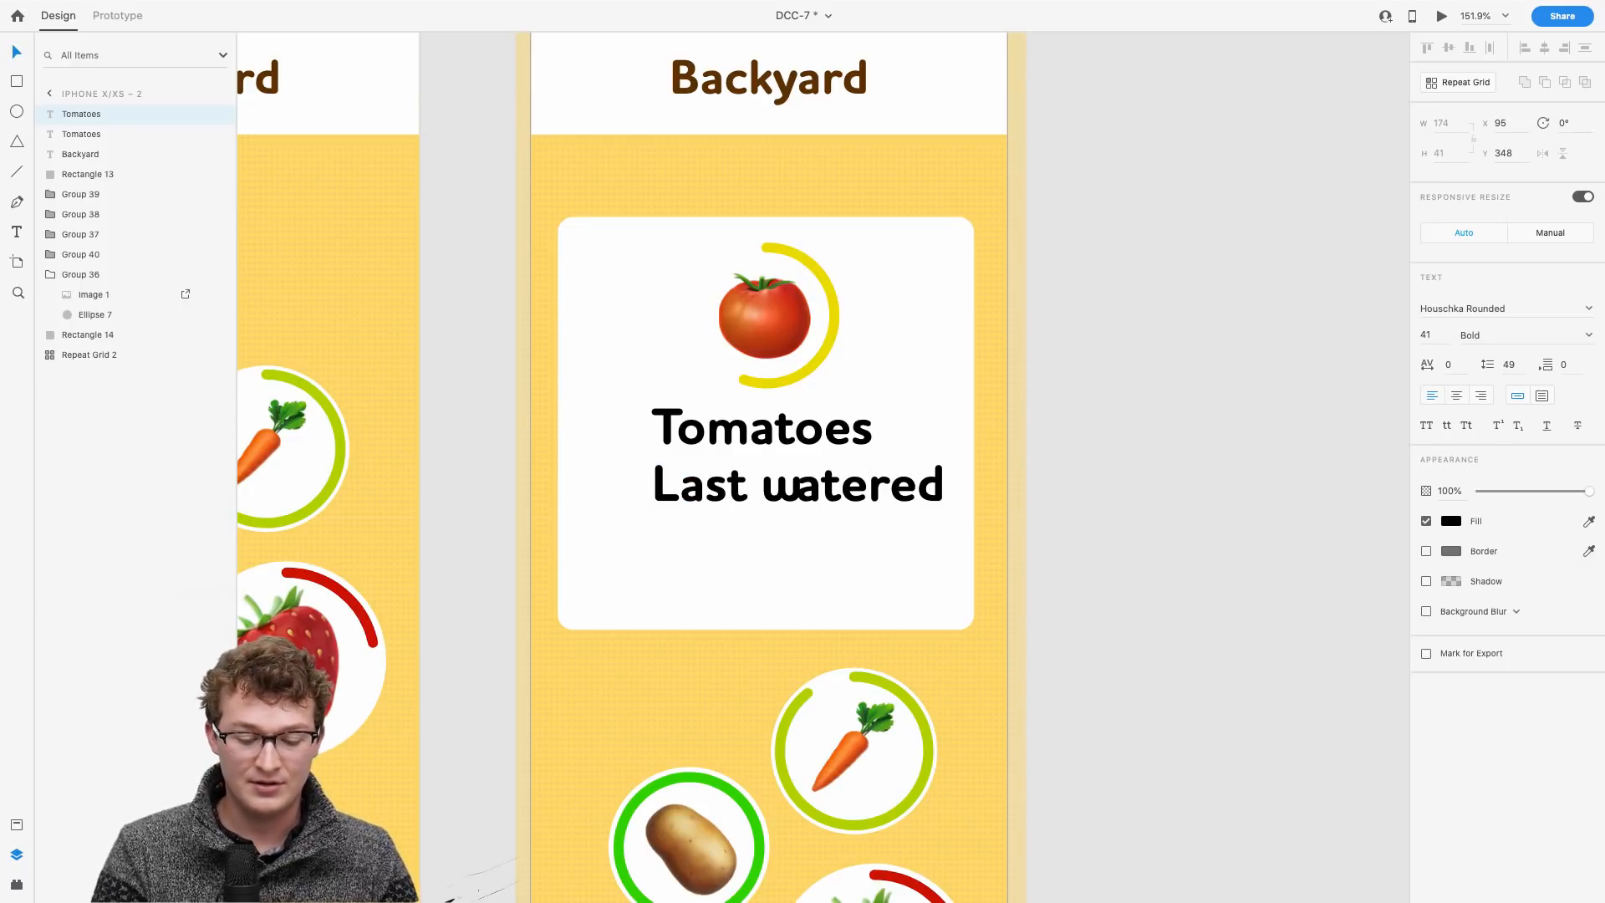
pyautogui.write('Th')
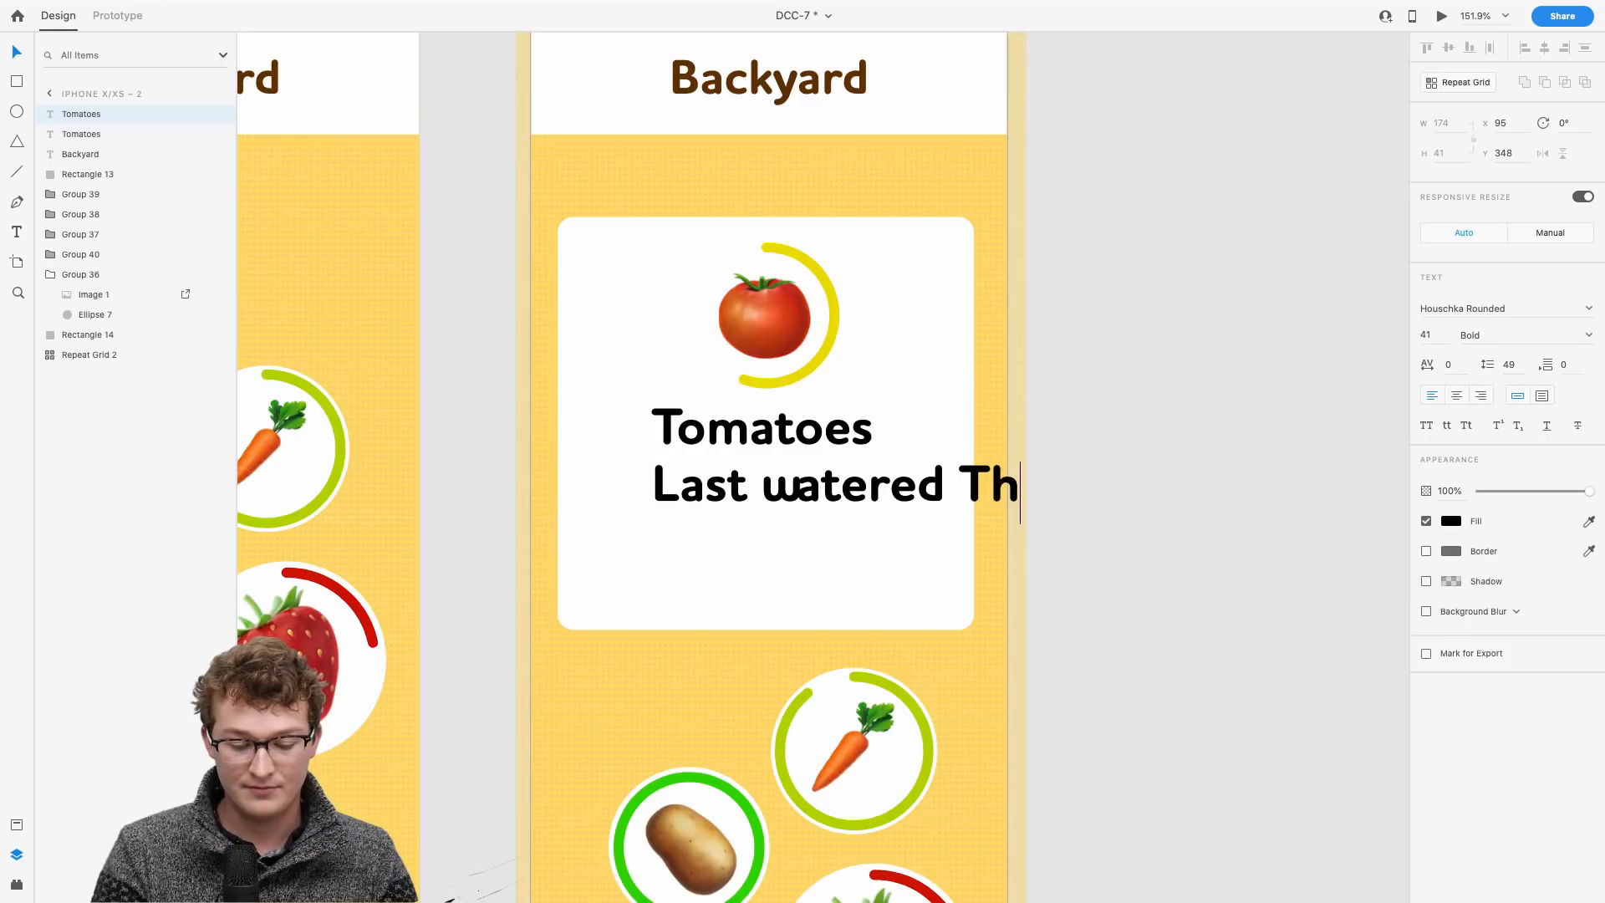
pyautogui.write('irdsay')
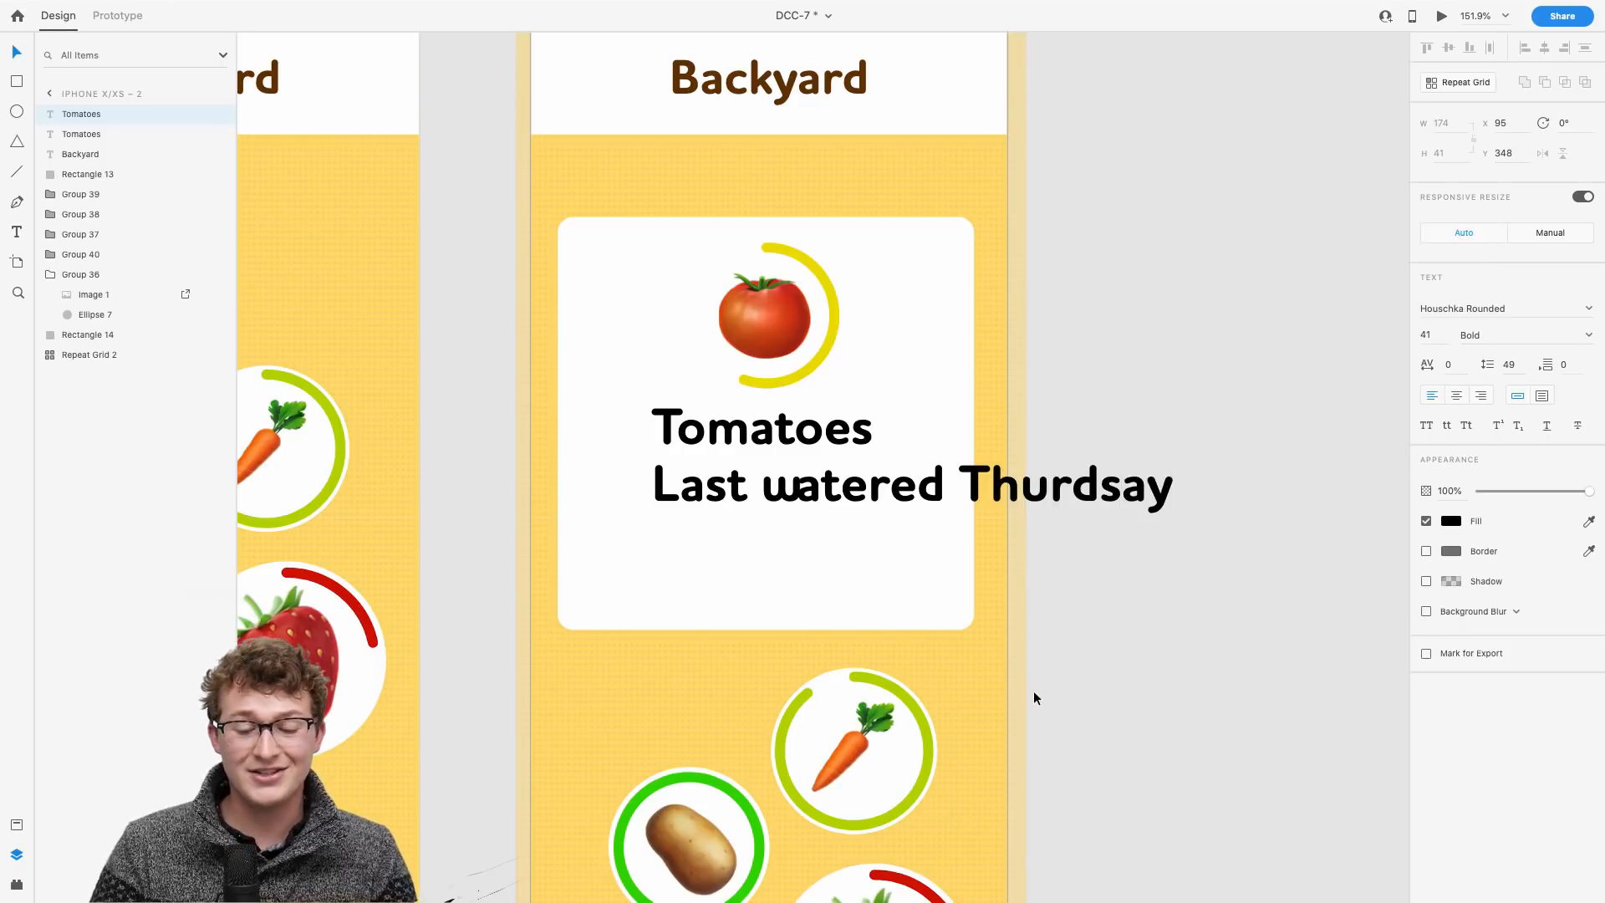
pyautogui.press('Escape')
pyautogui.moveTo(954, 483); pyautogui.dragTo(790, 485)
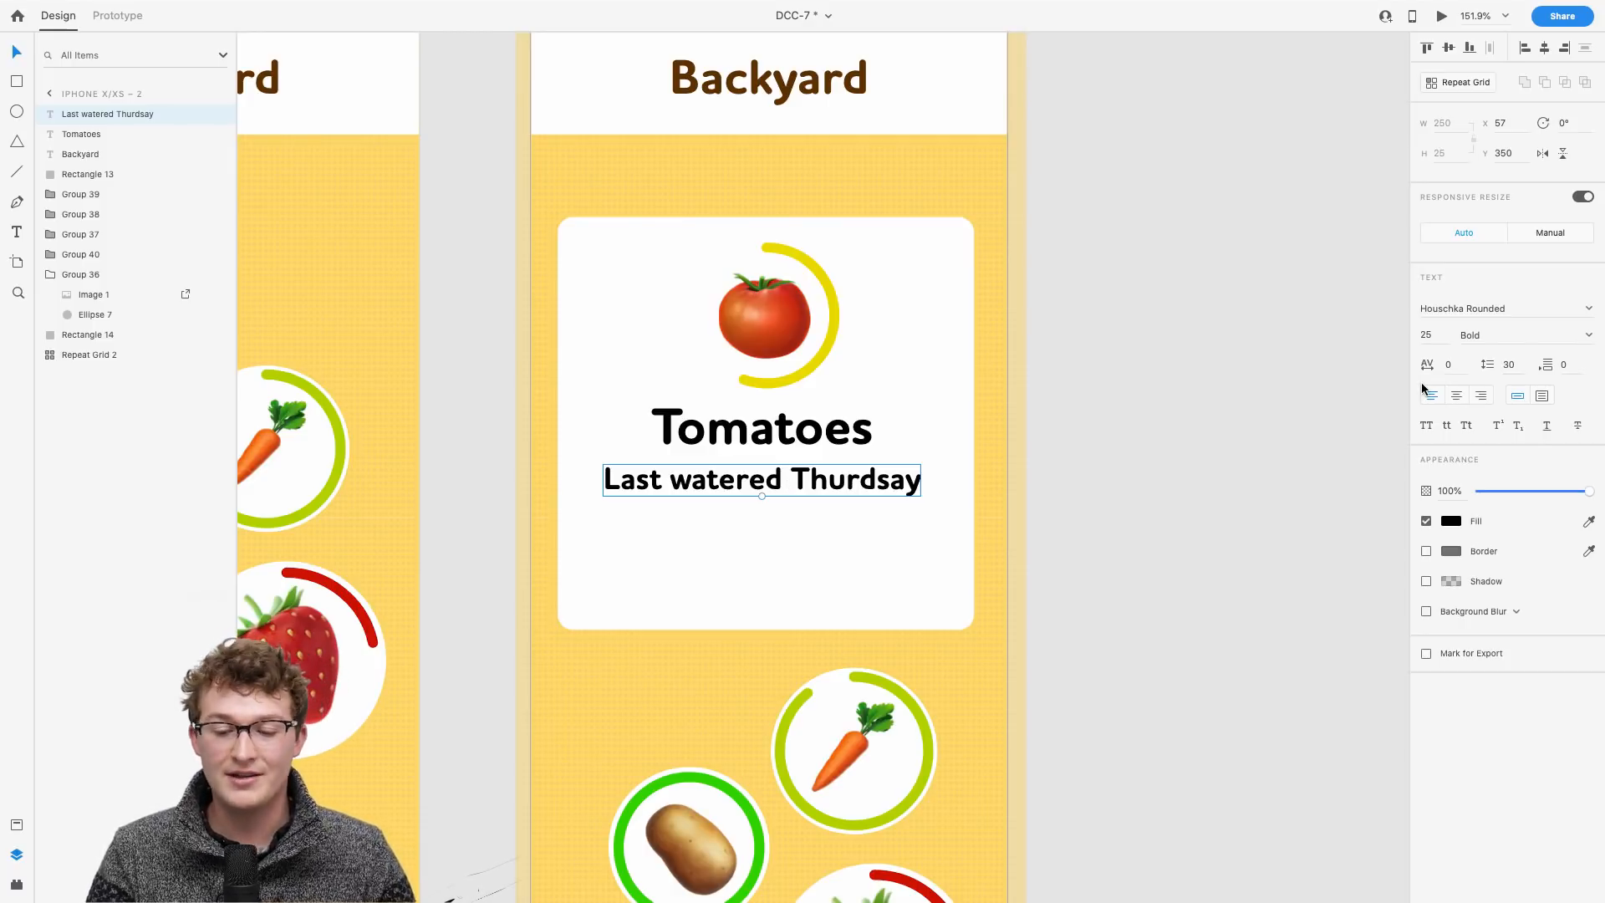
# Step: Correct the misspelled weekday so the subtitle reads "Last watered Thursday", and leave text editing
pyautogui.scroll(-3, 1344, 384)
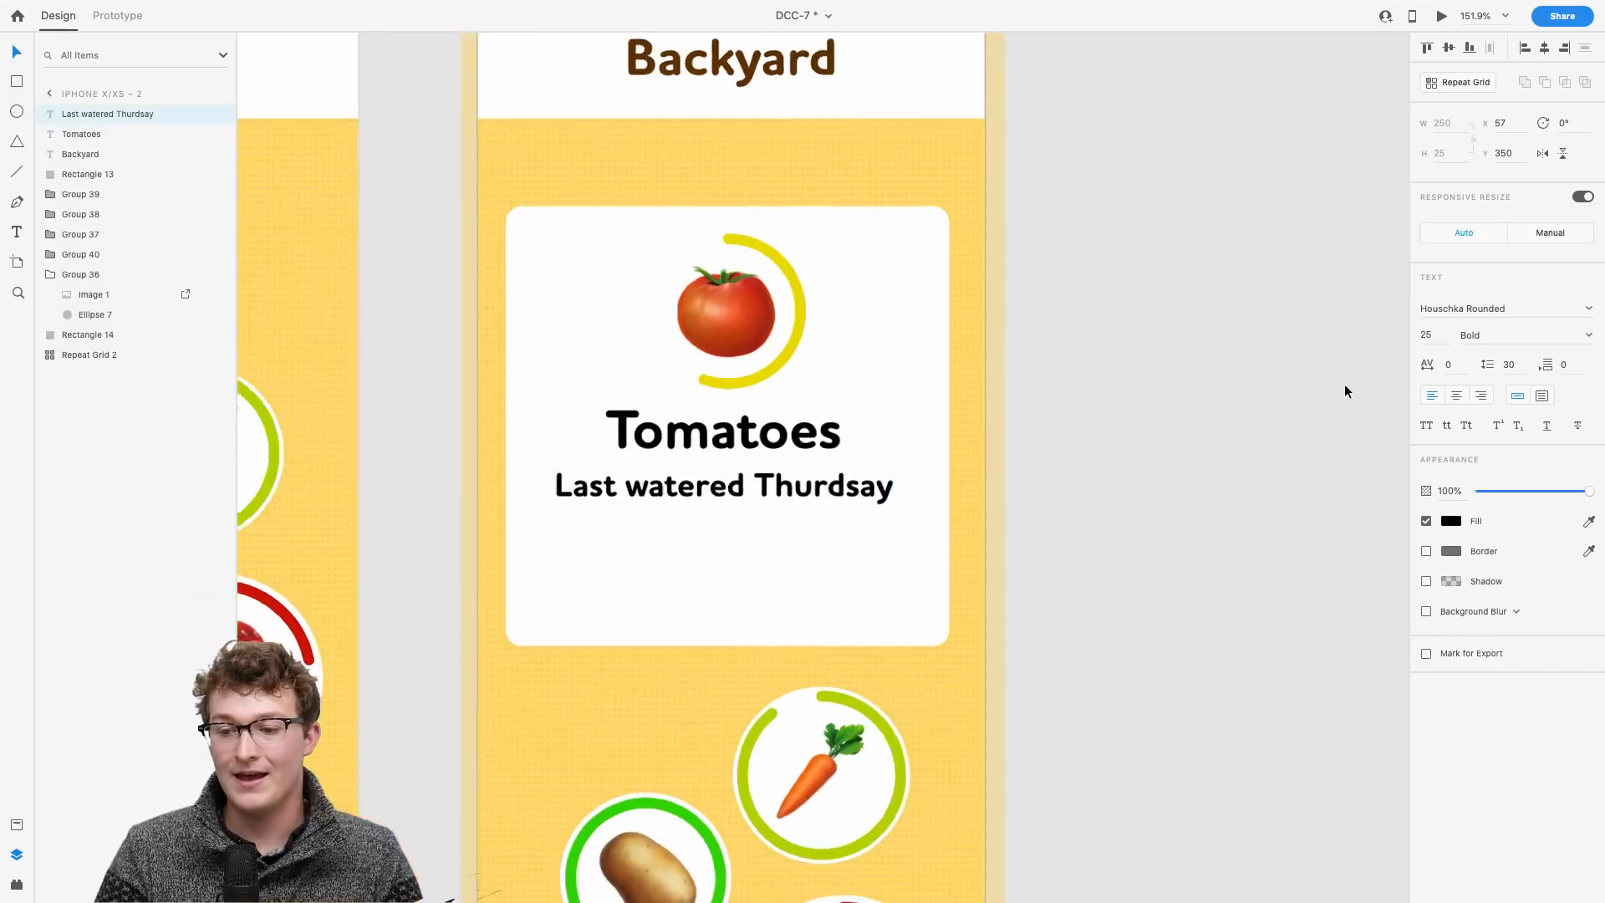
pyautogui.scroll(5, 1344, 384)
pyautogui.scroll(-2, 1134, 411)
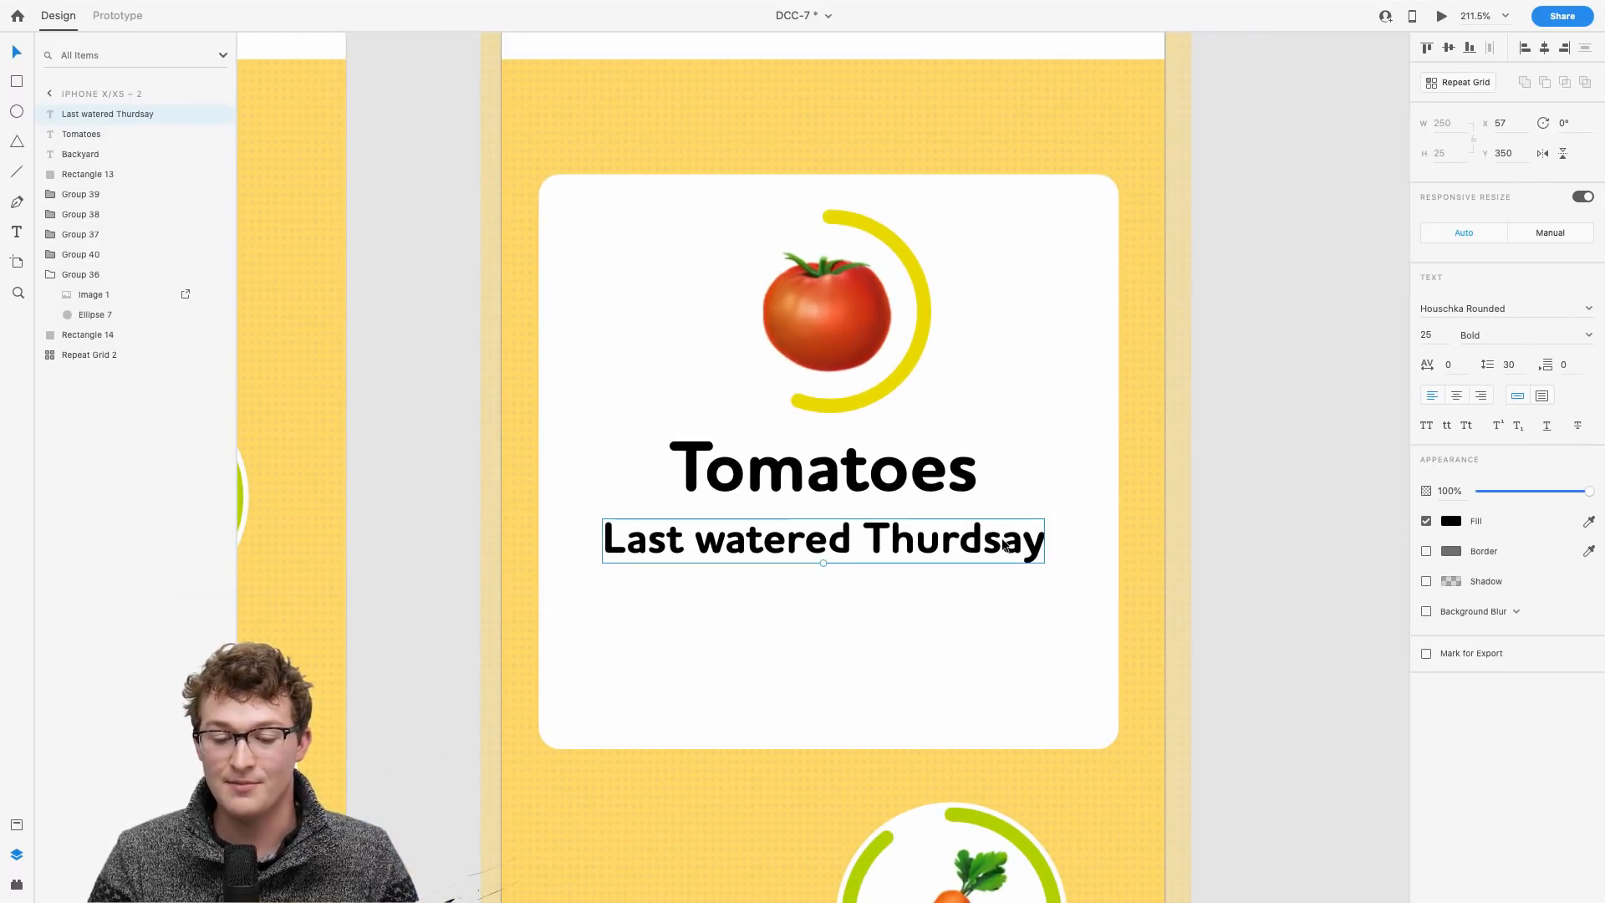
pyautogui.doubleClick(959, 544)
pyautogui.click(998, 538)
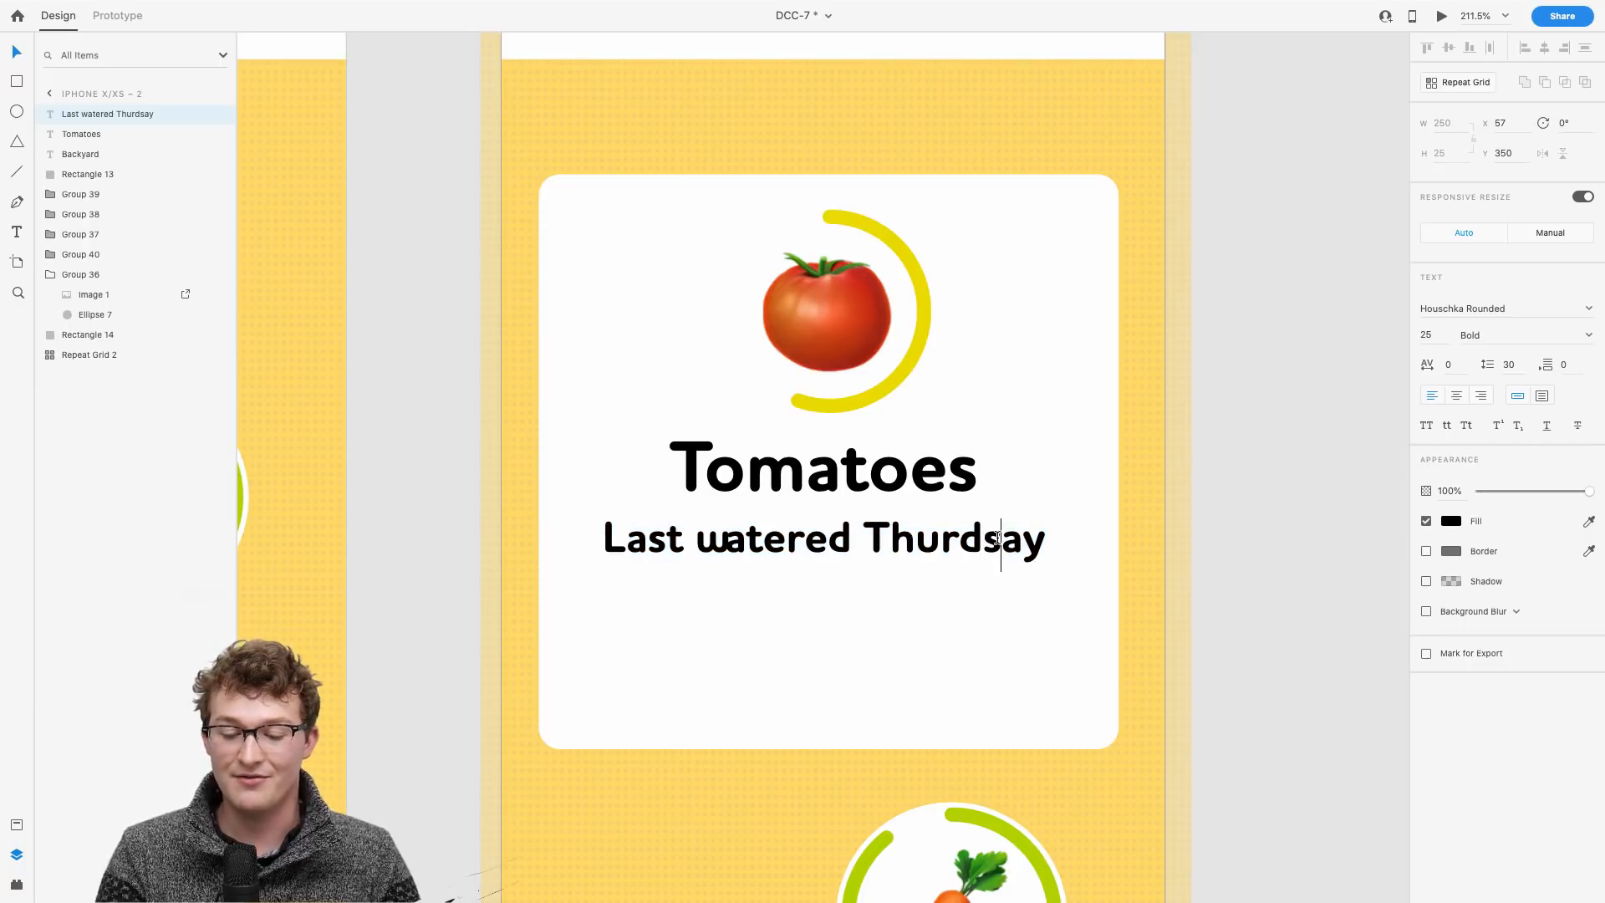
pyautogui.press('BackSpace')
pyautogui.press('BackSpace')
pyautogui.write('sd')
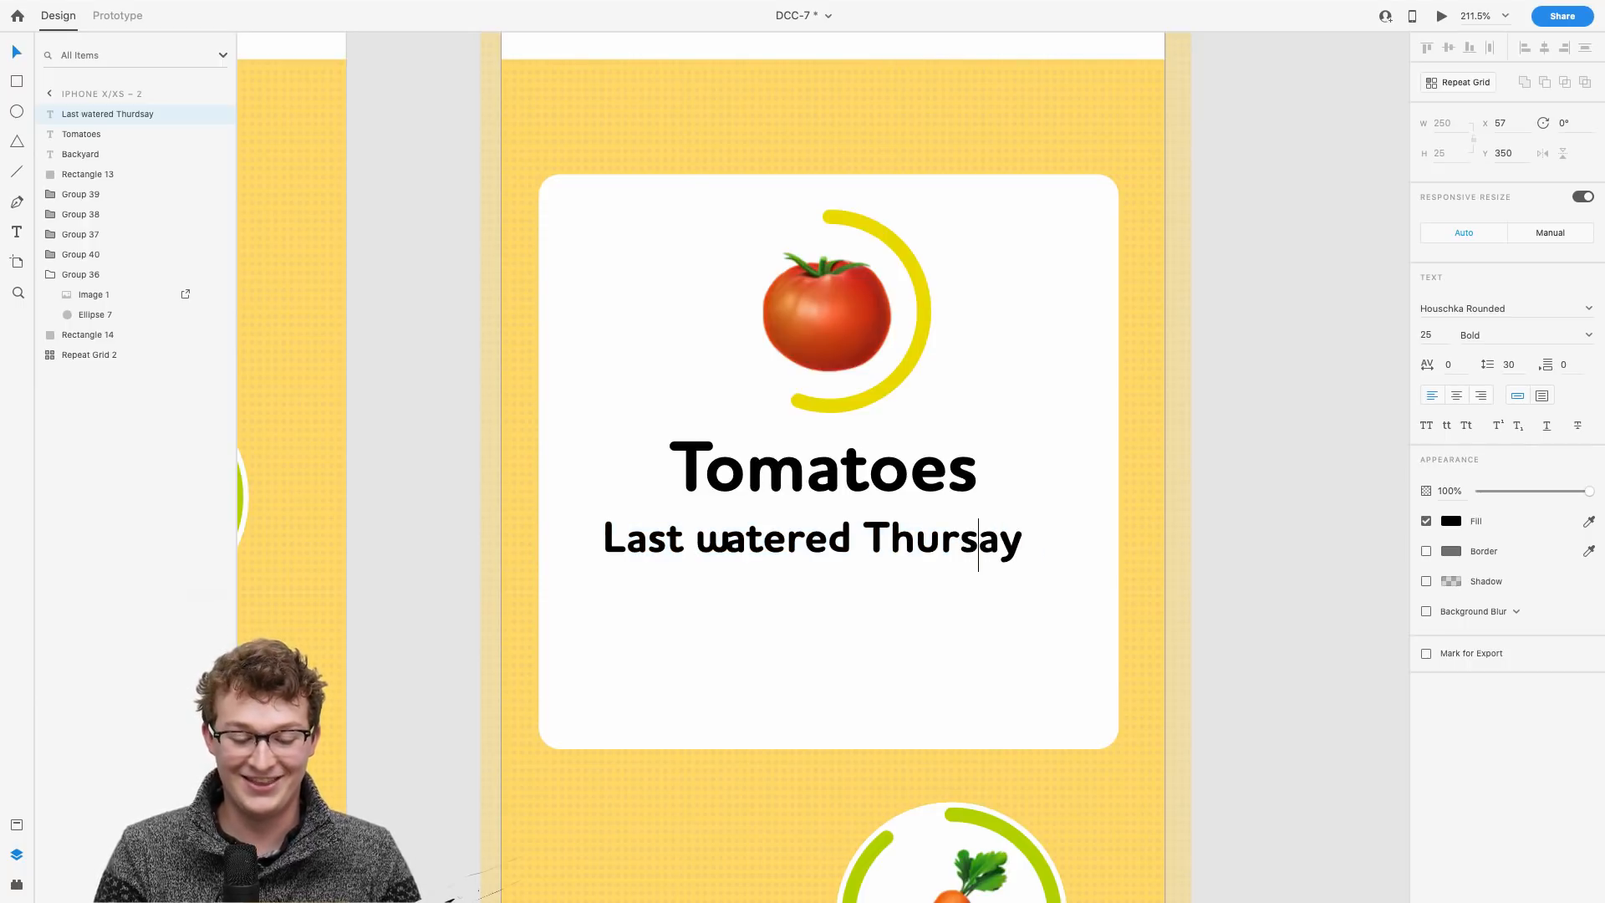
pyautogui.press('Escape')
pyautogui.press('Escape')
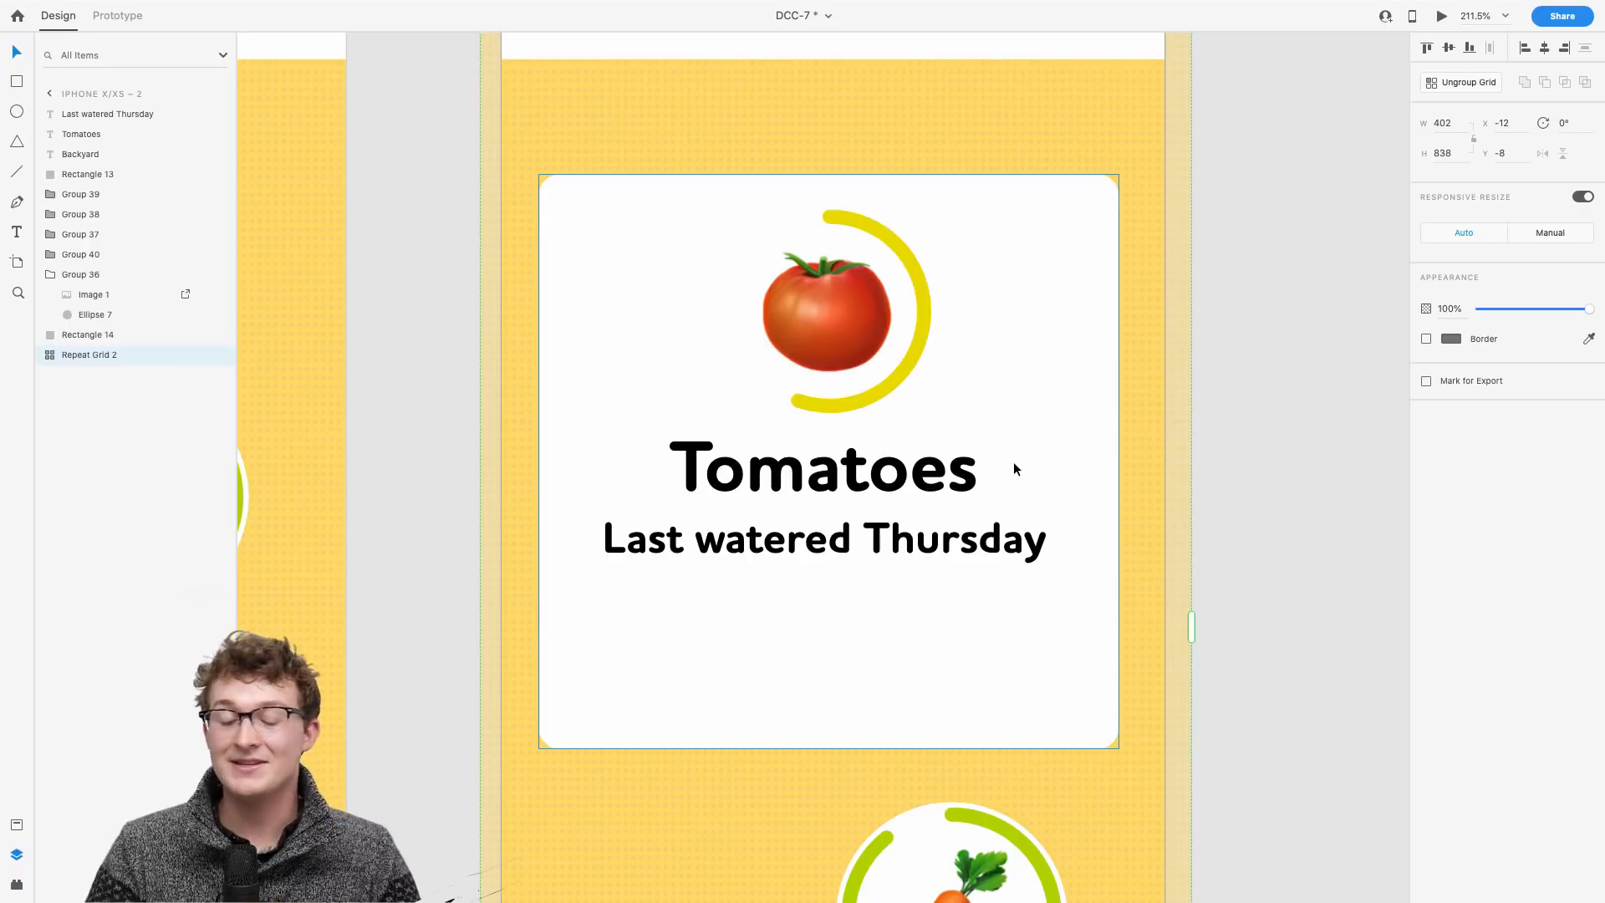
# Step: Try a red #D10000 border on the potato's progress ring on the first artboard, and undo the color change
pyautogui.scroll(-5, 1013, 468)
pyautogui.scroll(1, 563, 202)
pyautogui.hscroll(-2, 563, 202)
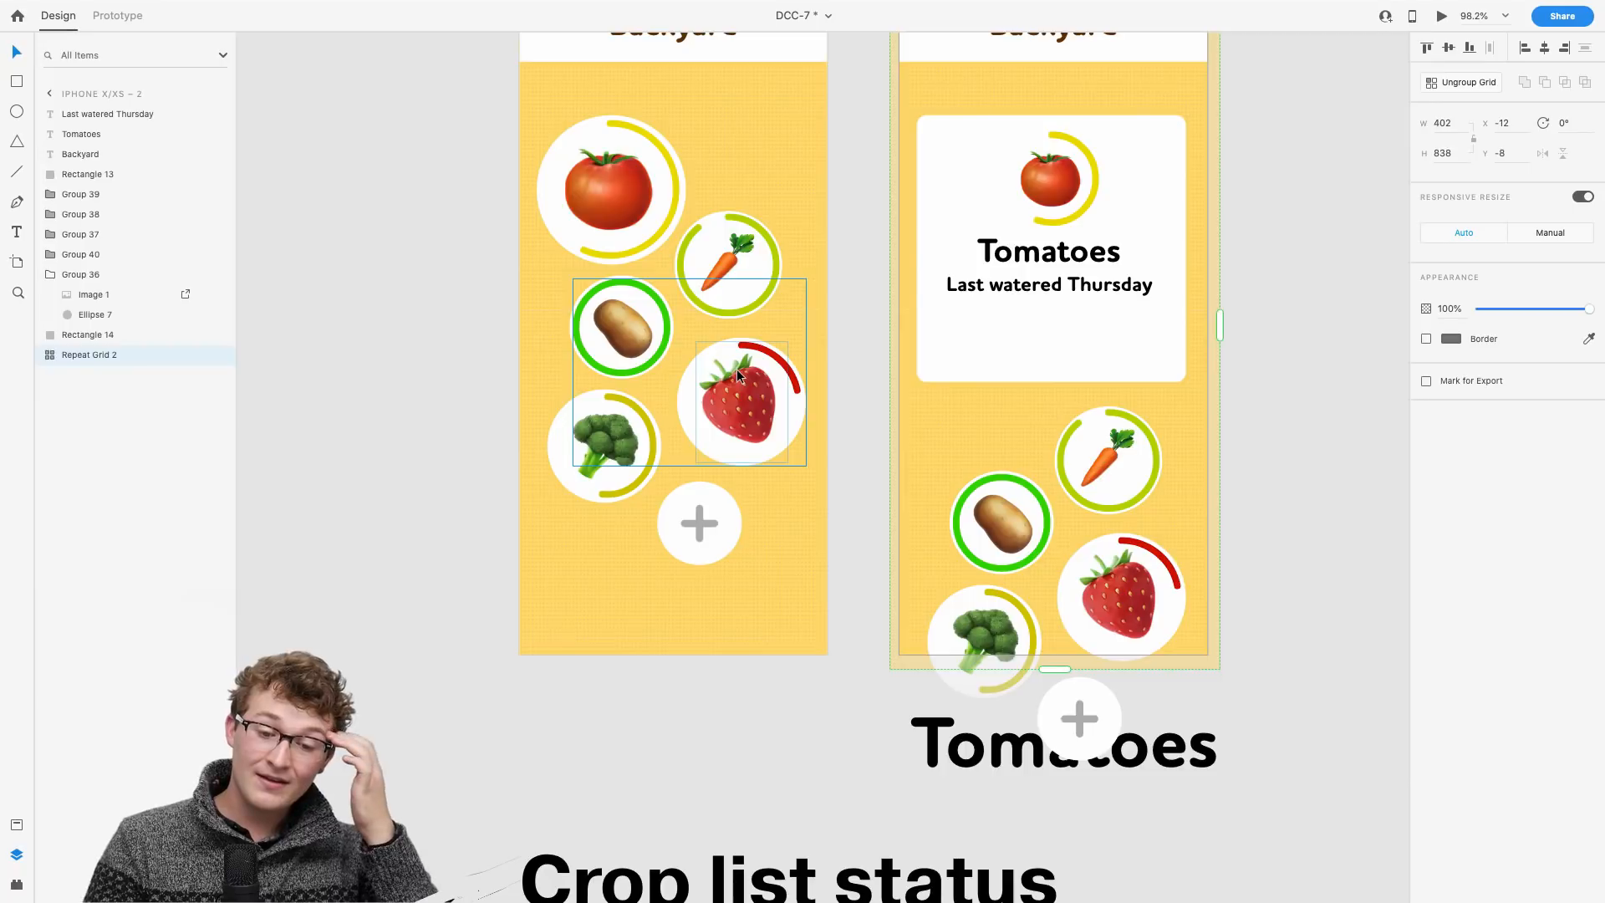
pyautogui.scroll(6, 764, 393)
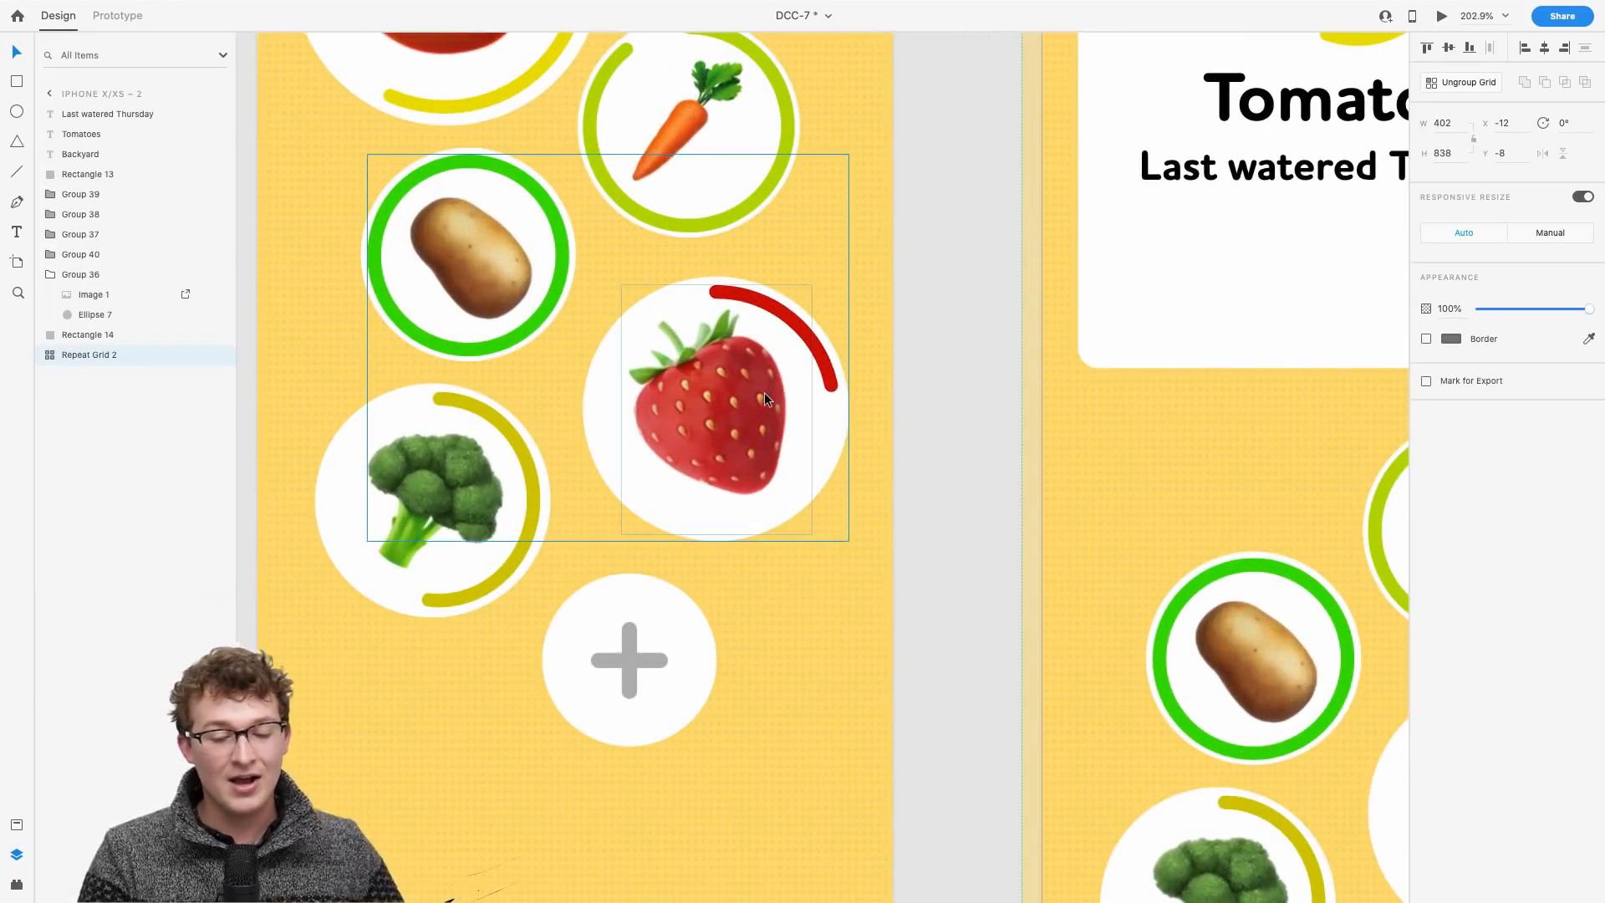
pyautogui.scroll(-4, 804, 401)
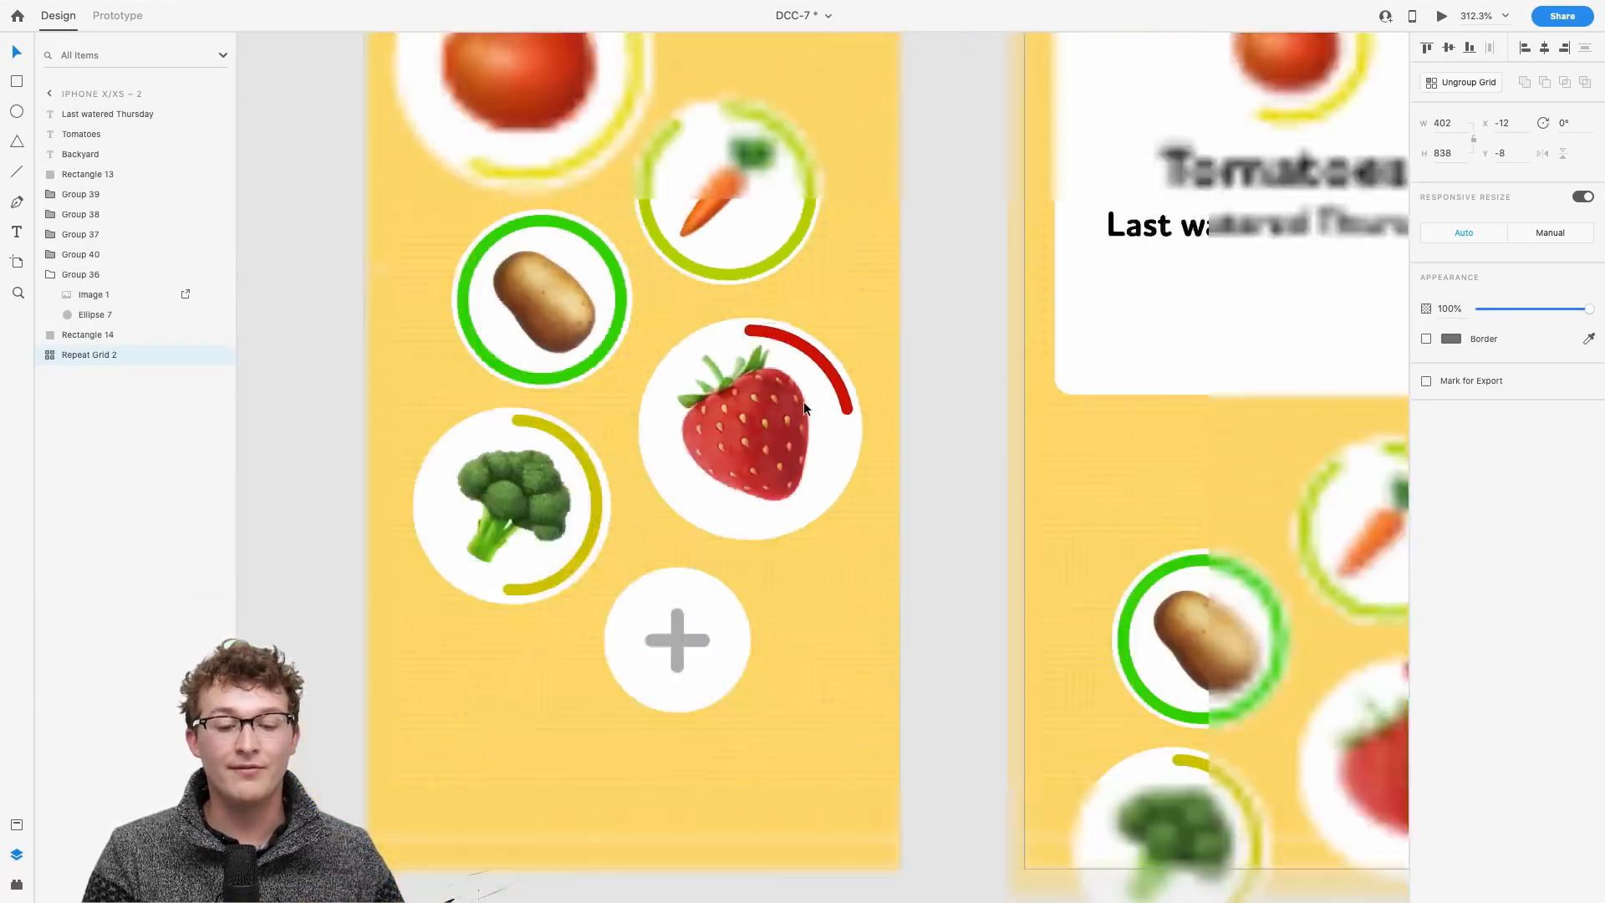
pyautogui.scroll(5, 681, 438)
pyautogui.doubleClick(769, 391)
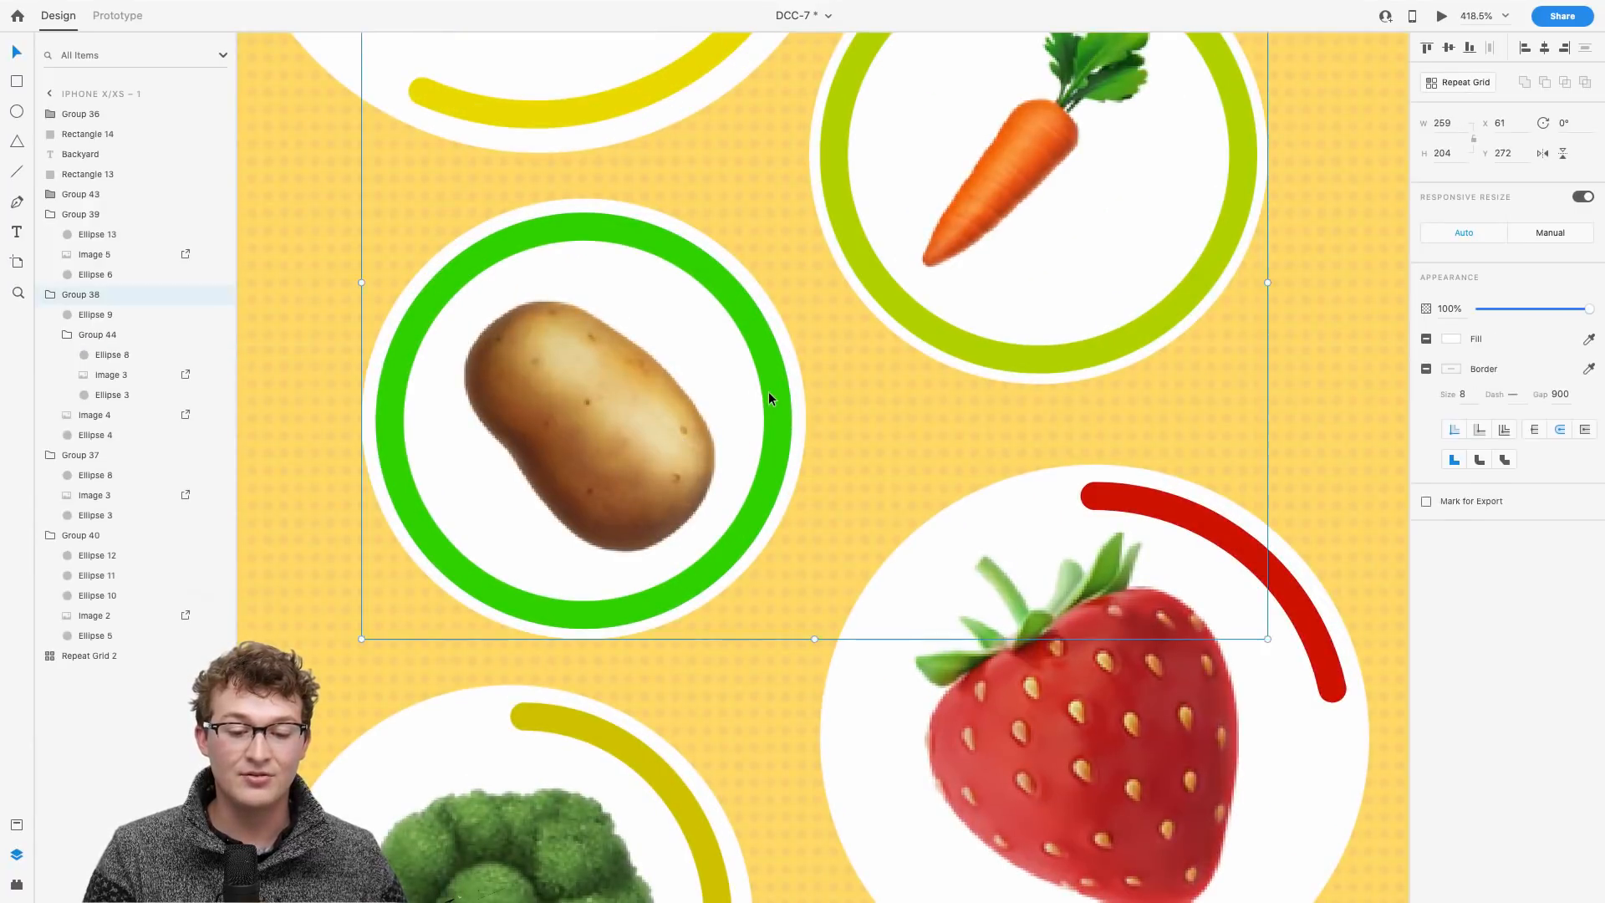
pyautogui.doubleClick(769, 391)
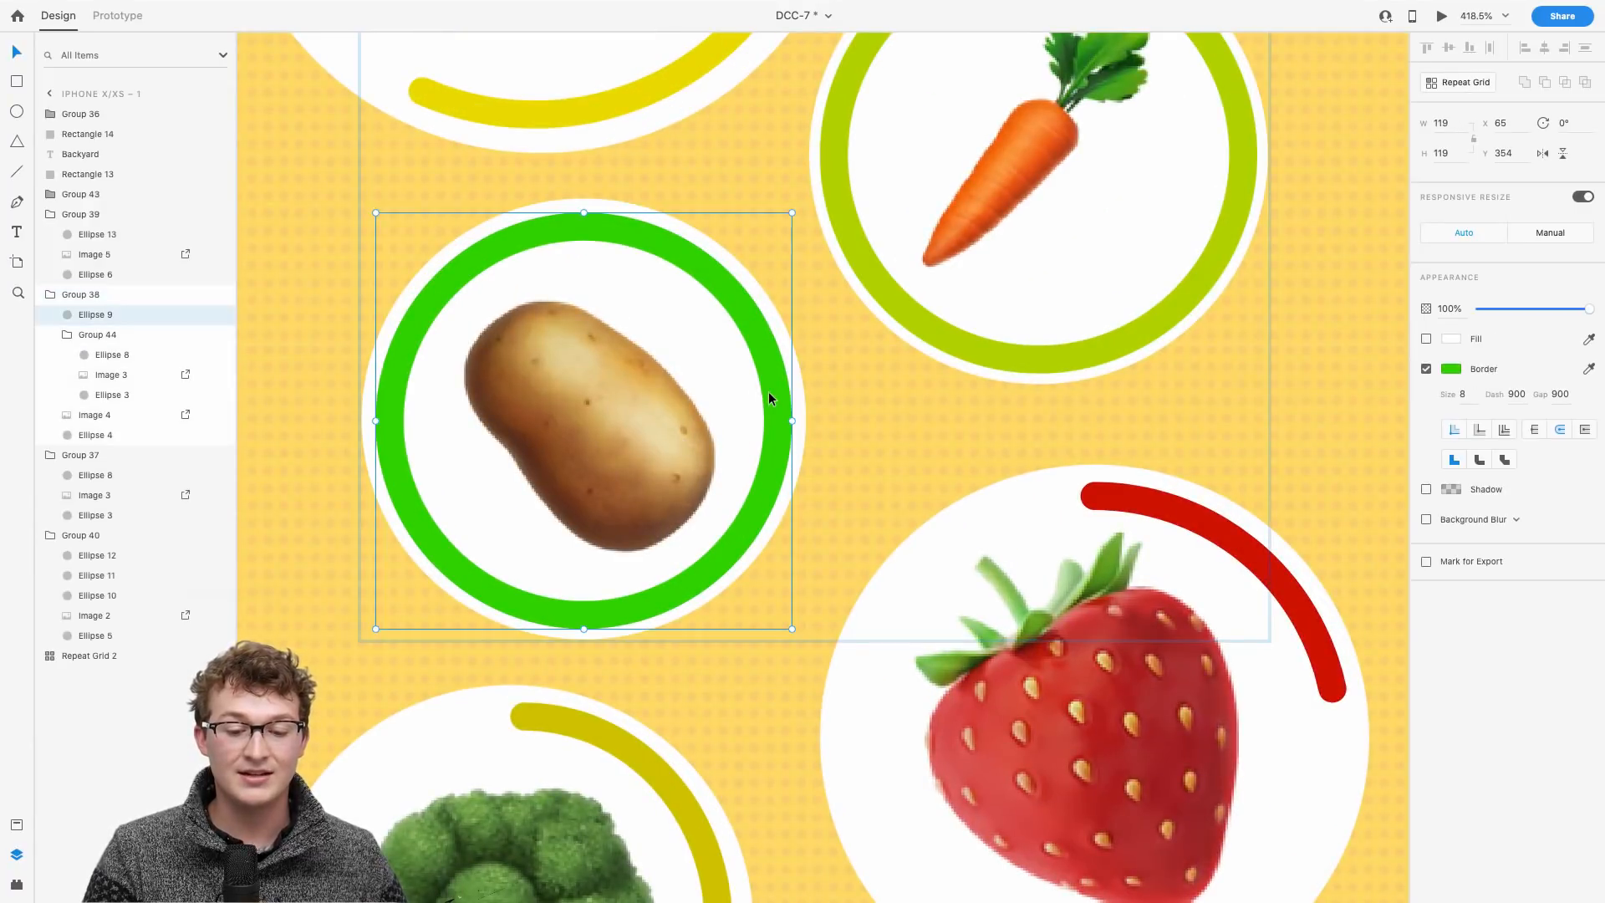
pyautogui.click(1452, 370)
pyautogui.moveTo(1398, 387); pyautogui.dragTo(1400, 430)
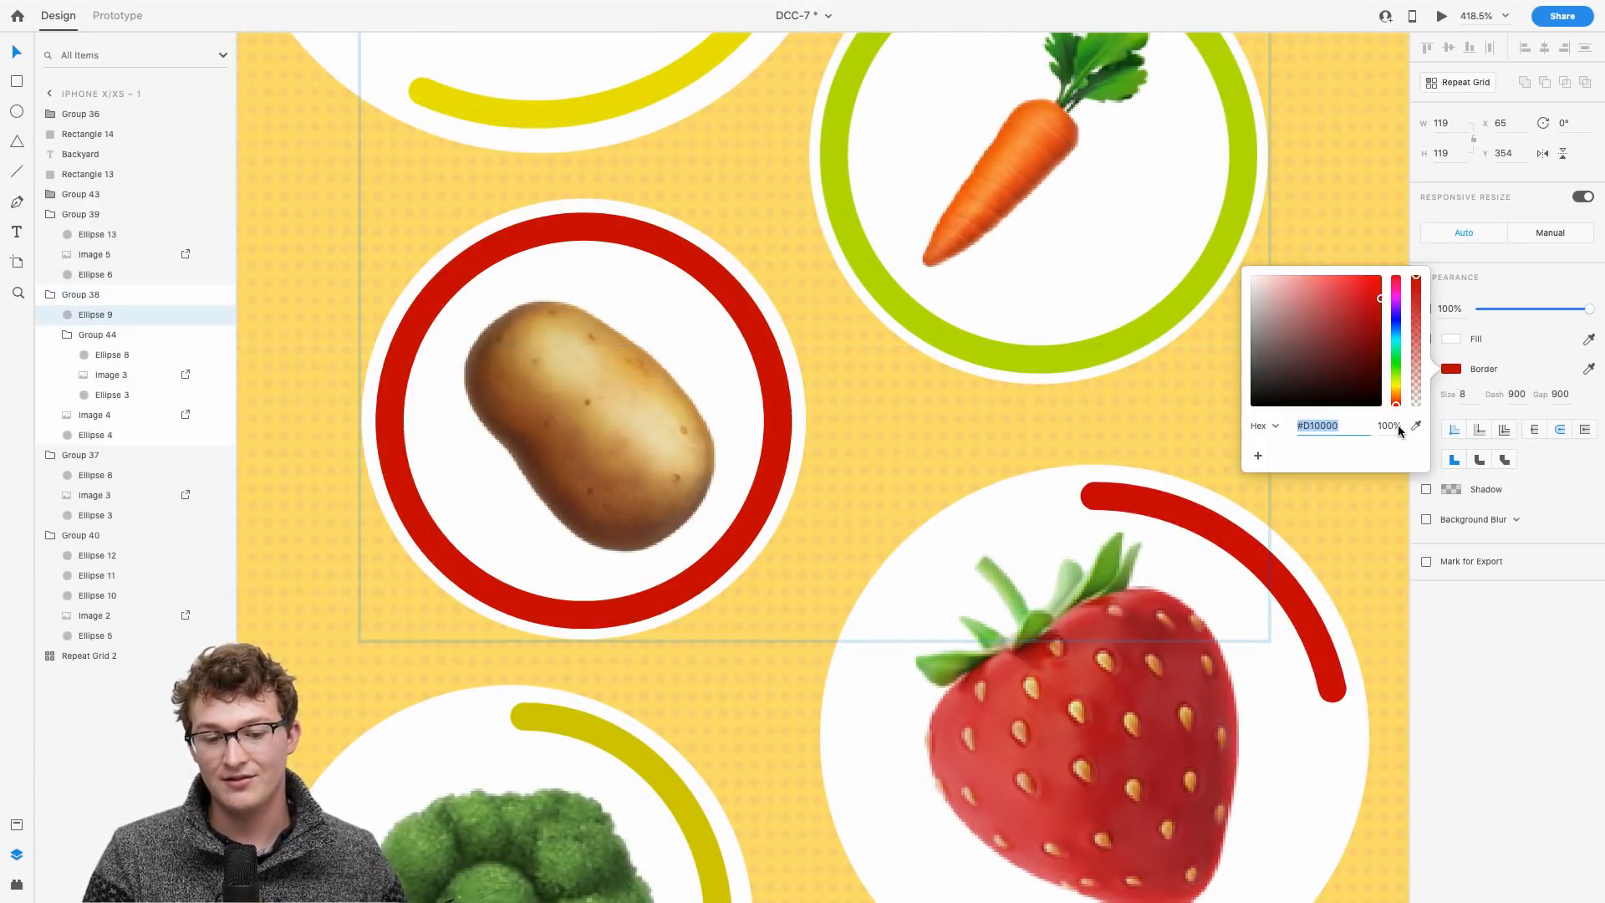
pyautogui.click(966, 389)
pyautogui.hotkey('ctrl', 'z')
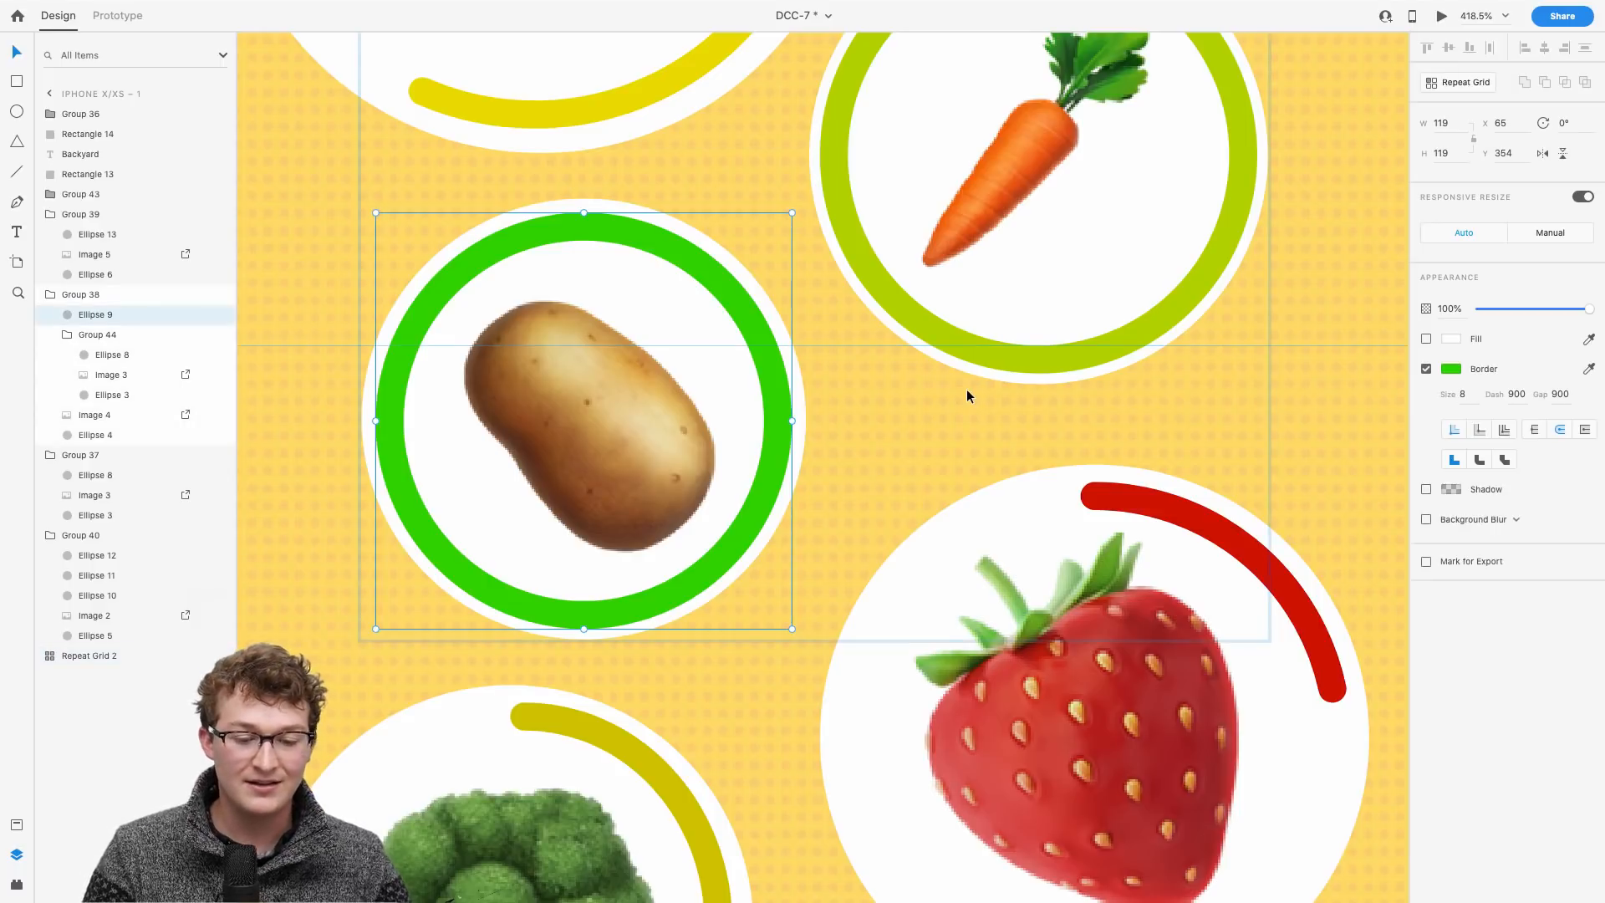
# Step: Duplicate the "Last watered Thursday" subtitle directly below itself on the second artboard's card, keeping the copy aligned with it
pyautogui.scroll(-3, 967, 390)
pyautogui.hscroll(4, 967, 390)
pyautogui.scroll(3, 967, 391)
pyautogui.scroll(-5, 966, 389)
pyautogui.hscroll(2, 836, 418)
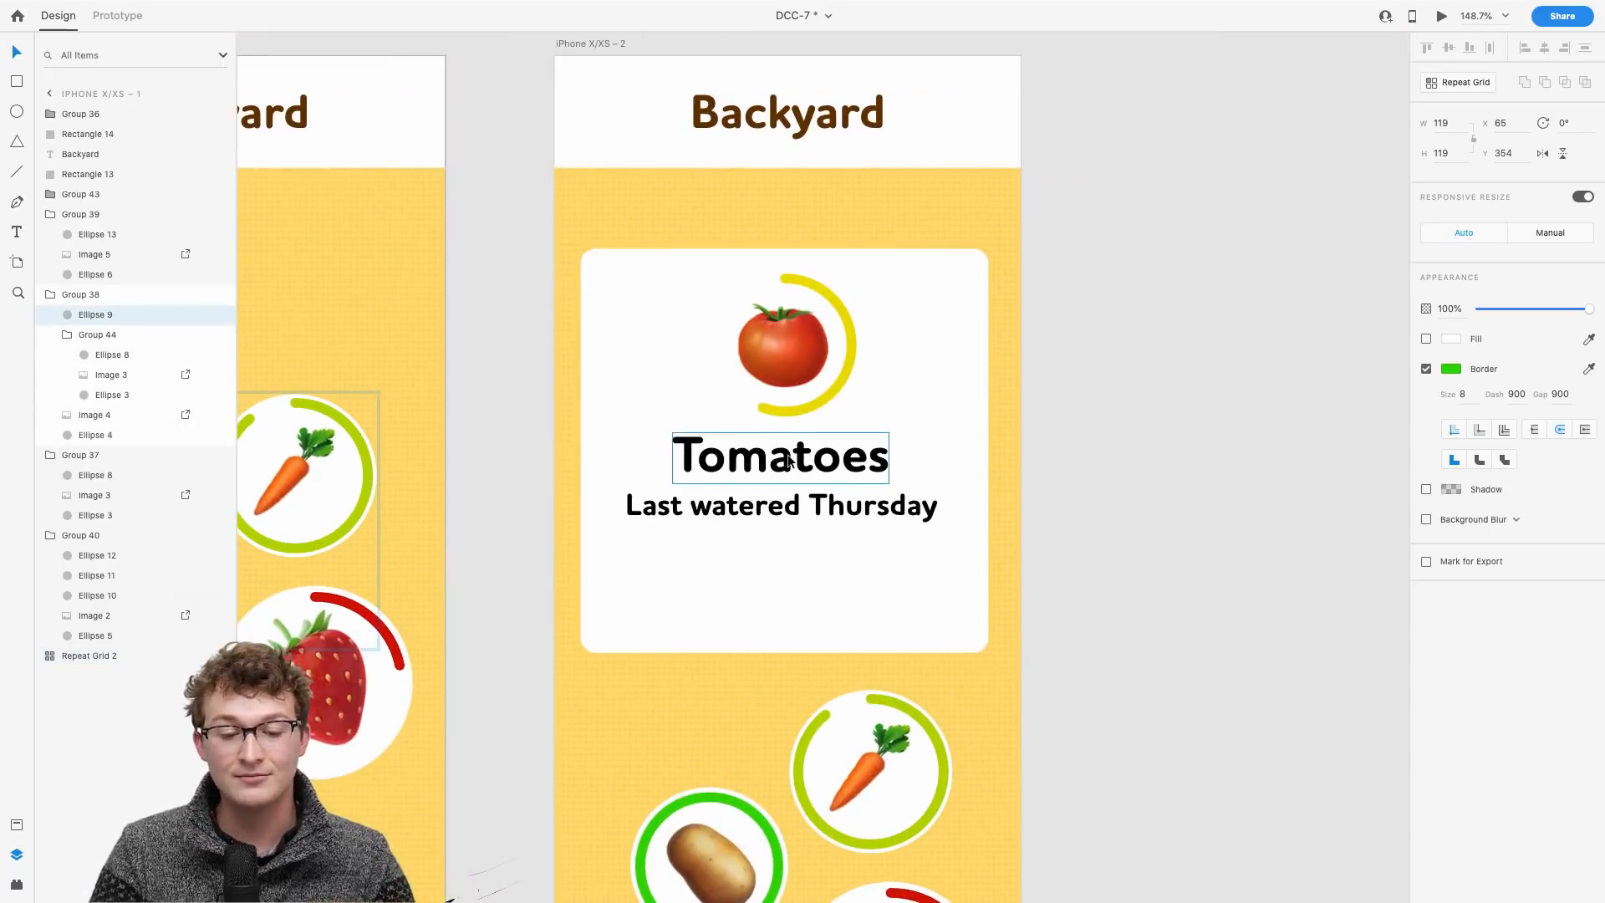
pyautogui.scroll(5, 788, 458)
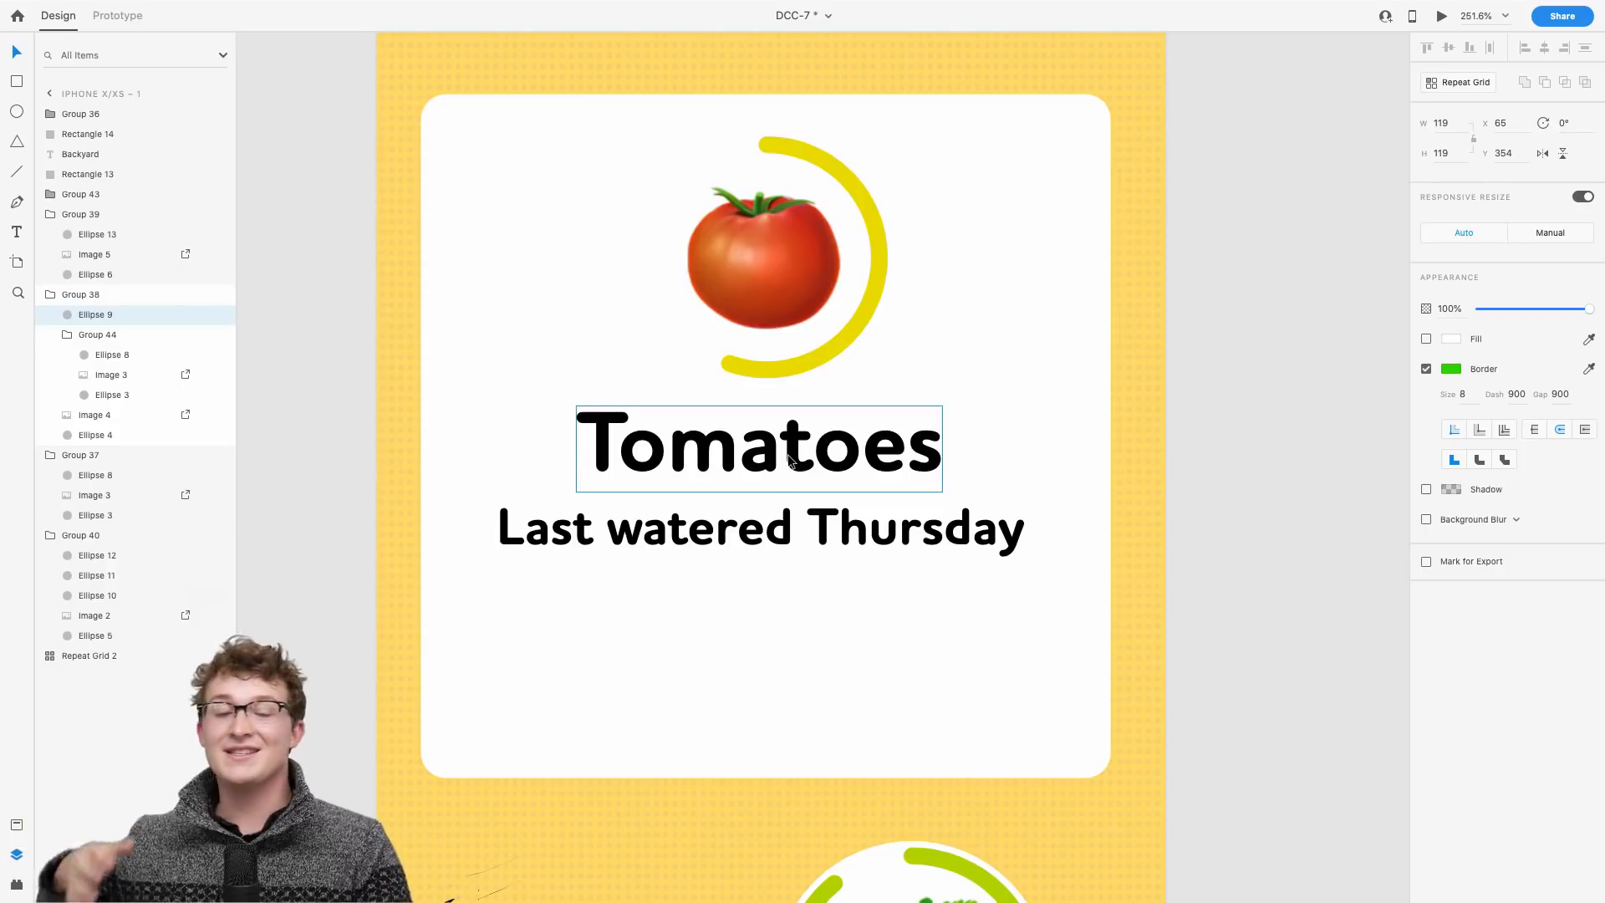
pyautogui.click(740, 522)
pyautogui.moveTo(795, 555); pyautogui.dragTo(788, 609)
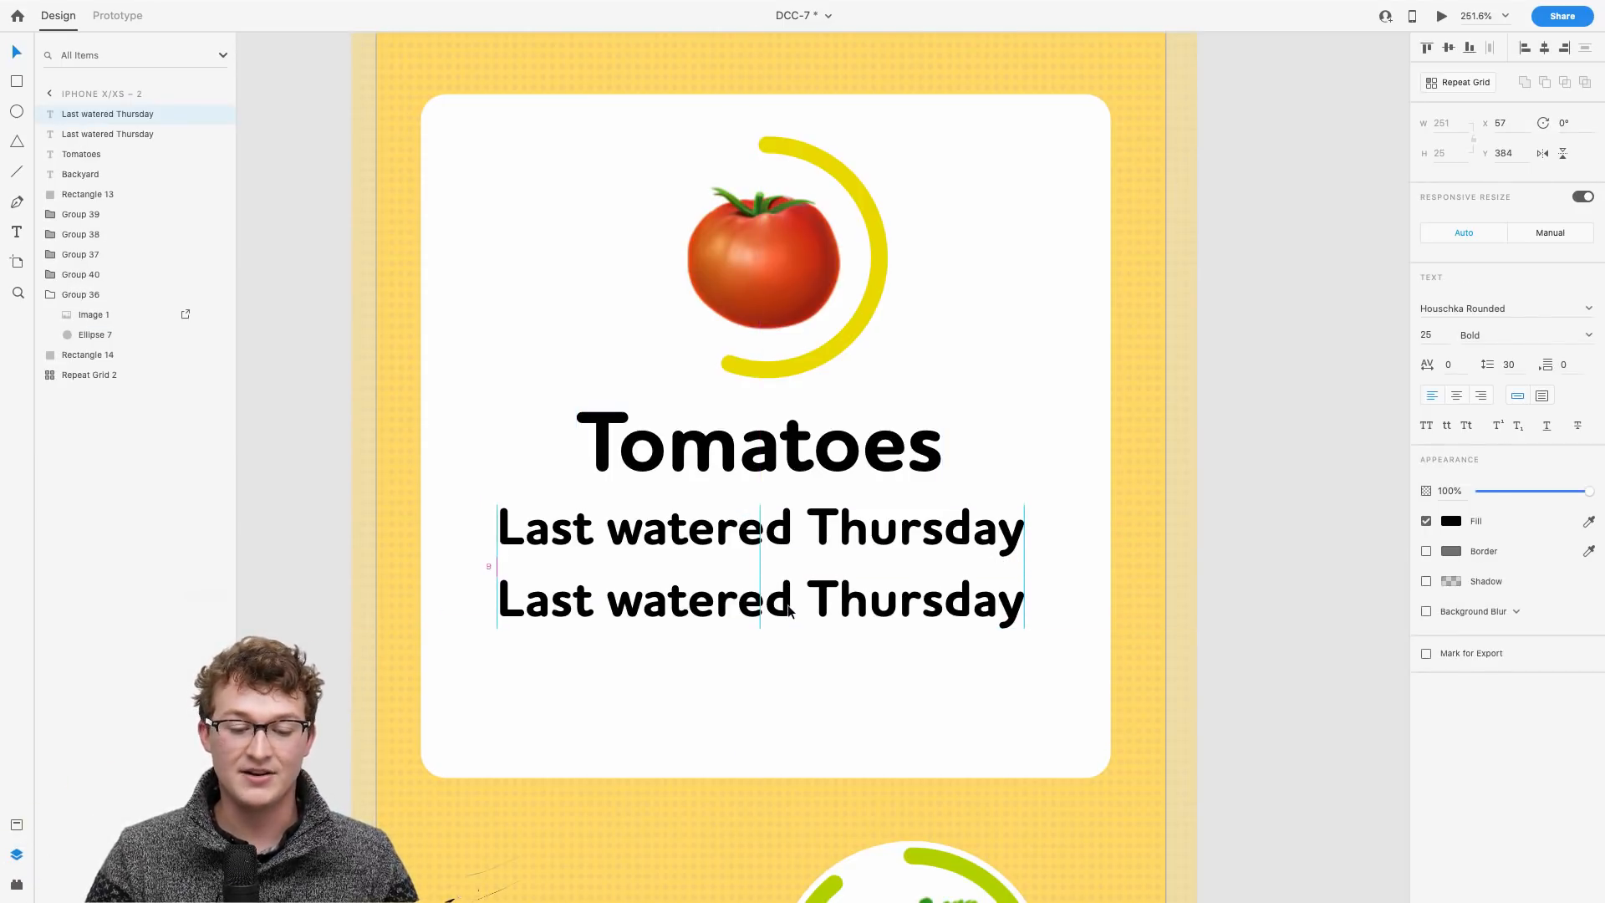
# Step: Replace the duplicated subtitle's text with "...." and center it horizontally on the artboard
pyautogui.scroll(-5, 787, 604)
pyautogui.scroll(2, 788, 605)
pyautogui.scroll(-3, 787, 604)
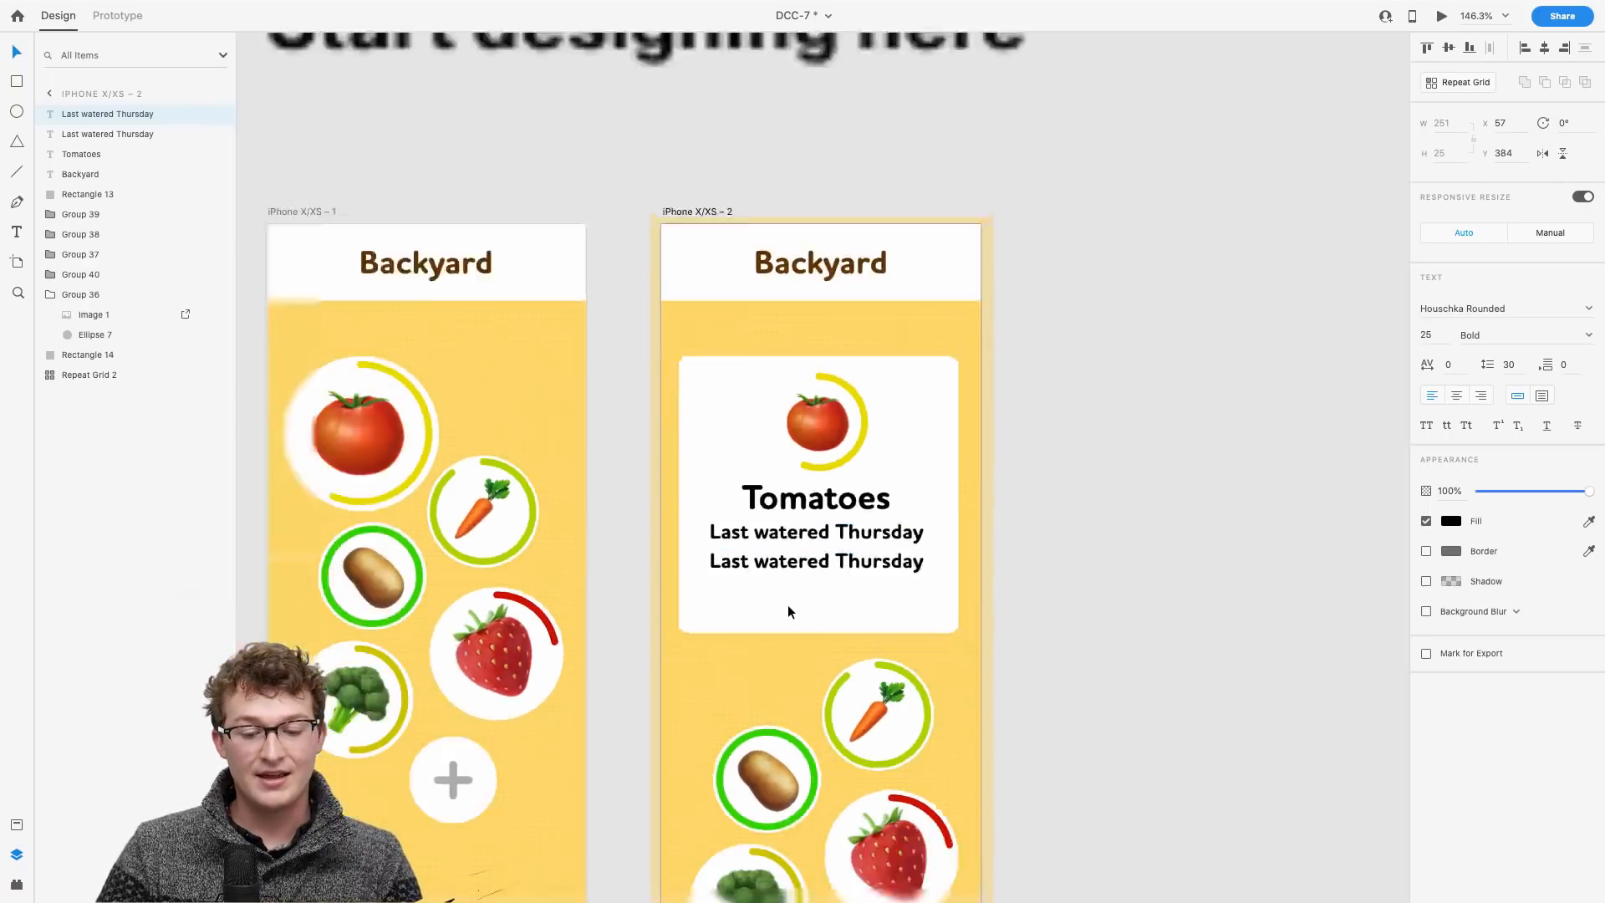
pyautogui.doubleClick(808, 569)
pyautogui.press('BackSpace')
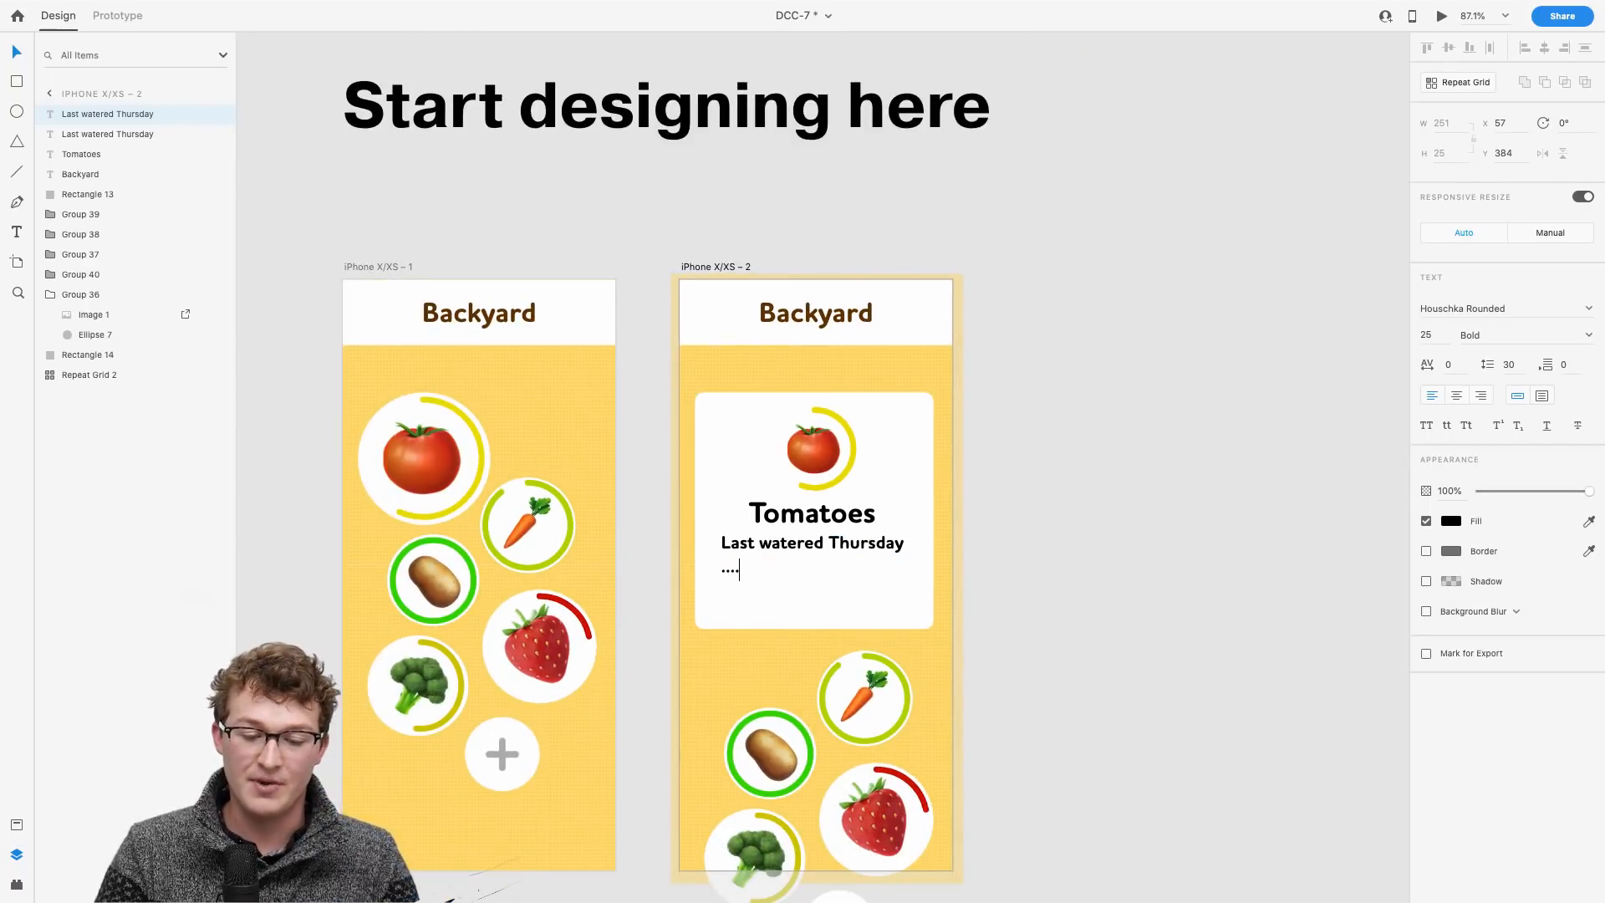
pyautogui.write('....')
pyautogui.press('Escape')
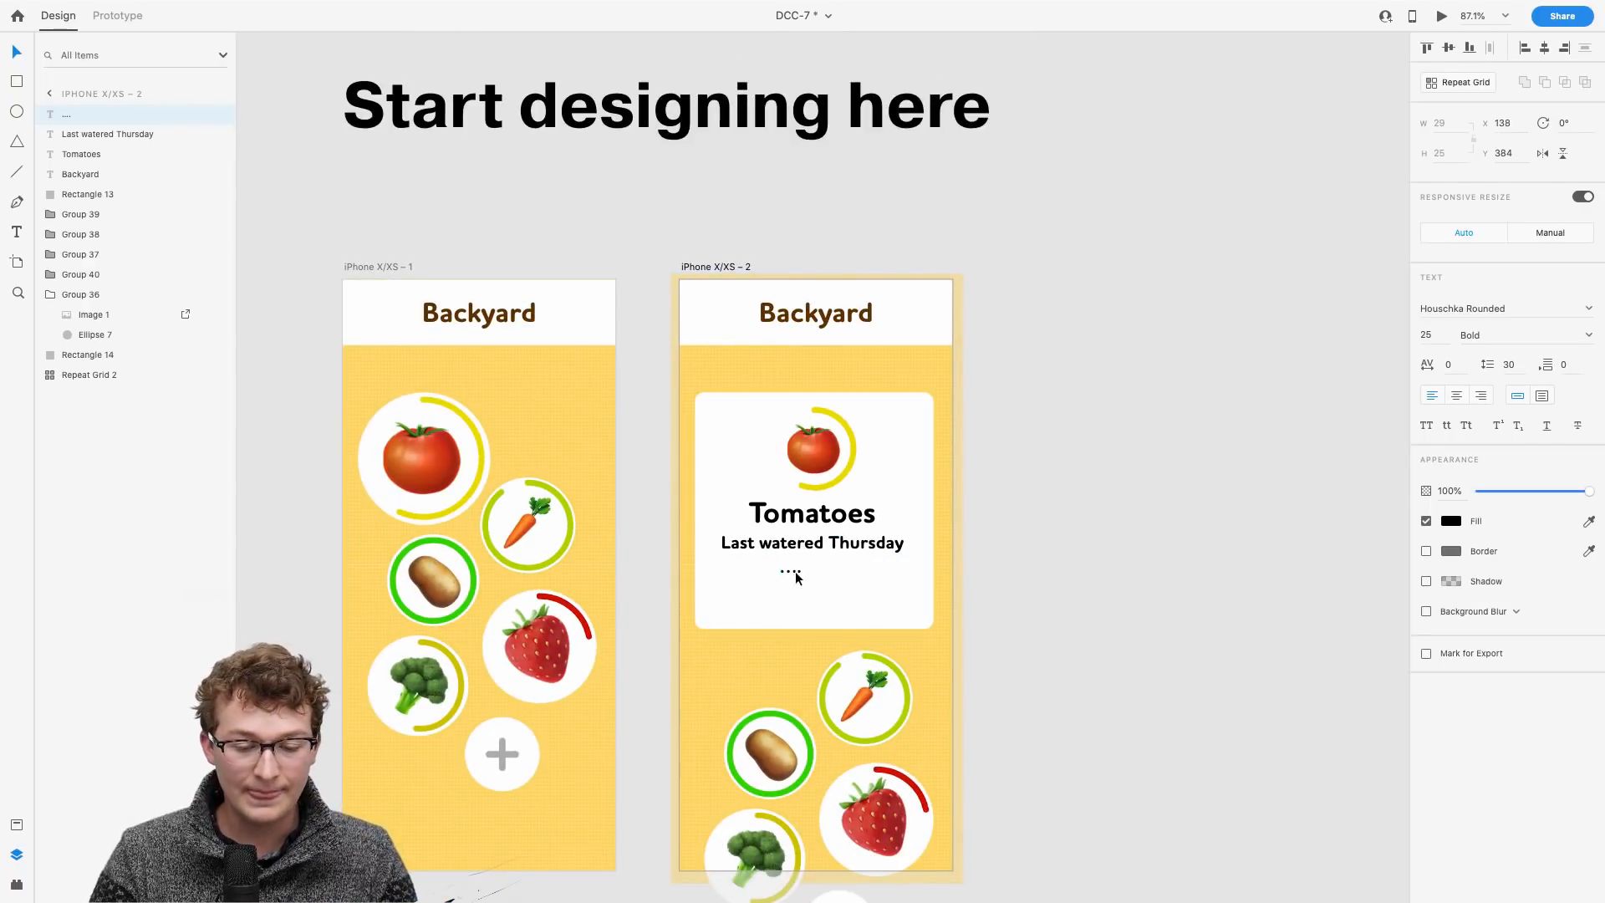
pyautogui.moveTo(796, 577); pyautogui.dragTo(818, 577)
# Step: Change the "Last watered Thursday" subtitle's font weight to Medium, recenter it under the Tomatoes heading, and deselect it
pyautogui.scroll(-3, 775, 644)
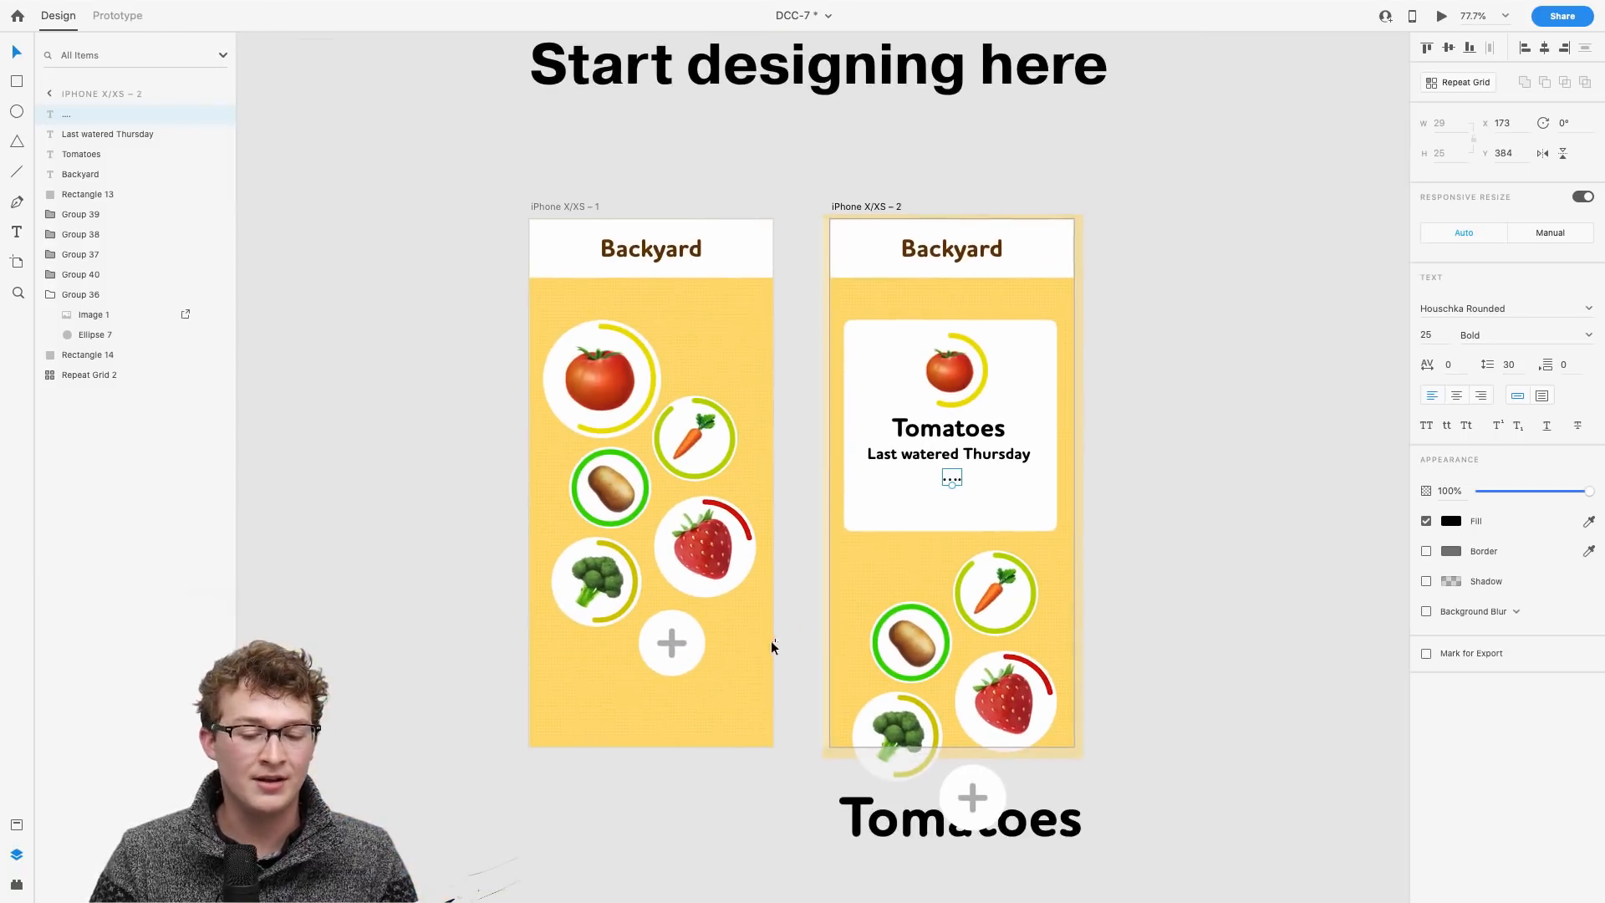
pyautogui.scroll(5, 868, 533)
pyautogui.click(1086, 390)
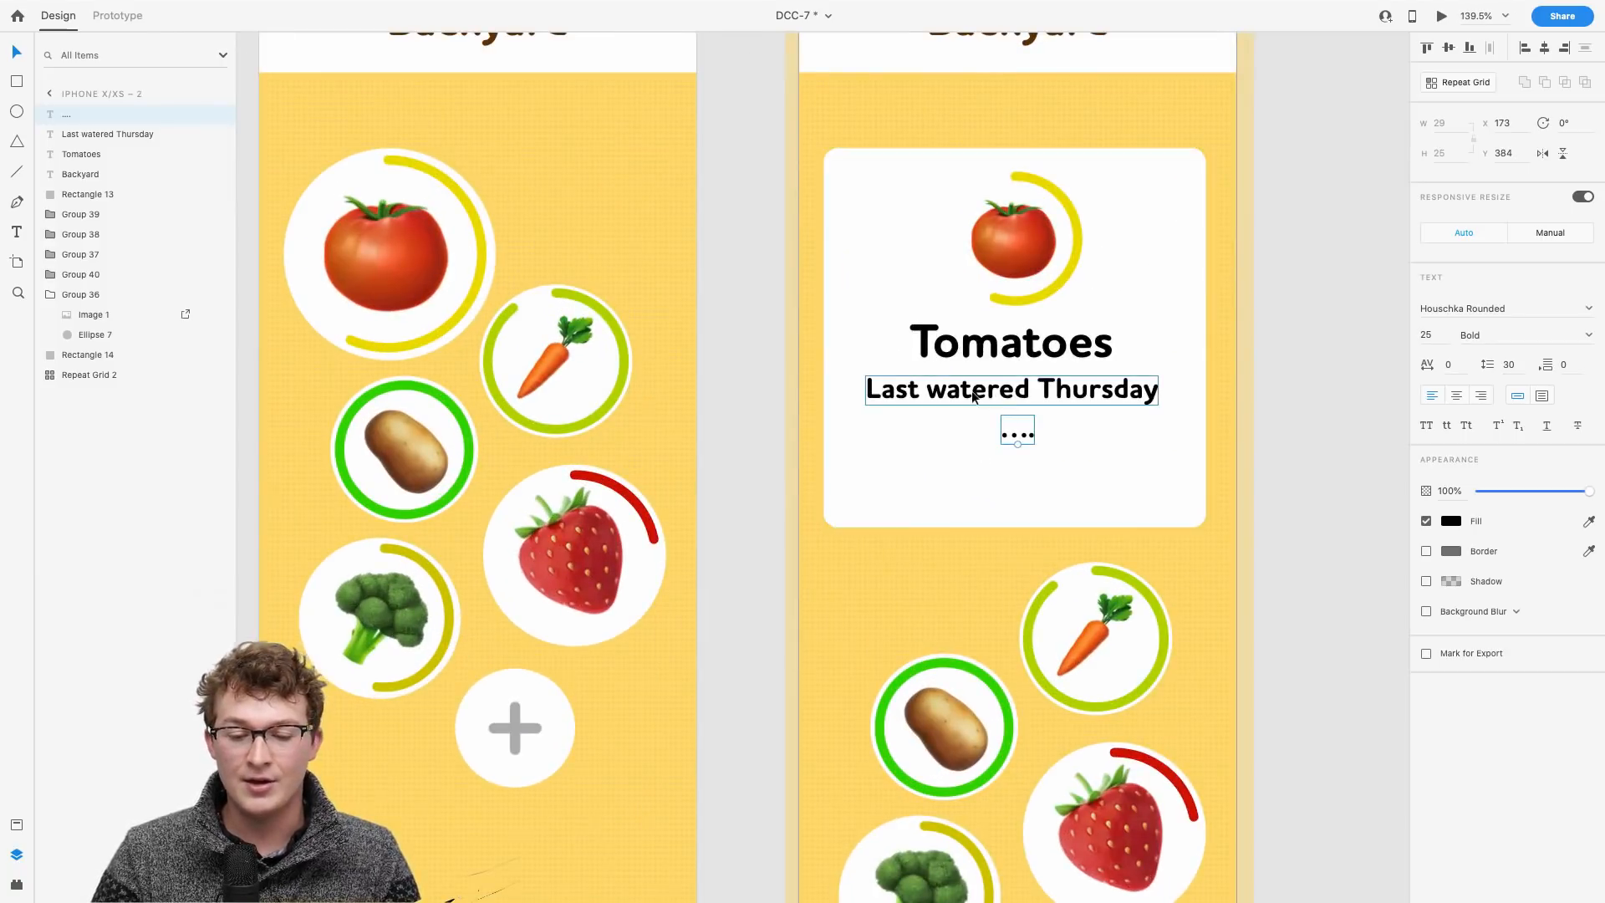
pyautogui.click(1591, 337)
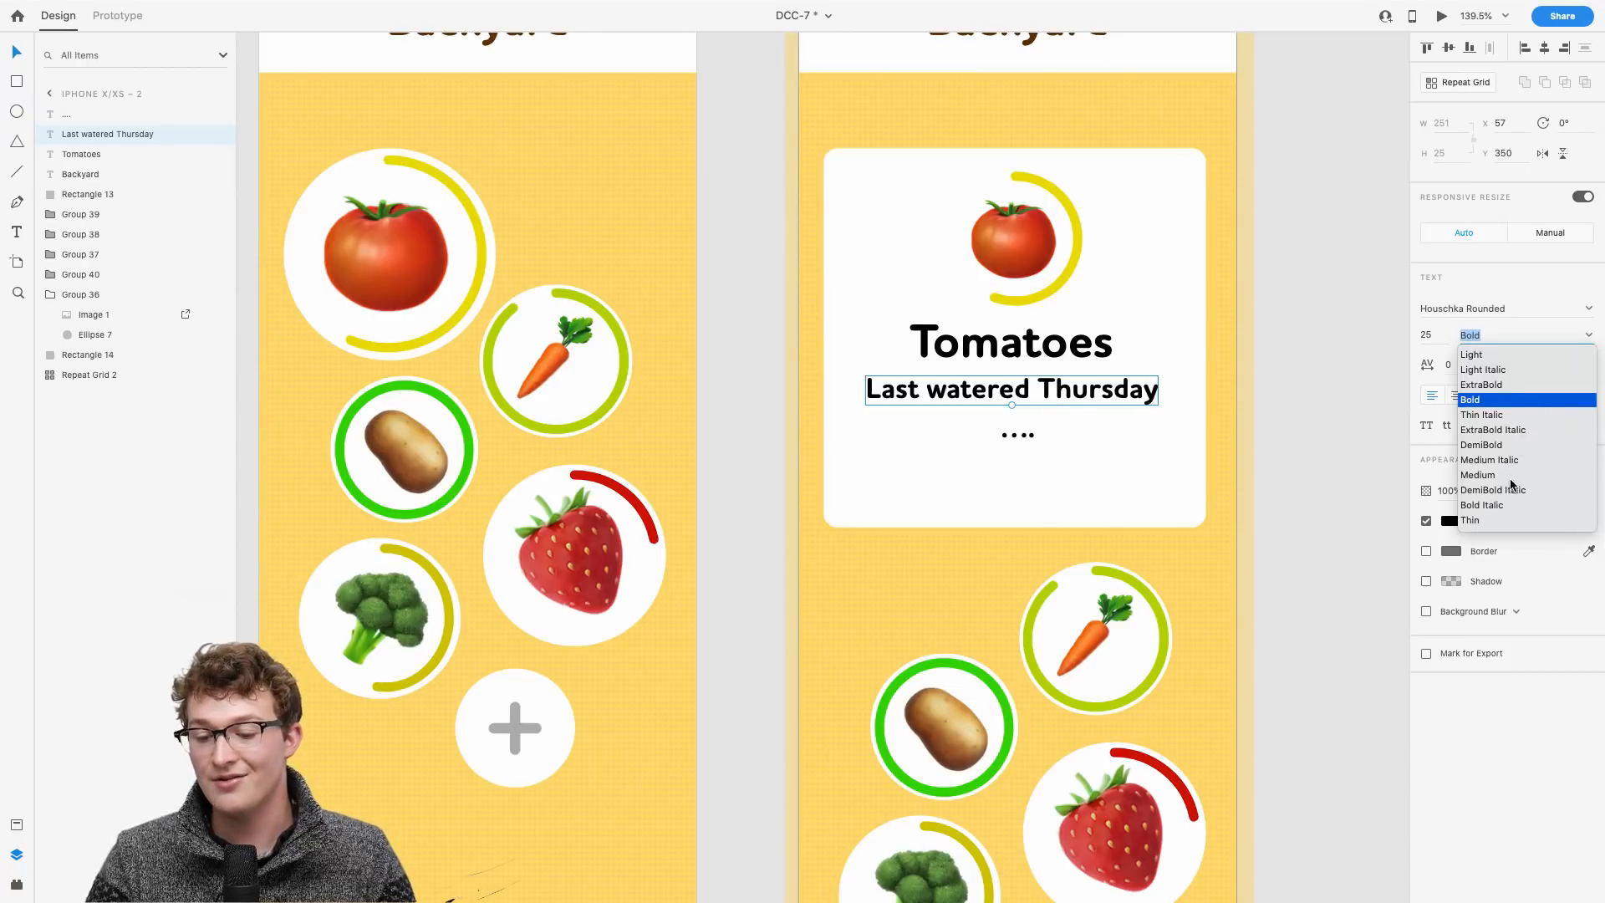
pyautogui.click(1488, 475)
pyautogui.moveTo(1070, 399); pyautogui.dragTo(1084, 392)
pyautogui.click(1311, 369)
pyautogui.press('super+0')
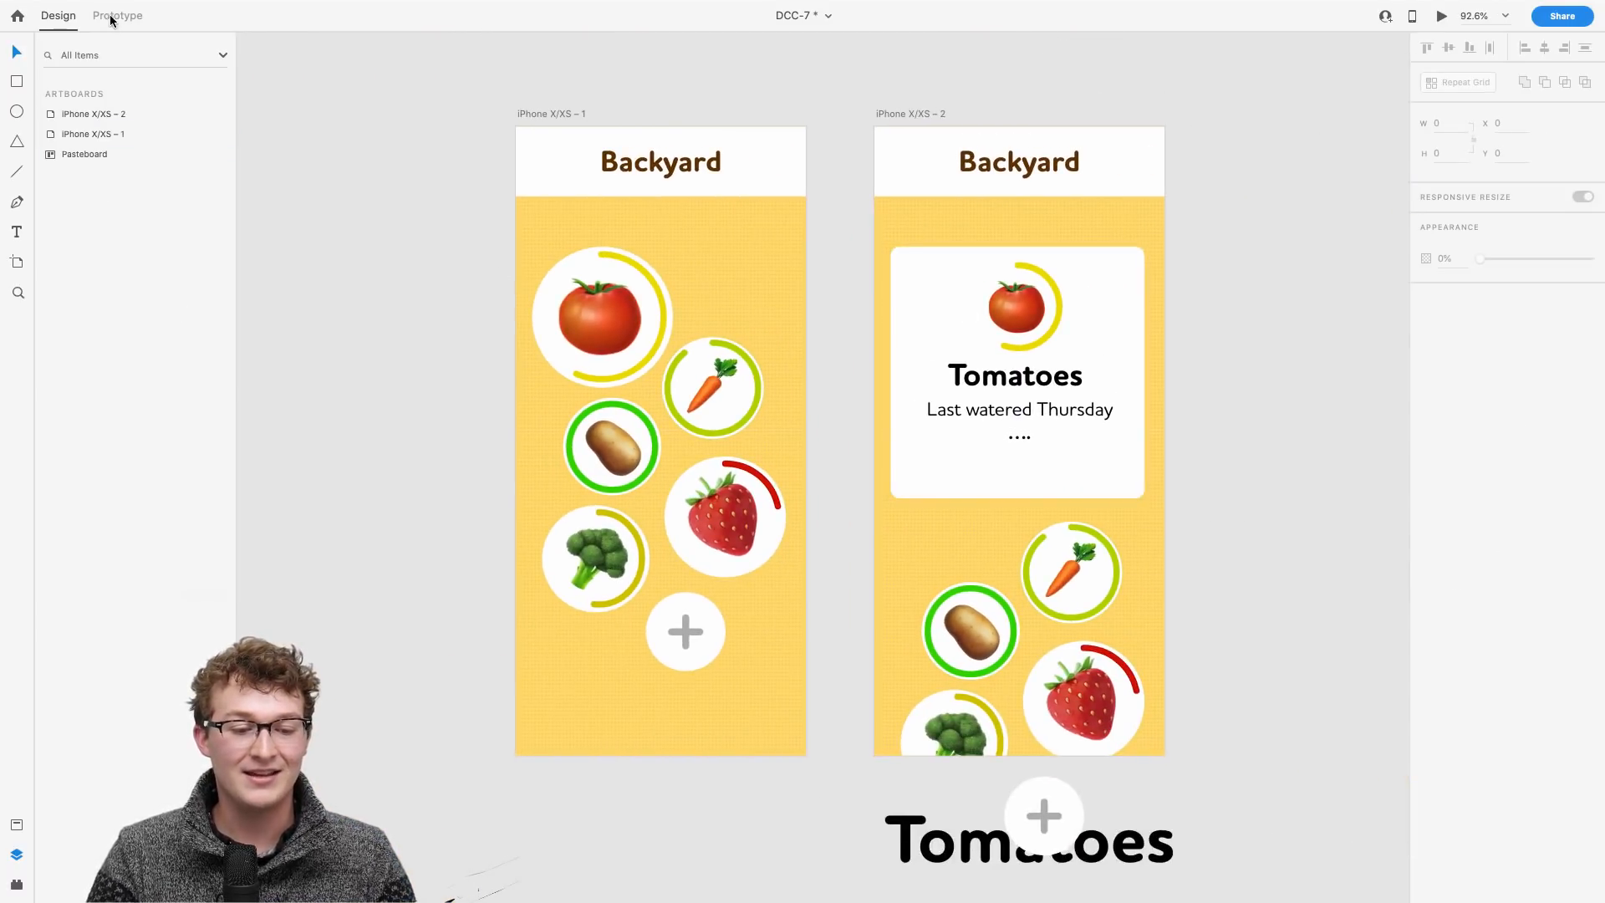
# Step: Link the first artboard's tomato group to the iPhone X/XS – 2 artboard with a Tap trigger and Auto-Animate action
pyautogui.click(113, 16)
pyautogui.click(613, 328)
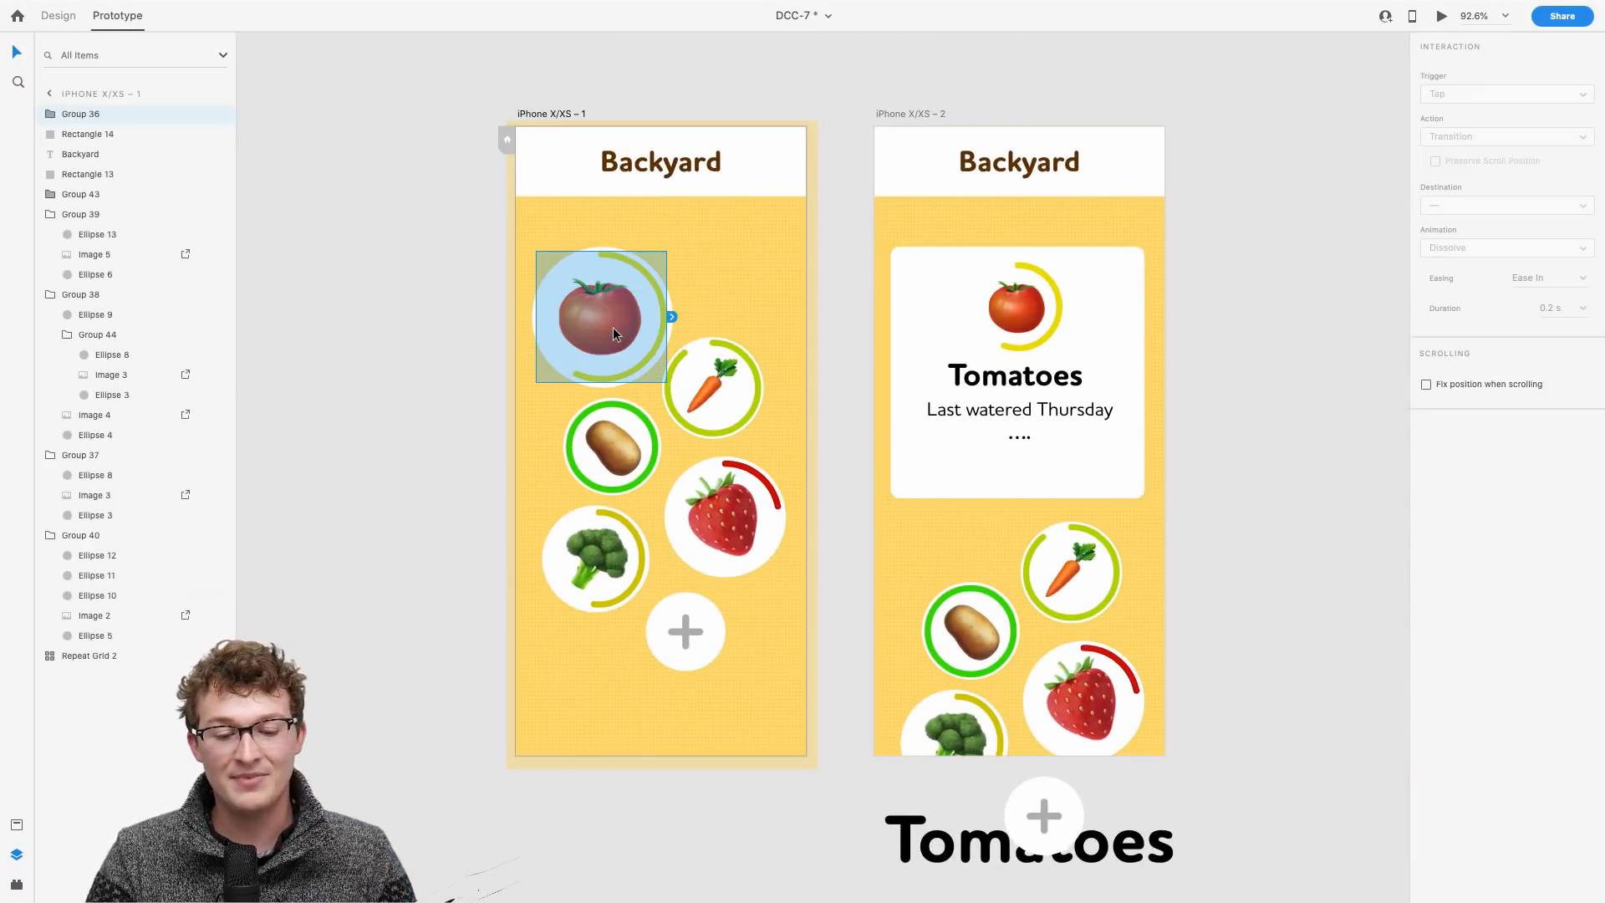
pyautogui.moveTo(856, 365); pyautogui.dragTo(1000, 398)
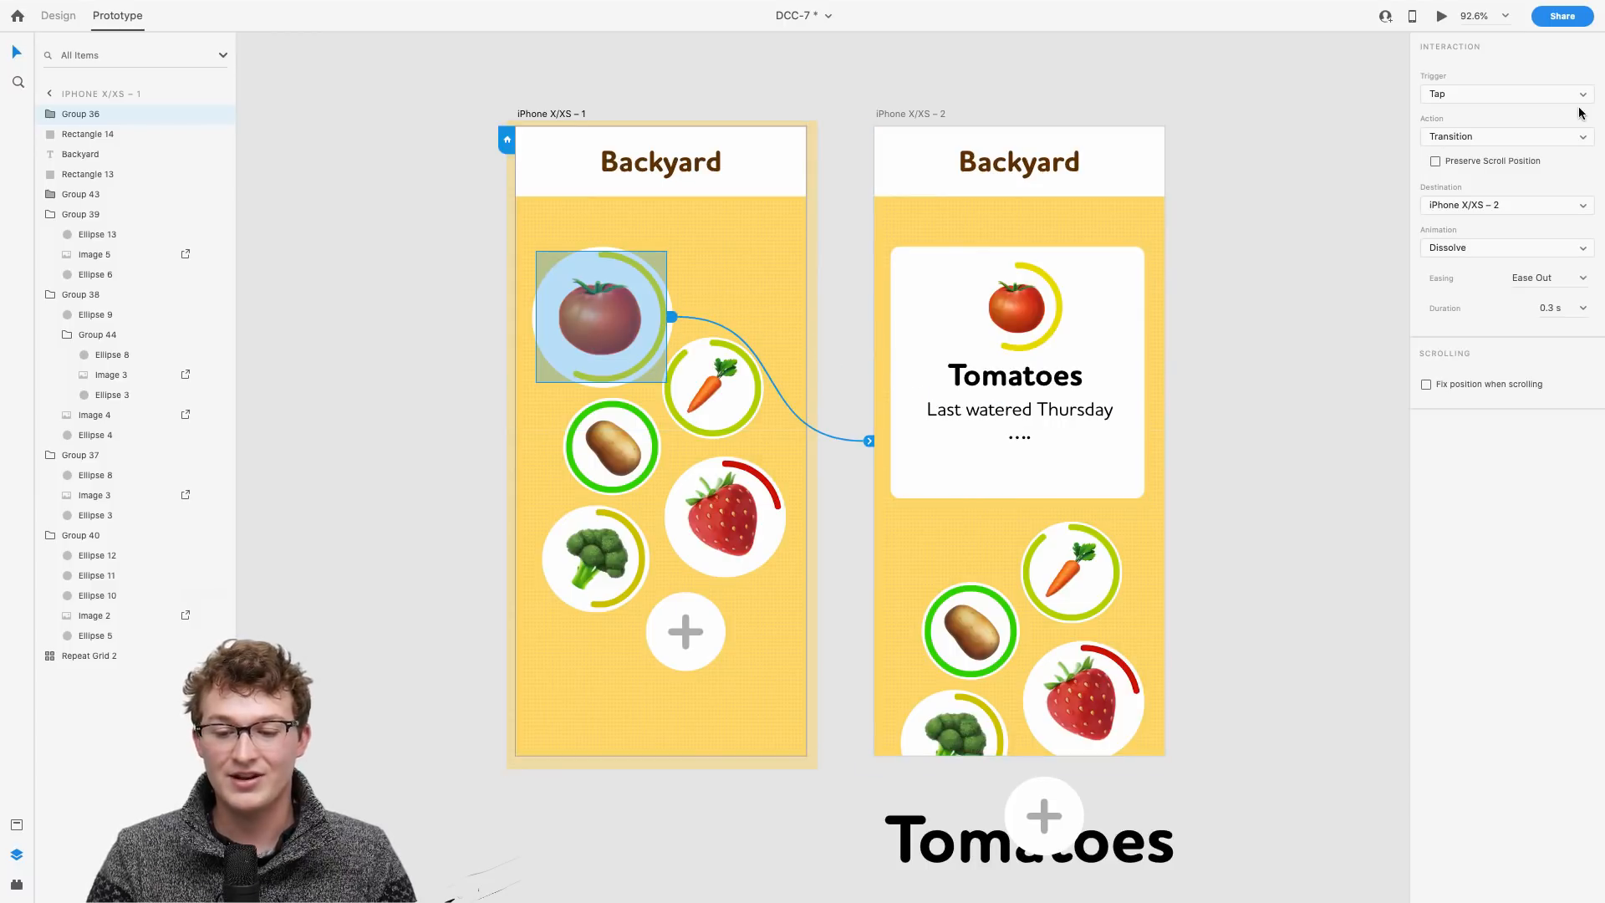
pyautogui.click(1476, 142)
pyautogui.click(1478, 150)
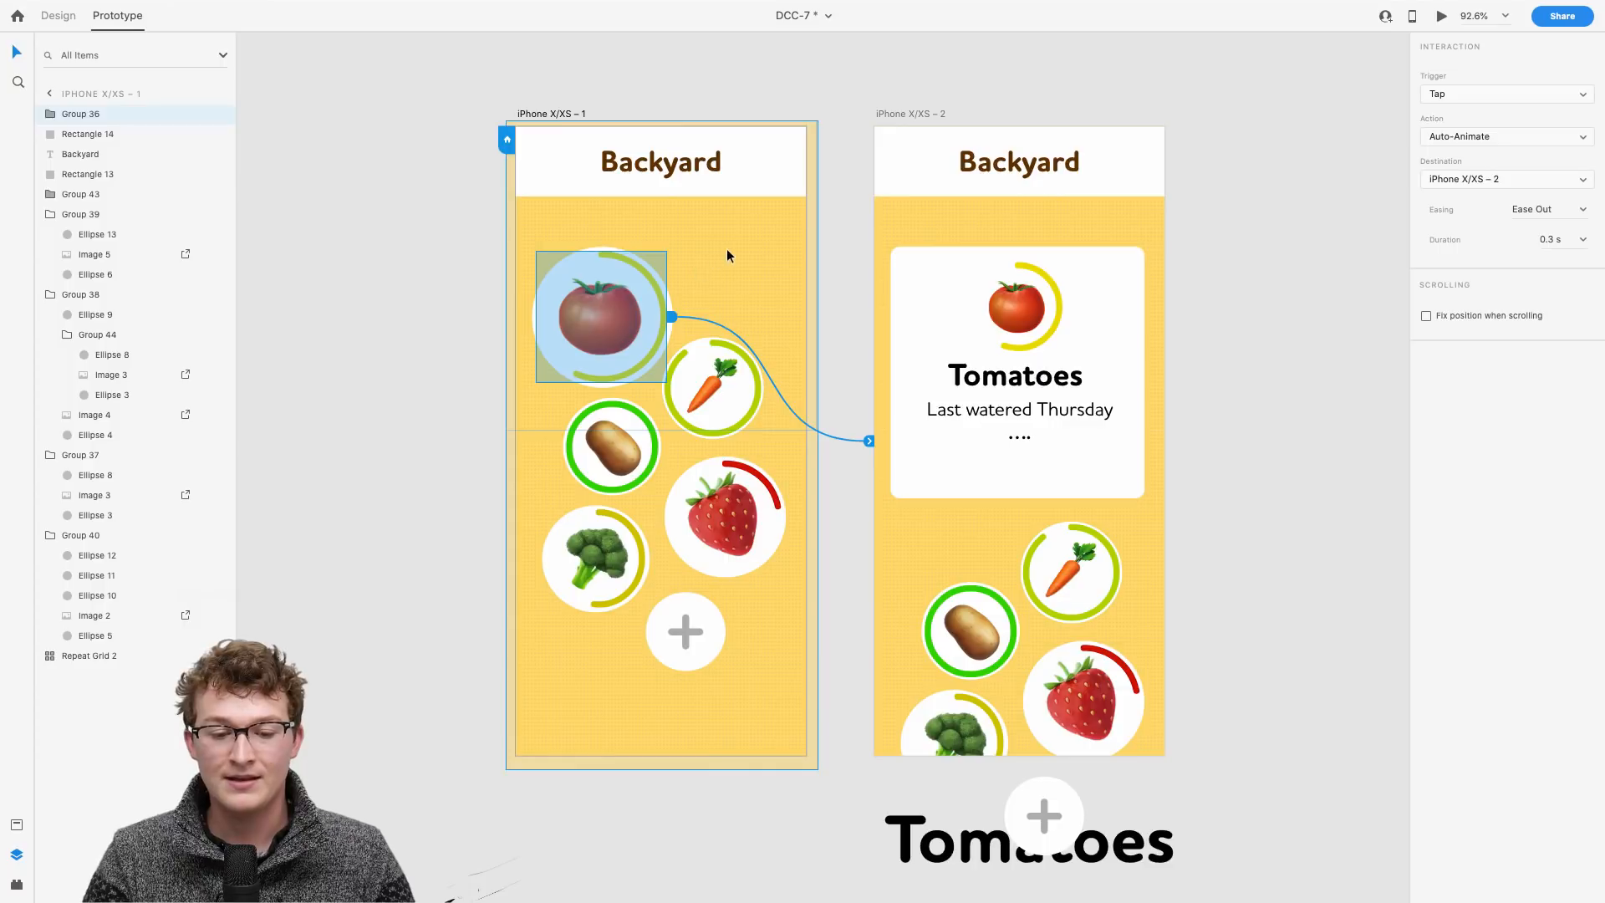
pyautogui.press('Escape')
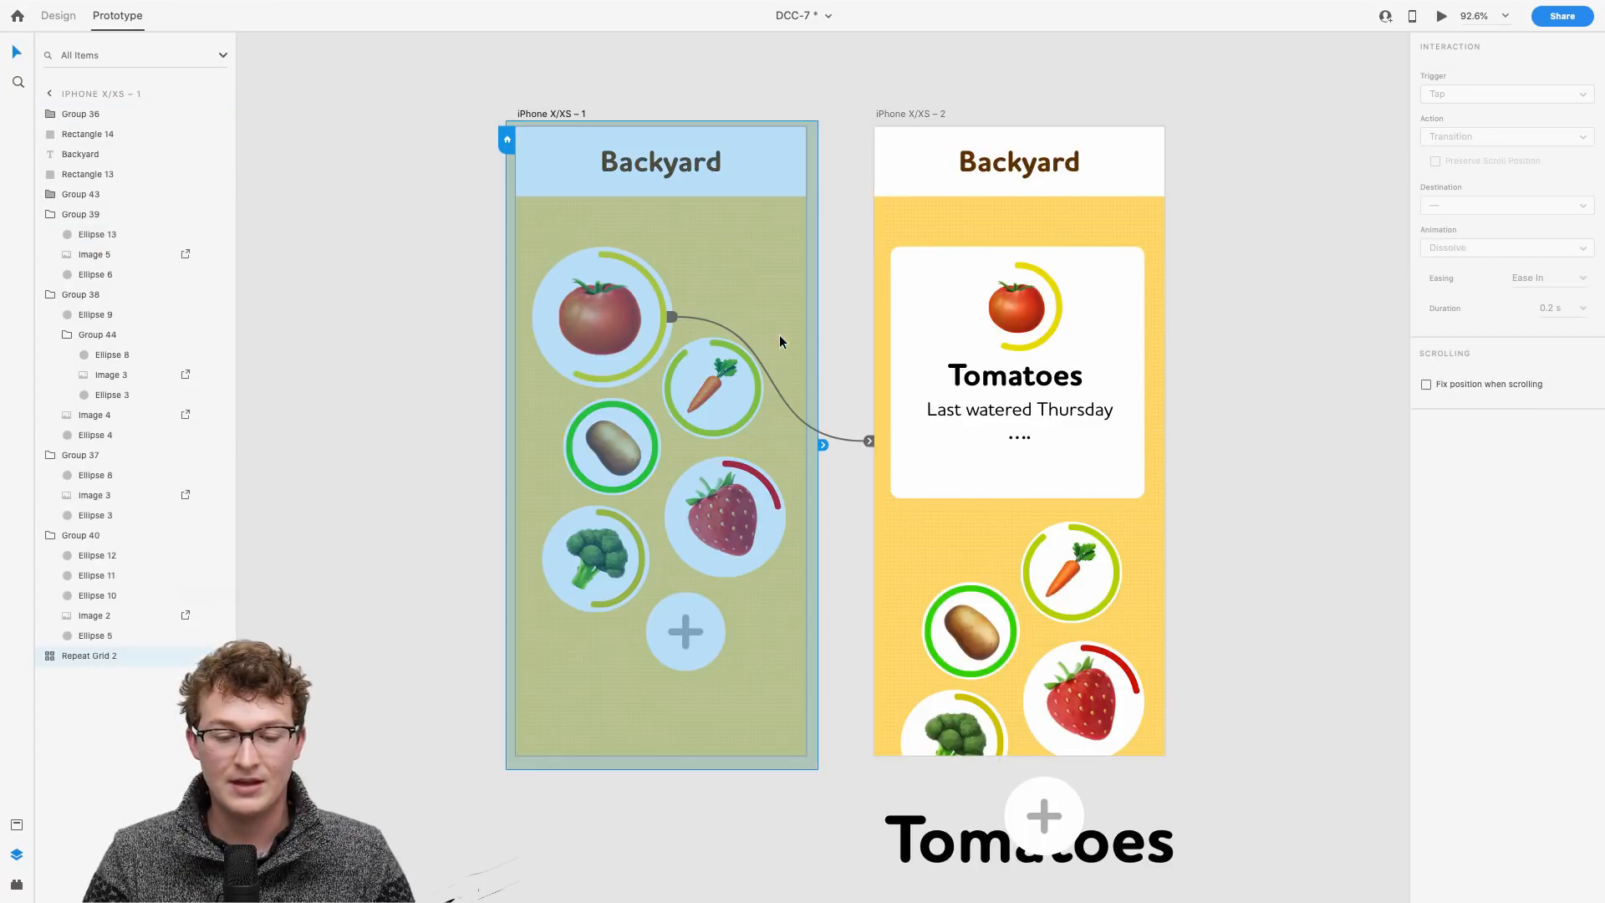
# Step: Preview the prototype, test the tomato circle's transition into the detail card several times, and close the preview
pyautogui.click(1442, 17)
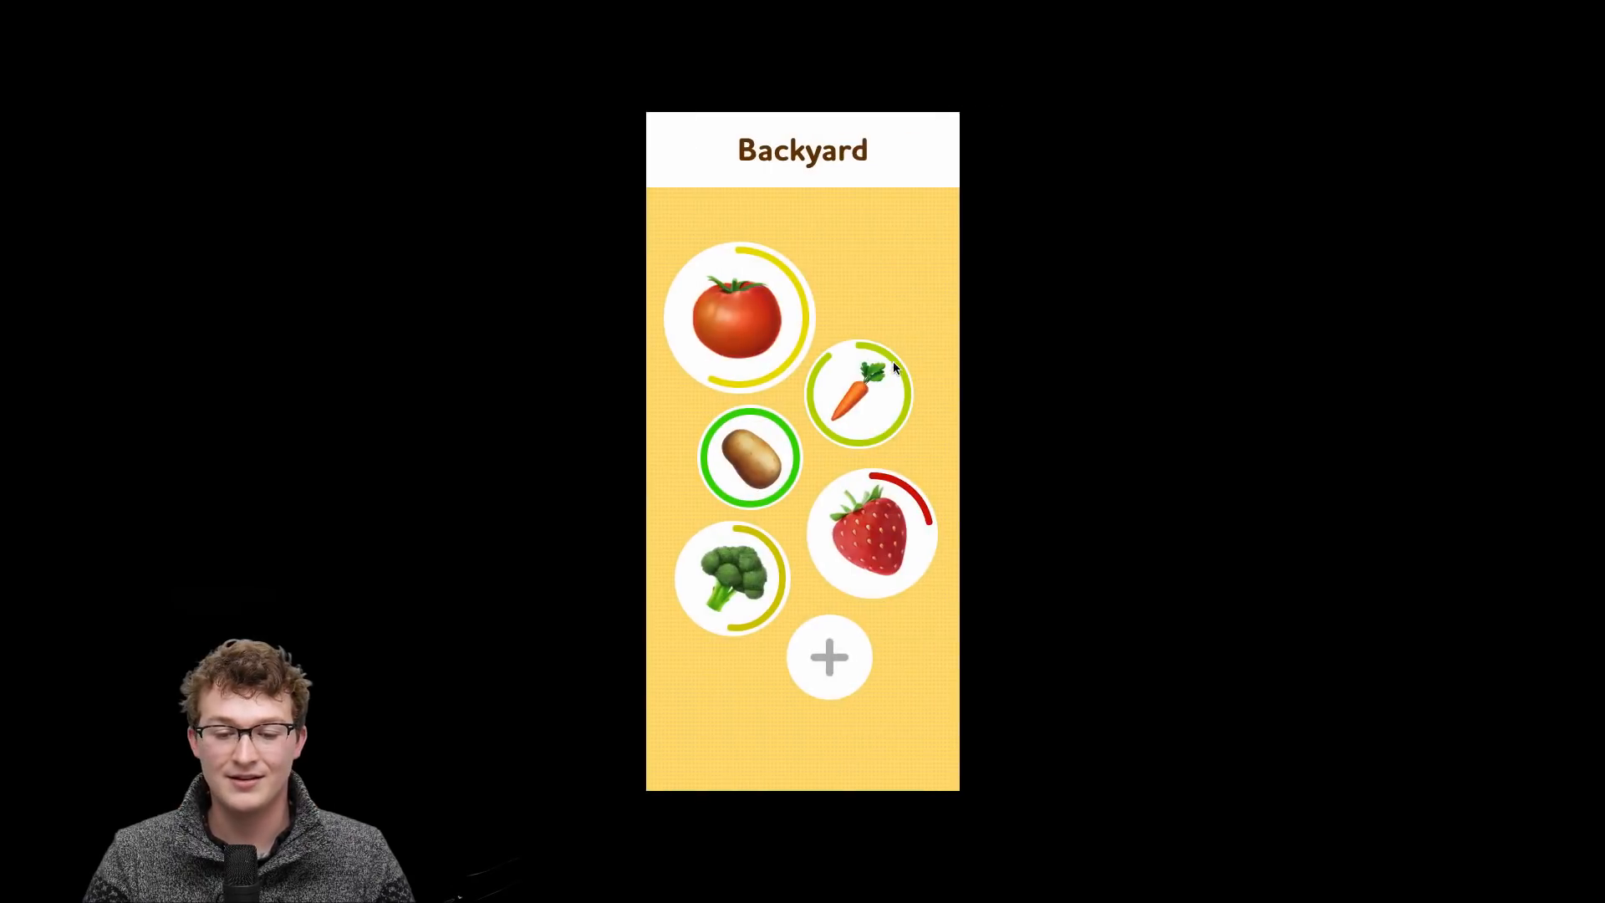
pyautogui.click(757, 340)
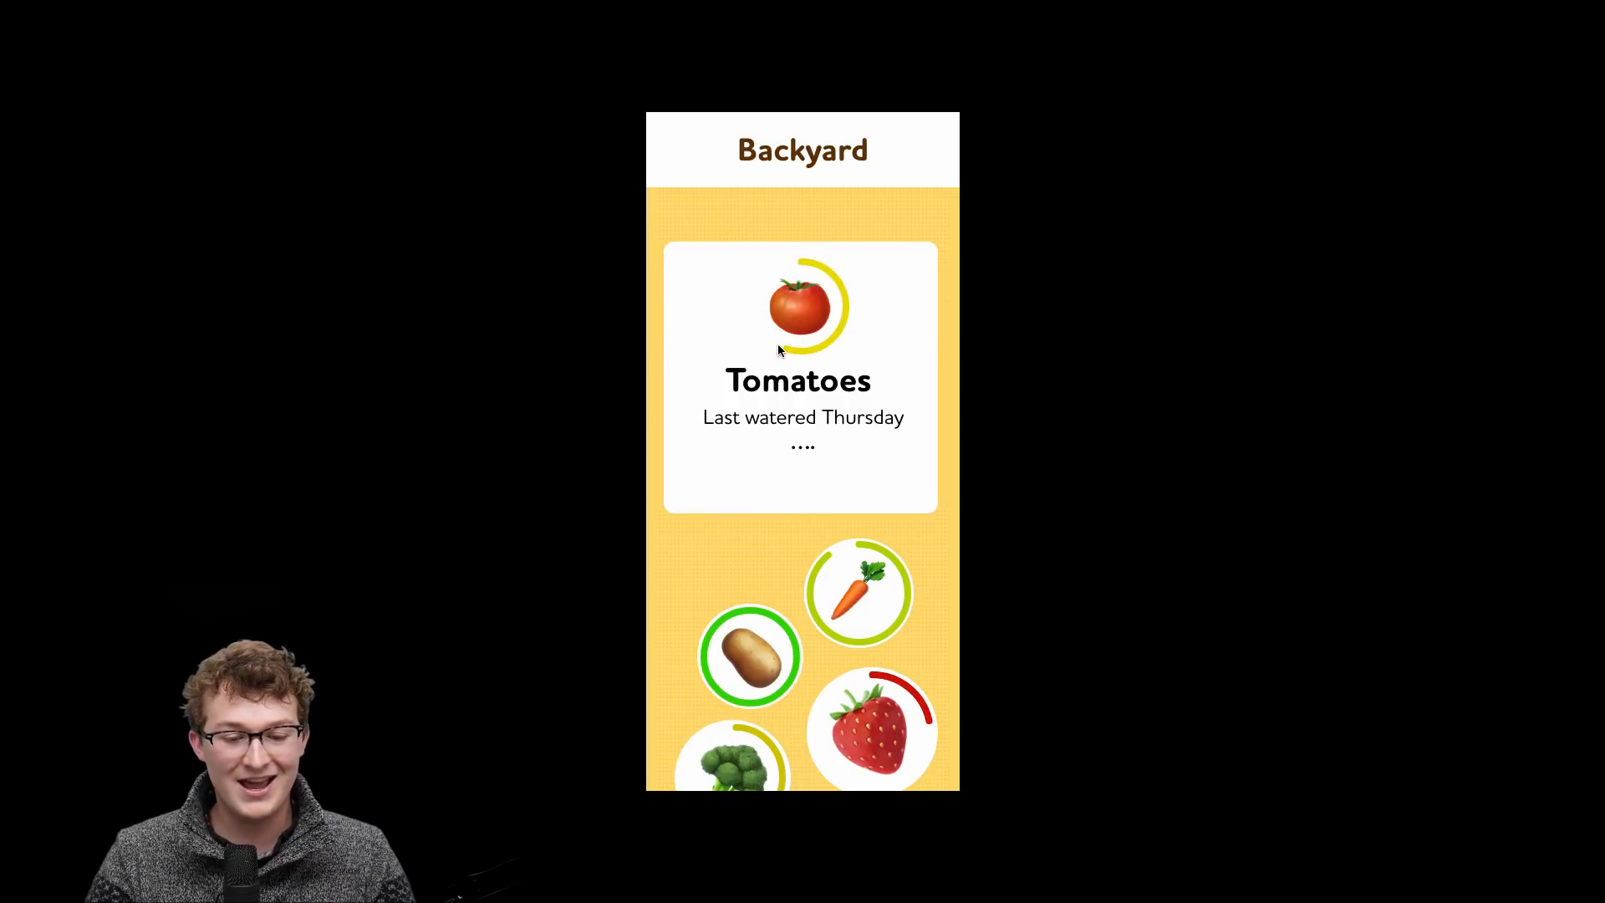
pyautogui.press('Escape')
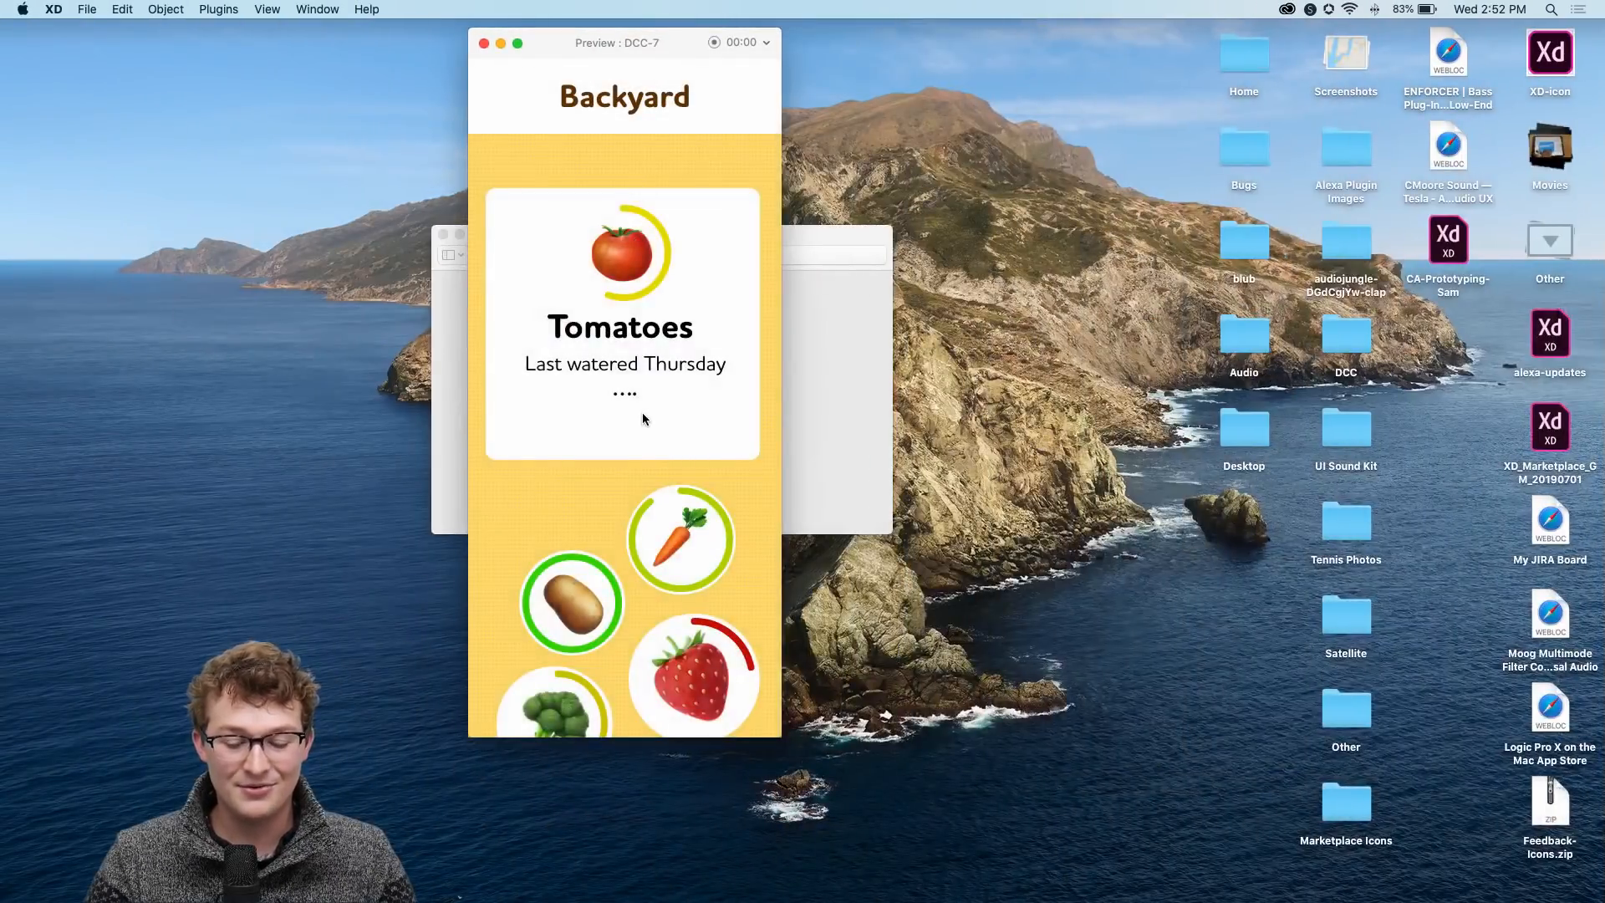
pyautogui.click(642, 413)
pyautogui.click(587, 266)
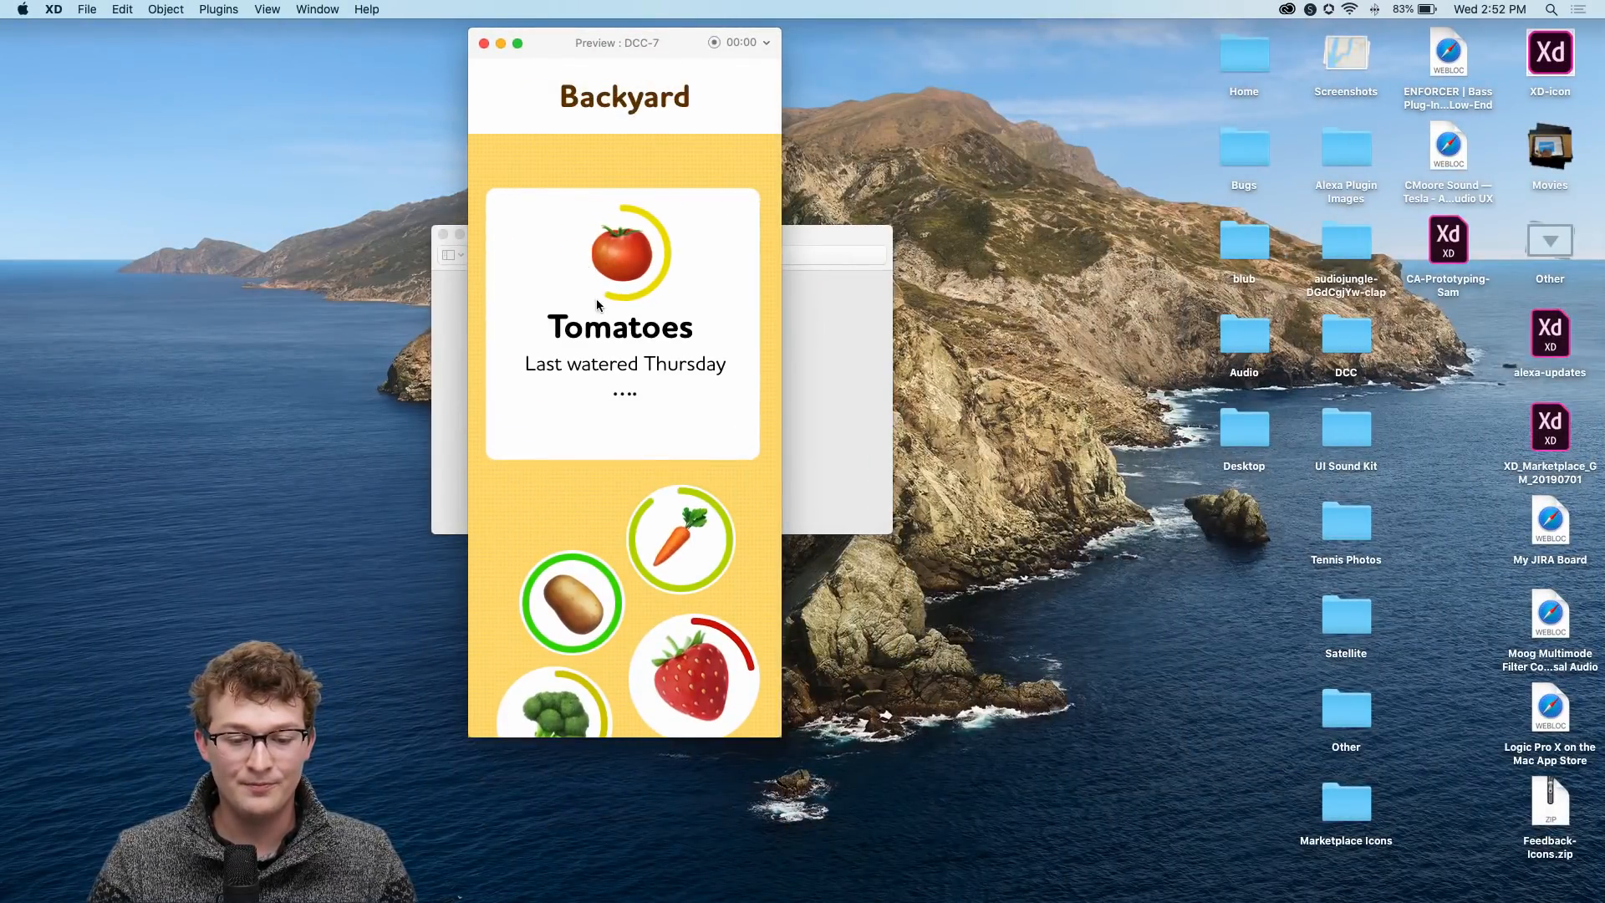
pyautogui.click(617, 282)
pyautogui.click(618, 272)
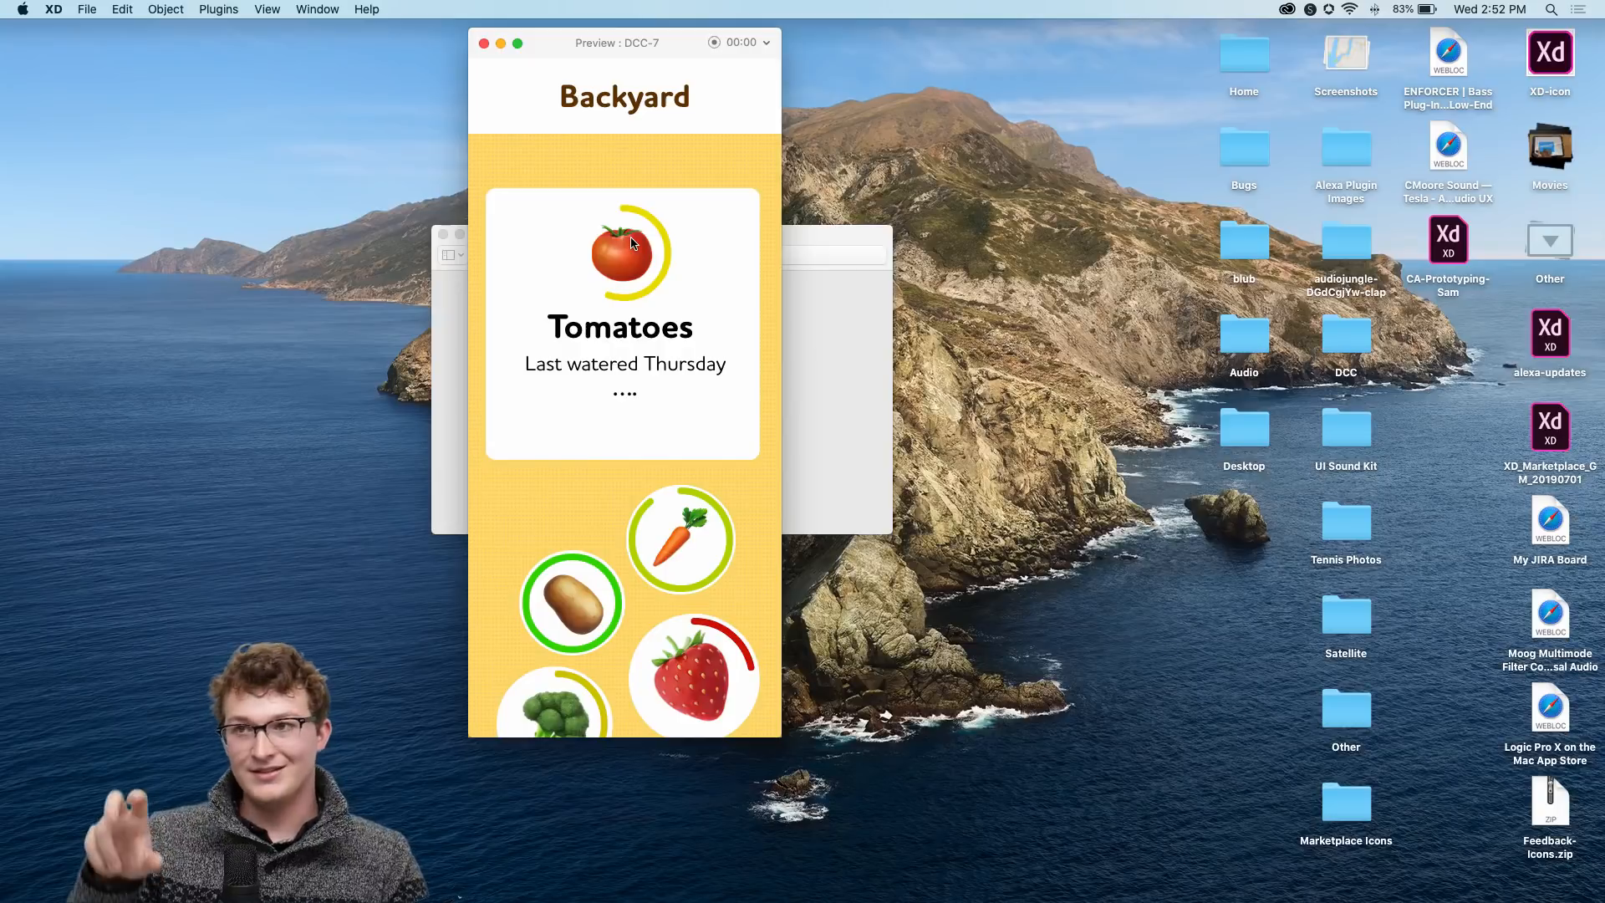
pyautogui.click(612, 294)
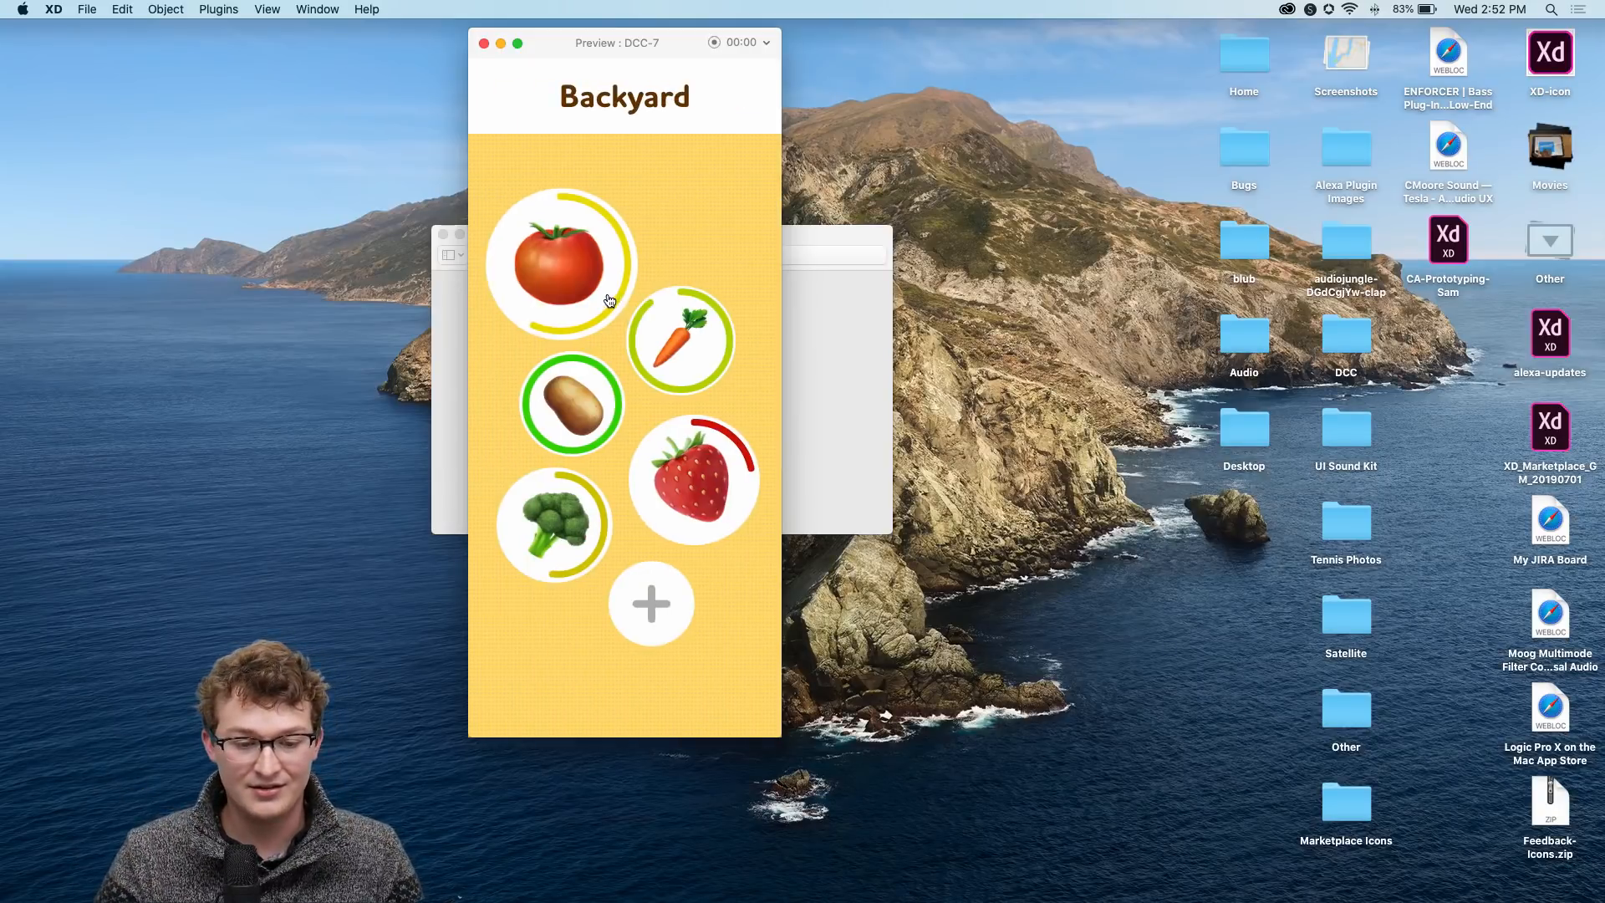
pyautogui.click(609, 289)
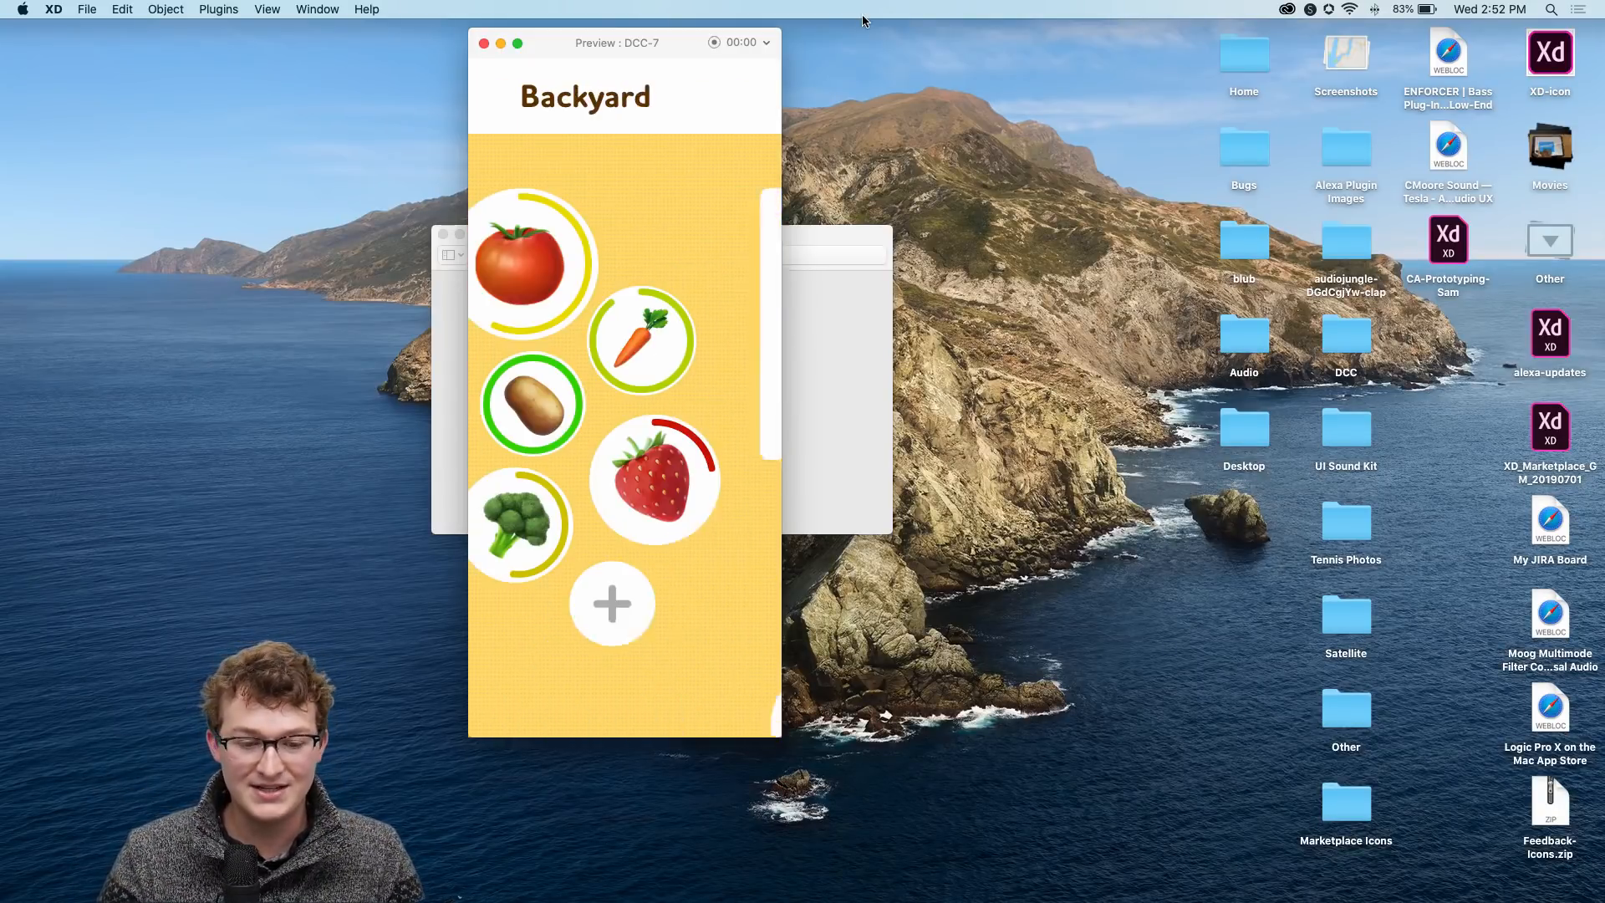
pyautogui.click(588, 264)
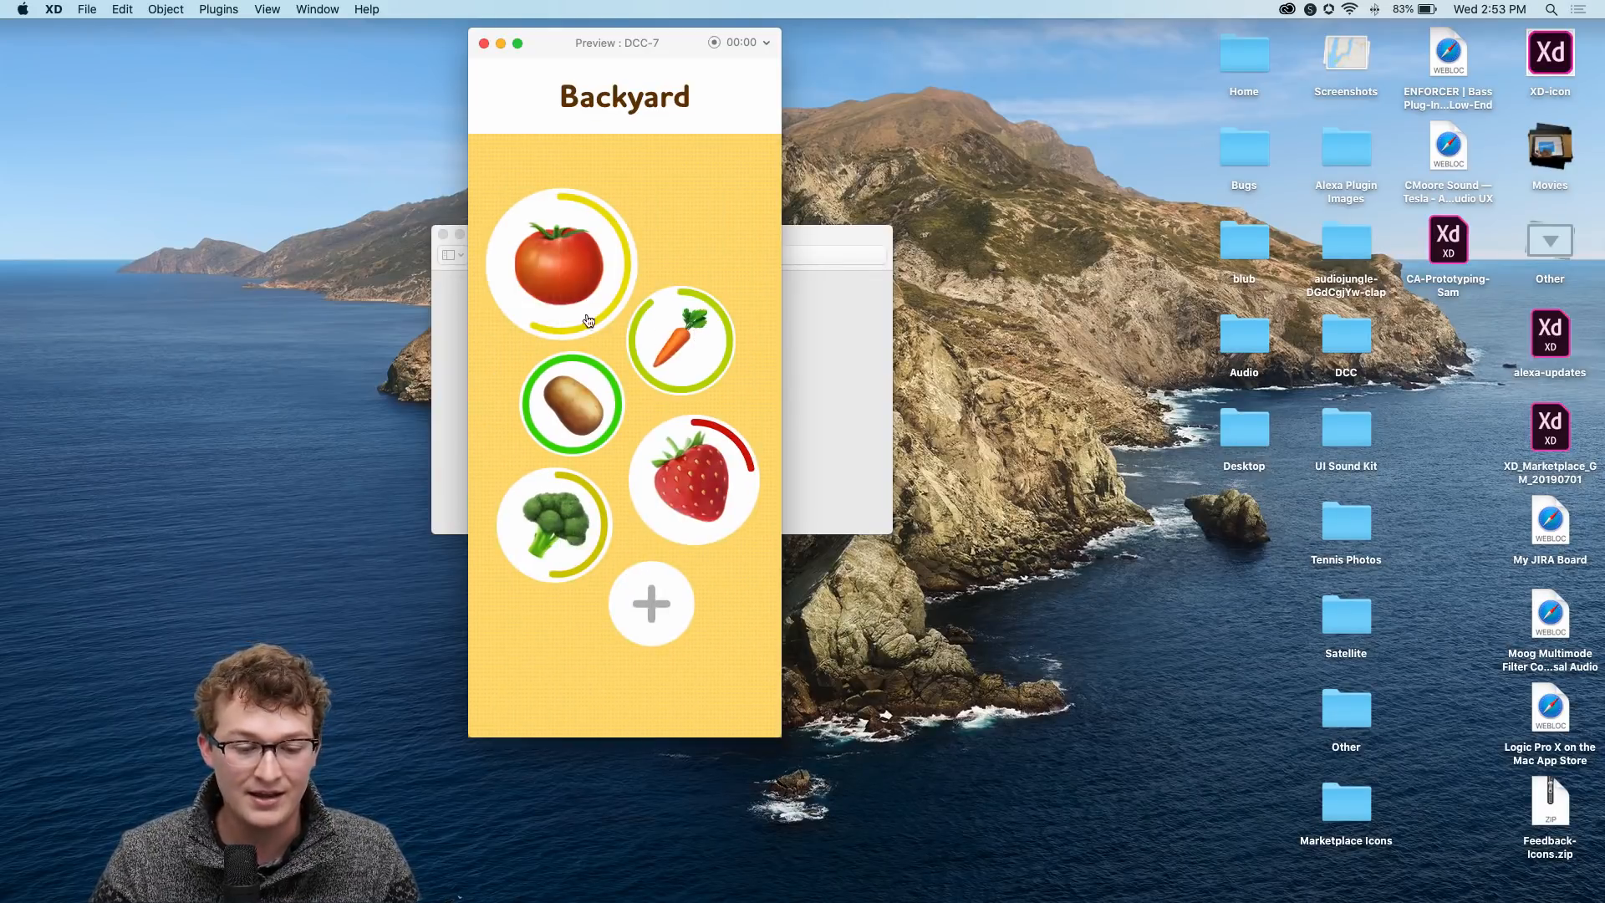
pyautogui.click(588, 320)
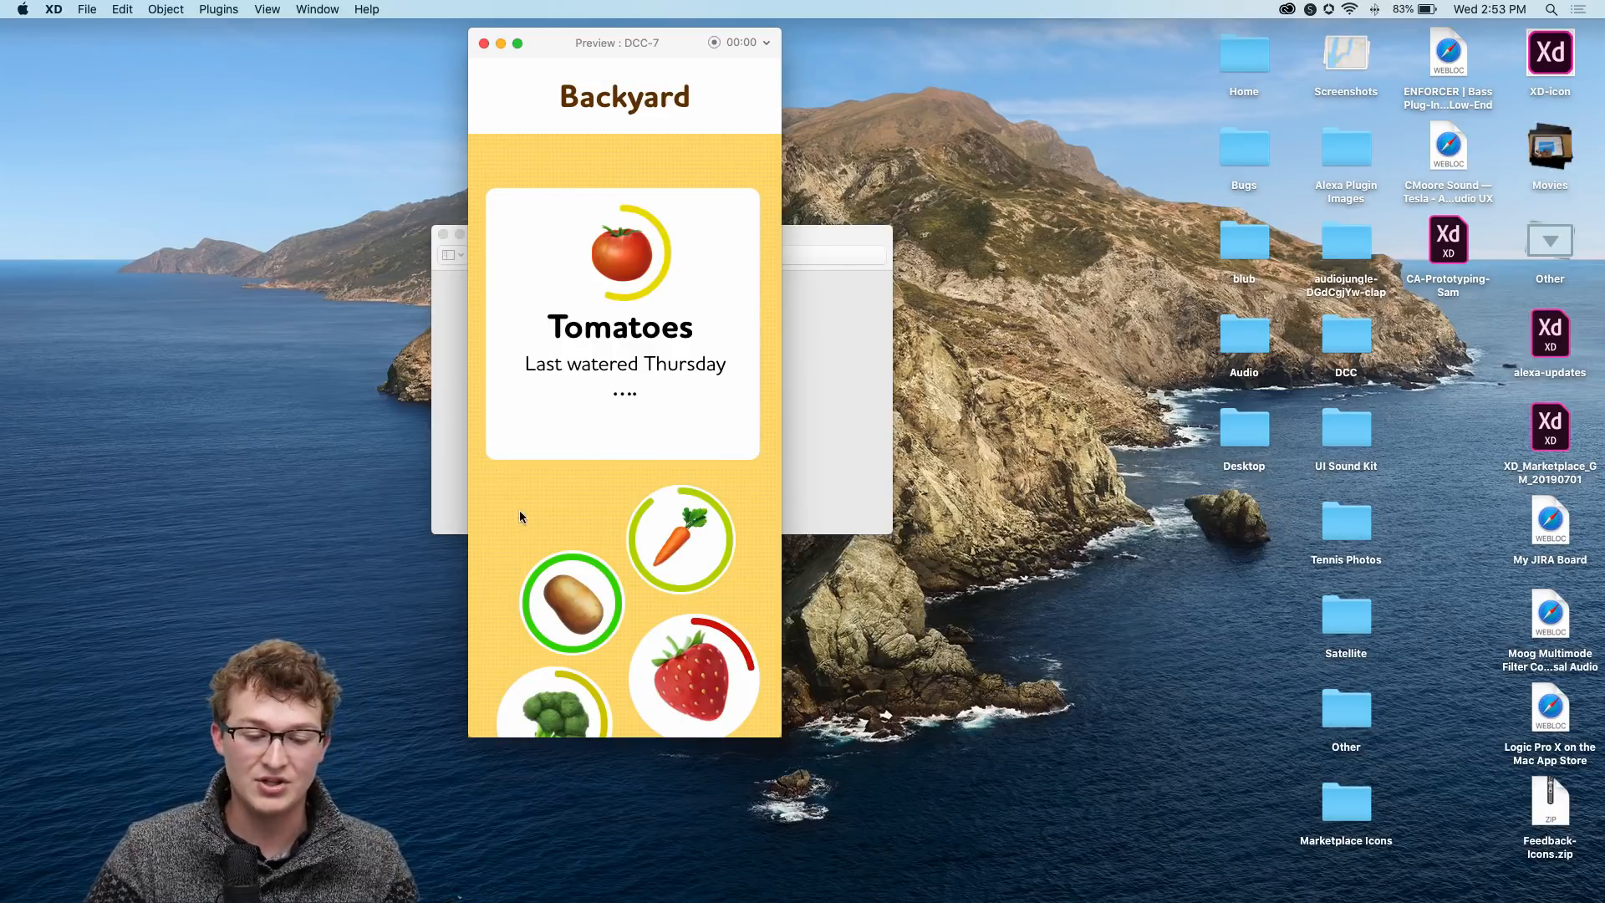
pyautogui.click(482, 44)
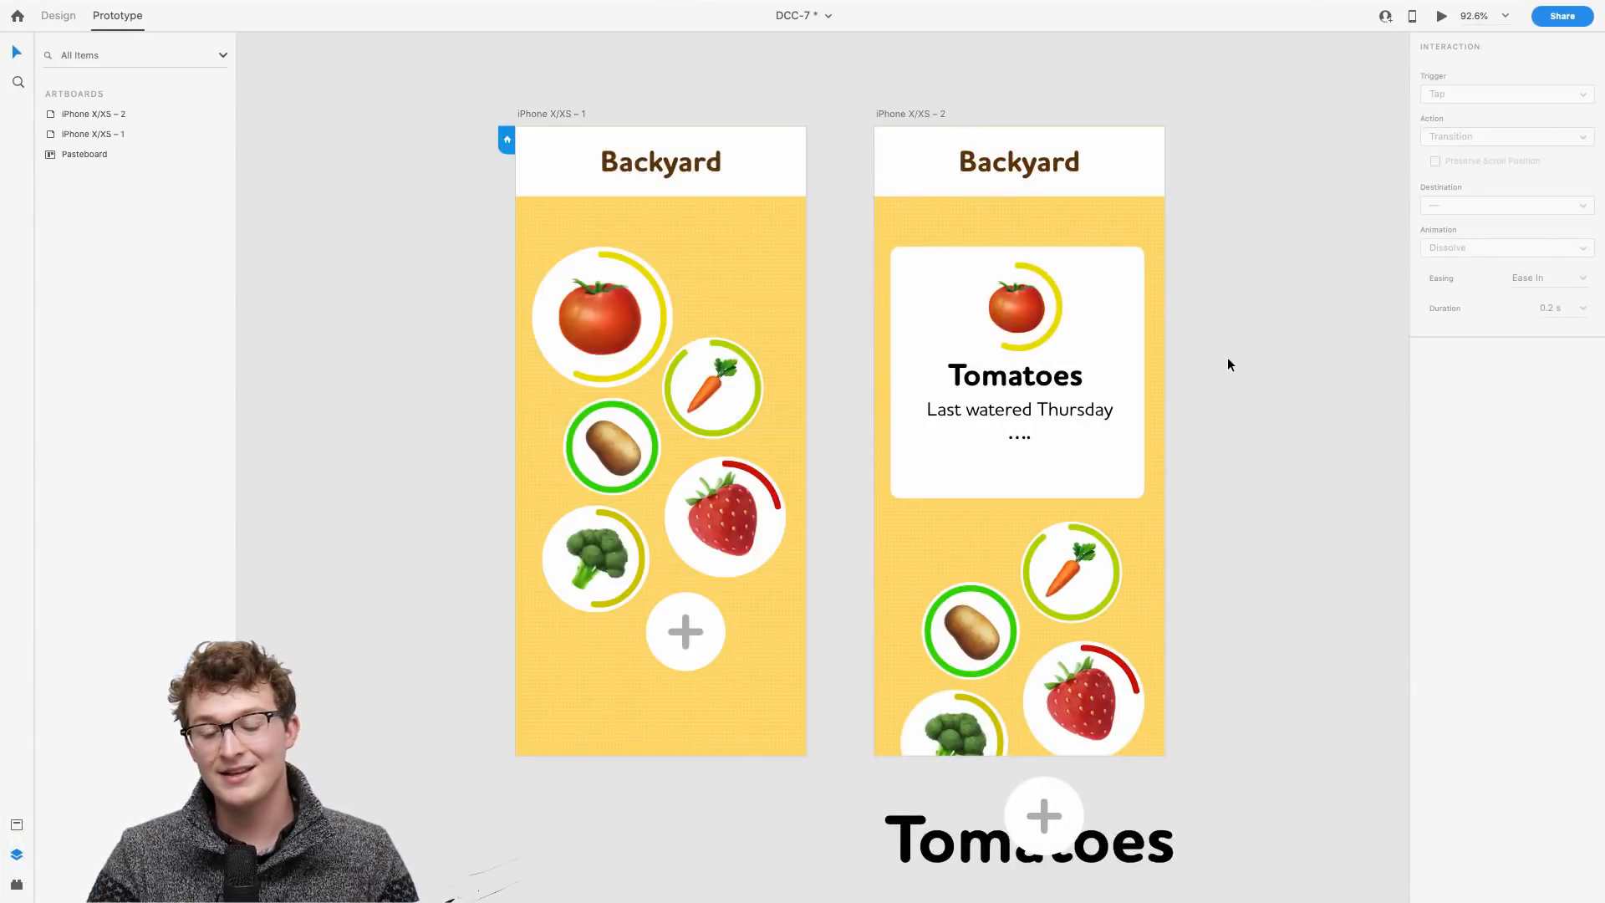
pyautogui.hscroll(2, 1227, 364)
pyautogui.scroll(-1, 1227, 365)
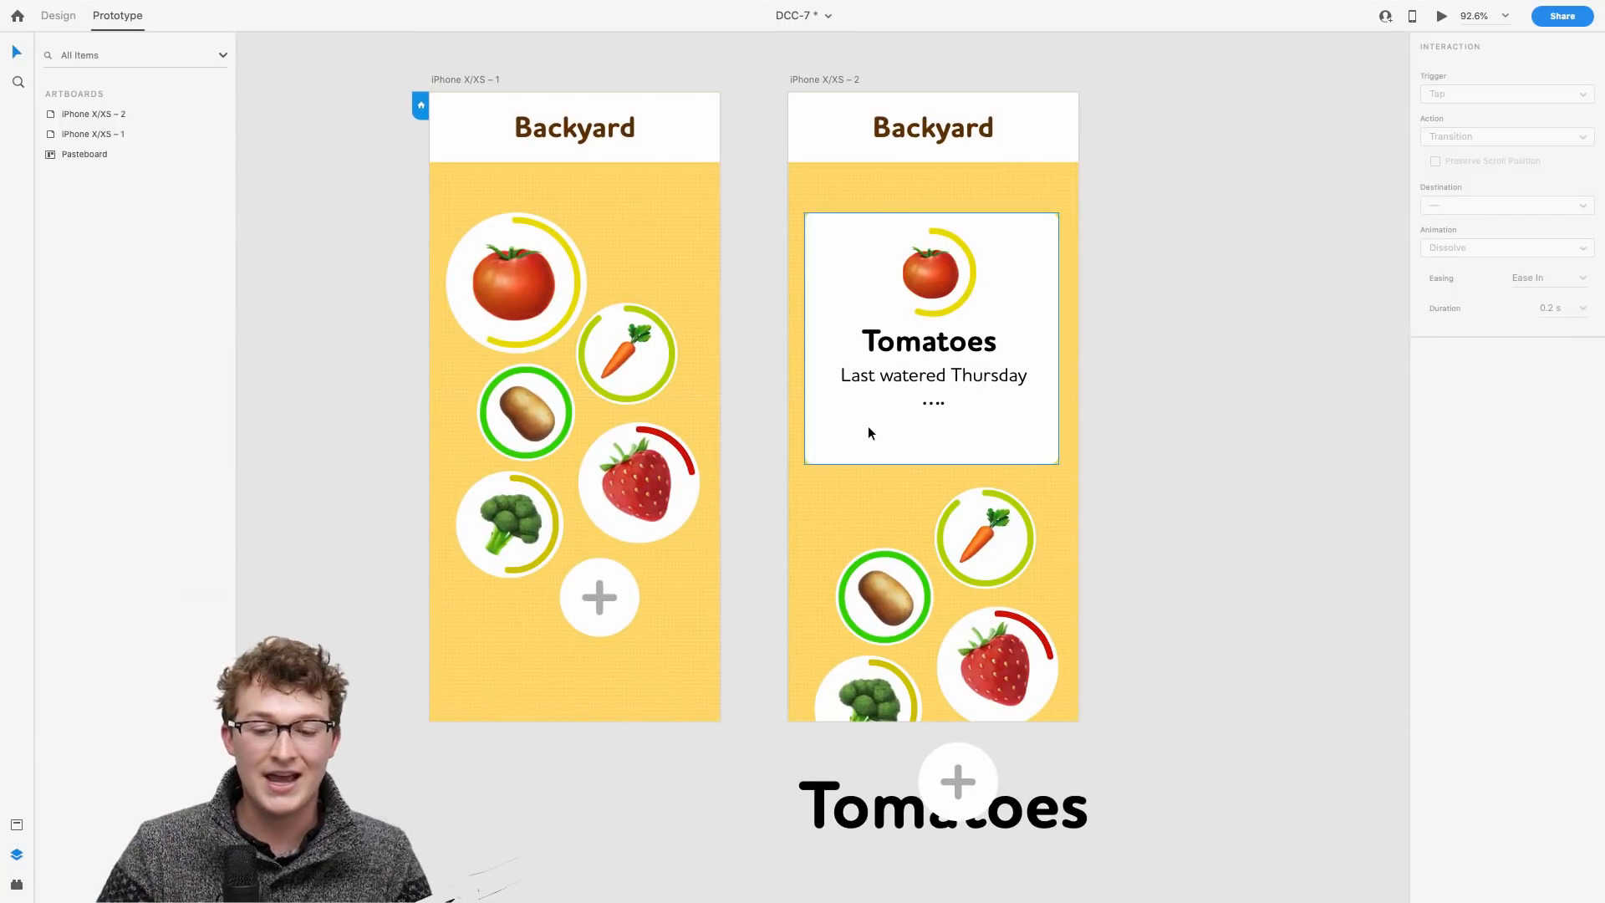
pyautogui.scroll(5, 867, 434)
pyautogui.scroll(-5, 960, 368)
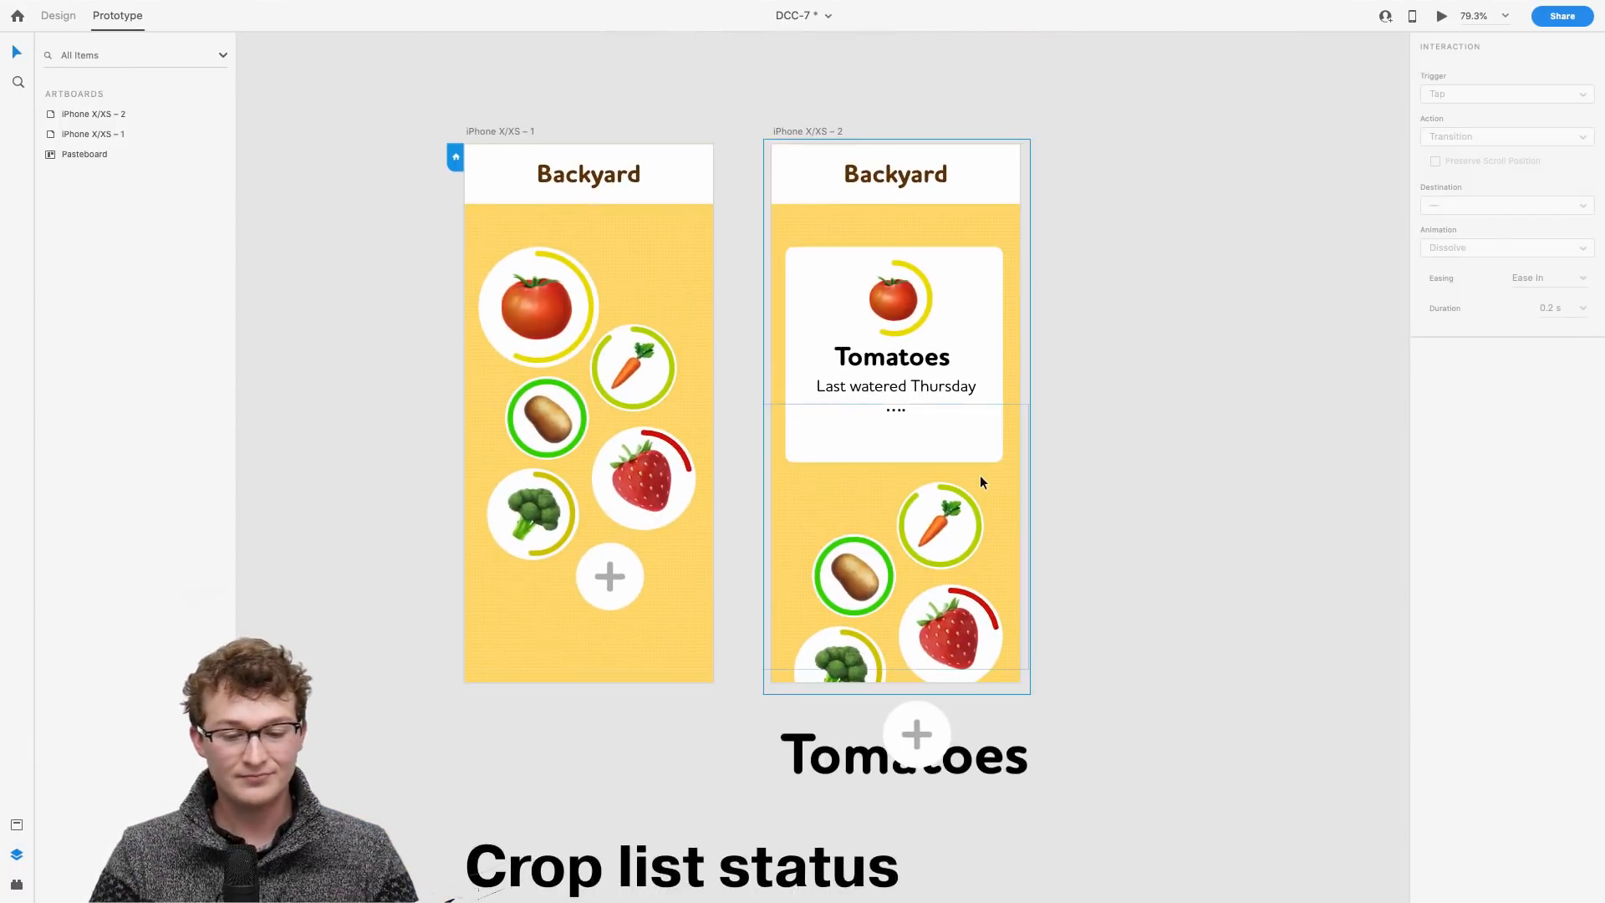
pyautogui.scroll(-2, 980, 475)
pyautogui.scroll(2, 979, 475)
pyautogui.hscroll(2, 980, 474)
pyautogui.scroll(1, 980, 475)
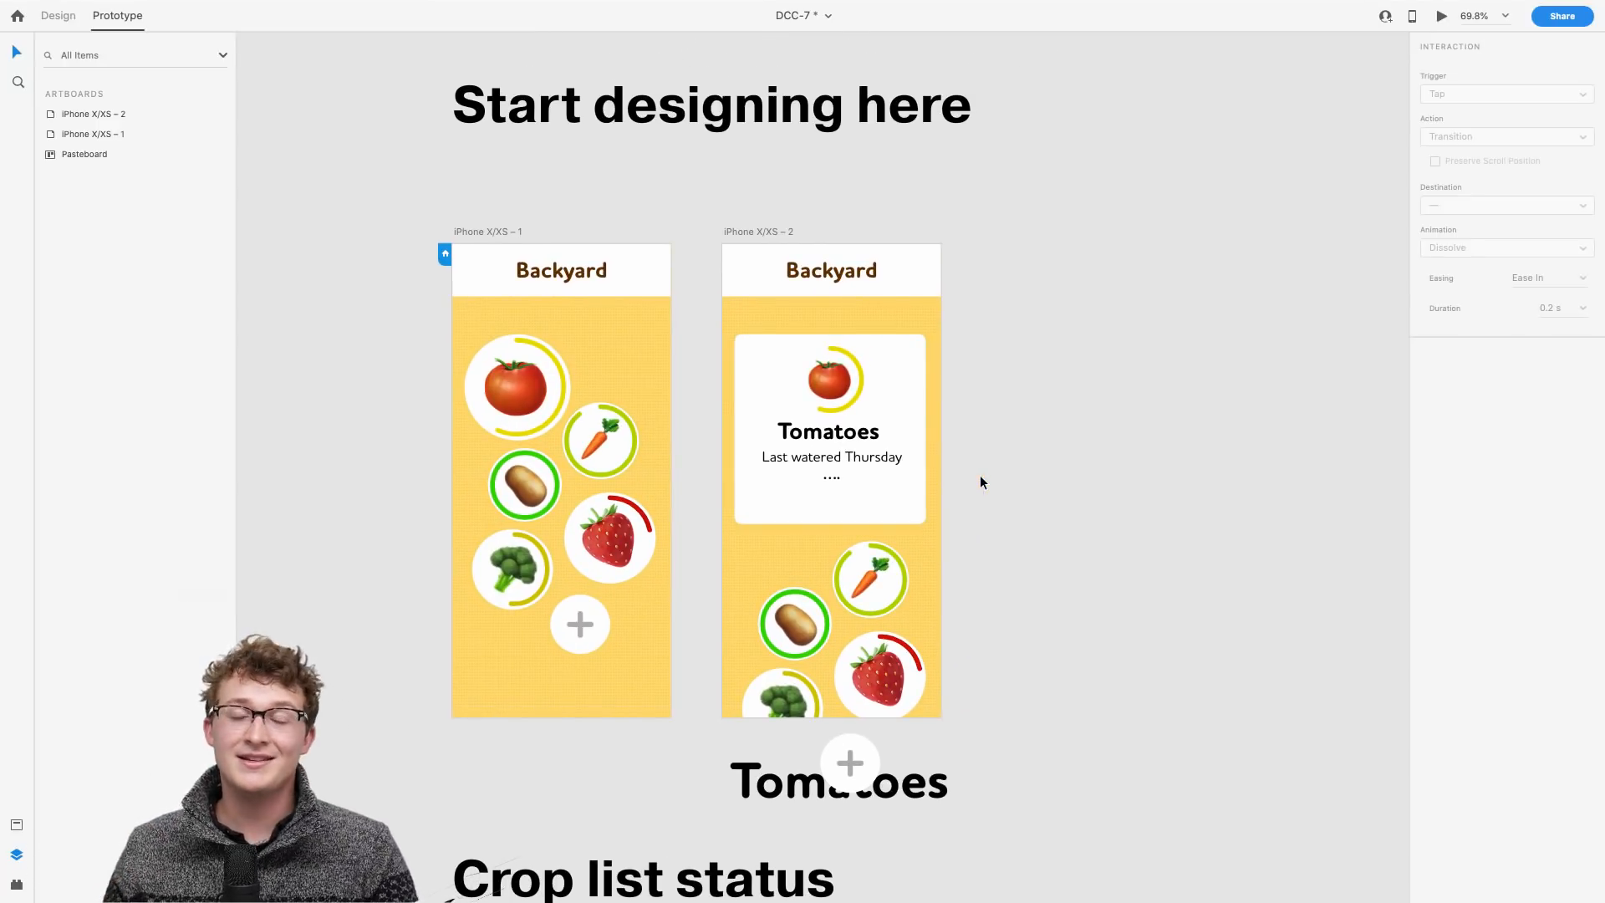
pyautogui.scroll(-1, 981, 482)
pyautogui.hscroll(3, 953, 485)
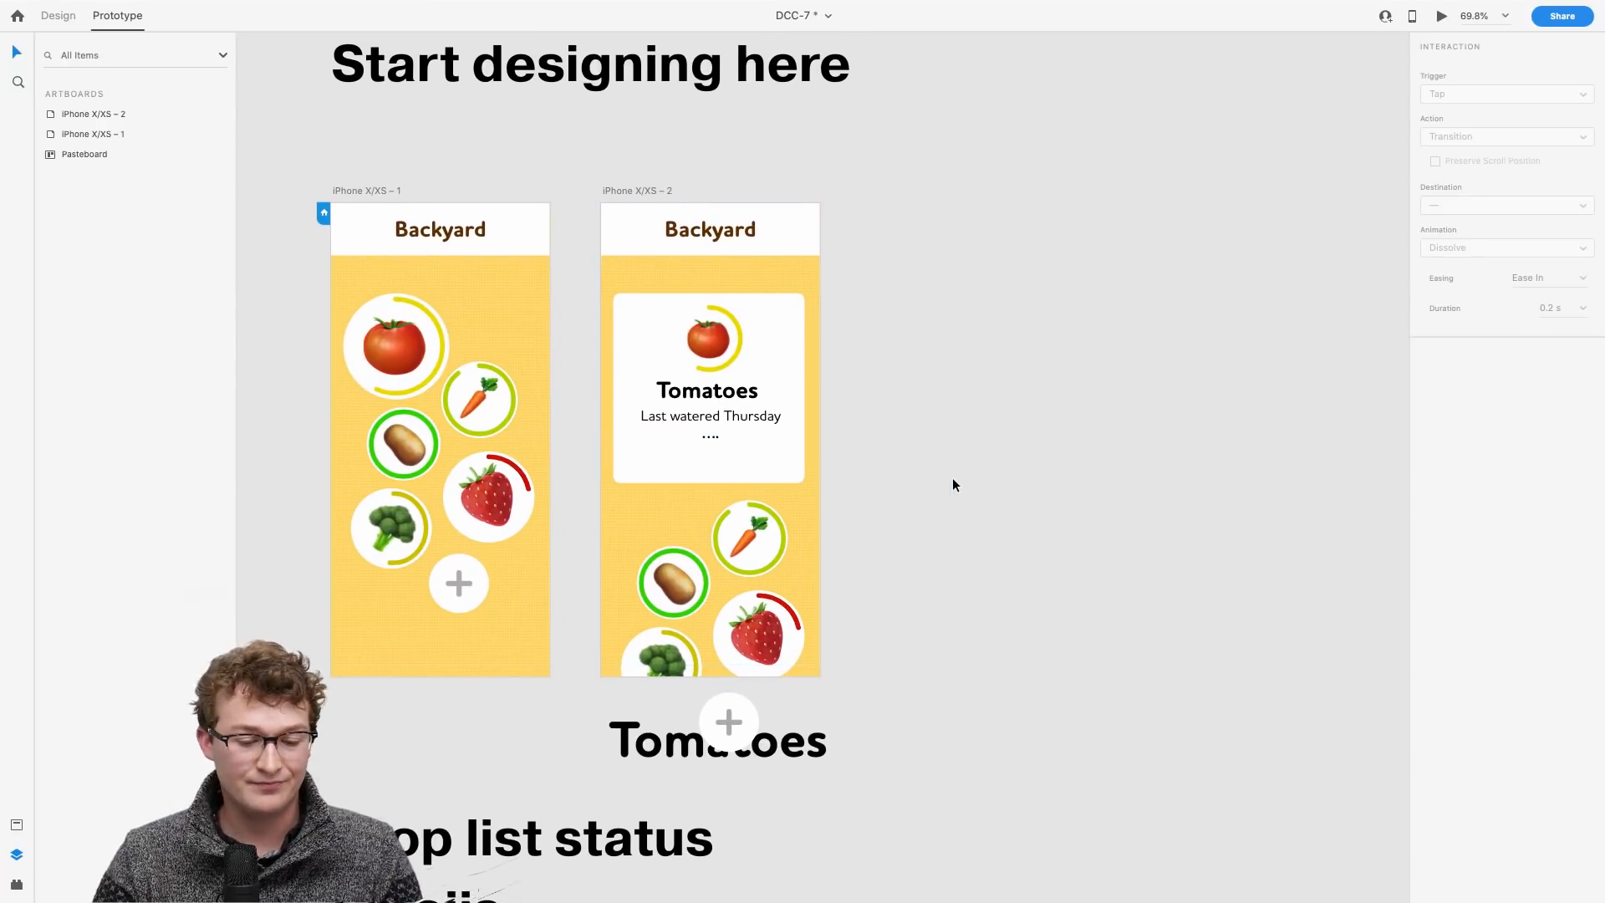
pyautogui.scroll(-2, 953, 483)
pyautogui.hscroll(-1, 1212, 505)
pyautogui.scroll(-3, 996, 545)
pyautogui.hscroll(2, 996, 545)
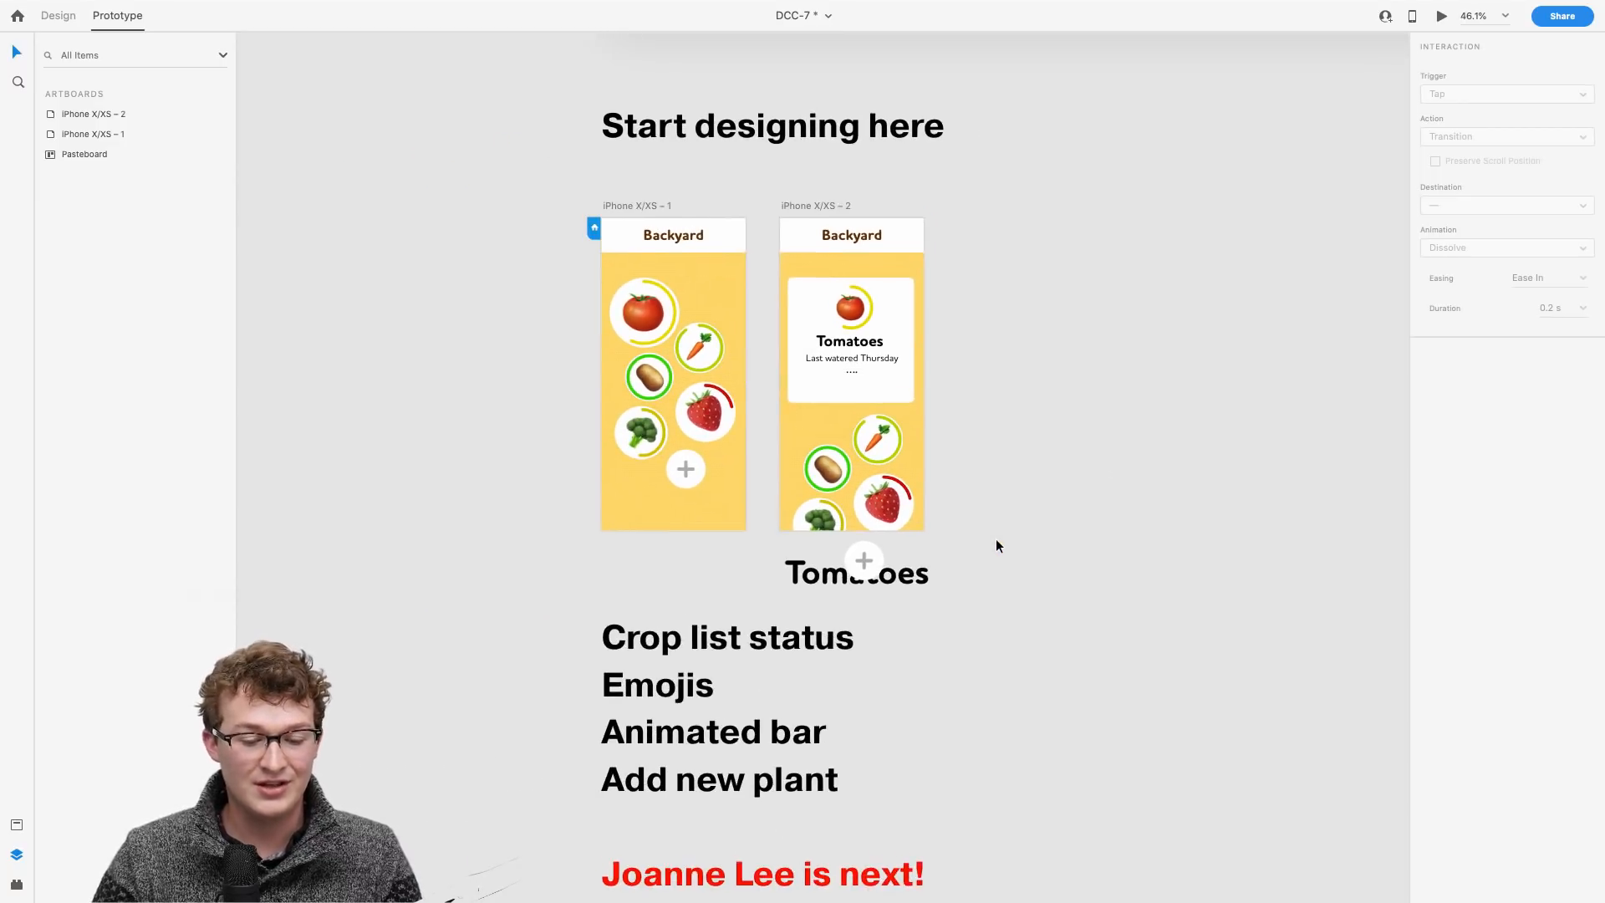
pyautogui.scroll(-2, 996, 541)
pyautogui.hscroll(2, 996, 541)
pyautogui.scroll(2, 996, 540)
pyautogui.scroll(1, 849, 600)
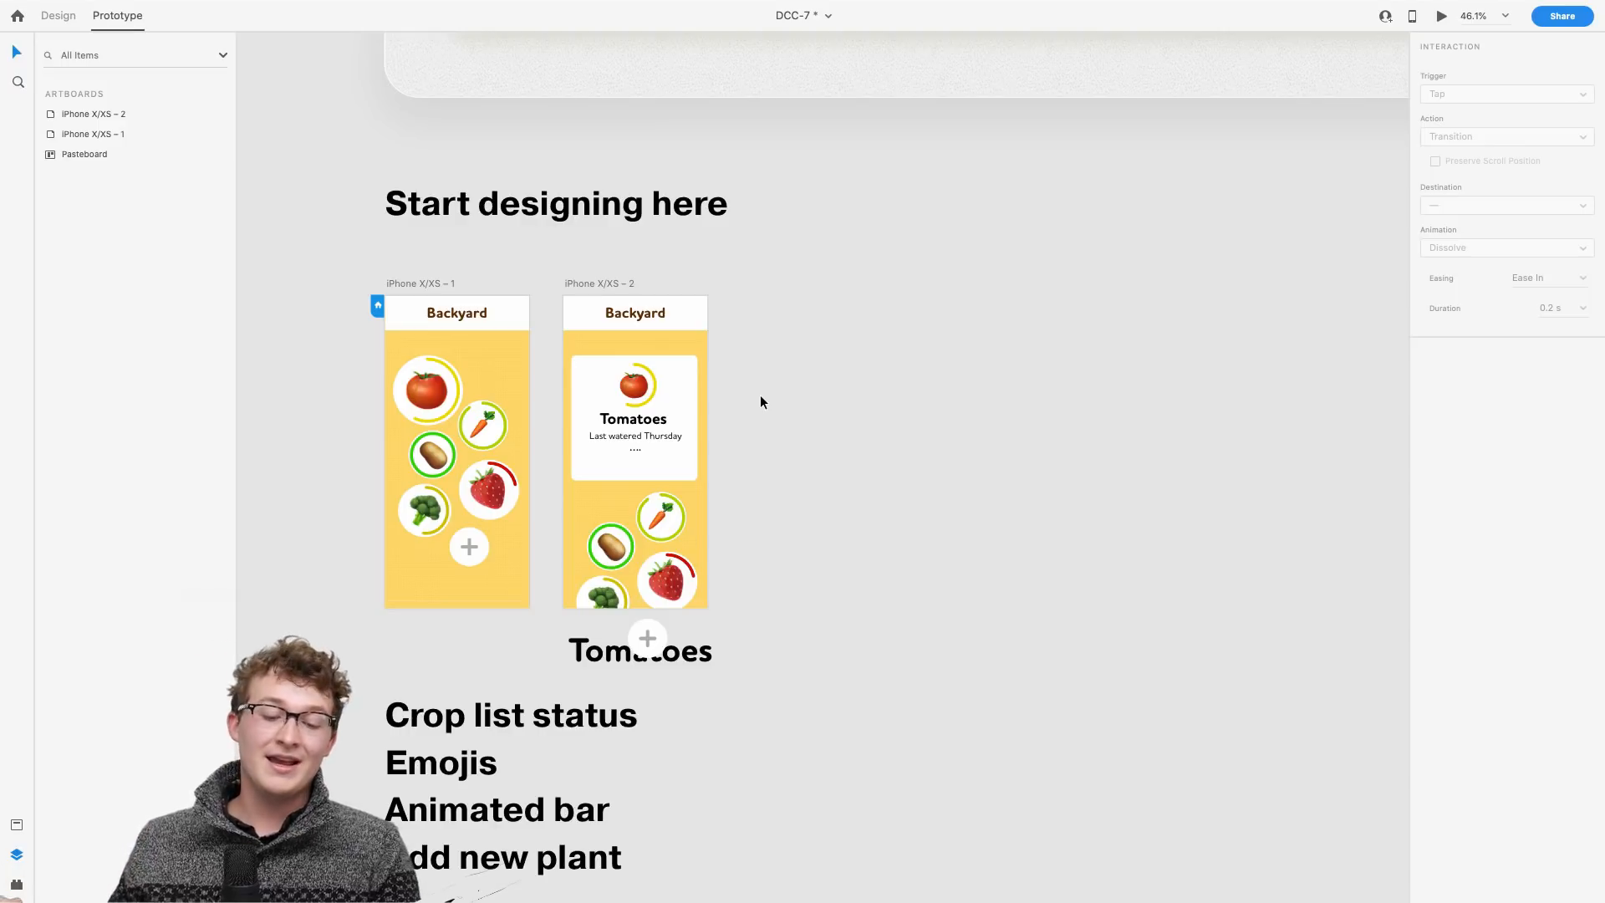
# Step: Try lowering the opacity of the first artboard's strawberry image to 17% in Design mode, and undo it
pyautogui.scroll(5, 392, 492)
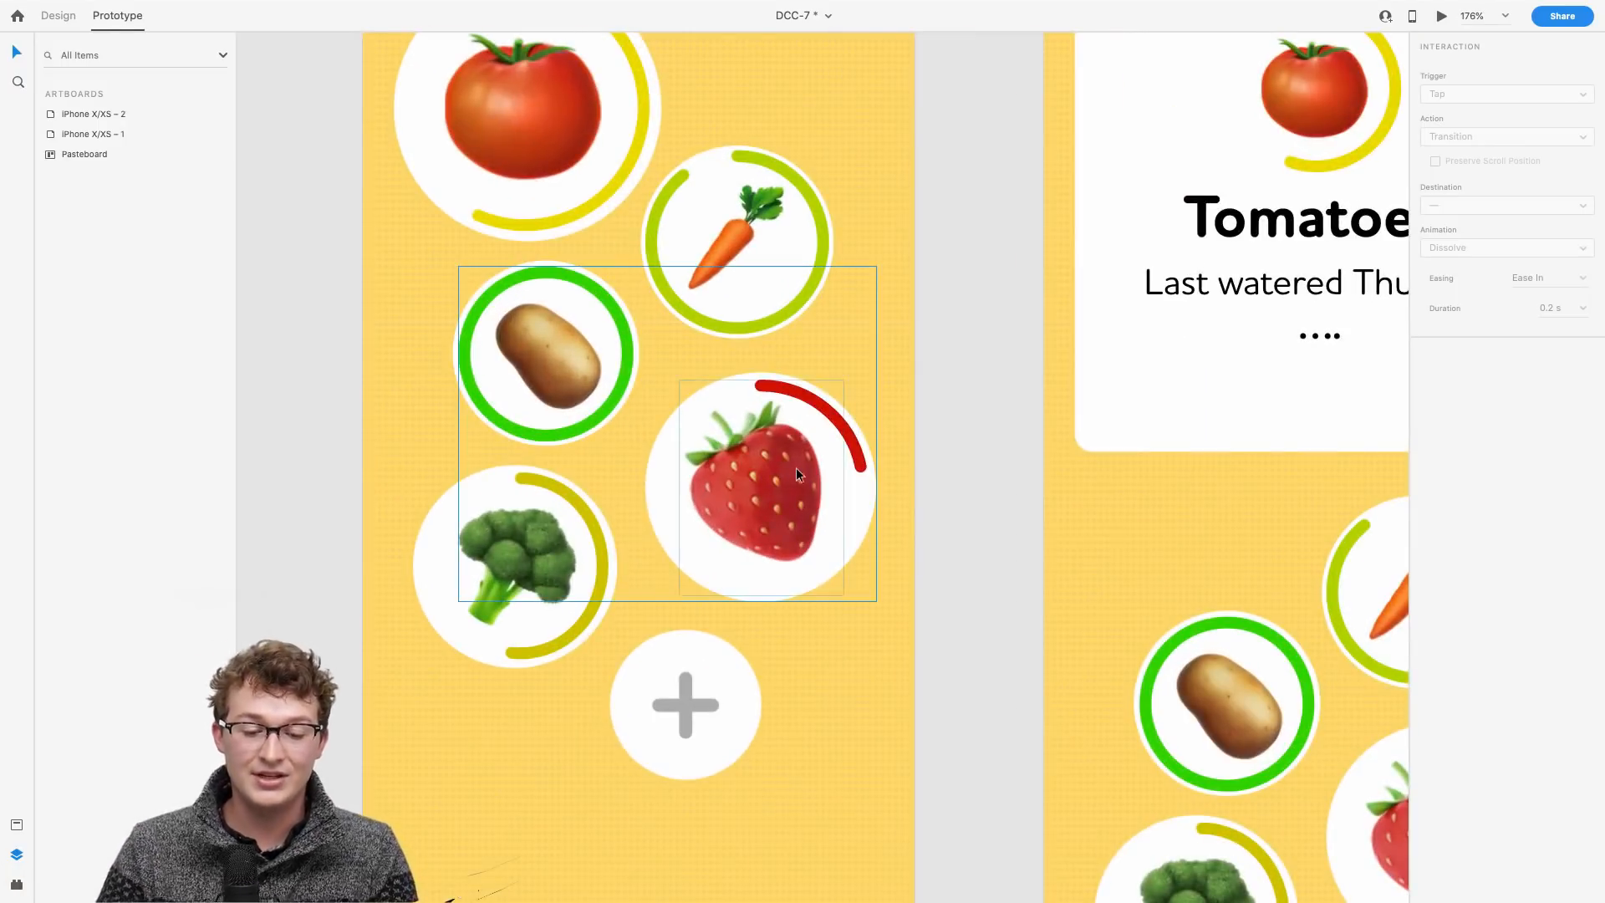
pyautogui.doubleClick(790, 473)
pyautogui.click(58, 15)
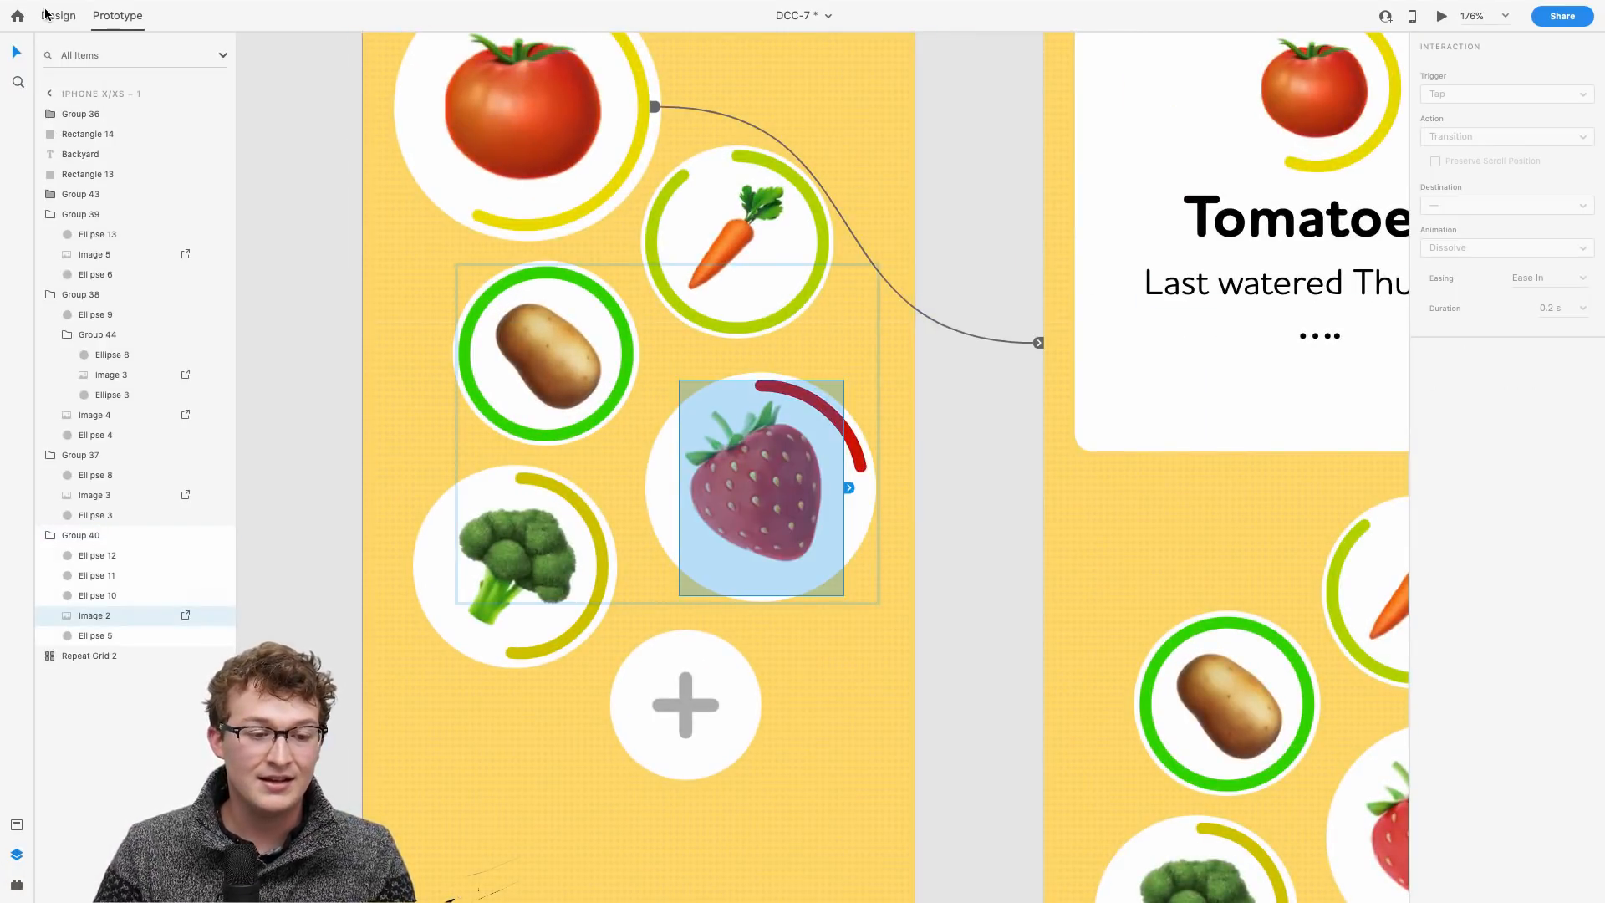
pyautogui.click(1497, 309)
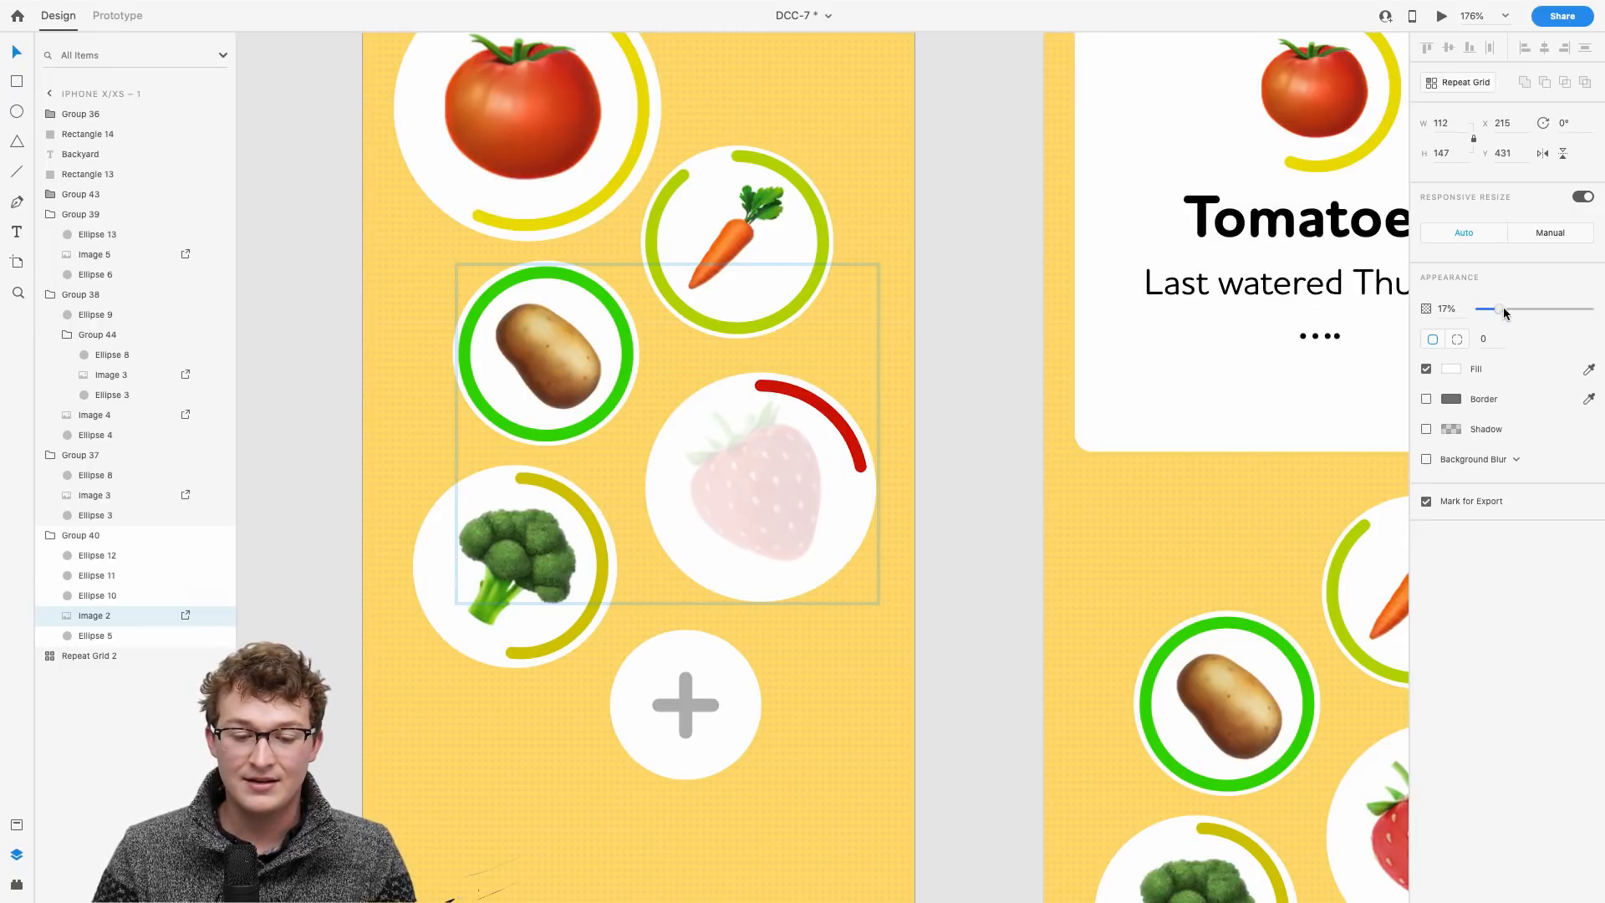
pyautogui.hotkey('ctrl', 'z')
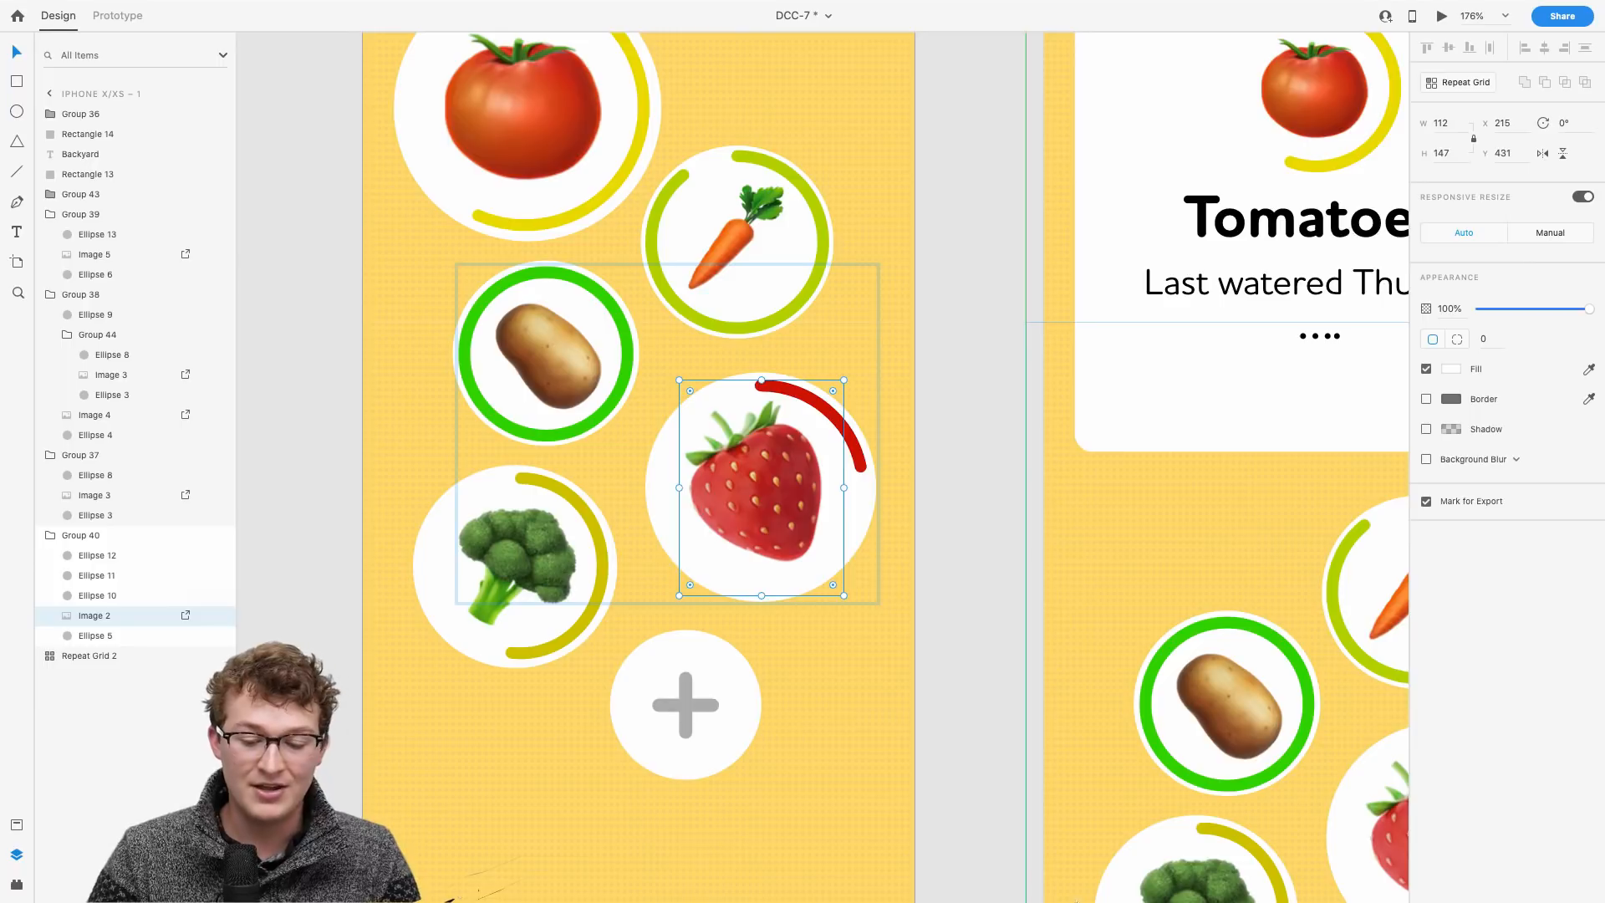
# Step: Switch to Preview, fully desaturate the strawberry image with Adjust Color, and select the grayscale strawberry for copying
pyautogui.moveTo(1124, 882)
pyautogui.click(1235, 878)
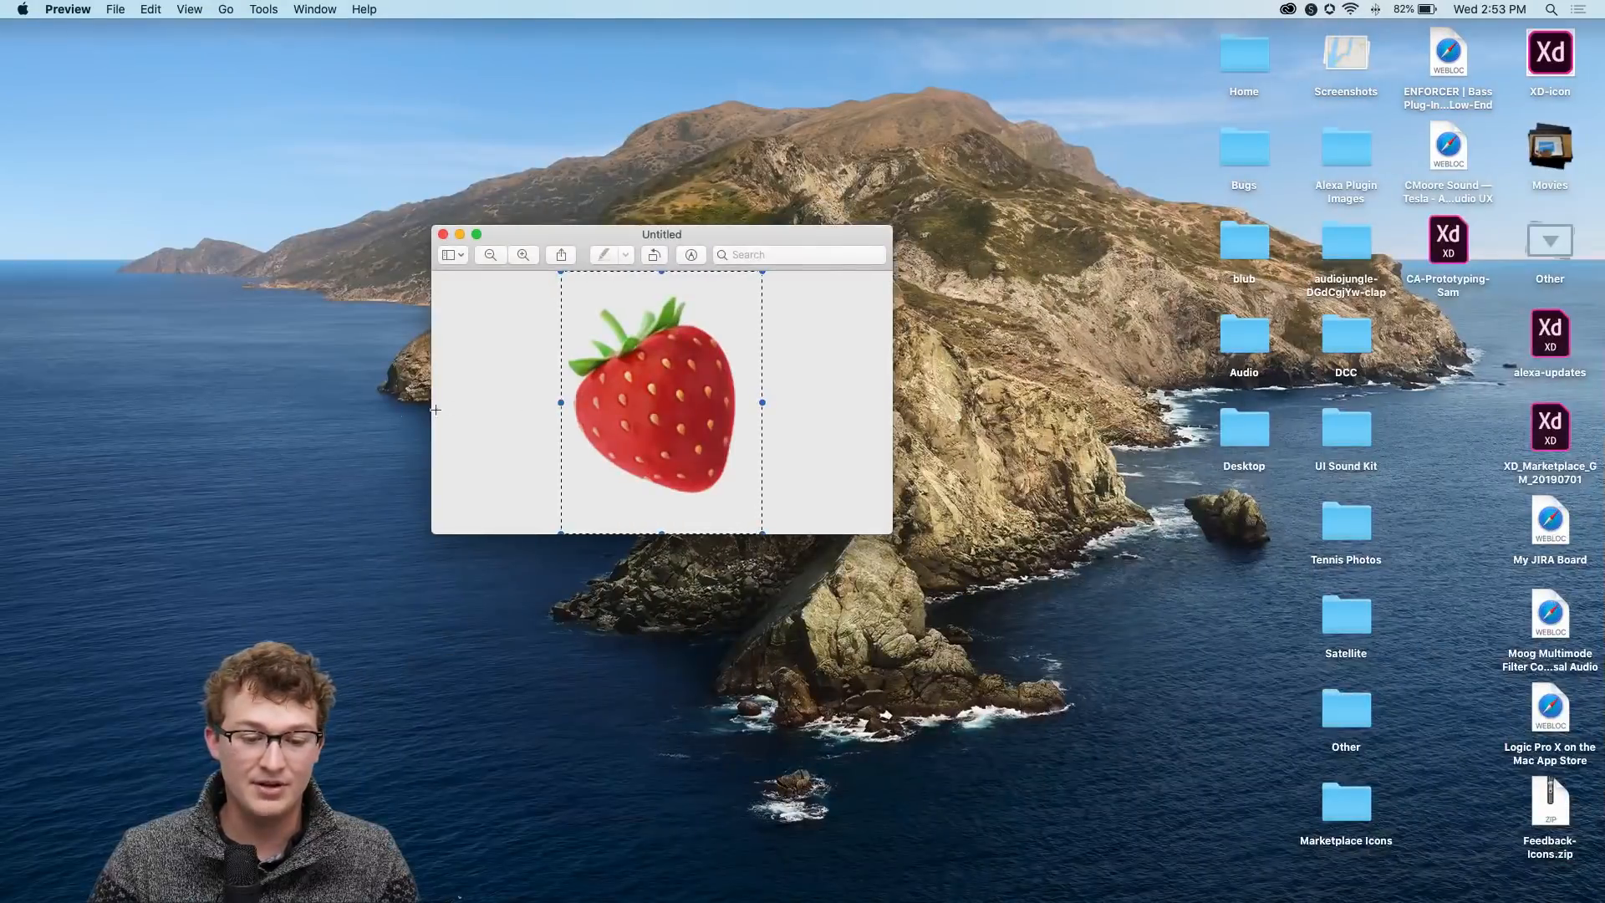
pyautogui.click(699, 256)
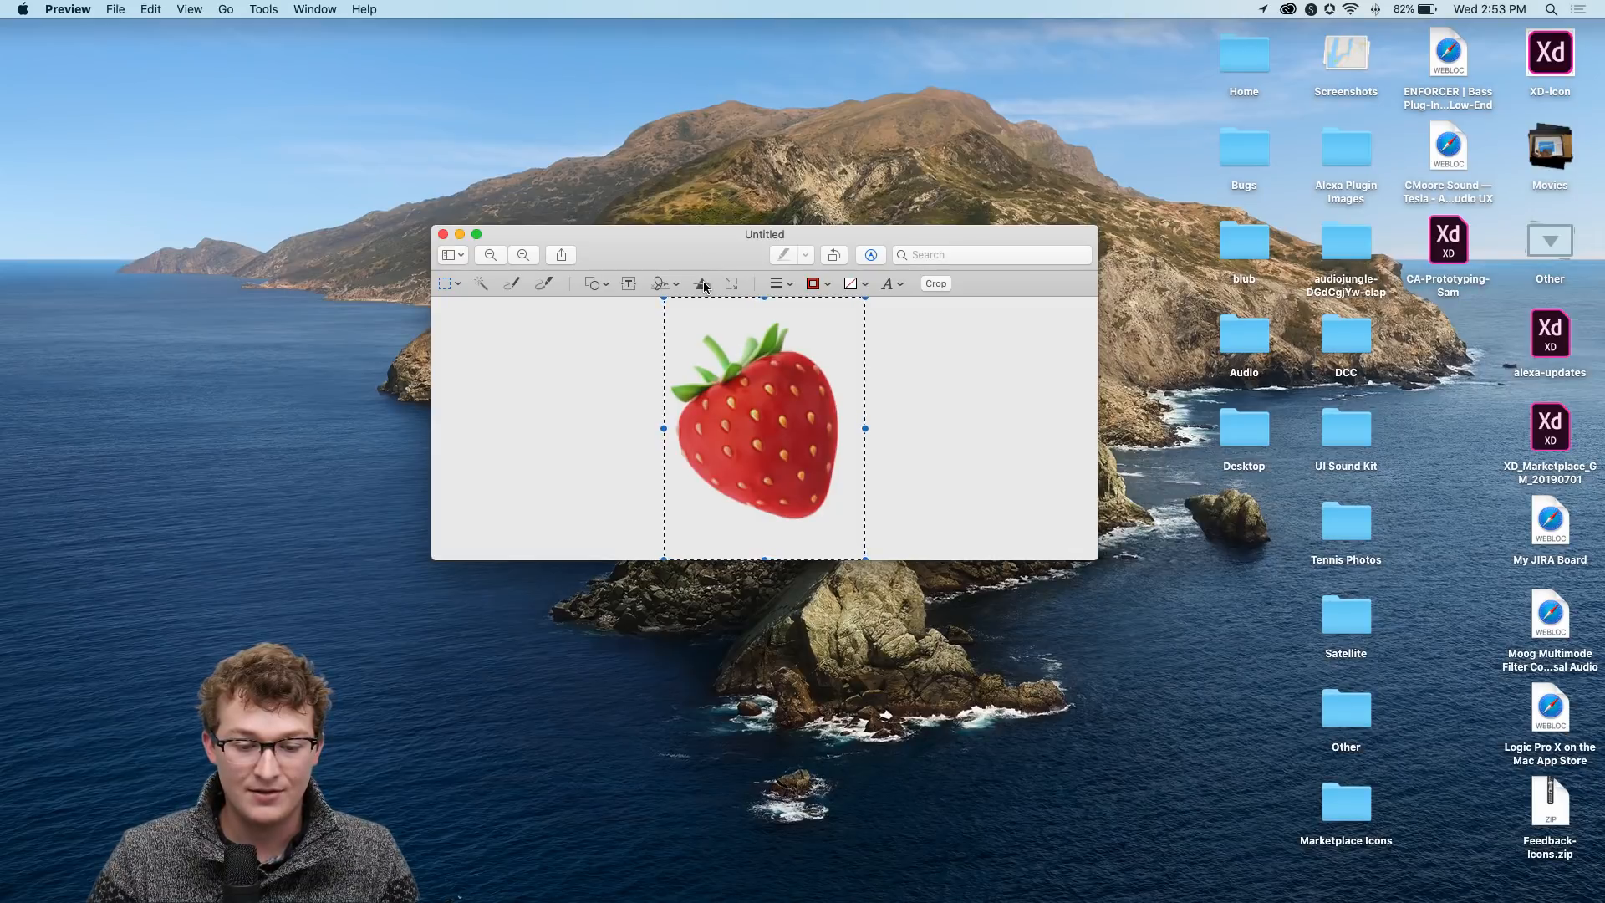
pyautogui.click(703, 284)
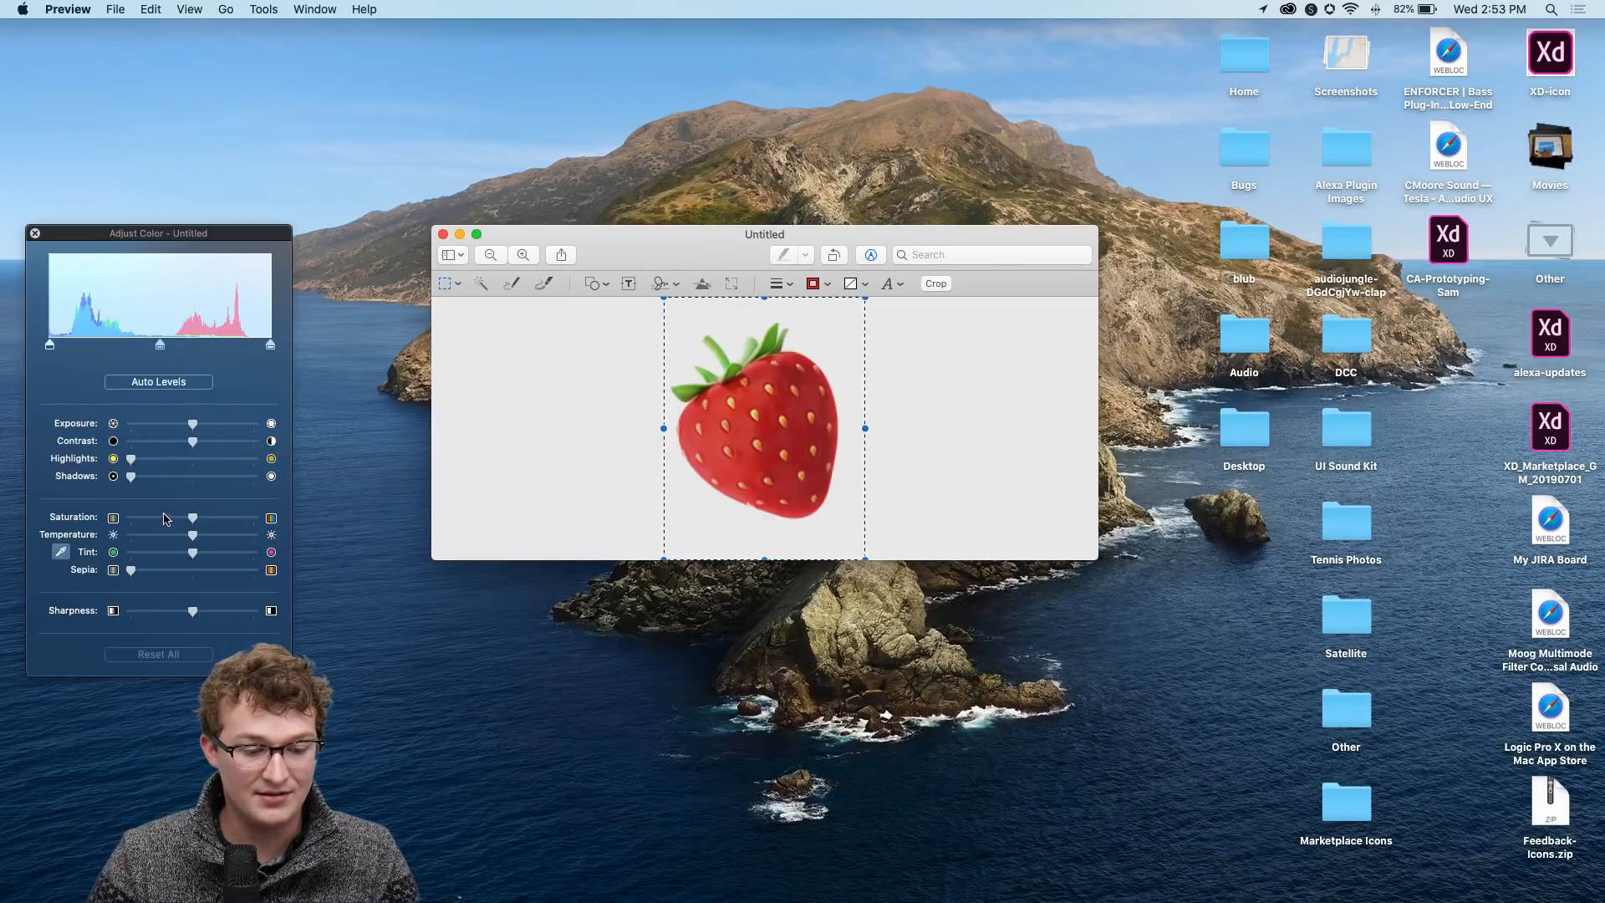
pyautogui.moveTo(192, 517); pyautogui.dragTo(131, 518)
pyautogui.click(999, 404)
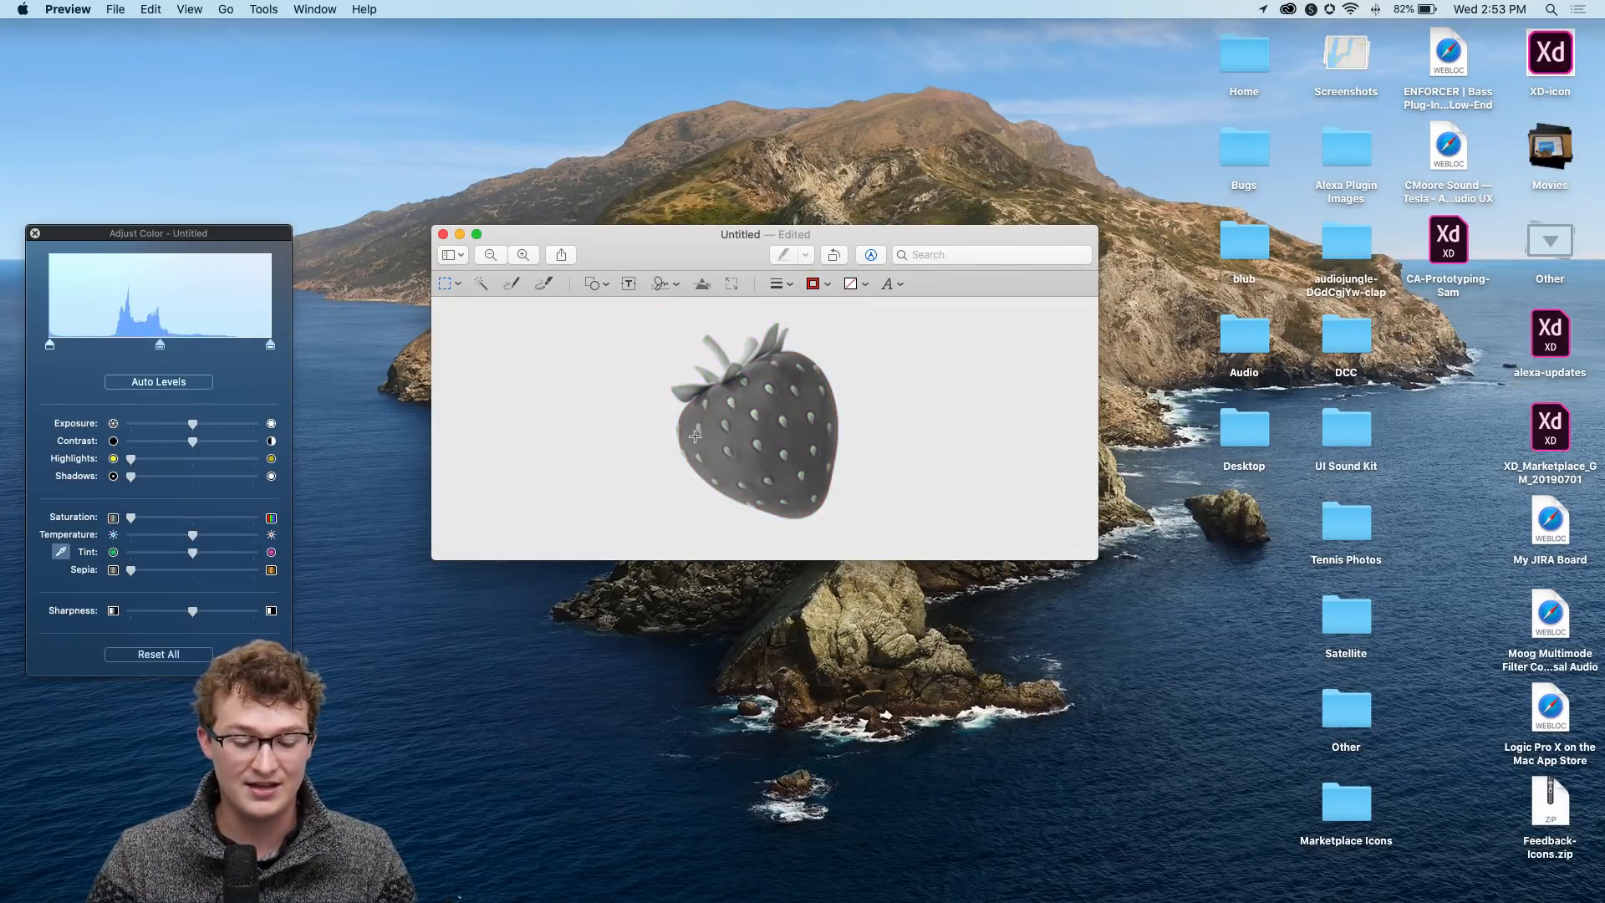
pyautogui.moveTo(663, 301); pyautogui.dragTo(864, 556)
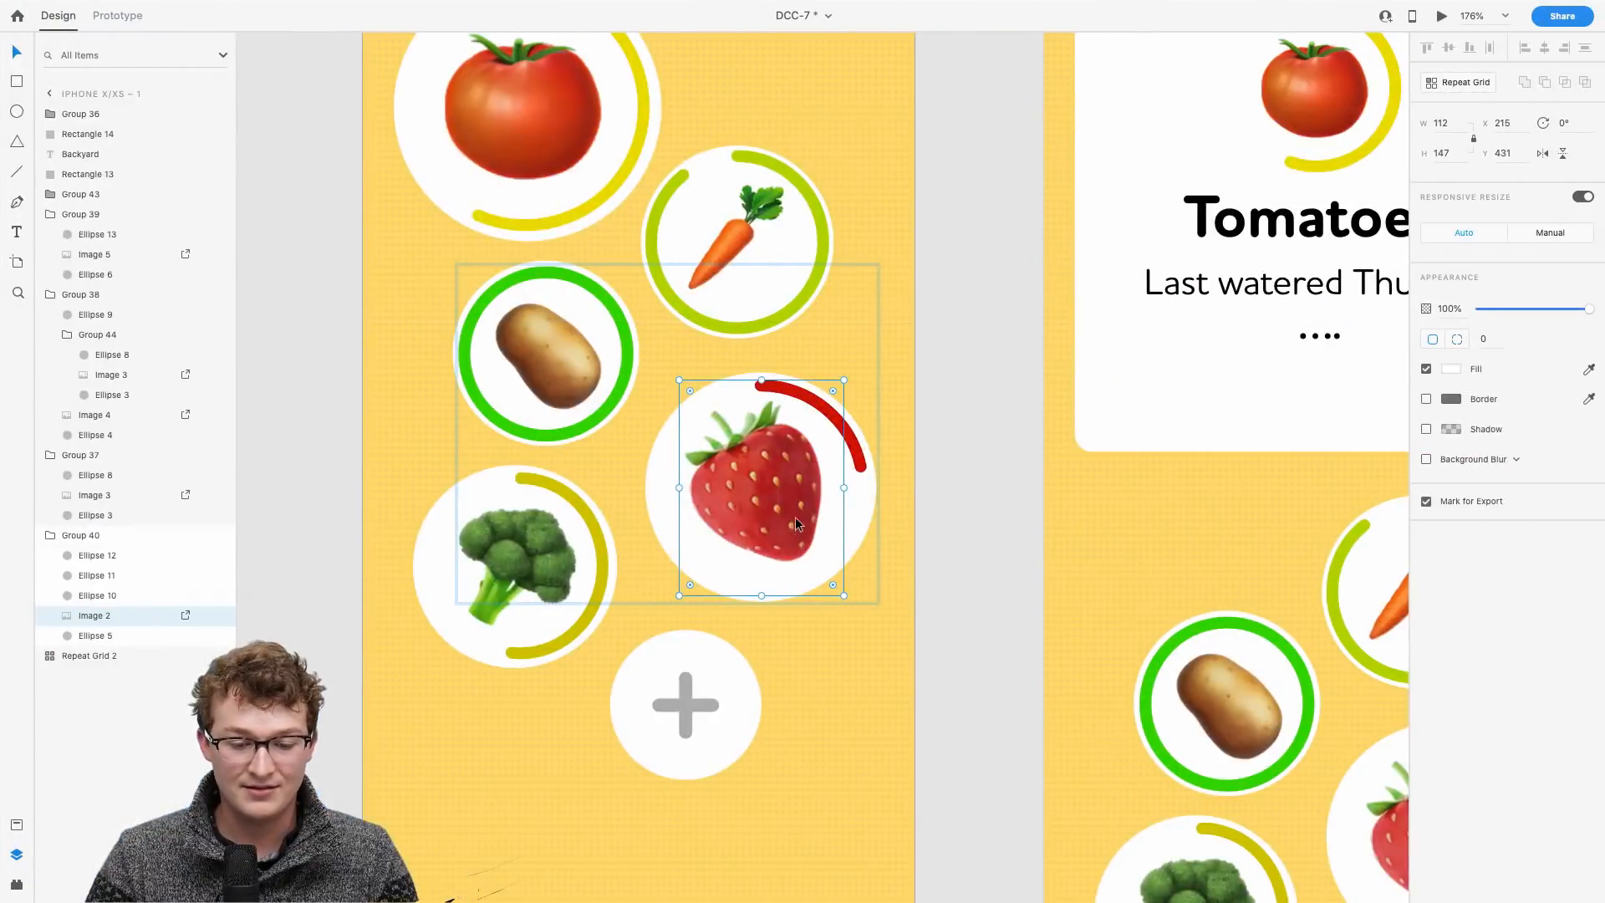
# Step: Replace the red strawberry in Adobe XD with the grayscale copy, scaled to about 89 × 115 inside its circle
pyautogui.press('Delete')
pyautogui.hotkey('ctrl', 'v')
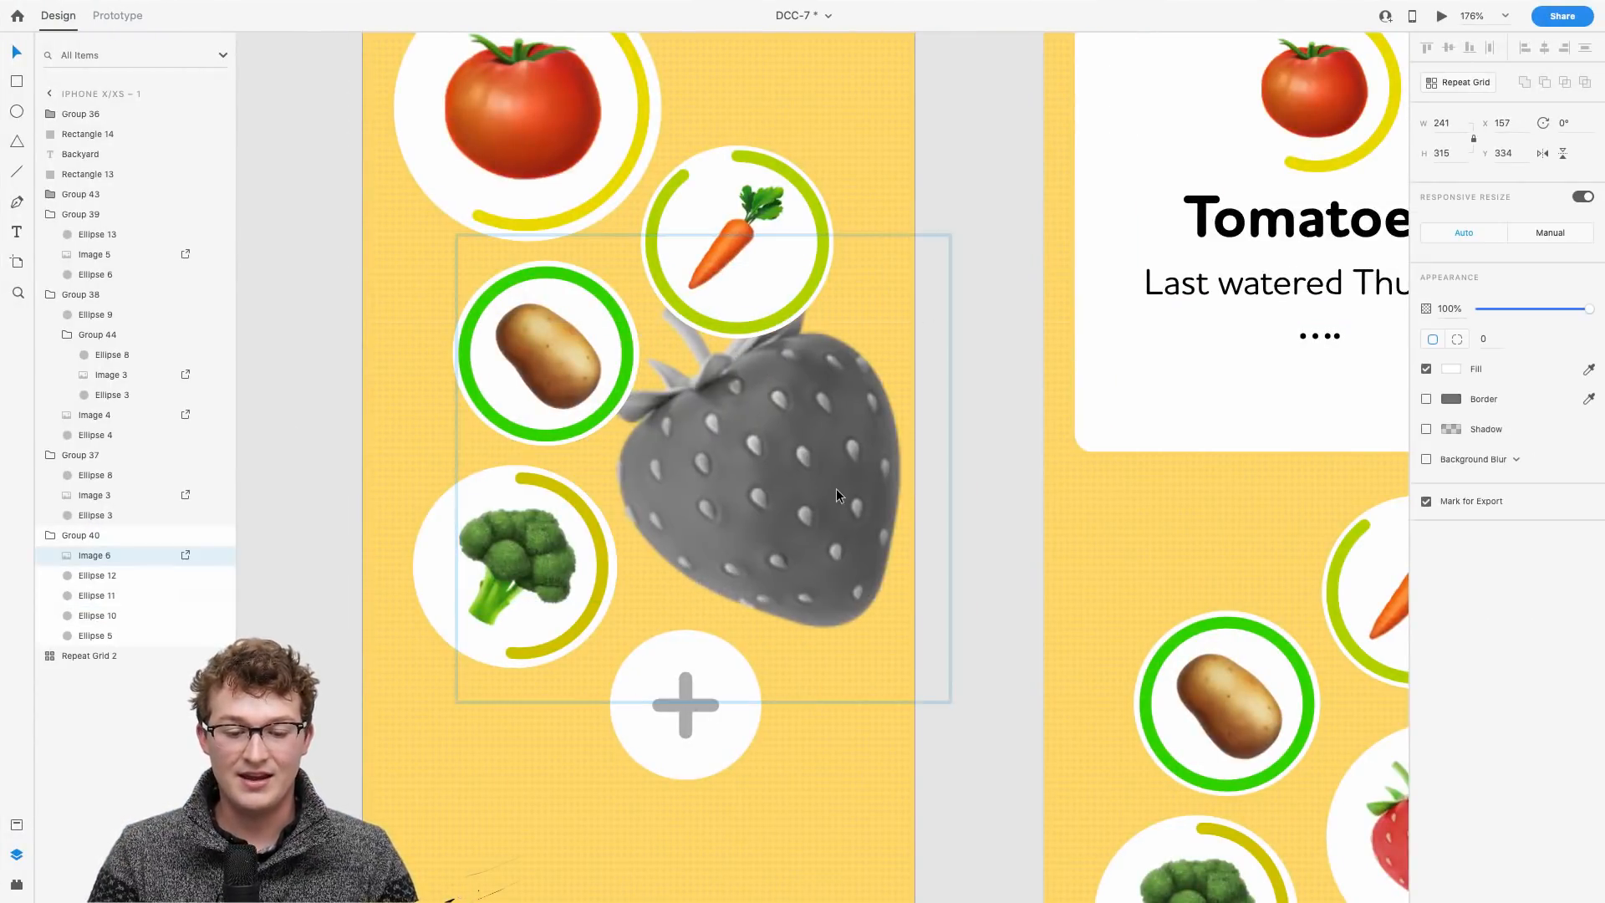
pyautogui.moveTo(951, 702); pyautogui.dragTo(839, 558)
pyautogui.moveTo(785, 506); pyautogui.dragTo(774, 523)
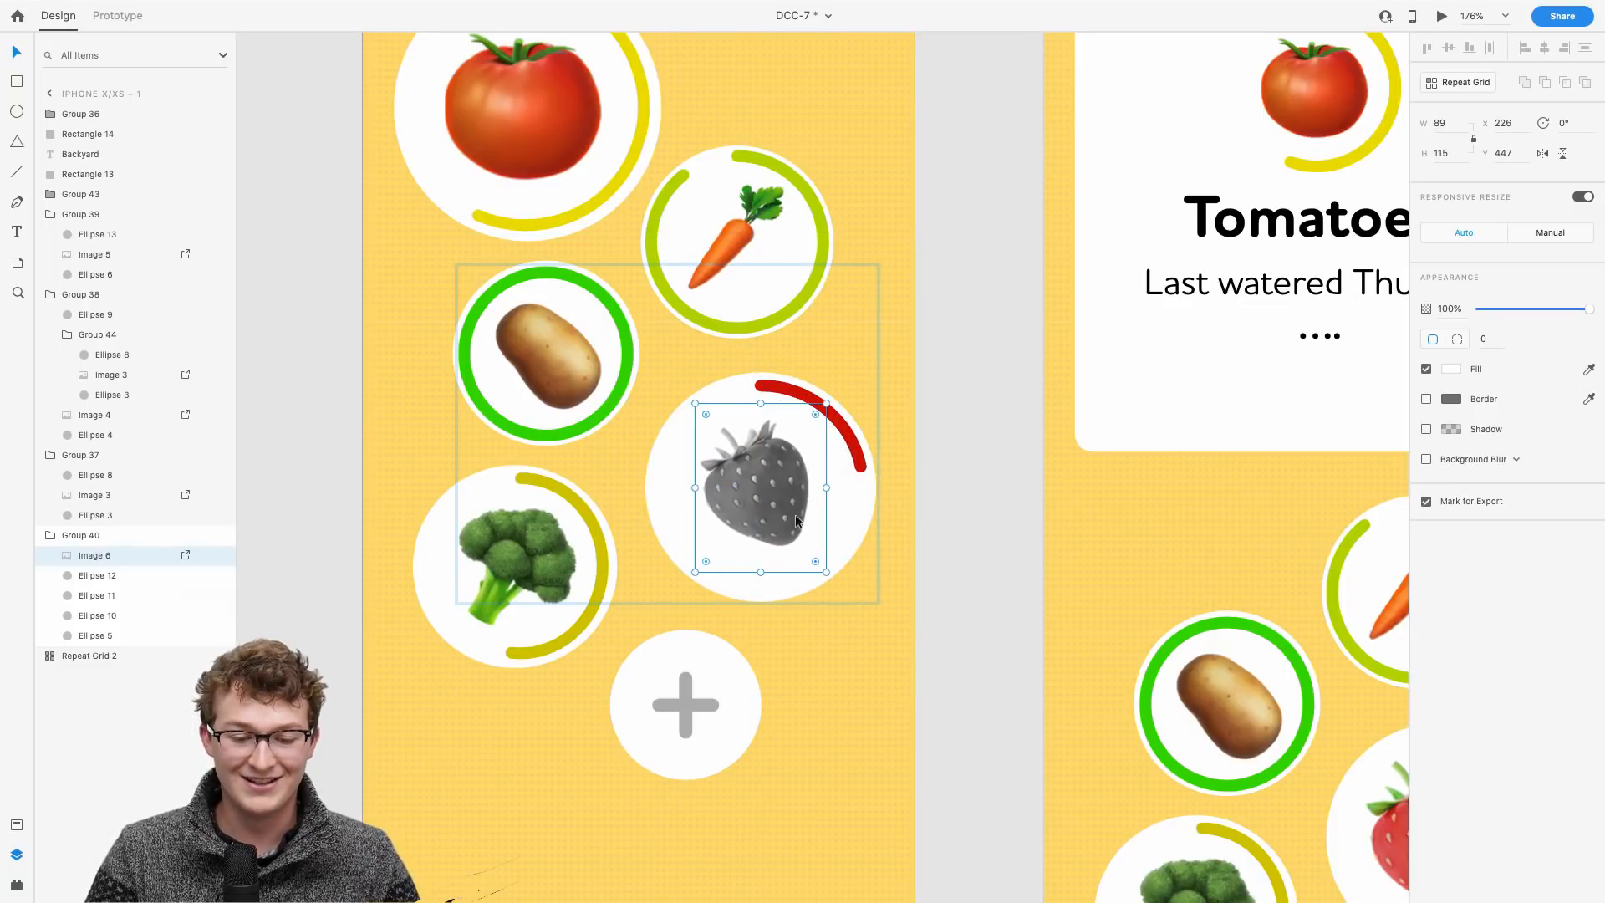
# Step: Undo the grayscale strawberry replacement back to the original red image and clear the selection
pyautogui.hotkey('ctrl', 'z')
pyautogui.hotkey('ctrl', 'z')
pyautogui.hotkey('ctrl', 'z')
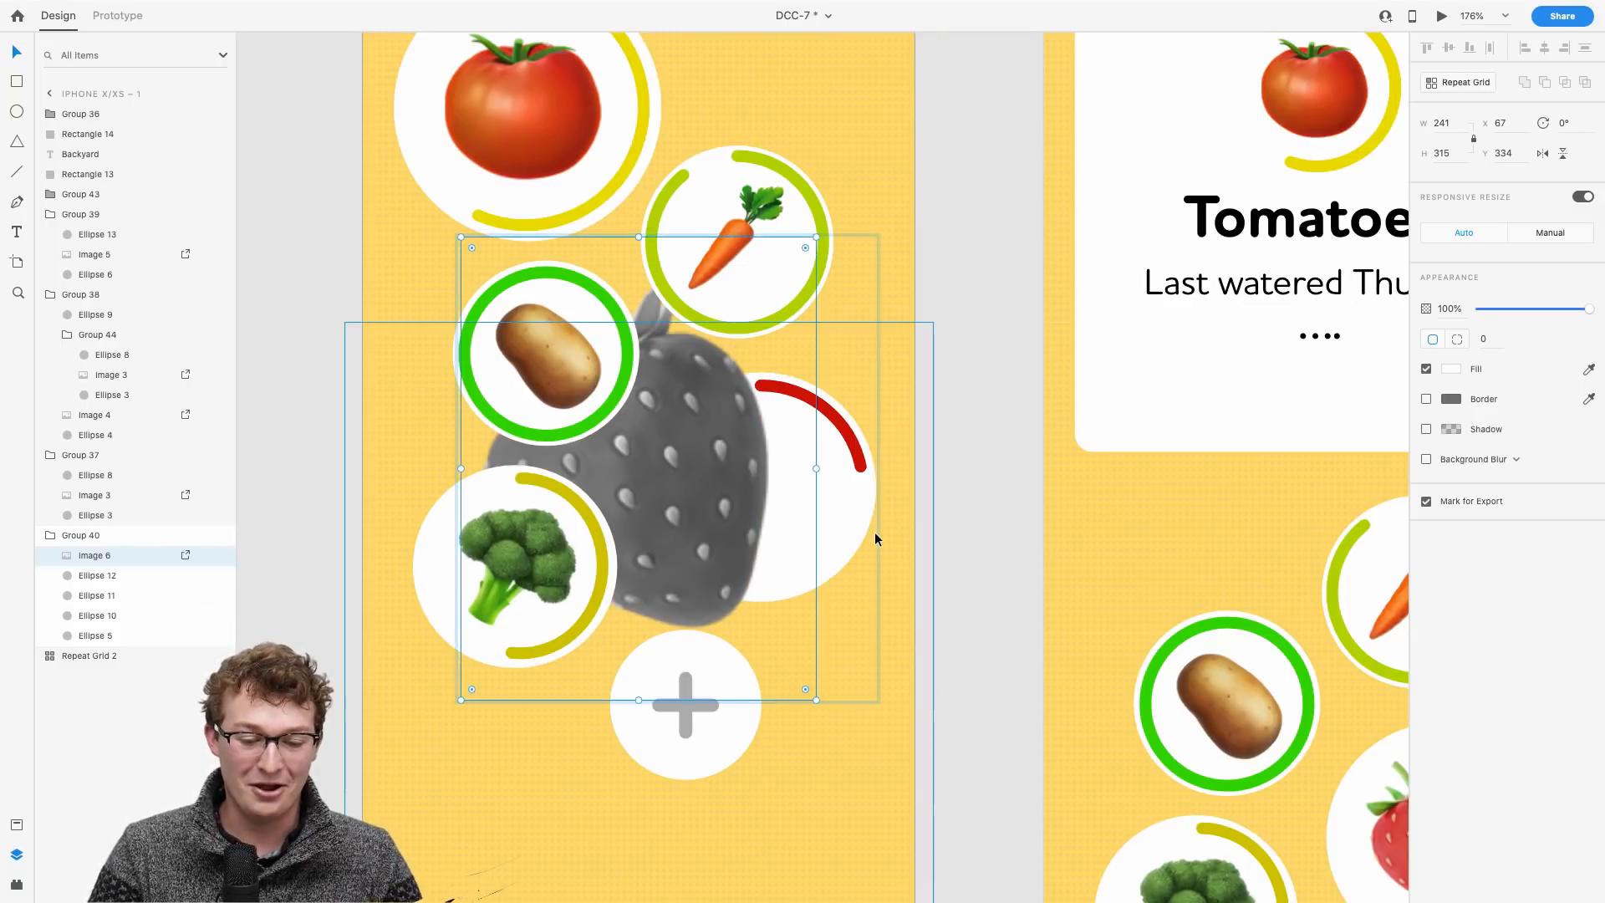
pyautogui.hotkey('ctrl', 'z')
pyautogui.hotkey('ctrl', 'z')
pyautogui.click(923, 522)
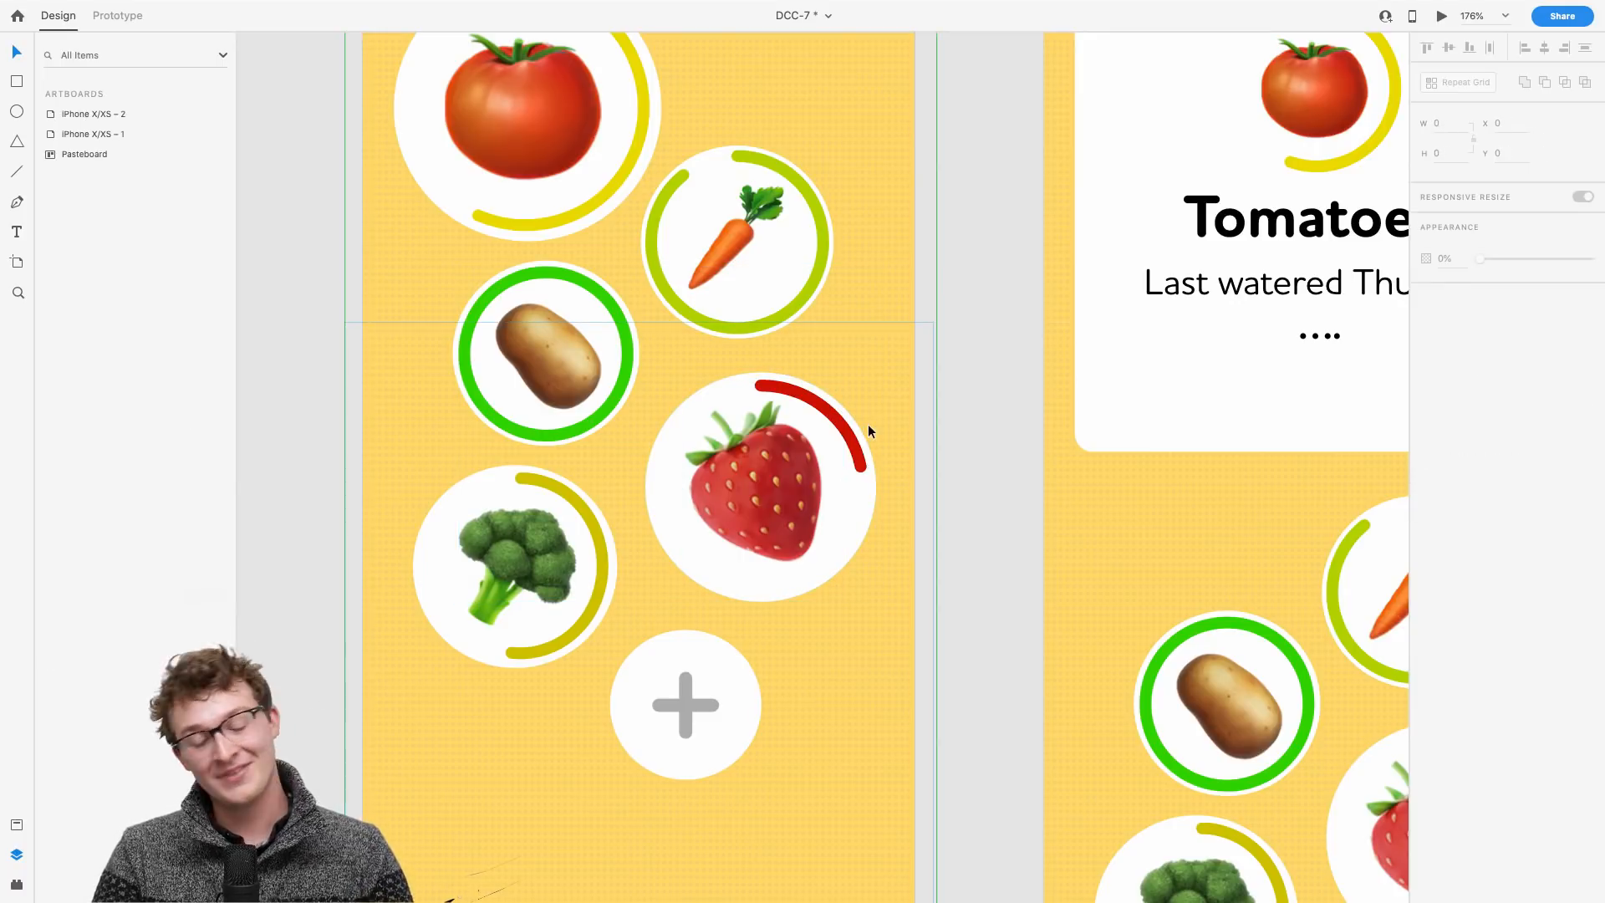
# Step: Open the Share for Review settings for the prototype
pyautogui.click(1556, 17)
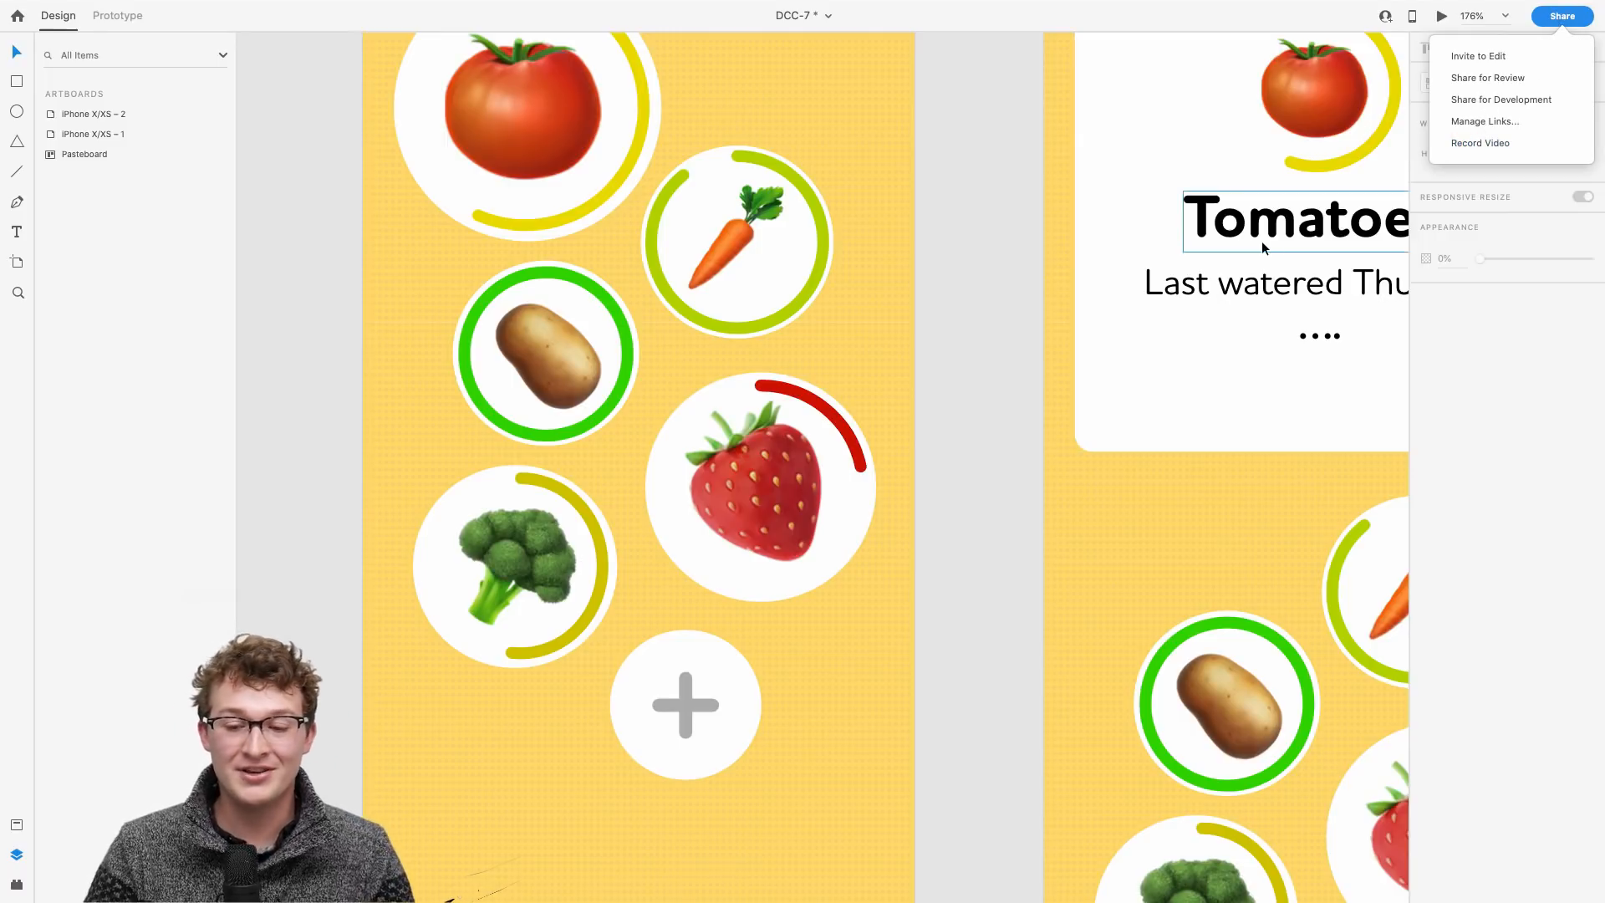
pyautogui.click(1478, 79)
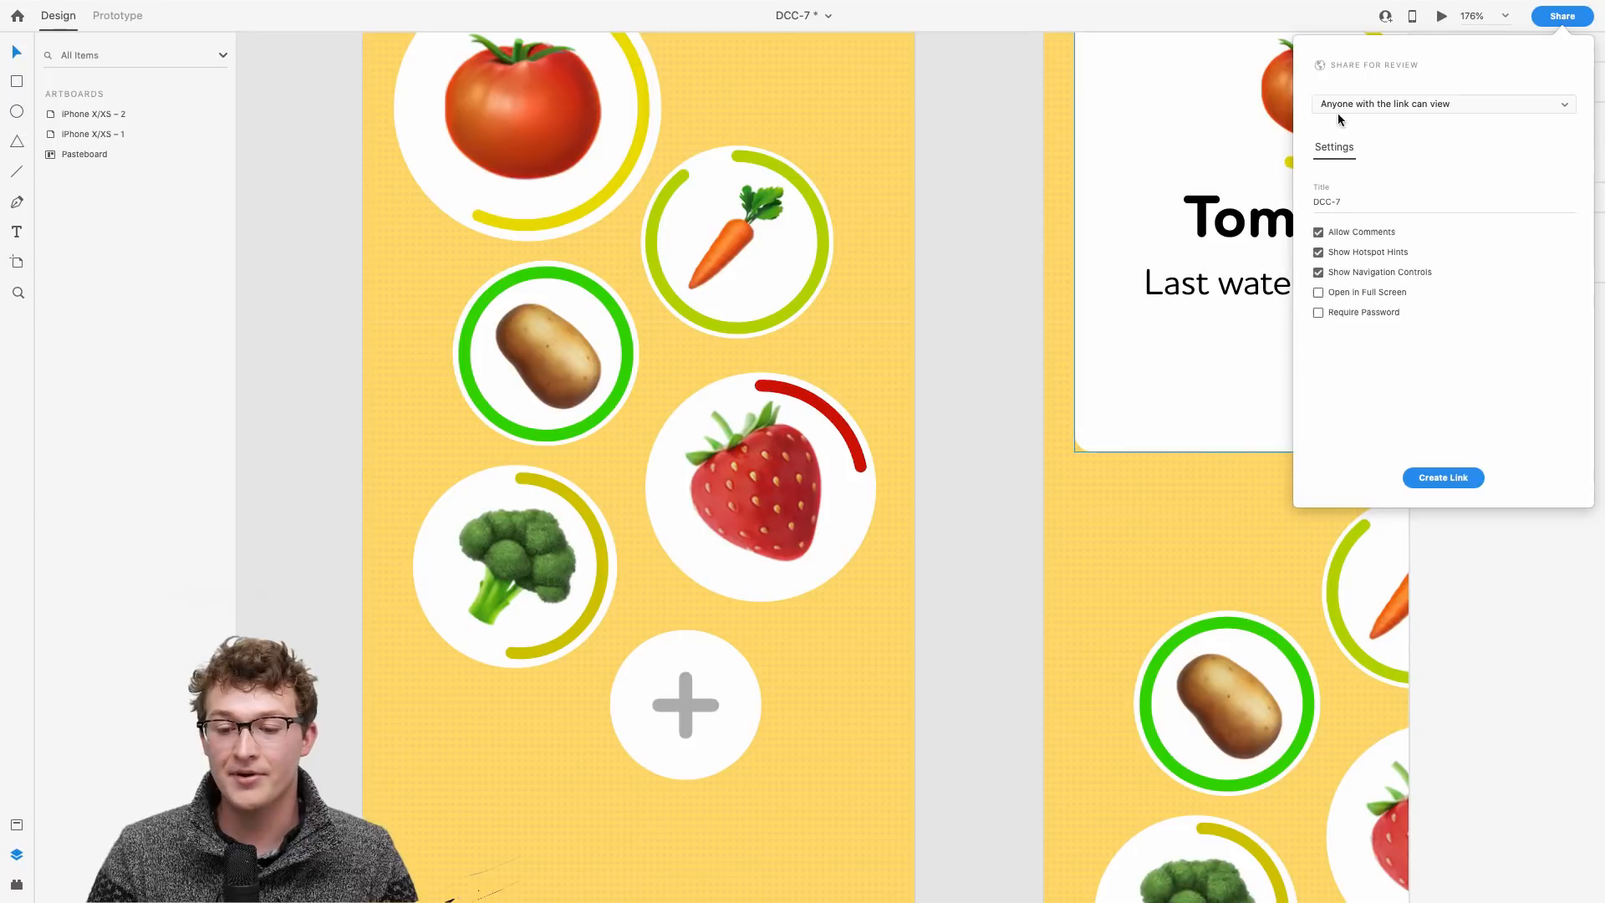
# Step: Switch to Discord, close the emoji picker, and look through the recent posts in the current-challenge channel
pyautogui.hotkey('ctrl', 'Up')
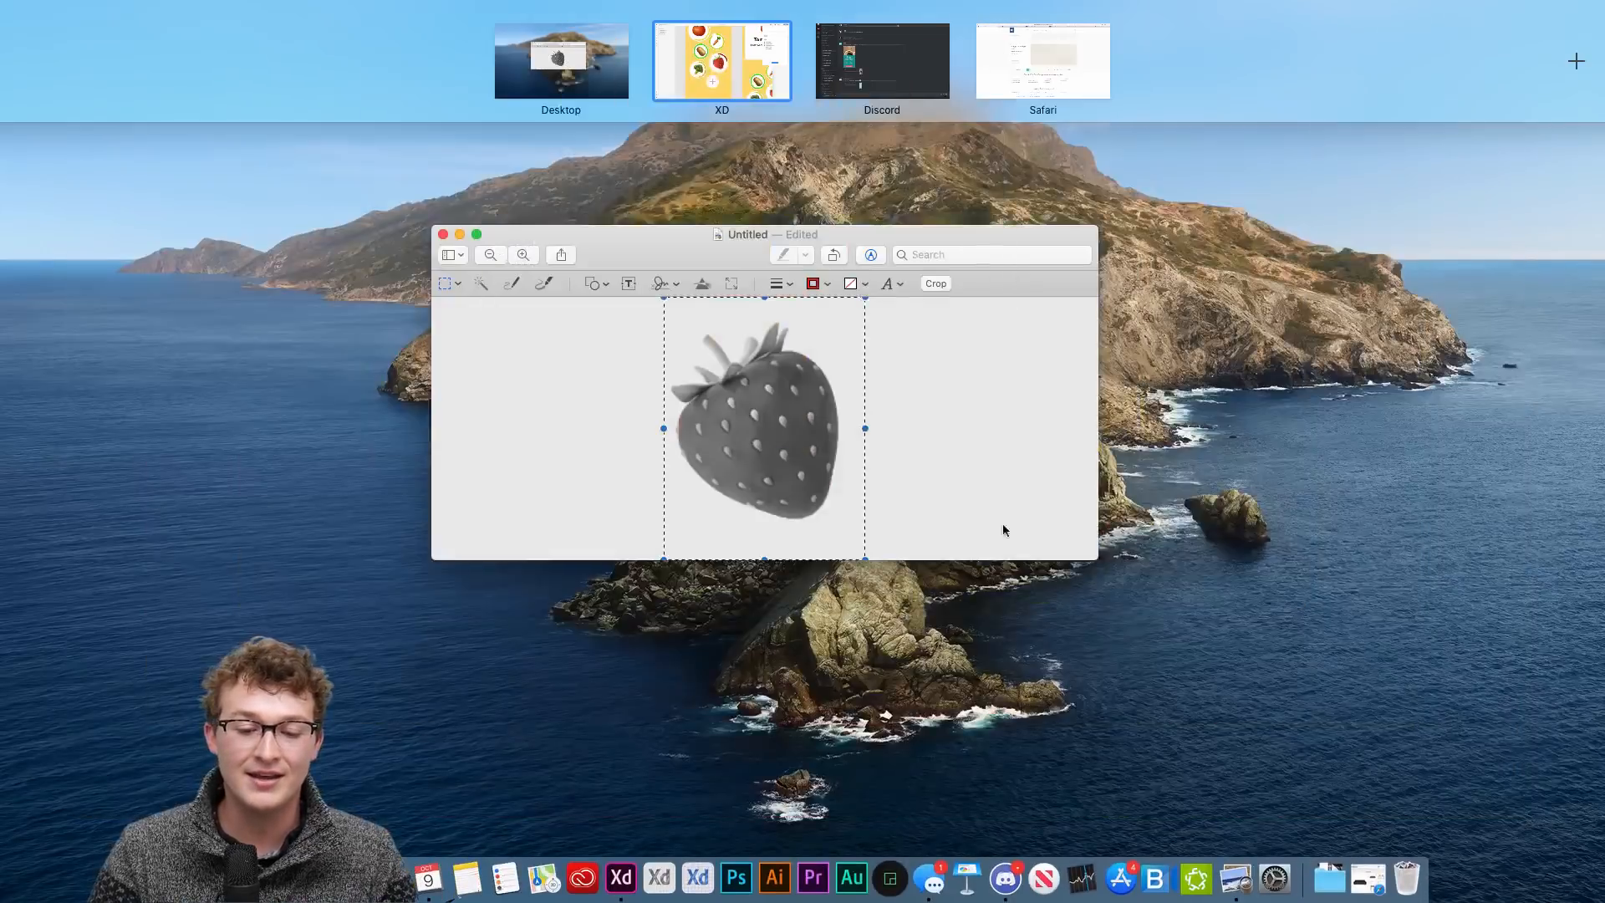
pyautogui.click(880, 80)
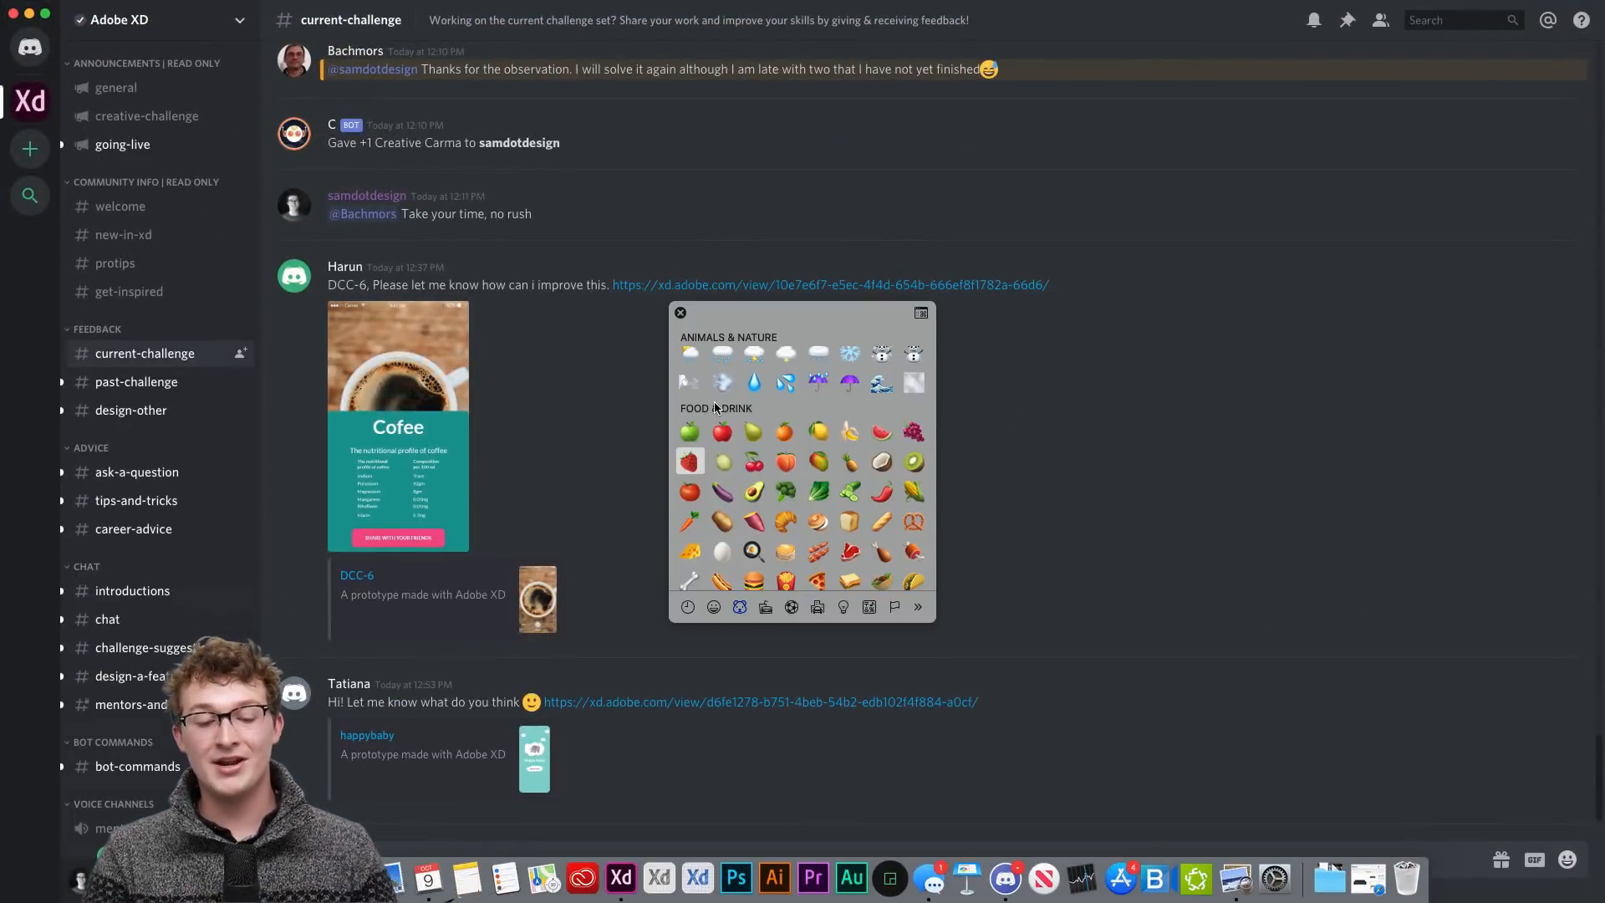
pyautogui.click(681, 312)
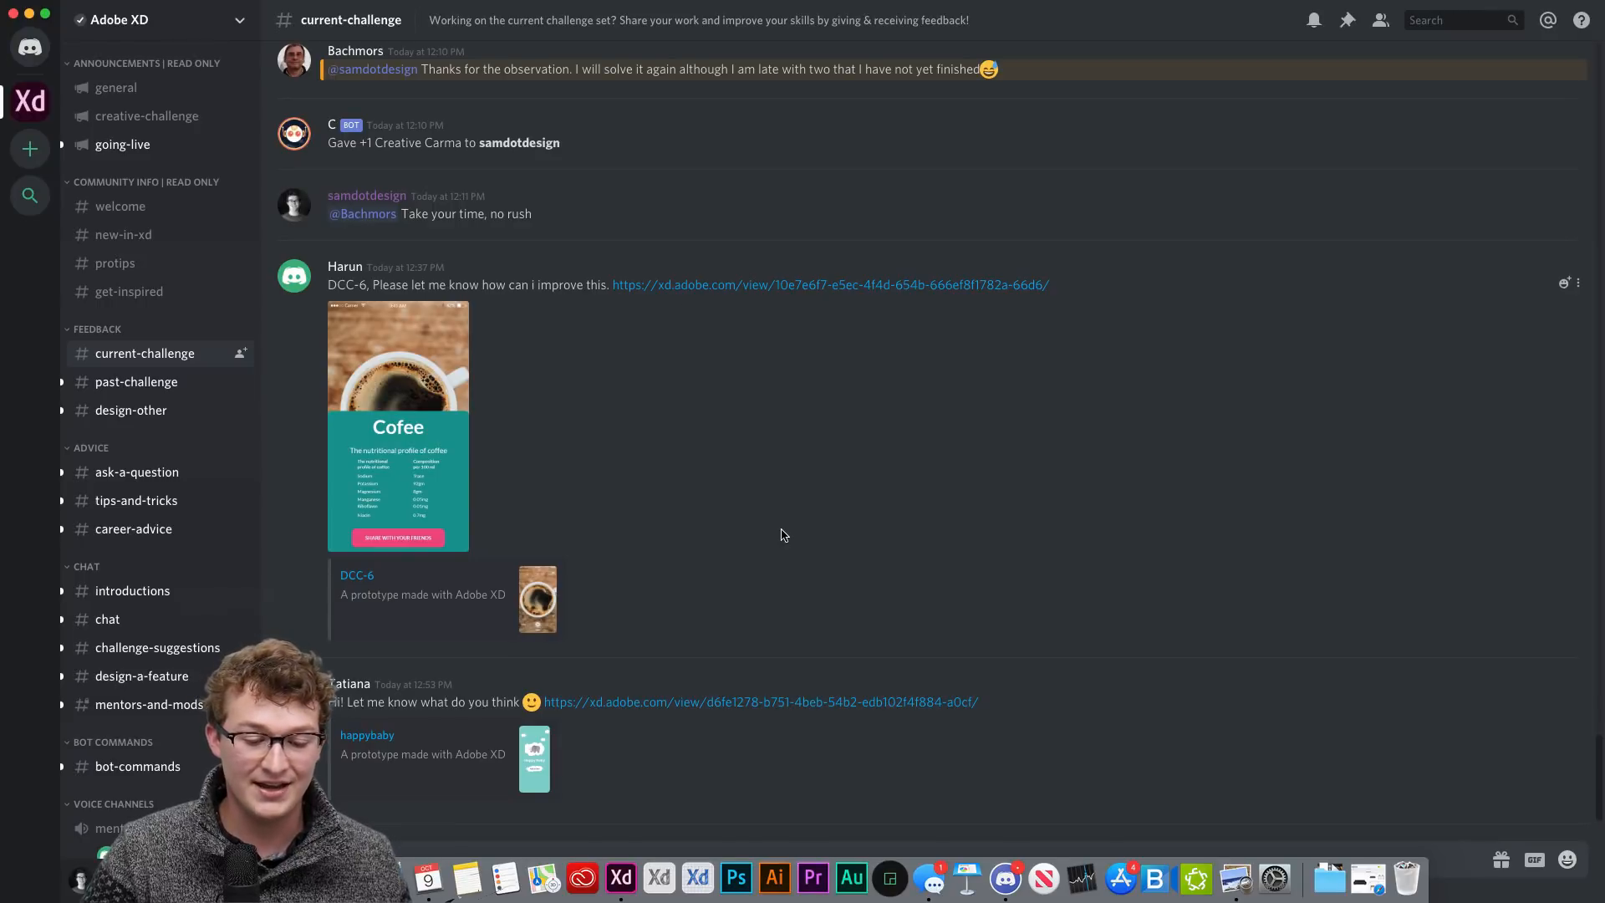
pyautogui.scroll(3, 784, 535)
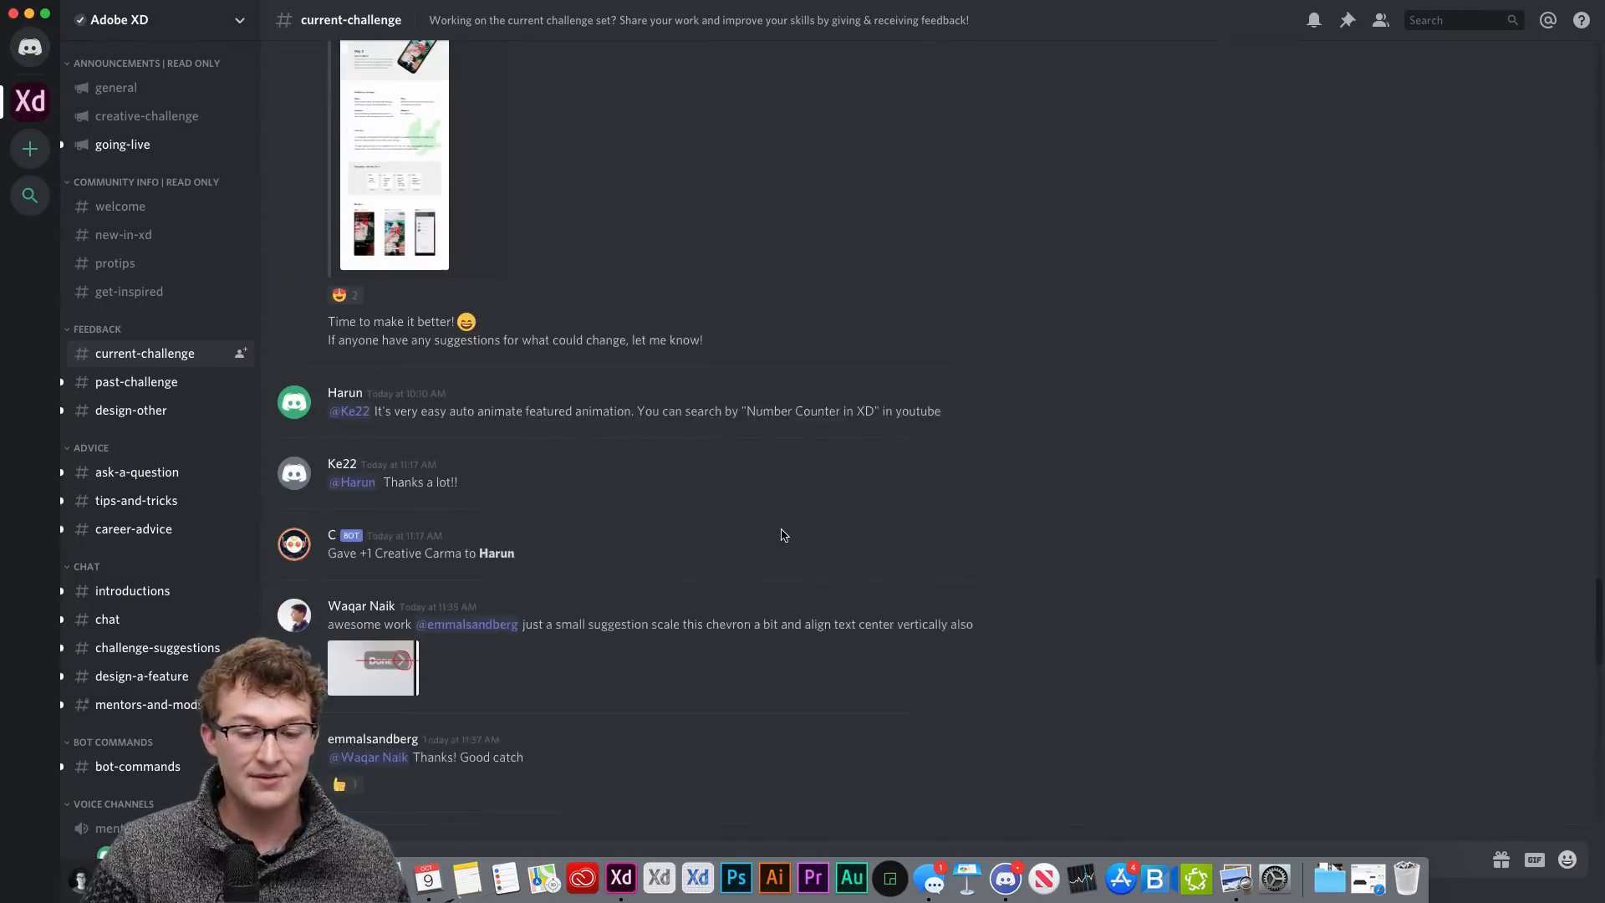
pyautogui.scroll(-2, 785, 535)
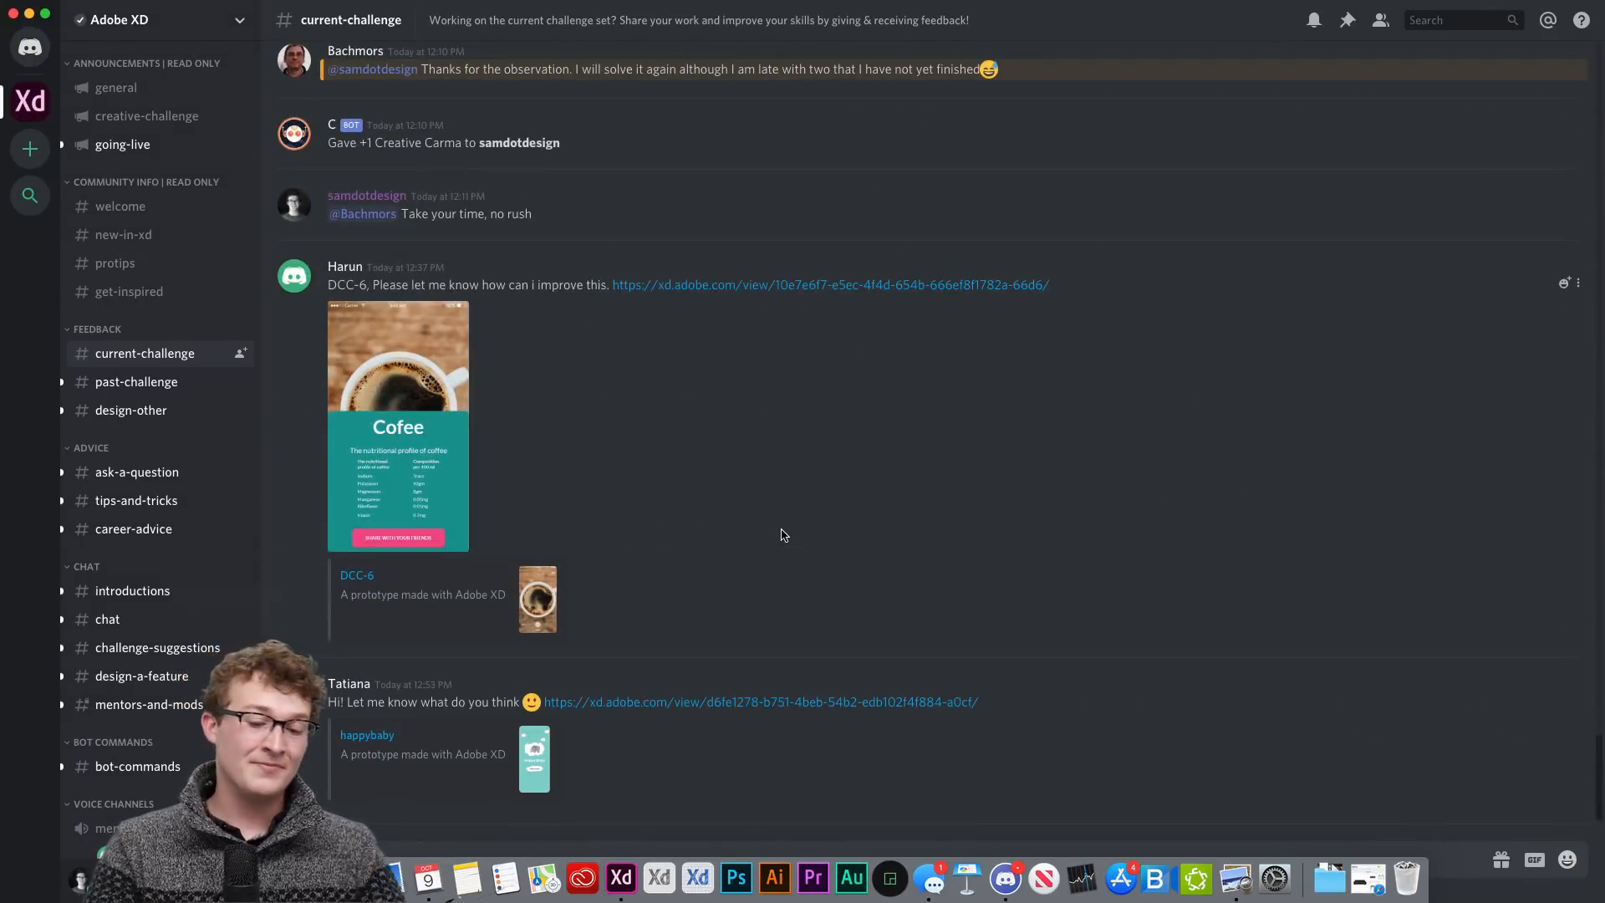
# Step: Switch to Safari and look over the Behance Daily Creative Challenge page
pyautogui.hotkey('ctrl', 'Up')
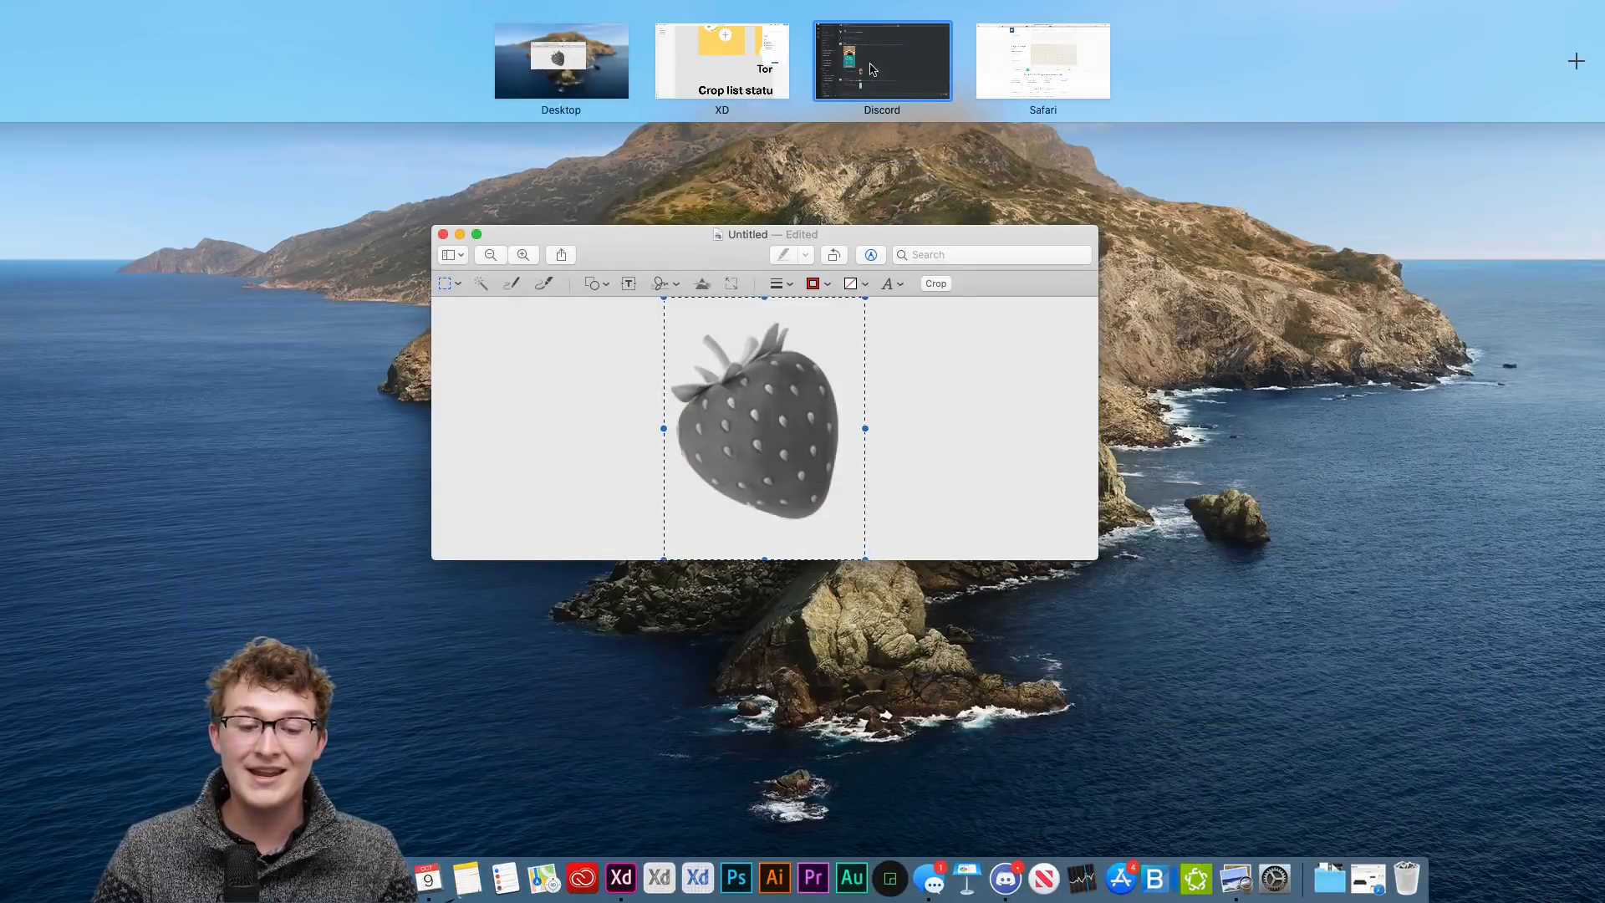
pyautogui.click(990, 70)
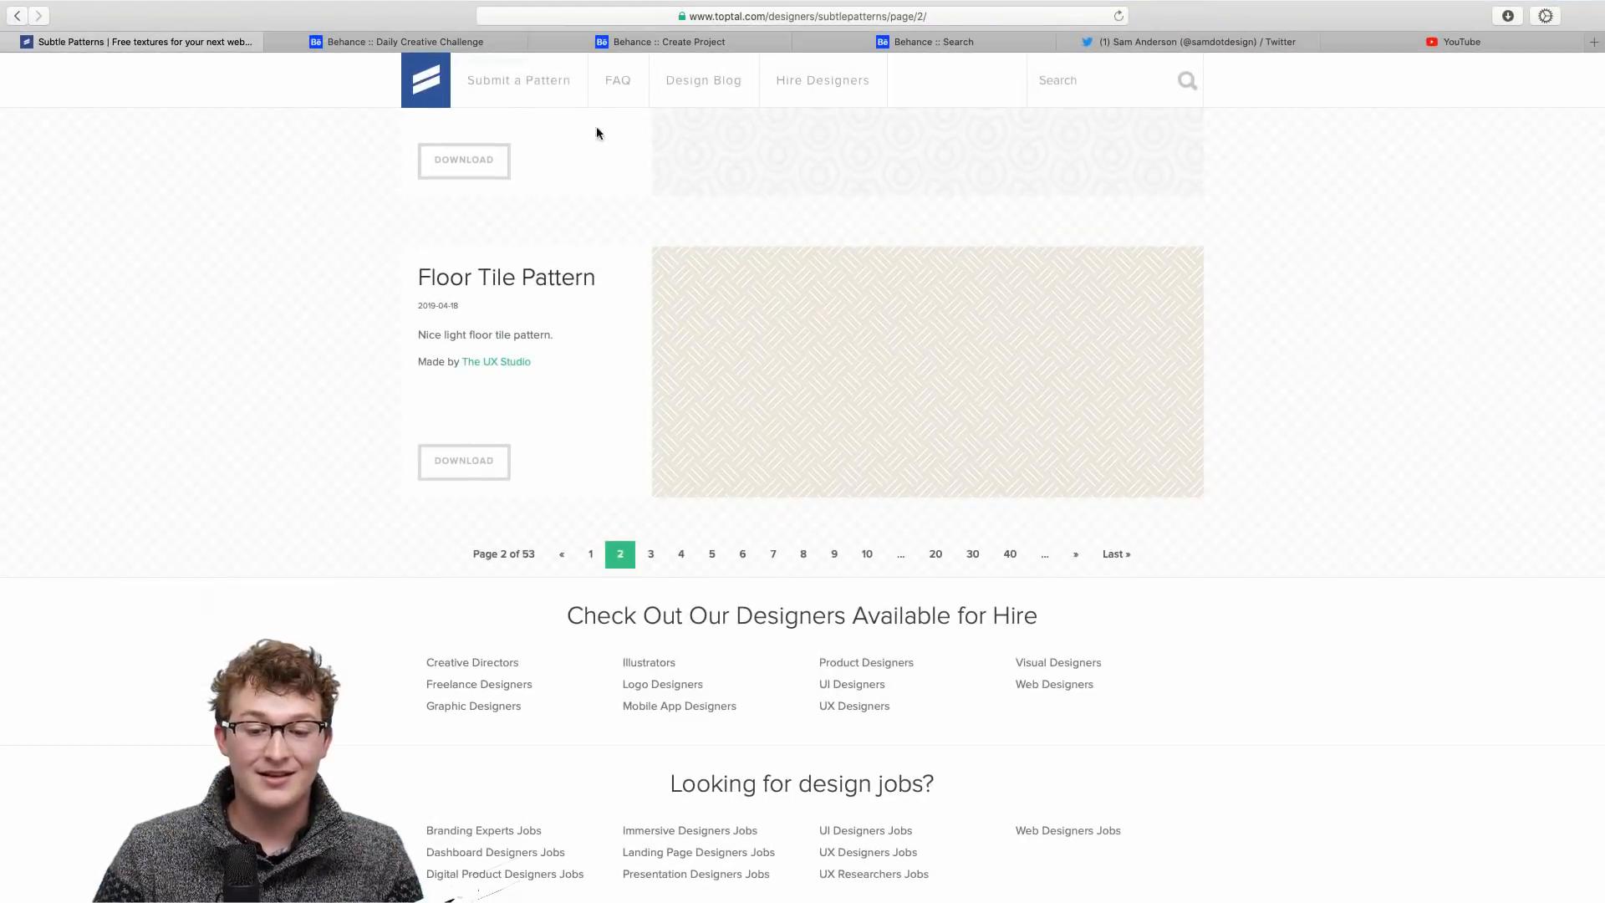
pyautogui.click(474, 47)
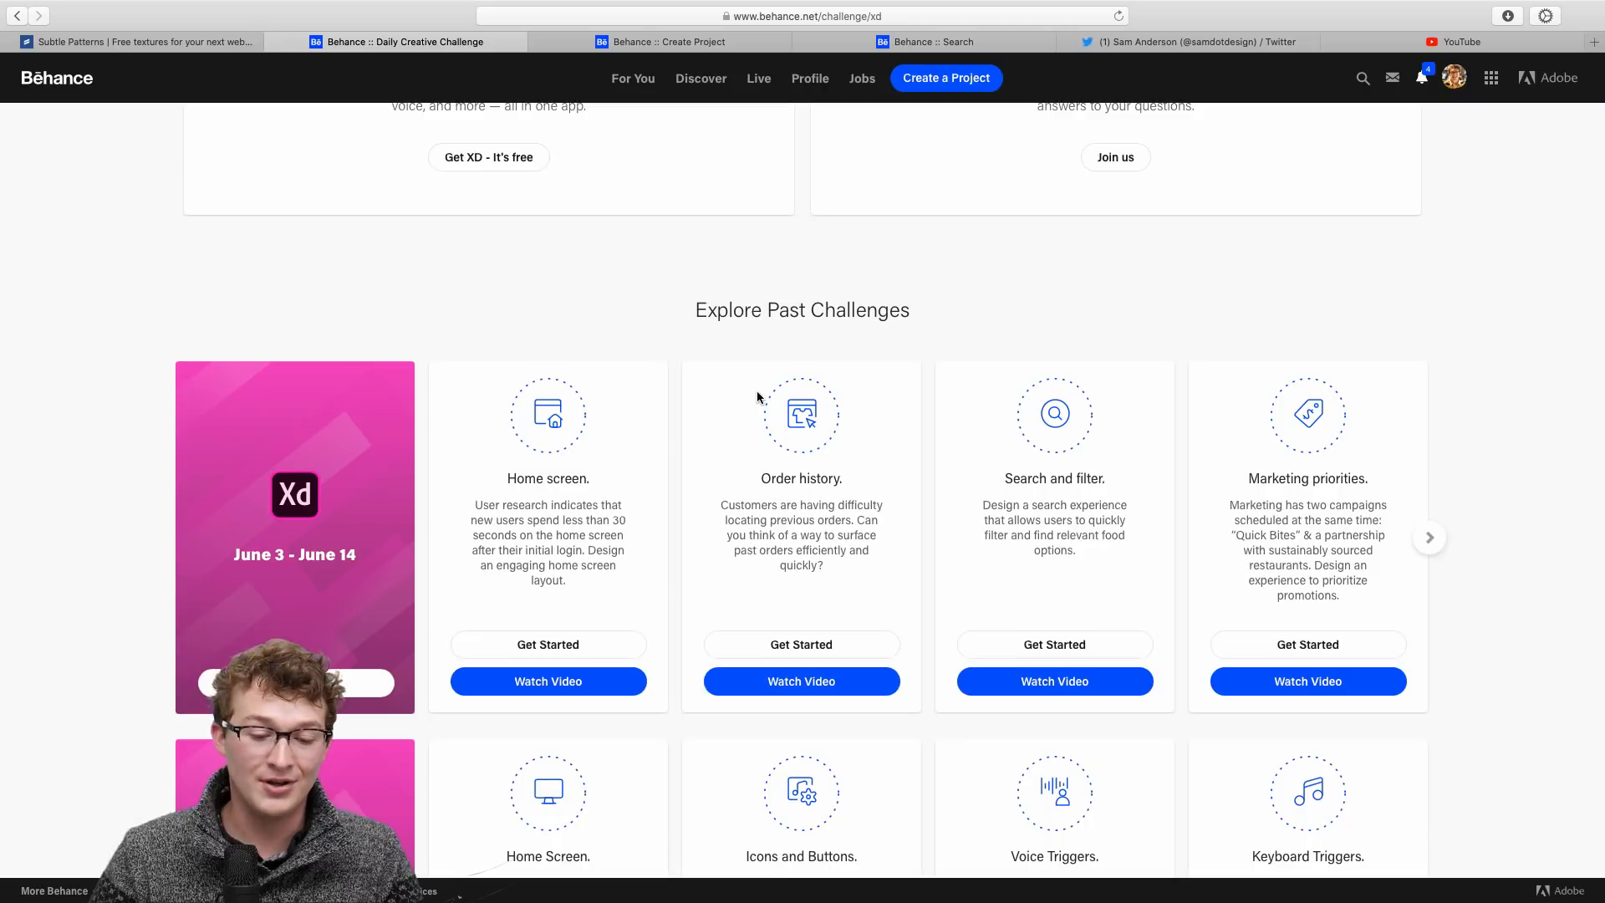
pyautogui.scroll(4, 758, 396)
# Step: View the Behance project draft, dismiss its Project Settings, and look through the project content
pyautogui.click(669, 42)
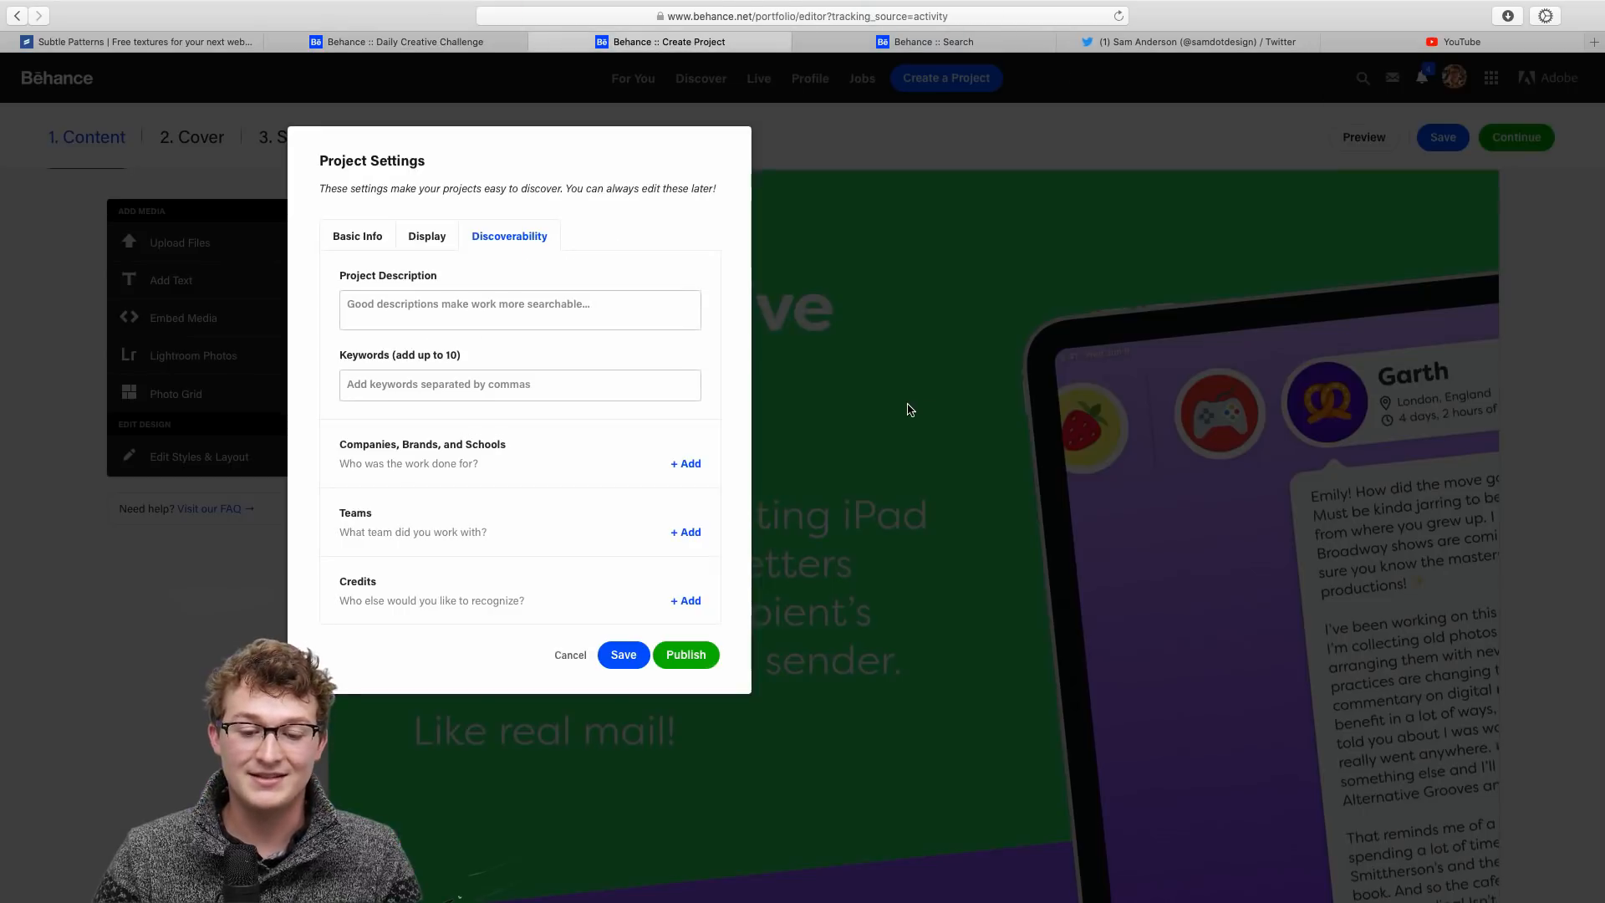
pyautogui.scroll(-5, 910, 410)
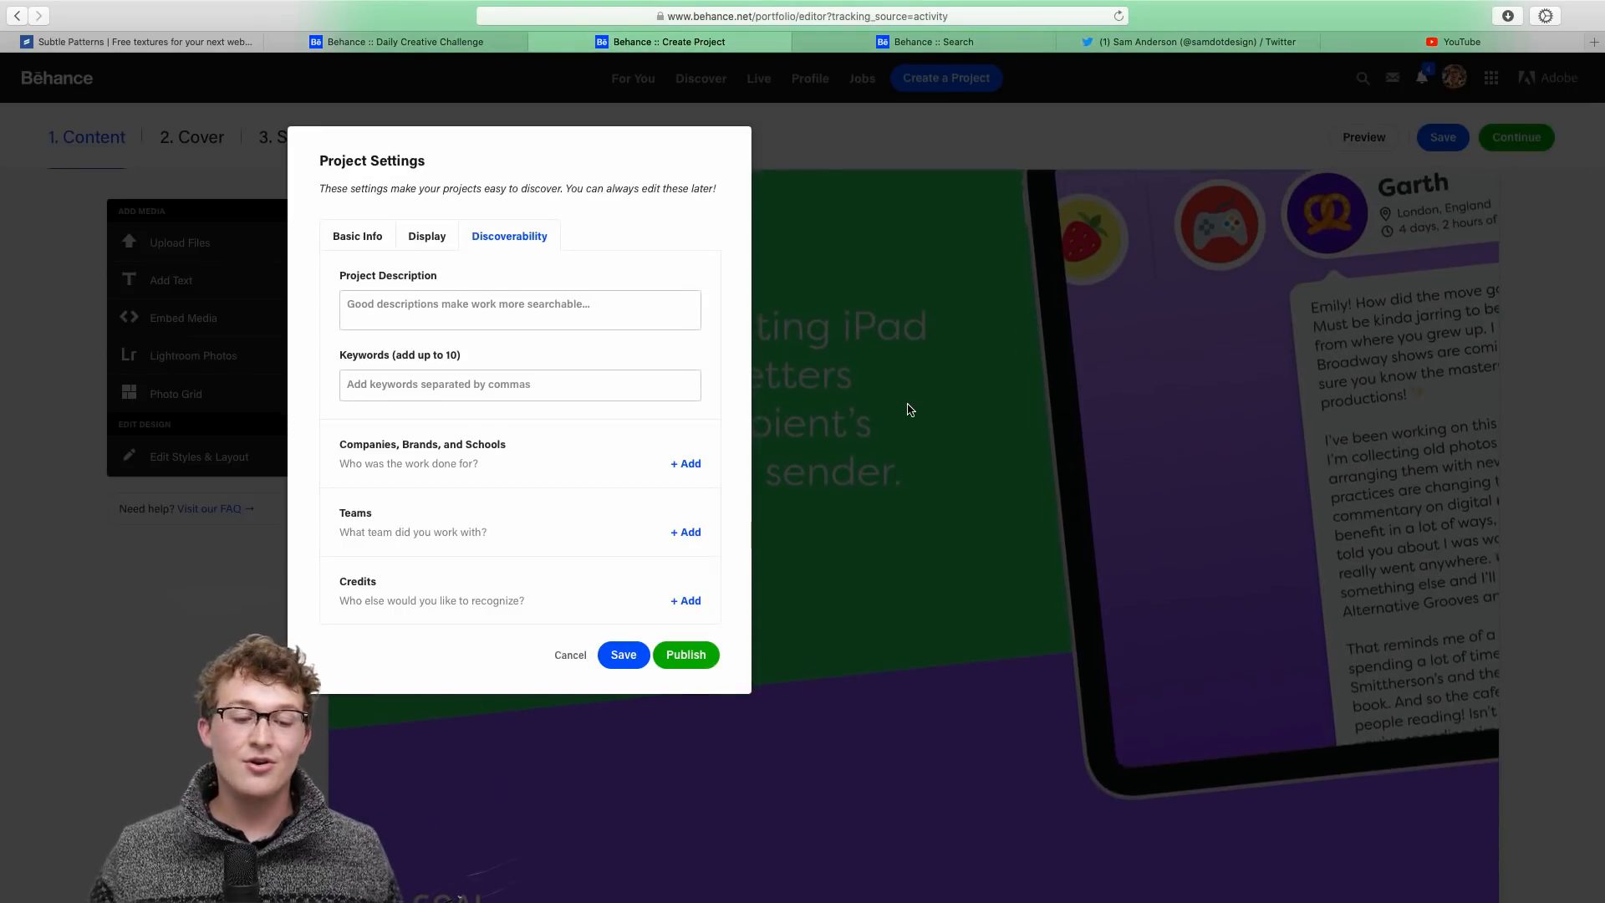
pyautogui.click(571, 654)
pyautogui.scroll(-20, 814, 431)
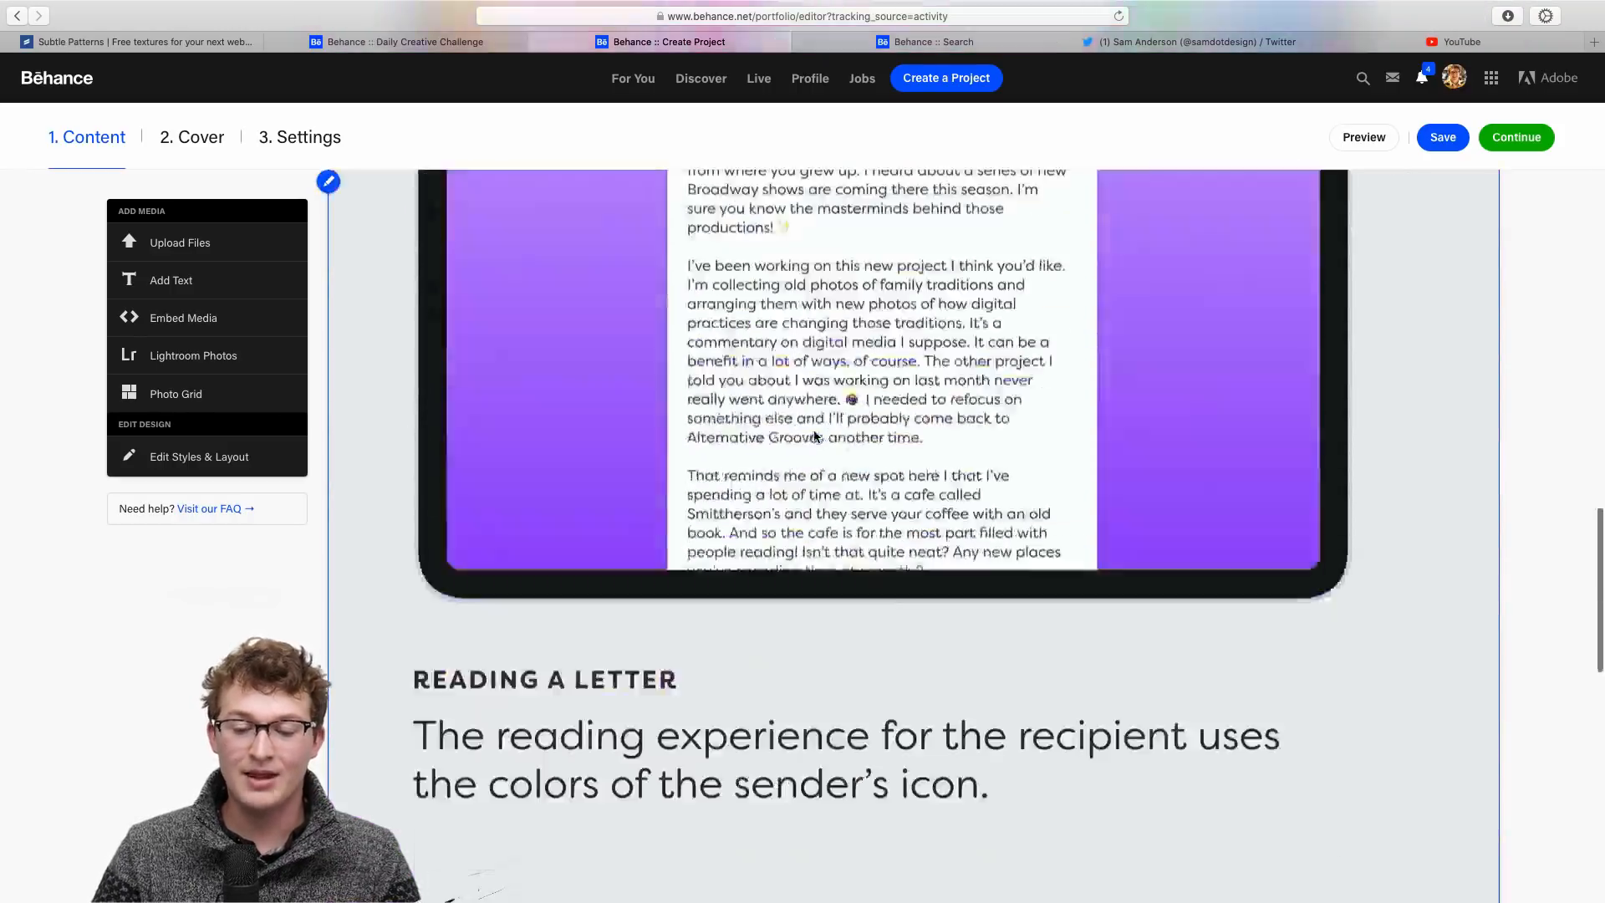
pyautogui.scroll(5, 816, 435)
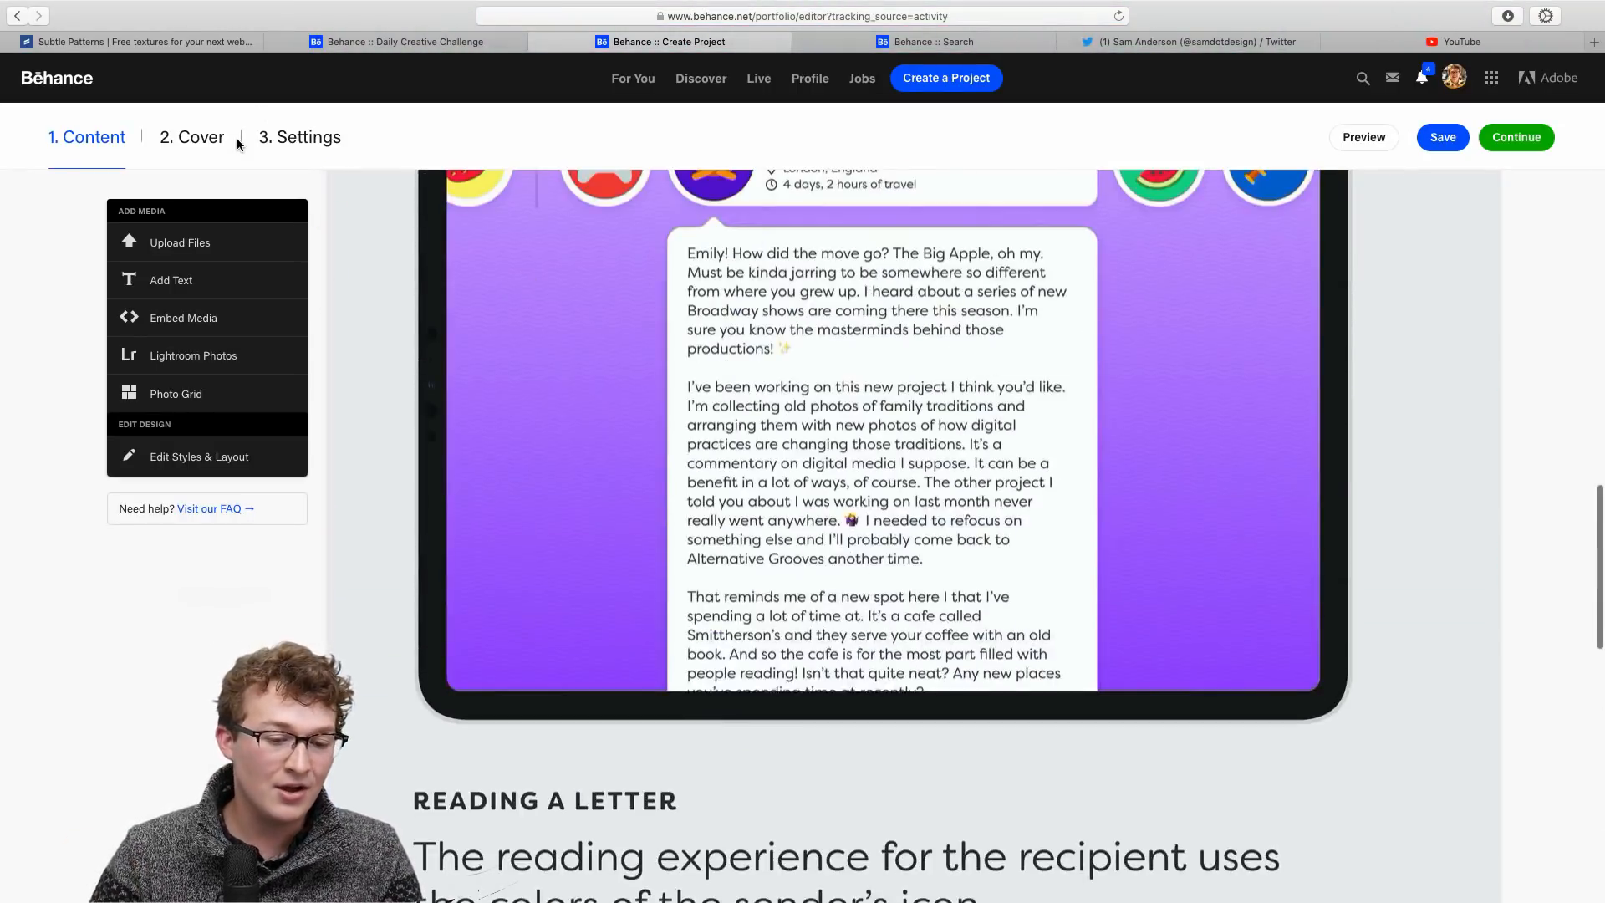
# Step: Enter the keyword "xddailychallenge" in the Behance project's Discoverability settings
pyautogui.click(305, 140)
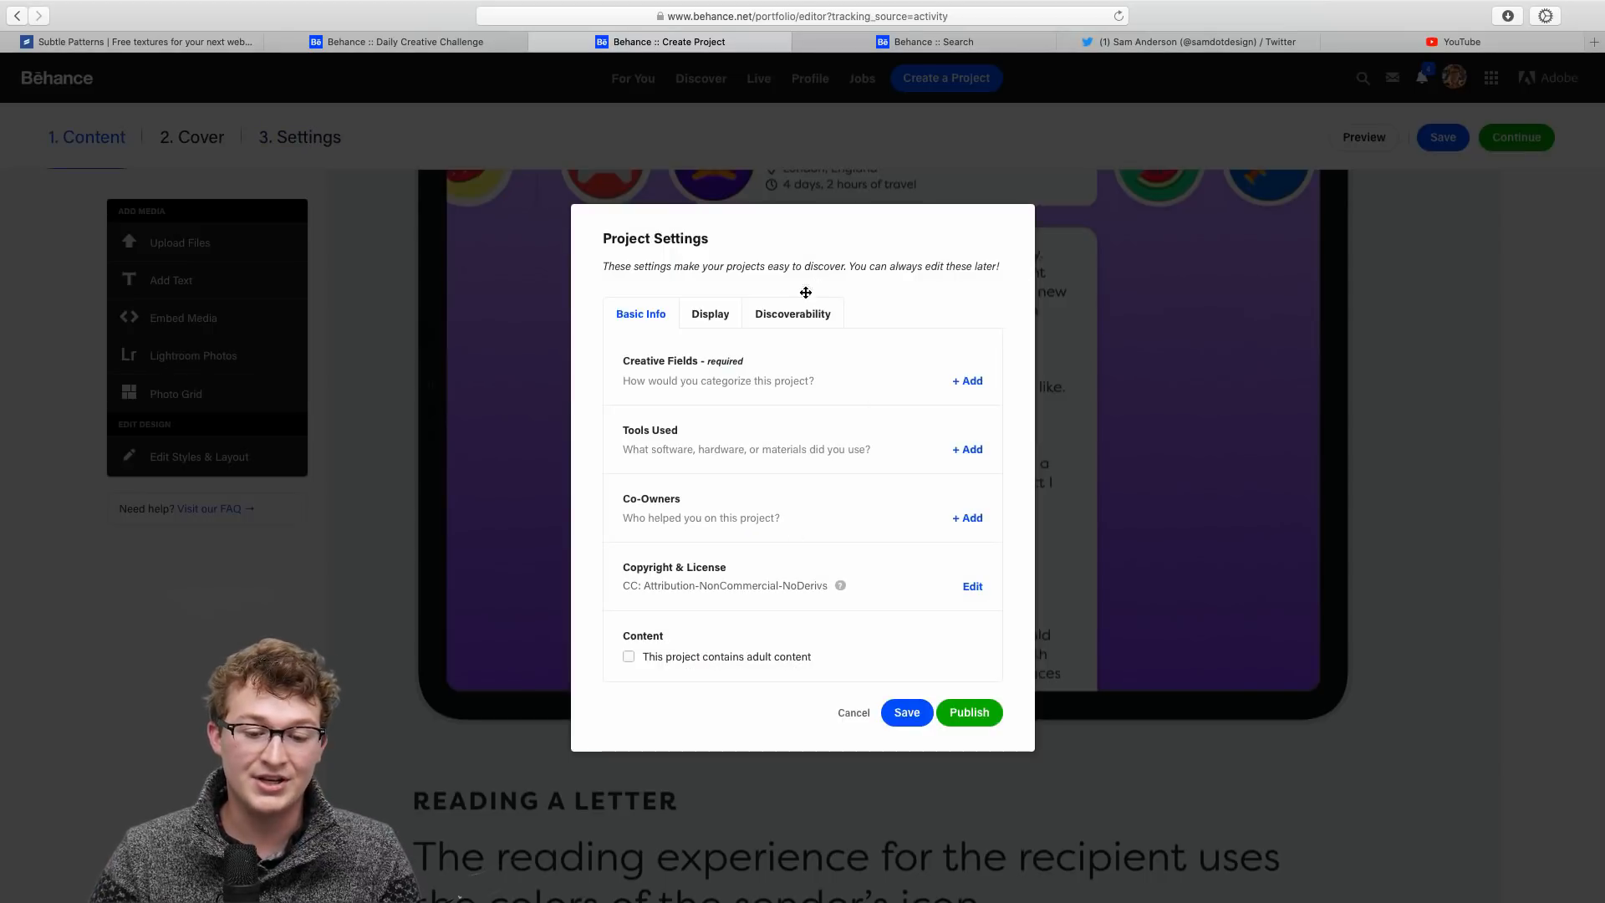
pyautogui.click(786, 316)
pyautogui.click(760, 464)
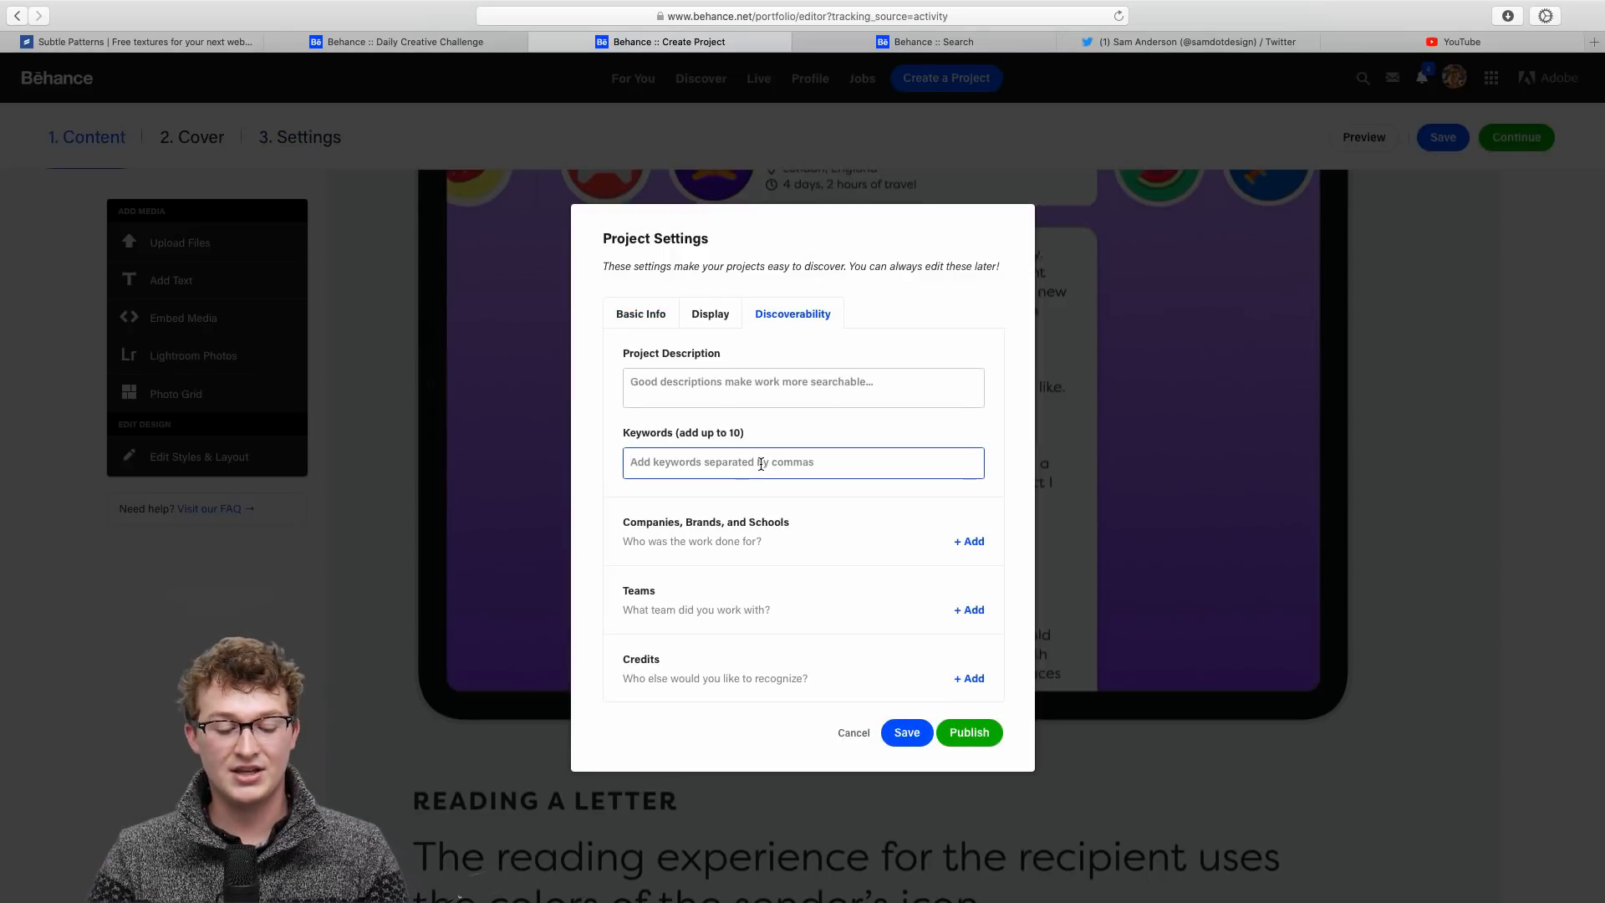
pyautogui.write('xddail')
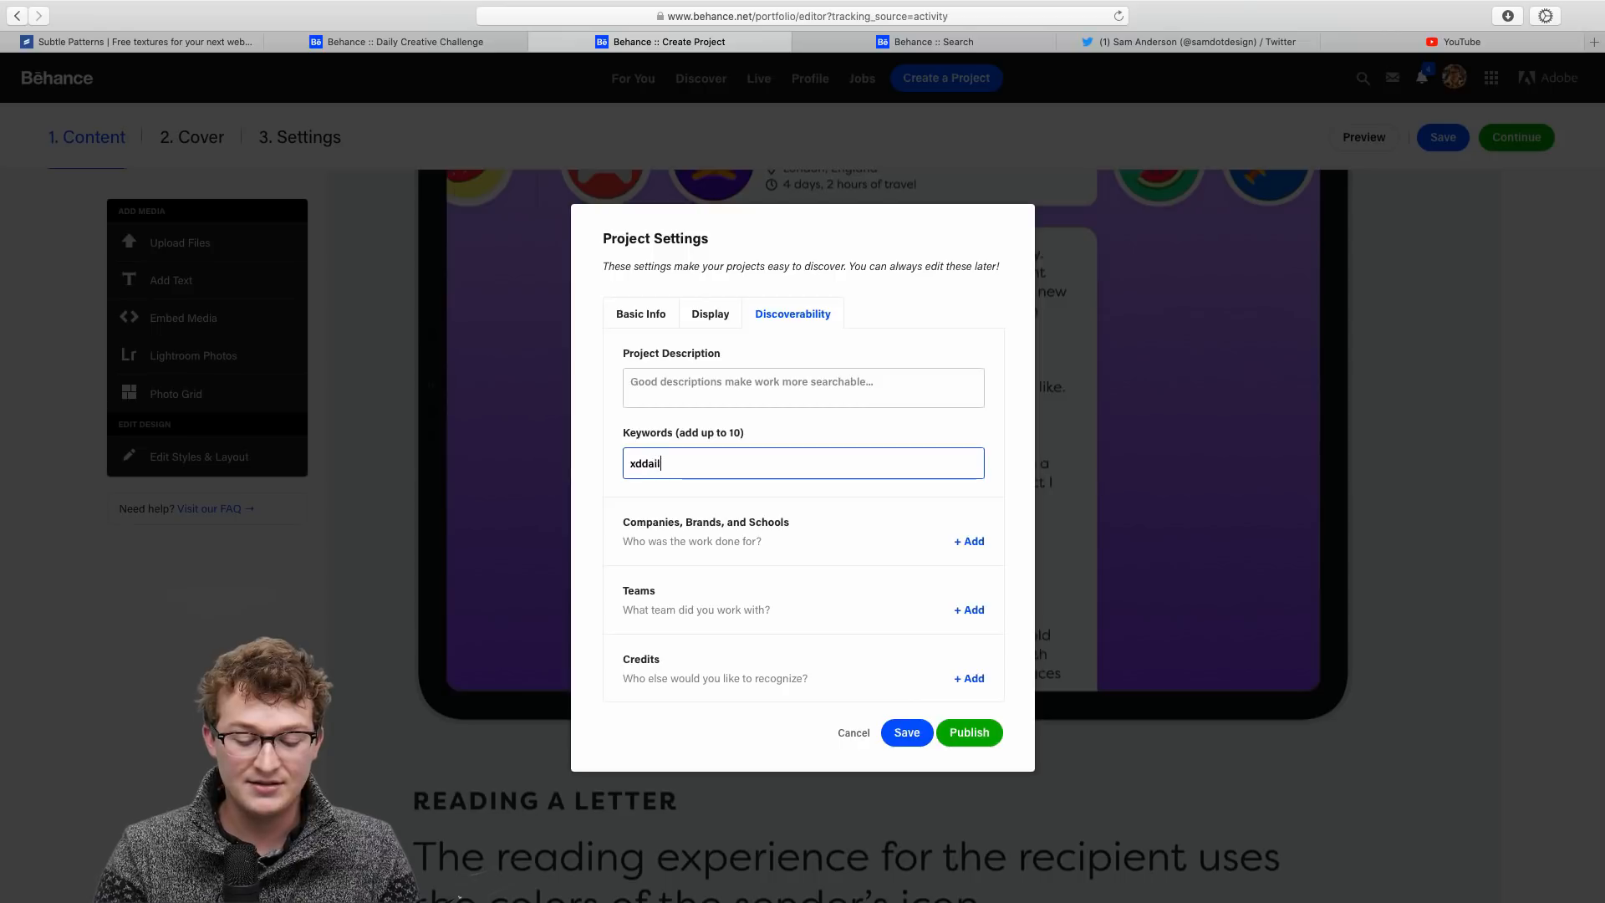
pyautogui.write('ychallenge')
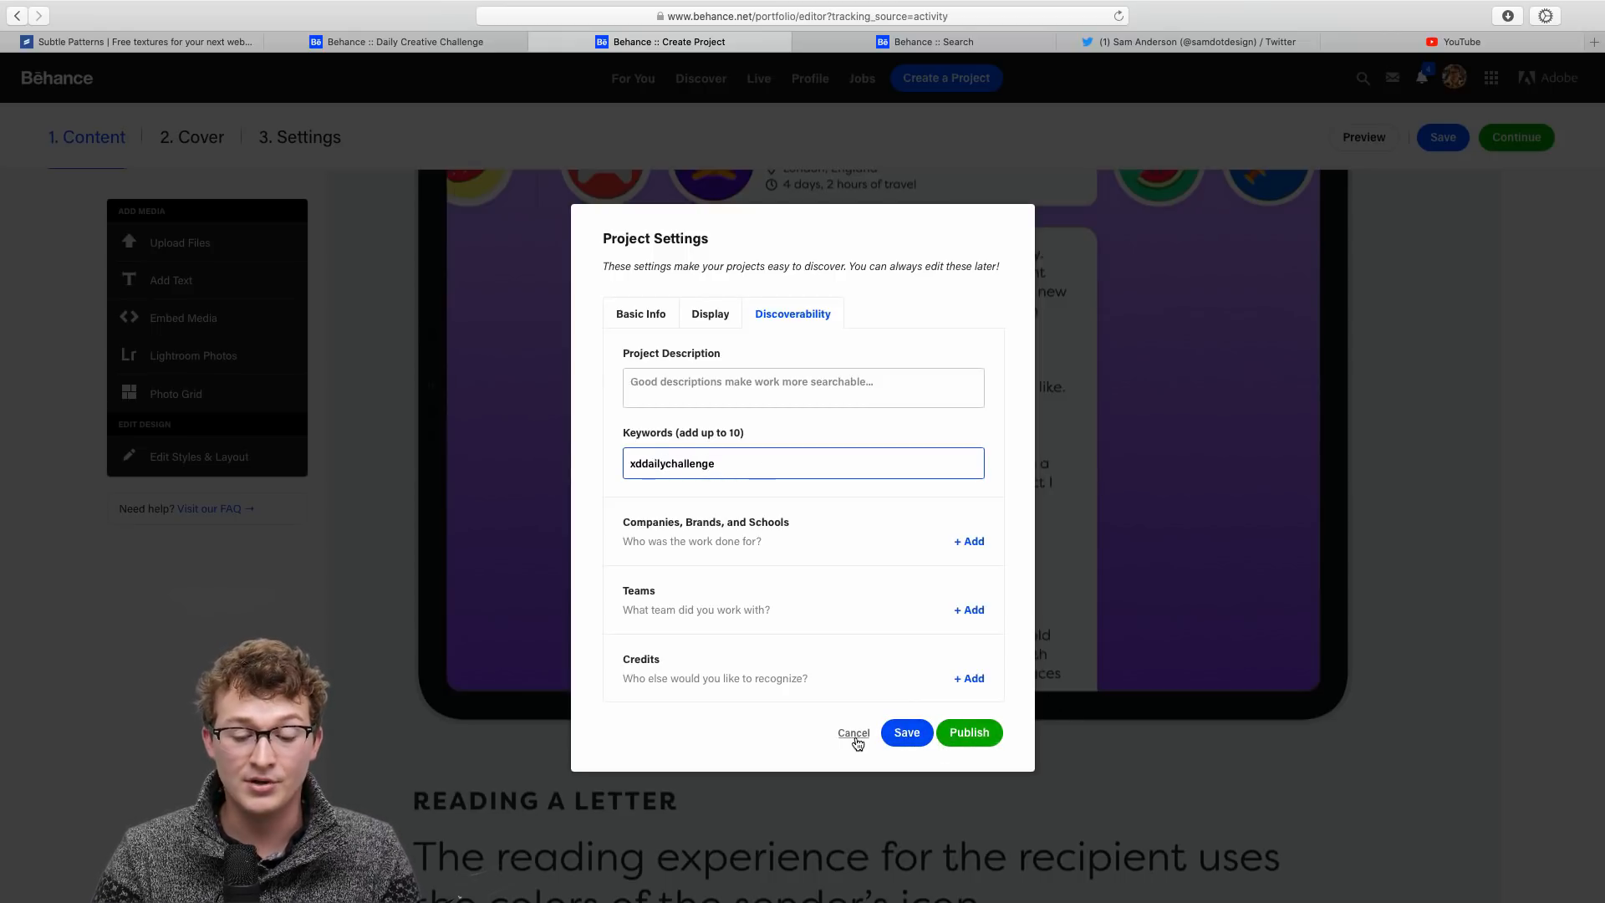
# Step: Visit the Behance search page, switch back to Adobe XD, and view the notes at the end of the pasteboard
pyautogui.click(934, 42)
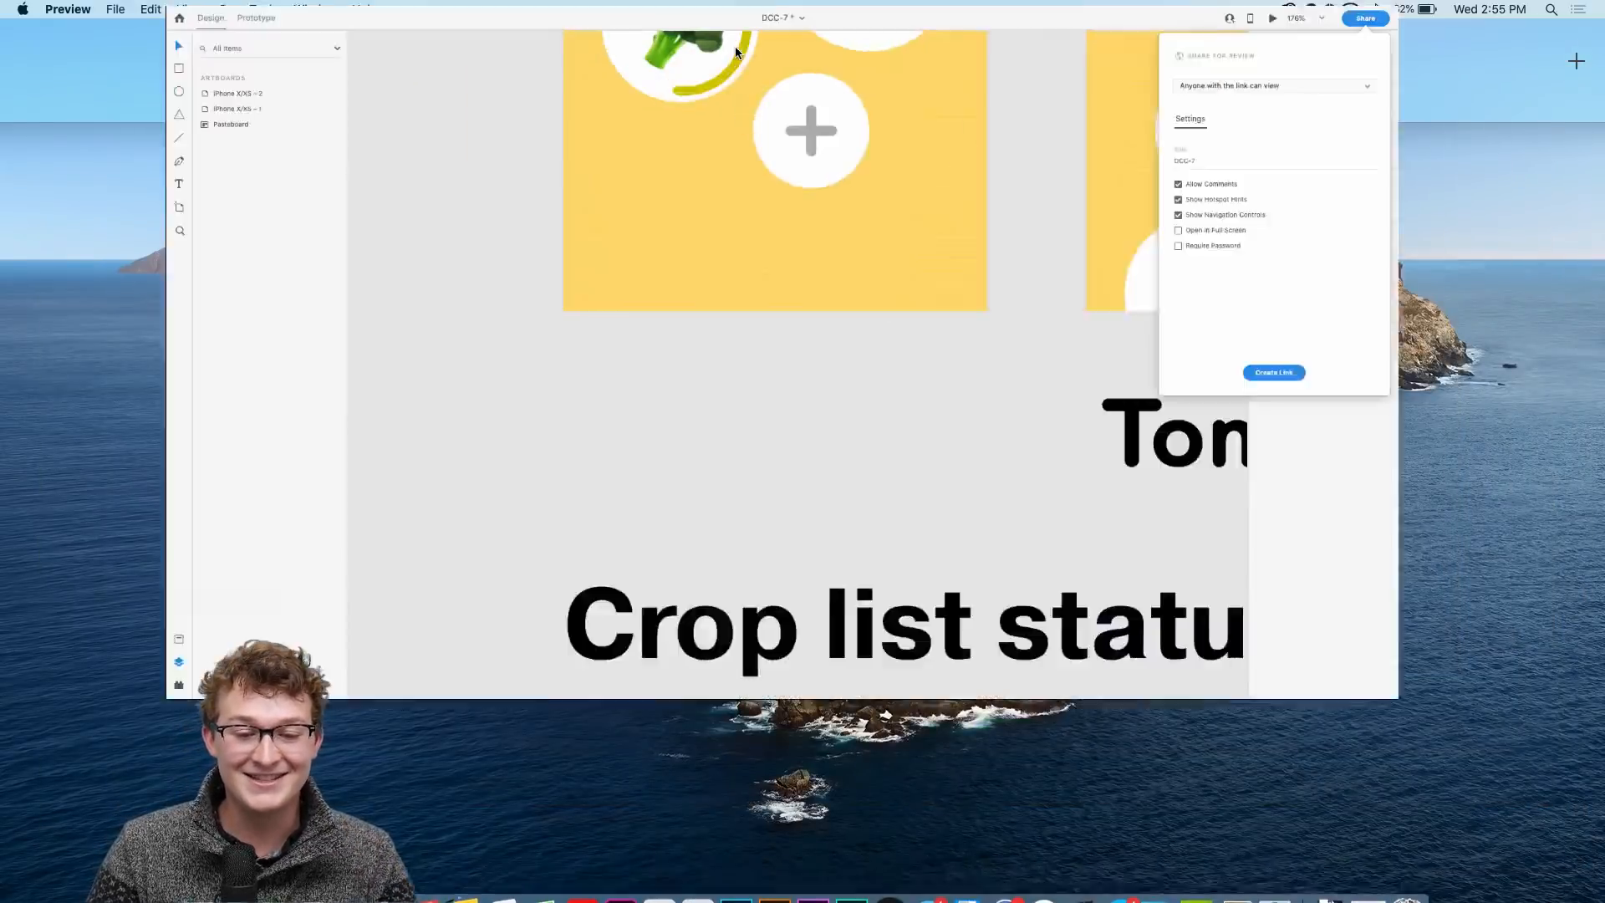
pyautogui.scroll(-10, 753, 493)
pyautogui.scroll(2, 752, 491)
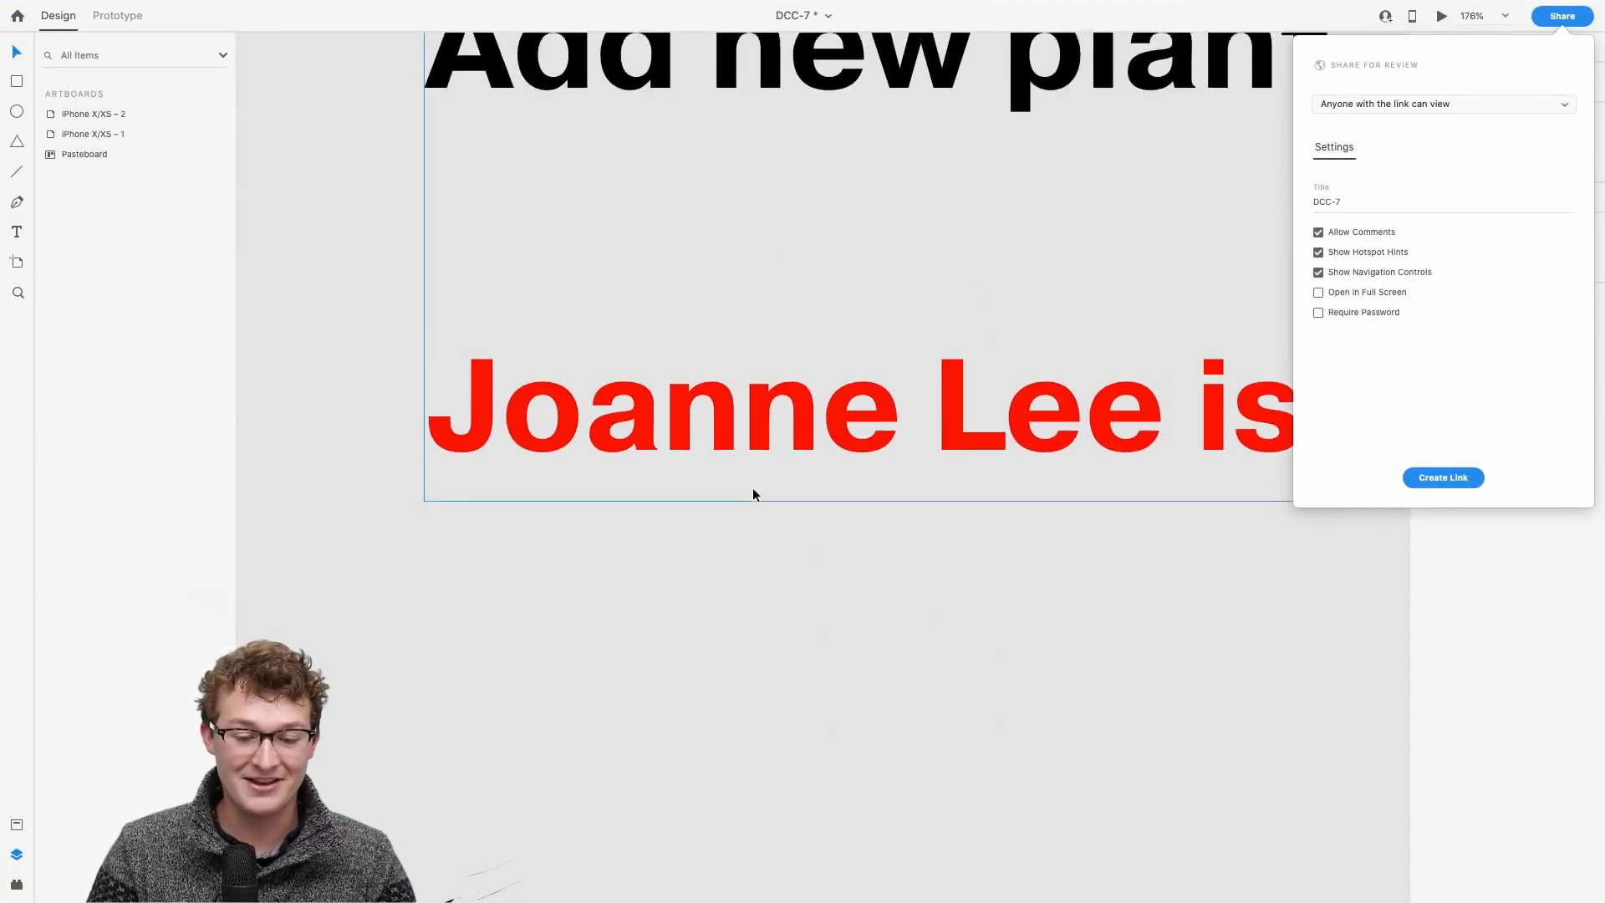
# Step: Dismiss the Share for Review settings and bring the two Backyard artboards back into view
pyautogui.scroll(3, 752, 491)
pyautogui.click(660, 735)
pyautogui.scroll(4, 1036, 415)
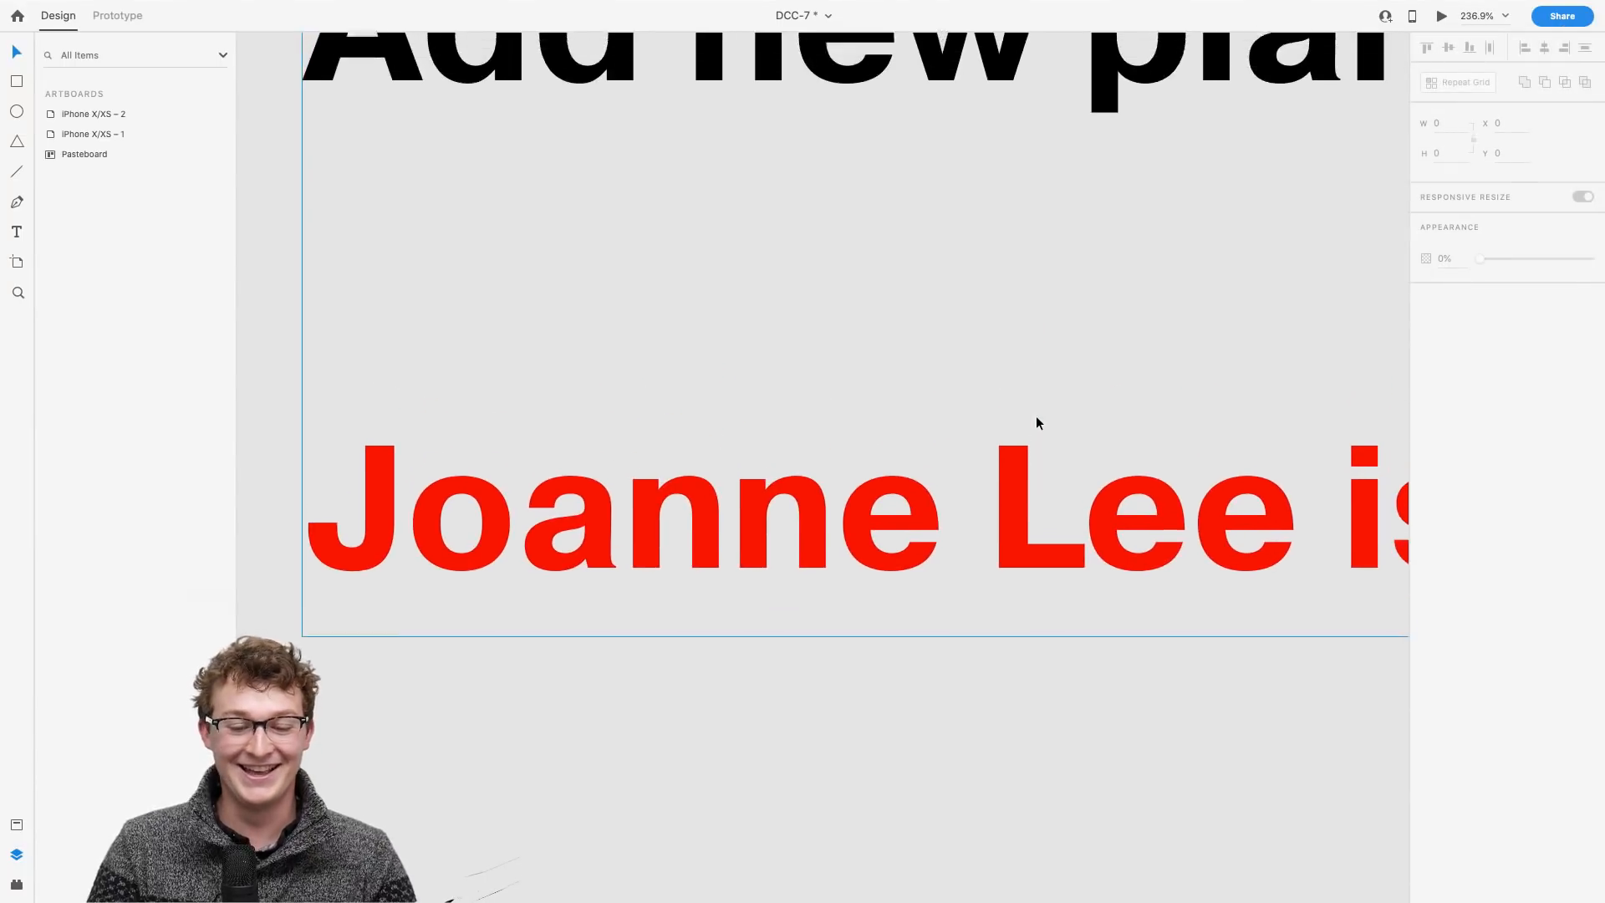
pyautogui.scroll(-5, 1037, 416)
pyautogui.scroll(2, 1007, 444)
pyautogui.scroll(-3, 1007, 444)
pyautogui.scroll(10, 1006, 445)
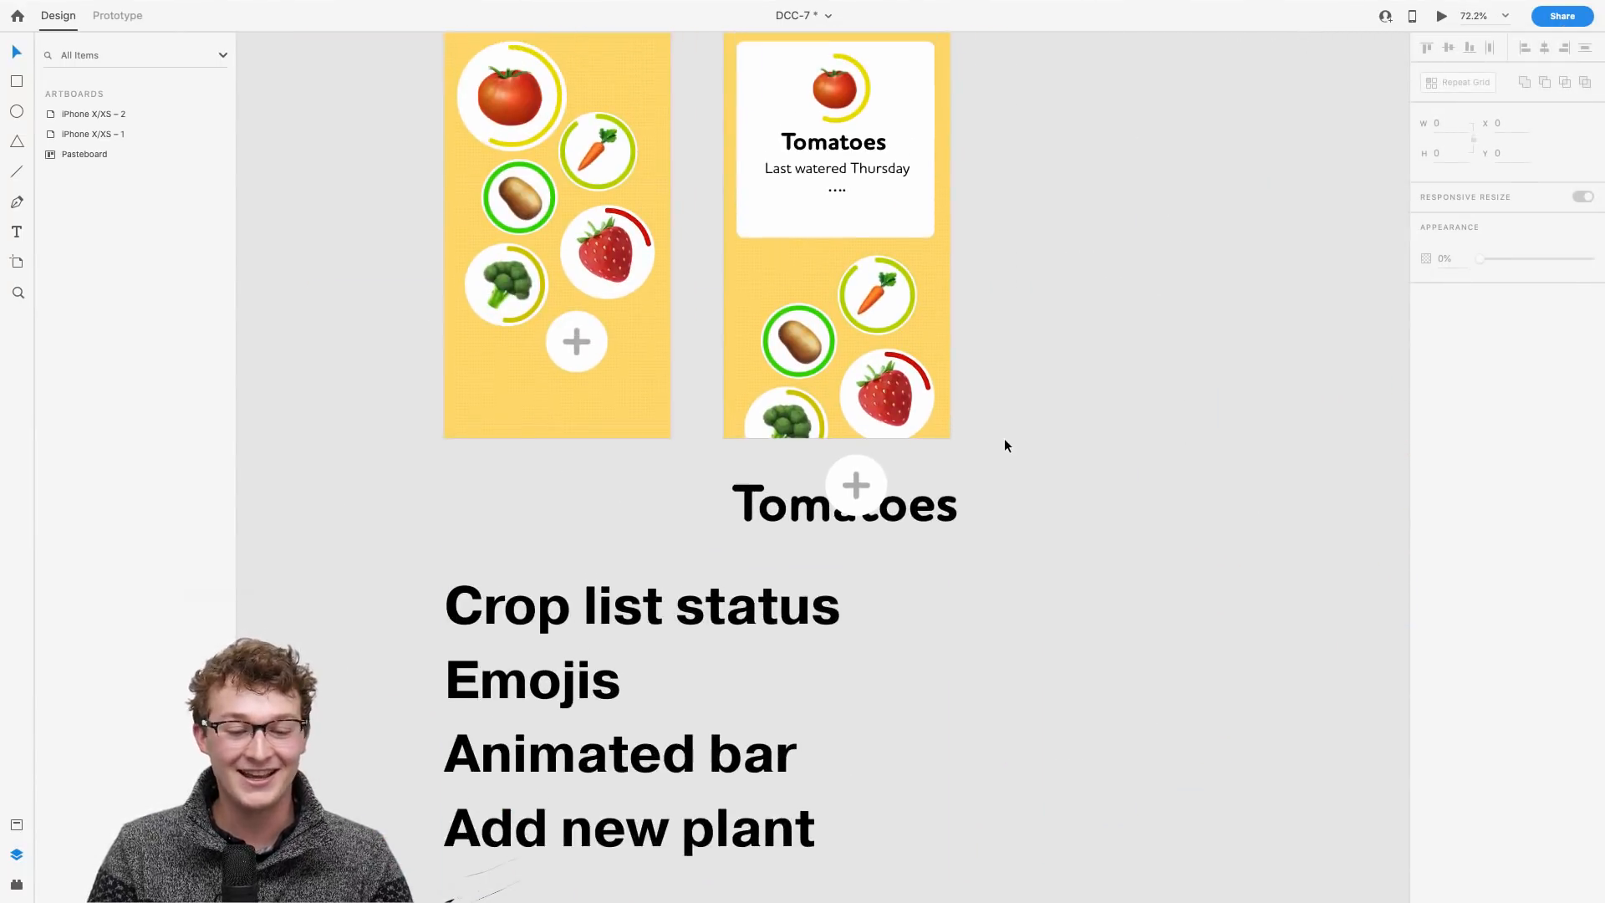
pyautogui.scroll(2, 1006, 443)
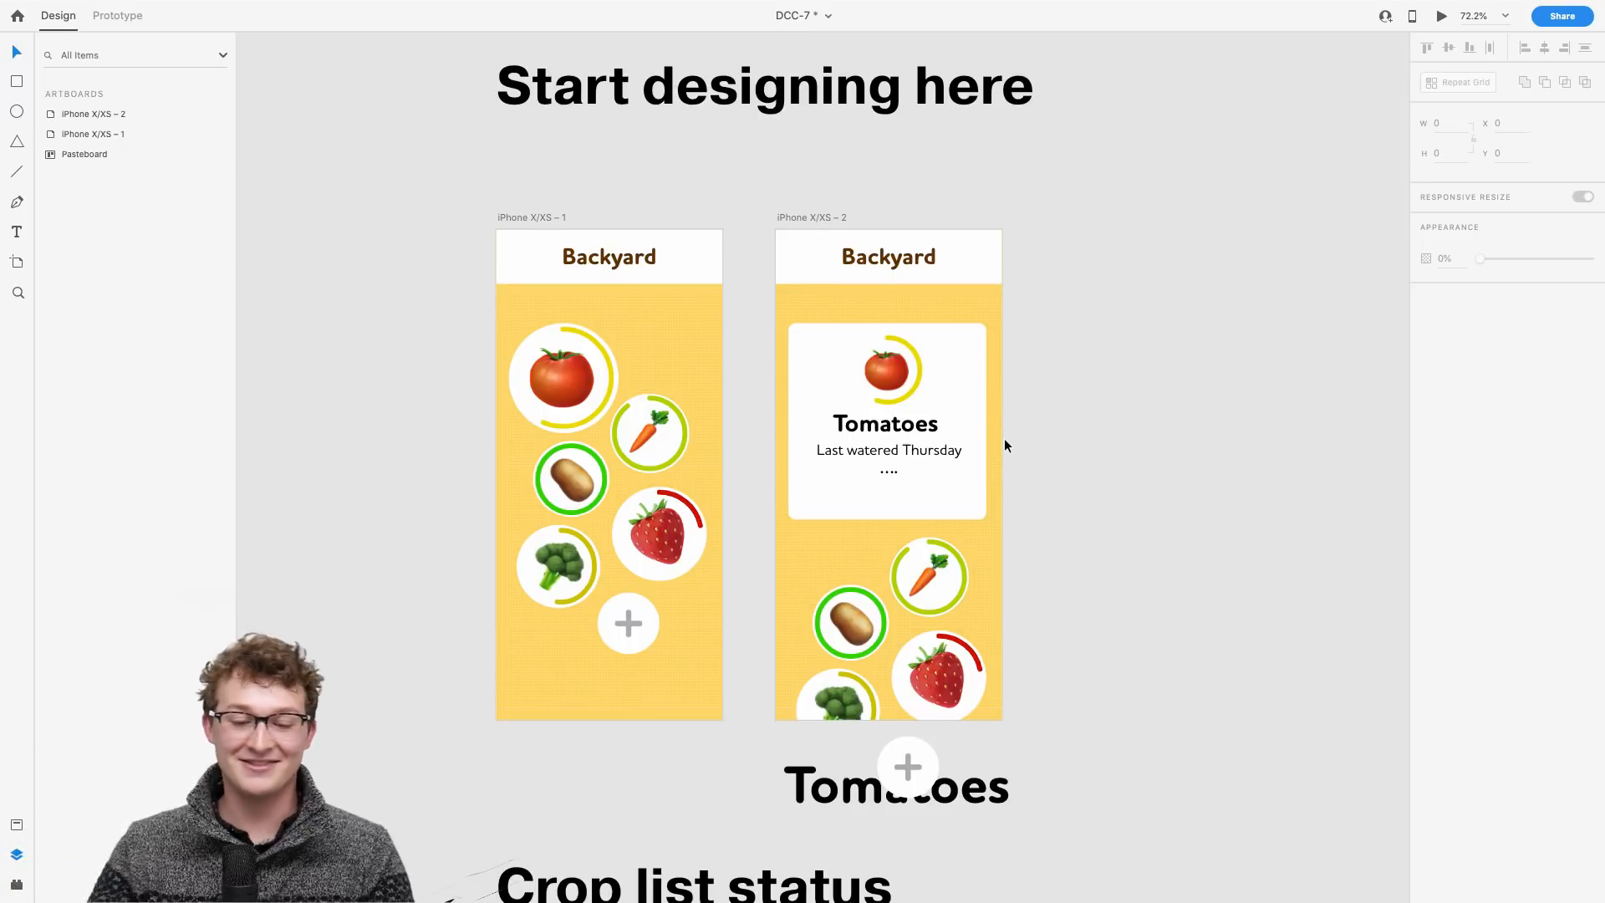
pyautogui.scroll(-1, 1004, 440)
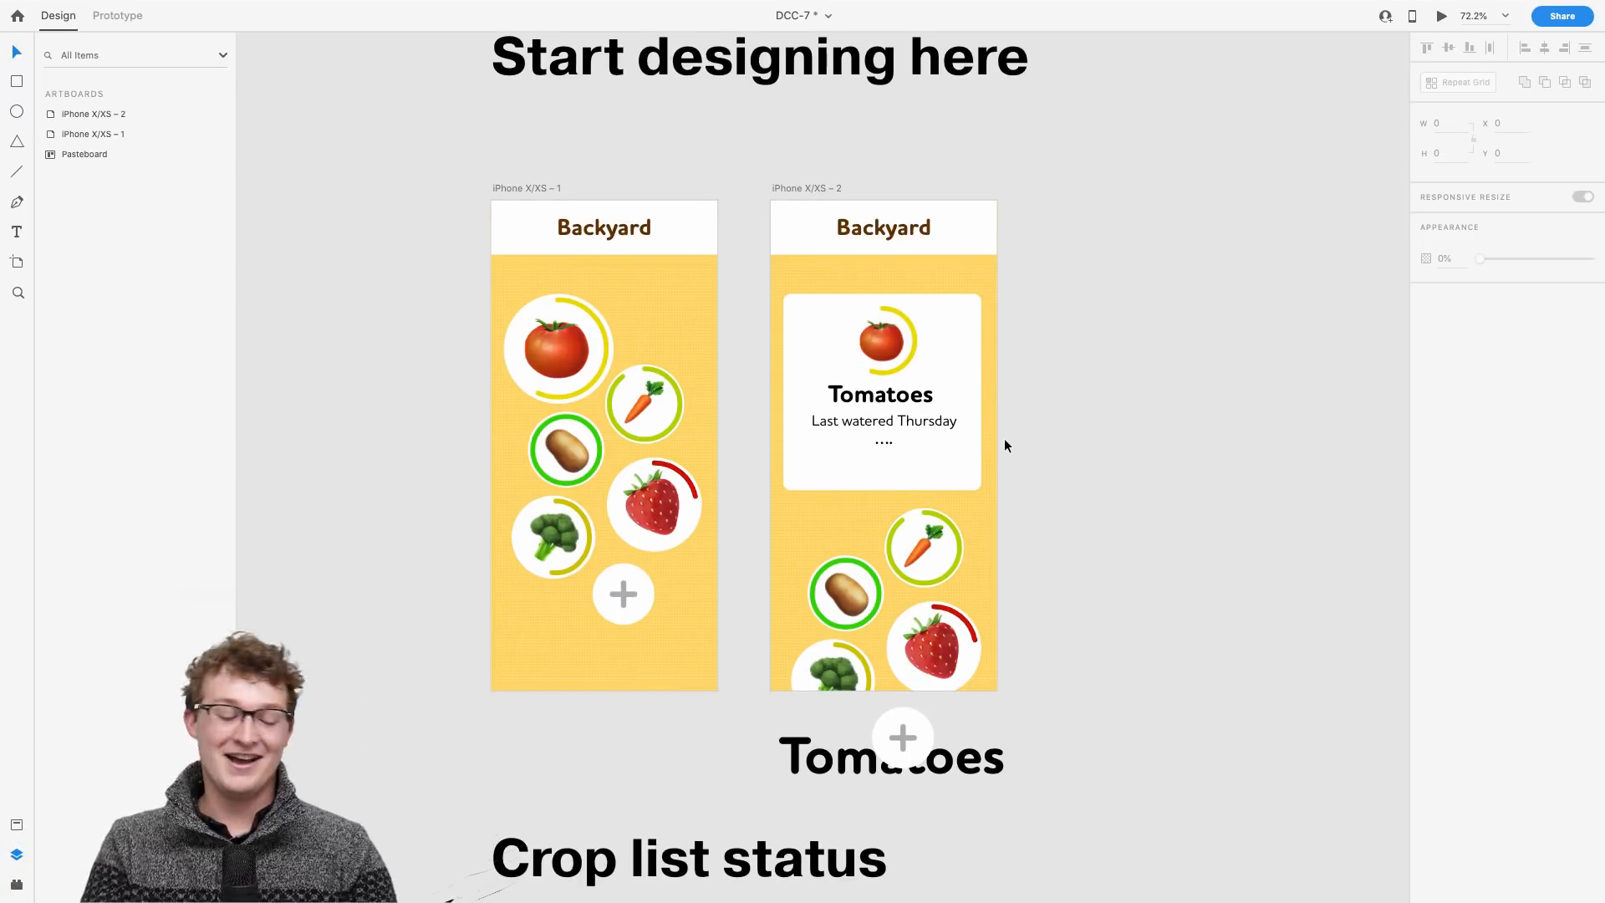
pyautogui.scroll(1, 1005, 445)
pyautogui.hscroll(1, 1005, 445)
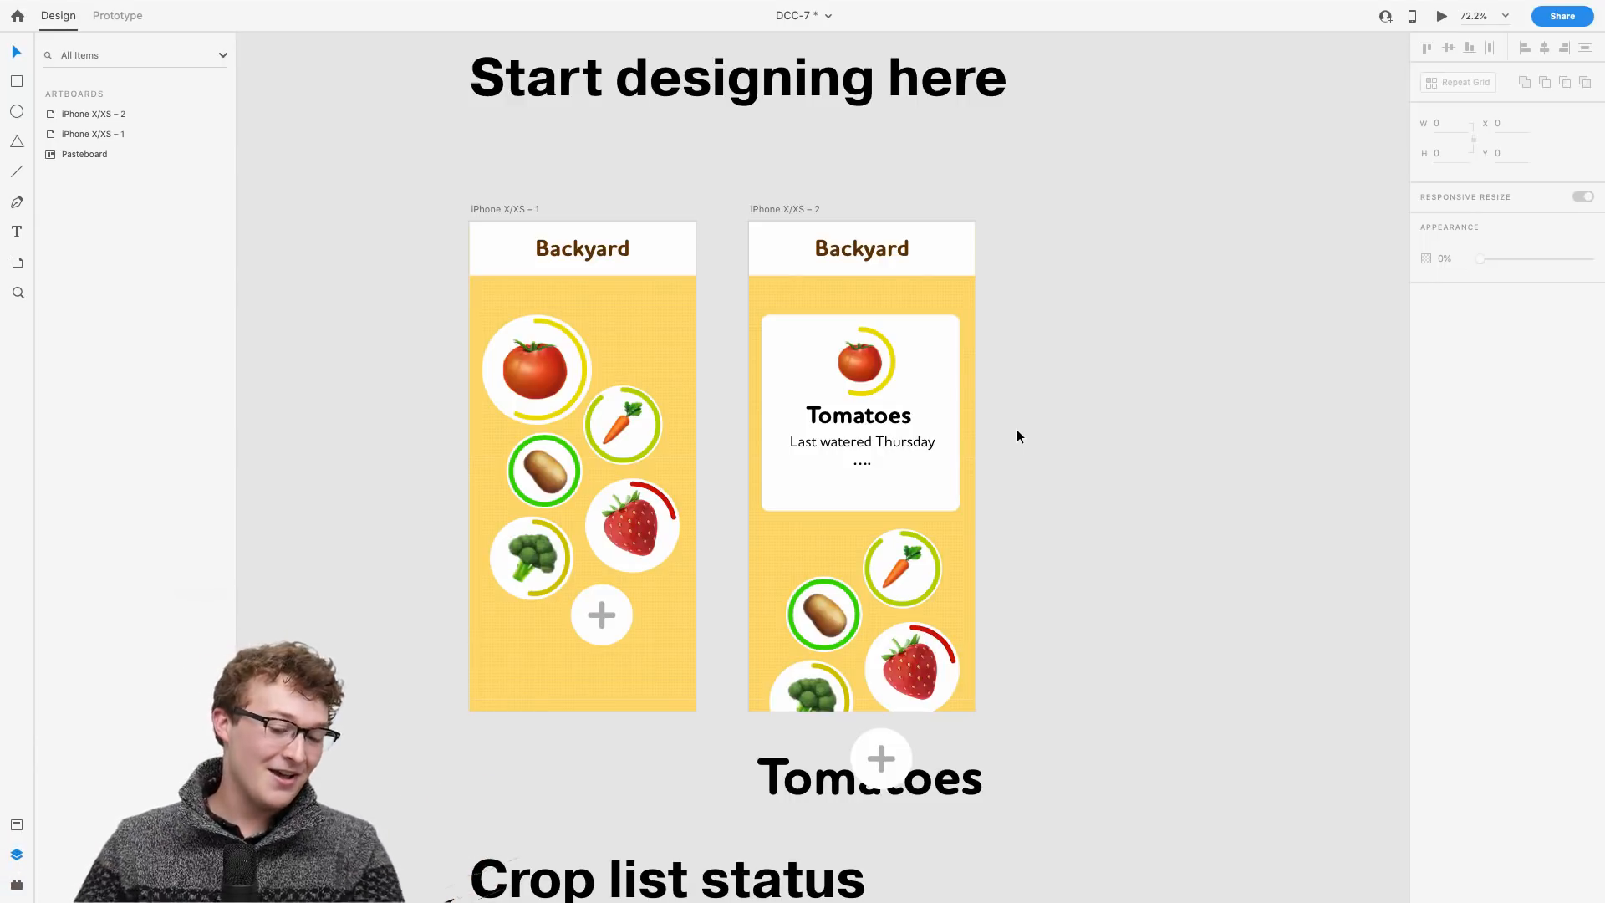
pyautogui.hscroll(2, 986, 451)
pyautogui.scroll(-1, 985, 452)
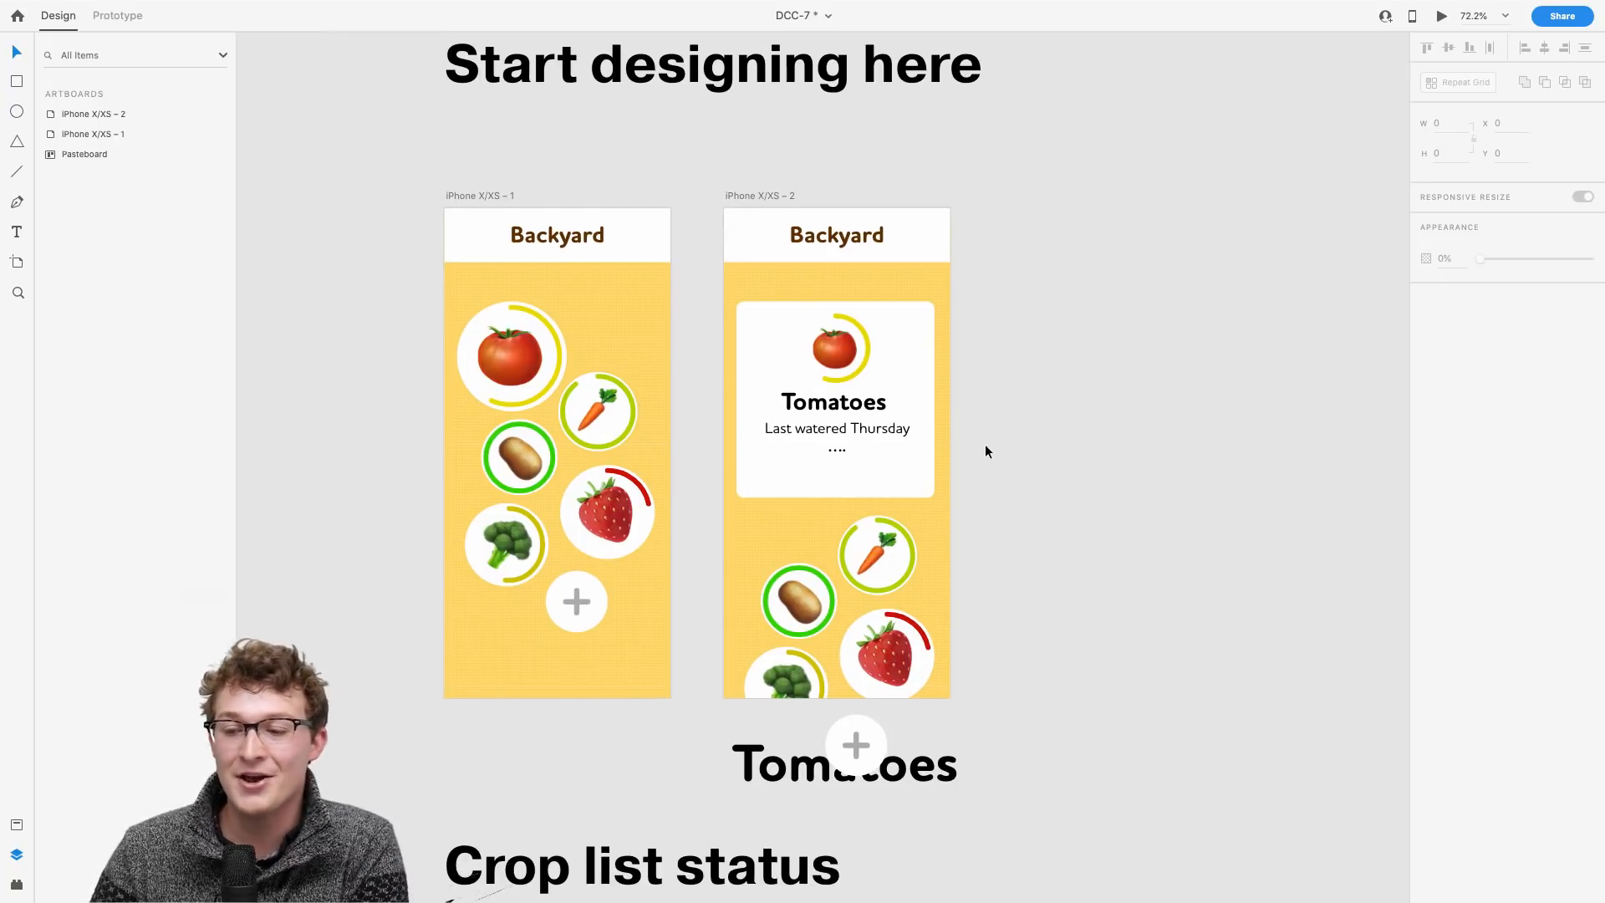
pyautogui.scroll(2, 986, 452)
pyautogui.hscroll(1, 985, 451)
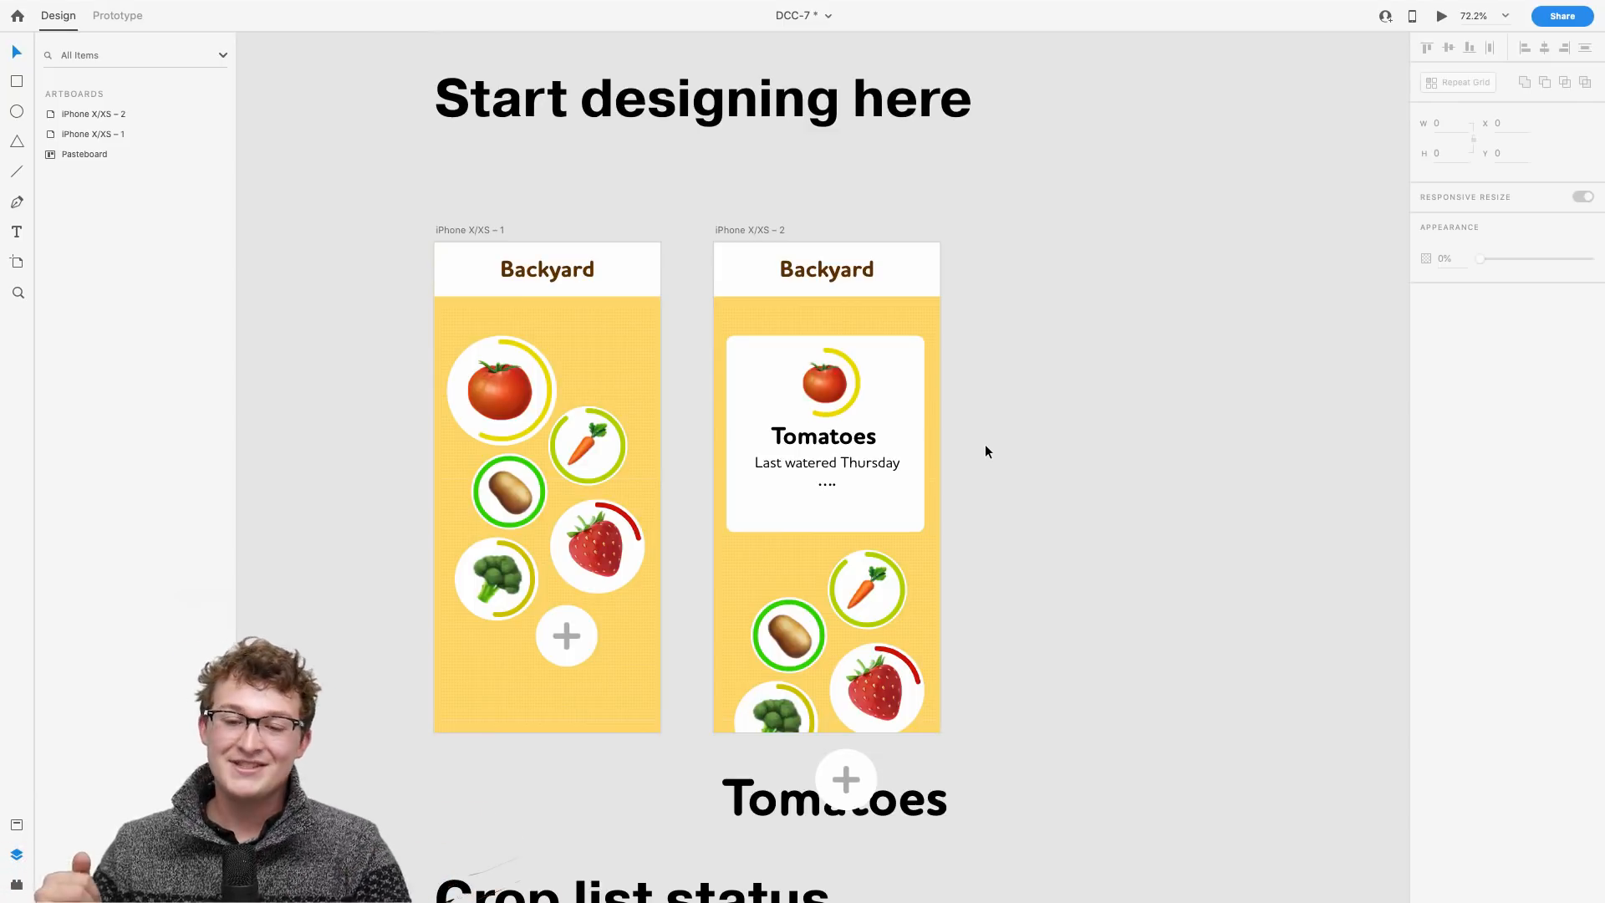
pyautogui.scroll(3, 911, 469)
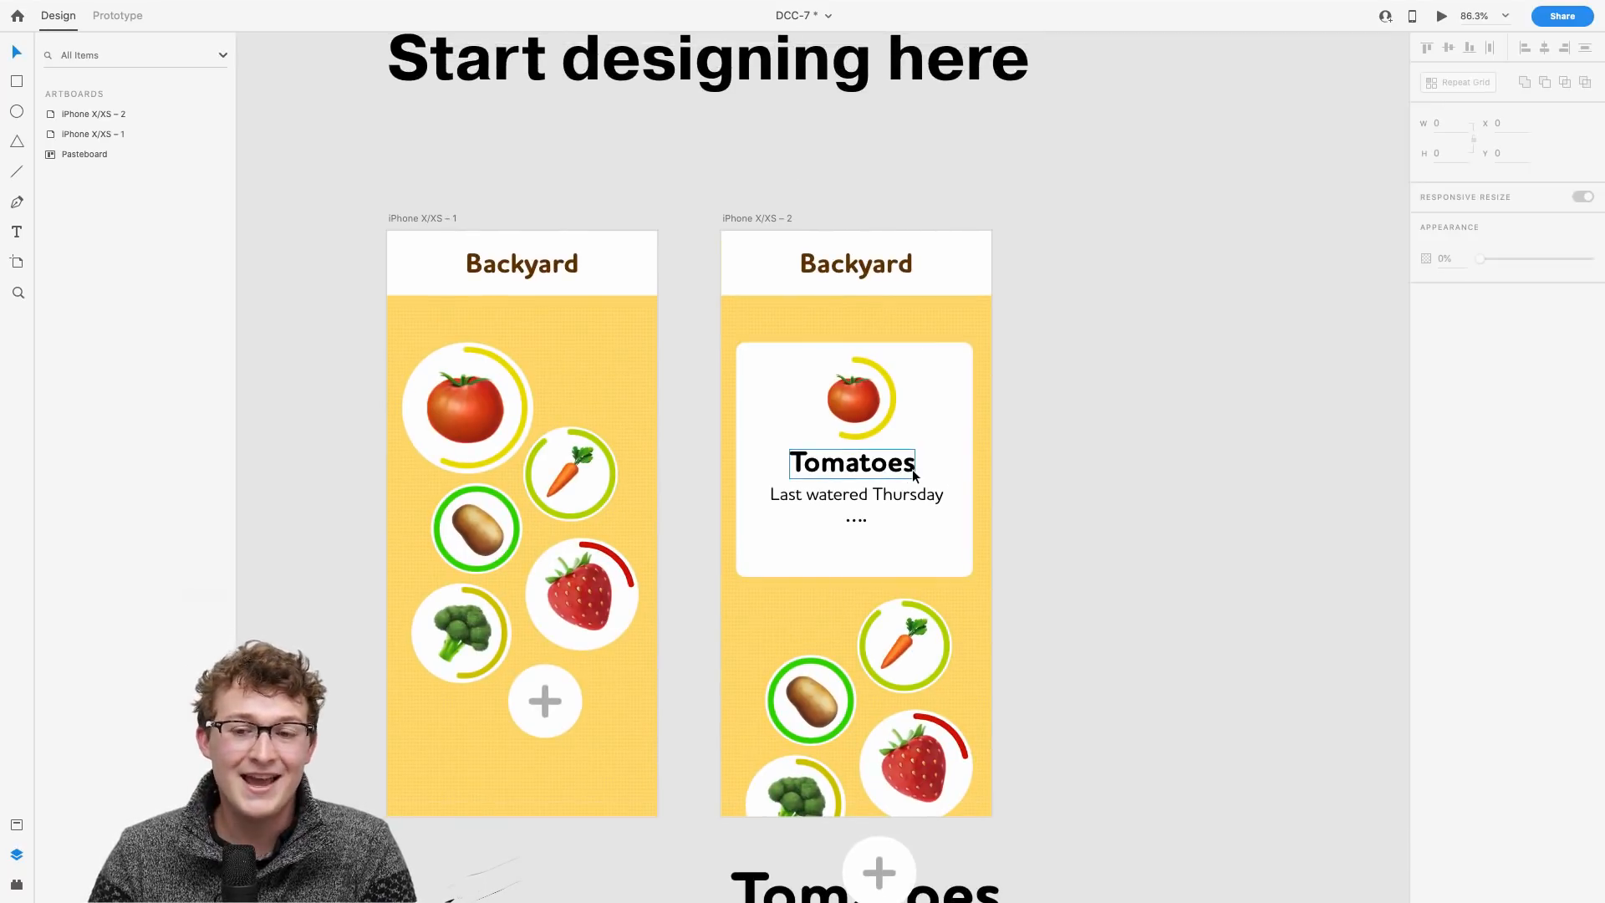
pyautogui.scroll(-2, 911, 475)
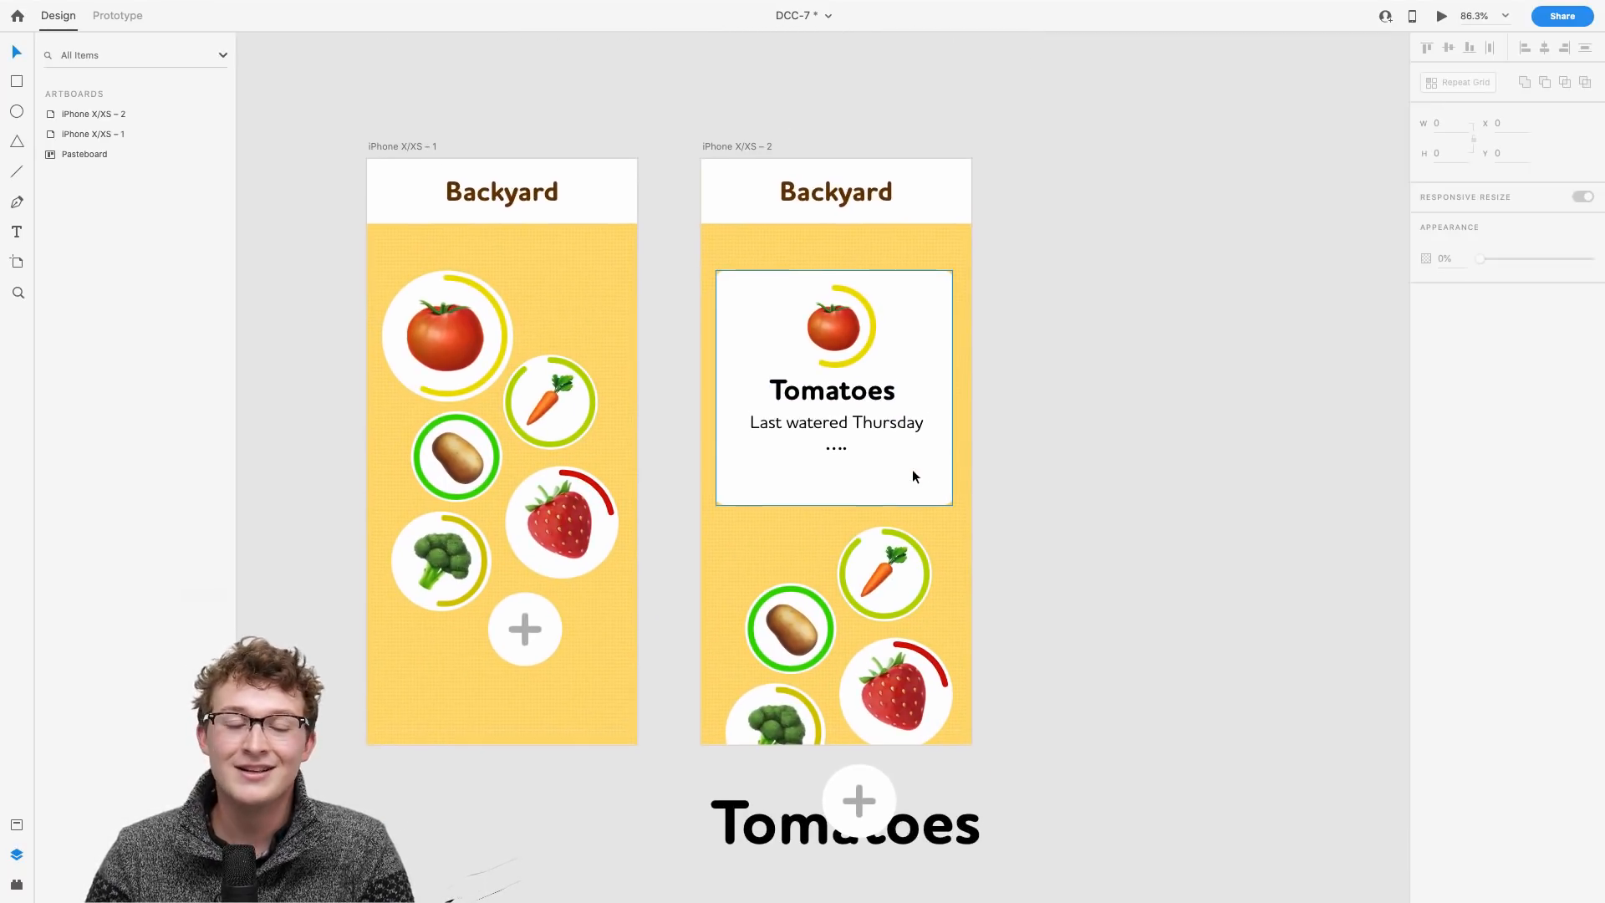
pyautogui.scroll(-1, 911, 469)
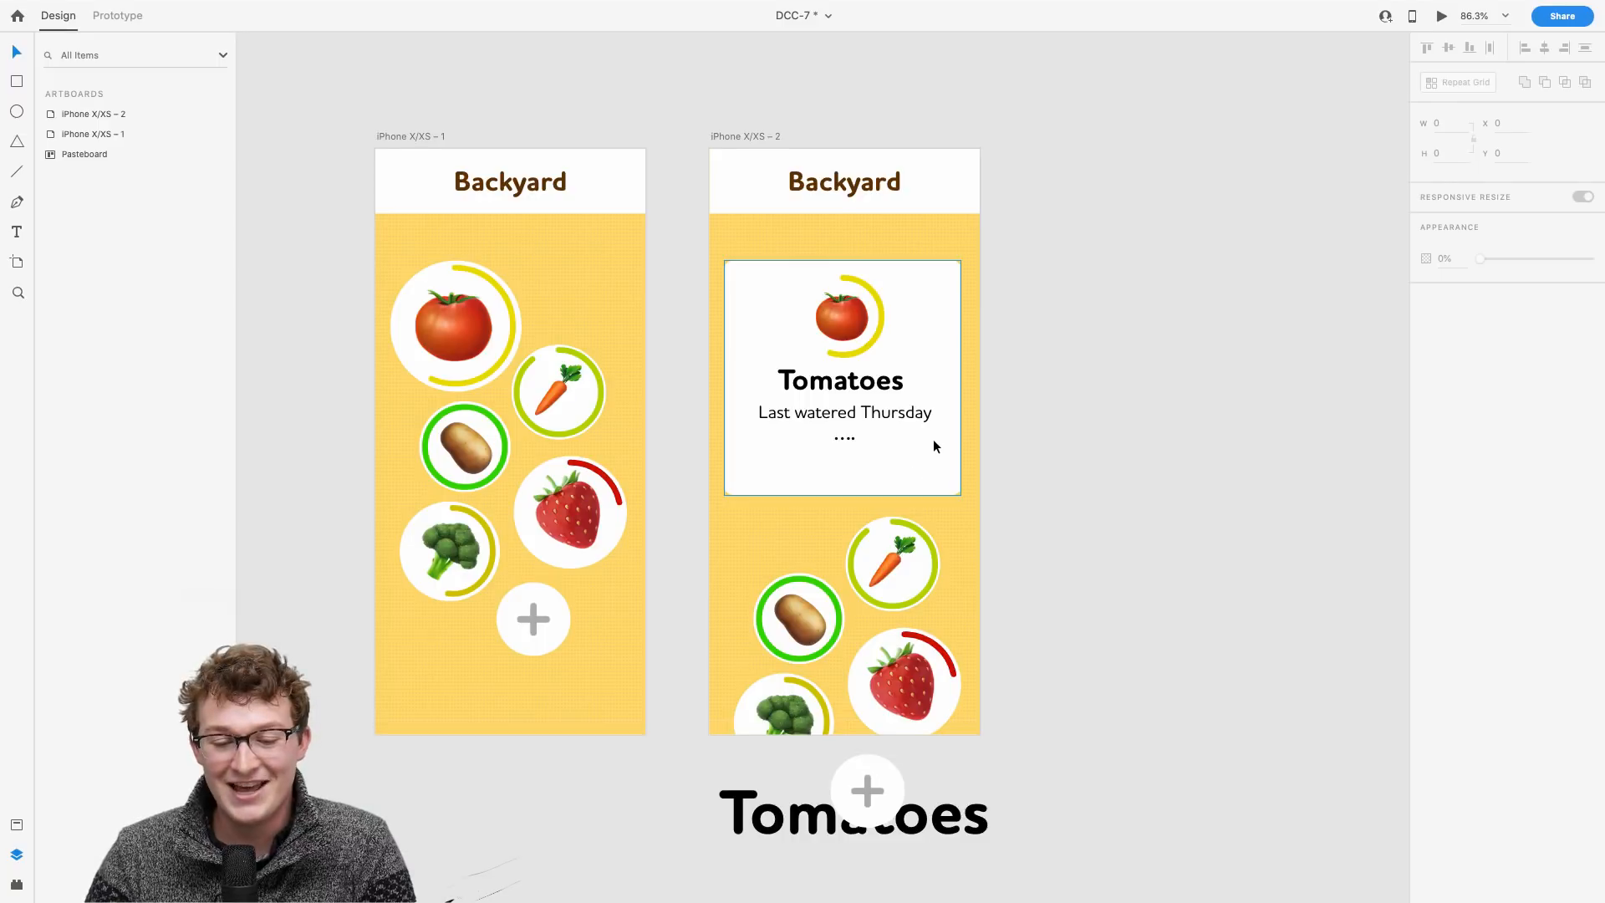
pyautogui.scroll(-1, 933, 443)
pyautogui.hscroll(-1, 933, 443)
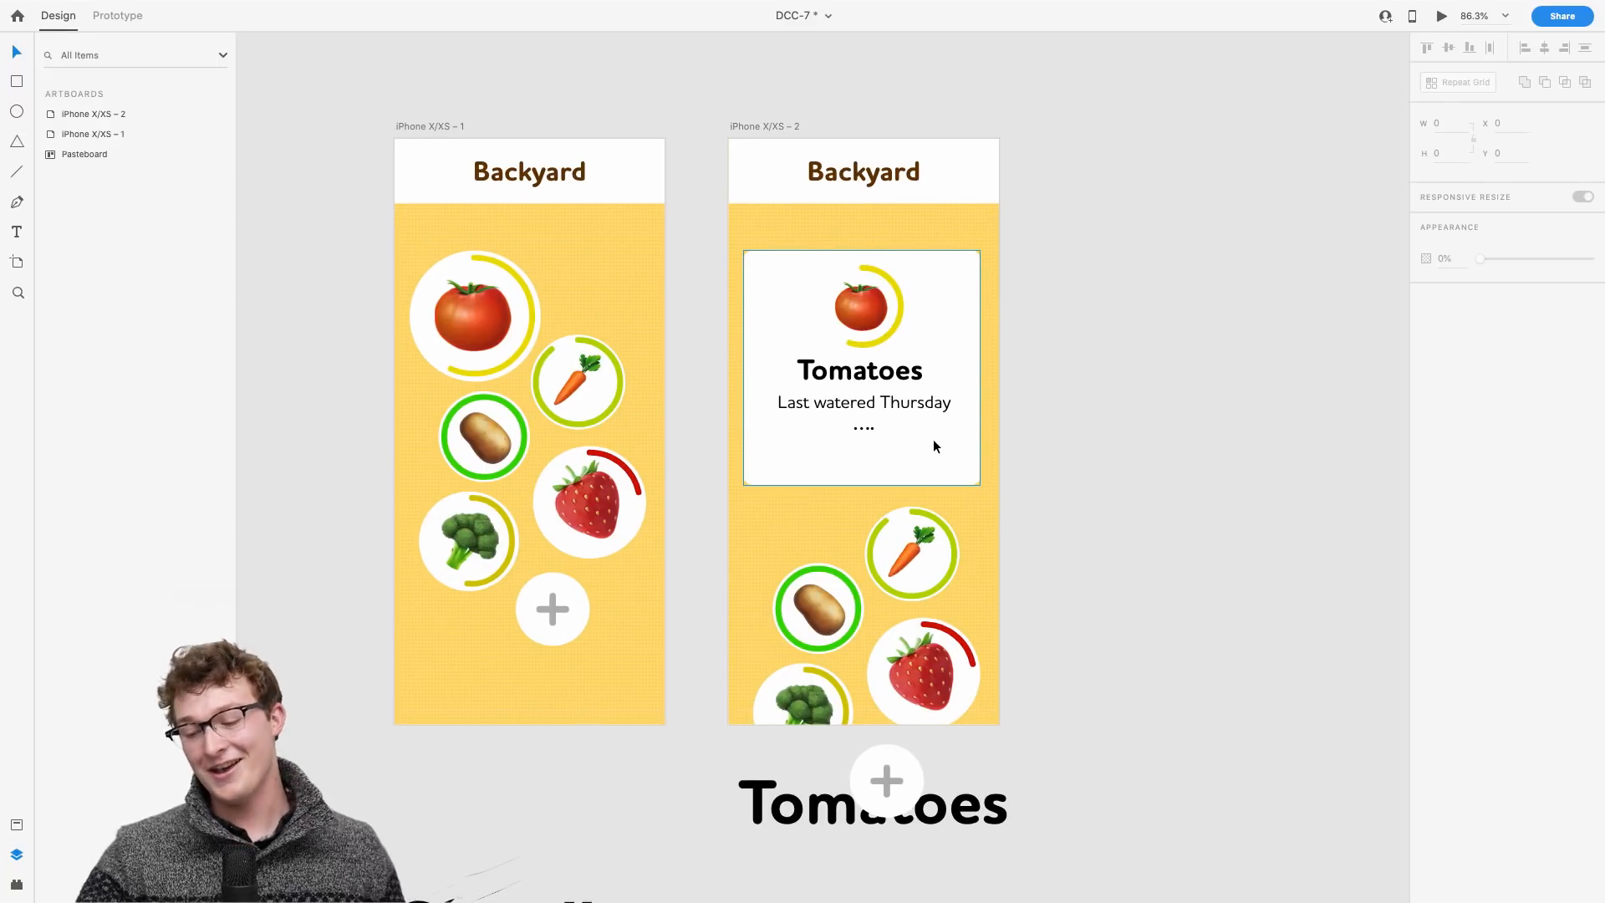